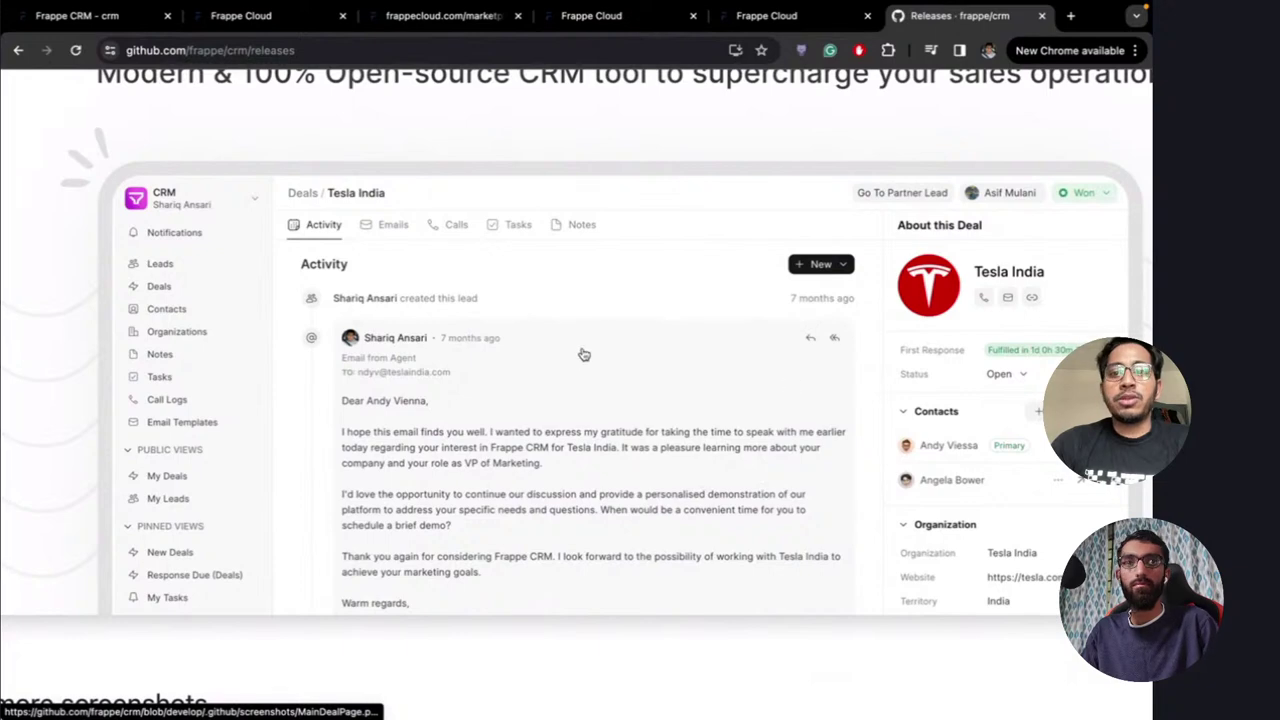
# Edit the frappe/crm v1.0.0 draft release and preview its rendered Frappe CRM v1.0.0 notes
pyautogui.keyDown('ctrl'); pyautogui.scroll(-5, 584, 354); pyautogui.keyUp('ctrl')
pyautogui.scroll(-2, 572, 409)
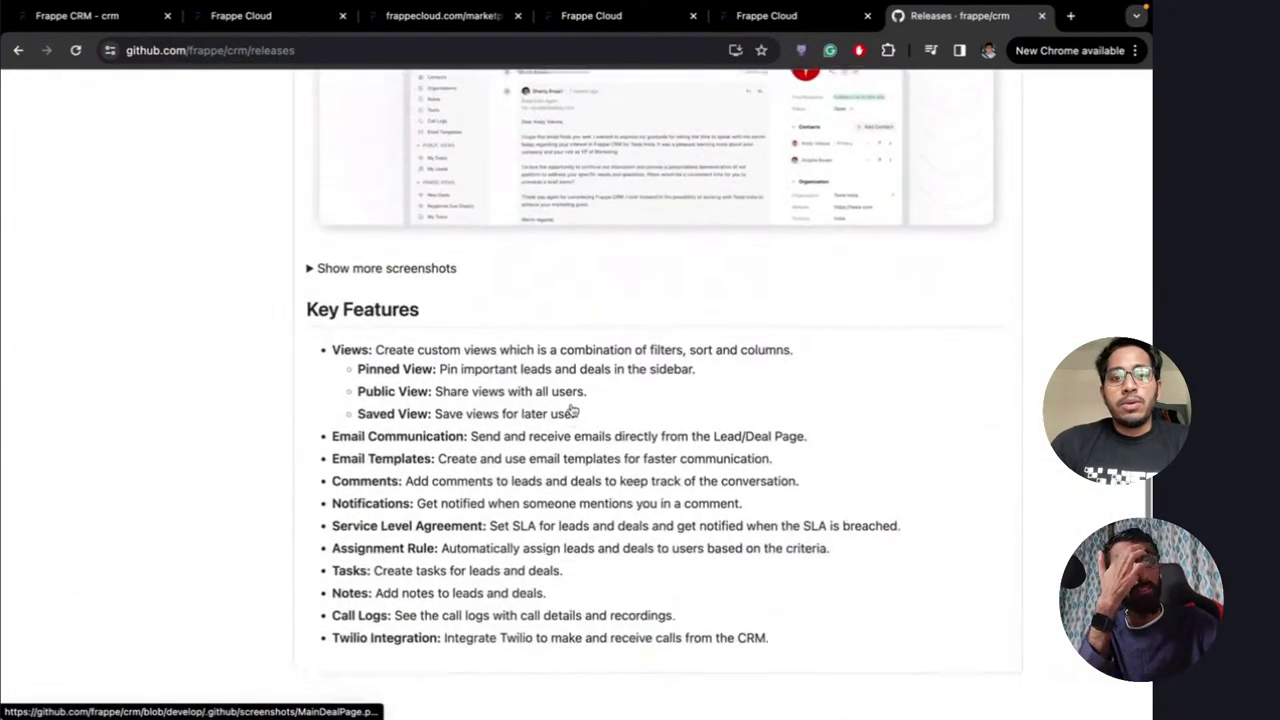
pyautogui.scroll(-2, 572, 411)
pyautogui.scroll(10, 571, 403)
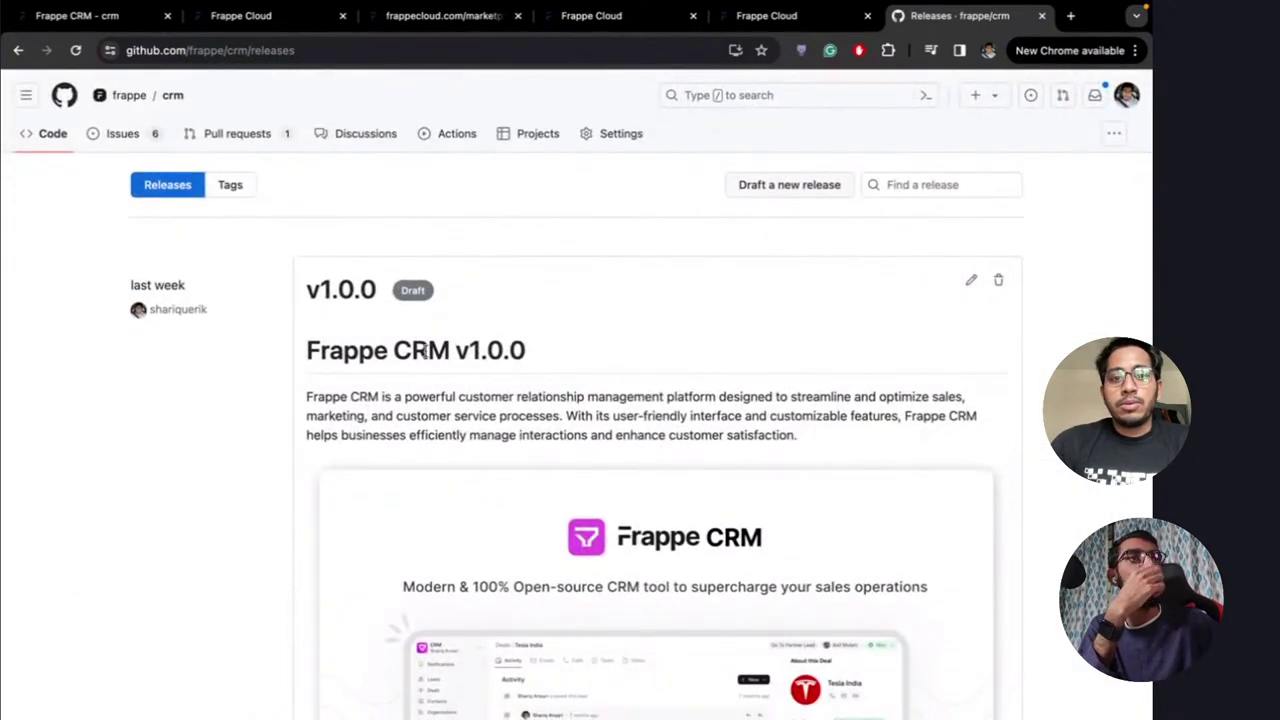
pyautogui.click(970, 281)
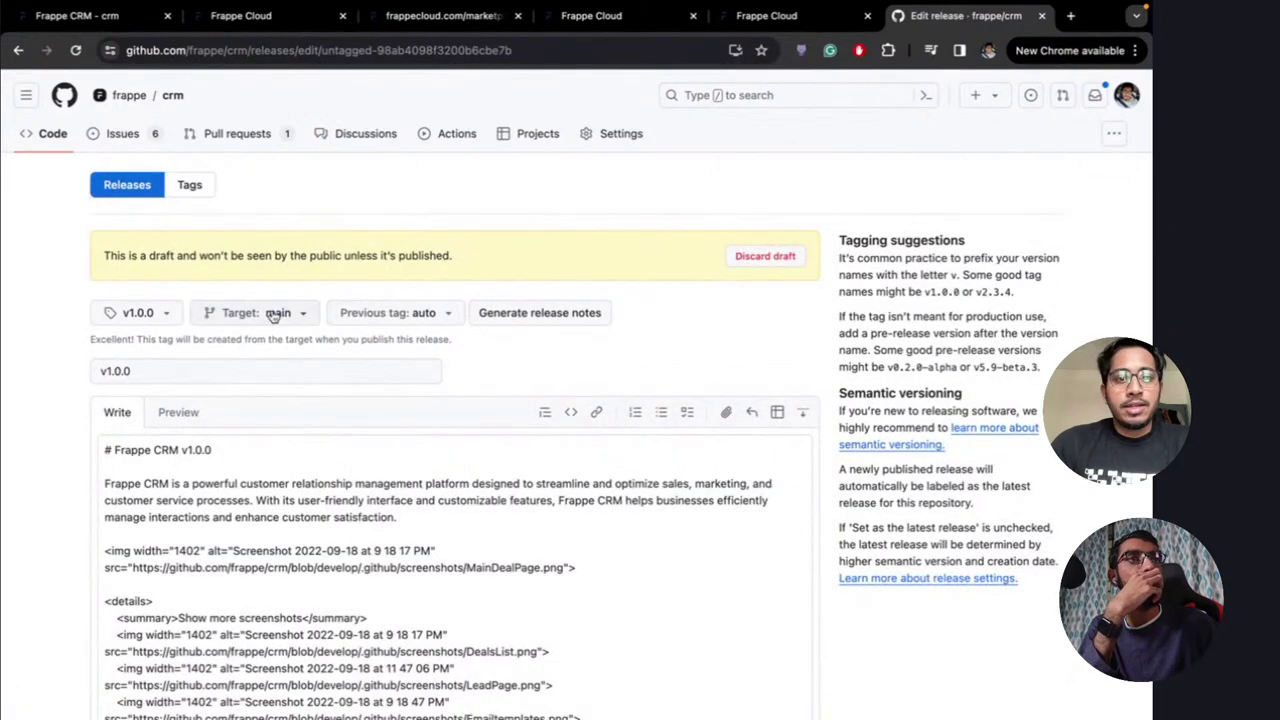
pyautogui.scroll(-3, 291, 330)
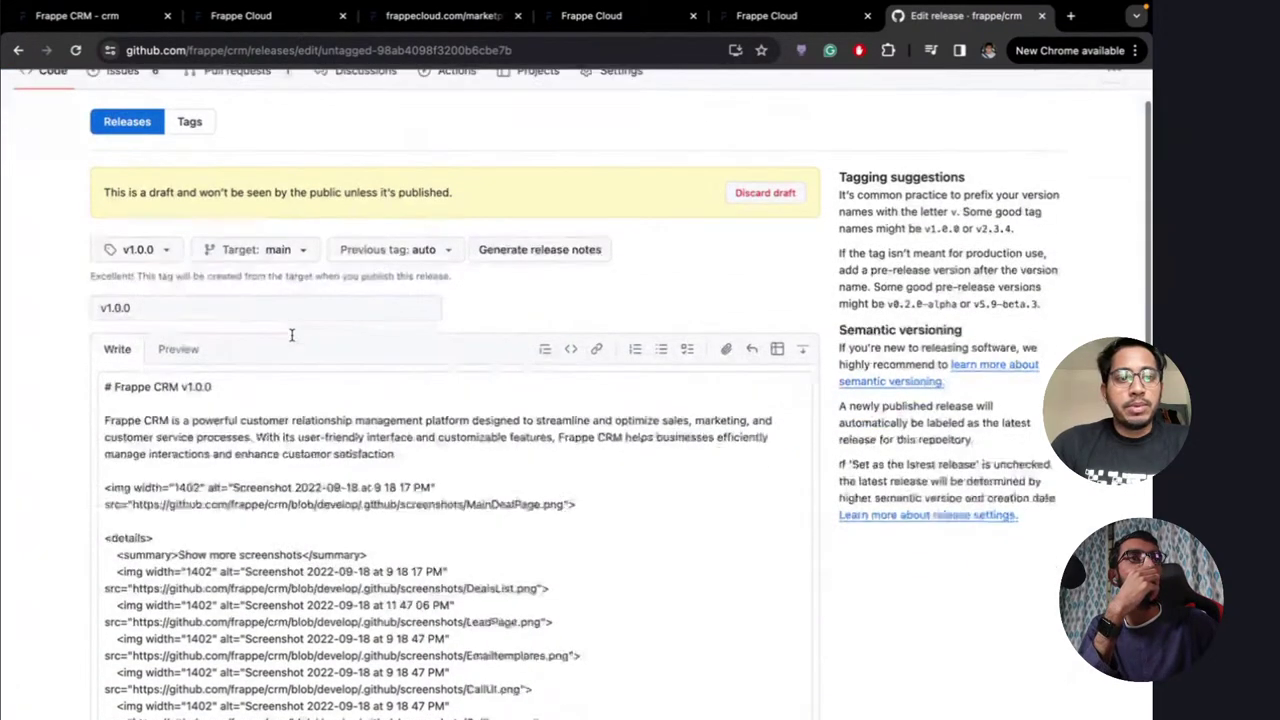
pyautogui.click(180, 189)
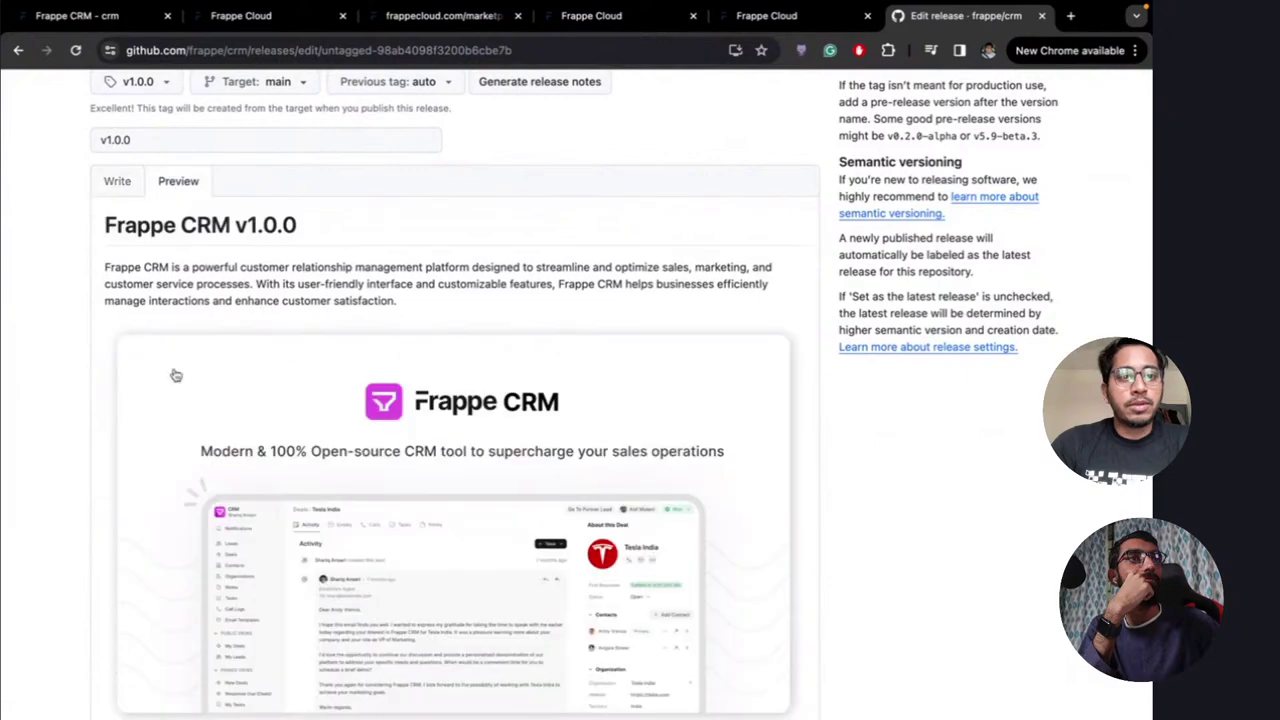
pyautogui.scroll(-10, 94, 434)
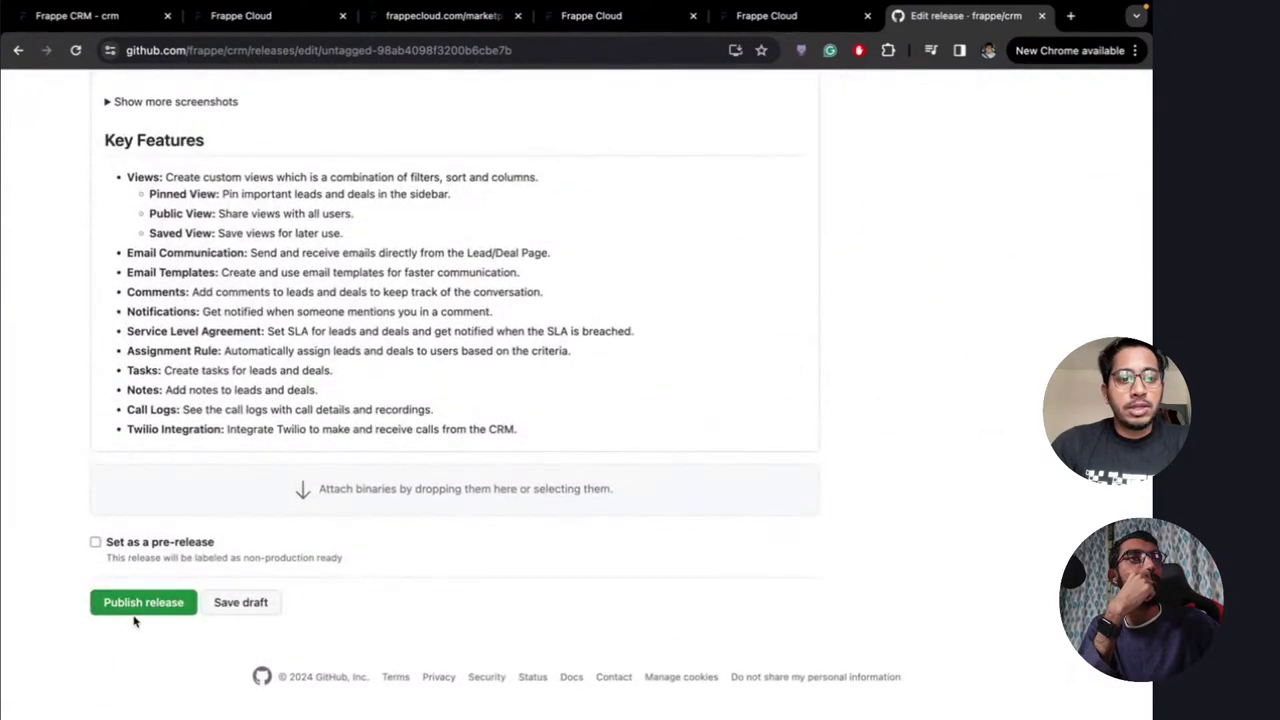
# Publish the v1.0.0 release and review its page marked Latest
pyautogui.click(134, 603)
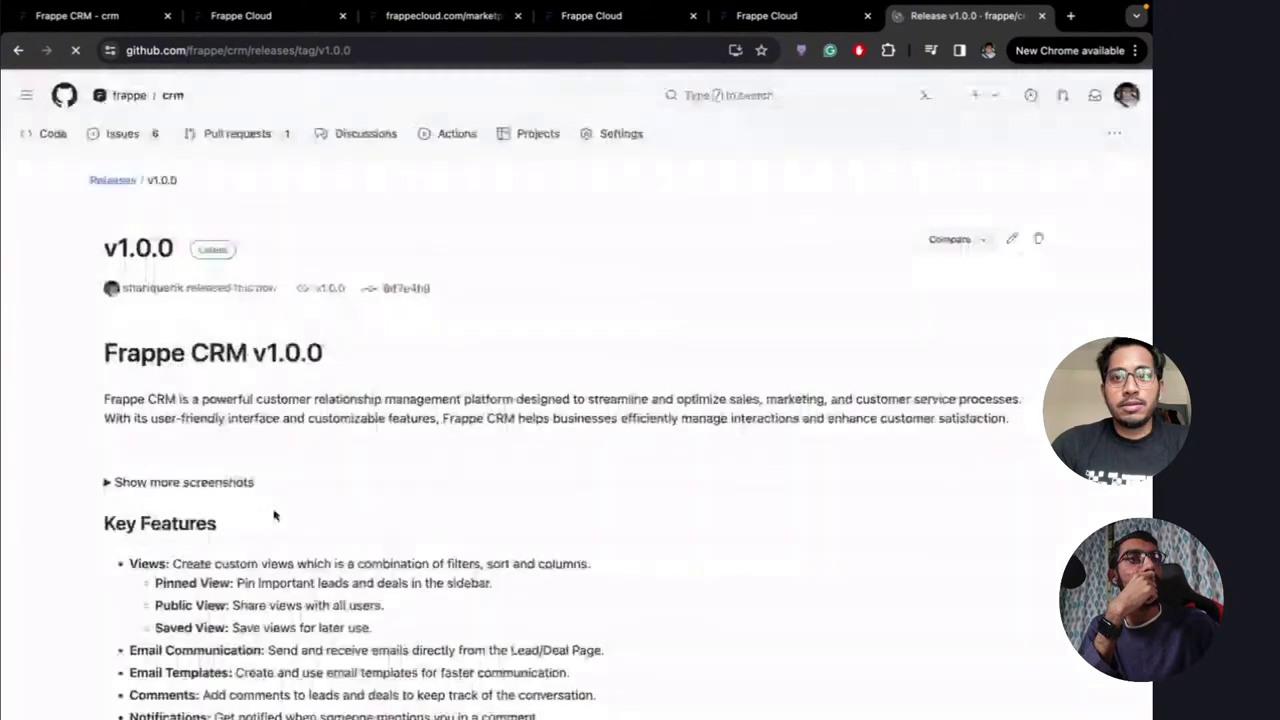
pyautogui.scroll(-8, 83, 518)
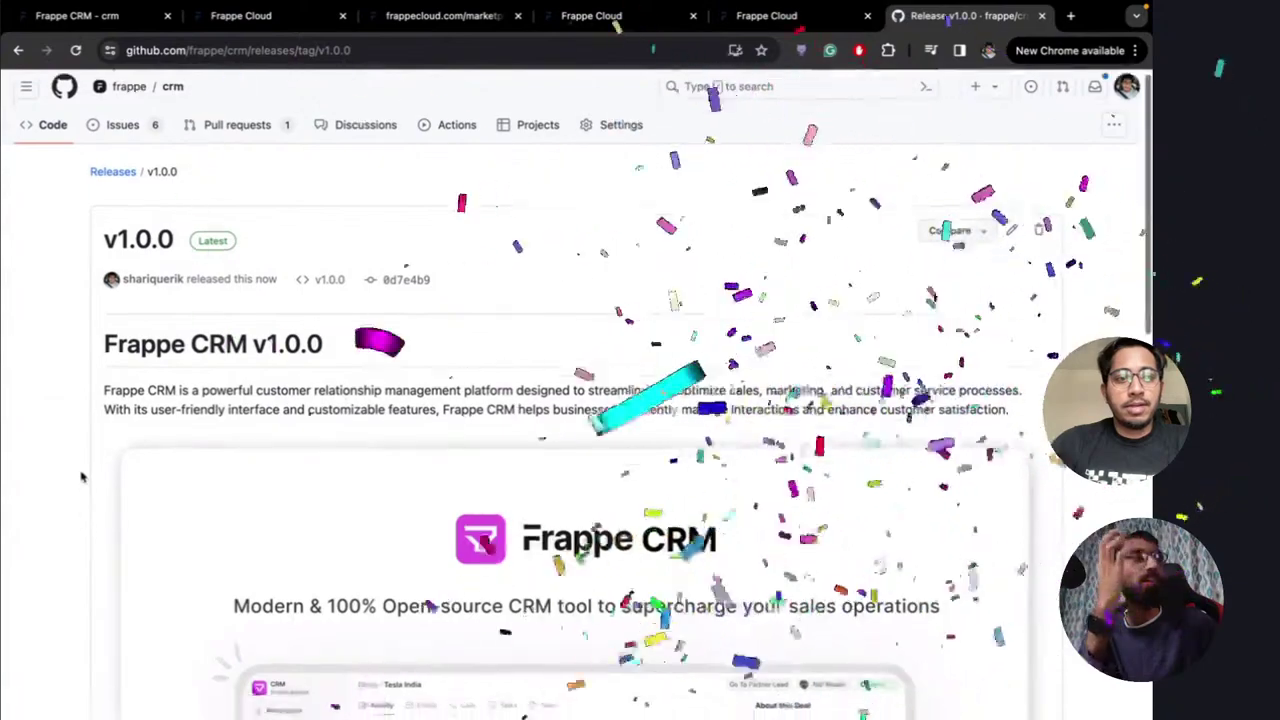
pyautogui.scroll(-2, 83, 477)
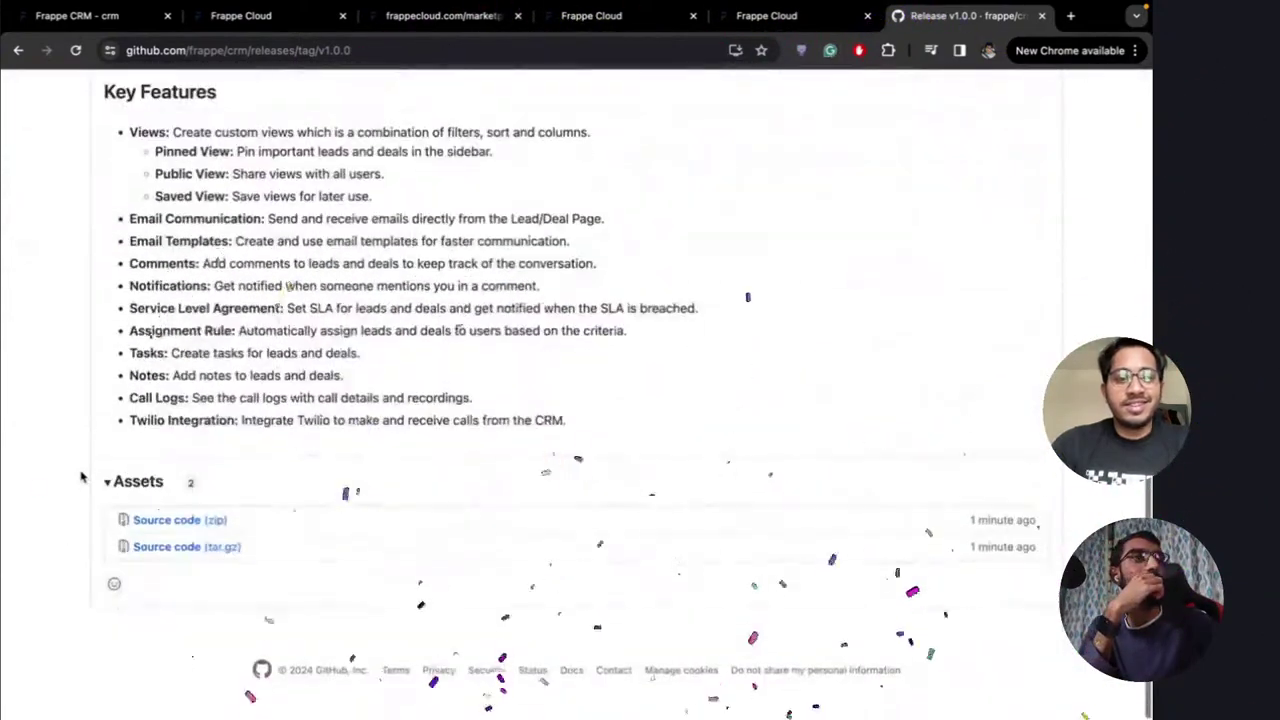
pyautogui.scroll(12, 83, 477)
pyautogui.scroll(-1, 83, 477)
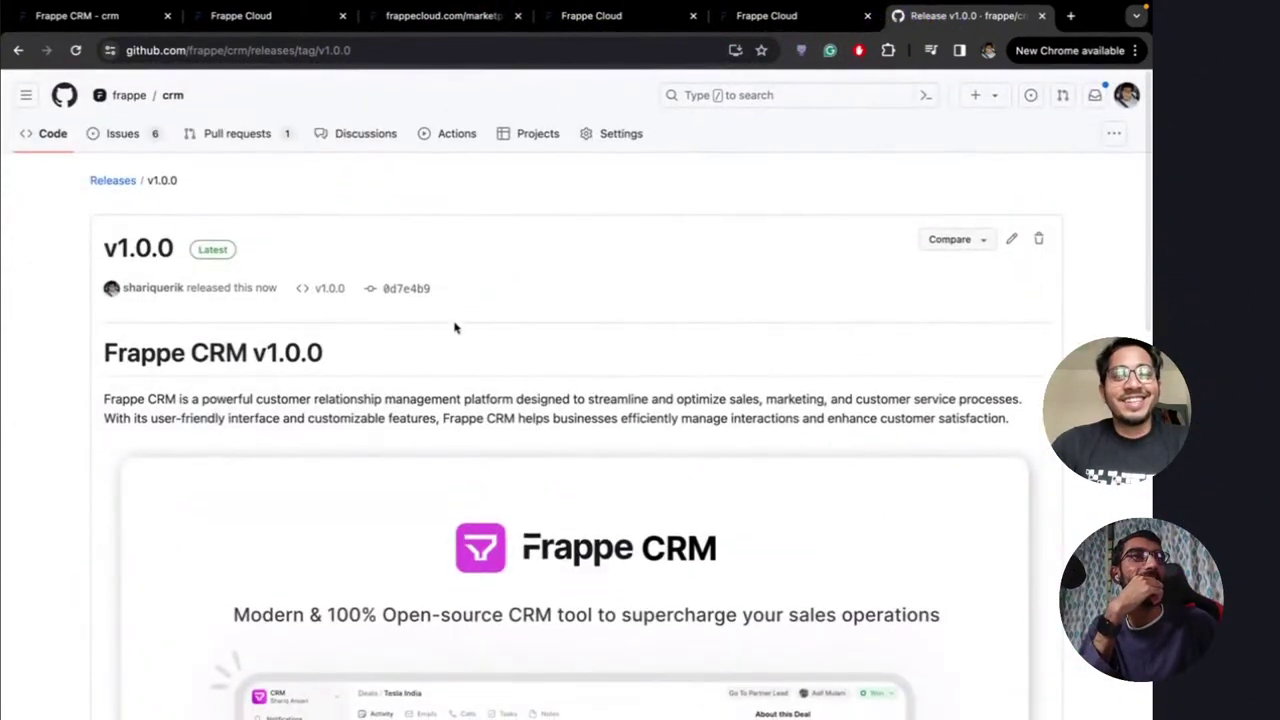
pyautogui.scroll(-2, 440, 336)
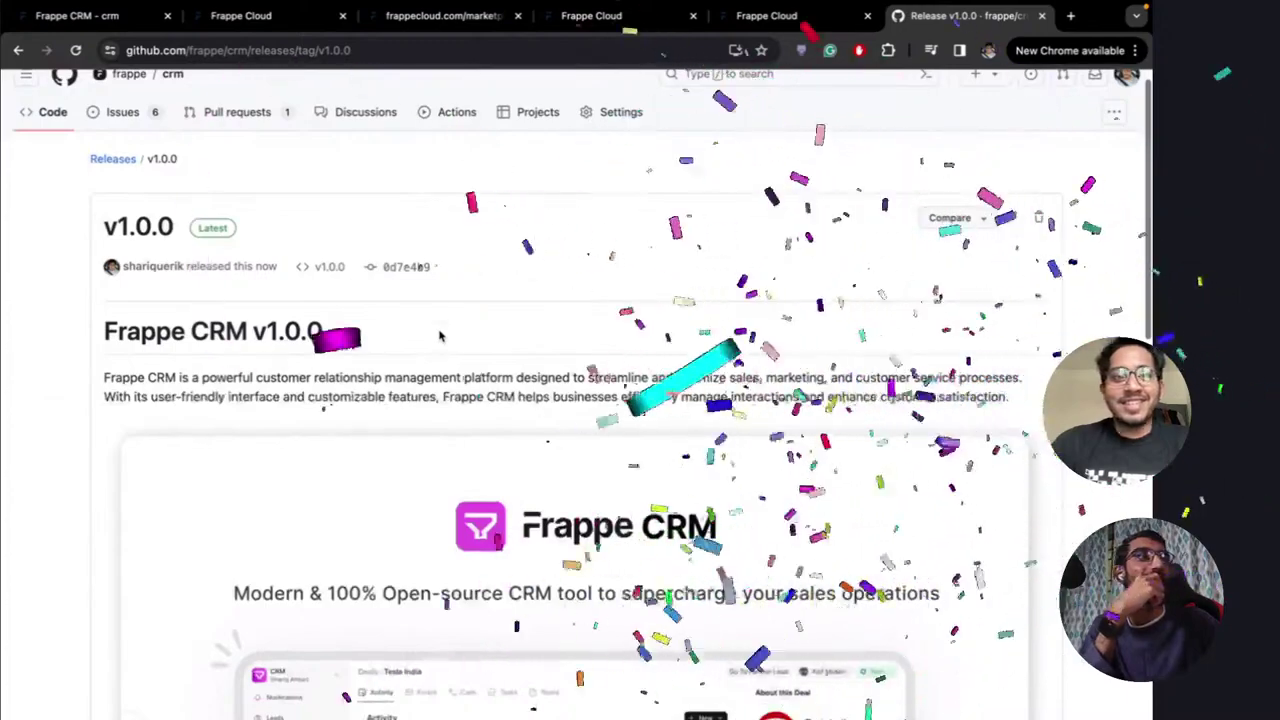
pyautogui.scroll(1, 580, 269)
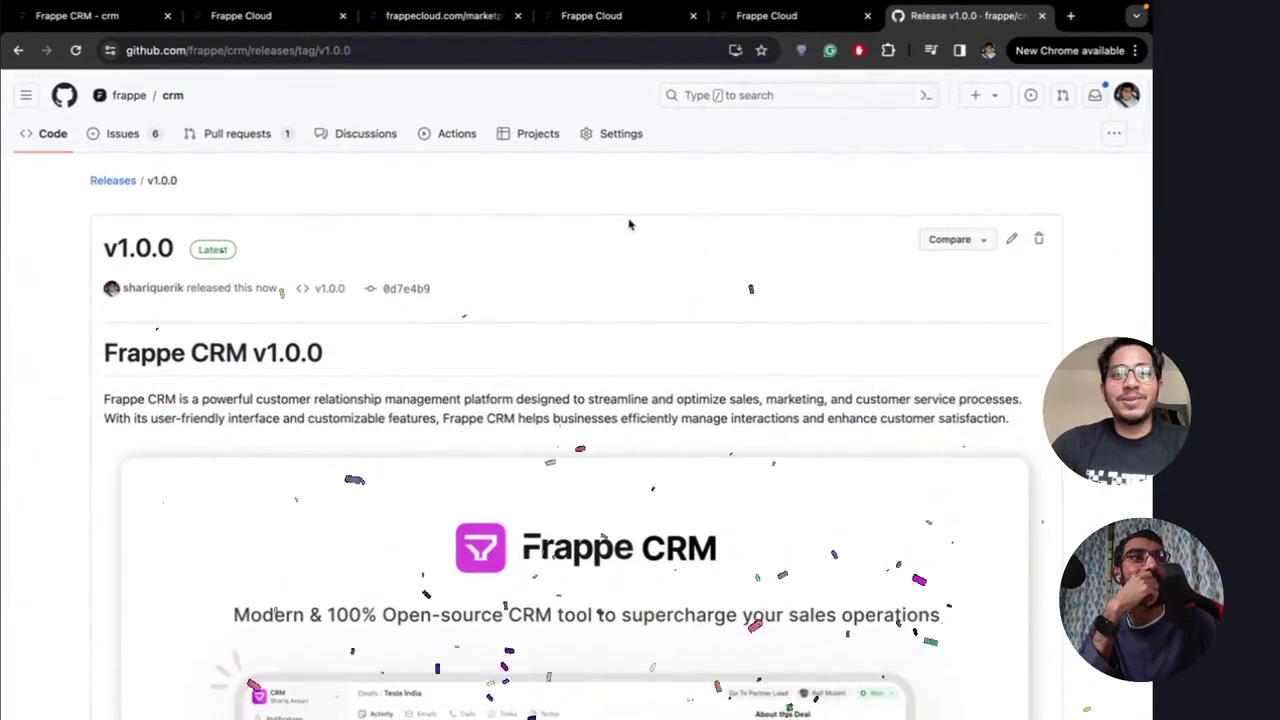
# Glance at the other desktops, then return to review the published v1.0.0 release
pyautogui.hotkey('ctrl', 'Left')
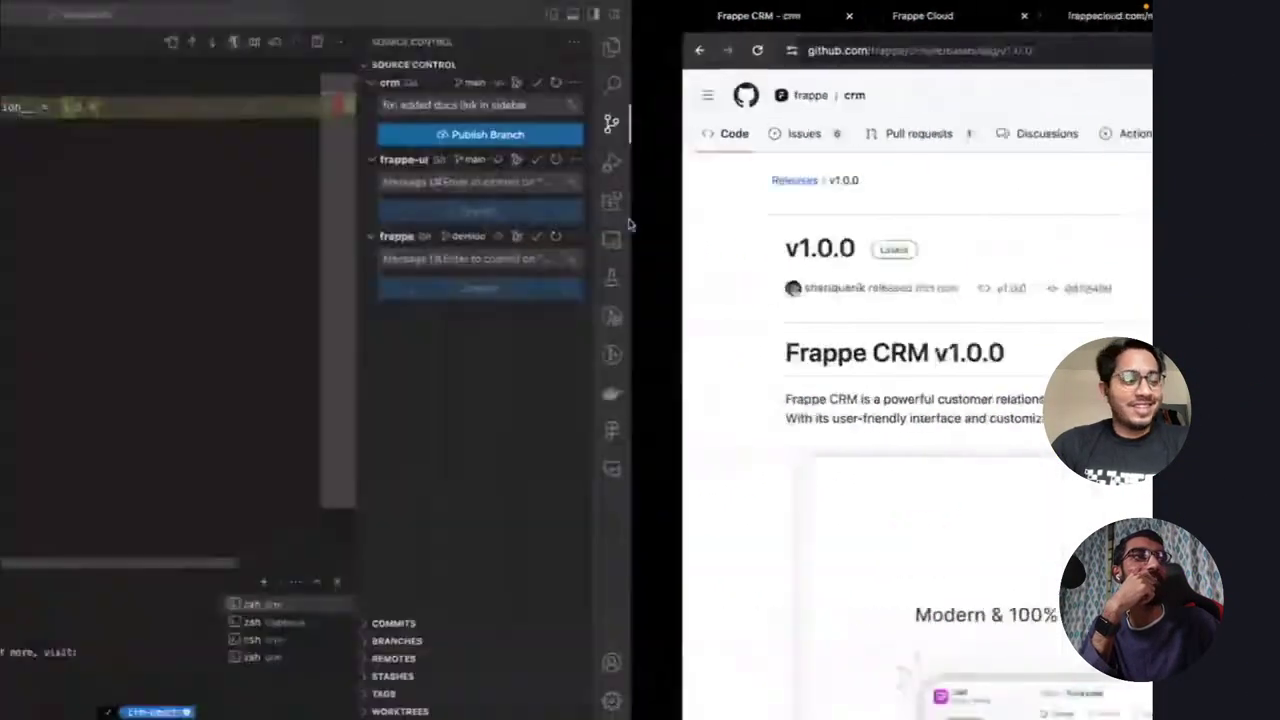
pyautogui.hotkey('ctrl', 'Left')
pyautogui.hotkey('ctrl', 'Right')
pyautogui.hotkey('ctrl', 'Right')
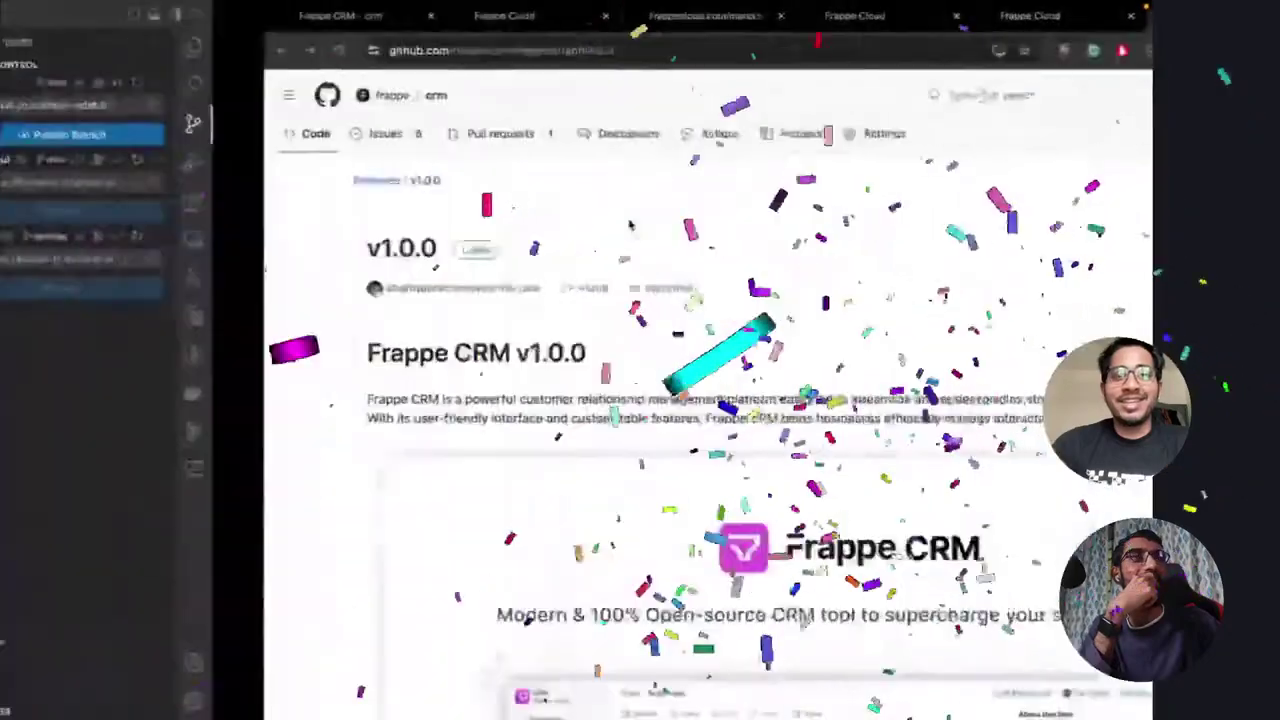
pyautogui.scroll(-10, 497, 274)
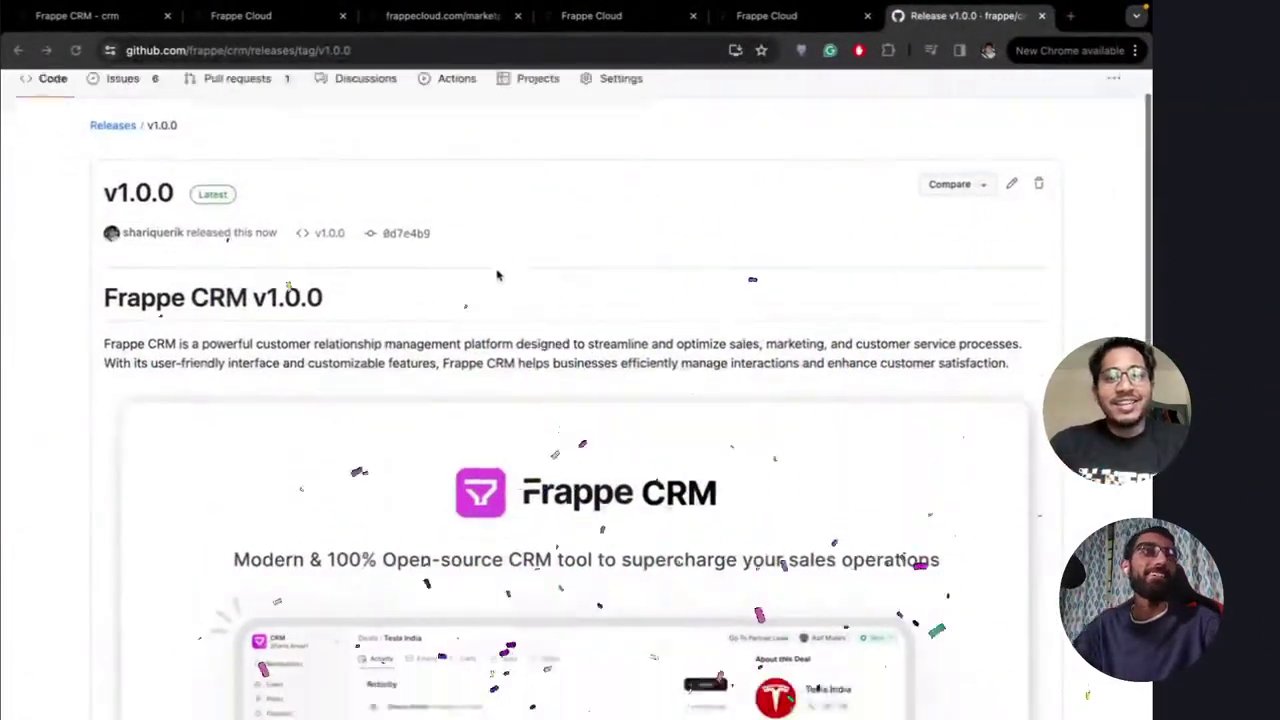
pyautogui.scroll(10, 497, 274)
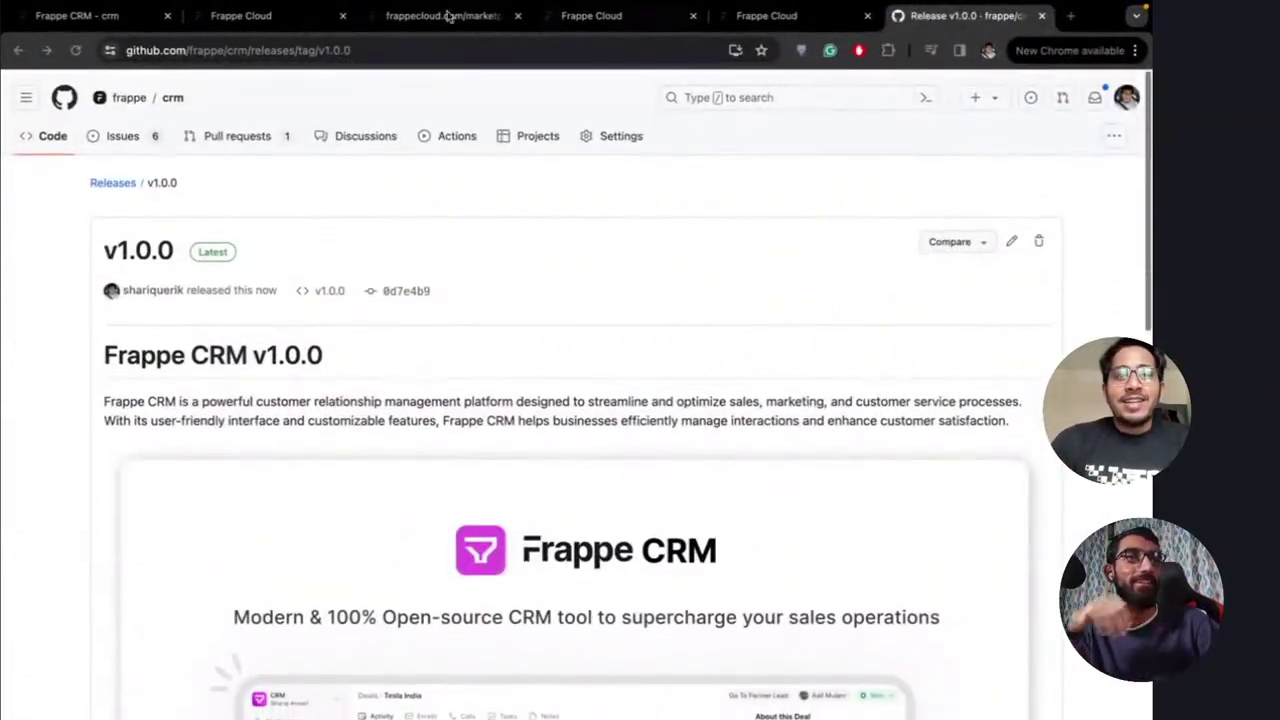
# Compare the Frappe CRM app review page with the published GitHub release
pyautogui.click(98, 18)
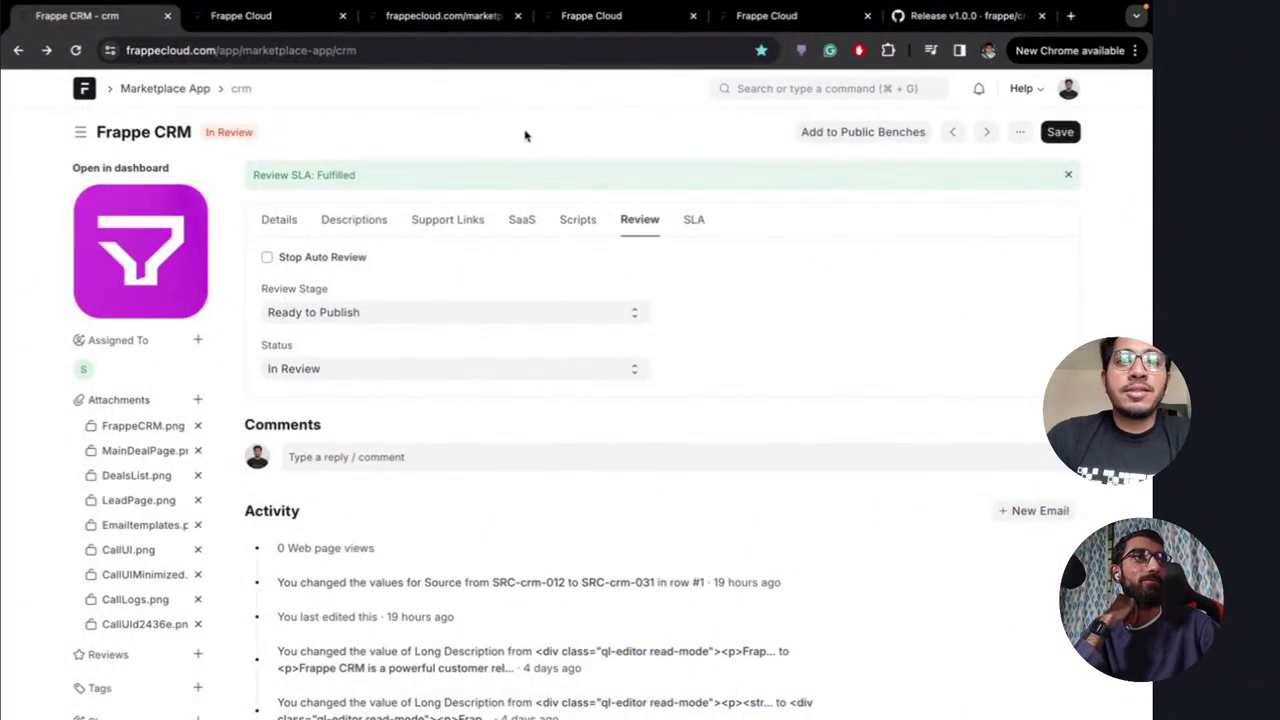
pyautogui.hotkey('ctrl', 'shift', 'Tab')
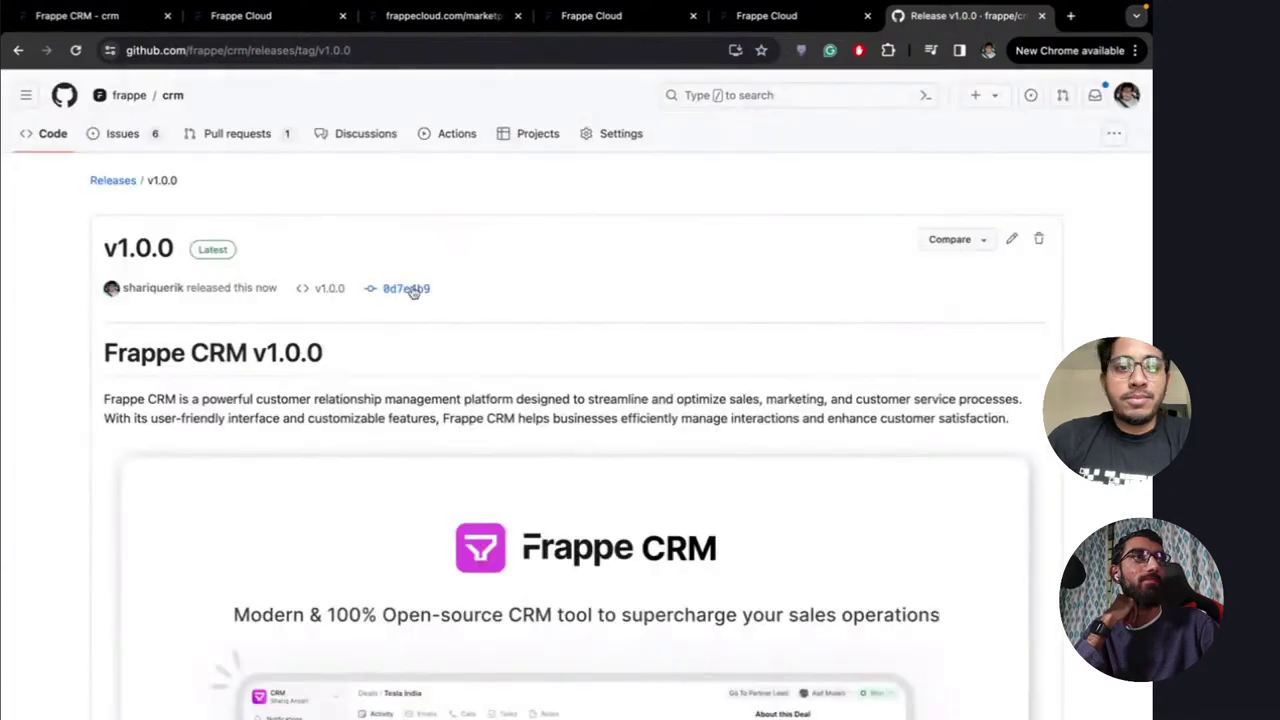
pyautogui.scroll(-3, 494, 330)
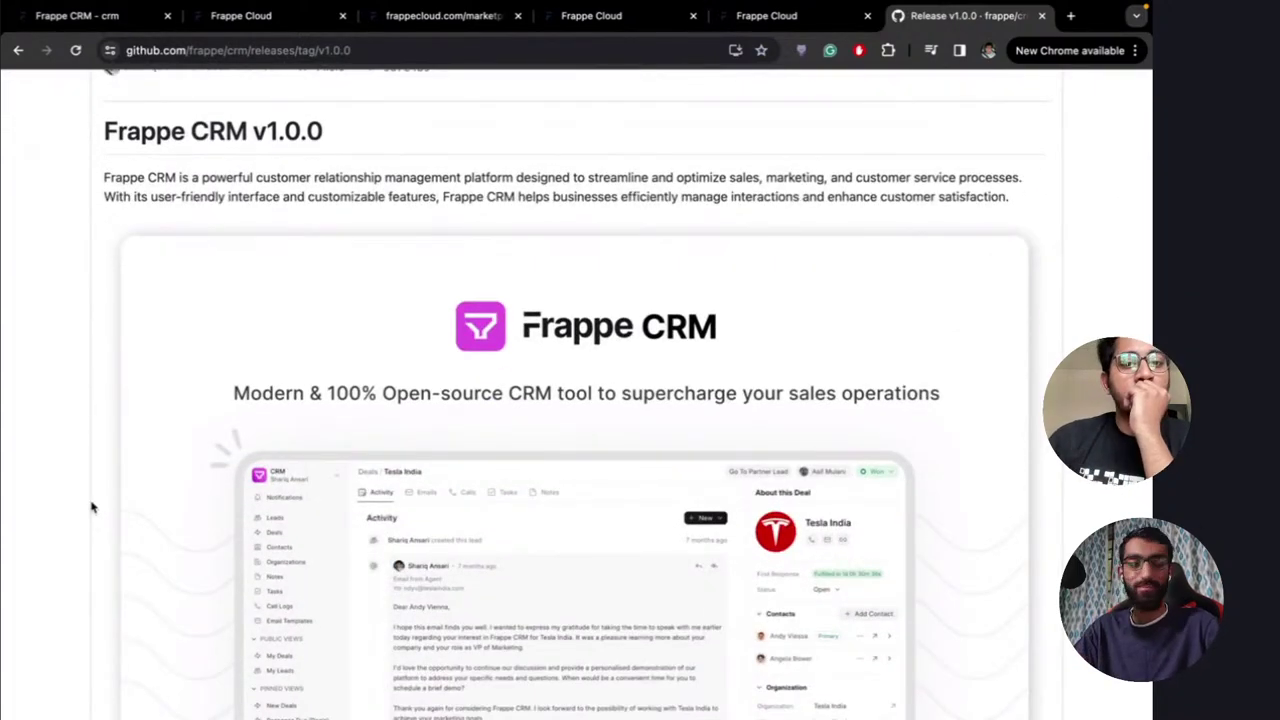
pyautogui.scroll(3, 91, 507)
pyautogui.click(114, 17)
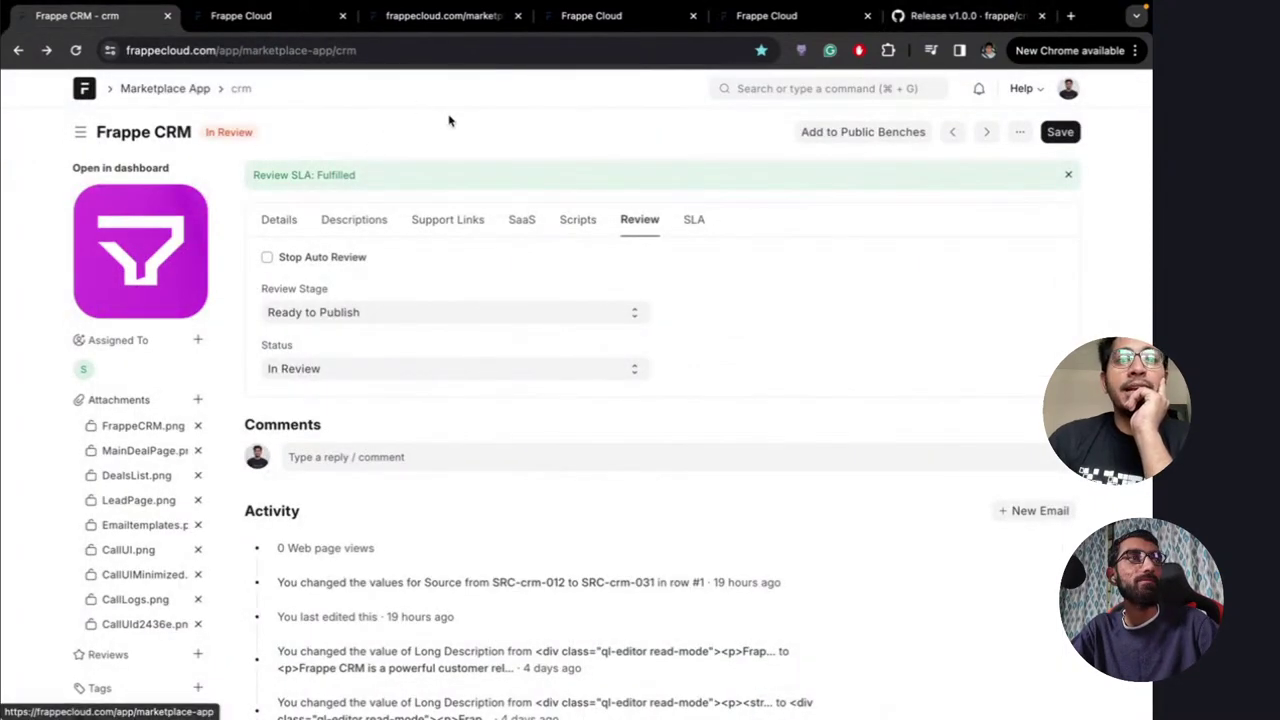
# Set the Frappe CRM app status to Published, save, and try Add to Public Benches
pyautogui.click(399, 372)
pyautogui.click(334, 354)
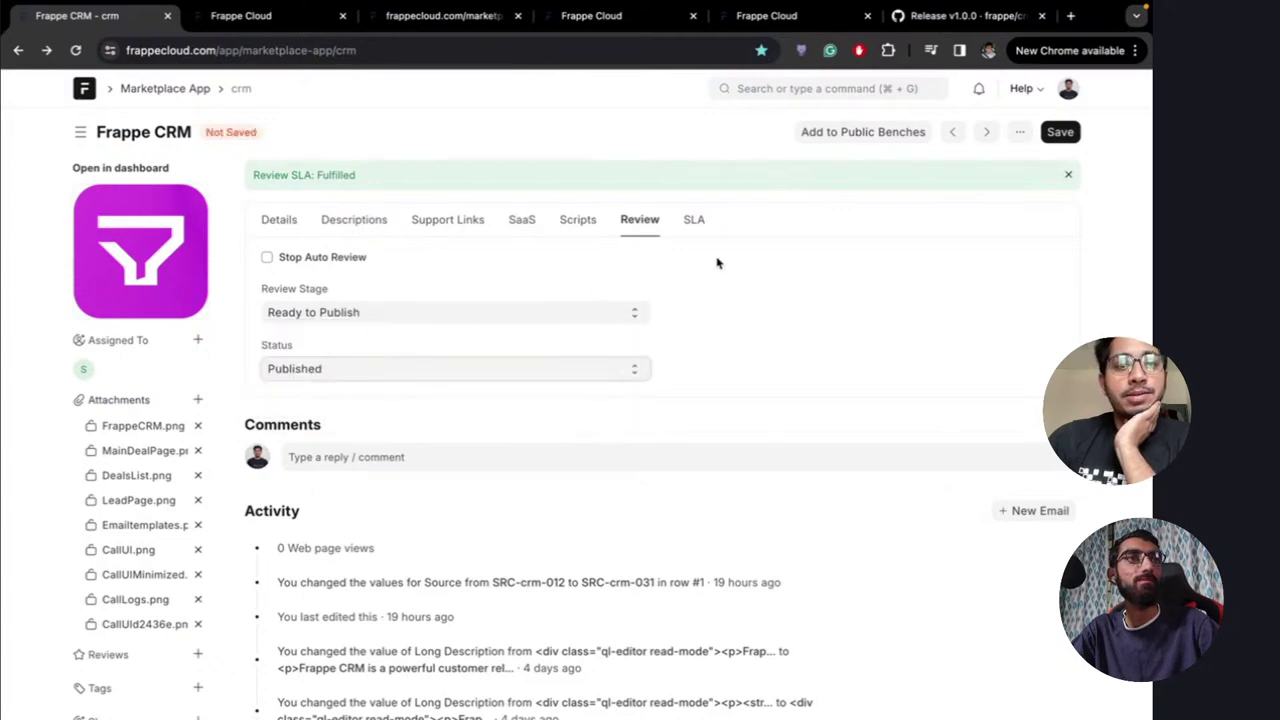
pyautogui.click(1060, 132)
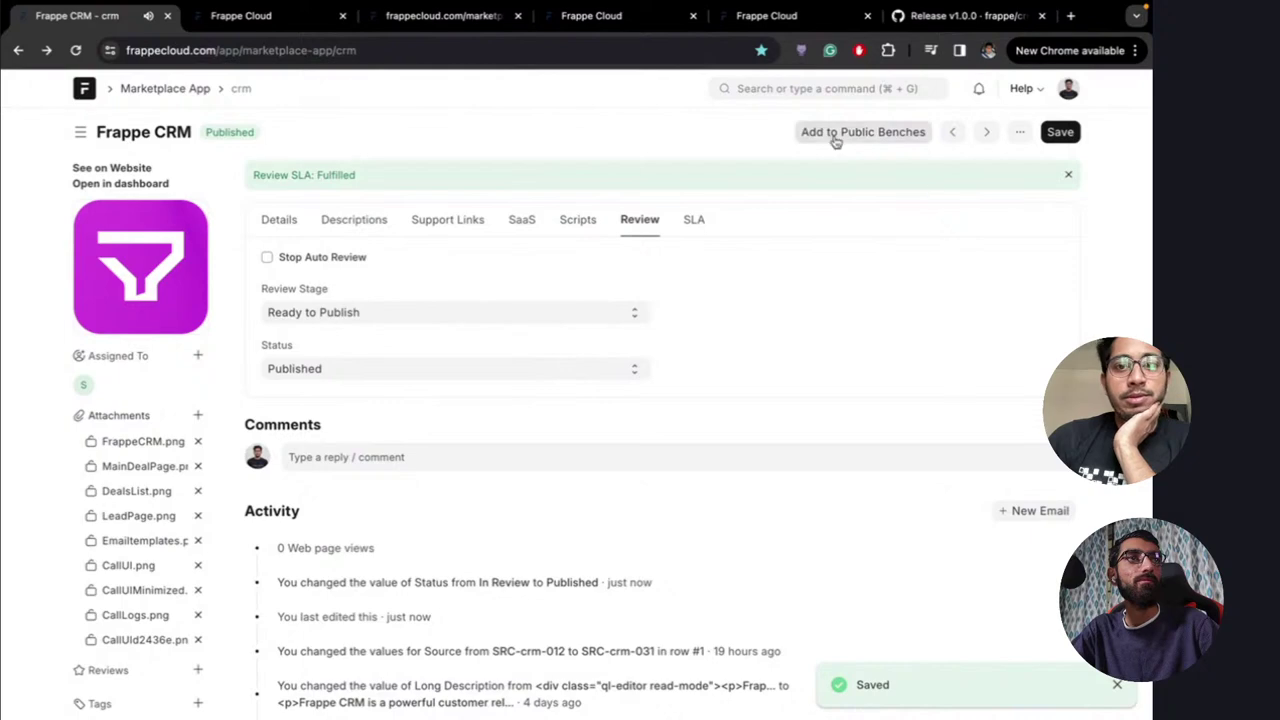
pyautogui.click(857, 134)
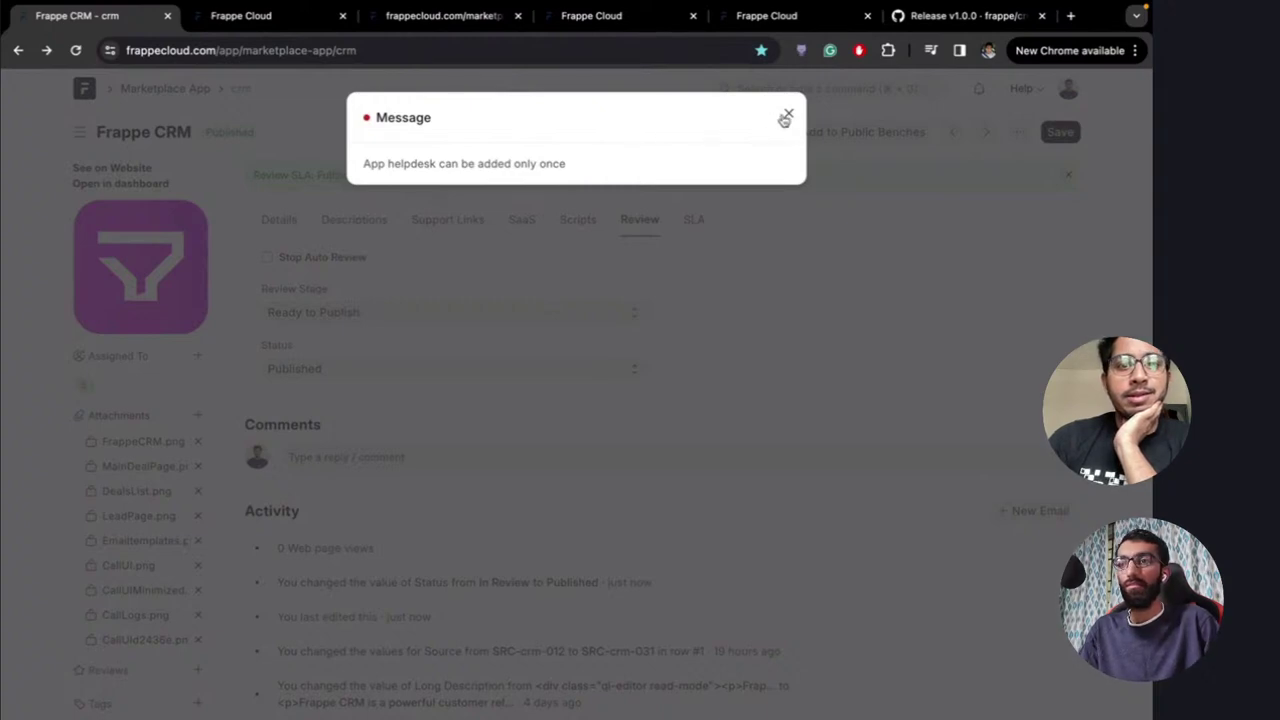
pyautogui.click(787, 116)
# Reload the app dashboard listing and open Frappe CRM's public marketplace page
pyautogui.click(248, 17)
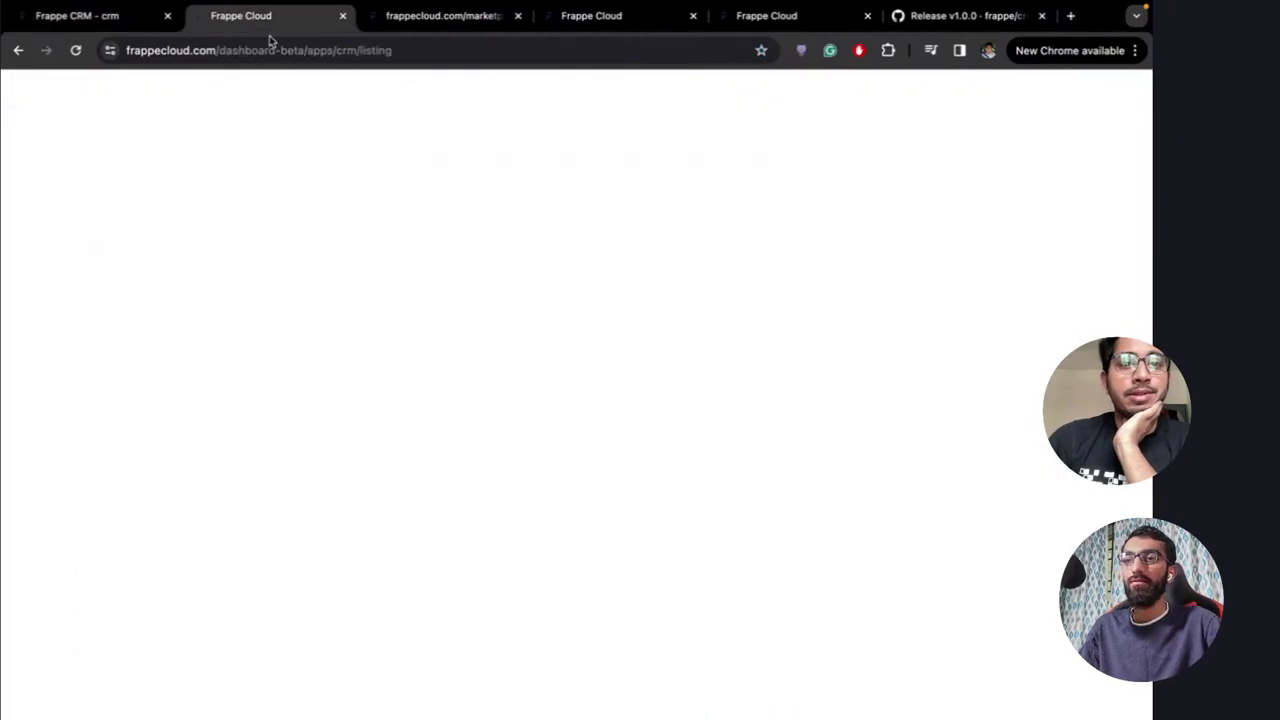
pyautogui.click(463, 52)
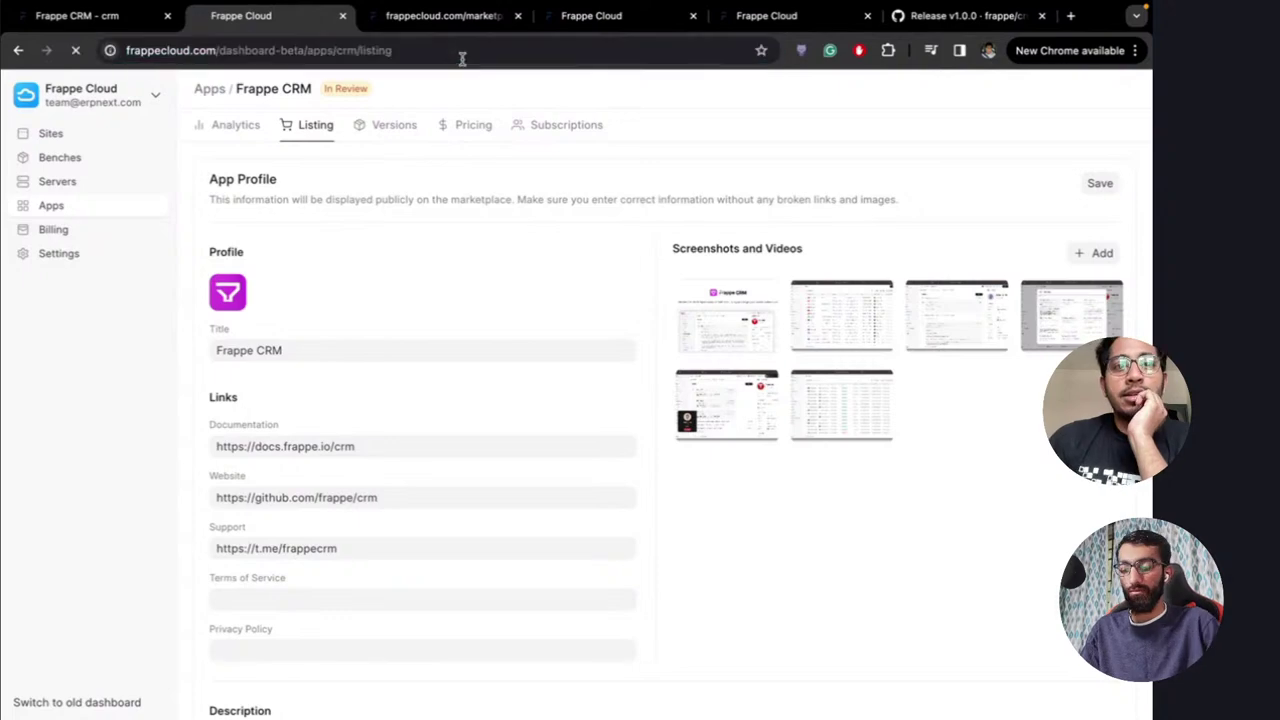
pyautogui.press('Return')
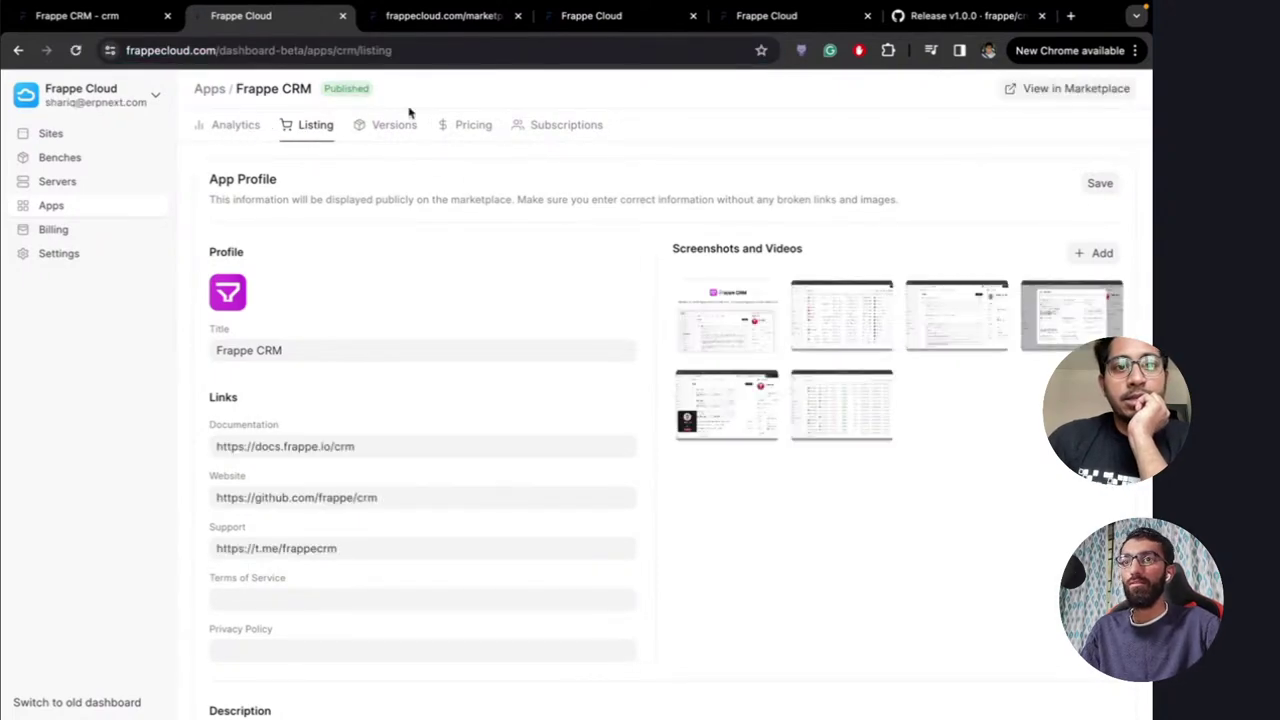
pyautogui.click(1055, 90)
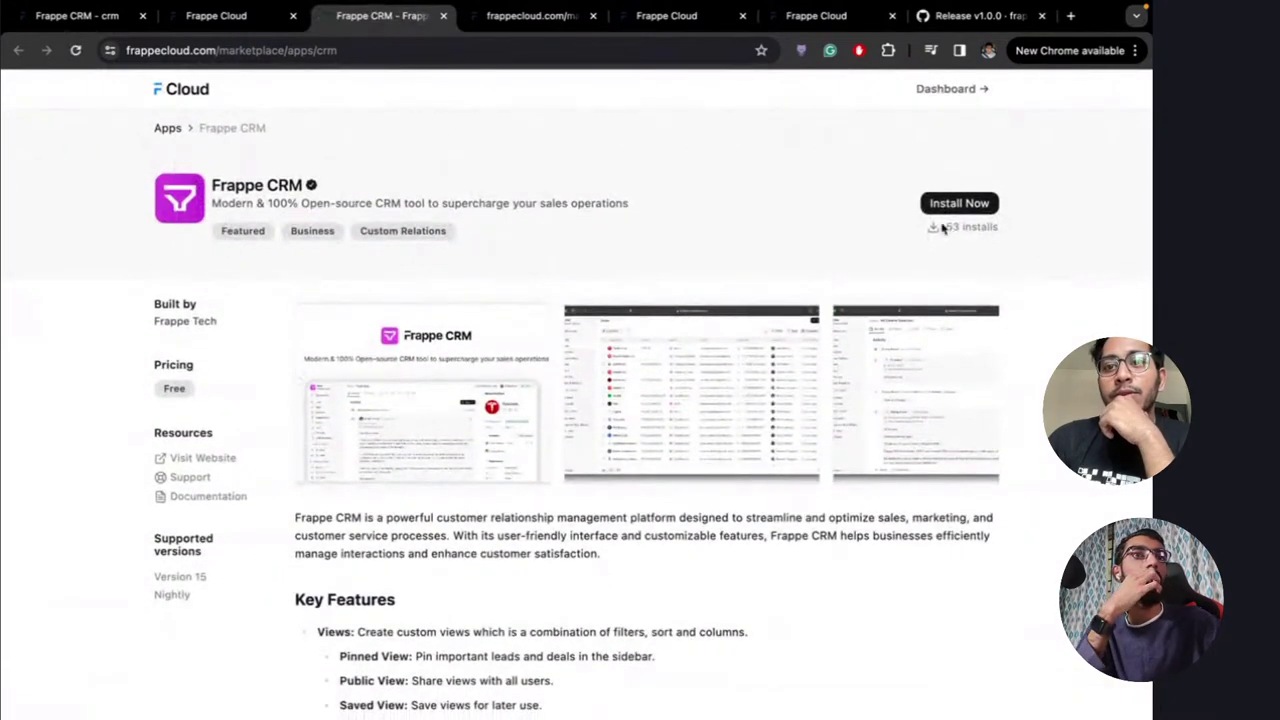
# Highlight the 53 installs count, then move on to the One Click Apps marketplace
pyautogui.moveTo(1005, 232); pyautogui.dragTo(947, 228)
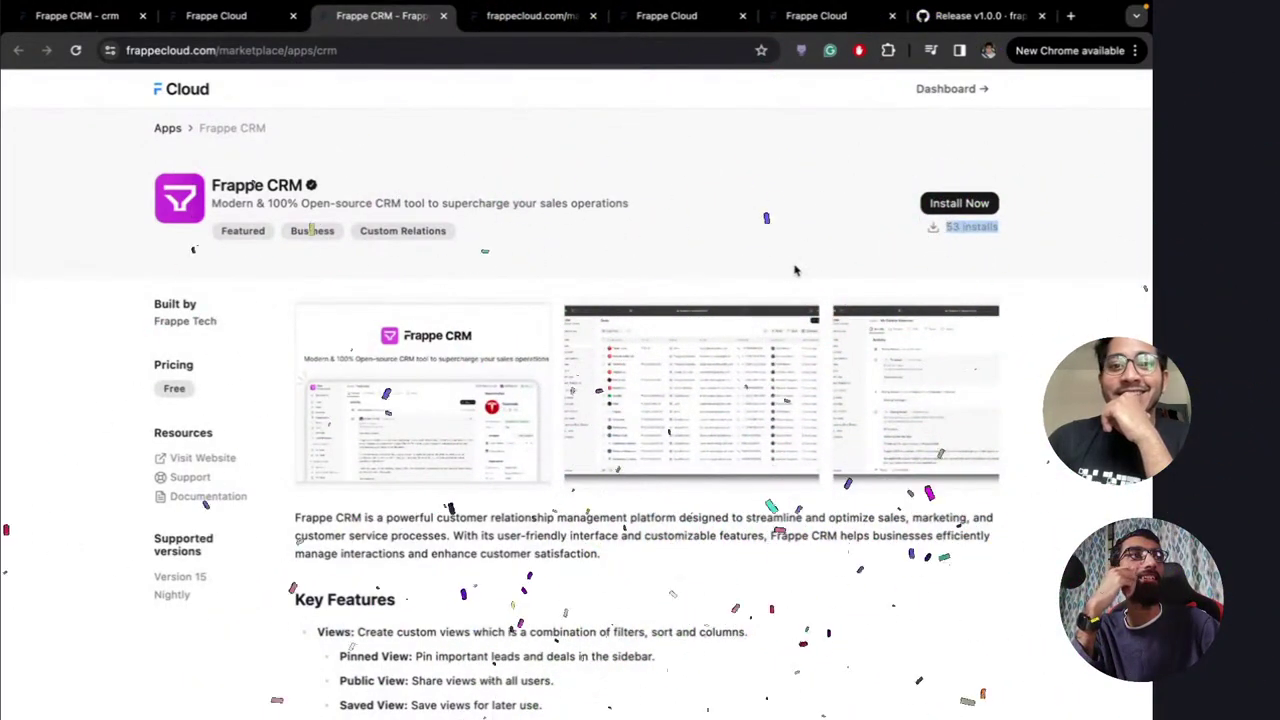
pyautogui.click(679, 289)
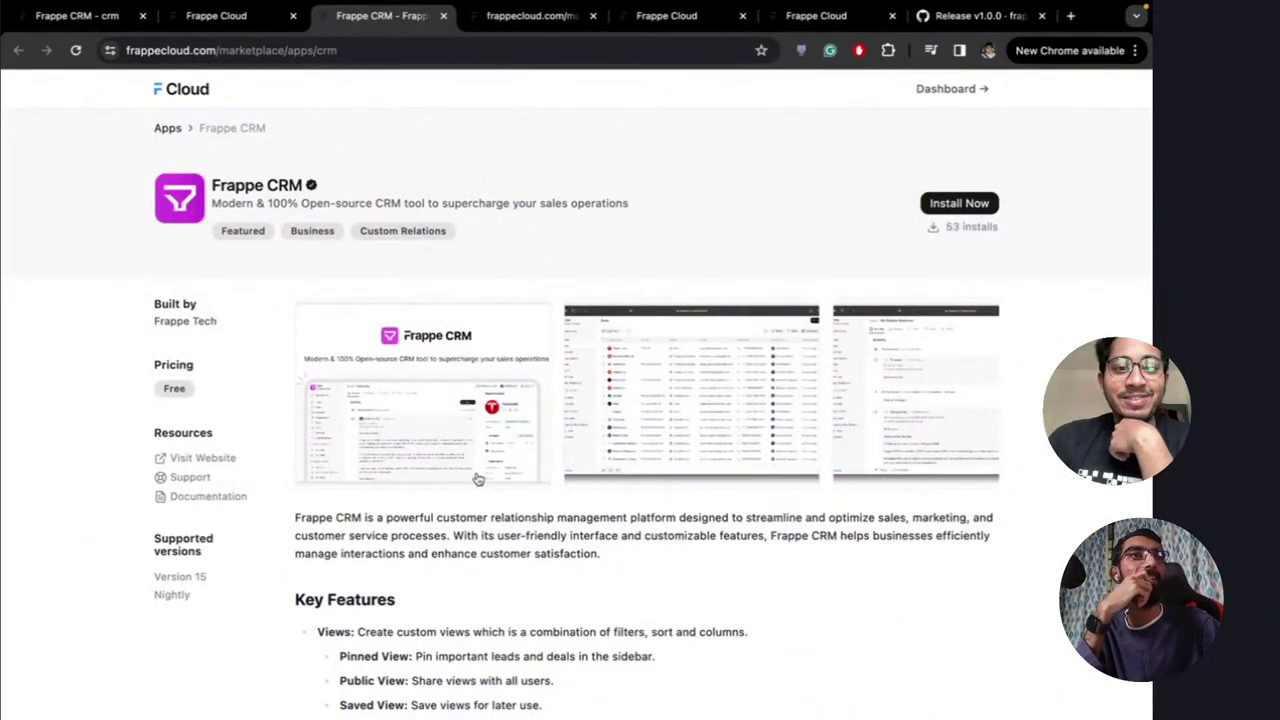
pyautogui.scroll(-7, 477, 479)
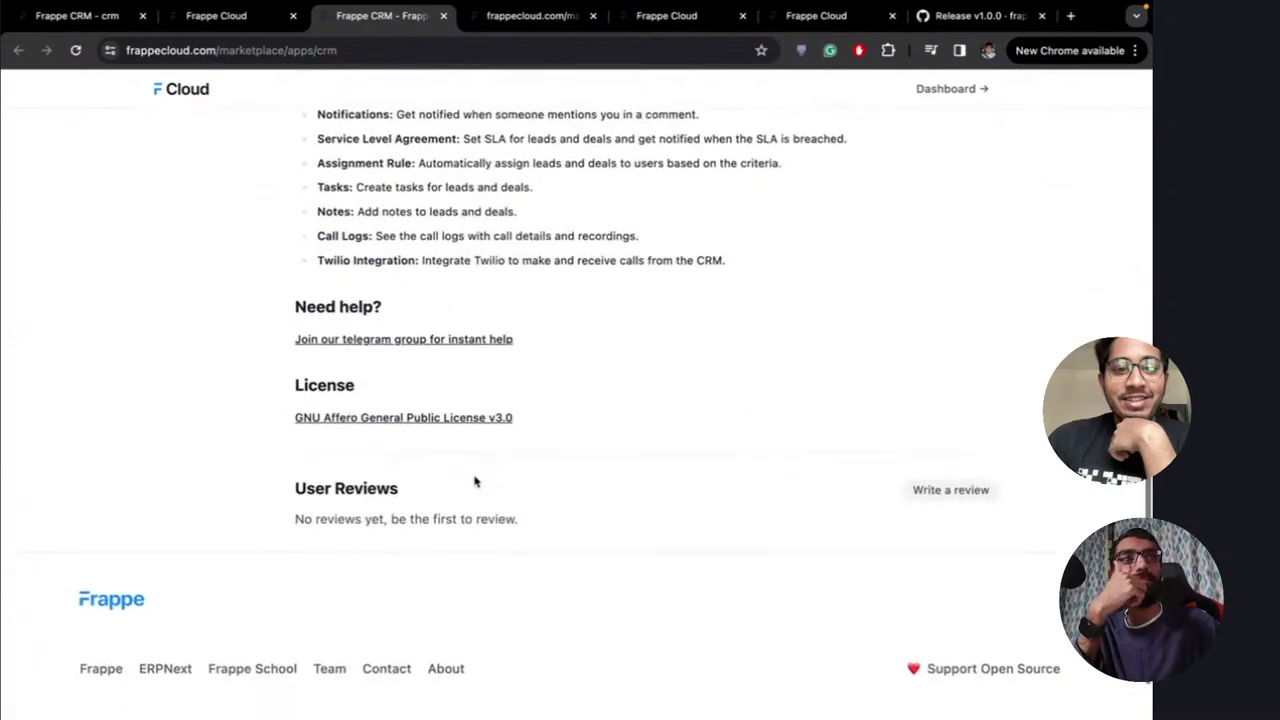
pyautogui.scroll(10, 475, 482)
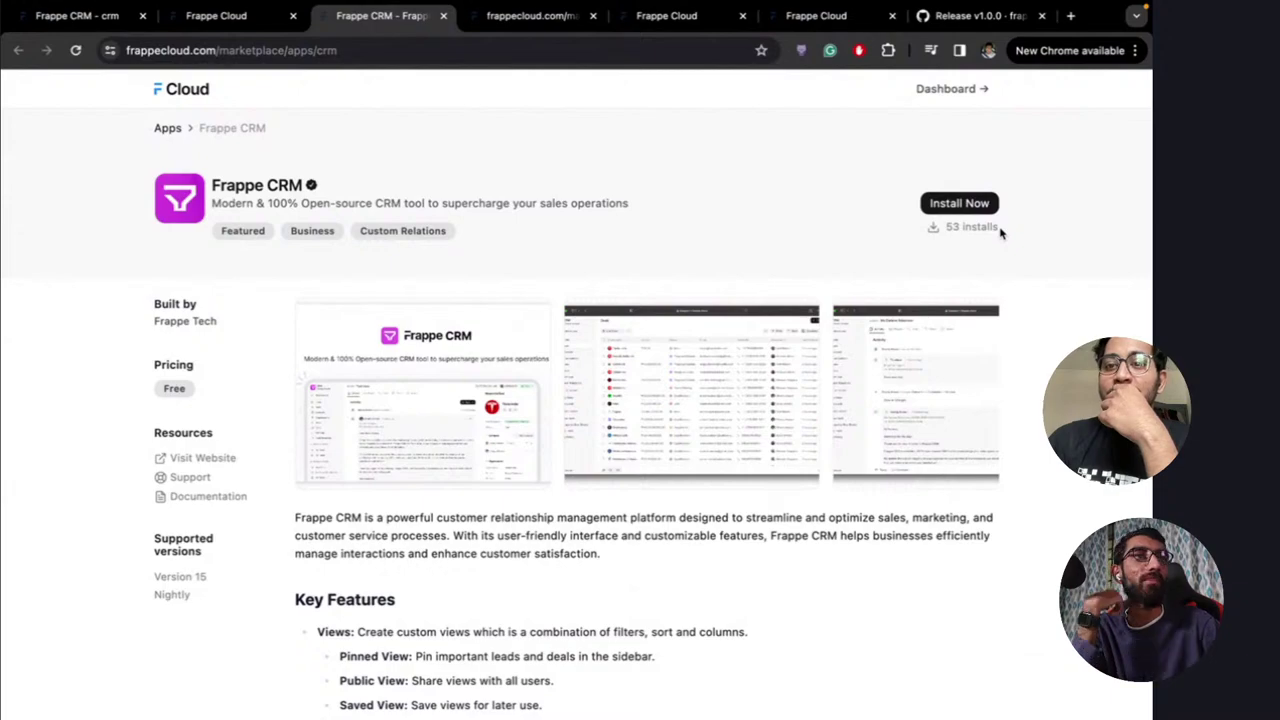
pyautogui.moveTo(1000, 232); pyautogui.dragTo(963, 228)
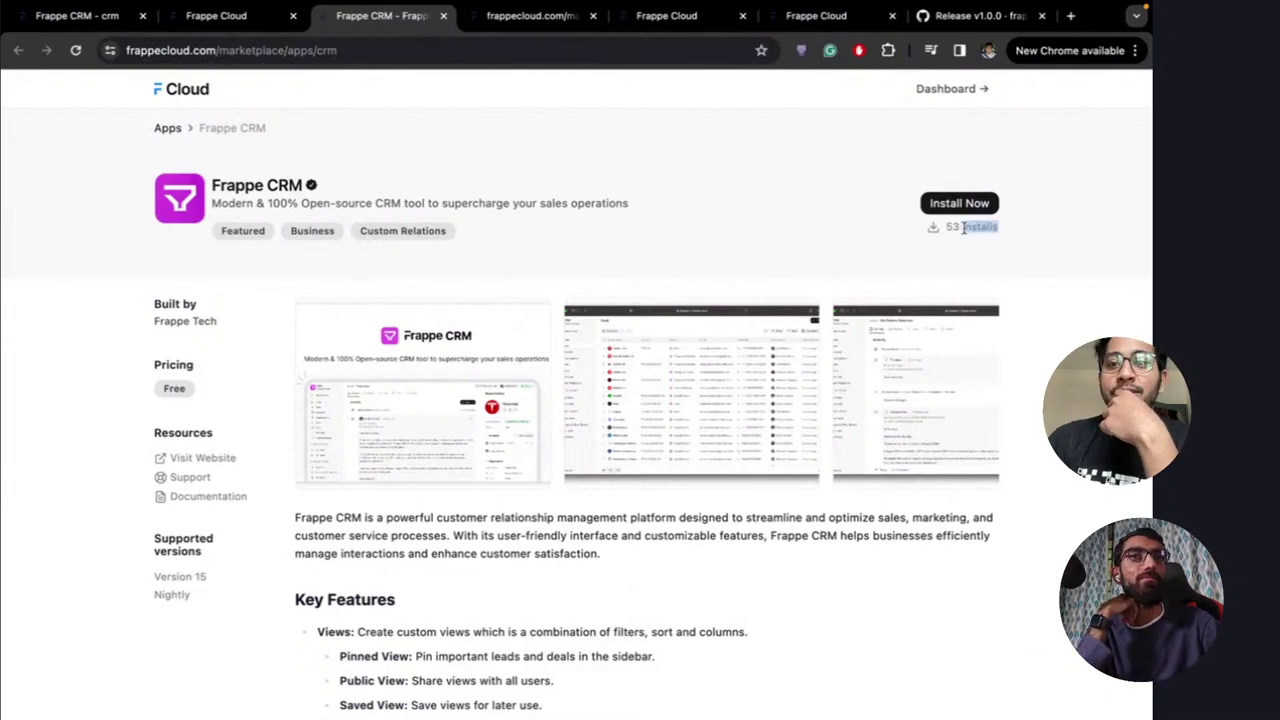
pyautogui.click(781, 258)
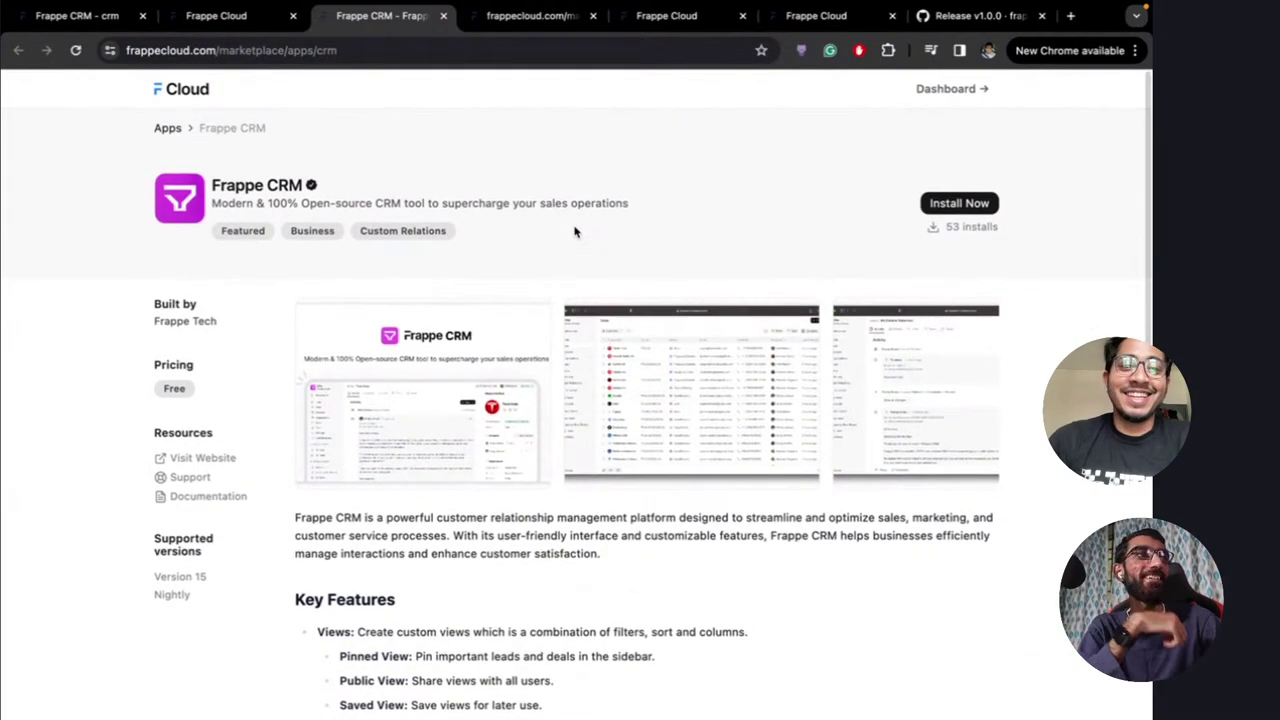
pyautogui.click(535, 18)
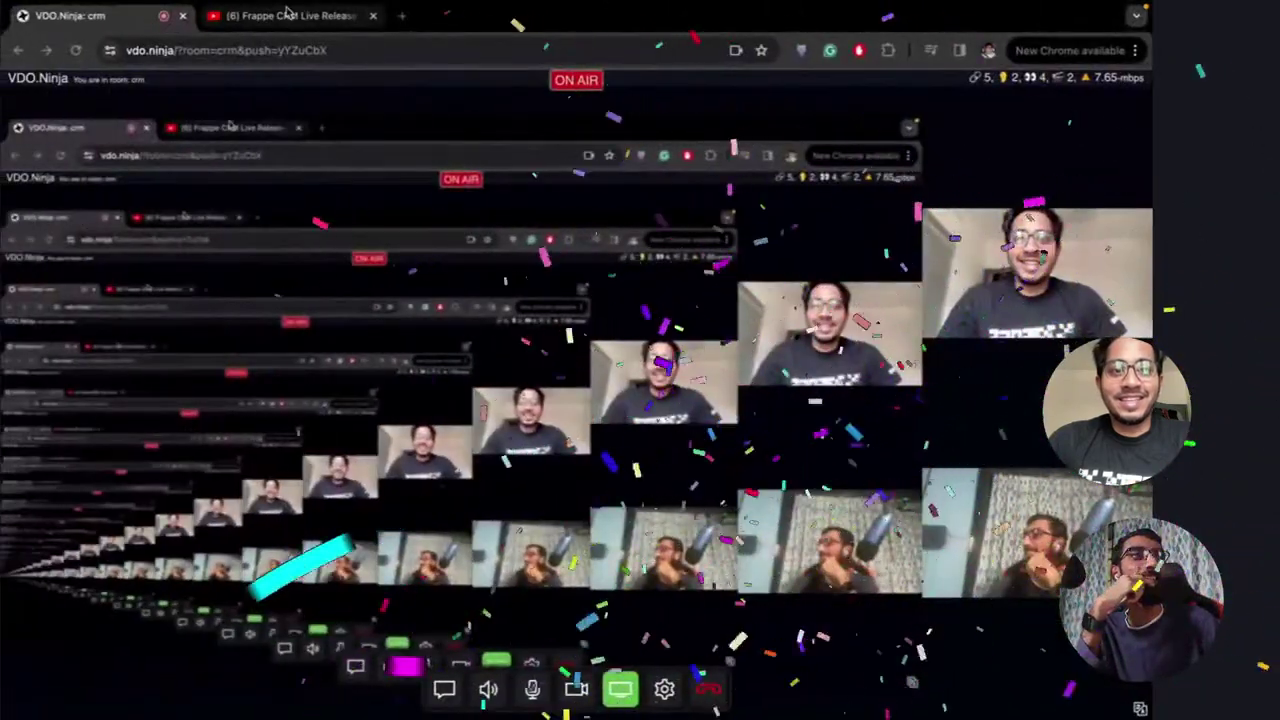
pyautogui.click(287, 14)
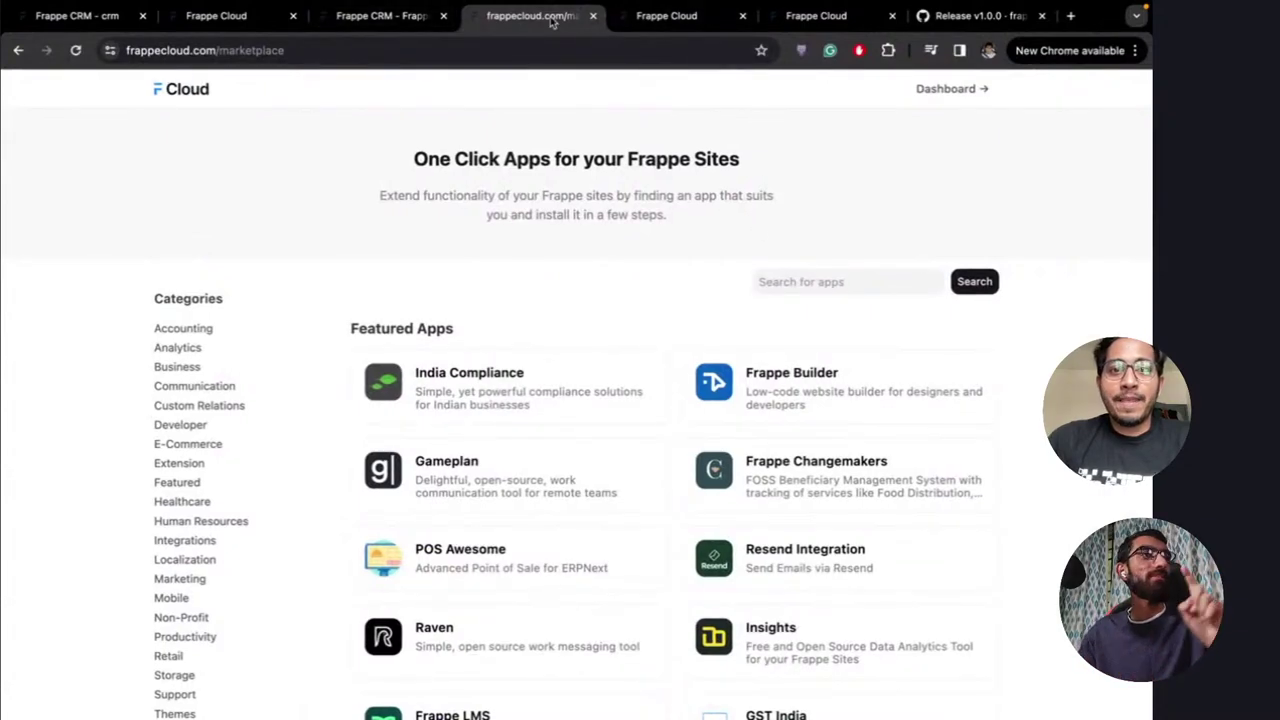
# Show the Version 15 bench's Apps list with repos and branches, and reload it
pyautogui.click(382, 17)
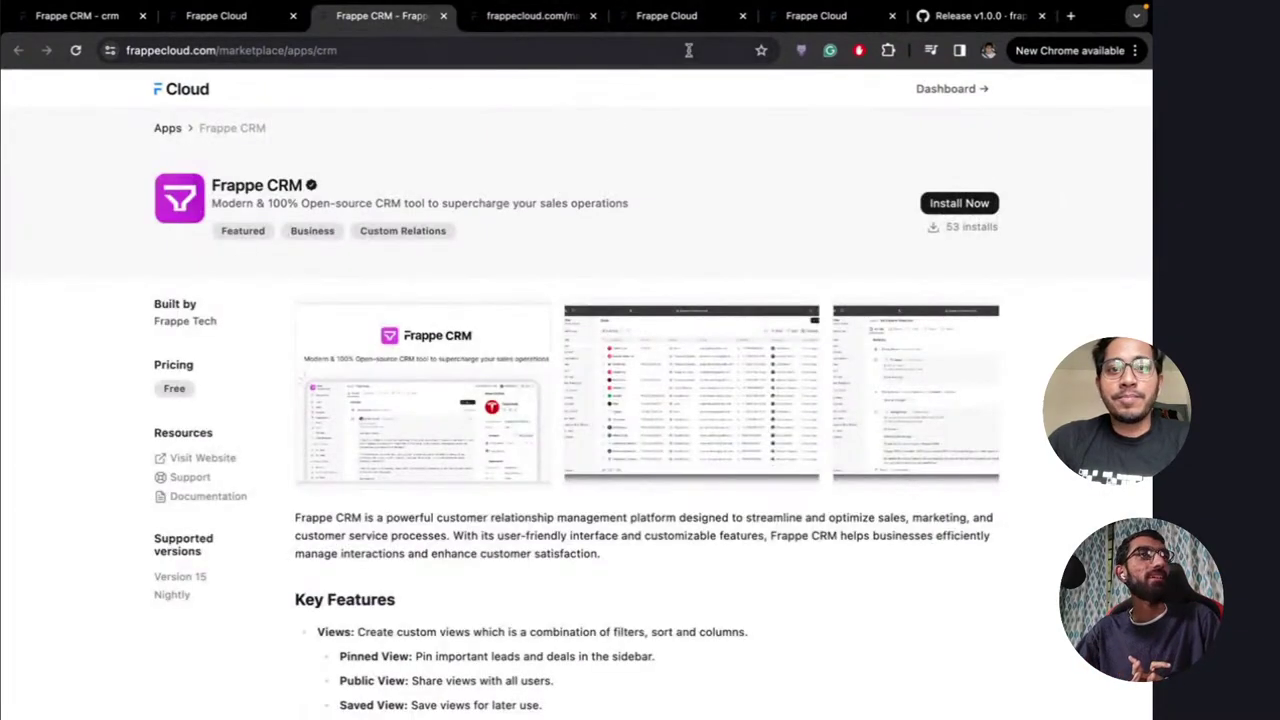
pyautogui.click(675, 18)
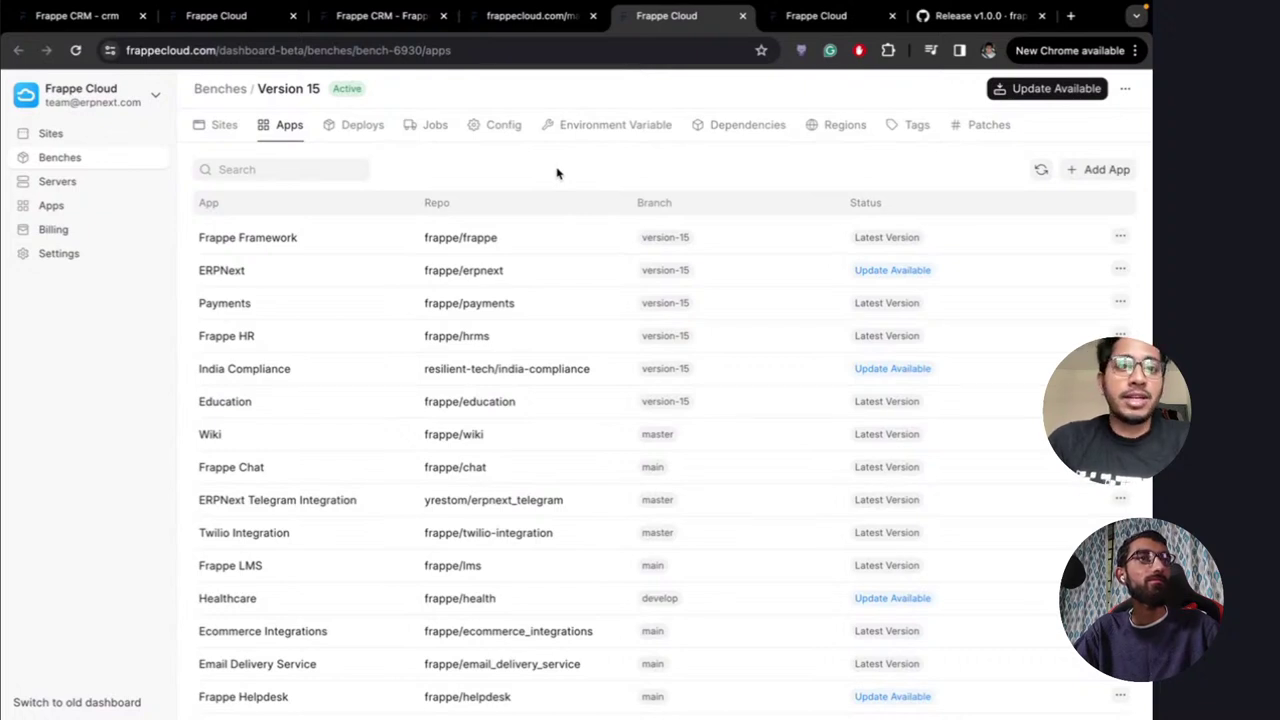
pyautogui.scroll(-1, 557, 173)
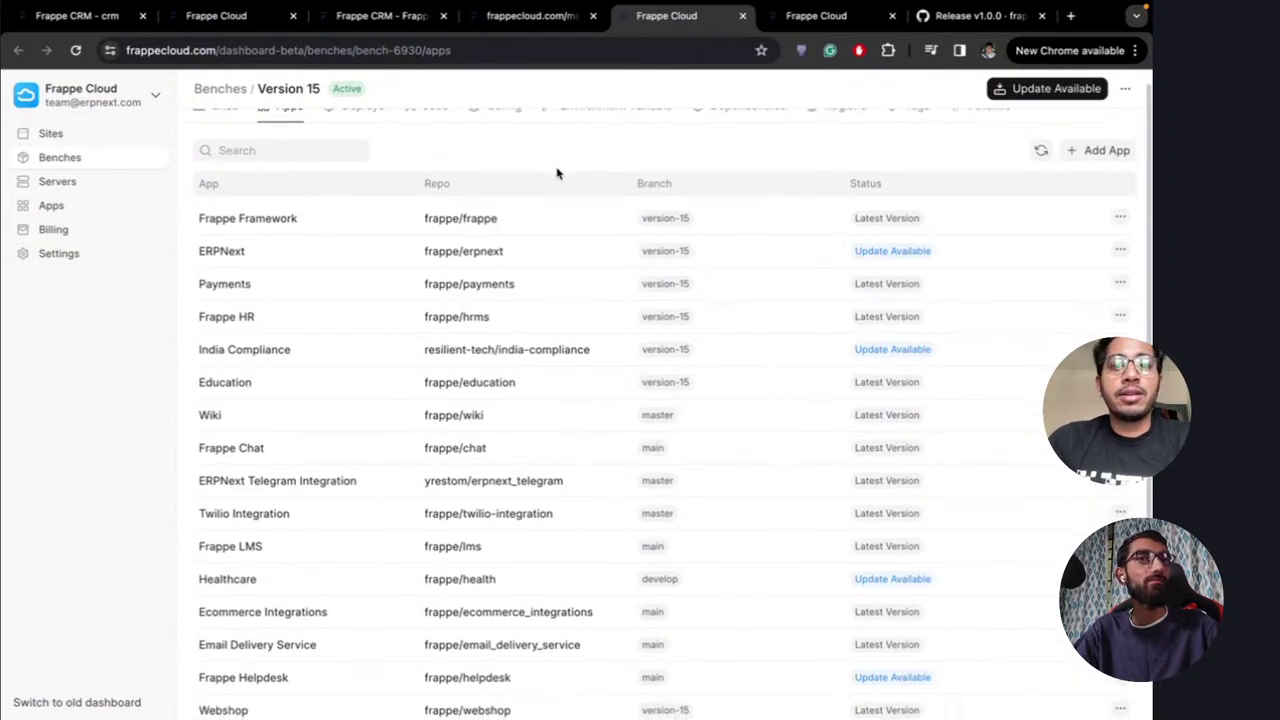
pyautogui.scroll(1, 557, 173)
pyautogui.scroll(-1, 557, 173)
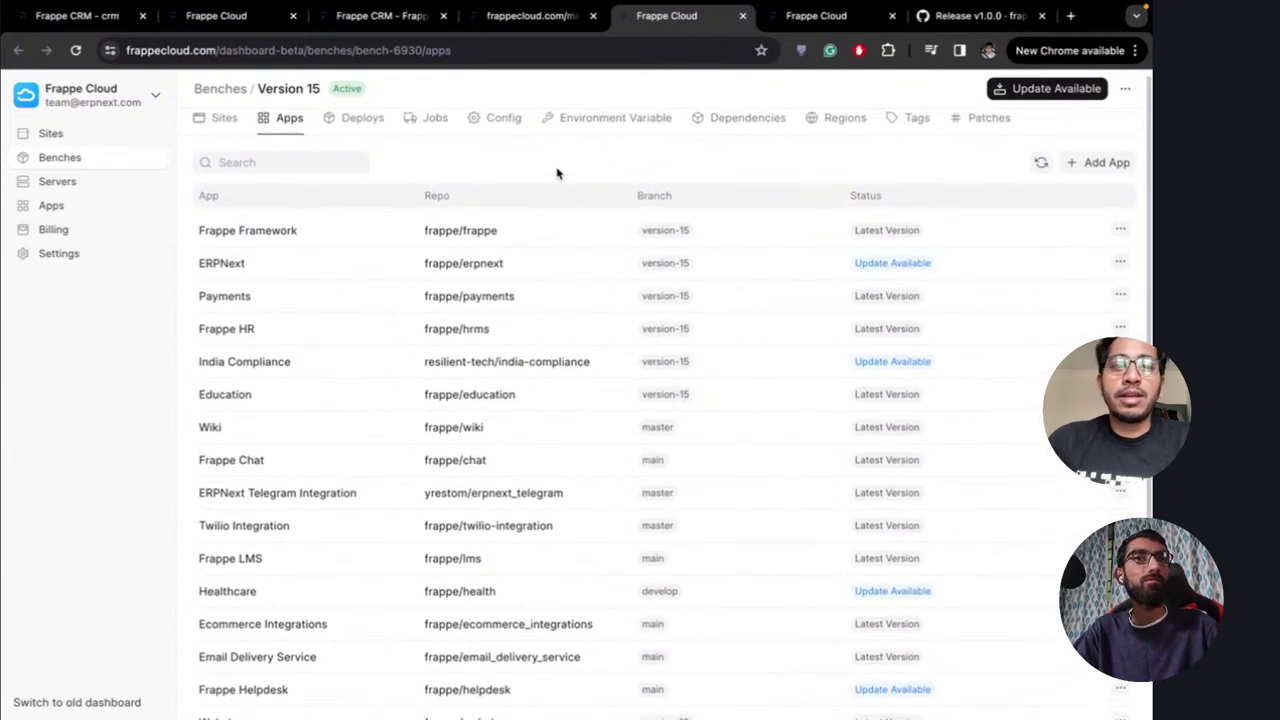
pyautogui.scroll(1, 557, 173)
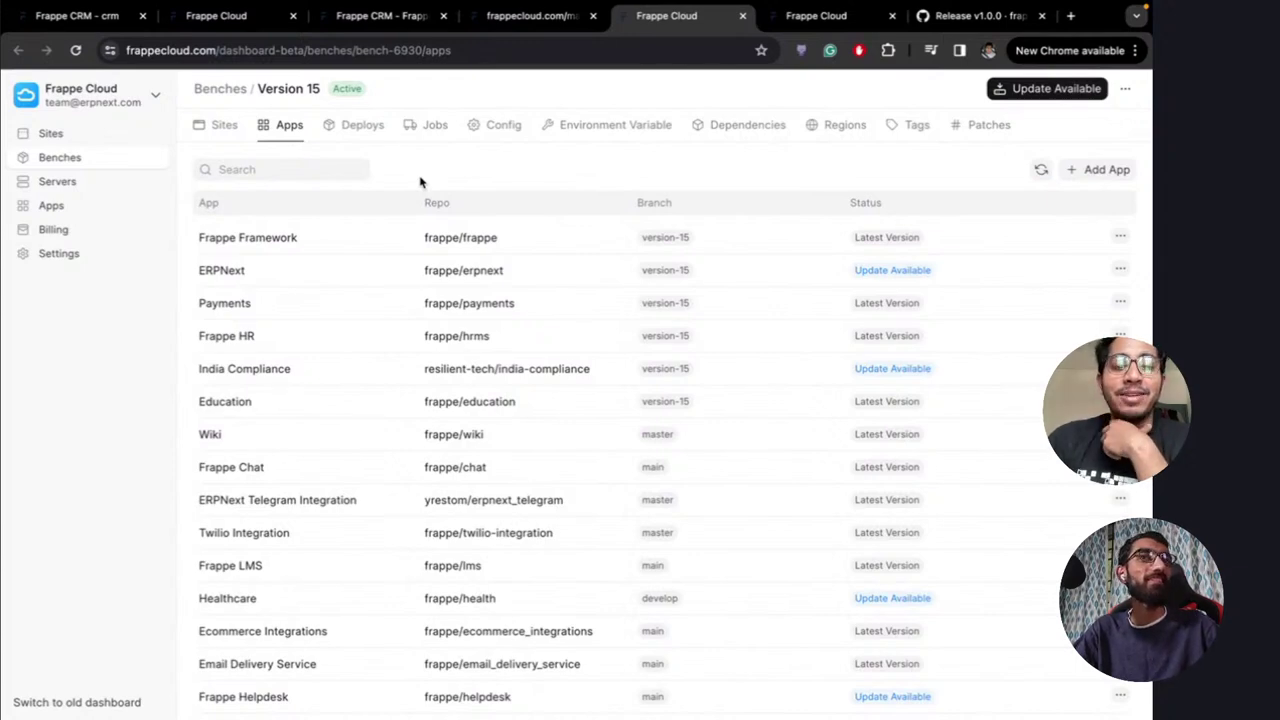
pyautogui.scroll(-5, 420, 181)
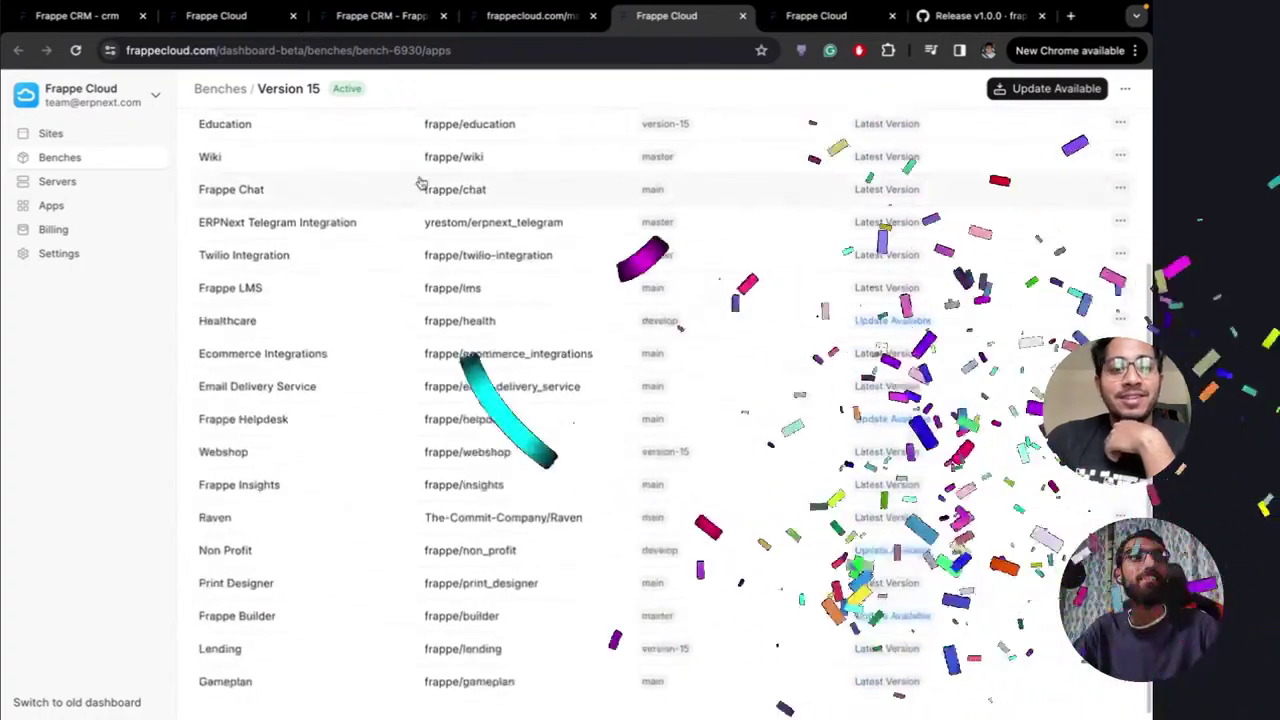
pyautogui.scroll(5, 600, 160)
pyautogui.press('super+r')
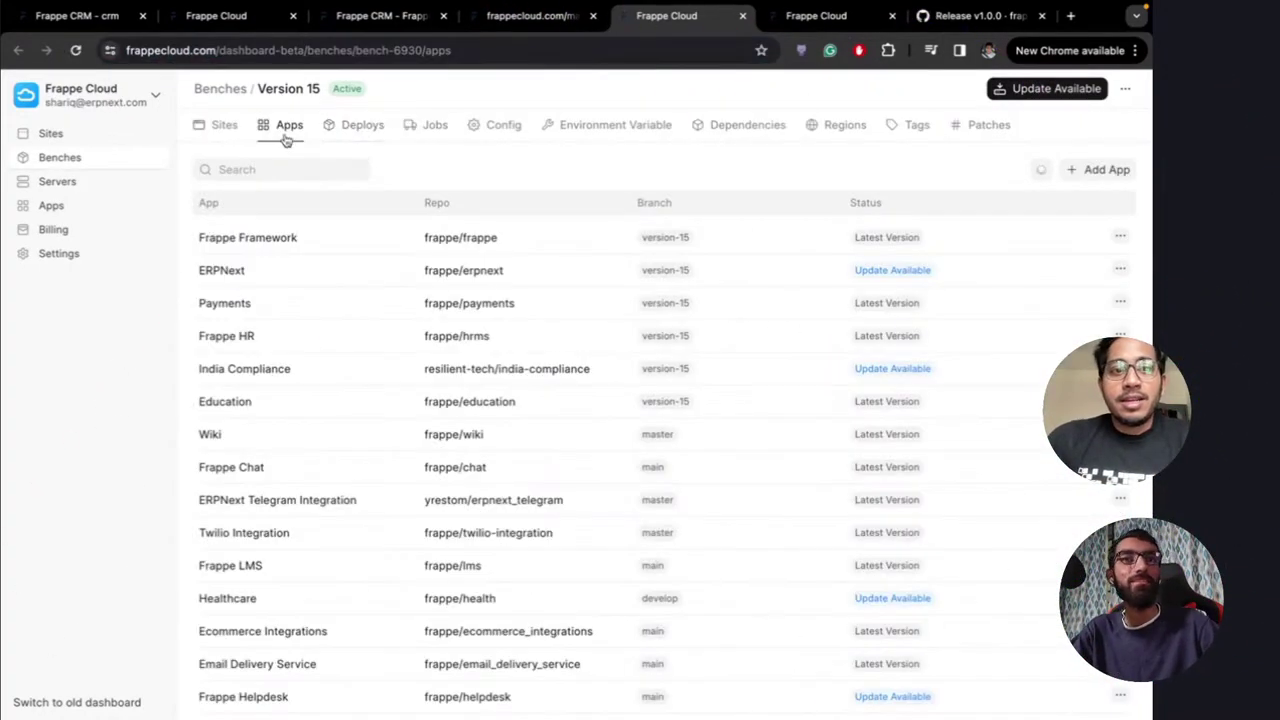
# Add Frappe CRM to the Version 15 bench, then open the Update Bench dialog
pyautogui.click(1100, 170)
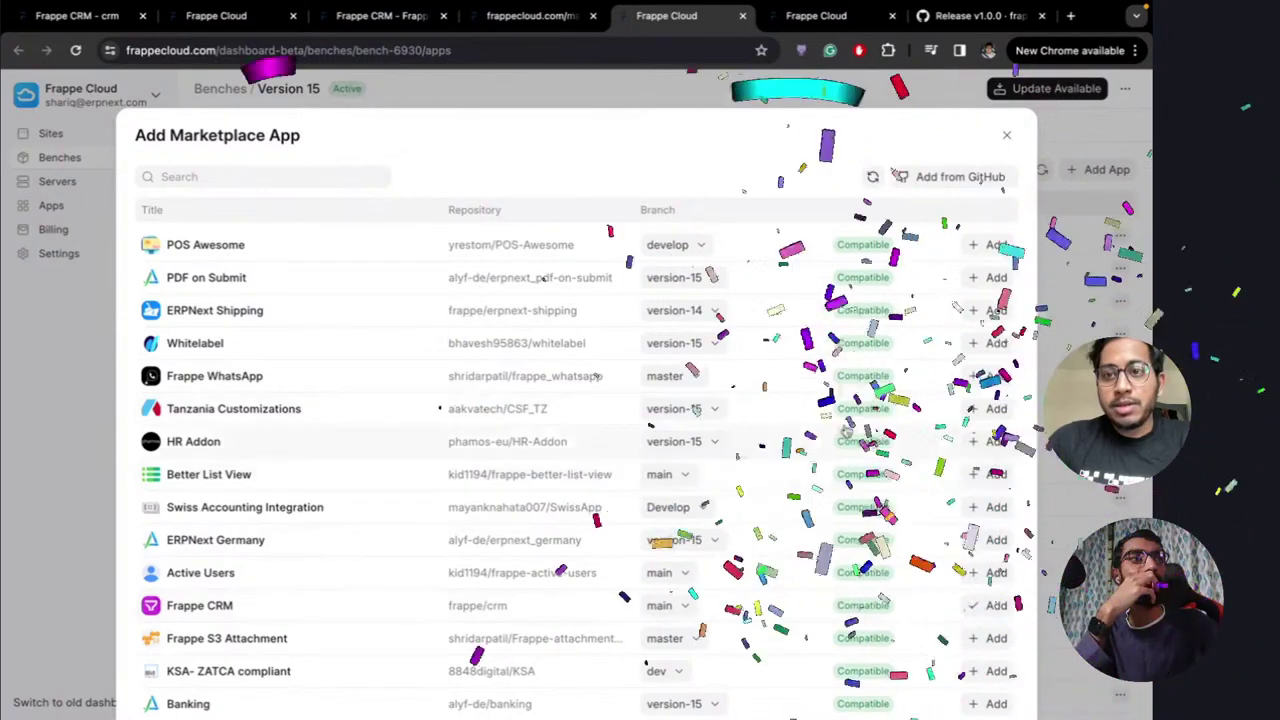
pyautogui.scroll(-15, 684, 527)
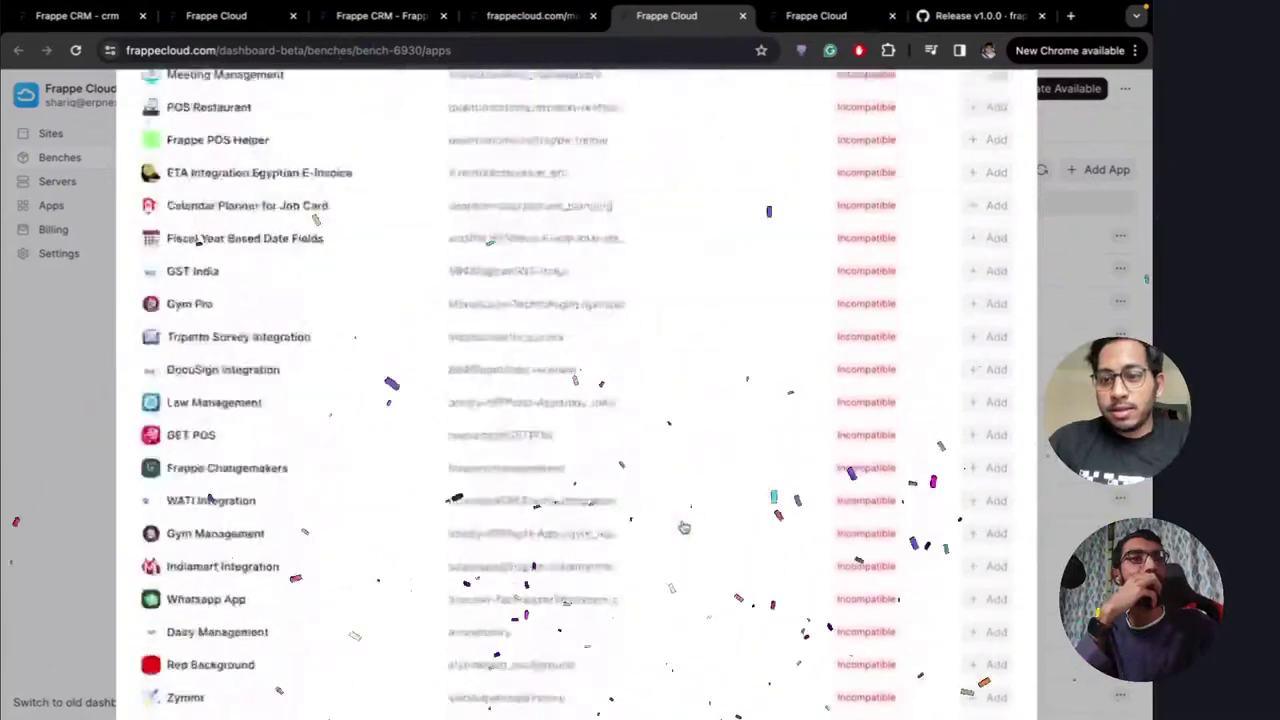
pyautogui.scroll(-10, 684, 527)
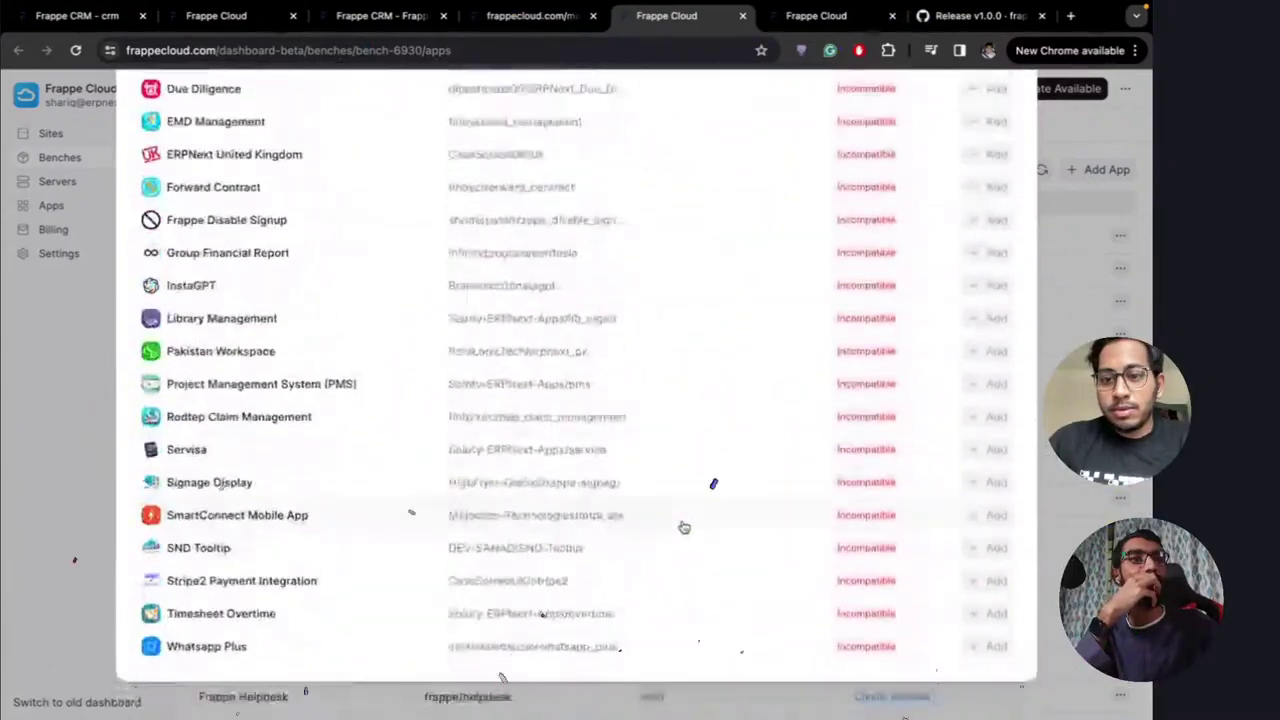
pyautogui.click(1066, 325)
pyautogui.scroll(-5, 357, 505)
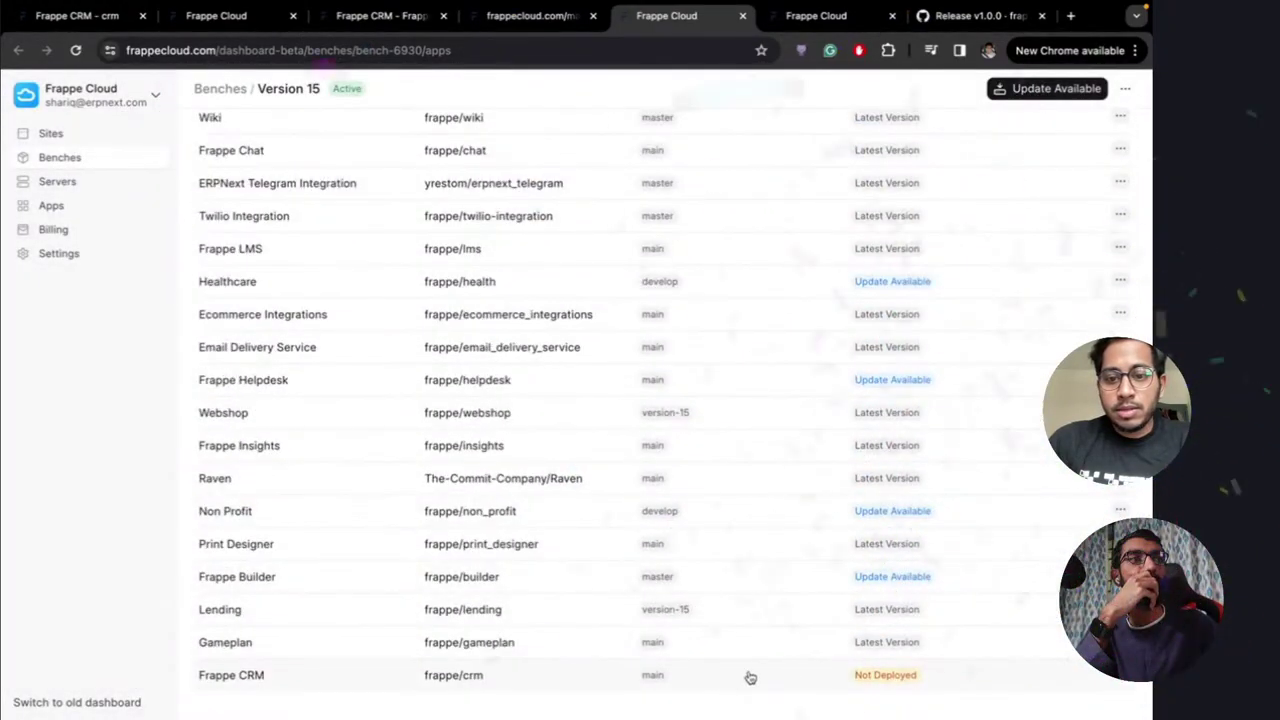
pyautogui.scroll(5, 723, 451)
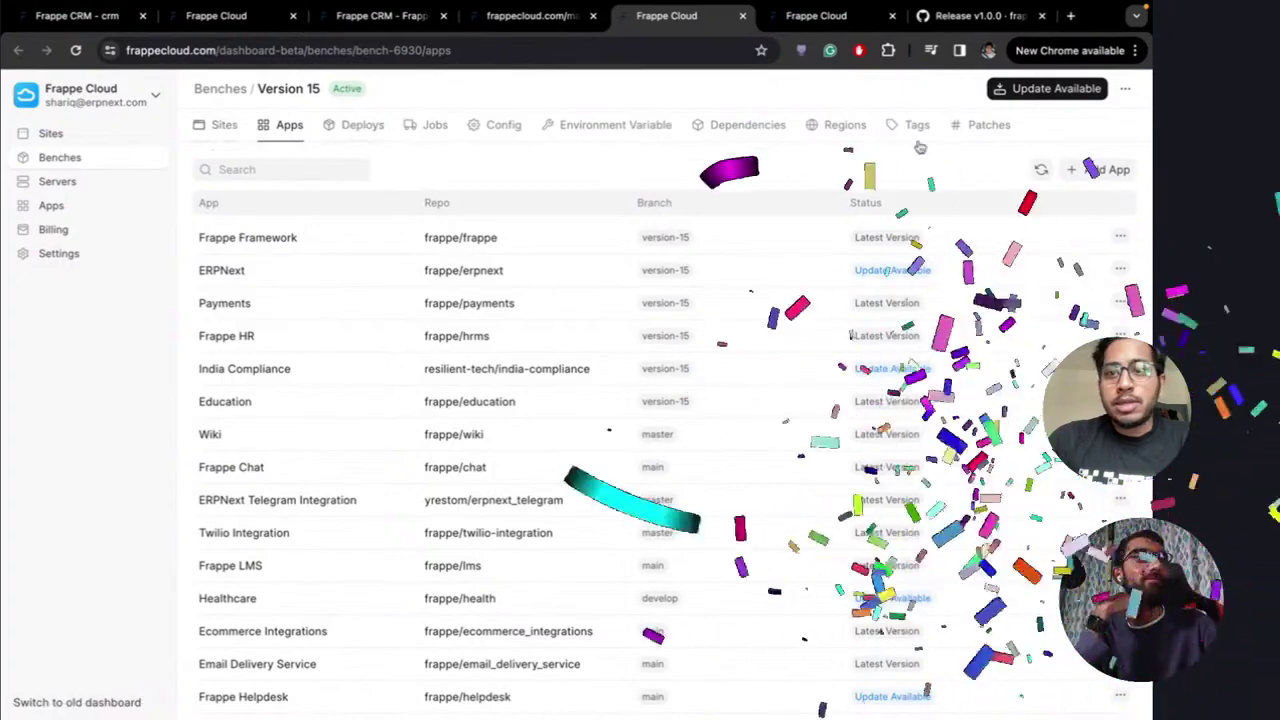
pyautogui.click(1047, 90)
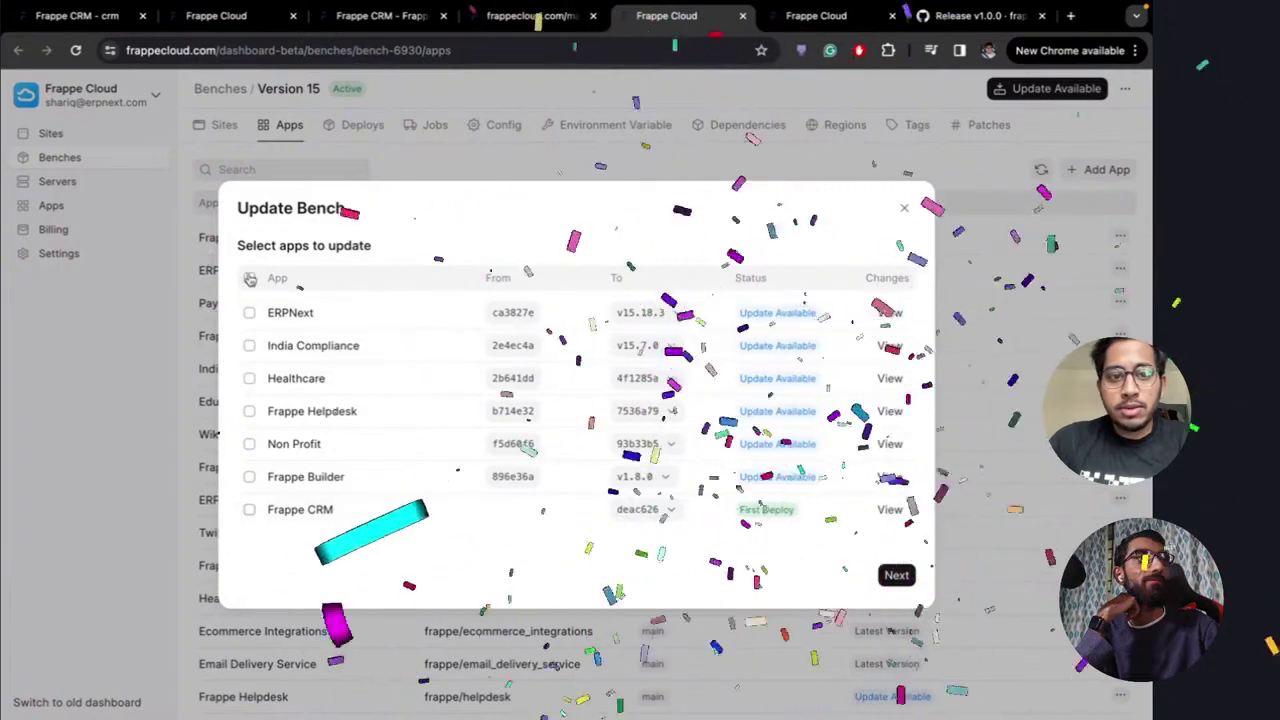
# Start a bench update with all apps, including Frappe CRM, then cancel it
pyautogui.click(250, 511)
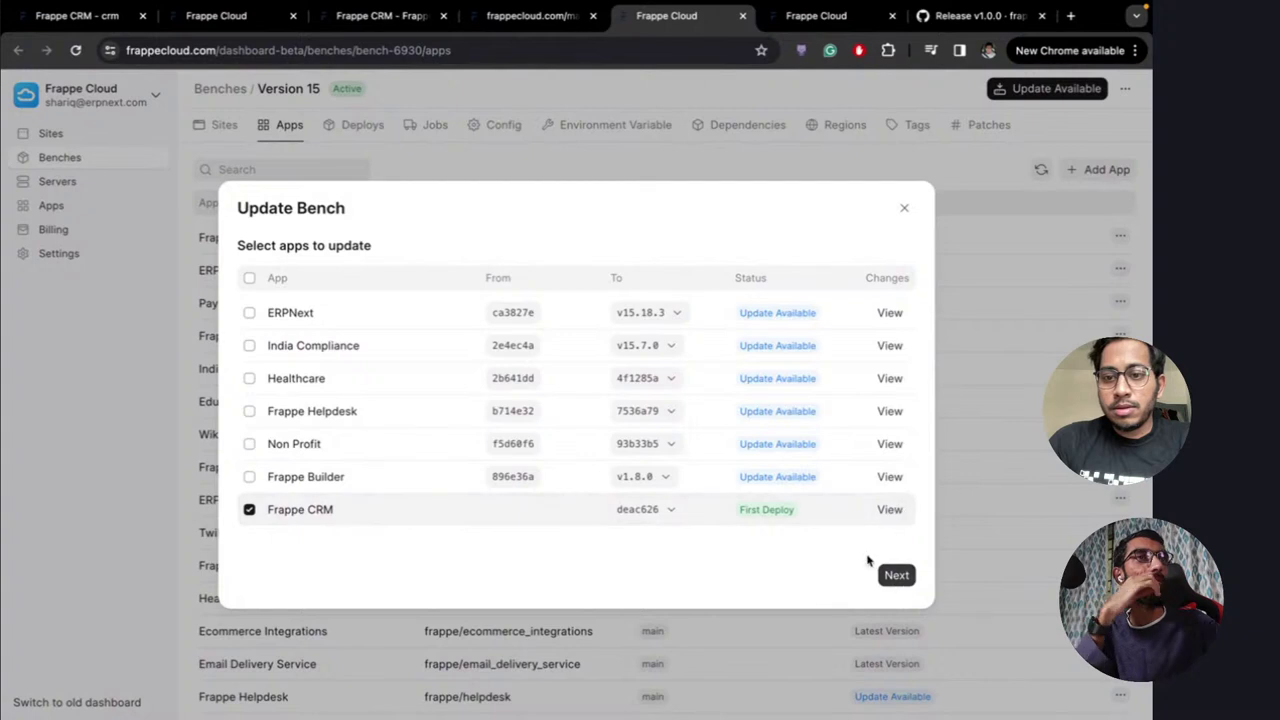
pyautogui.click(249, 279)
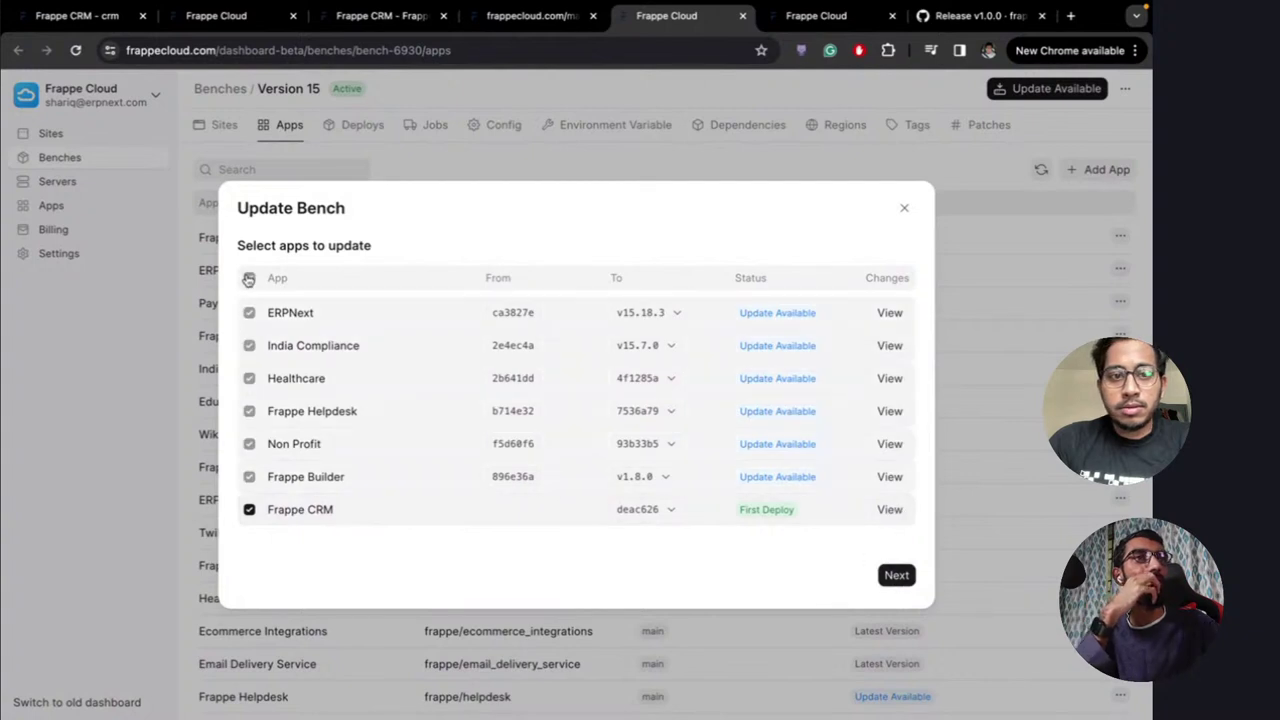
pyautogui.click(893, 575)
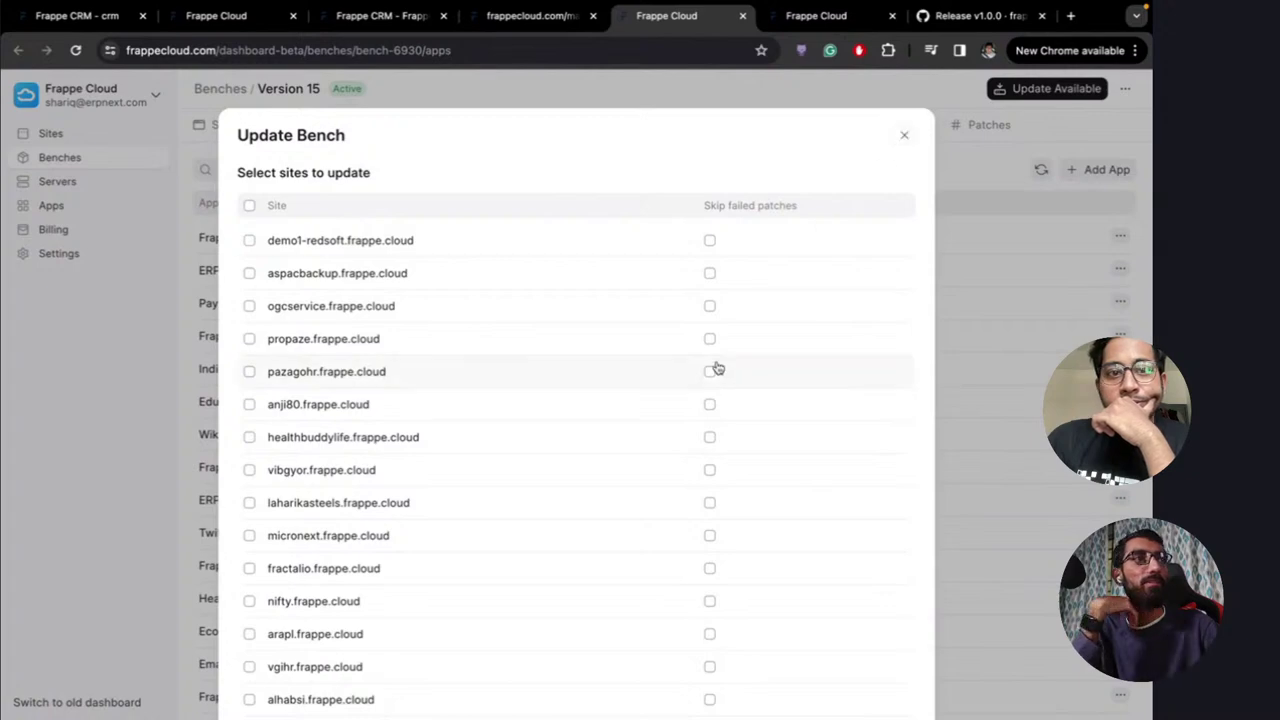
pyautogui.click(906, 137)
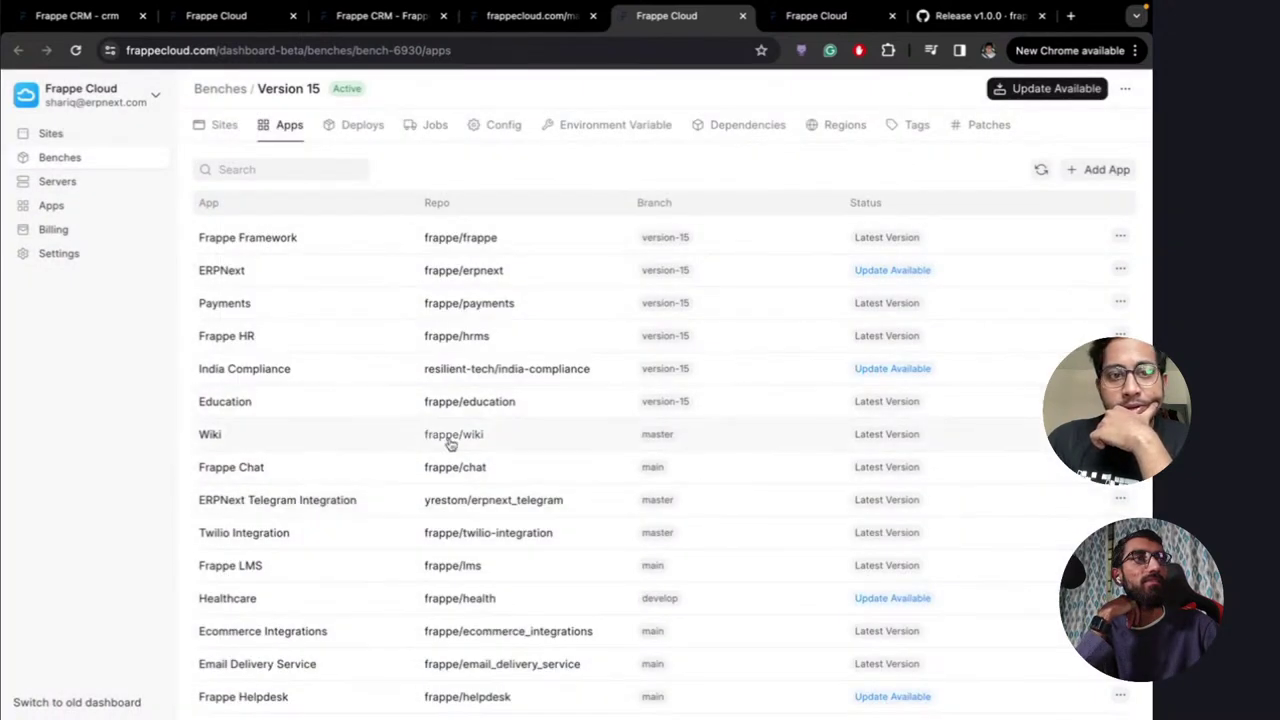
# Check Frappe CRM's actions menu and which commits it can deploy
pyautogui.scroll(-4, 640, 557)
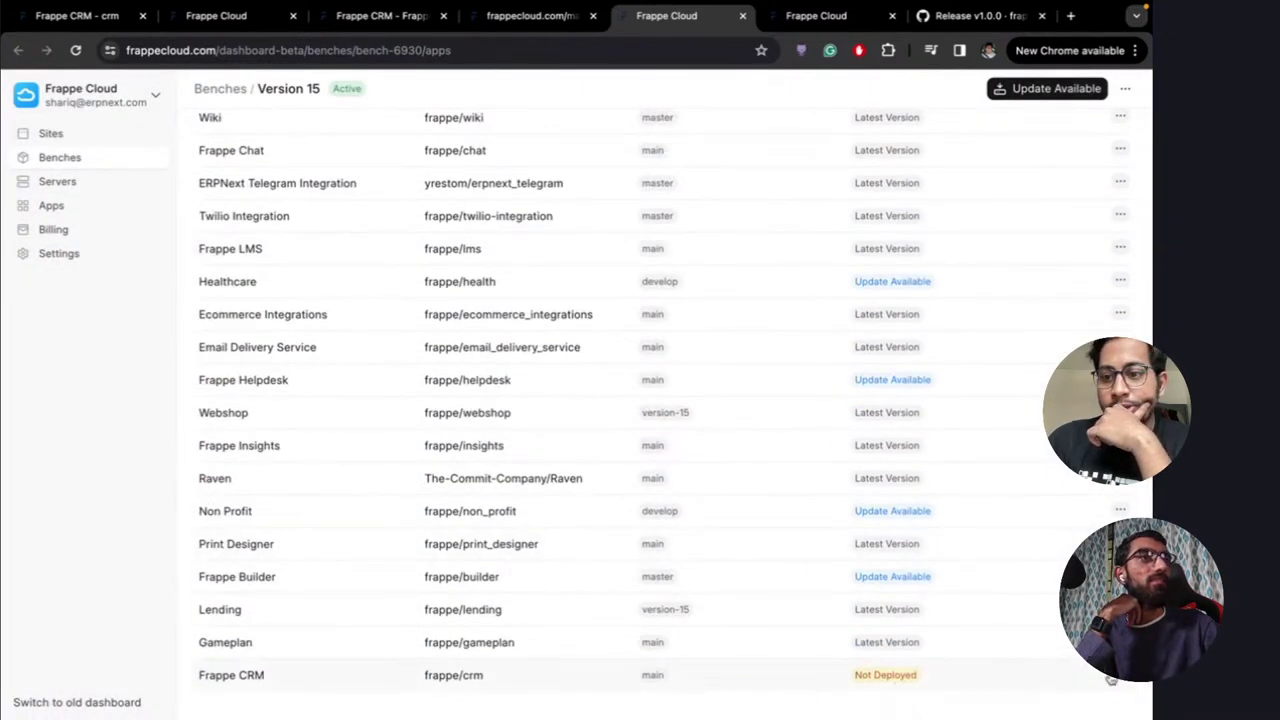
pyautogui.click(1120, 676)
pyautogui.click(985, 688)
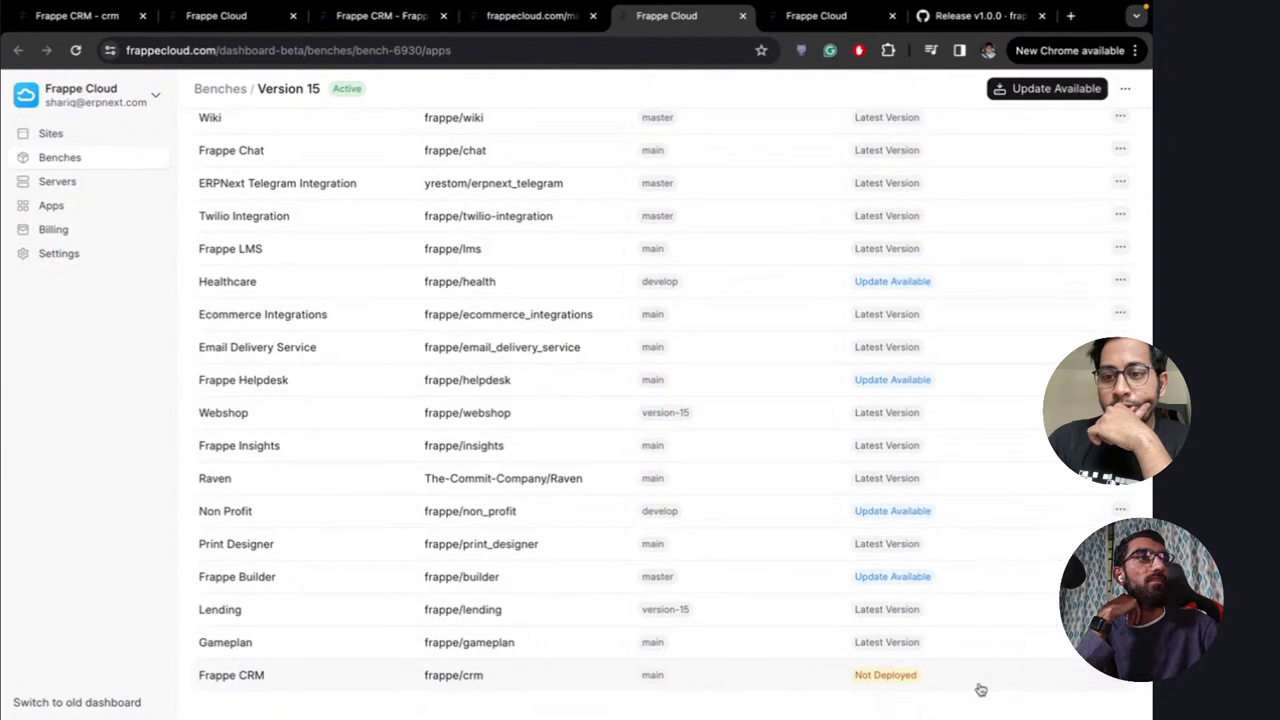
pyautogui.scroll(4, 814, 640)
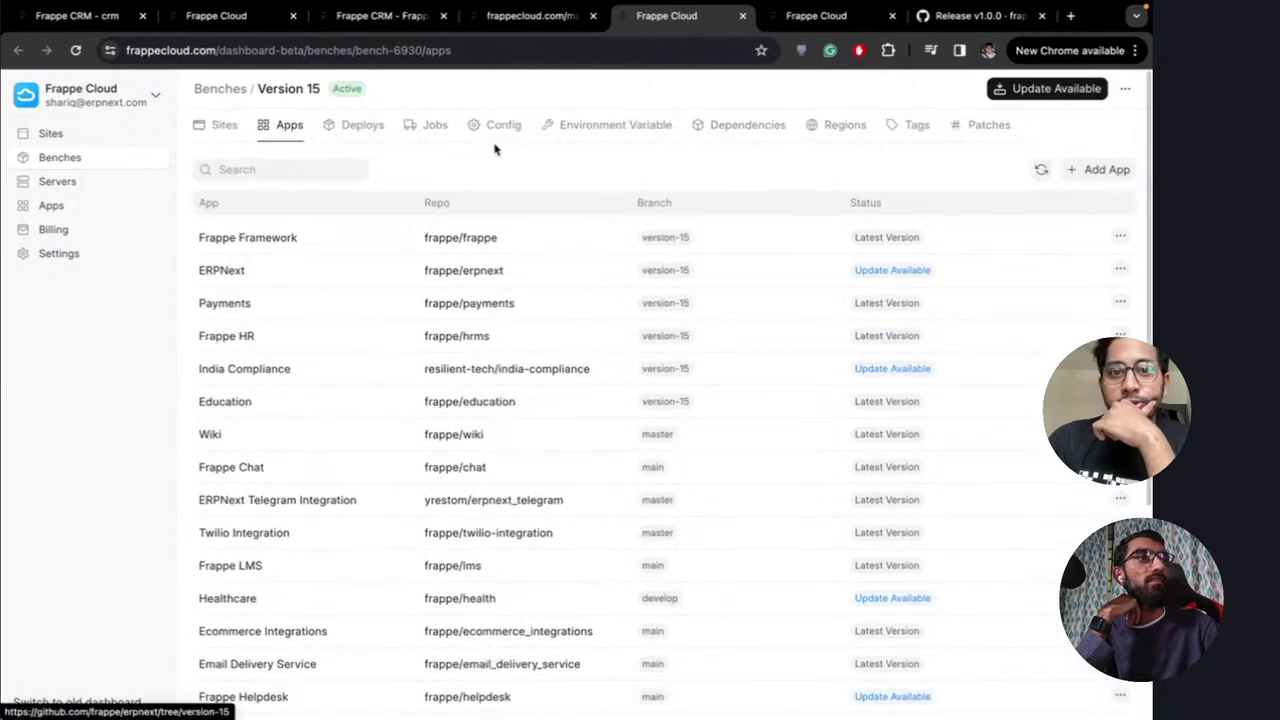
pyautogui.click(1040, 88)
pyautogui.click(659, 514)
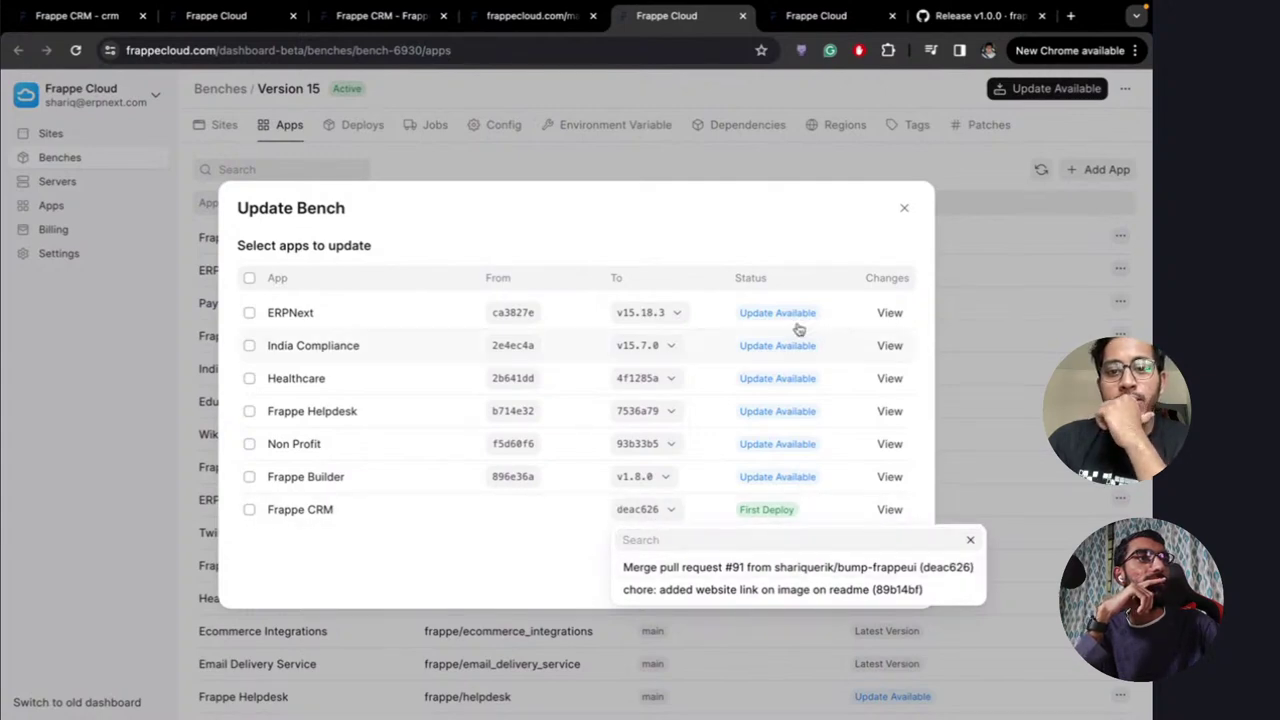
pyautogui.click(902, 211)
# Recheck the Frappe CRM options on the bench, then switch to the CRM product page
pyautogui.hotkey('ctrl', 'Right')
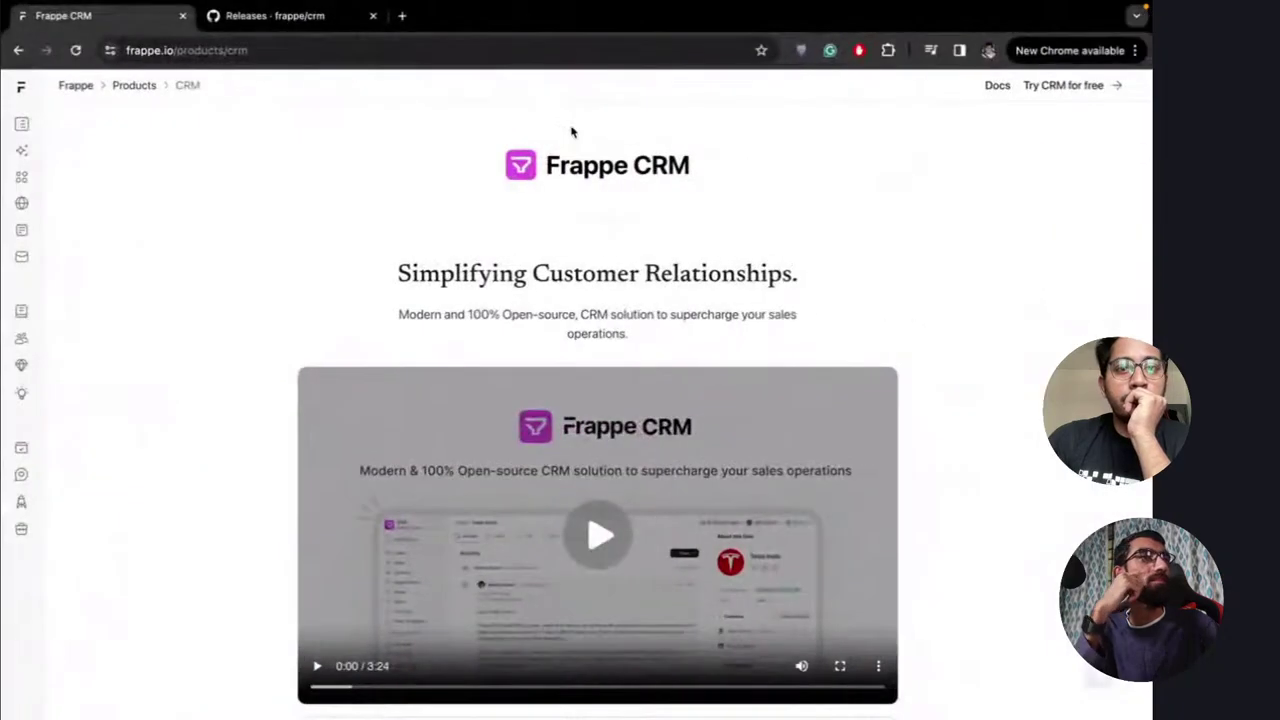
pyautogui.hotkey('ctrl', 'Right')
pyautogui.hotkey('ctrl', 'Left')
pyautogui.hotkey('ctrl', 'Left')
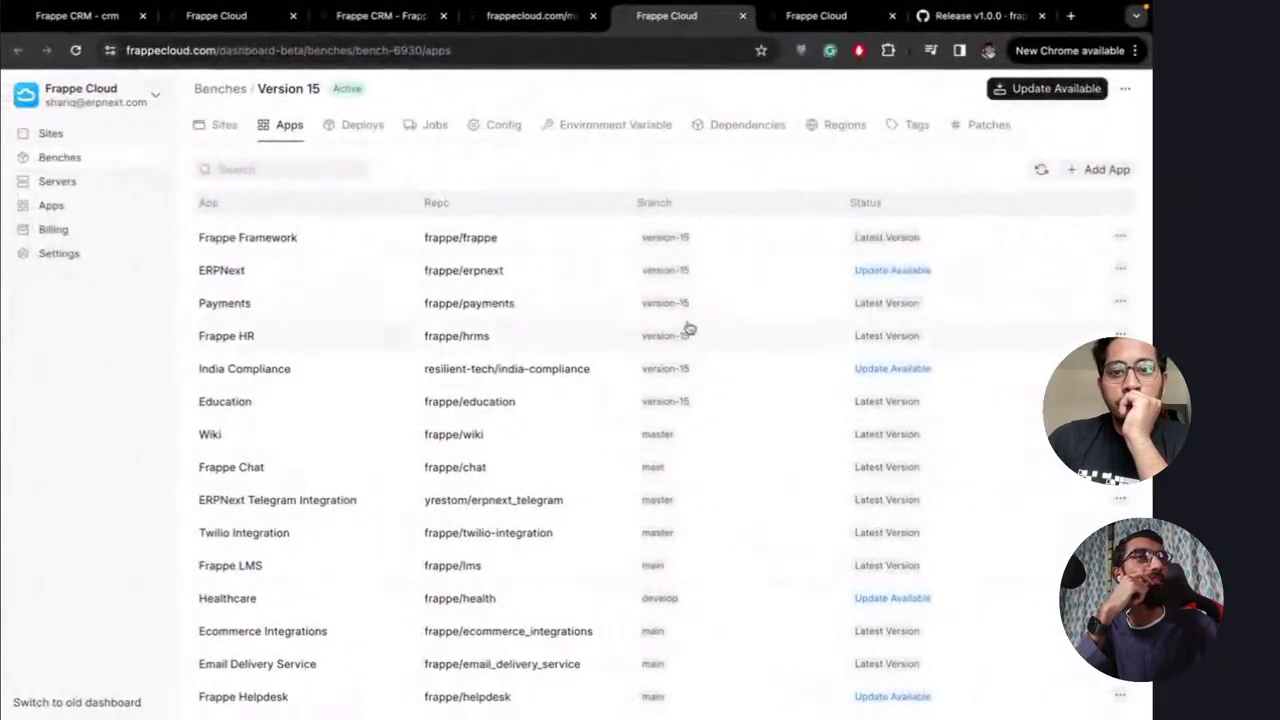
pyautogui.scroll(-3, 531, 594)
pyautogui.scroll(-3, 531, 594)
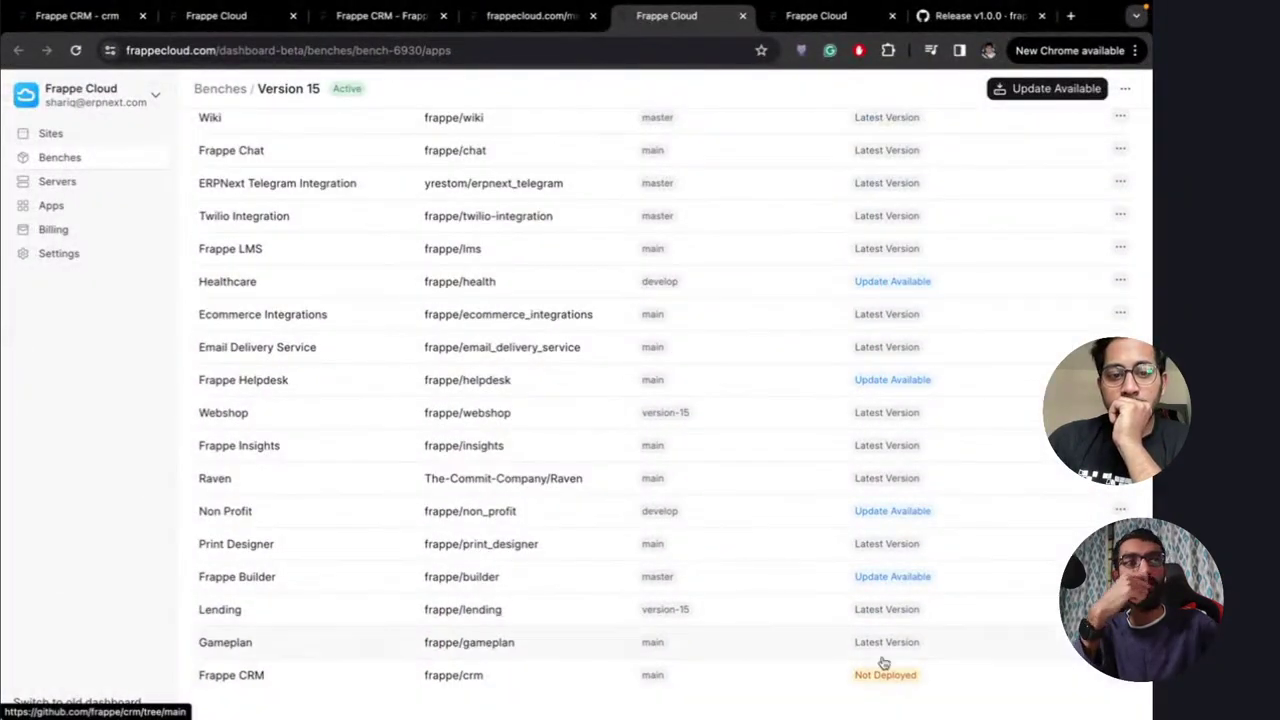
pyautogui.click(1121, 676)
pyautogui.click(1024, 685)
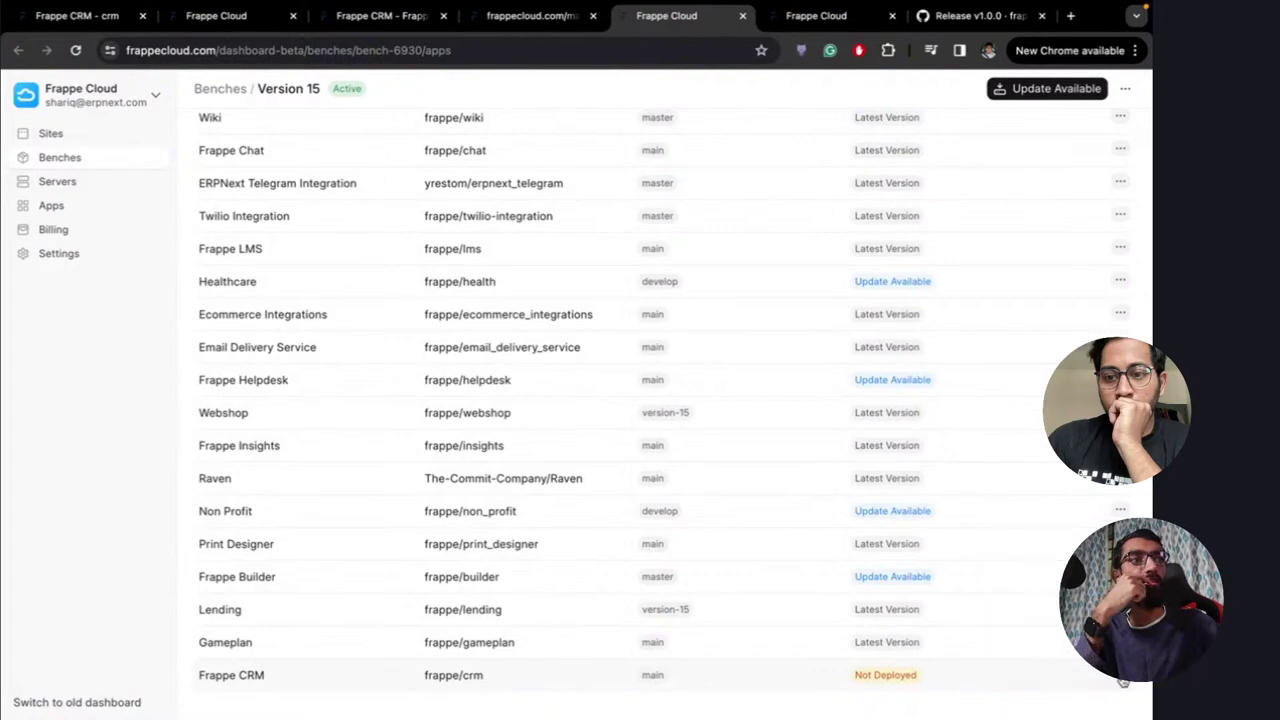
pyautogui.scroll(10, 580, 492)
pyautogui.hotkey('ctrl', 'Right')
pyautogui.hotkey('ctrl', 'Right')
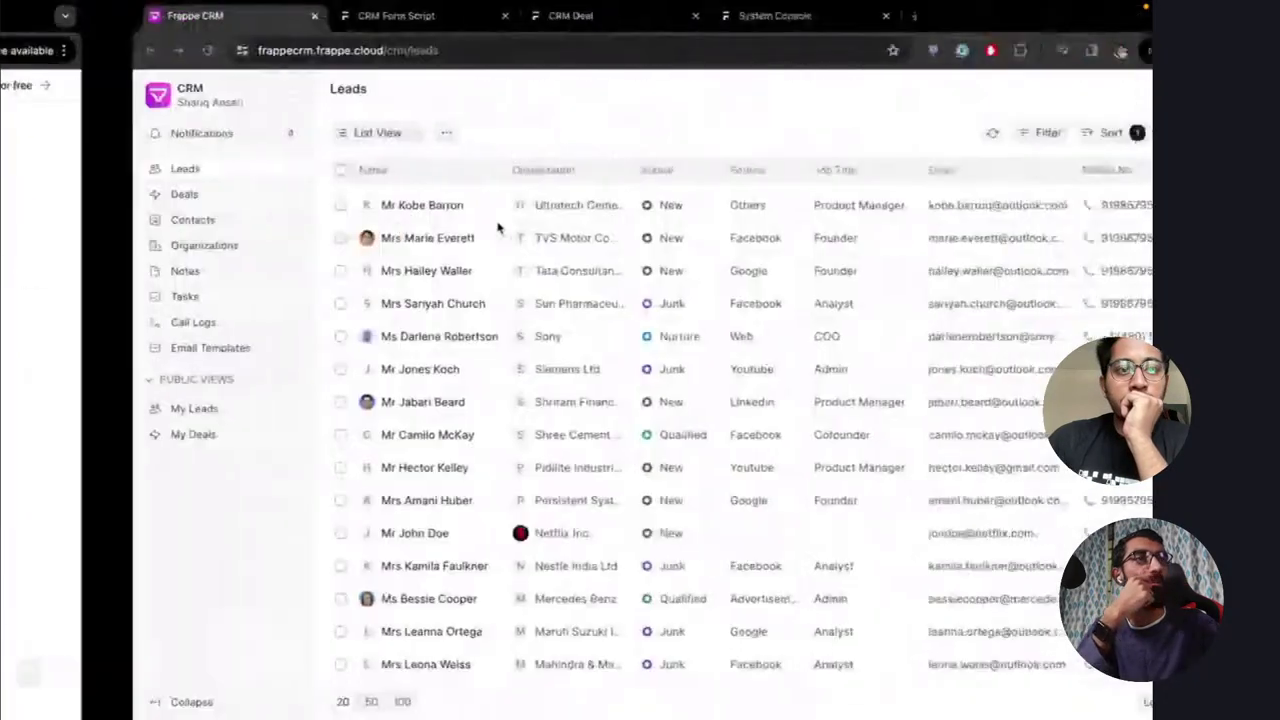
pyautogui.hotkey('ctrl', 'Left')
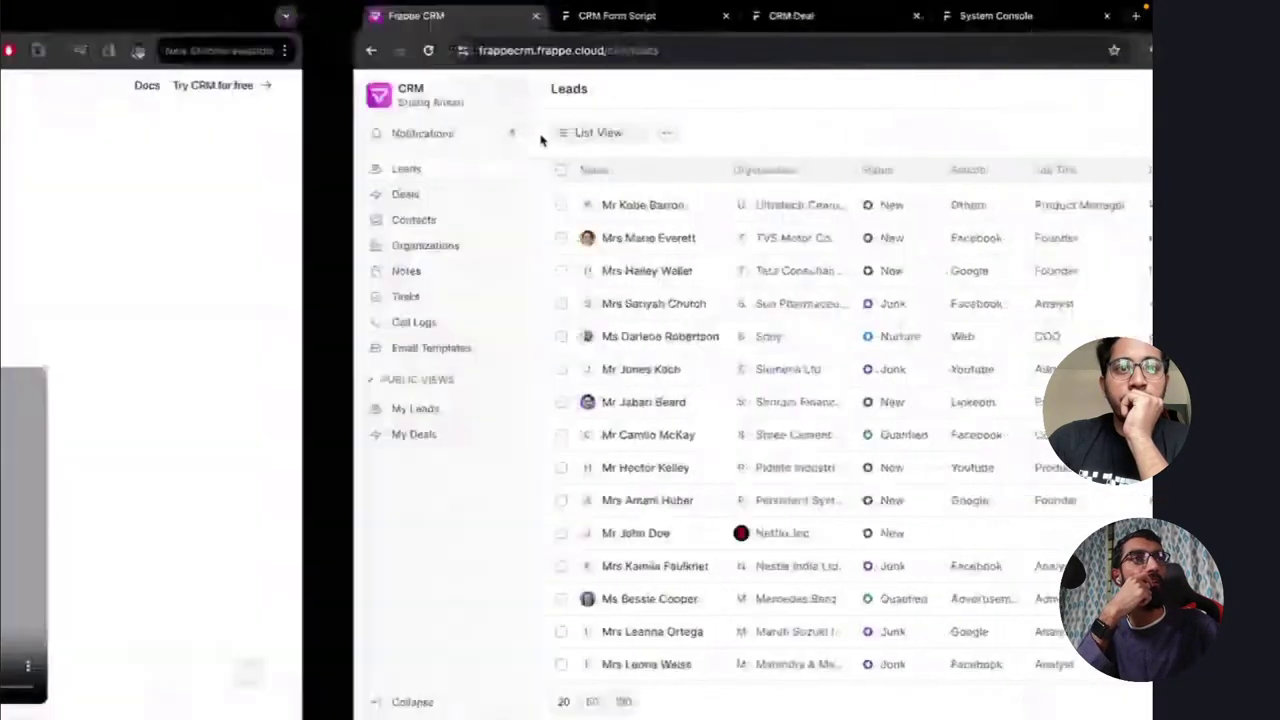
# Refresh the frappe/crm releases page and view the repository code on the main branch
pyautogui.click(289, 16)
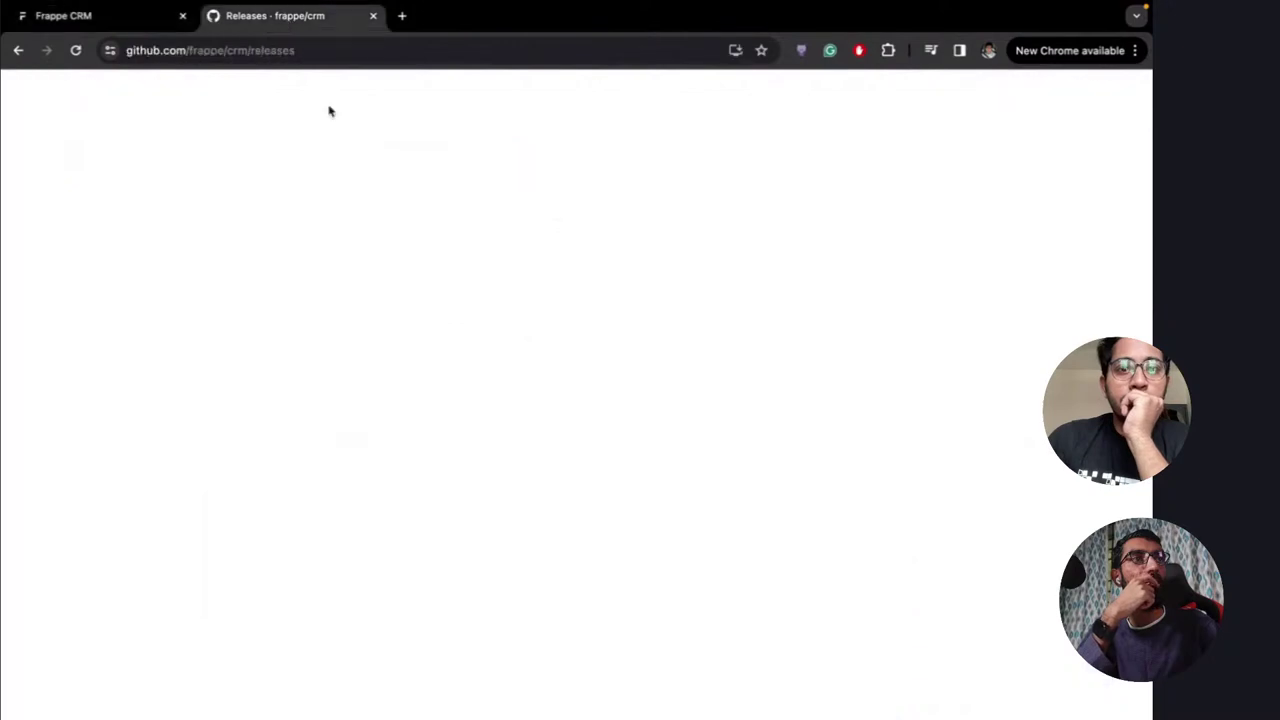
pyautogui.click(521, 50)
pyautogui.press('Return')
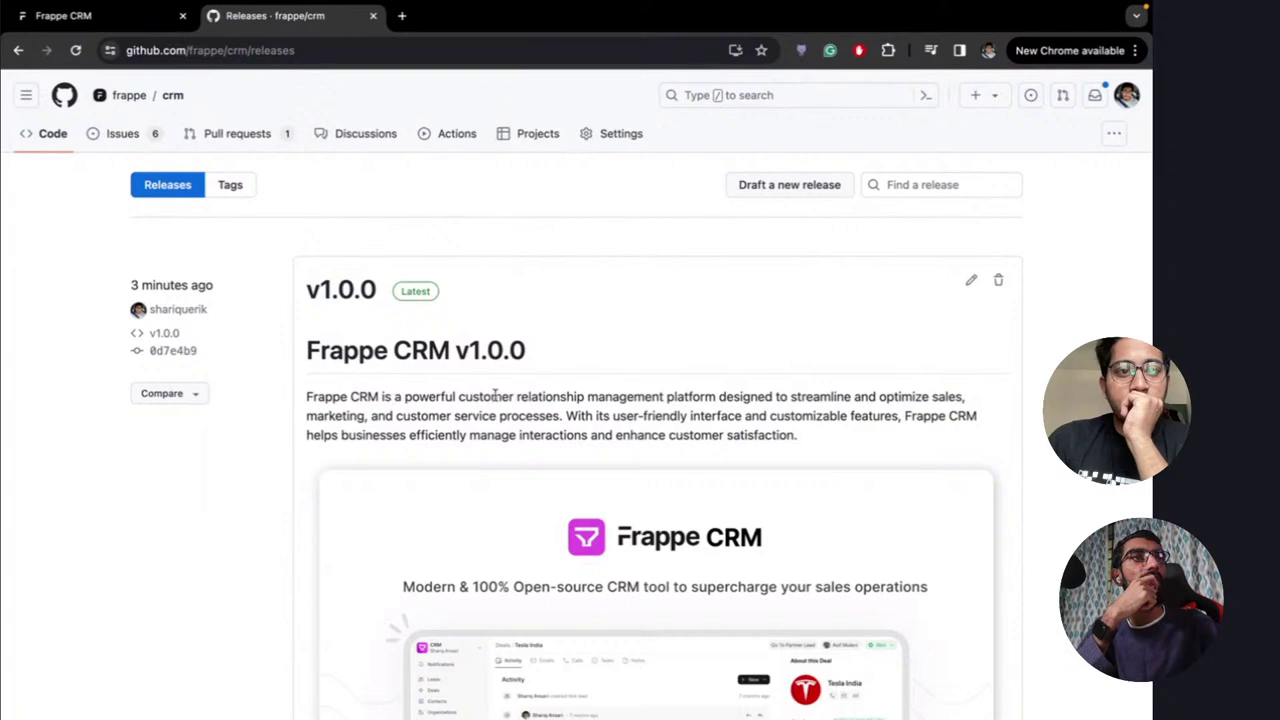
pyautogui.click(53, 133)
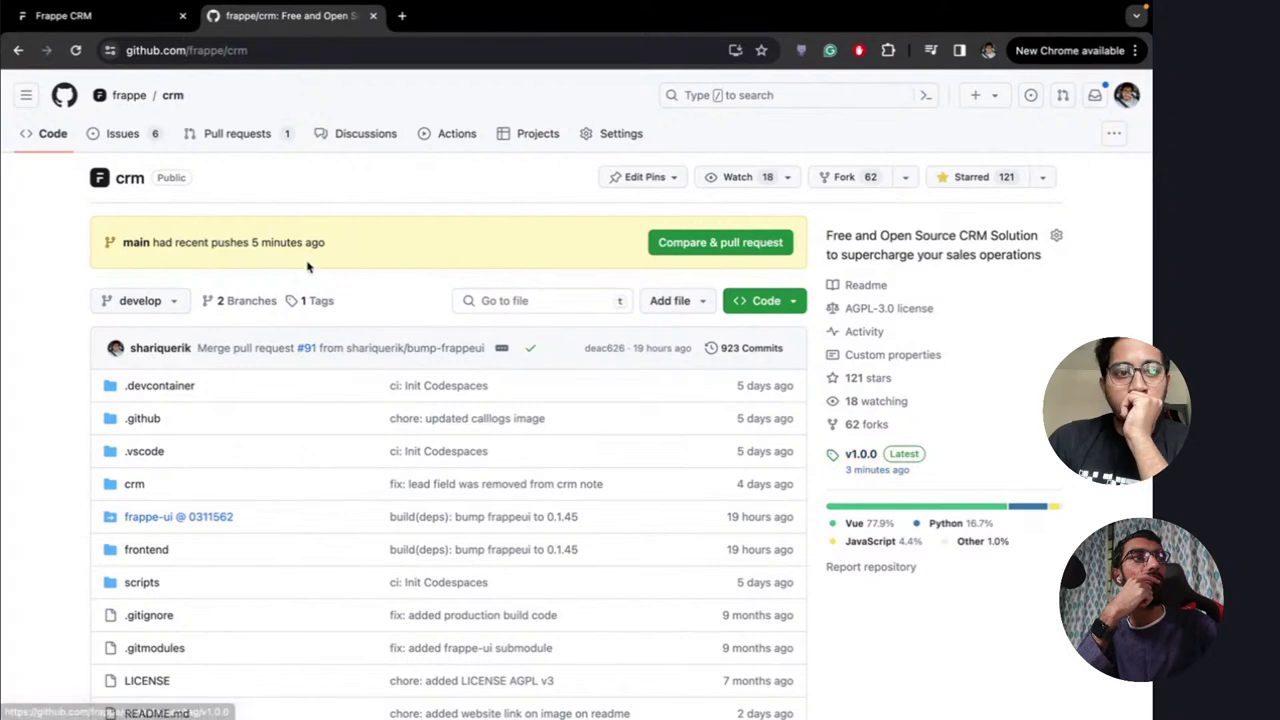
pyautogui.click(163, 305)
pyautogui.click(128, 465)
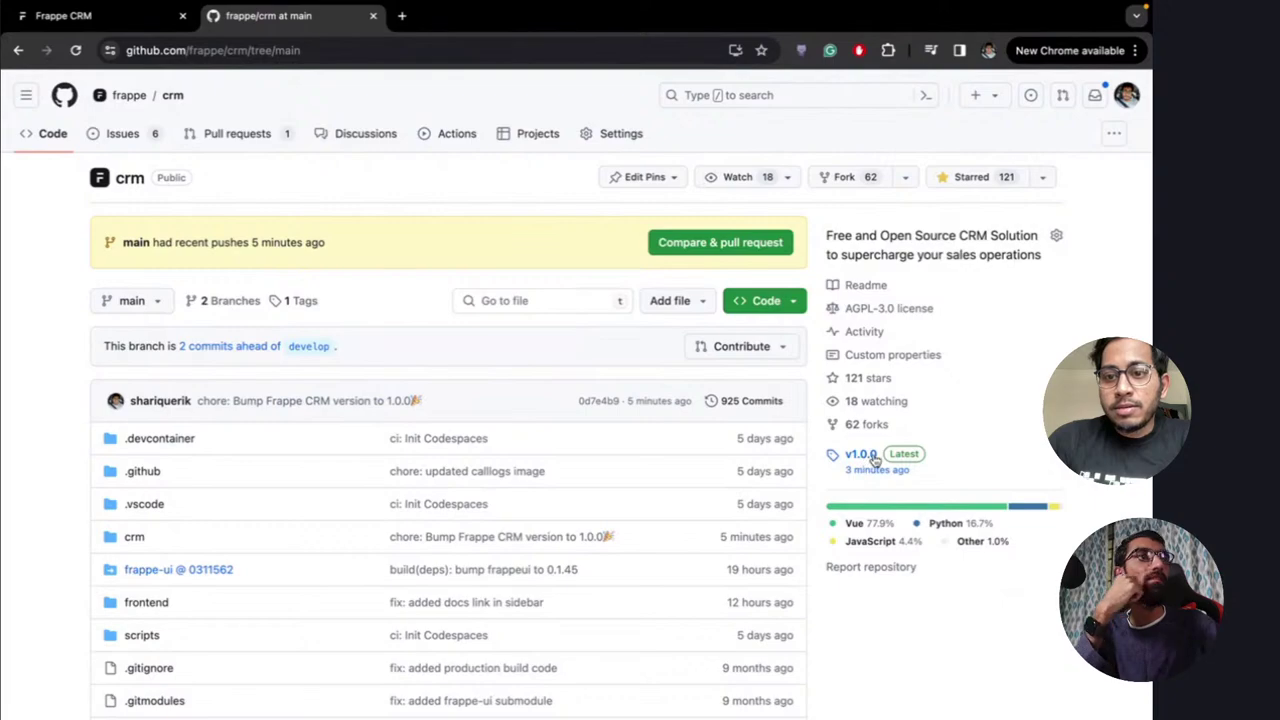
# Open the v1.0.0 release and its commit 0d7e4b9
pyautogui.hotkey('ctrl', 'Left')
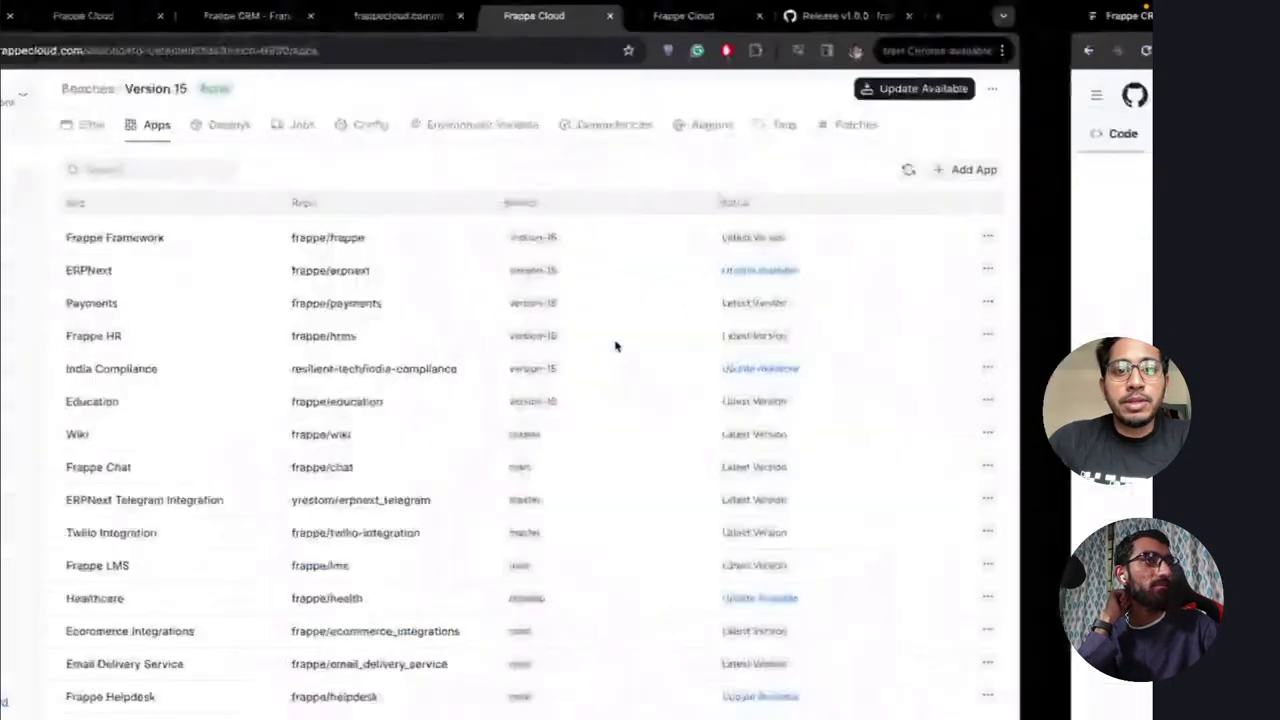
pyautogui.hotkey('ctrl', 'Right')
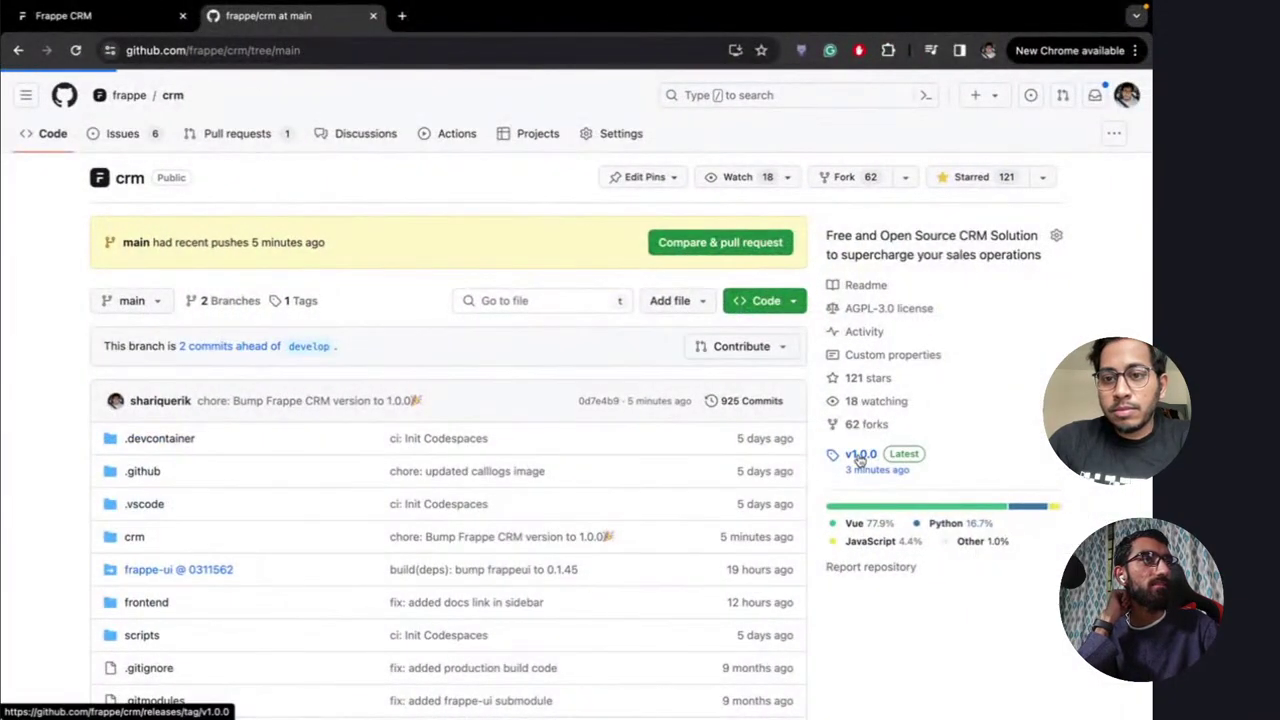
pyautogui.click(858, 455)
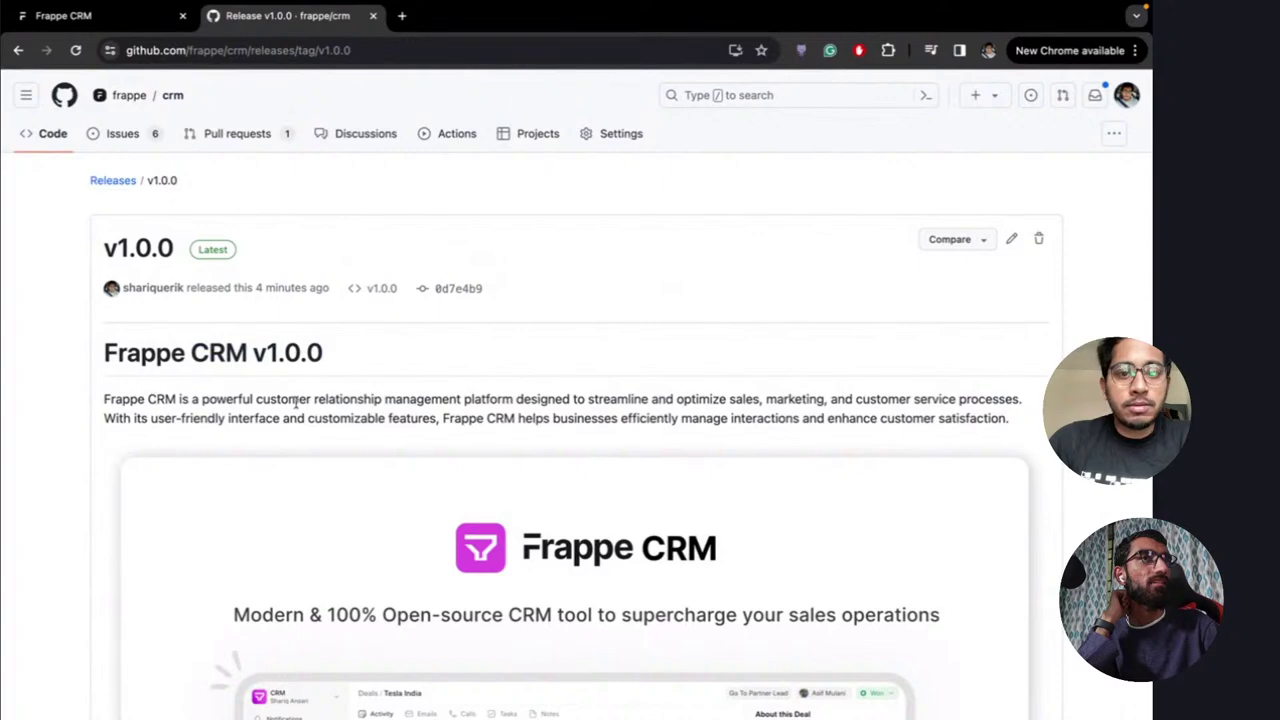
pyautogui.scroll(-10, 296, 403)
pyautogui.scroll(10, 326, 370)
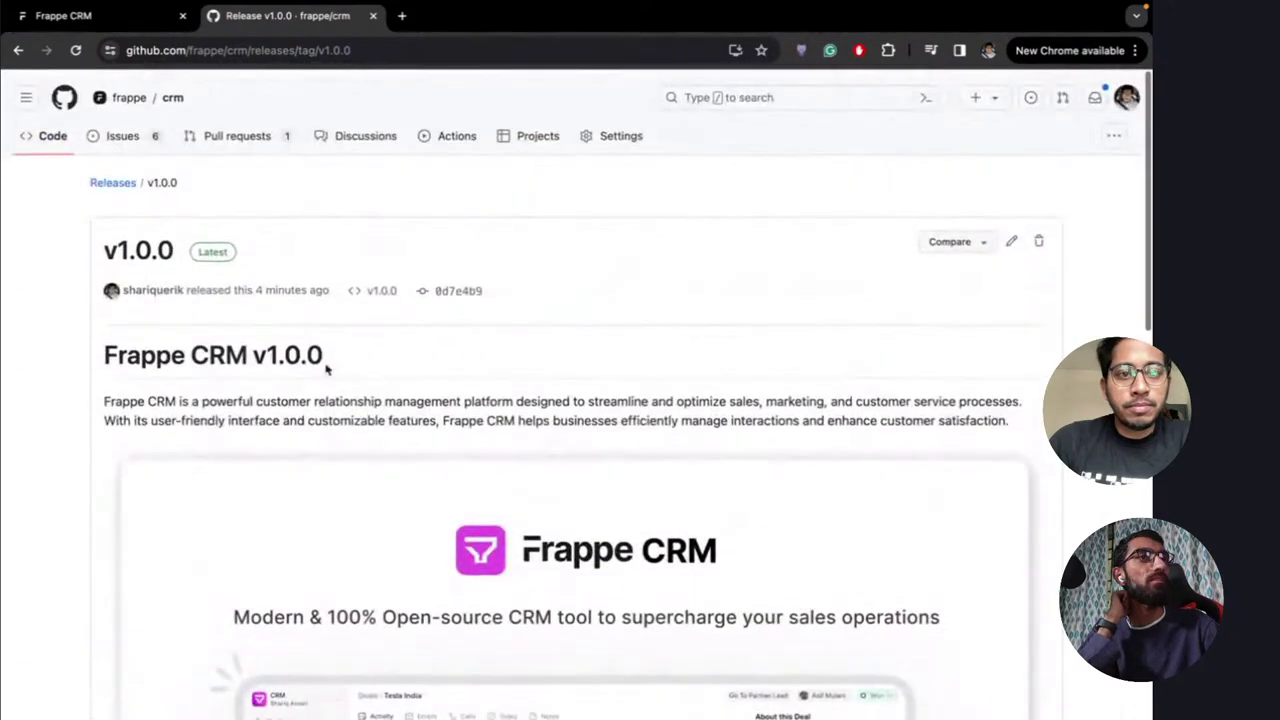
pyautogui.click(466, 292)
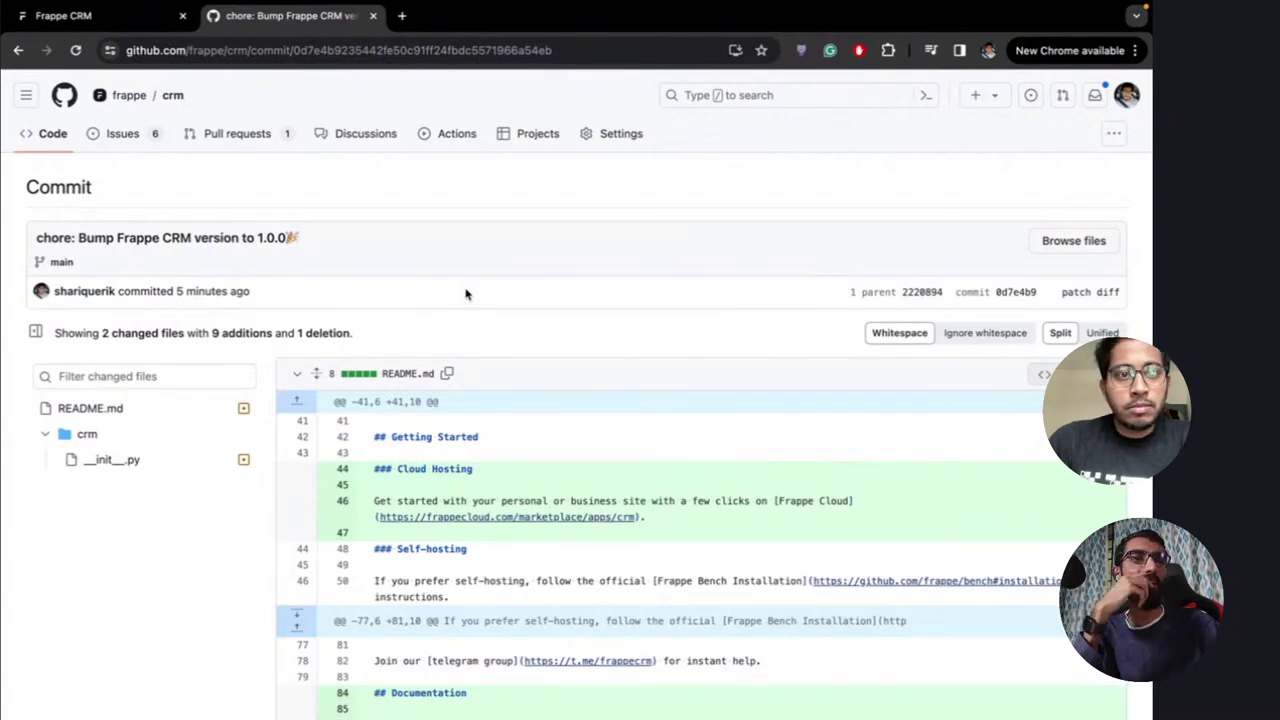
pyautogui.hotkey('ctrl', 'Right')
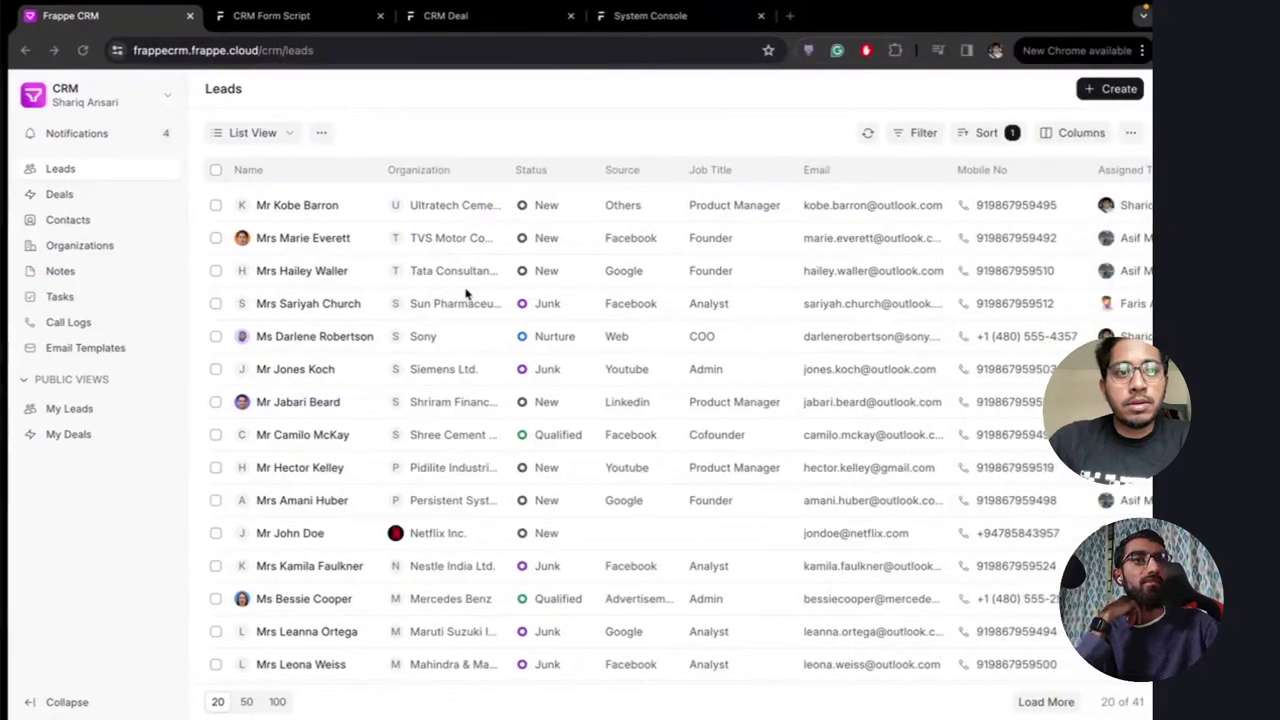
# Reload the bench Apps page and run Fetch Latest Updates on Frappe CRM
pyautogui.hotkey('ctrl', 'Left')
pyautogui.hotkey('ctrl', 'Left')
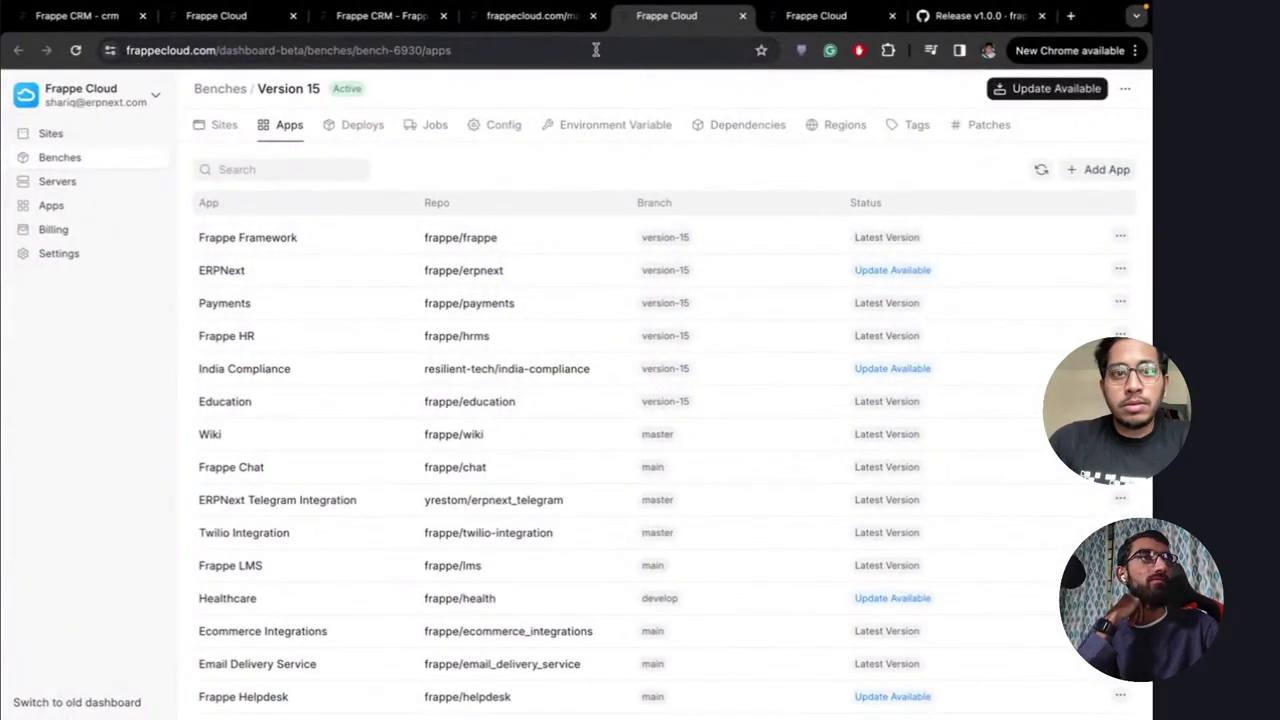
pyautogui.click(643, 58)
pyautogui.press('Return')
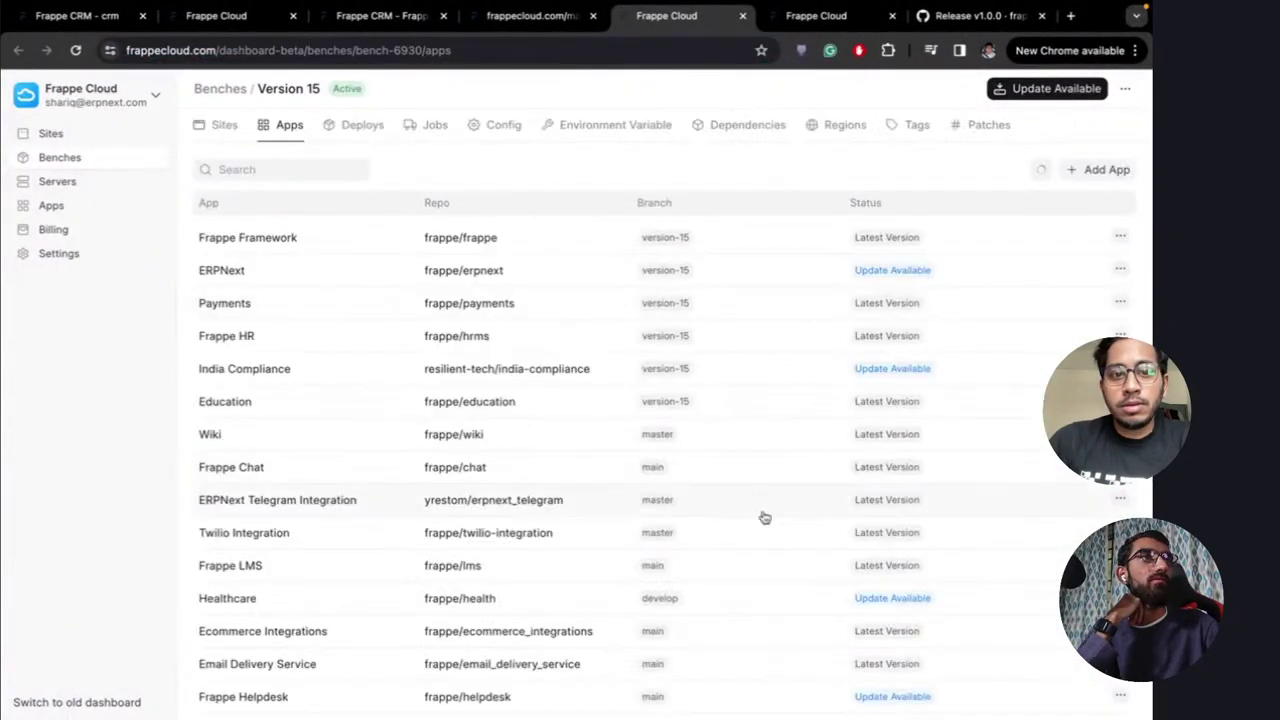
pyautogui.scroll(-5, 763, 517)
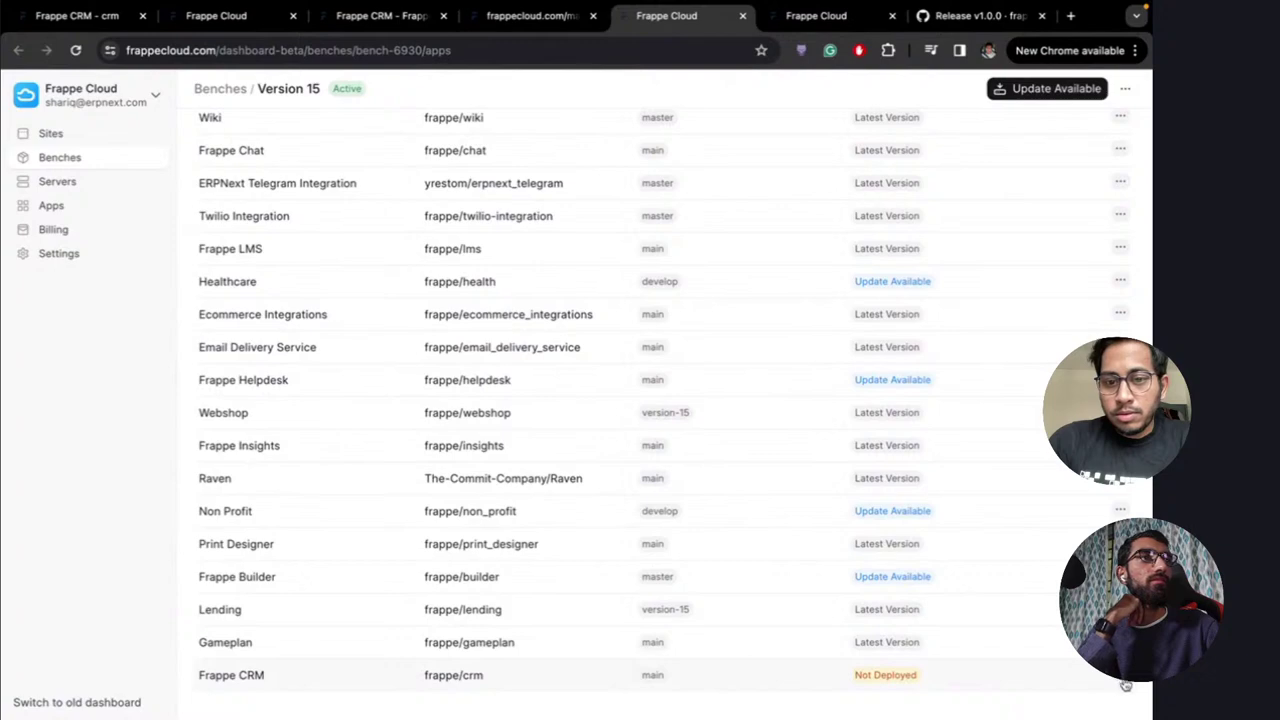
pyautogui.click(1120, 675)
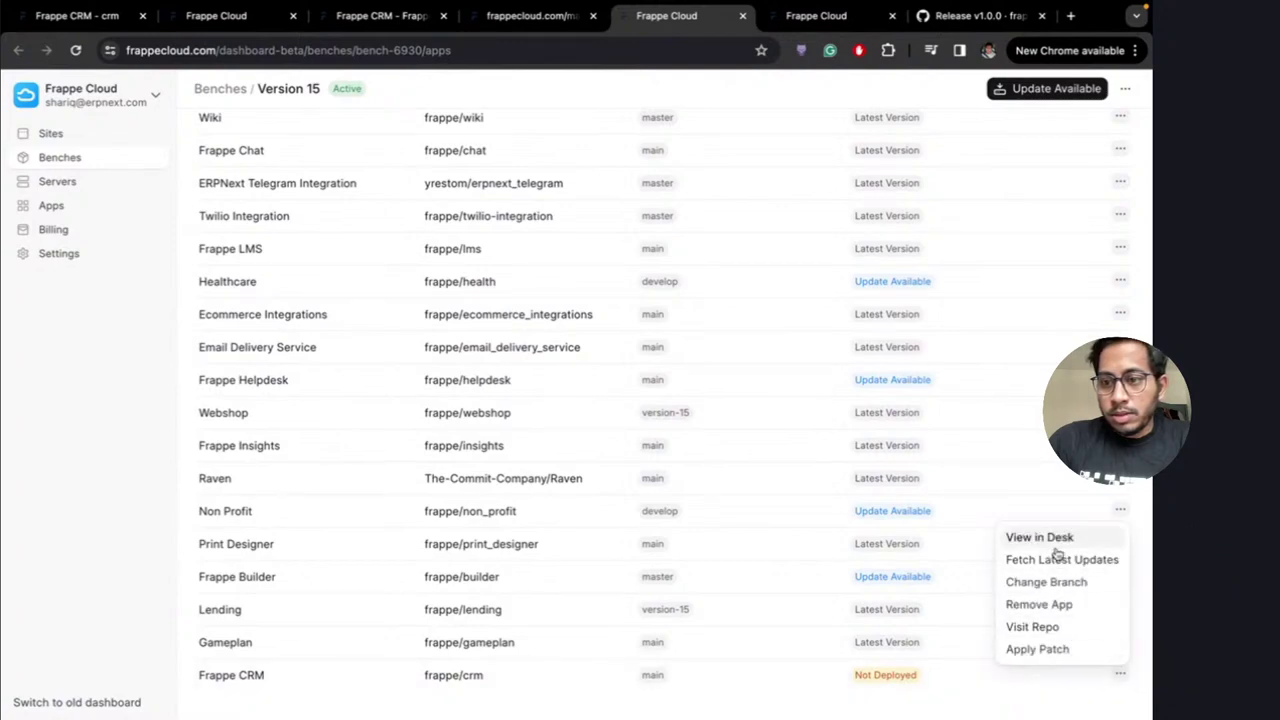
pyautogui.click(1059, 560)
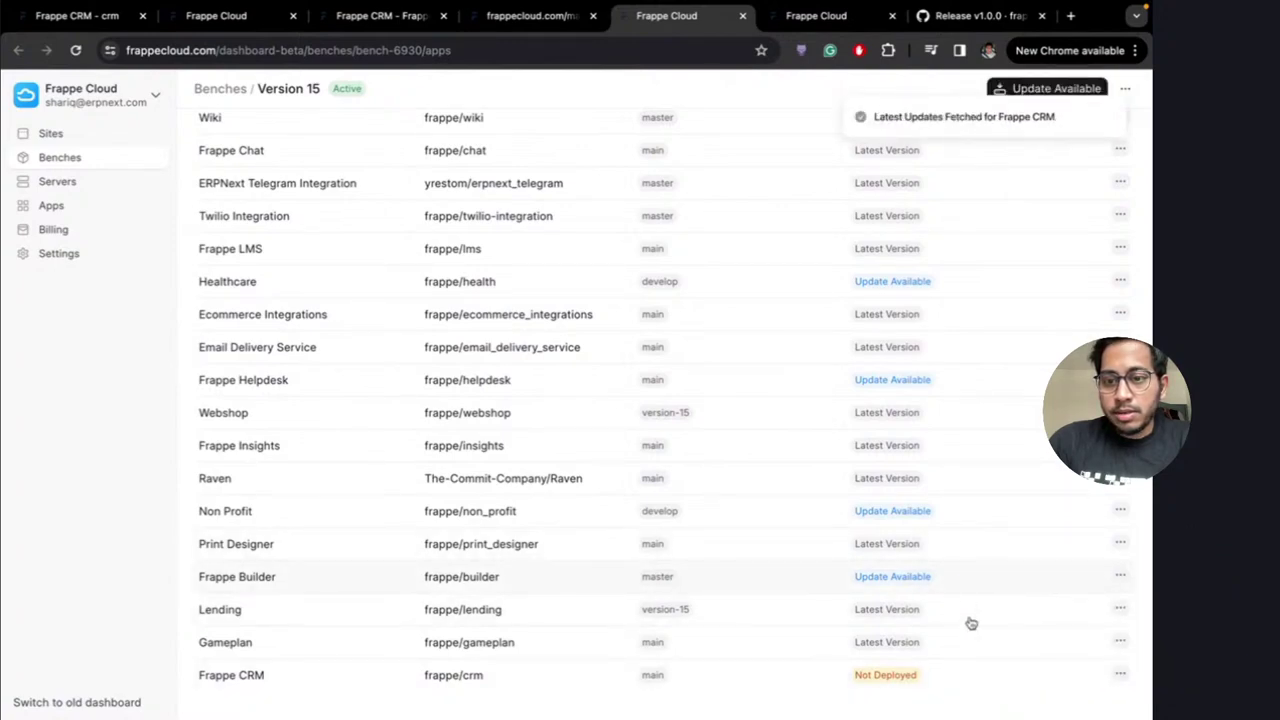
pyautogui.scroll(3, 814, 437)
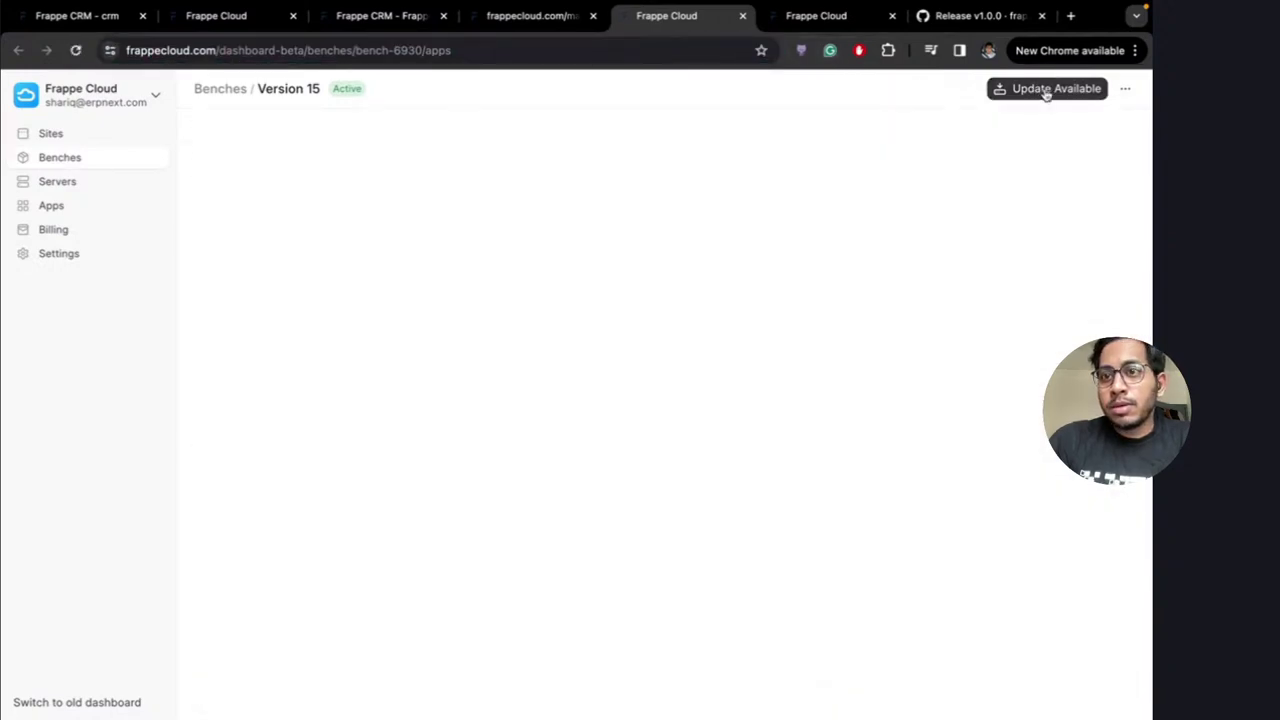
# Select all apps for the bench update, keeping Frappe CRM at v1.0.0
pyautogui.click(1046, 90)
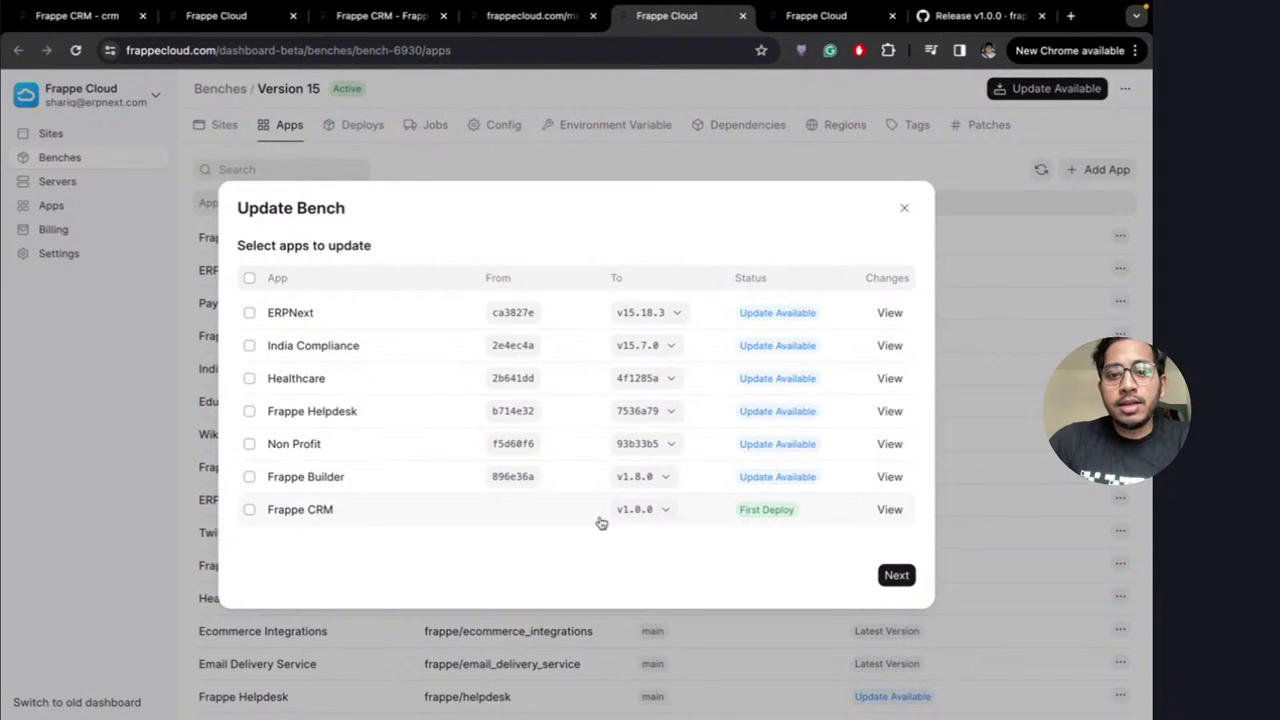
pyautogui.click(249, 278)
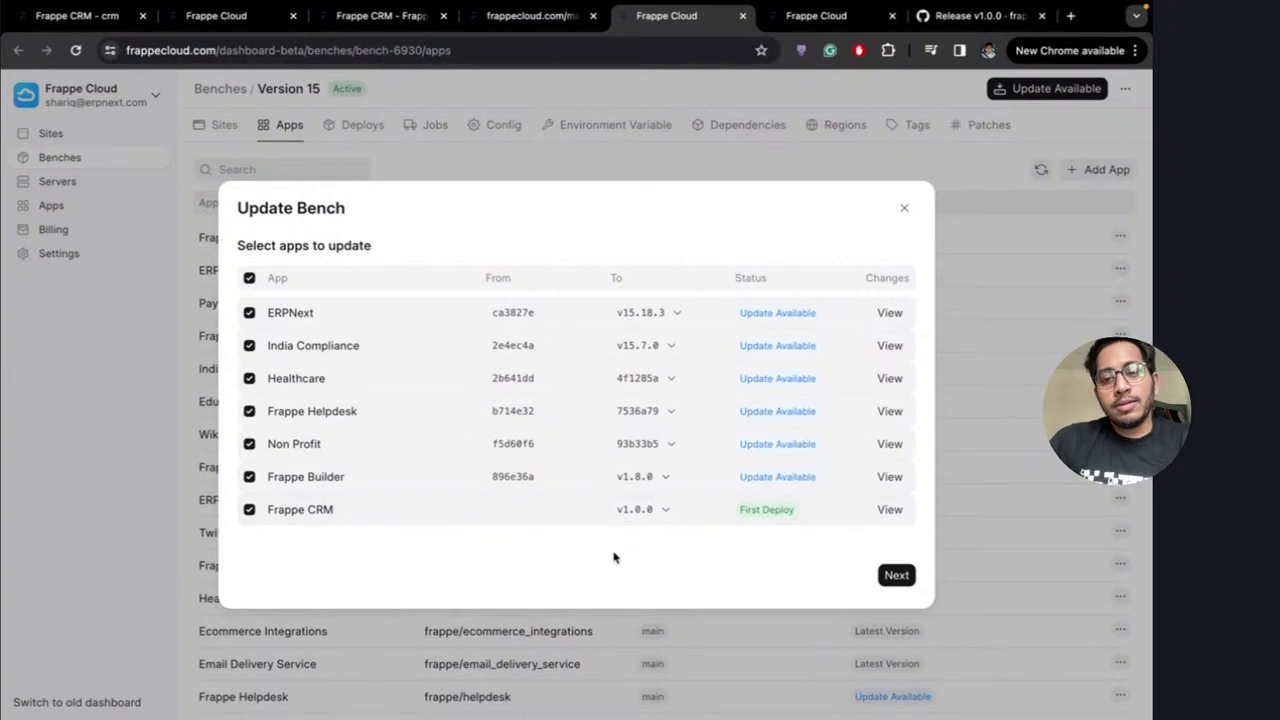
pyautogui.click(654, 511)
pyautogui.click(654, 511)
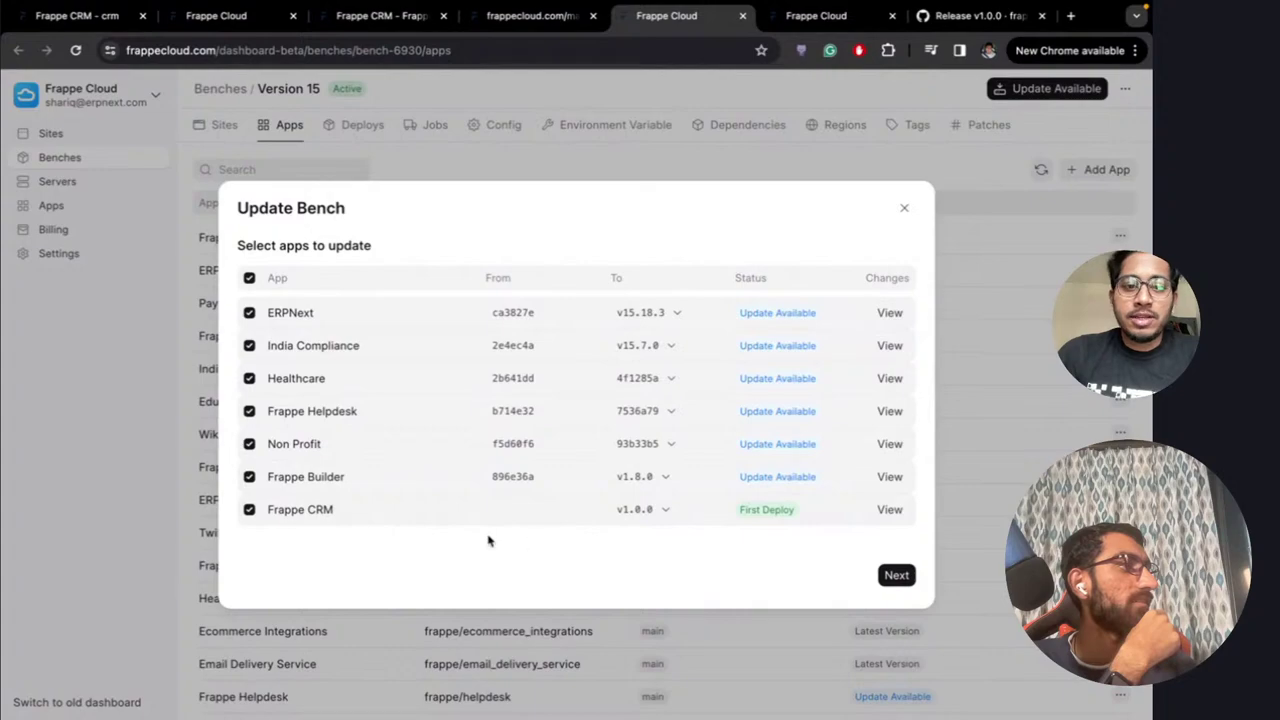
# Continue to site selection and choose Skip and deploy for the Version 15 bench update
pyautogui.click(895, 576)
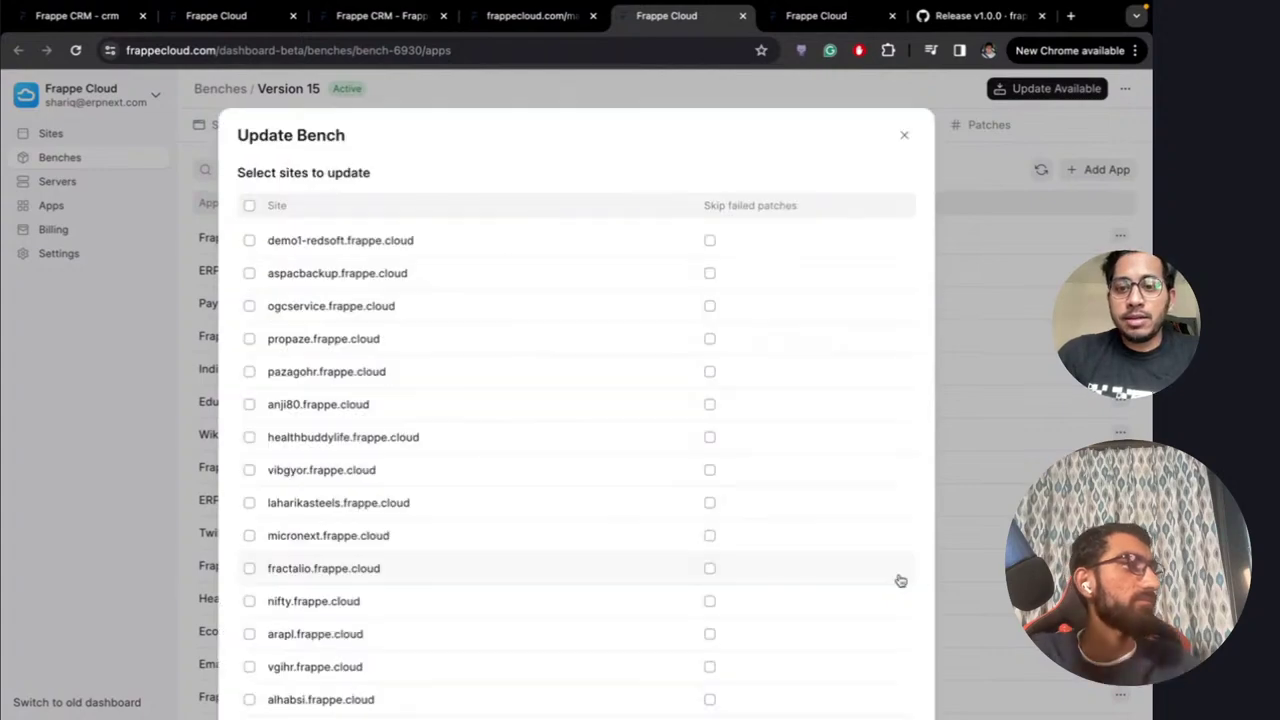
pyautogui.scroll(-20, 422, 467)
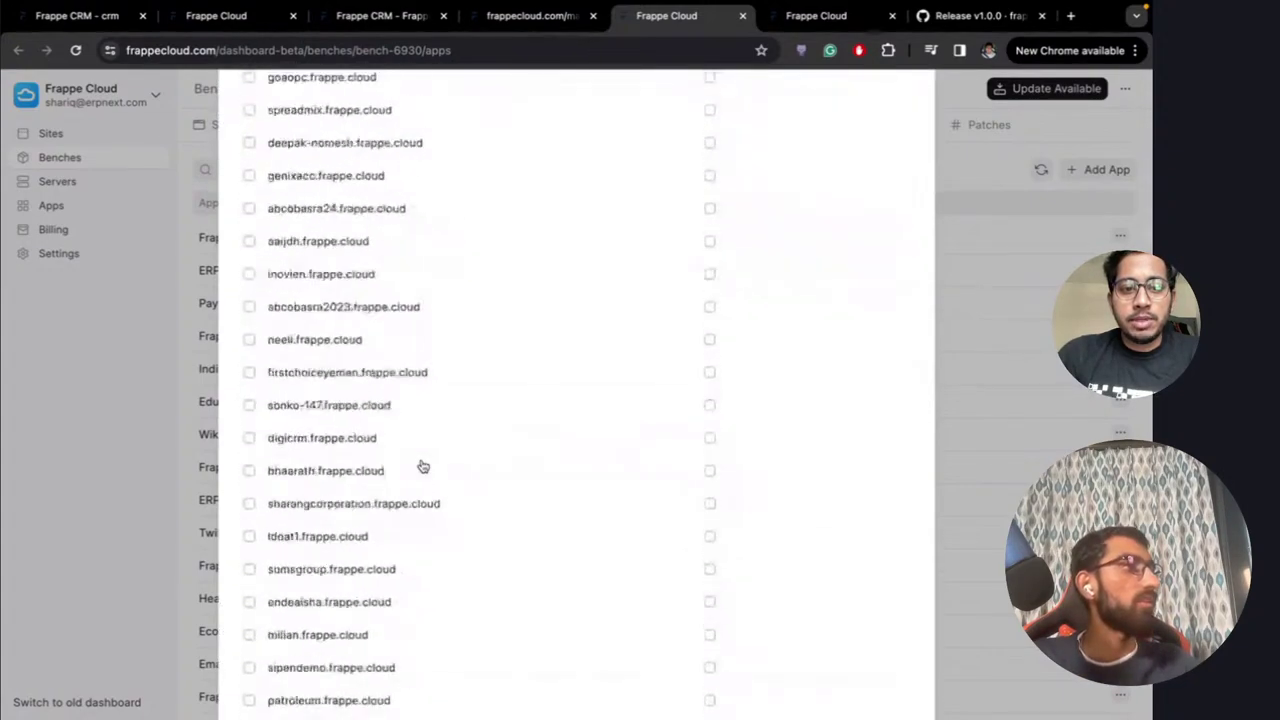
pyautogui.scroll(-20, 422, 467)
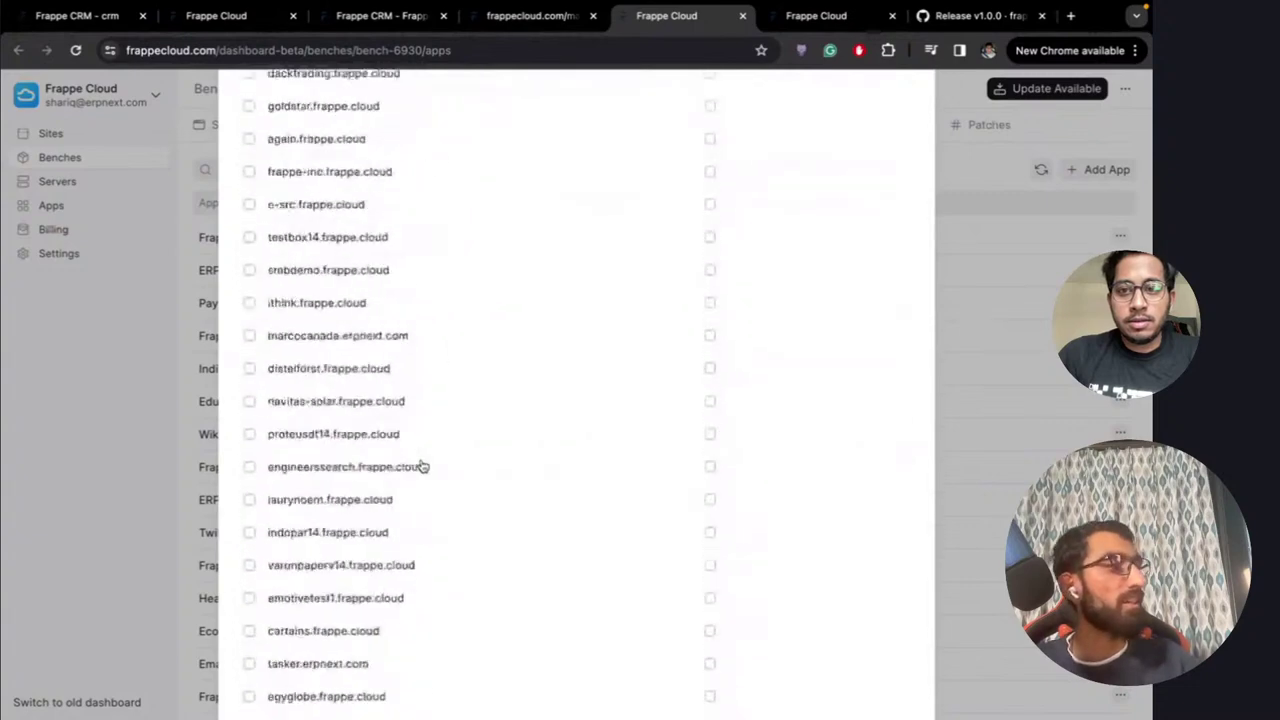
pyautogui.click(860, 651)
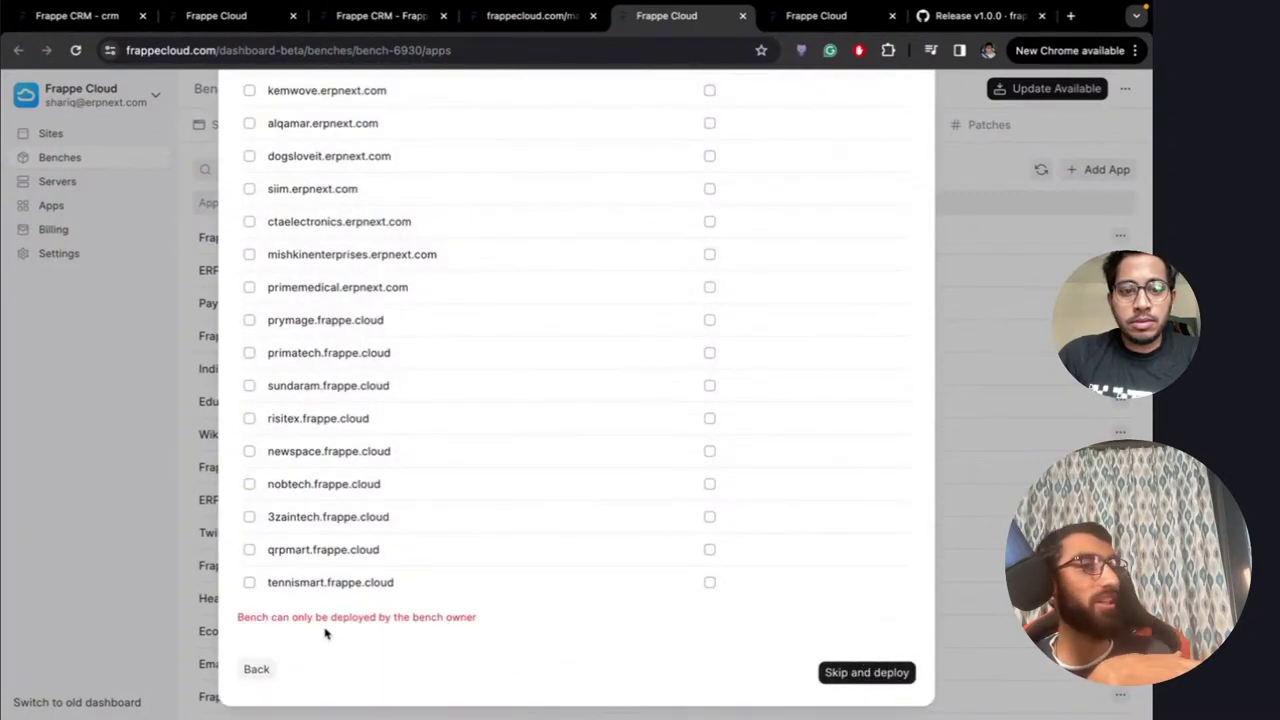
# Review the owner-only deploy warning and dismiss the Update Bench dialog
pyautogui.scroll(20, 431, 632)
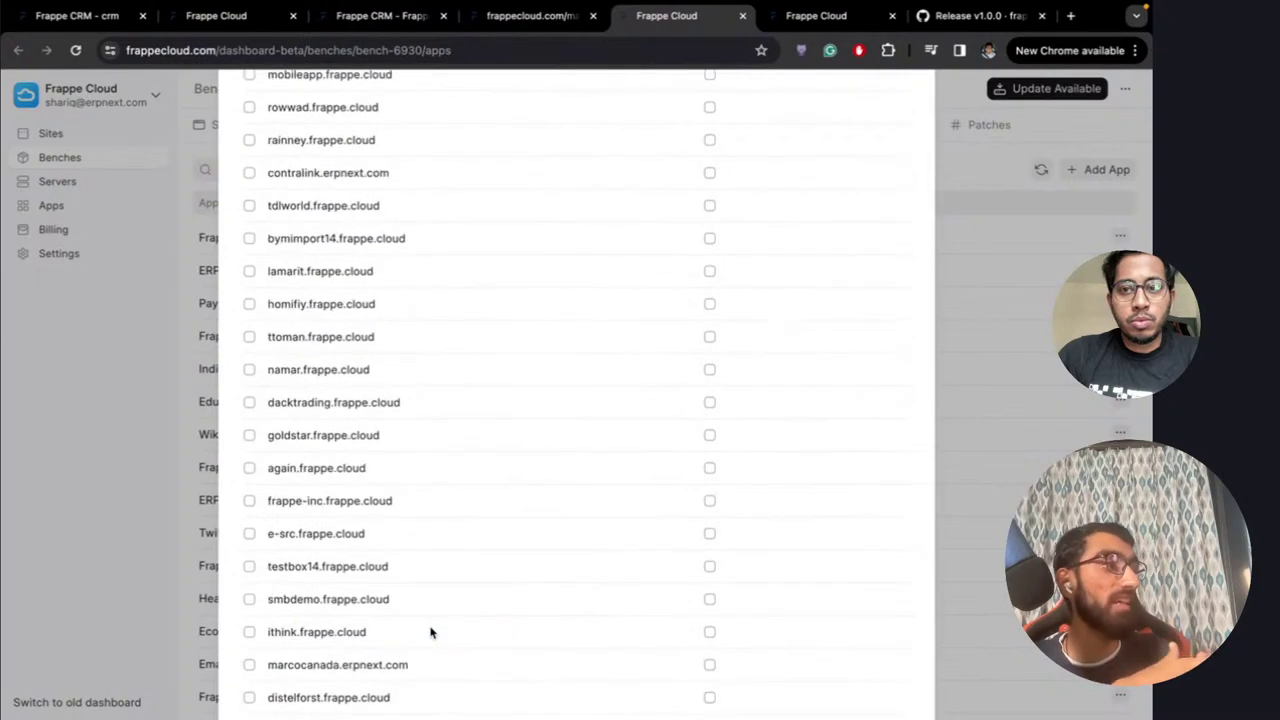
pyautogui.scroll(10, 431, 634)
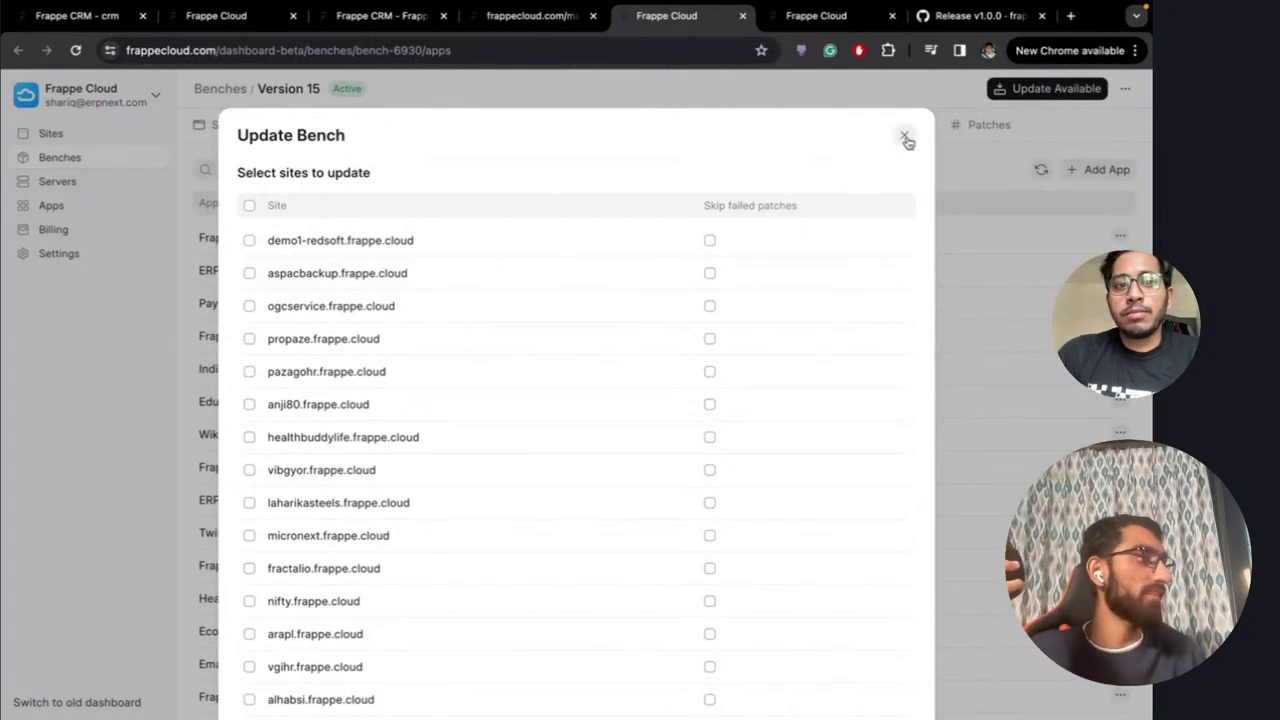
pyautogui.scroll(-15, 733, 447)
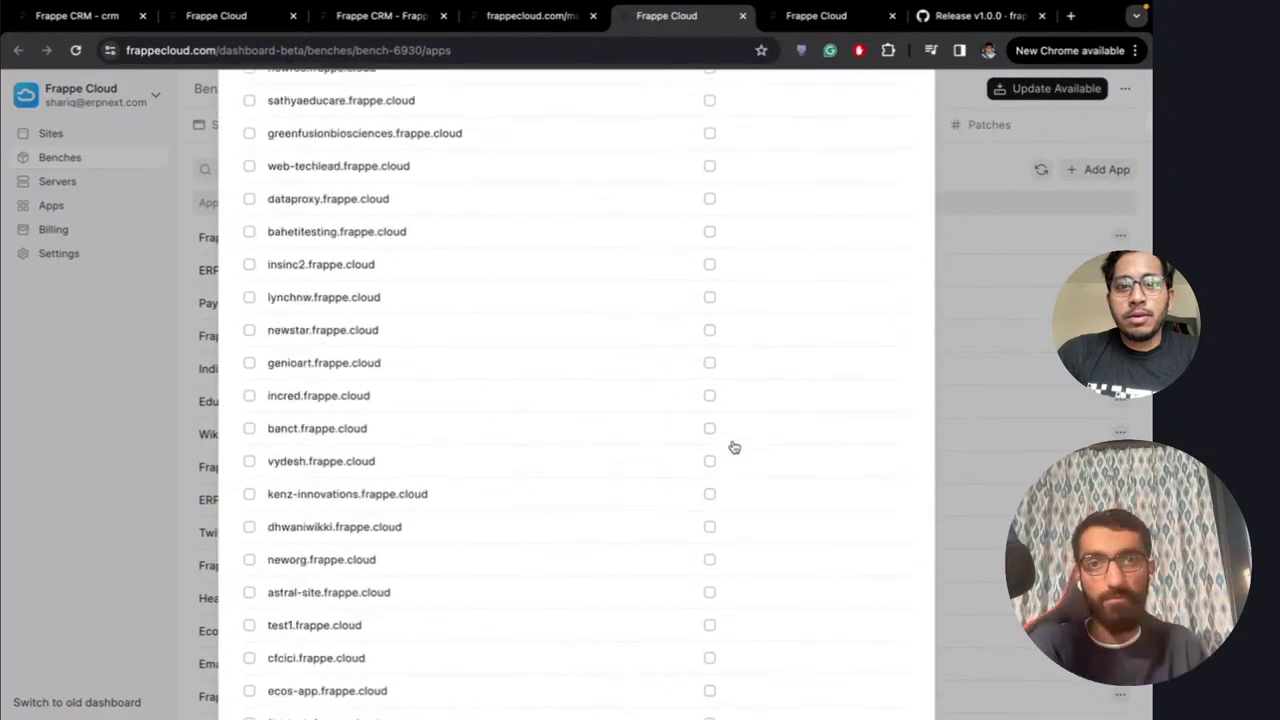
pyautogui.scroll(-20, 733, 447)
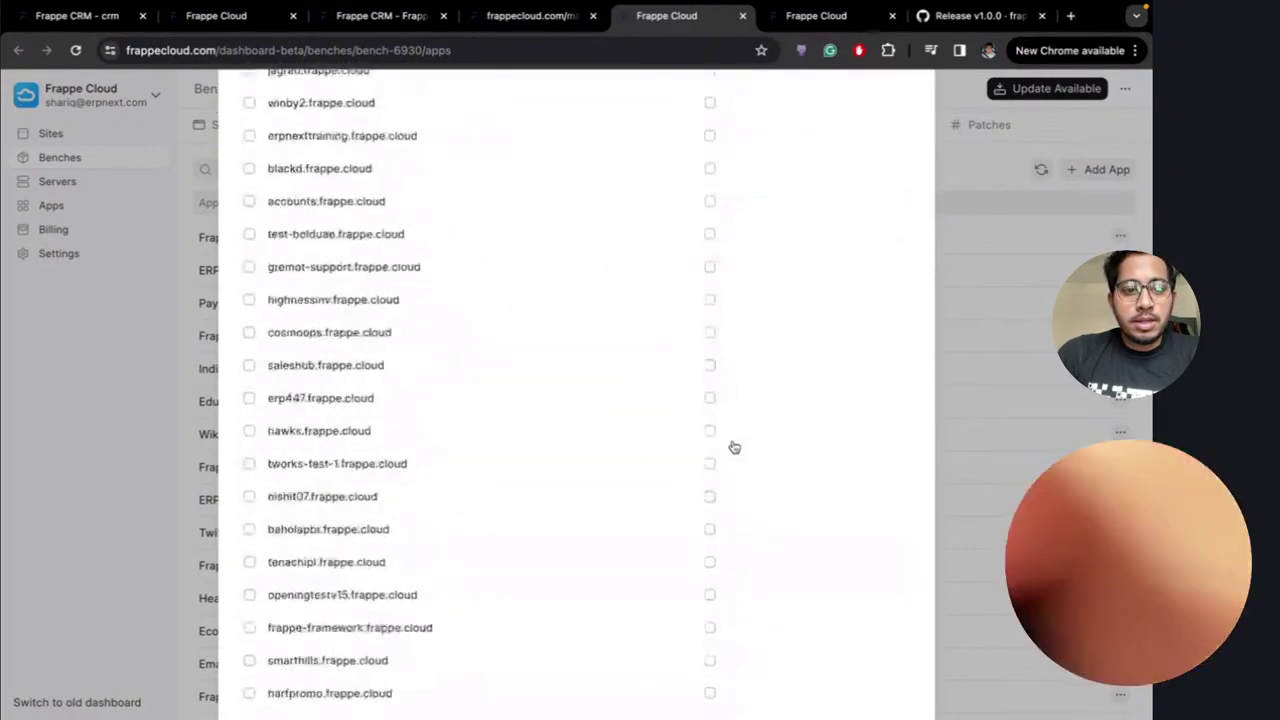
pyautogui.scroll(-10, 733, 447)
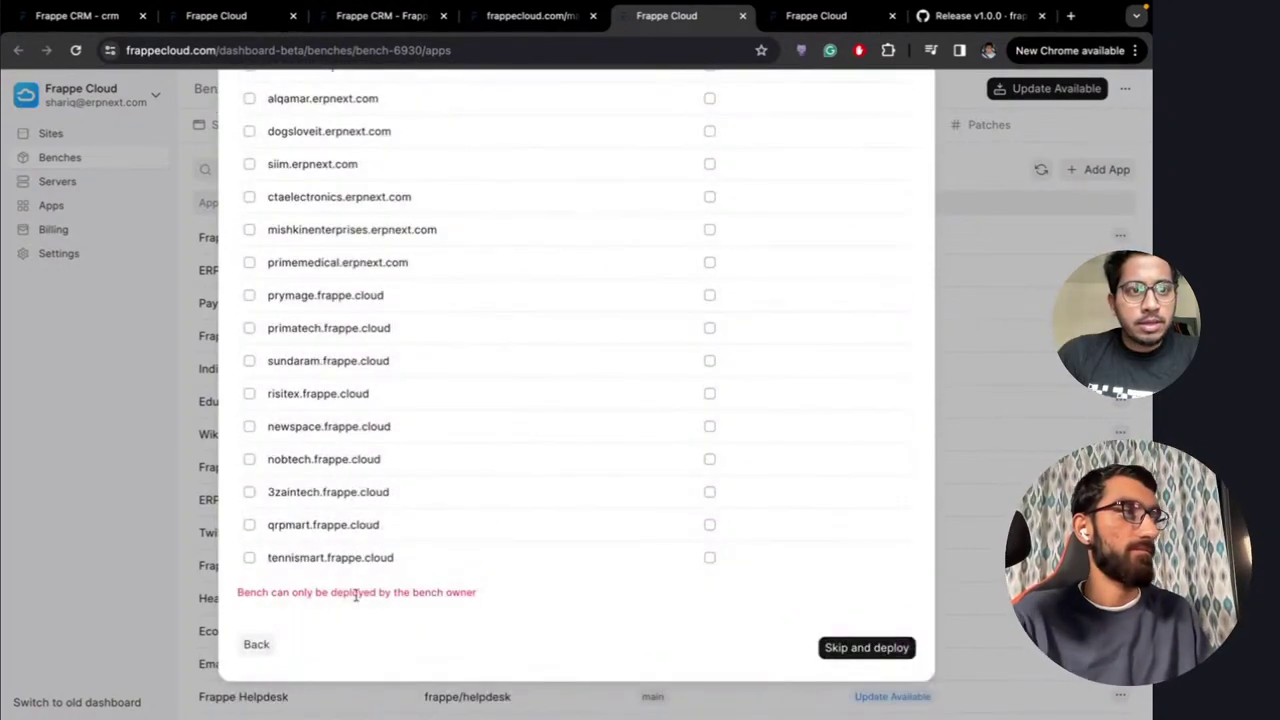
pyautogui.click(146, 311)
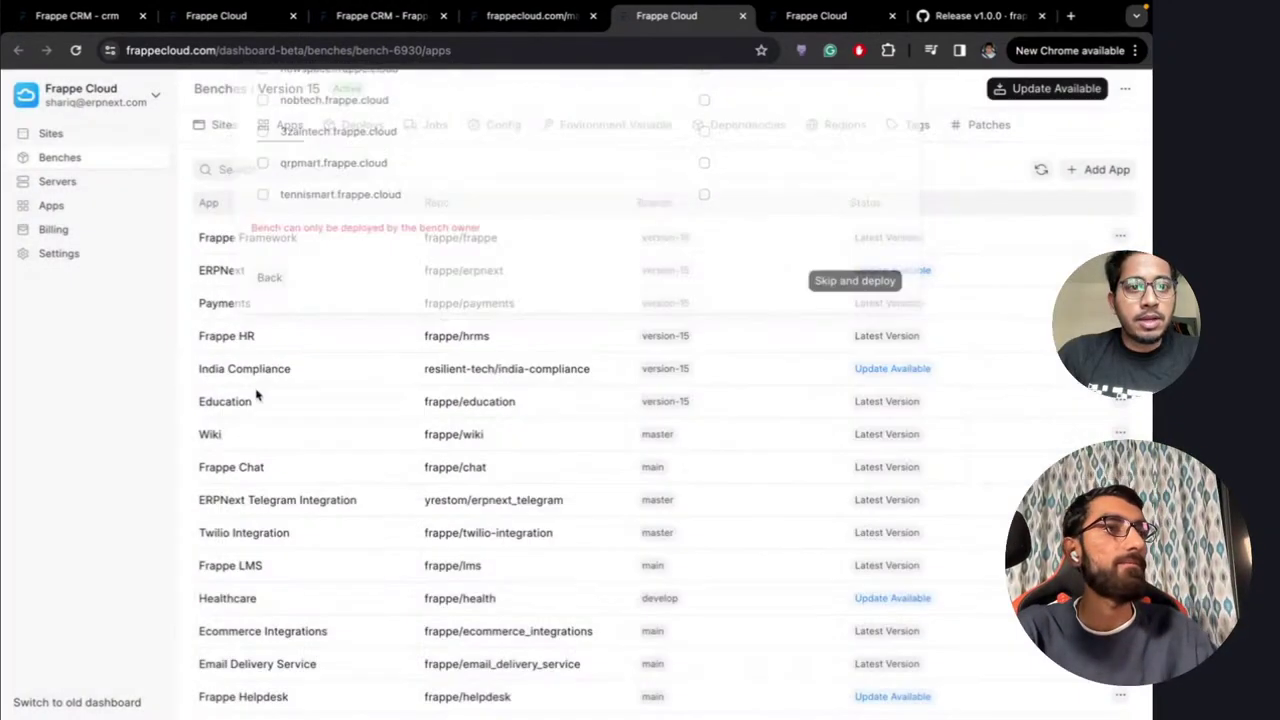
# Switch the Frappe Cloud dashboard over to the team account
pyautogui.click(106, 100)
pyautogui.click(74, 137)
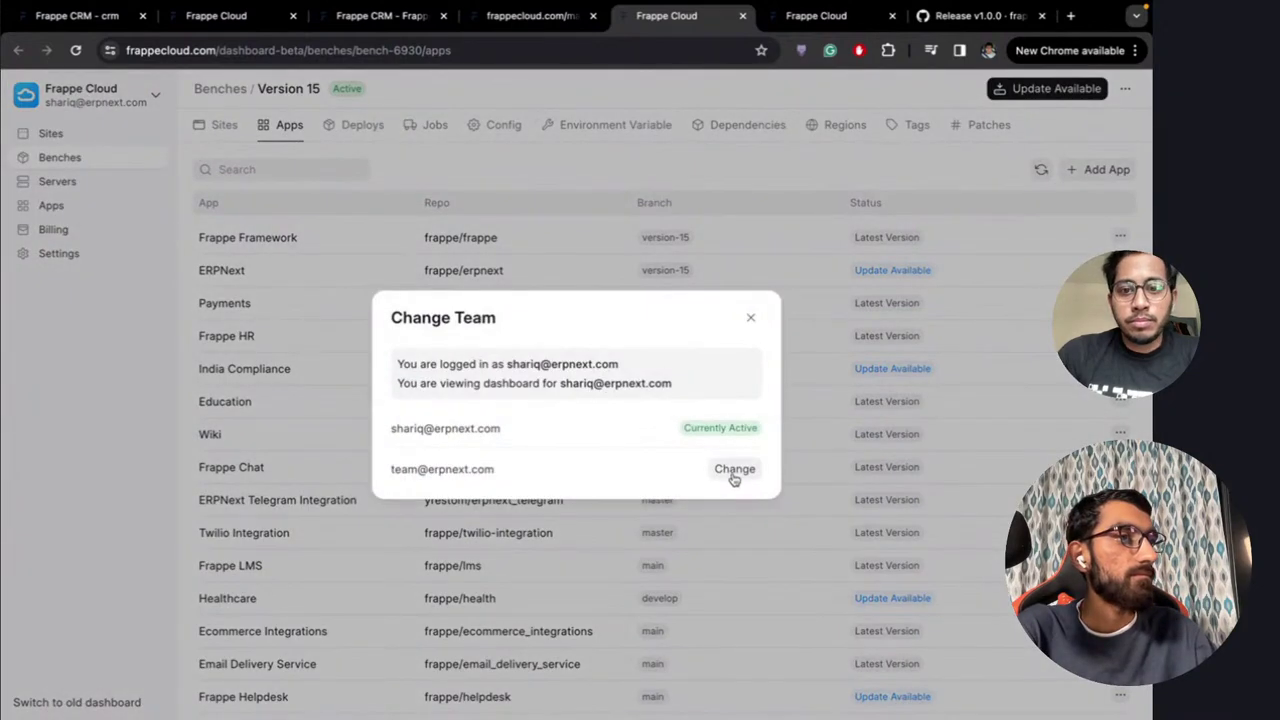
pyautogui.click(734, 470)
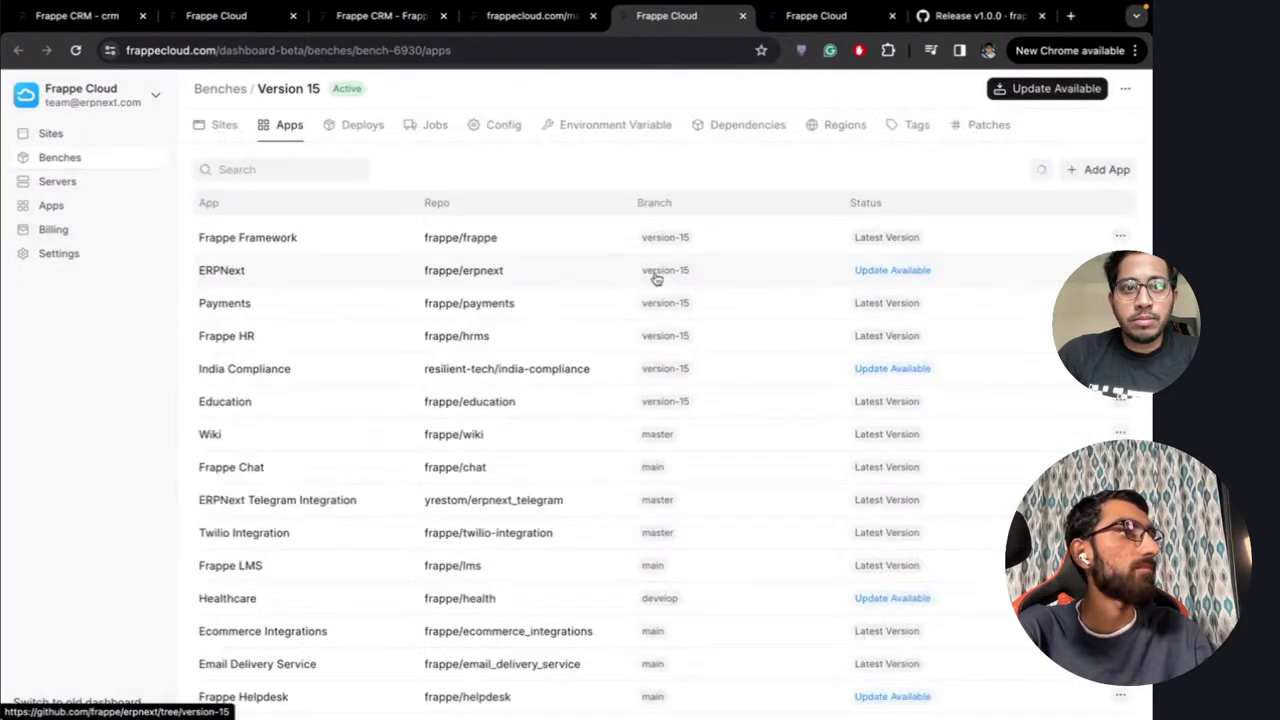
# Deploy all pending Version 15 app updates without updating sites, then view the Nightly bench
pyautogui.click(1050, 89)
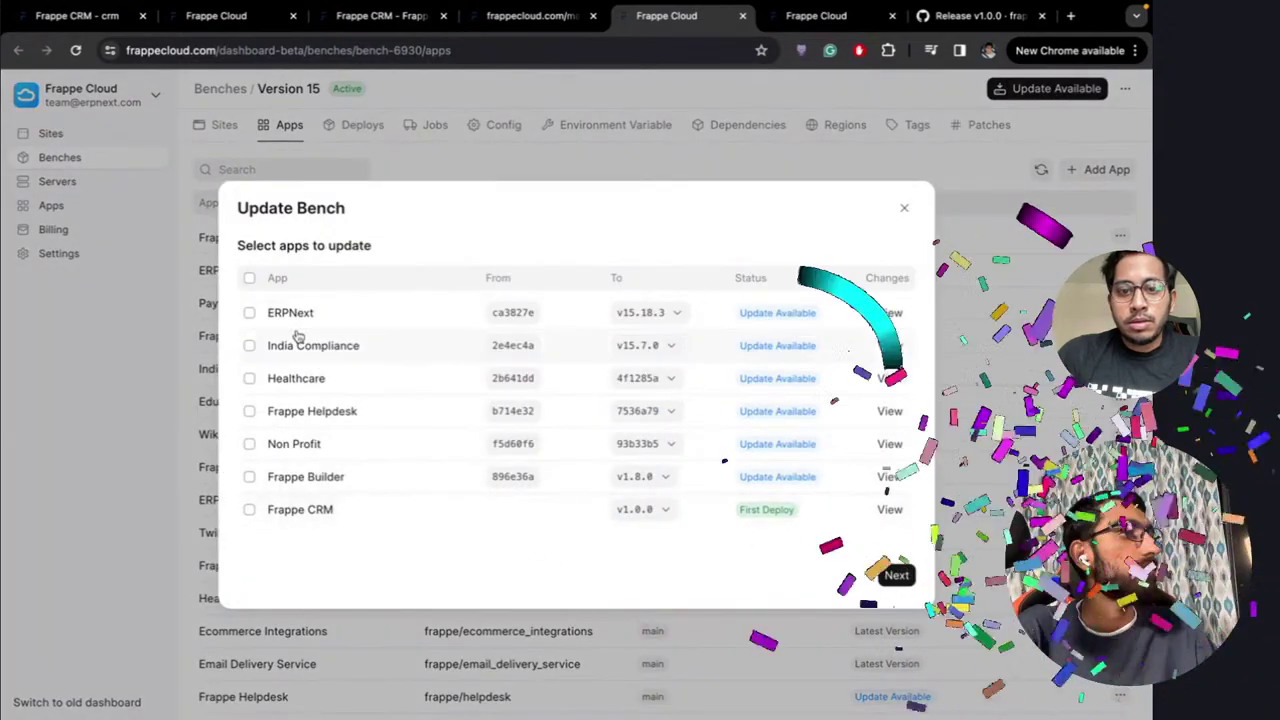
pyautogui.click(249, 278)
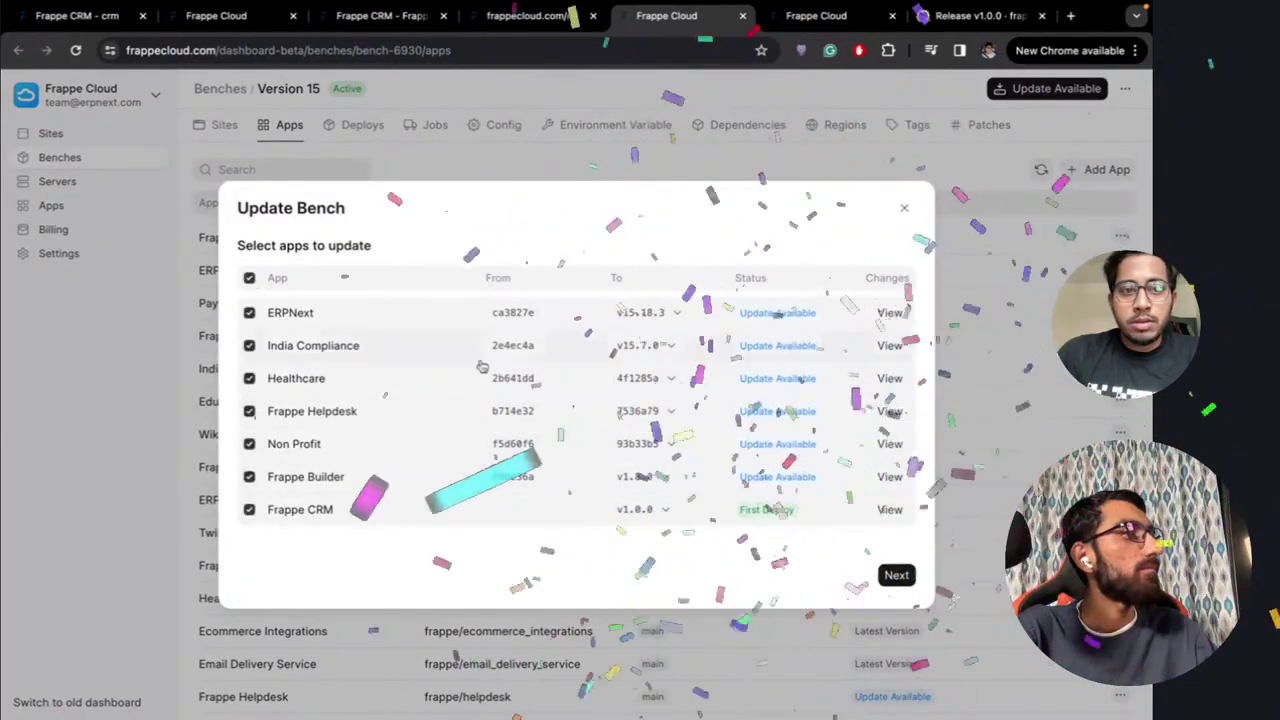
pyautogui.click(895, 575)
pyautogui.scroll(-20, 663, 340)
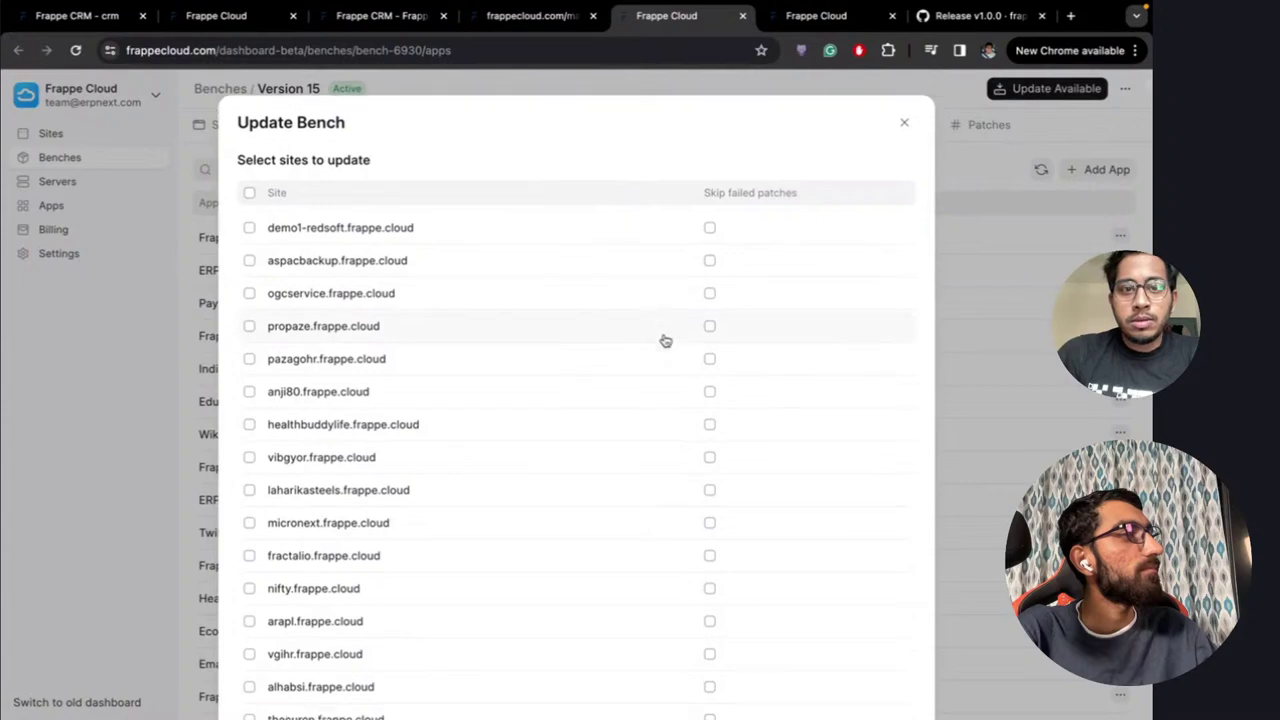
pyautogui.scroll(-15, 663, 340)
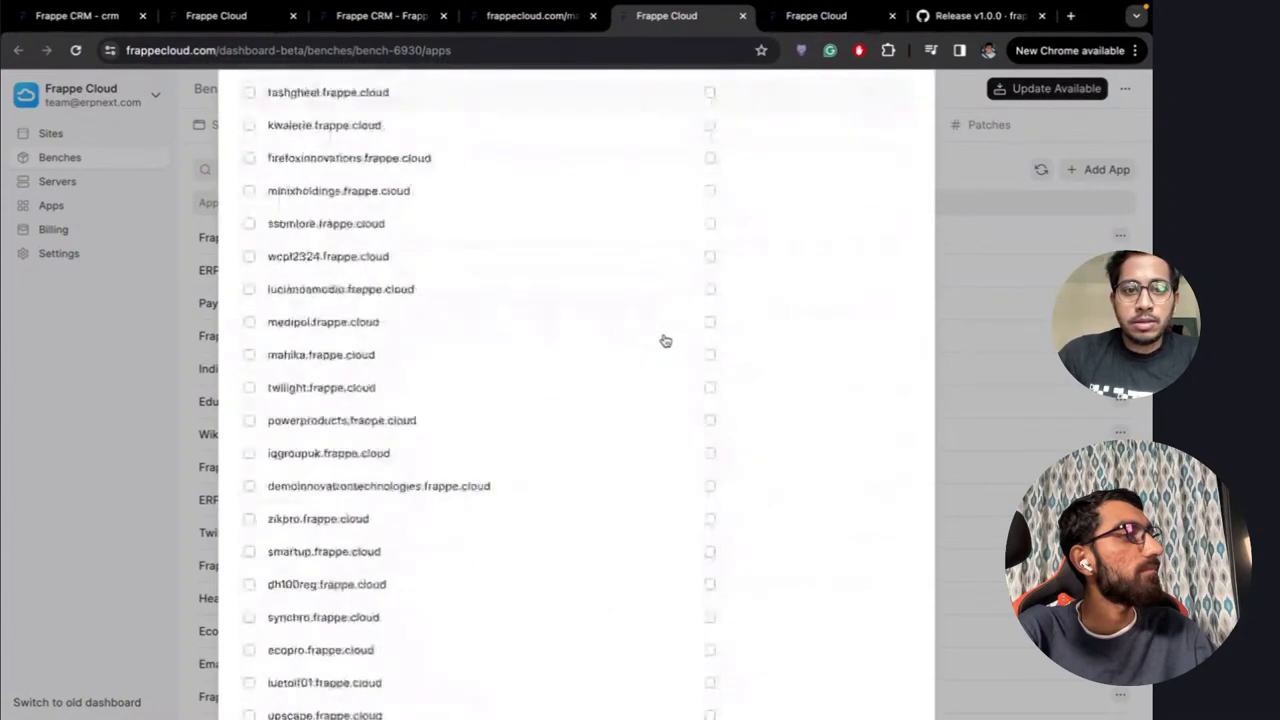
pyautogui.click(862, 652)
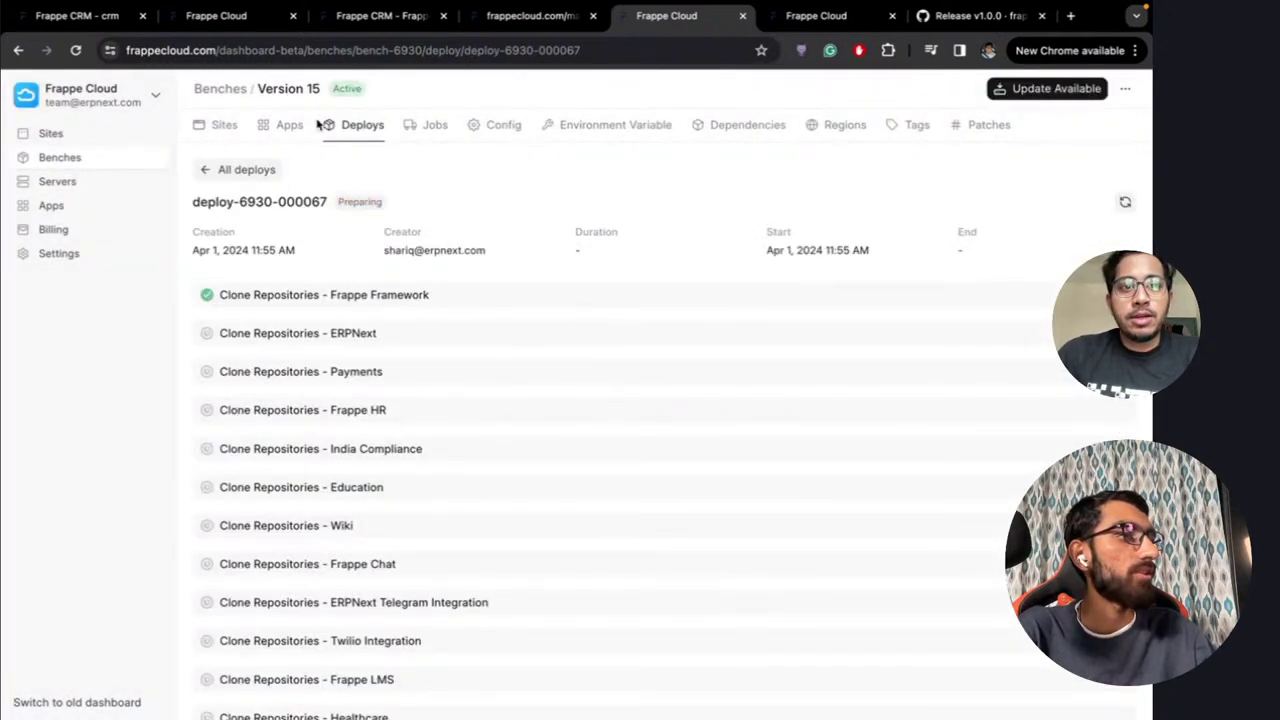
pyautogui.click(808, 18)
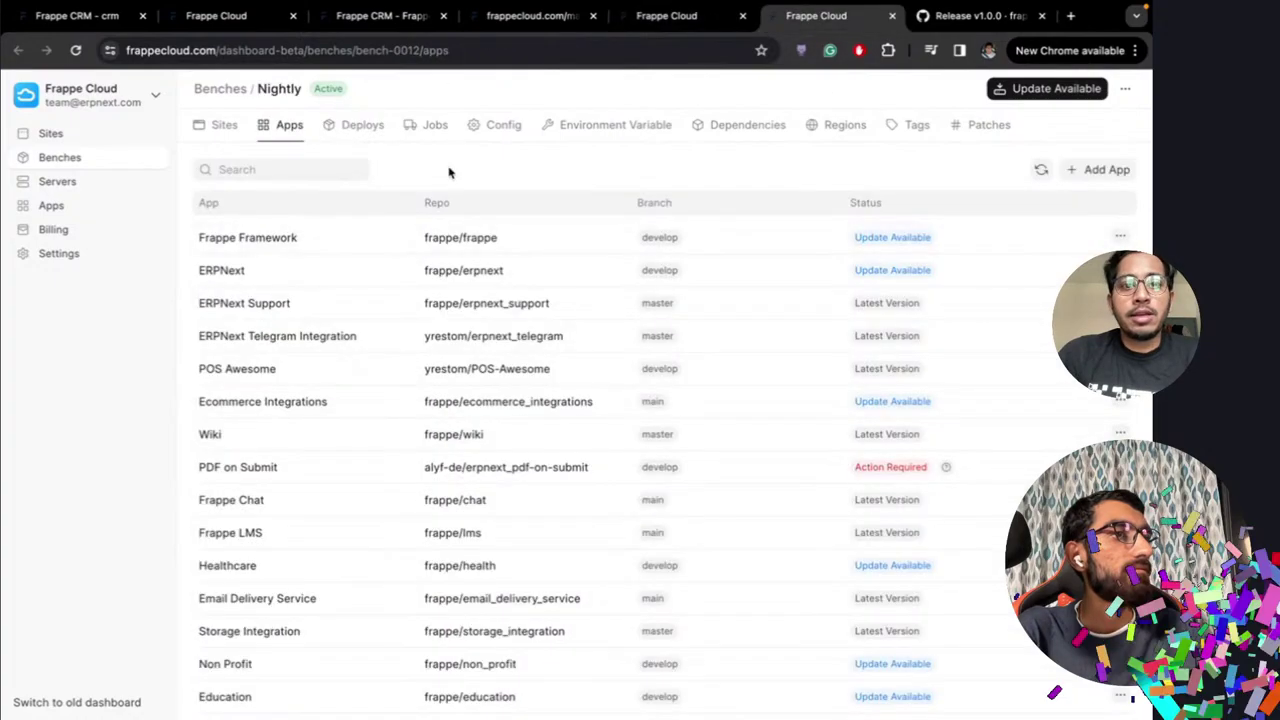
# Fetch the latest updates for Frappe CRM from its actions menu on the Nightly bench
pyautogui.click(1100, 170)
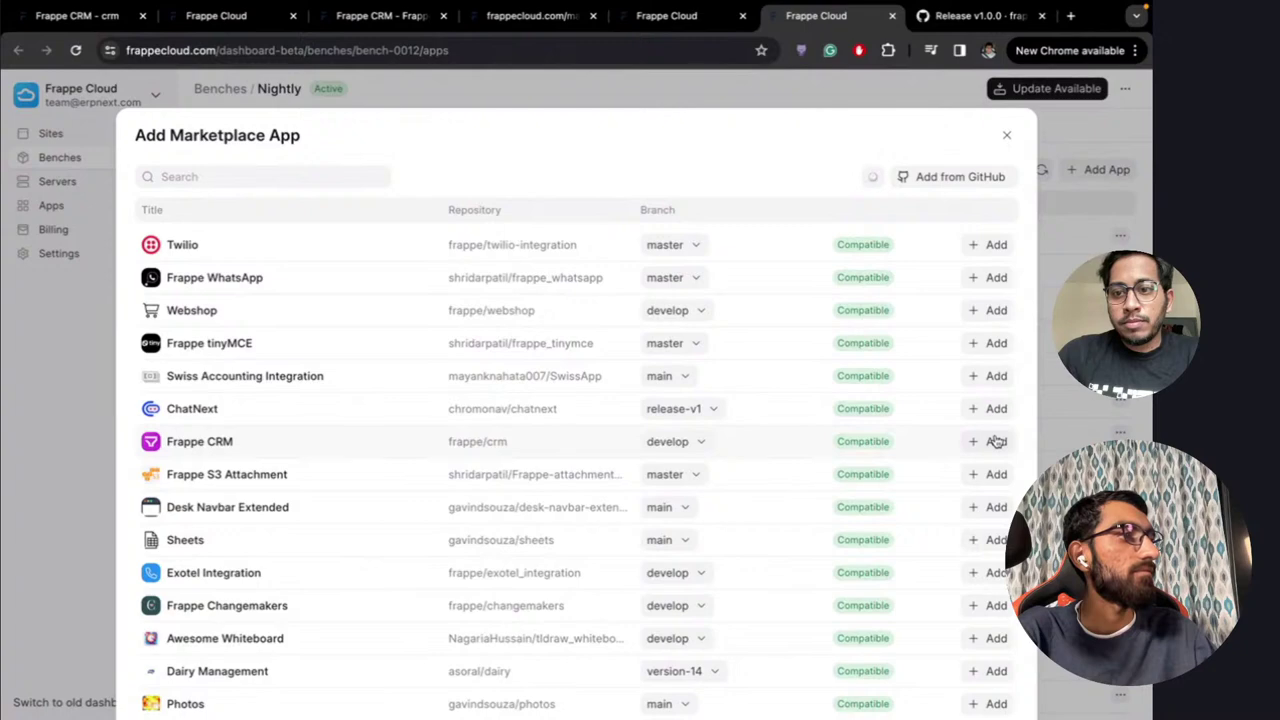
pyautogui.click(1007, 134)
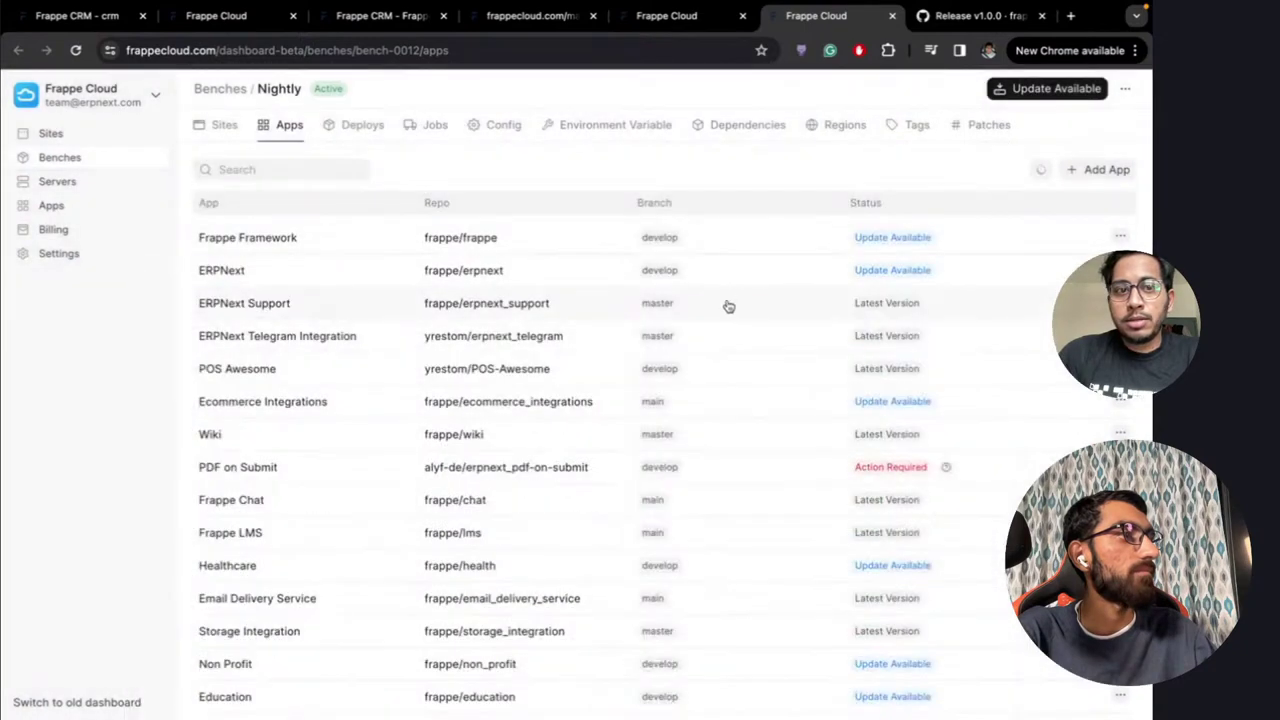
pyautogui.scroll(-4, 786, 429)
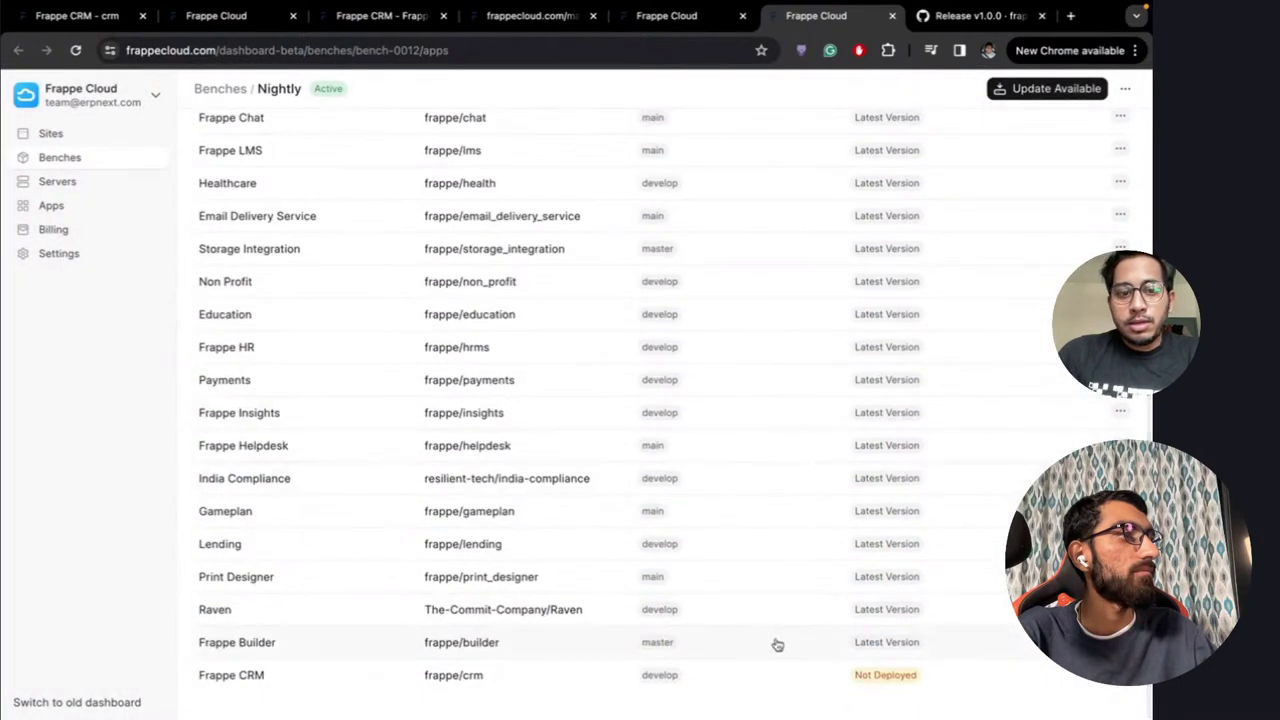
pyautogui.click(1120, 675)
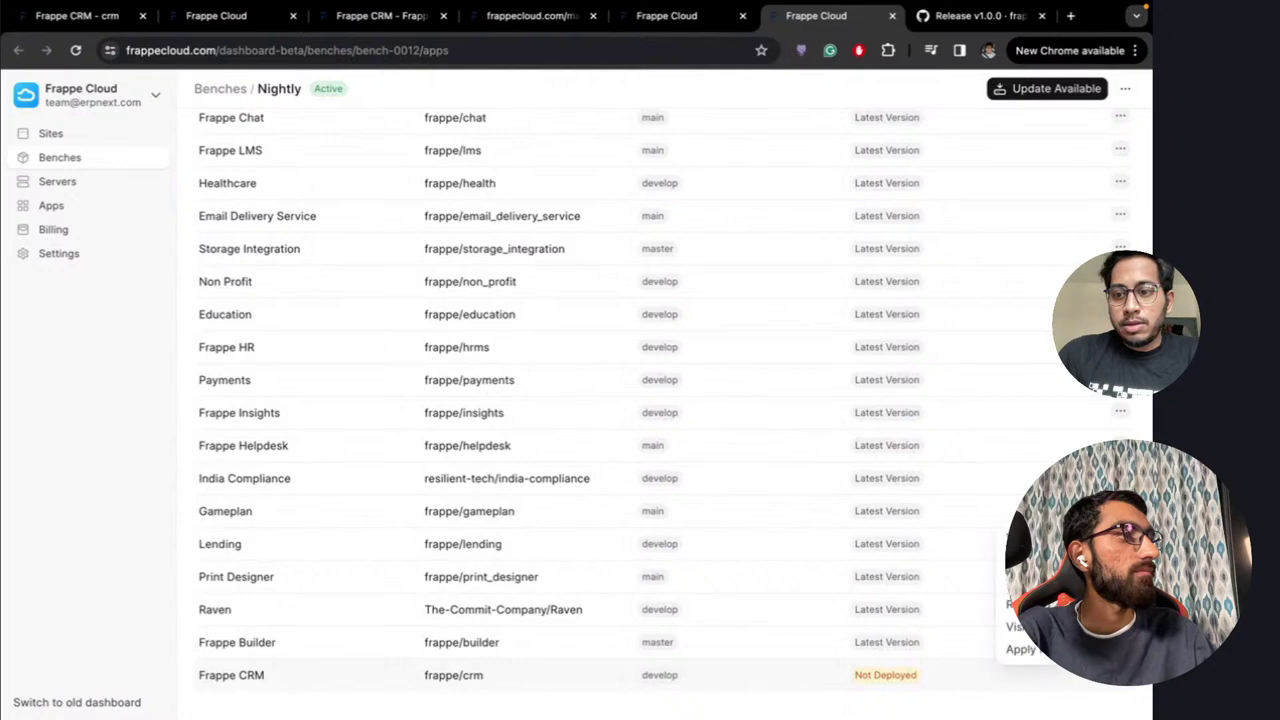
pyautogui.click(1030, 604)
# Reload the Nightly bench apps page so Frappe CRM shows as Not Deployed
pyautogui.scroll(3, 828, 371)
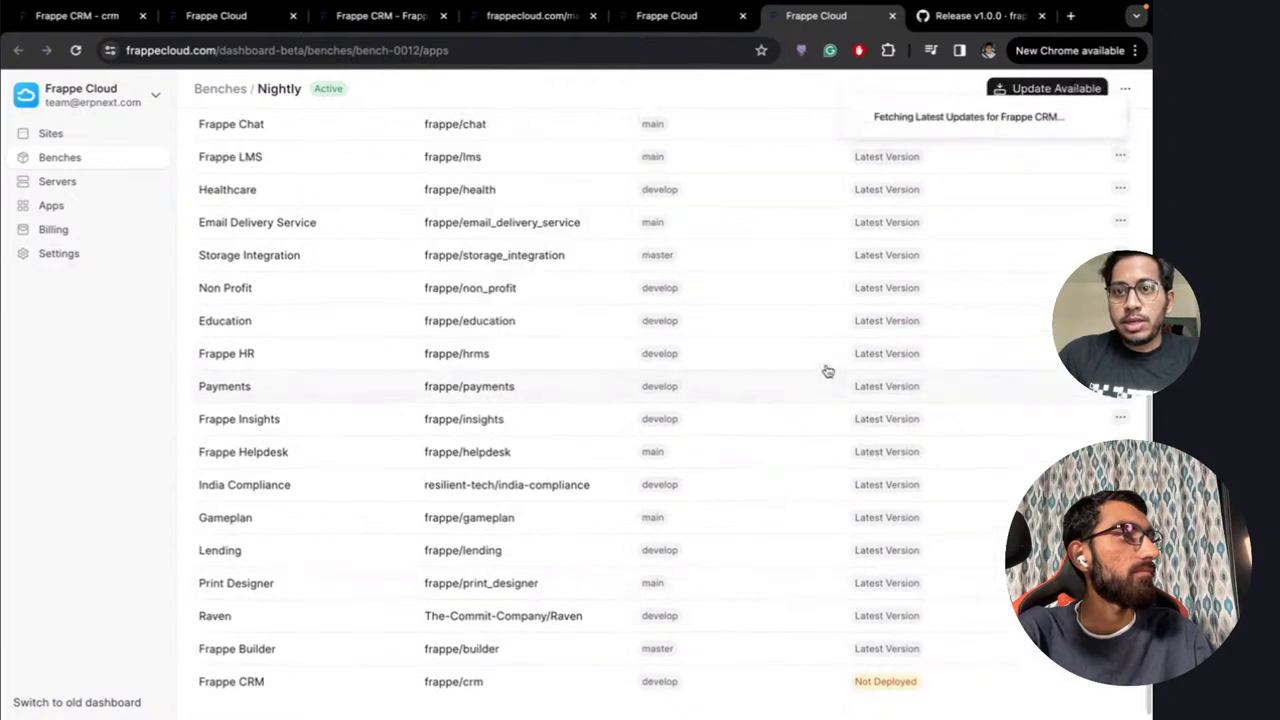
pyautogui.scroll(2, 828, 371)
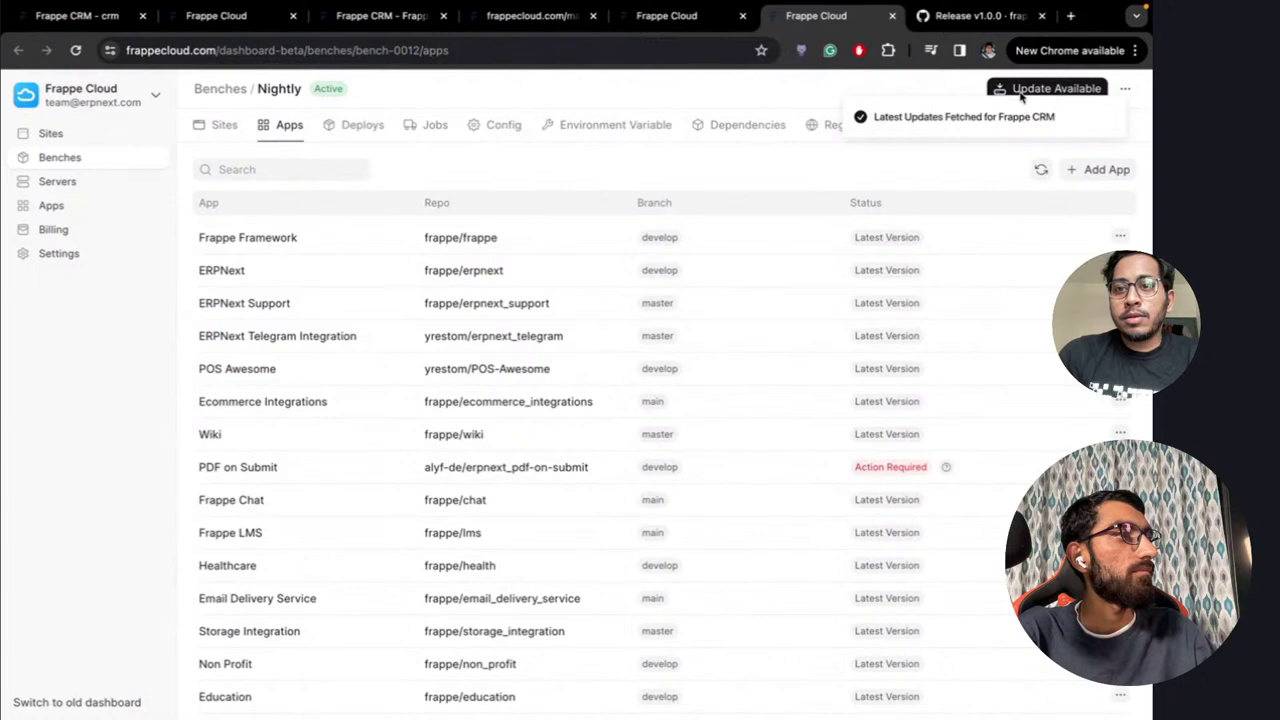
pyautogui.click(654, 49)
pyautogui.press('Return')
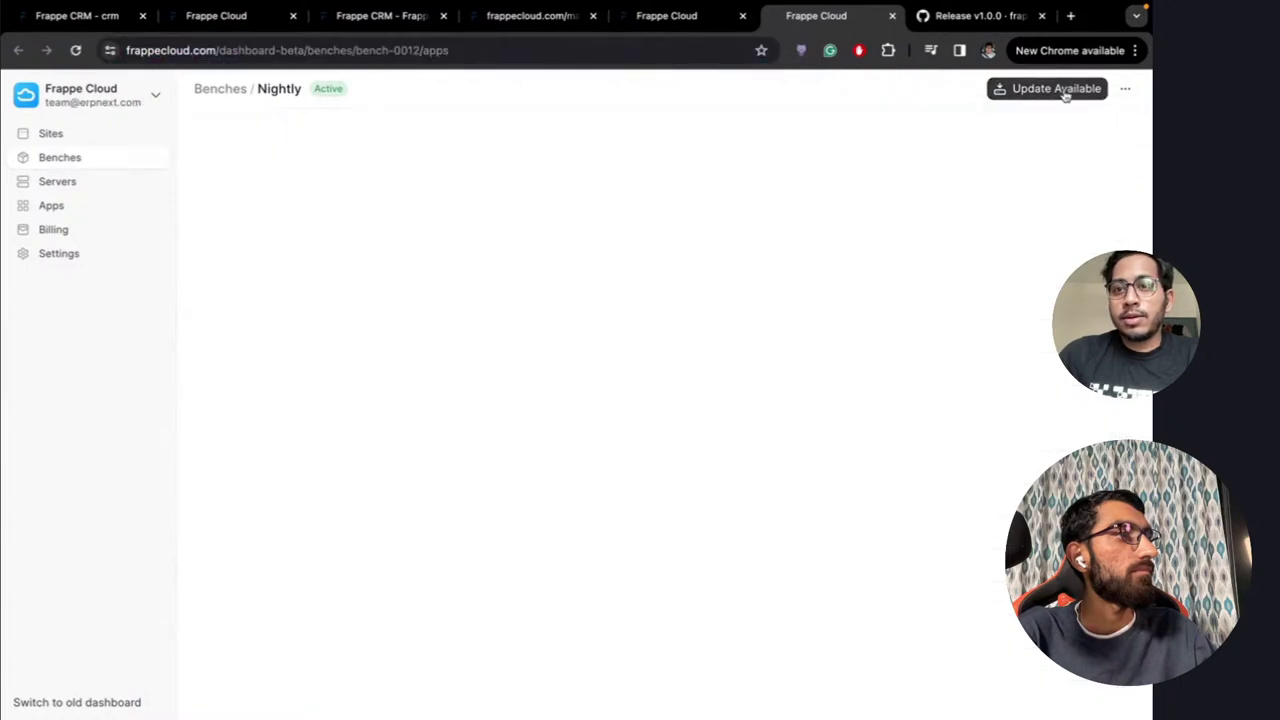
# Deploy Frappe CRM at commit deac626 to the Nightly bench, skipping site updates
pyautogui.click(1041, 90)
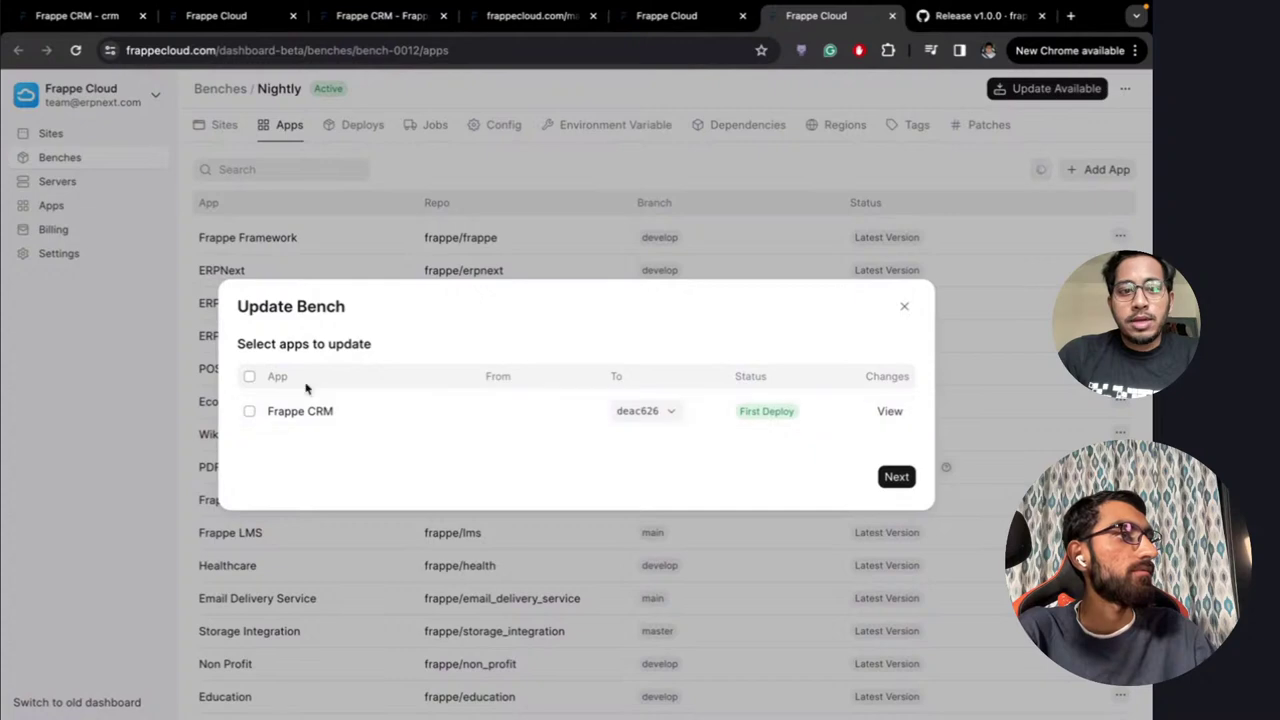
pyautogui.click(249, 378)
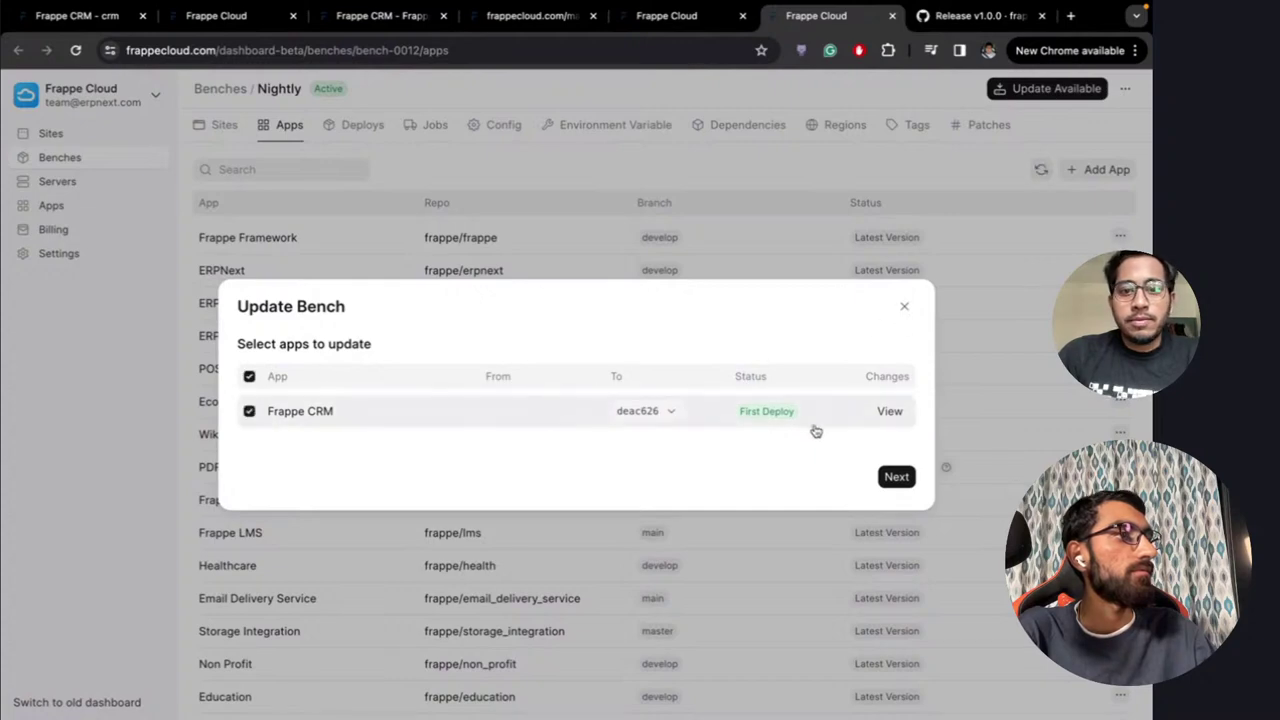
pyautogui.click(666, 415)
pyautogui.click(629, 428)
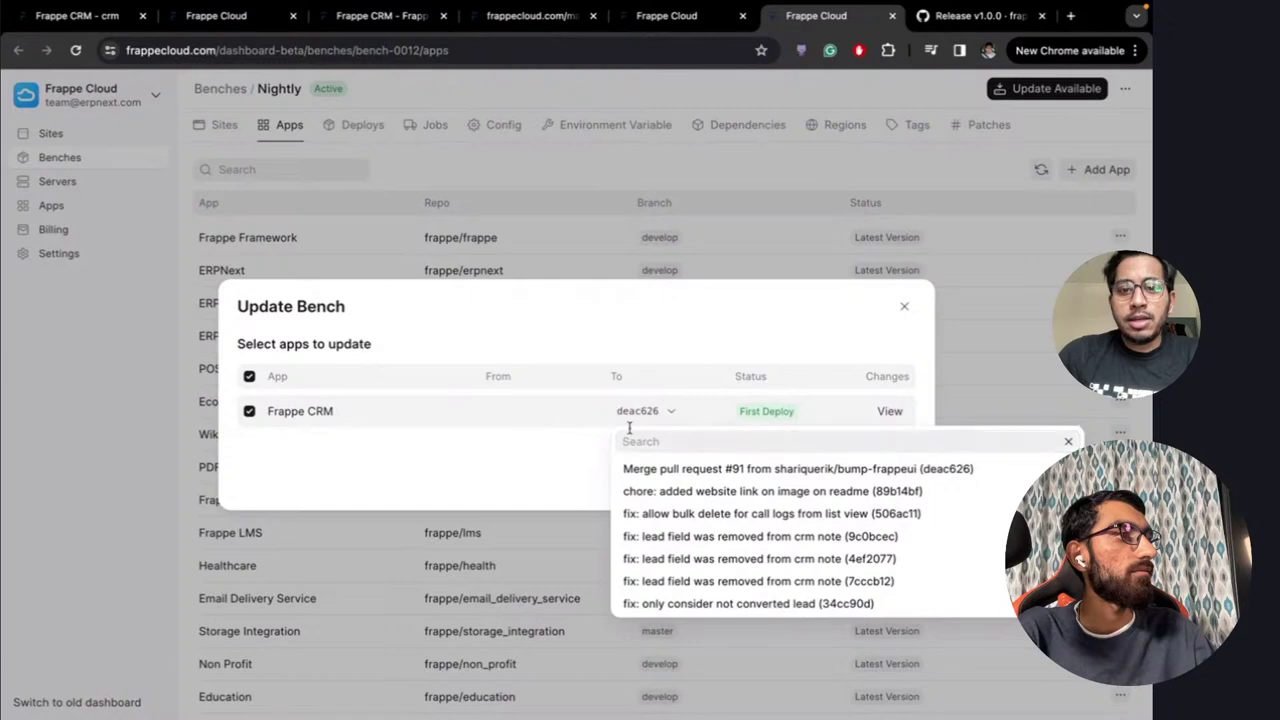
pyautogui.click(654, 410)
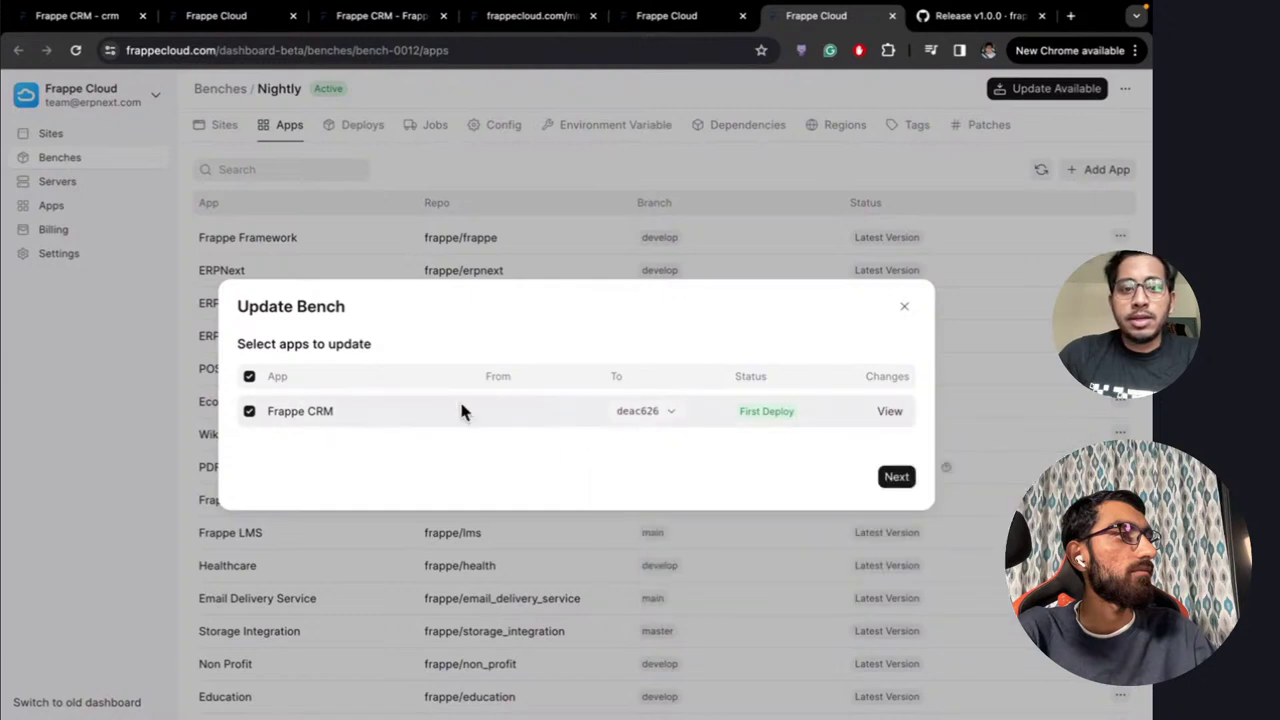
pyautogui.click(895, 477)
pyautogui.scroll(-20, 678, 459)
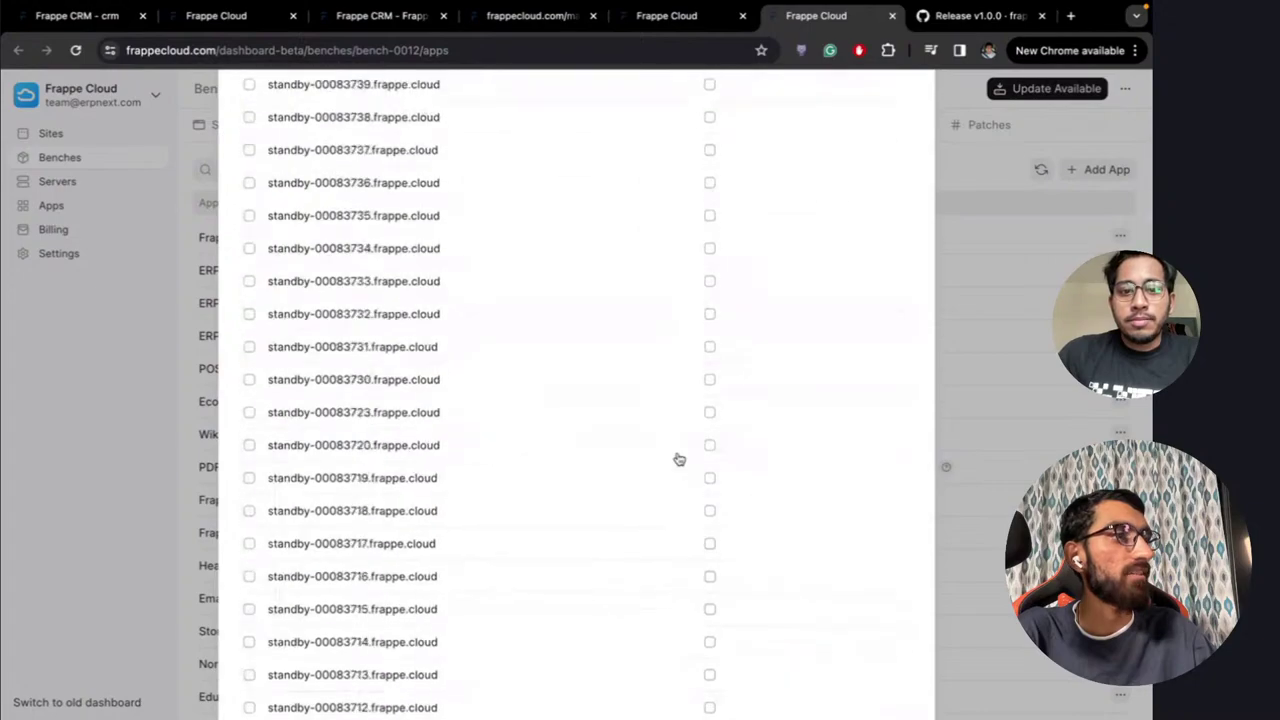
pyautogui.scroll(-20, 678, 459)
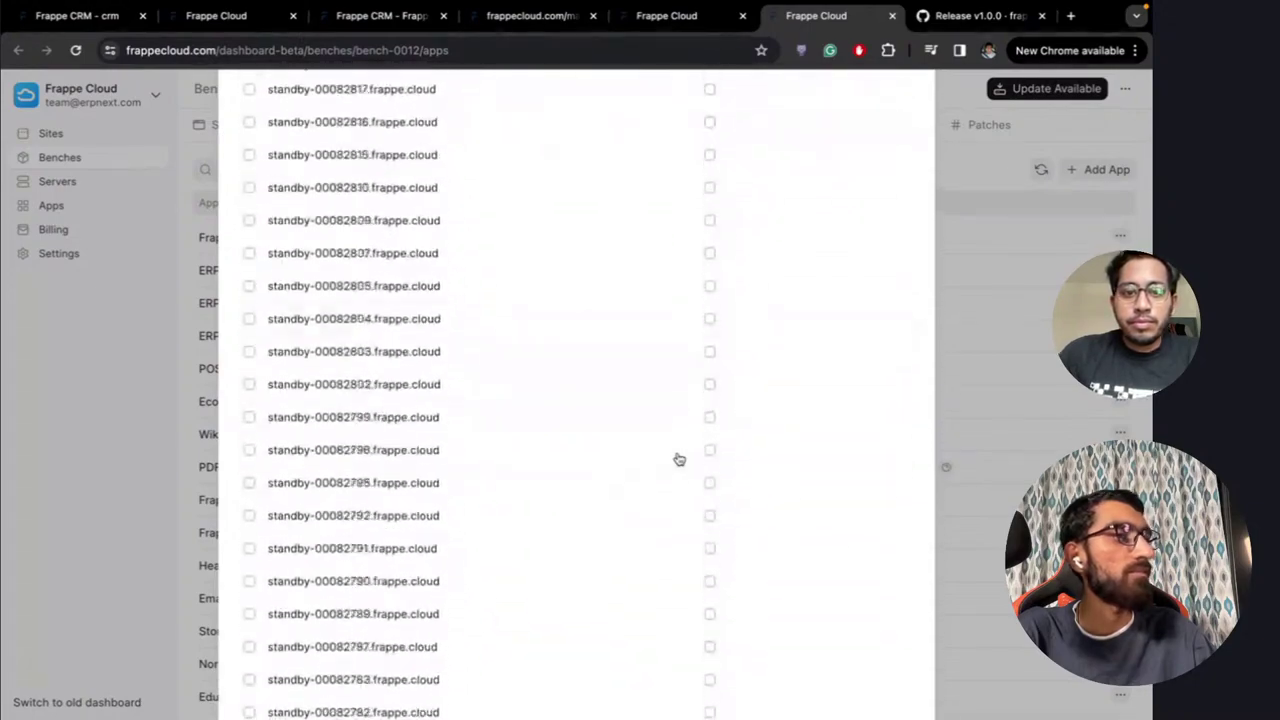
pyautogui.click(858, 651)
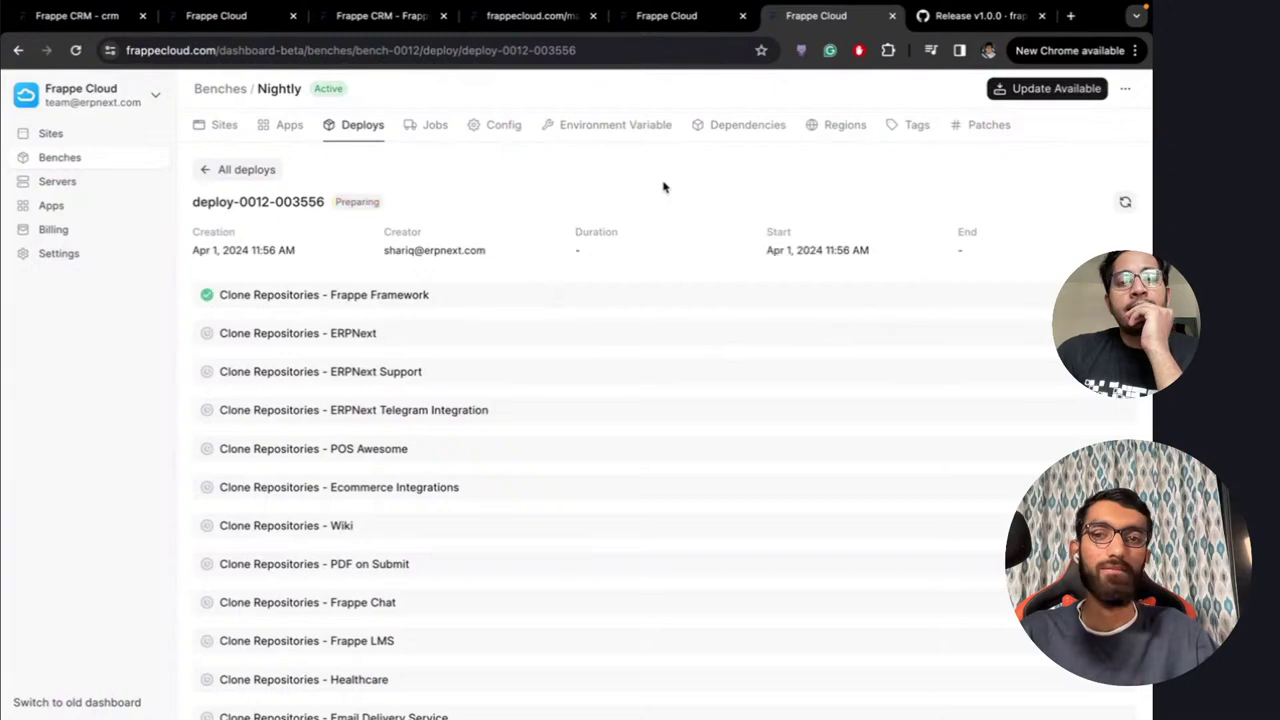
# Look over the Frappe CRM marketplace pages, frappe.io product page and the editor's version change
pyautogui.click(666, 17)
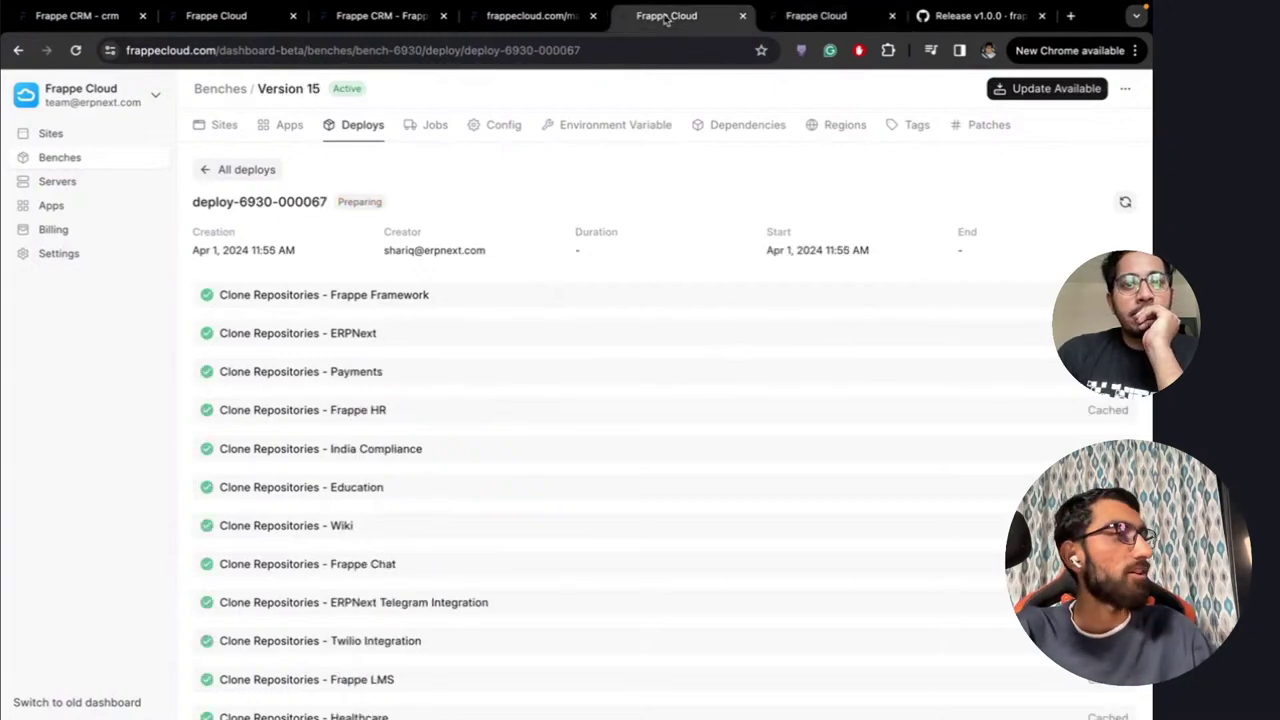
pyautogui.click(385, 17)
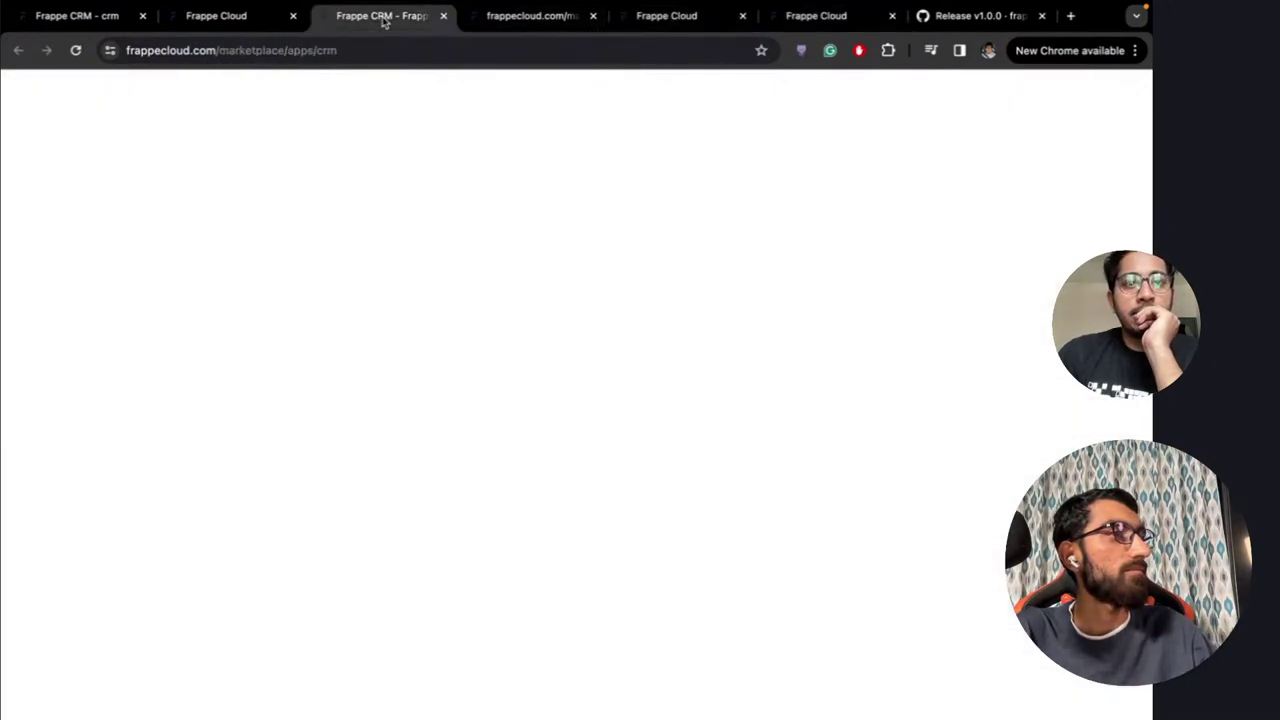
pyautogui.click(88, 16)
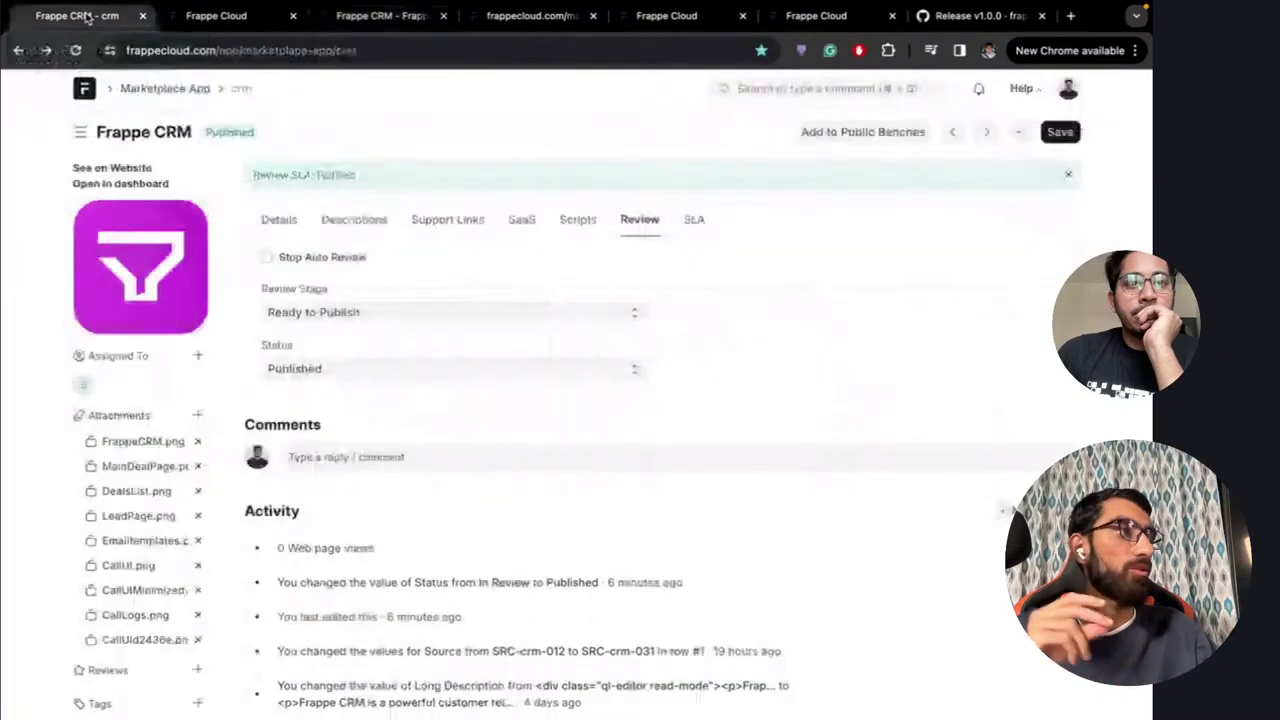
pyautogui.hotkey('ctrl', 'Right')
pyautogui.click(100, 15)
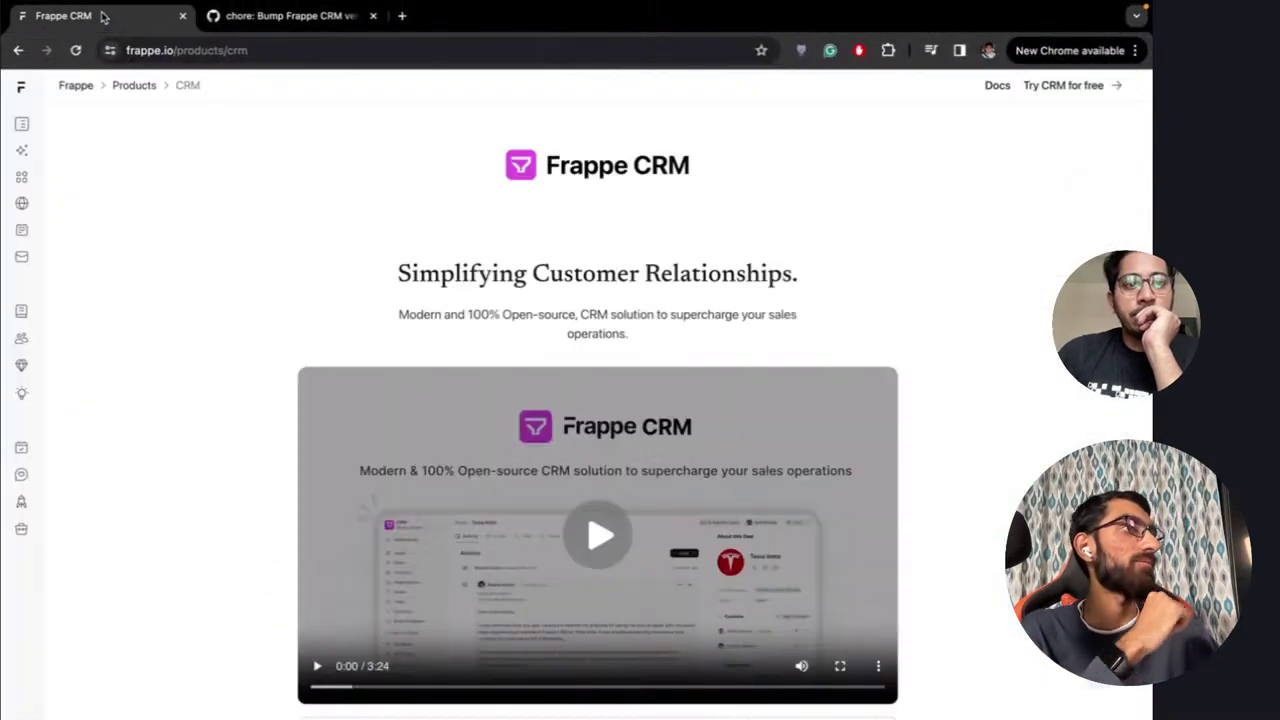
pyautogui.hotkey('ctrl', 'Right')
pyautogui.hotkey('ctrl', 'Right')
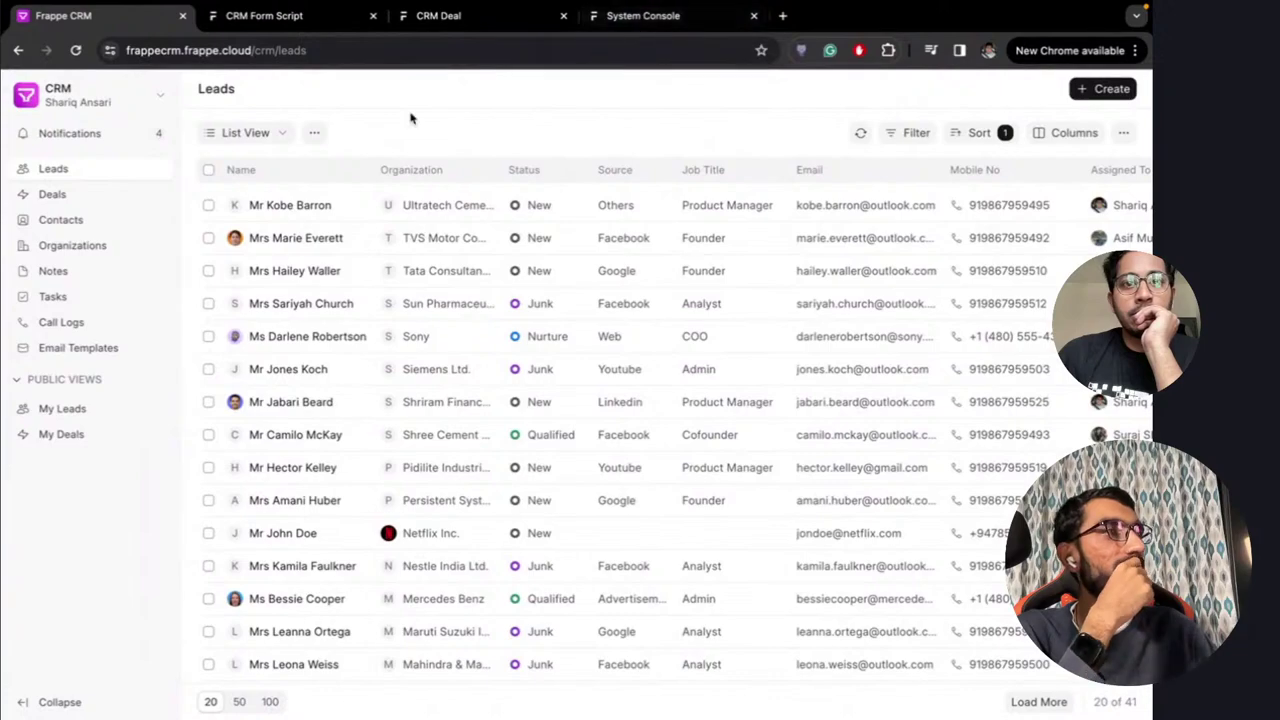
pyautogui.hotkey('ctrl', 'Left')
pyautogui.hotkey('ctrl', 'Left')
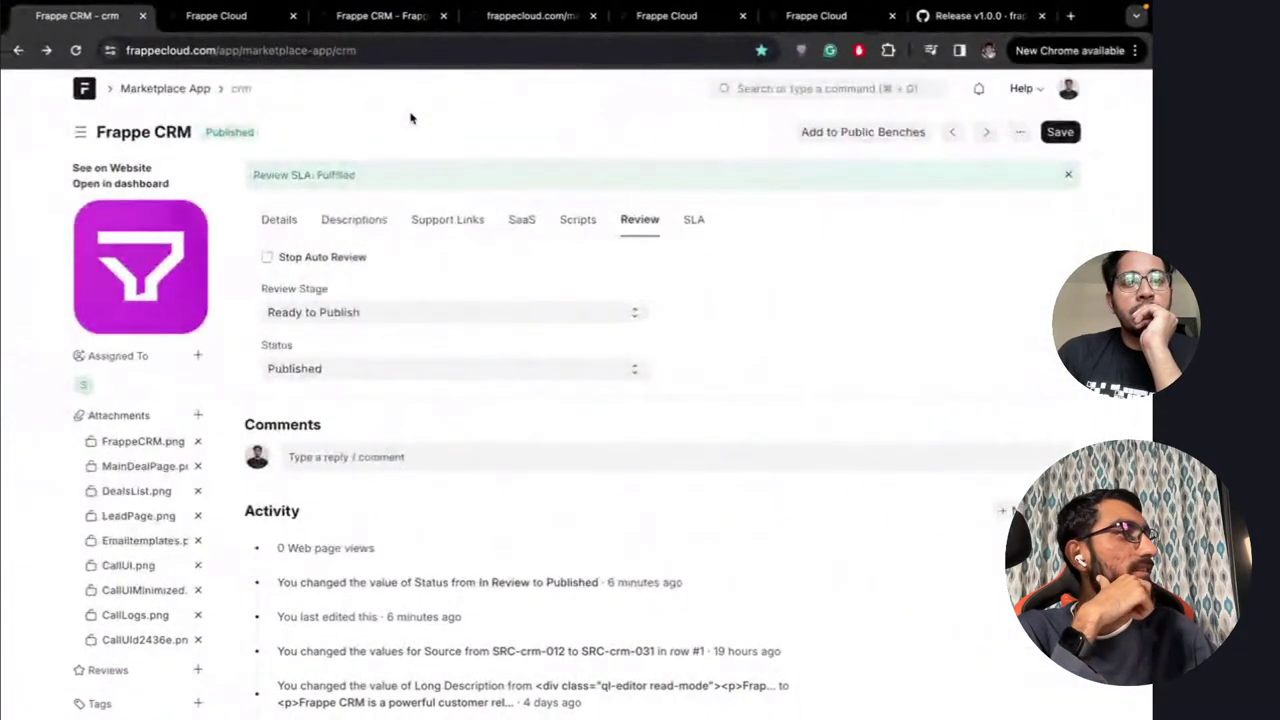
pyautogui.hotkey('ctrl', 'Left')
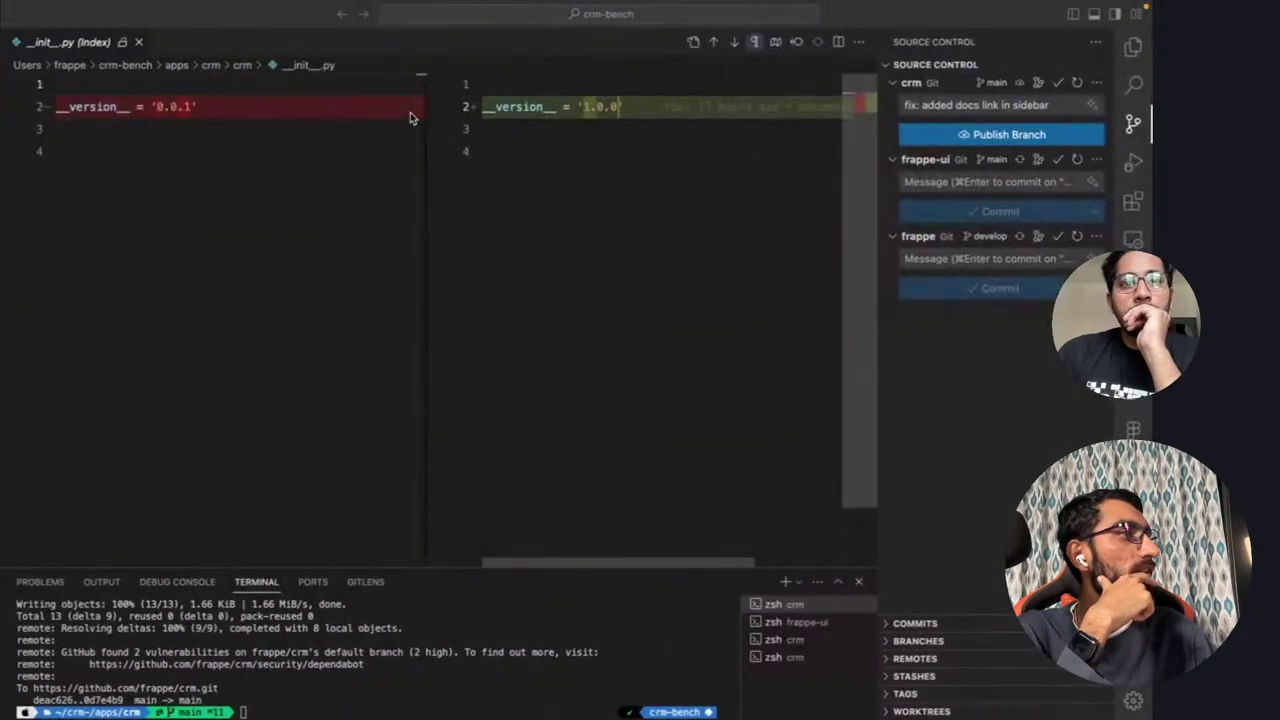
pyautogui.hotkey('ctrl', 'Right')
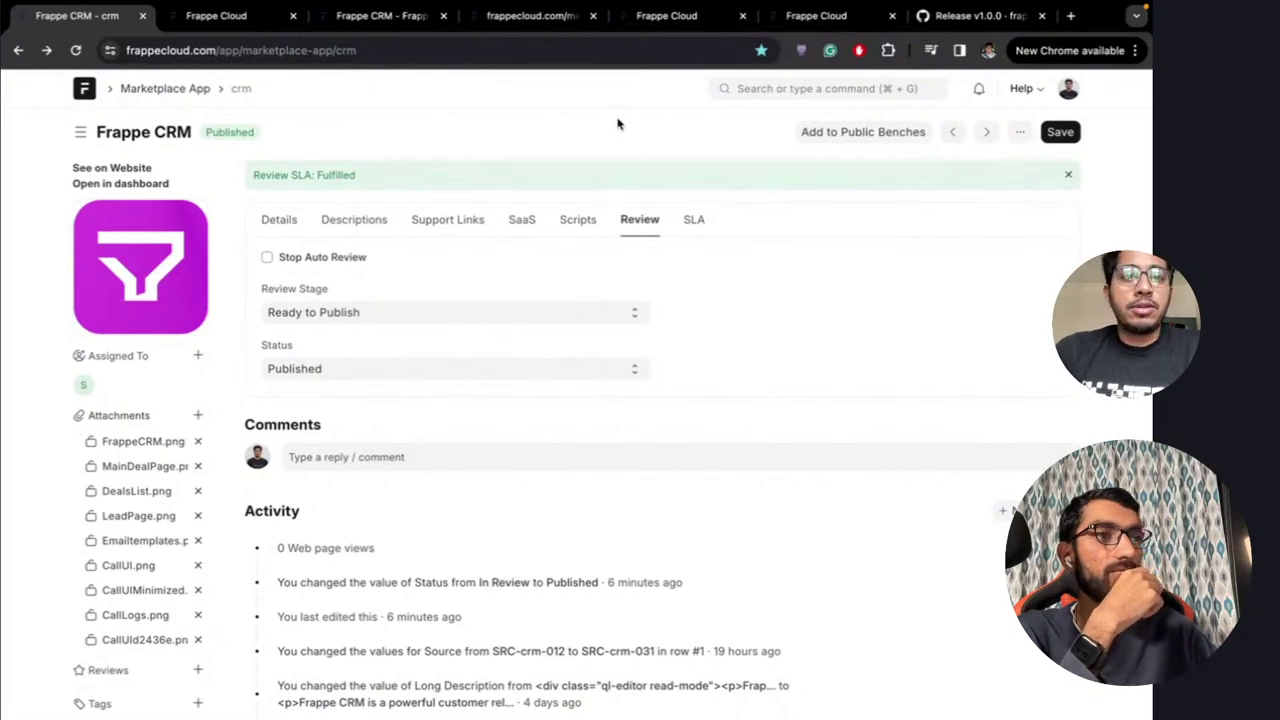
pyautogui.hotkey('ctrl', 'Right')
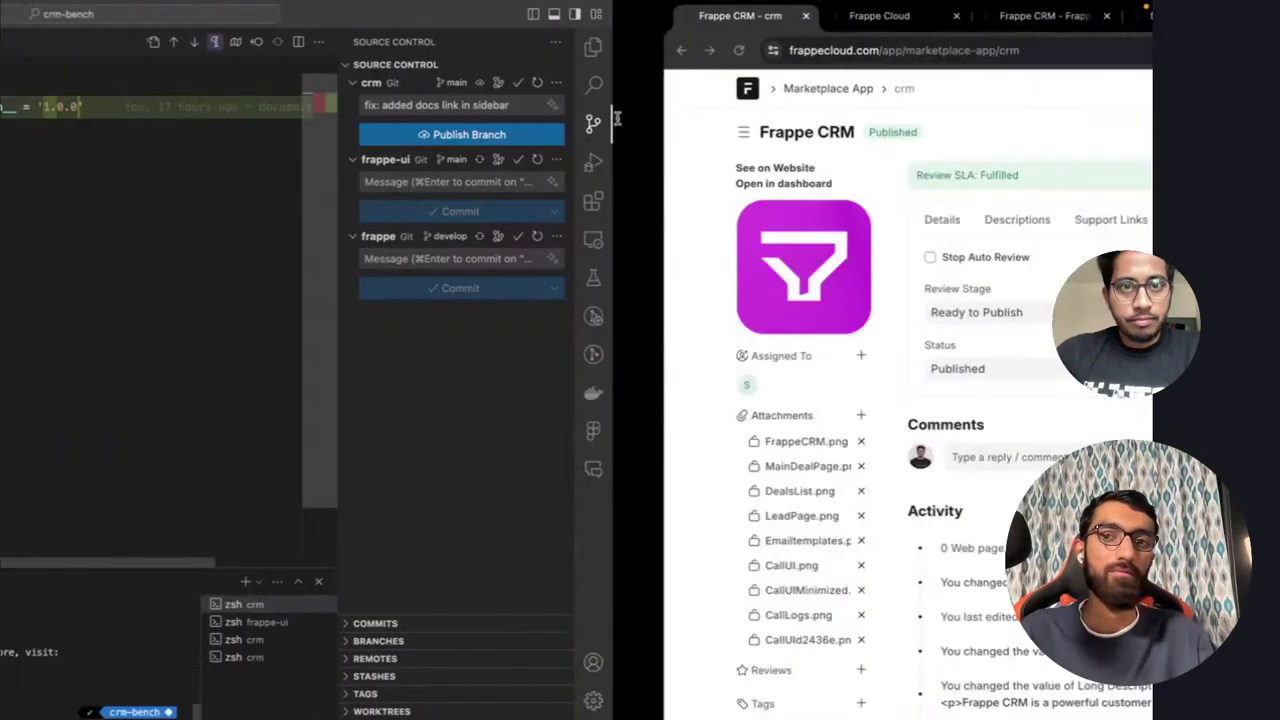
pyautogui.click(238, 18)
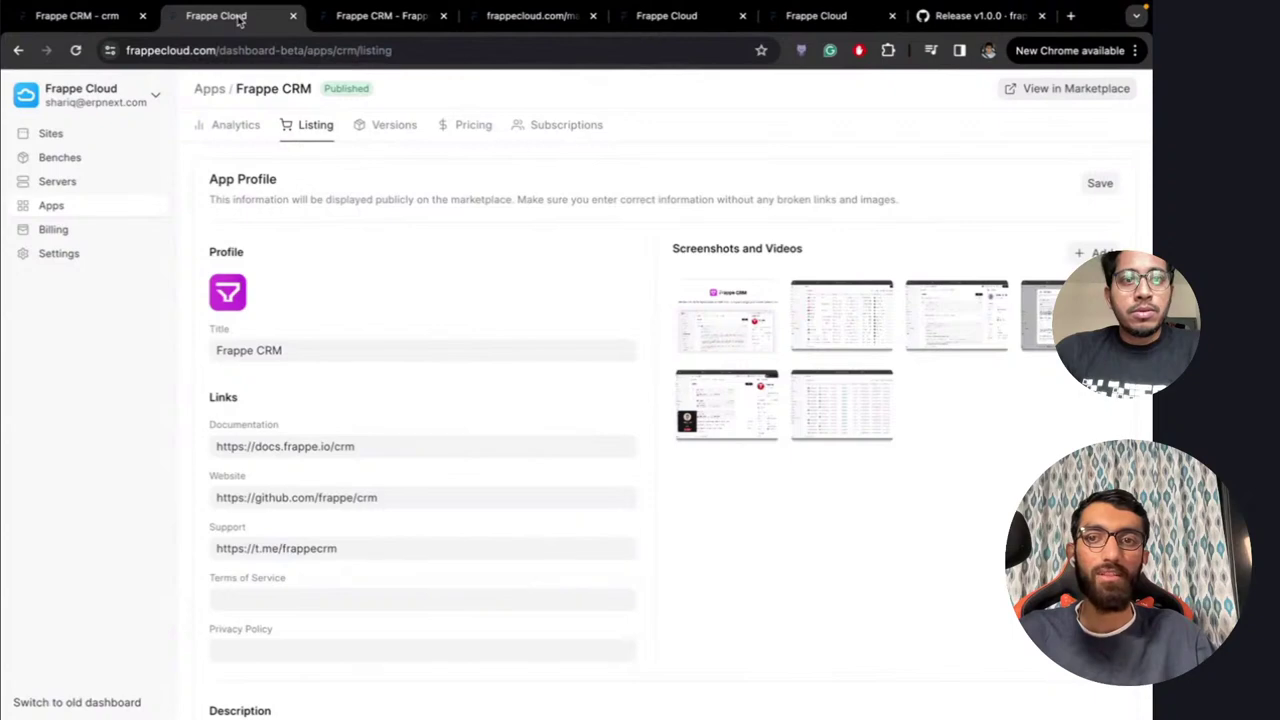
pyautogui.click(393, 17)
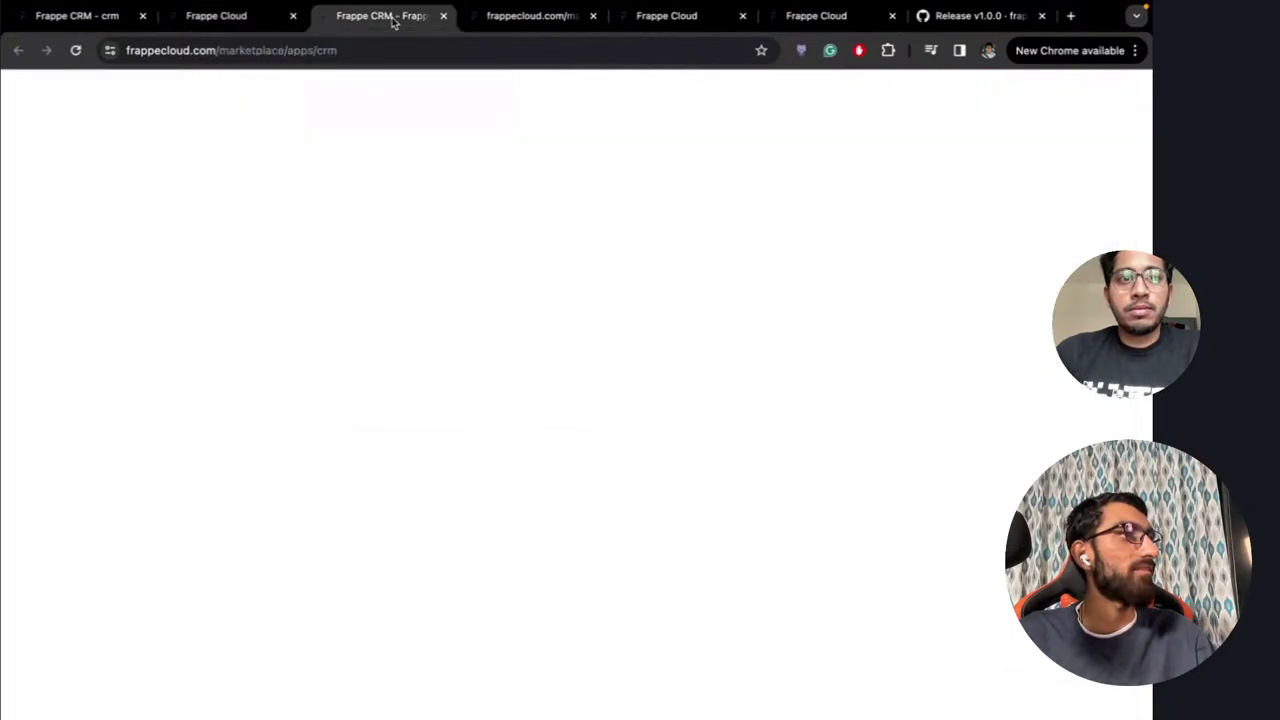
pyautogui.click(512, 17)
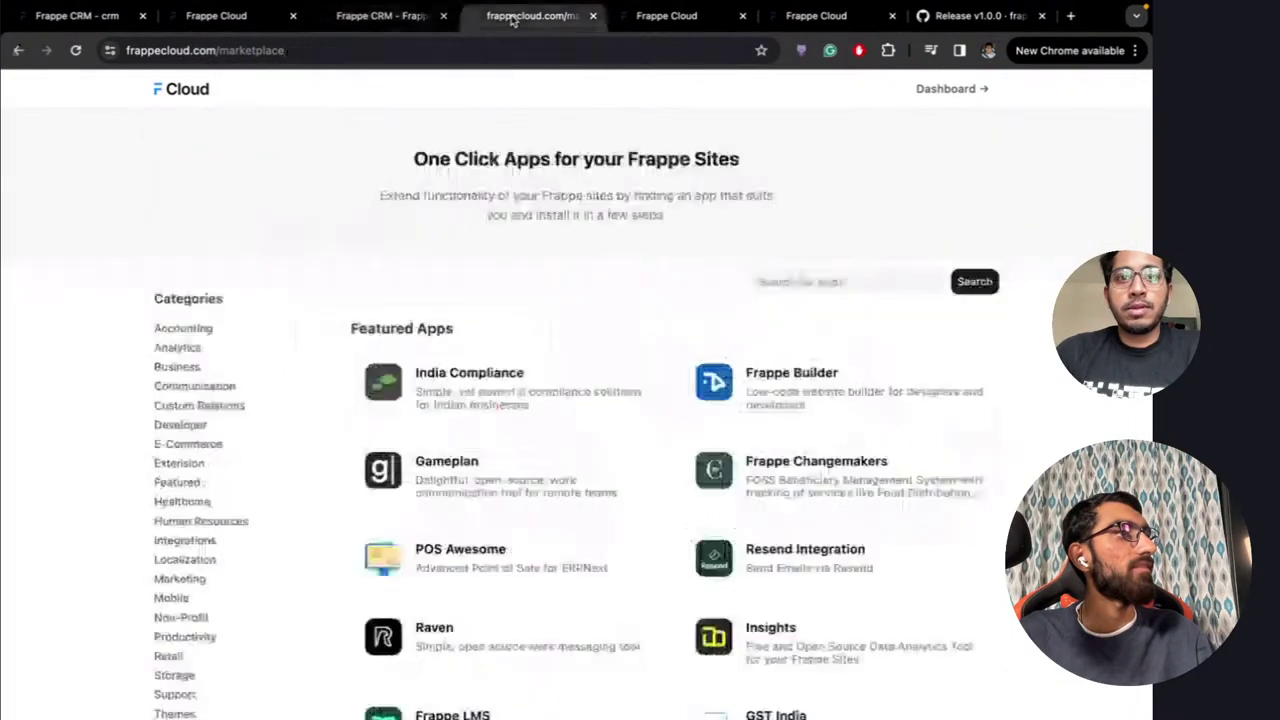
pyautogui.click(680, 20)
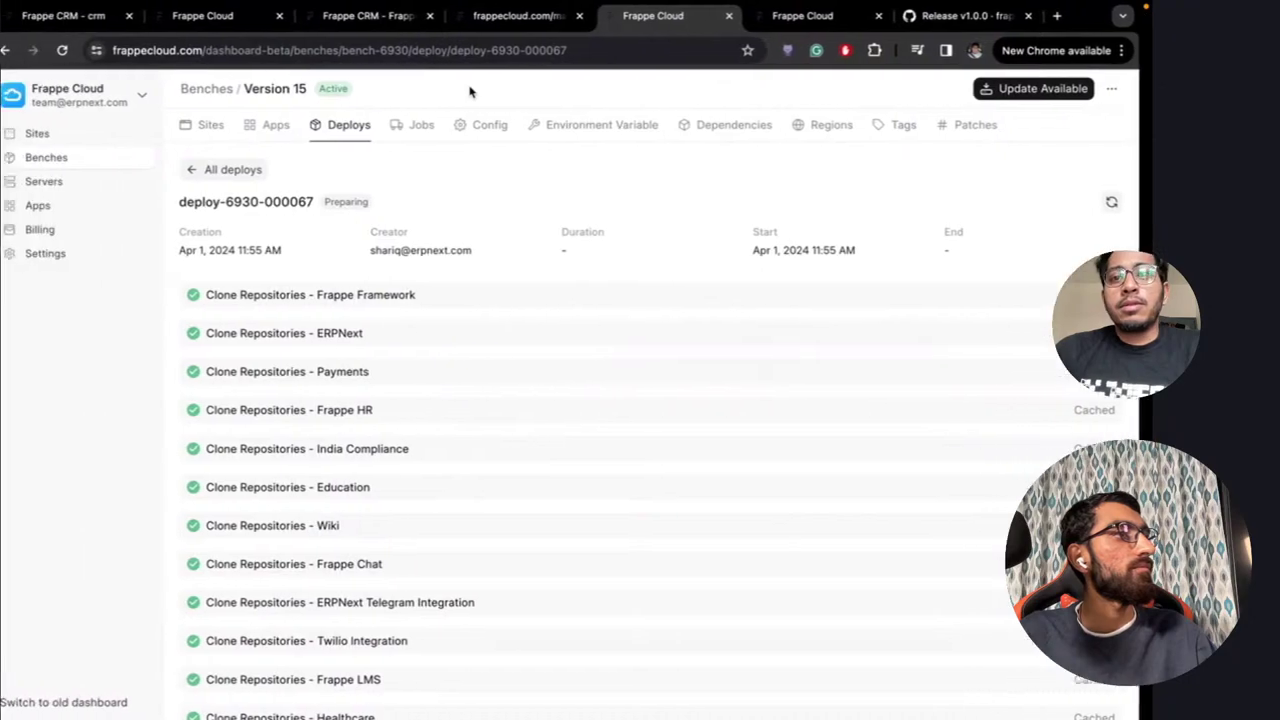
# Compare GitHub's 'Bump Frappe CRM version to 1.0.0' commit with the Frappe CRM Leads window
pyautogui.hotkey('ctrl', 'Right')
pyautogui.hotkey('ctrl', 'Right')
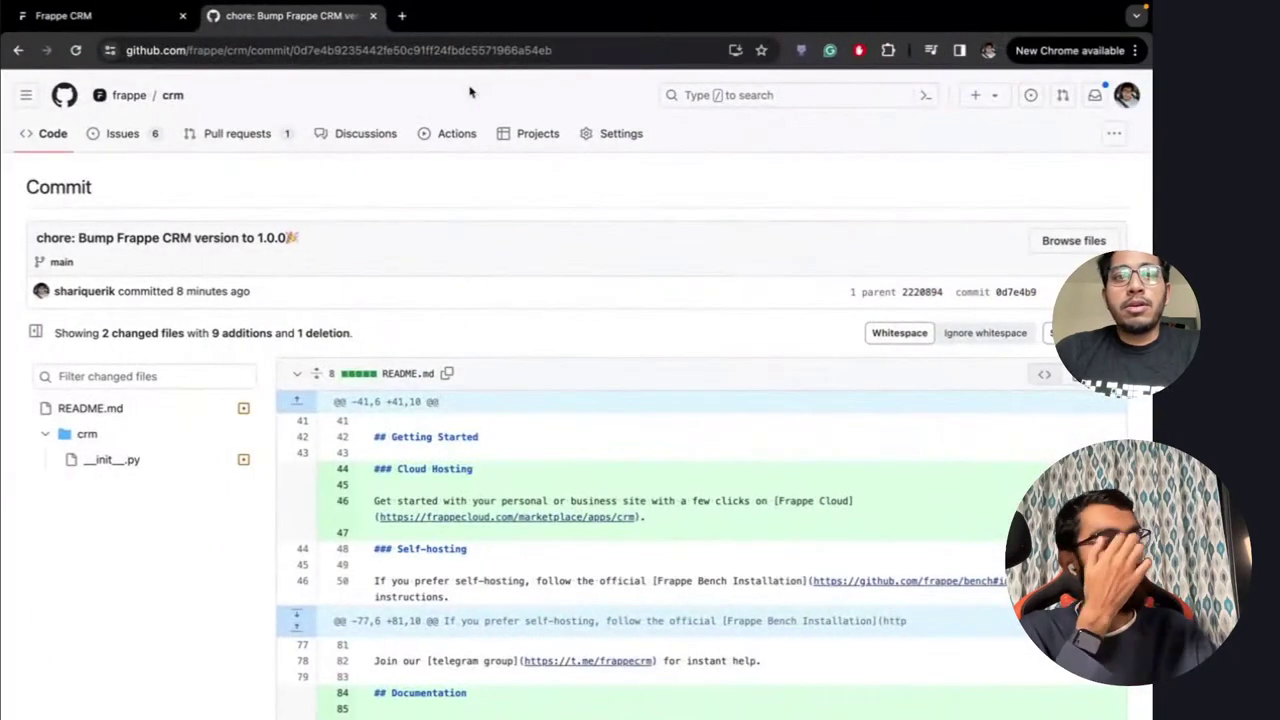
pyautogui.hotkey('ctrl', 'Left')
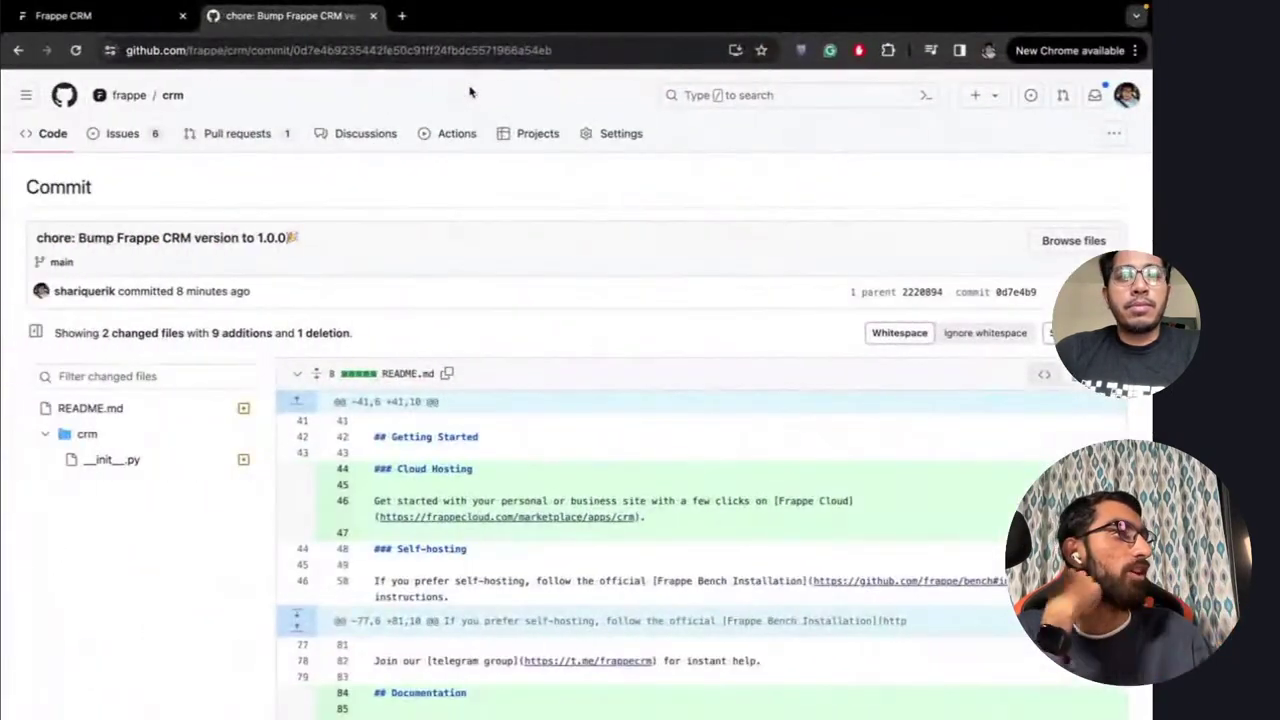
pyautogui.hotkey('ctrl', 'Right')
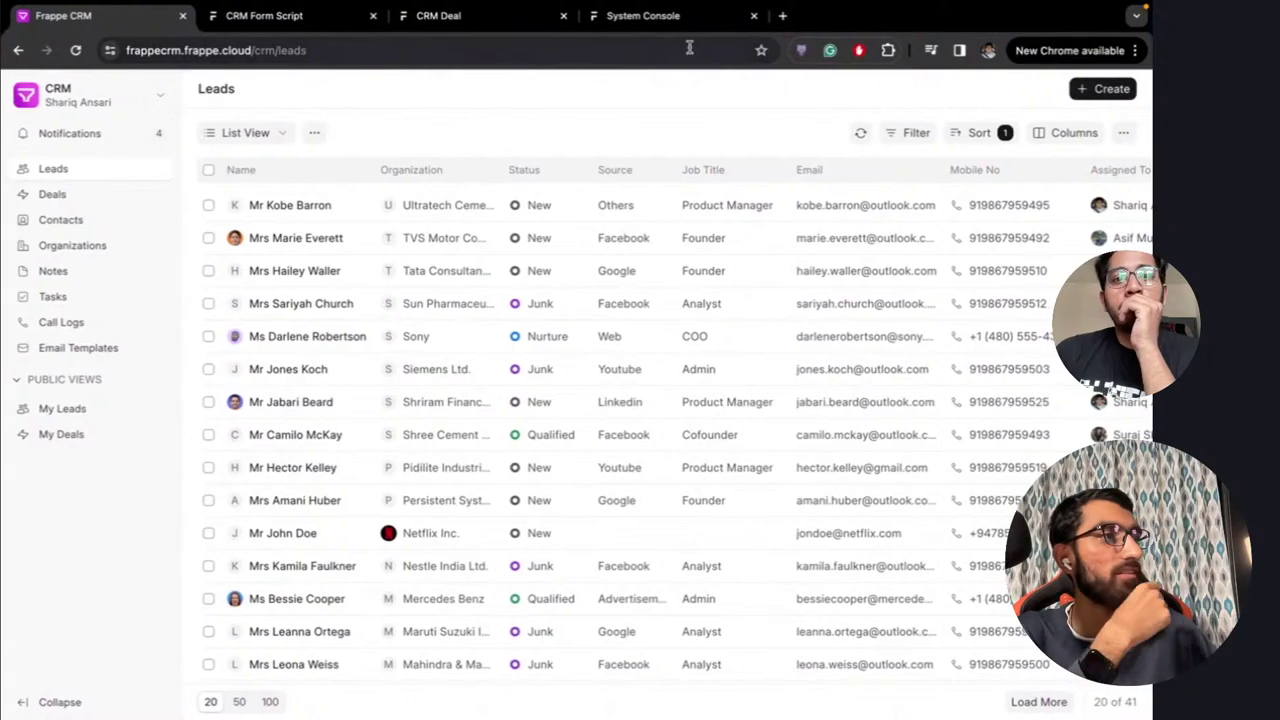
# Load frappecloud.com/signup/crm in a new browser tab
pyautogui.click(783, 15)
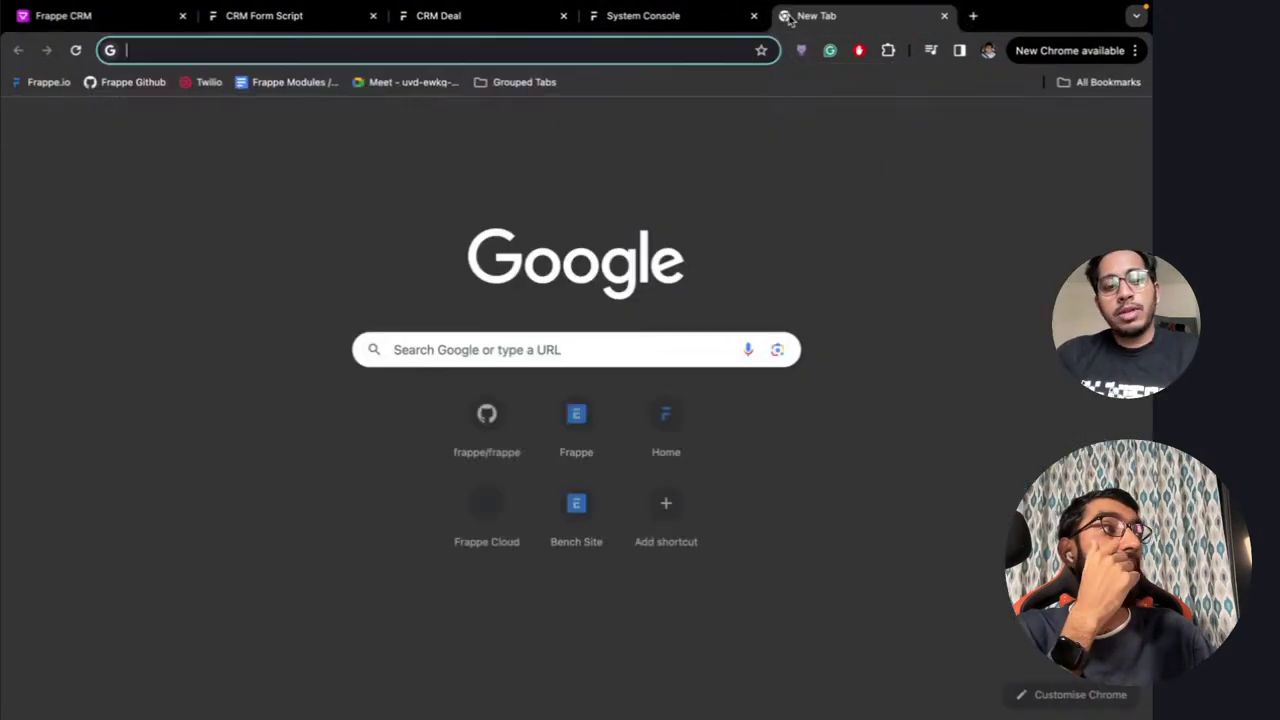
pyautogui.write('frappe')
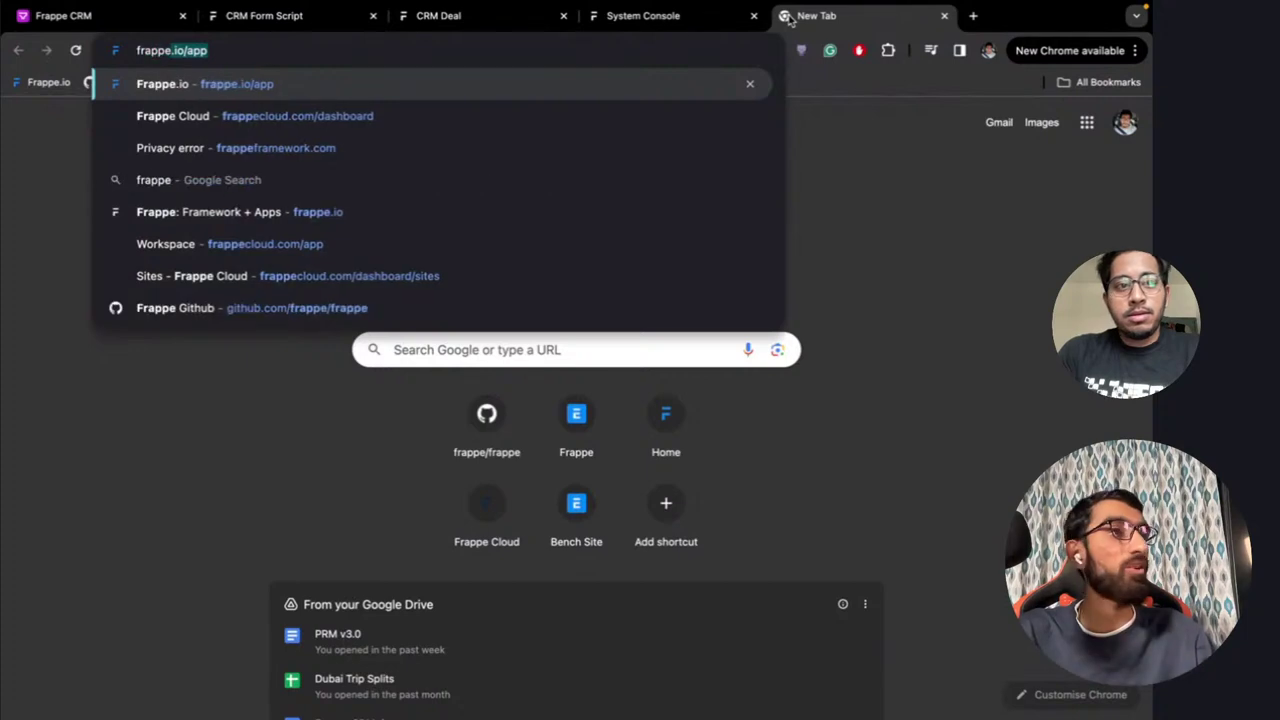
pyautogui.write('cloud.com/d')
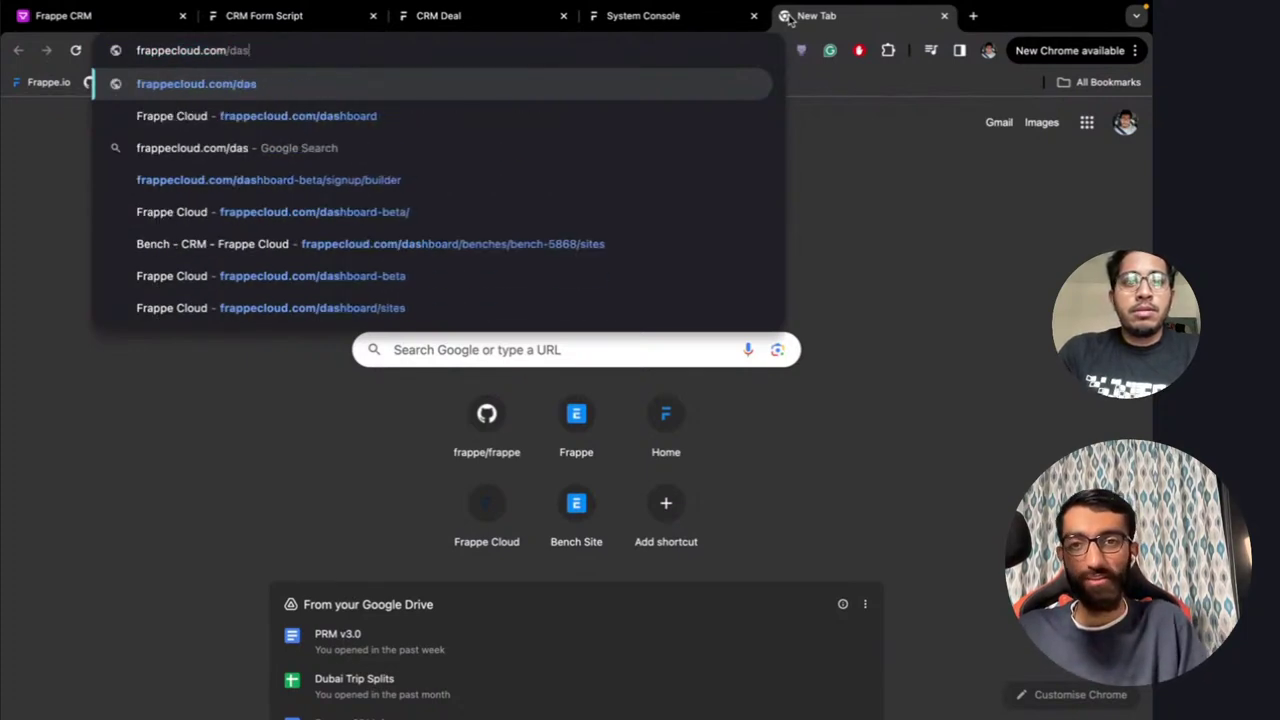
pyautogui.press('BackSpace')
pyautogui.write('si')
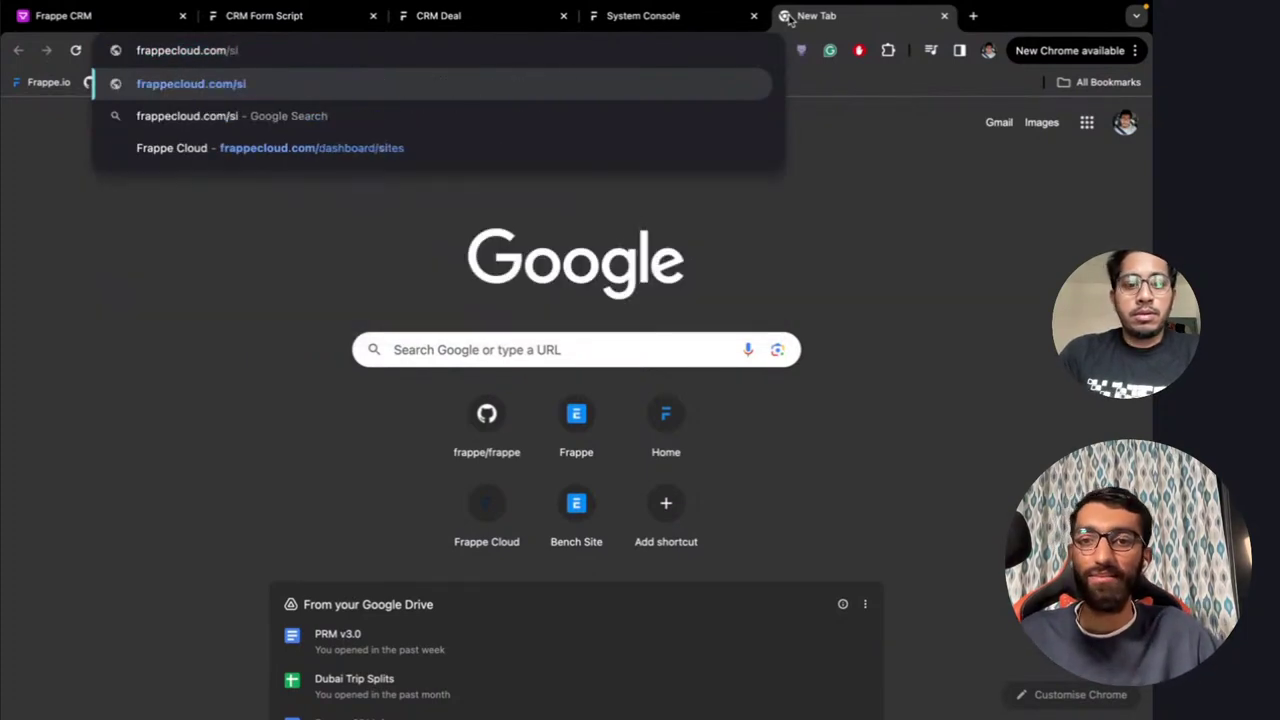
pyautogui.write('gnu')
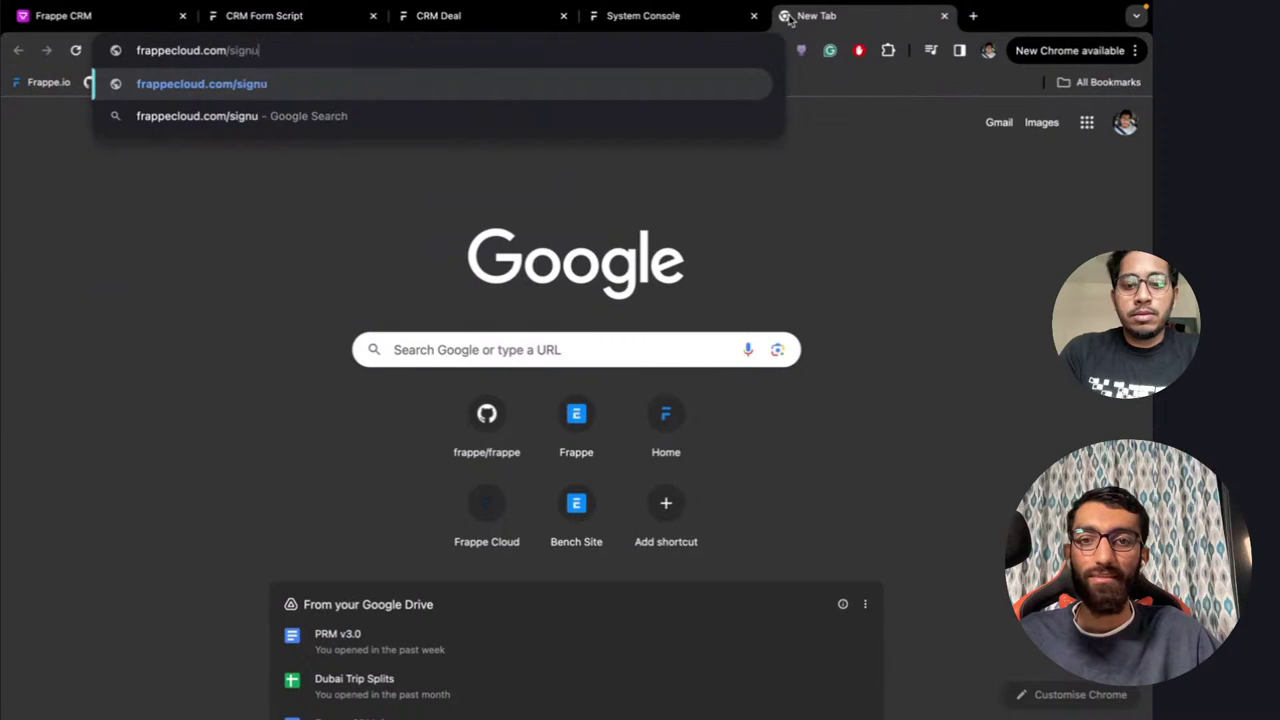
pyautogui.write('p/crm')
pyautogui.press('Return')
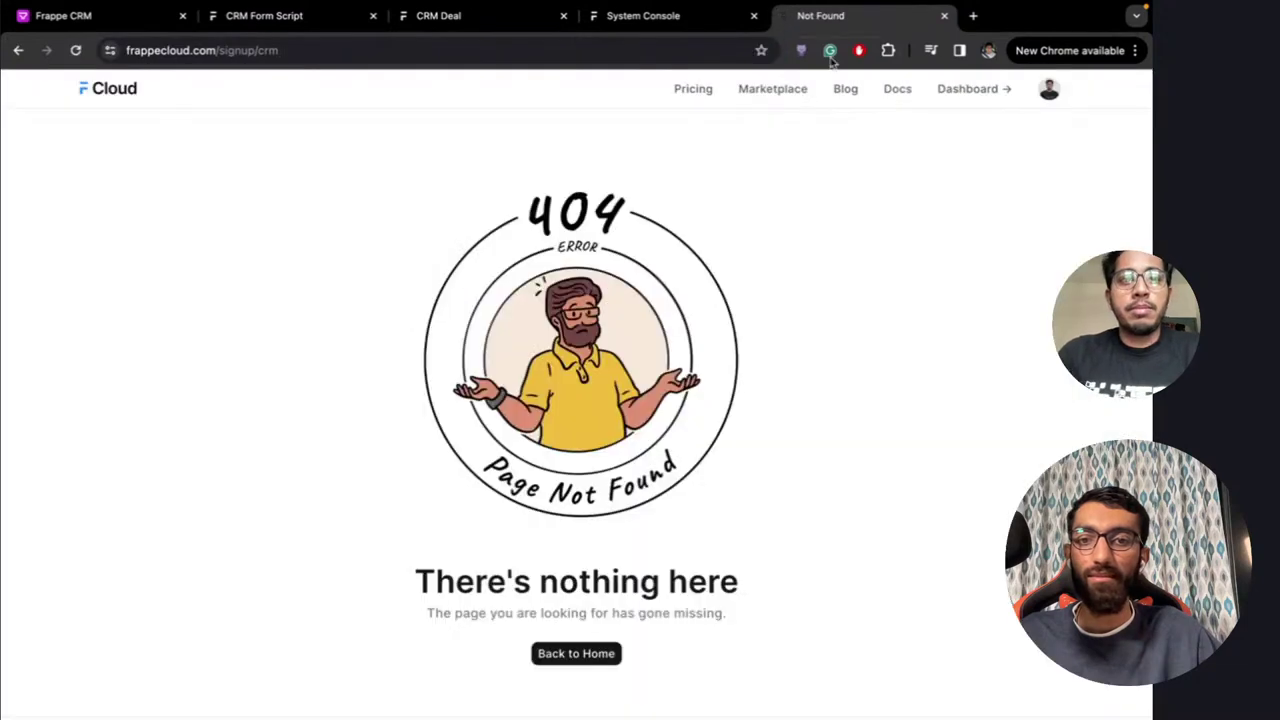
# Change the address to frappecloud.com/signups/crm and load it
pyautogui.click(310, 50)
pyautogui.click(312, 50)
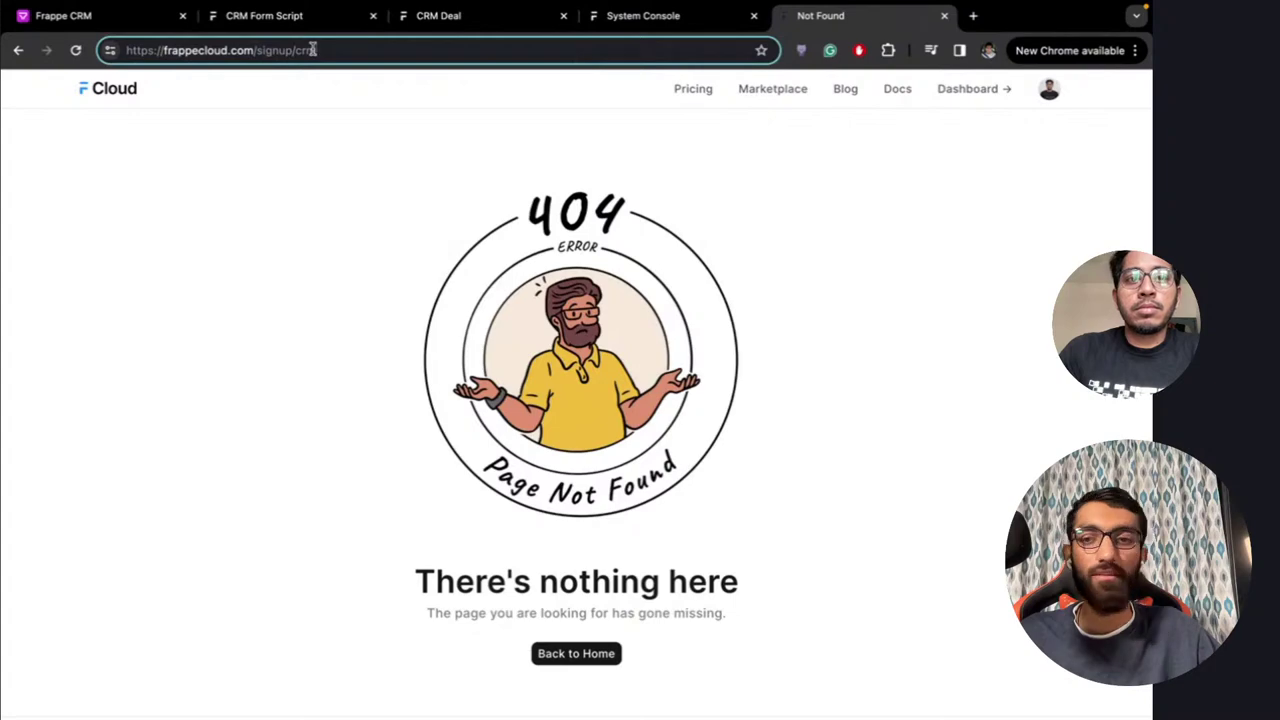
pyautogui.write('s')
pyautogui.press('Return')
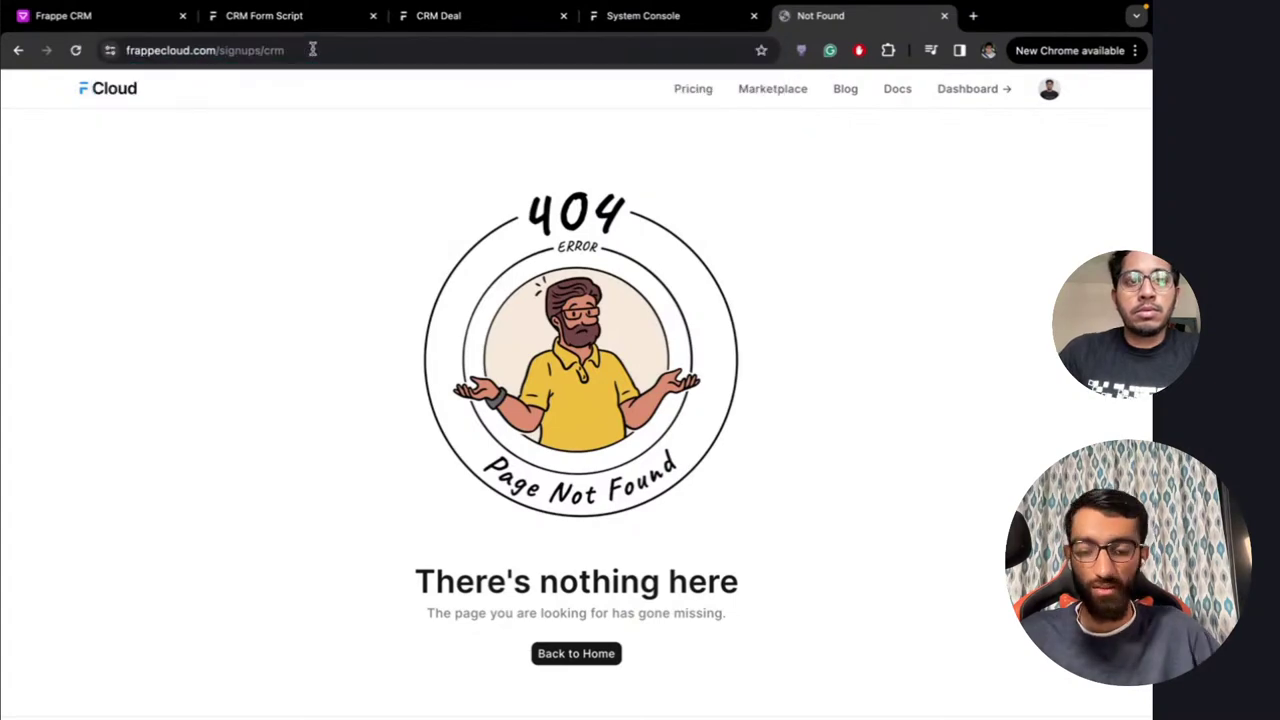
pyautogui.click(944, 16)
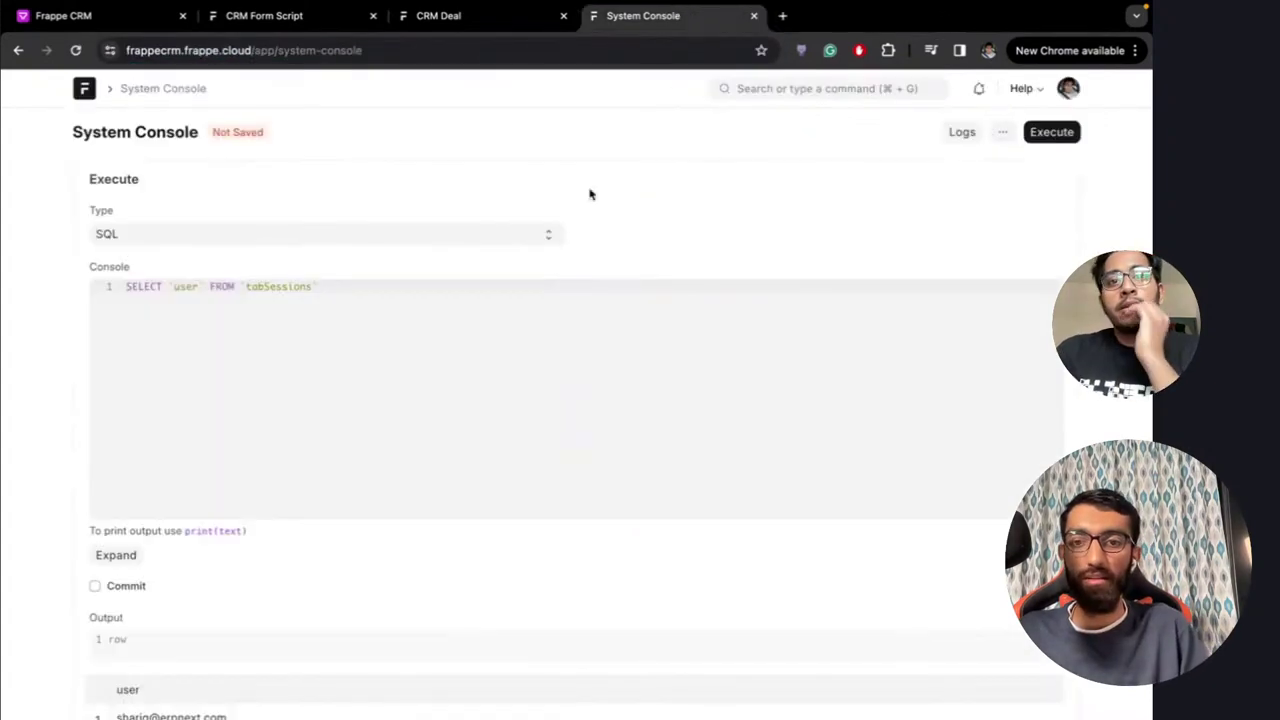
pyautogui.hotkey('ctrl', 'Left')
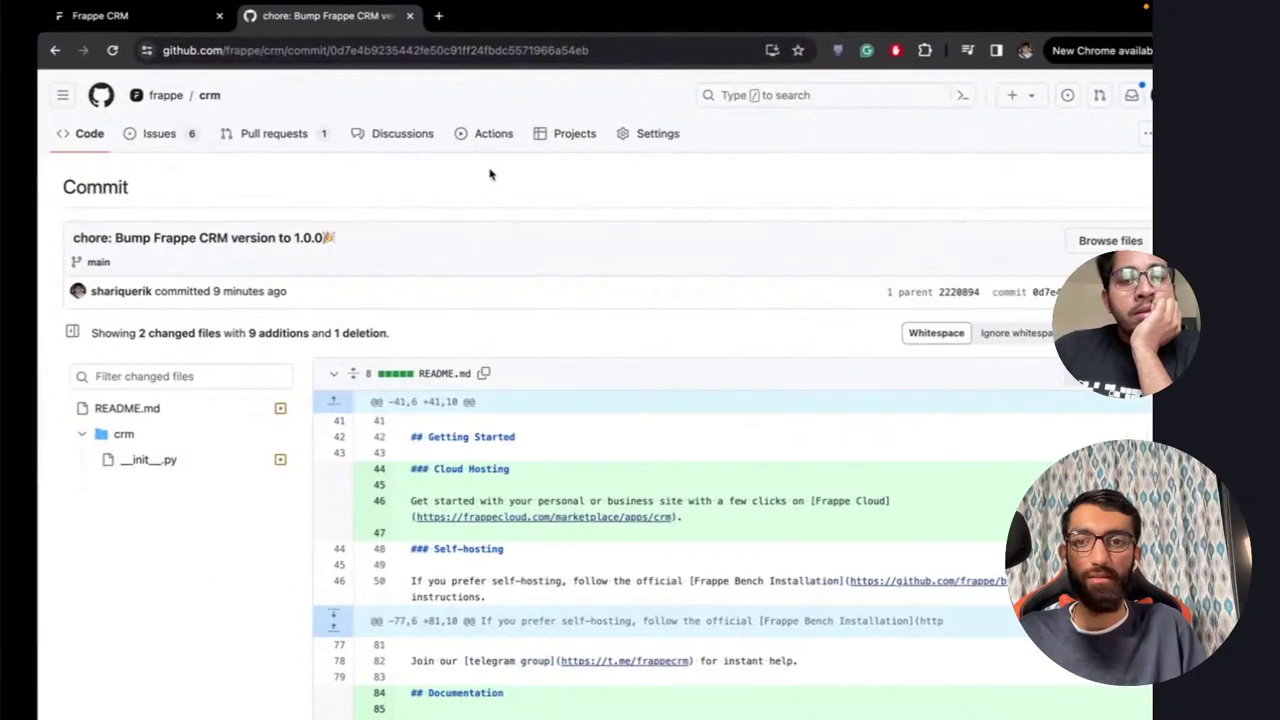
pyautogui.hotkey('ctrl', 'Left')
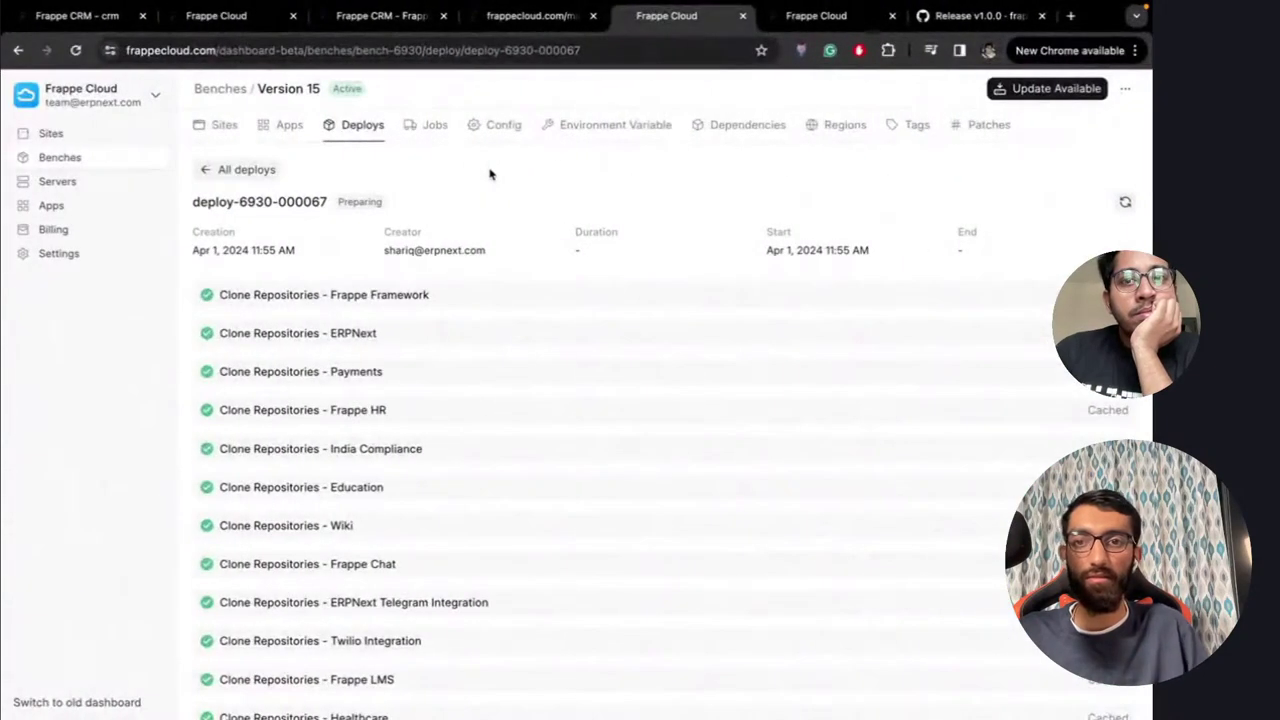
pyautogui.hotkey('ctrl', 'Left')
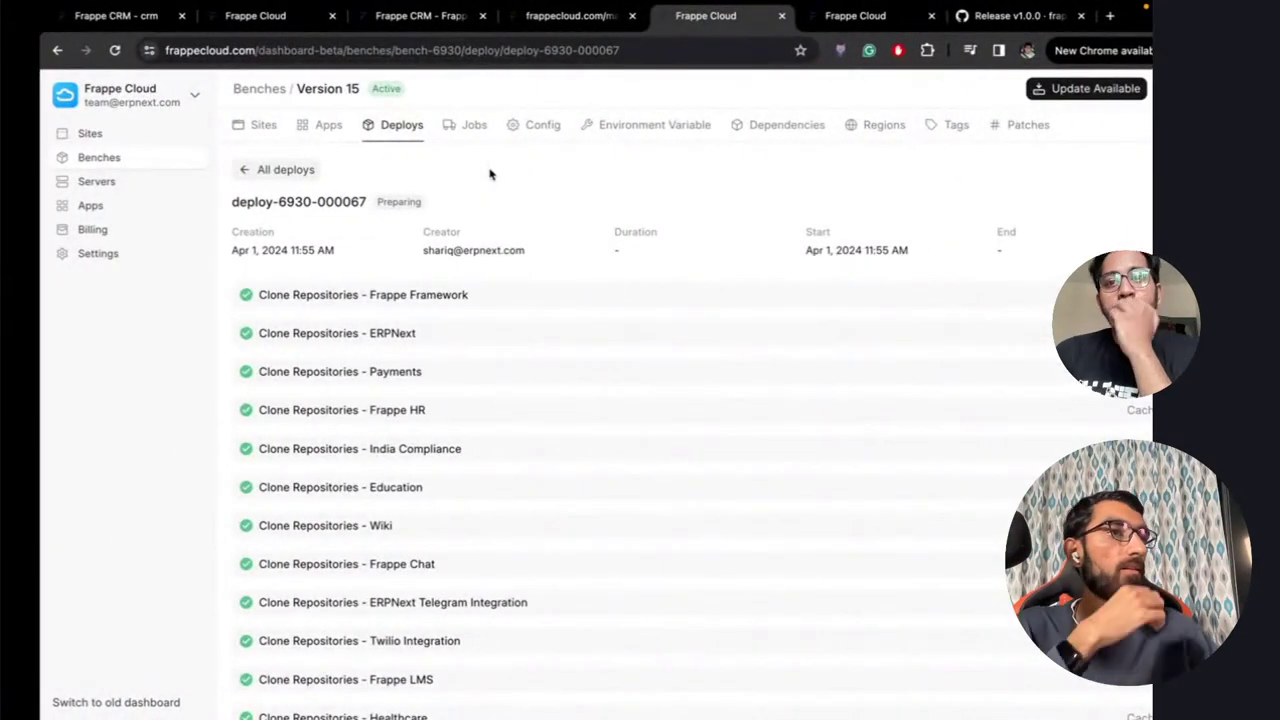
pyautogui.scroll(-15, 469, 406)
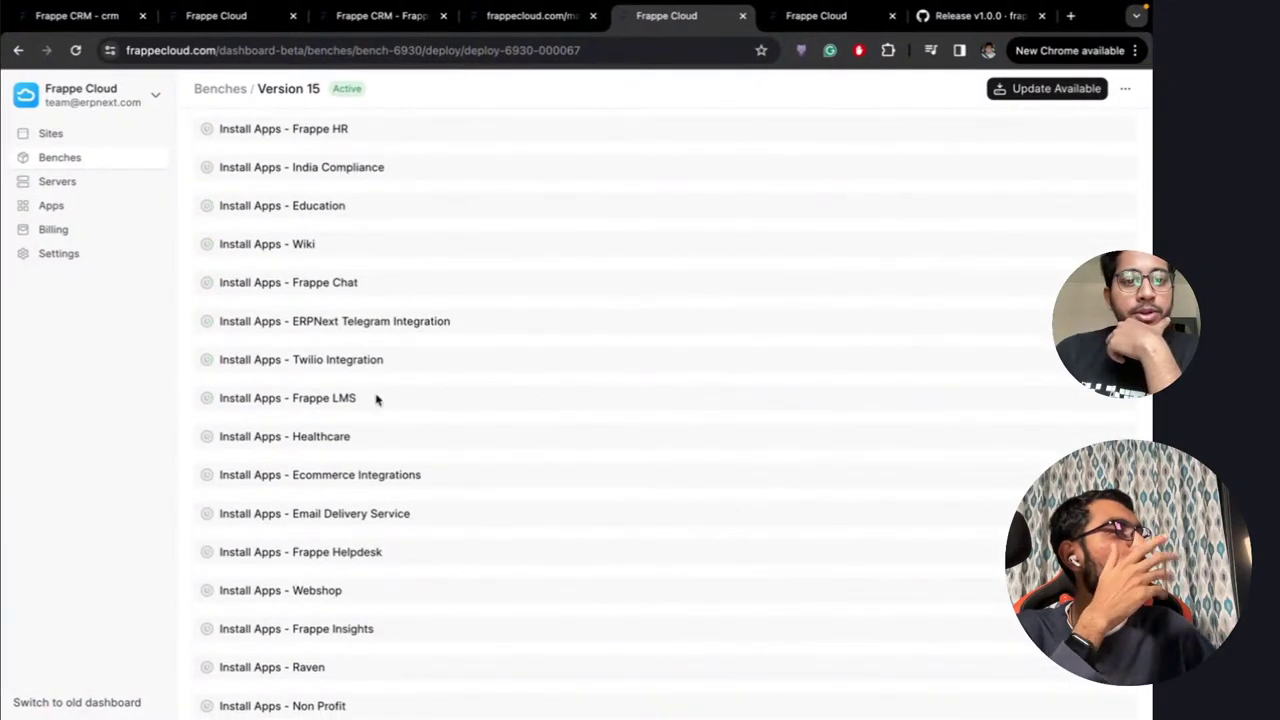
pyautogui.scroll(-3, 407, 343)
pyautogui.scroll(15, 407, 343)
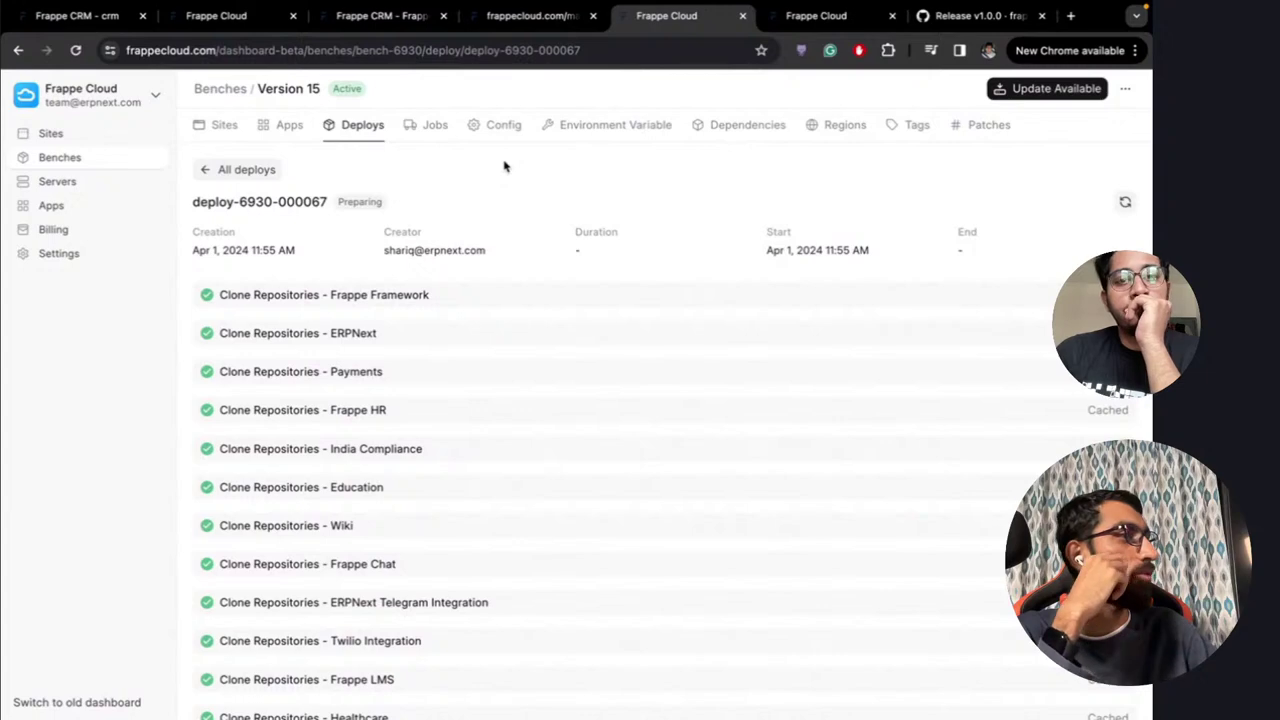
pyautogui.hotkey('ctrl', 'Right')
pyautogui.hotkey('ctrl', 'Right')
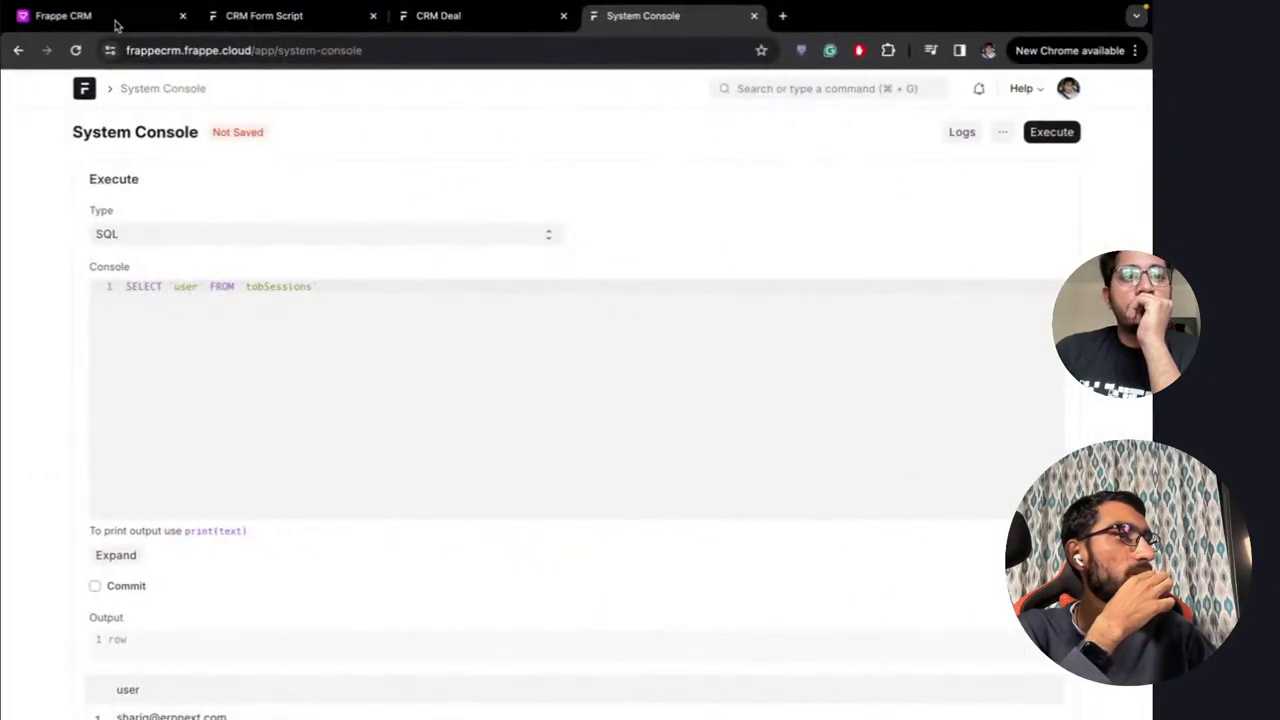
# Switch to the Frappe CRM tab showing the Leads list with 20 of 41 leads
pyautogui.click(78, 15)
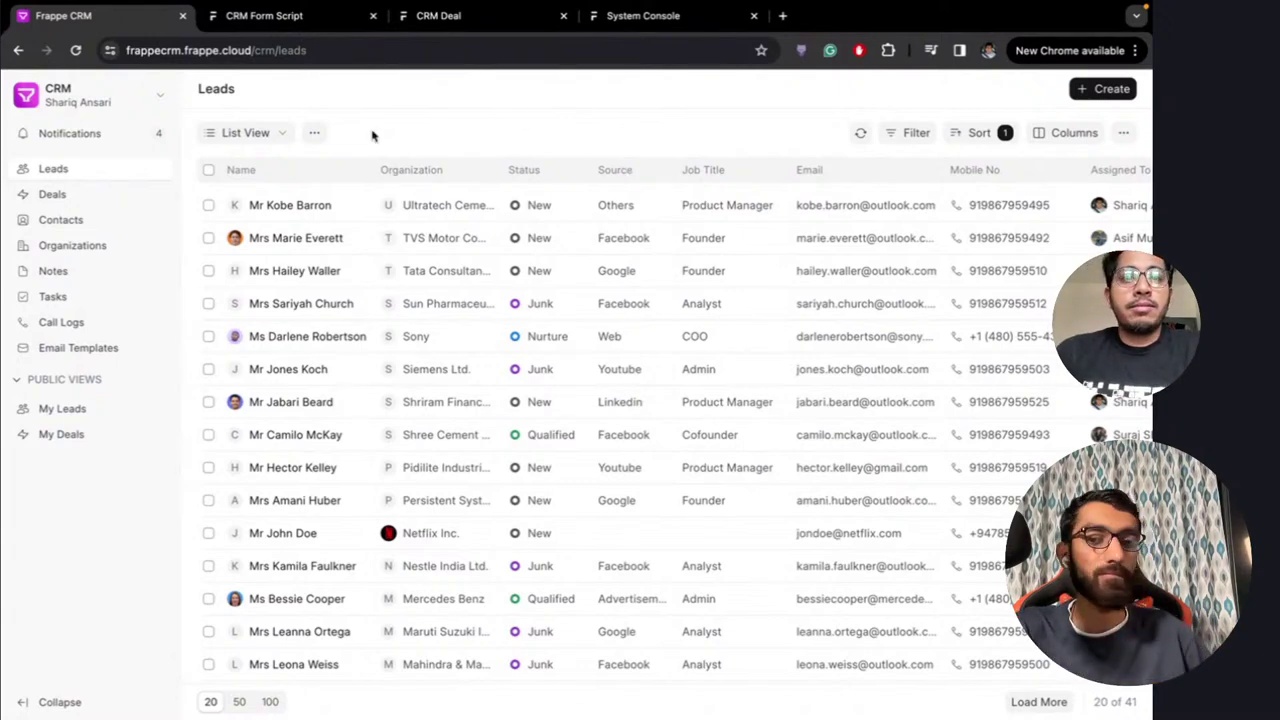
# Open Deals and remove the Won status filter and the Lead Name sort
pyautogui.click(92, 202)
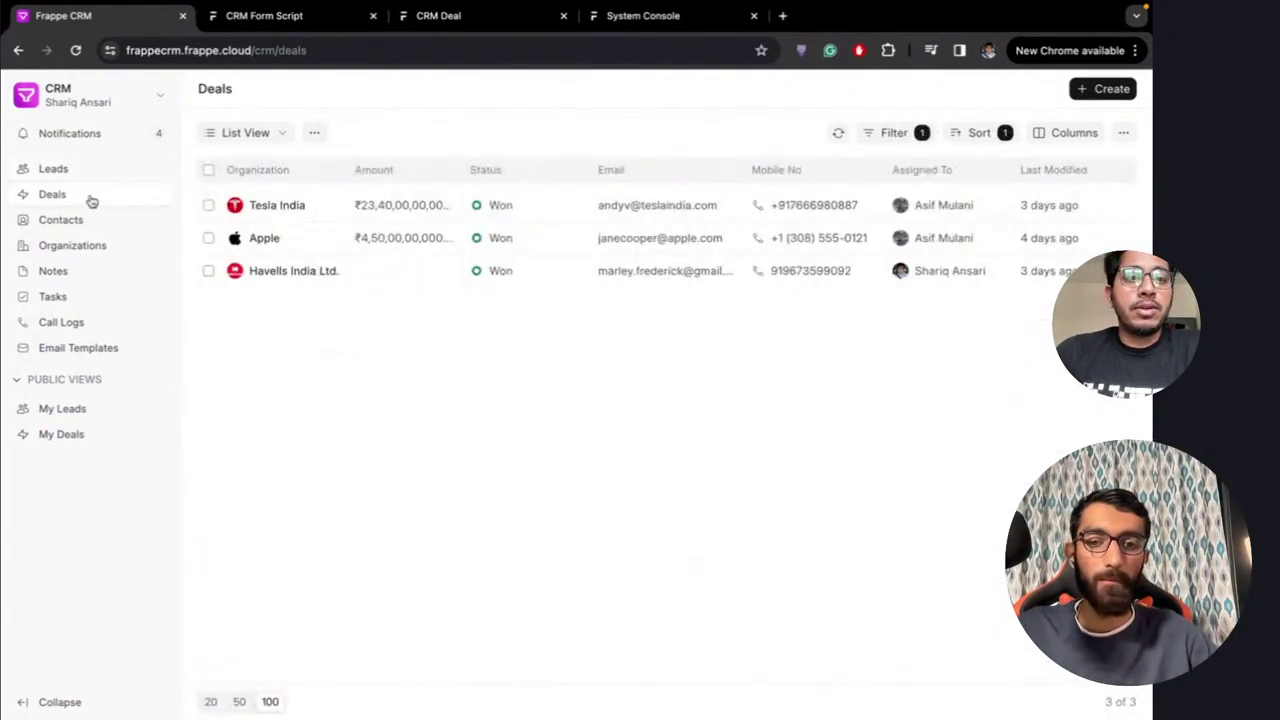
pyautogui.click(895, 138)
pyautogui.click(868, 206)
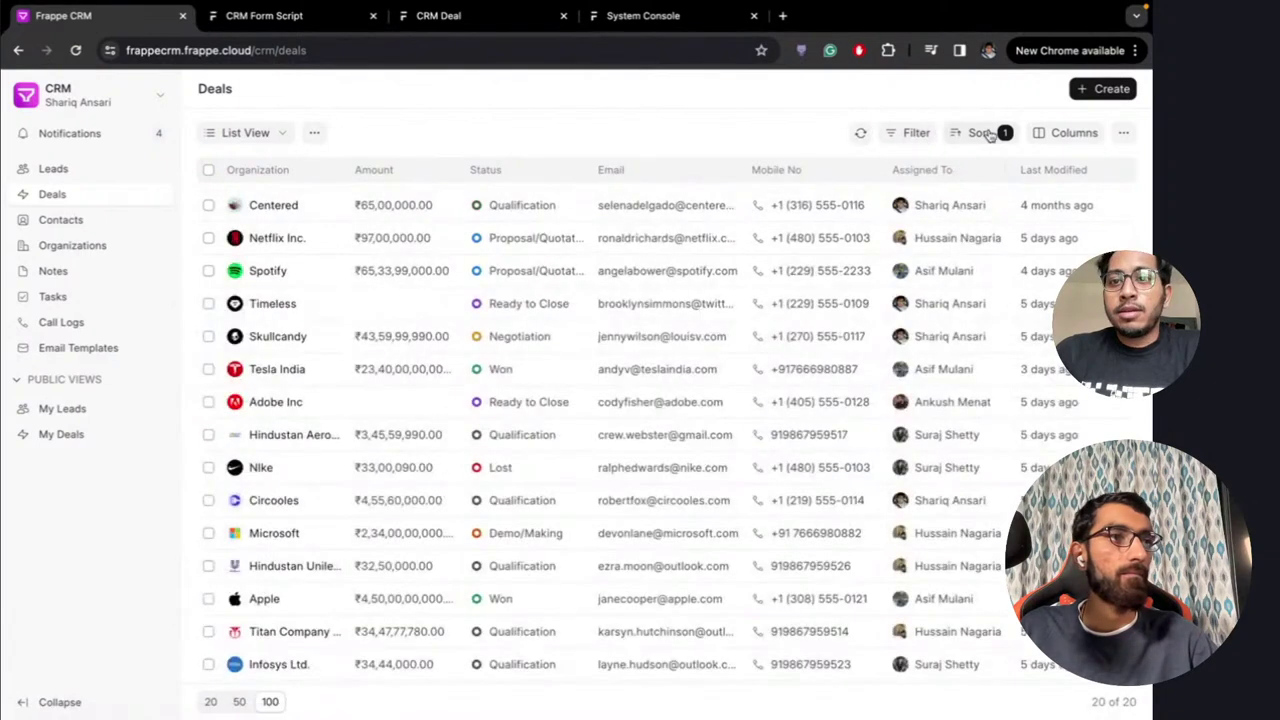
pyautogui.click(980, 134)
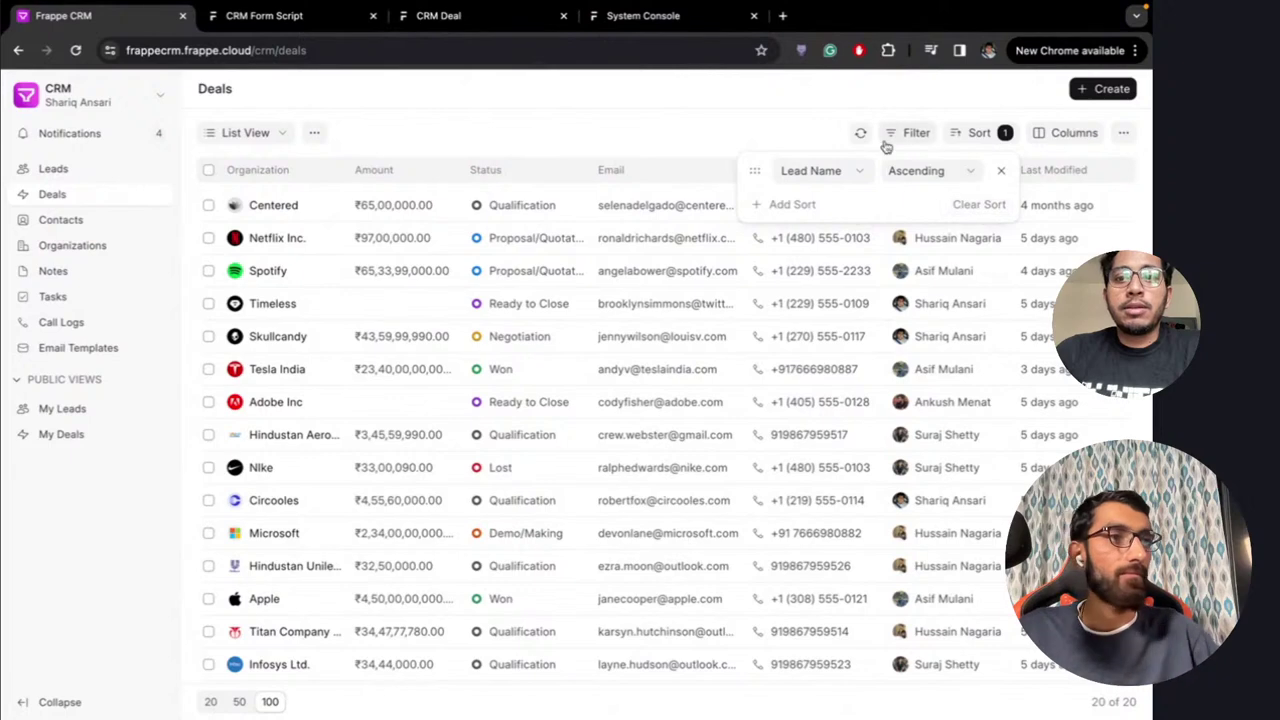
pyautogui.click(973, 205)
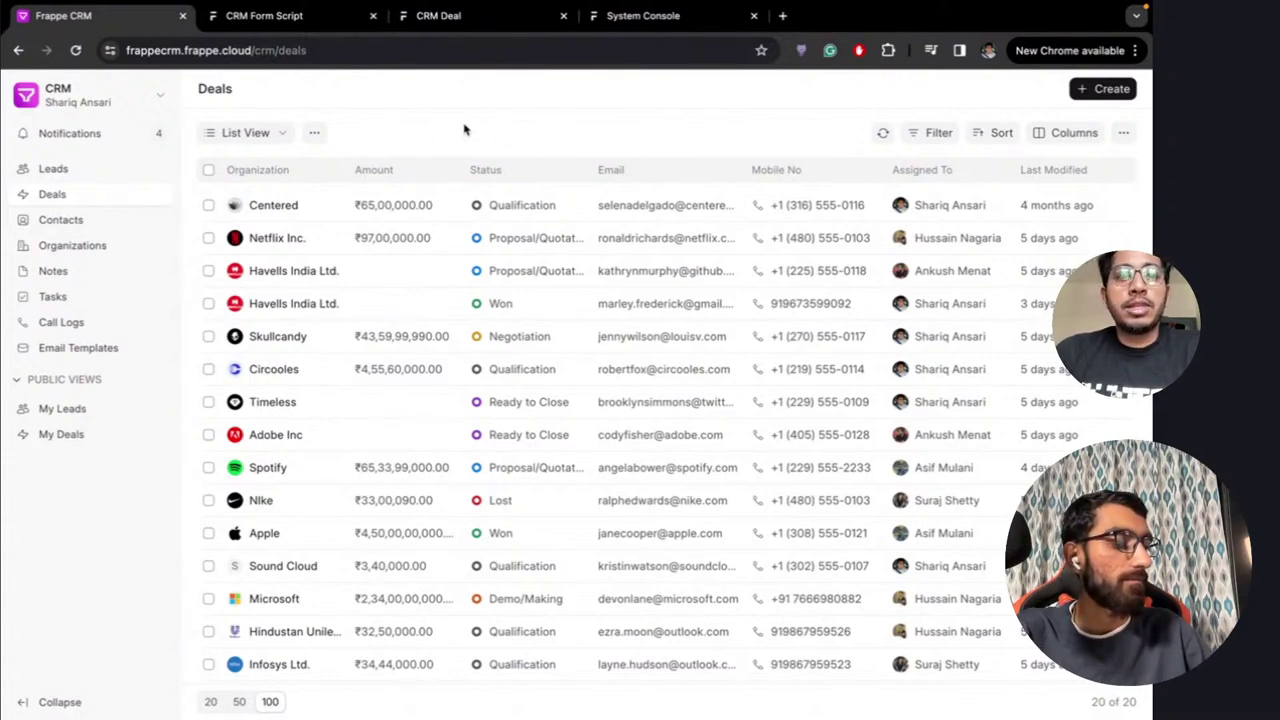
# Open the first contact's record and edit form, closing it without saving
pyautogui.click(118, 169)
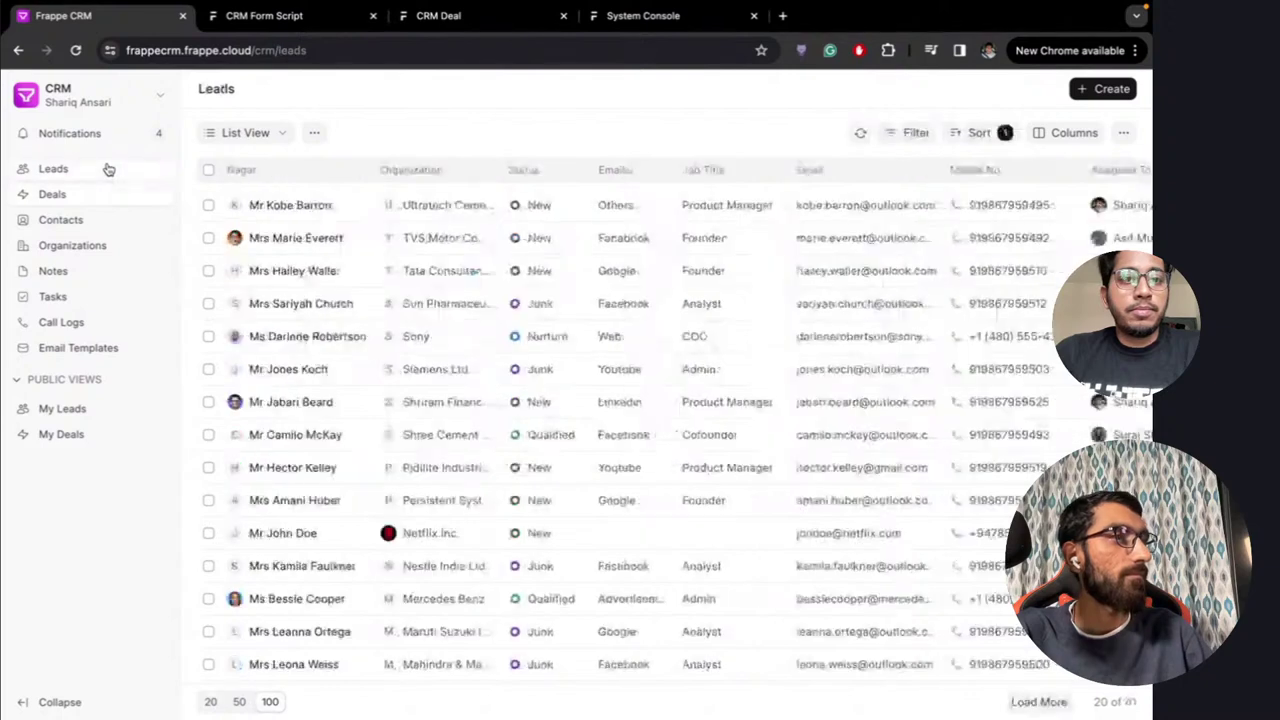
pyautogui.click(87, 224)
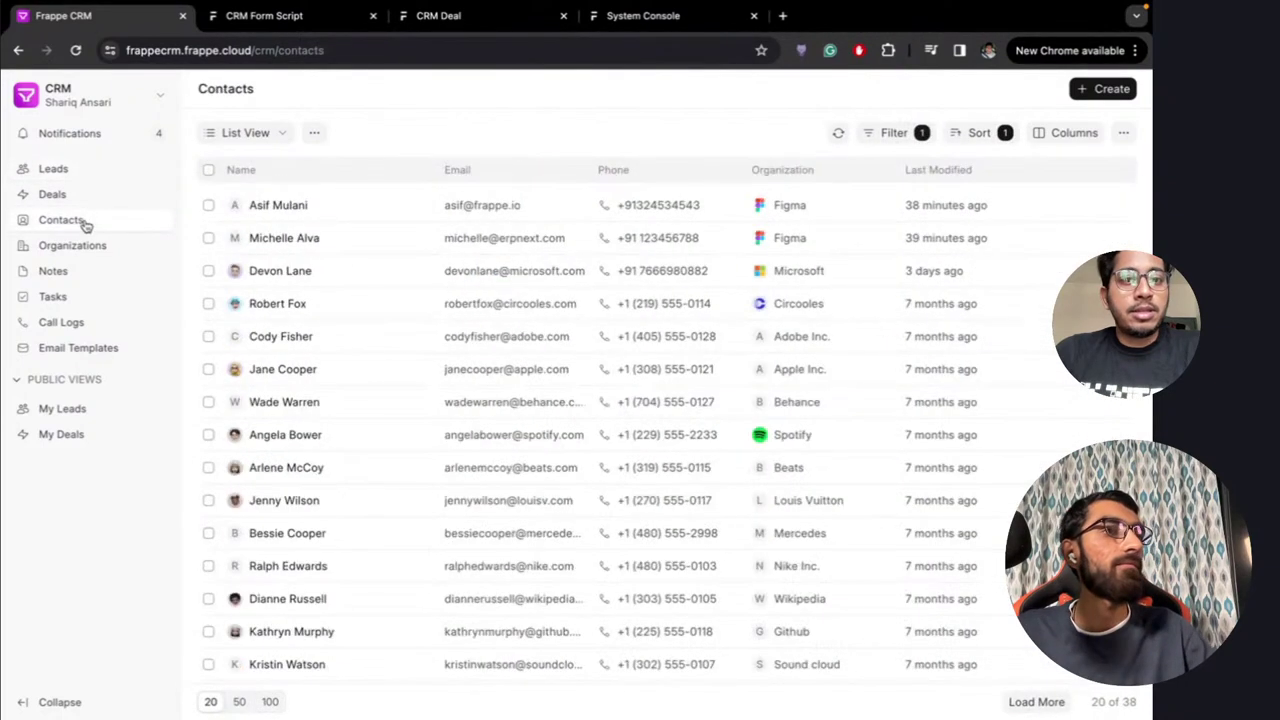
pyautogui.scroll(-3, 400, 380)
pyautogui.scroll(3, 372, 400)
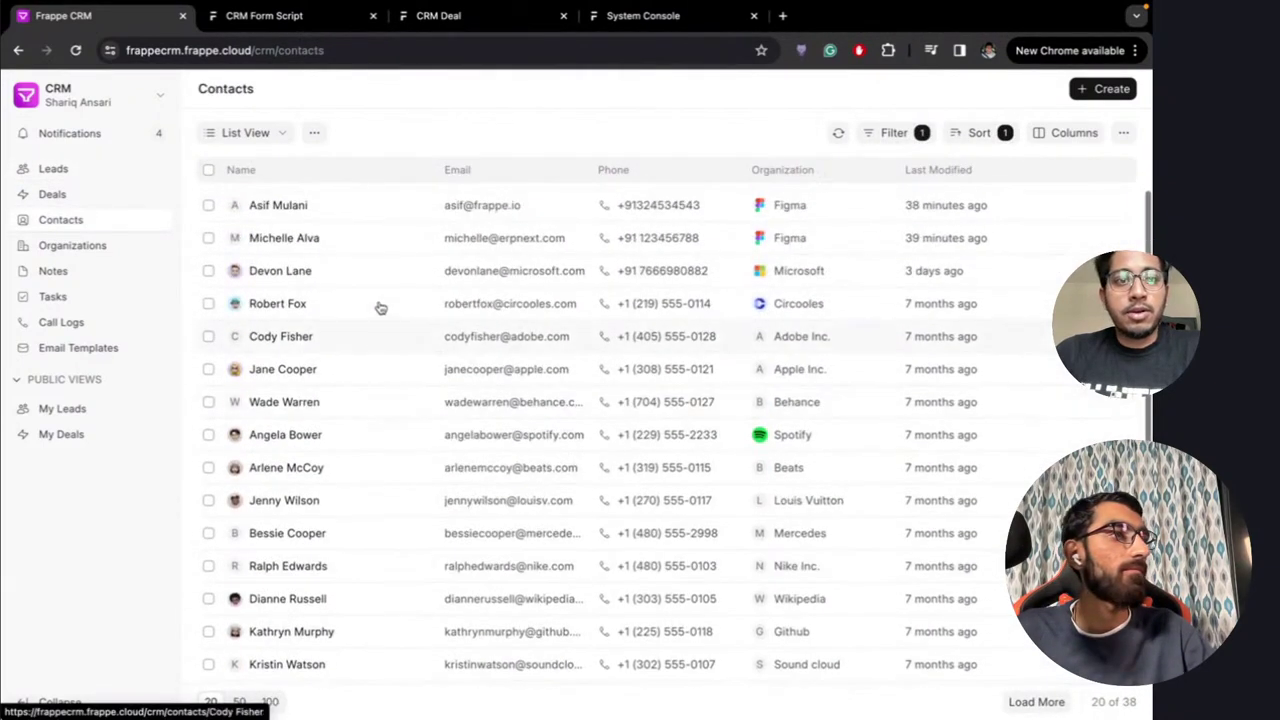
pyautogui.click(329, 206)
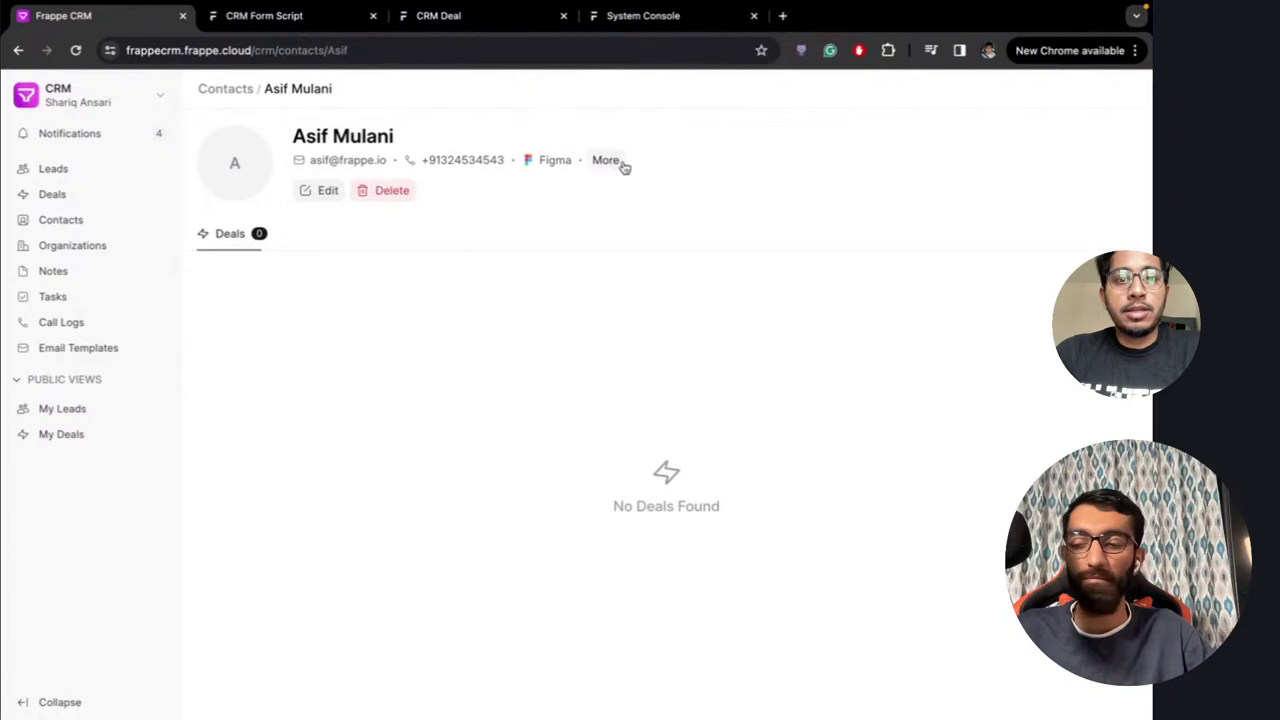
pyautogui.click(318, 191)
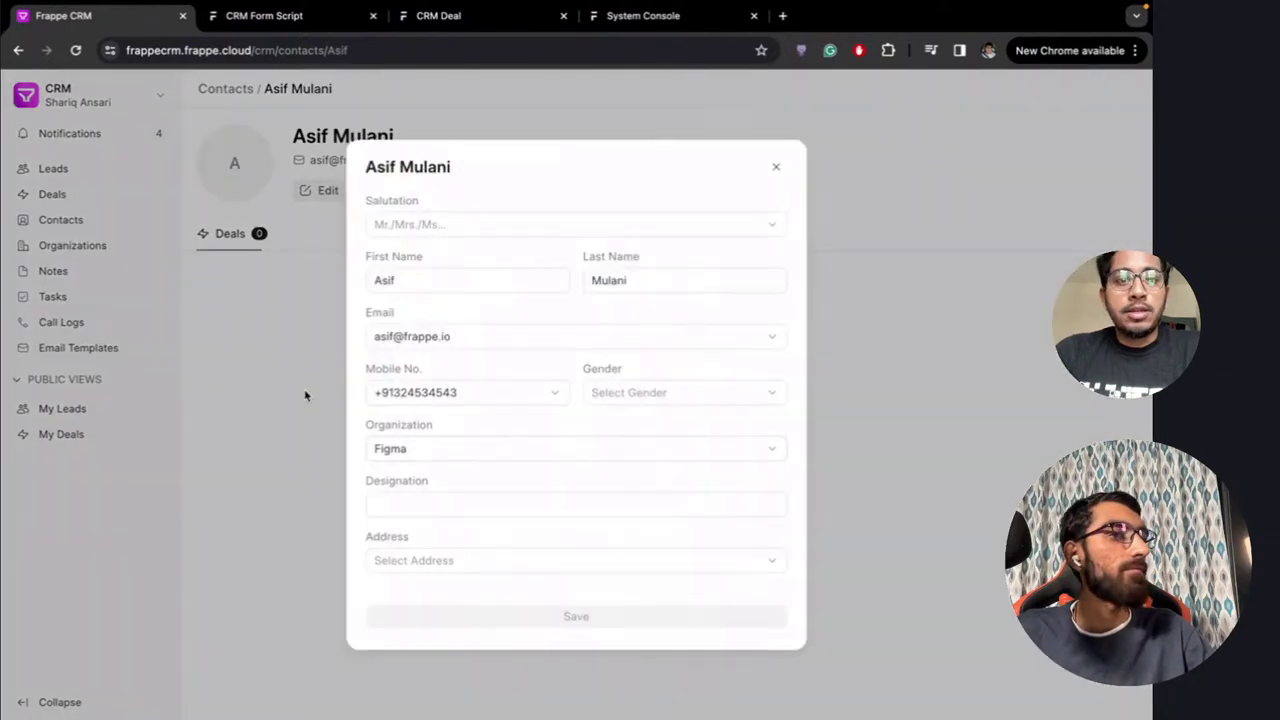
pyautogui.click(306, 394)
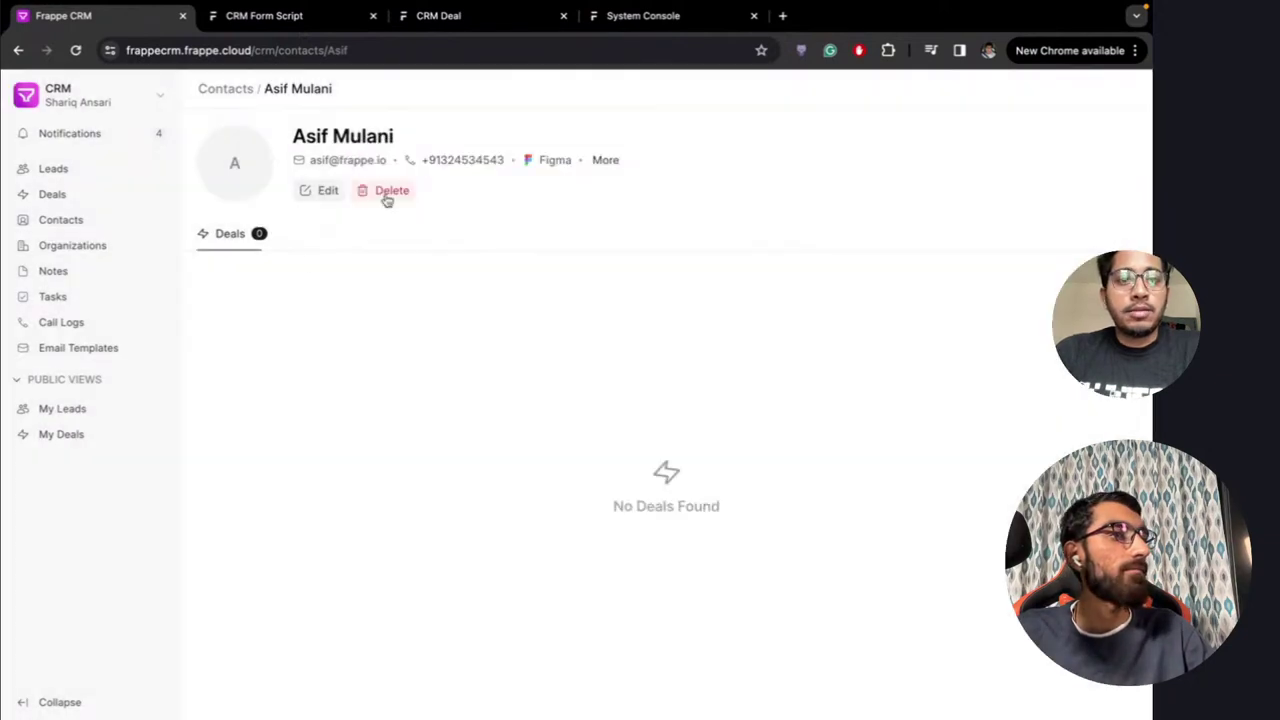
pyautogui.click(80, 221)
# Review the Figma organization's four contacts and edit form, then go back to Leads
pyautogui.click(97, 248)
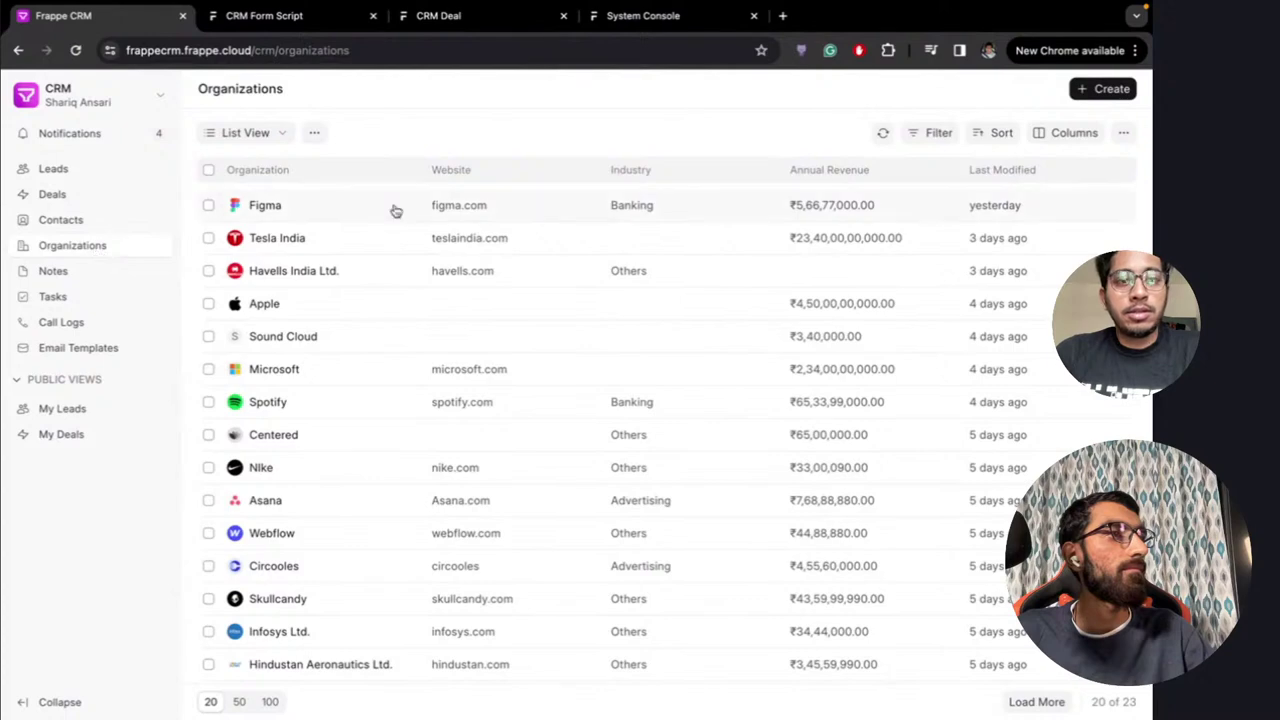
pyautogui.scroll(-3, 451, 394)
pyautogui.scroll(3, 437, 408)
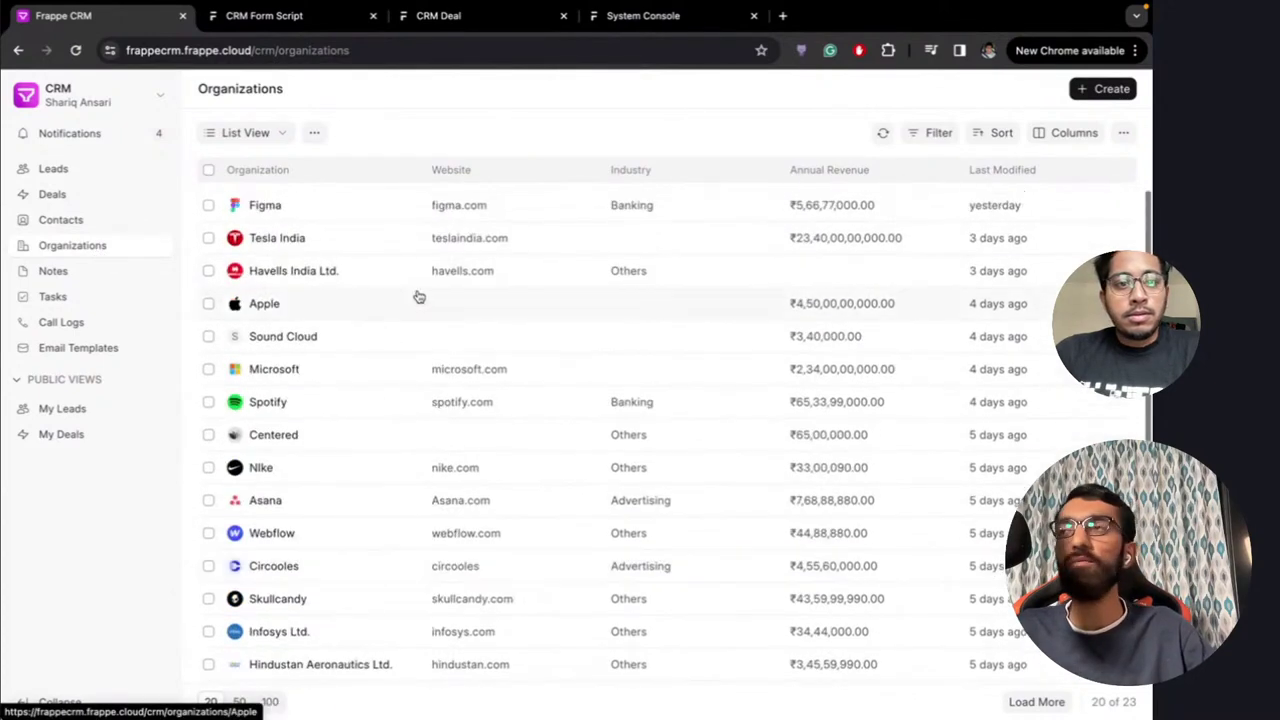
pyautogui.click(314, 205)
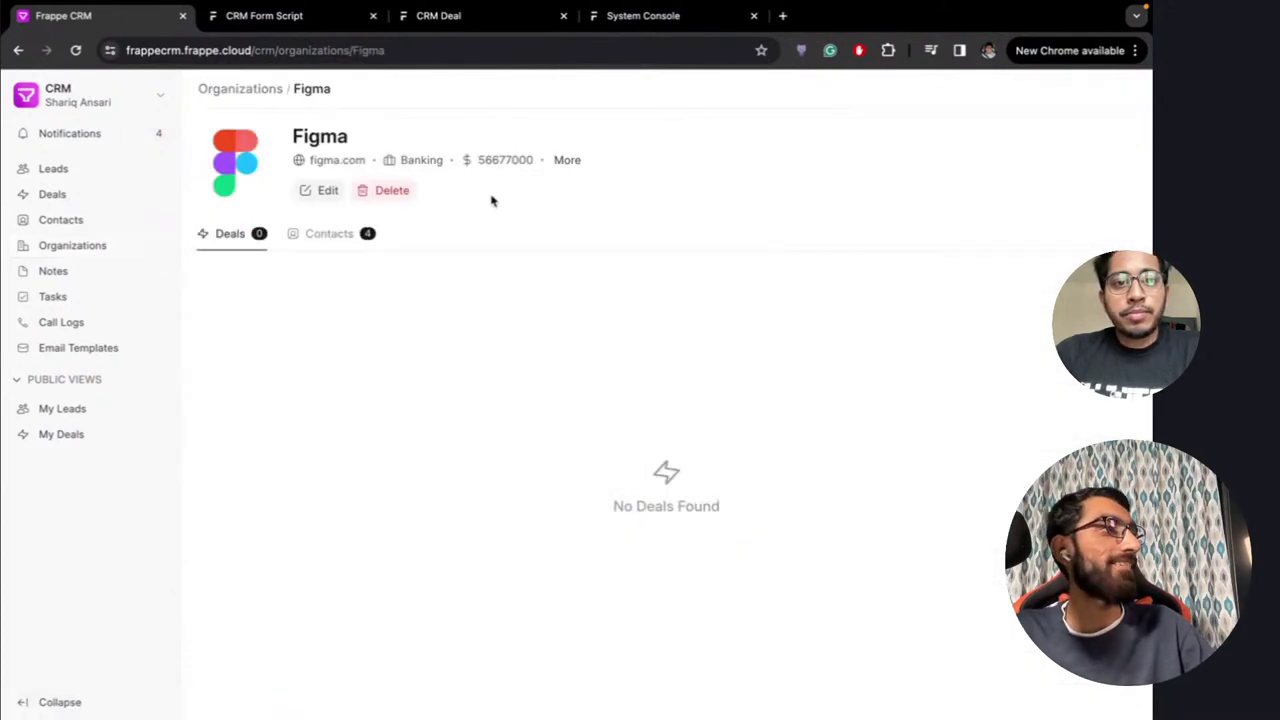
pyautogui.click(329, 234)
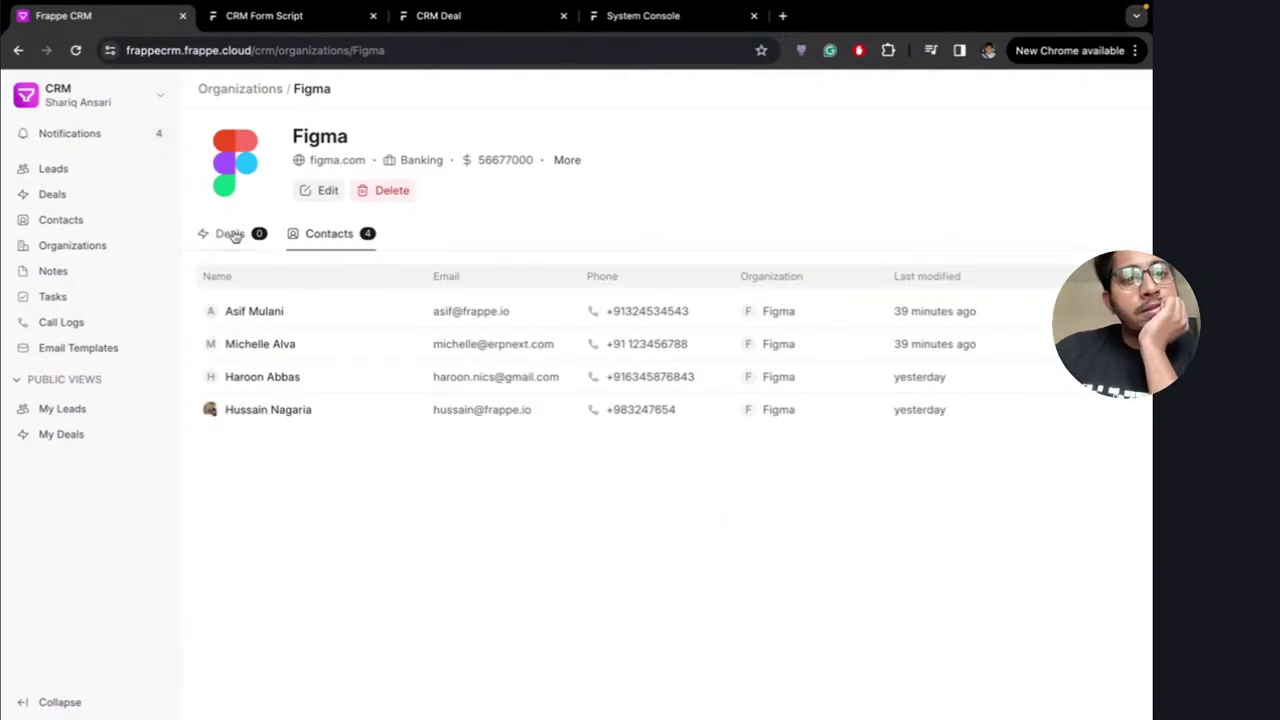
pyautogui.click(327, 190)
pyautogui.click(625, 172)
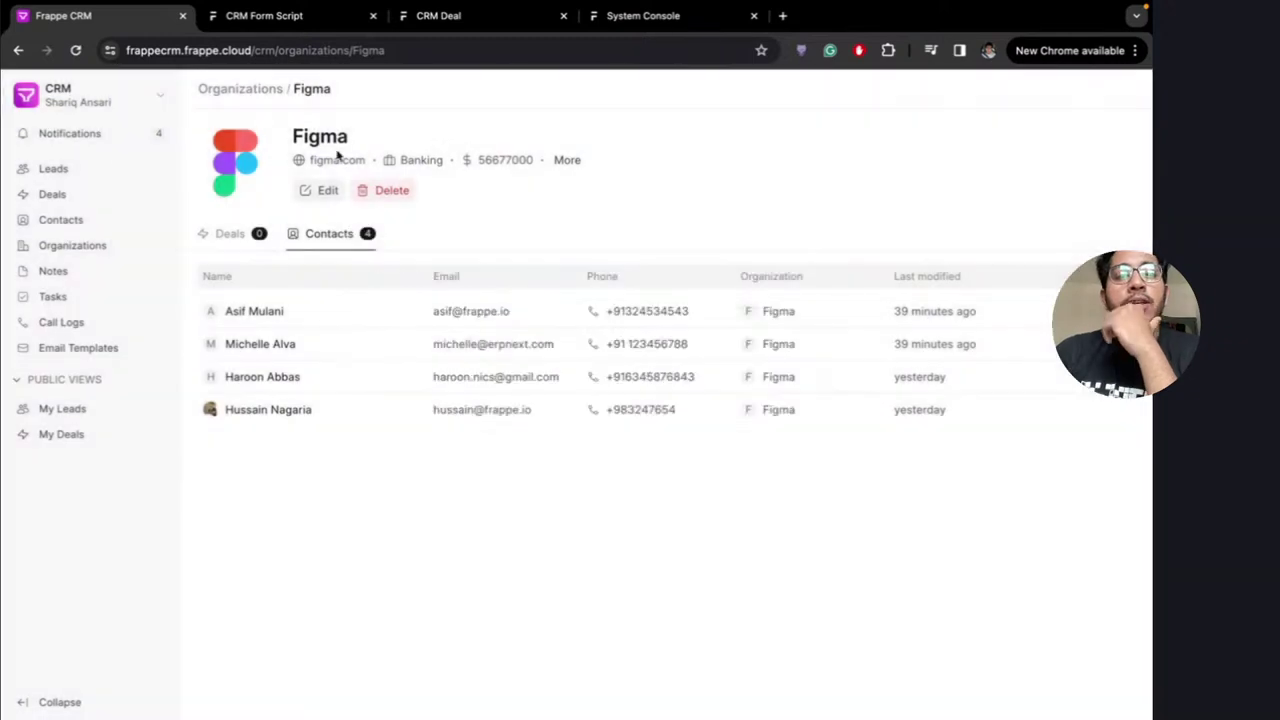
pyautogui.click(55, 169)
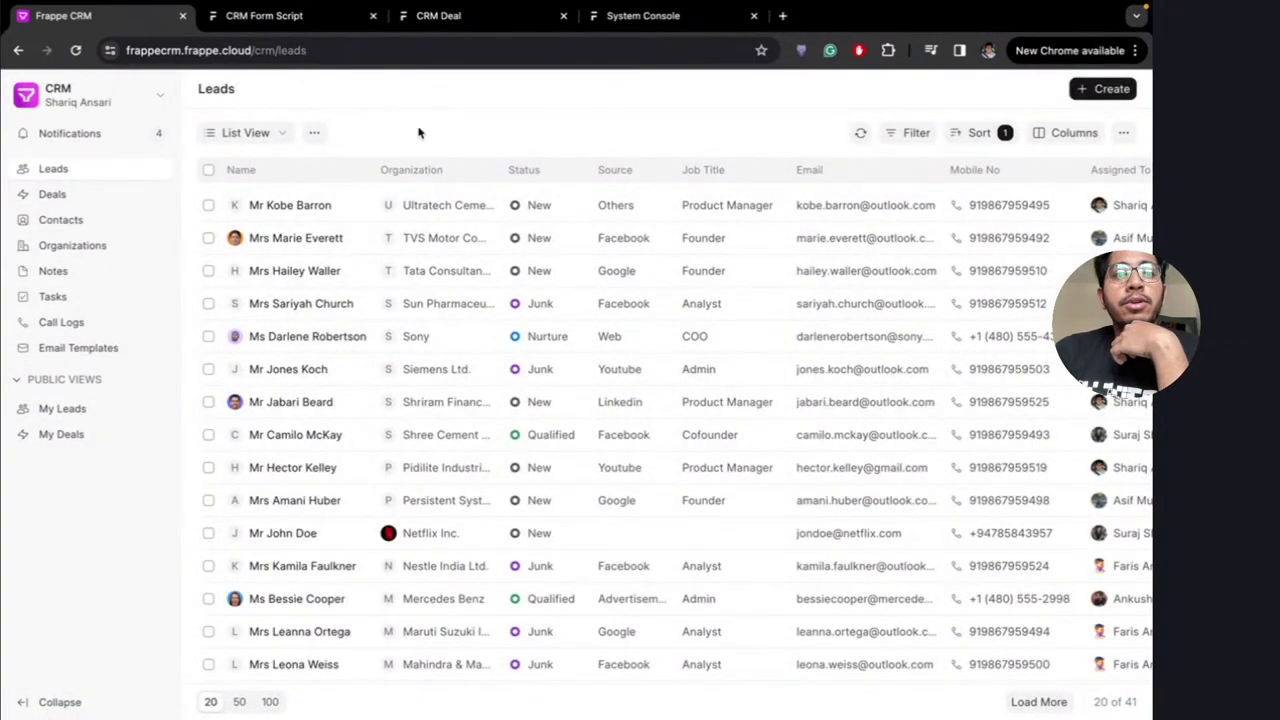
# Move the incoming-call popup aside and accept the call from the unknown number
pyautogui.hscroll(3, 557, 249)
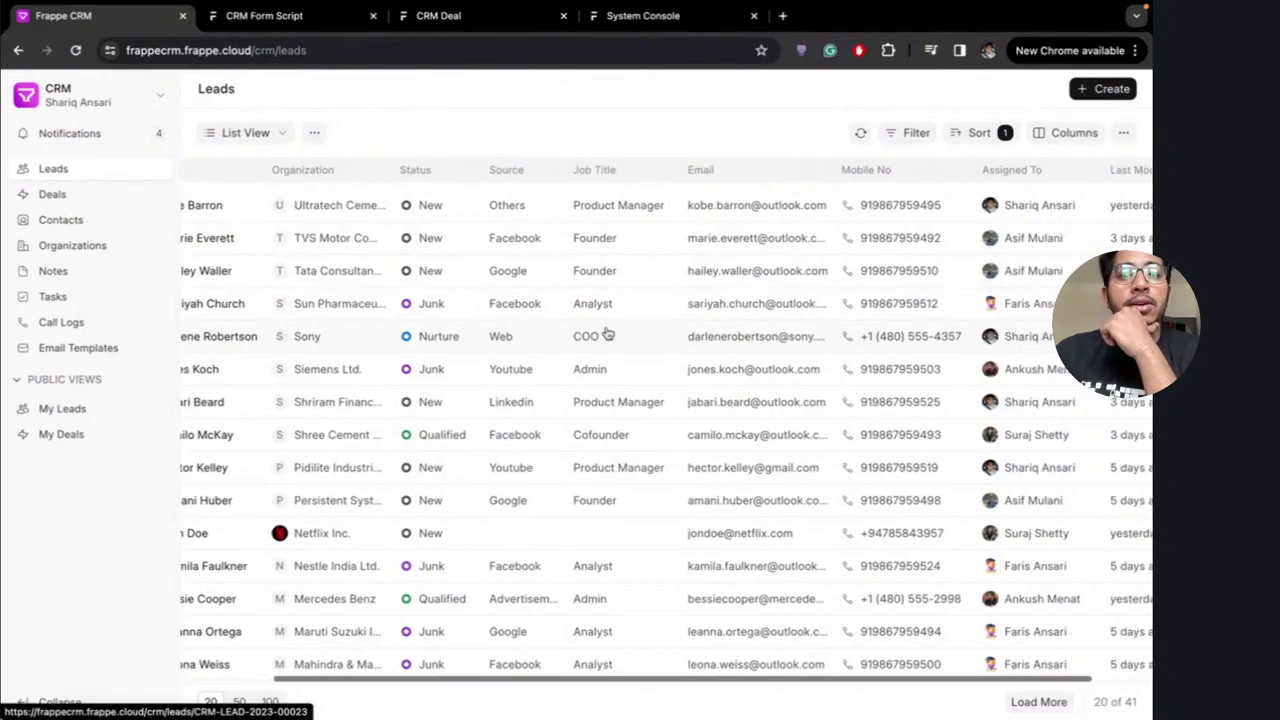
pyautogui.hscroll(-3, 606, 334)
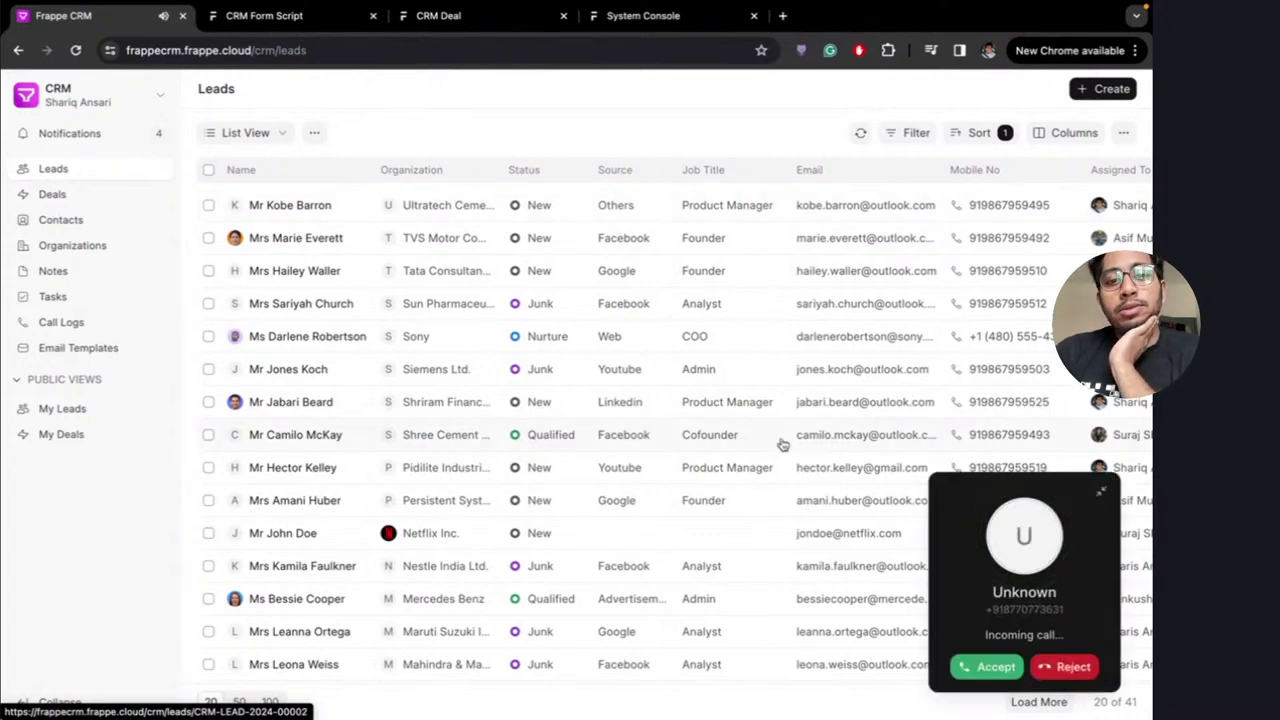
pyautogui.moveTo(948, 508); pyautogui.dragTo(616, 226)
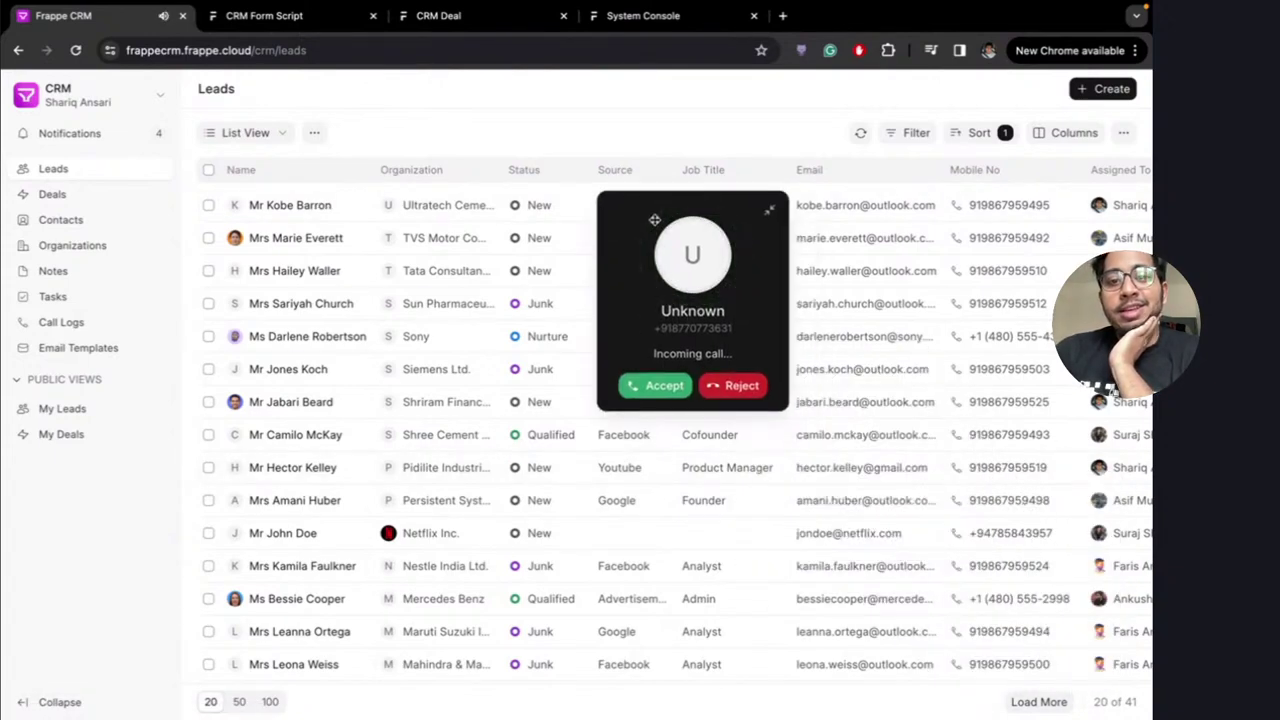
pyautogui.moveTo(688, 249); pyautogui.dragTo(810, 165)
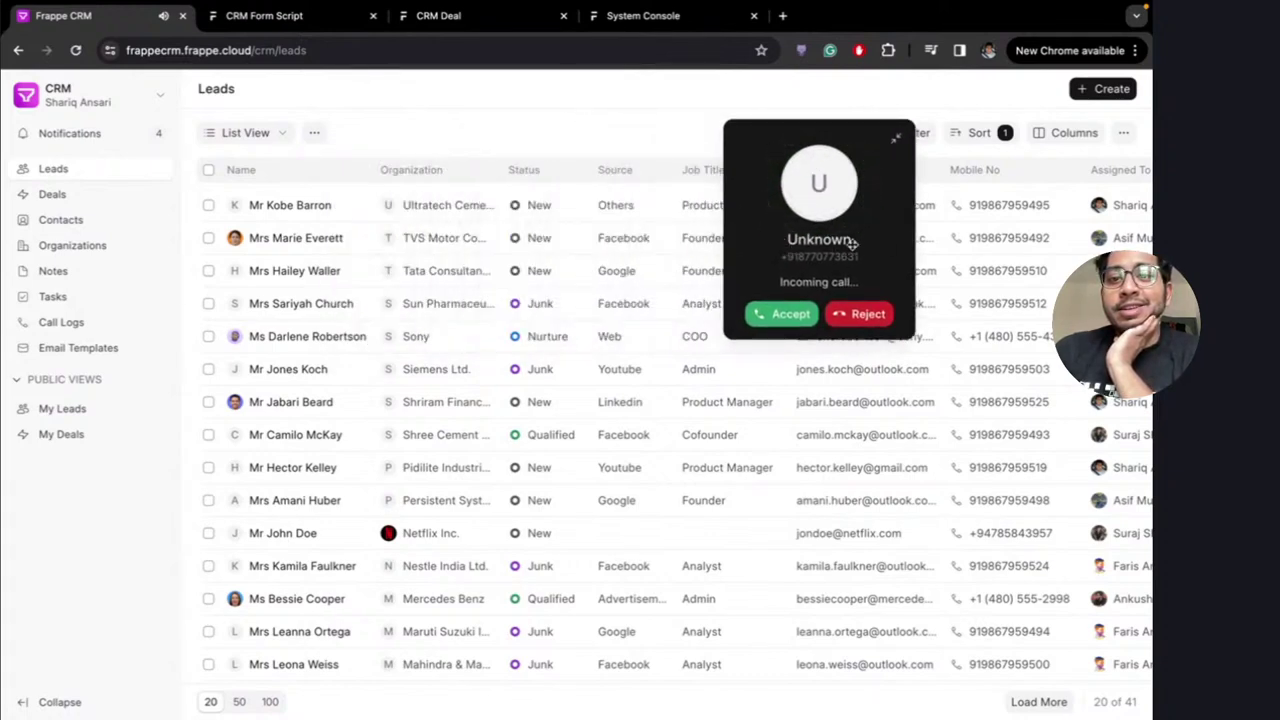
pyautogui.moveTo(788, 212); pyautogui.dragTo(675, 207)
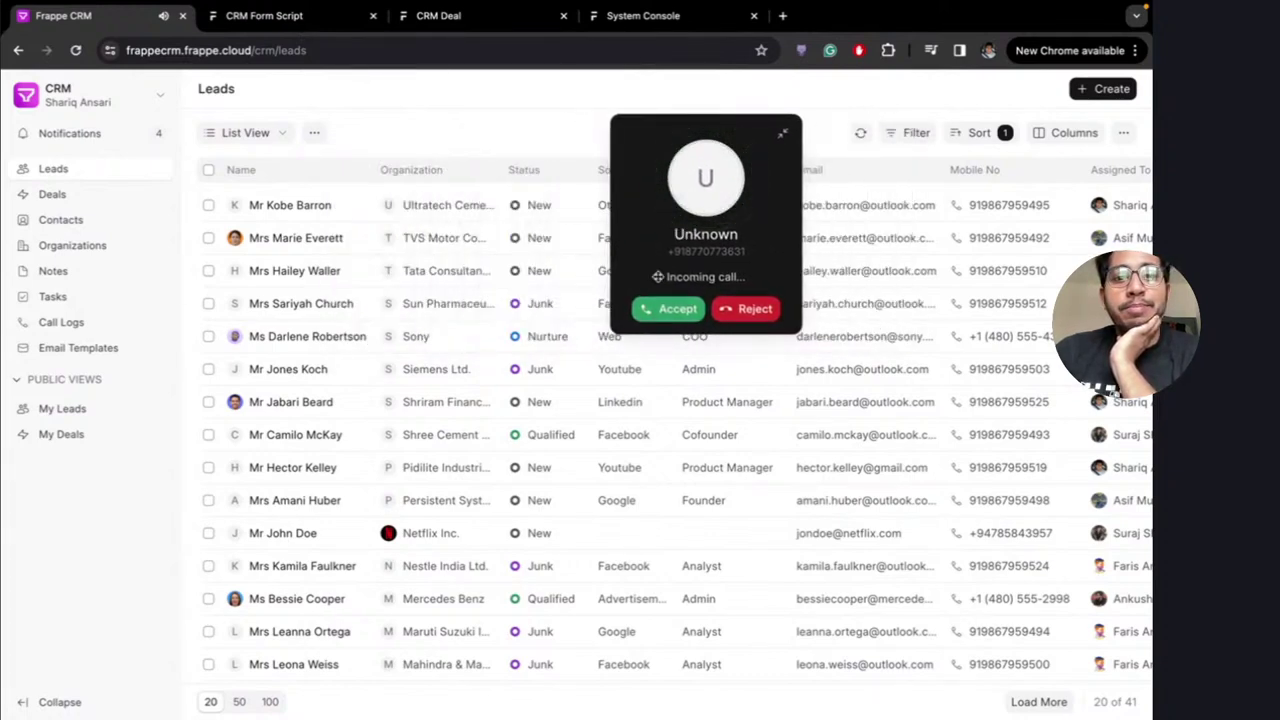
pyautogui.click(670, 309)
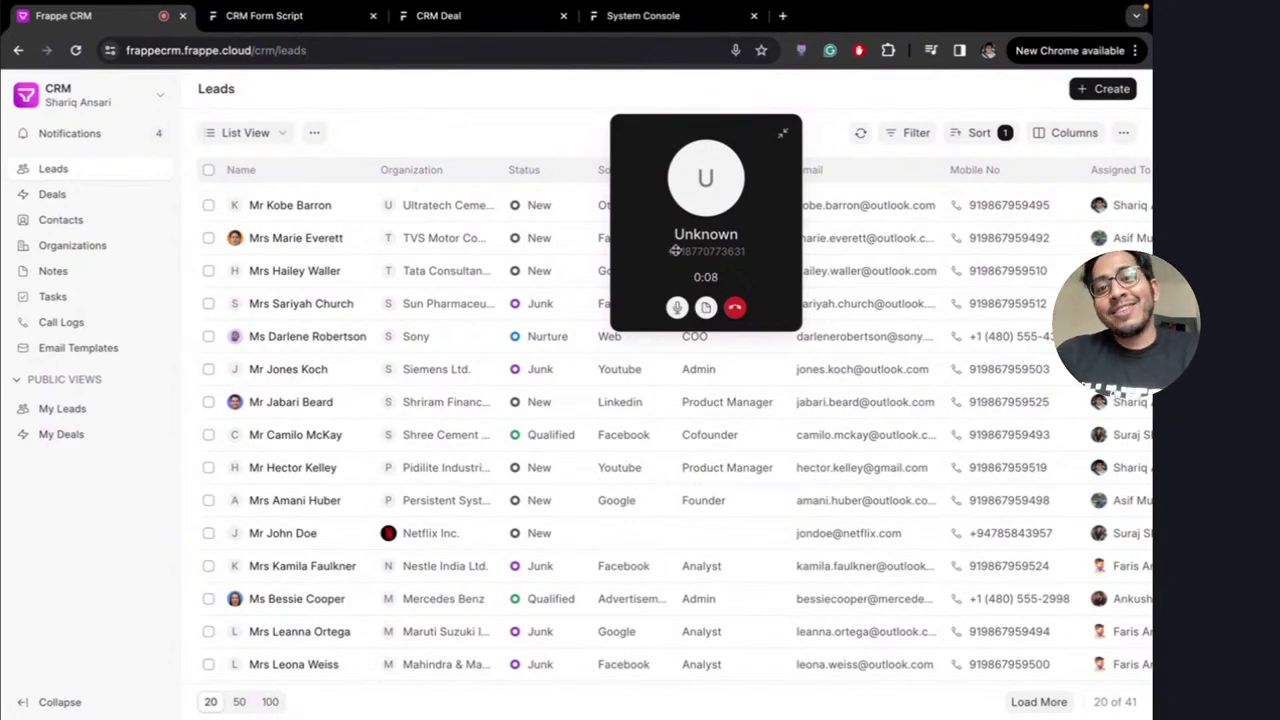
# End the roughly 14-second call with the unknown caller
pyautogui.moveTo(697, 186); pyautogui.dragTo(778, 208)
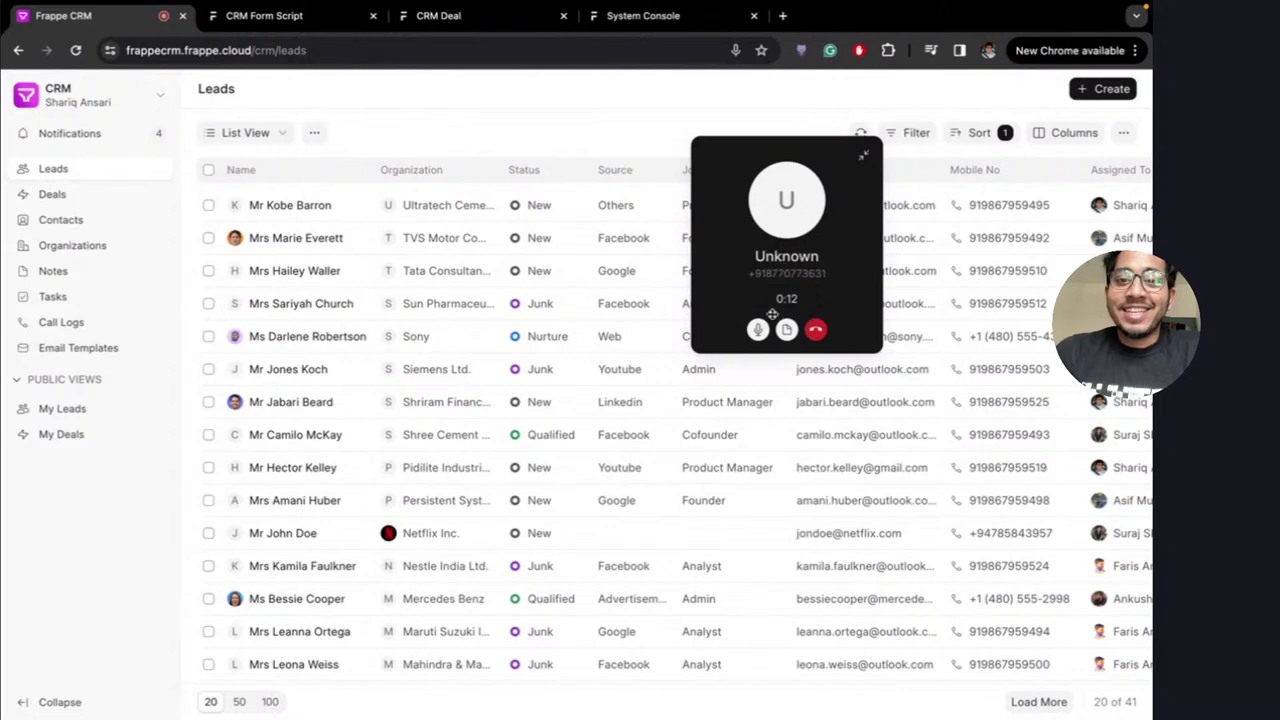
pyautogui.moveTo(795, 208); pyautogui.dragTo(885, 220)
pyautogui.click(876, 341)
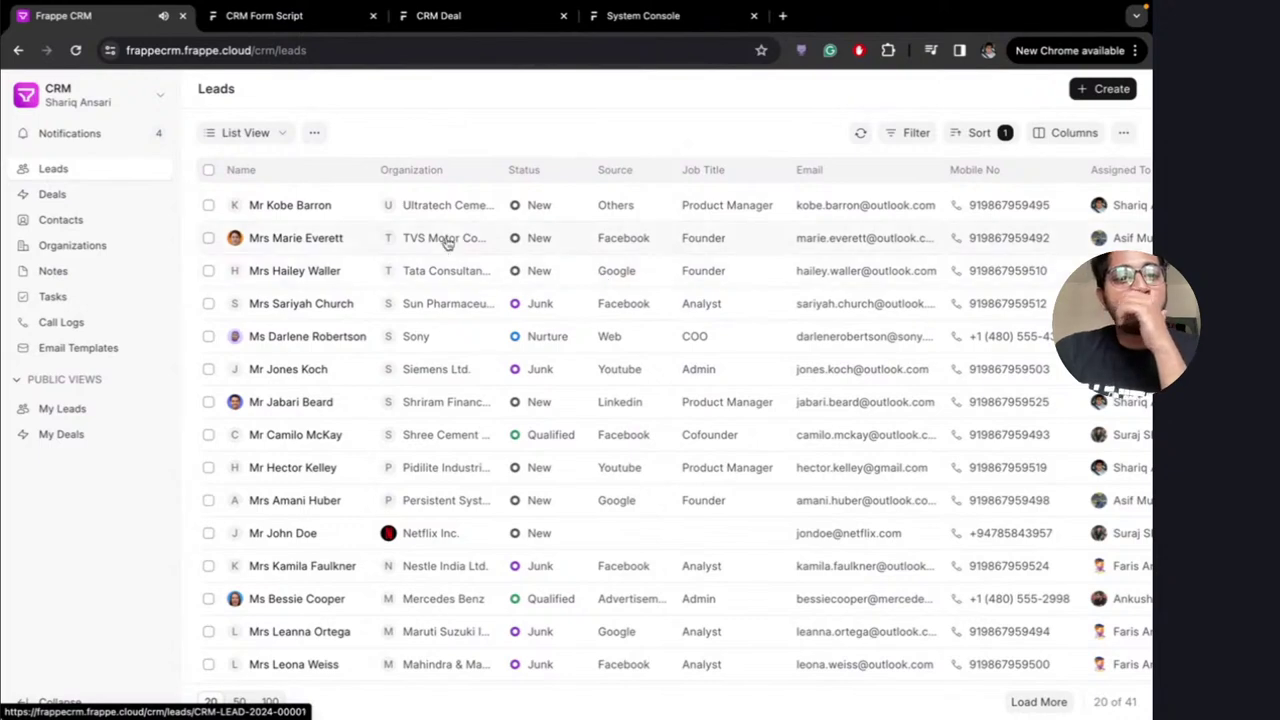
# Create a lead from the unknown caller's 27-second inbound call in the refreshed Call Logs
pyautogui.click(101, 325)
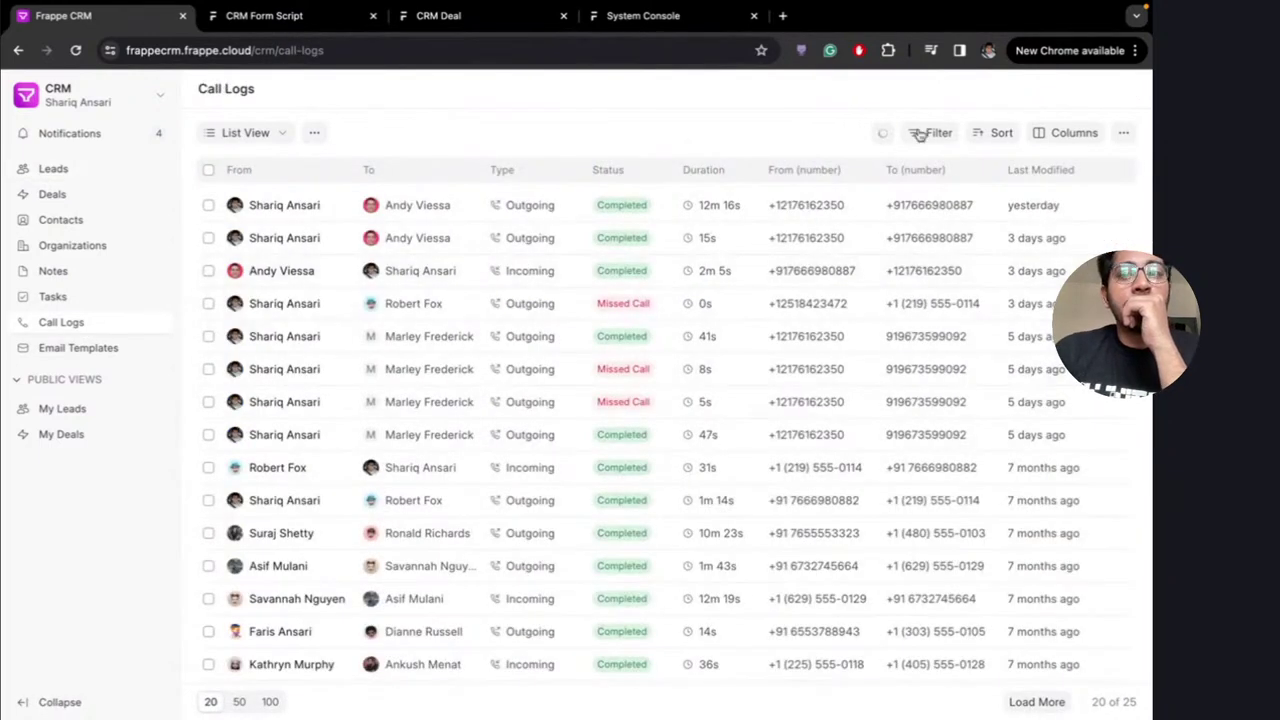
pyautogui.click(882, 133)
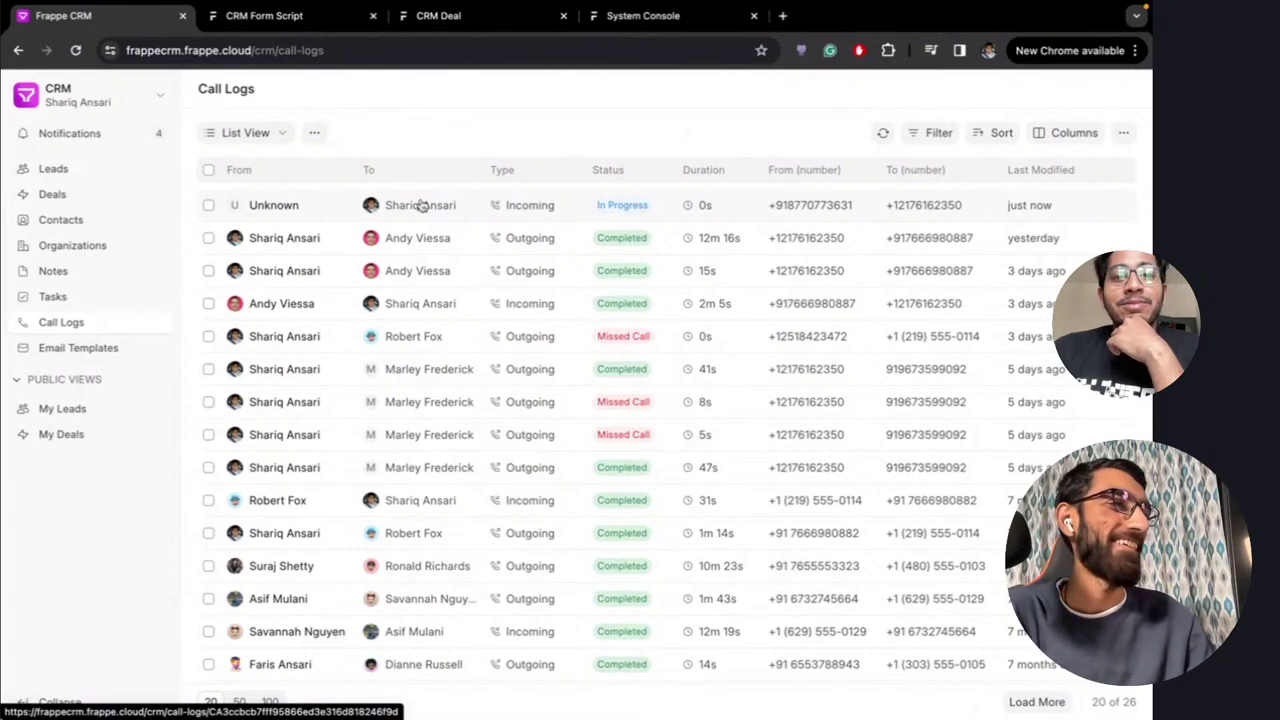
pyautogui.click(278, 212)
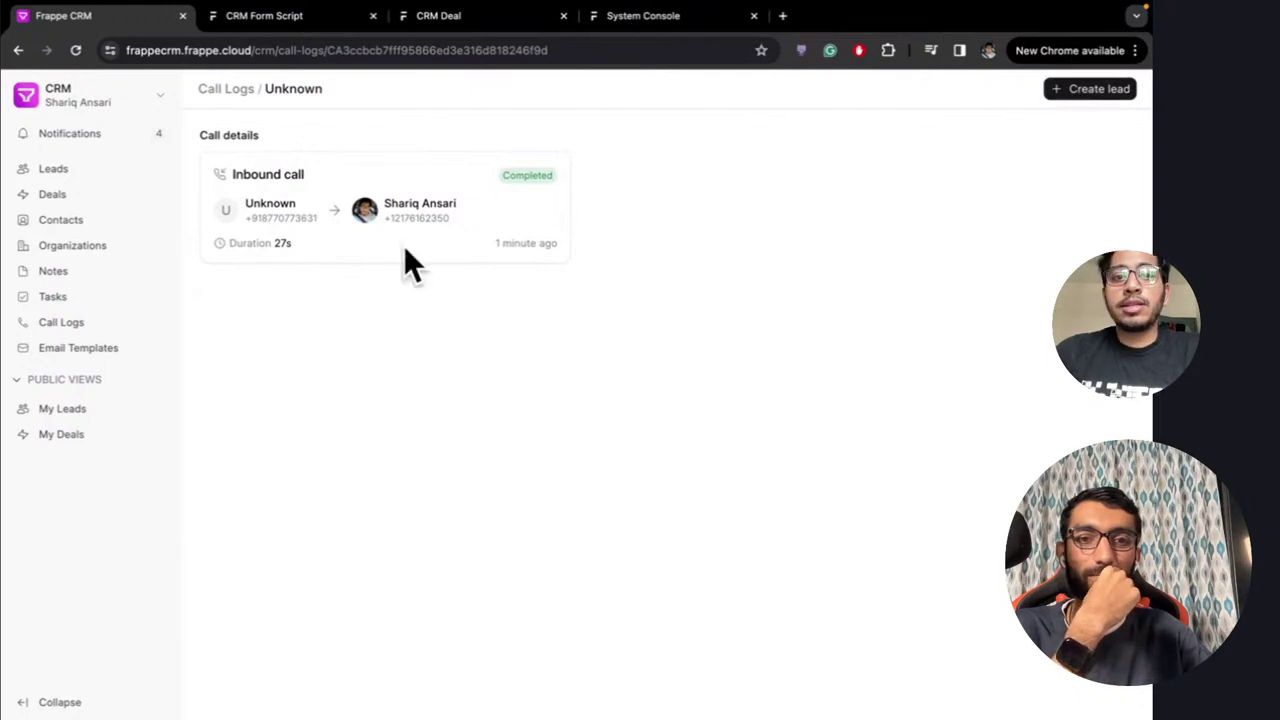
pyautogui.click(1075, 98)
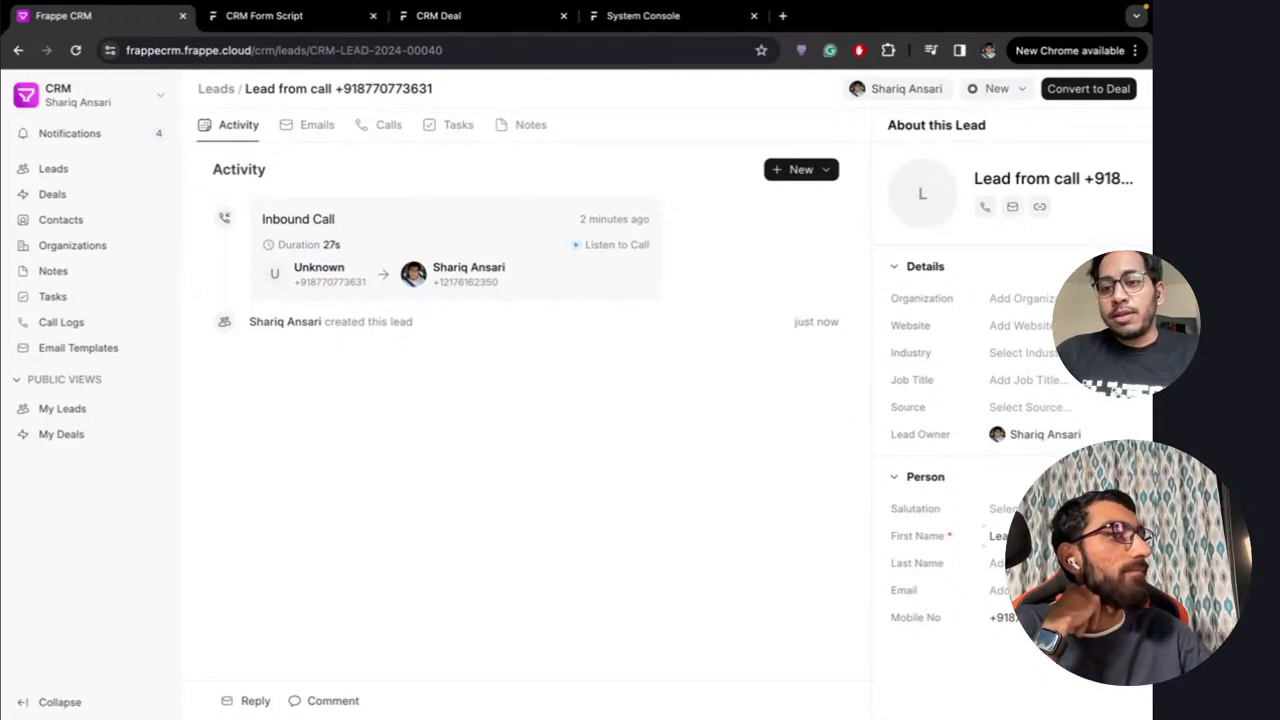
# Enter the new lead's first name, last name and e-mail address
pyautogui.click(530, 127)
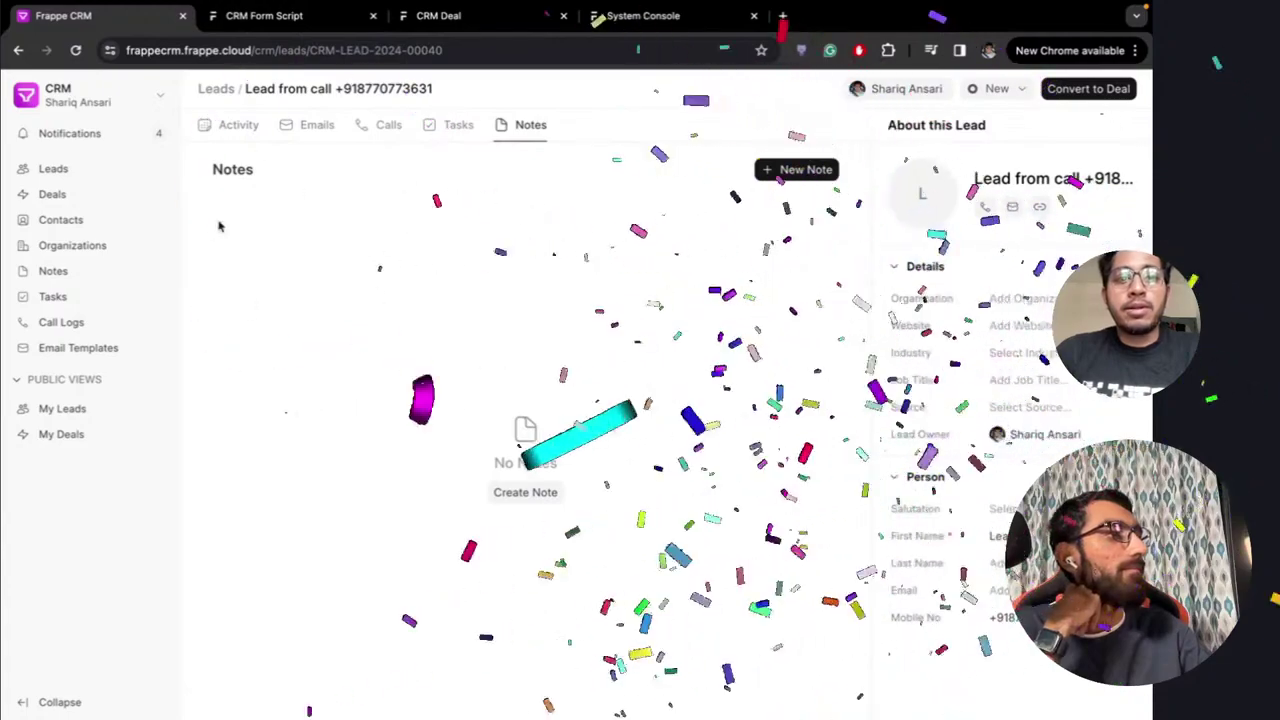
pyautogui.click(231, 128)
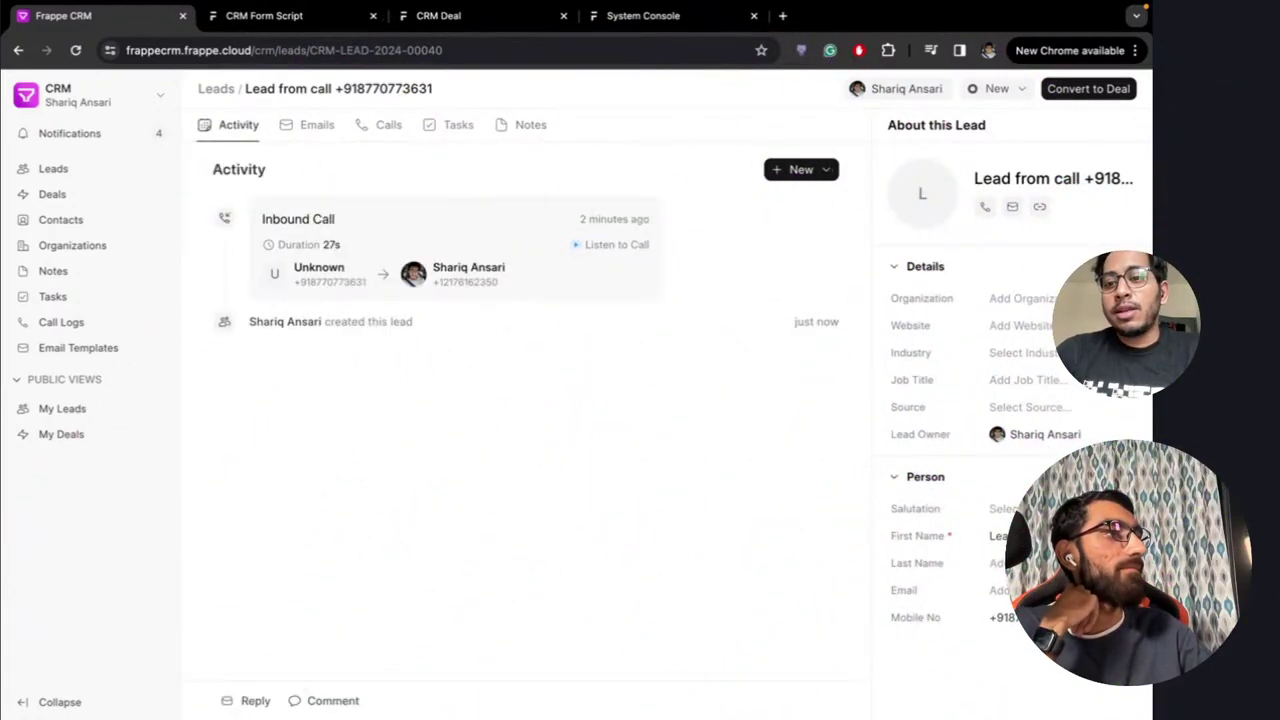
pyautogui.click(995, 536)
pyautogui.write('Hu')
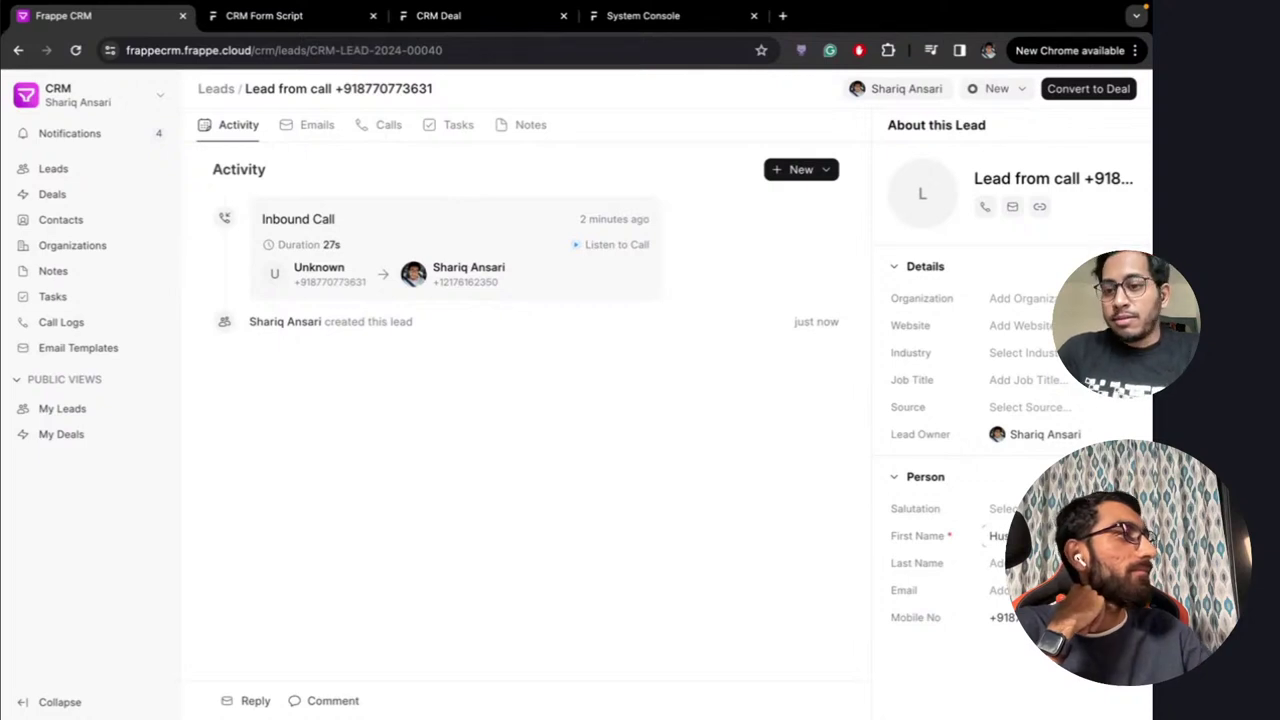
pyautogui.write('ssain')
pyautogui.press('Tab')
pyautogui.write('N')
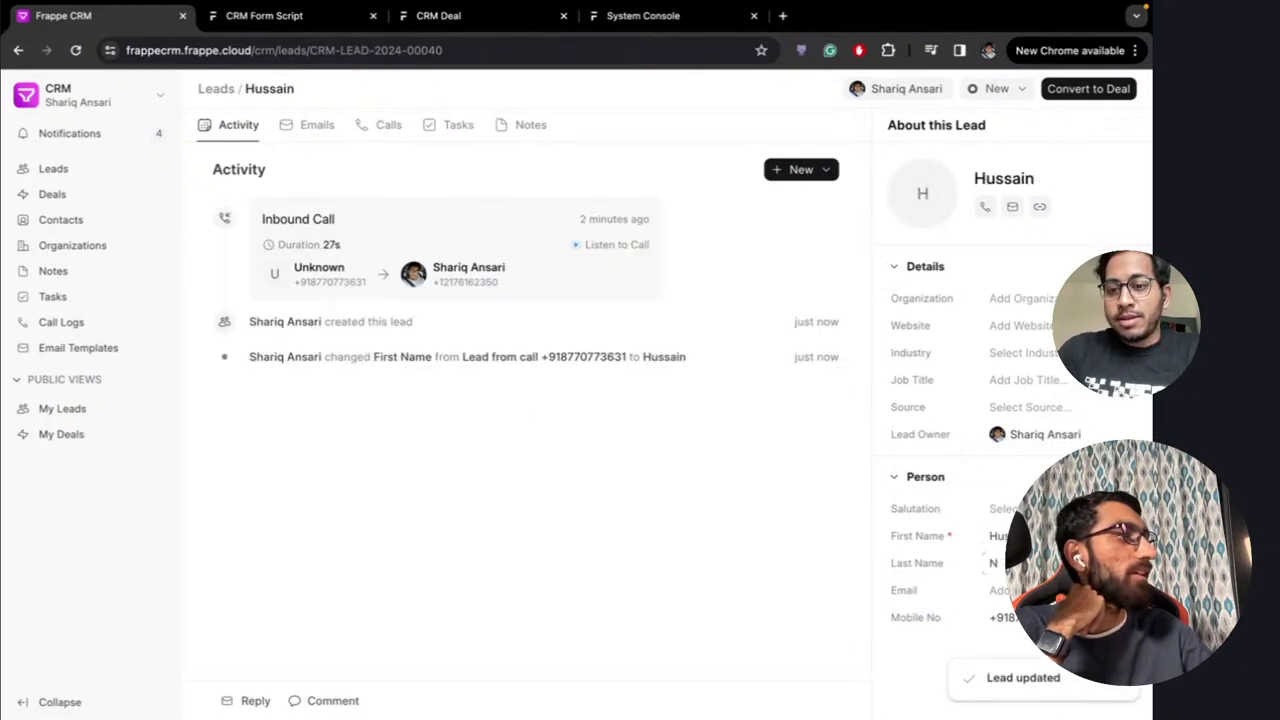
pyautogui.press('Tab')
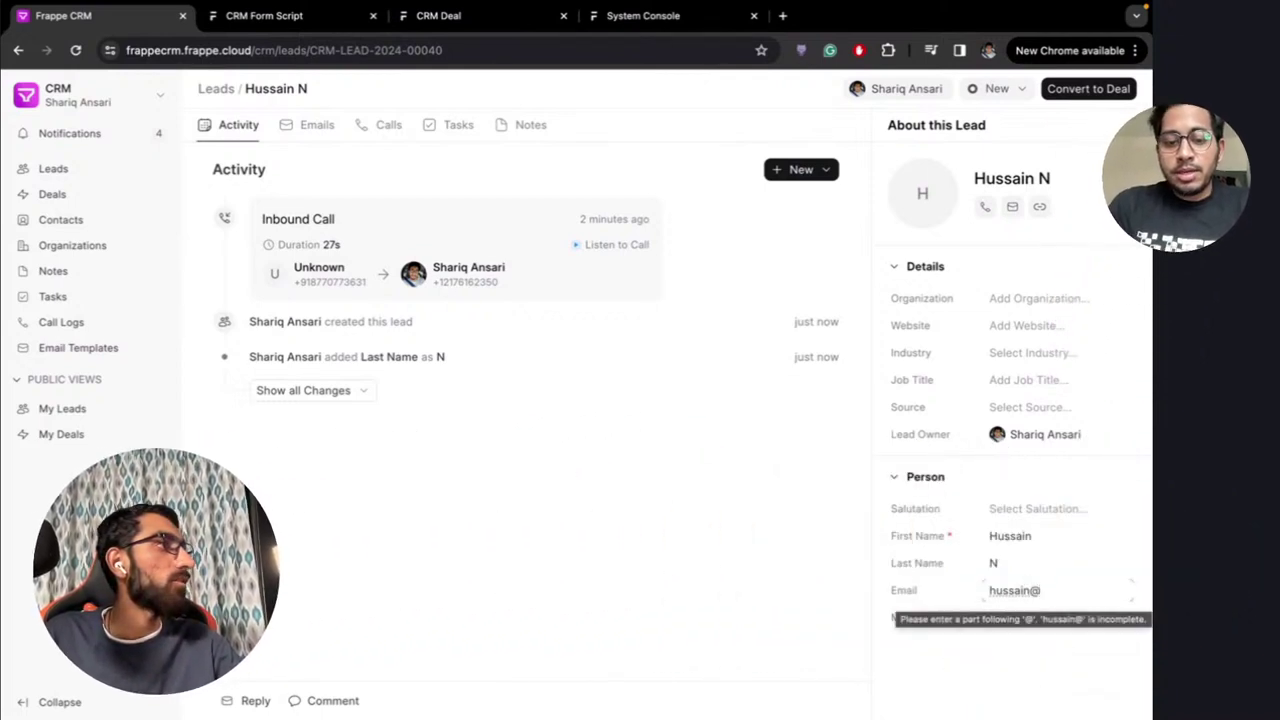
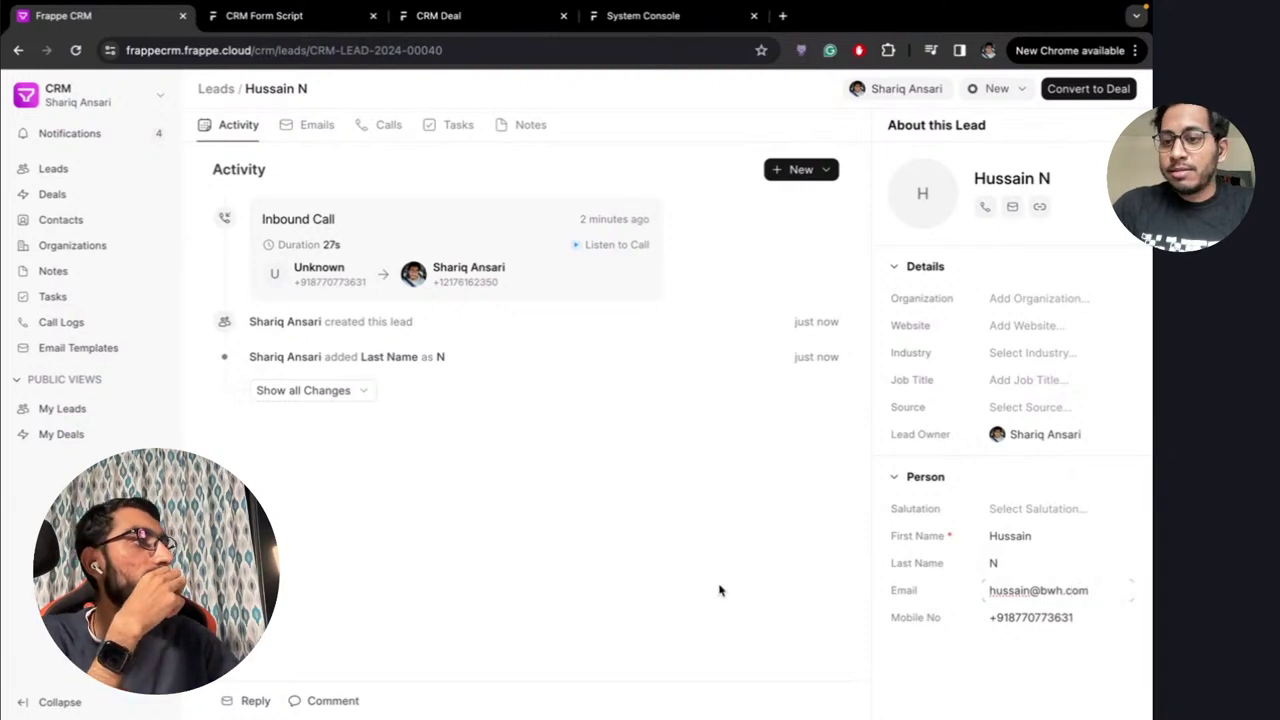
pyautogui.click(718, 590)
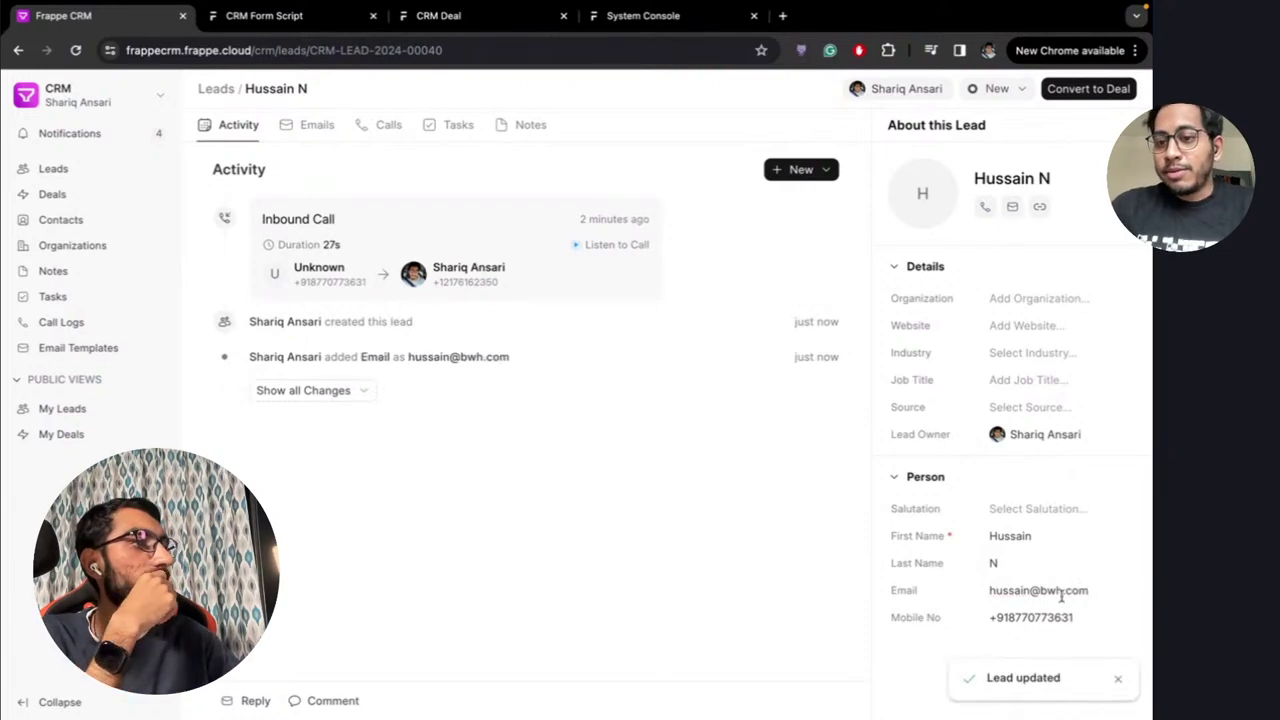
# Set the lead's organization to BWH, source to Youtube and salutation to Mr
pyautogui.click(1026, 301)
pyautogui.write('BW')
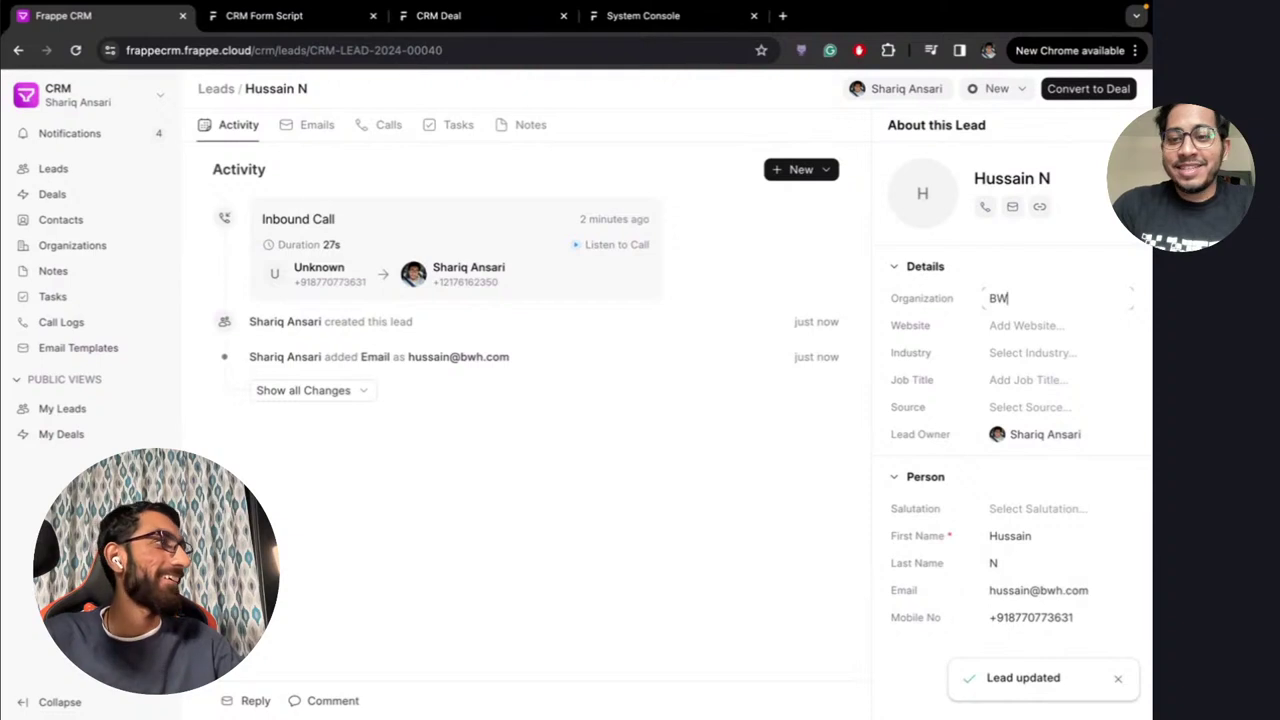
pyautogui.write('H')
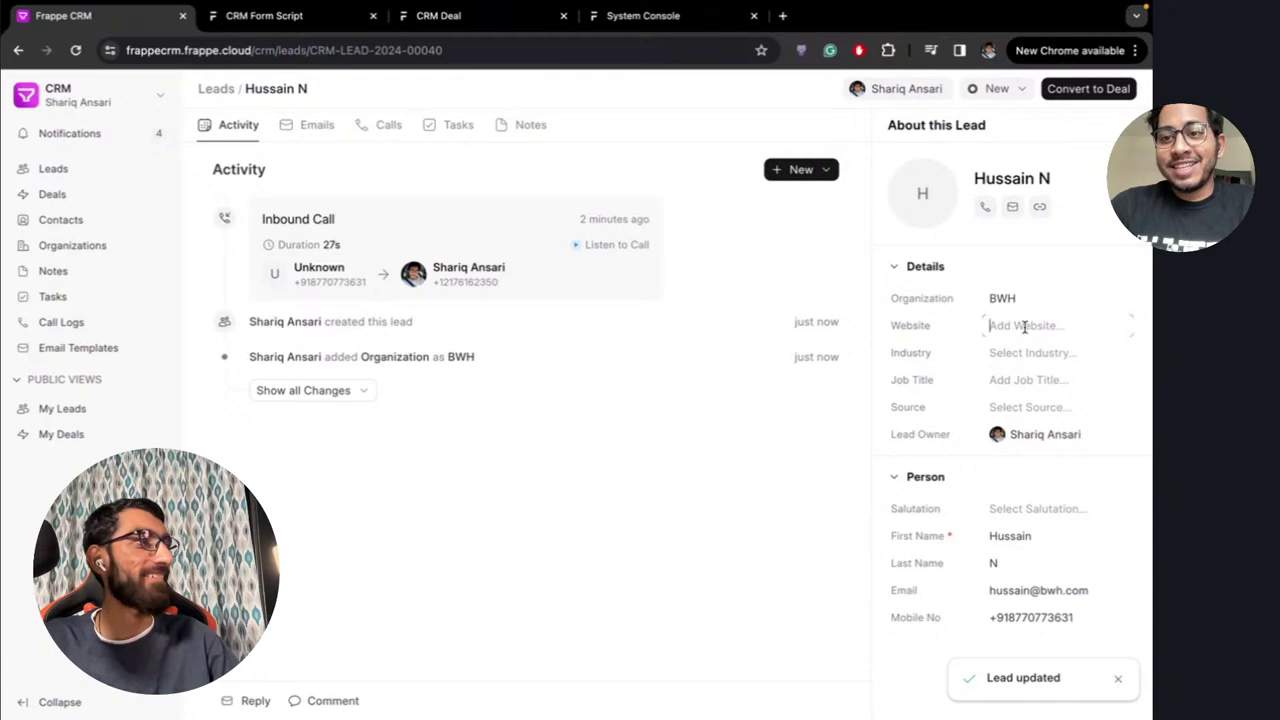
pyautogui.click(1034, 354)
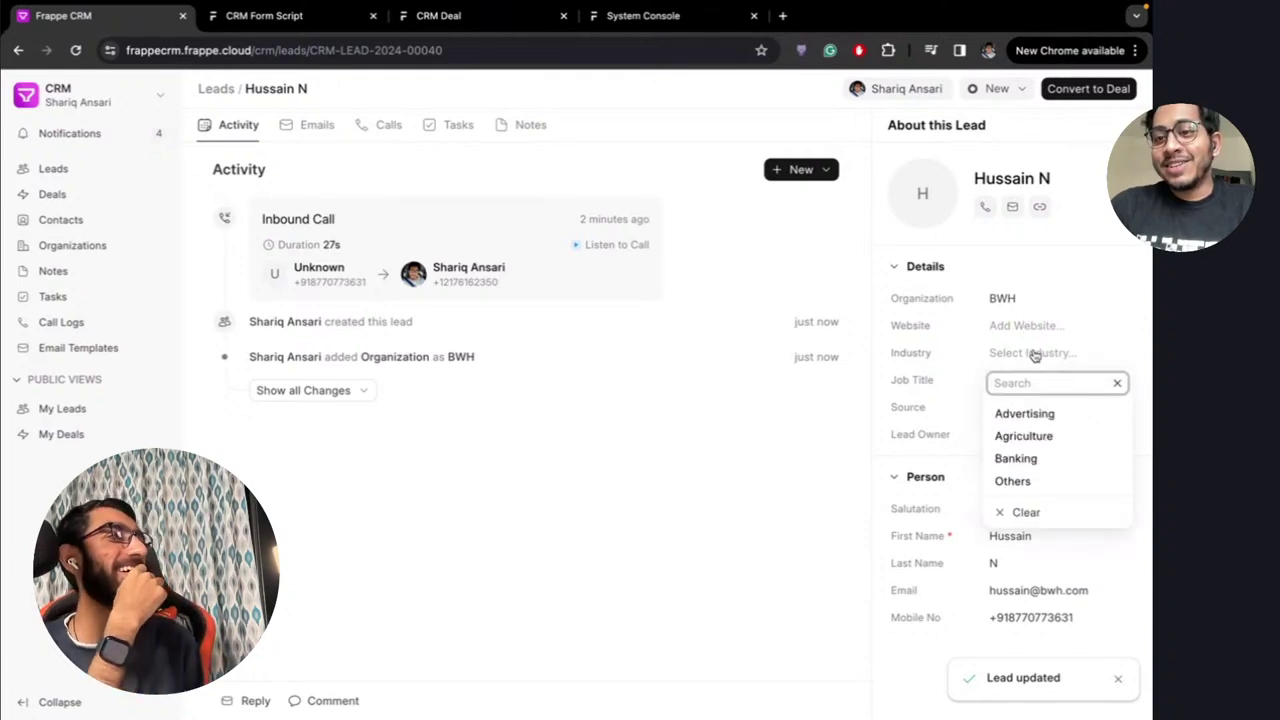
pyautogui.click(946, 388)
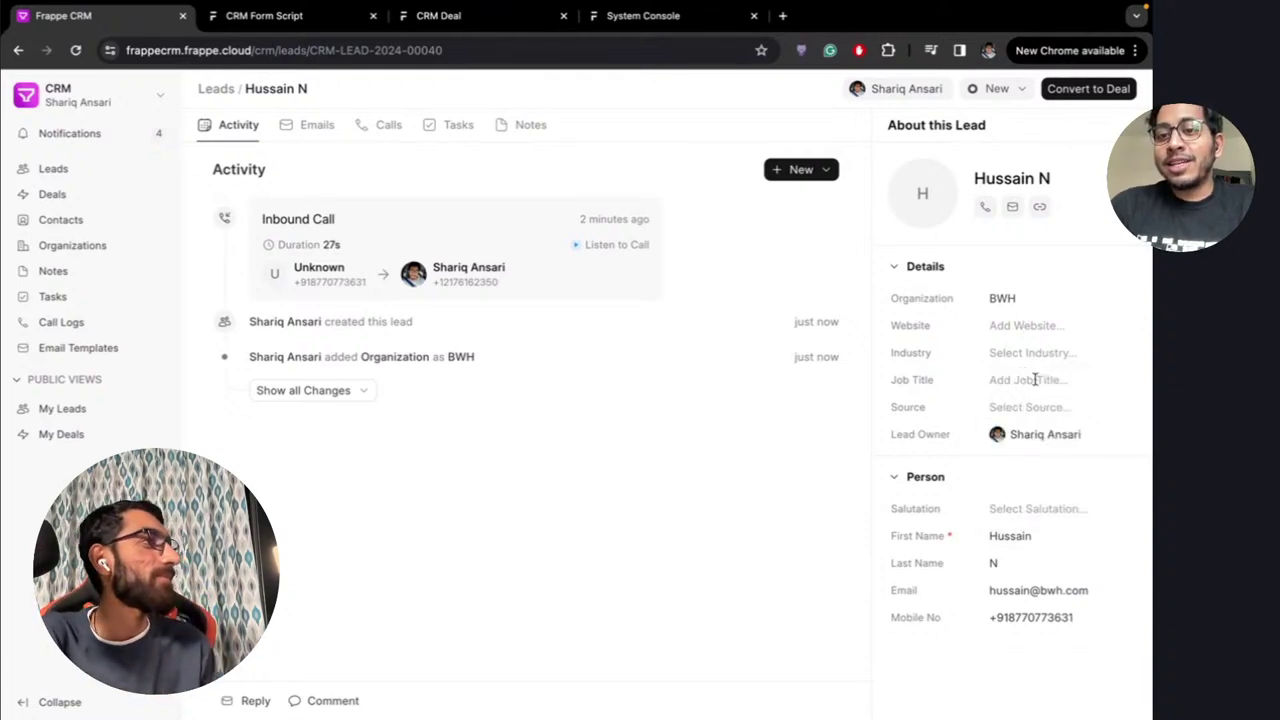
pyautogui.click(1035, 379)
pyautogui.click(967, 399)
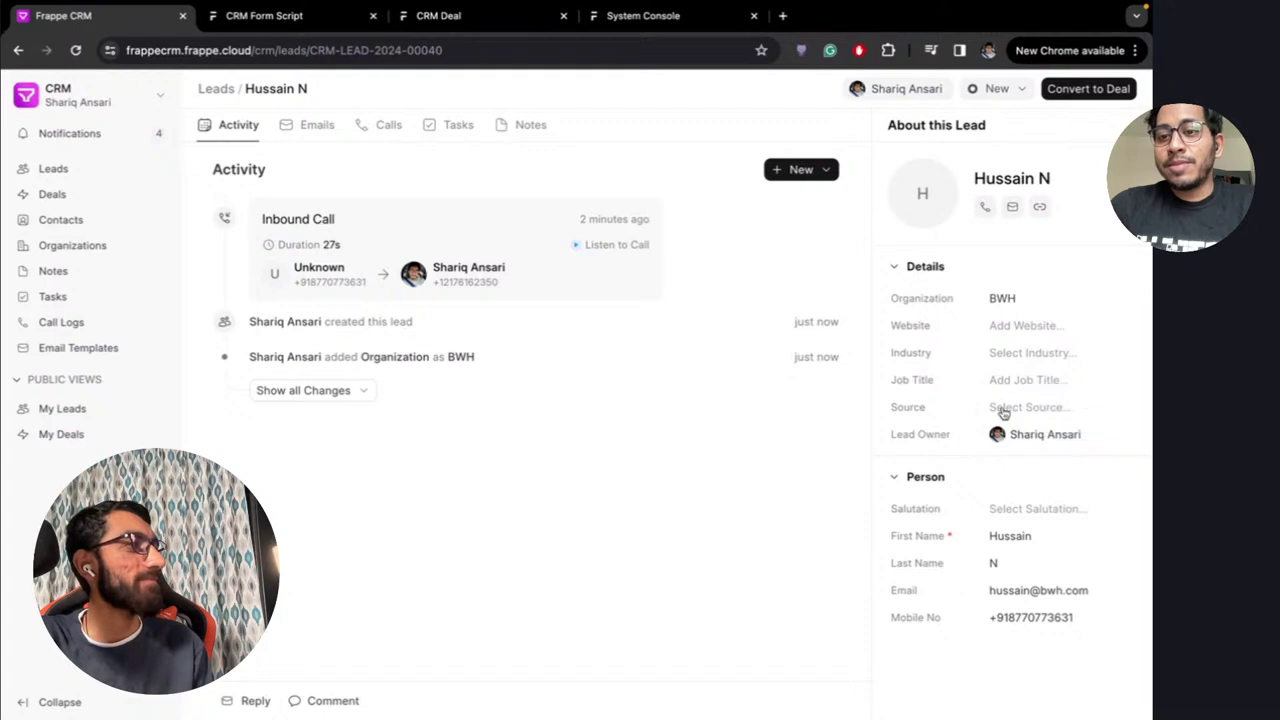
pyautogui.click(1003, 410)
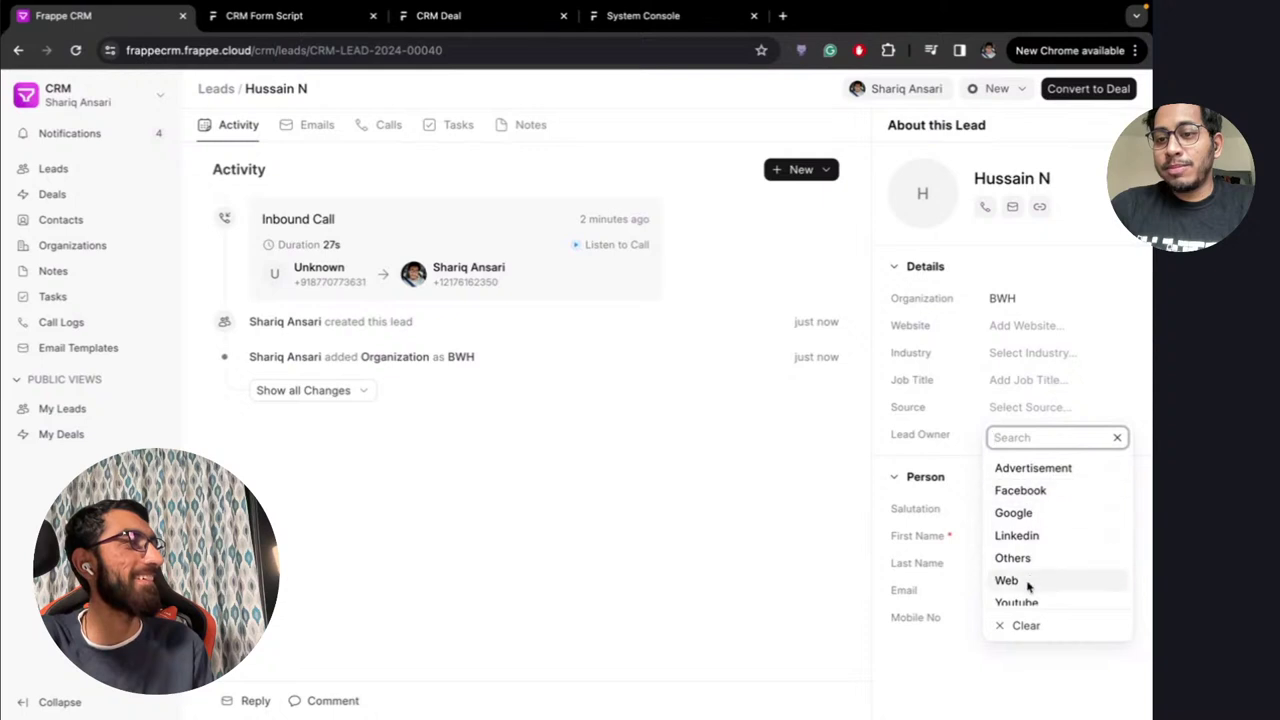
pyautogui.click(1026, 595)
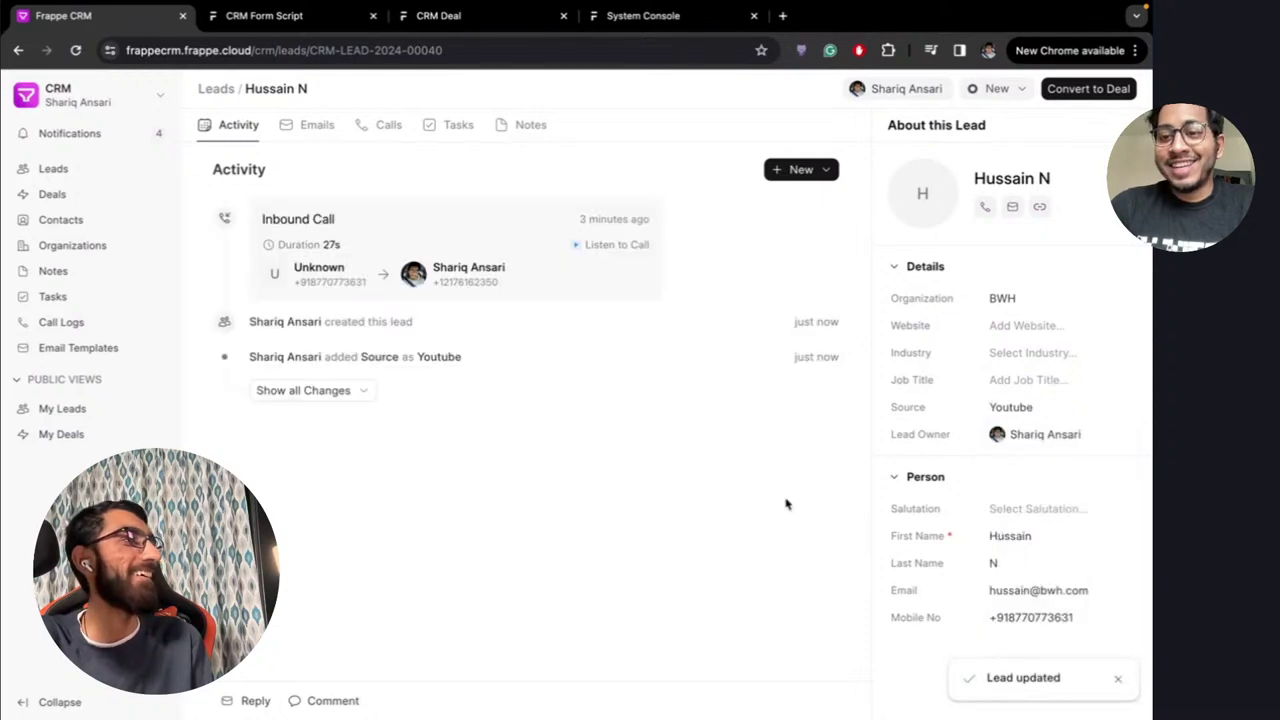
pyautogui.click(1030, 510)
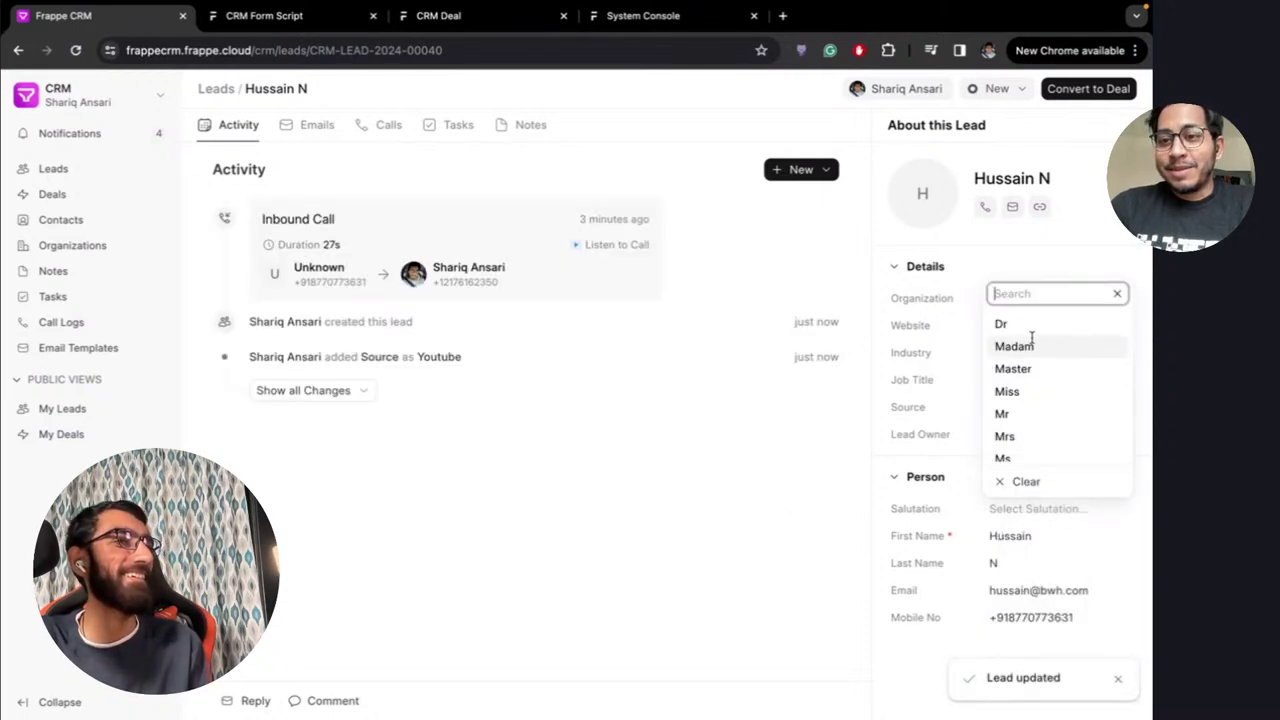
pyautogui.click(1003, 414)
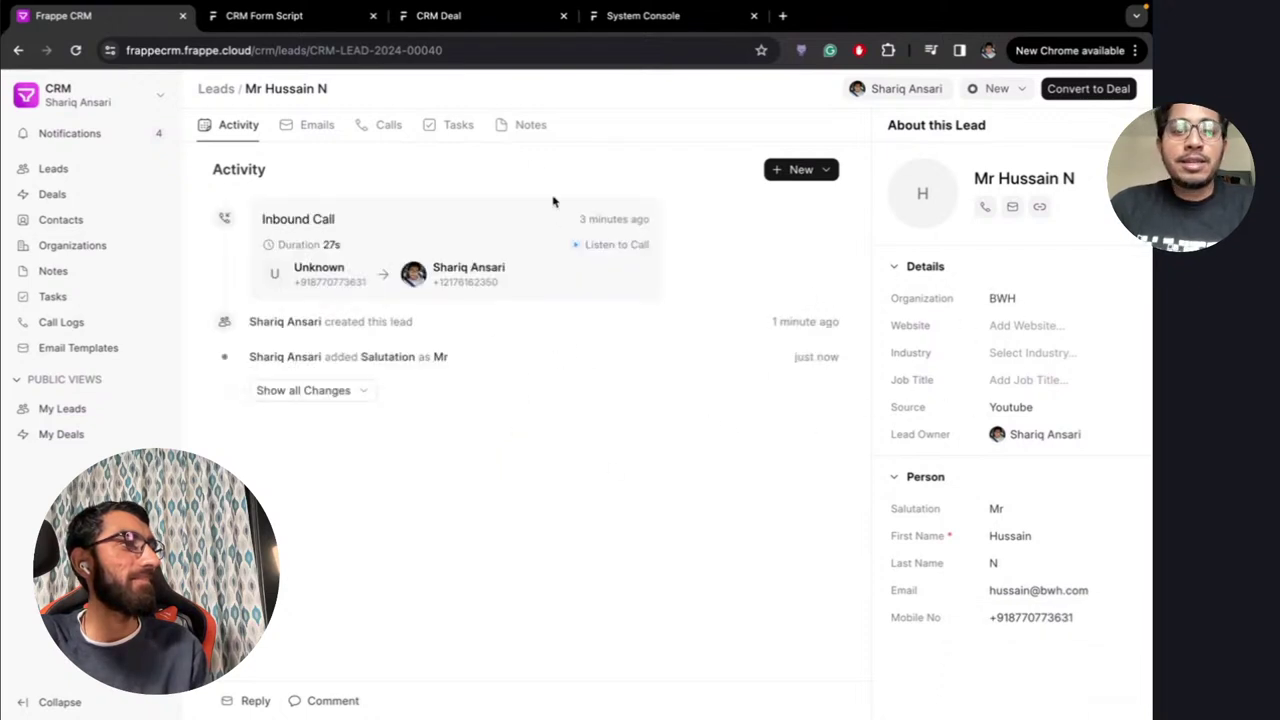
# Add a 'Schedule a call' task due 5 April with status Todo and High priority
pyautogui.click(445, 130)
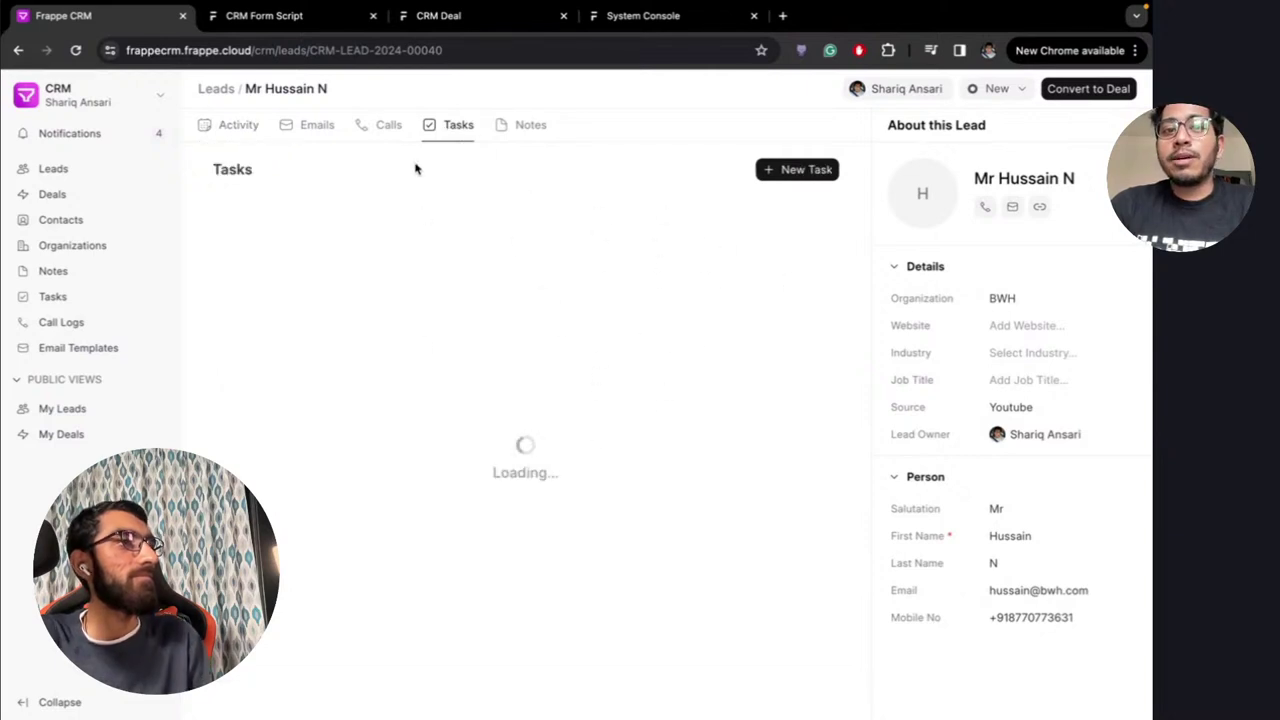
pyautogui.click(789, 172)
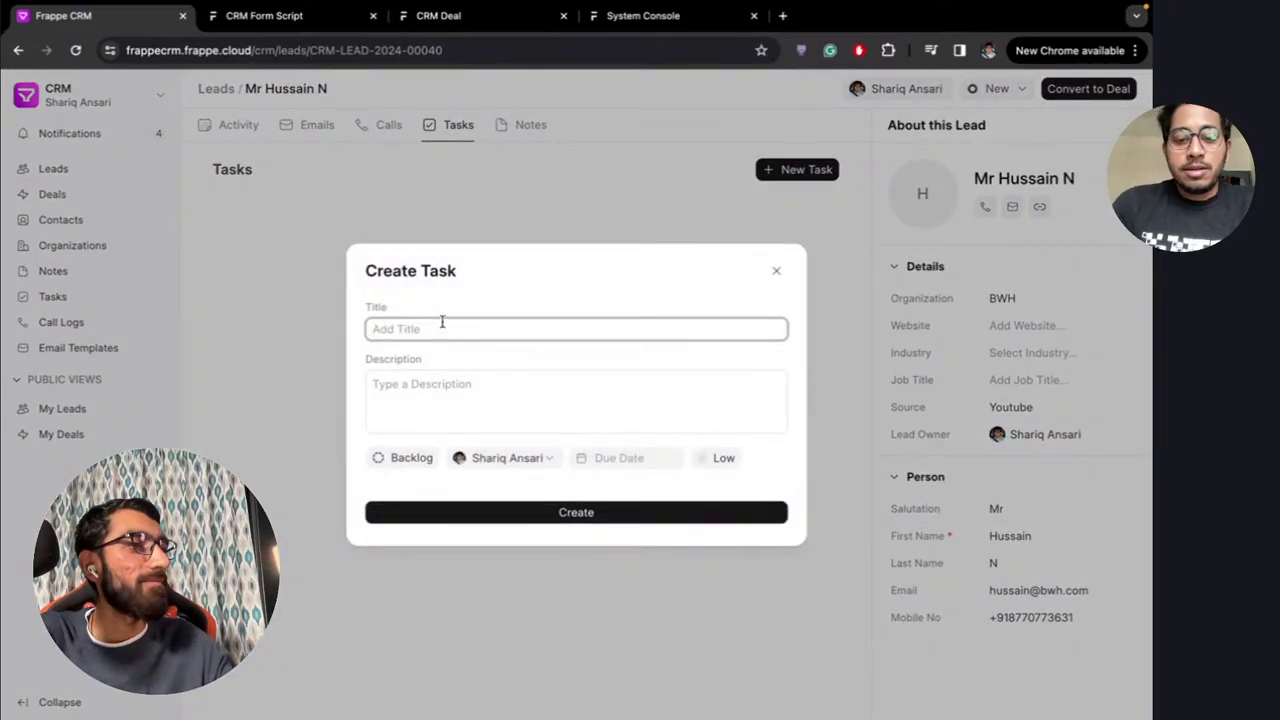
pyautogui.write('Sch')
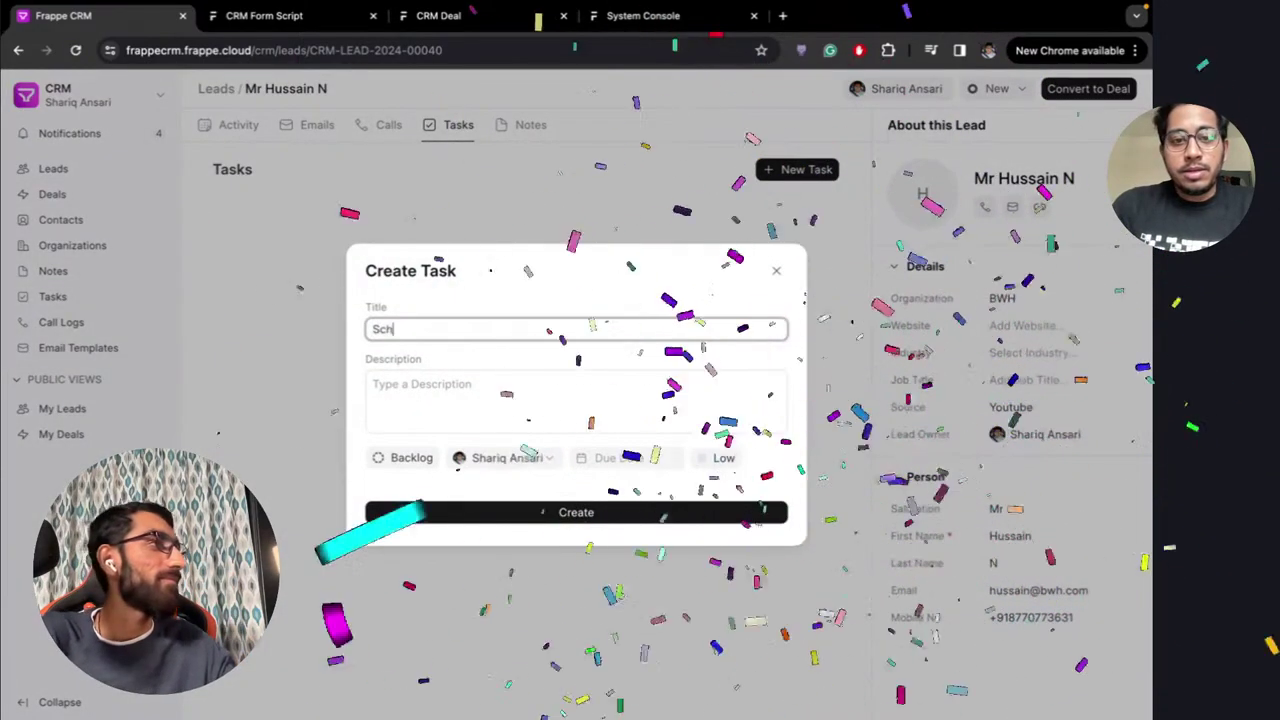
pyautogui.write('edule a')
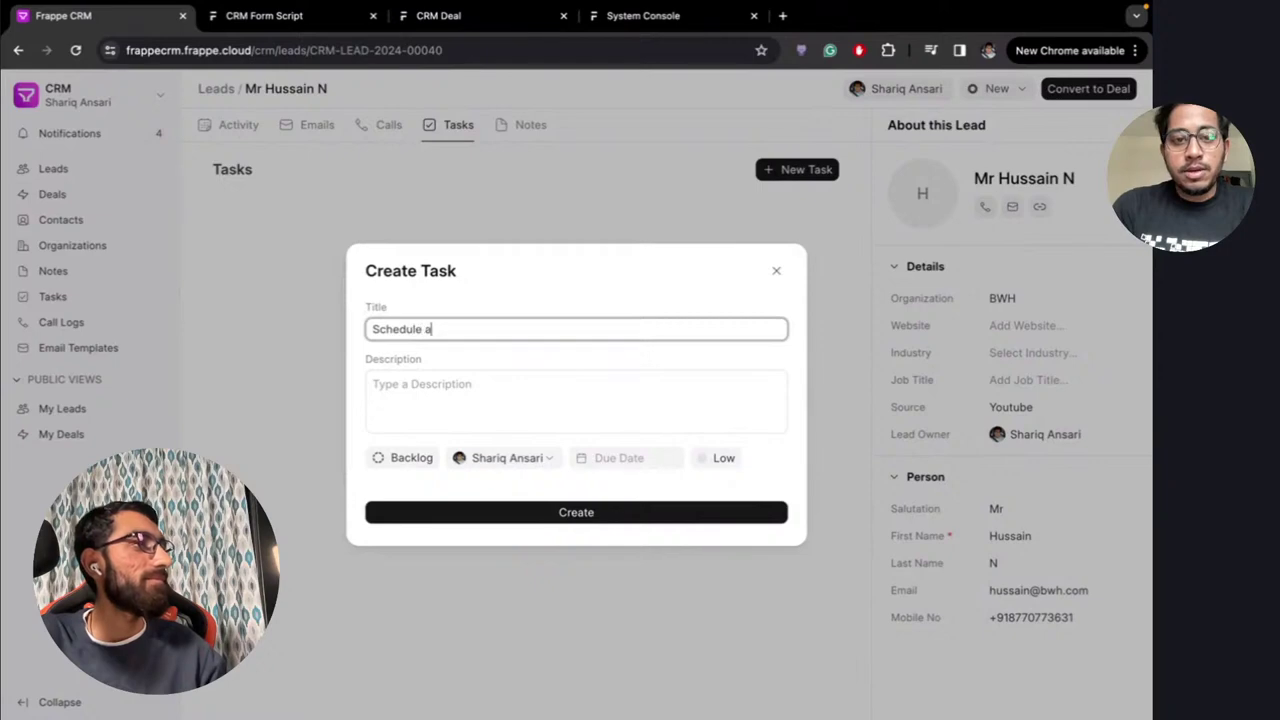
pyautogui.write(' call')
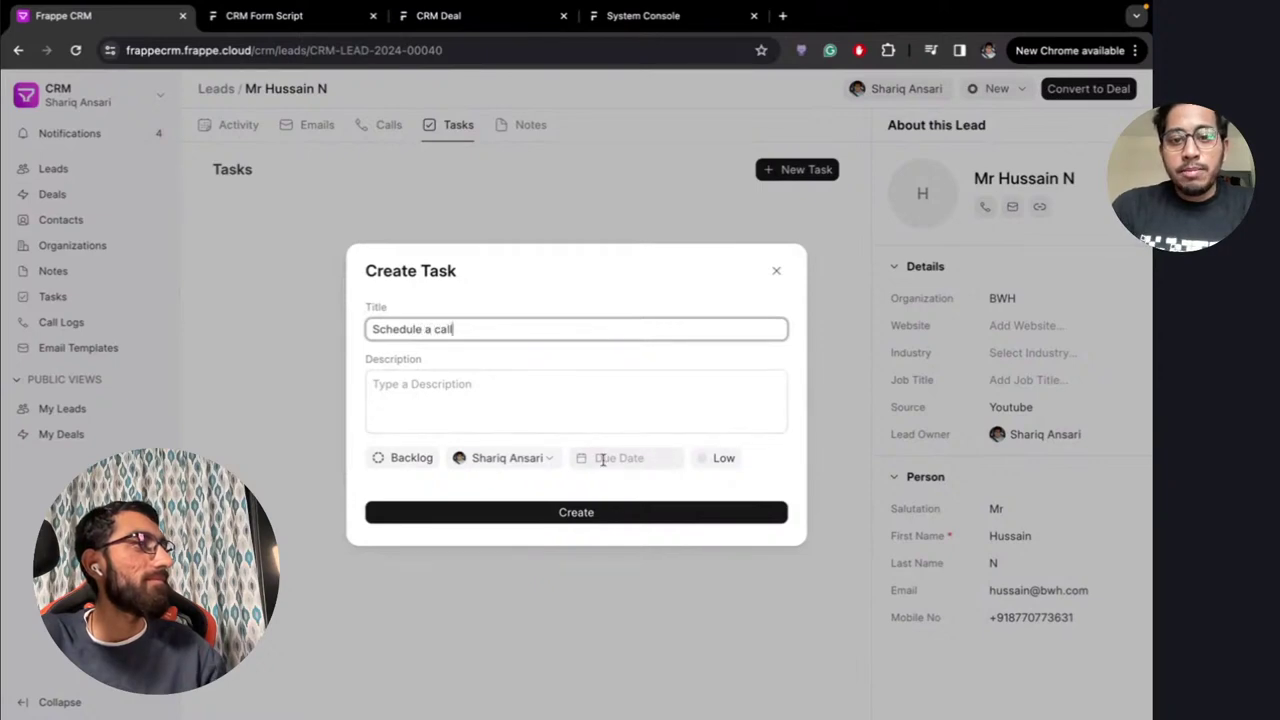
pyautogui.click(603, 459)
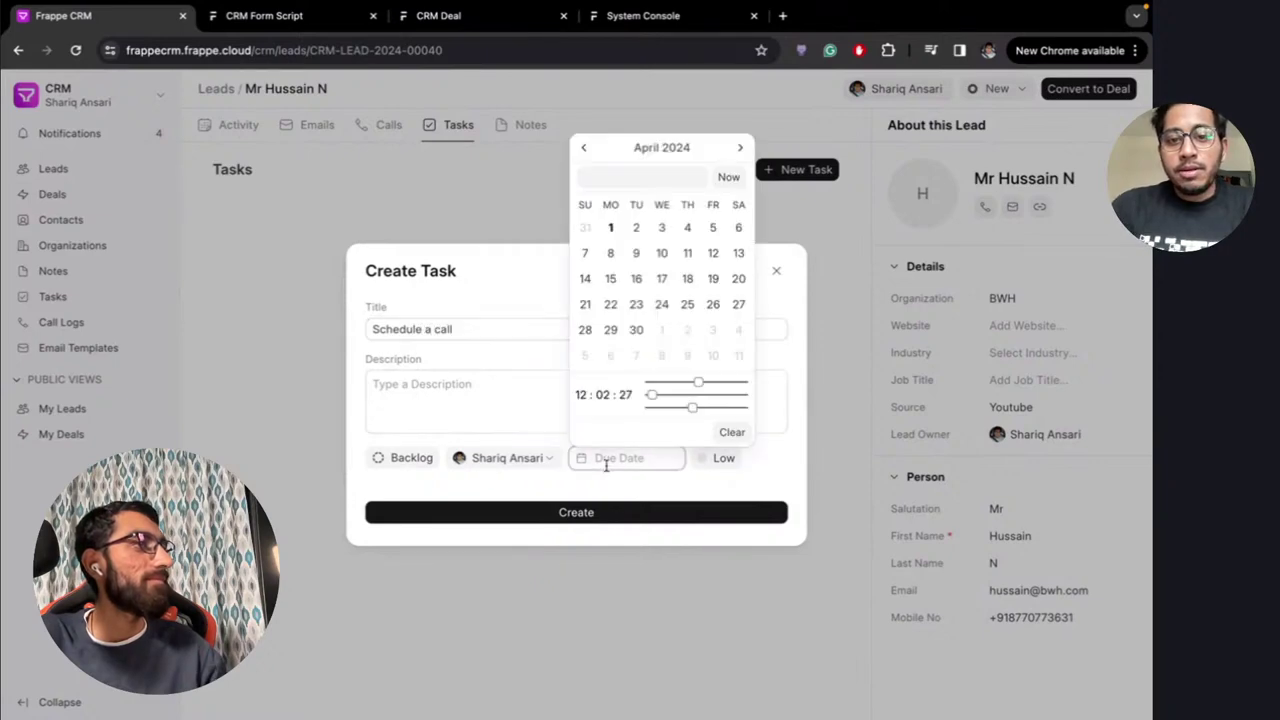
pyautogui.click(713, 229)
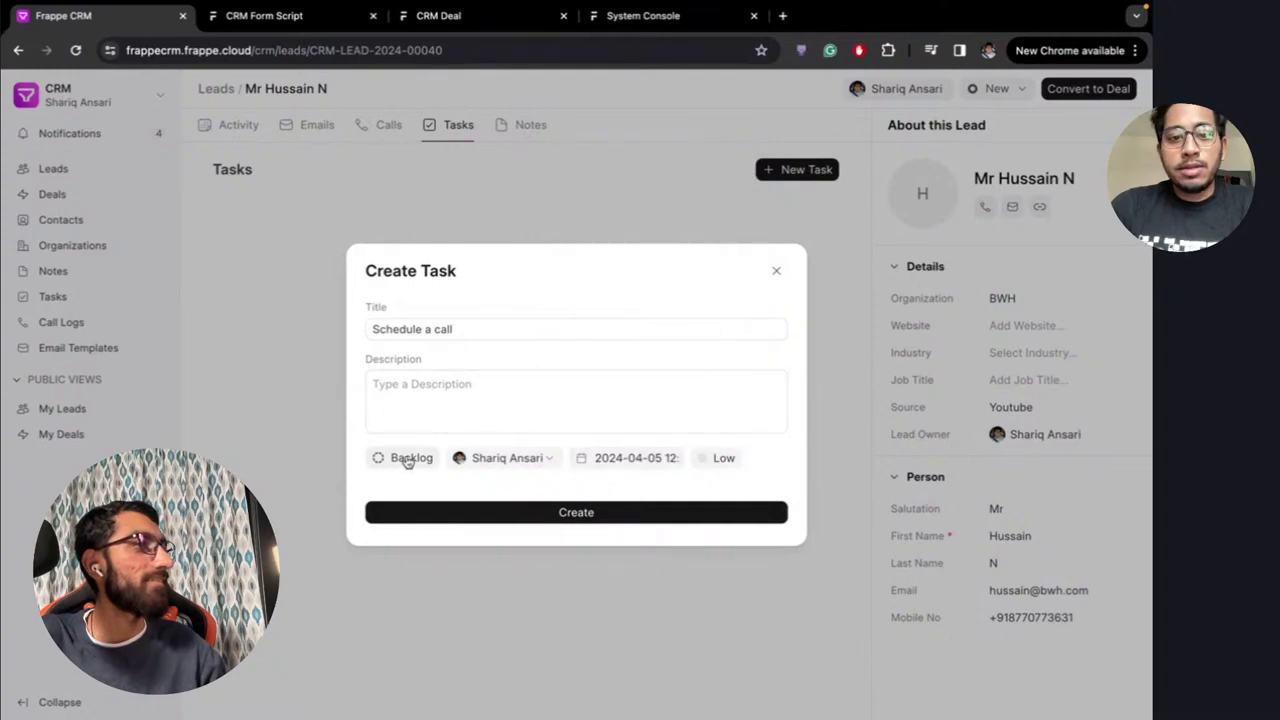
pyautogui.click(409, 458)
pyautogui.click(418, 514)
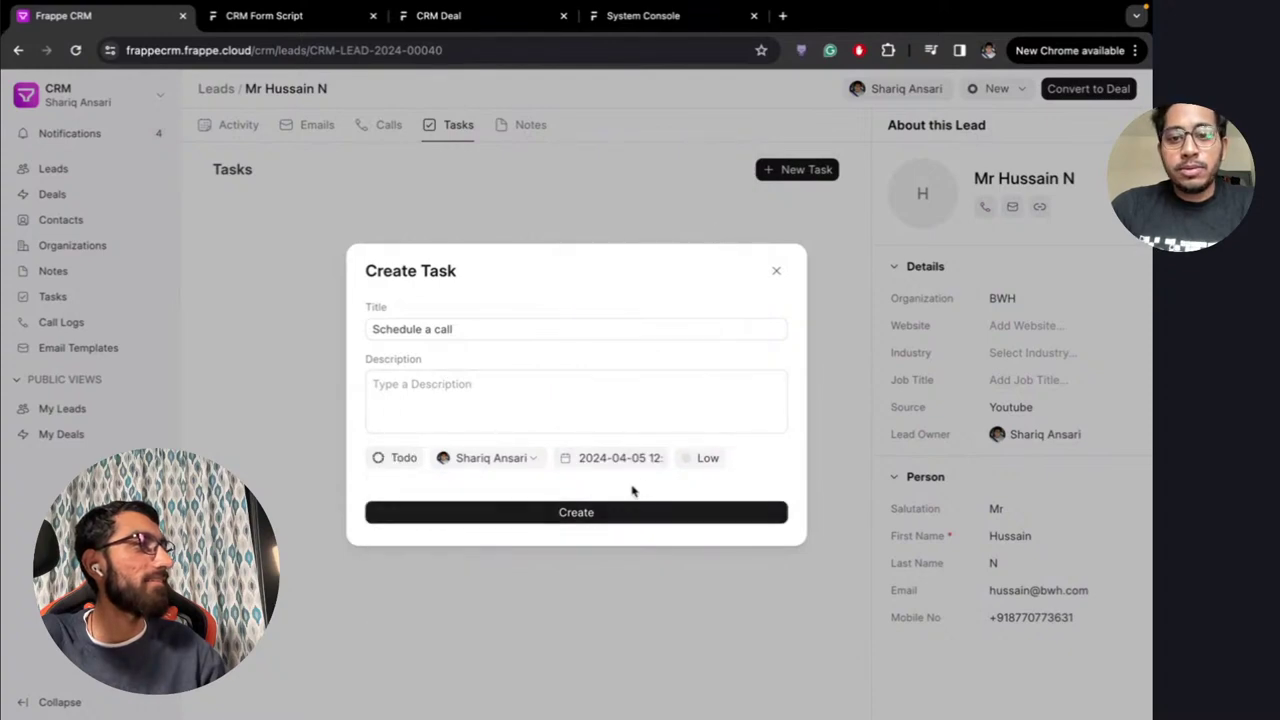
pyautogui.click(700, 458)
pyautogui.click(712, 534)
pyautogui.click(591, 514)
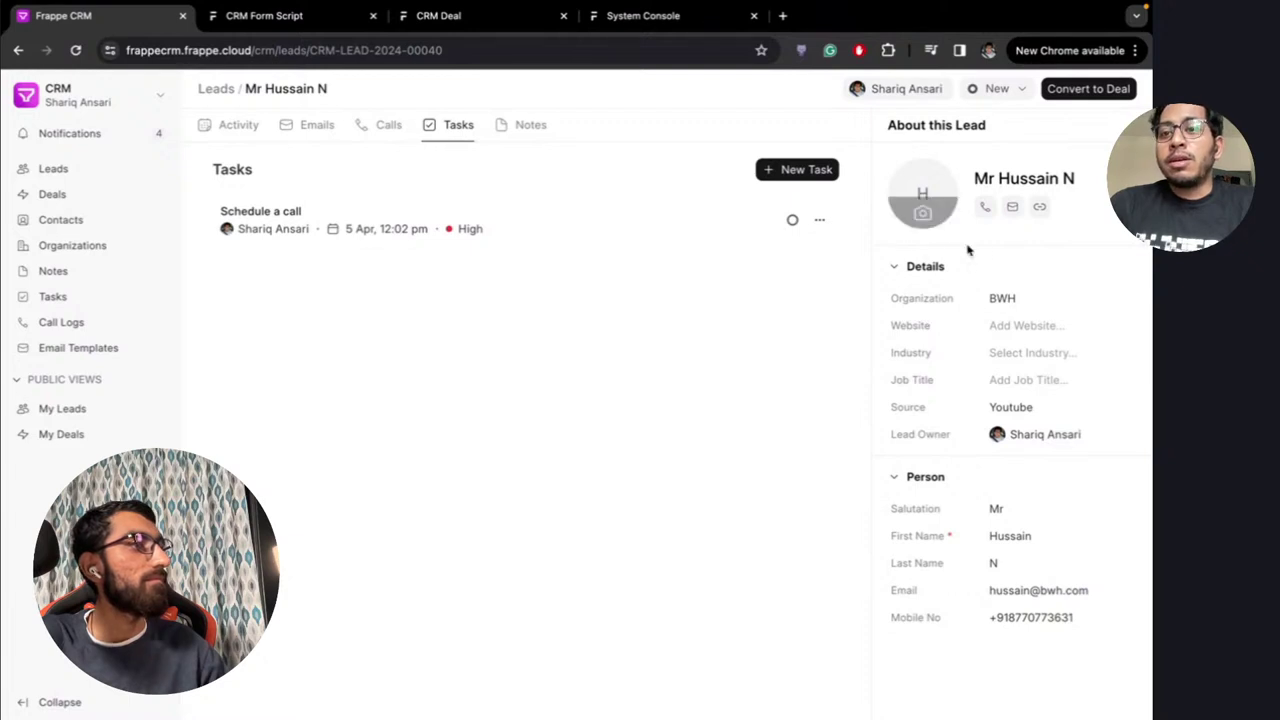
# Upload the young-man avatar jpg from Downloads as the lead's photo and show its Calls tab
pyautogui.click(923, 213)
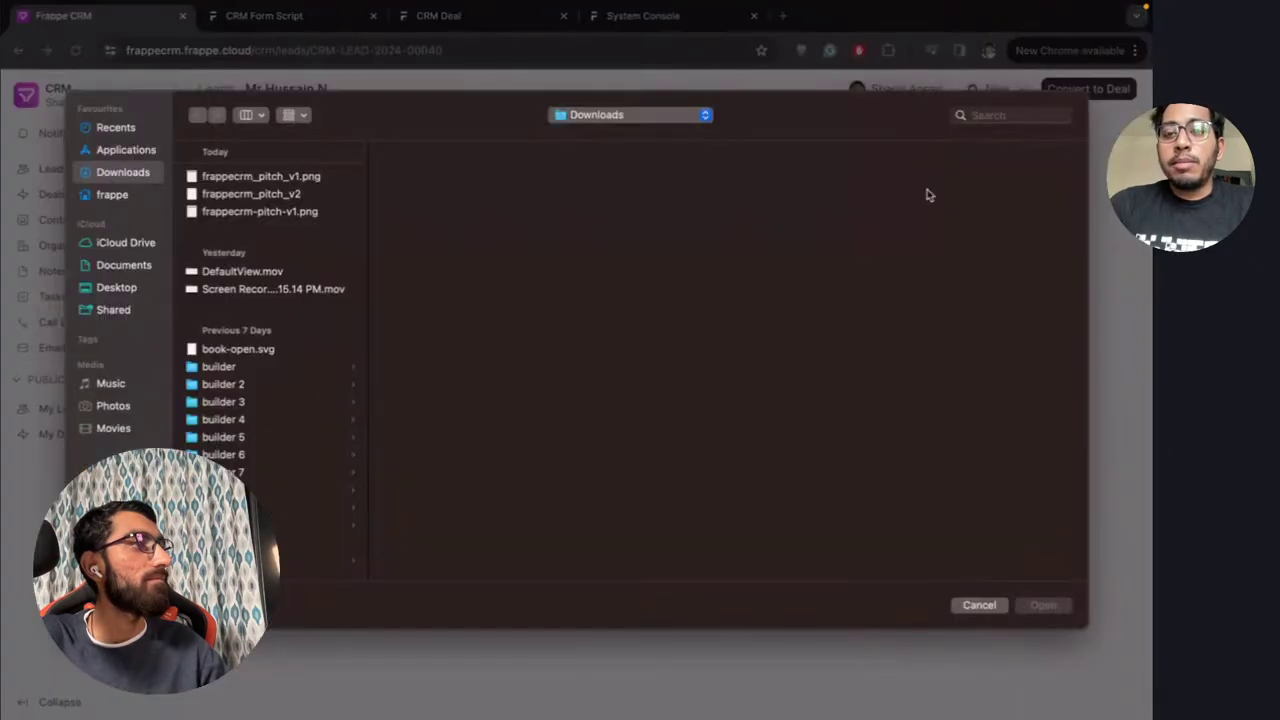
pyautogui.click(114, 195)
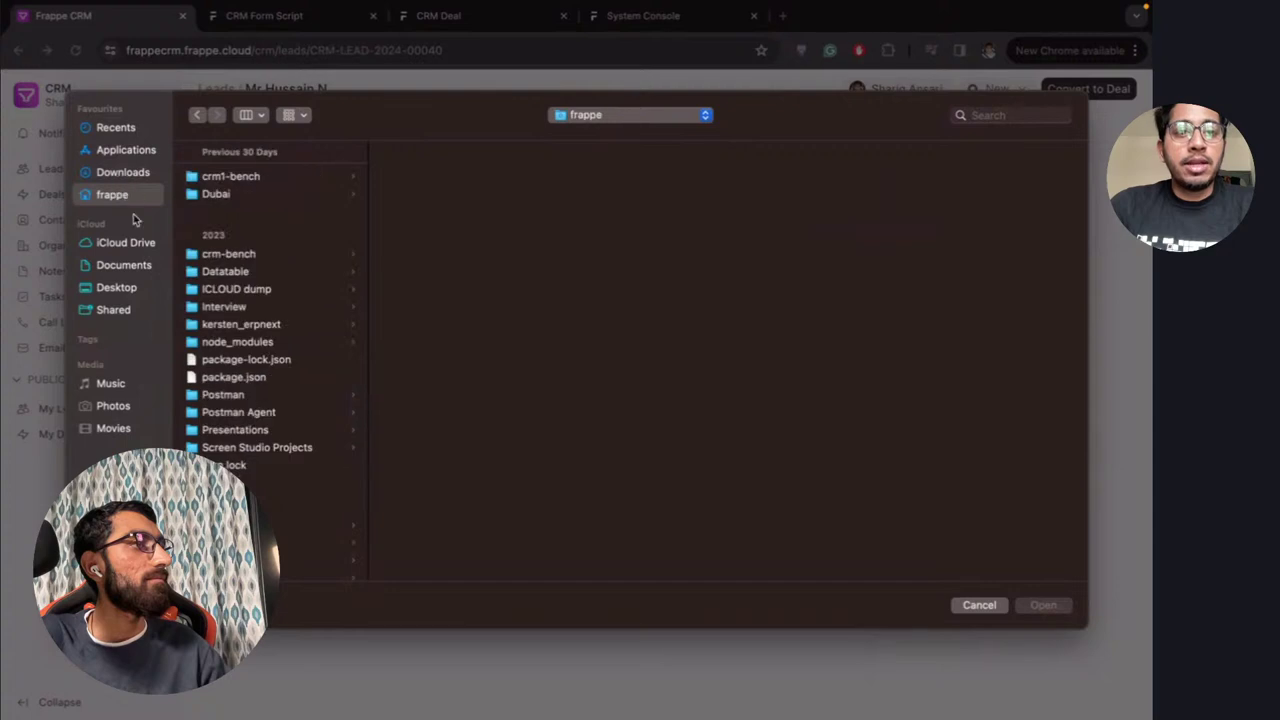
pyautogui.click(124, 266)
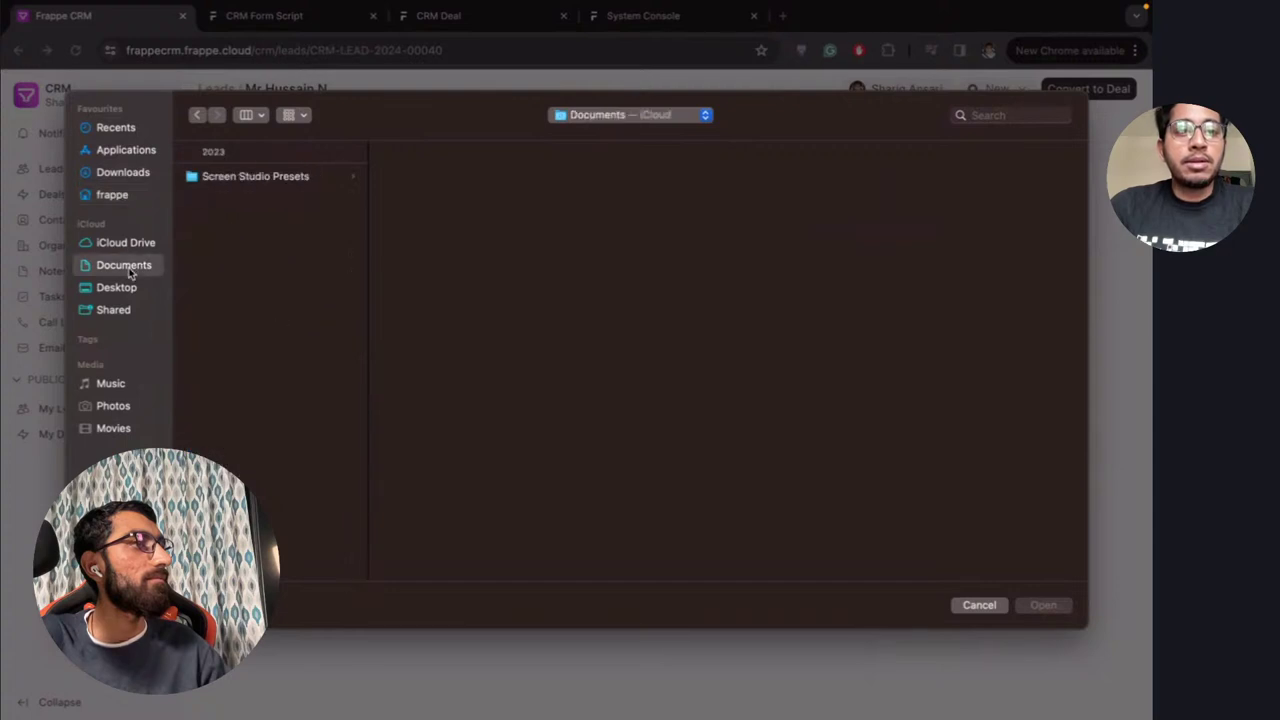
pyautogui.click(123, 172)
pyautogui.scroll(-5, 275, 416)
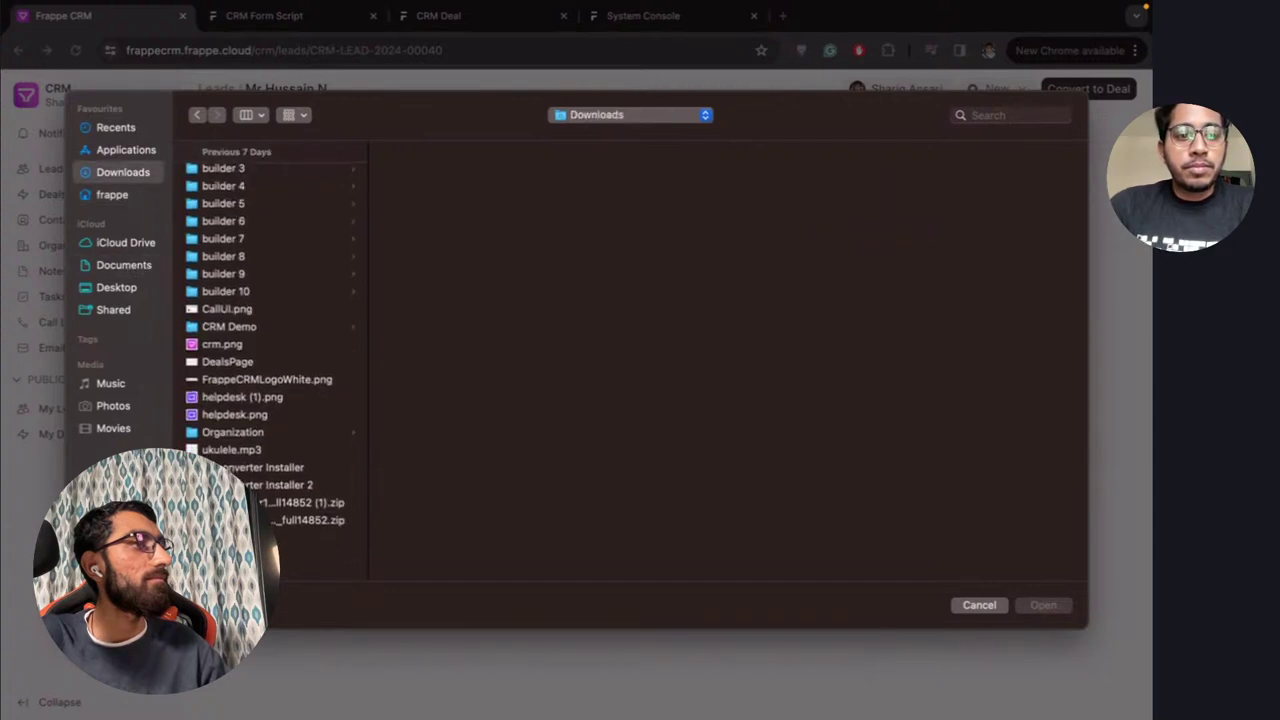
pyautogui.scroll(-10, 218, 330)
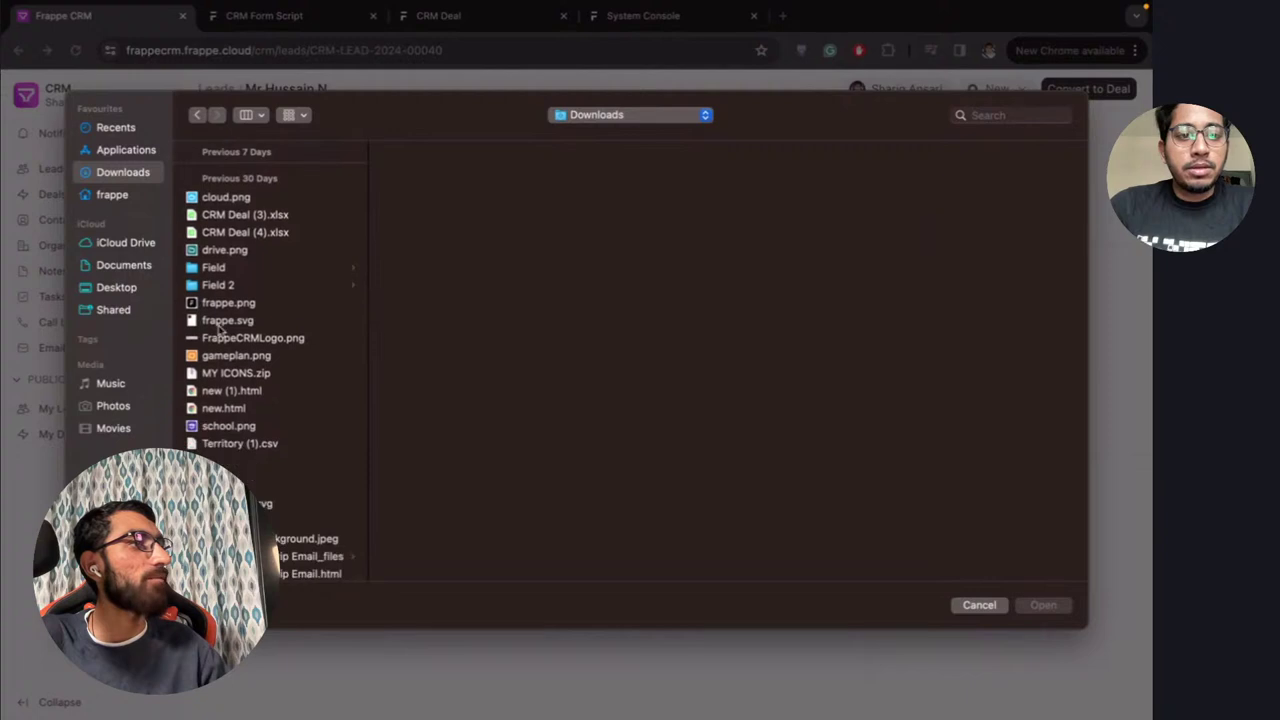
pyautogui.scroll(-10, 240, 475)
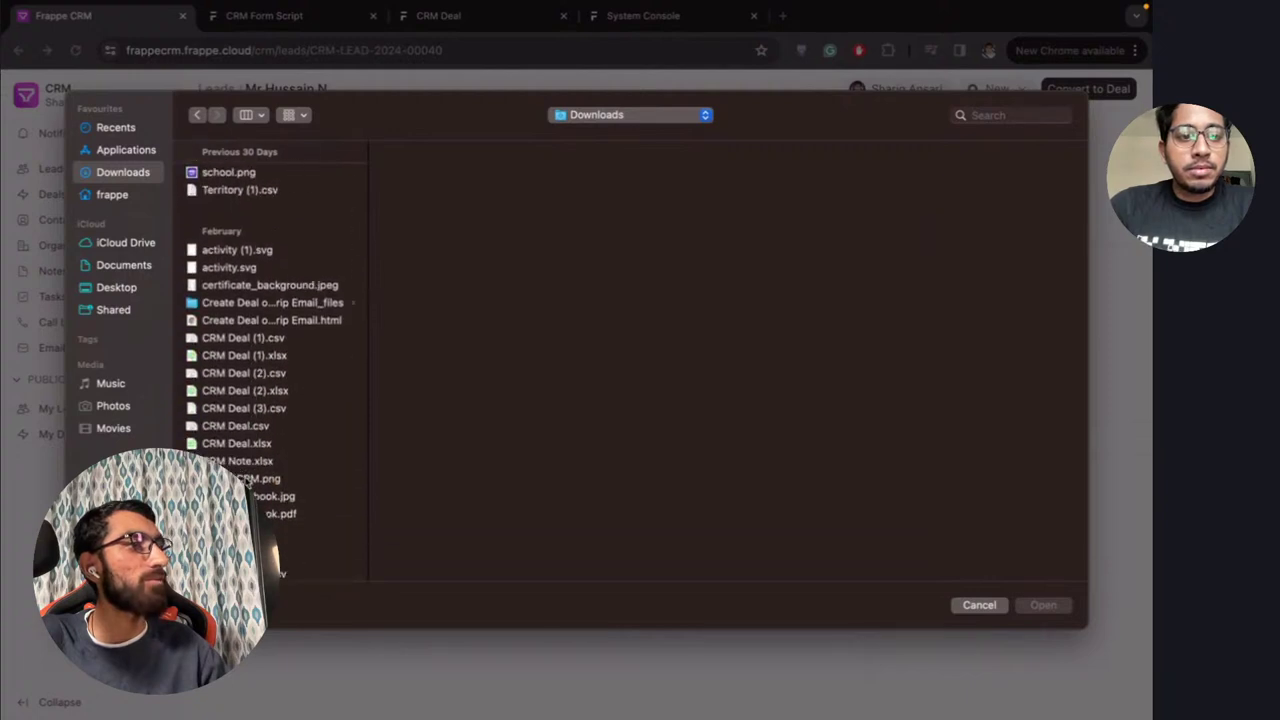
pyautogui.scroll(-6, 270, 380)
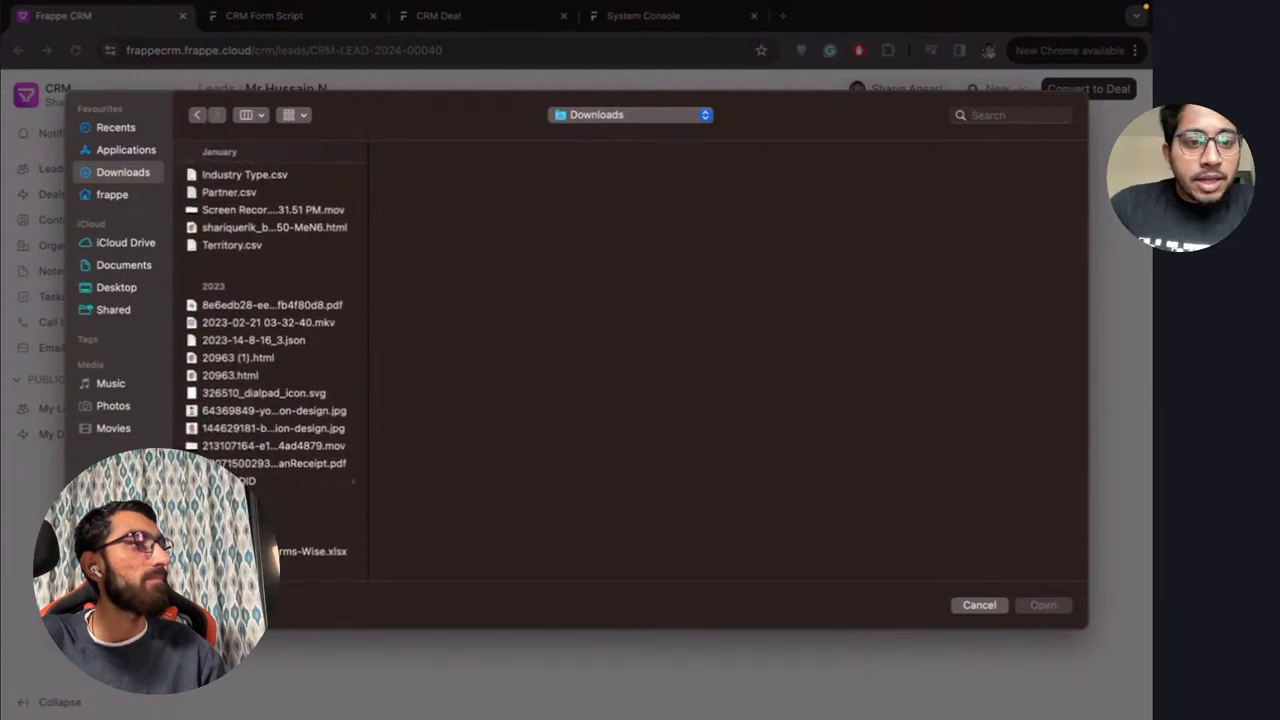
pyautogui.click(222, 411)
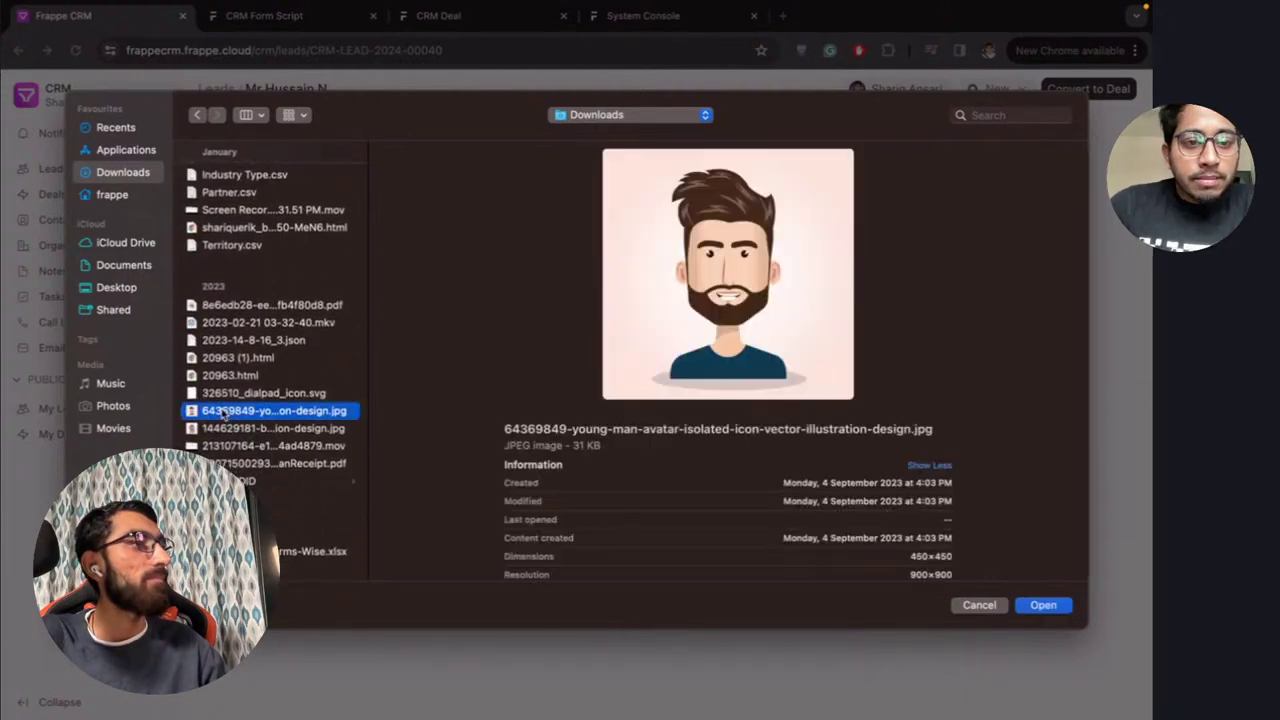
pyautogui.click(1043, 606)
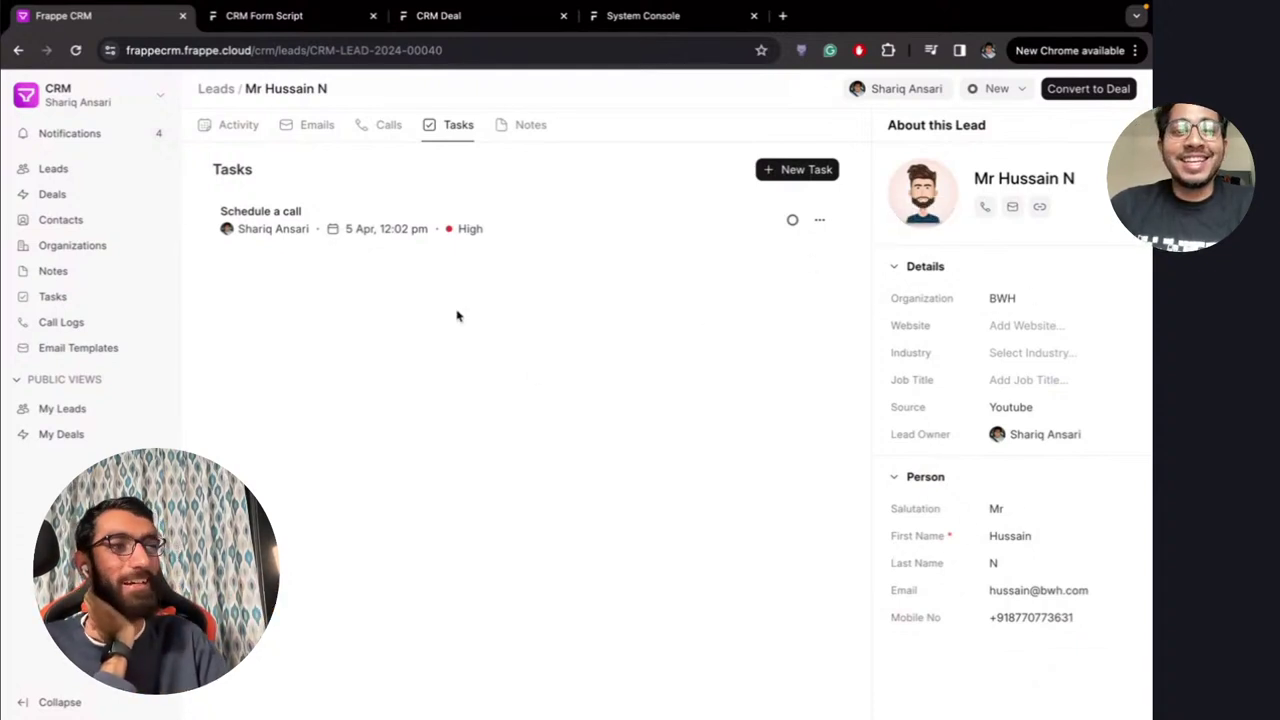
pyautogui.click(376, 130)
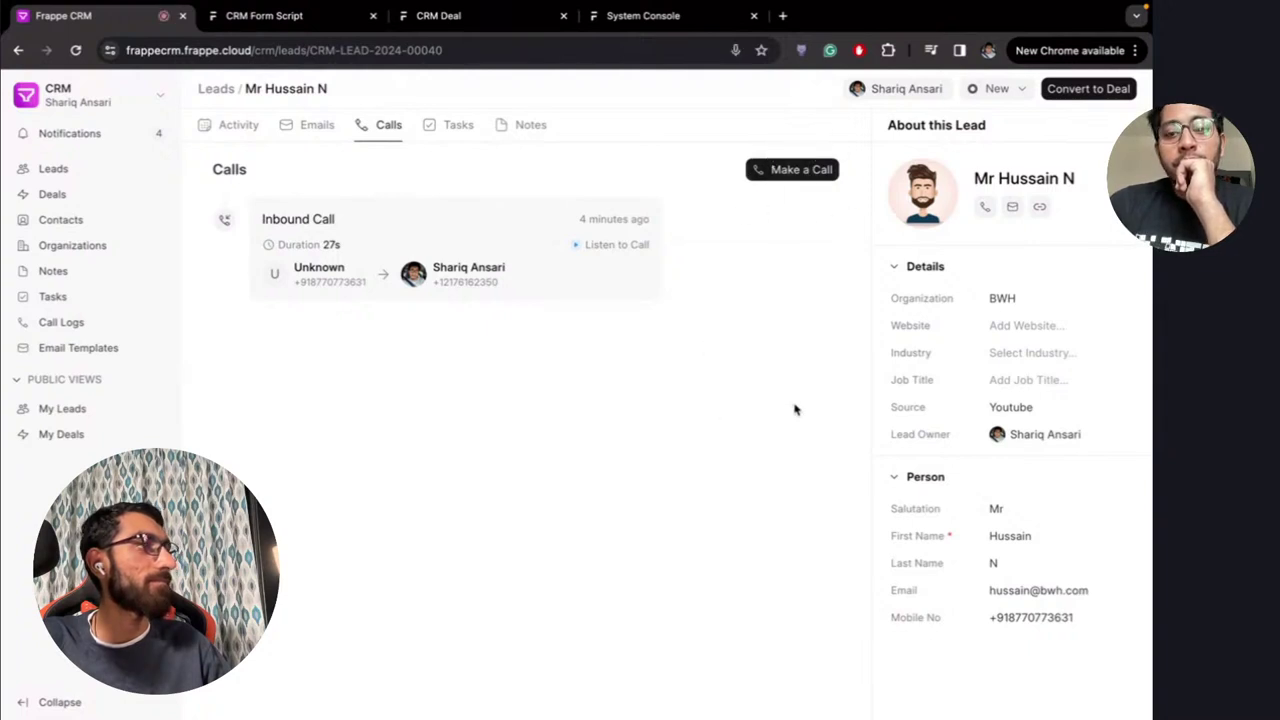
# Reload the lead page and place a new outbound call to the lead, keeping the popup beside the details
pyautogui.click(482, 50)
pyautogui.press('Return')
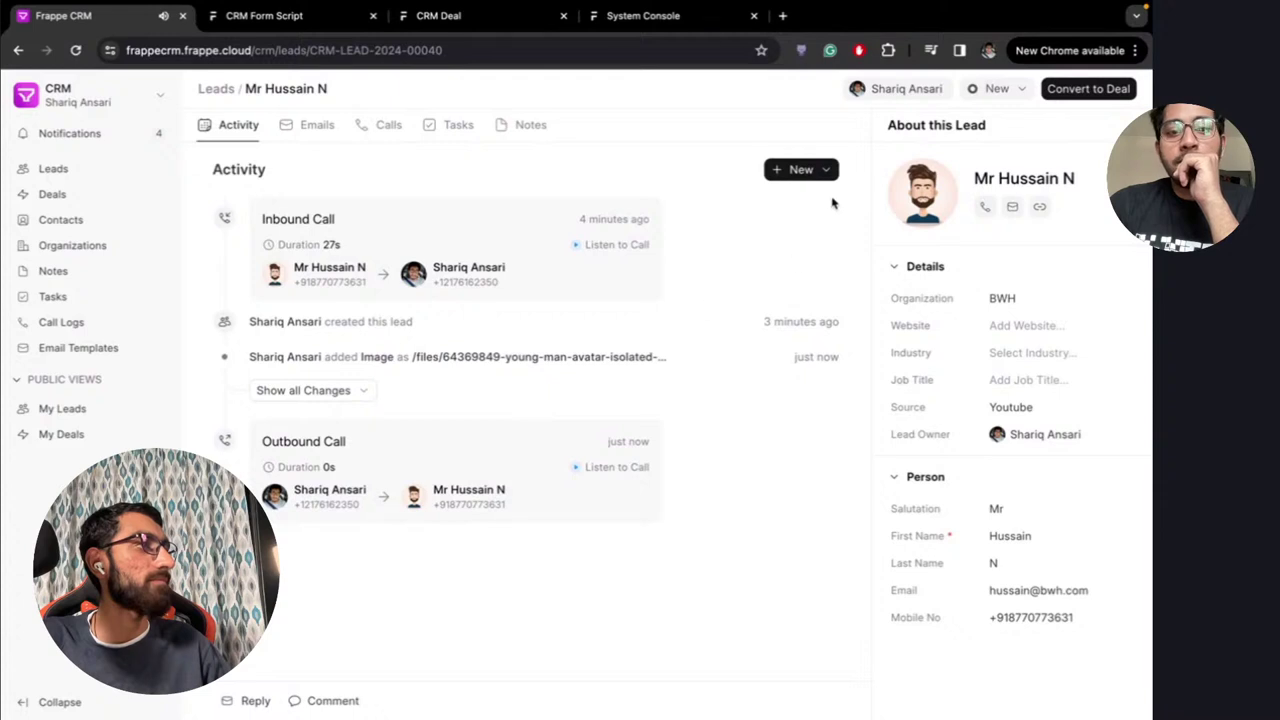
pyautogui.click(815, 170)
pyautogui.click(812, 224)
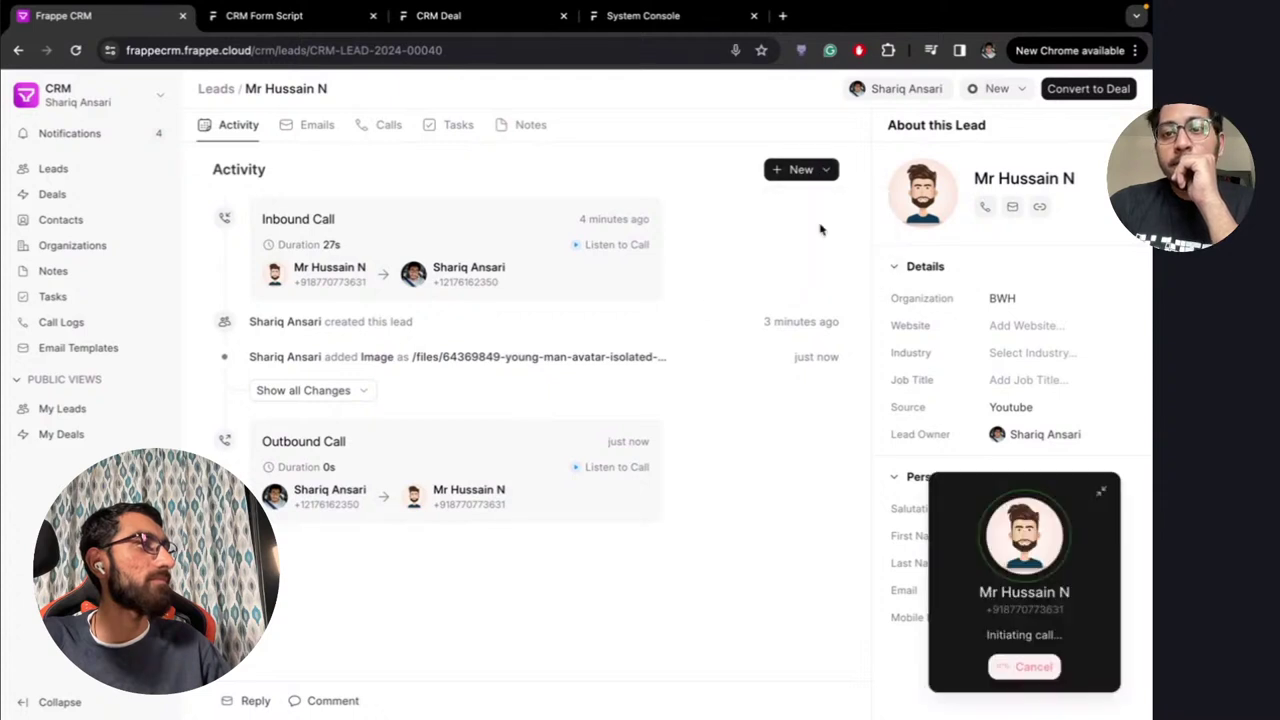
pyautogui.moveTo(1011, 632); pyautogui.dragTo(737, 322)
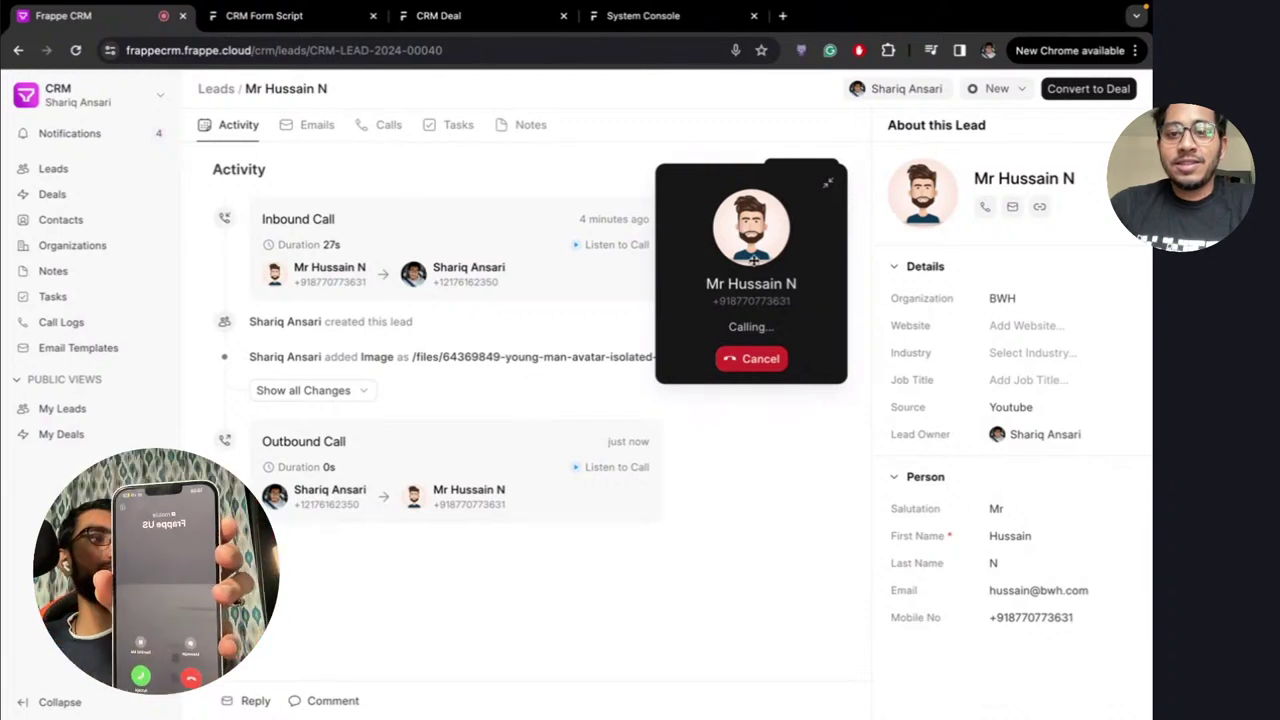
pyautogui.moveTo(754, 260); pyautogui.dragTo(929, 297)
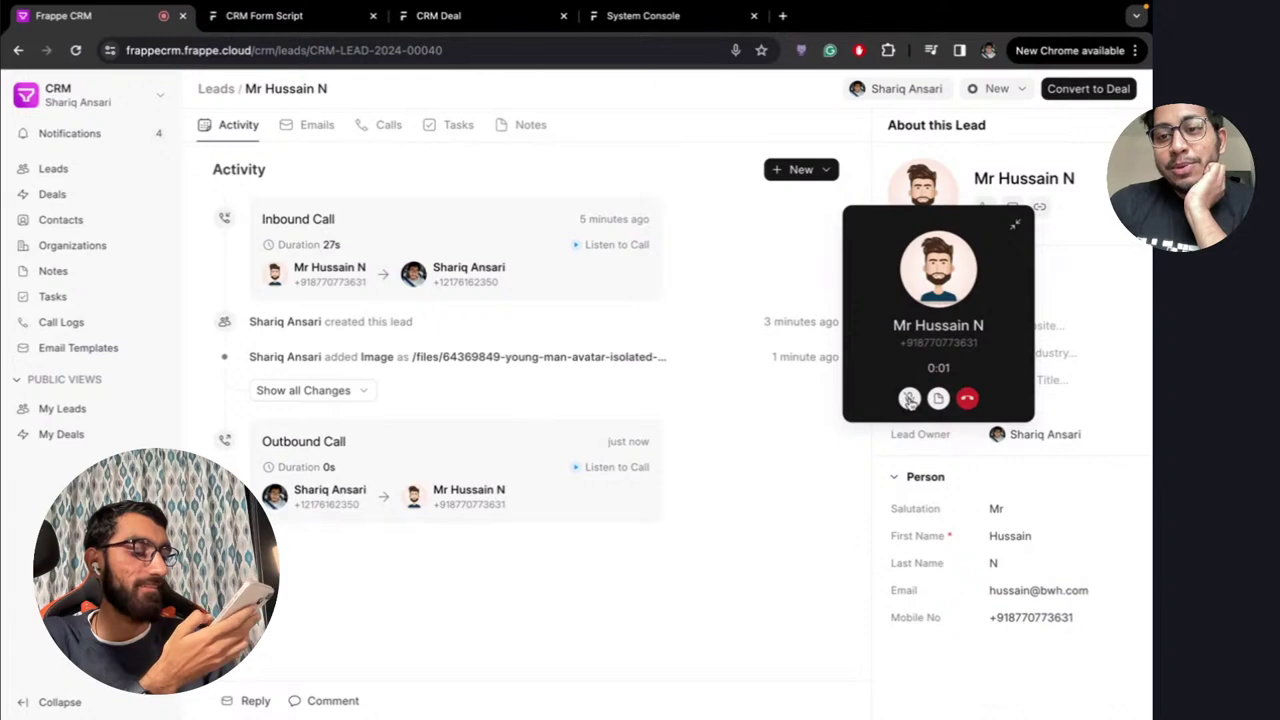
pyautogui.moveTo(933, 311); pyautogui.dragTo(810, 258)
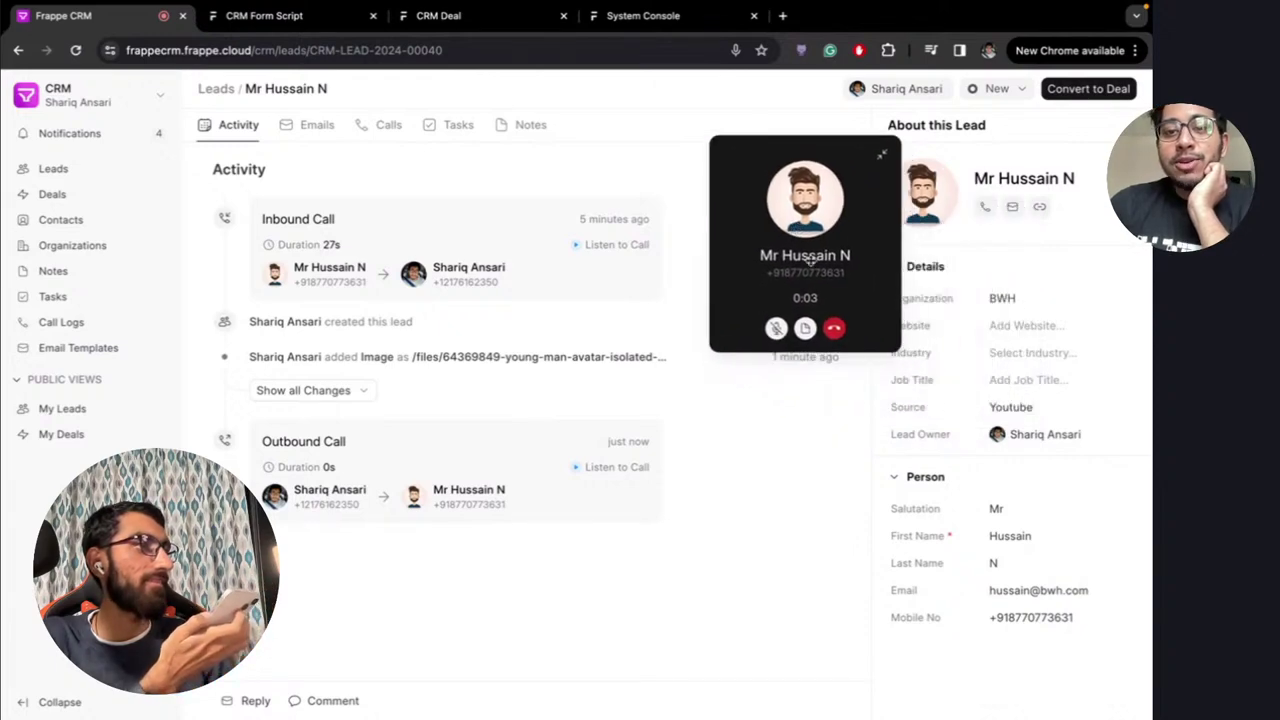
pyautogui.moveTo(806, 333); pyautogui.dragTo(963, 329)
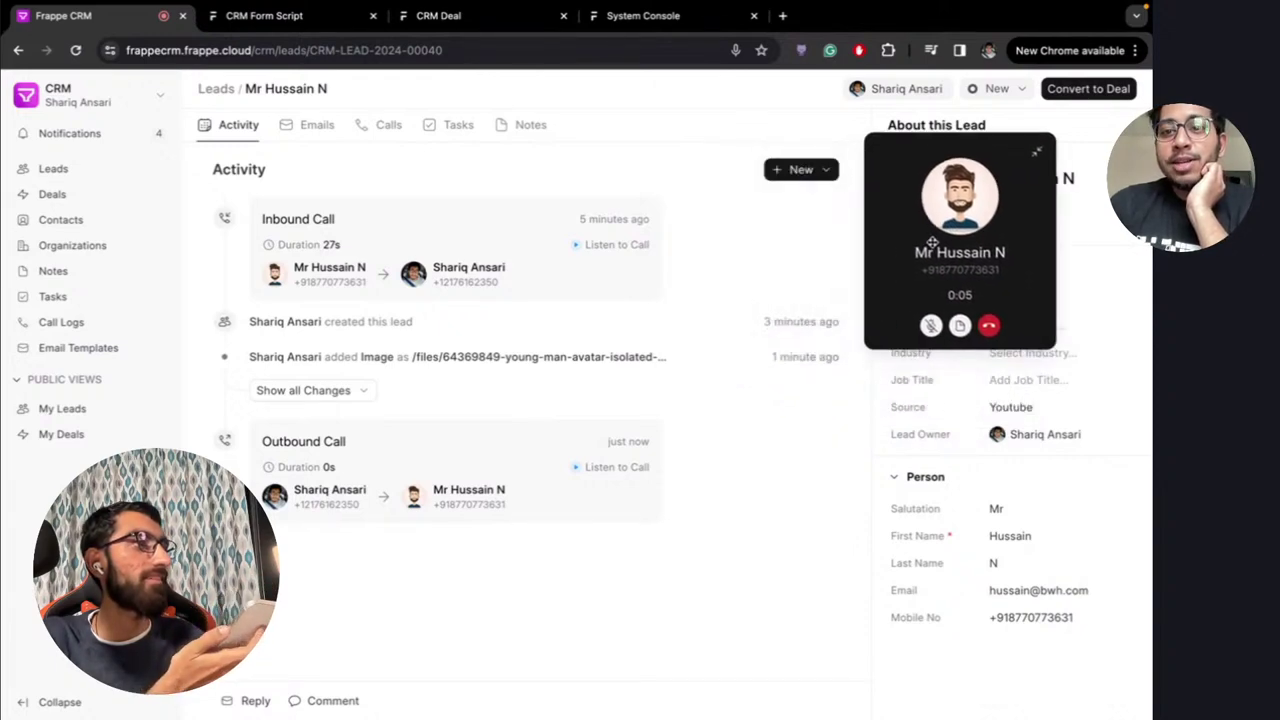
# Add a call note titled 'Note from call' reading 'Live launch', then minimize the call window
pyautogui.click(963, 329)
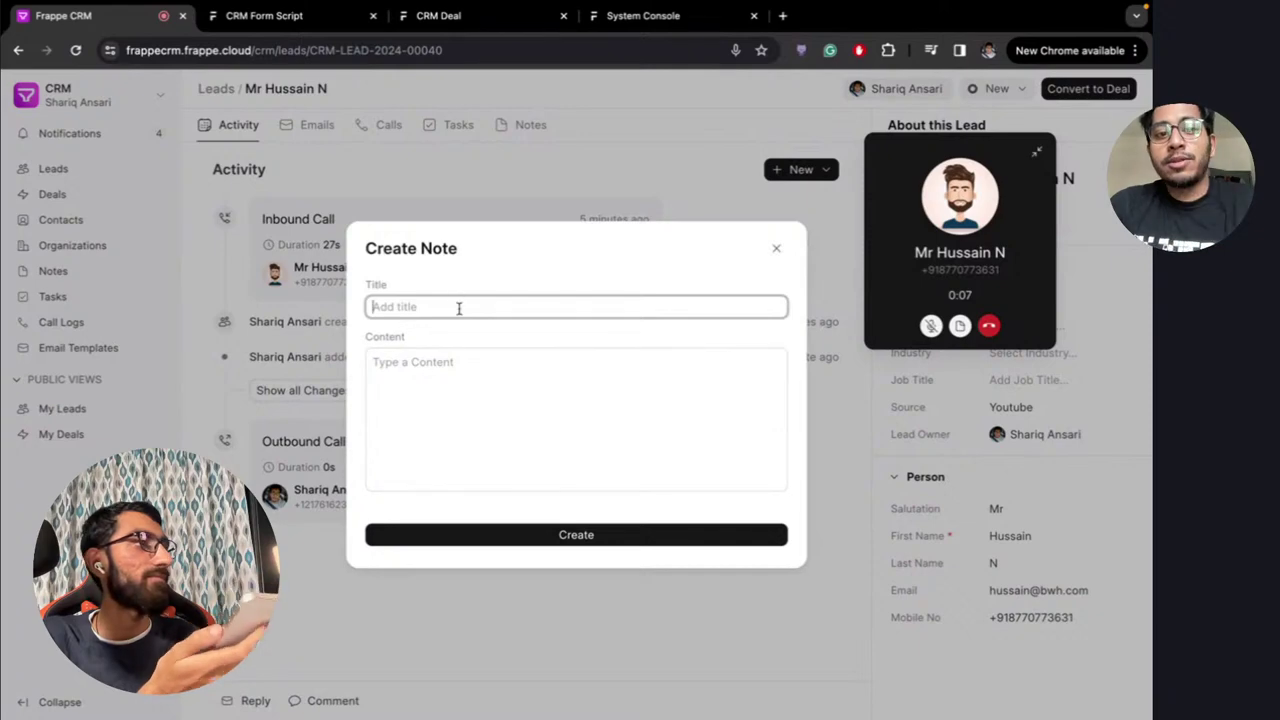
pyautogui.write('Not')
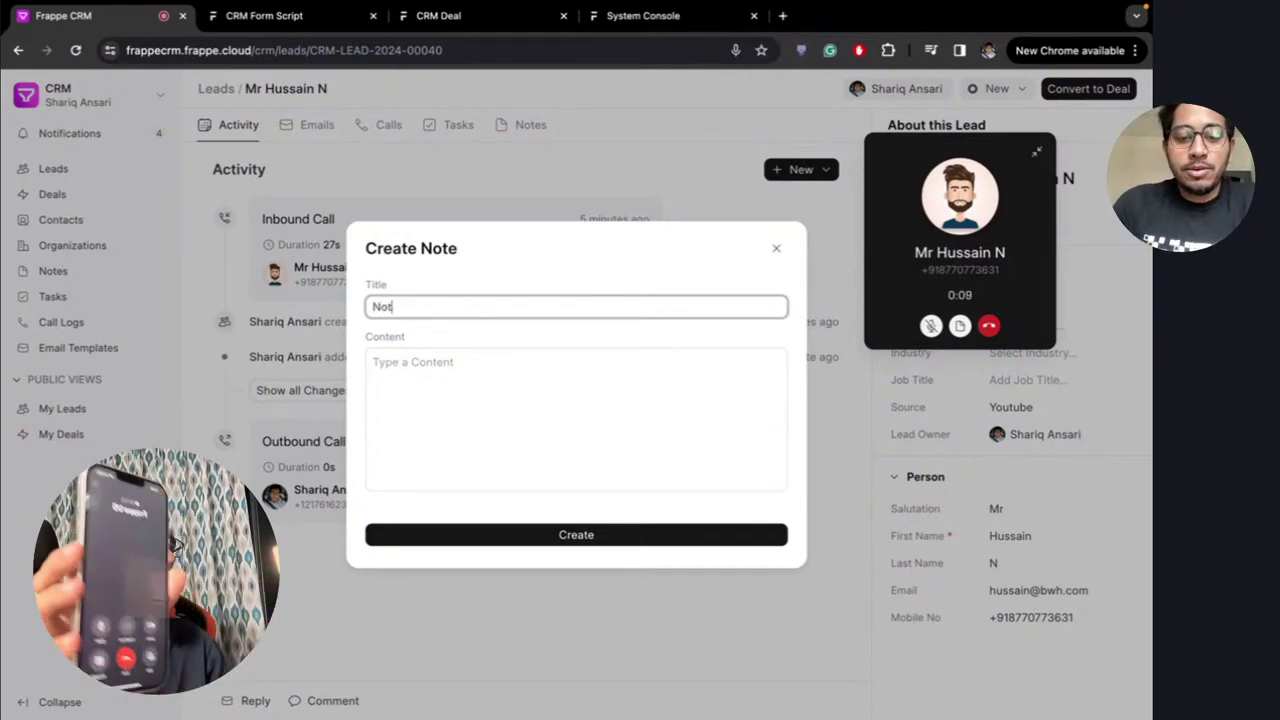
pyautogui.write('e from call')
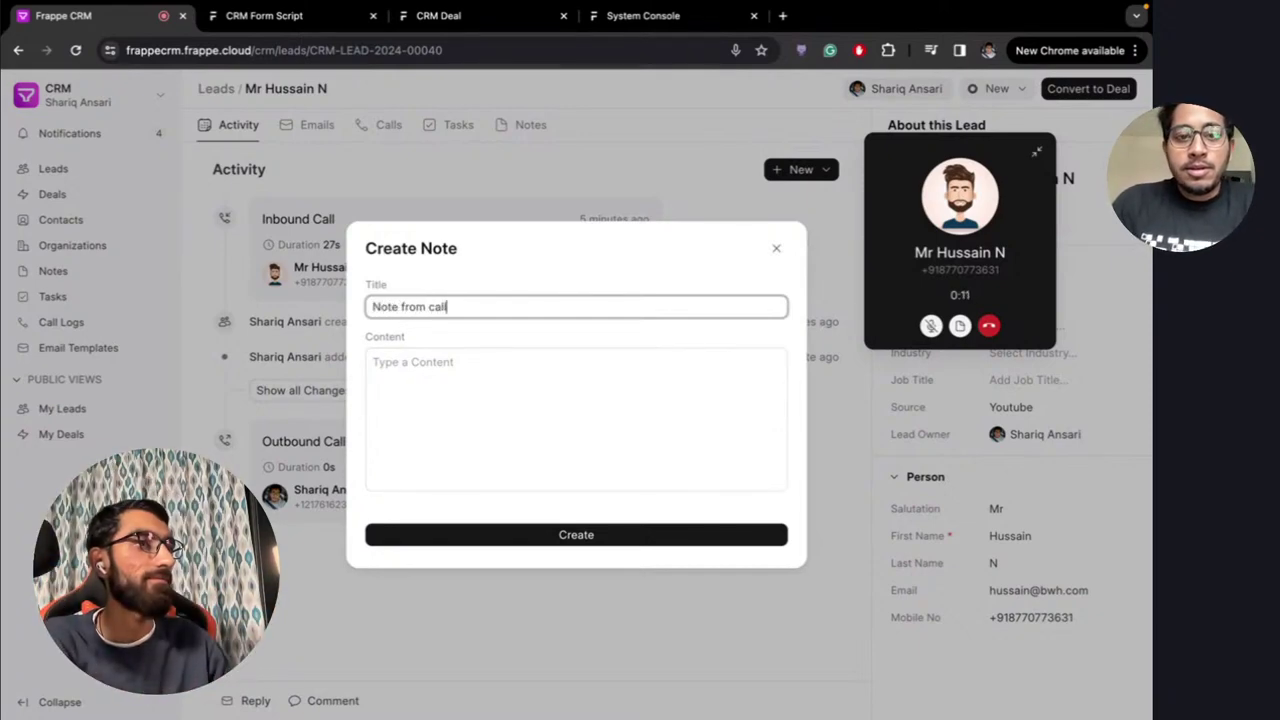
pyautogui.click(467, 388)
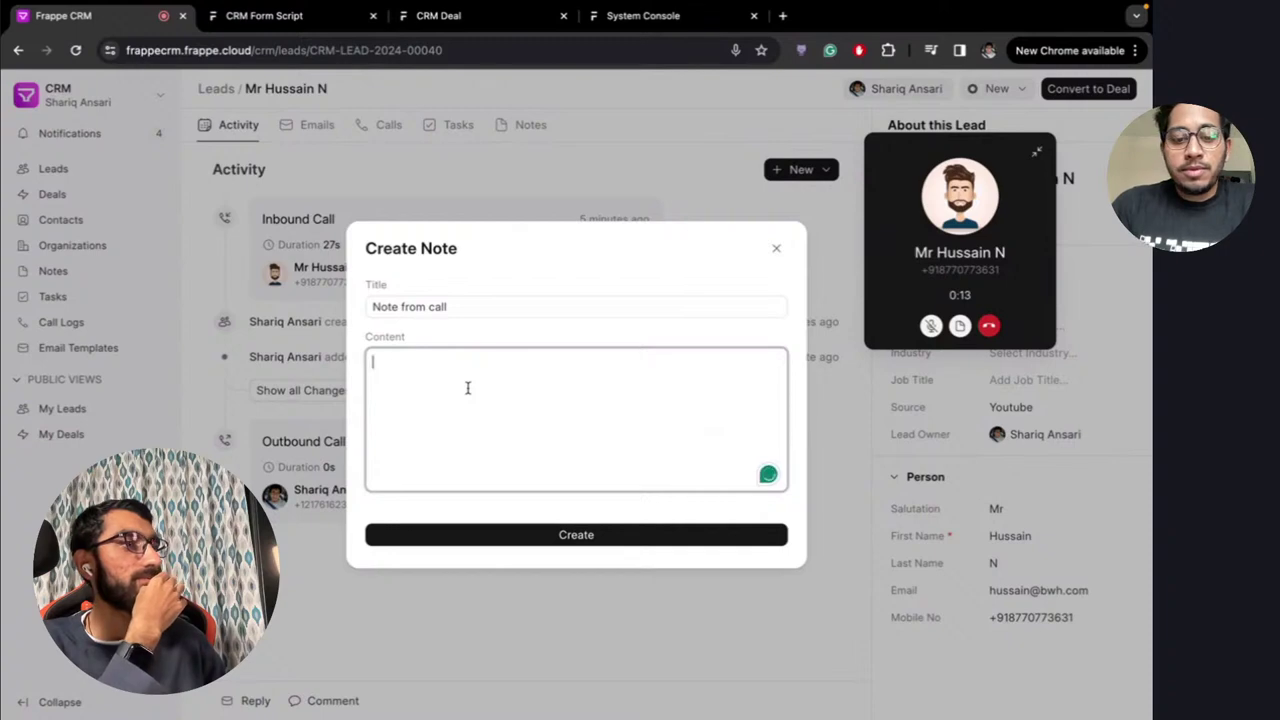
pyautogui.write('Live launch')
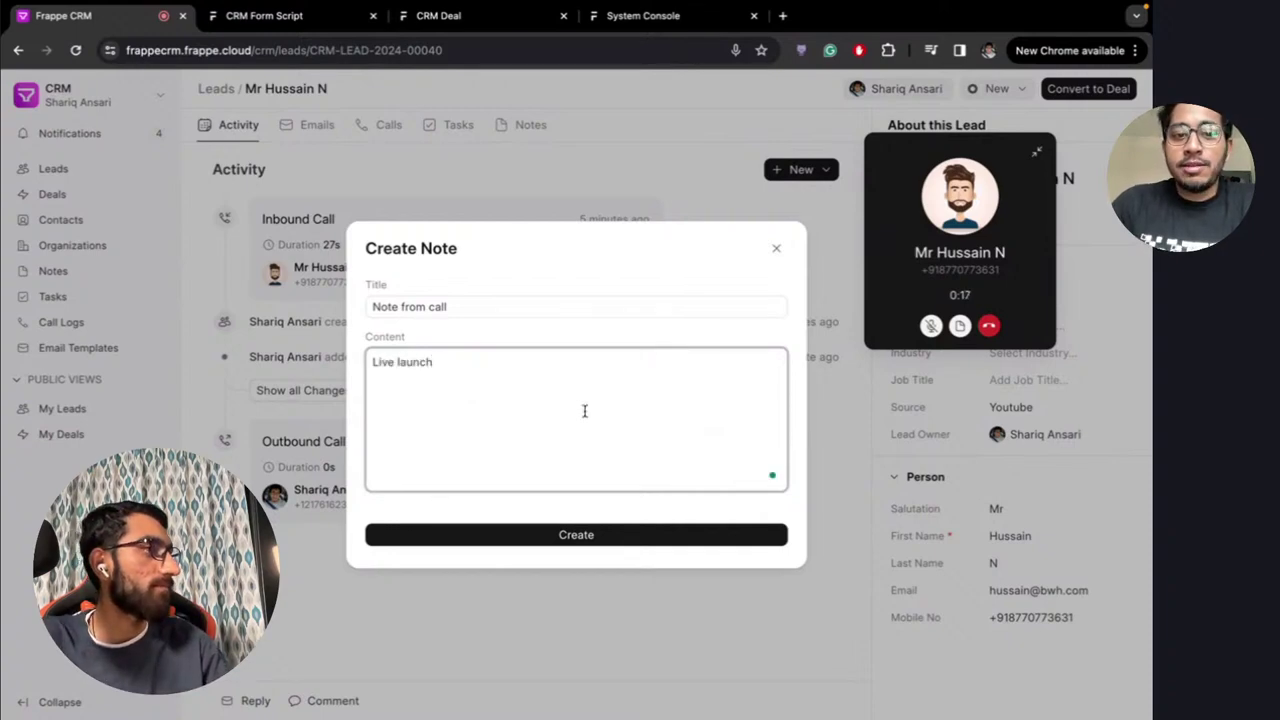
pyautogui.click(603, 533)
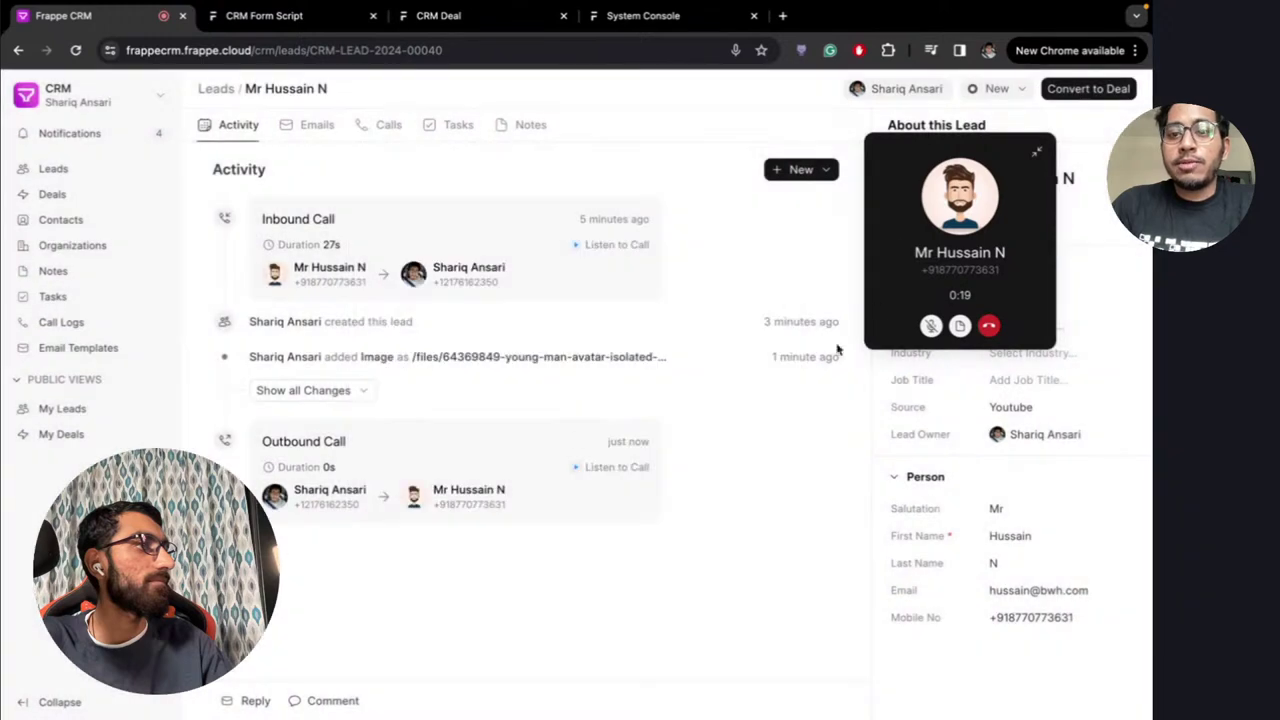
pyautogui.click(959, 325)
pyautogui.click(951, 216)
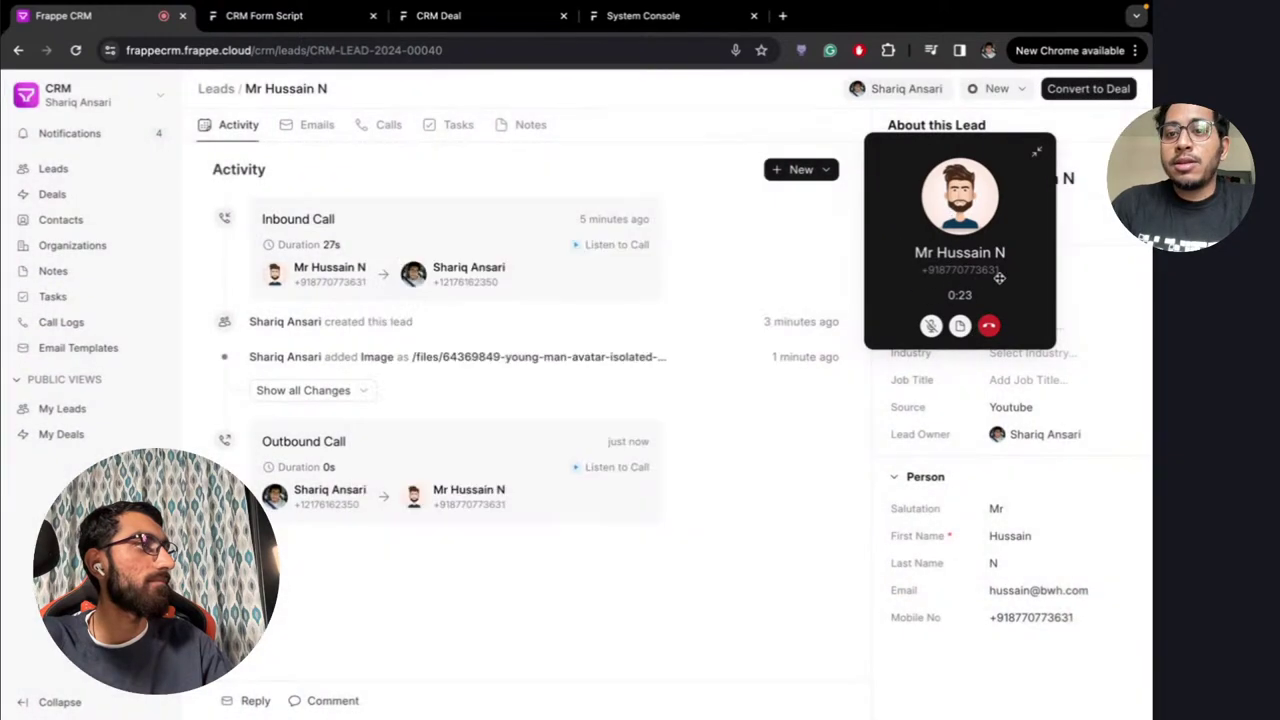
pyautogui.click(1039, 154)
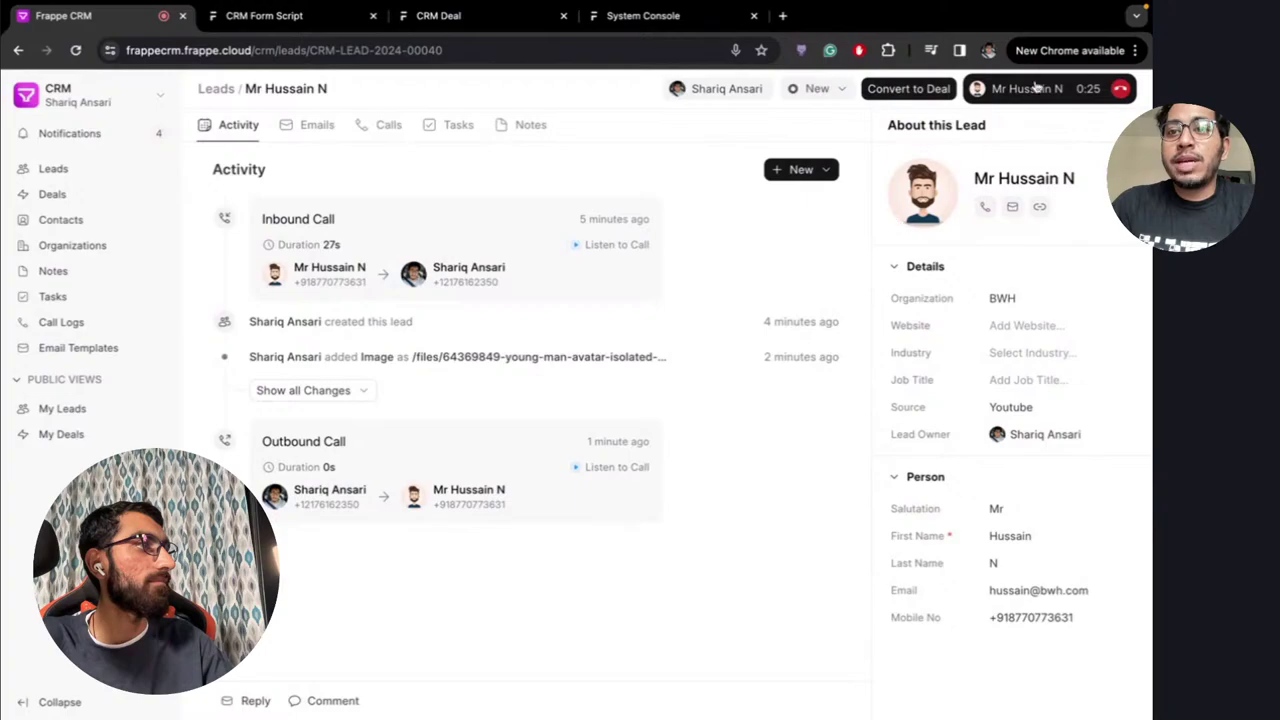
# Hang up the call from Call Logs and open its completed 1m 3s outgoing log
pyautogui.click(75, 178)
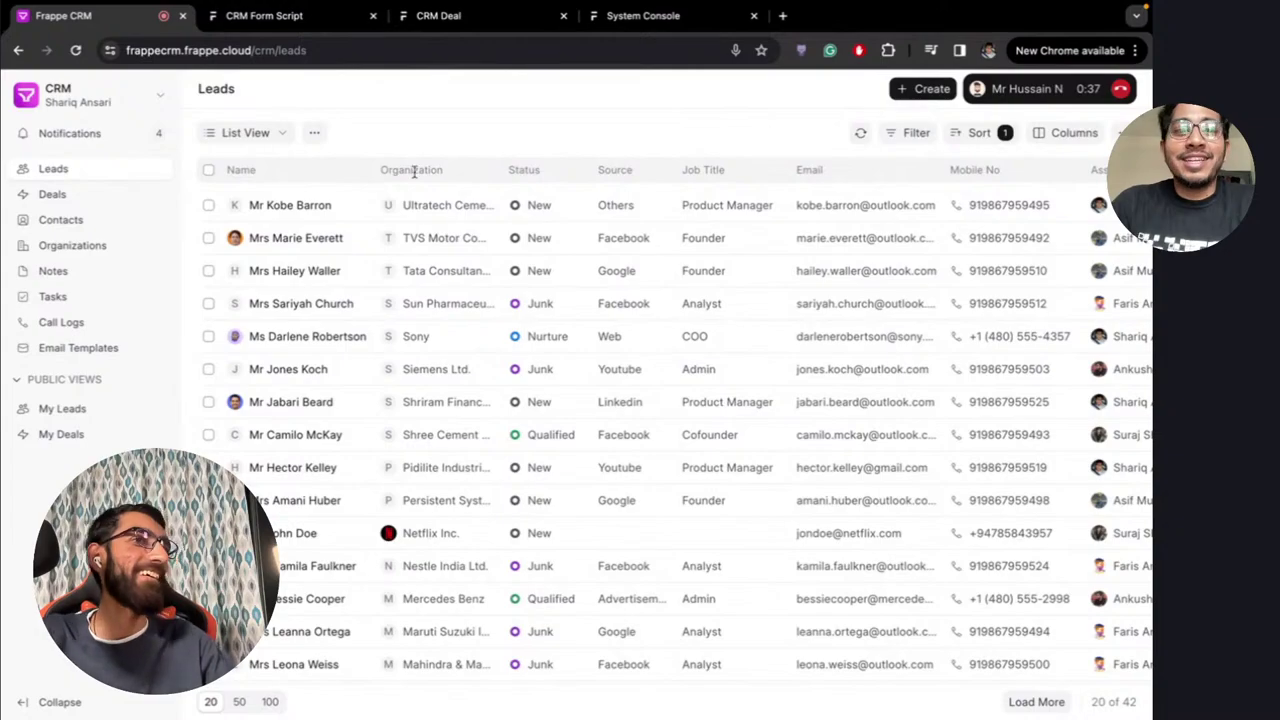
pyautogui.click(100, 322)
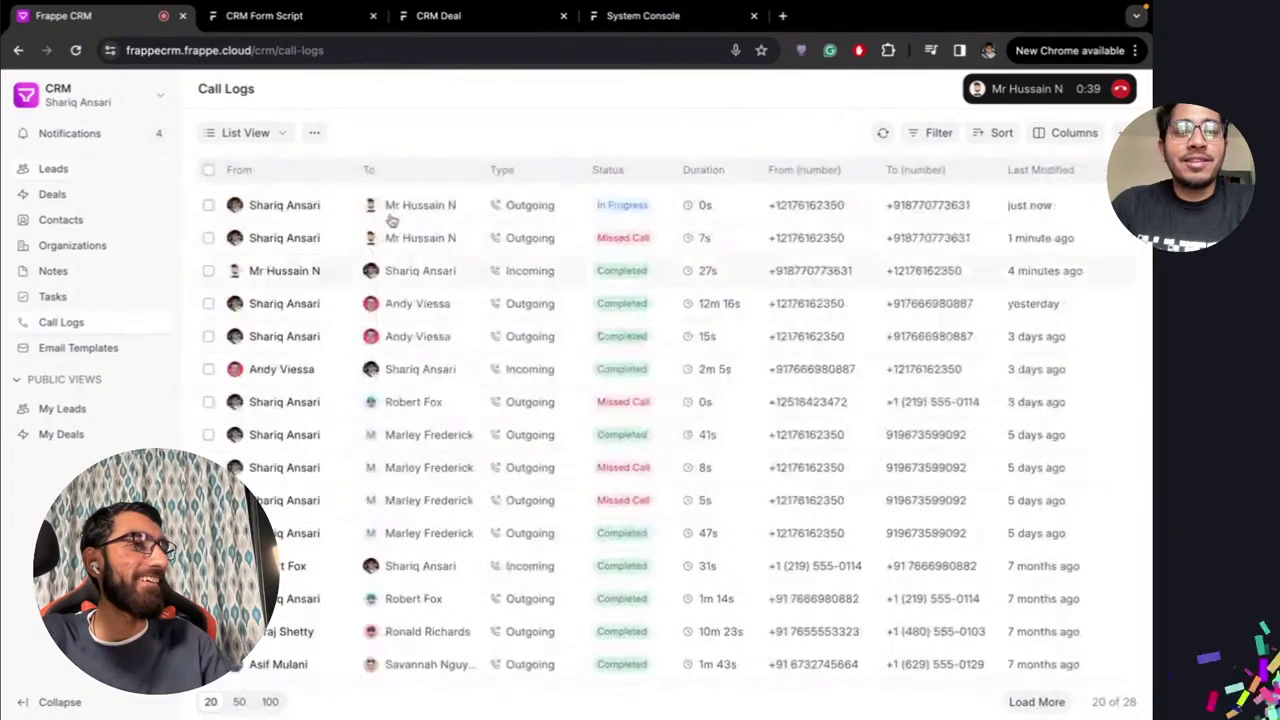
pyautogui.click(1022, 88)
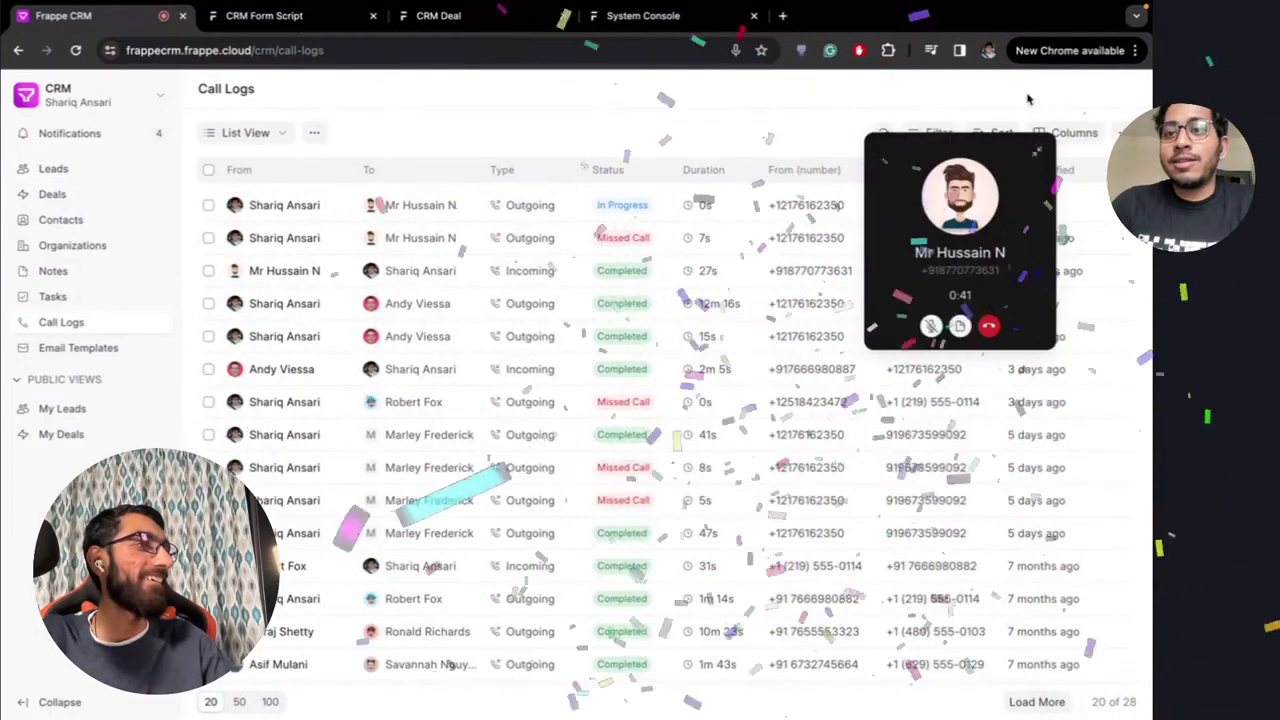
pyautogui.click(989, 326)
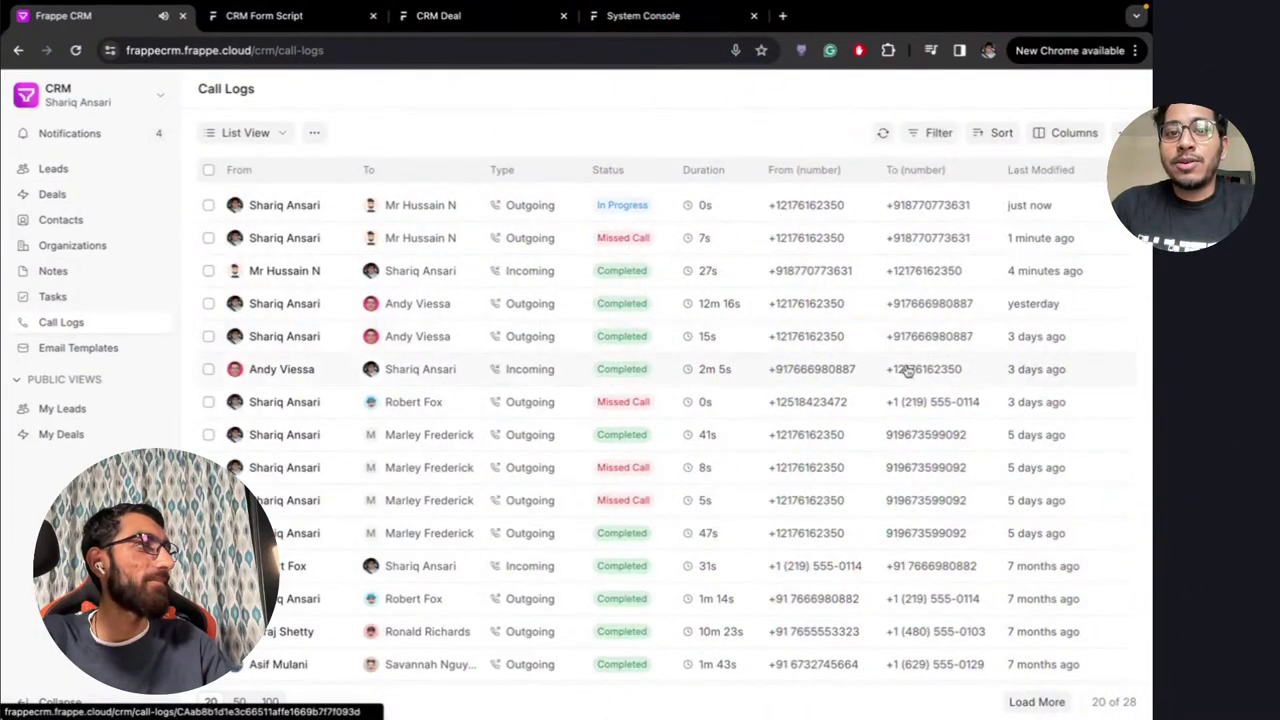
pyautogui.click(878, 132)
pyautogui.click(318, 212)
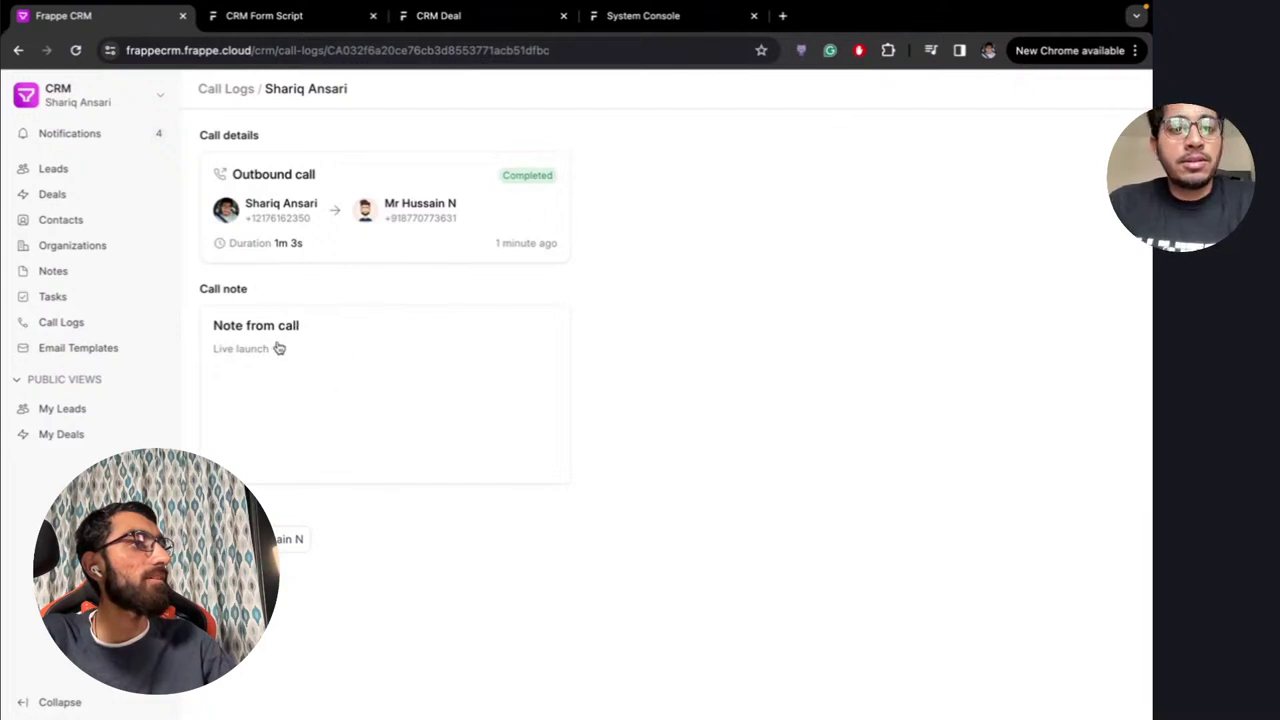
# Check the call note, then open the linked lead's Calls tab
pyautogui.click(301, 372)
pyautogui.click(268, 402)
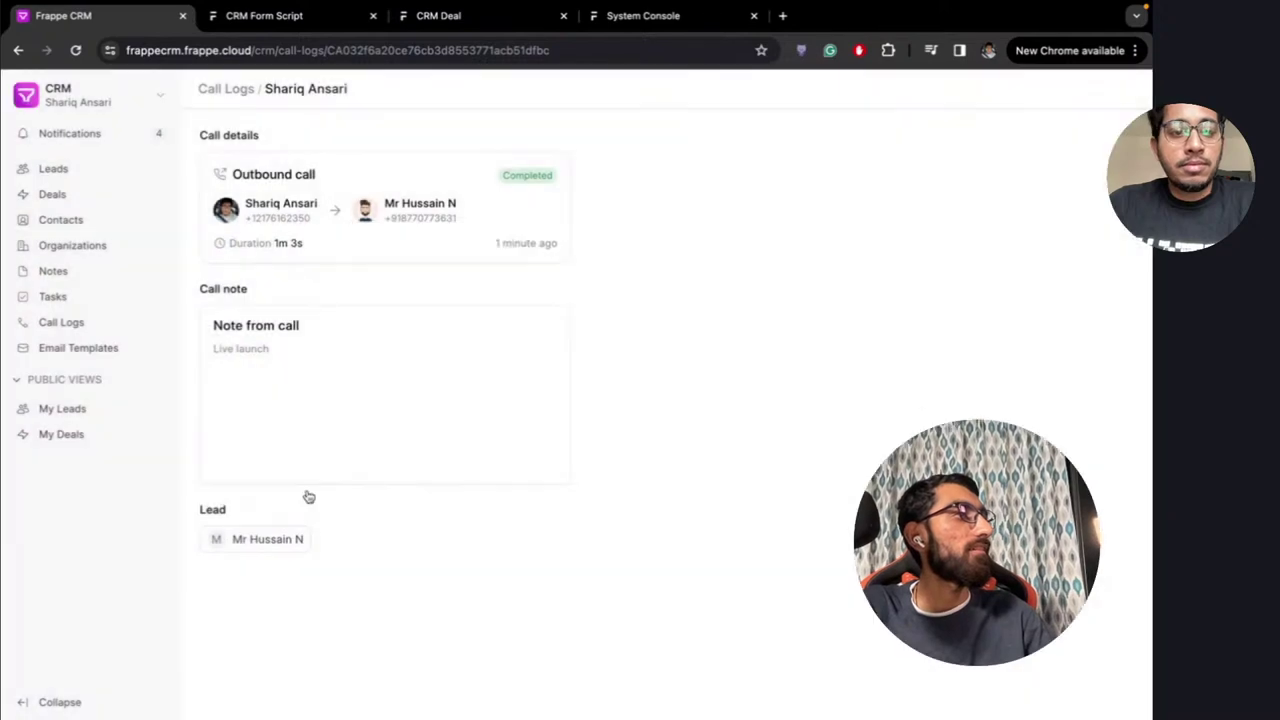
pyautogui.click(260, 543)
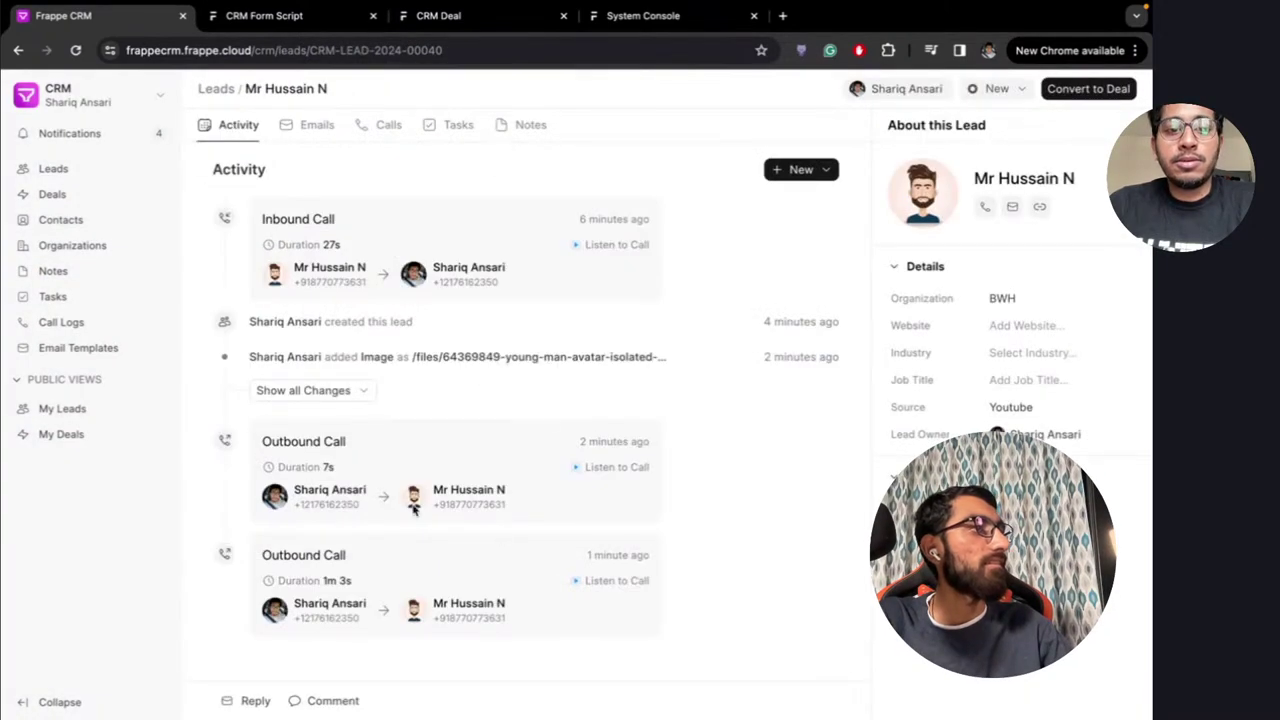
pyautogui.click(388, 126)
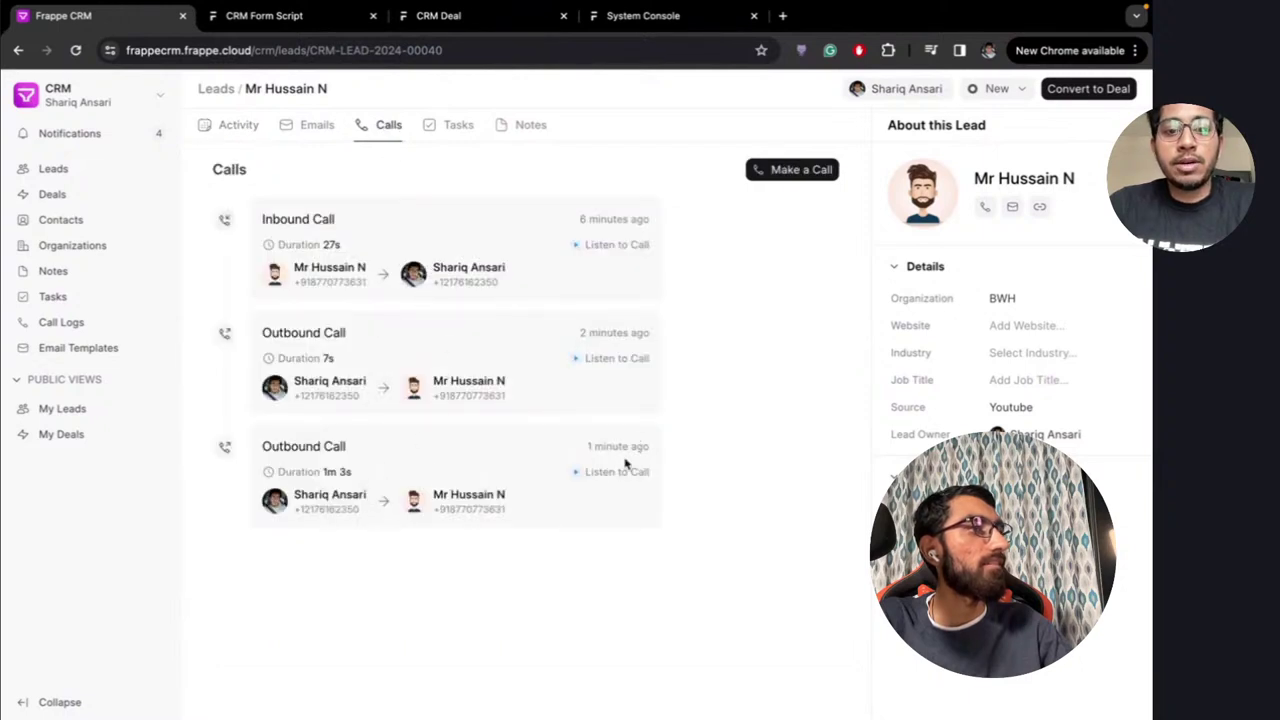
# Play and pause the 1m 3s call recording, hide it, and return to the Activity feed
pyautogui.click(587, 478)
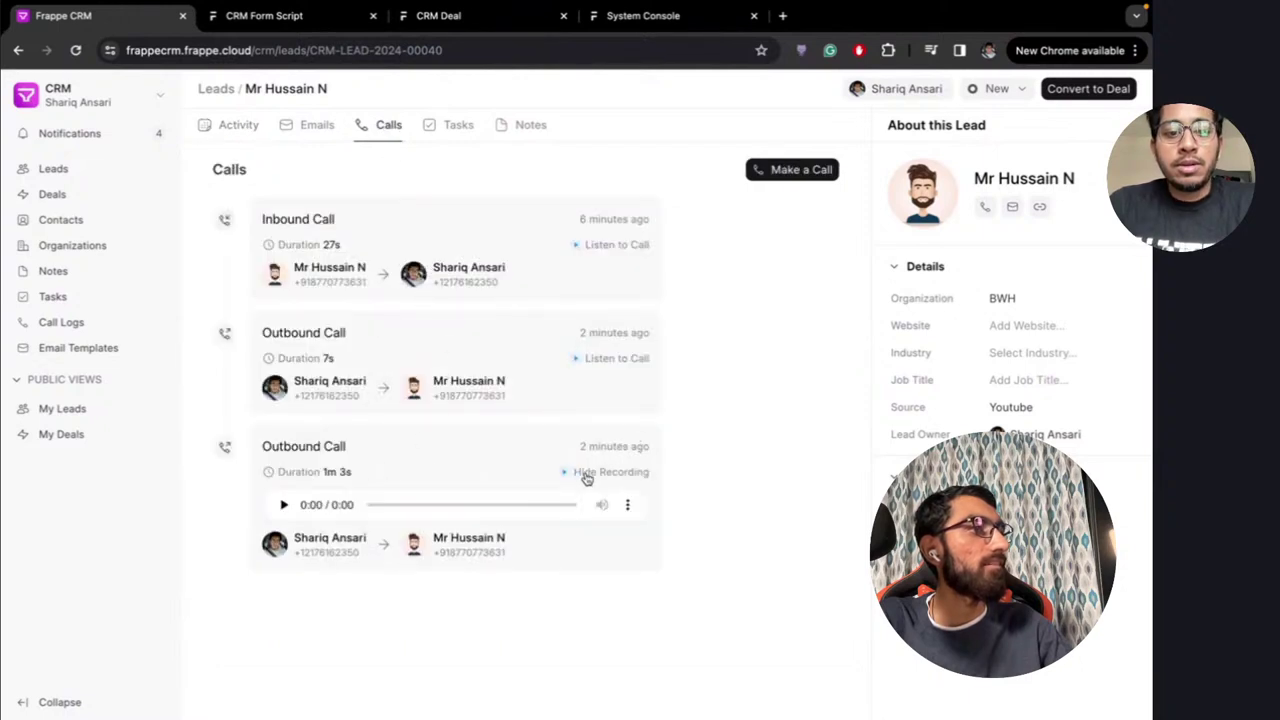
pyautogui.click(284, 505)
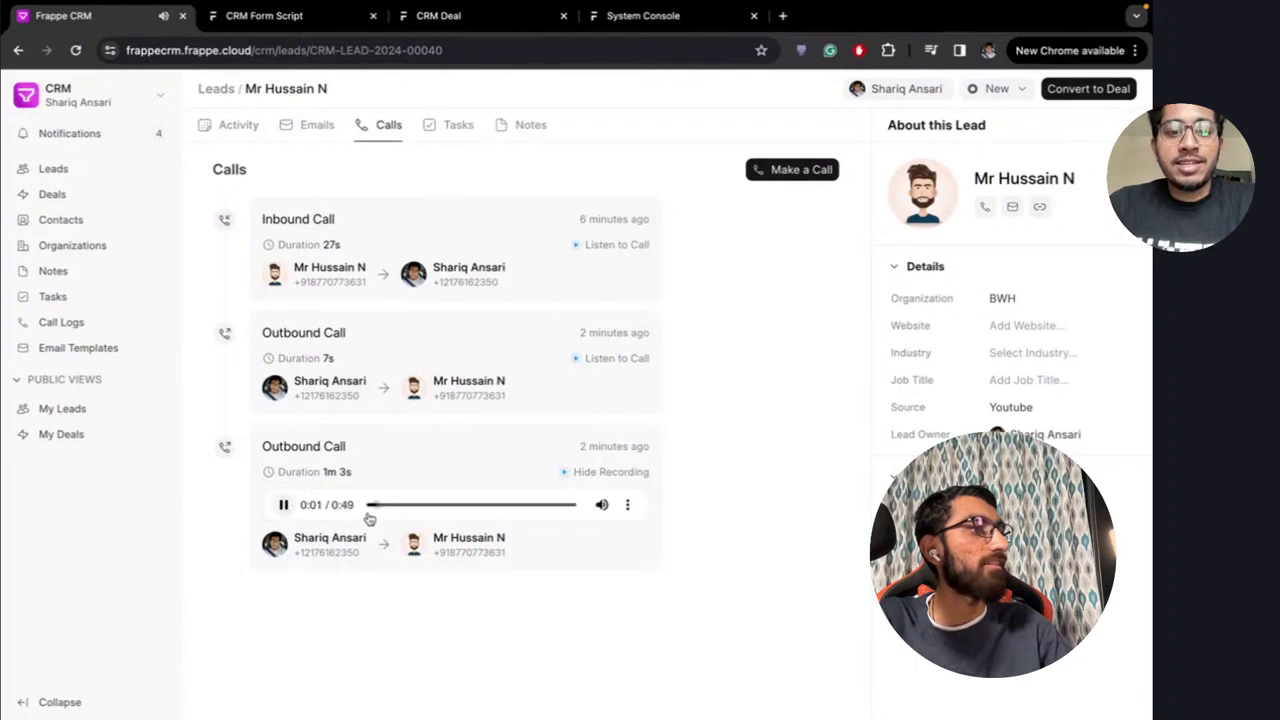
pyautogui.click(285, 506)
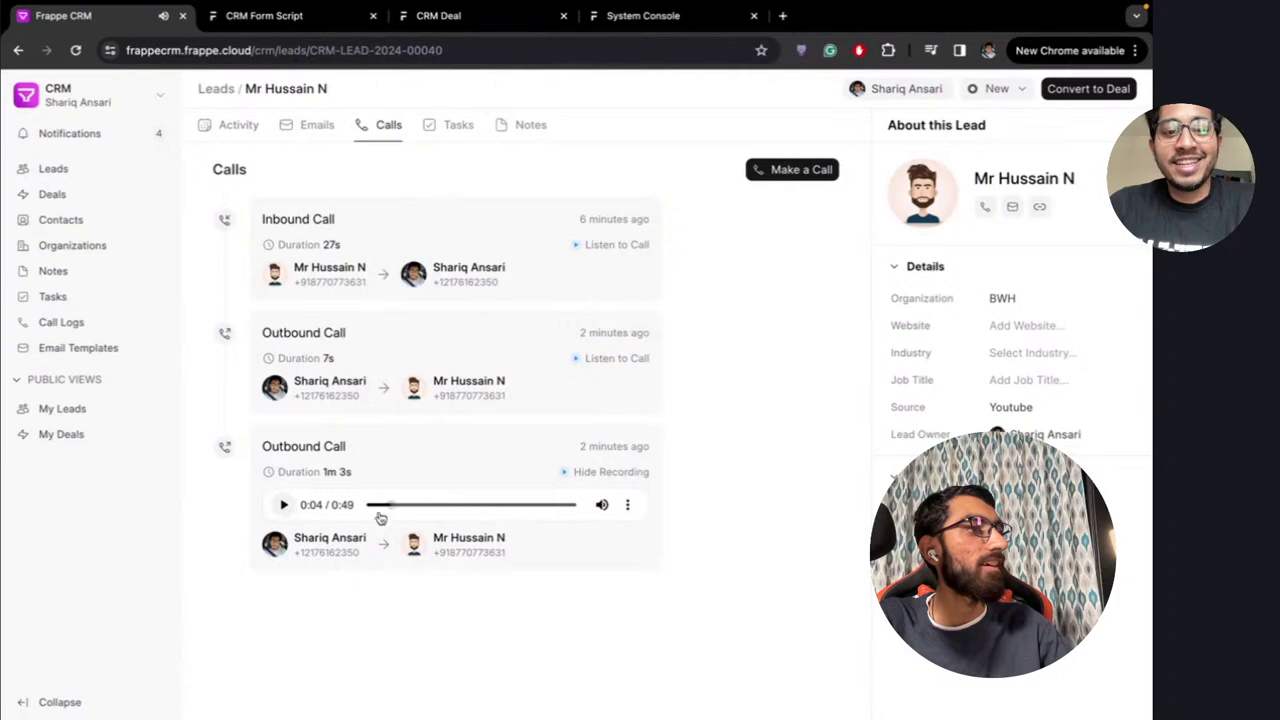
pyautogui.click(608, 478)
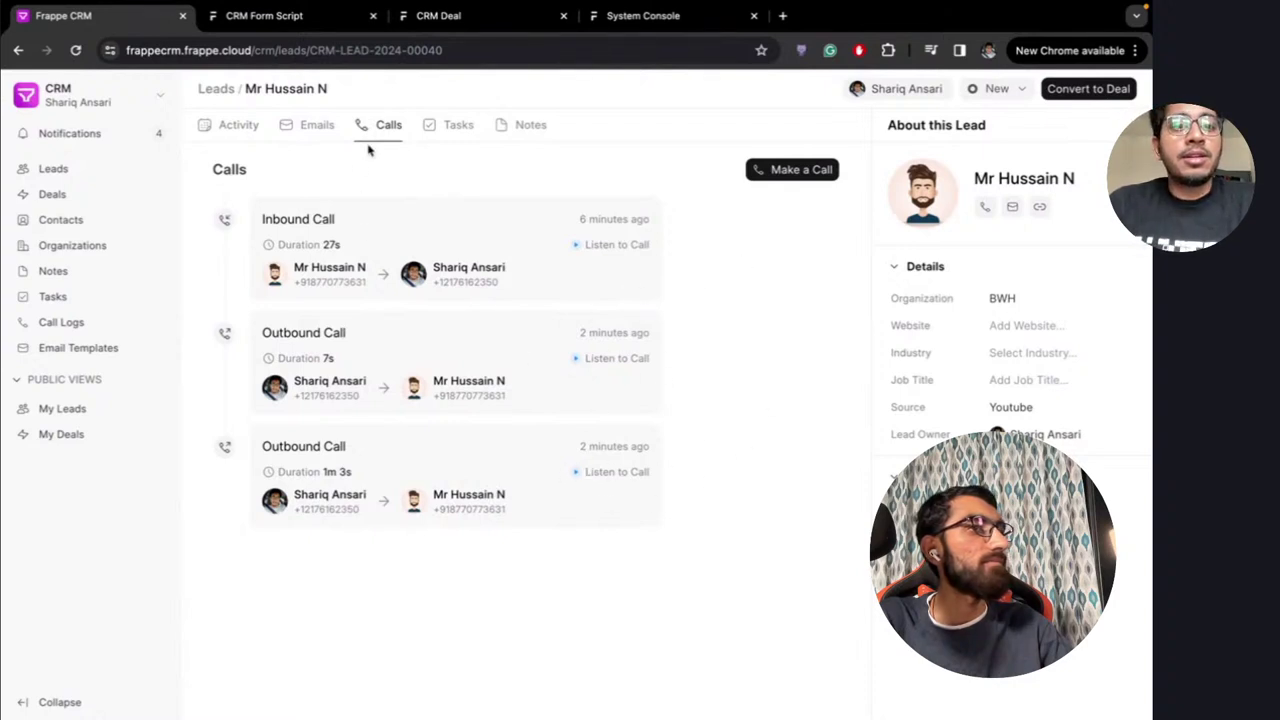
pyautogui.click(315, 126)
pyautogui.click(236, 125)
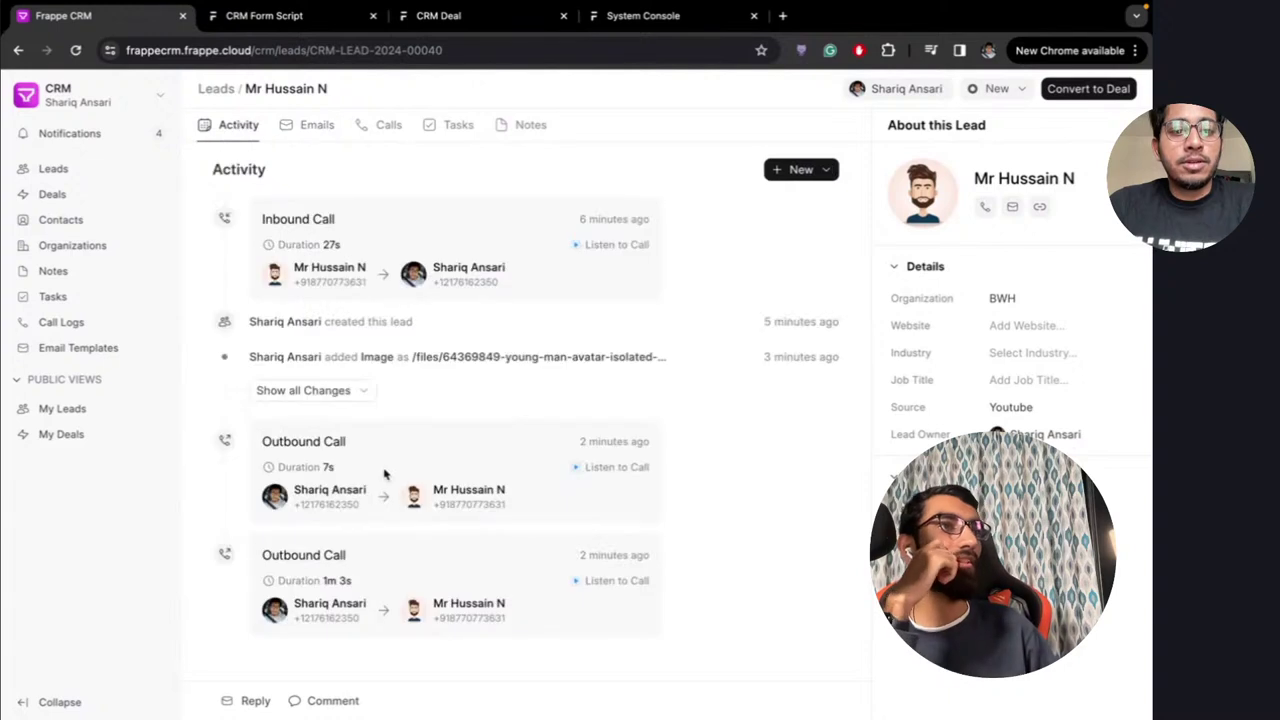
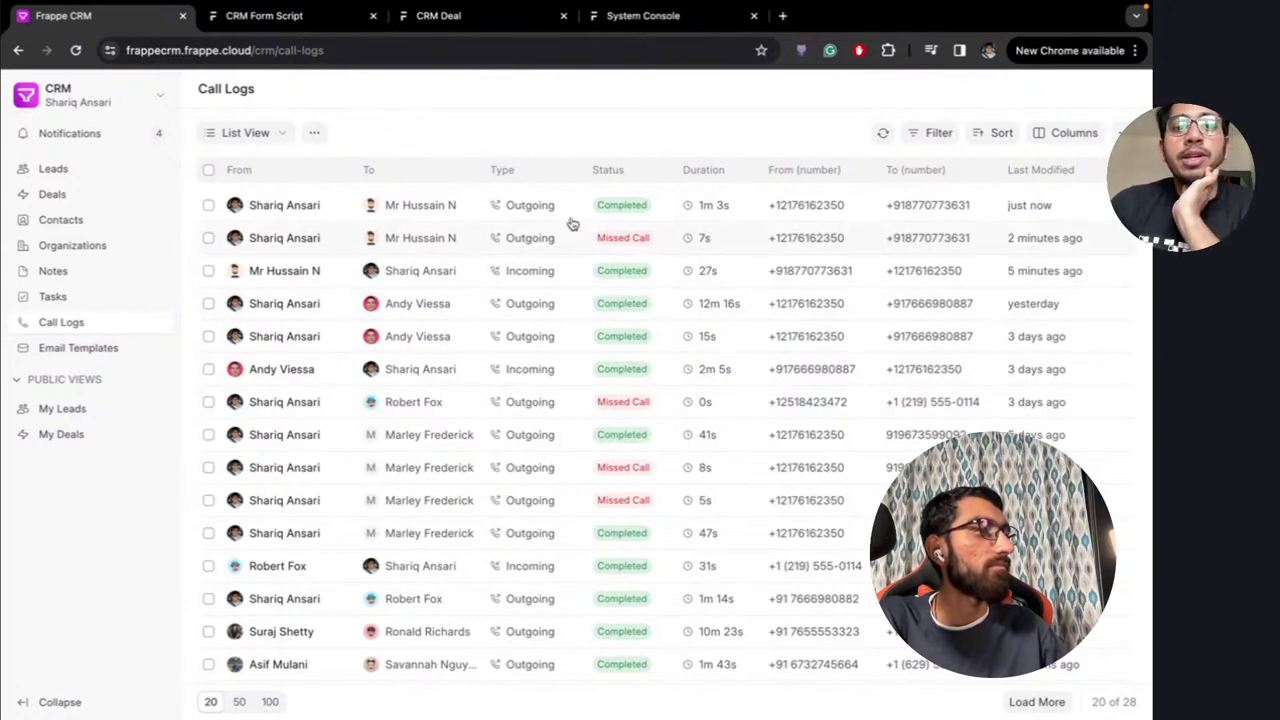
# Add a call-log filter on the caller (From) field and try its match operators
pyautogui.click(923, 137)
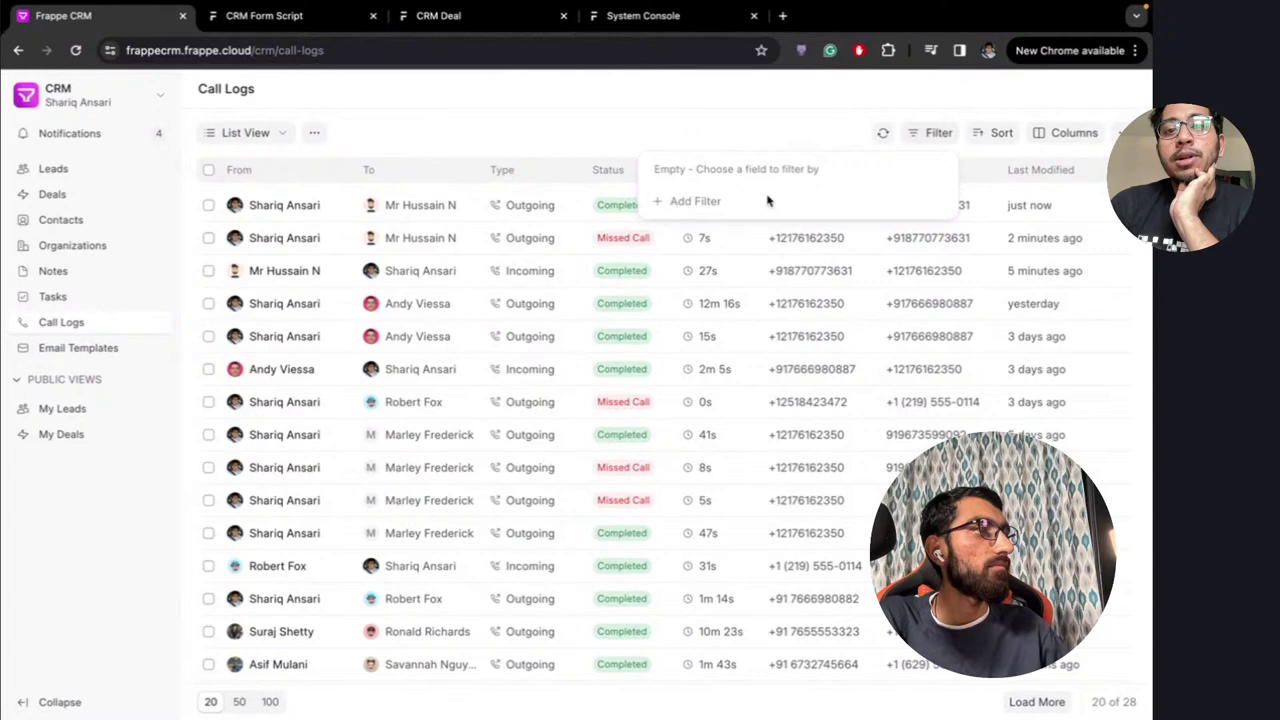
pyautogui.click(676, 203)
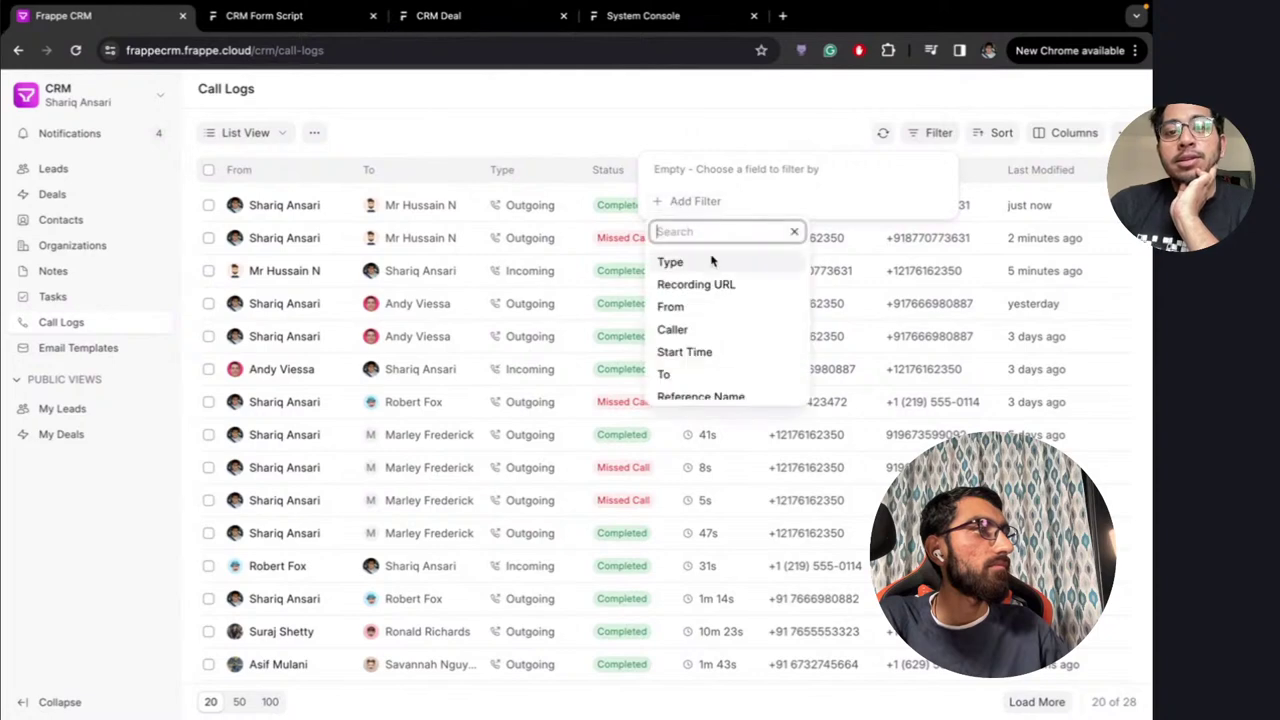
pyautogui.click(693, 306)
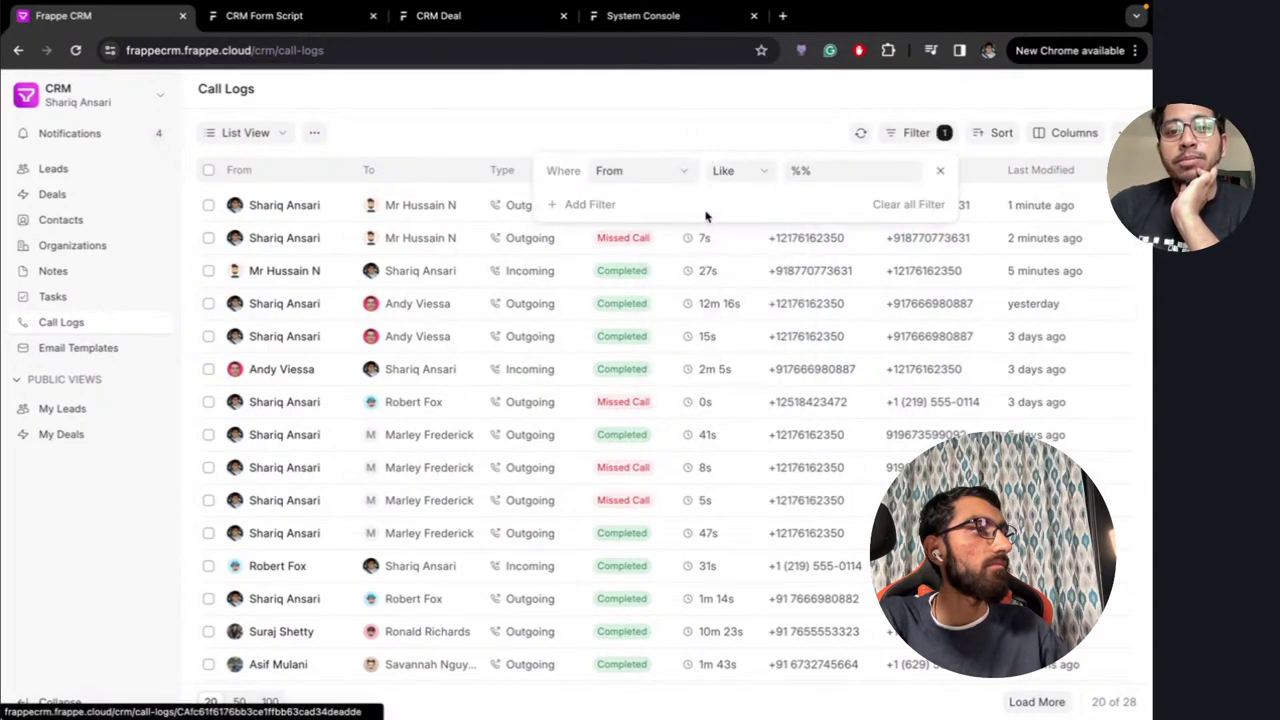
pyautogui.click(736, 172)
pyautogui.click(734, 134)
pyautogui.click(815, 172)
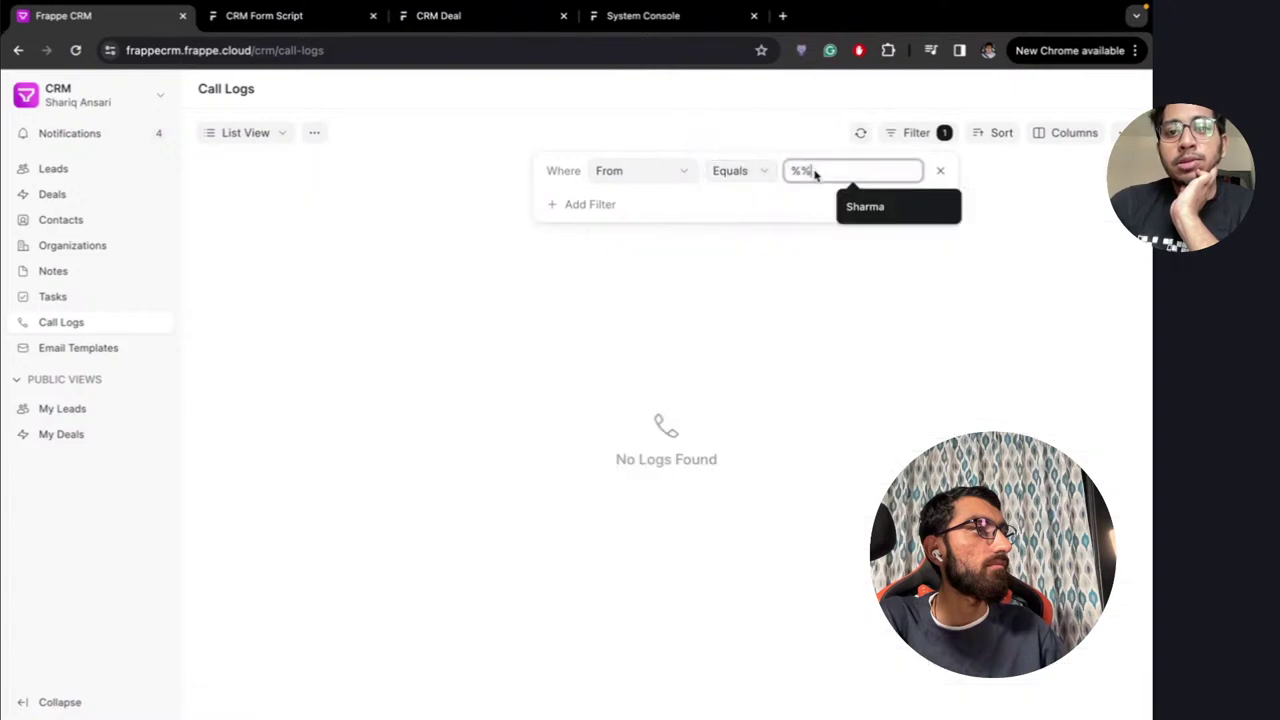
pyautogui.press('BackSpace')
pyautogui.press('BackSpace')
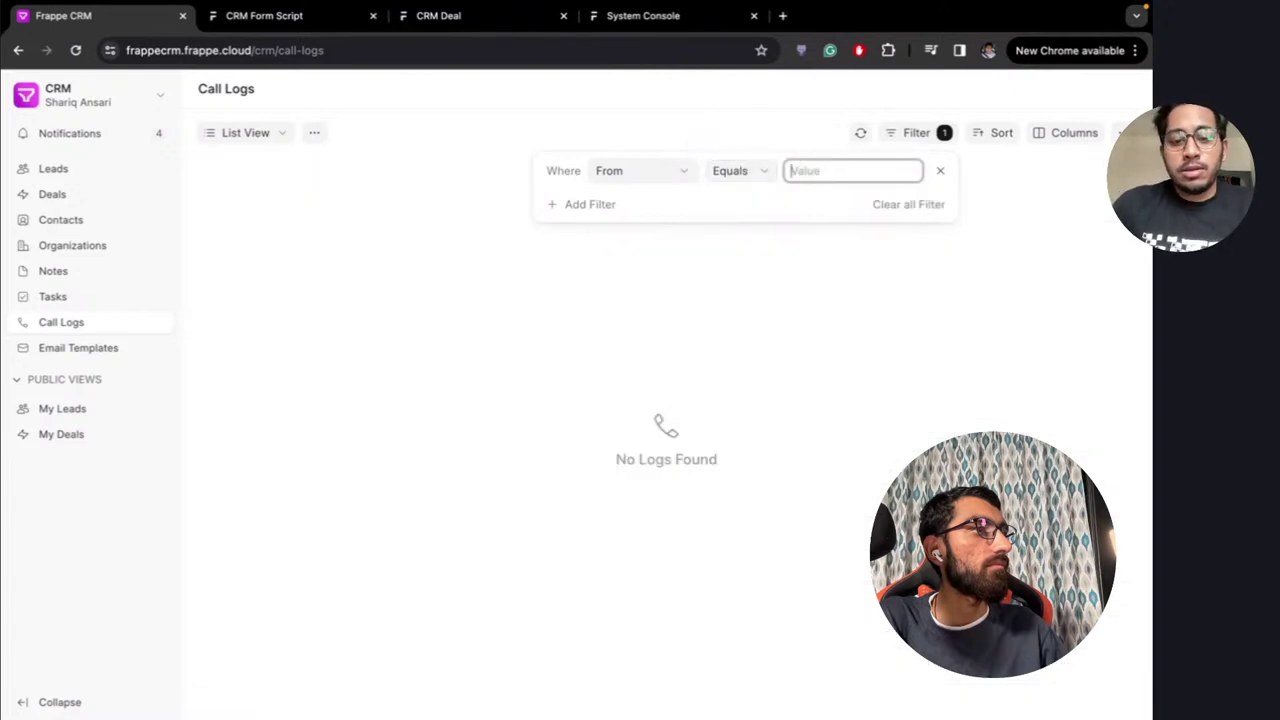
pyautogui.click(759, 171)
pyautogui.click(740, 216)
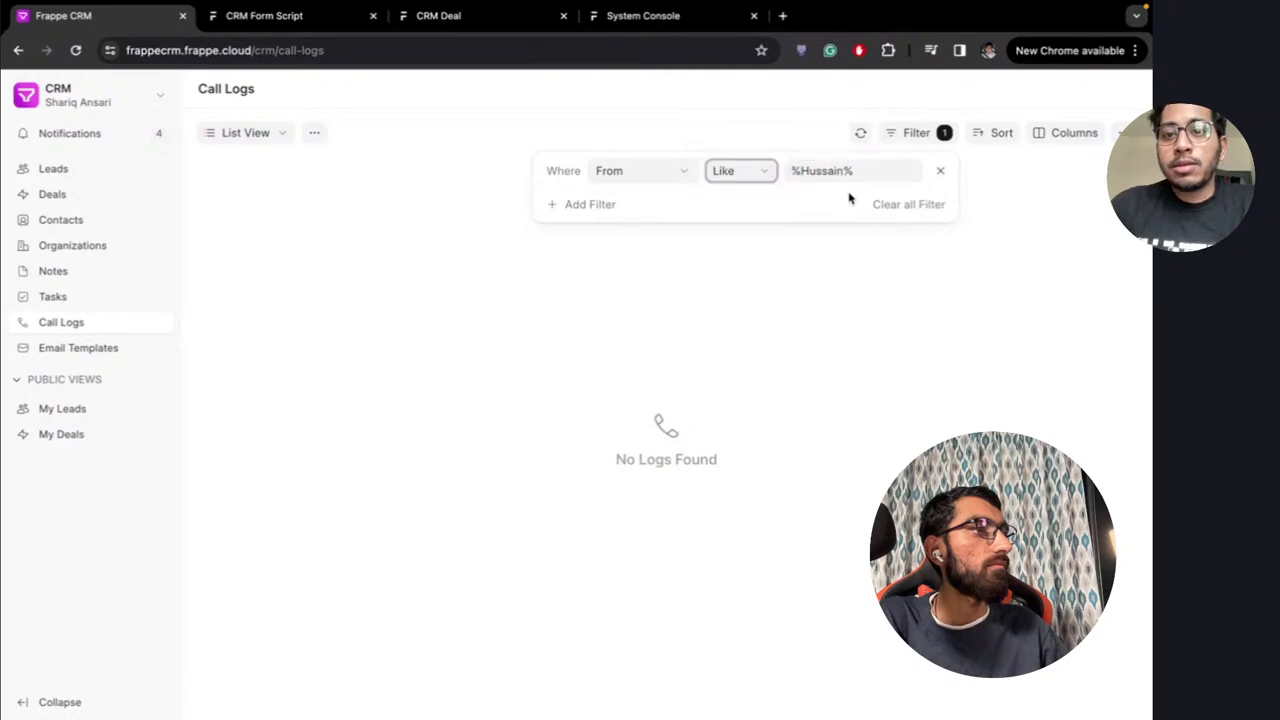
# Switch the filter field to Type so only Incoming calls are listed
pyautogui.click(680, 171)
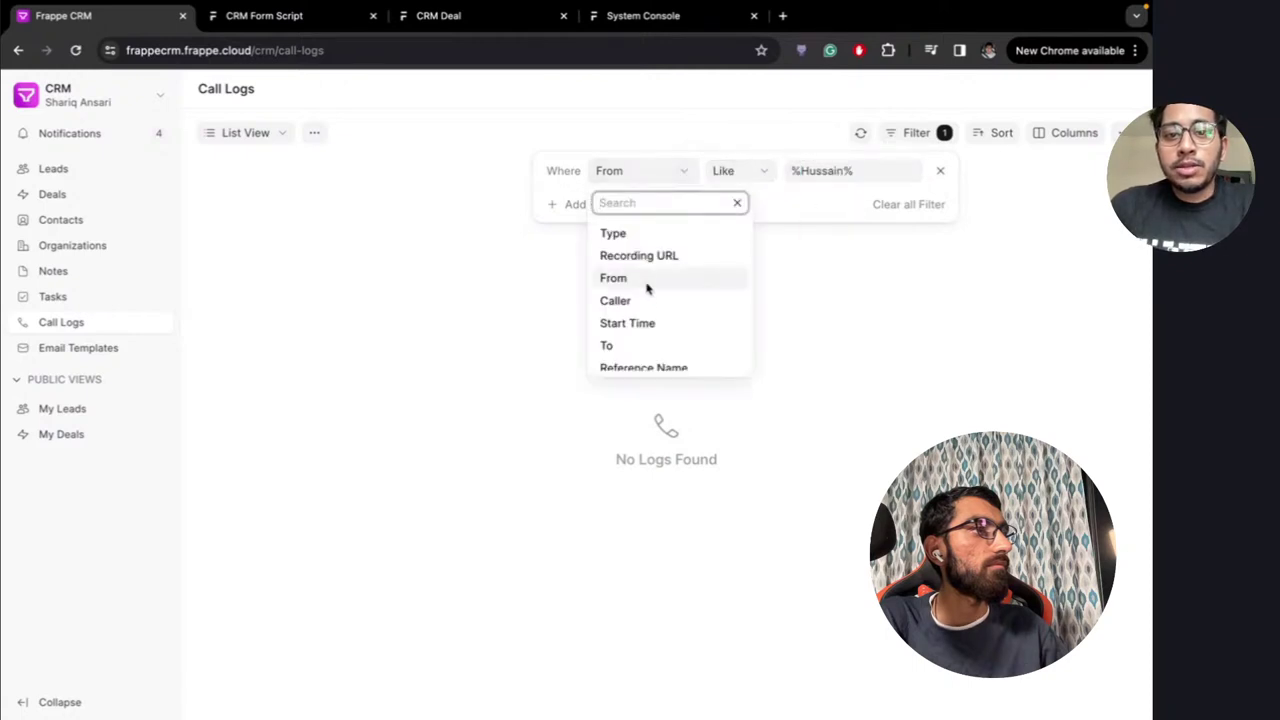
pyautogui.scroll(-3, 648, 290)
pyautogui.scroll(-5, 648, 298)
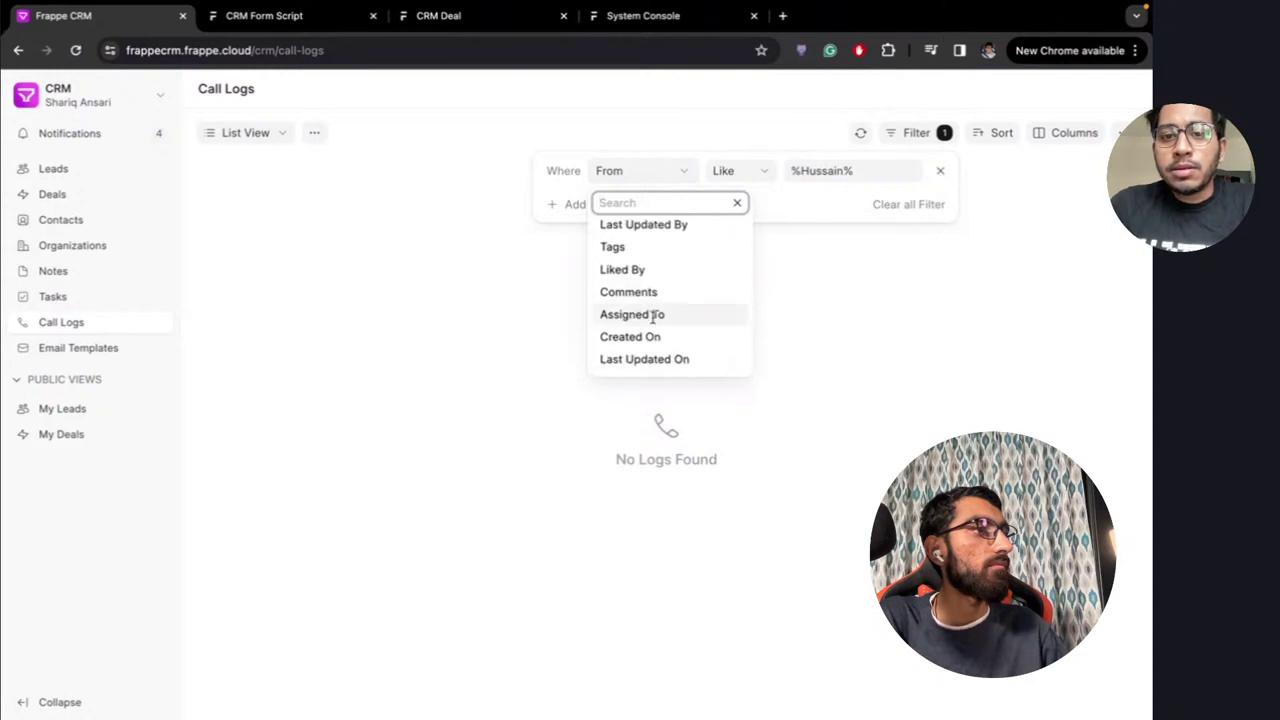
pyautogui.scroll(10, 654, 300)
pyautogui.click(640, 238)
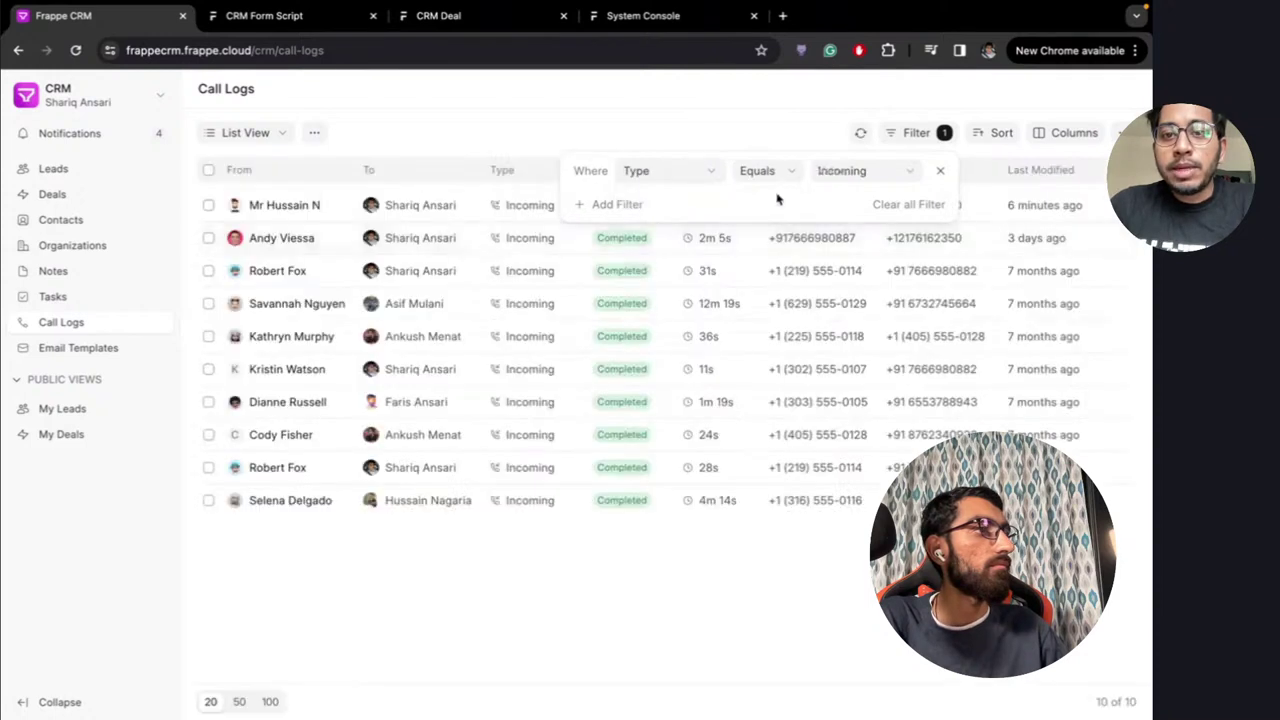
pyautogui.click(797, 131)
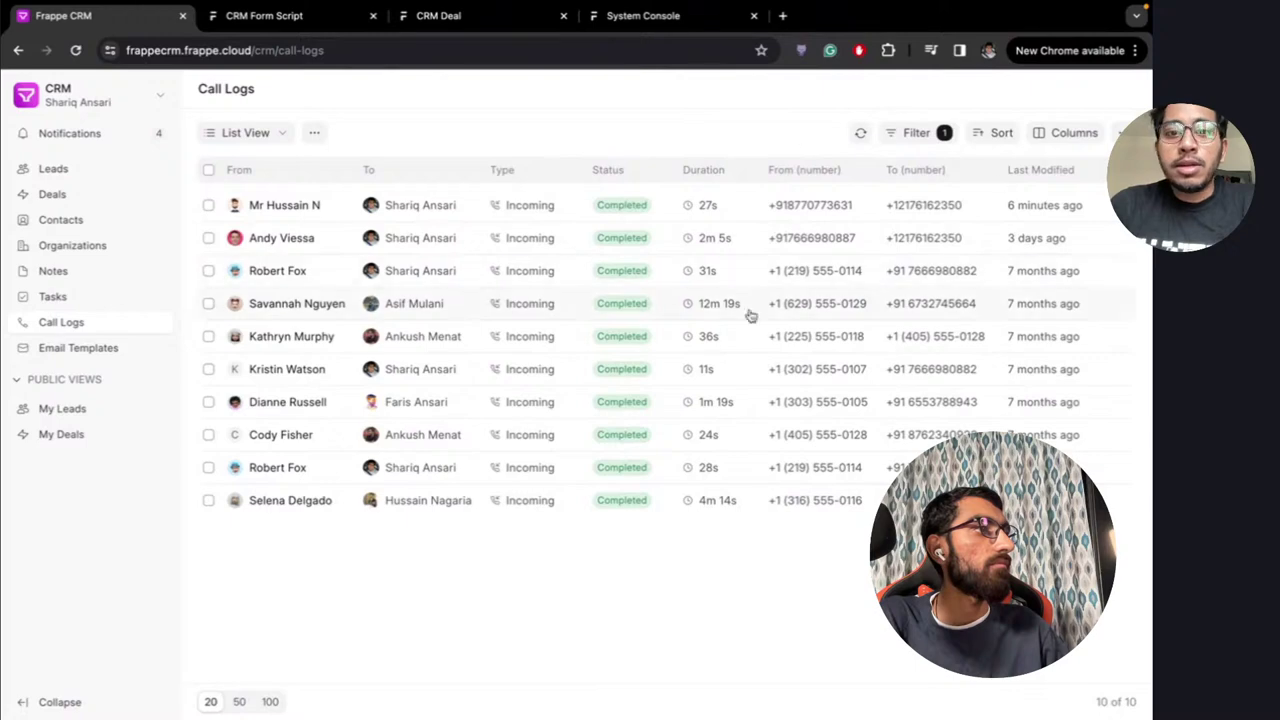
# Sort the incoming calls by Status in descending order
pyautogui.click(1001, 133)
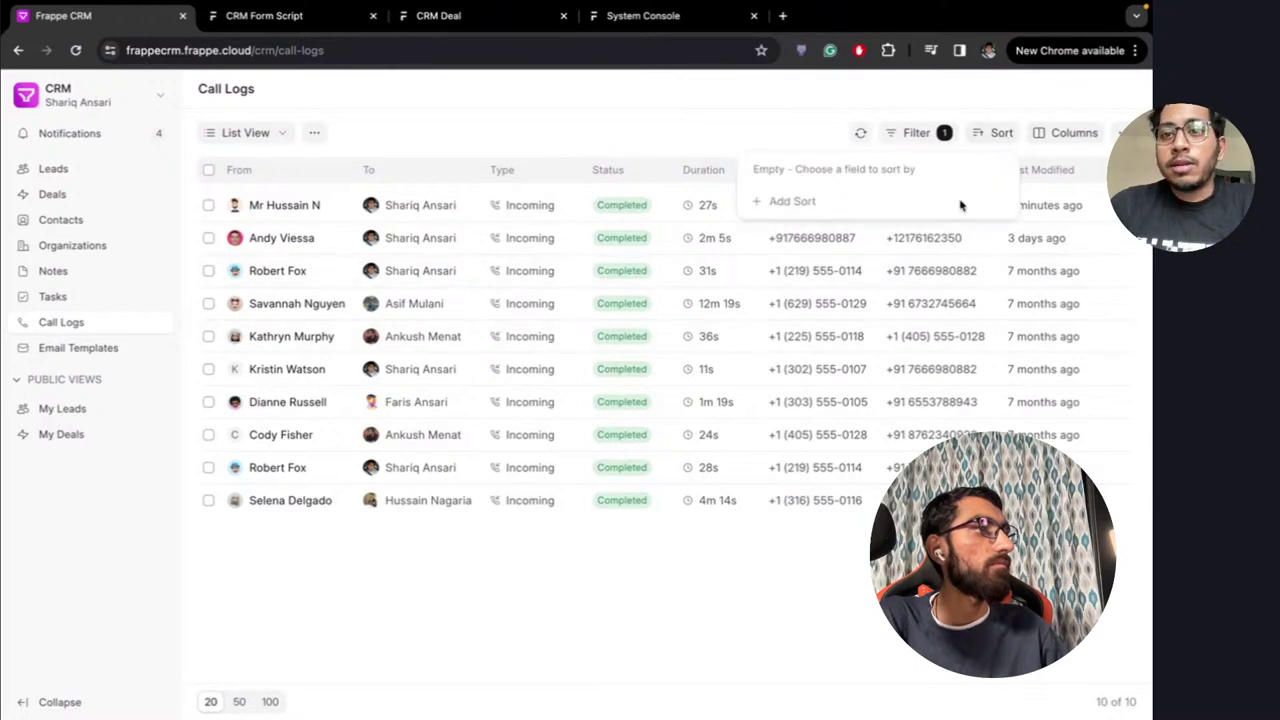
pyautogui.click(775, 201)
pyautogui.click(802, 309)
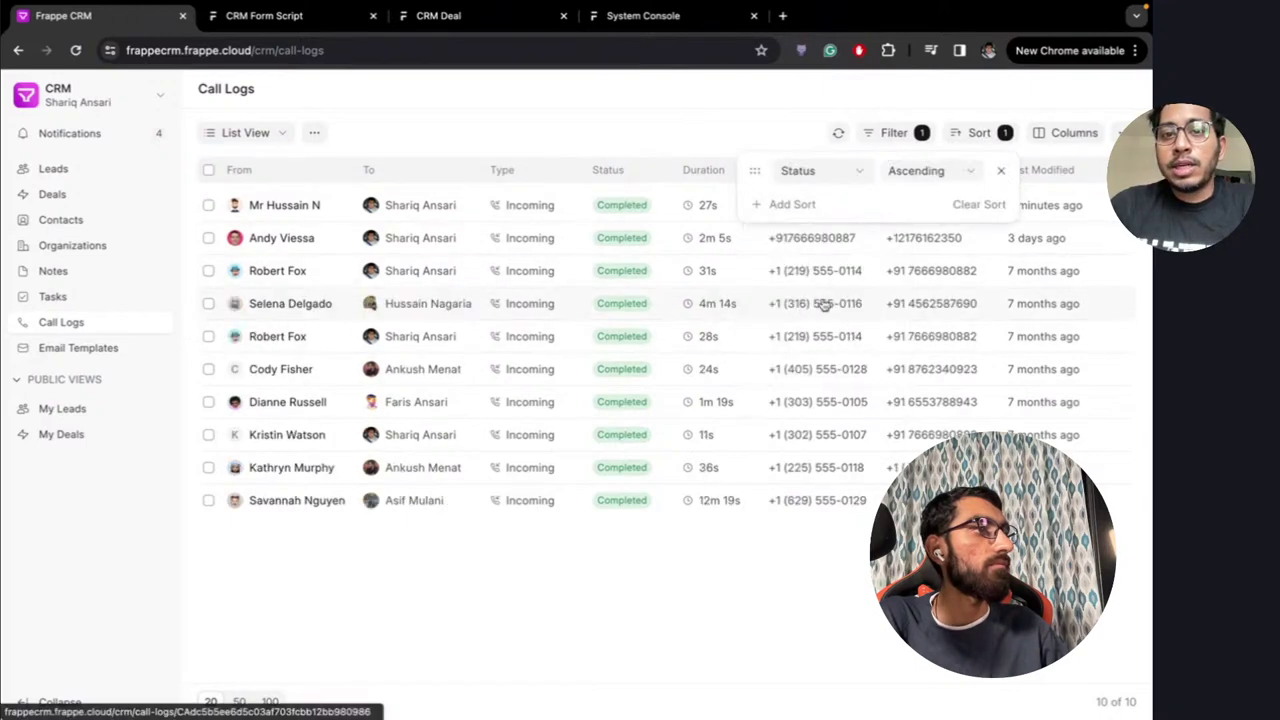
pyautogui.click(930, 171)
pyautogui.click(924, 190)
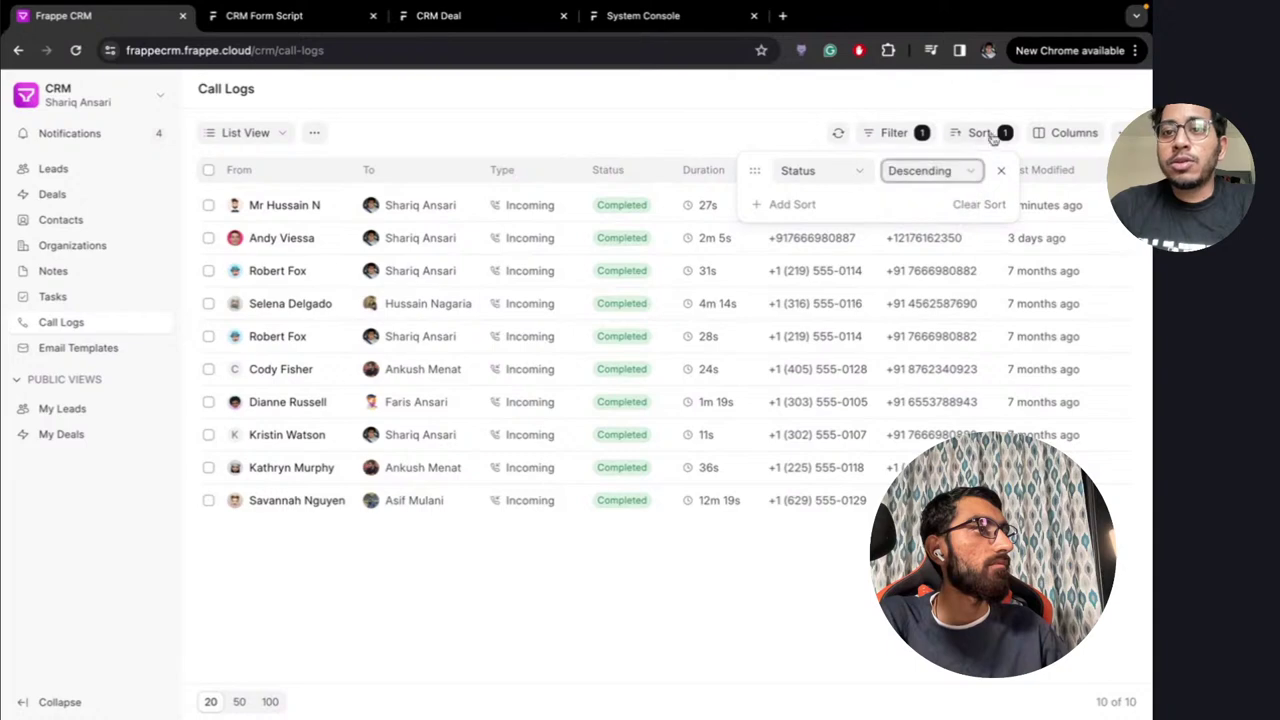
# Add a Start Time column and place it between Type and Status
pyautogui.click(1062, 134)
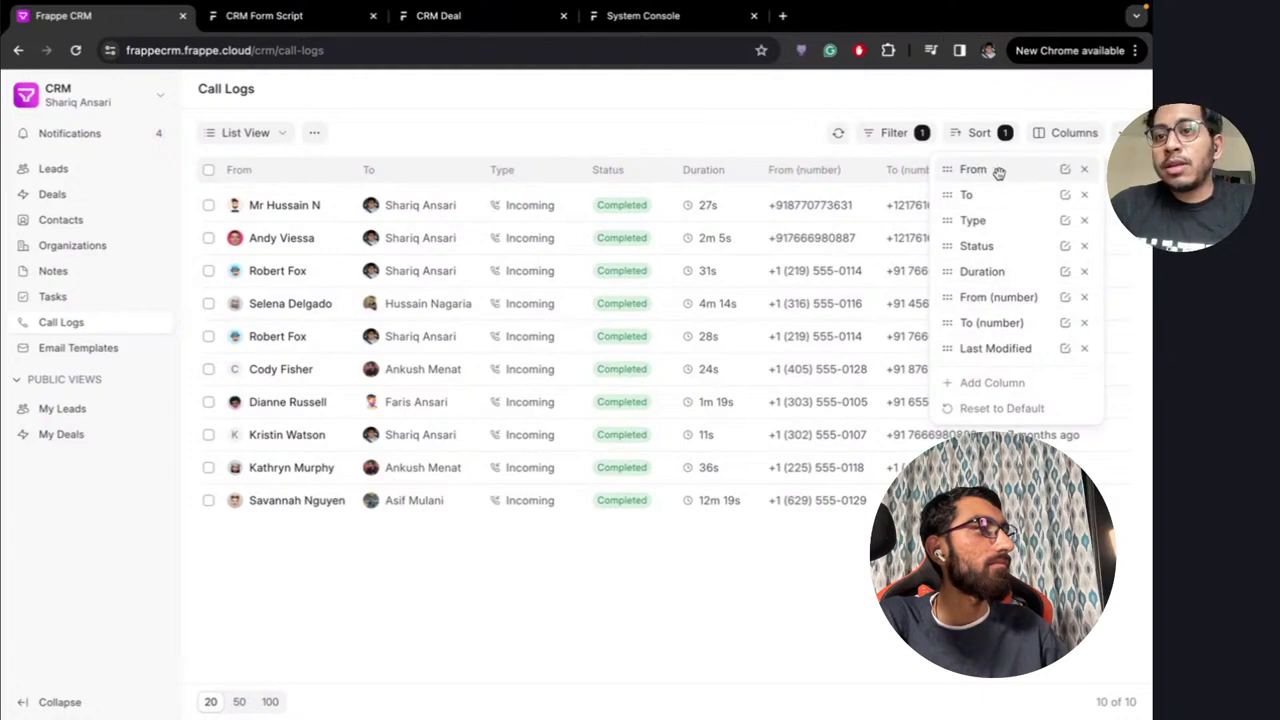
pyautogui.click(966, 383)
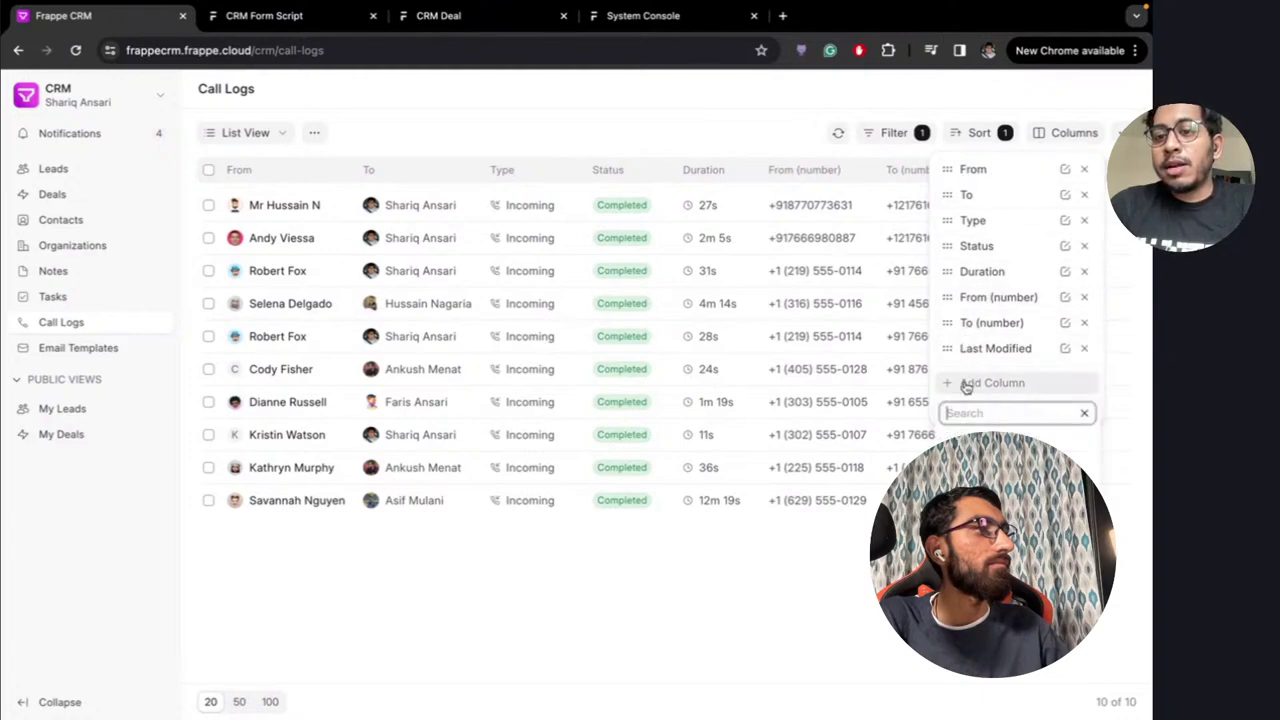
pyautogui.click(985, 448)
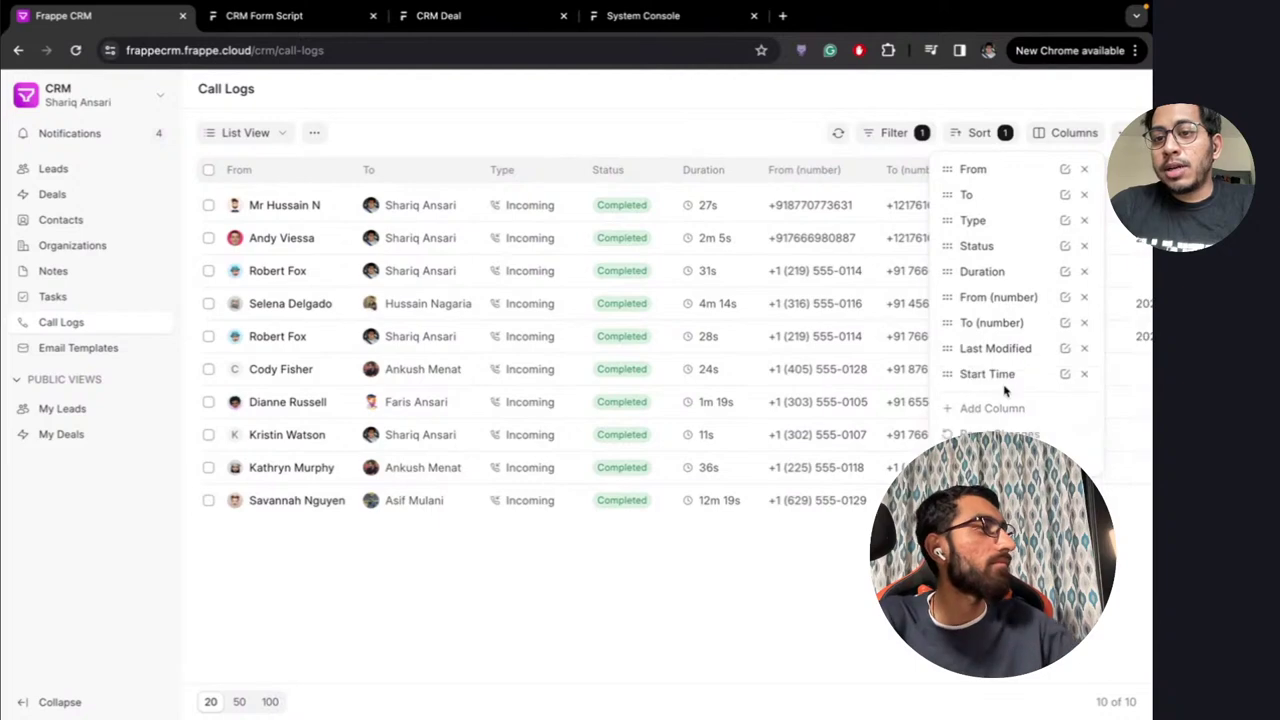
pyautogui.moveTo(957, 371); pyautogui.dragTo(958, 247)
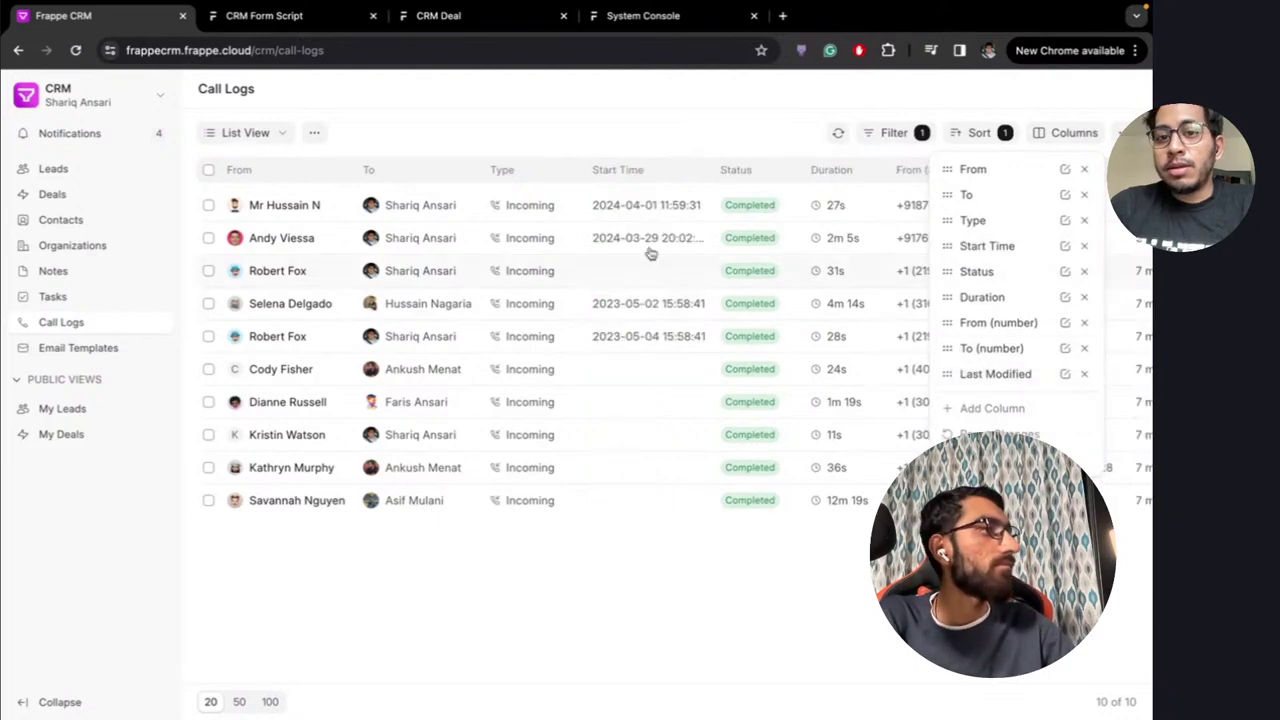
pyautogui.click(854, 586)
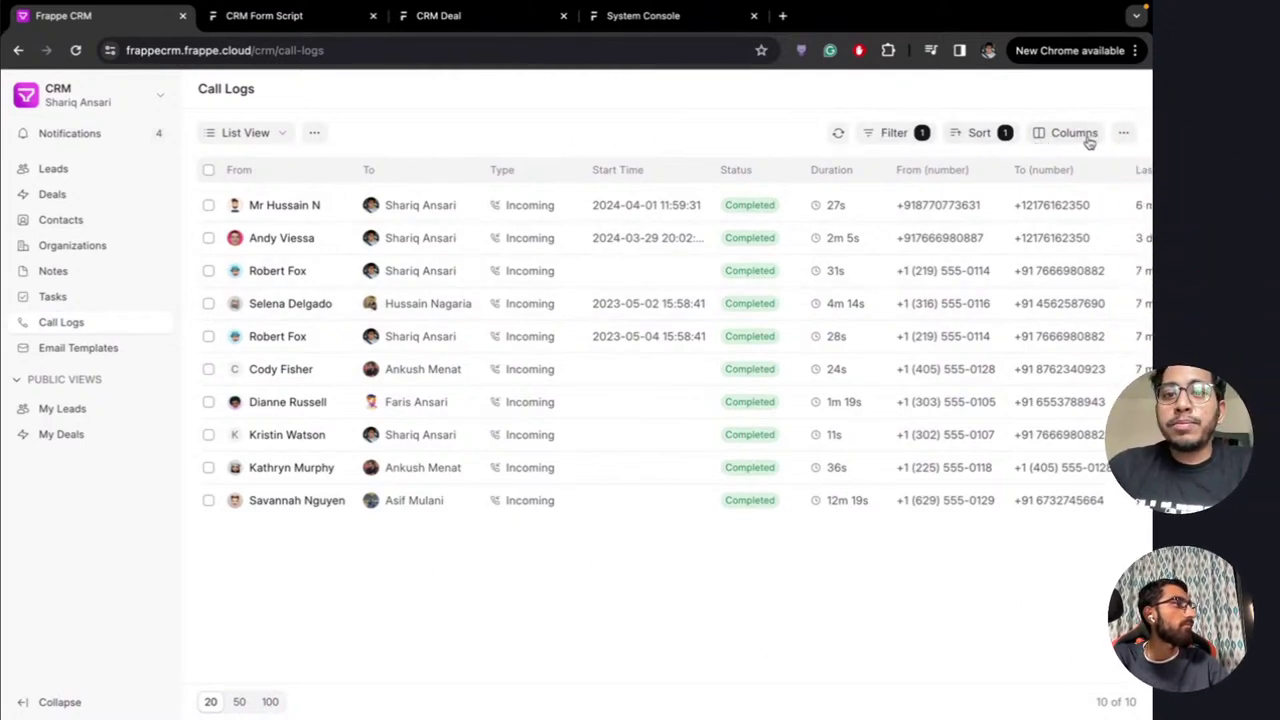
# Duplicate the current call-log view as a new saved view named 'Incoming calls'
pyautogui.click(1128, 138)
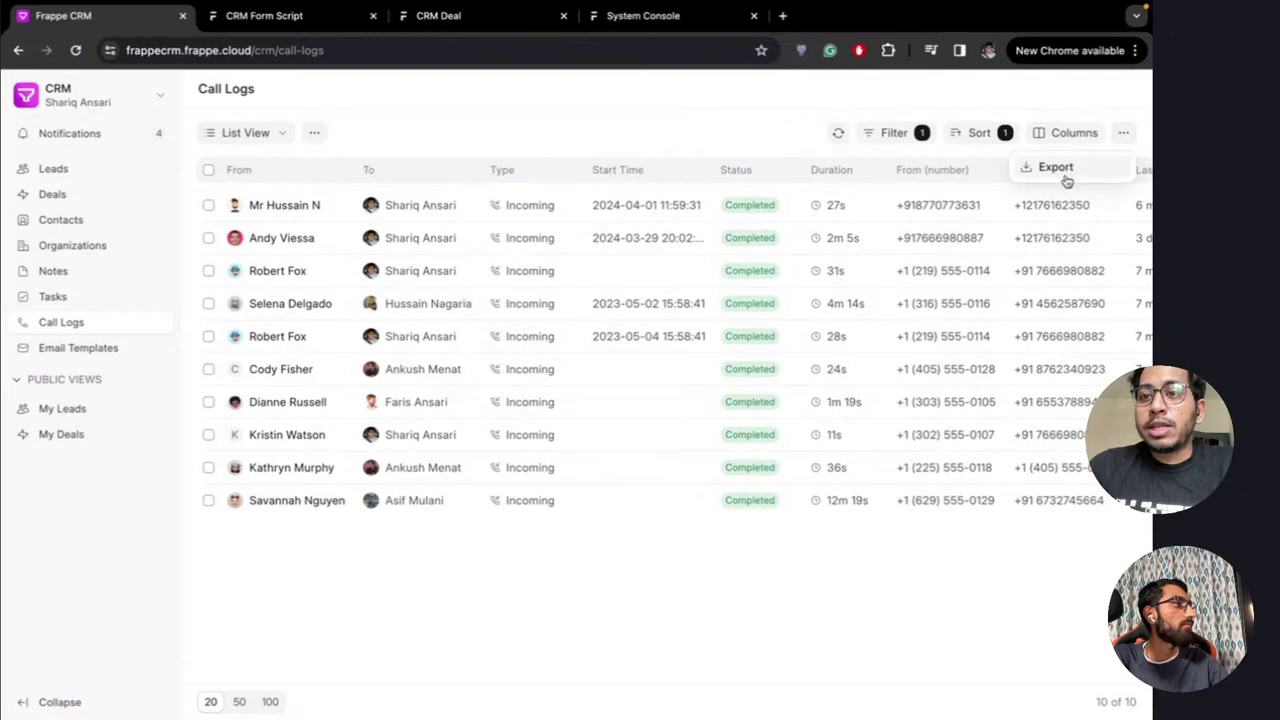
pyautogui.click(1128, 136)
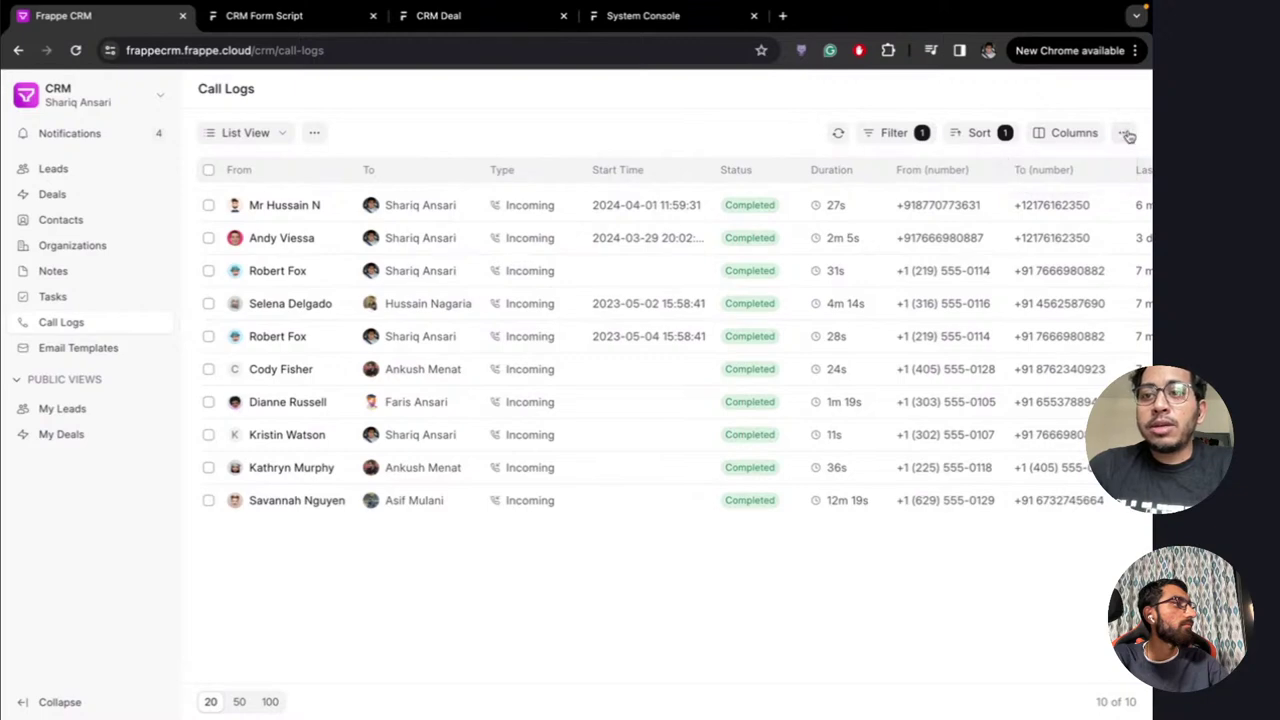
pyautogui.click(310, 133)
pyautogui.click(342, 168)
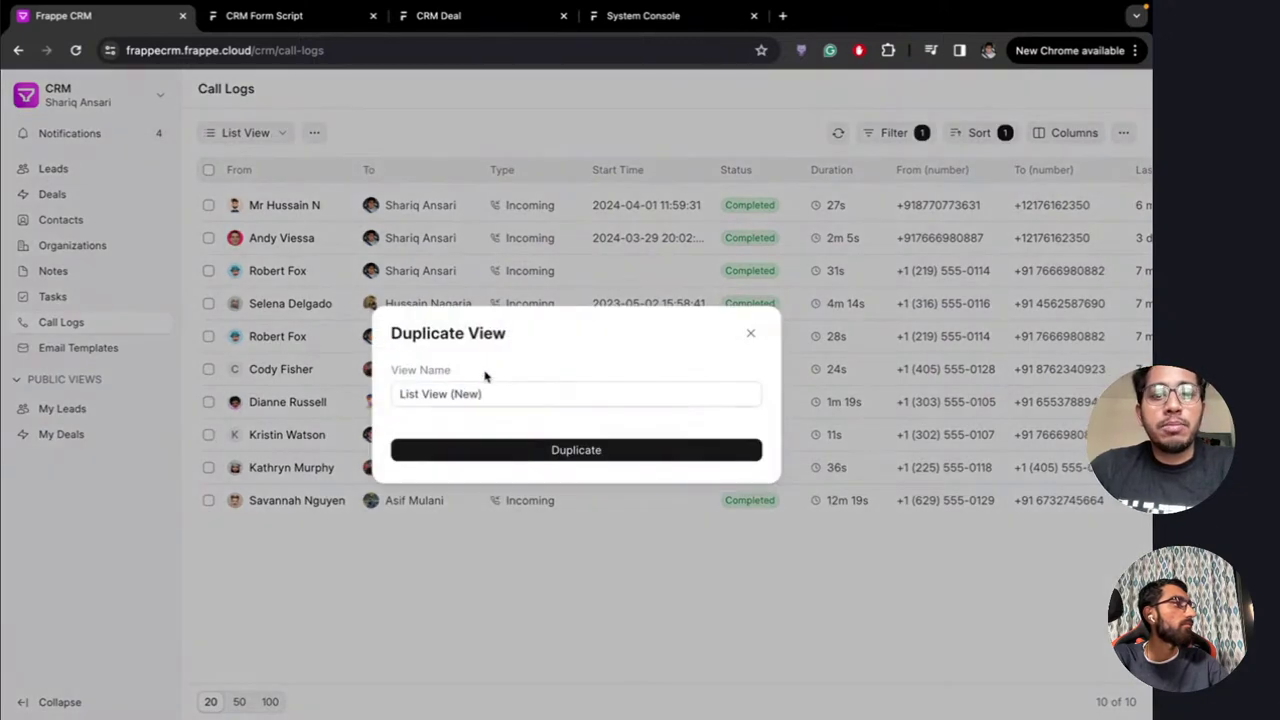
pyautogui.click(486, 392)
pyautogui.hotkey('ctrl', 'a')
pyautogui.press('BackSpace')
pyautogui.write('I')
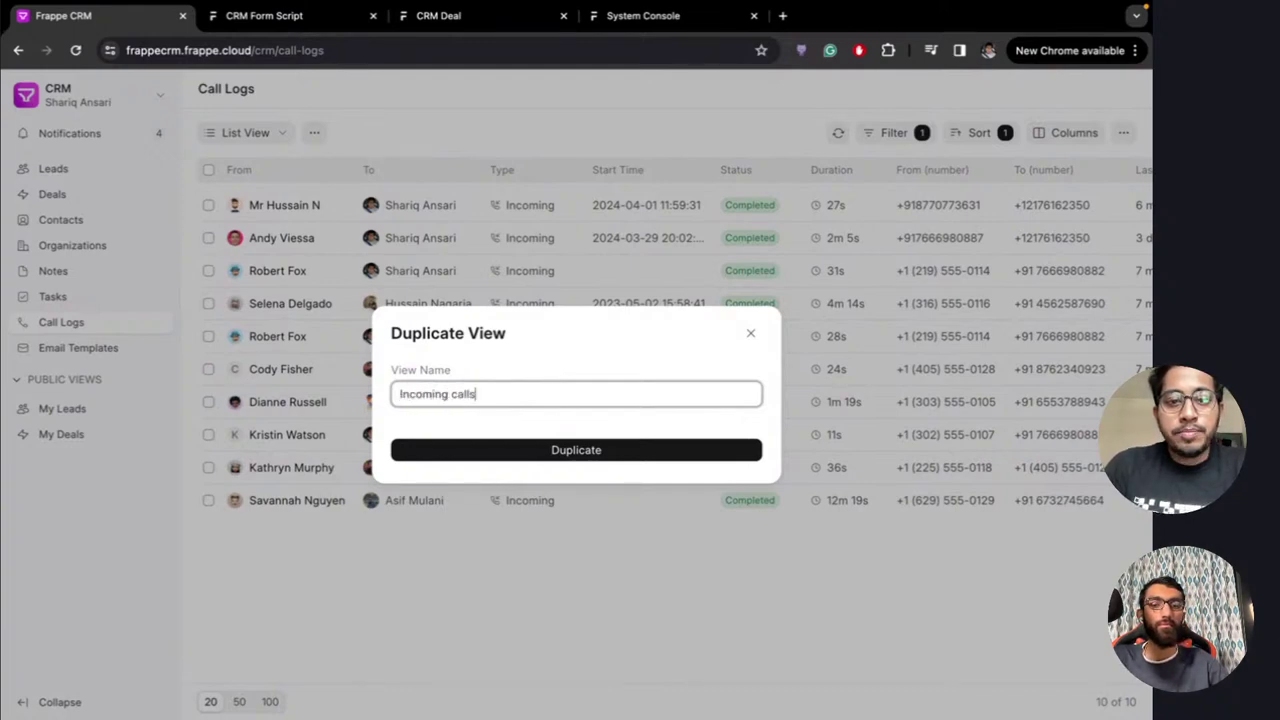
pyautogui.click(575, 451)
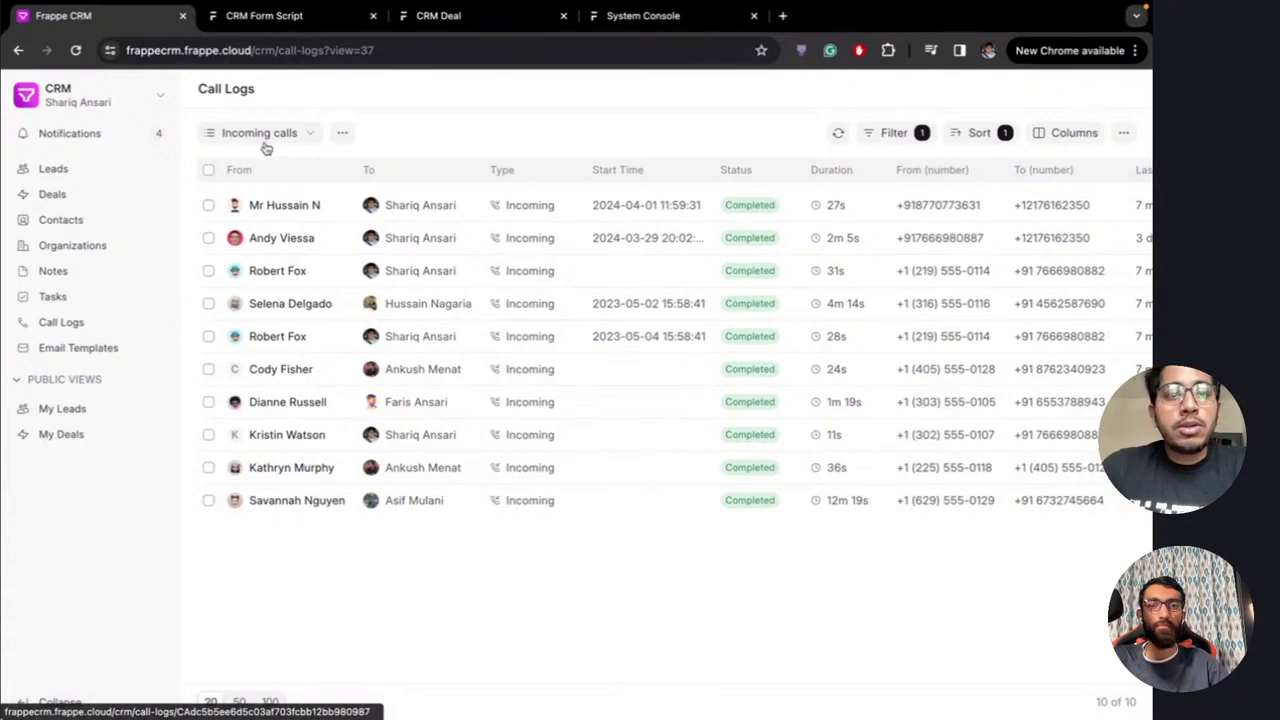
pyautogui.click(312, 135)
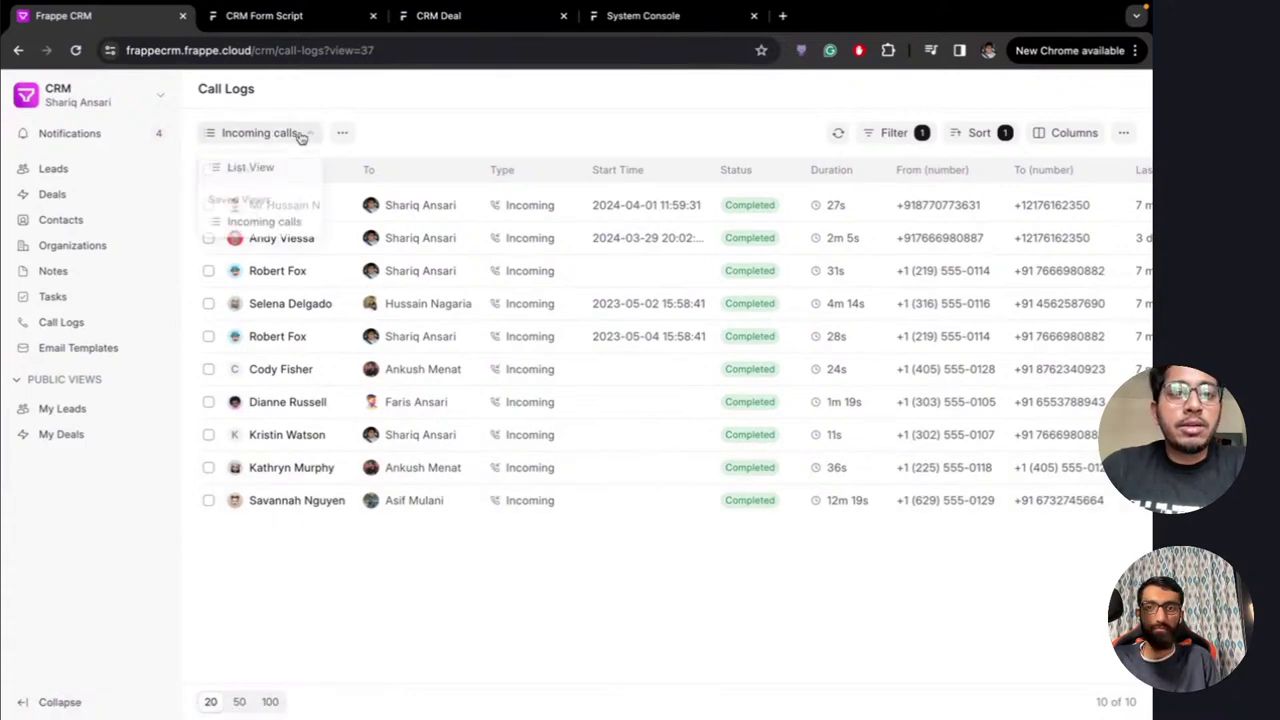
pyautogui.click(395, 135)
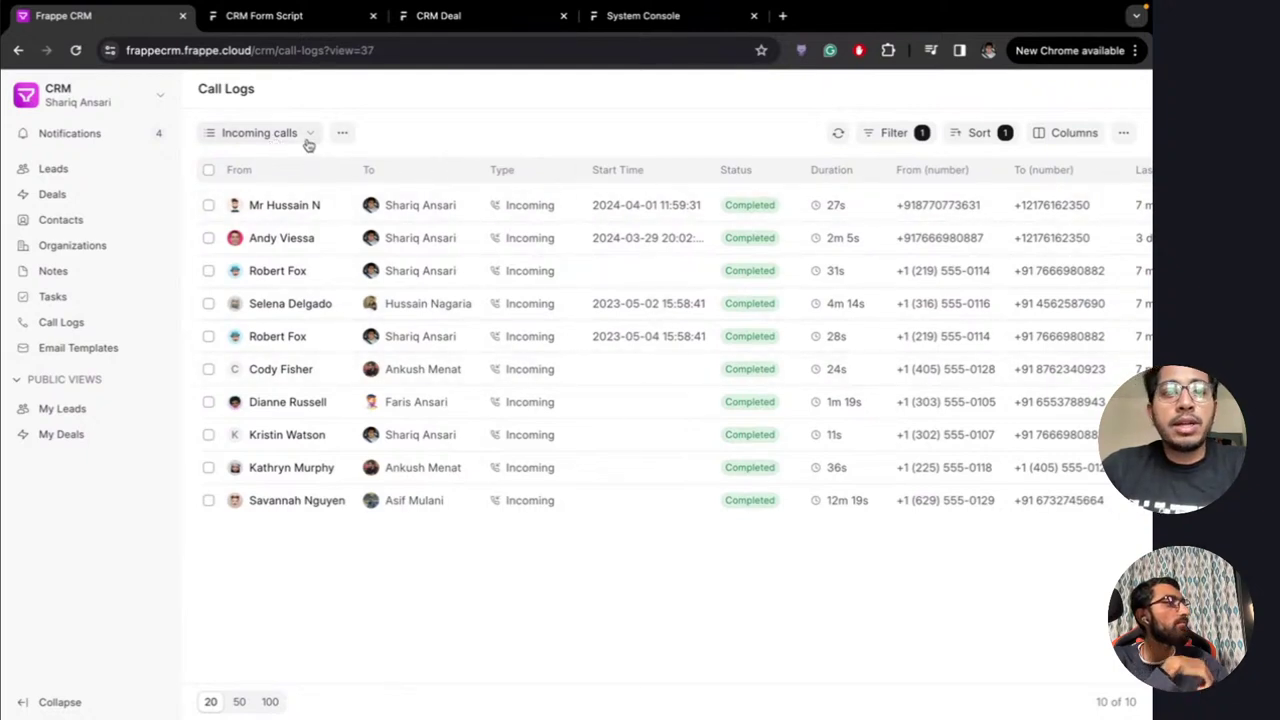
# Pin the Incoming calls view to the sidebar
pyautogui.click(338, 140)
pyautogui.click(383, 211)
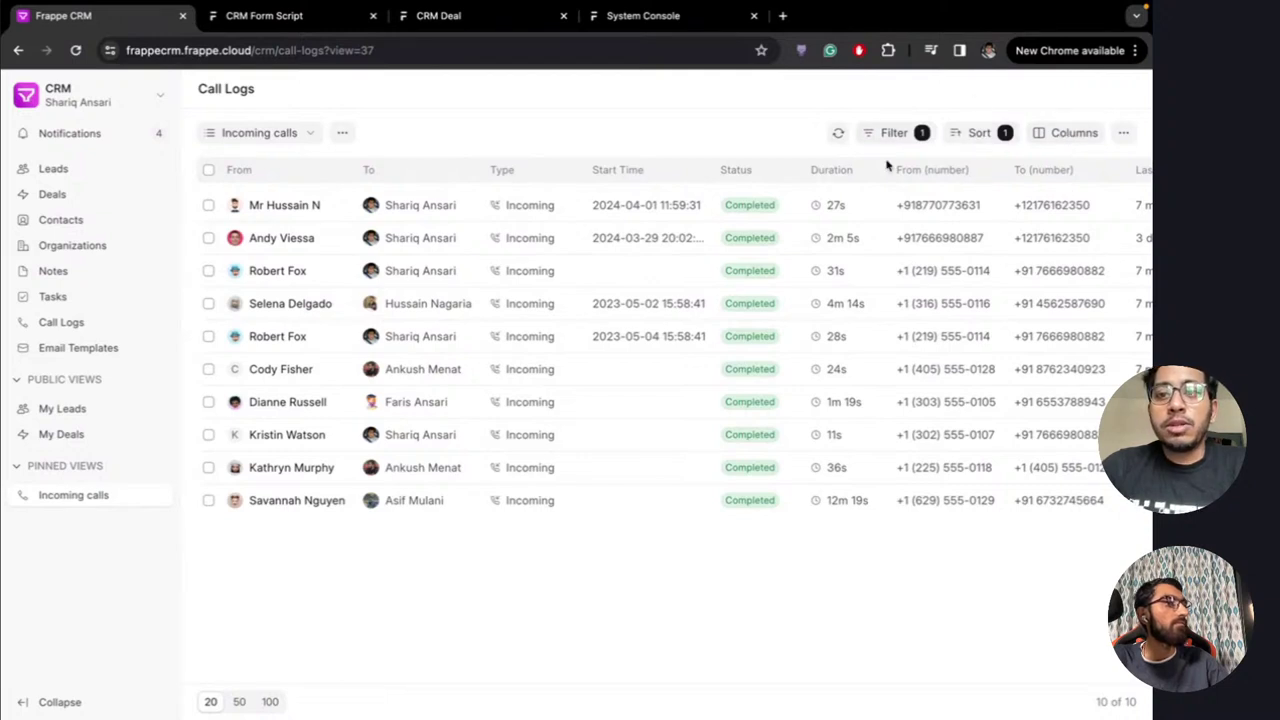
pyautogui.click(345, 135)
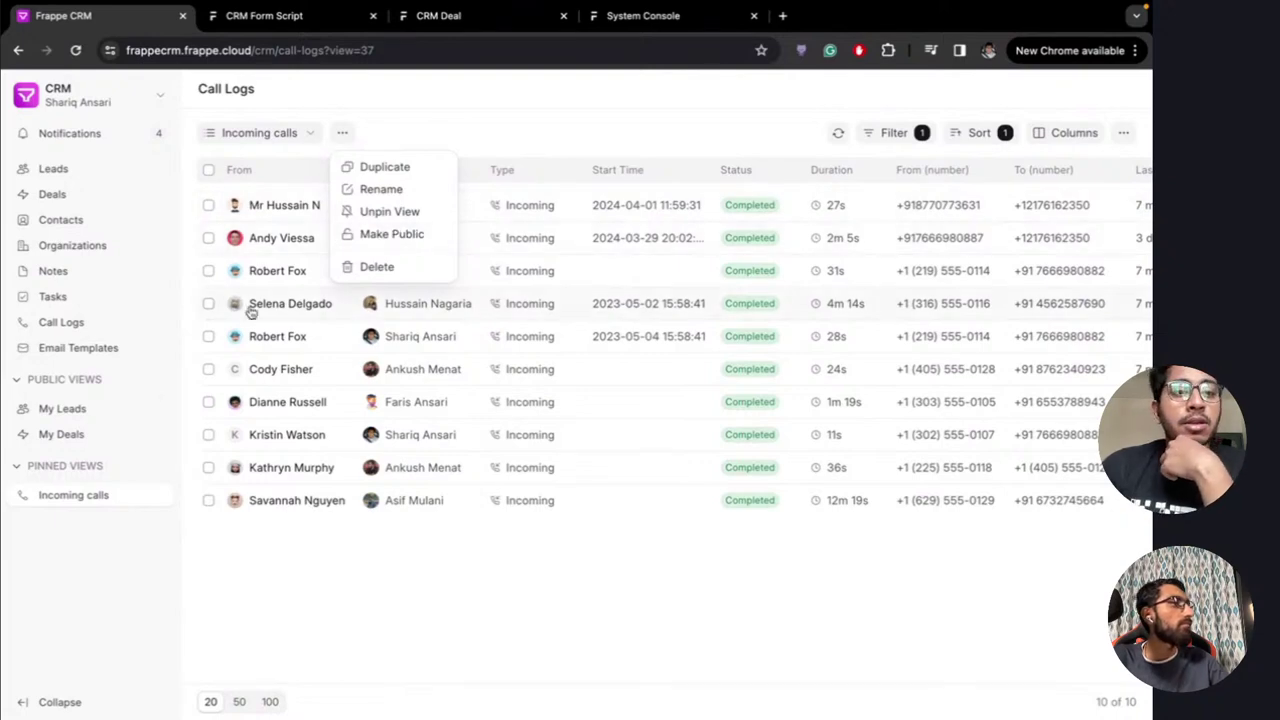
# Browse the My Leads and My Deals views and the lead views list
pyautogui.click(86, 418)
pyautogui.click(84, 436)
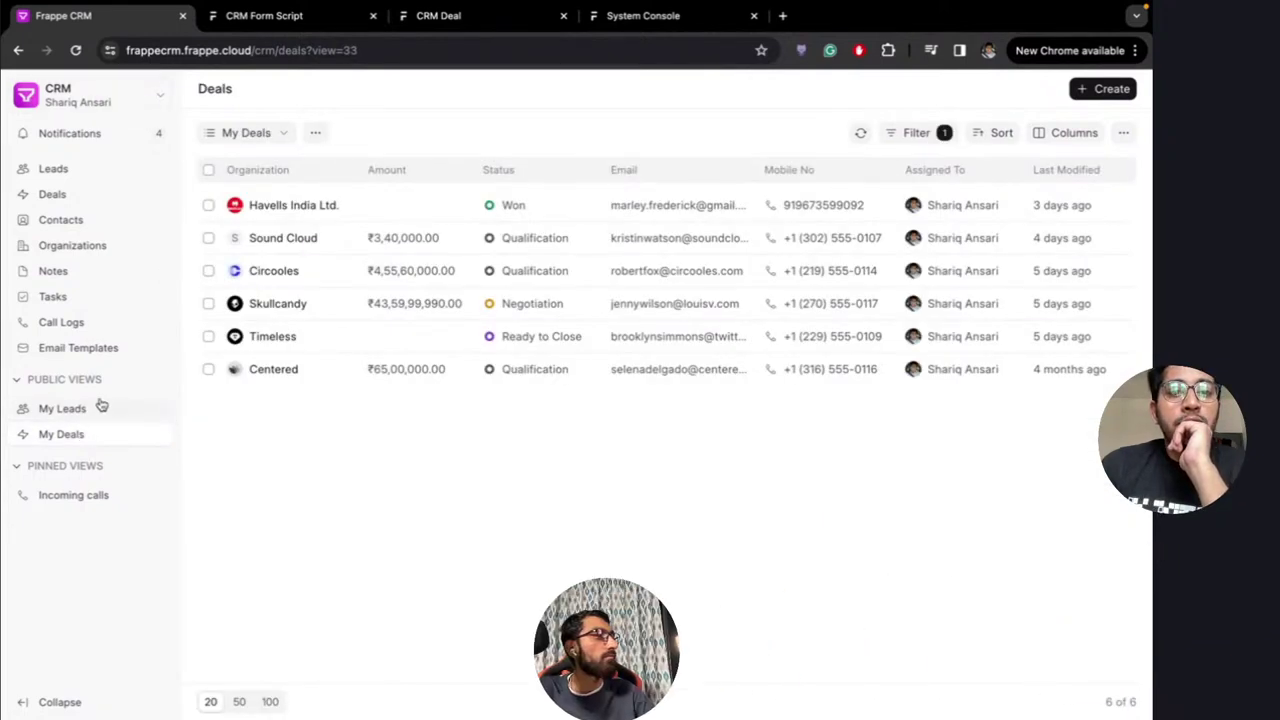
pyautogui.click(75, 412)
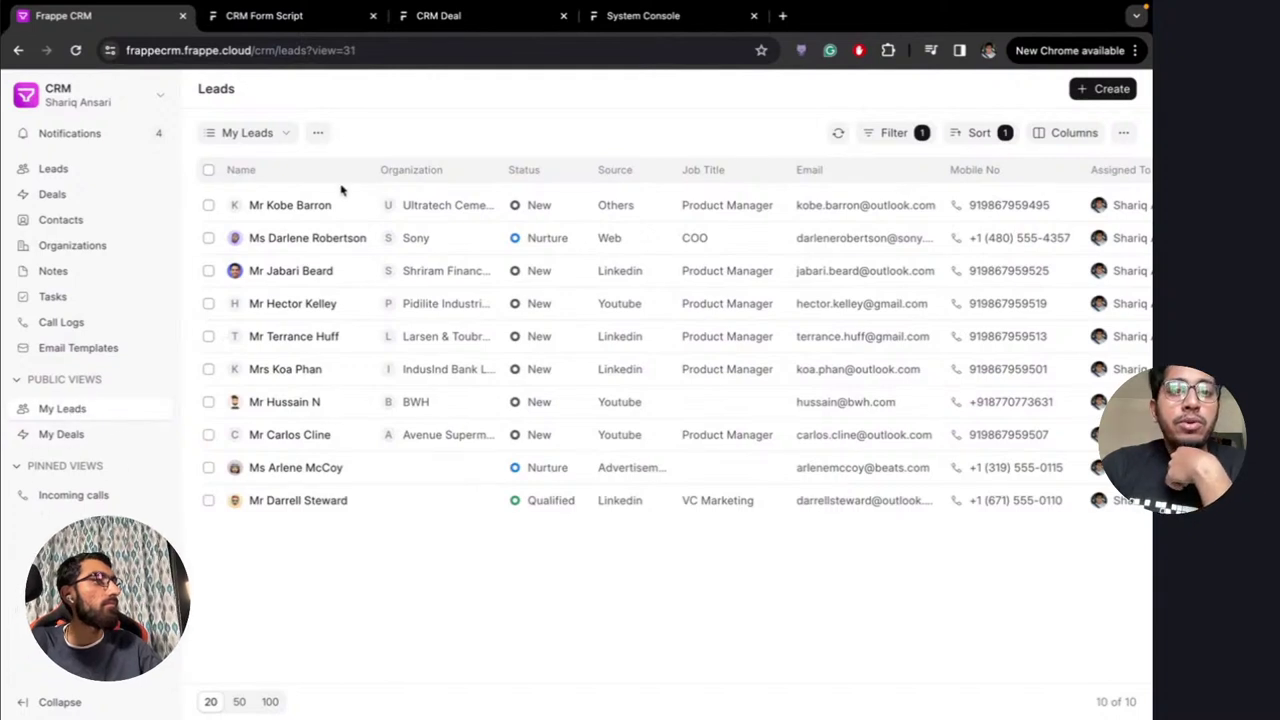
pyautogui.click(278, 134)
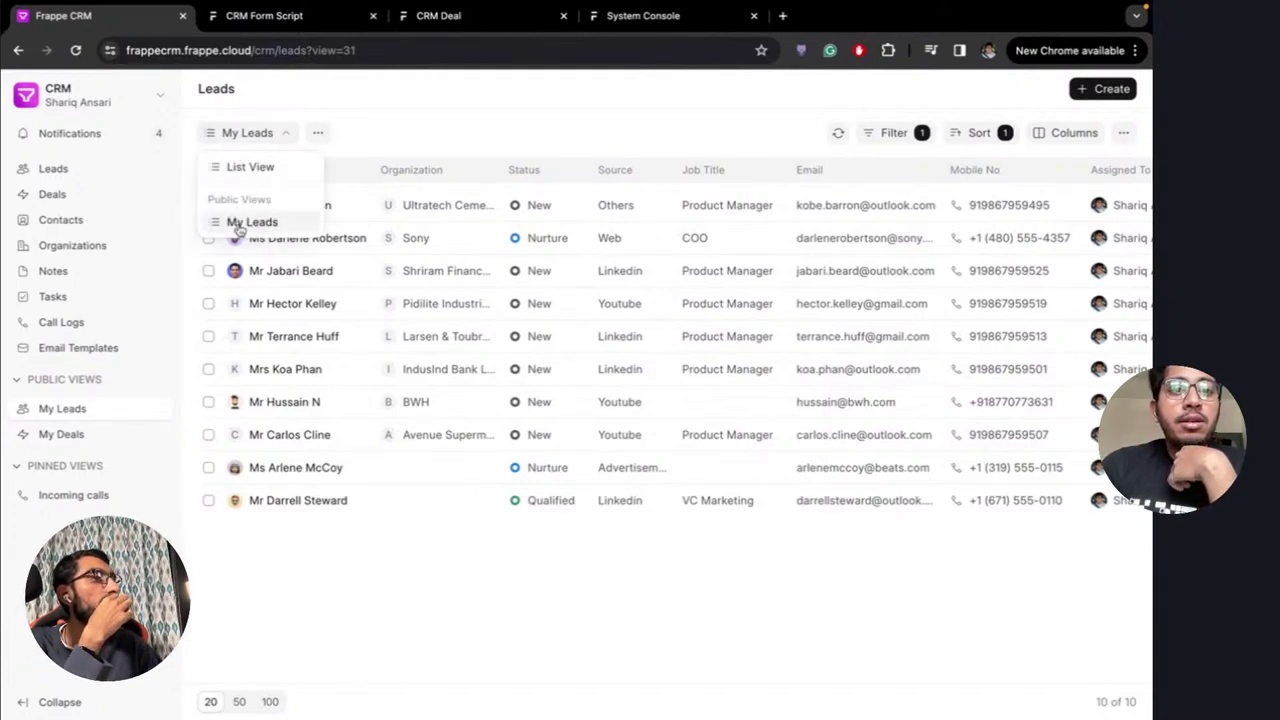
pyautogui.click(350, 133)
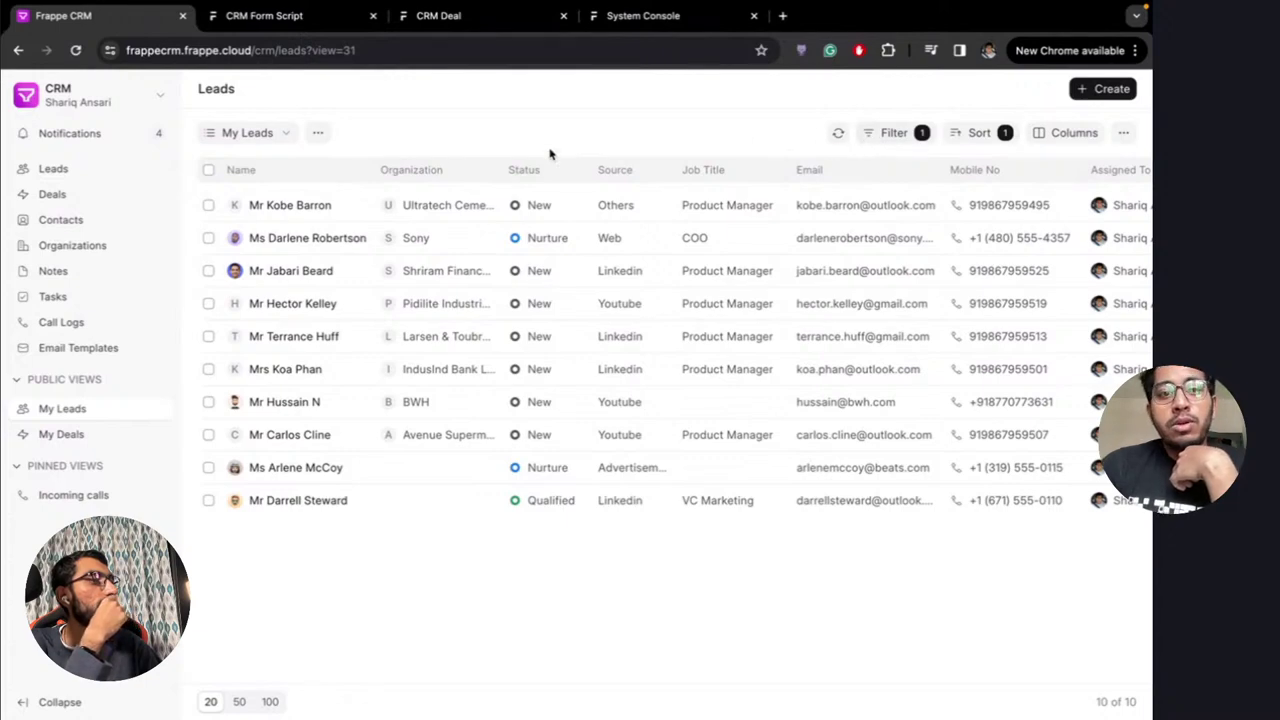
pyautogui.click(281, 137)
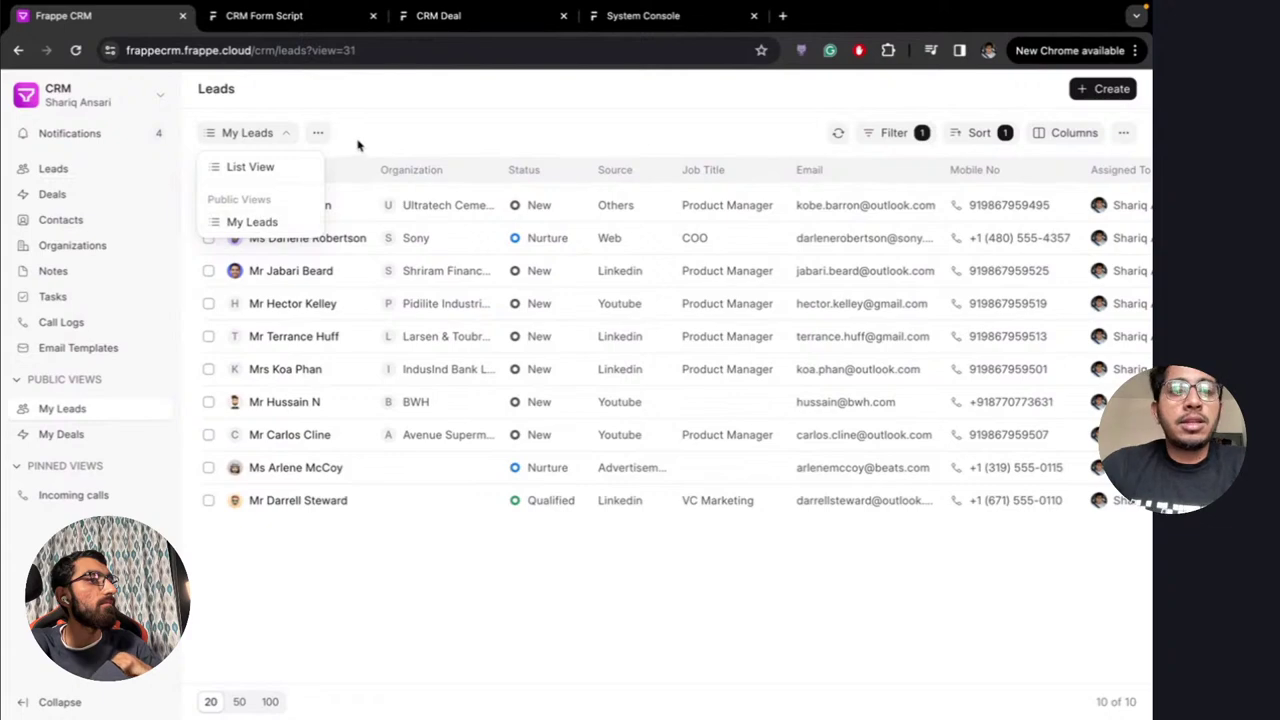
# Open the pinned Incoming calls view from the sidebar
pyautogui.click(76, 497)
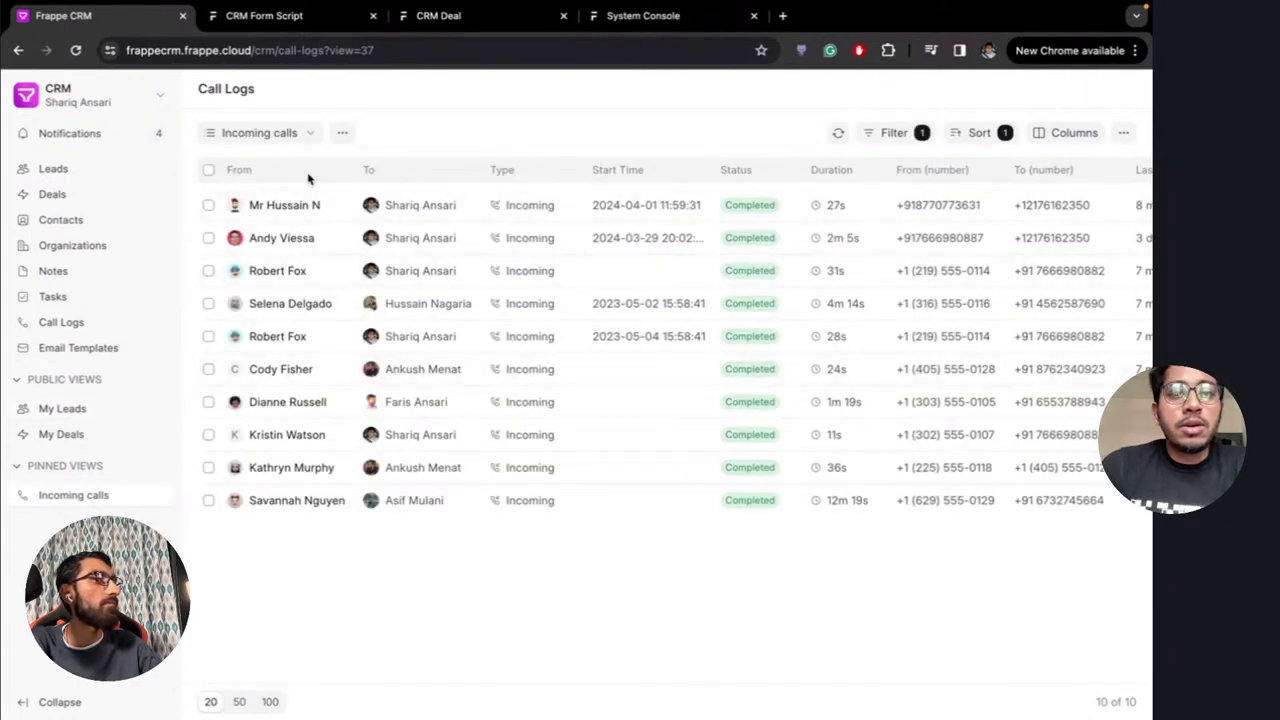
pyautogui.click(342, 132)
pyautogui.click(389, 128)
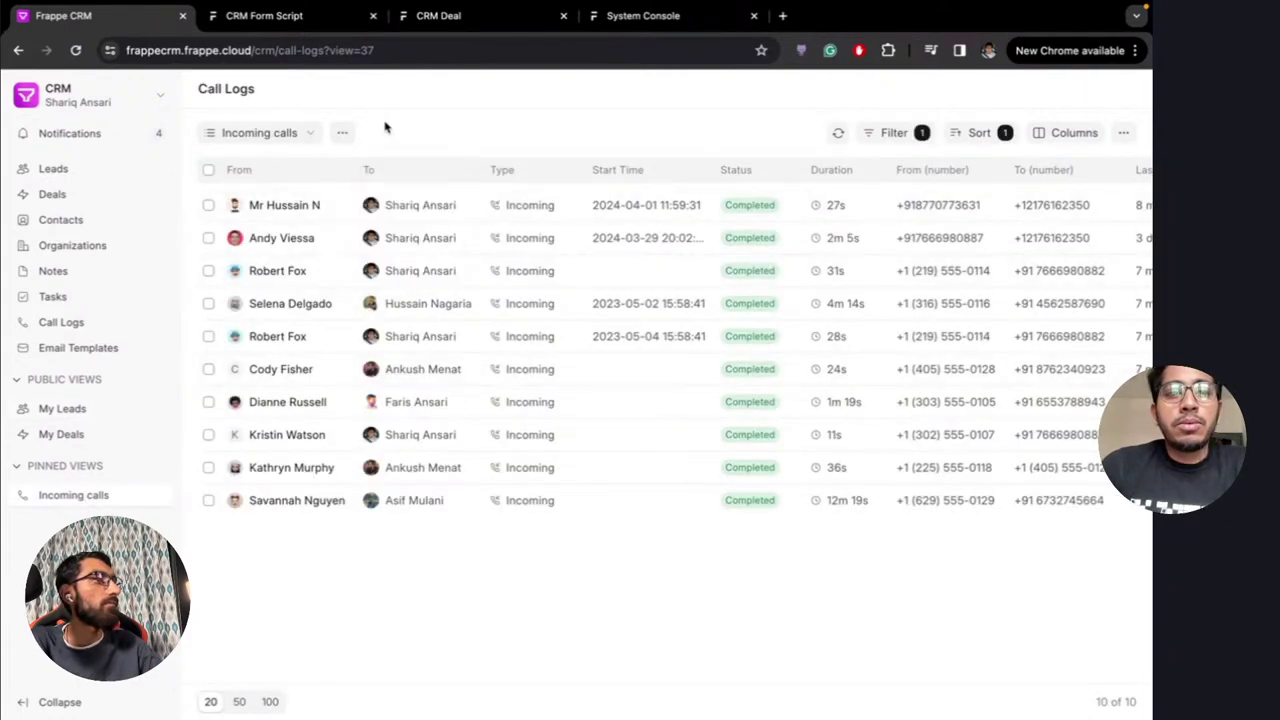
# Go to Deals and filter the list to Won status deals
pyautogui.click(62, 195)
pyautogui.click(931, 132)
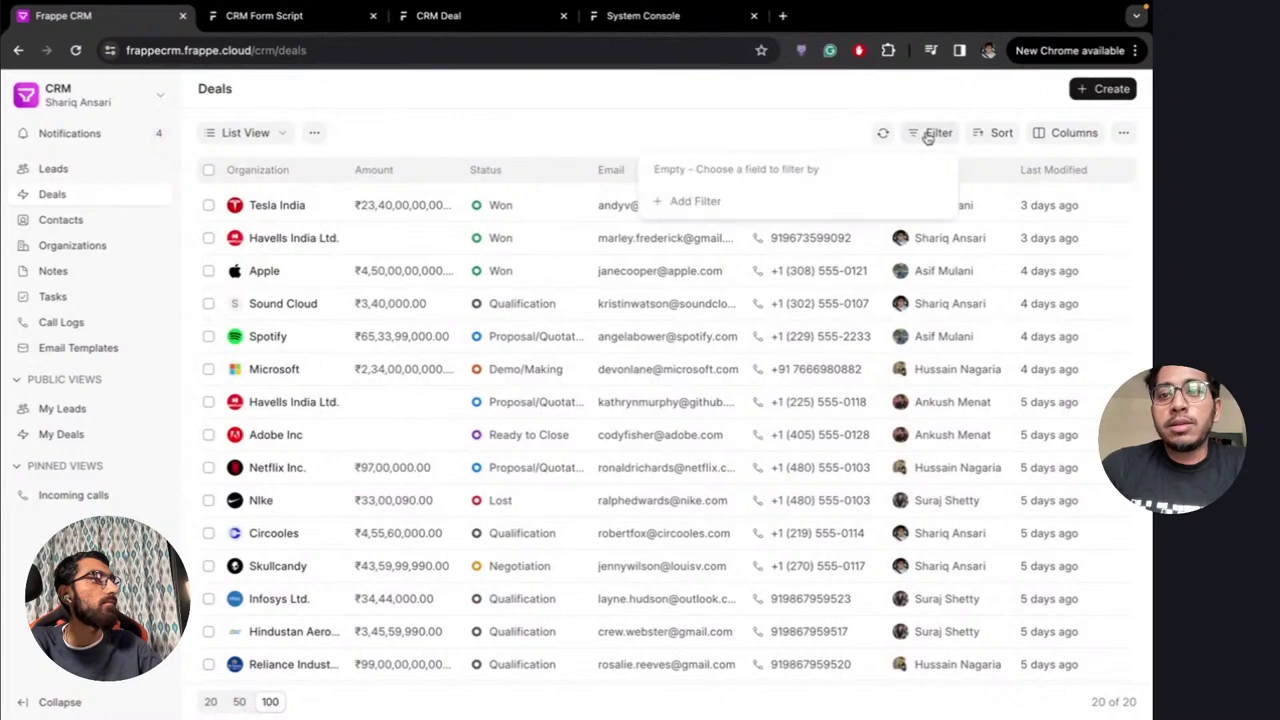
pyautogui.click(736, 119)
pyautogui.click(502, 206)
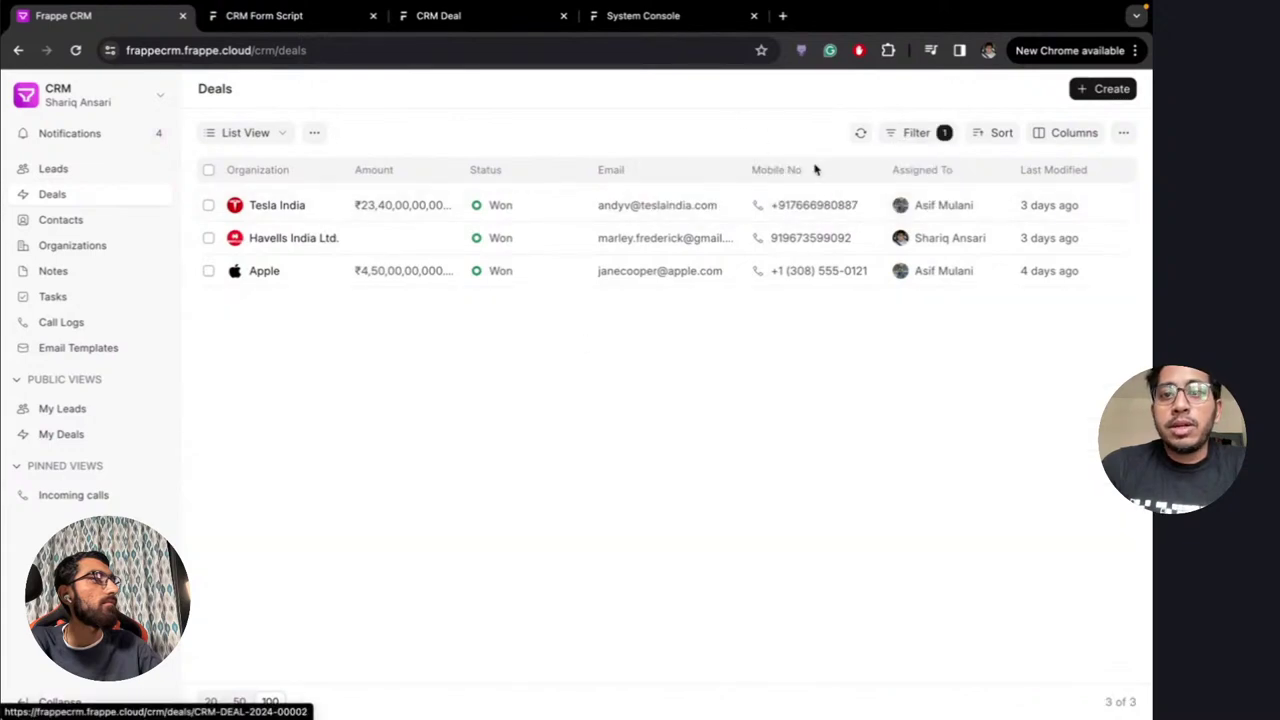
# Save the filtered deals as a new view named 'Won Deals'
pyautogui.click(312, 134)
pyautogui.click(351, 170)
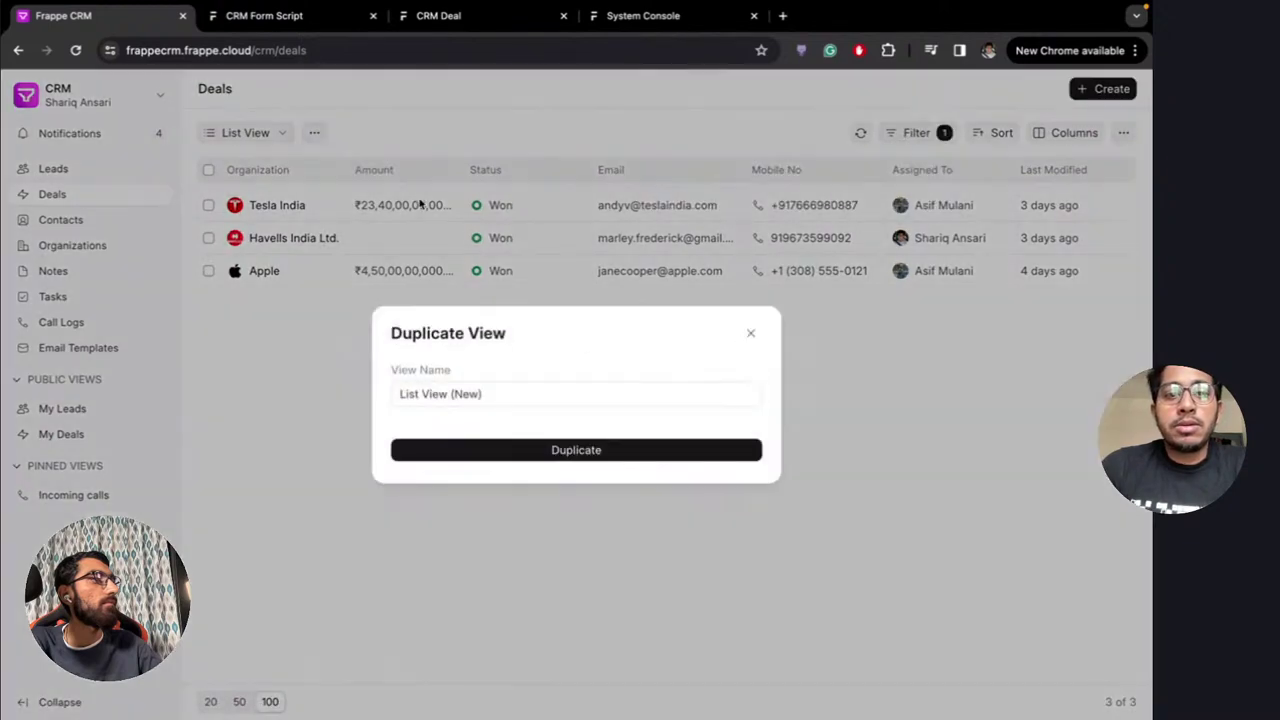
pyautogui.click(488, 393)
pyautogui.hotkey('ctrl', 'a')
pyautogui.press('BackSpace')
pyautogui.write('Won')
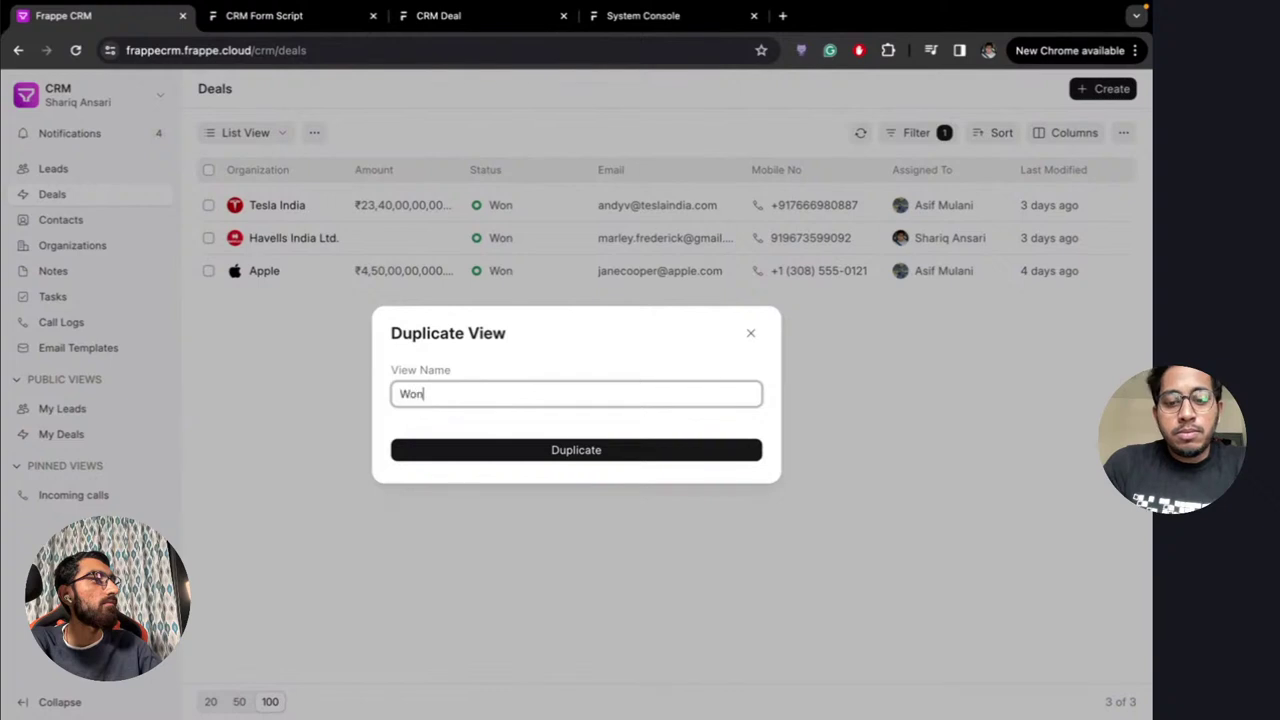
pyautogui.write(' Deals')
pyautogui.click(586, 451)
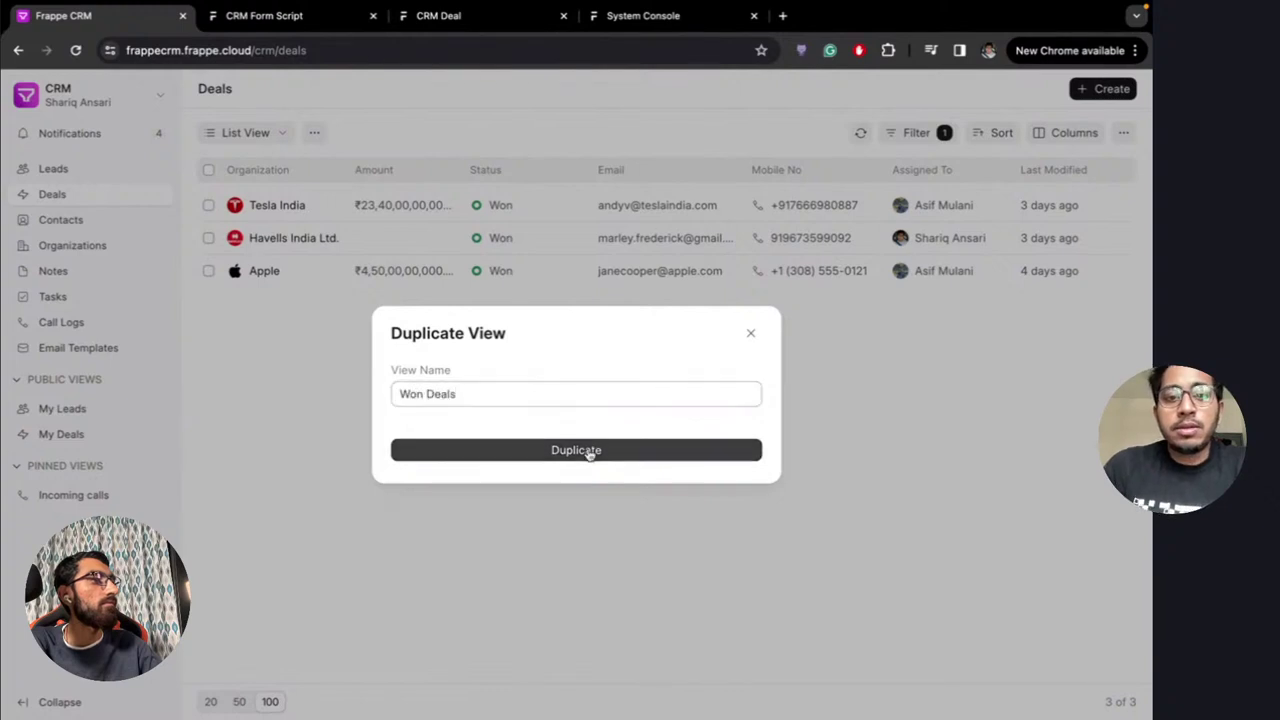
# Review the saved deal views, then return to the Leads list
pyautogui.click(288, 138)
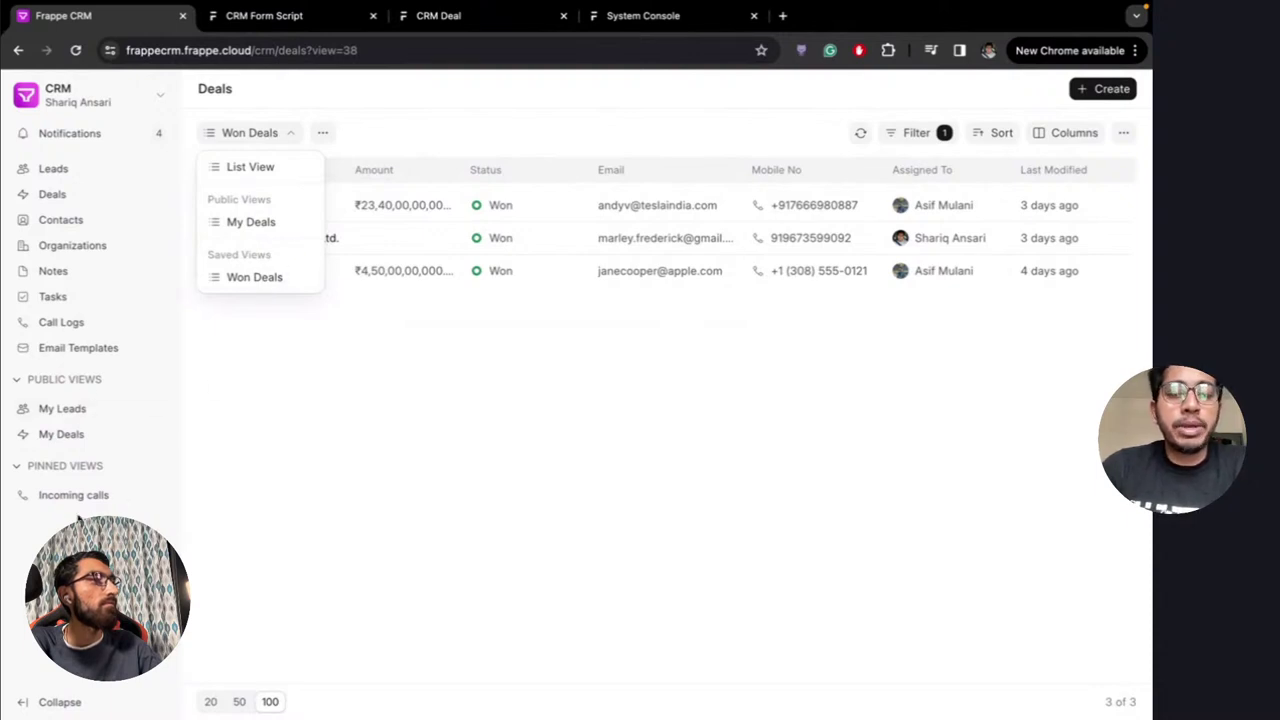
pyautogui.click(283, 136)
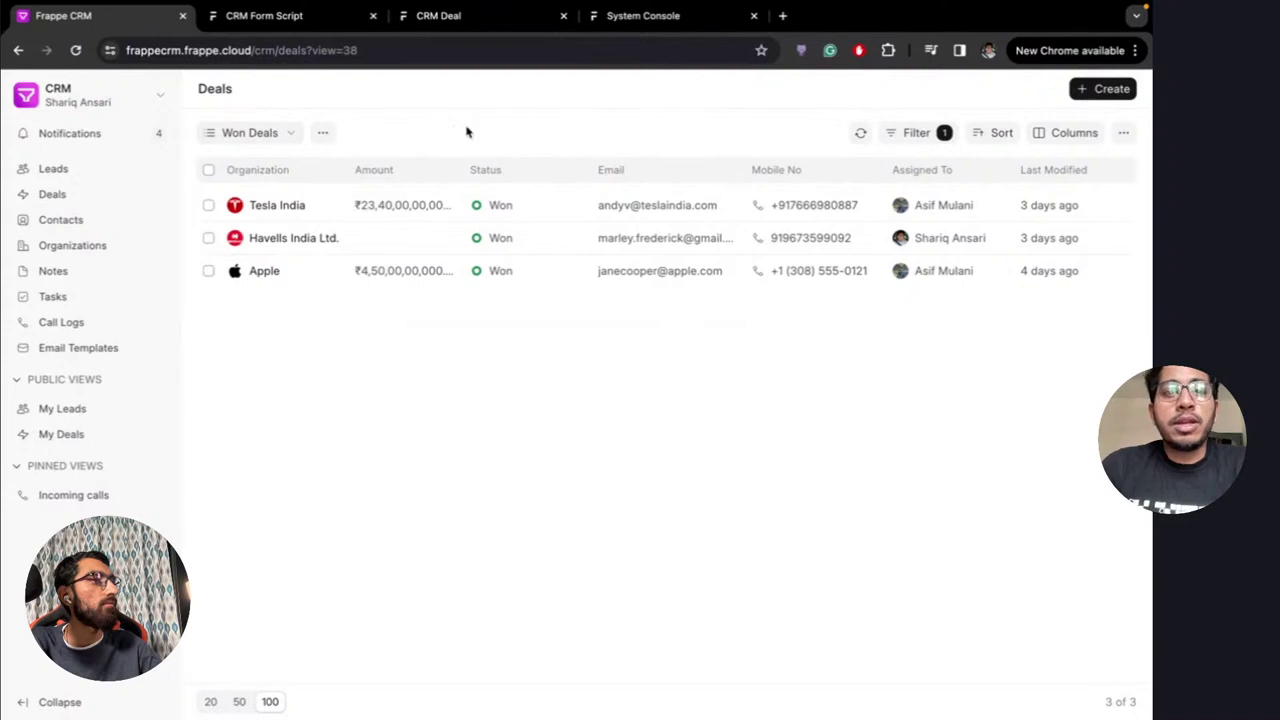
pyautogui.click(283, 132)
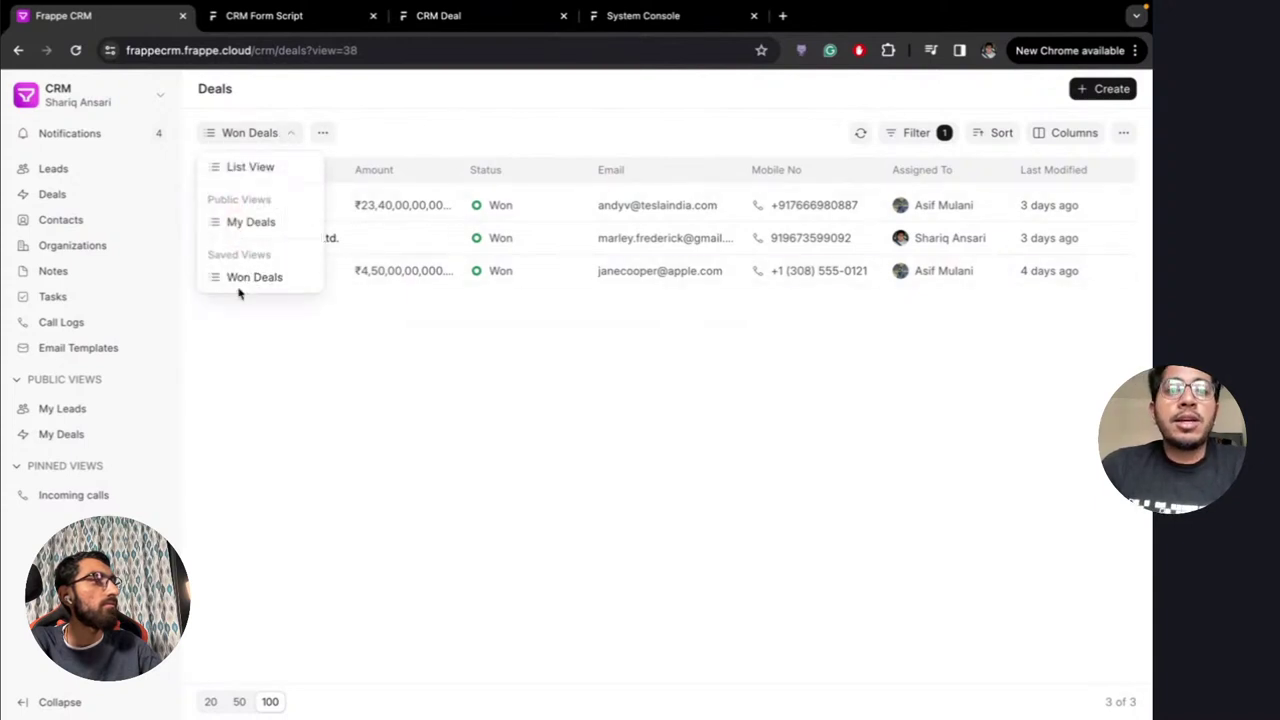
pyautogui.click(281, 134)
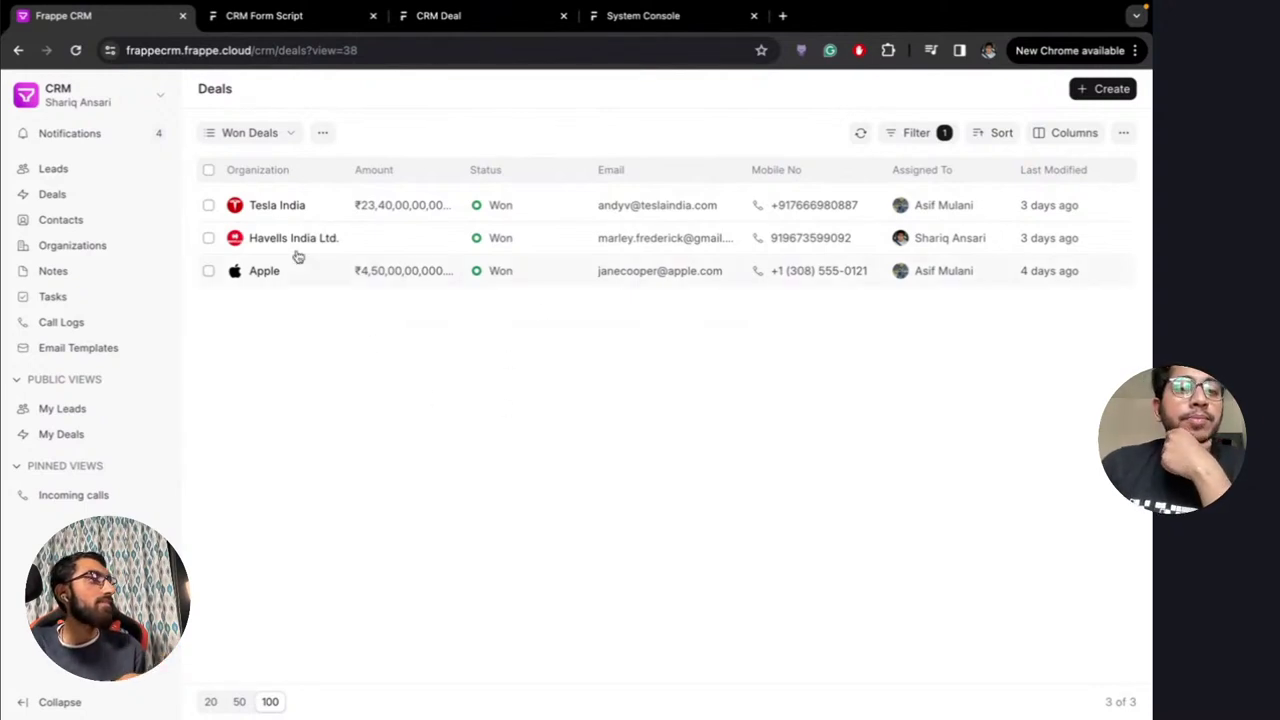
pyautogui.click(84, 179)
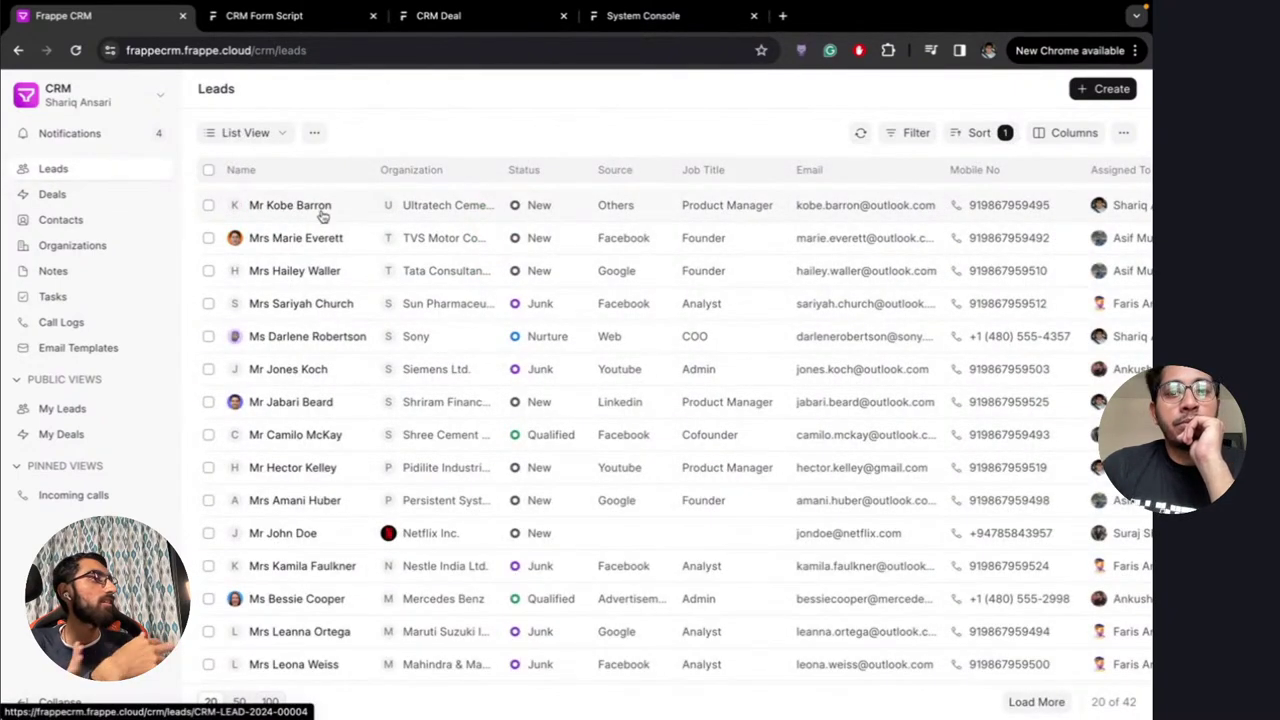
# Remove the Organization sort from Leads and start a reply on the BWH lead
pyautogui.click(979, 132)
pyautogui.click(1000, 169)
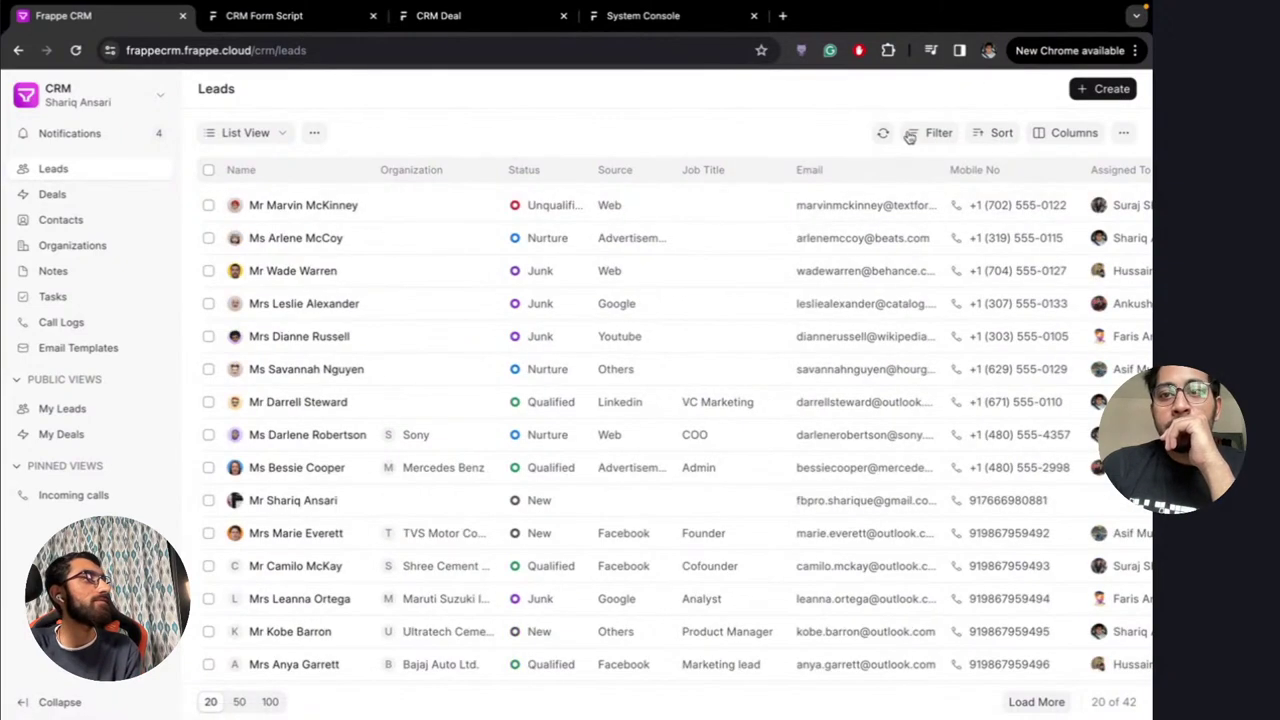
pyautogui.click(288, 204)
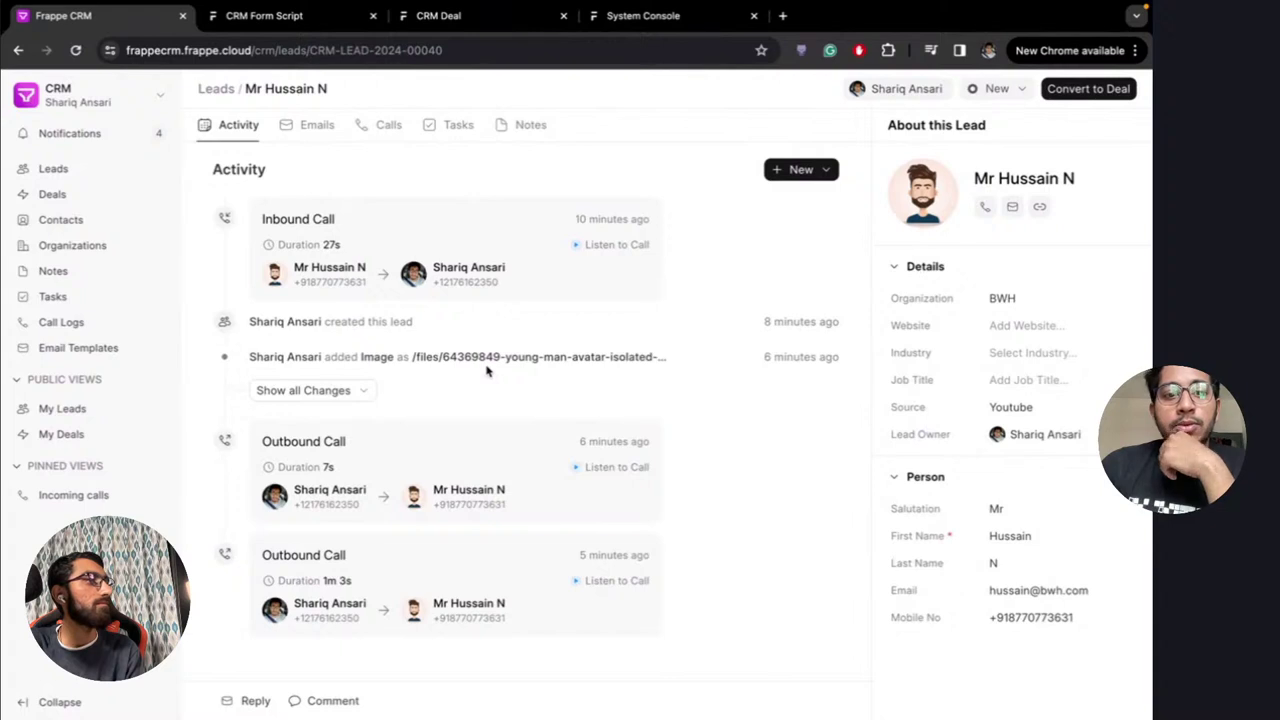
pyautogui.click(254, 702)
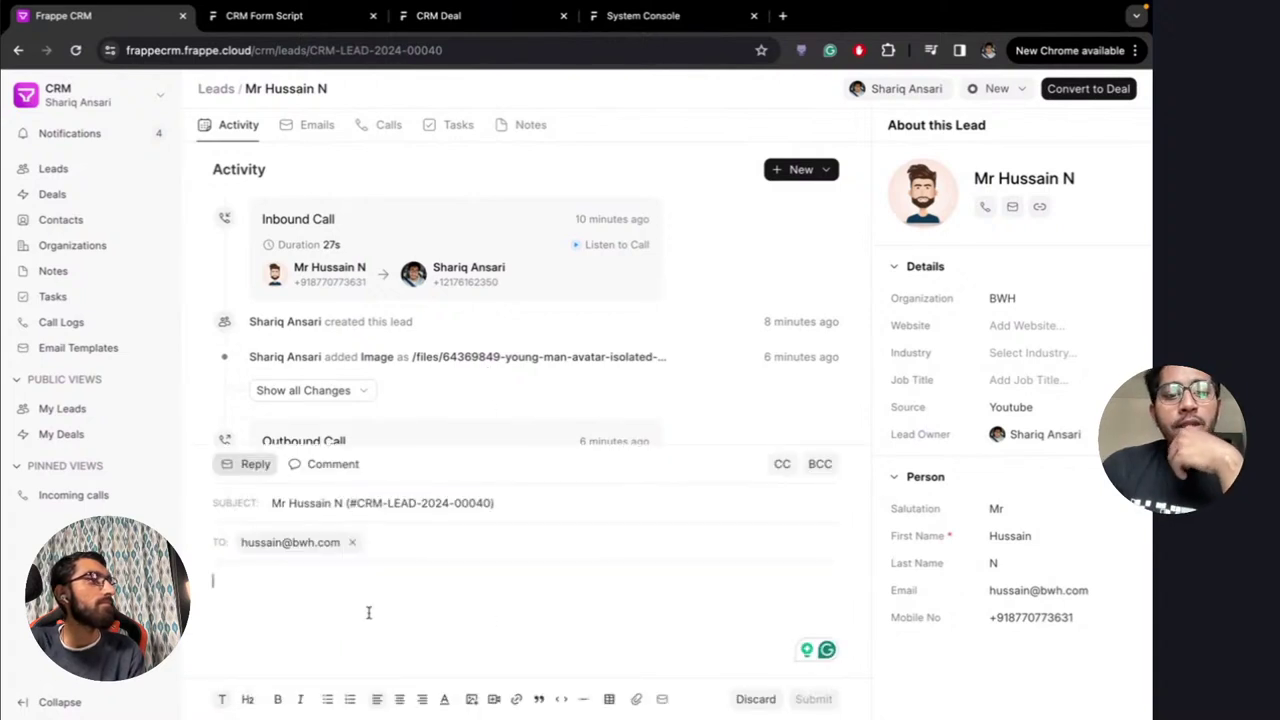
# Add a colleague's e-mail address as an extra To recipient
pyautogui.click(424, 547)
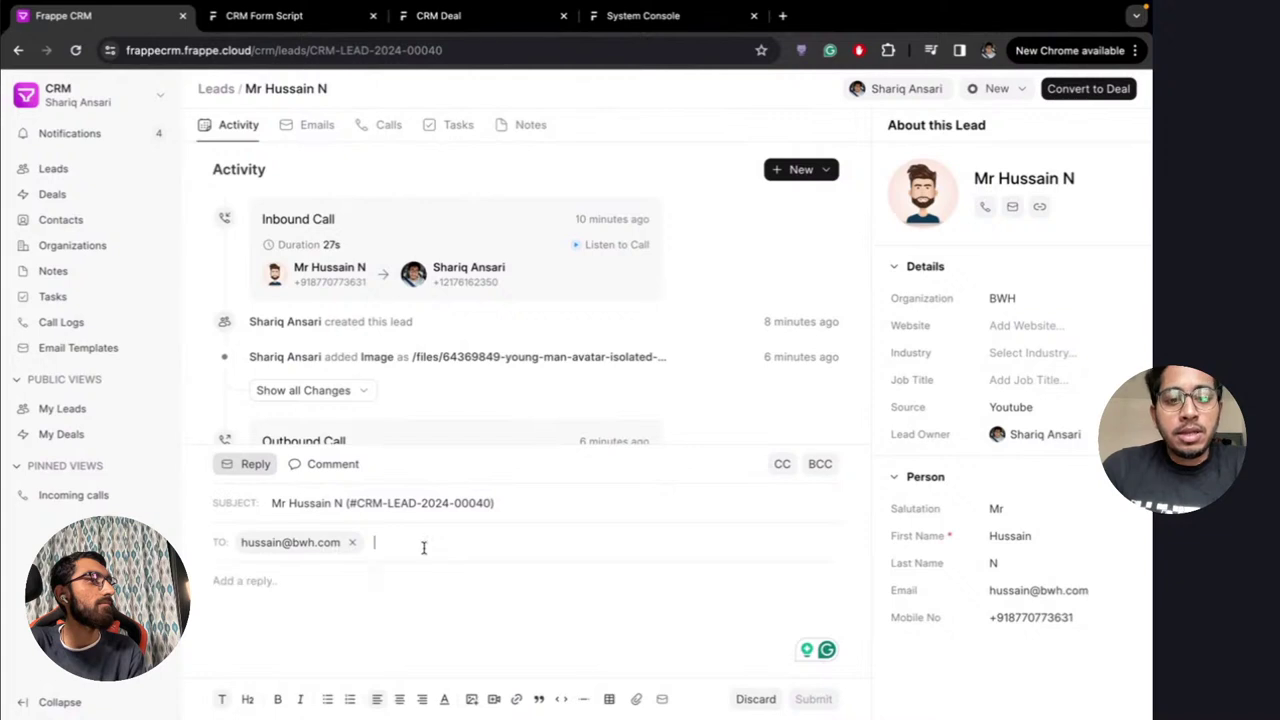
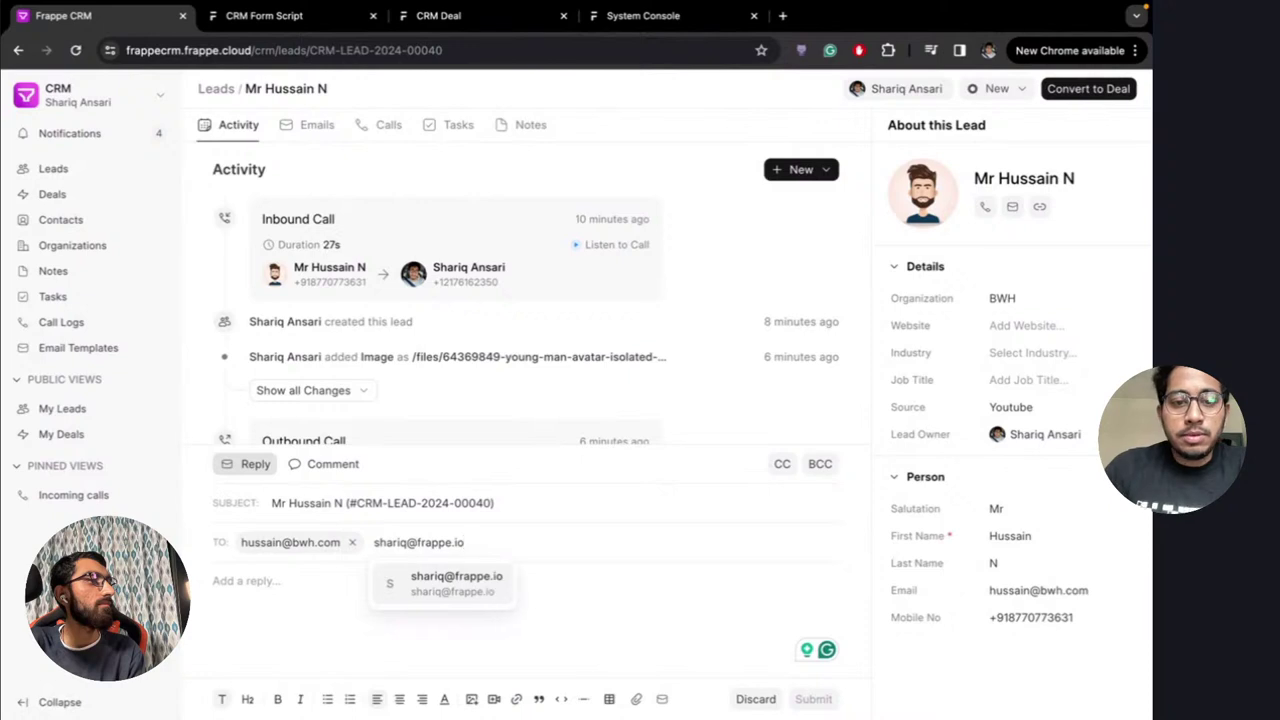
pyautogui.press('Return')
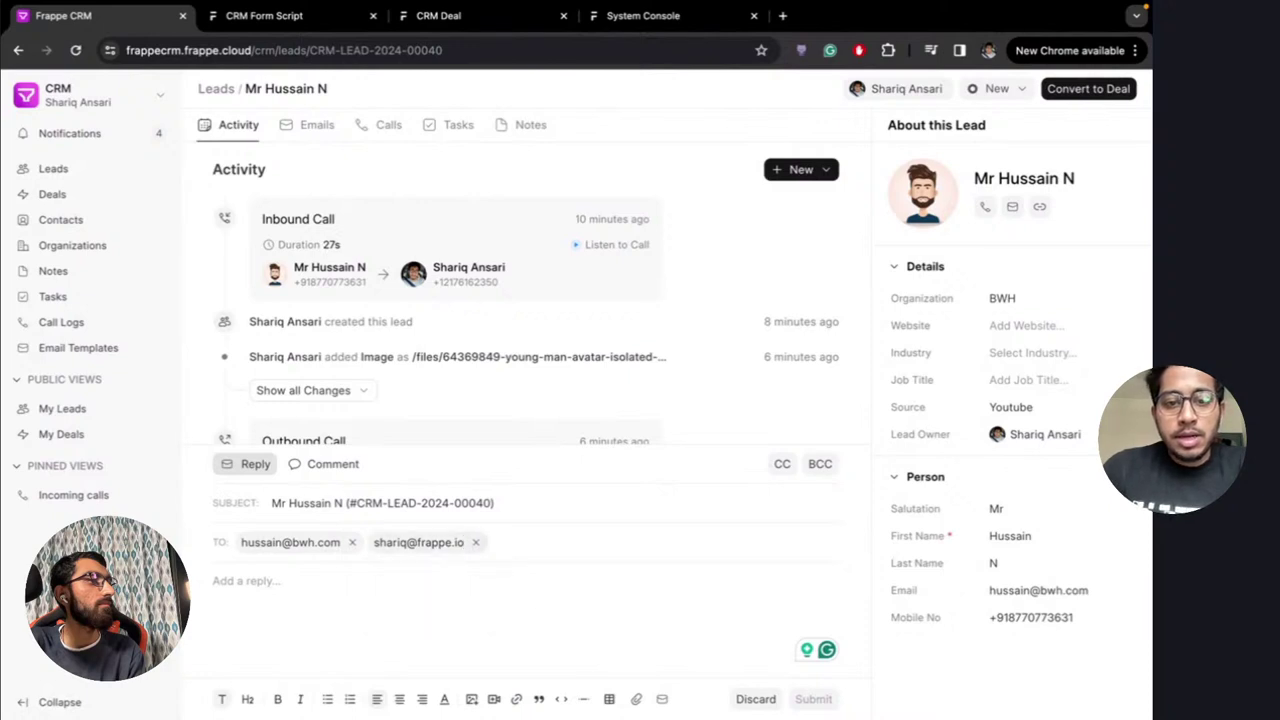
# Show CC and BCC, put a colleague's address in CC, and drop the extra To recipient
pyautogui.click(788, 465)
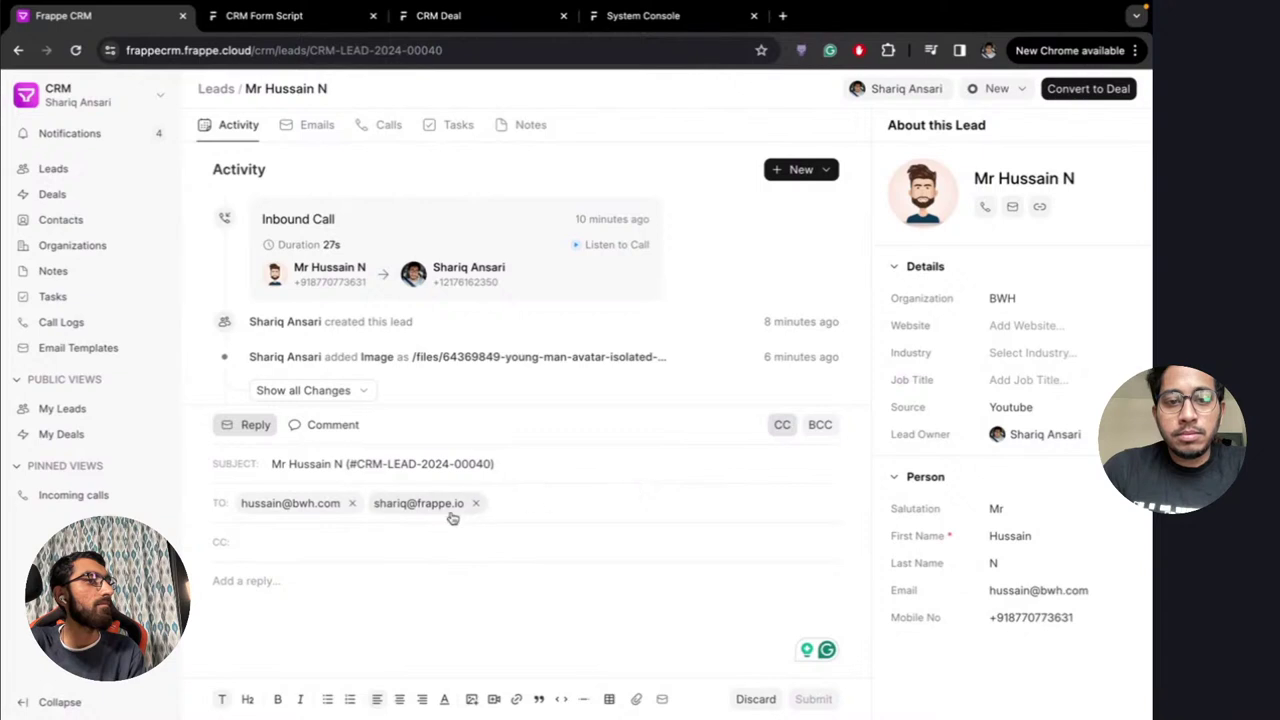
pyautogui.click(816, 427)
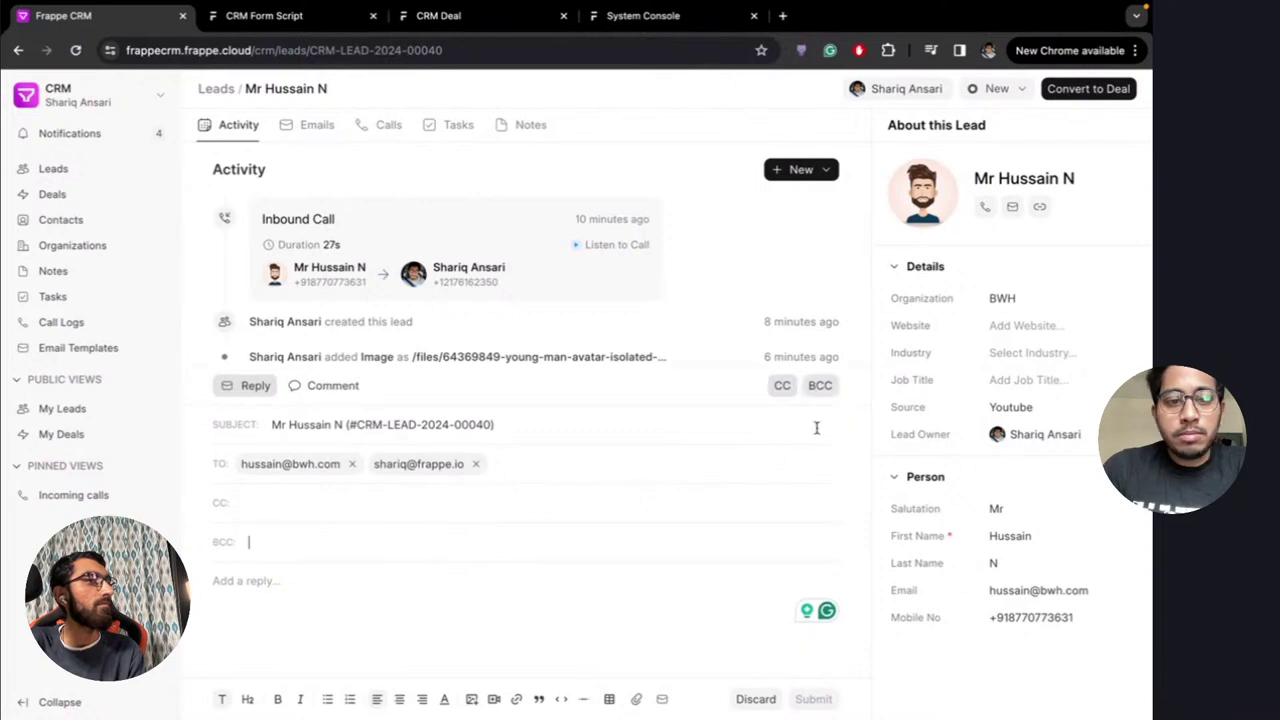
pyautogui.click(332, 503)
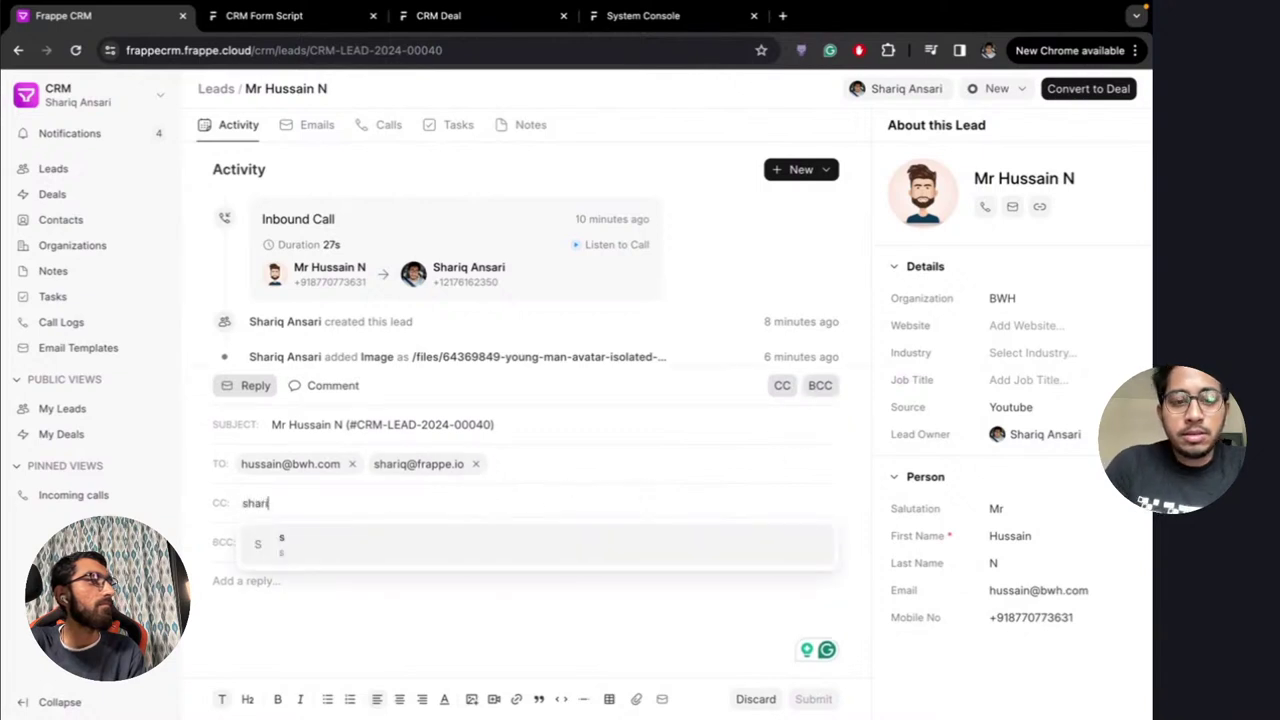
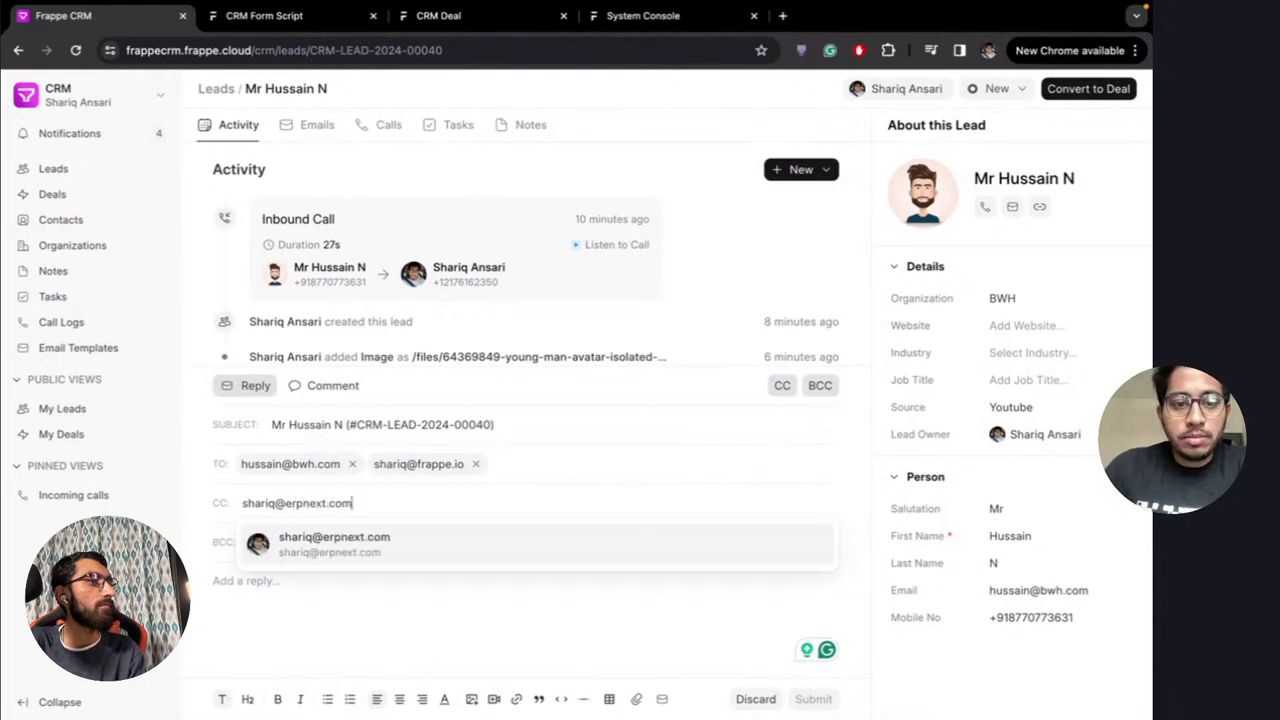
pyautogui.press('Return')
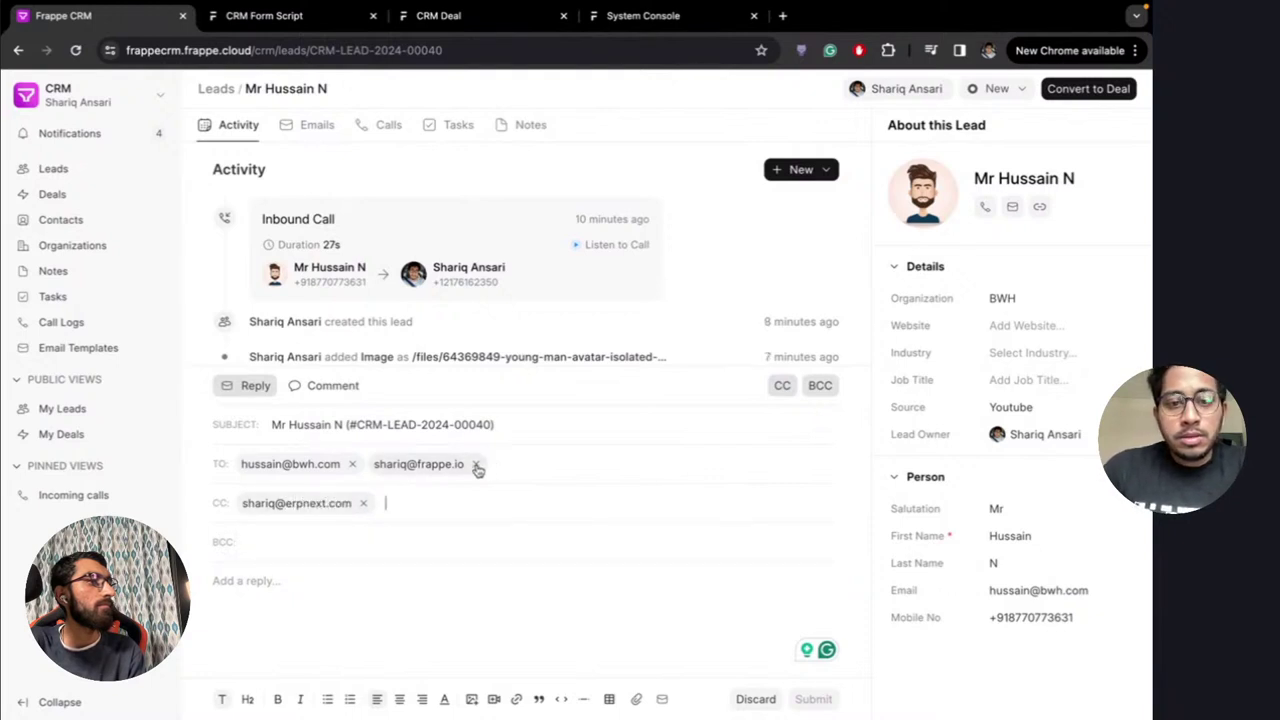
pyautogui.click(476, 464)
# Type 'Hi' in the reply body, then clear it again
pyautogui.click(326, 590)
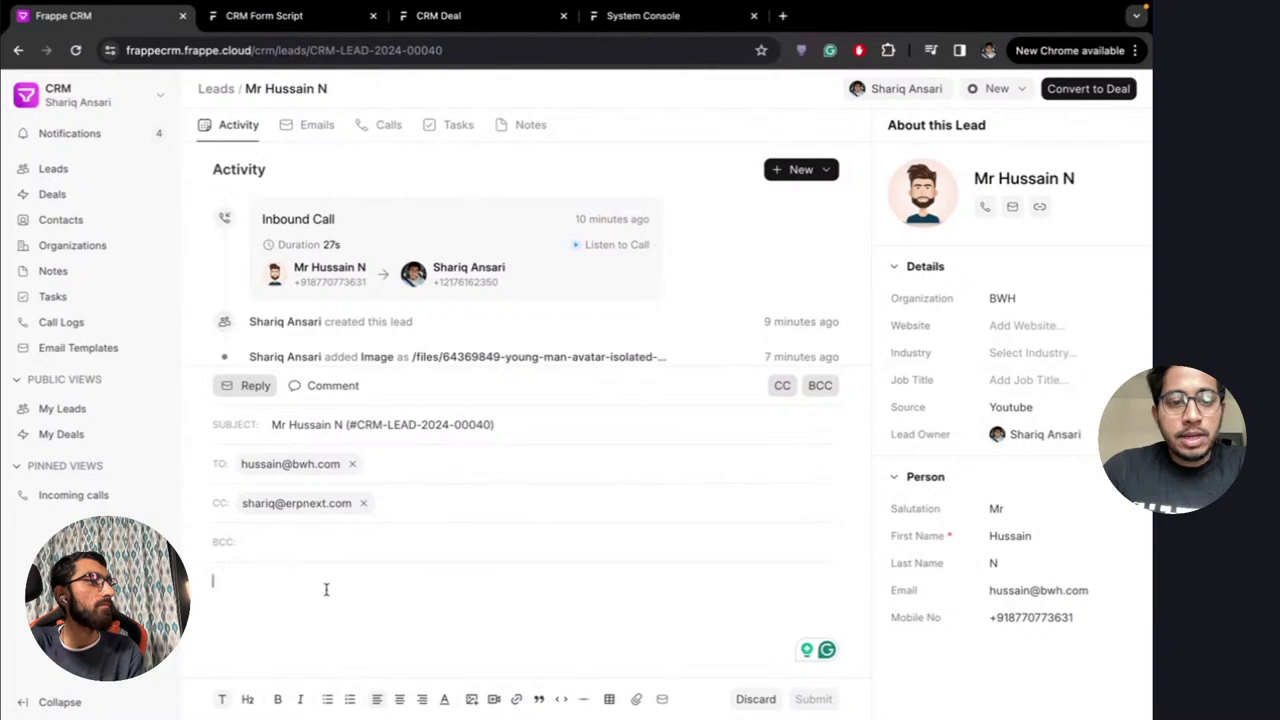
pyautogui.write('Hi')
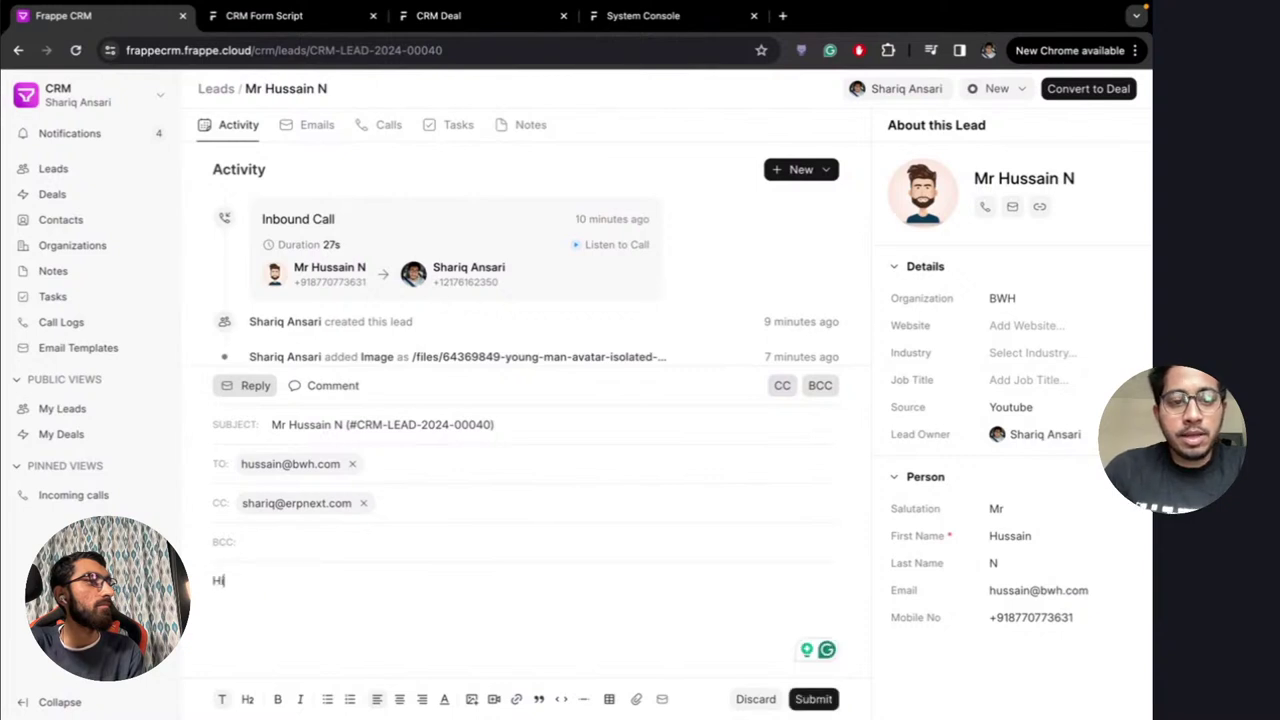
pyautogui.press('Return')
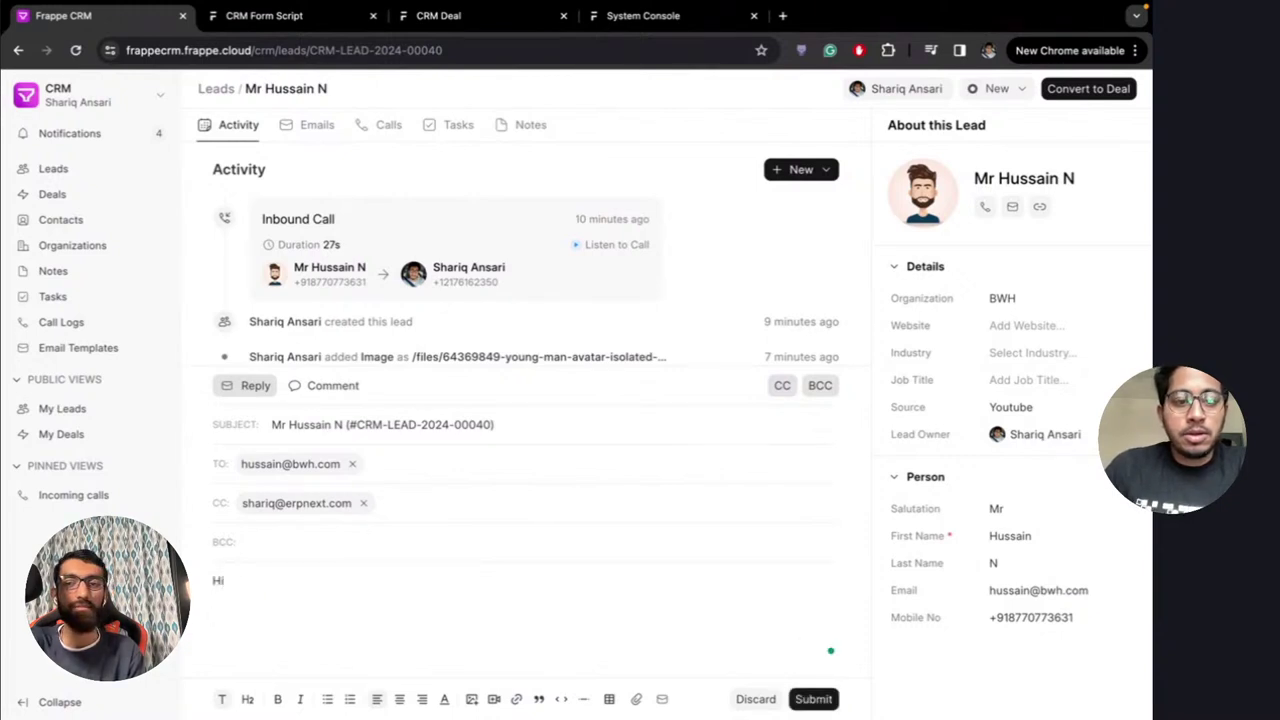
pyautogui.press('BackSpace')
pyautogui.press('BackSpace')
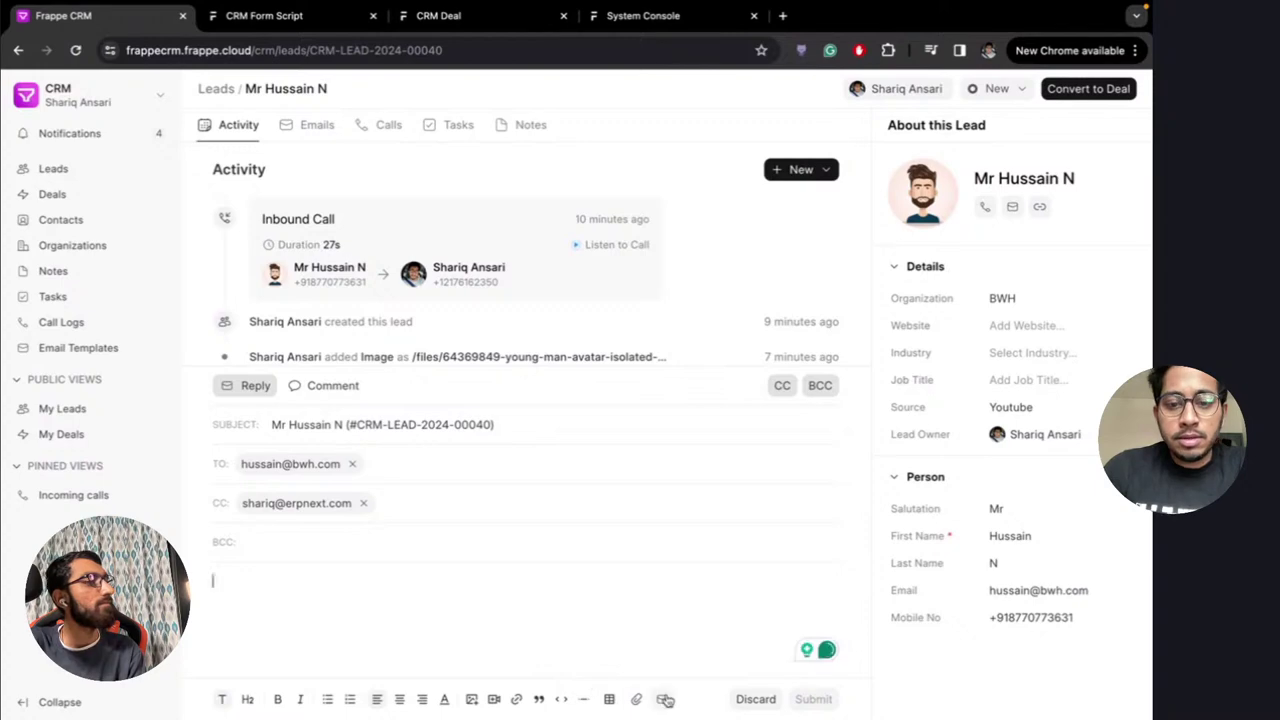
# Look through the available email templates, including the Email Templates list
pyautogui.click(663, 699)
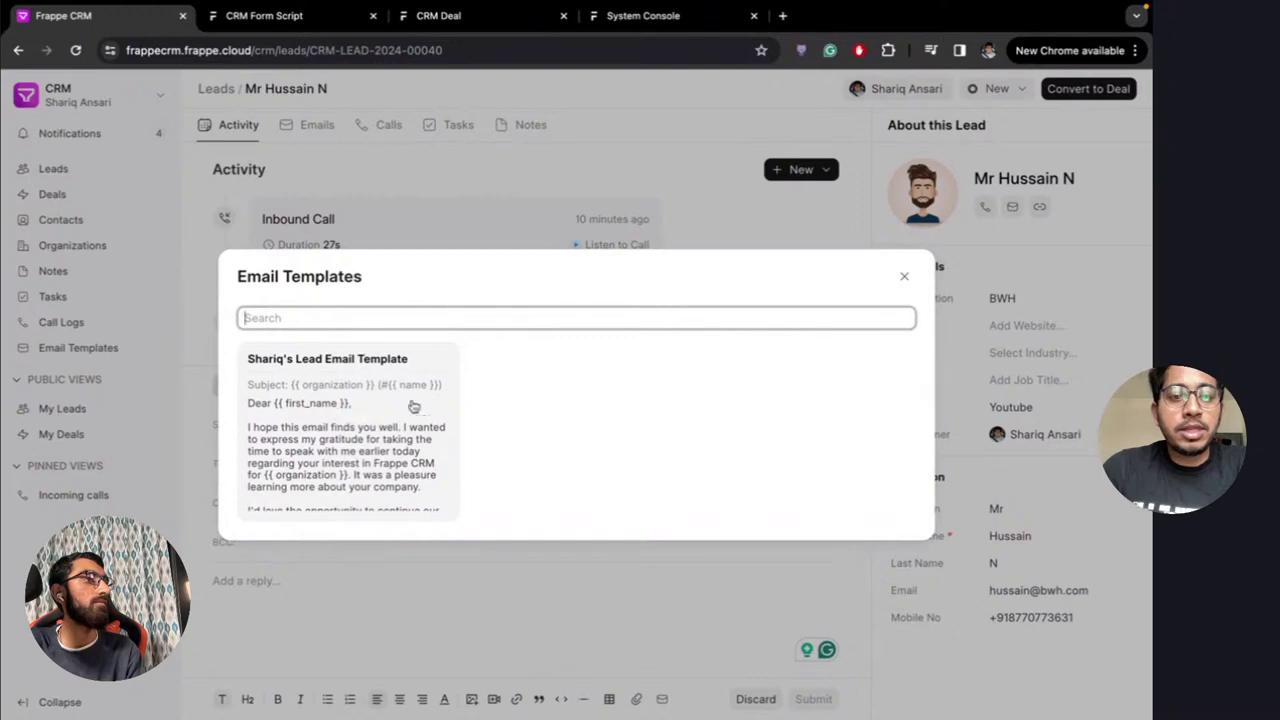
pyautogui.click(904, 277)
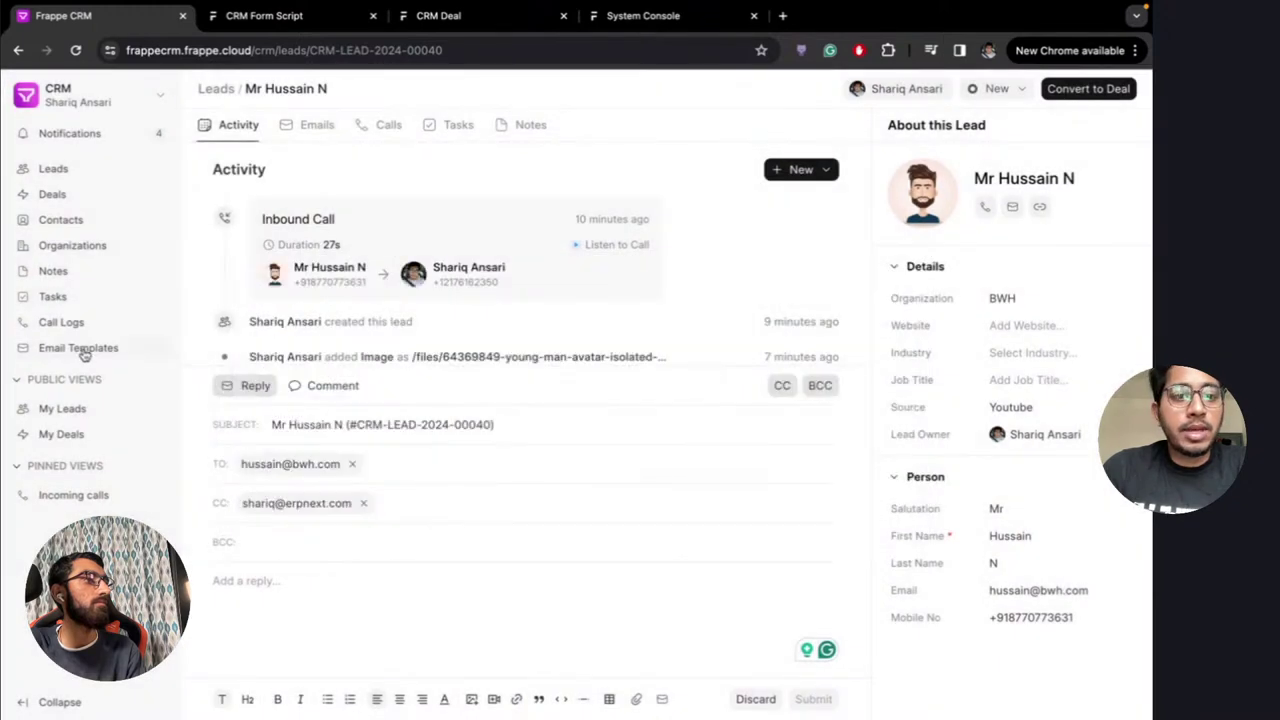
pyautogui.click(85, 350)
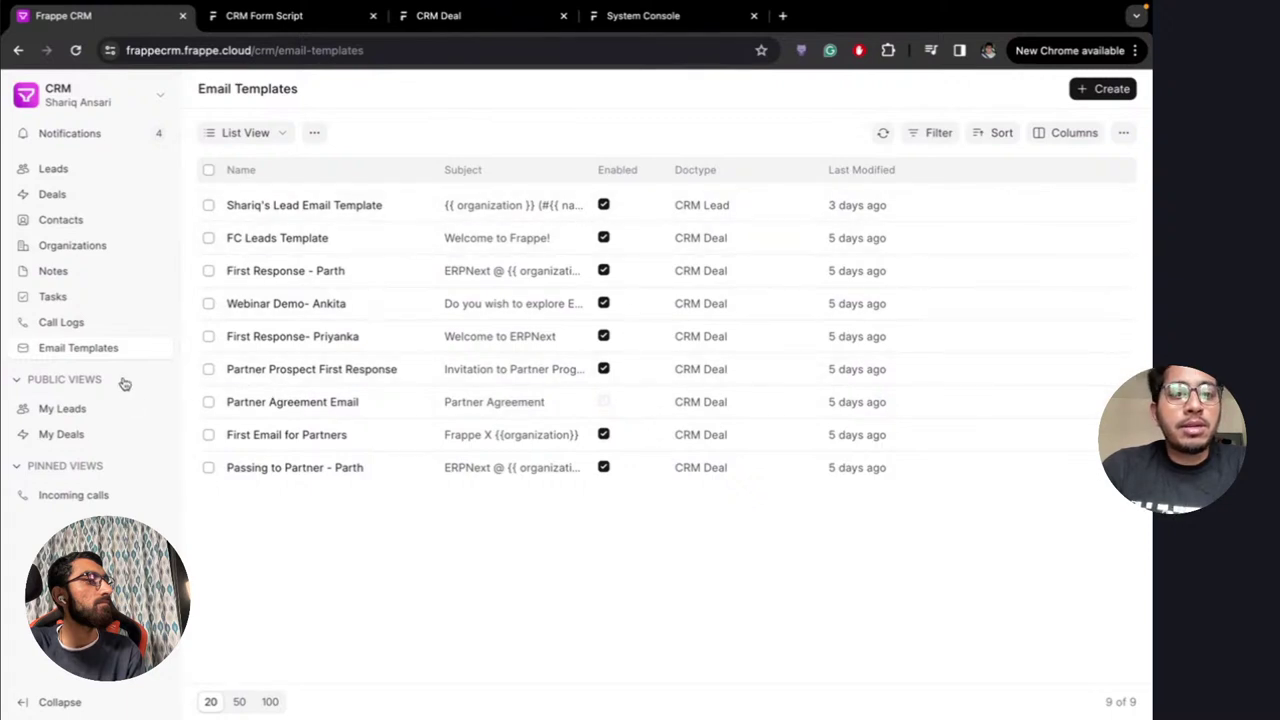
# Reopen the BWH lead from Leads and start a fresh reply email
pyautogui.click(80, 172)
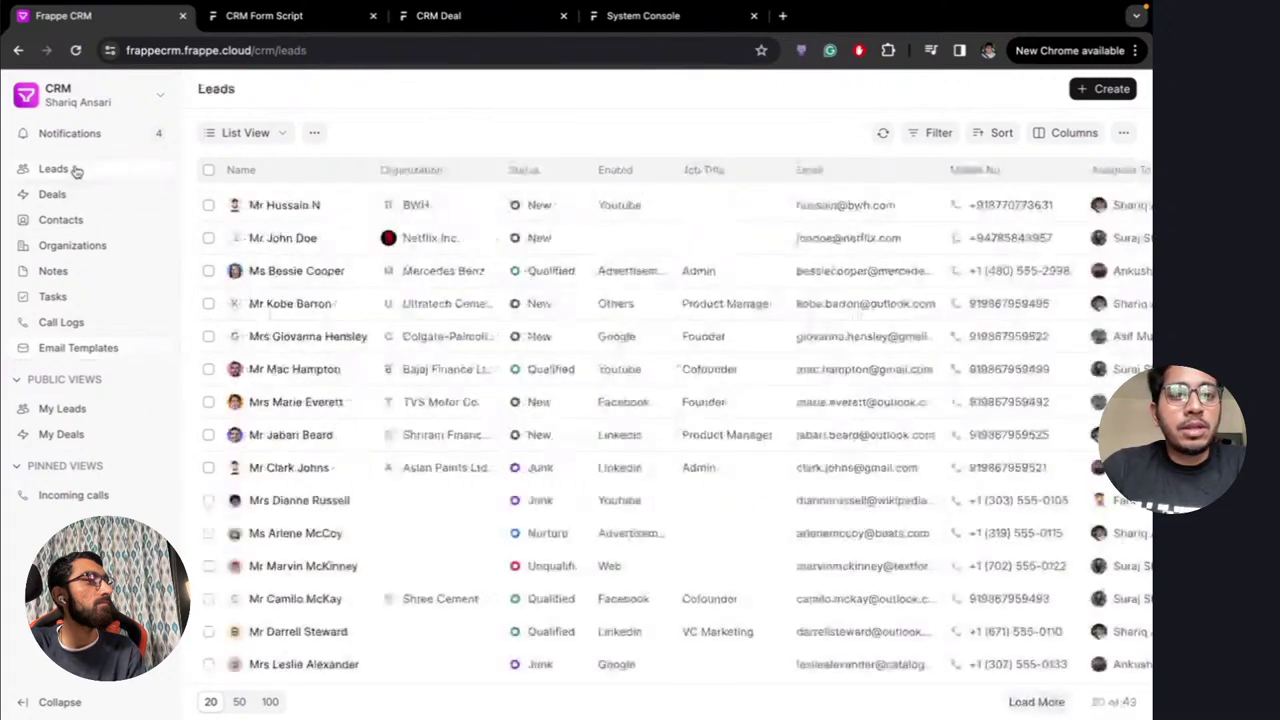
pyautogui.click(309, 215)
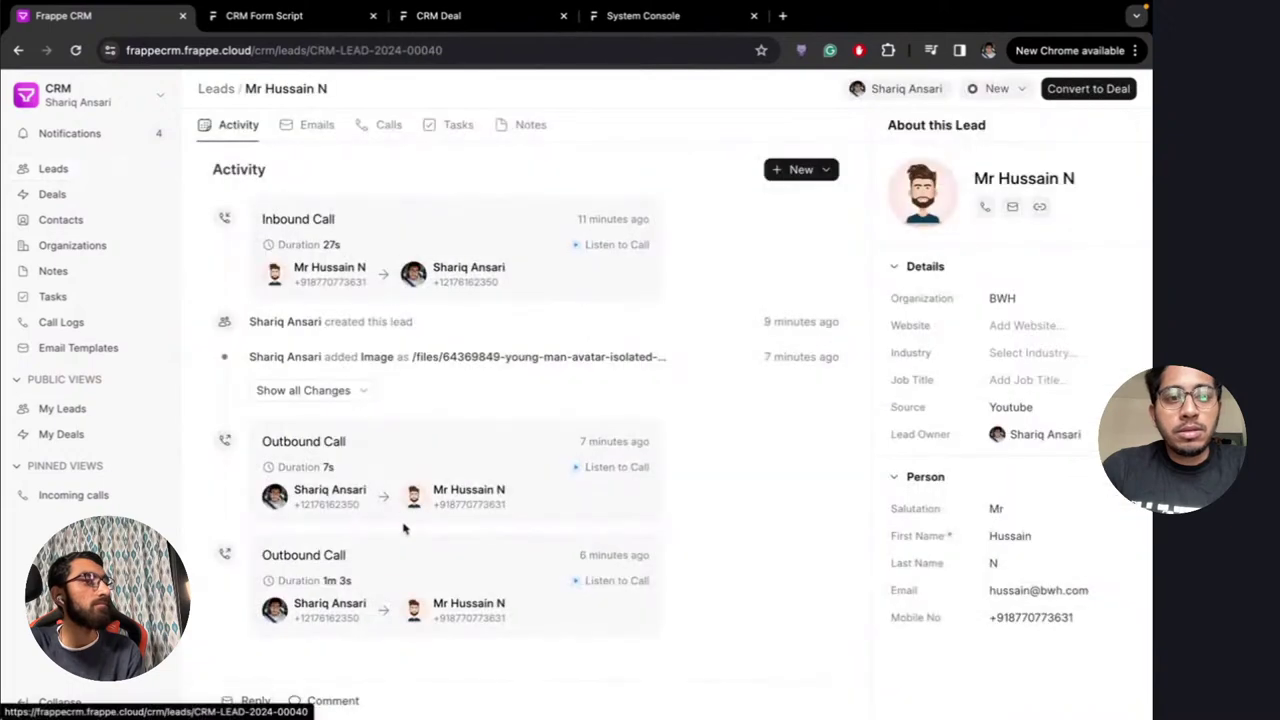
pyautogui.click(253, 700)
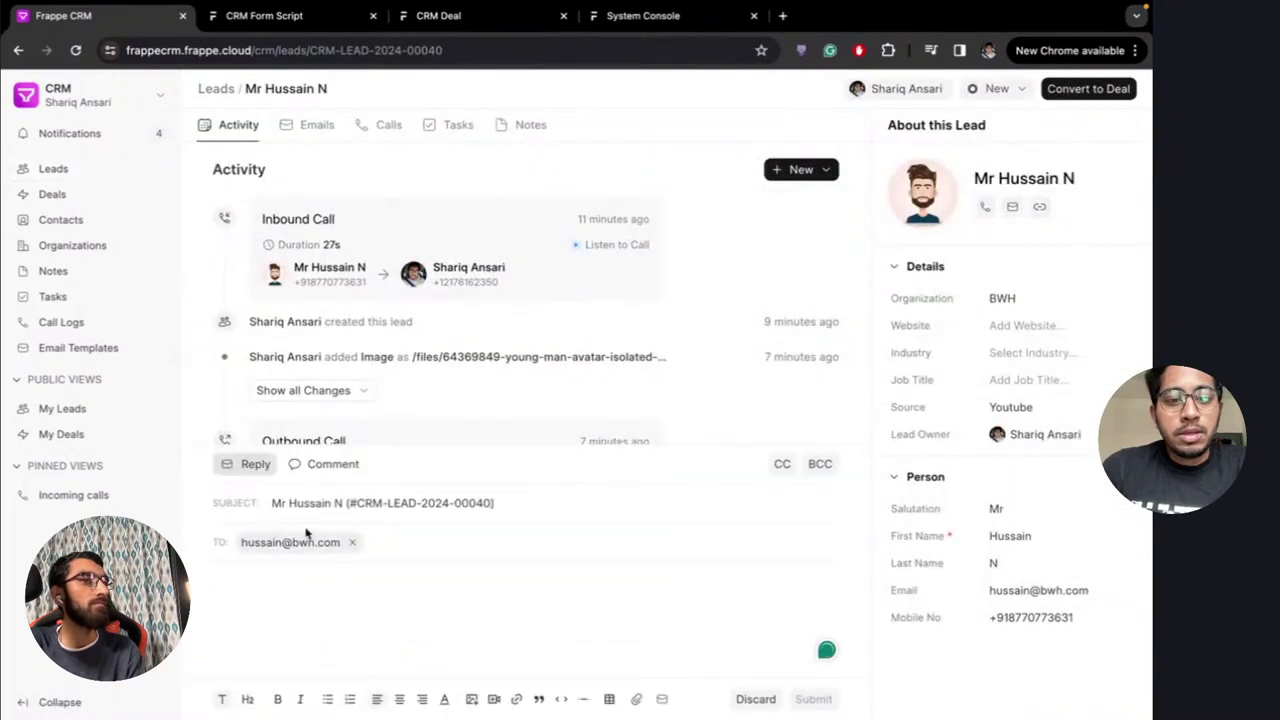
# Insert the lead email template and check the filled-in greeting name and BWH organization
pyautogui.click(663, 699)
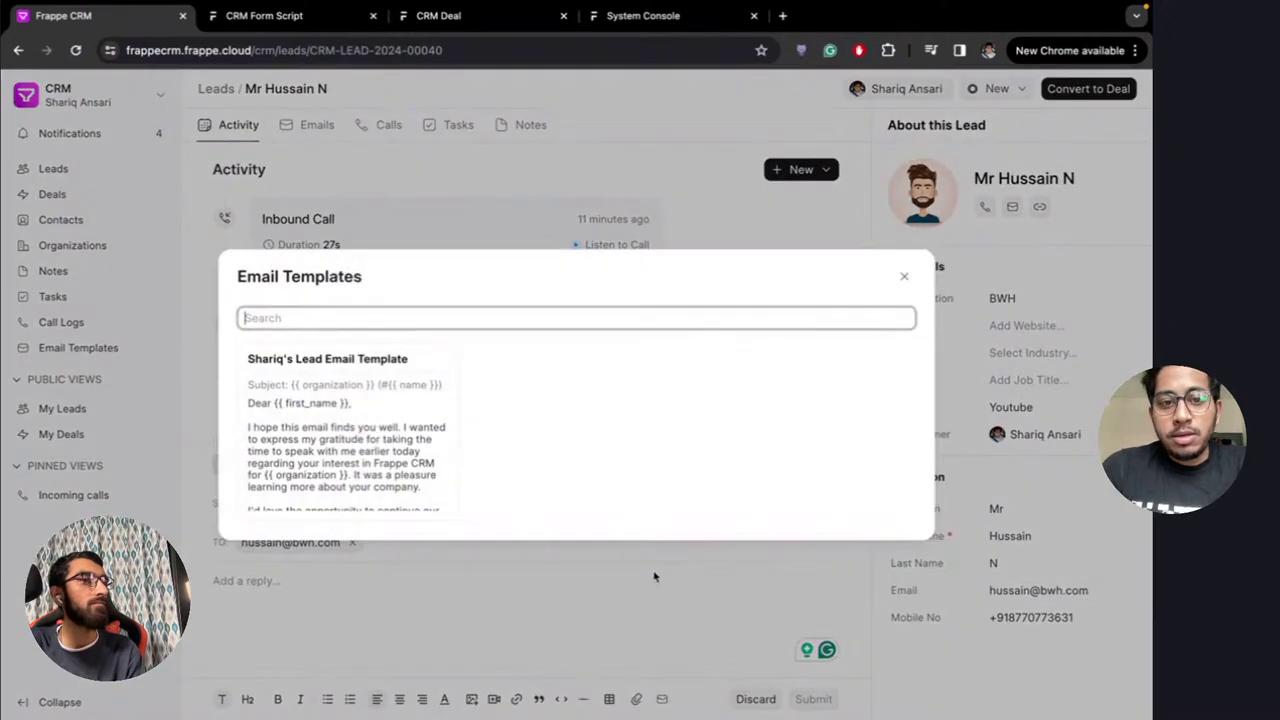
pyautogui.click(333, 420)
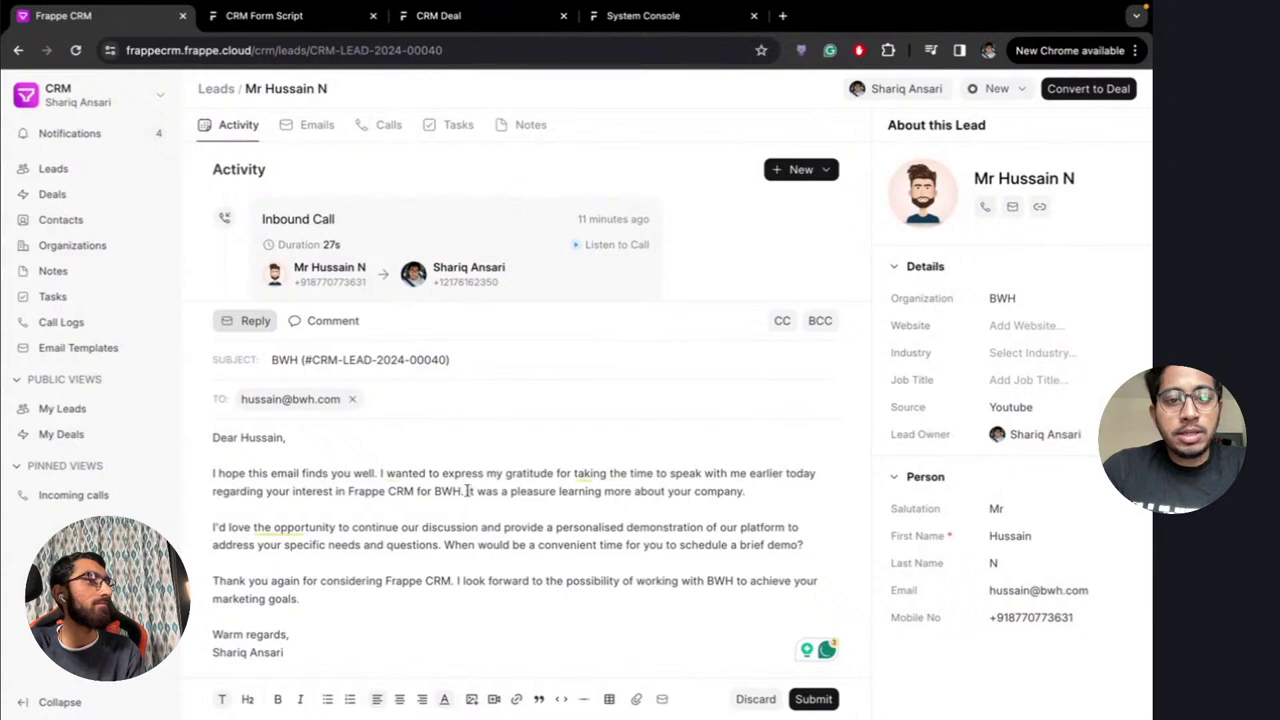
pyautogui.doubleClick(262, 437)
pyautogui.click(293, 437)
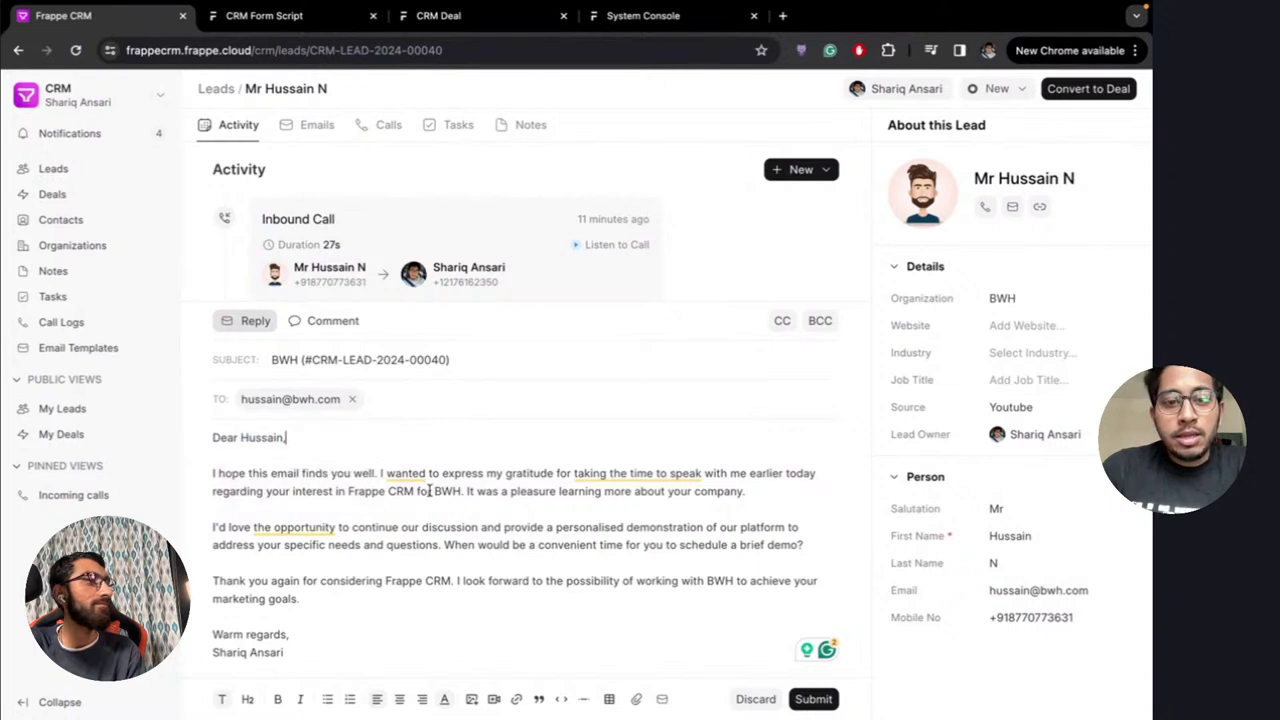
pyautogui.moveTo(435, 491); pyautogui.dragTo(461, 491)
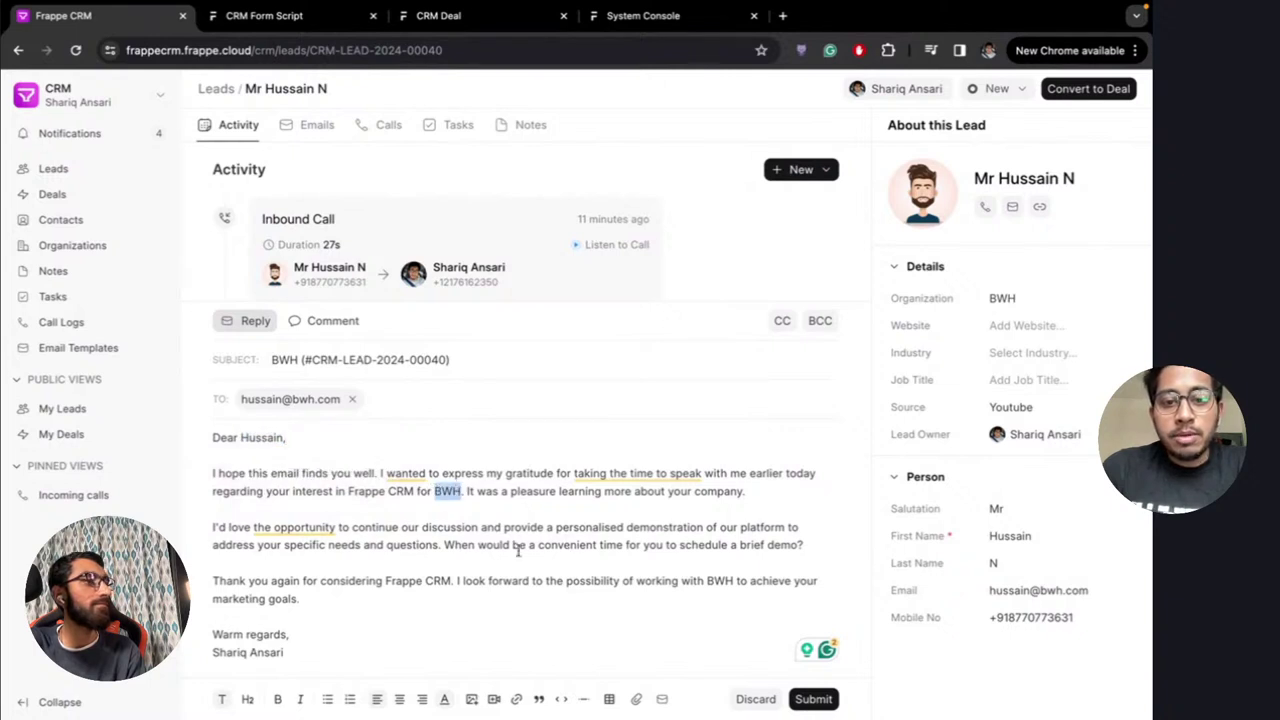
pyautogui.click(346, 625)
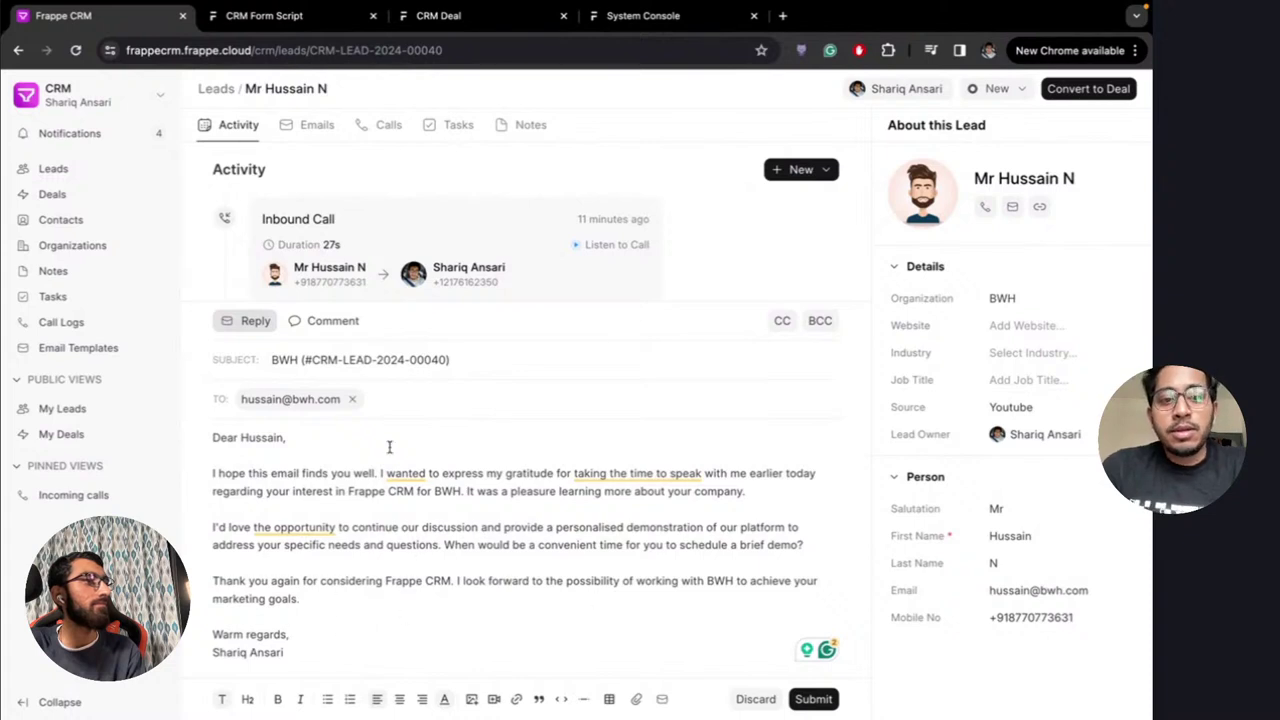
# Send the templated email and reload the lead page to refresh its activity
pyautogui.click(814, 699)
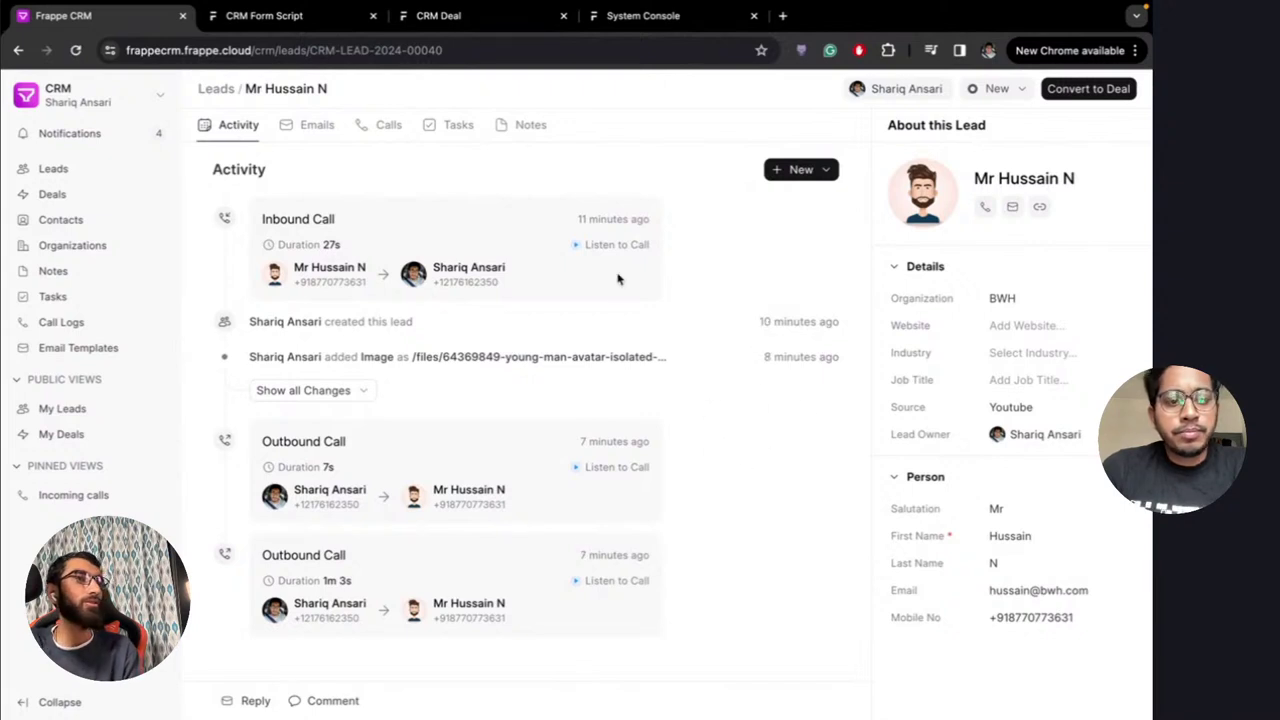
pyautogui.click(580, 49)
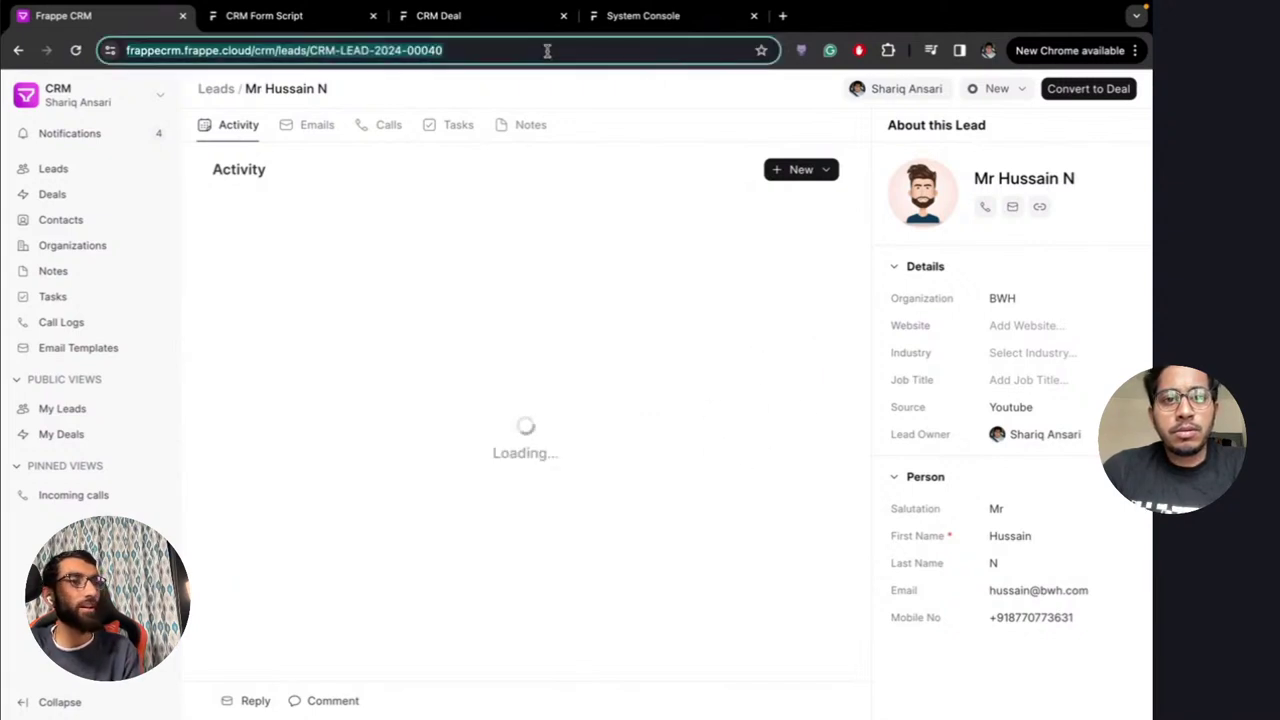
pyautogui.click(618, 97)
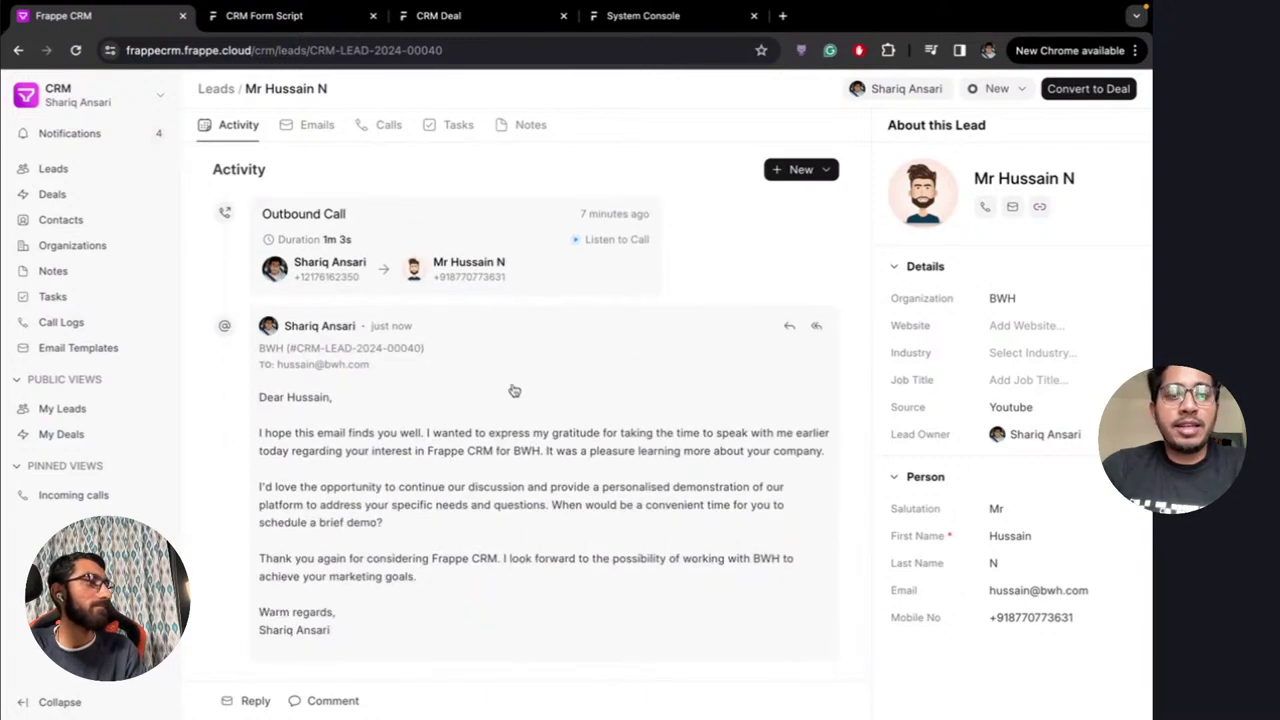
# Browse the lead's Emails, Calls, Tasks and Notes tabs, then return to Activity
pyautogui.click(312, 125)
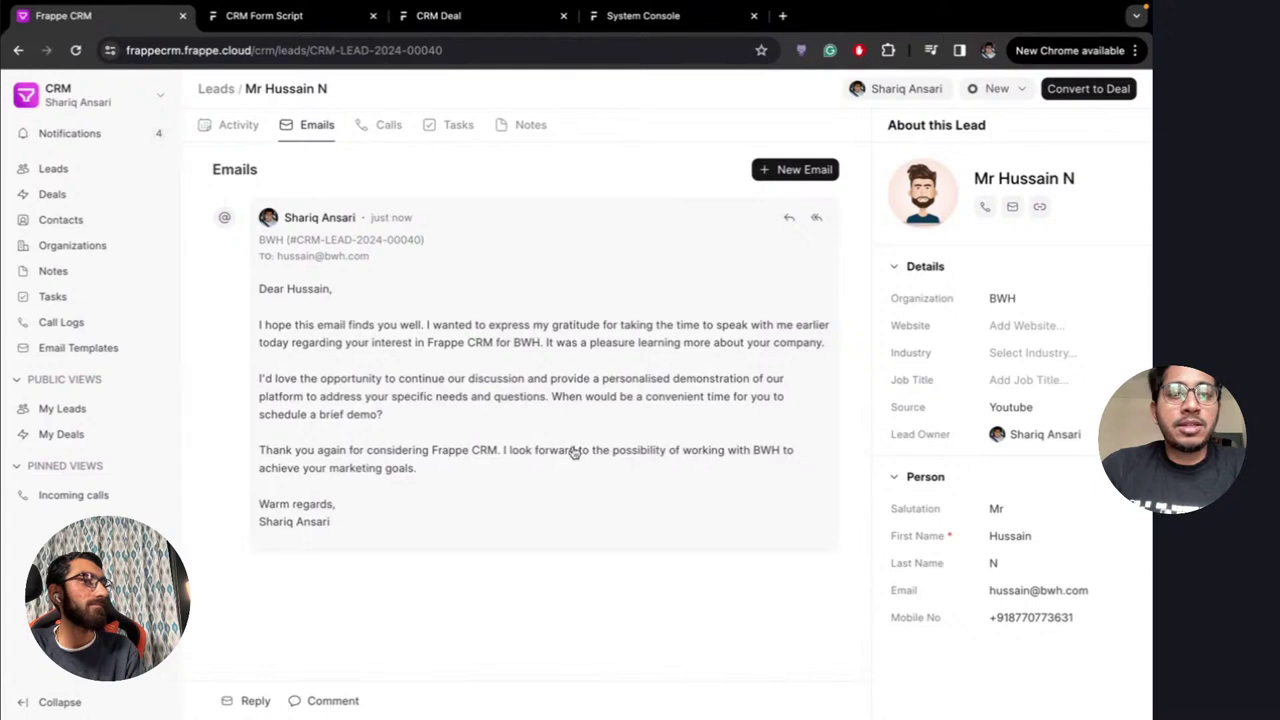
pyautogui.click(383, 128)
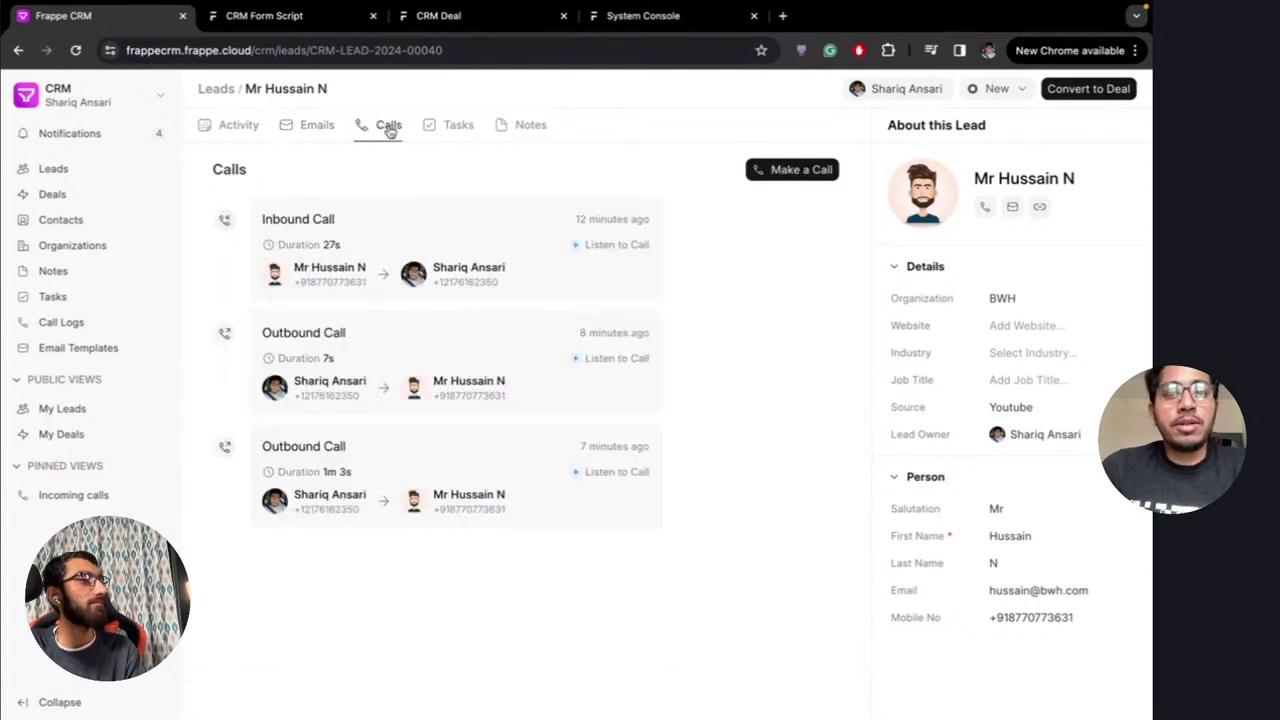
pyautogui.click(452, 127)
pyautogui.click(513, 130)
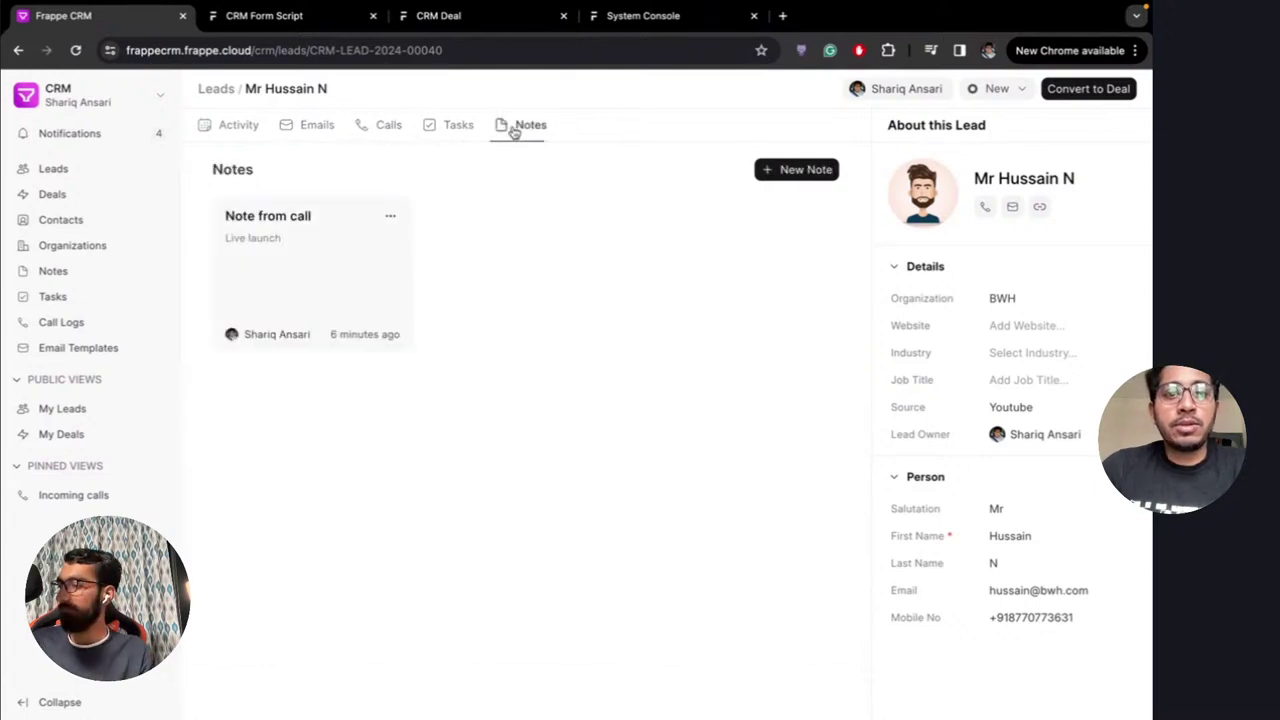
pyautogui.click(238, 128)
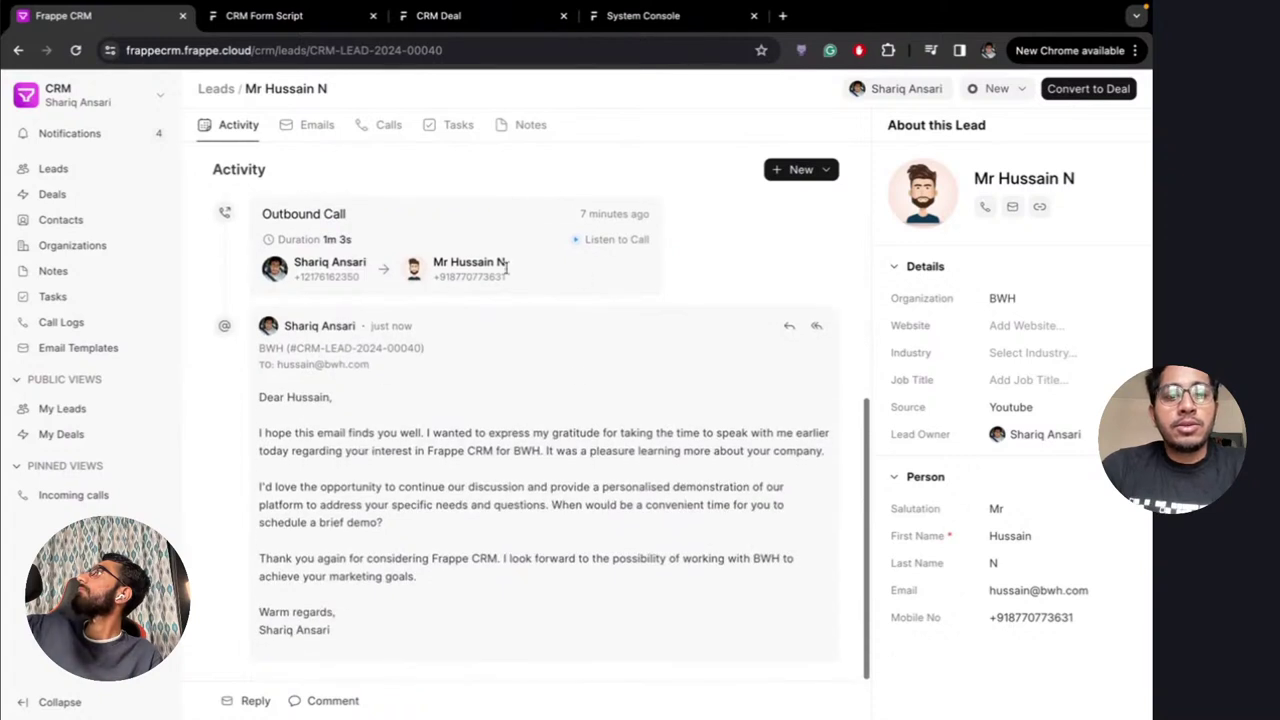
pyautogui.scroll(2, 520, 326)
pyautogui.scroll(3, 632, 371)
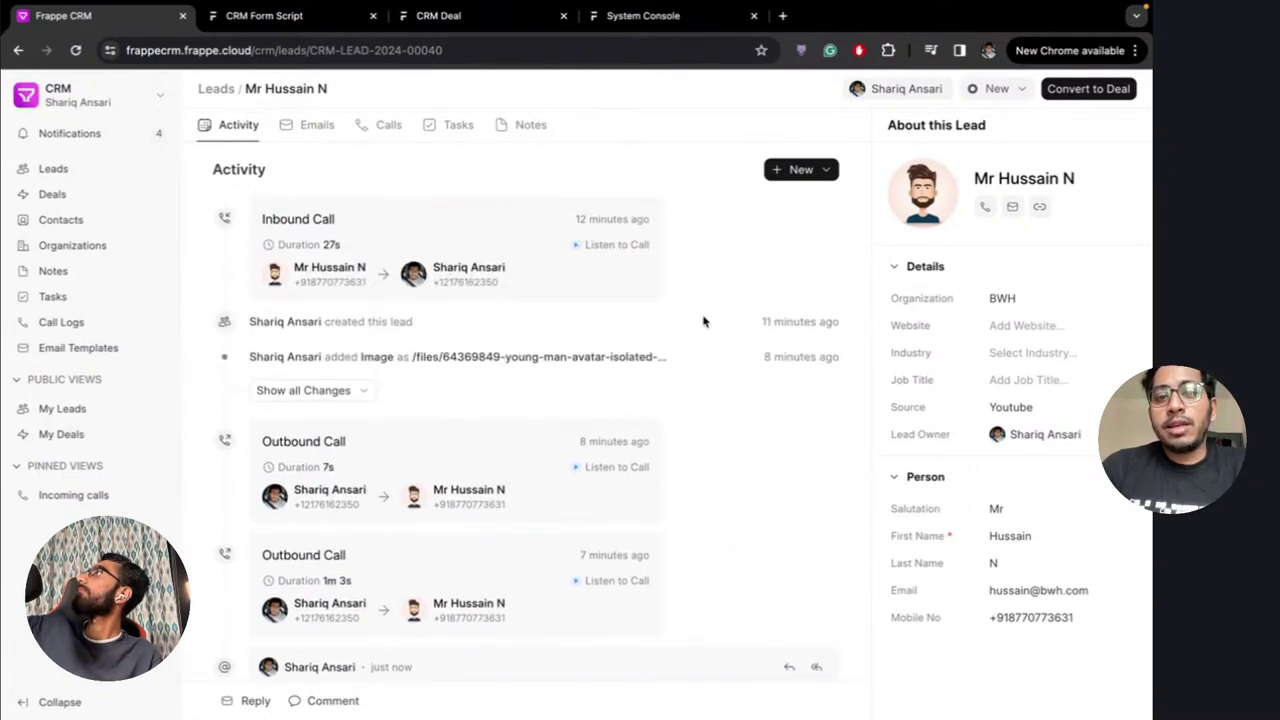
# Change the BWH lead's status from New to Qualified, leaving the assignment unchanged
pyautogui.click(998, 90)
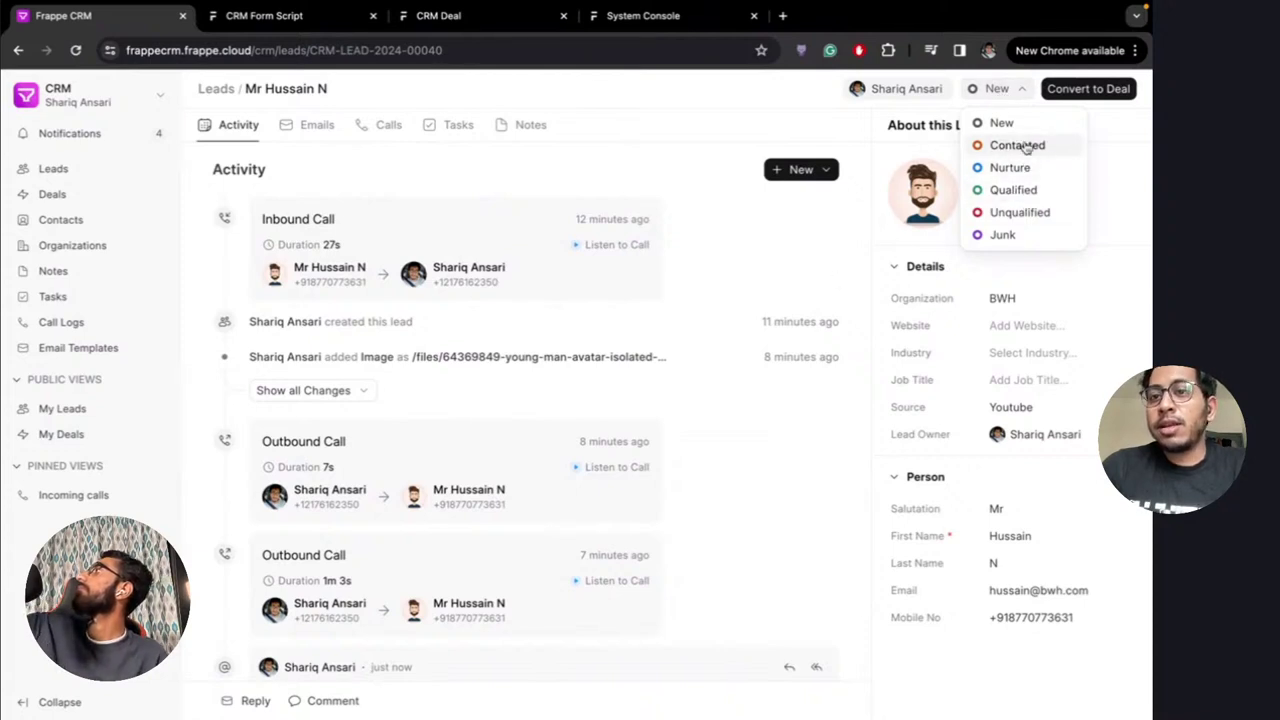
pyautogui.click(1013, 189)
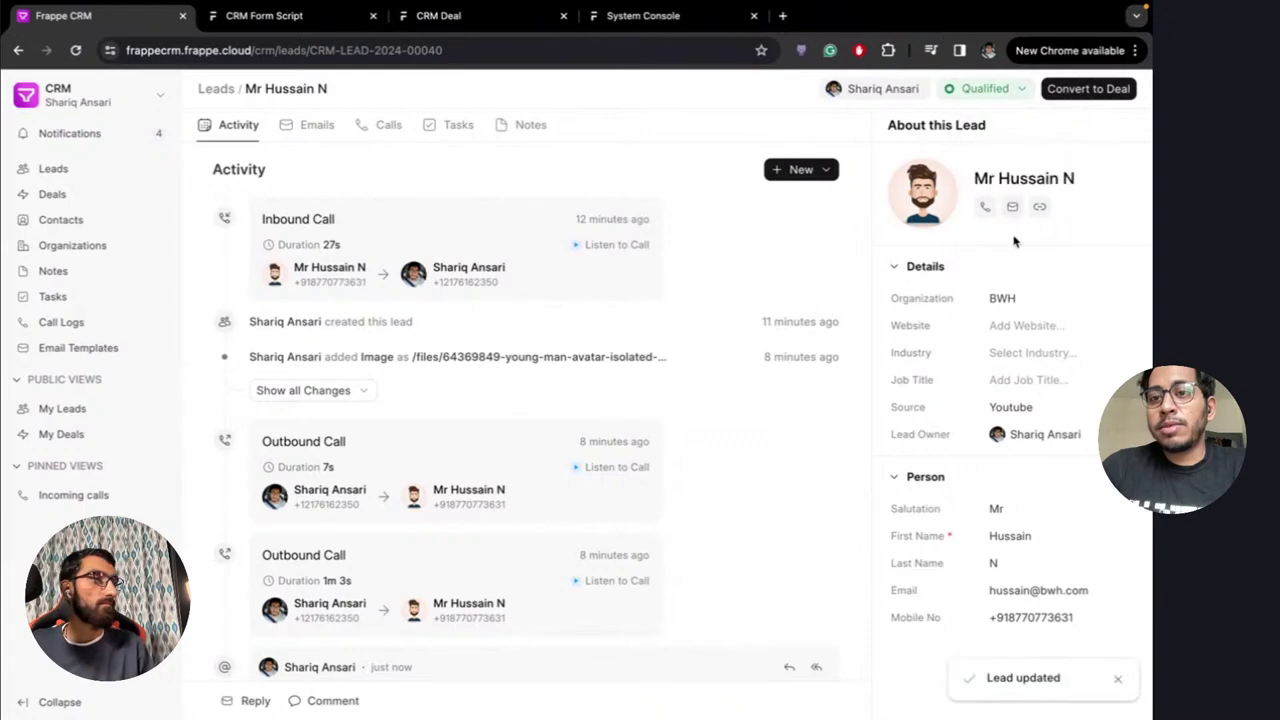
pyautogui.click(880, 90)
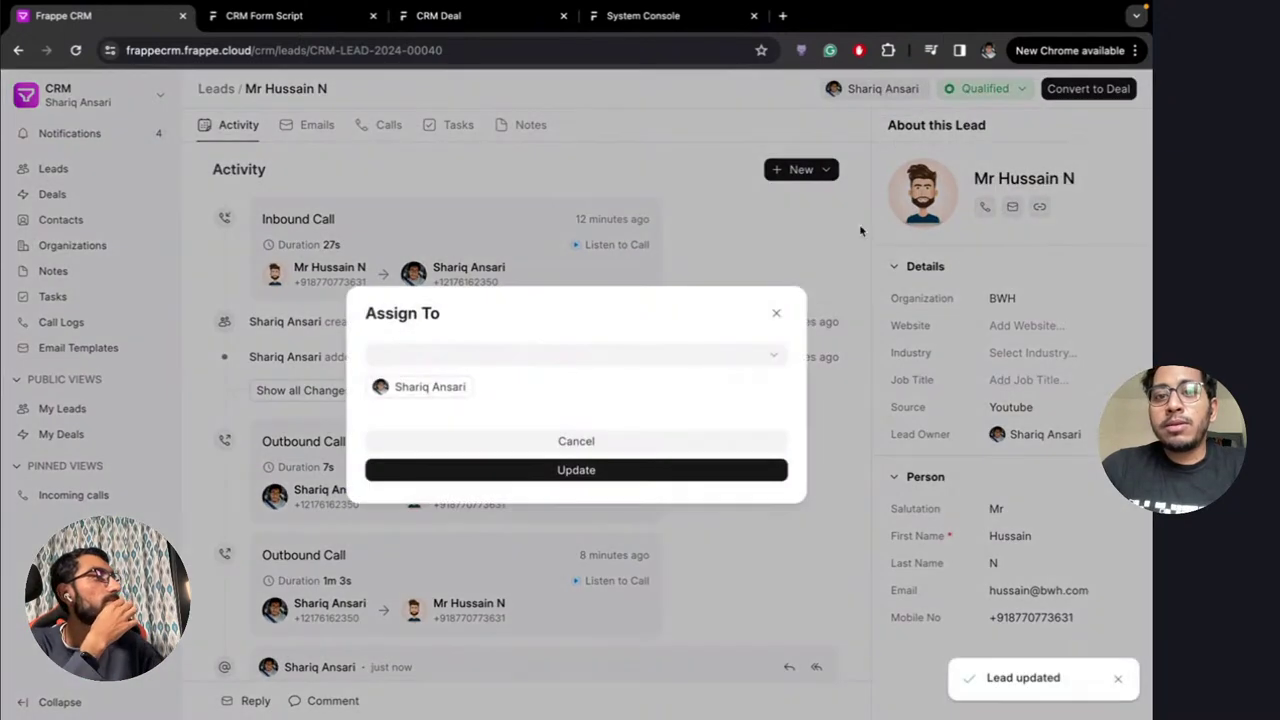
pyautogui.click(777, 315)
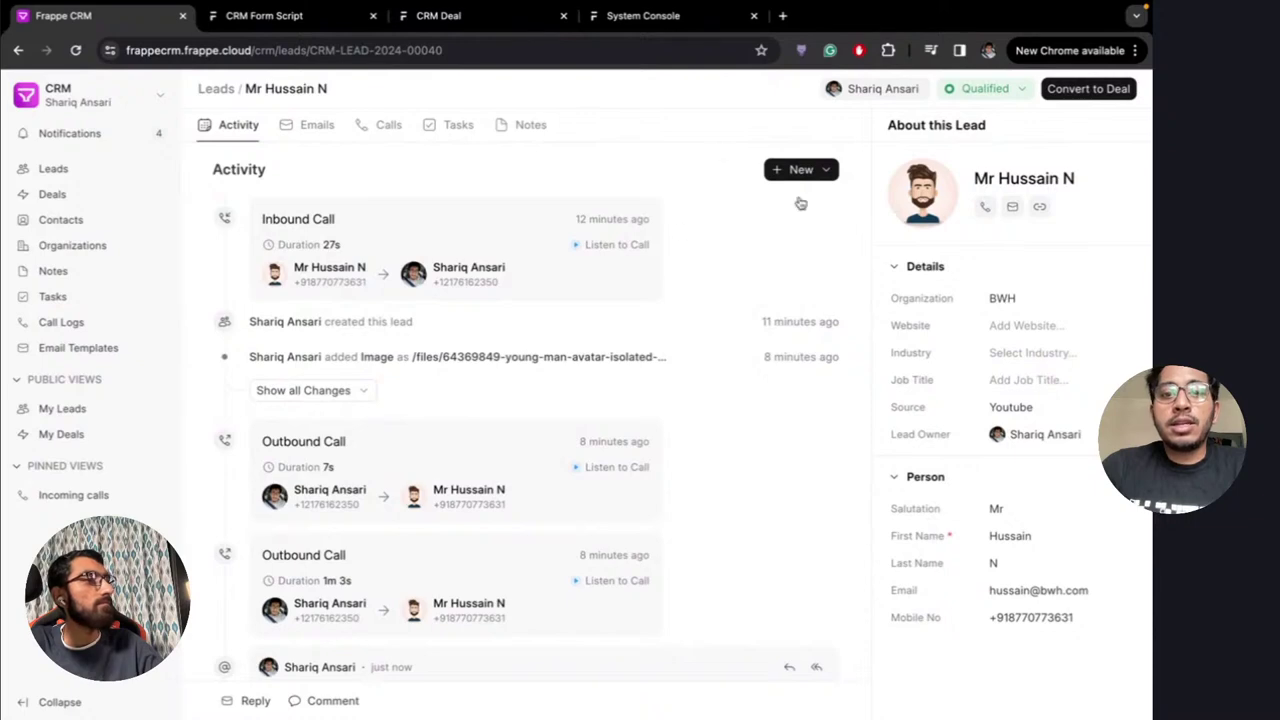
# Open the Convert to Deal dialog for the BWH lead
pyautogui.scroll(-5, 700, 415)
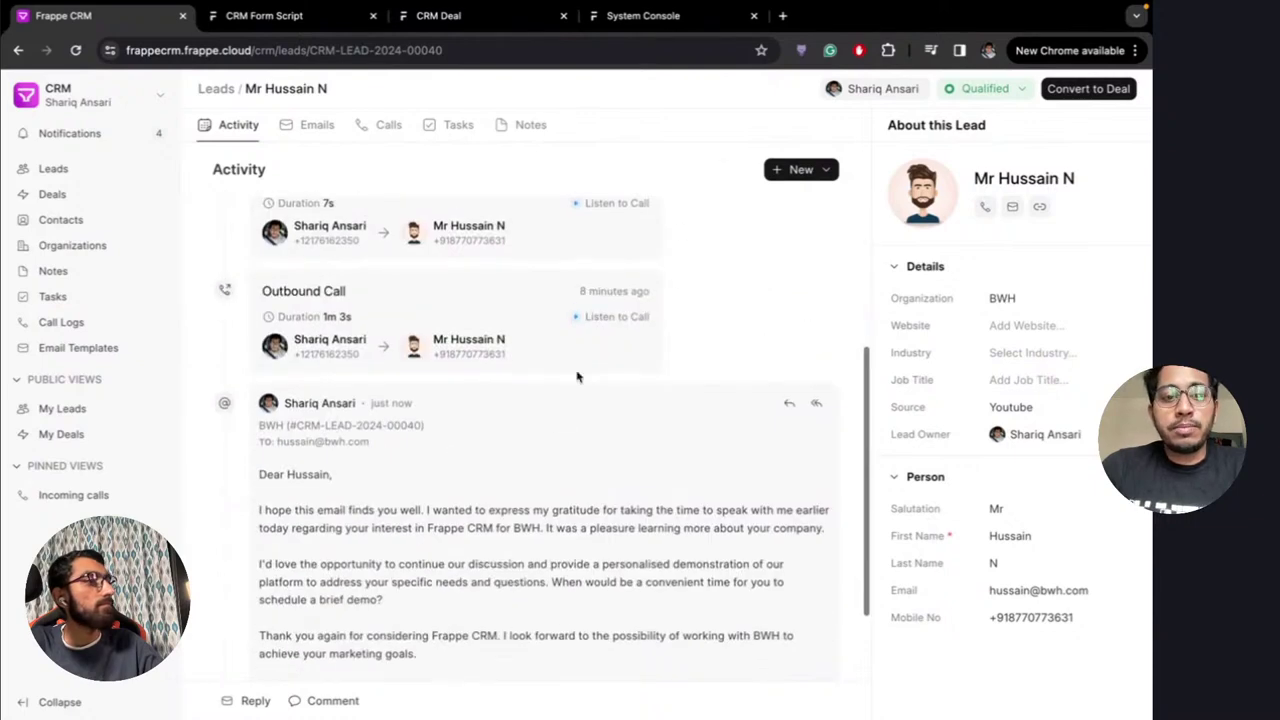
pyautogui.scroll(5, 577, 376)
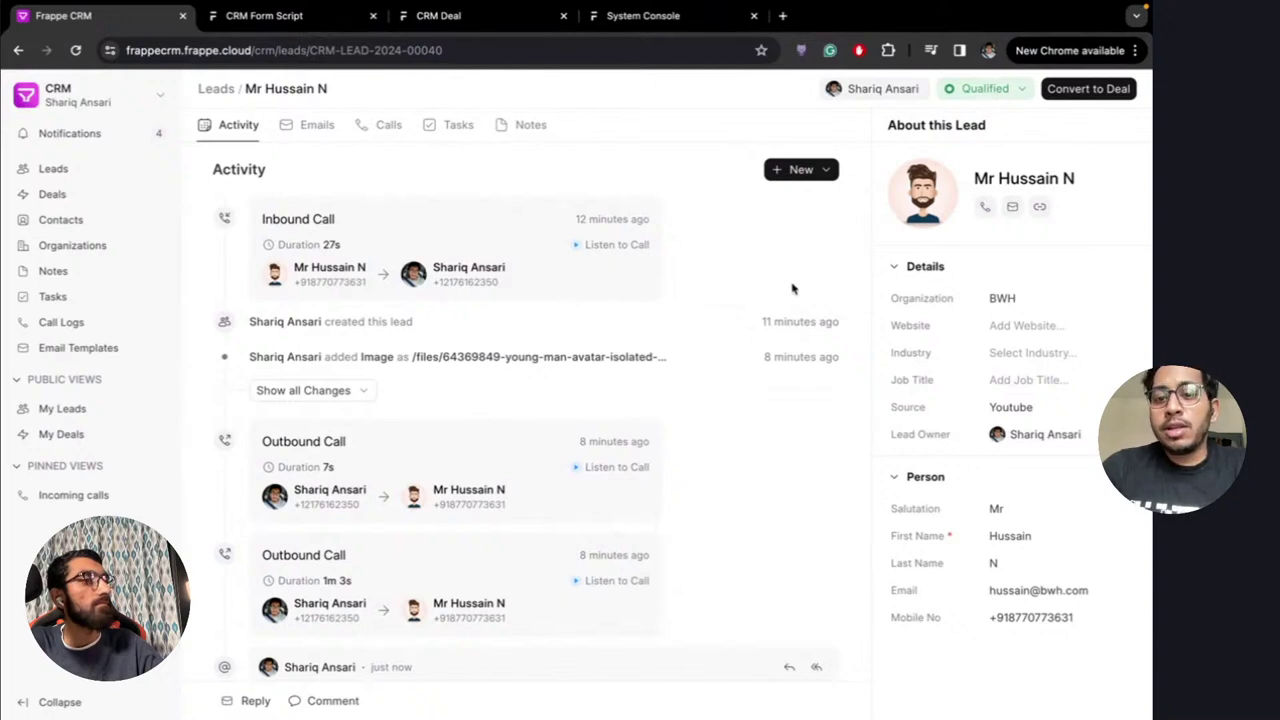
pyautogui.scroll(-3, 691, 471)
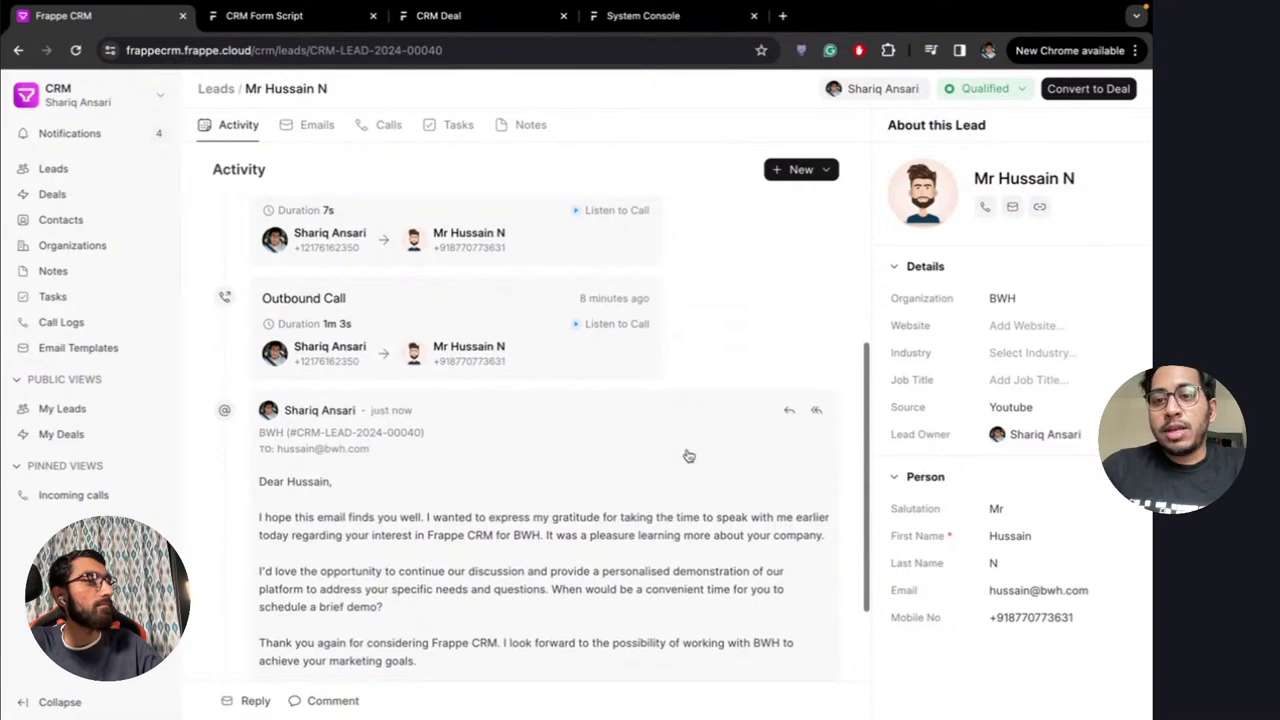
pyautogui.scroll(-2, 676, 428)
pyautogui.scroll(5, 514, 423)
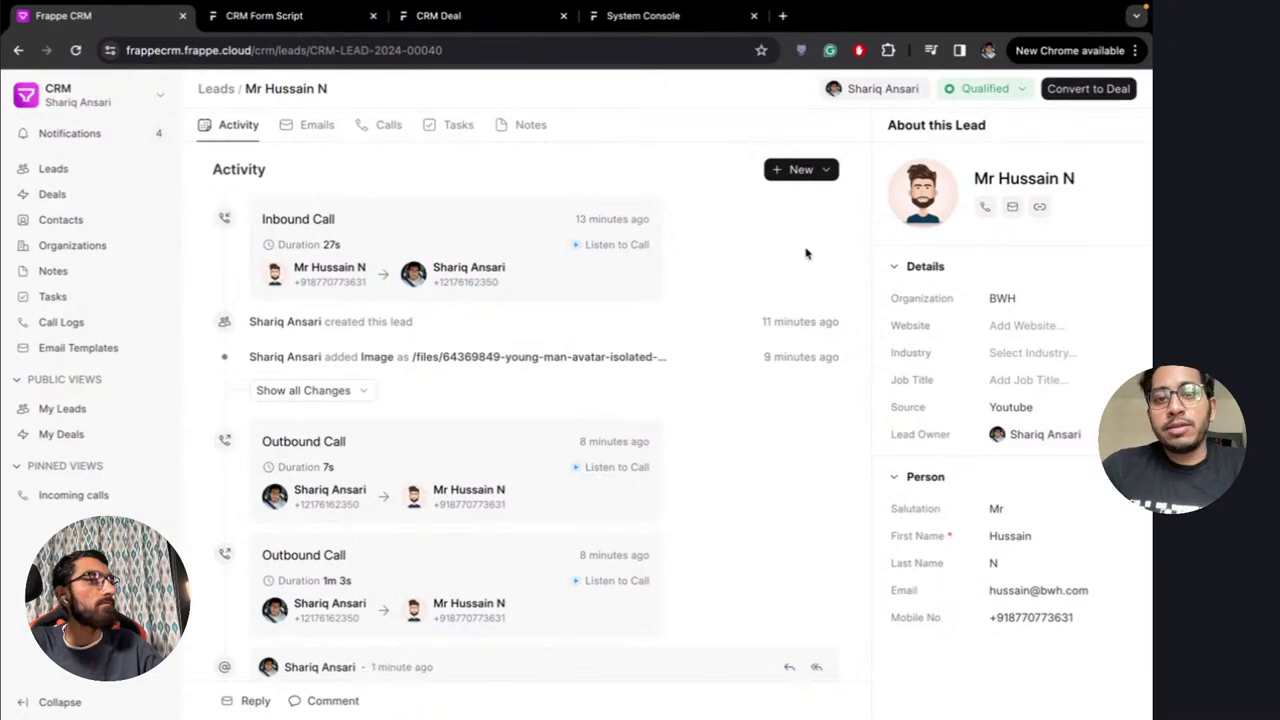
pyautogui.click(1091, 89)
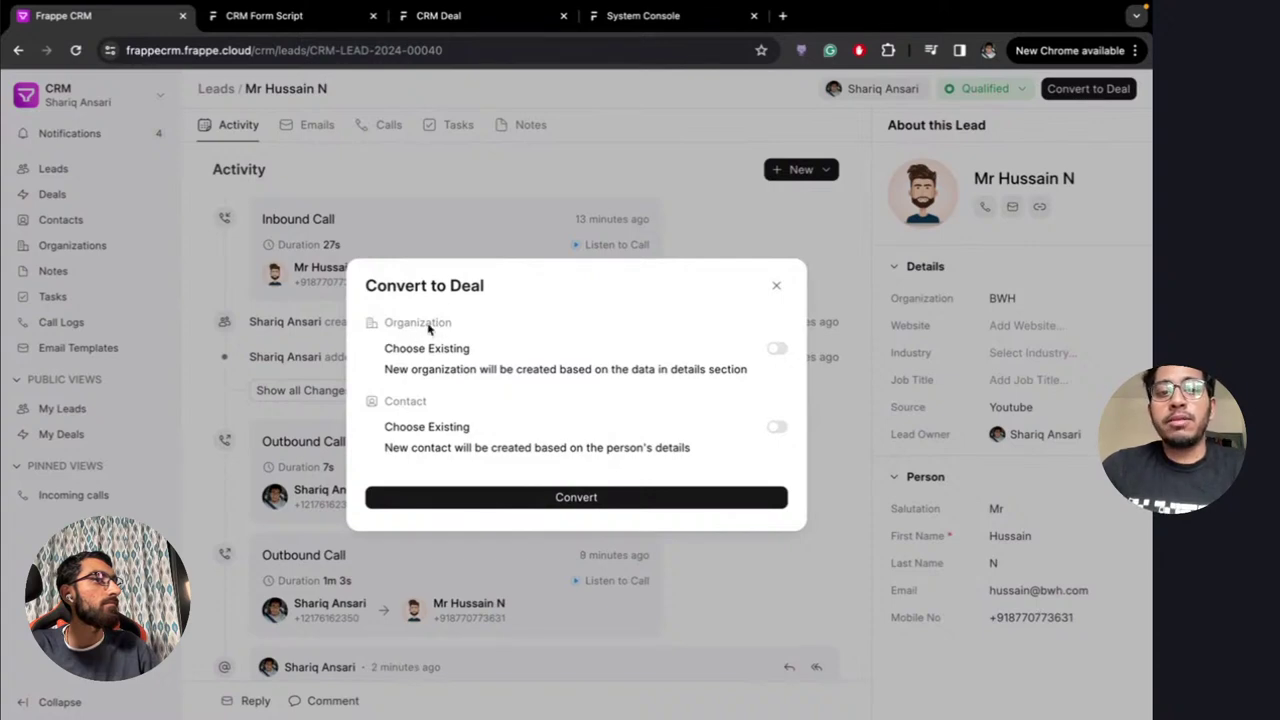
# Convert the BWH lead into a deal, creating a new organization and a new contact rather than existing ones
pyautogui.click(776, 352)
pyautogui.click(640, 370)
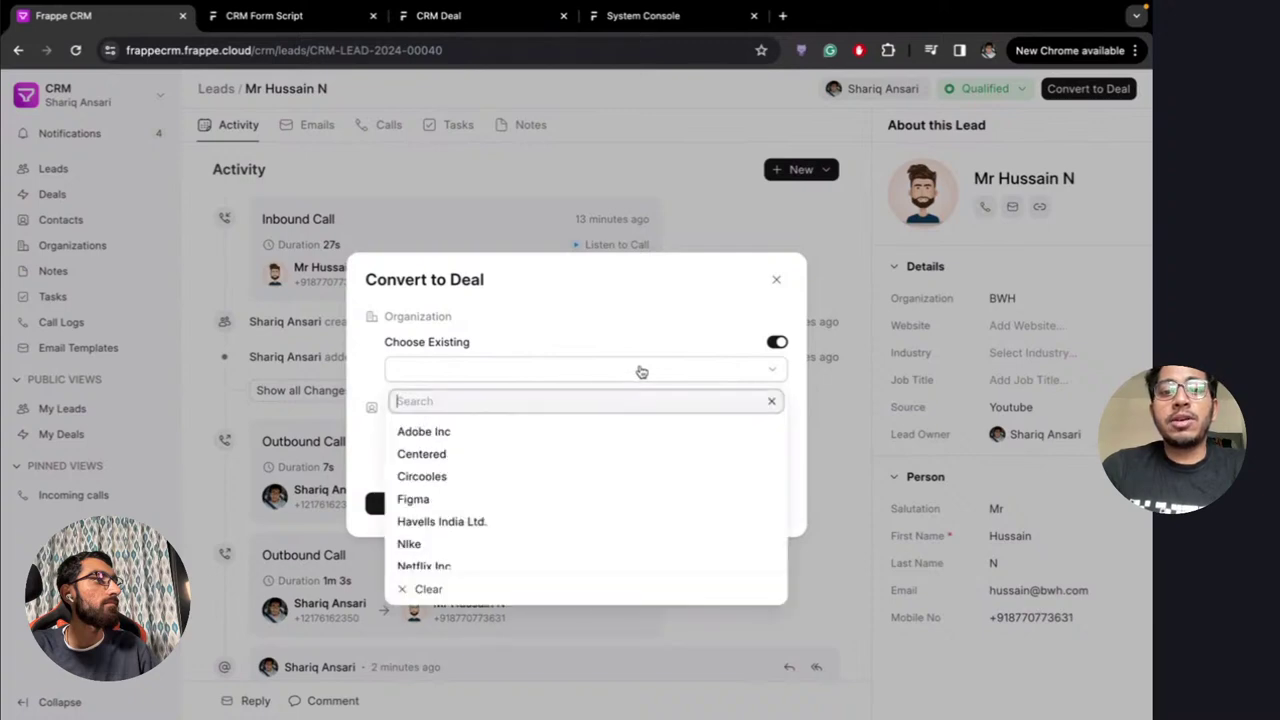
pyautogui.click(777, 343)
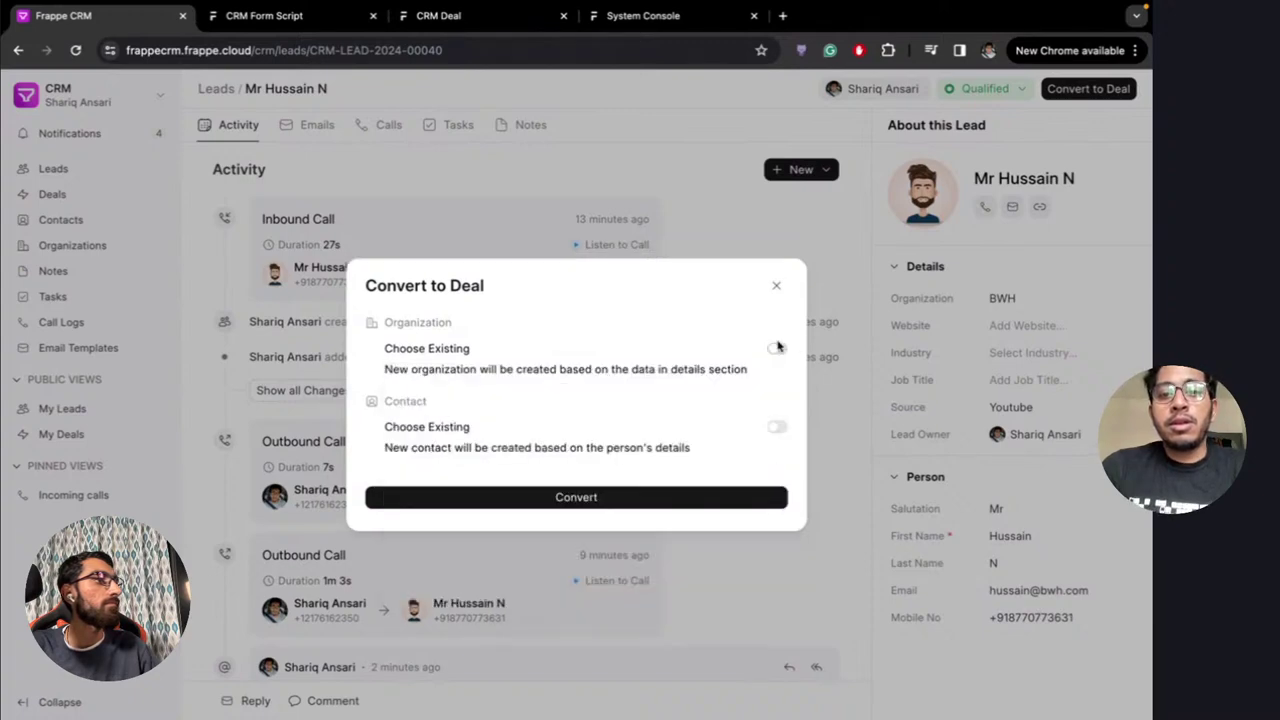
pyautogui.click(778, 428)
pyautogui.click(535, 455)
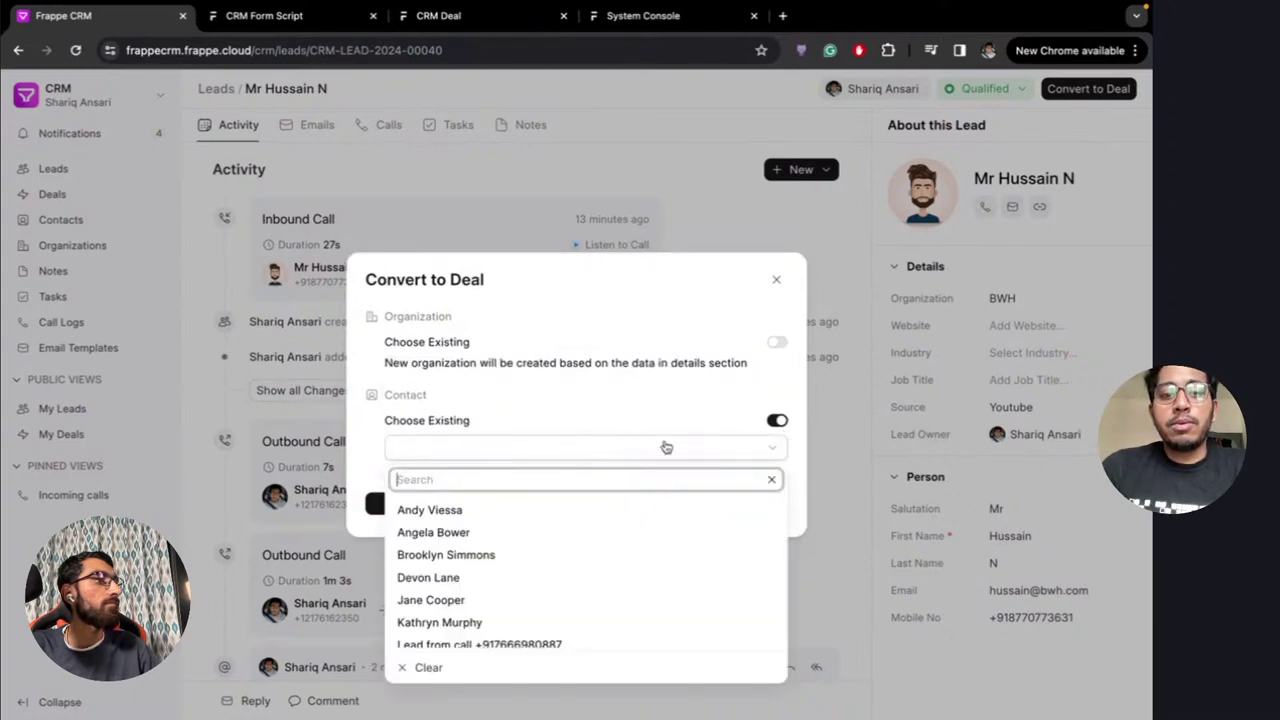
pyautogui.click(777, 425)
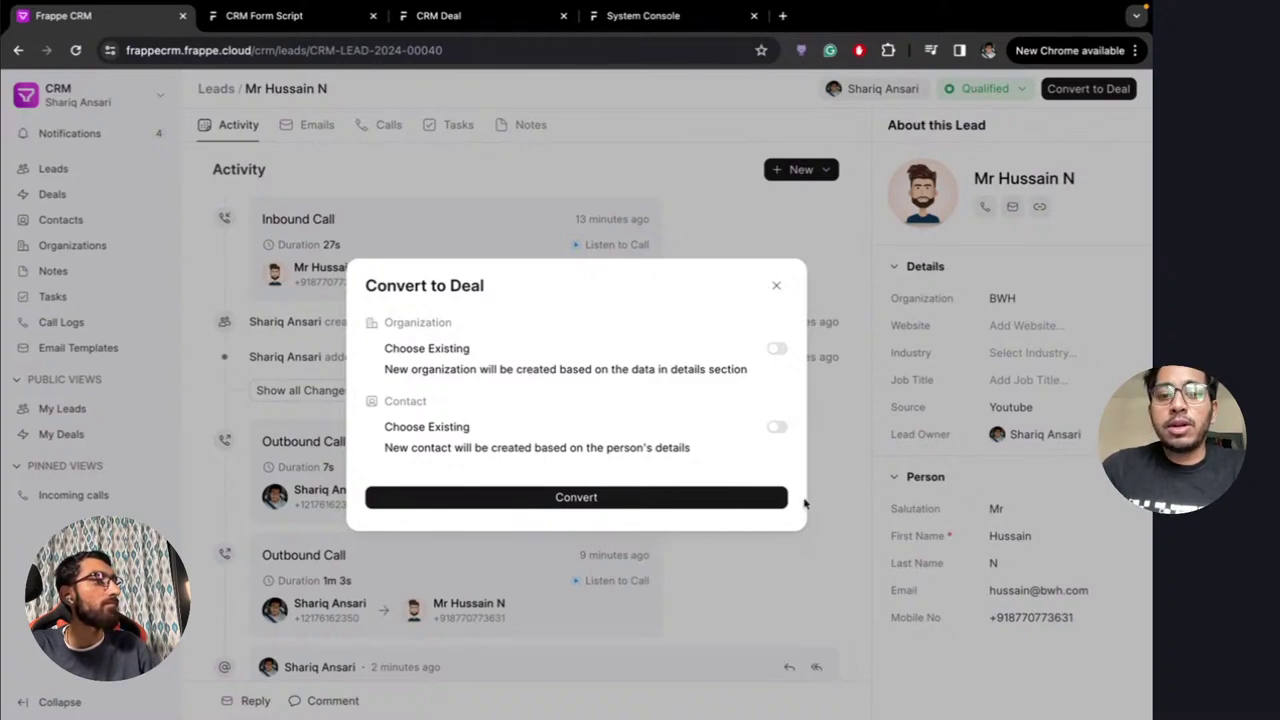
pyautogui.click(600, 497)
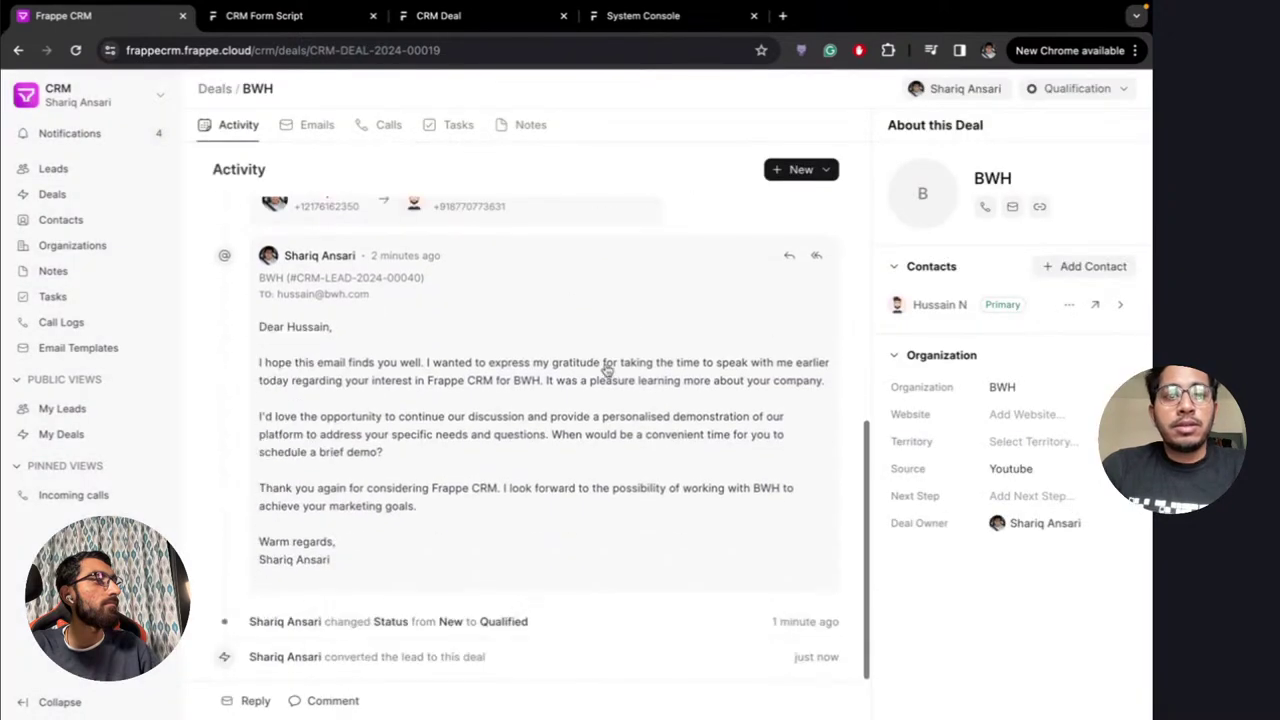
# Scroll through the new BWH deal's activity feed to review it
pyautogui.scroll(5, 542, 288)
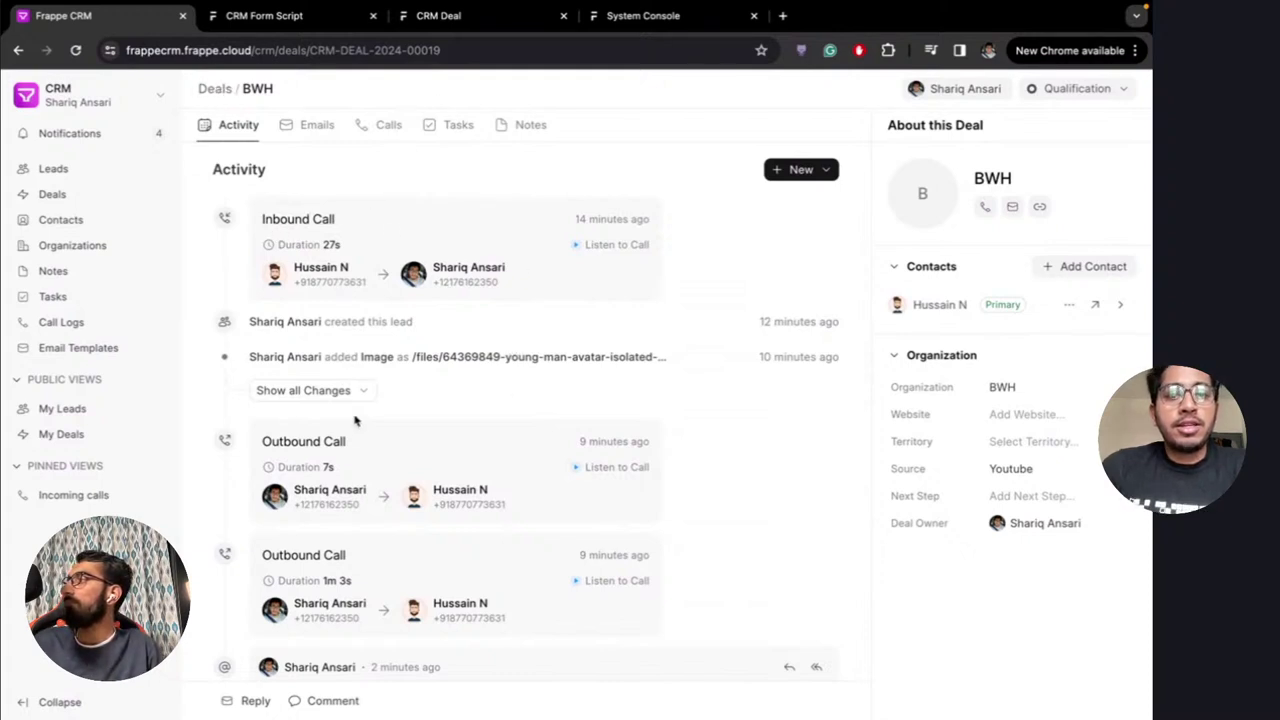
pyautogui.scroll(-6, 368, 490)
pyautogui.scroll(6, 371, 509)
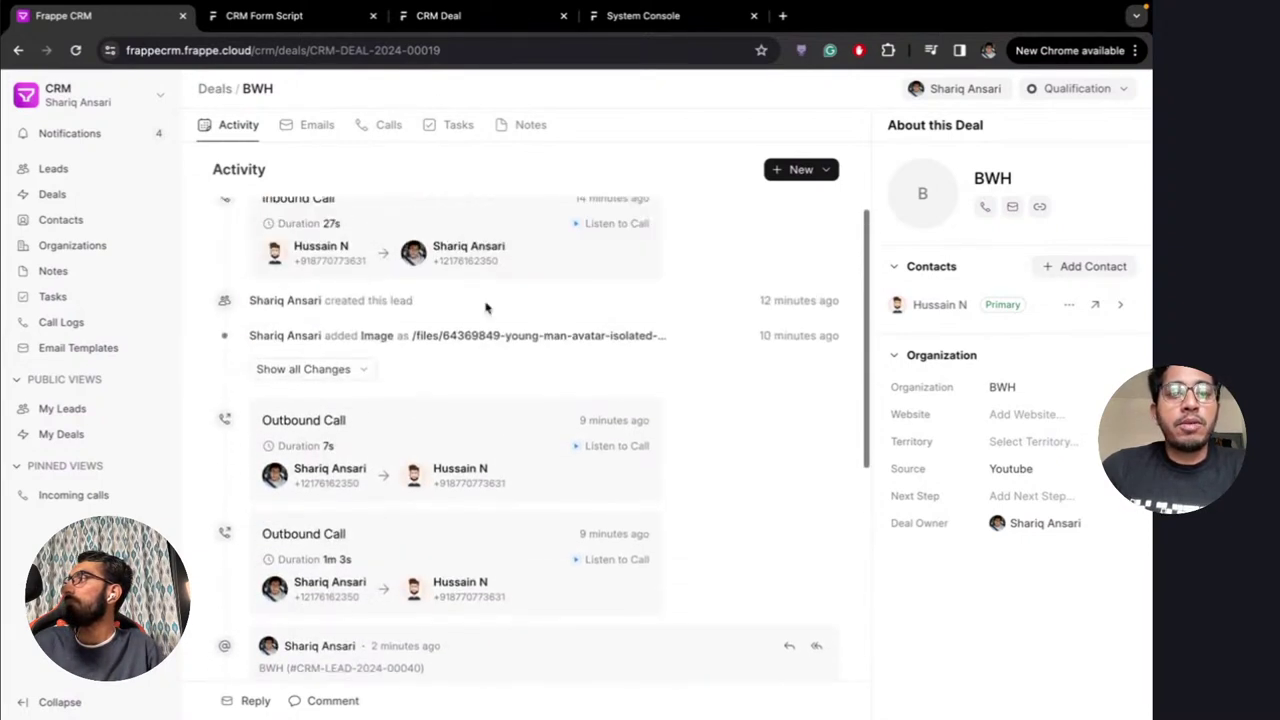
pyautogui.scroll(1, 478, 320)
pyautogui.scroll(-5, 423, 423)
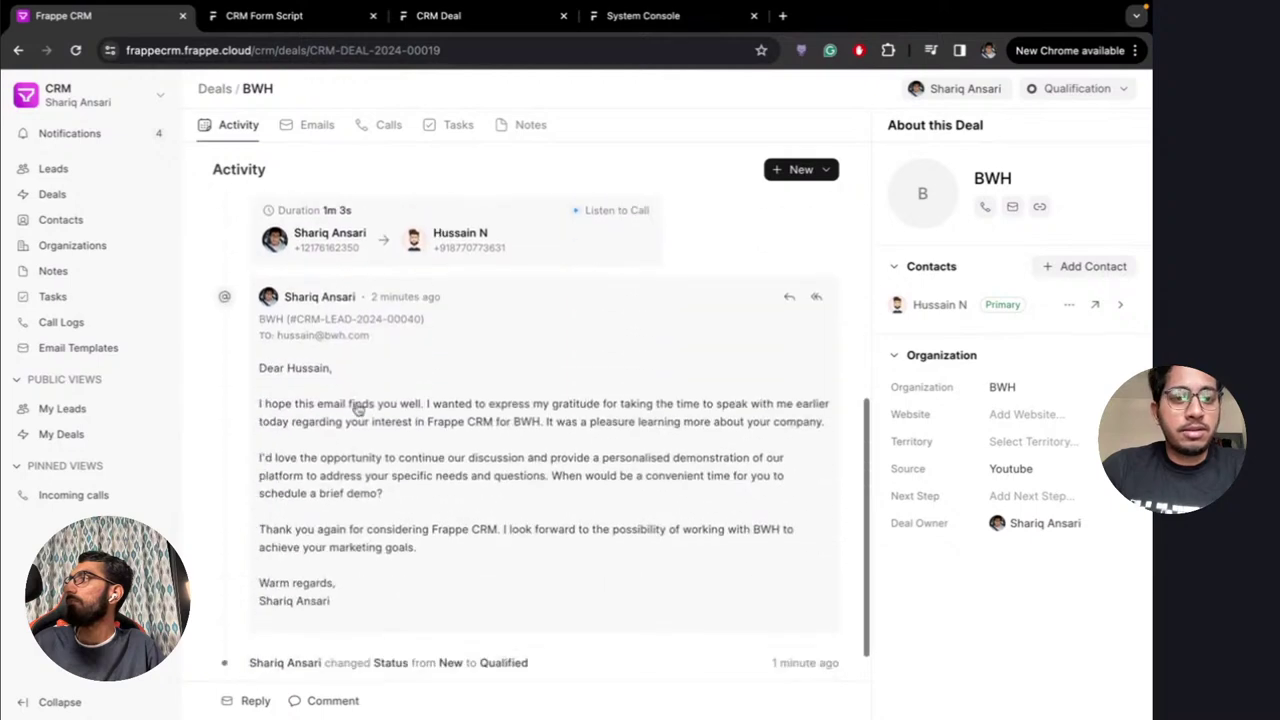
pyautogui.scroll(-1, 400, 338)
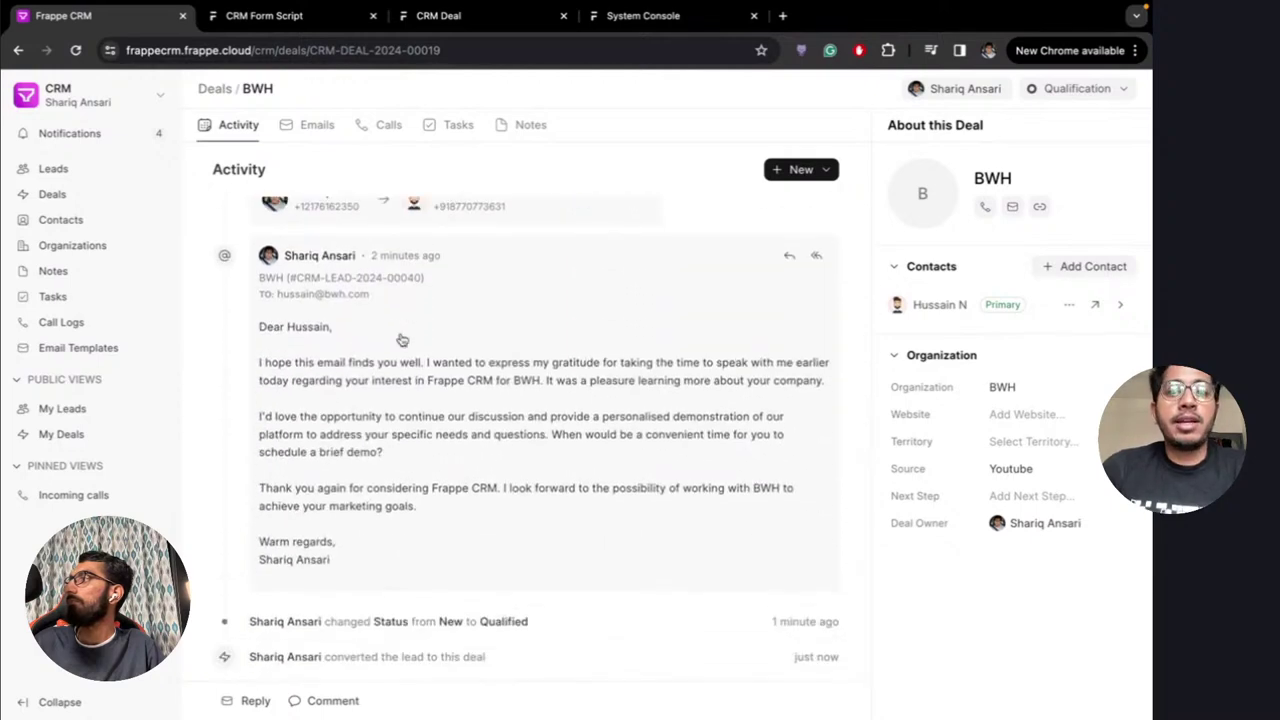
pyautogui.scroll(10, 401, 340)
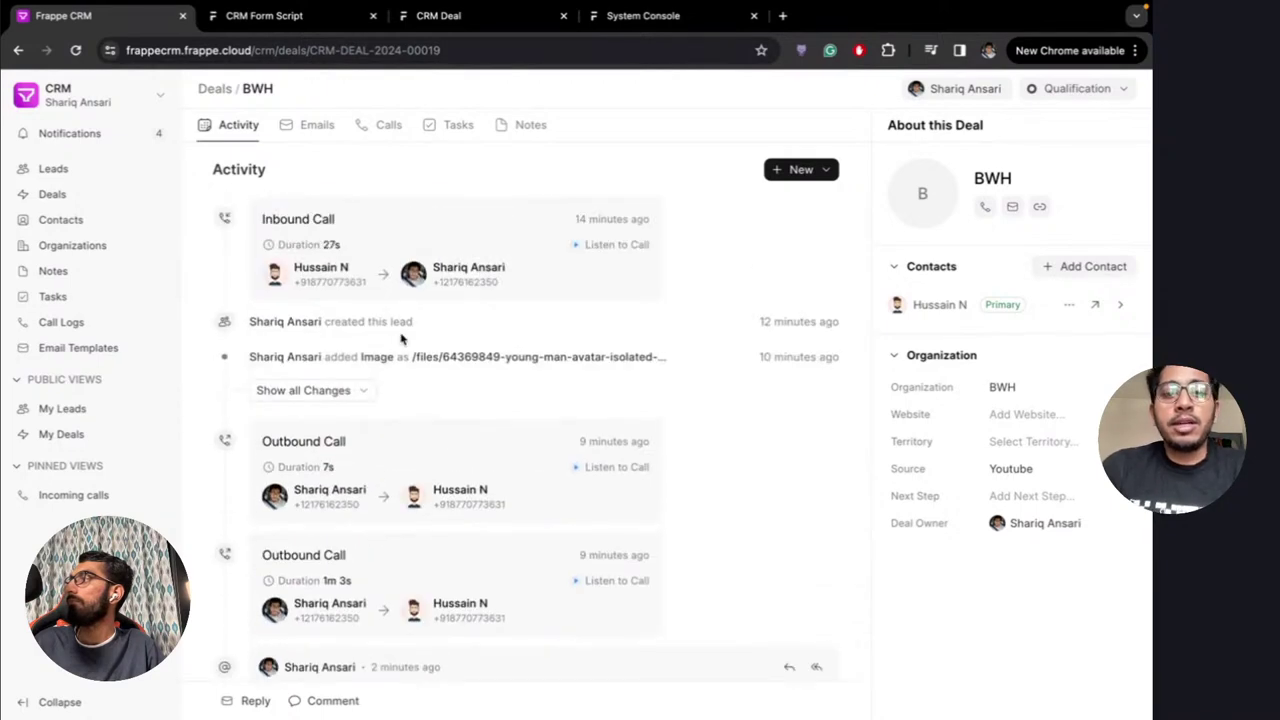
pyautogui.scroll(-10, 478, 334)
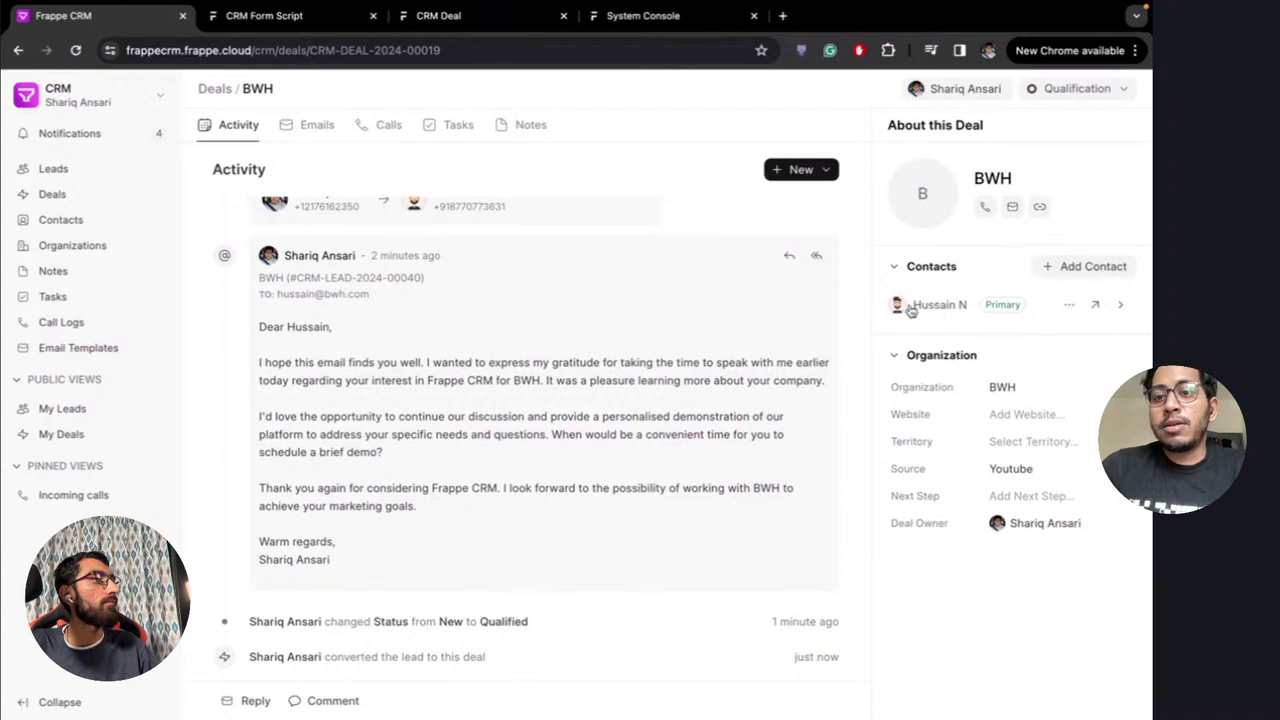
# Expand the primary contact row to show email and phone, leaving the organization unchanged
pyautogui.click(1121, 305)
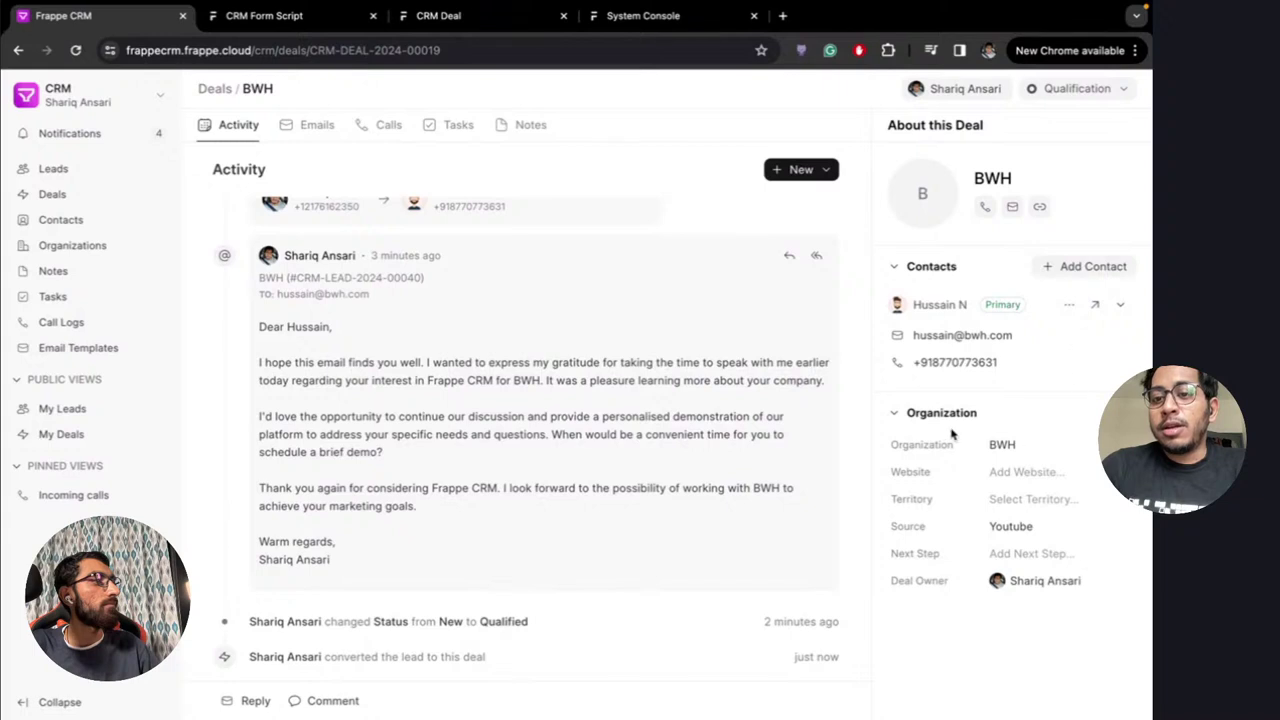
pyautogui.click(1034, 450)
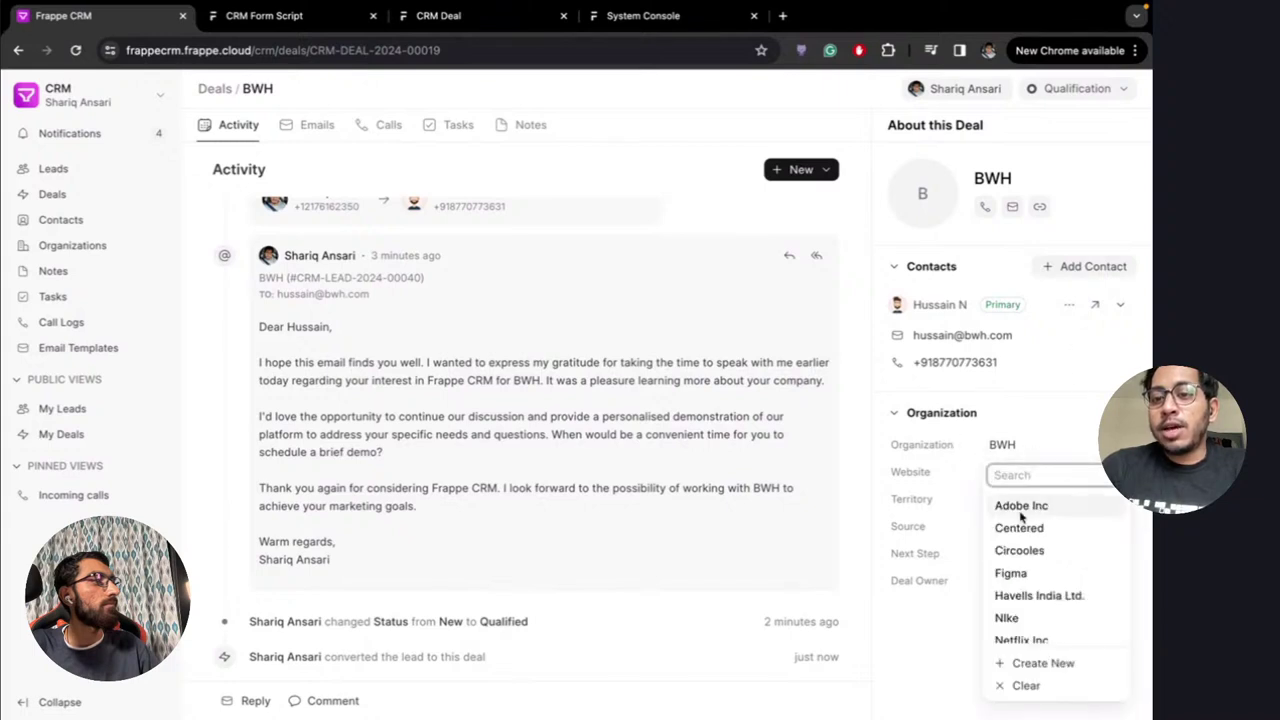
pyautogui.click(1048, 450)
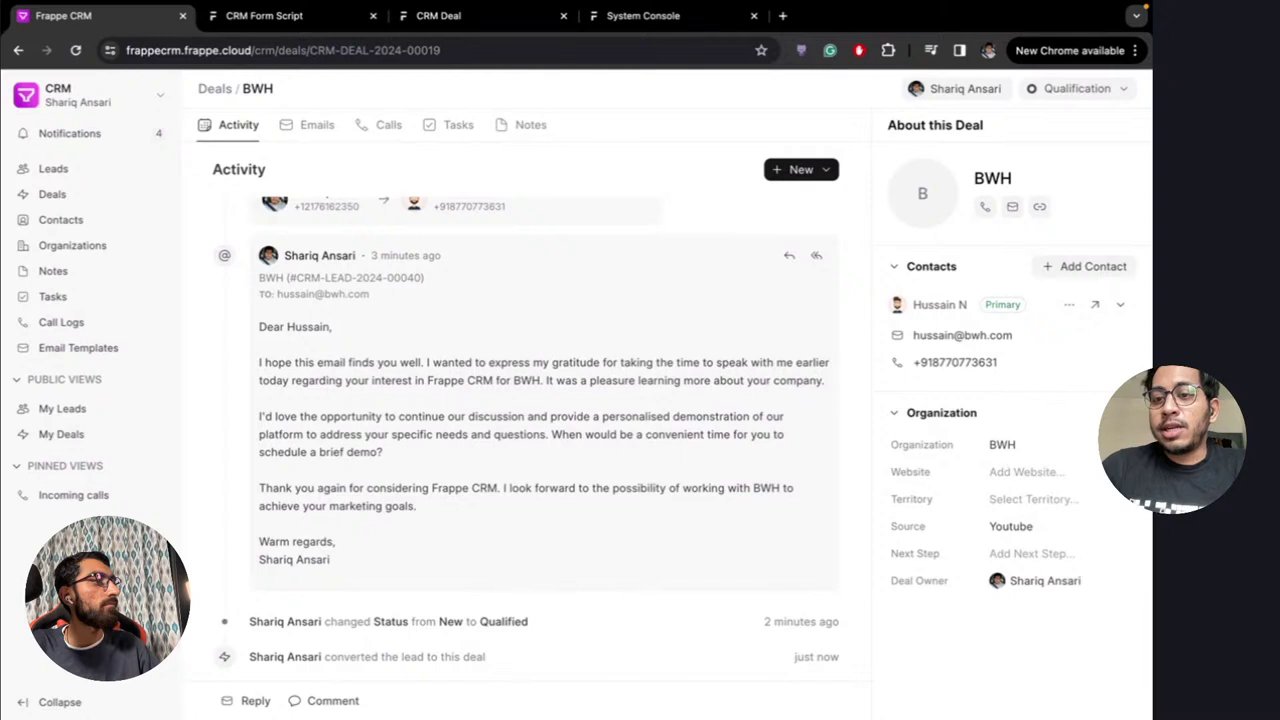
pyautogui.click(1120, 444)
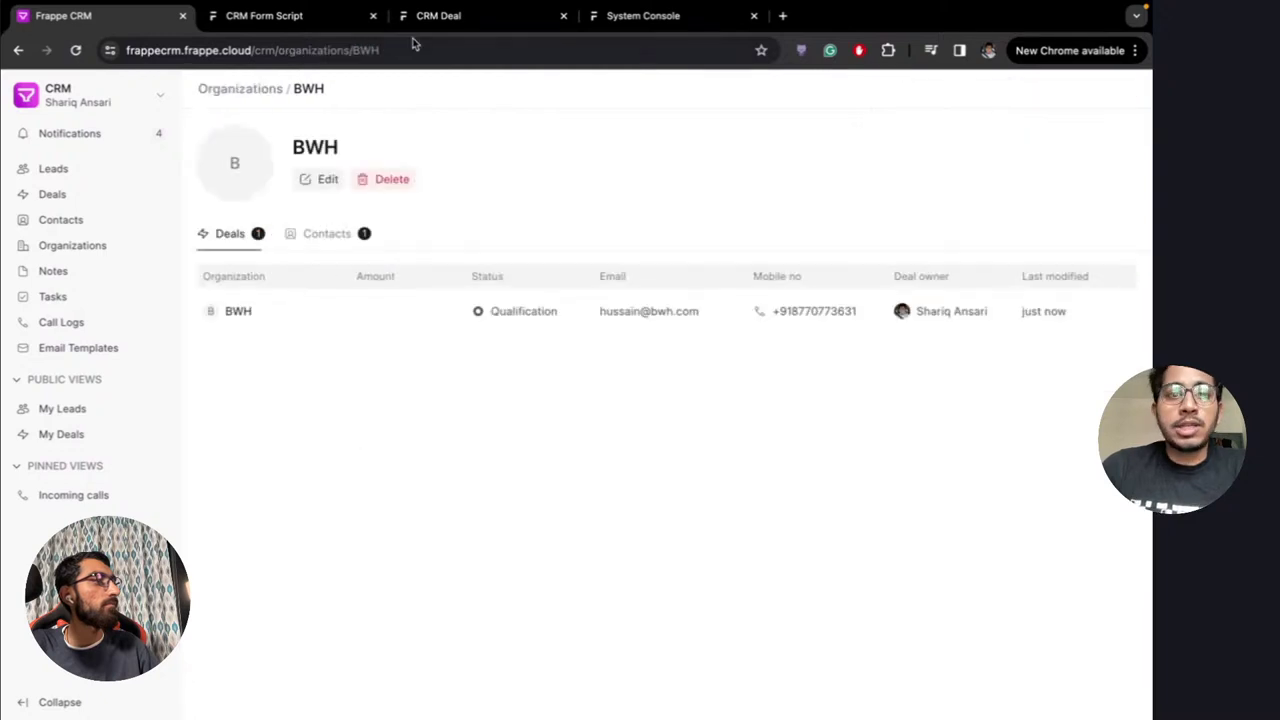
pyautogui.moveTo(235, 185)
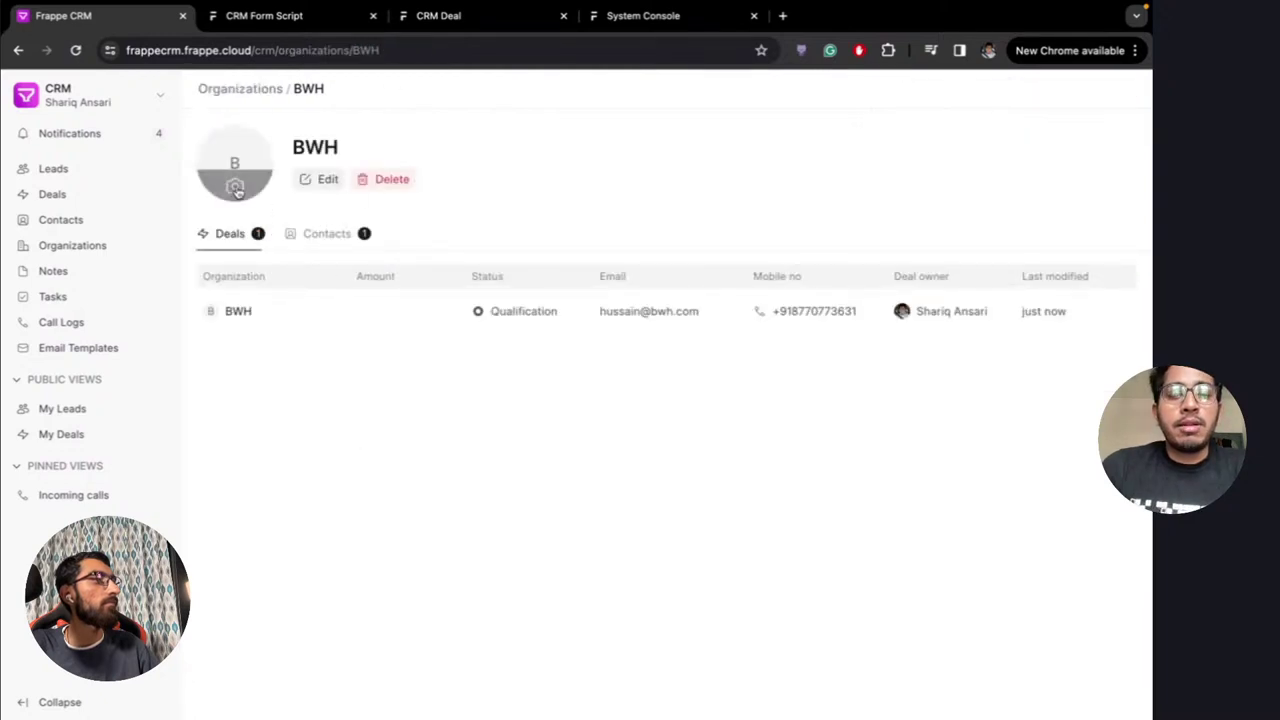
pyautogui.click(236, 188)
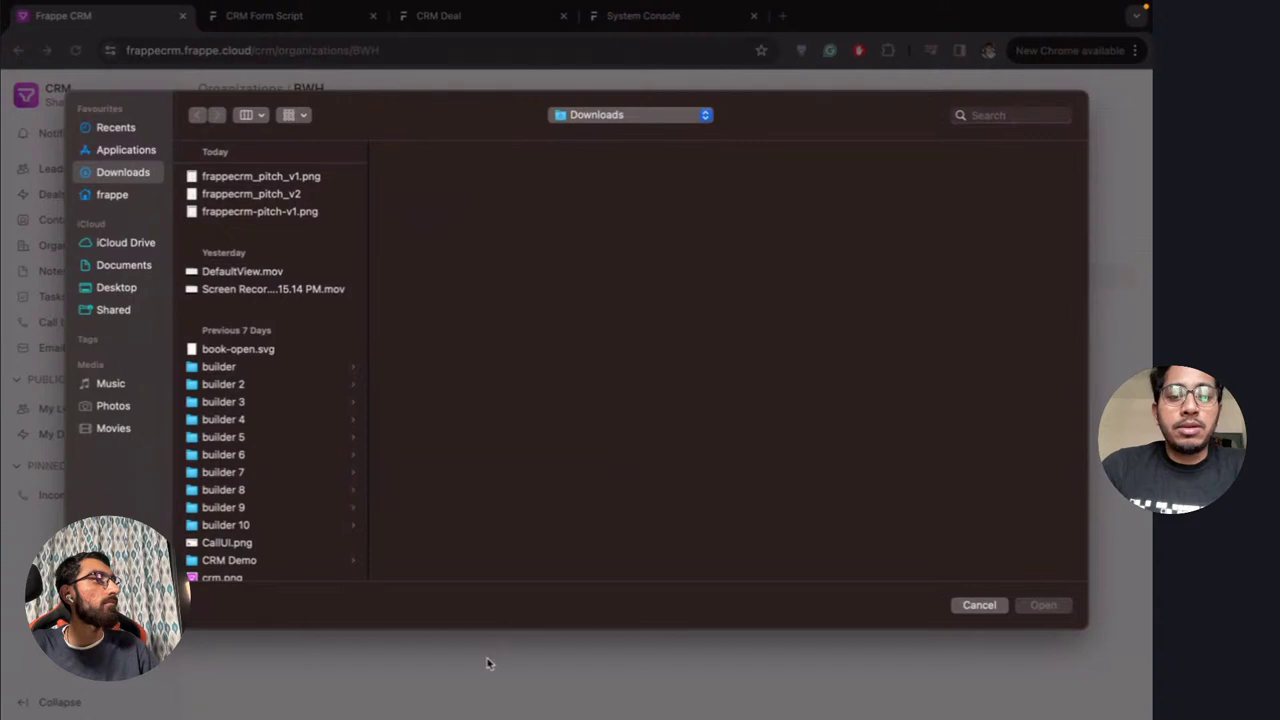
pyautogui.click(975, 605)
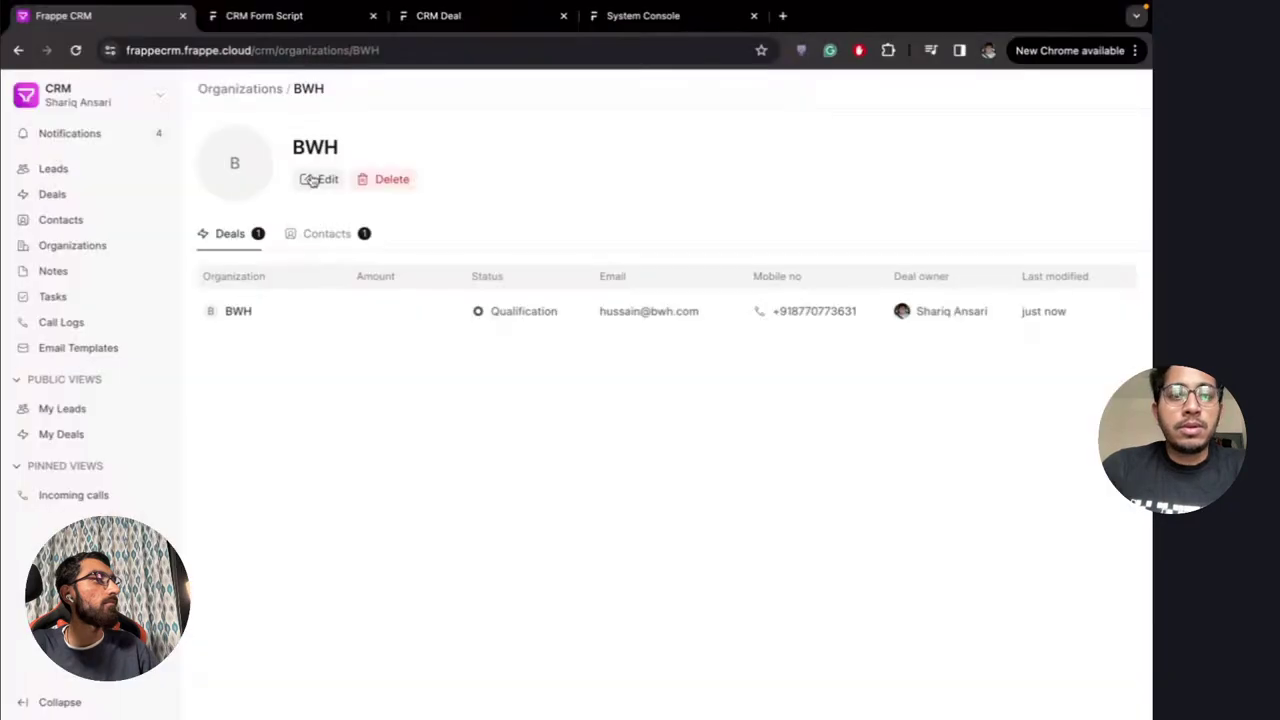
pyautogui.click(318, 179)
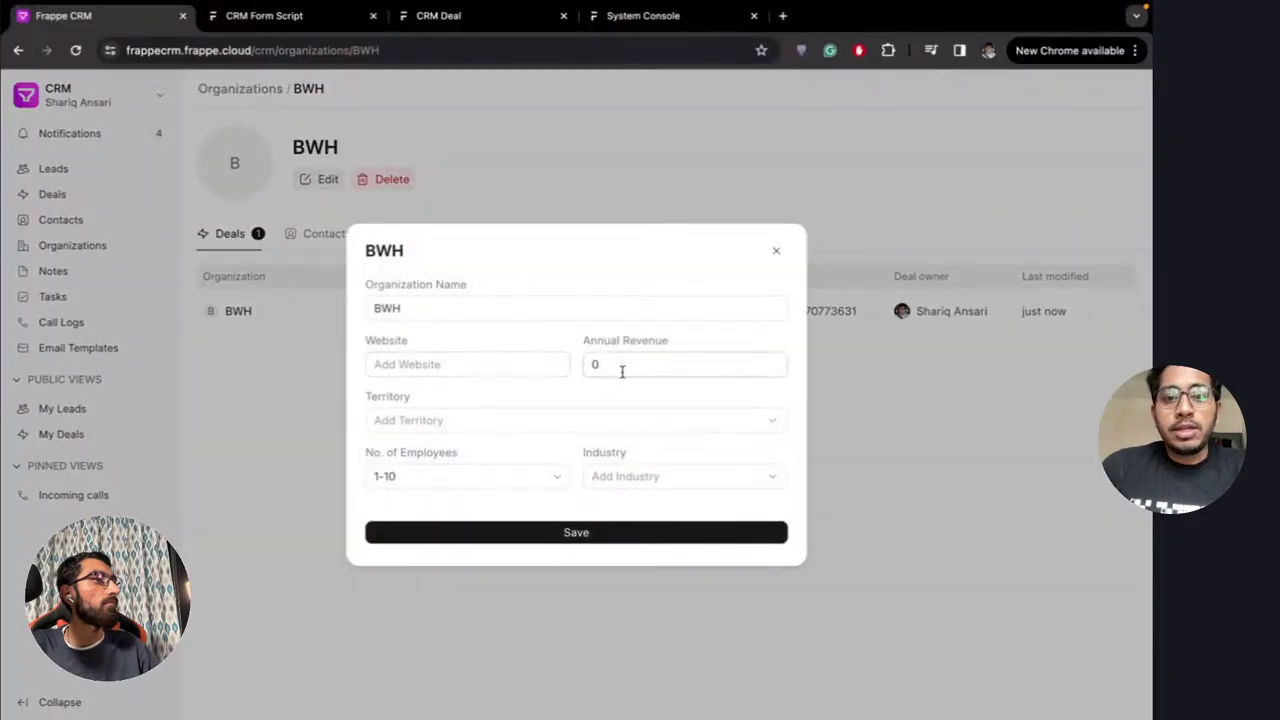
pyautogui.click(636, 369)
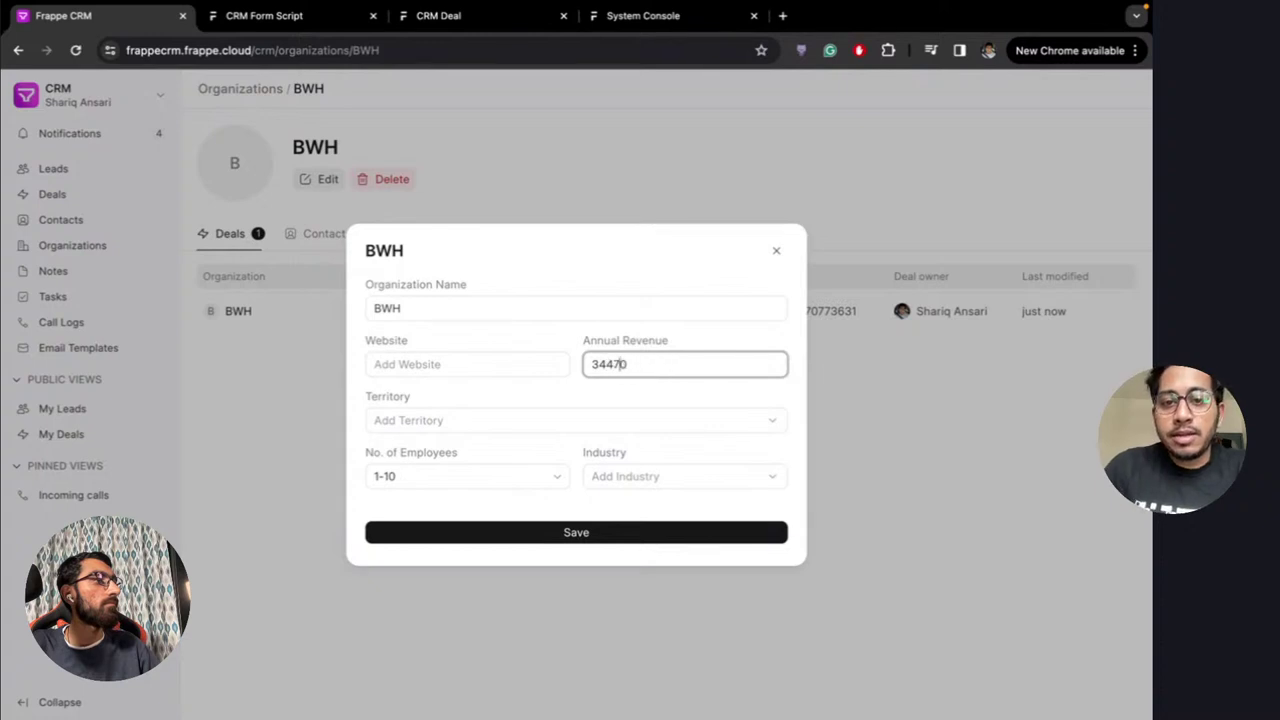
pyautogui.click(578, 535)
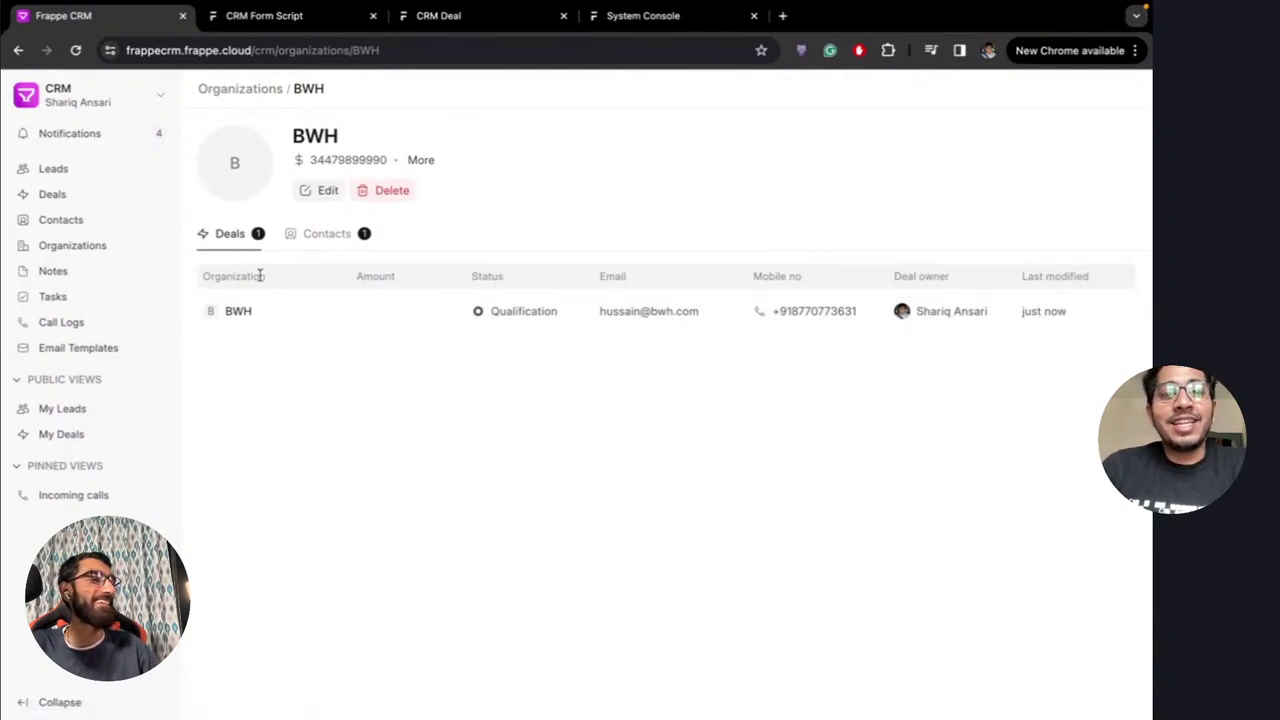
# Review BWH's linked contacts and deals, then return to the BWH deal
pyautogui.click(322, 236)
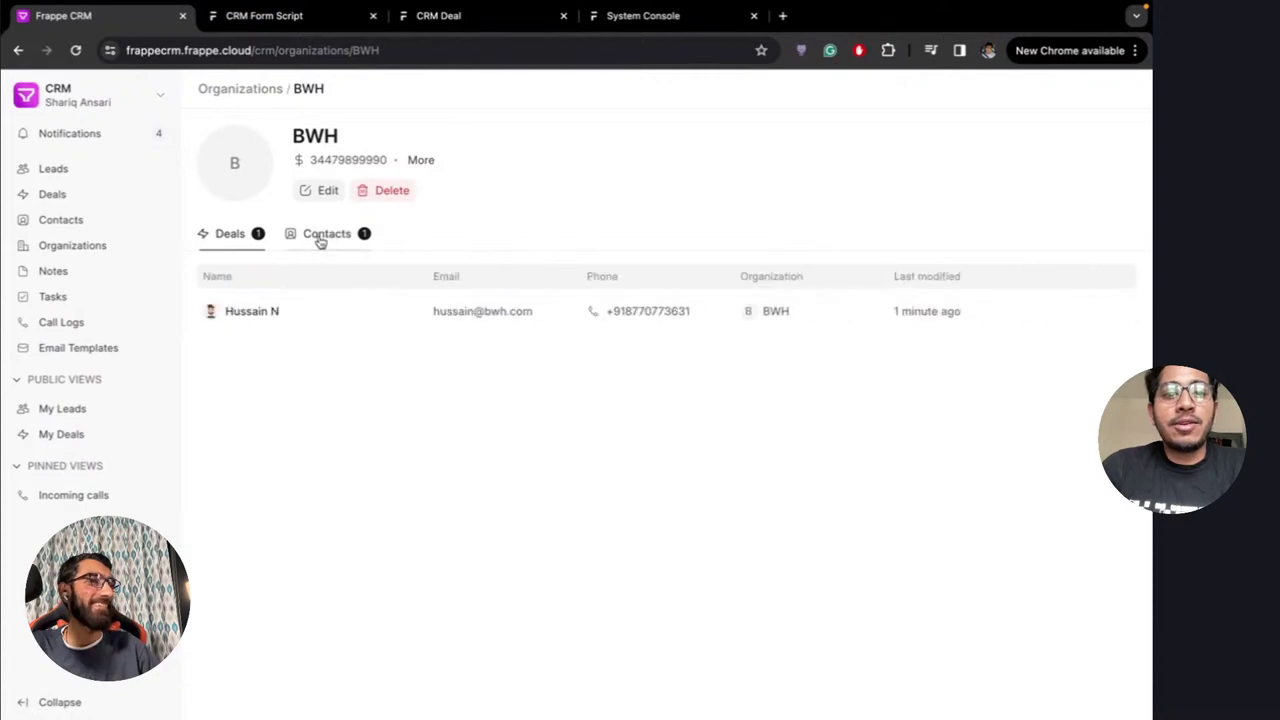
pyautogui.click(229, 236)
pyautogui.click(333, 318)
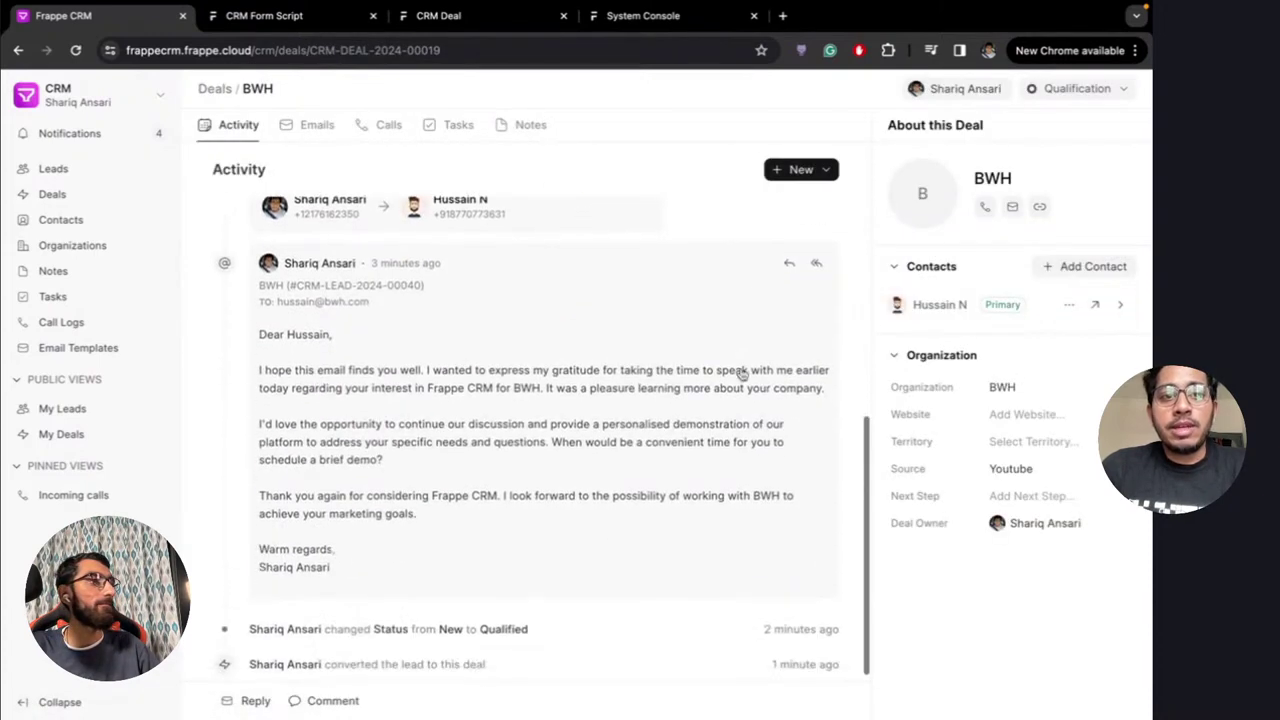
pyautogui.click(1097, 306)
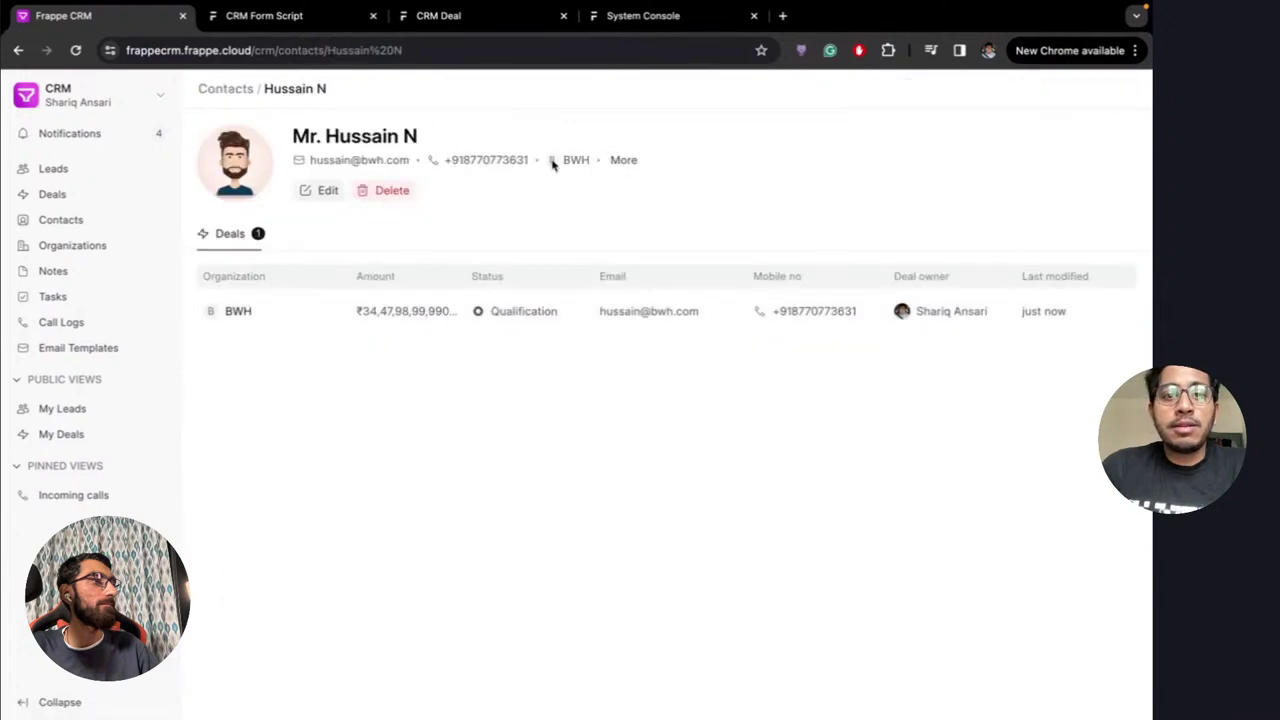
pyautogui.click(295, 313)
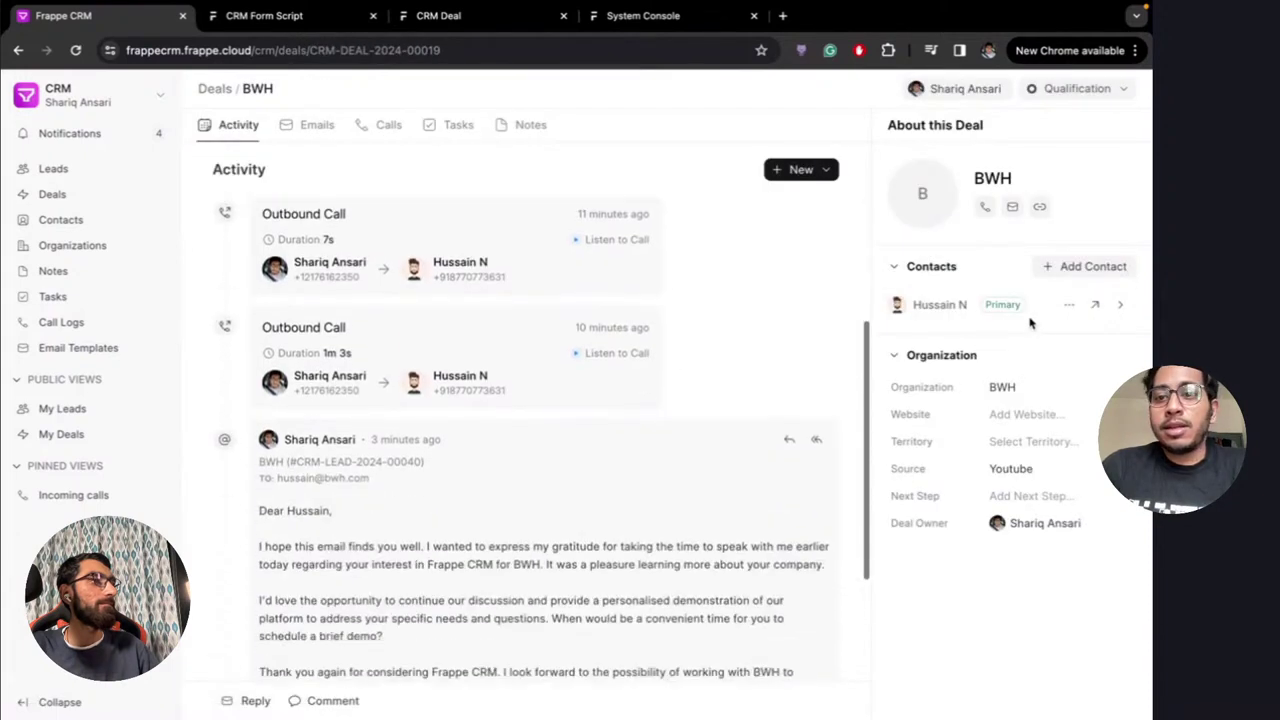
# Link another contact to the BWH deal from the contact list
pyautogui.click(1072, 267)
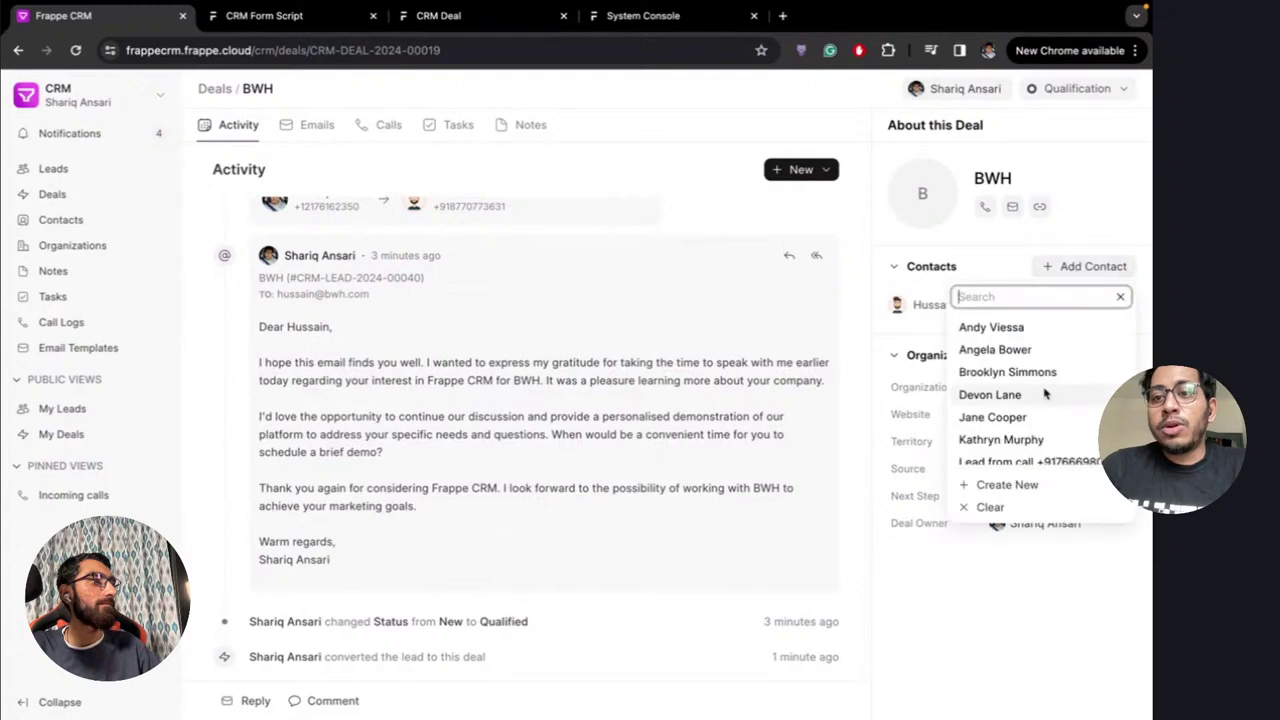
pyautogui.scroll(-3, 1015, 420)
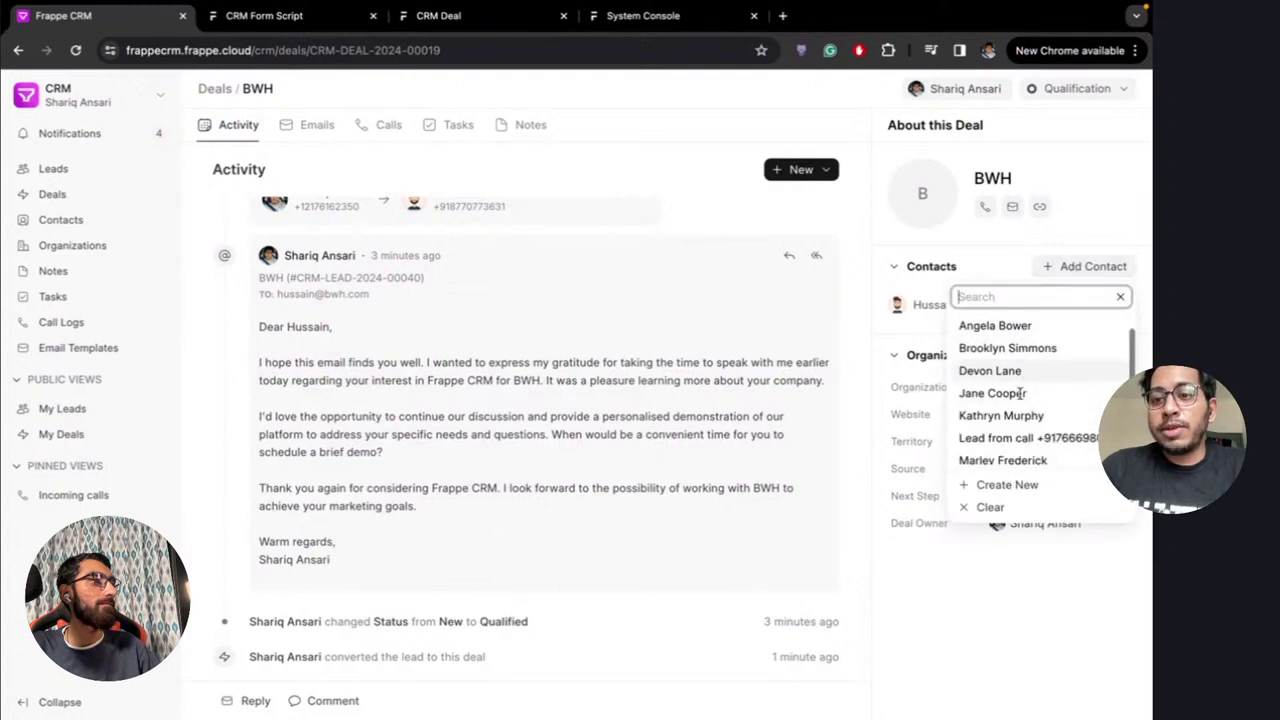
pyautogui.click(1006, 453)
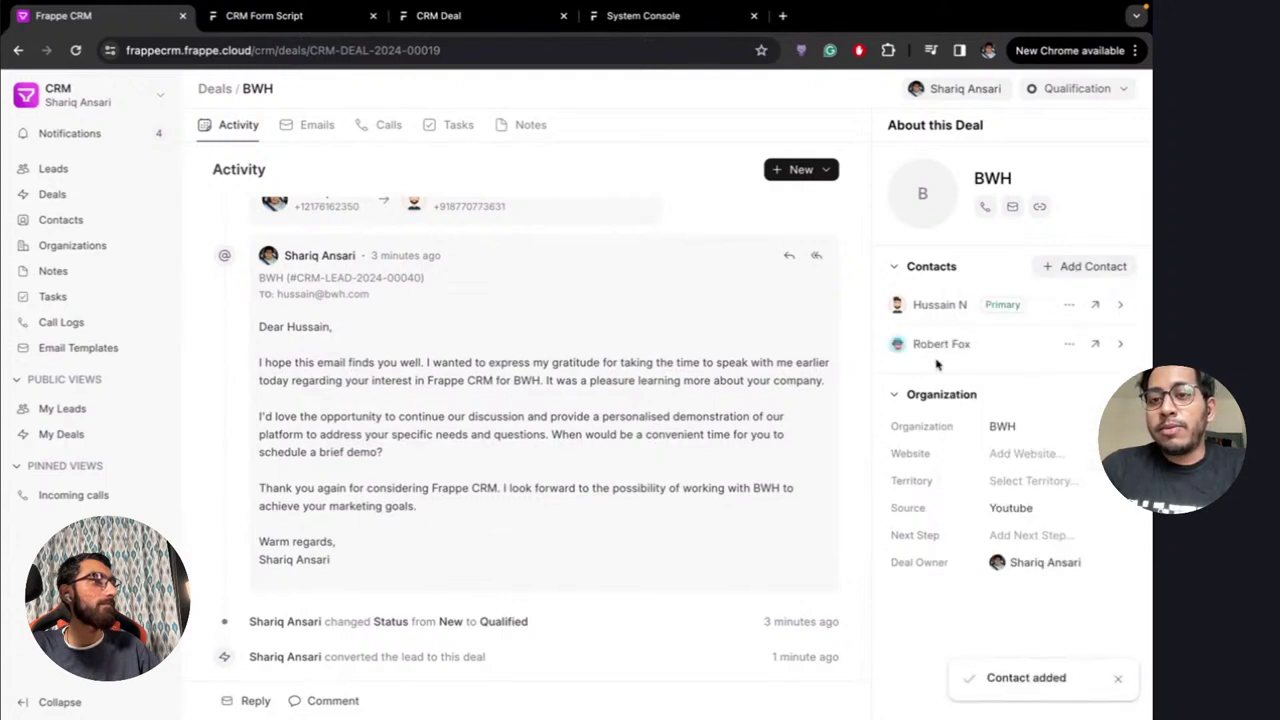
pyautogui.click(1070, 344)
pyautogui.click(1071, 346)
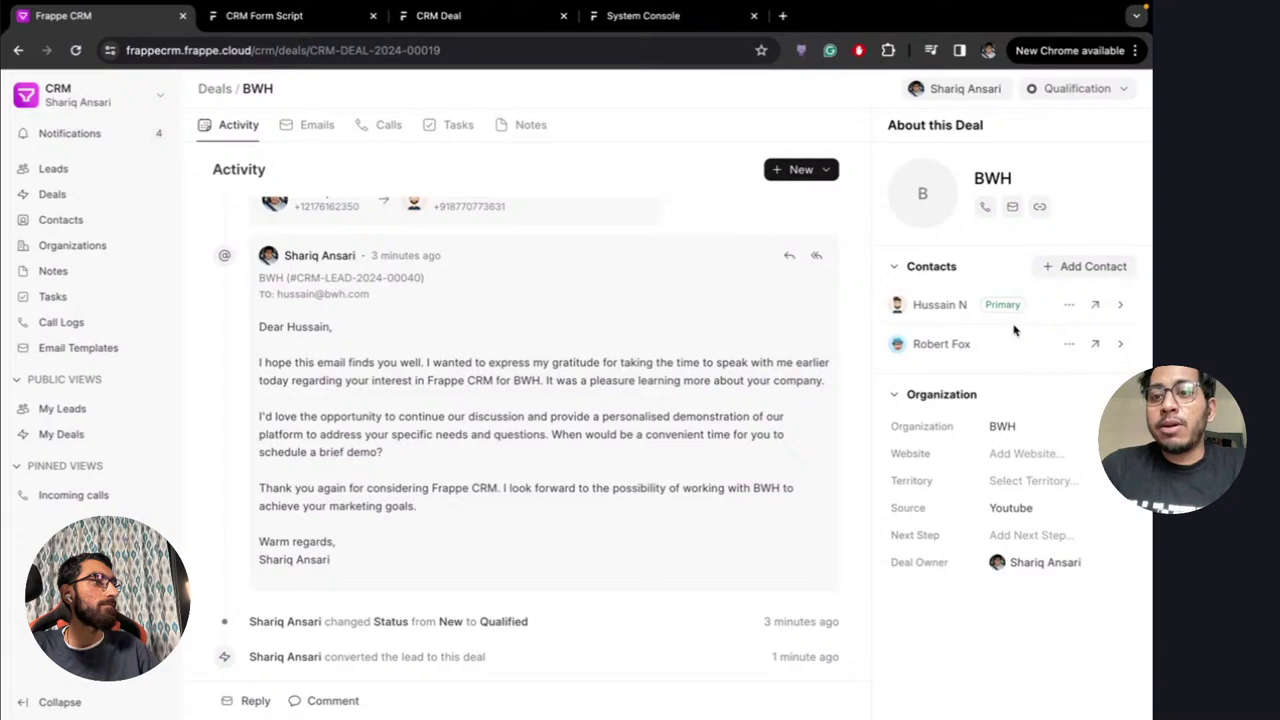
# Make the second contact primary, then restore the original contact as primary
pyautogui.click(1115, 305)
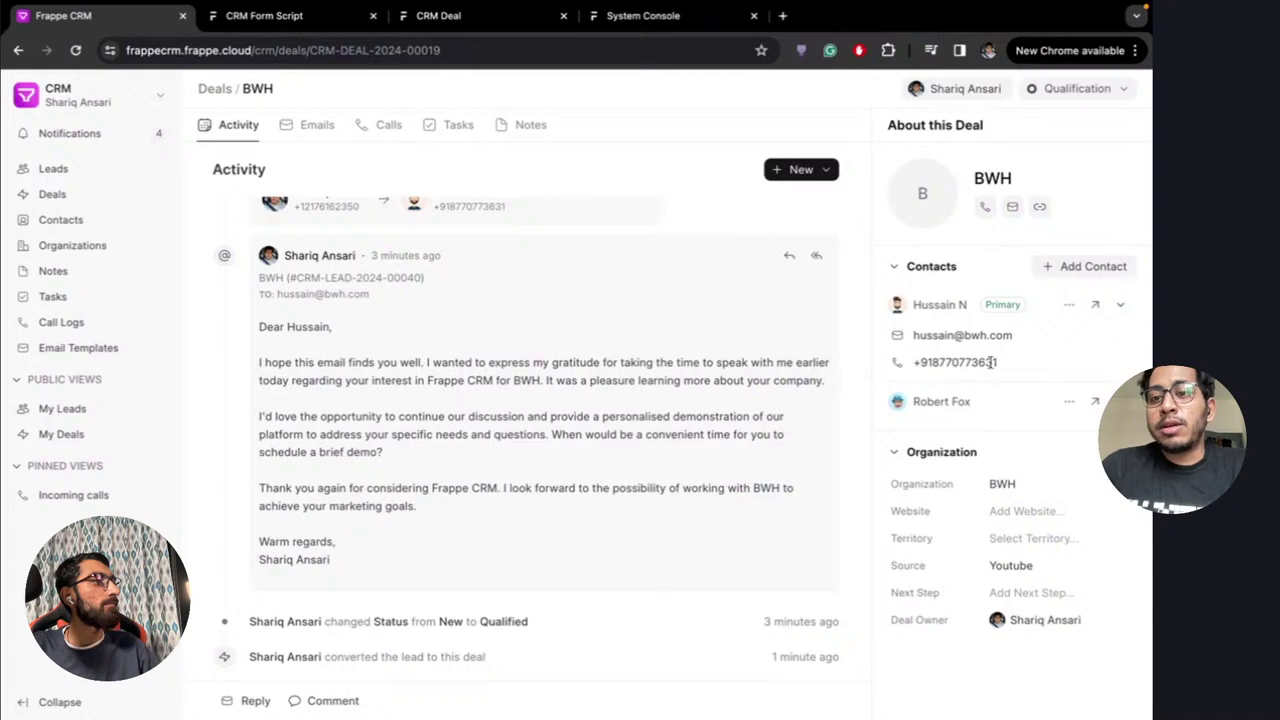
pyautogui.click(1069, 401)
pyautogui.click(990, 457)
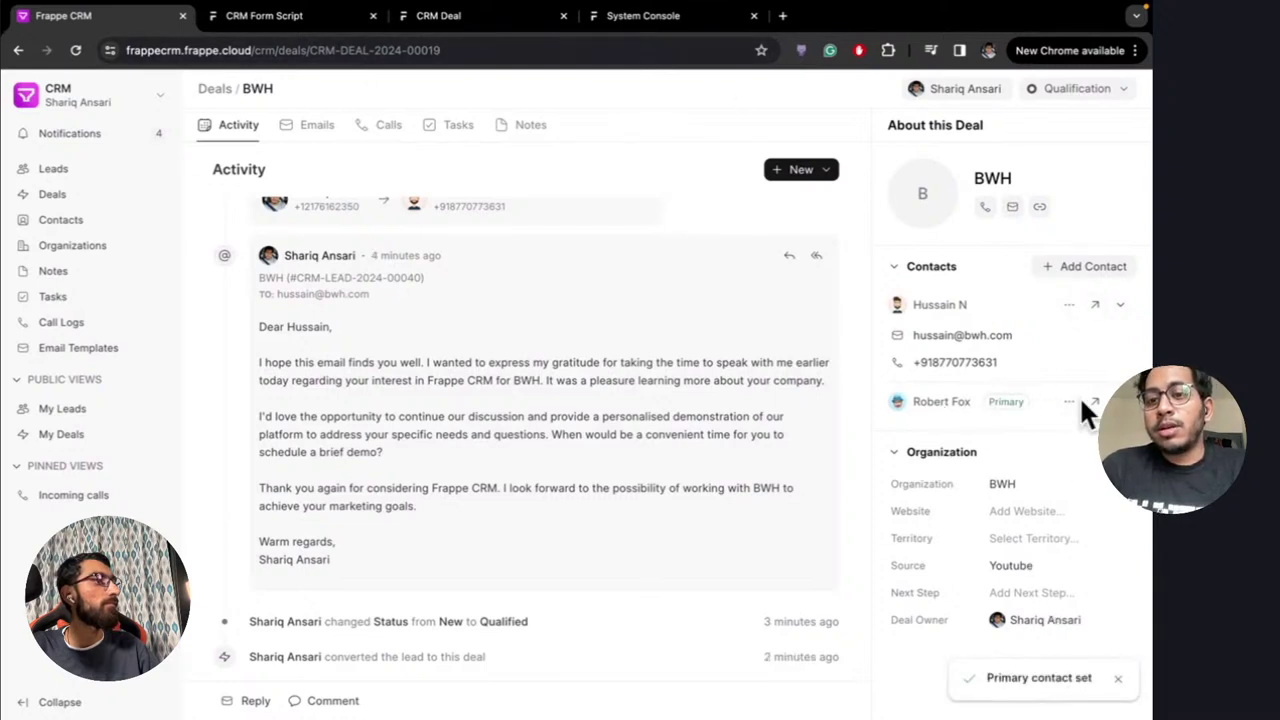
pyautogui.click(1000, 404)
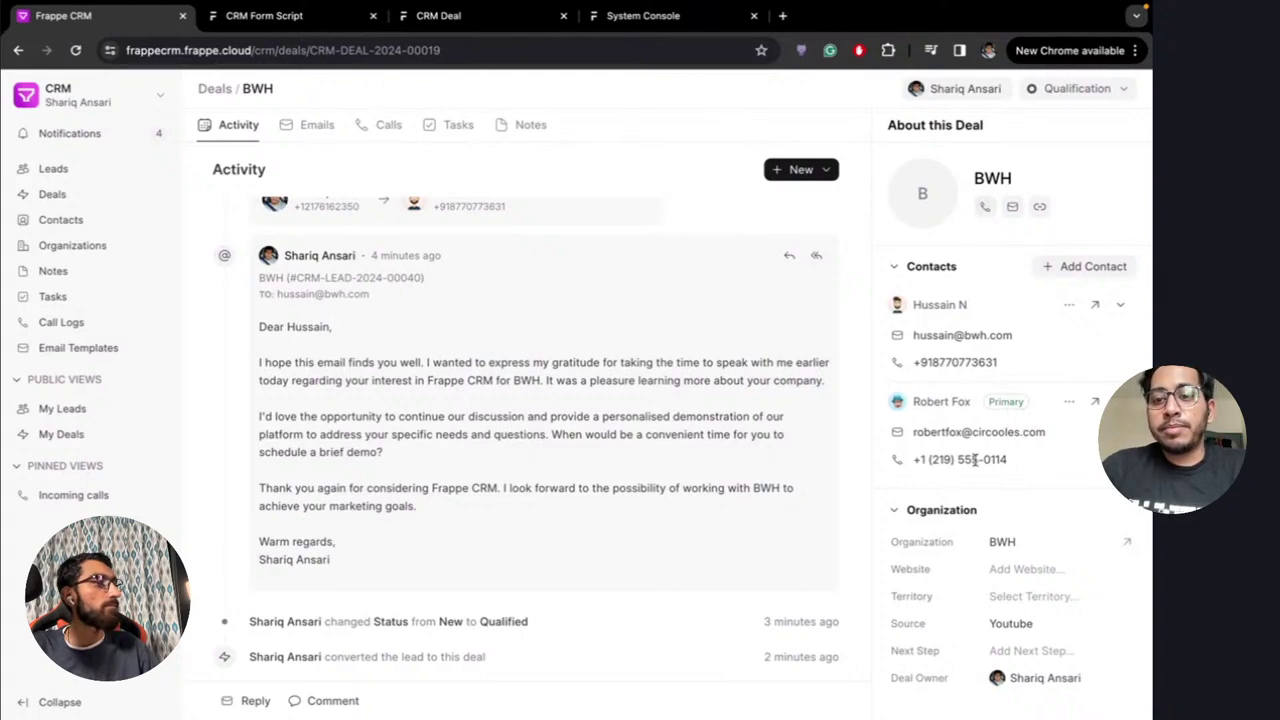
pyautogui.click(1069, 304)
pyautogui.click(1029, 362)
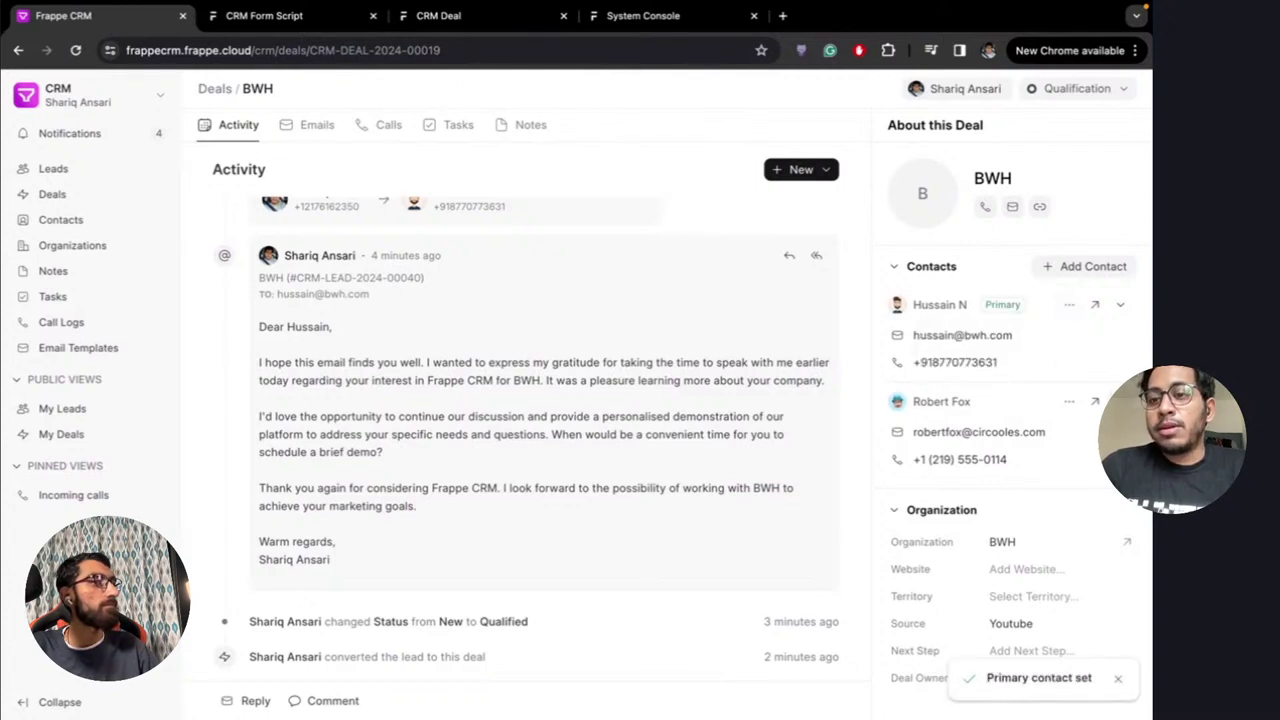
pyautogui.click(1120, 401)
pyautogui.click(1120, 304)
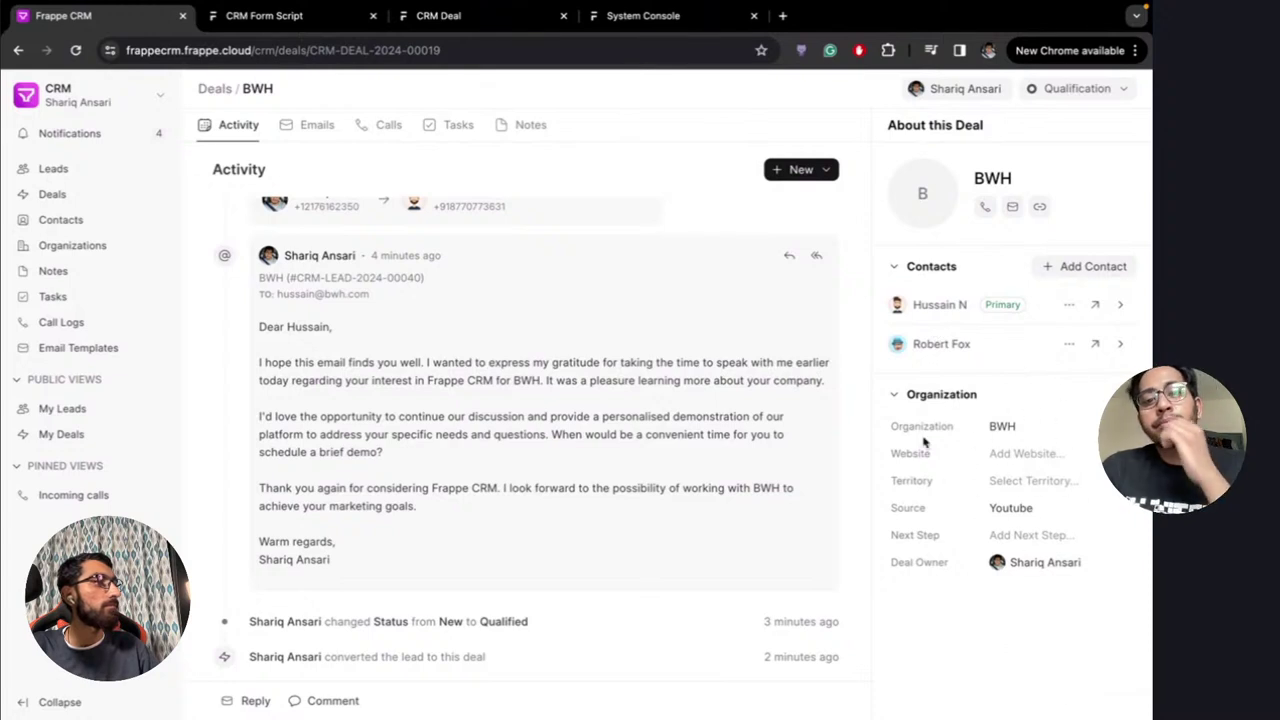
pyautogui.scroll(5, 752, 289)
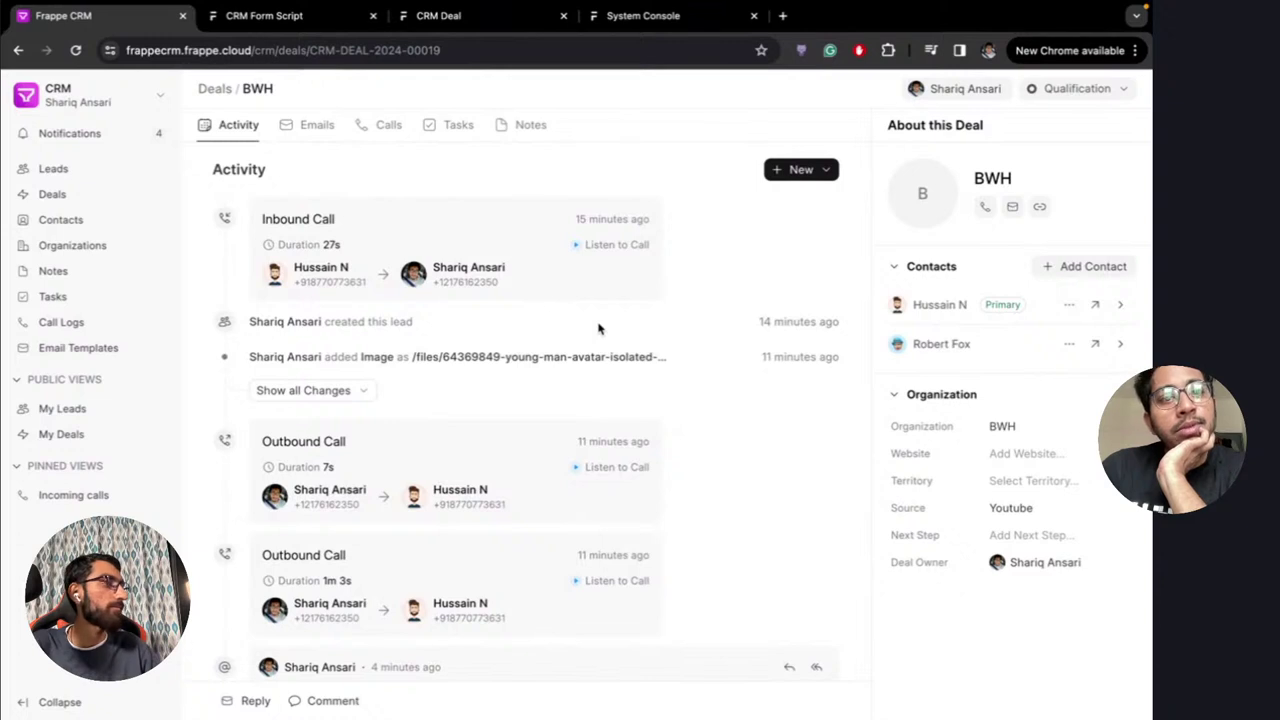
pyautogui.click(1085, 92)
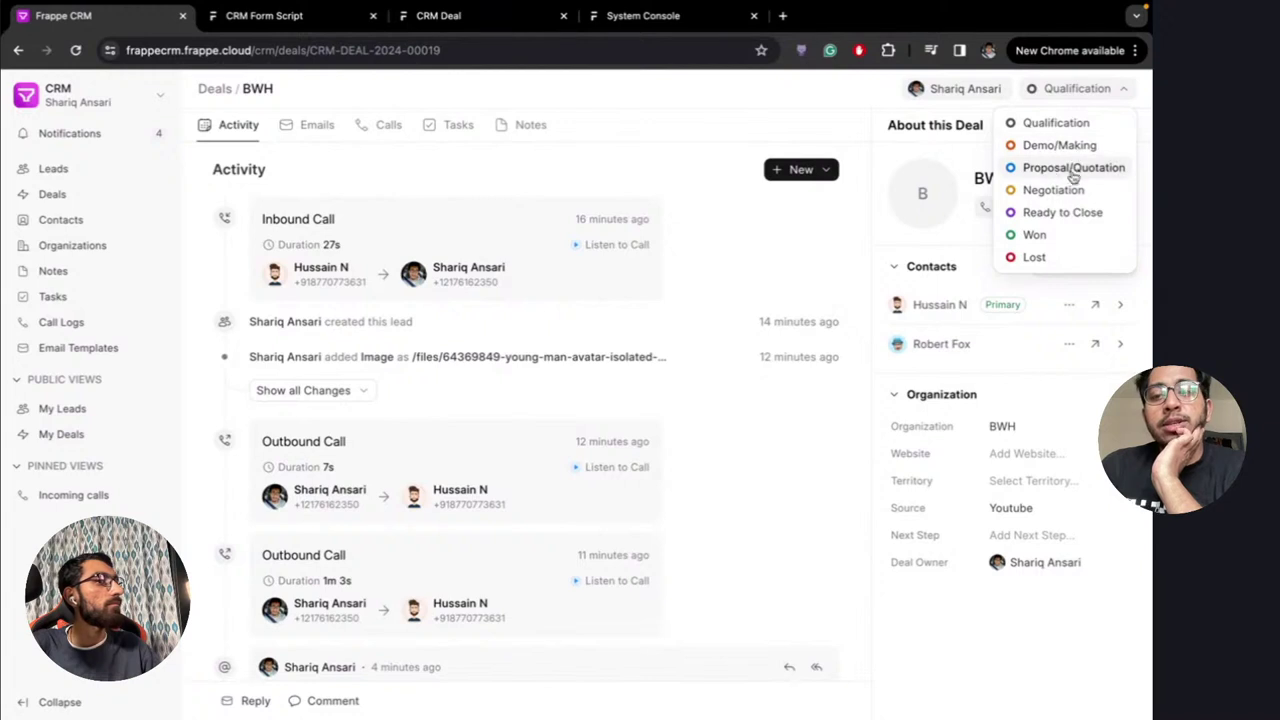
pyautogui.click(1085, 96)
pyautogui.click(1085, 96)
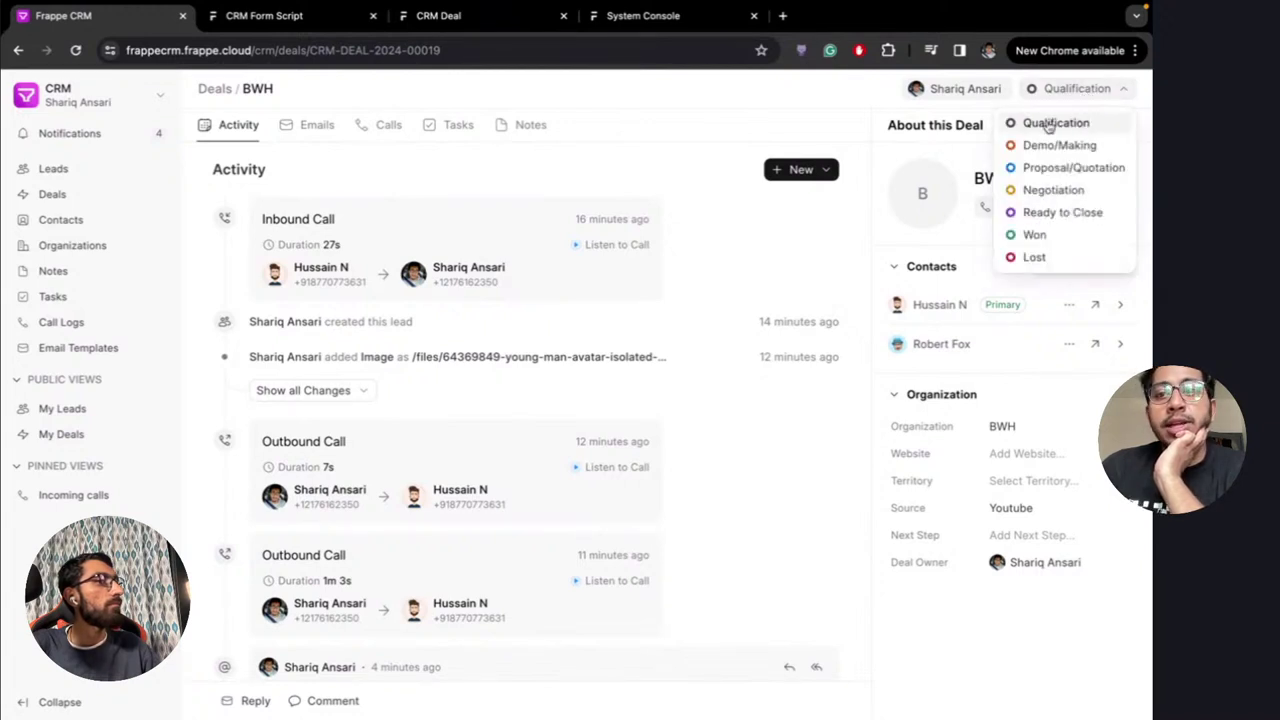
pyautogui.click(1072, 94)
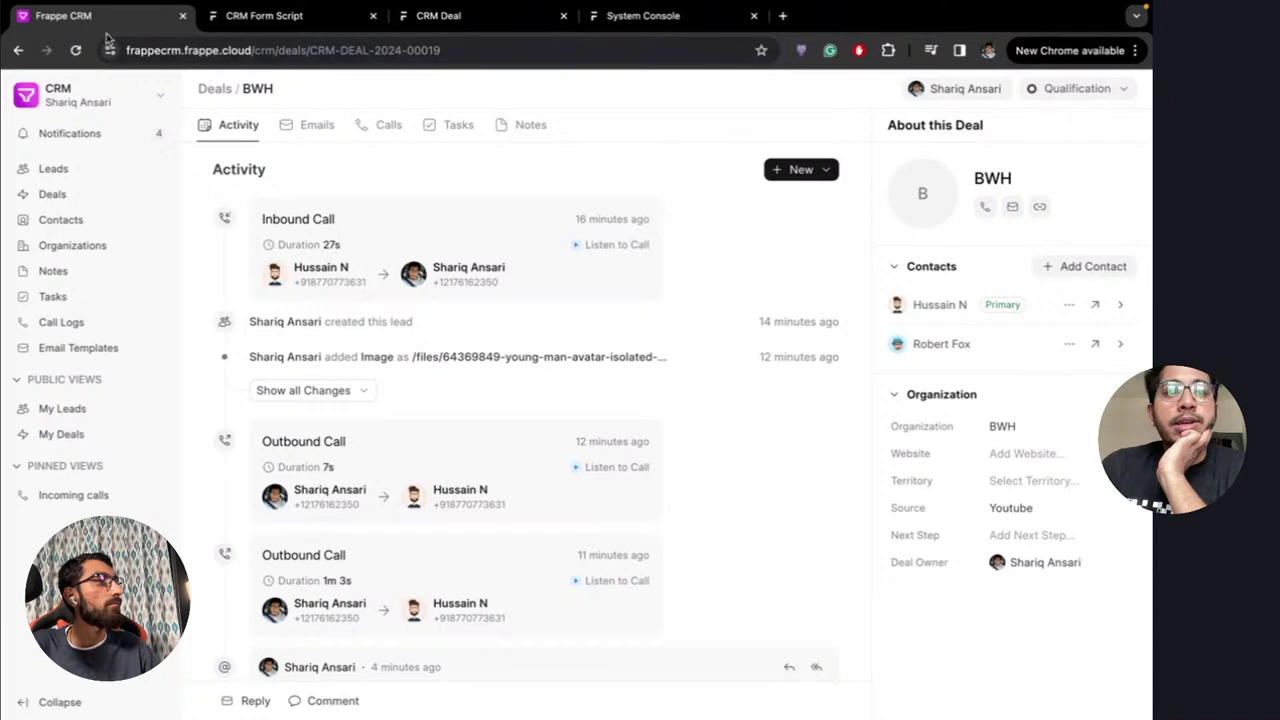
pyautogui.click(128, 104)
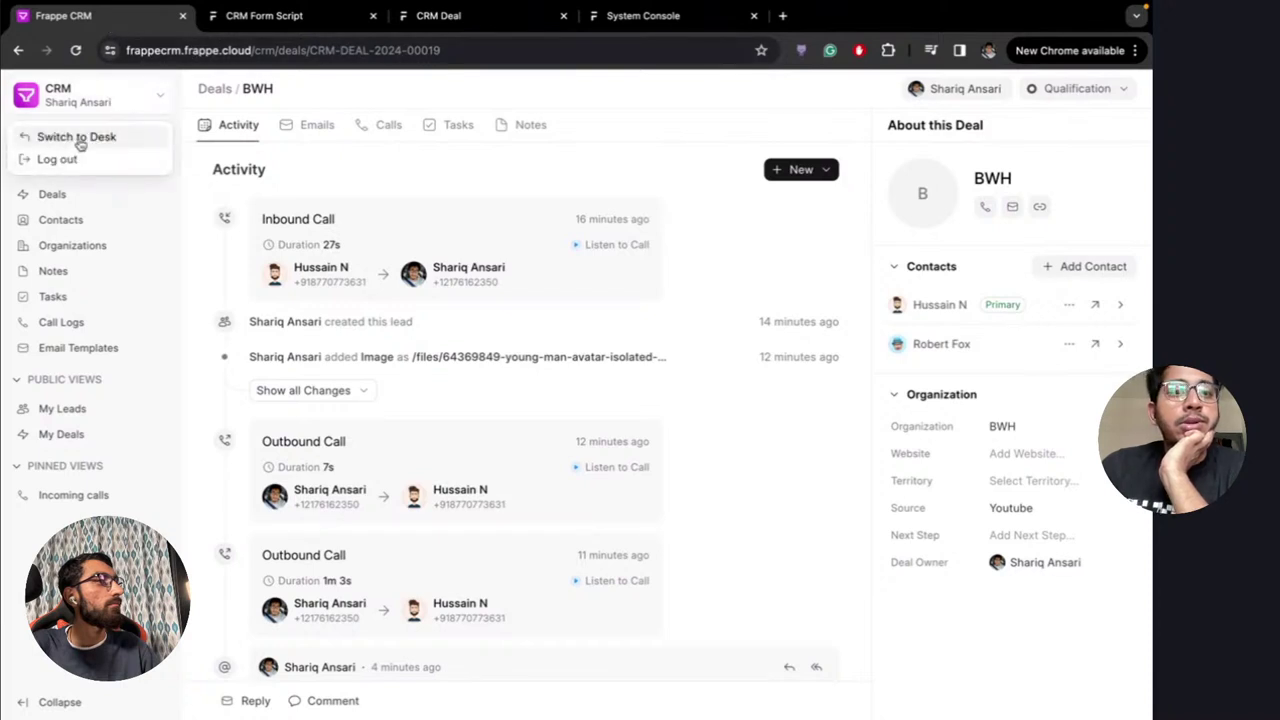
# Switch to the Desk, open Deal Statuses and duplicate that browser tab
pyautogui.click(80, 134)
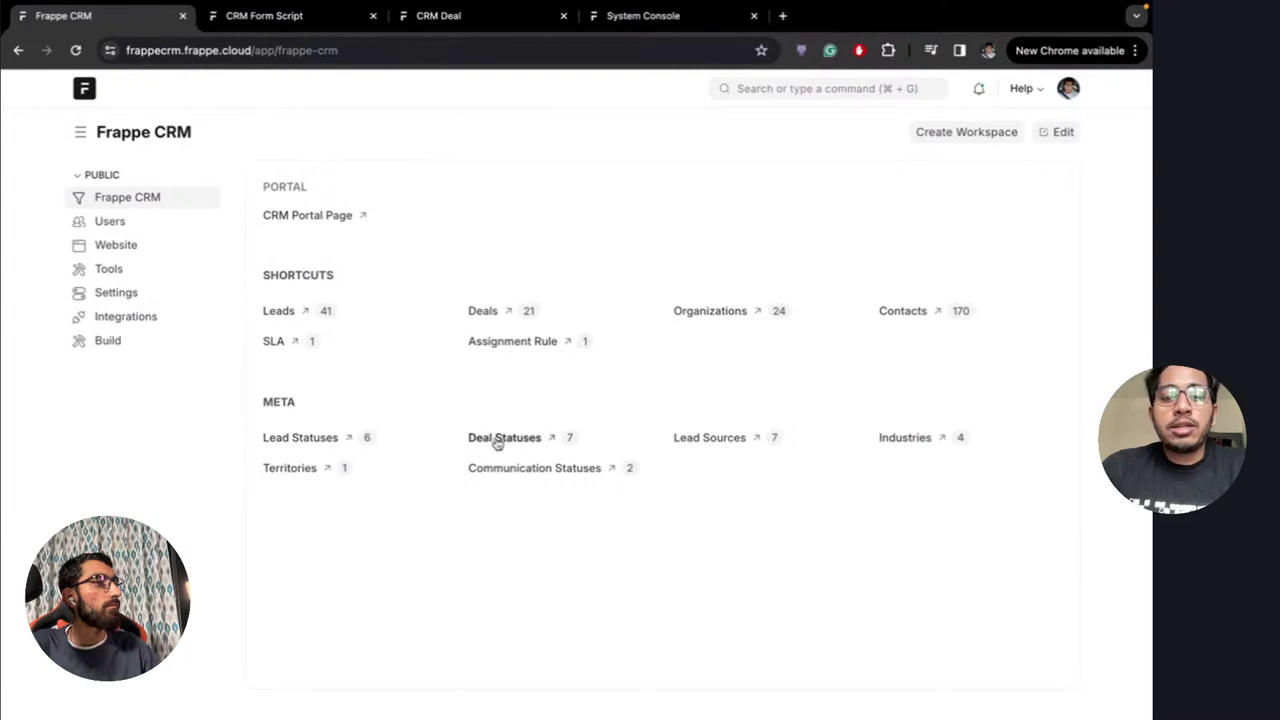
pyautogui.click(503, 439)
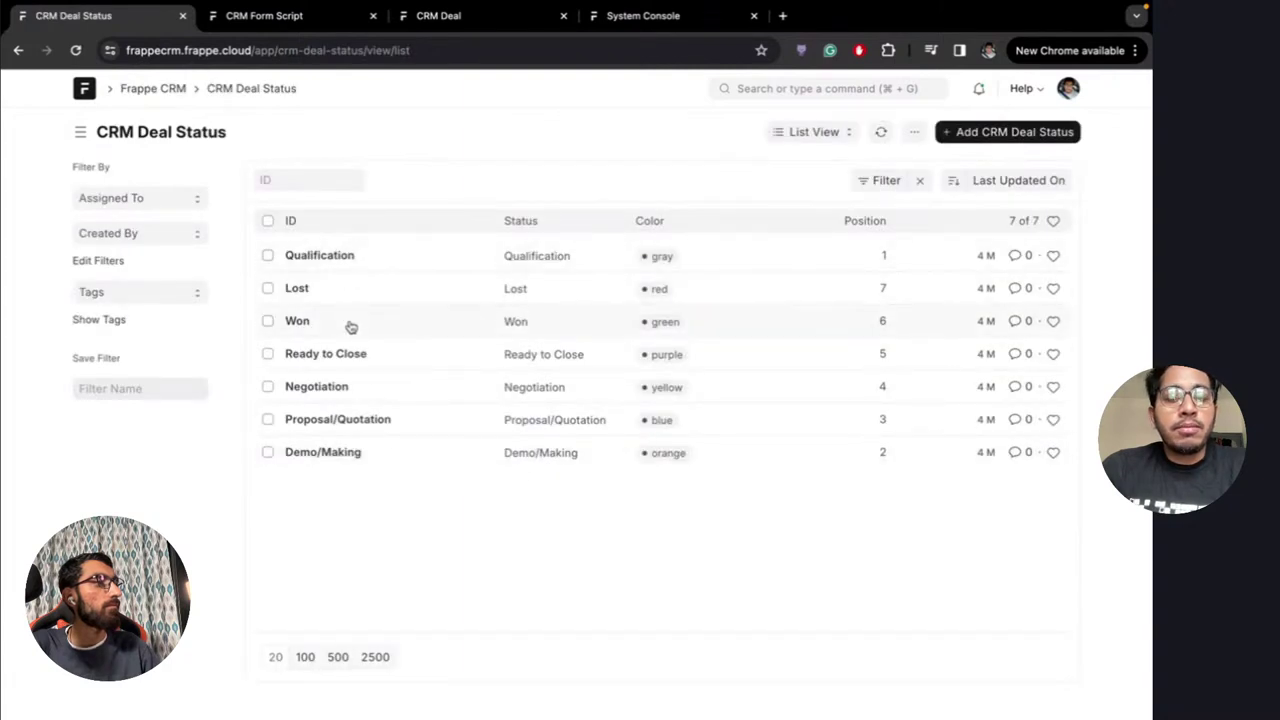
pyautogui.rightClick(115, 18)
pyautogui.click(171, 121)
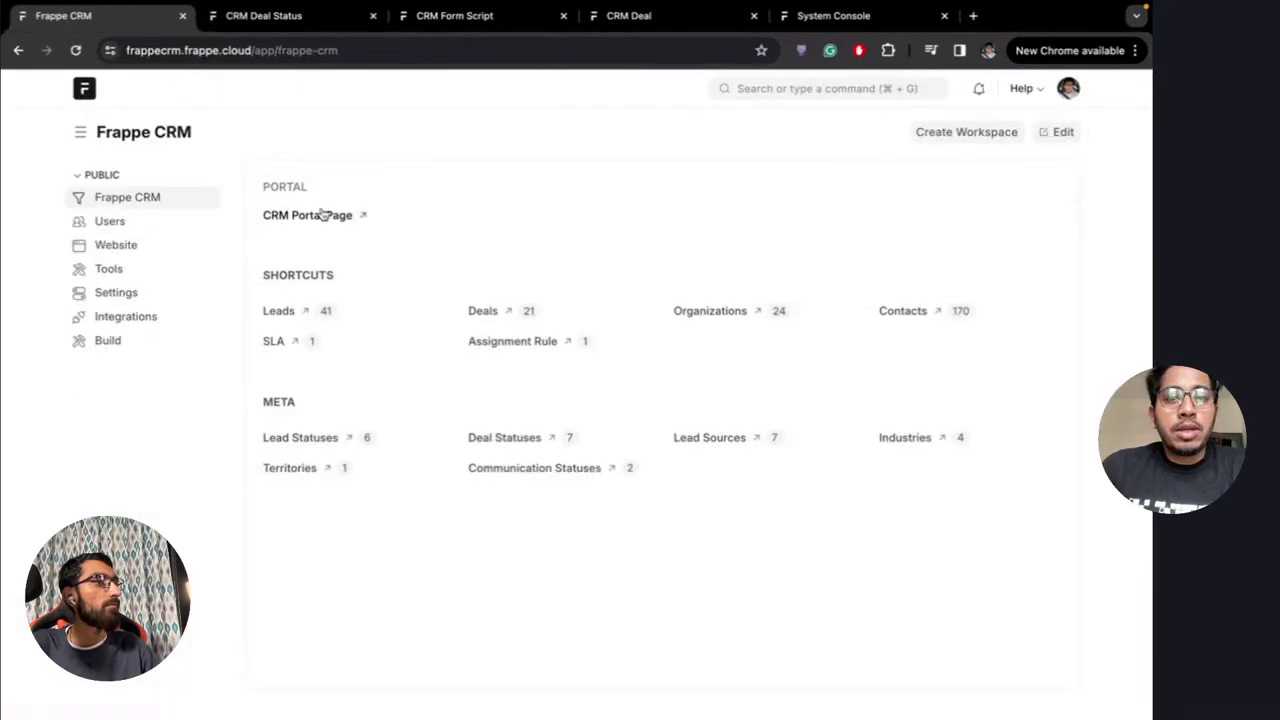
# View the Tesla India deal's stage options in CRM, then return to the Deal Status list
pyautogui.click(322, 214)
pyautogui.click(70, 194)
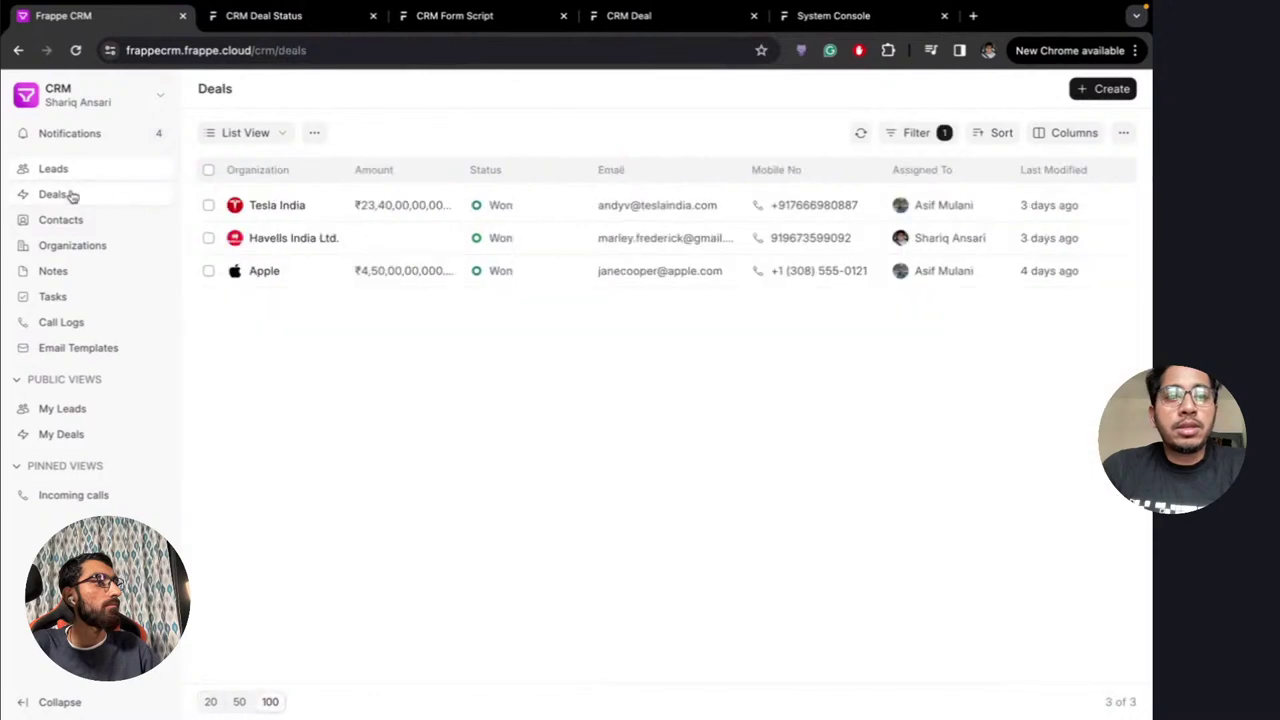
pyautogui.click(284, 220)
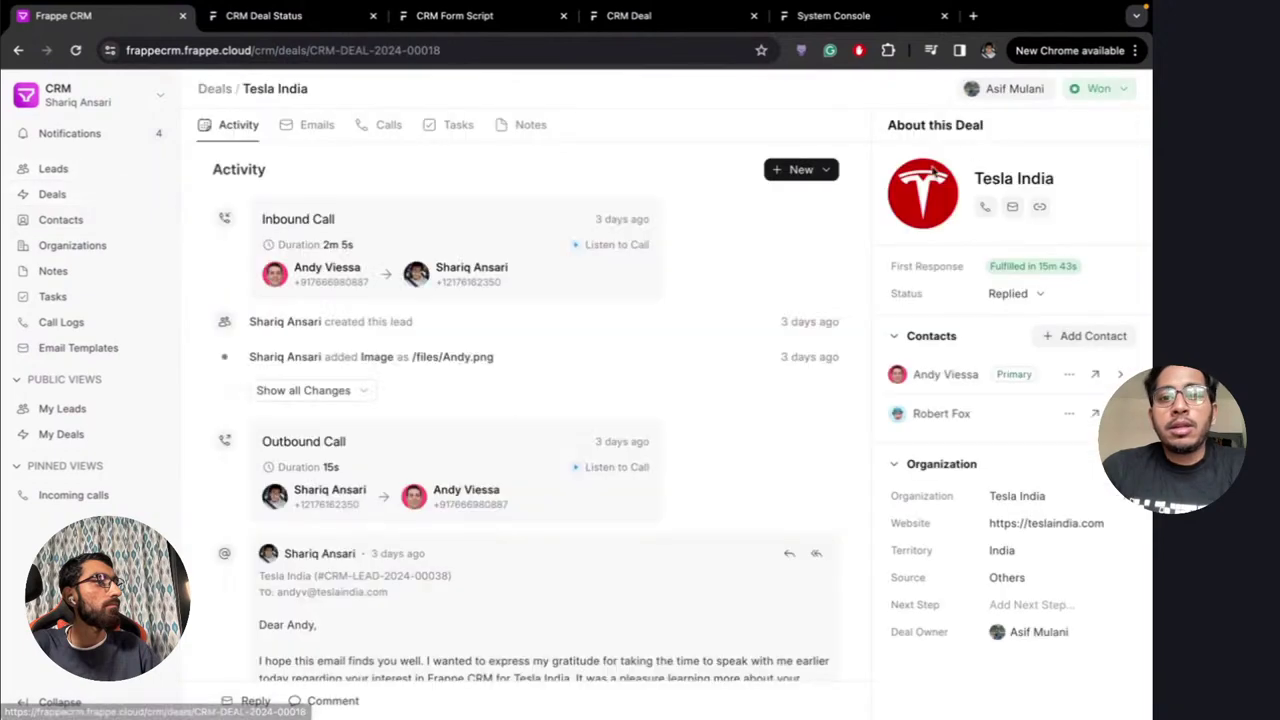
pyautogui.click(1100, 88)
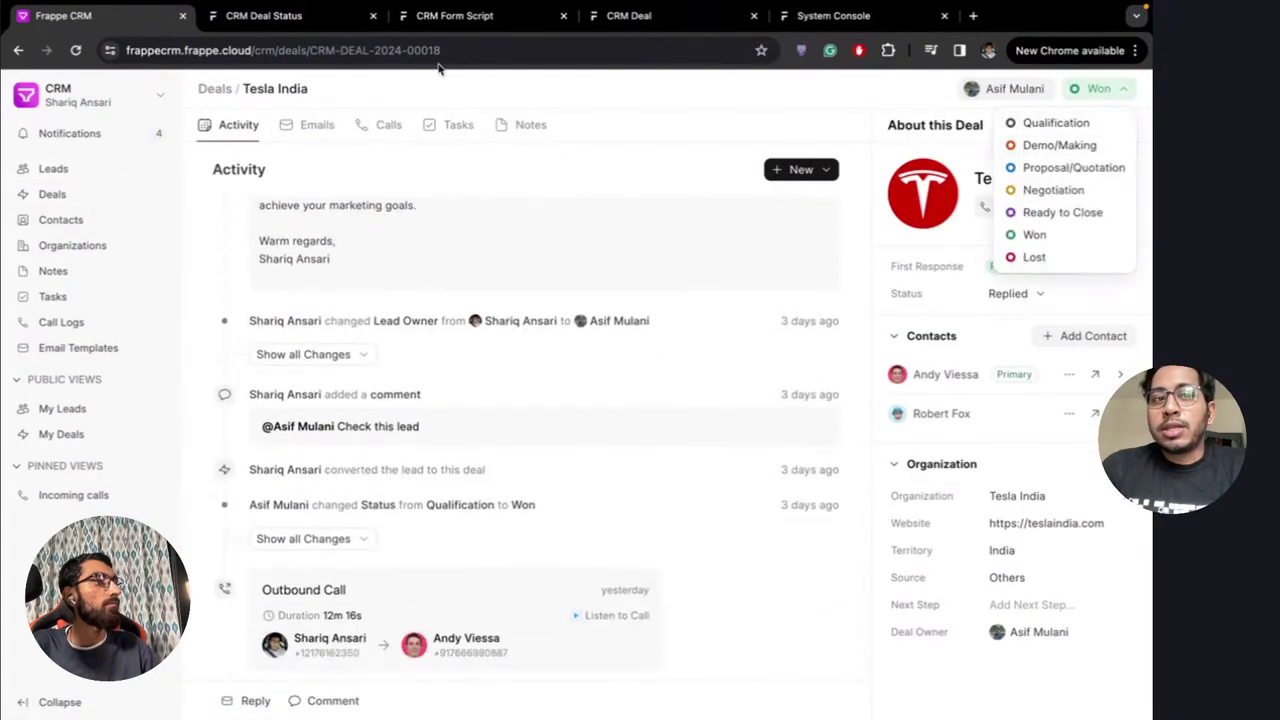
pyautogui.click(290, 22)
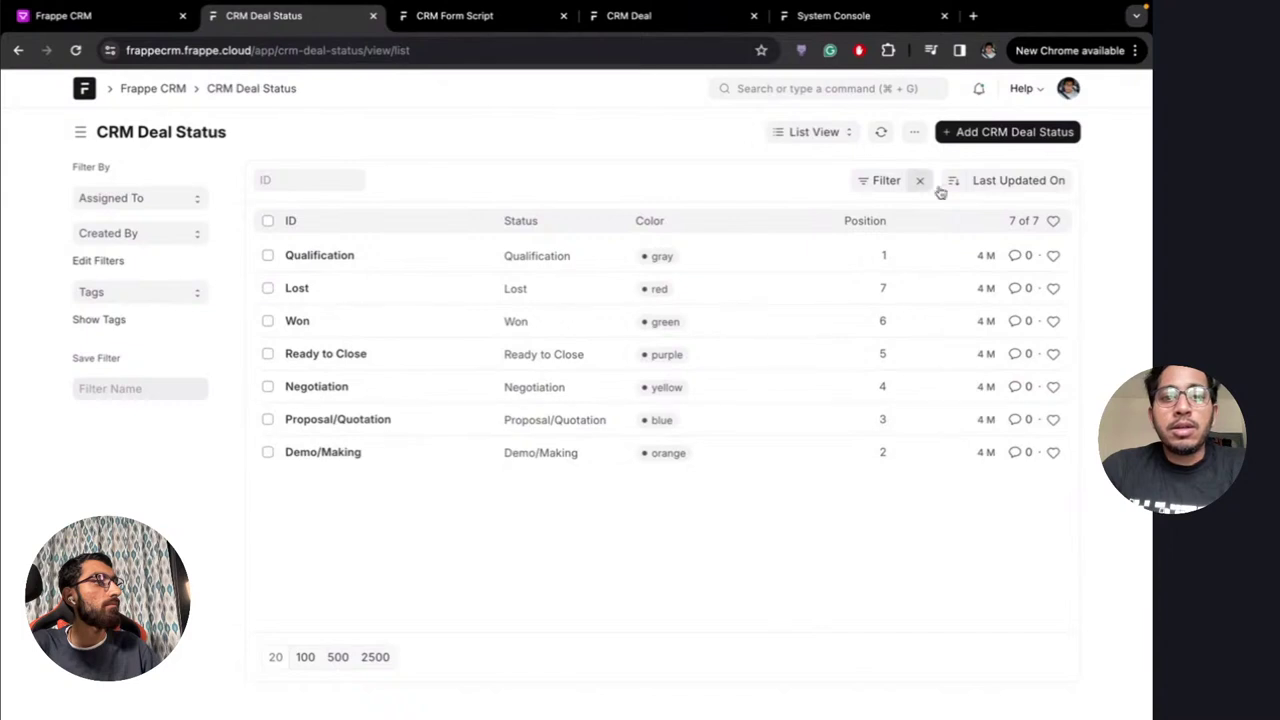
# Create and save a new deal status named 'In Progress'
pyautogui.click(1007, 134)
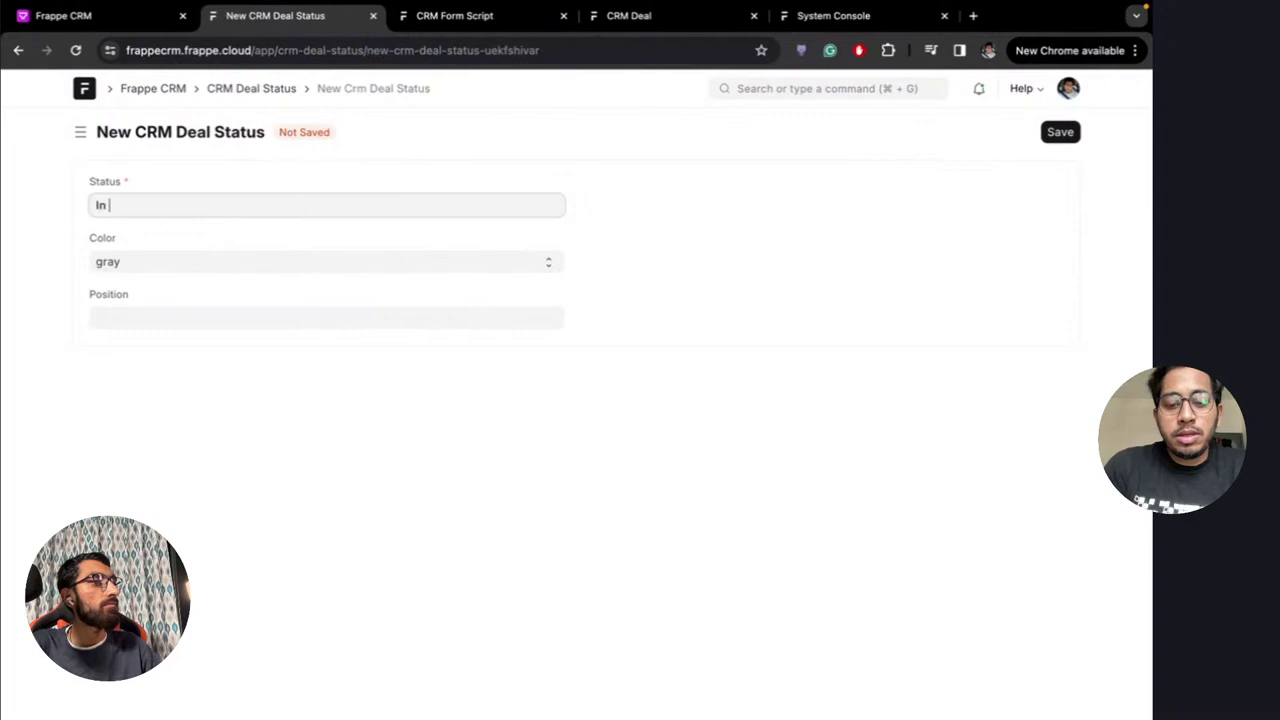
pyautogui.write('In Progress')
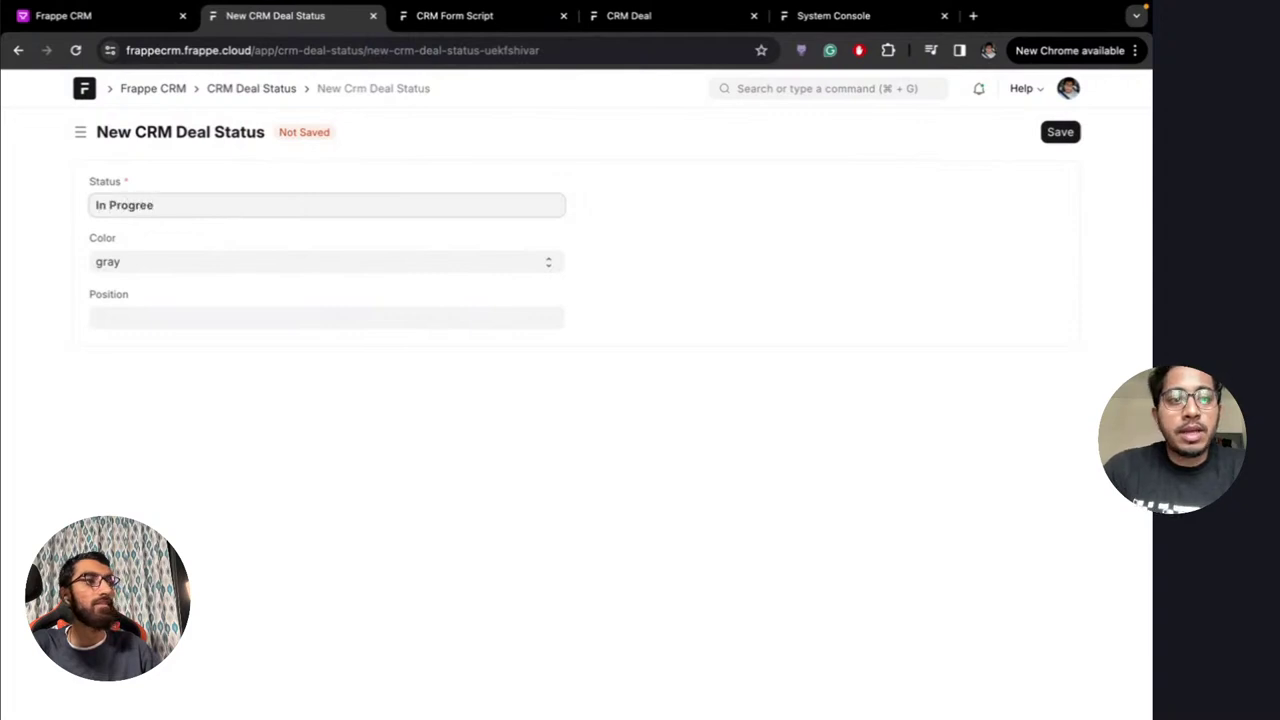
pyautogui.click(1064, 134)
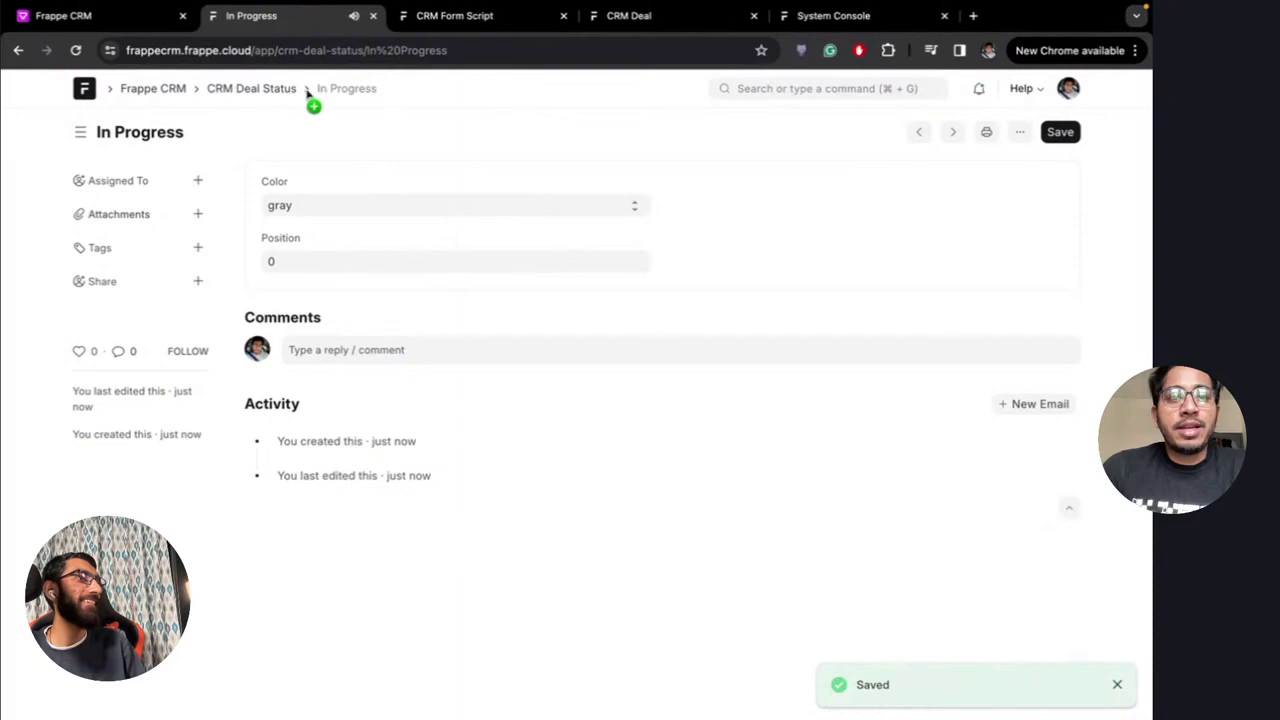
pyautogui.click(245, 91)
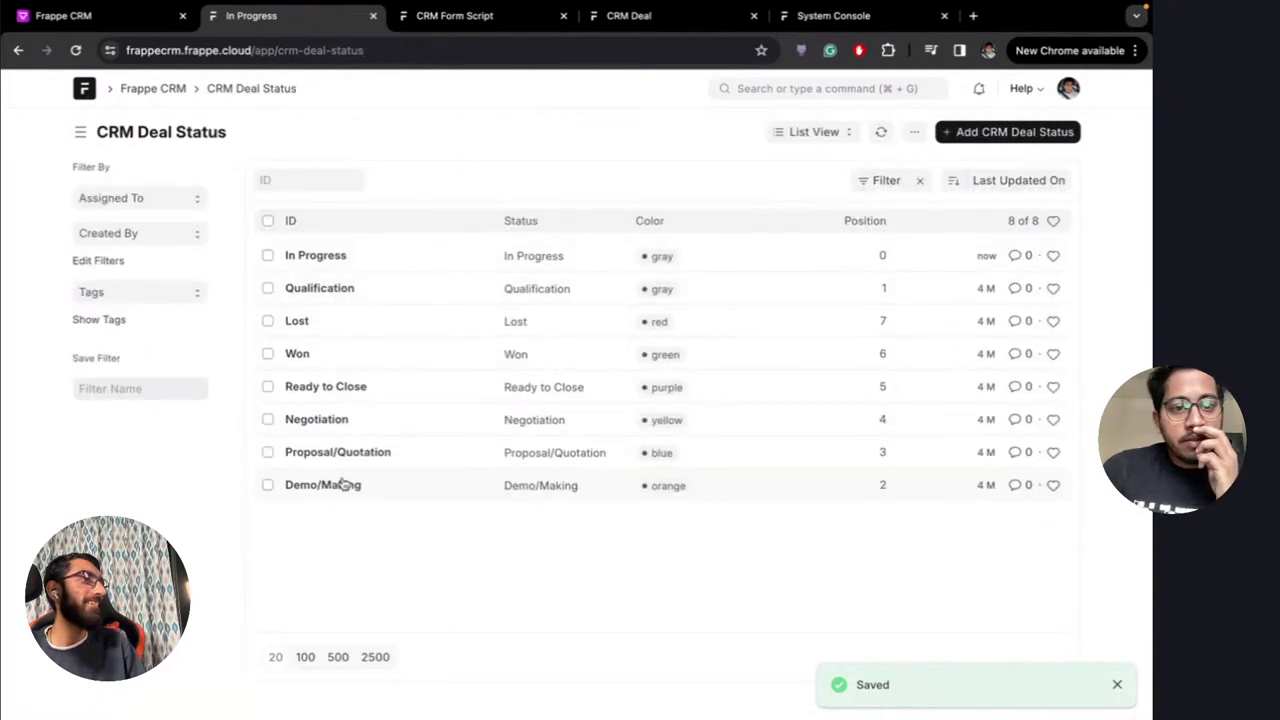
# Reload the Tesla India deal and confirm In Progress appears among its stages
pyautogui.click(70, 15)
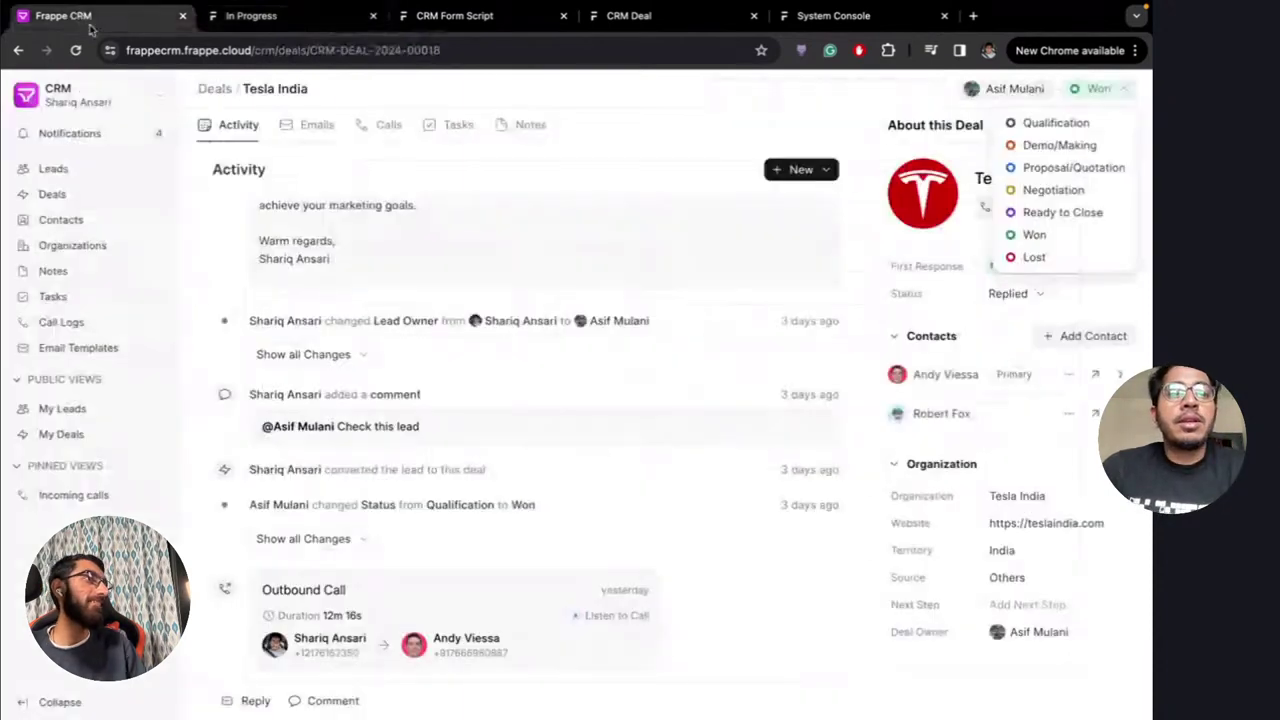
pyautogui.press('super+r')
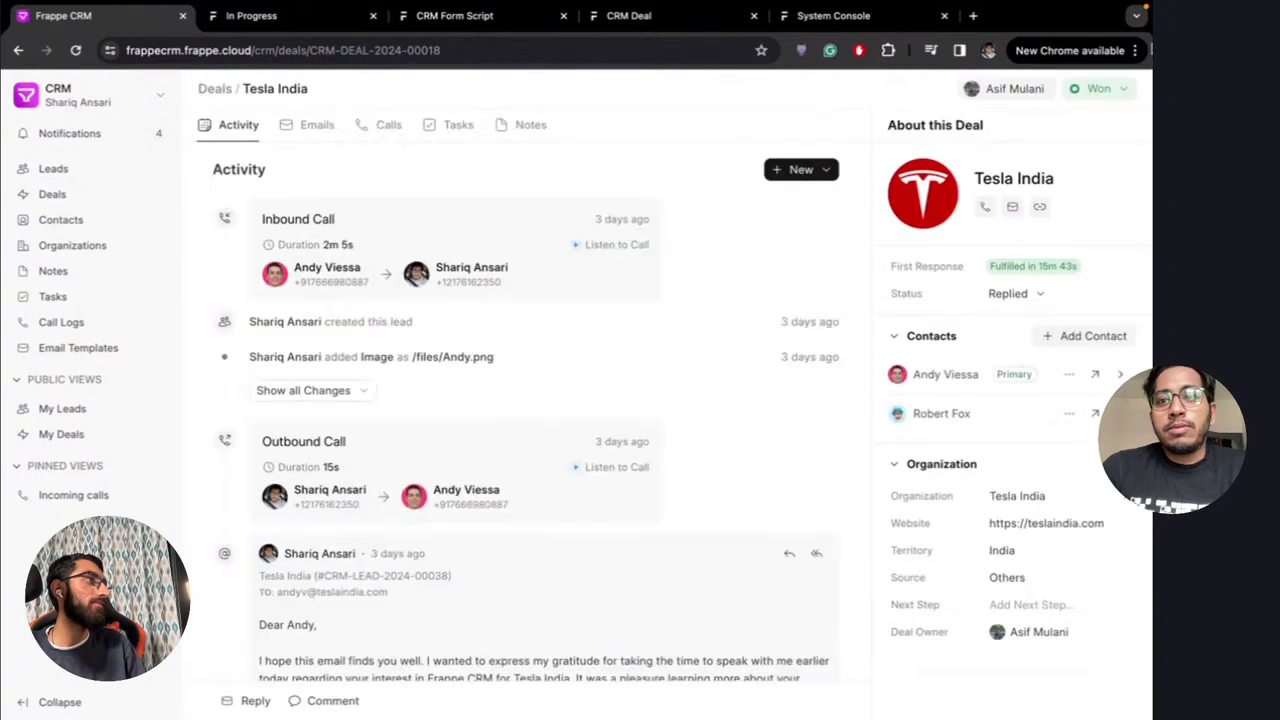
pyautogui.click(1098, 89)
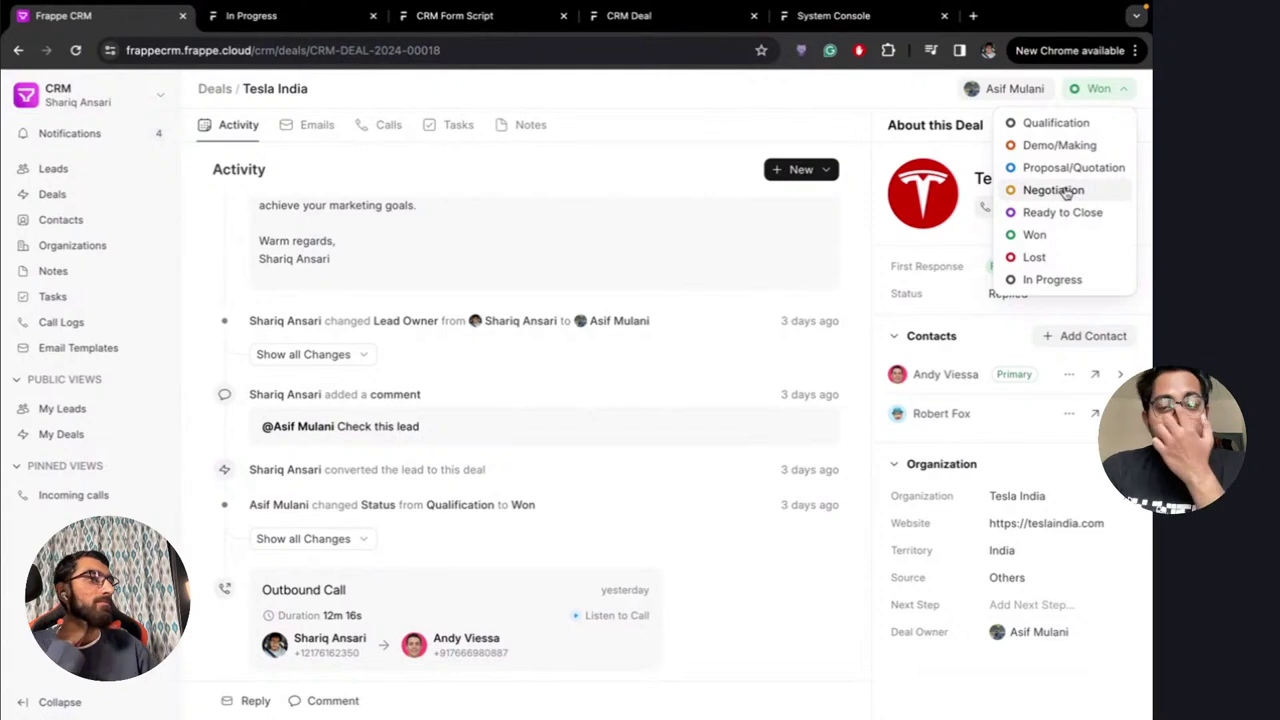
pyautogui.click(1100, 89)
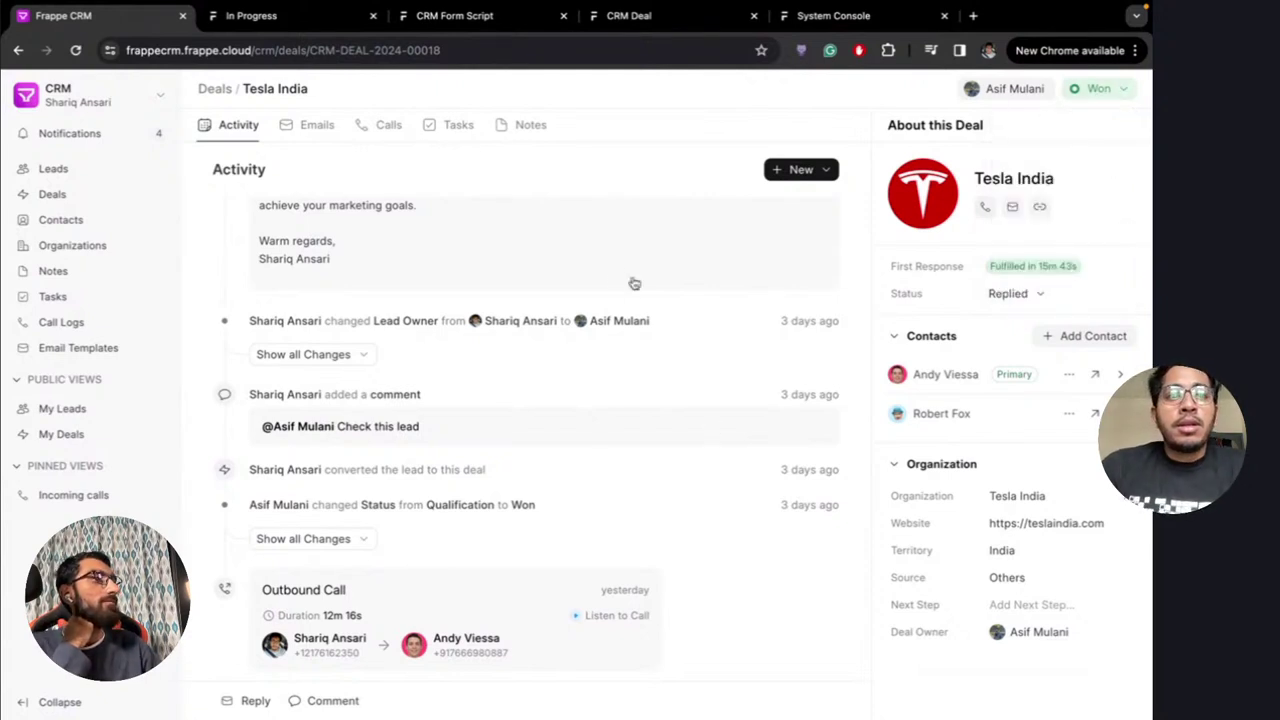
pyautogui.click(274, 18)
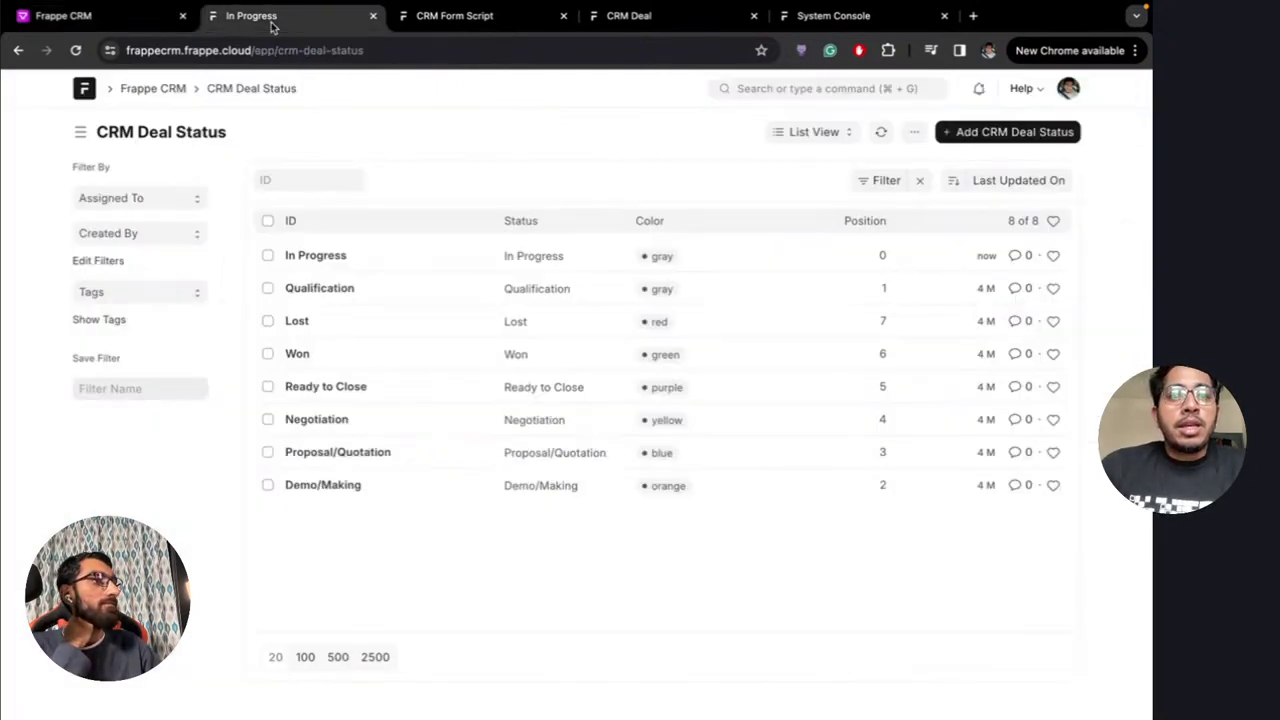
# Add a lead source named 'Call' in Lead Sources and return to the CRM workspace
pyautogui.click(163, 88)
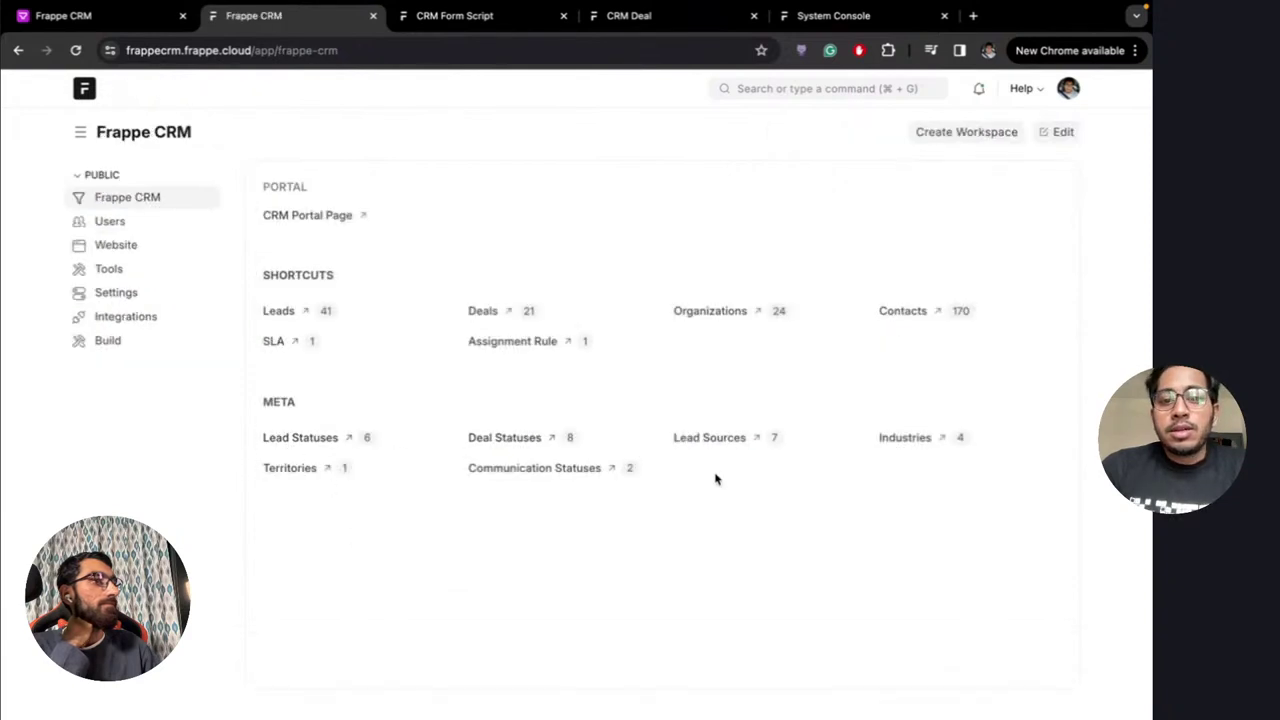
pyautogui.click(718, 440)
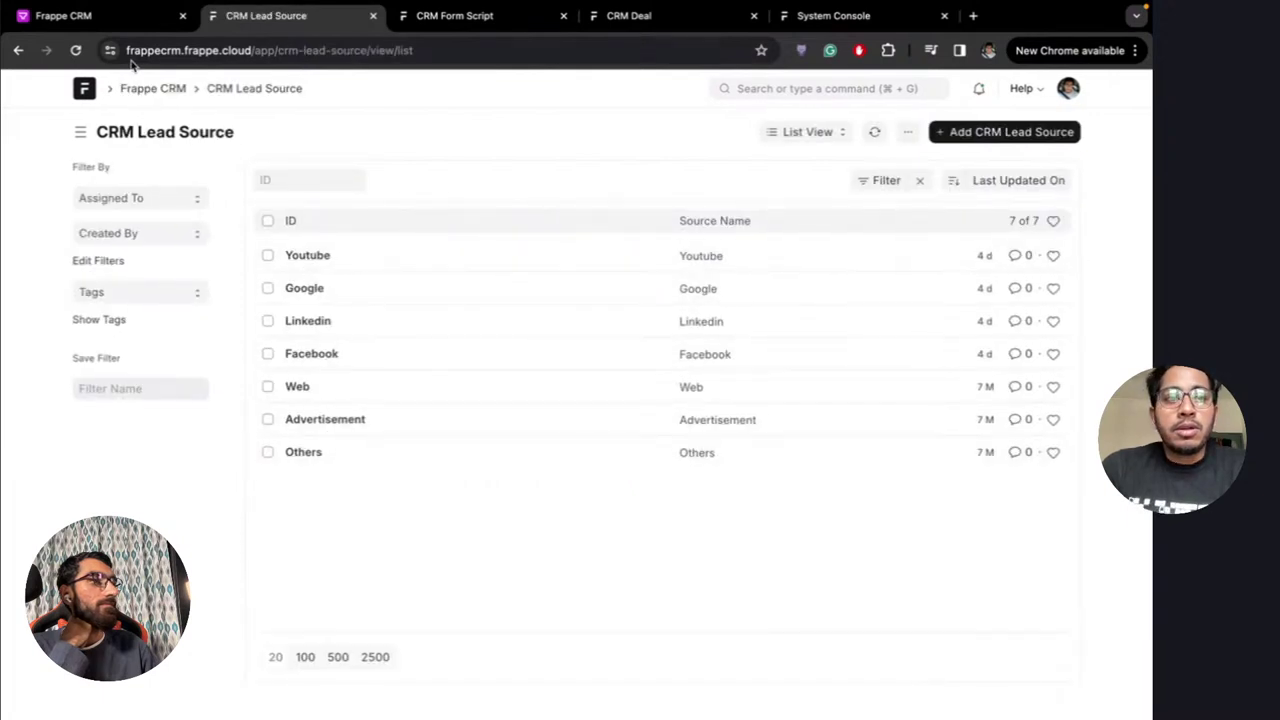
pyautogui.click(1000, 133)
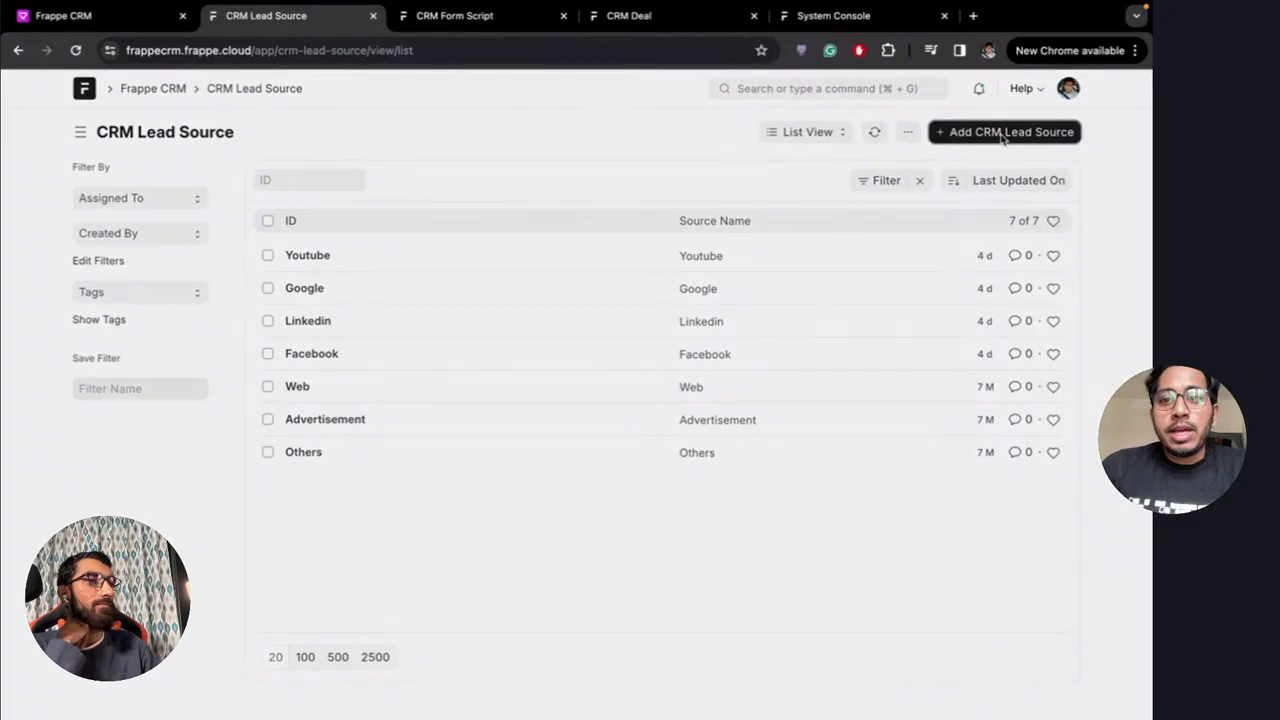
pyautogui.write('Call')
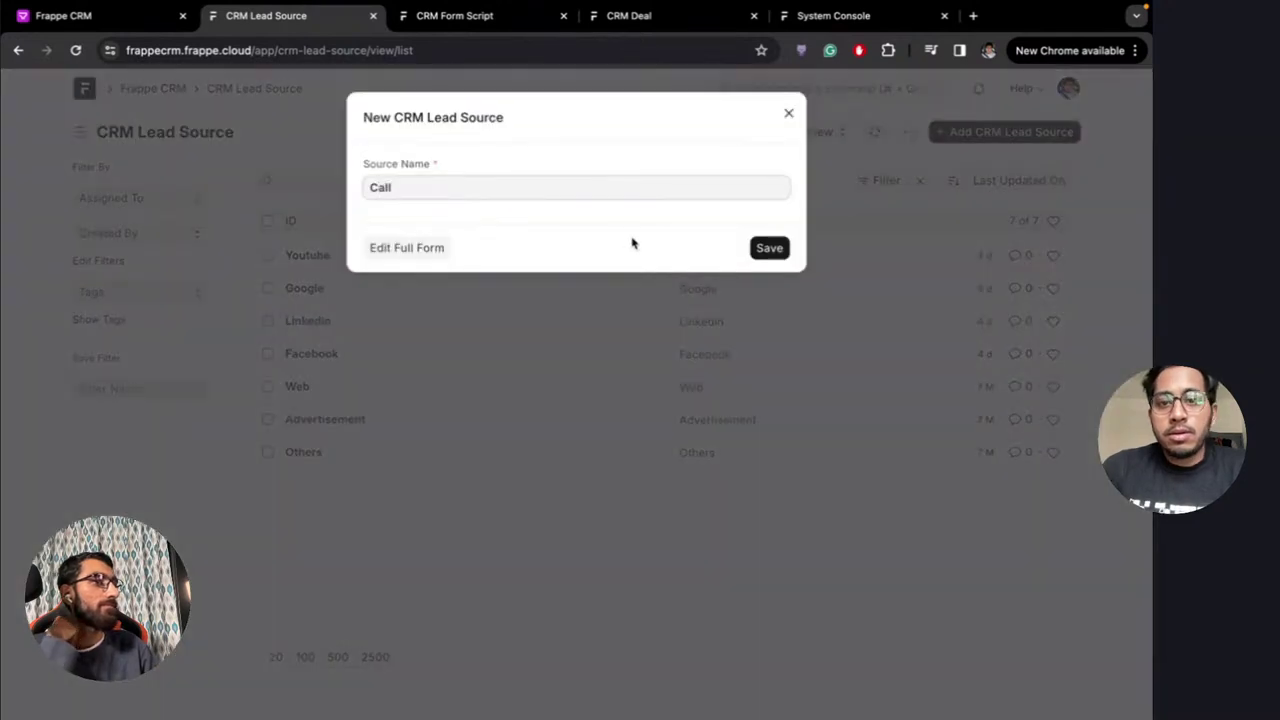
pyautogui.click(772, 248)
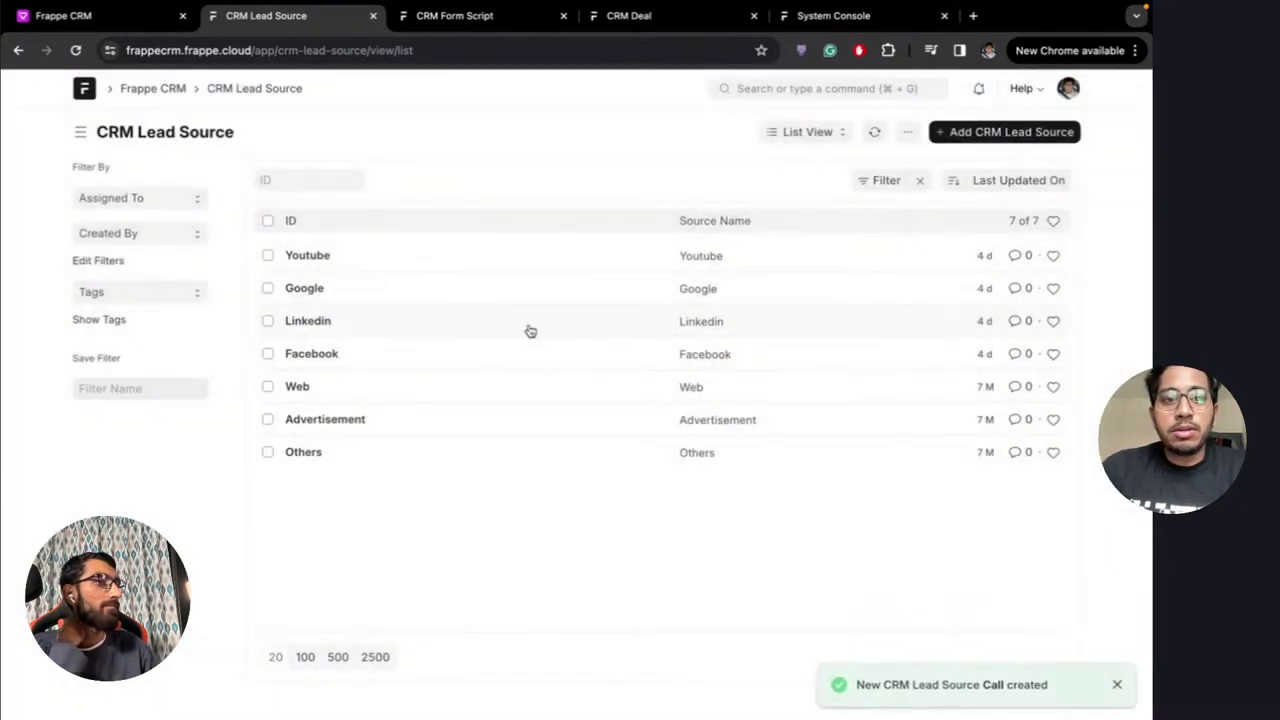
pyautogui.click(874, 132)
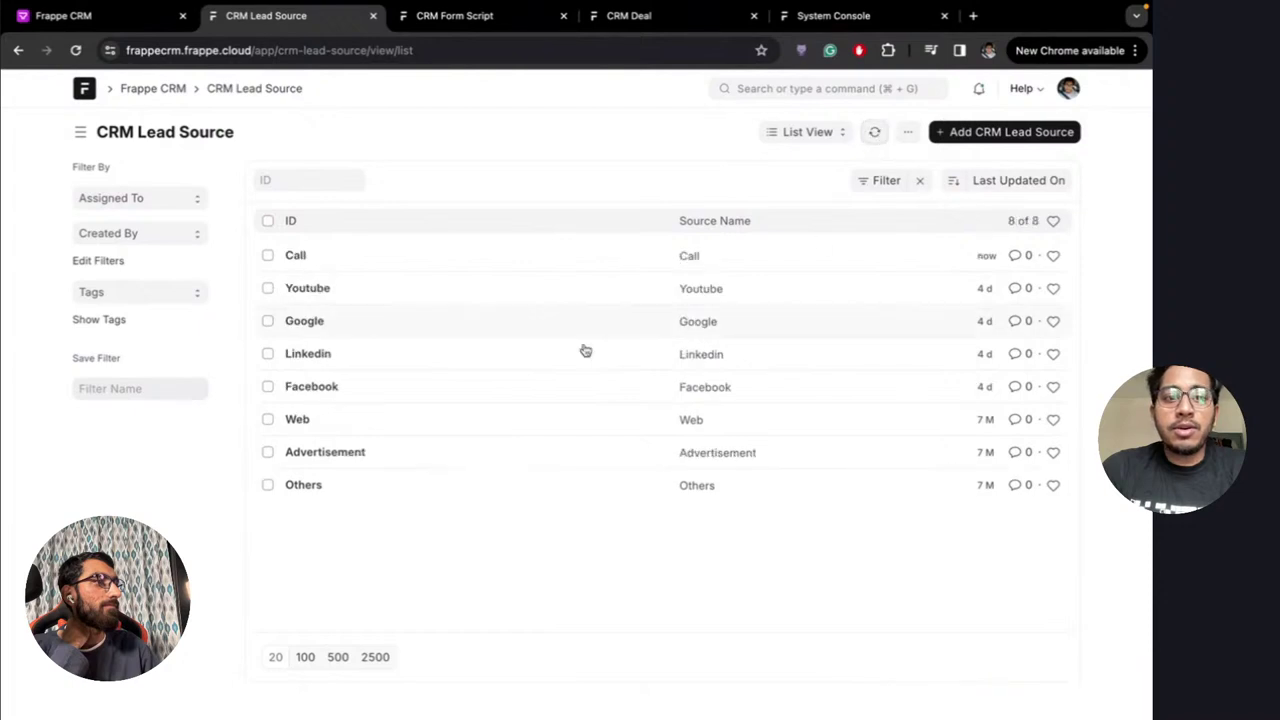
pyautogui.click(18, 50)
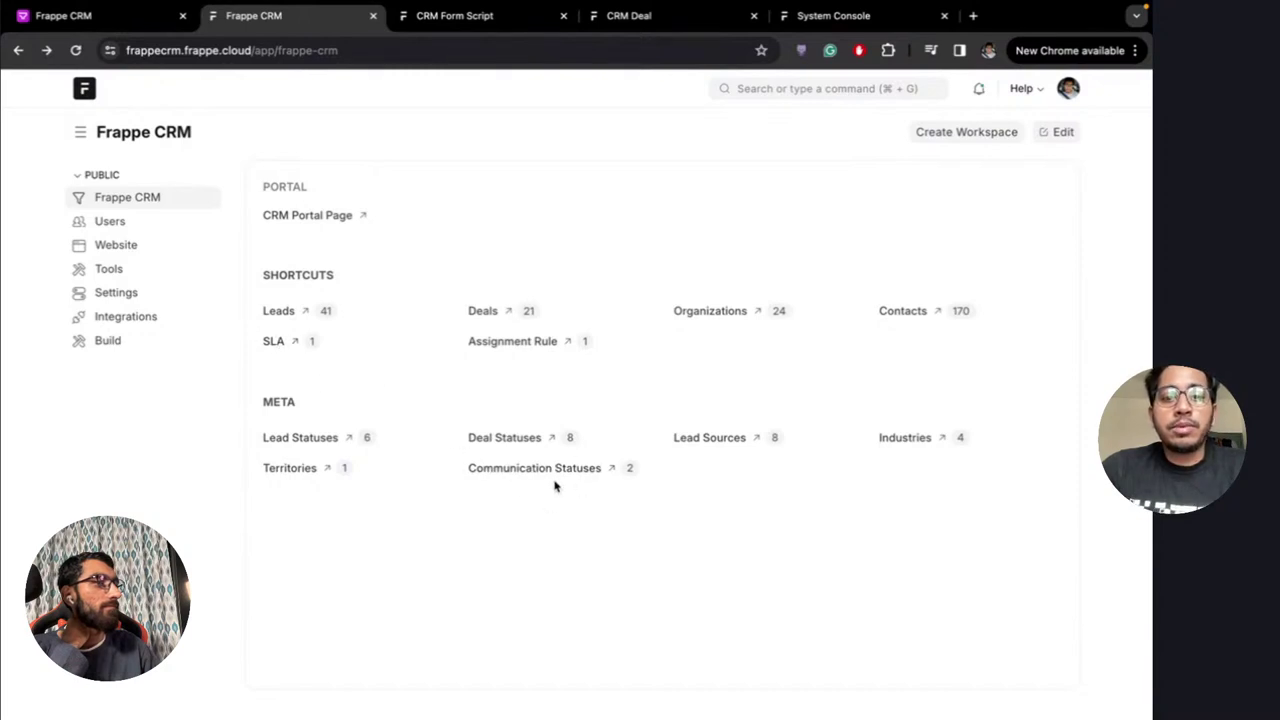
# Correct the SLA condition to doc.status == "Qualification" and save it
pyautogui.click(279, 341)
pyautogui.click(391, 266)
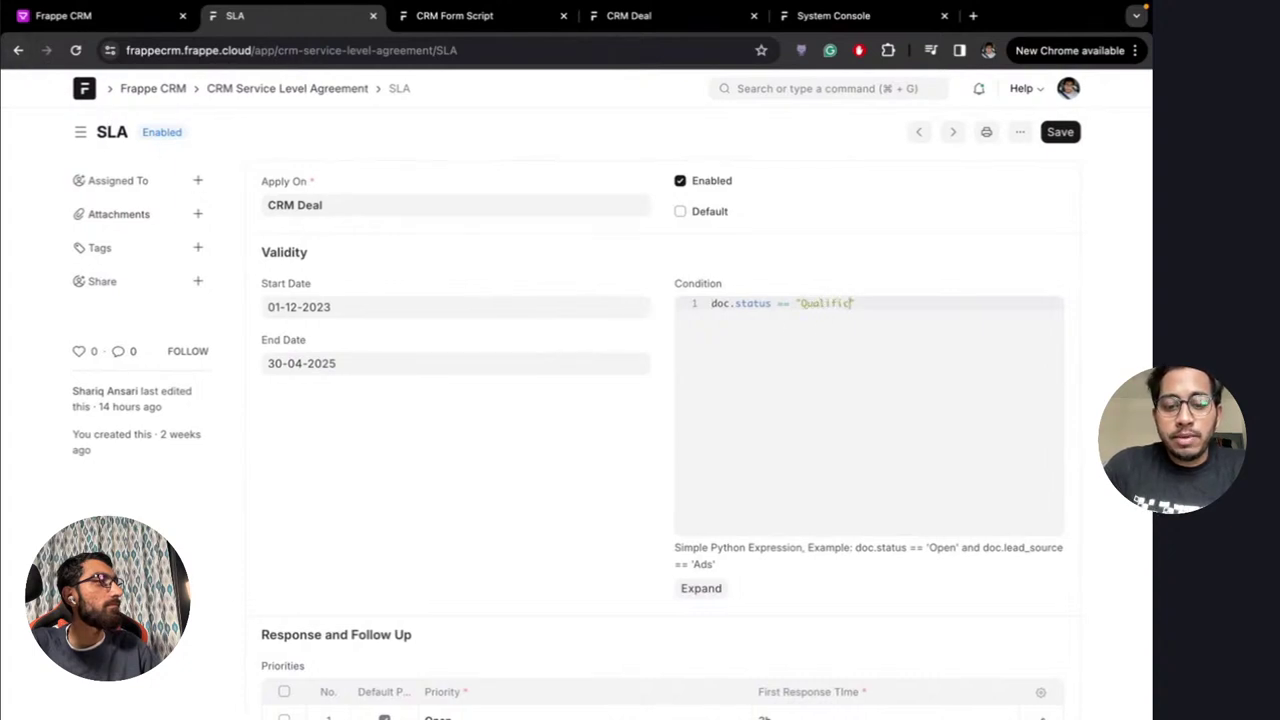
pyautogui.write('e')
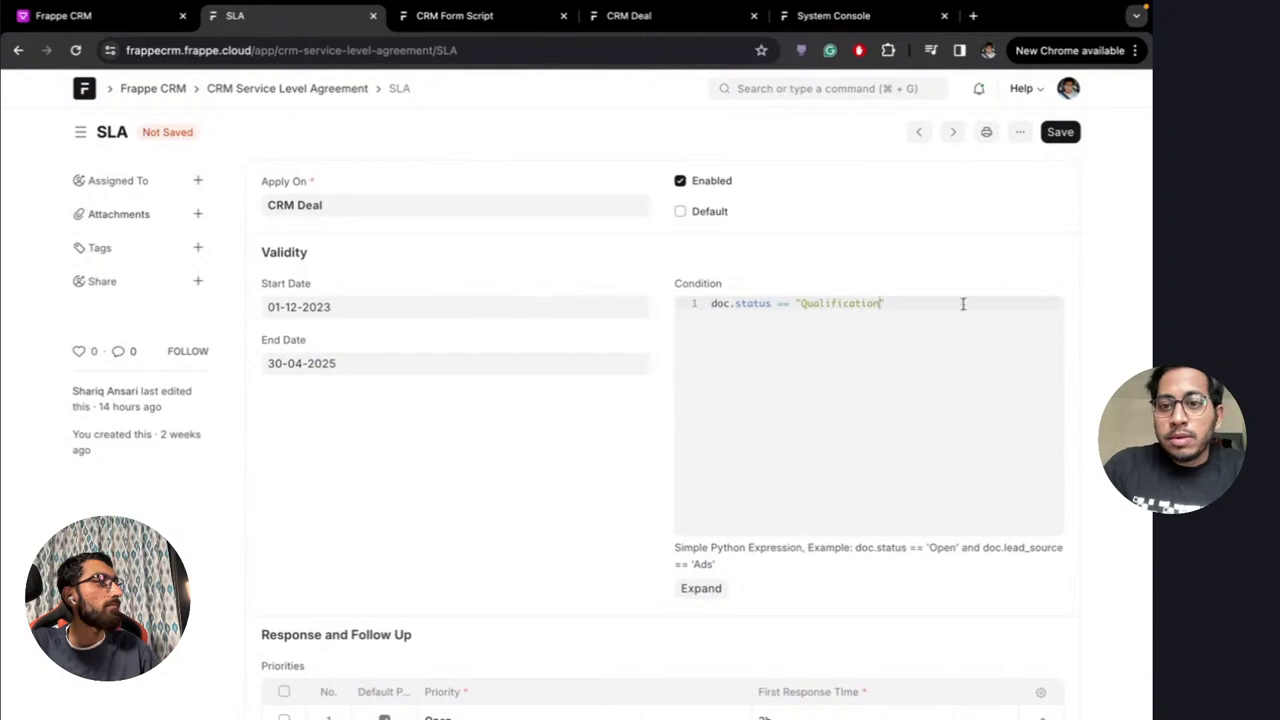
pyautogui.click(1061, 132)
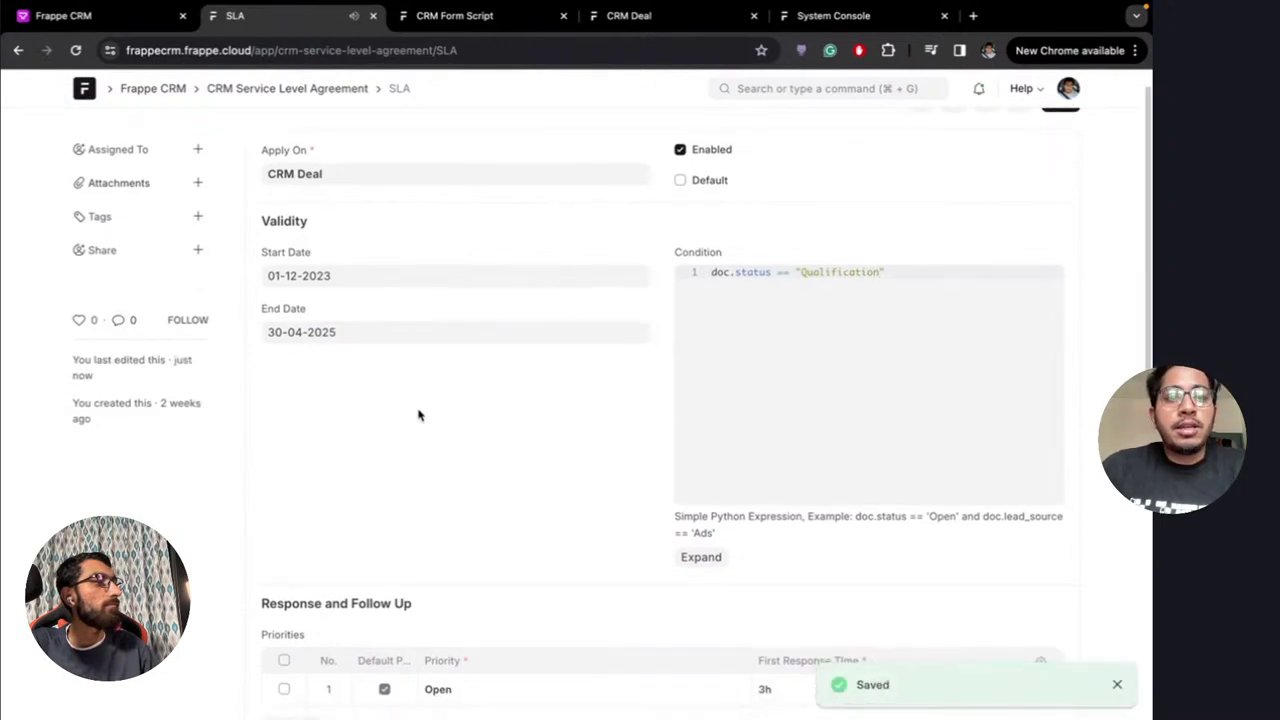
pyautogui.scroll(-2, 418, 415)
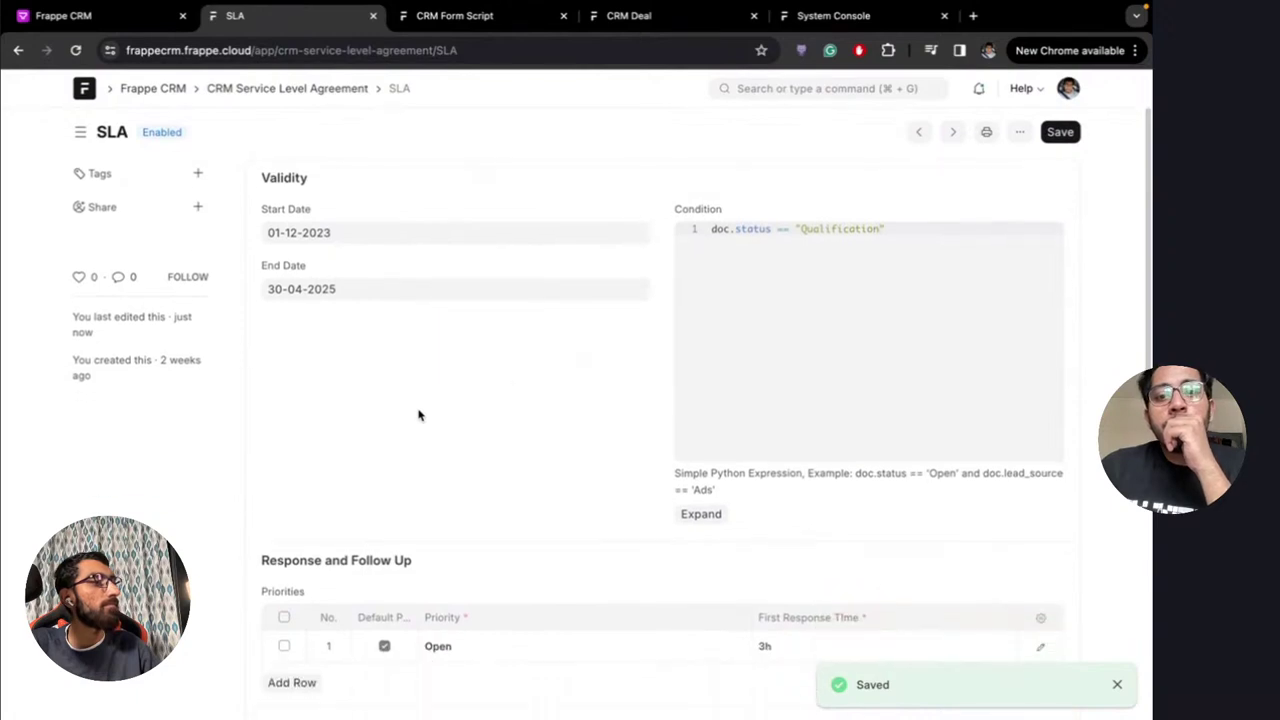
pyautogui.scroll(2, 489, 366)
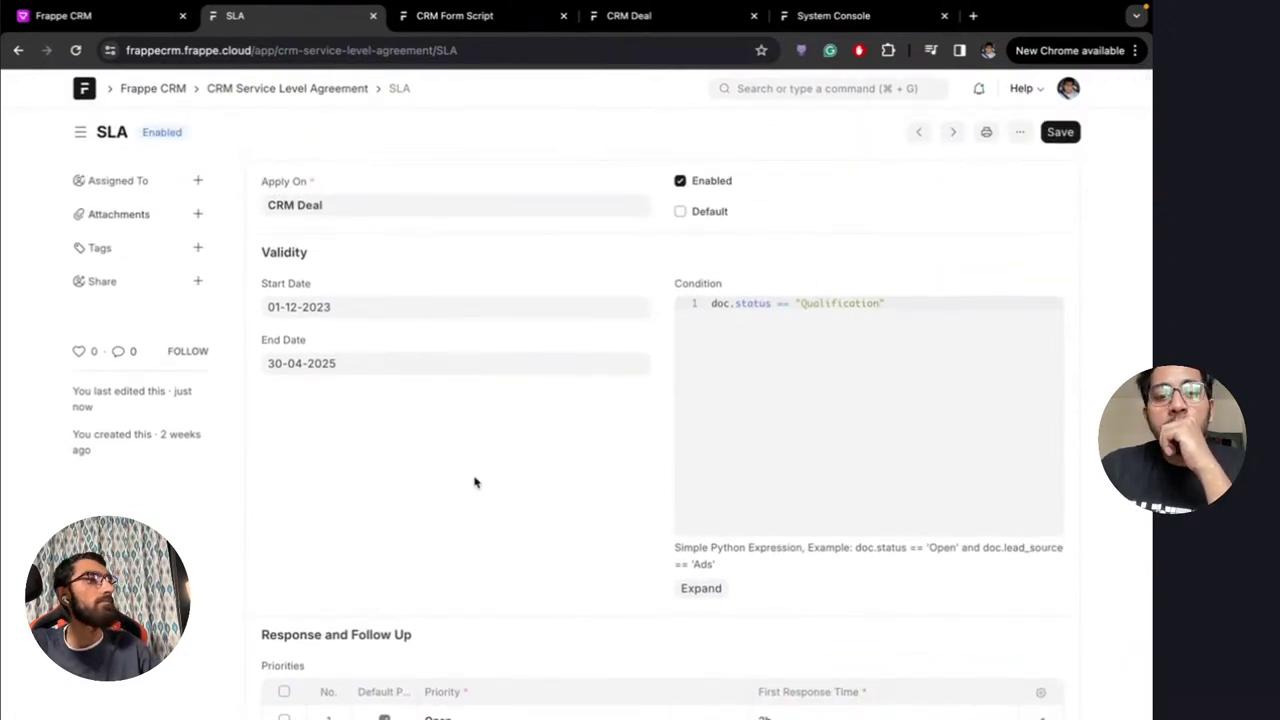
pyautogui.scroll(-5, 474, 477)
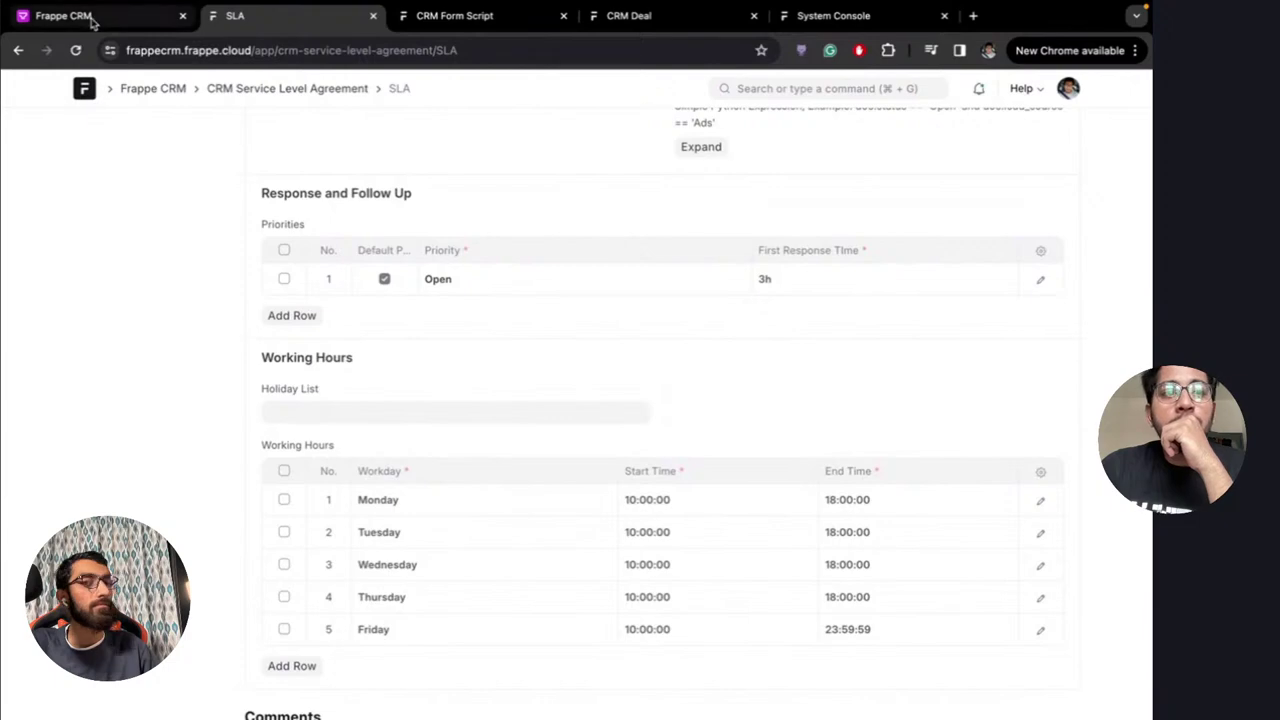
pyautogui.click(90, 15)
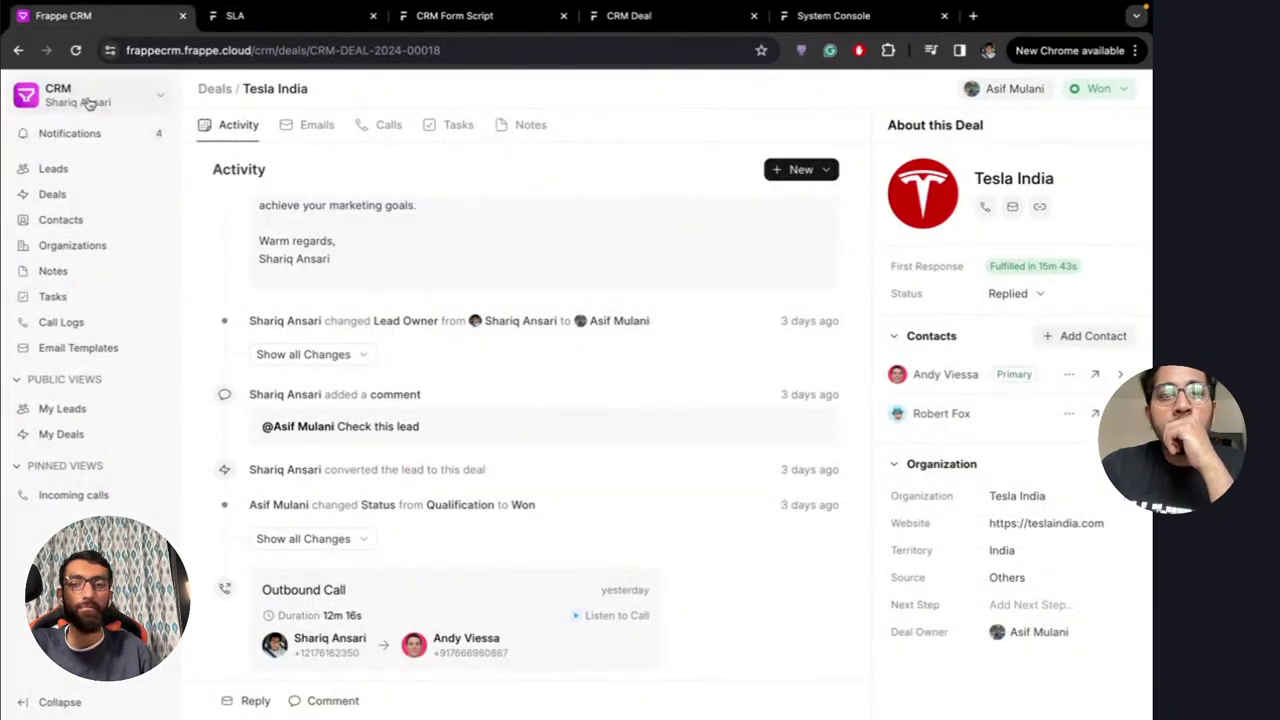
# Open the BWH deal from the Deals list after removing the Won status filter
pyautogui.click(82, 173)
pyautogui.click(76, 200)
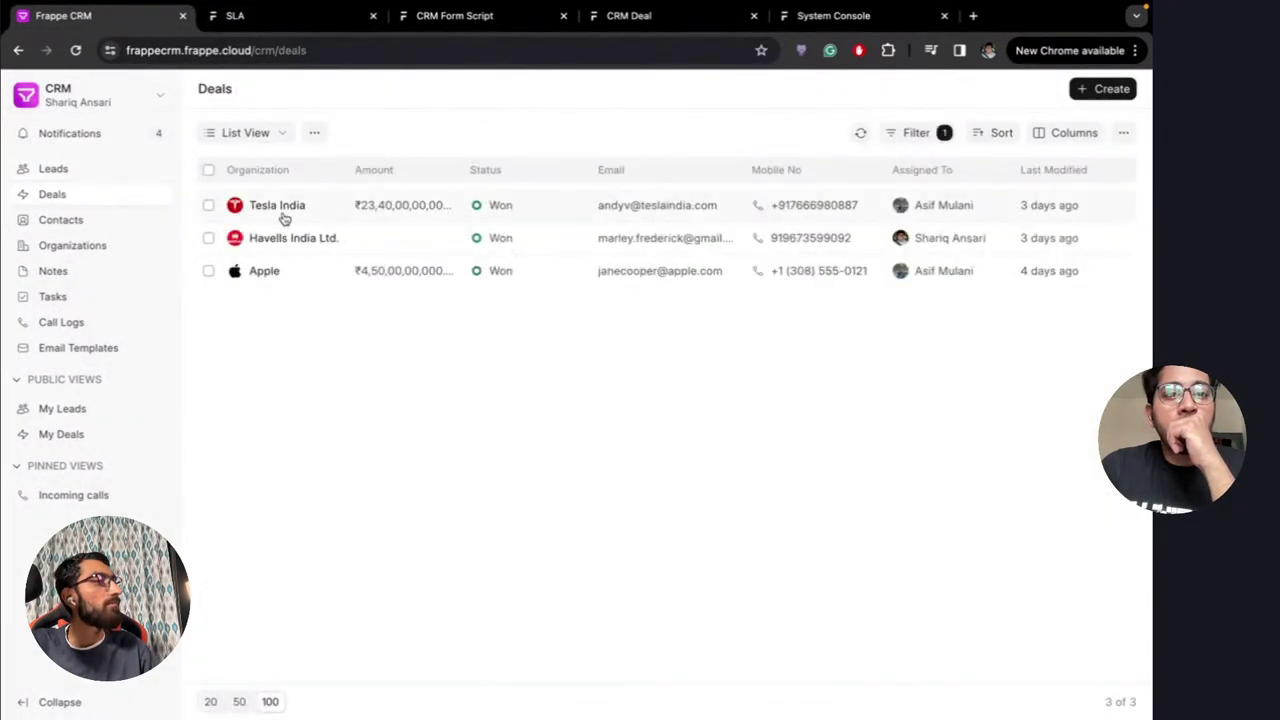
pyautogui.click(898, 134)
pyautogui.click(940, 168)
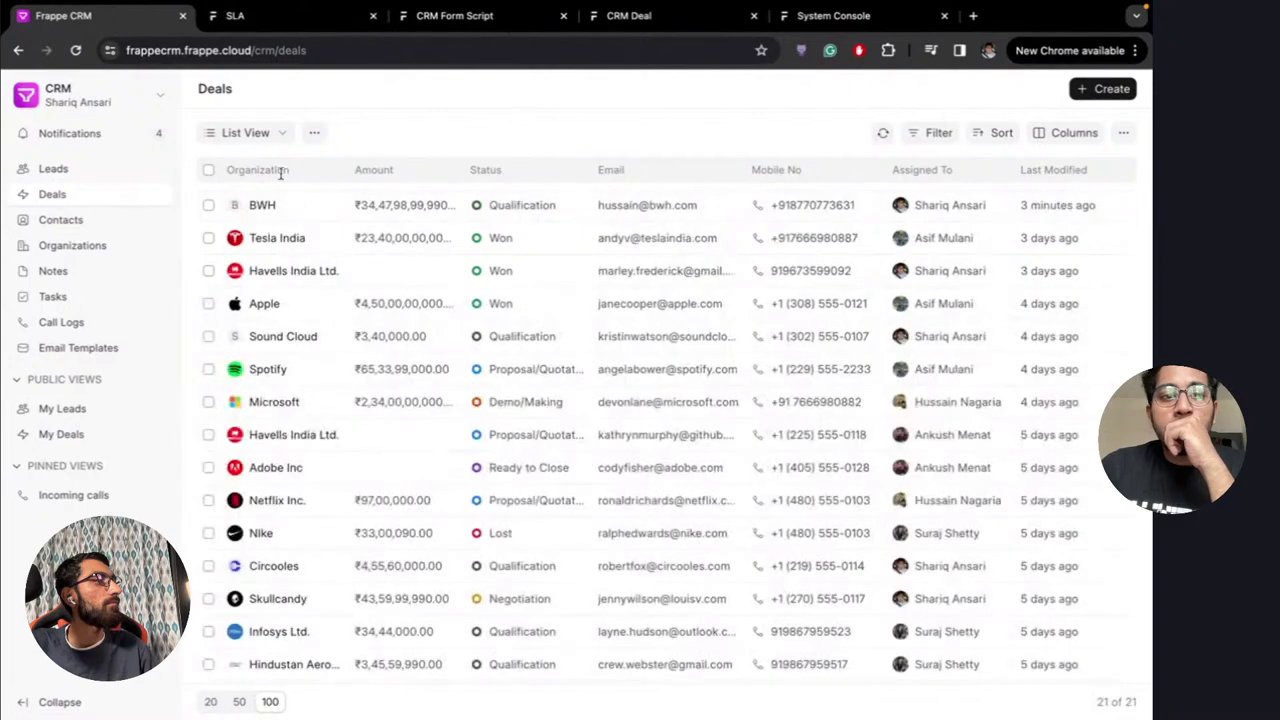
pyautogui.click(285, 205)
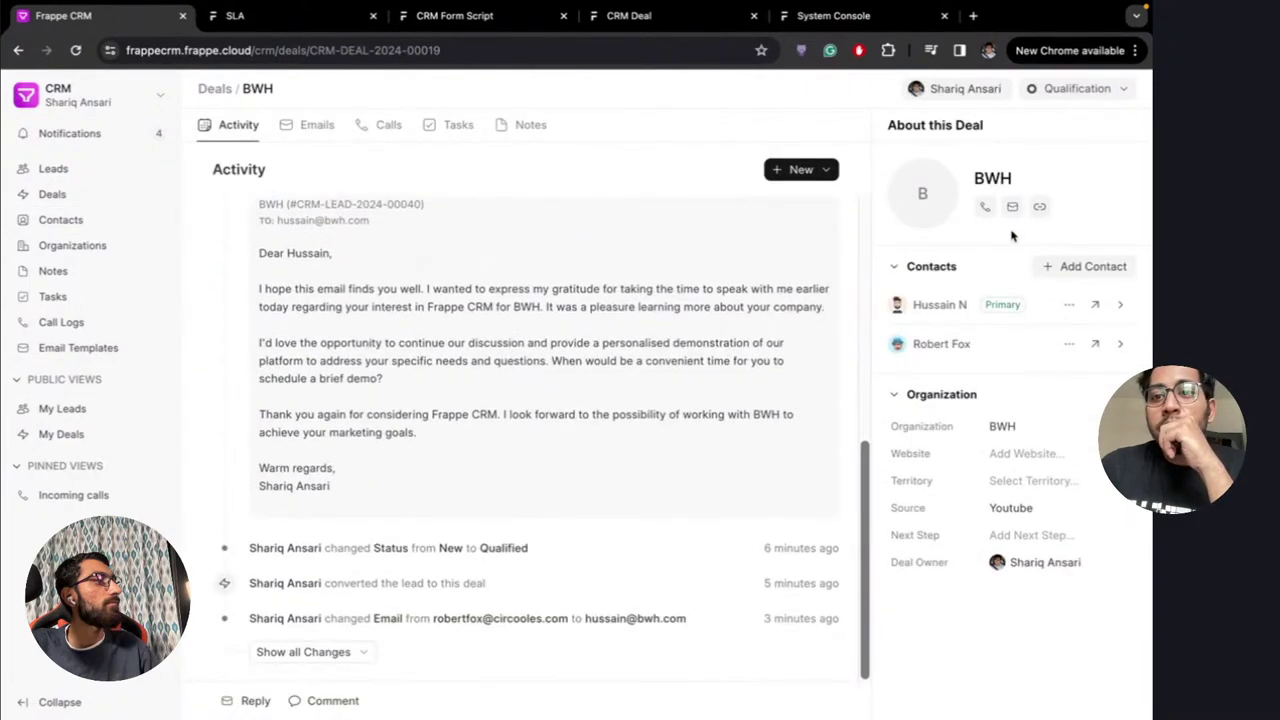
# Recheck the SLA condition in the other tab and reload the BWH deal page
pyautogui.click(251, 17)
pyautogui.scroll(5, 746, 311)
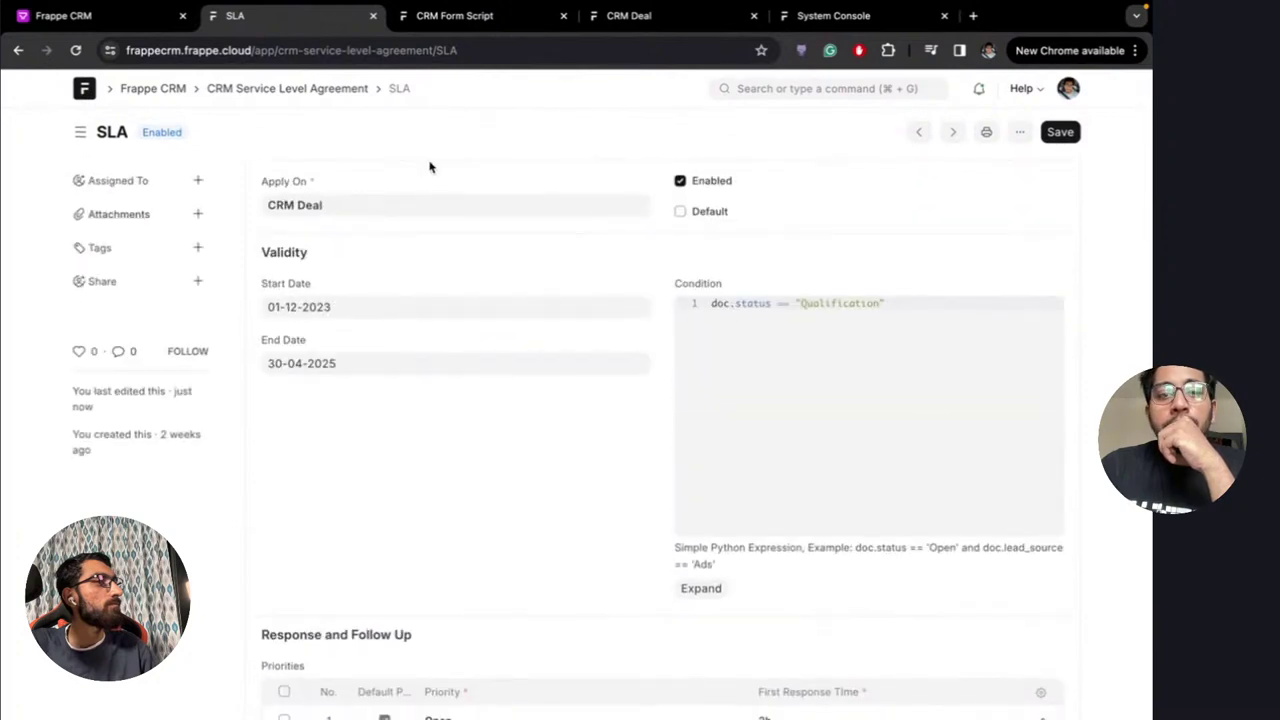
pyautogui.scroll(-5, 517, 517)
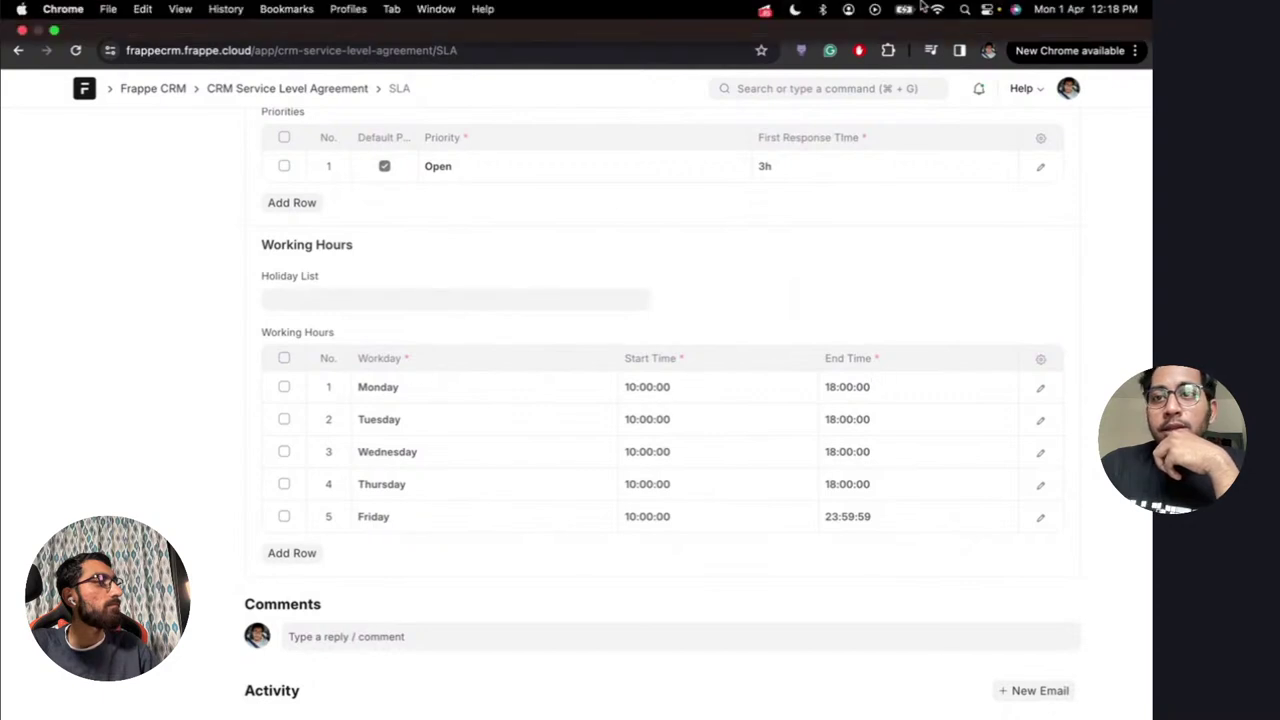
pyautogui.scroll(10, 488, 252)
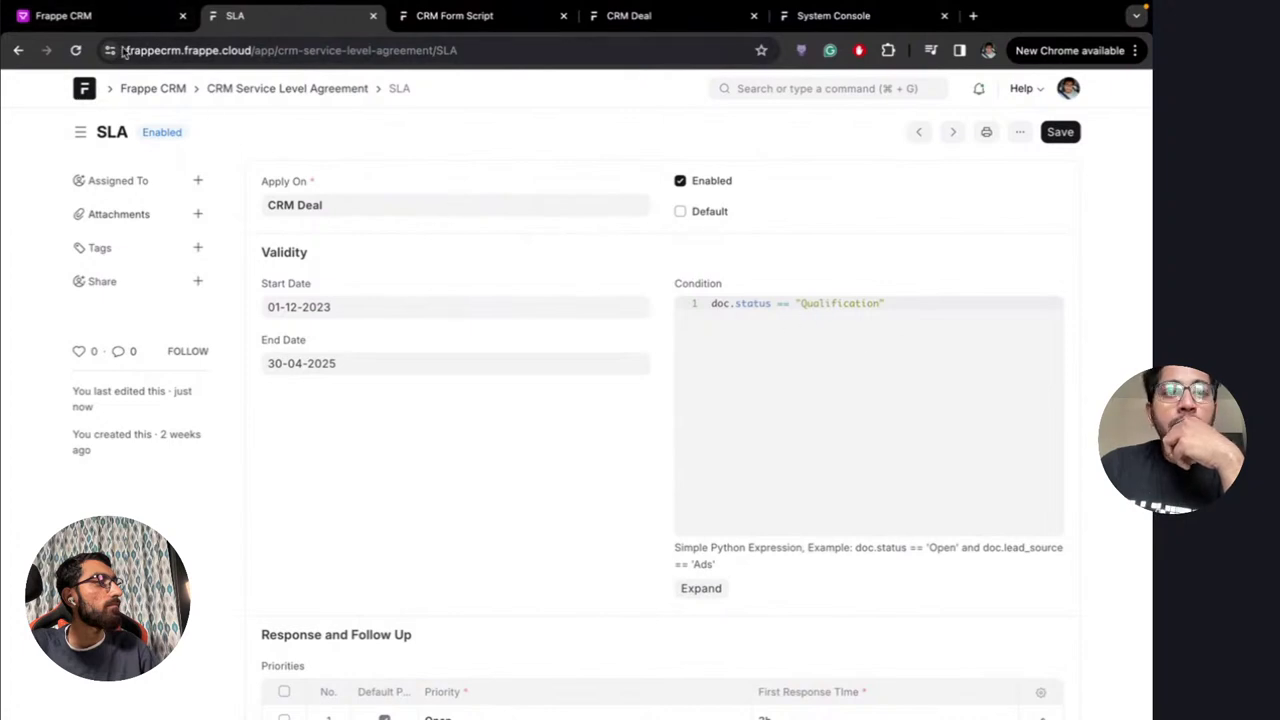
pyautogui.click(90, 15)
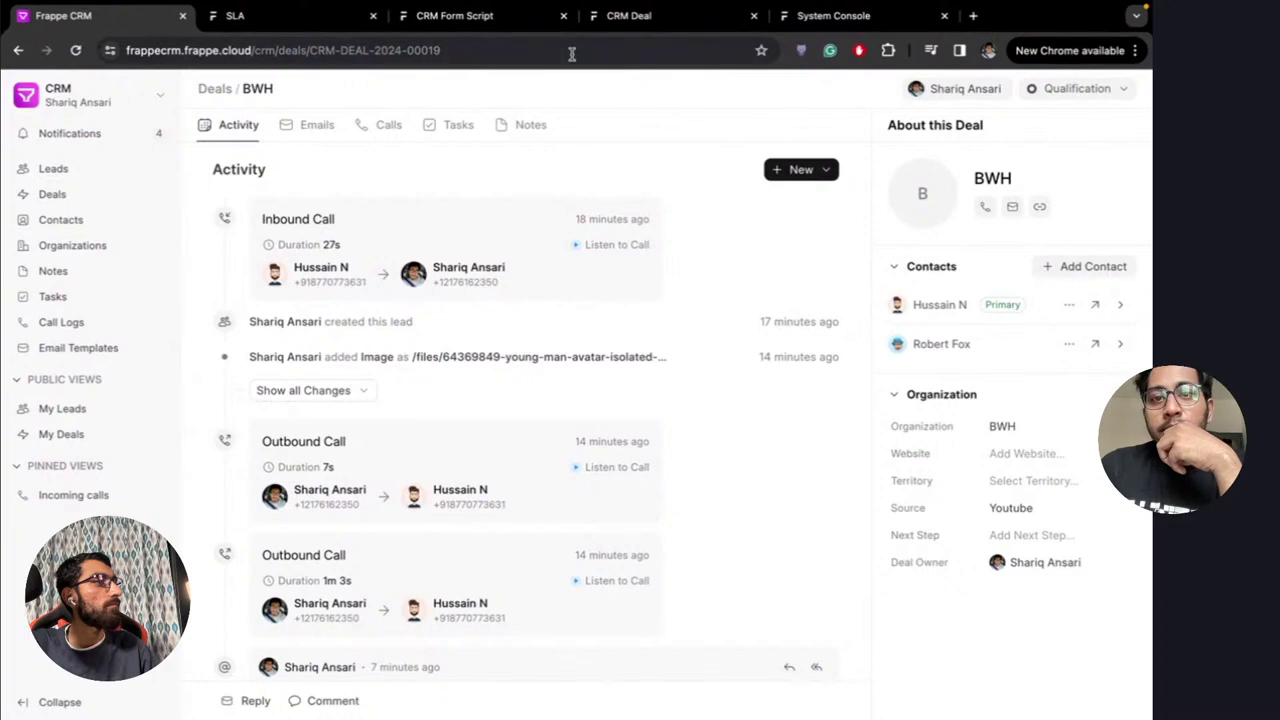
pyautogui.click(537, 50)
pyautogui.press('Return')
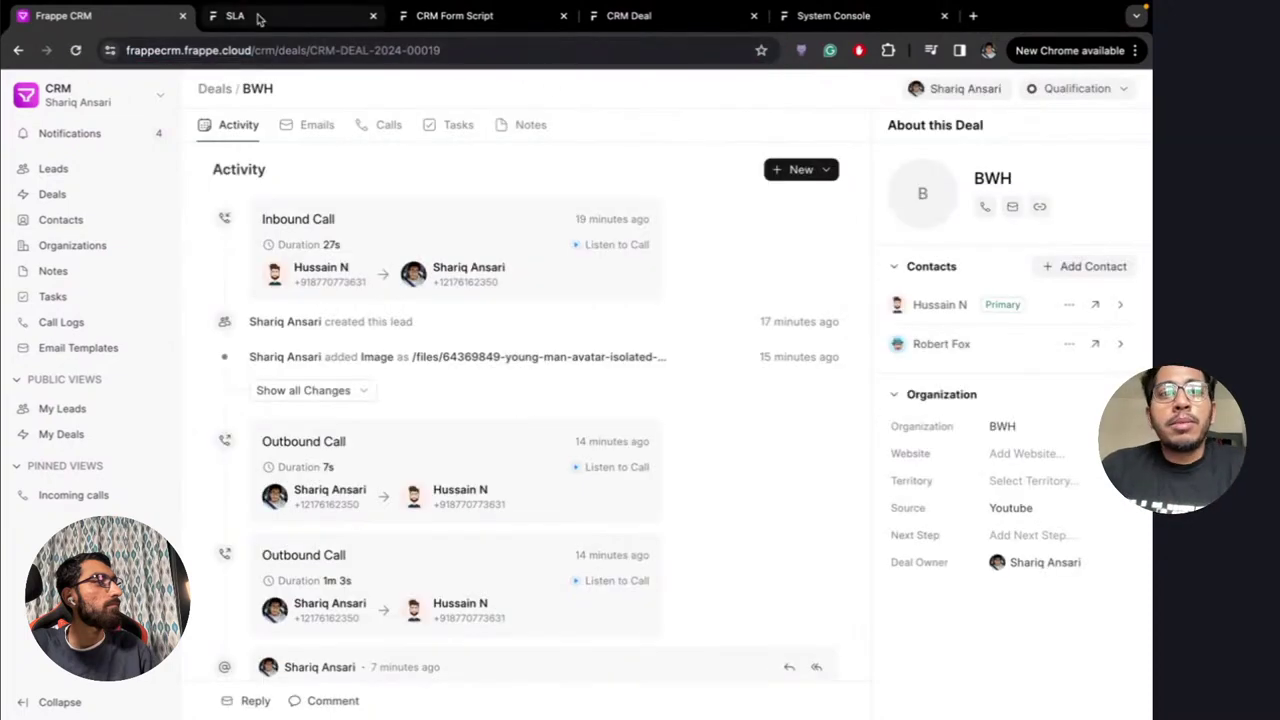
pyautogui.click(258, 17)
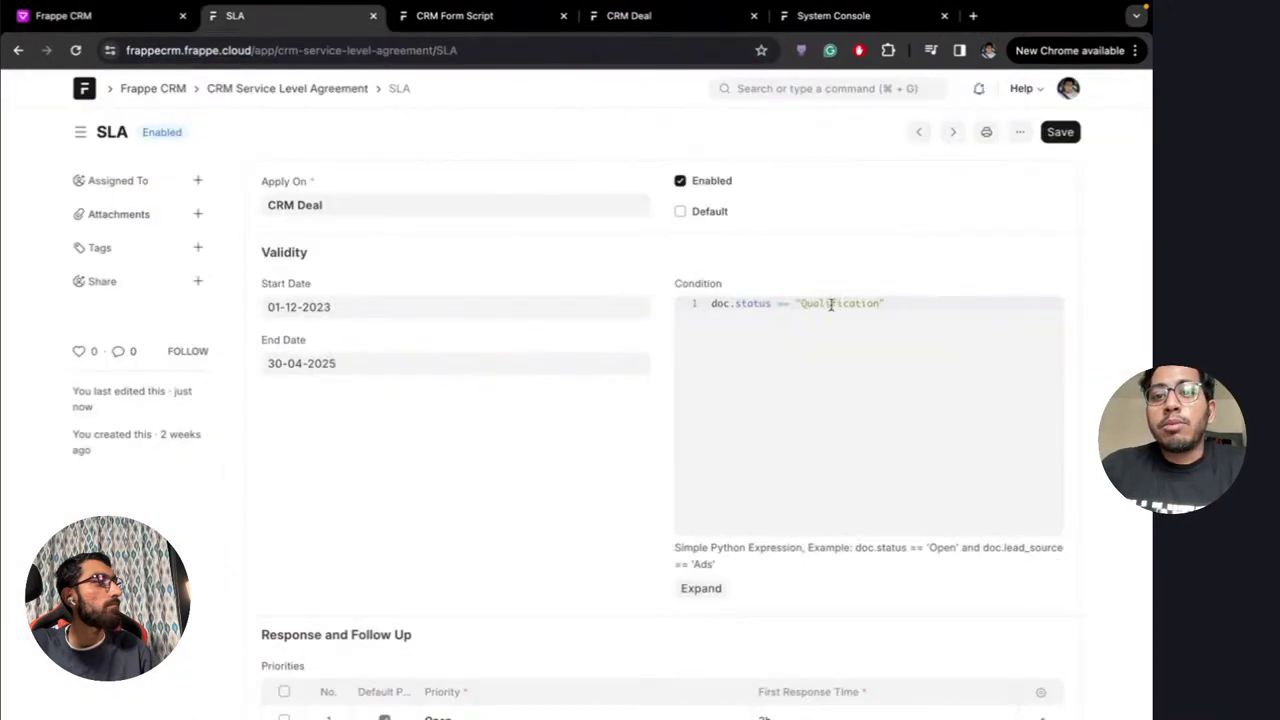
pyautogui.click(150, 16)
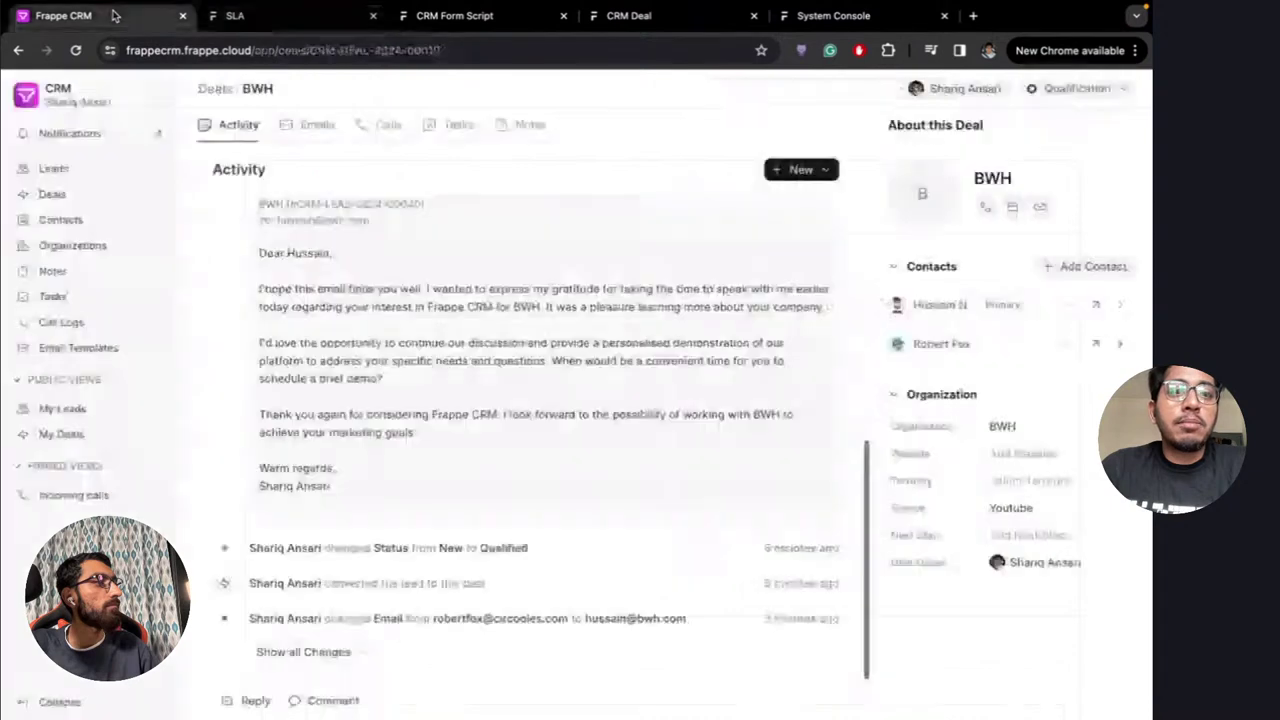
# Set the BWH deal's territory to India and reload to see the SLA details
pyautogui.click(1028, 481)
pyautogui.click(1034, 546)
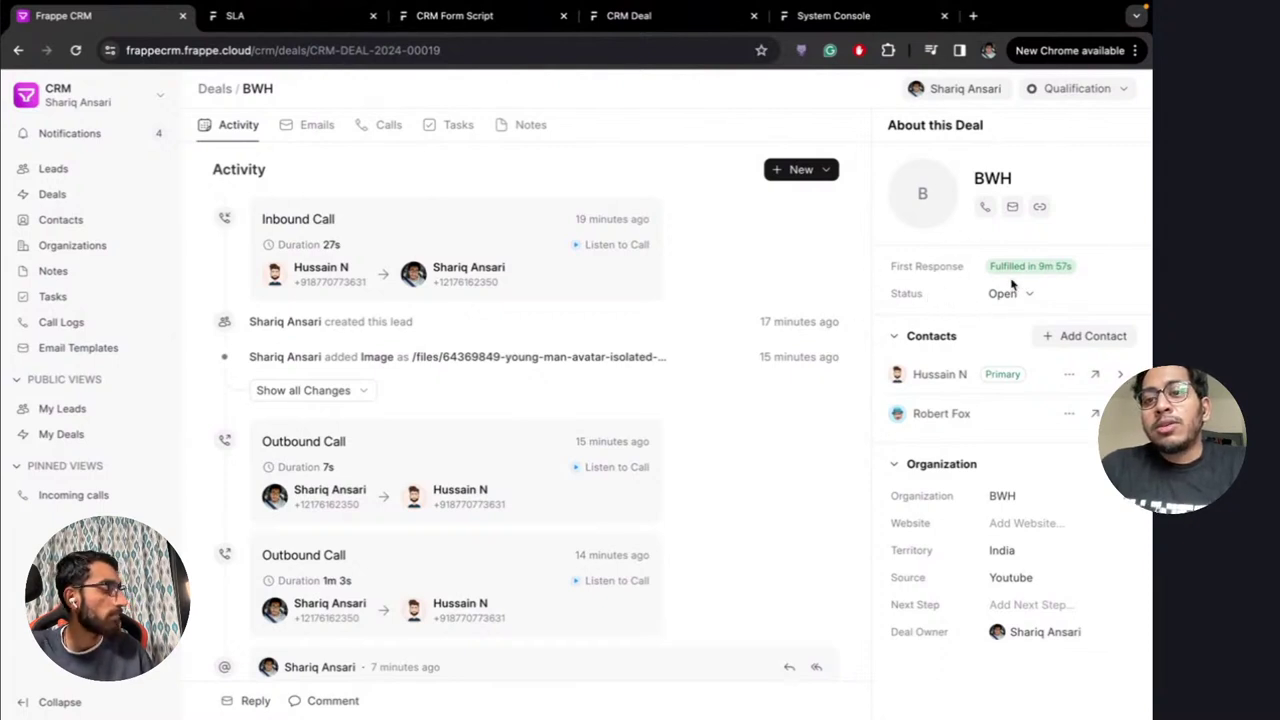
pyautogui.moveTo(1062, 275)
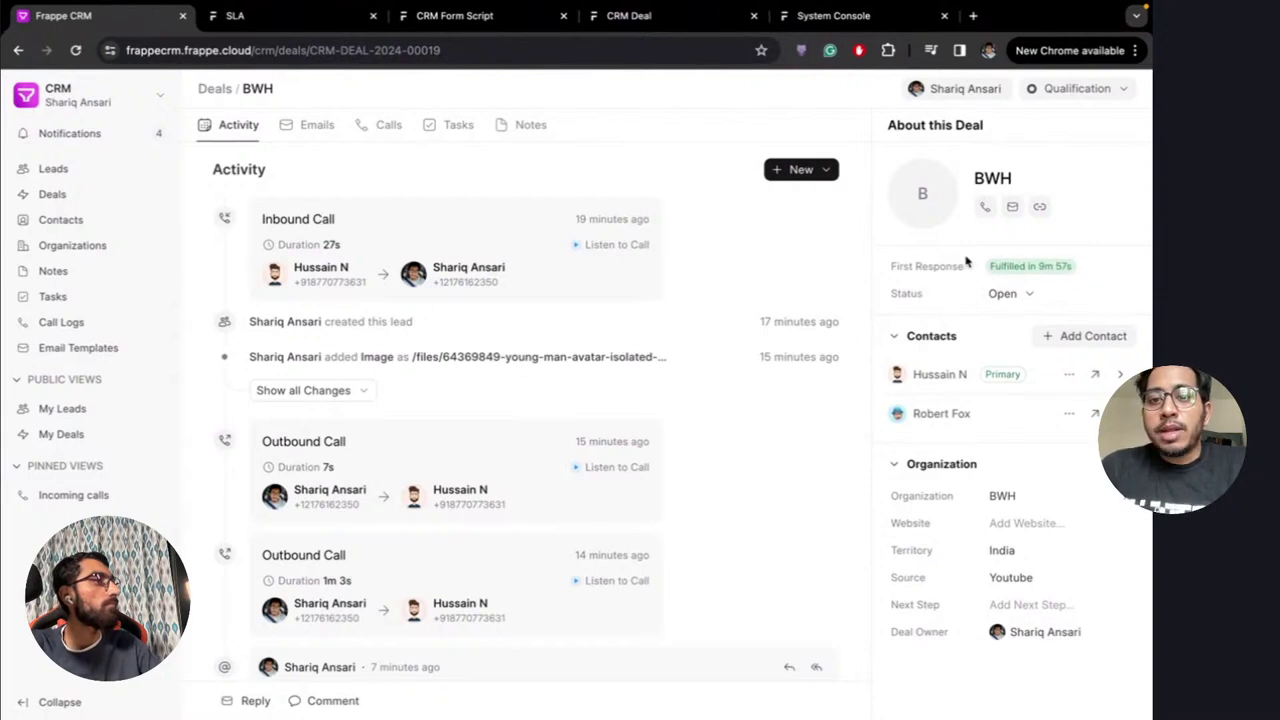
pyautogui.click(1012, 296)
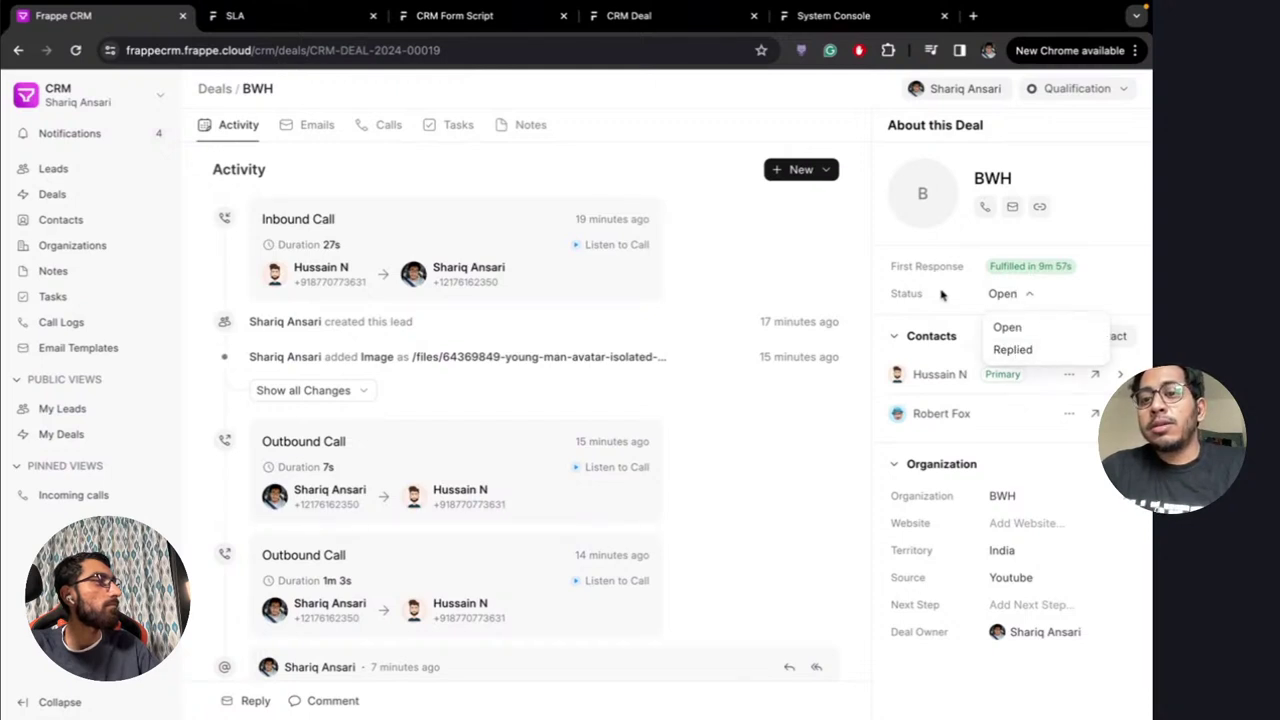
pyautogui.click(1012, 292)
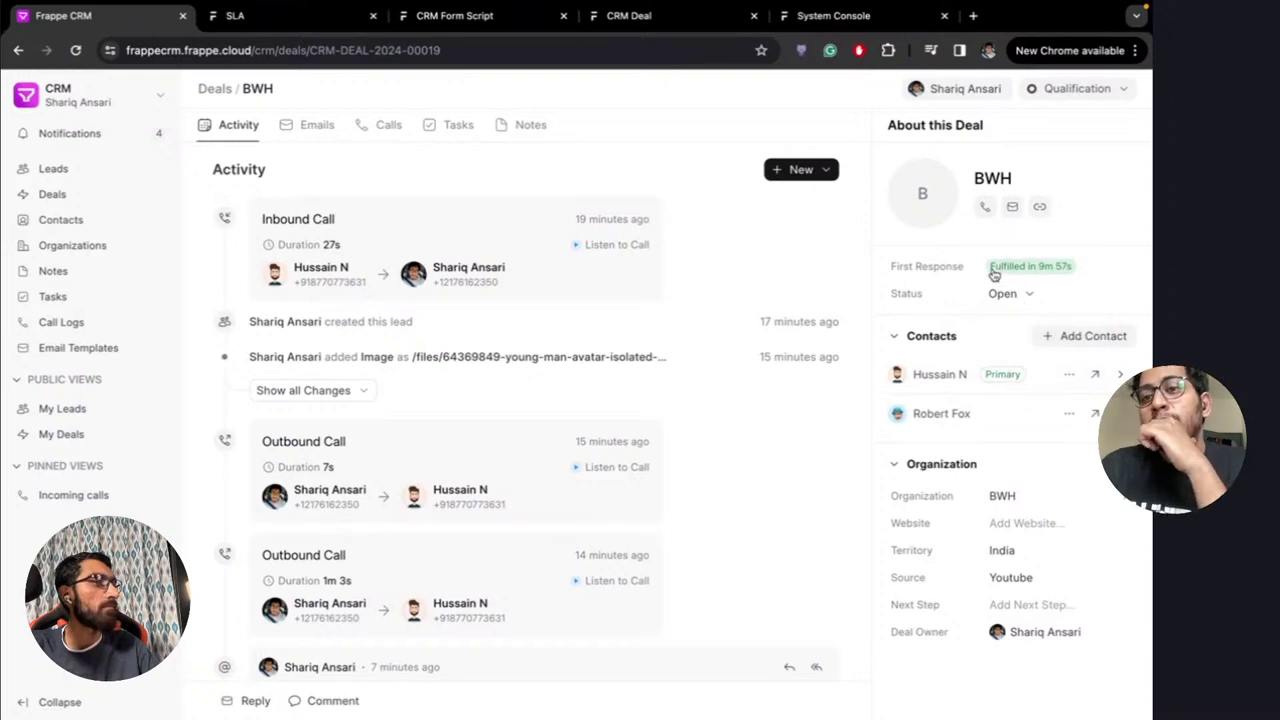
pyautogui.scroll(-3, 800, 315)
pyautogui.scroll(3, 800, 315)
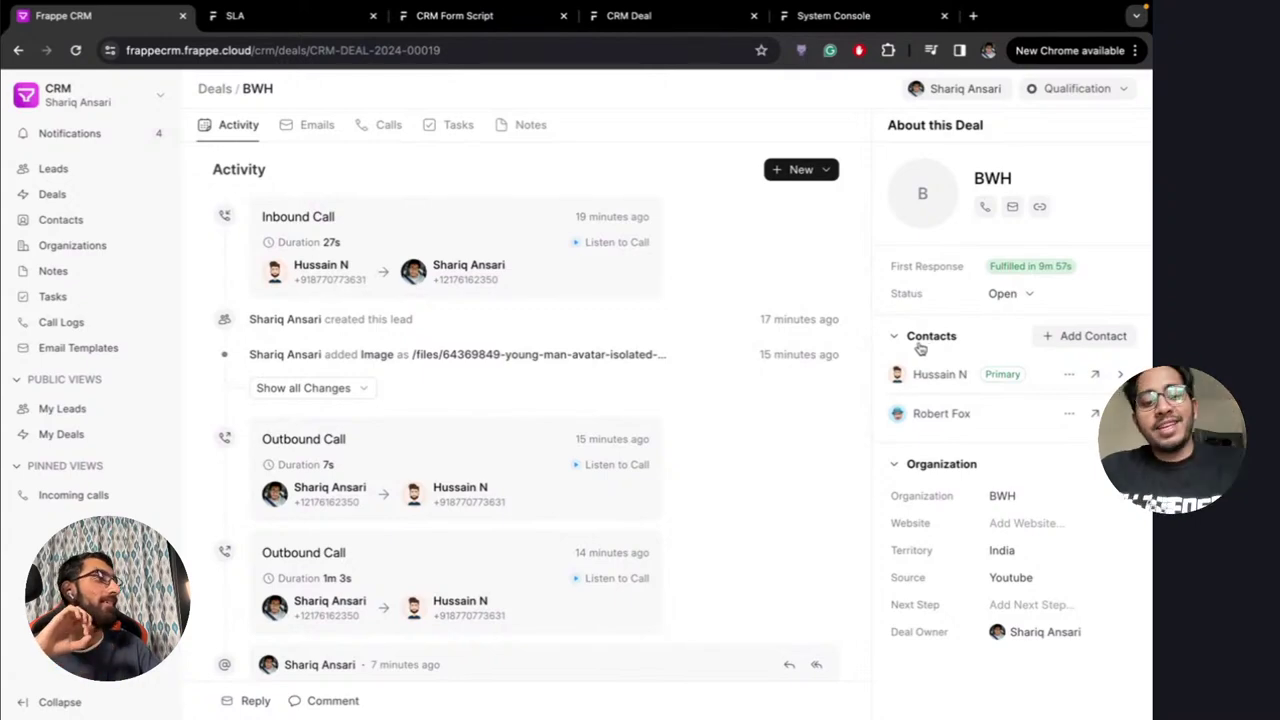
pyautogui.press('super+r')
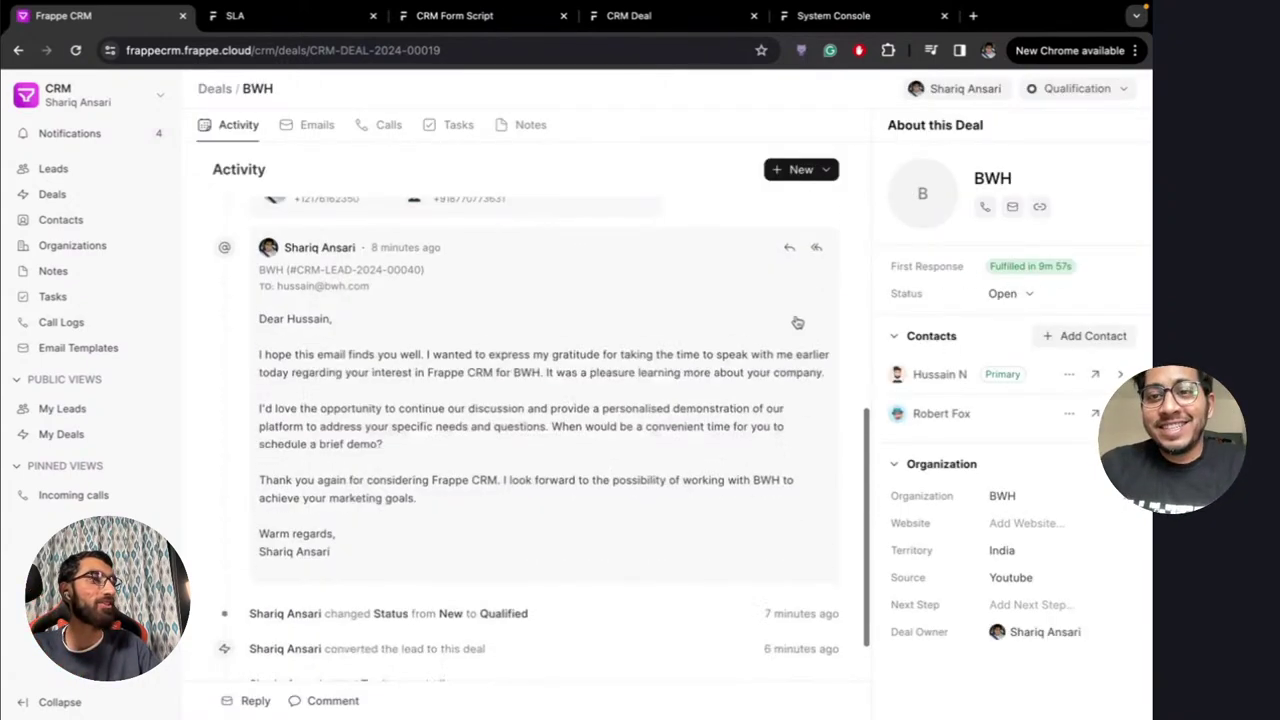
pyautogui.scroll(5, 797, 322)
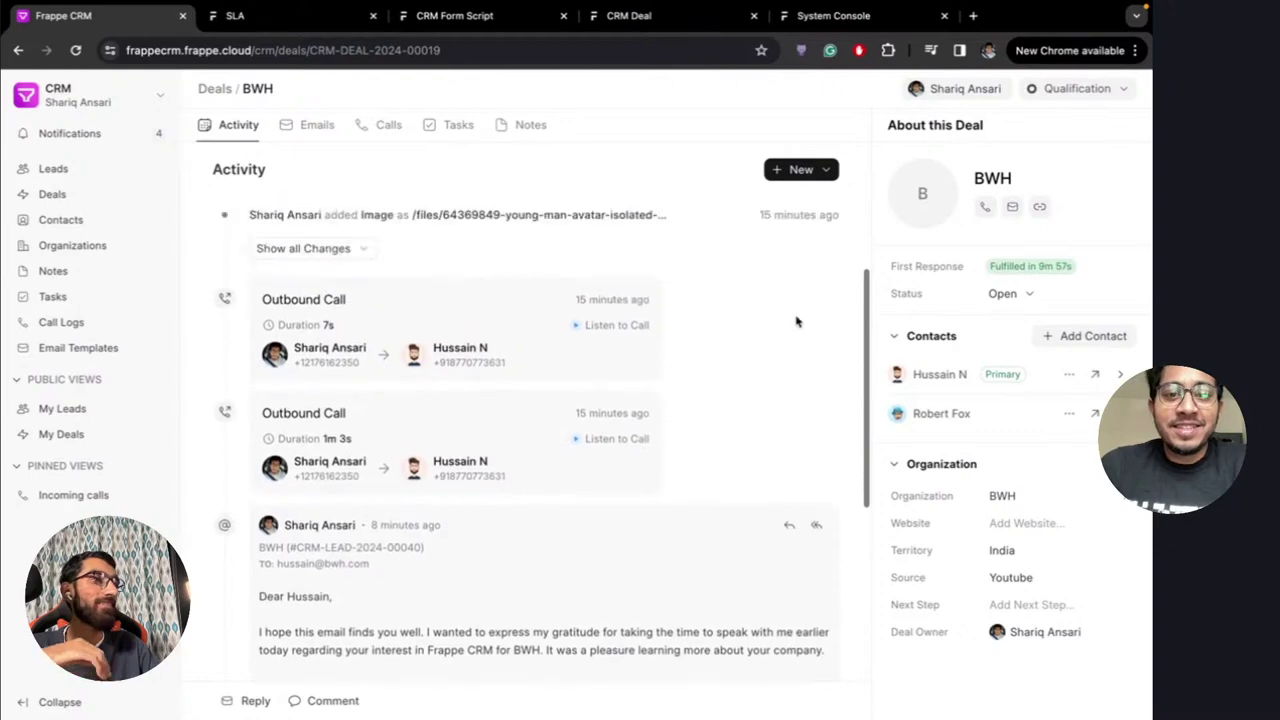
pyautogui.scroll(2, 797, 322)
pyautogui.scroll(-6, 797, 322)
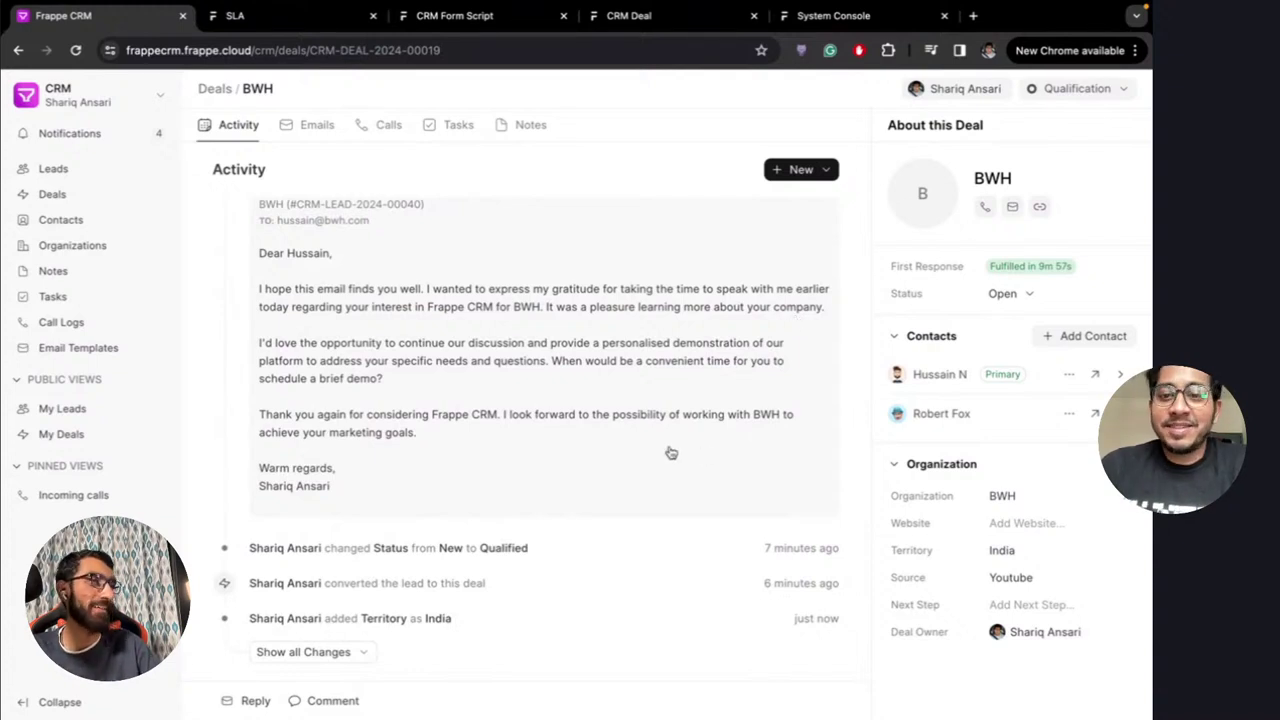
pyautogui.scroll(10, 670, 452)
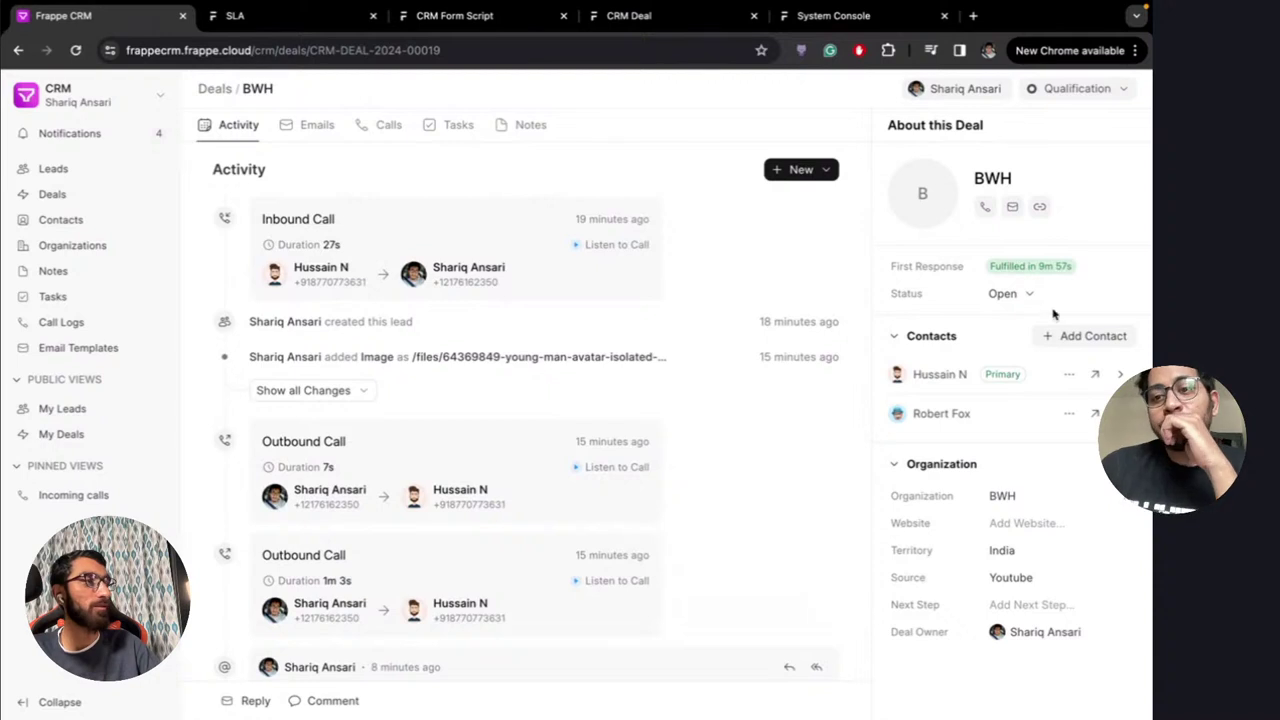
# Choose Replied in the BWH deal's Status dropdown and review the updated first-response details
pyautogui.click(1016, 300)
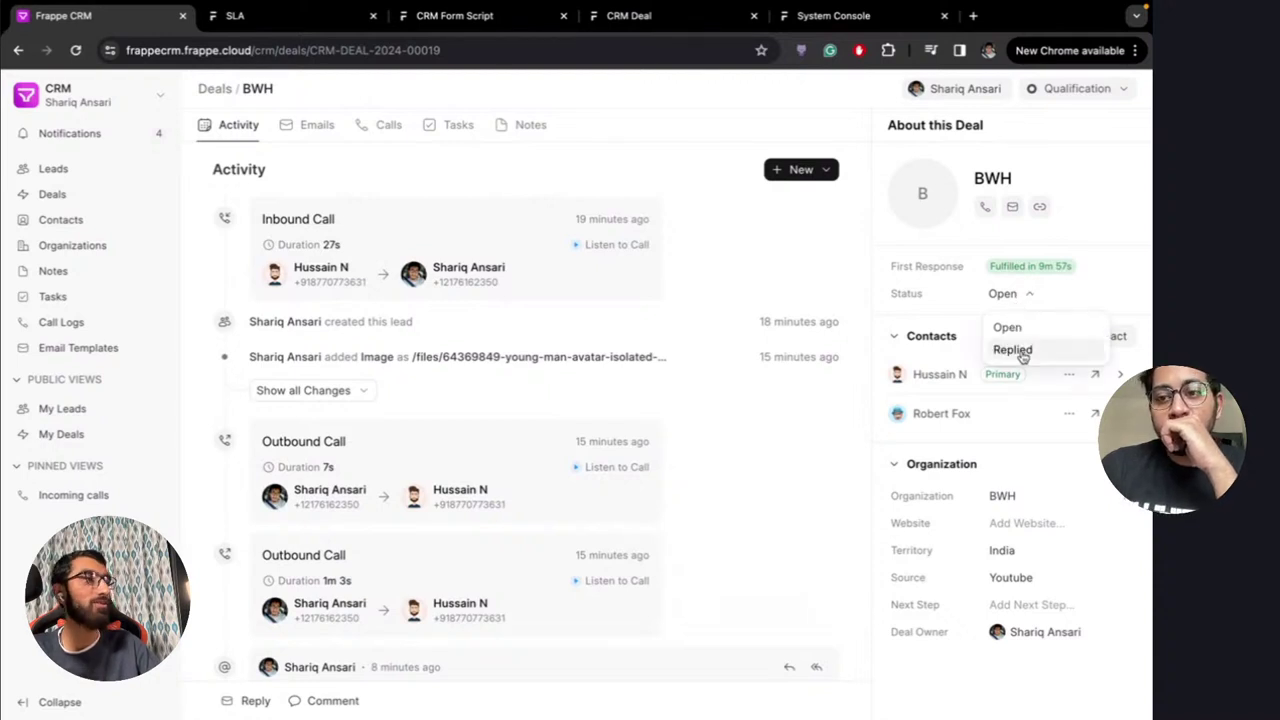
pyautogui.click(1021, 351)
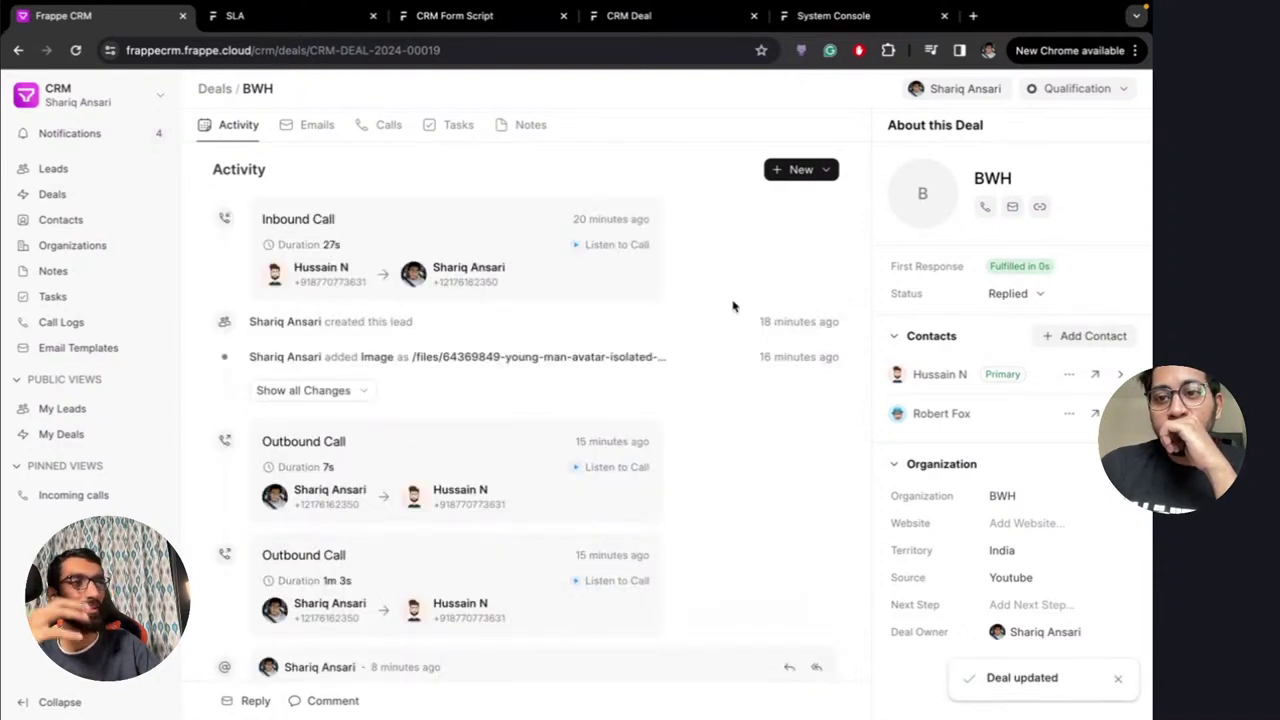
pyautogui.scroll(-5, 635, 265)
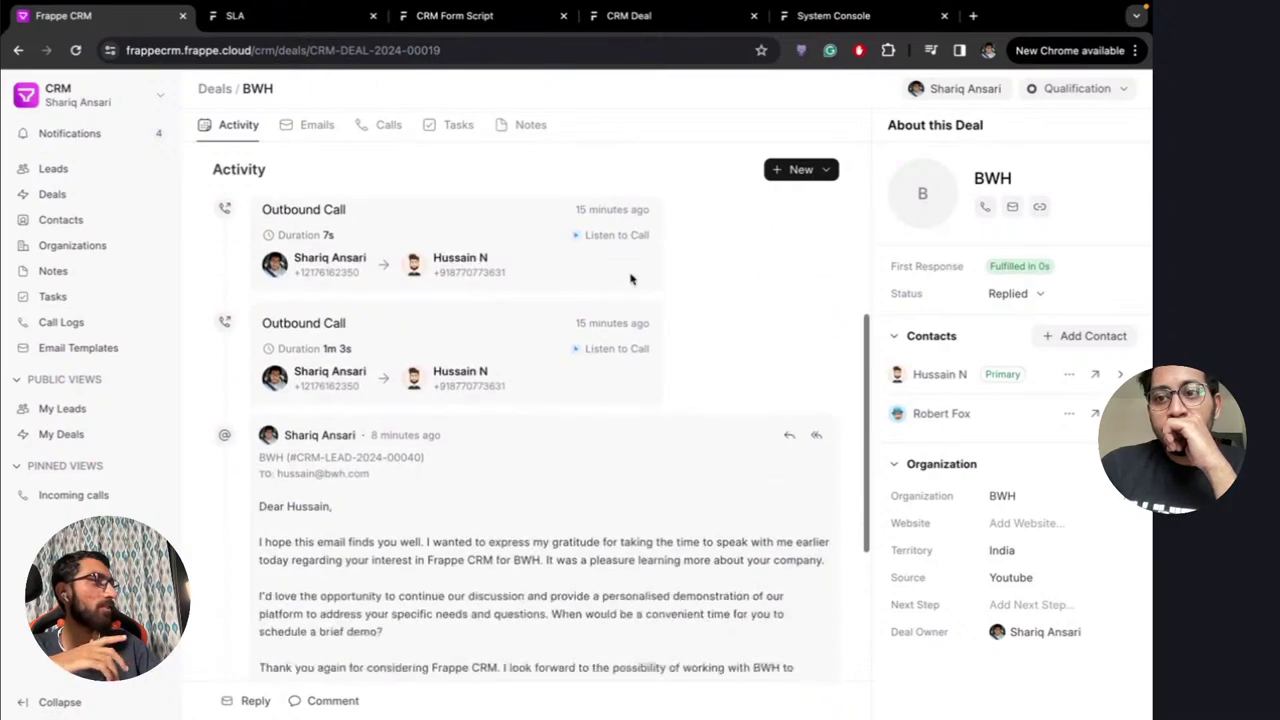
pyautogui.scroll(-5, 630, 278)
pyautogui.scroll(5, 560, 326)
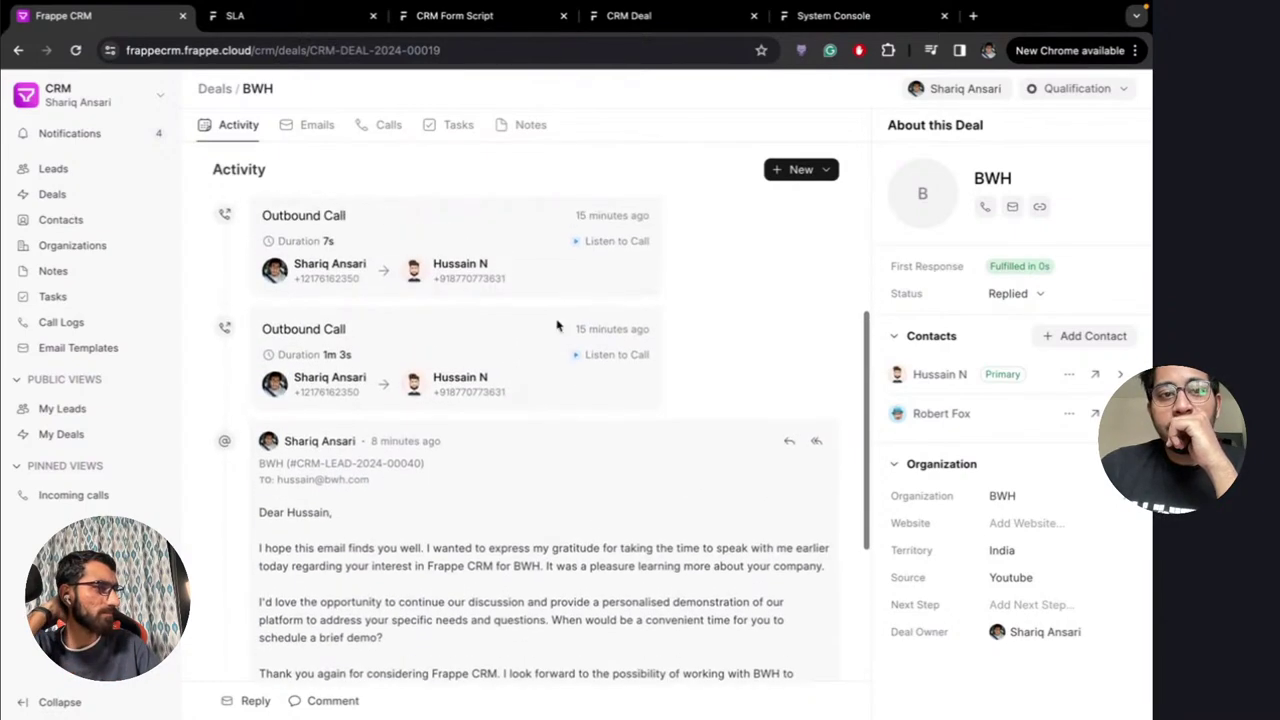
pyautogui.scroll(-5, 557, 326)
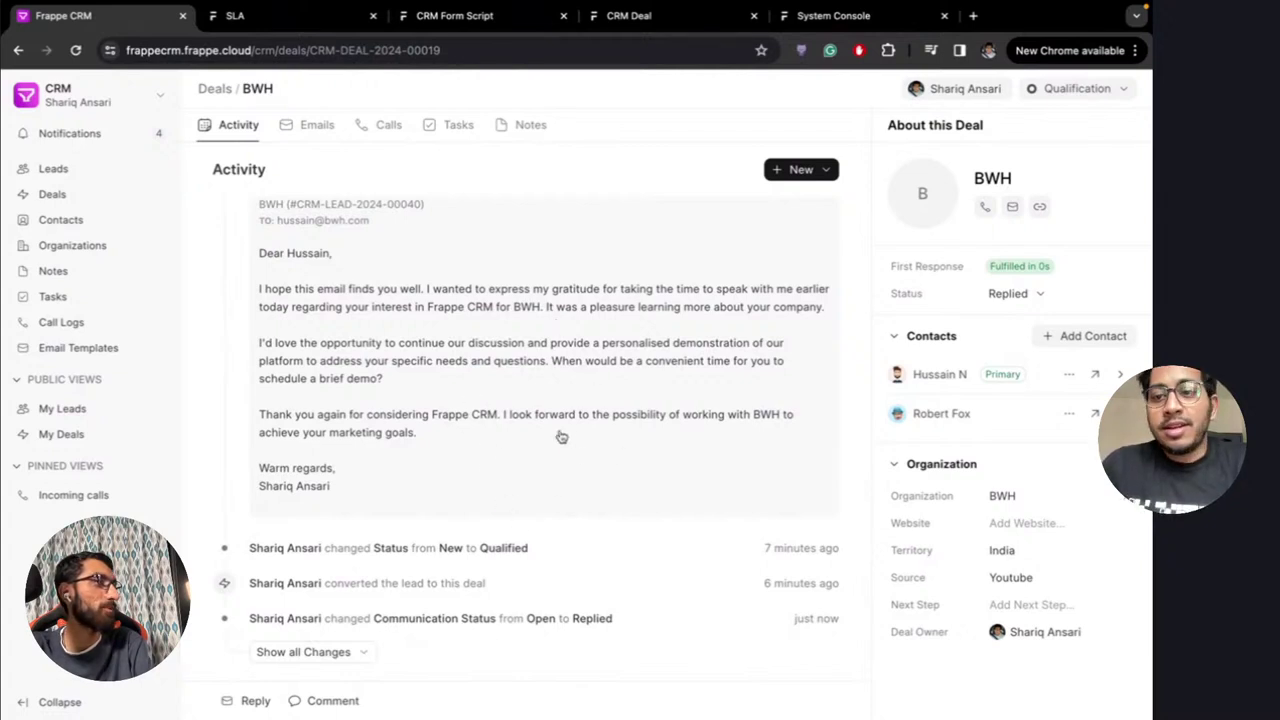
pyautogui.scroll(10, 560, 434)
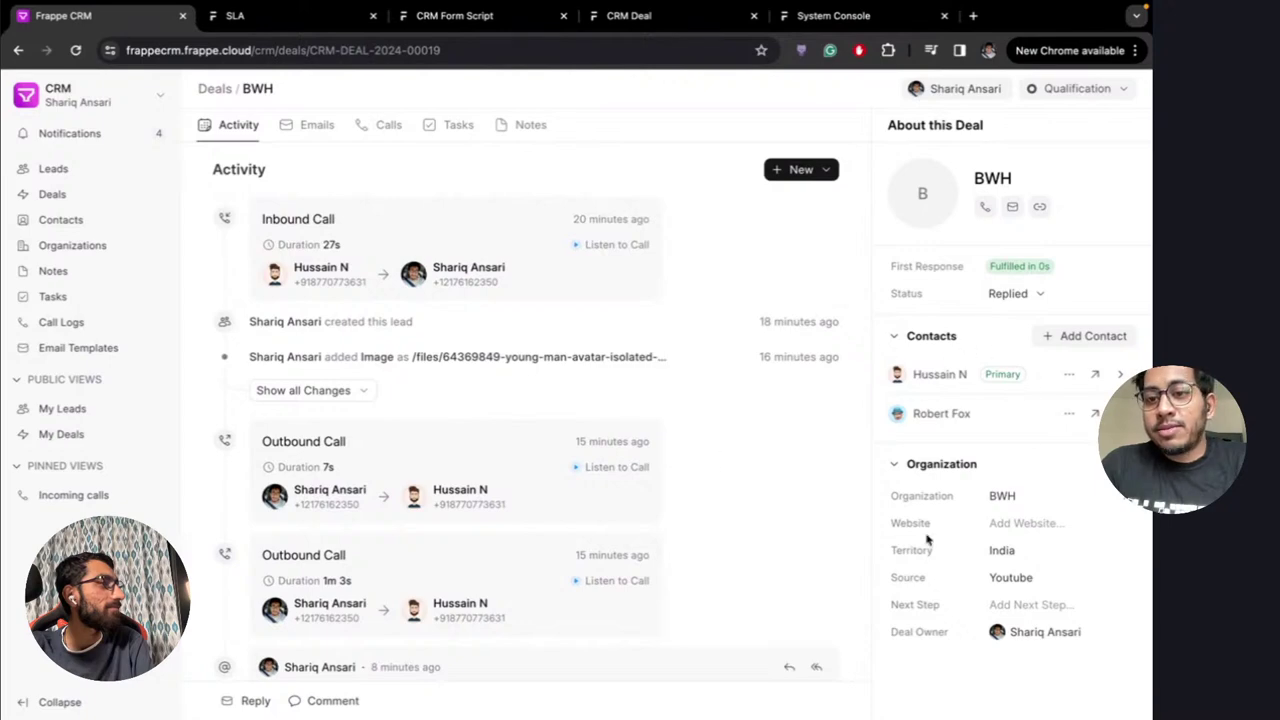
pyautogui.scroll(-5, 680, 354)
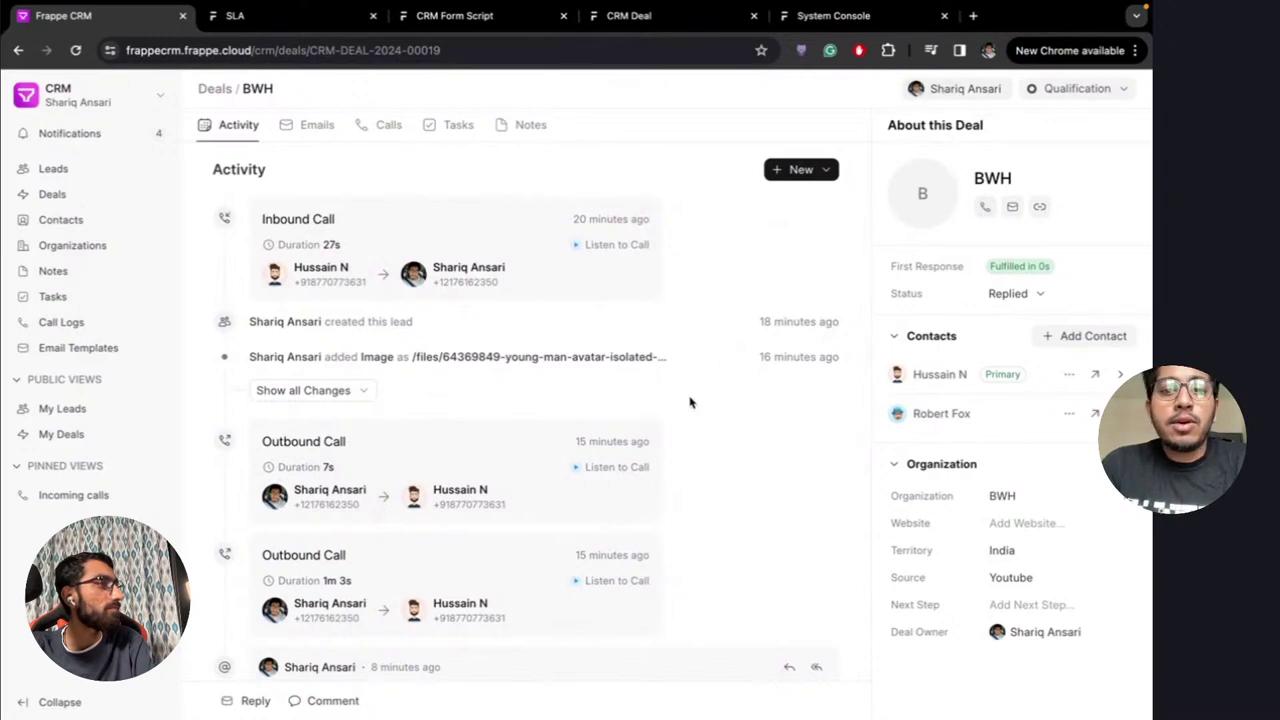
pyautogui.scroll(-5, 689, 402)
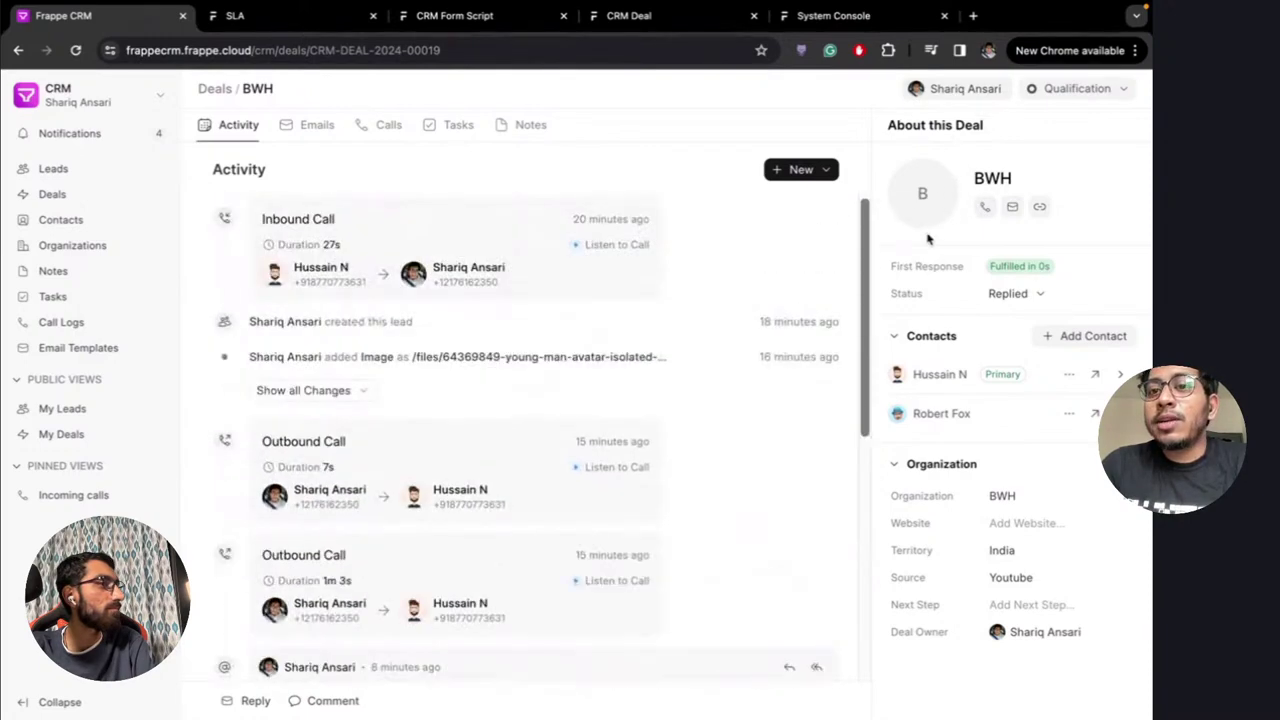
pyautogui.click(958, 92)
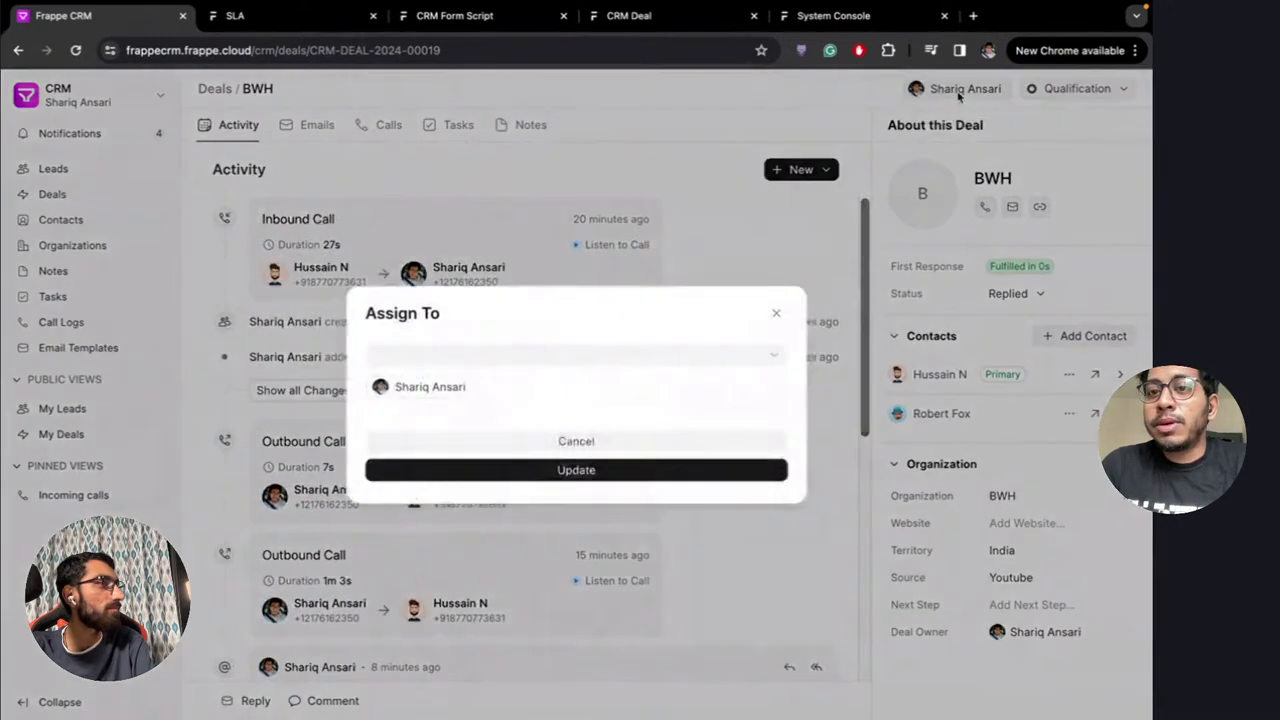
pyautogui.click(543, 360)
pyautogui.click(480, 443)
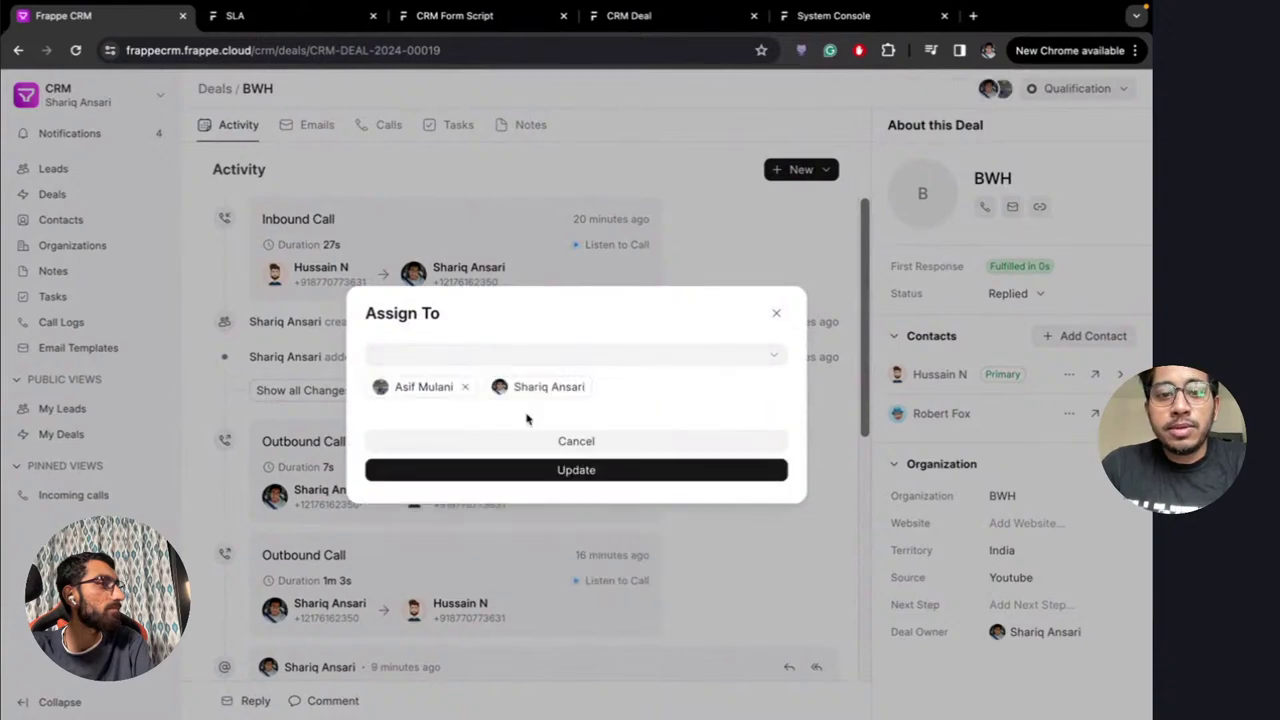
pyautogui.click(777, 312)
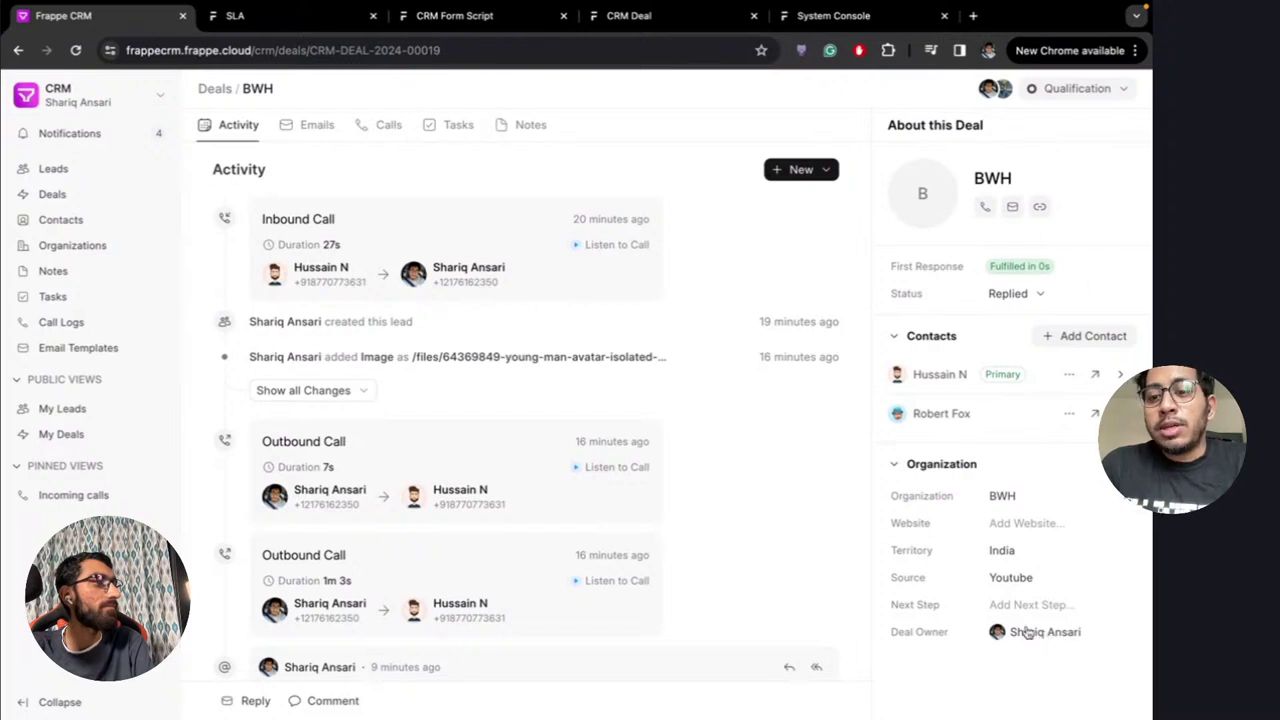
pyautogui.click(1027, 632)
pyautogui.click(1040, 475)
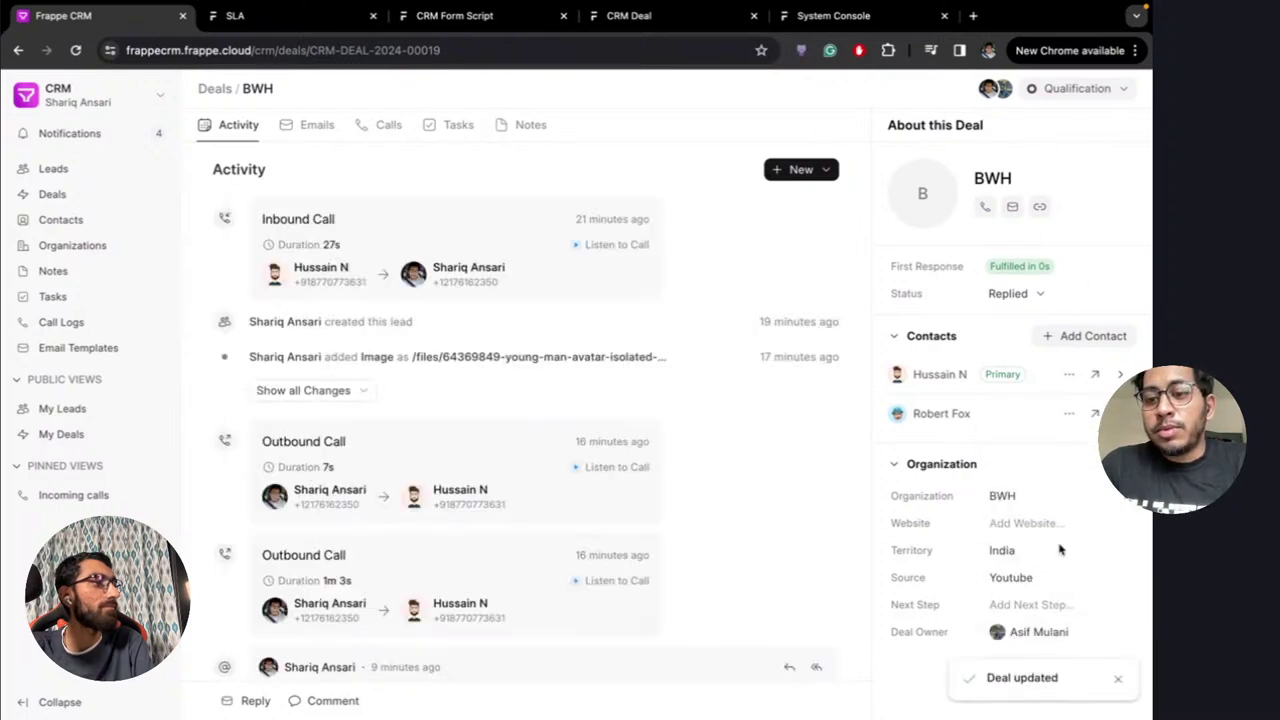
pyautogui.scroll(-5, 680, 410)
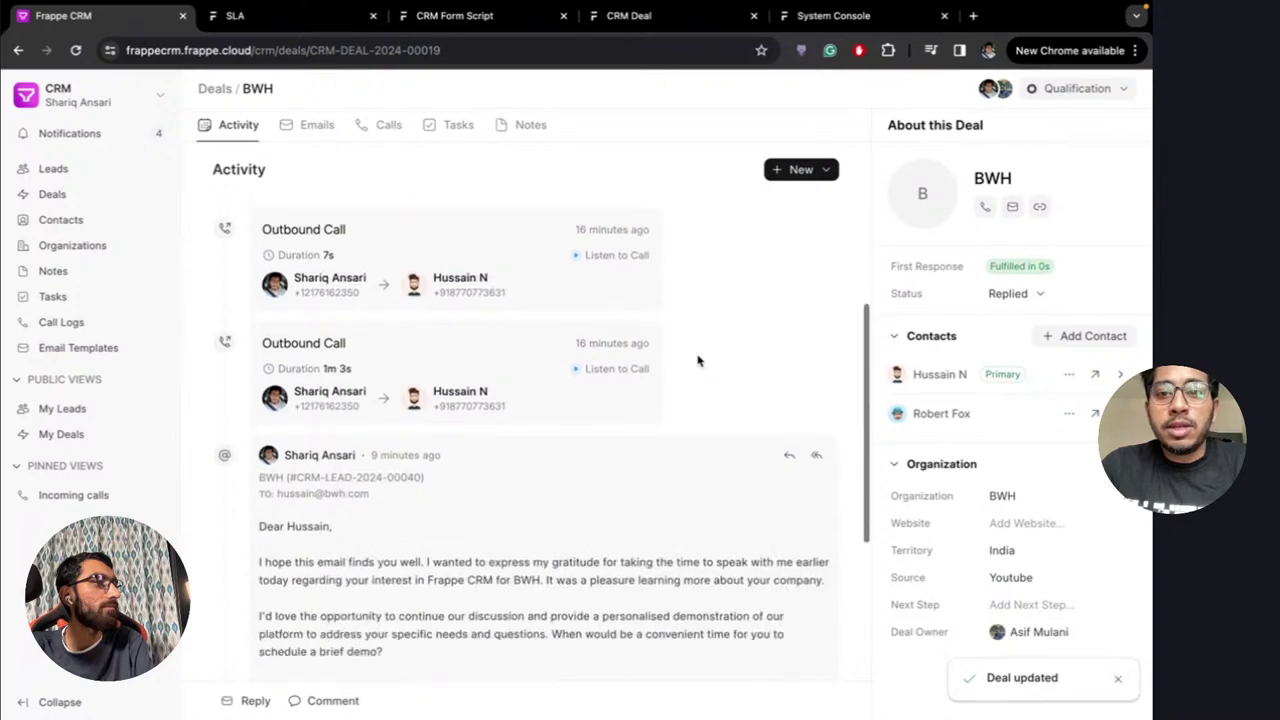
pyautogui.click(990, 88)
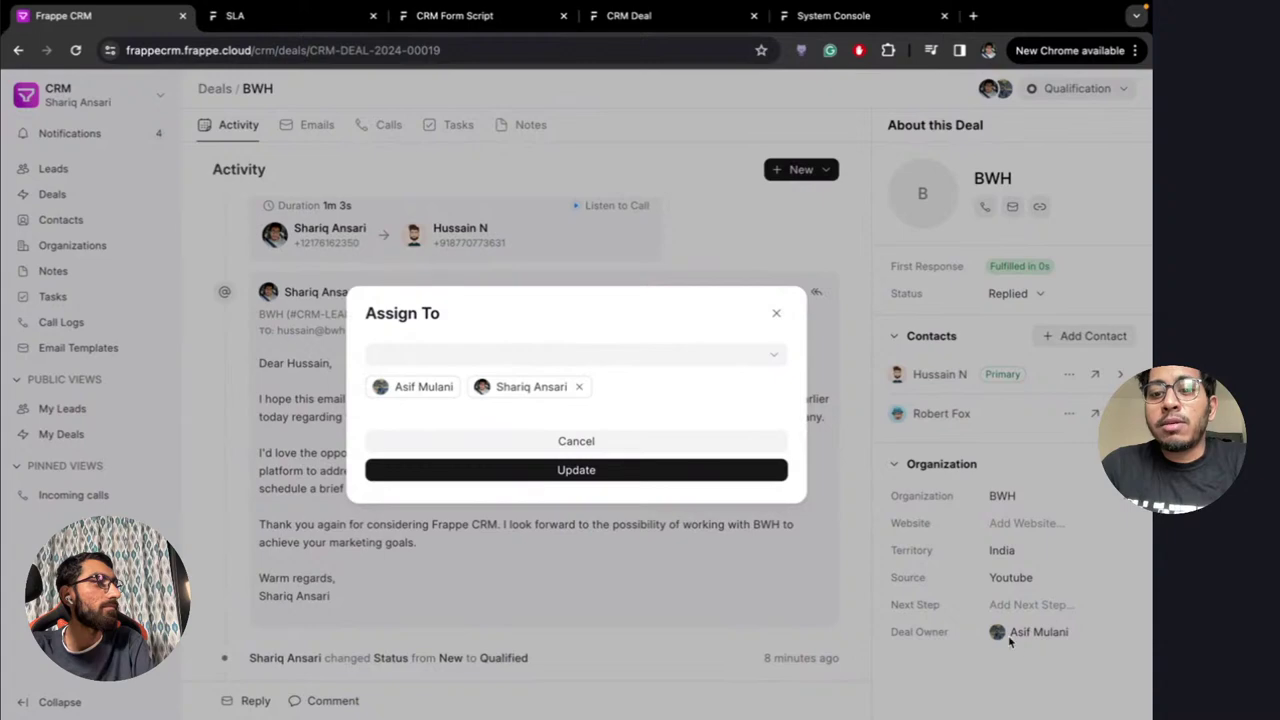
pyautogui.click(579, 390)
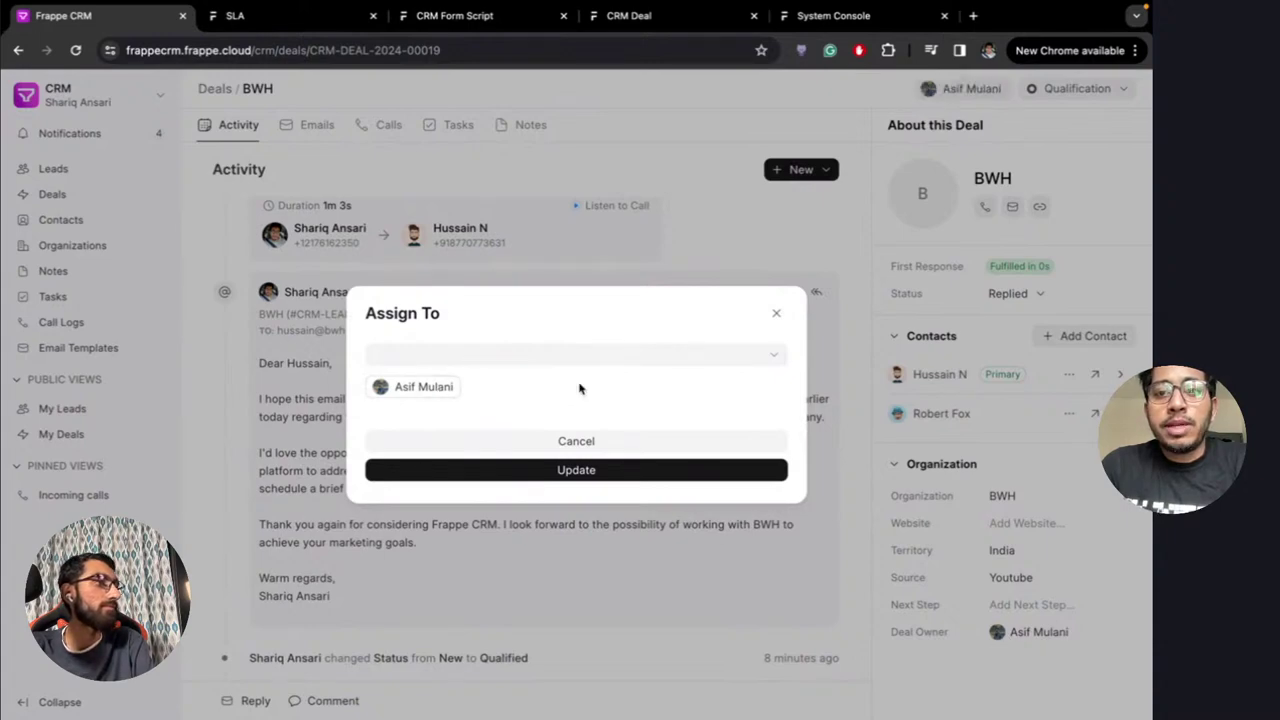
pyautogui.click(581, 472)
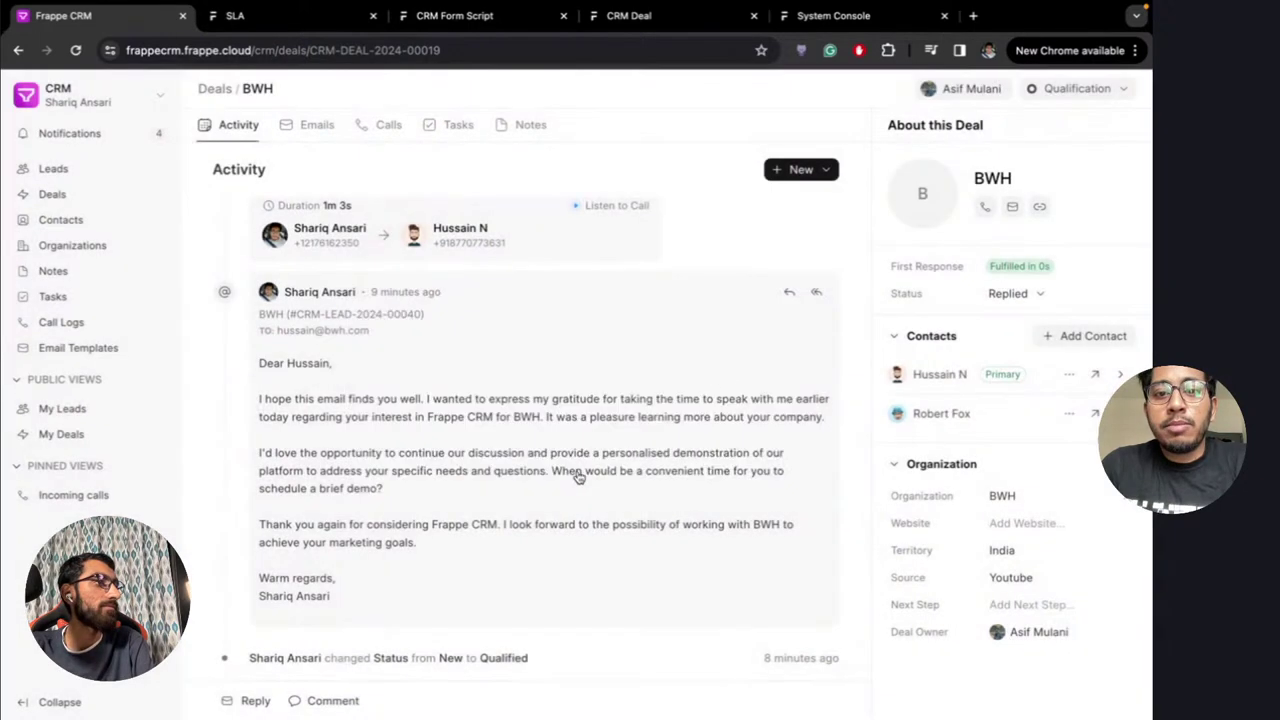
pyautogui.click(553, 51)
pyautogui.press('Return')
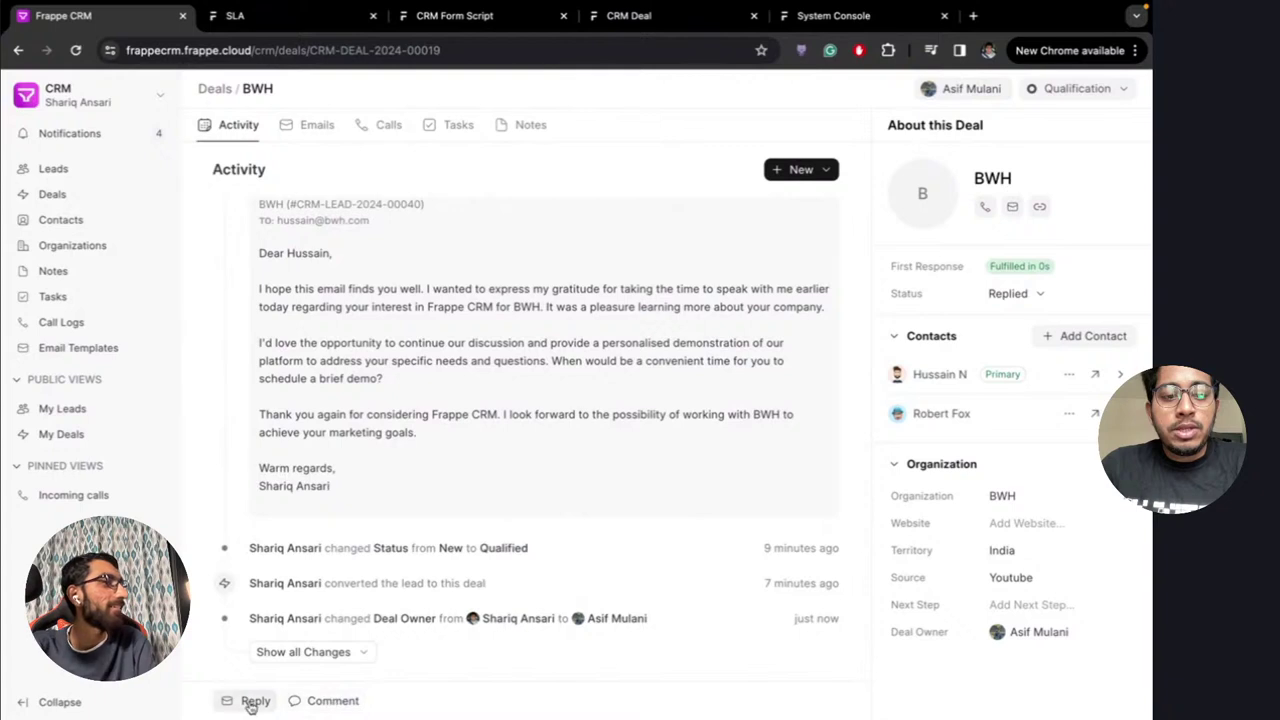
pyautogui.click(355, 700)
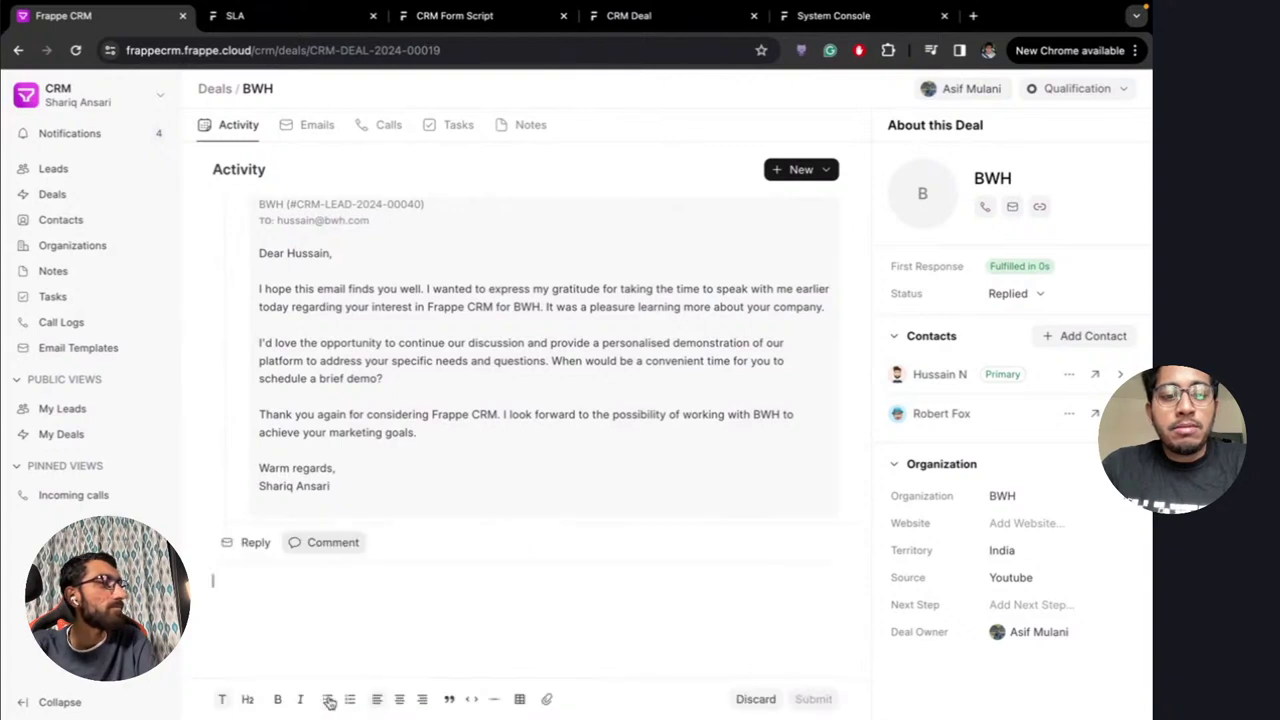
pyautogui.write('@')
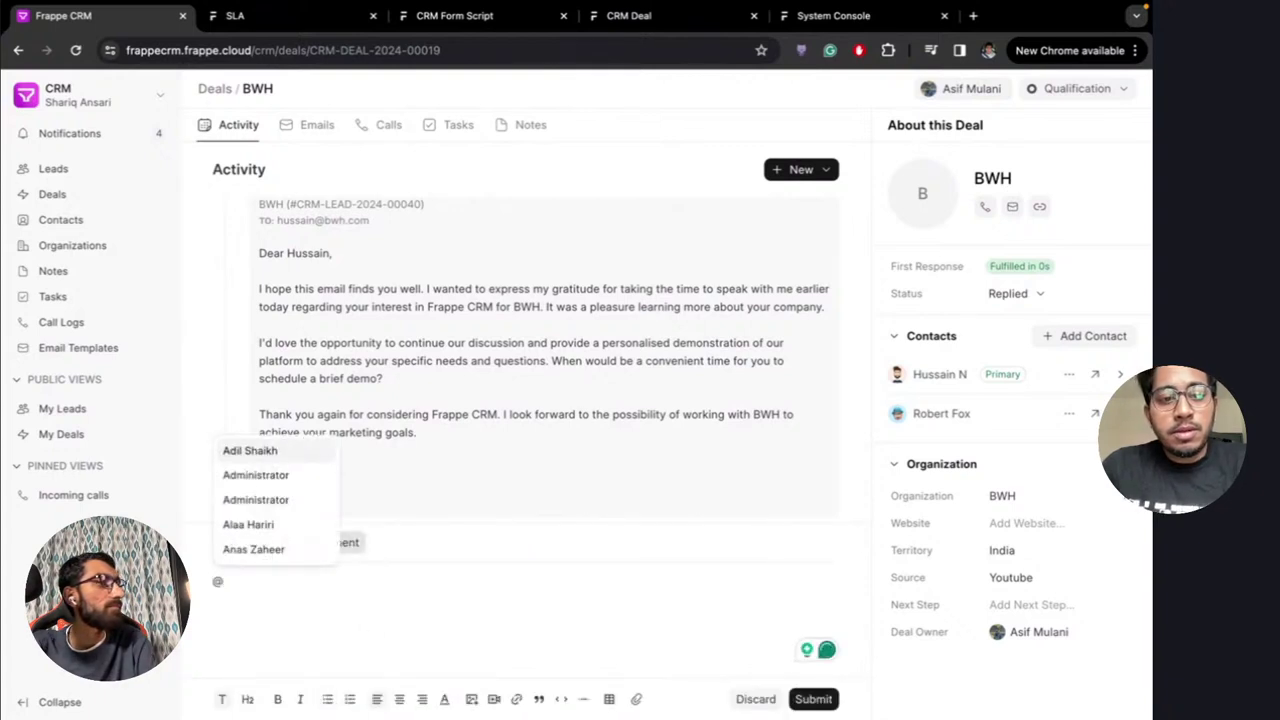
pyautogui.write('as')
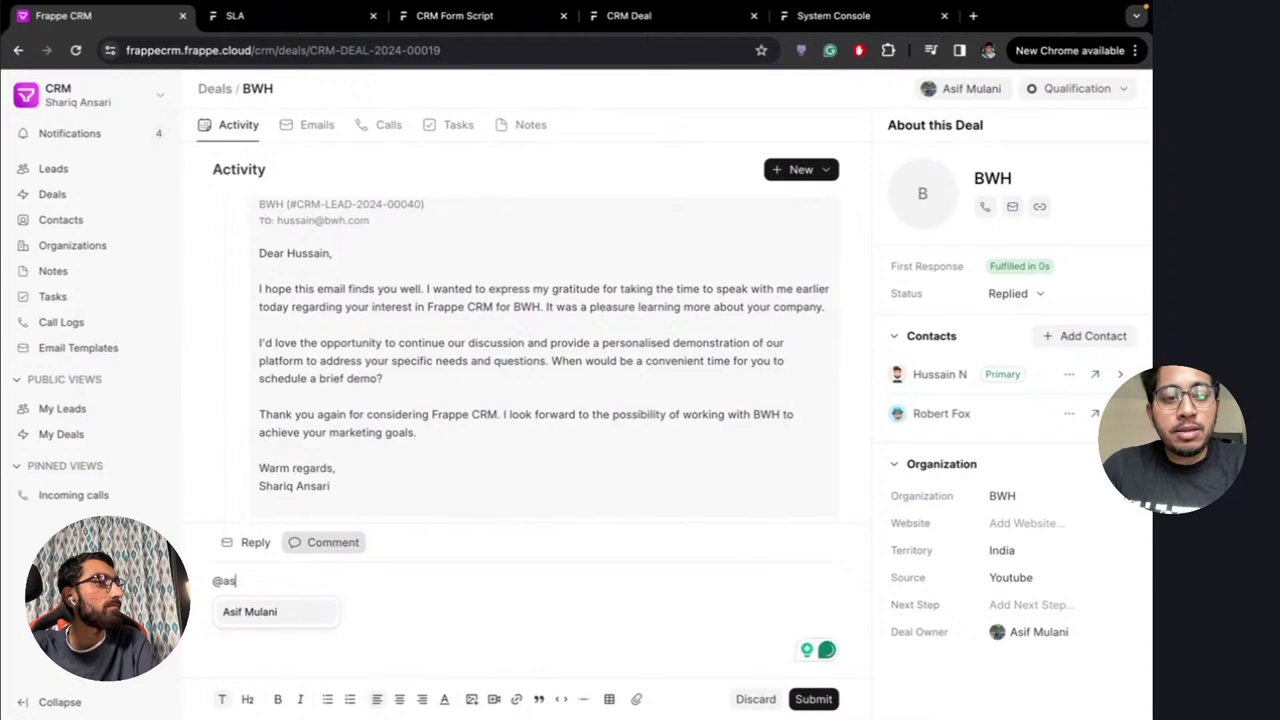
pyautogui.press('Return')
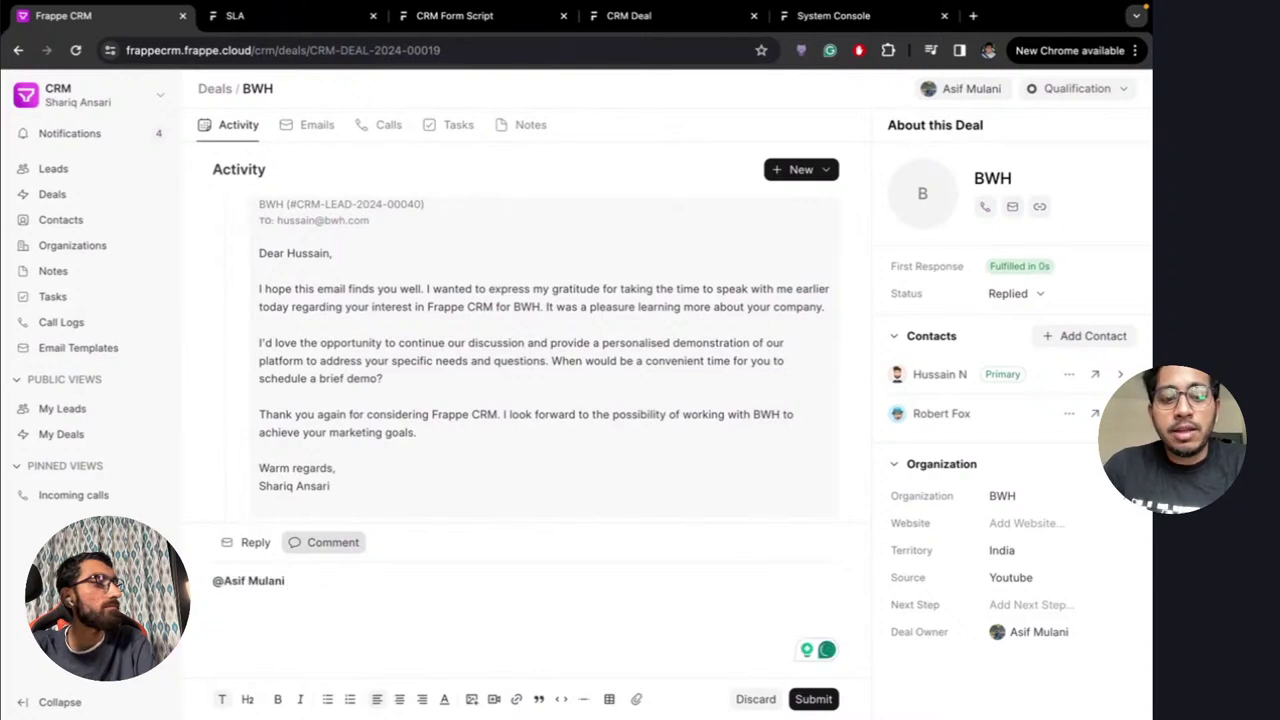
pyautogui.write('Please')
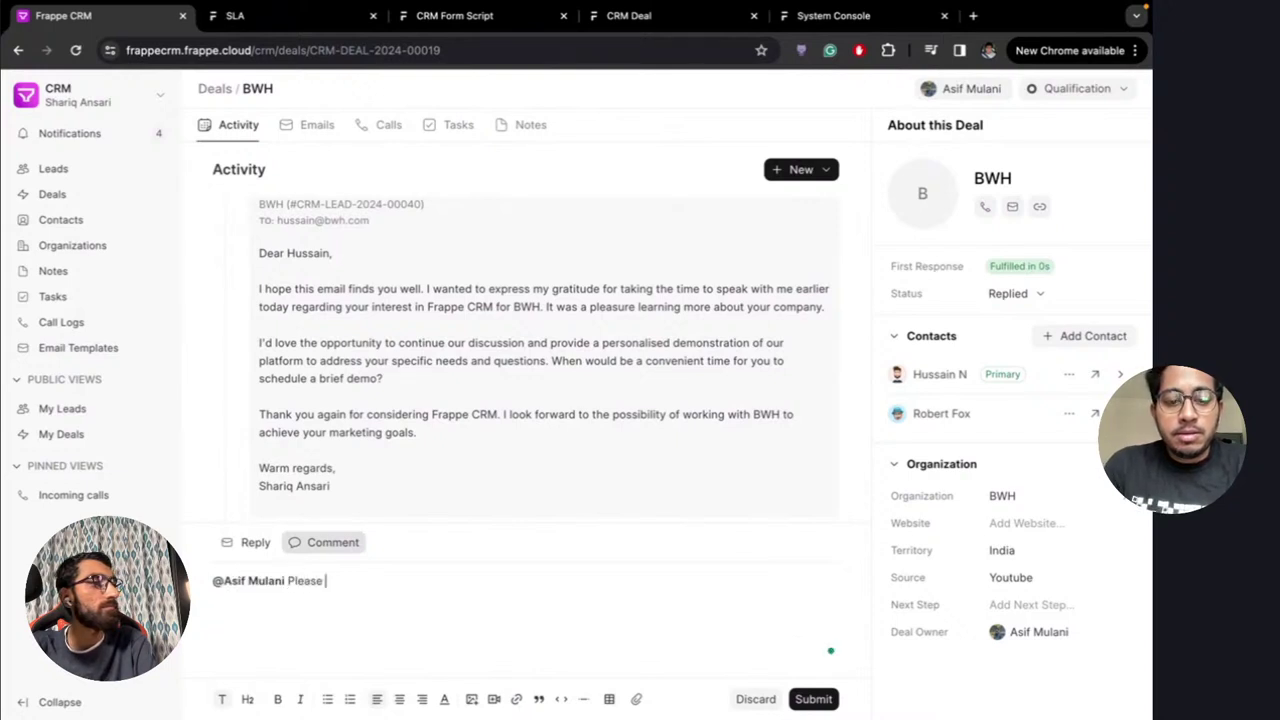
pyautogui.write(' check this ')
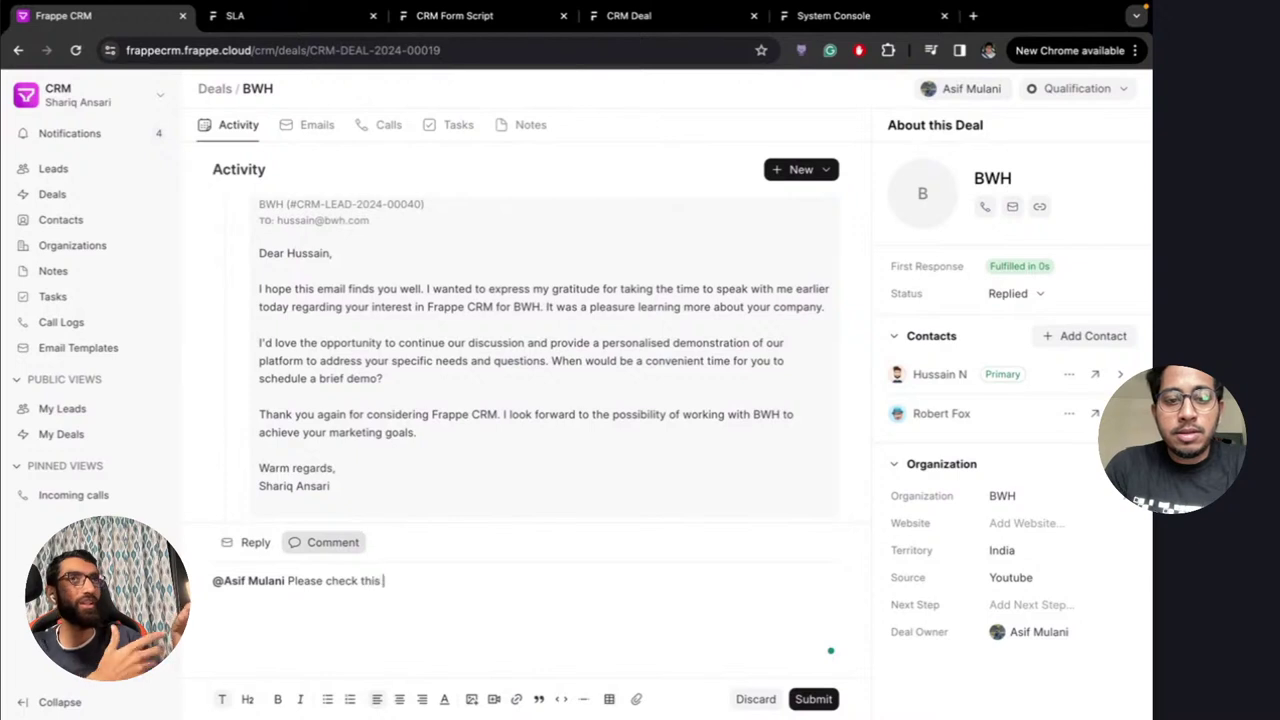
pyautogui.write('lead')
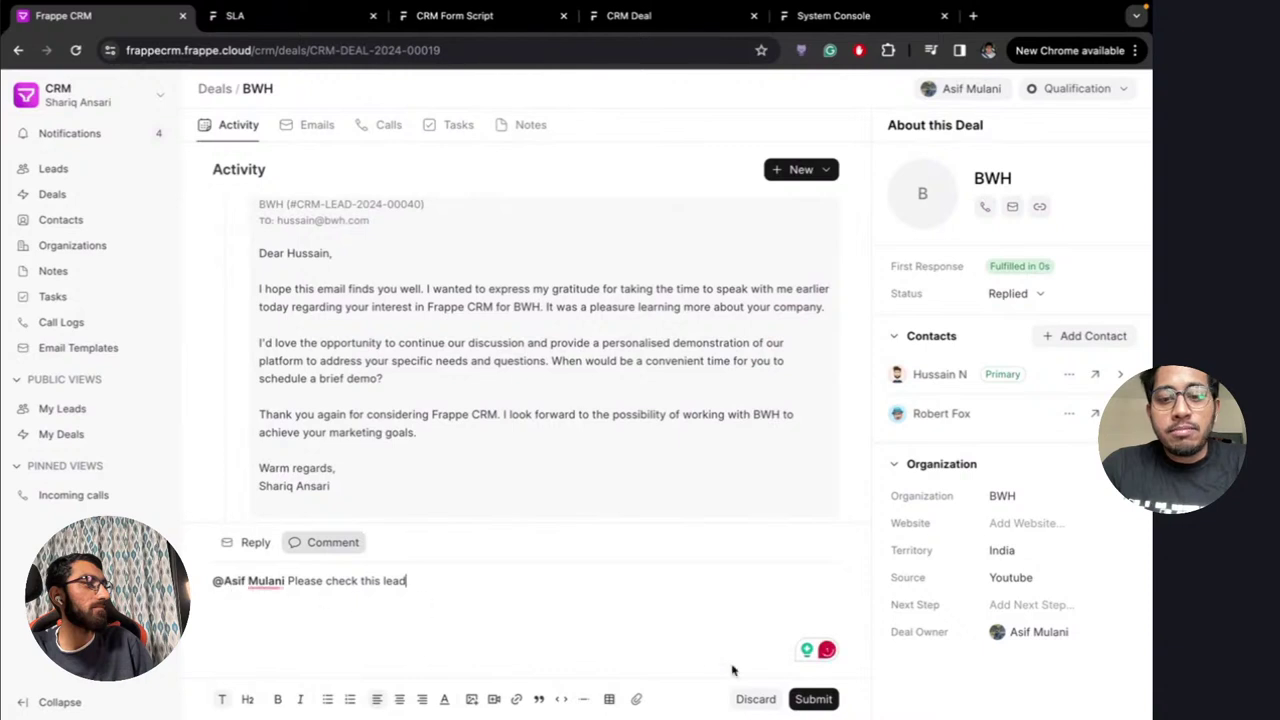
pyautogui.click(813, 699)
pyautogui.scroll(-2, 518, 507)
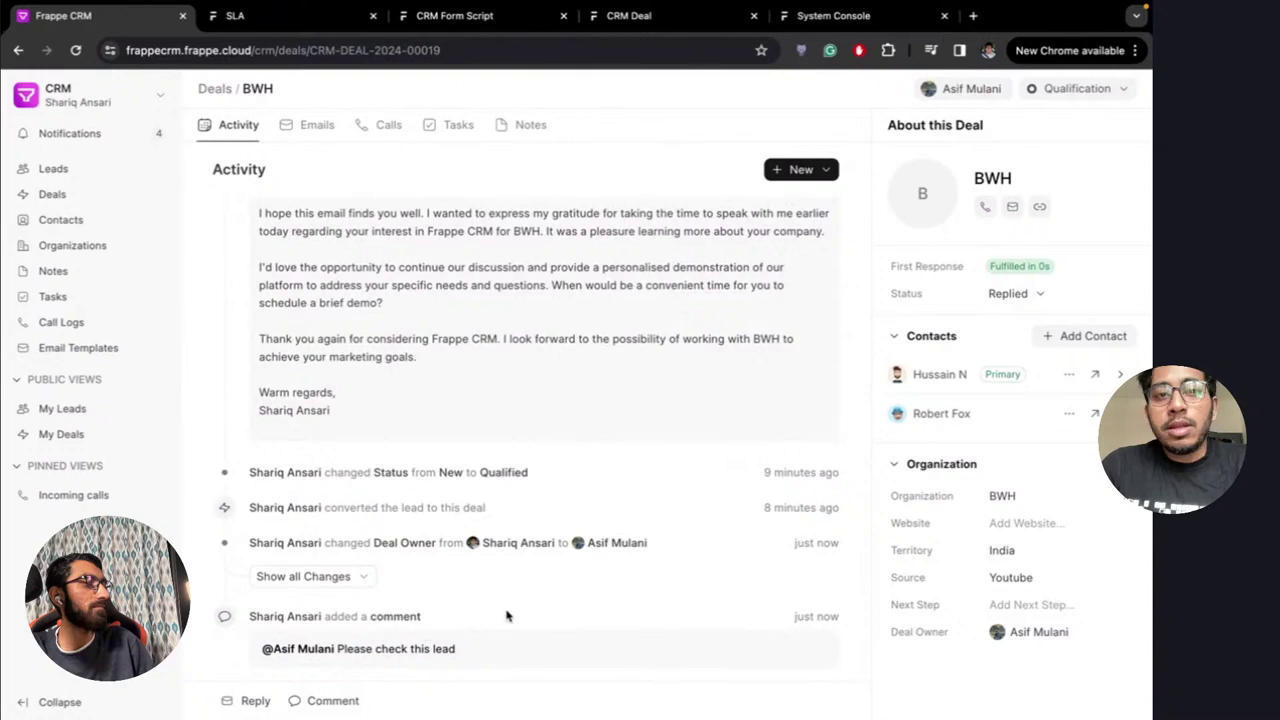
pyautogui.click(104, 140)
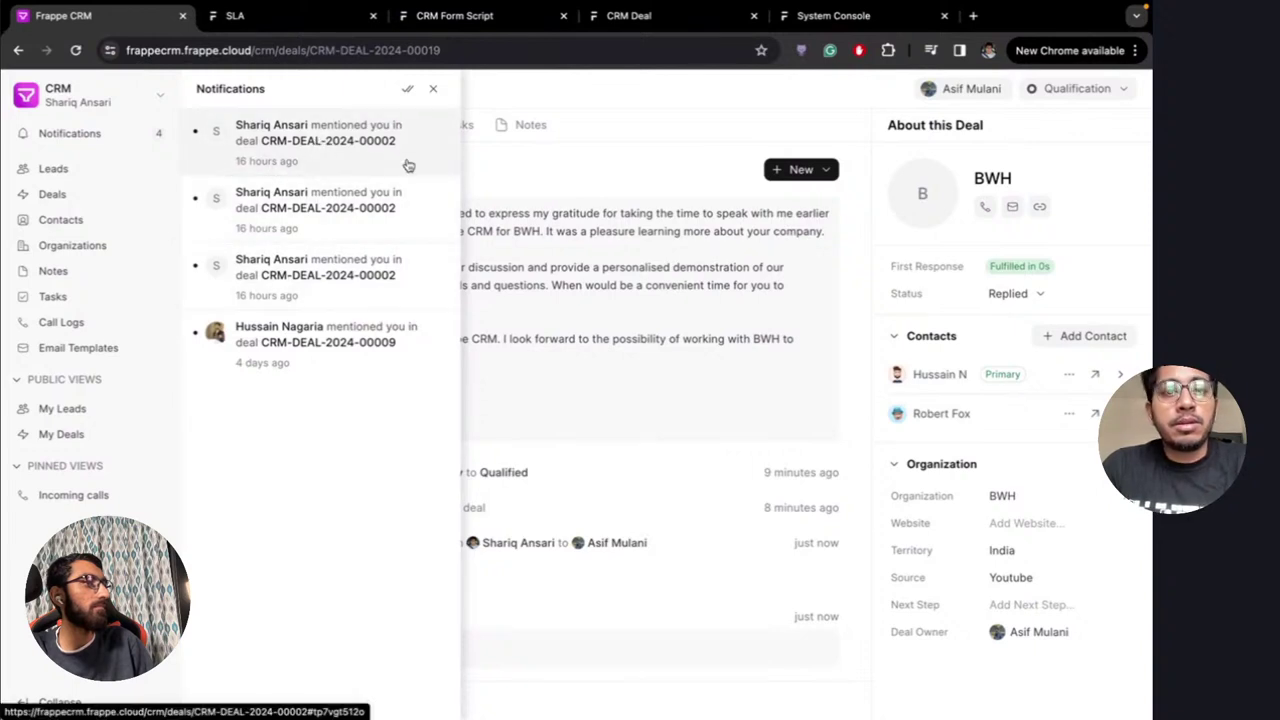
# Close the notifications panel and open a new comment editor on the deal
pyautogui.click(120, 142)
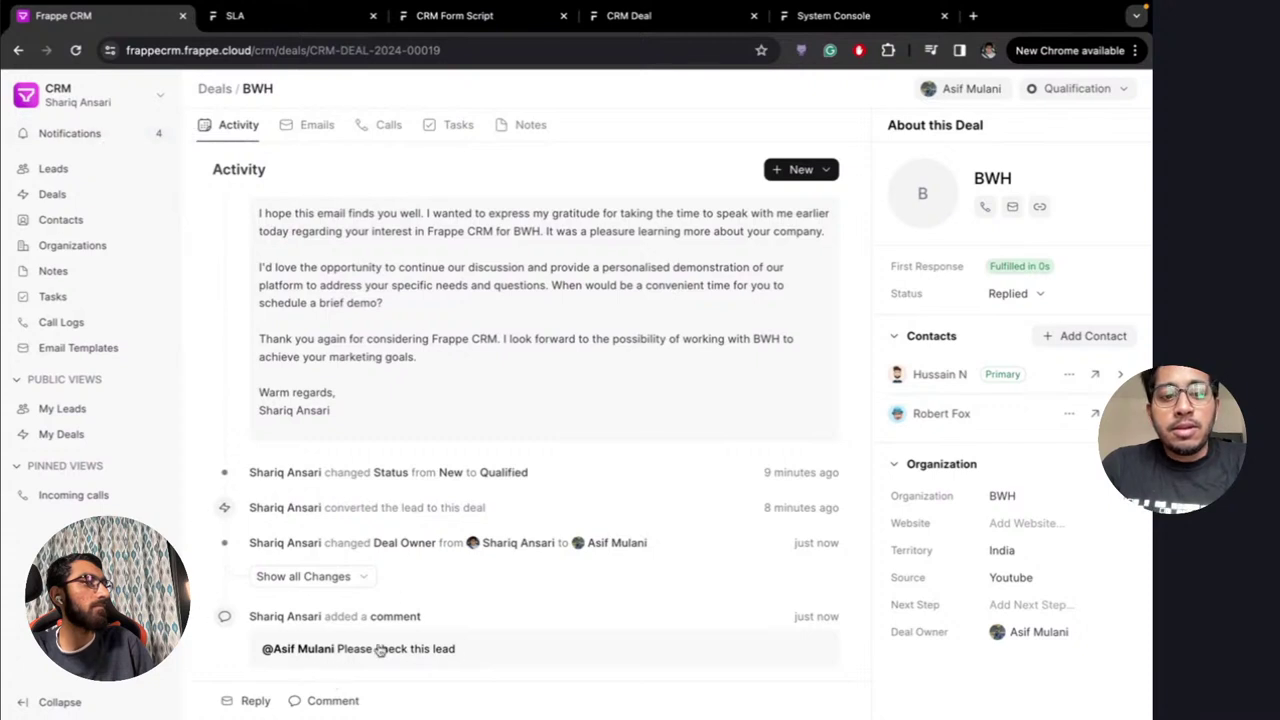
pyautogui.scroll(5, 506, 594)
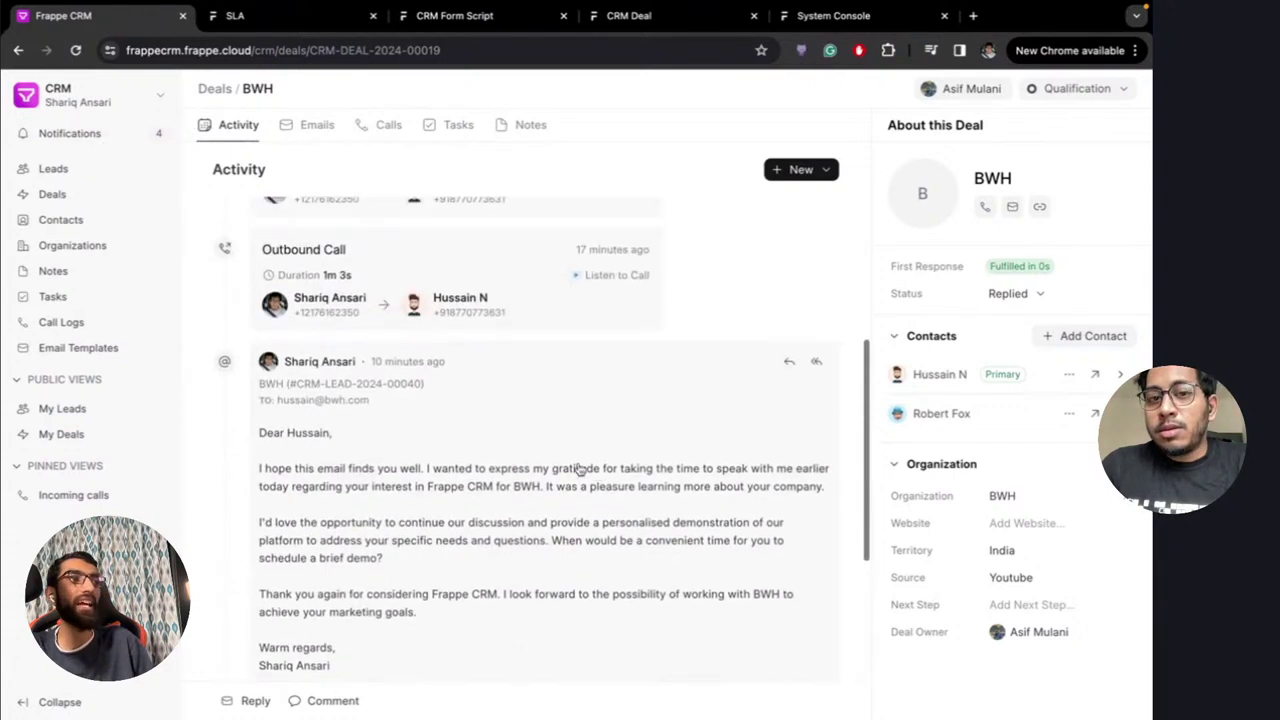
pyautogui.scroll(-5, 580, 468)
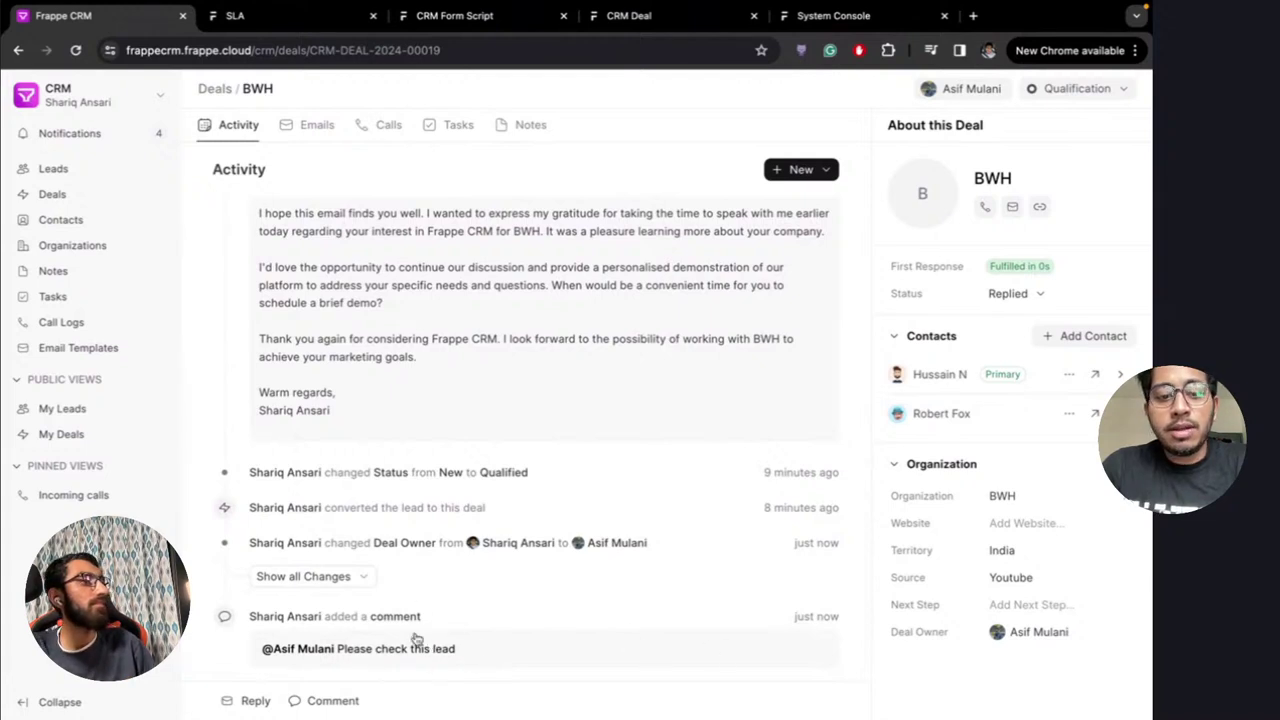
pyautogui.click(310, 700)
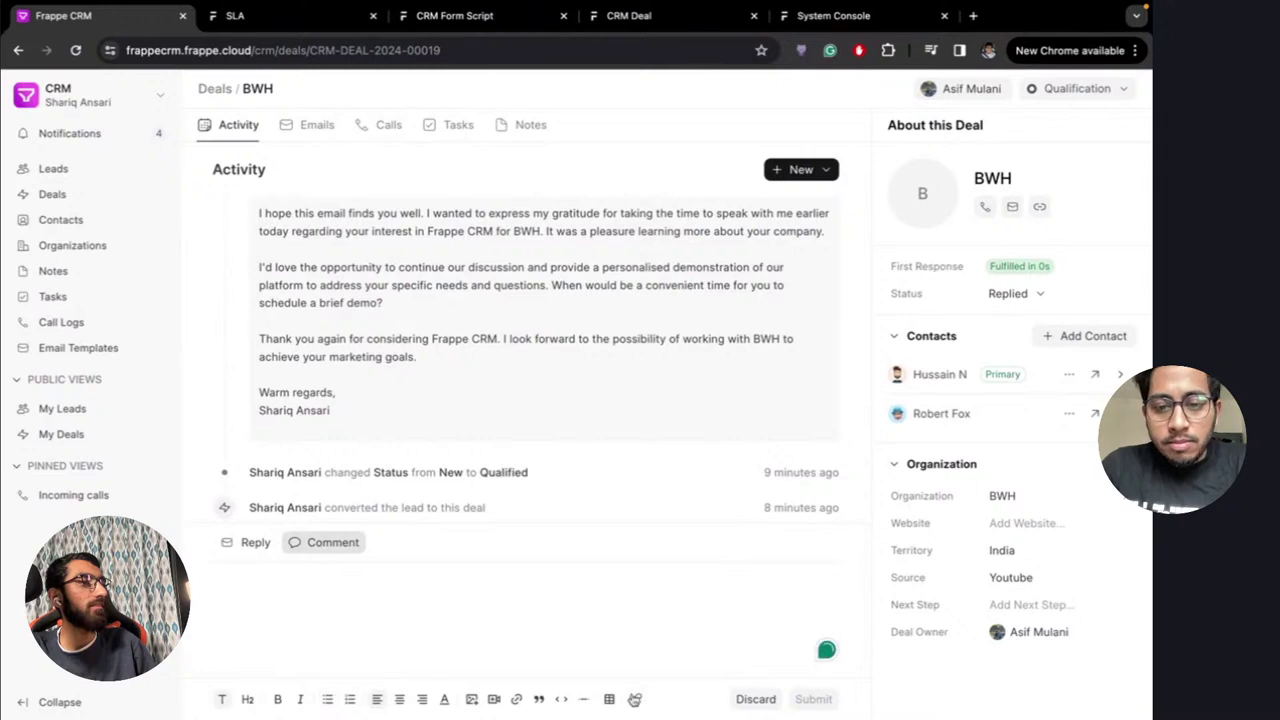
pyautogui.click(432, 603)
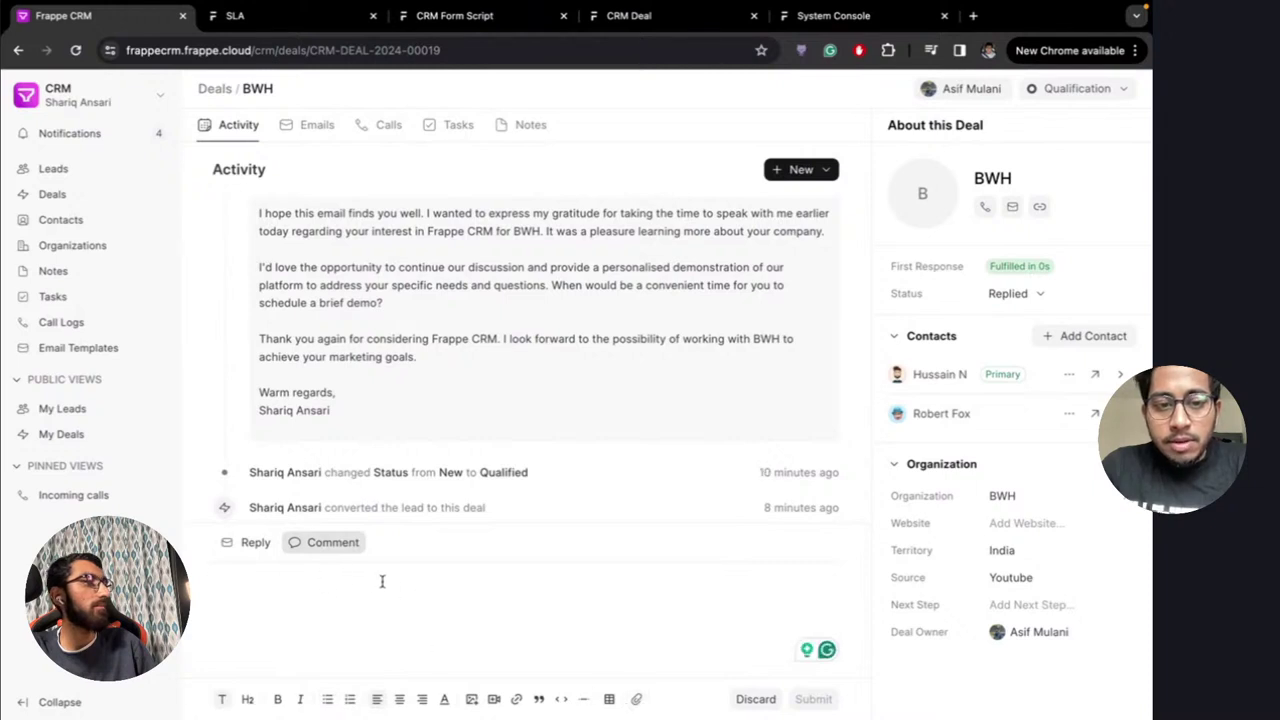
pyautogui.click(251, 542)
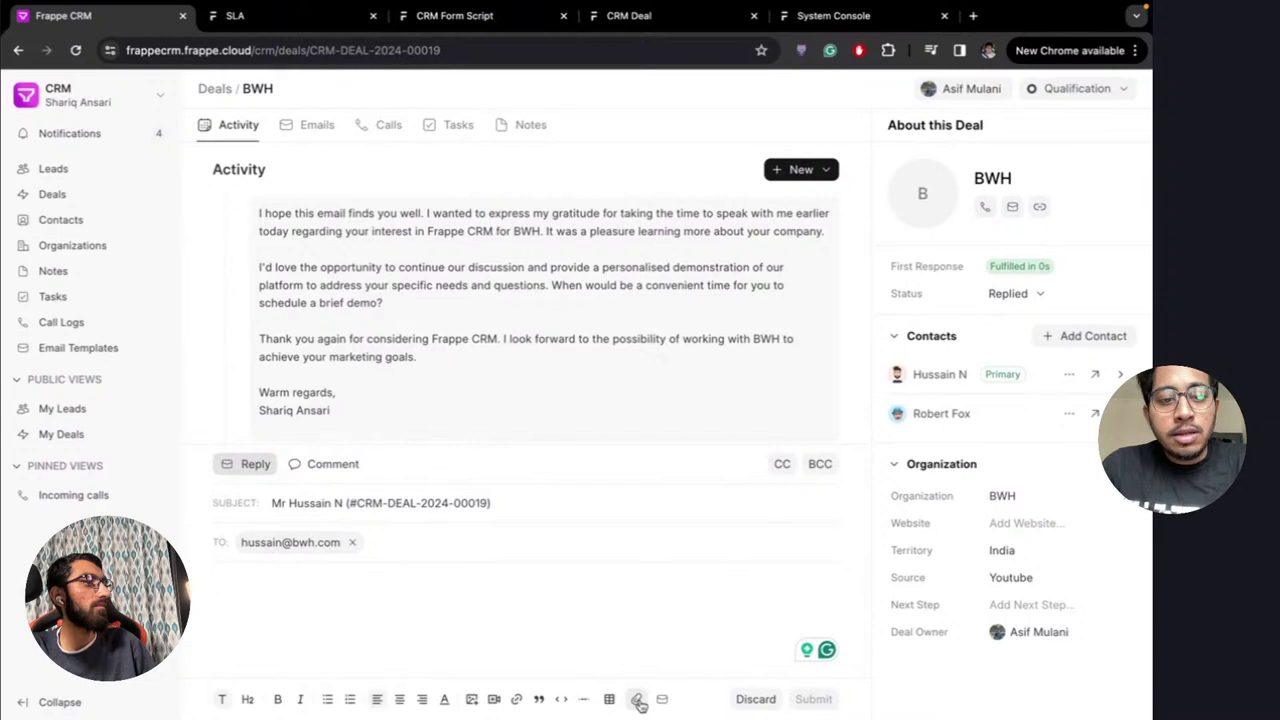
pyautogui.scroll(-5, 398, 340)
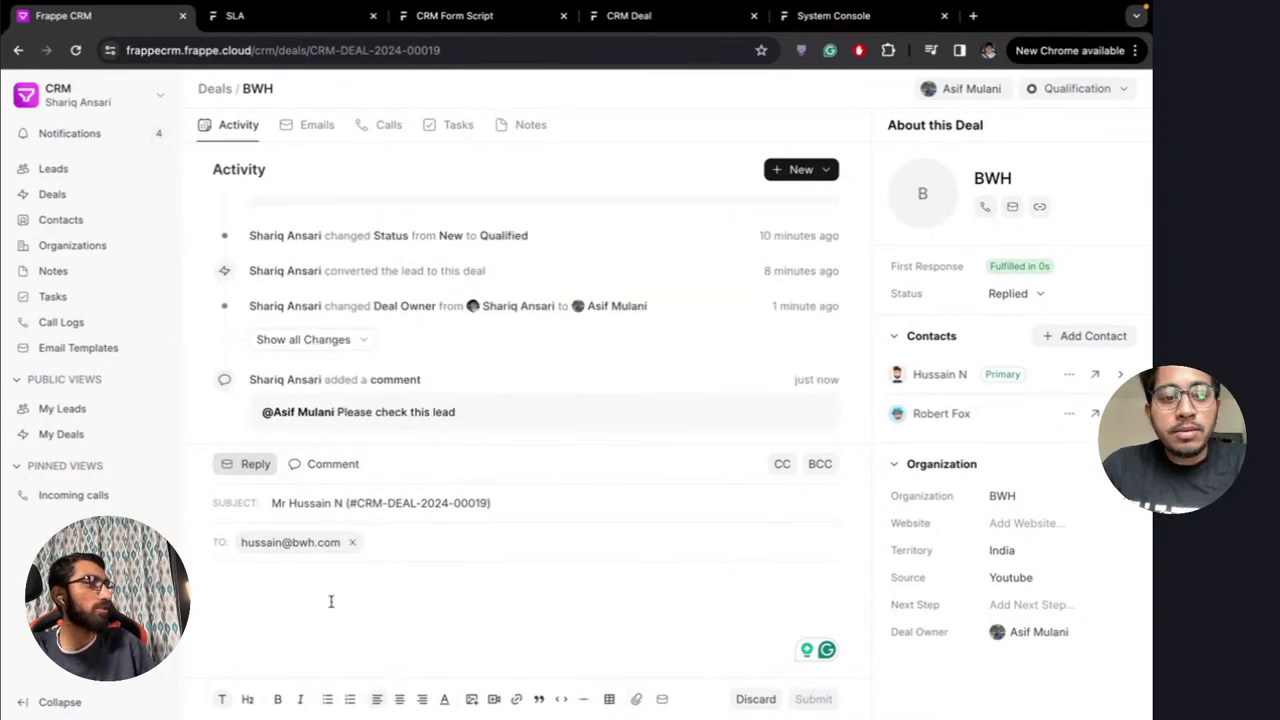
pyautogui.click(324, 470)
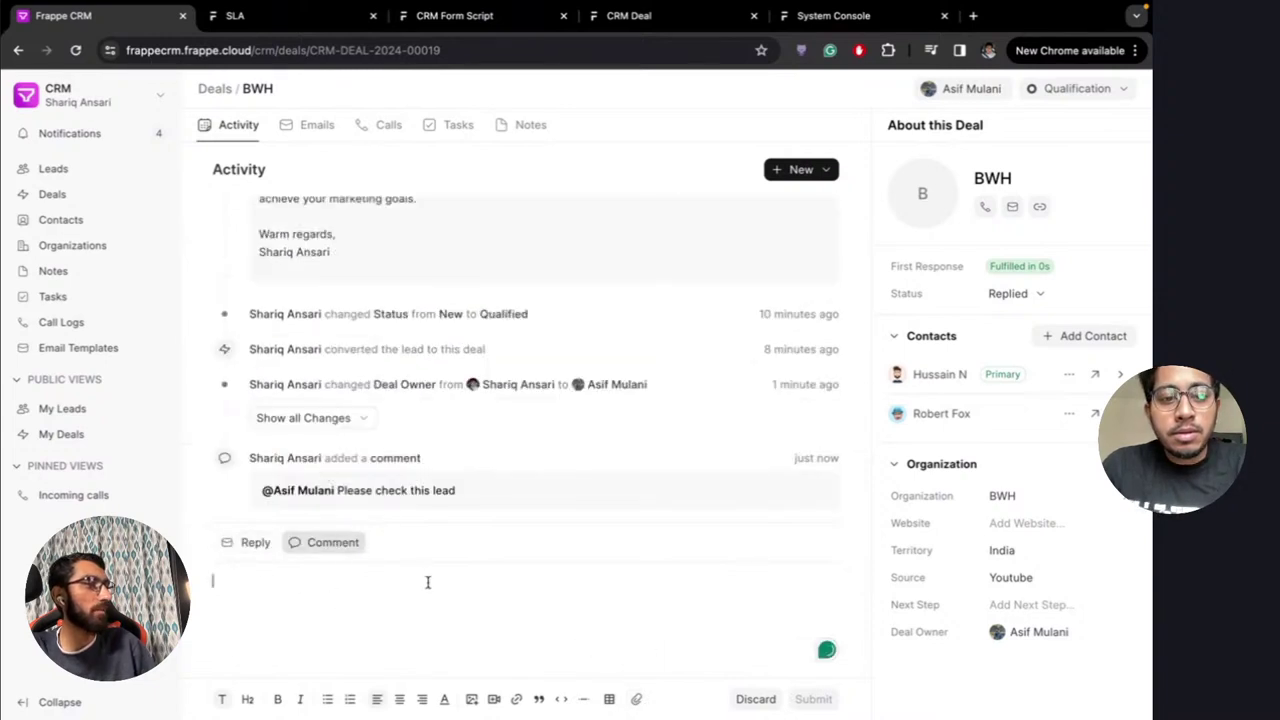
# Post a 'Hi' comment with frappecrm-pitch-v1.png attached
pyautogui.click(584, 638)
pyautogui.write('Hi')
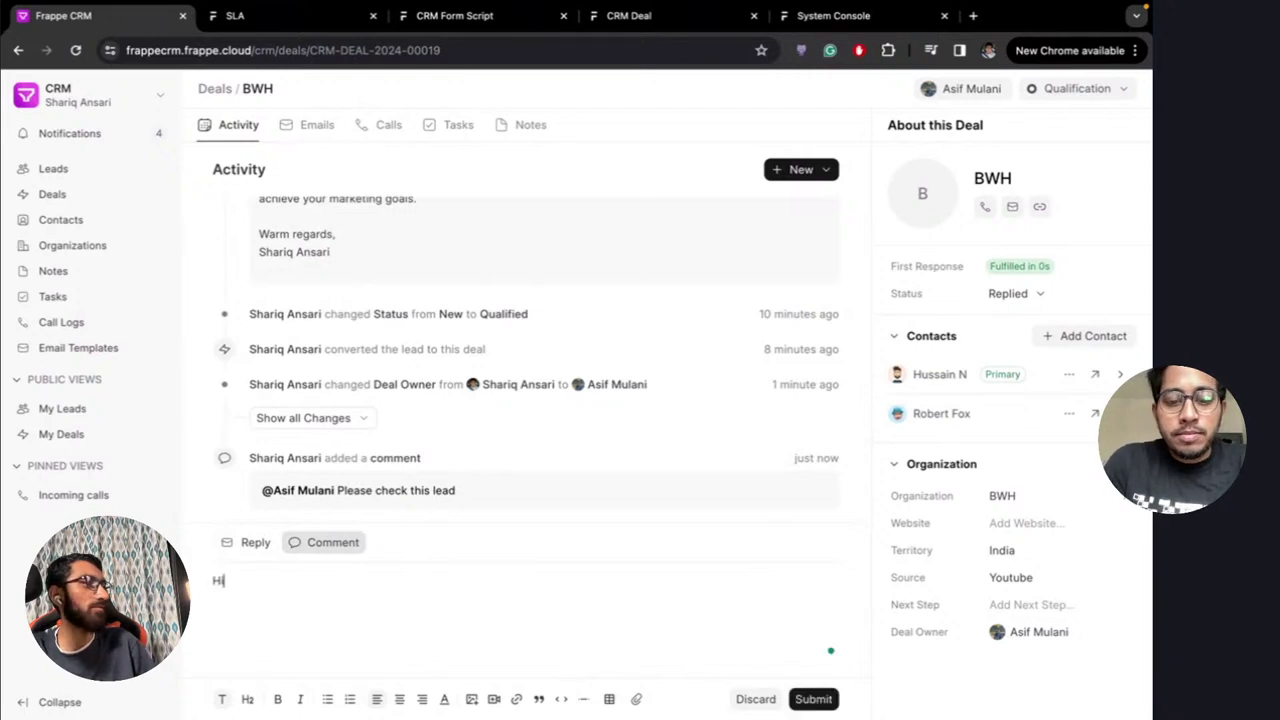
pyautogui.click(638, 700)
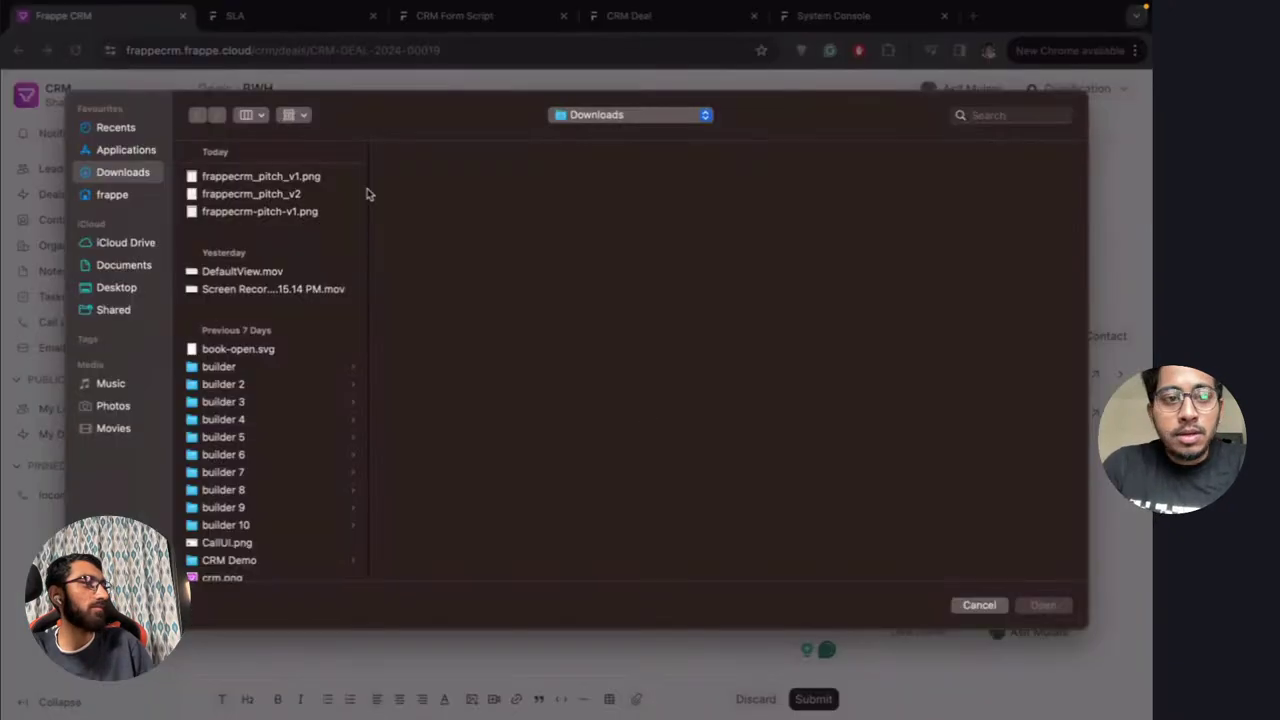
pyautogui.click(271, 213)
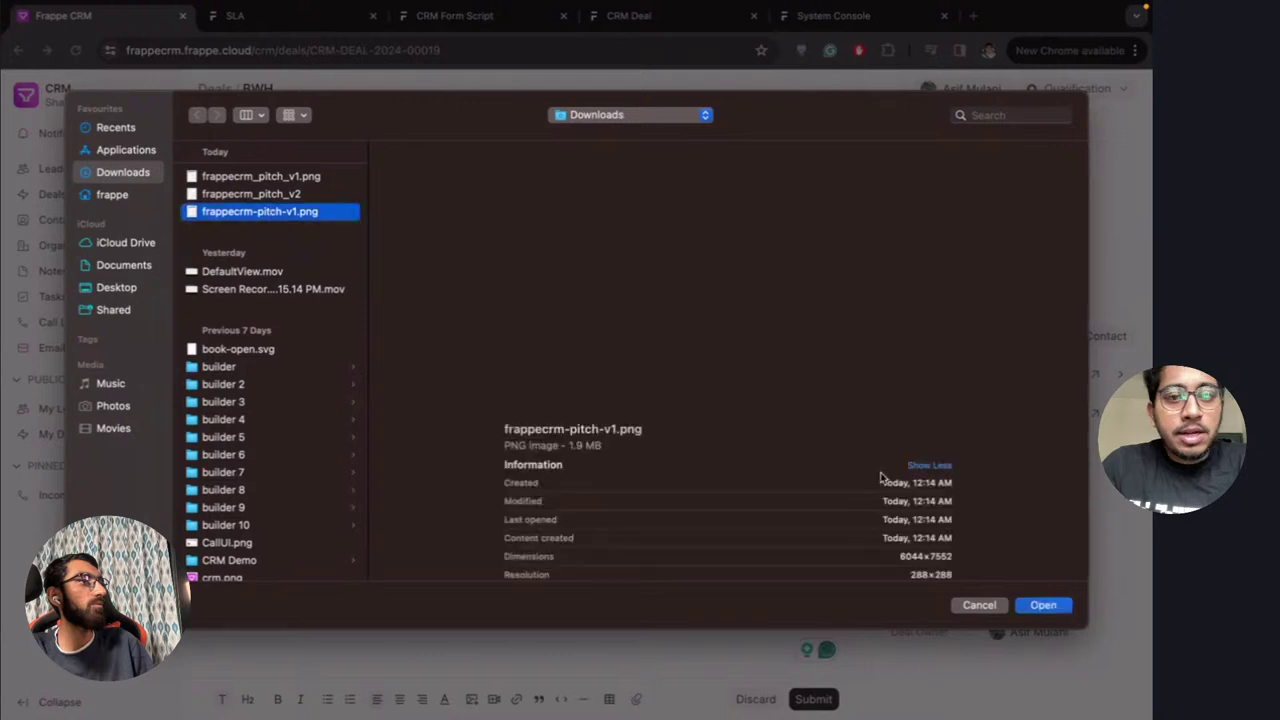
pyautogui.click(1045, 606)
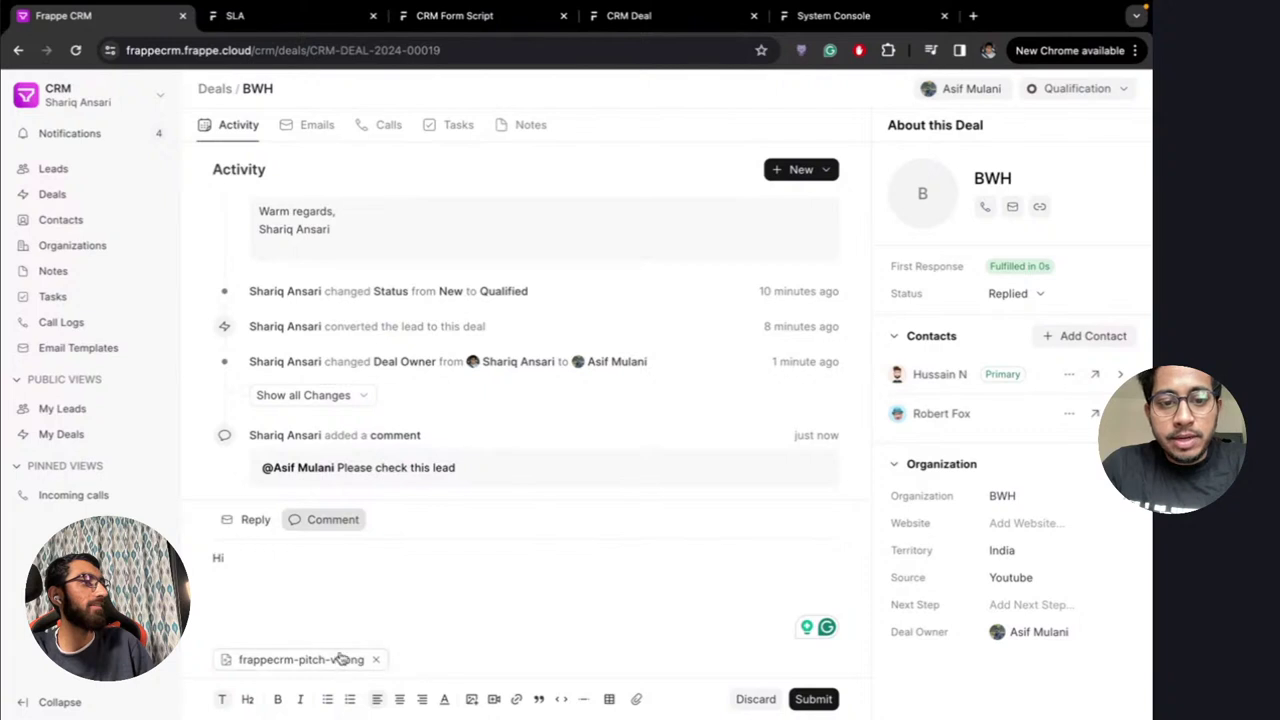
pyautogui.click(815, 700)
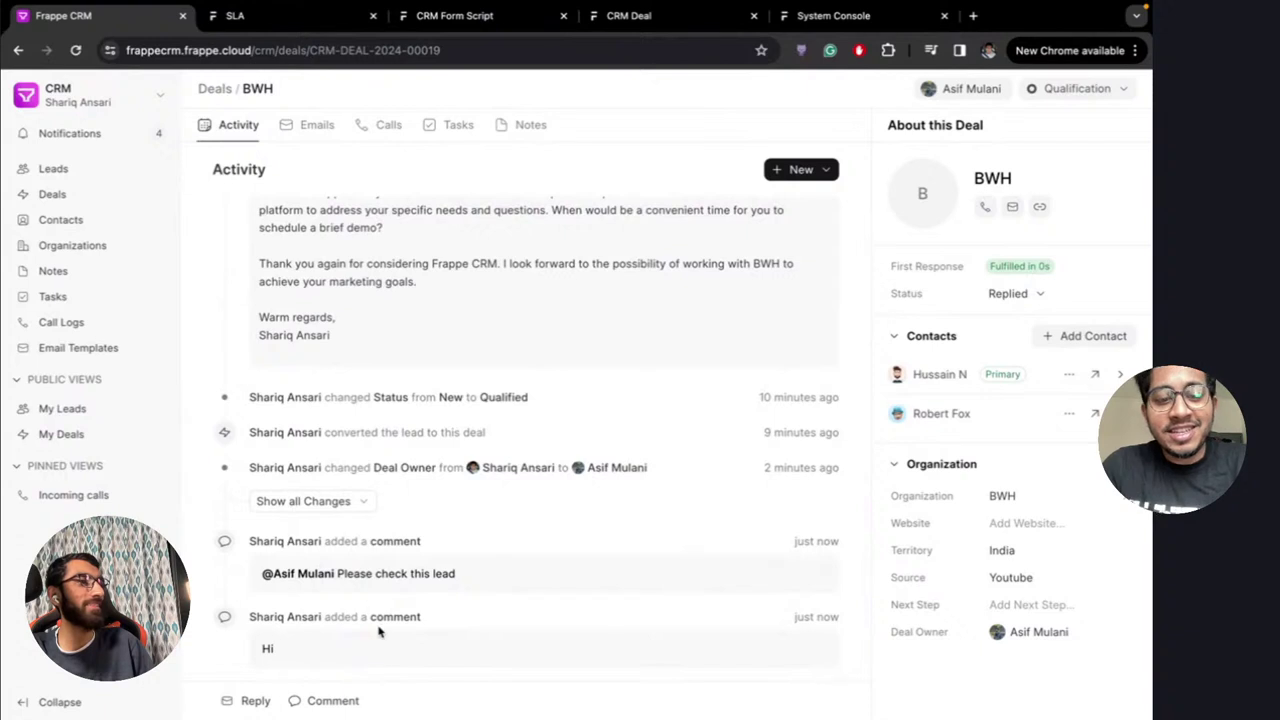
pyautogui.press('super+r')
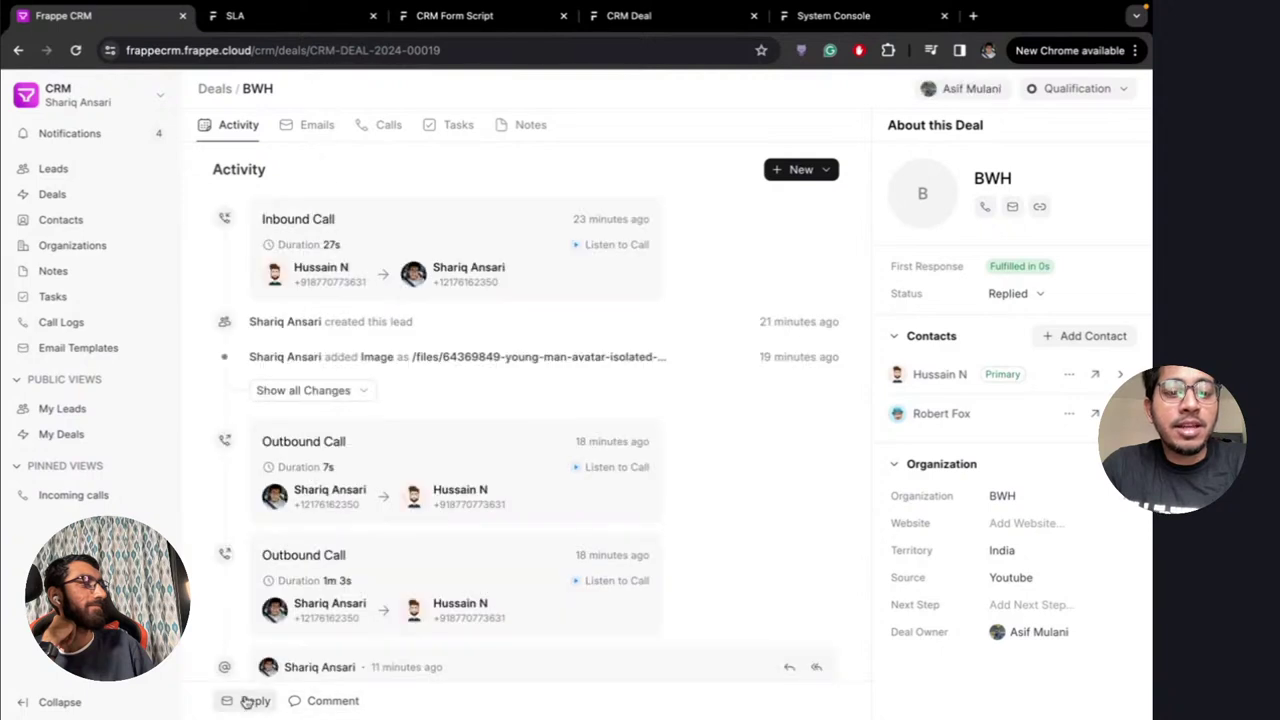
pyautogui.click(246, 701)
pyautogui.click(230, 622)
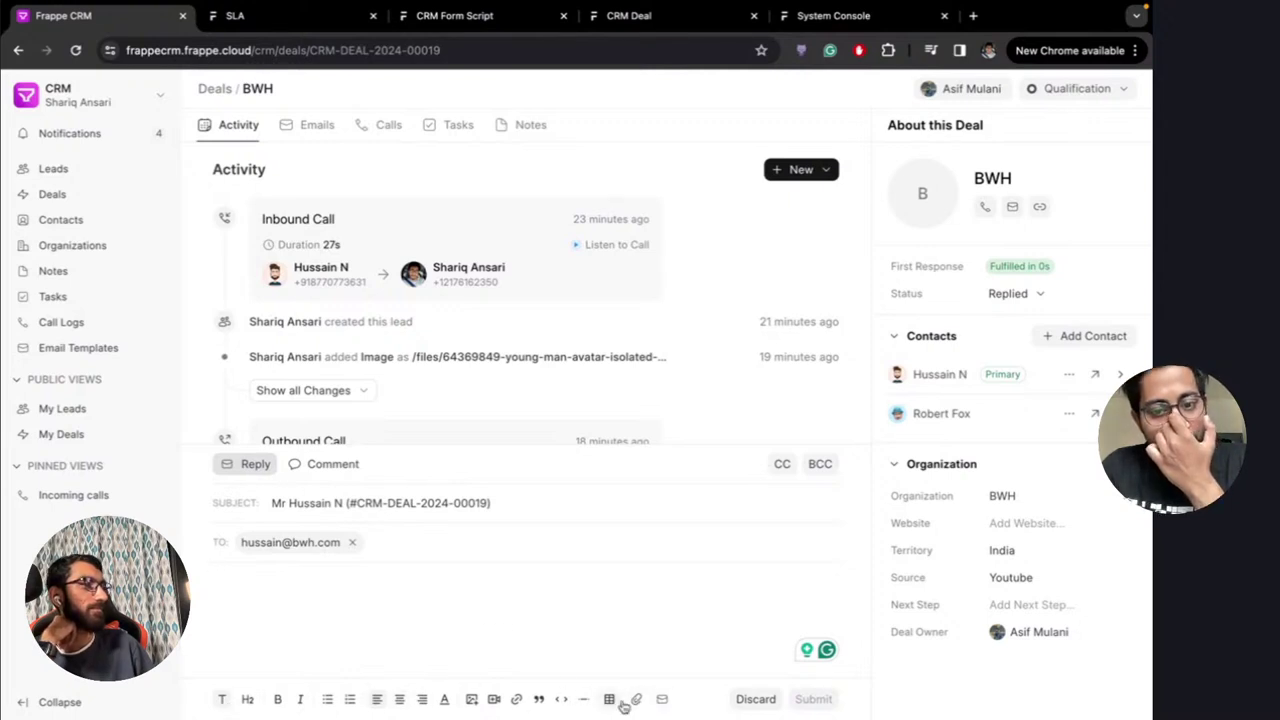
pyautogui.click(334, 468)
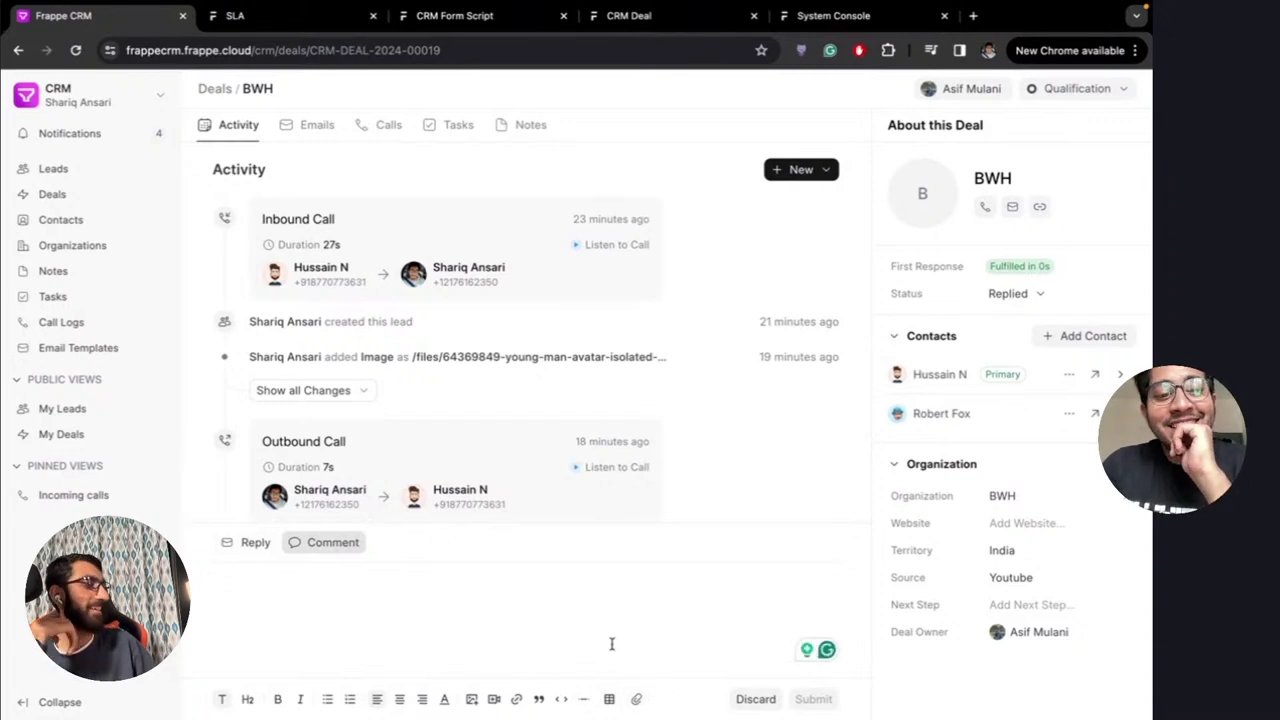
pyautogui.click(752, 699)
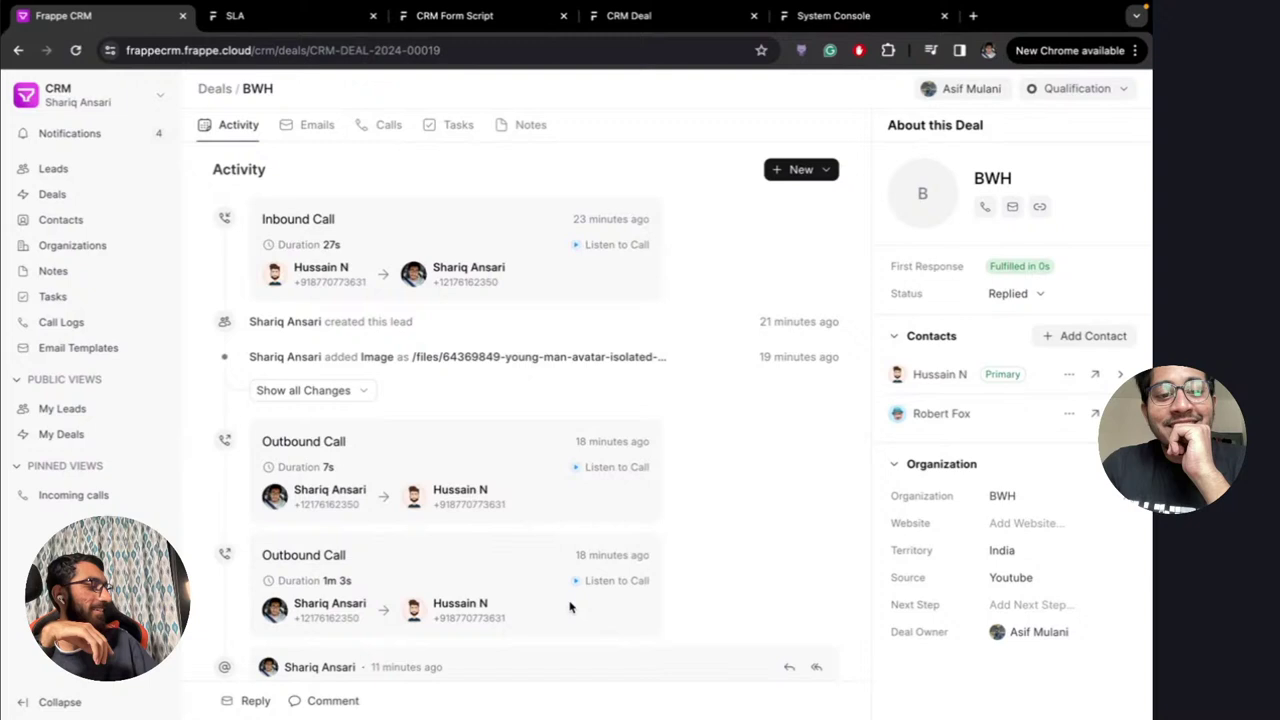
pyautogui.click(347, 698)
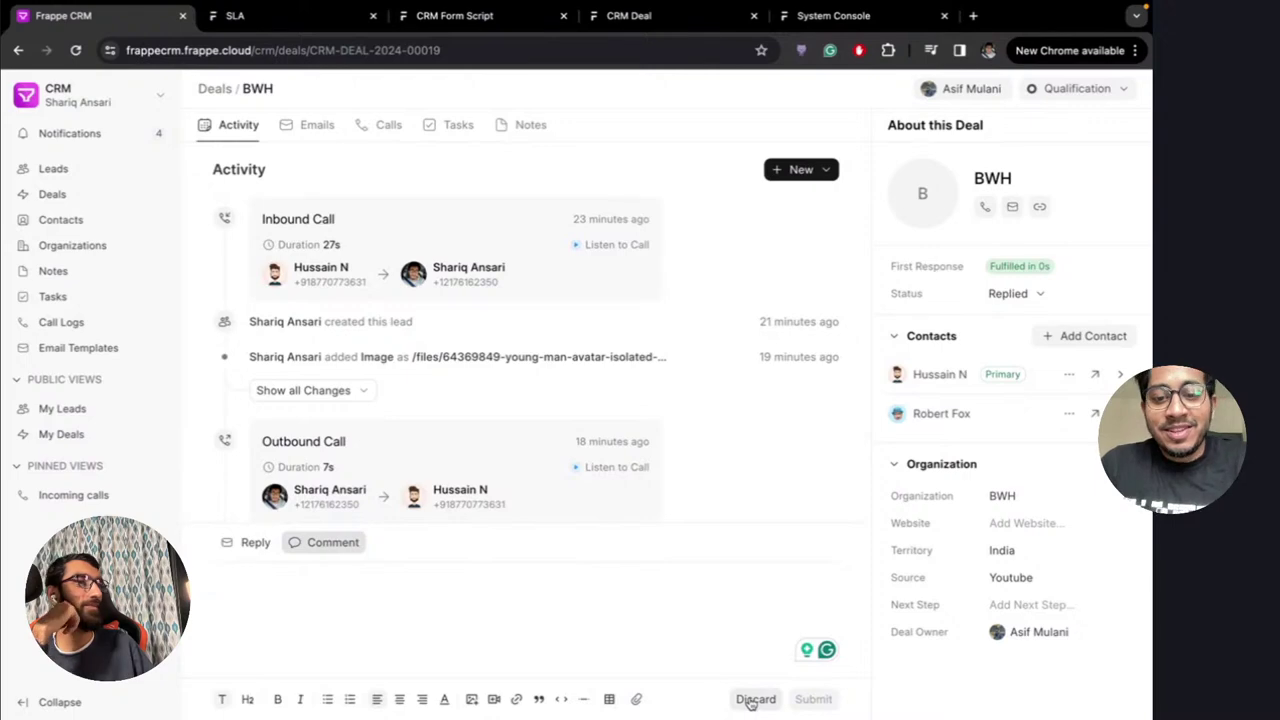
pyautogui.click(752, 699)
pyautogui.scroll(-10, 668, 556)
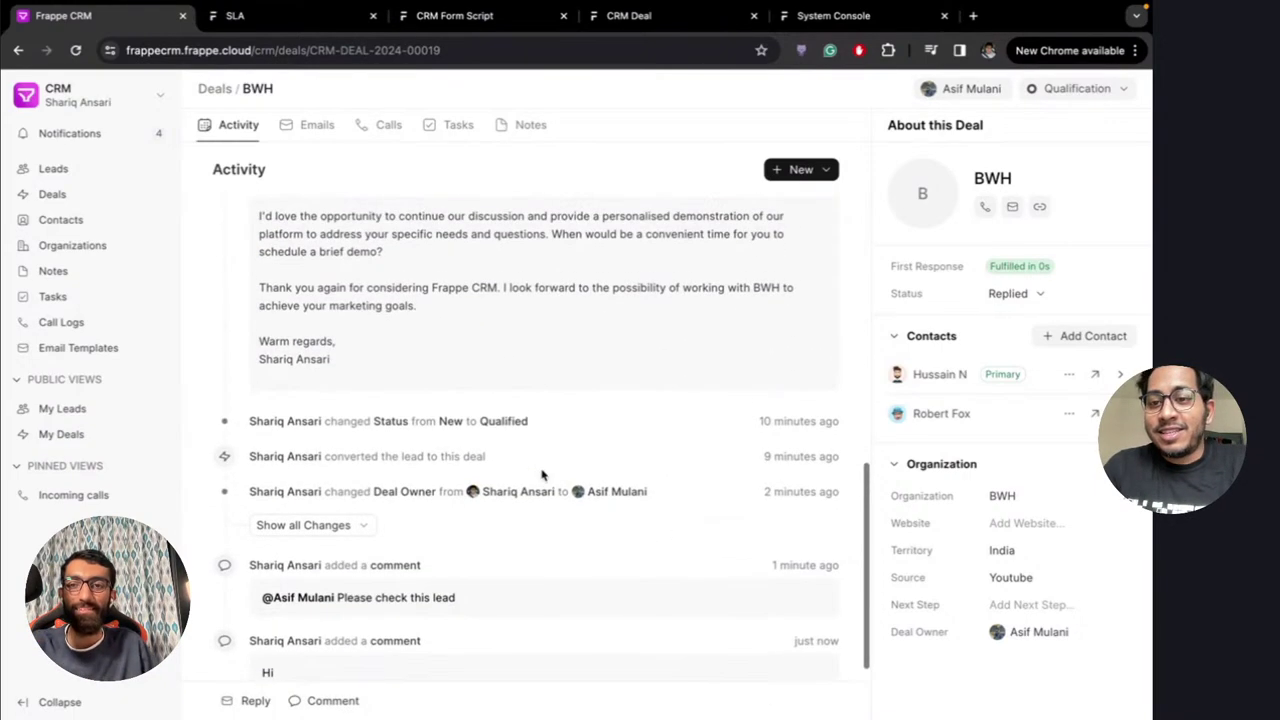
pyautogui.scroll(10, 543, 472)
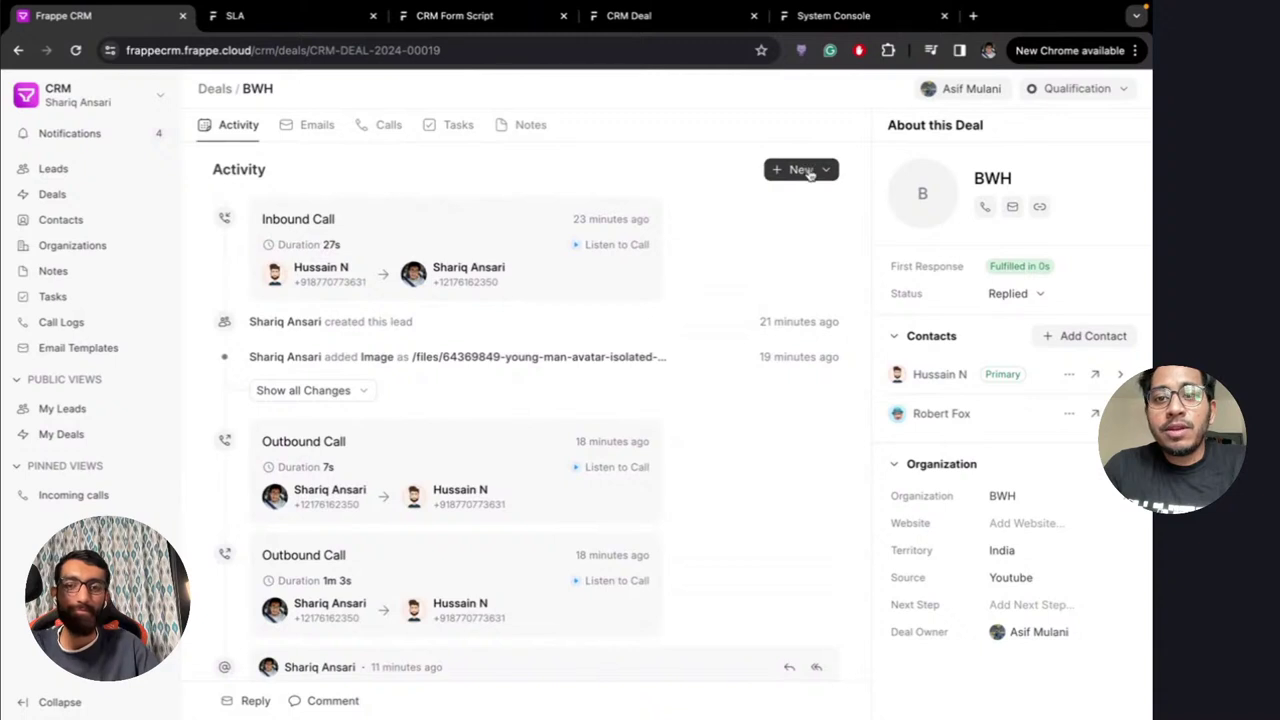
pyautogui.click(803, 169)
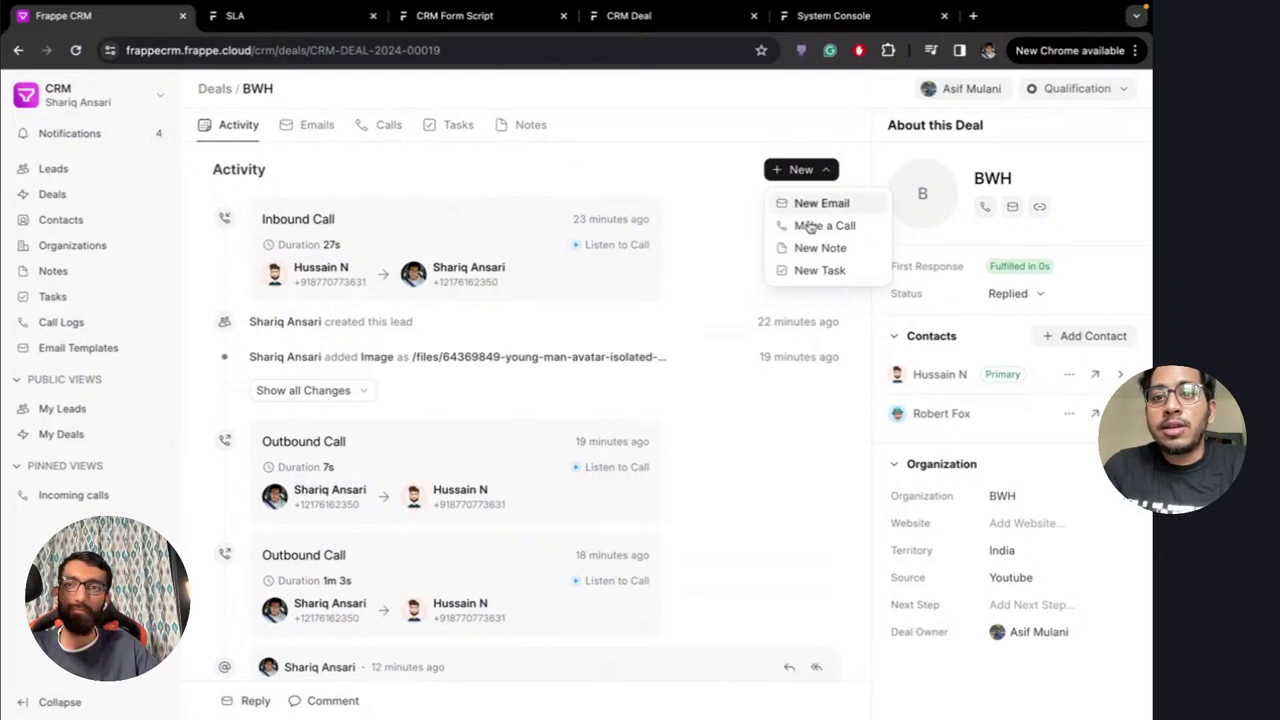
pyautogui.click(732, 199)
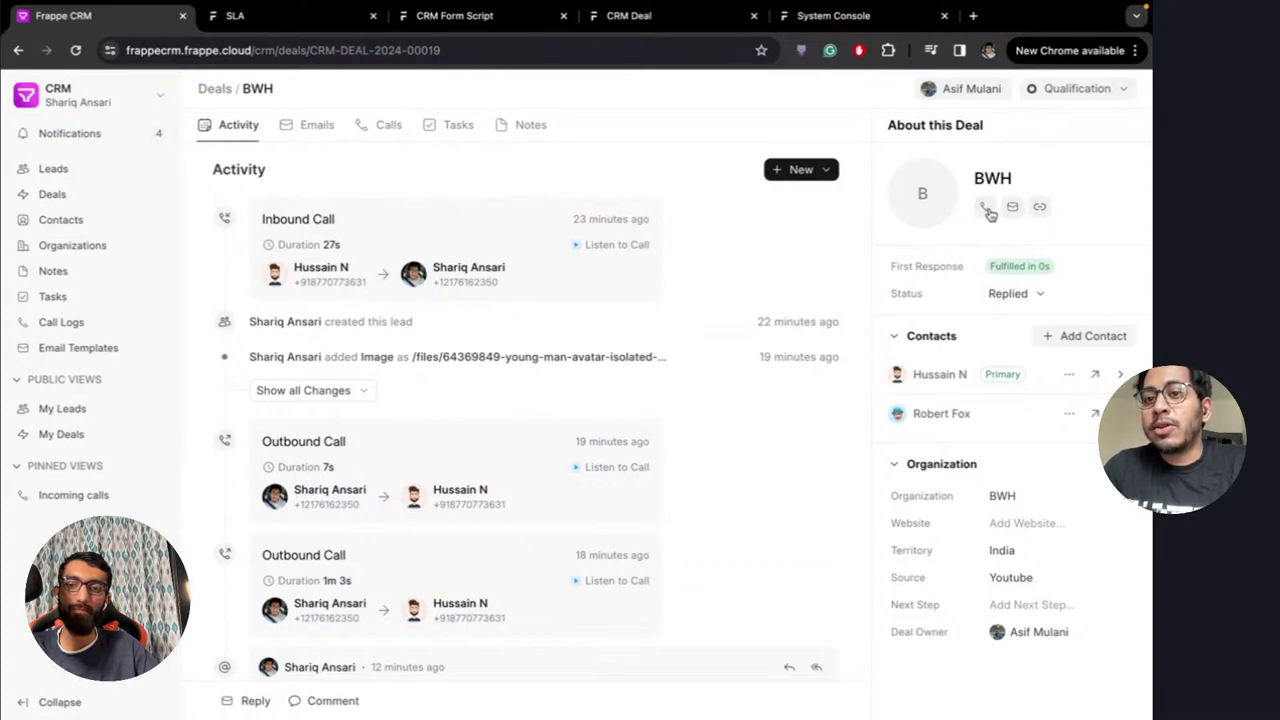
pyautogui.click(1013, 209)
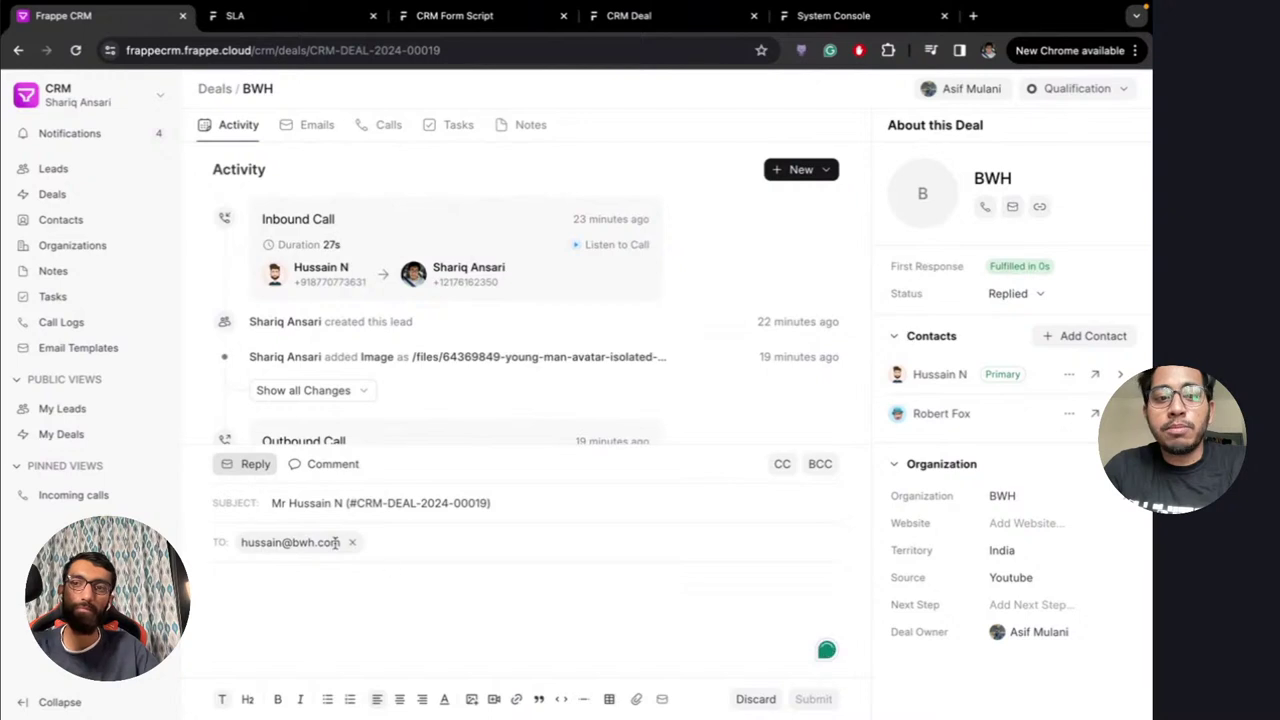
pyautogui.click(750, 700)
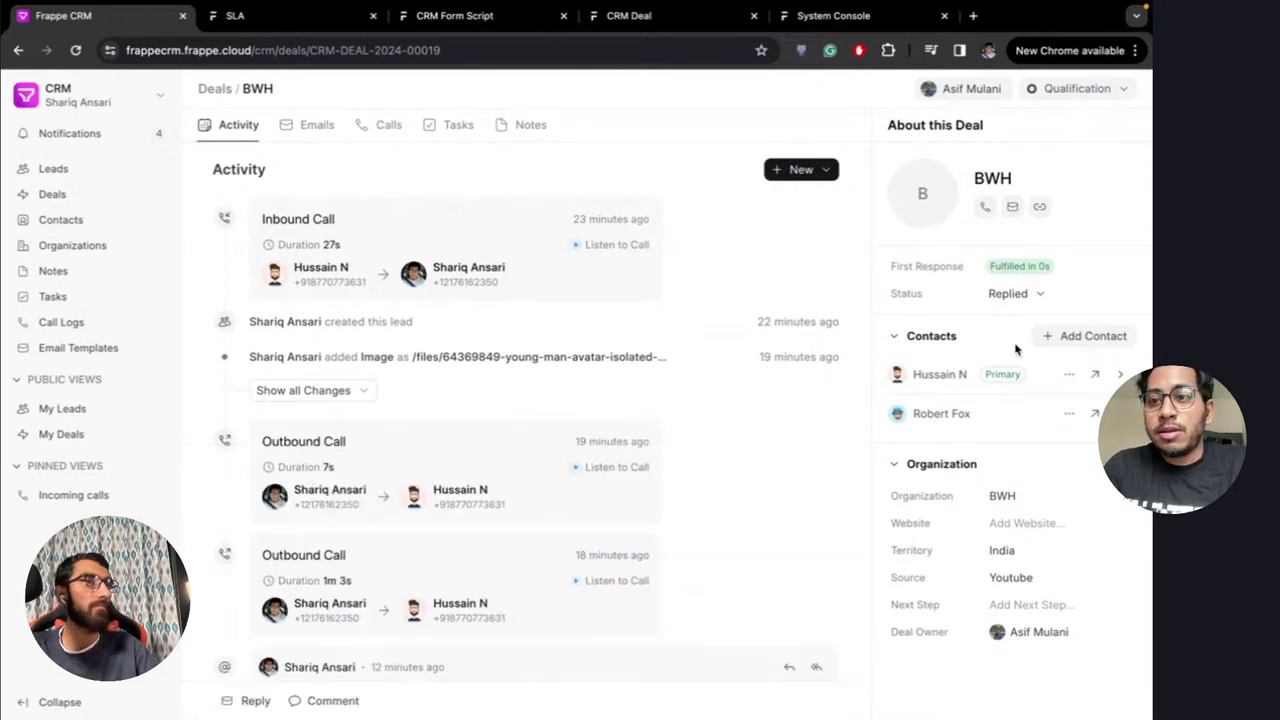
pyautogui.click(1041, 208)
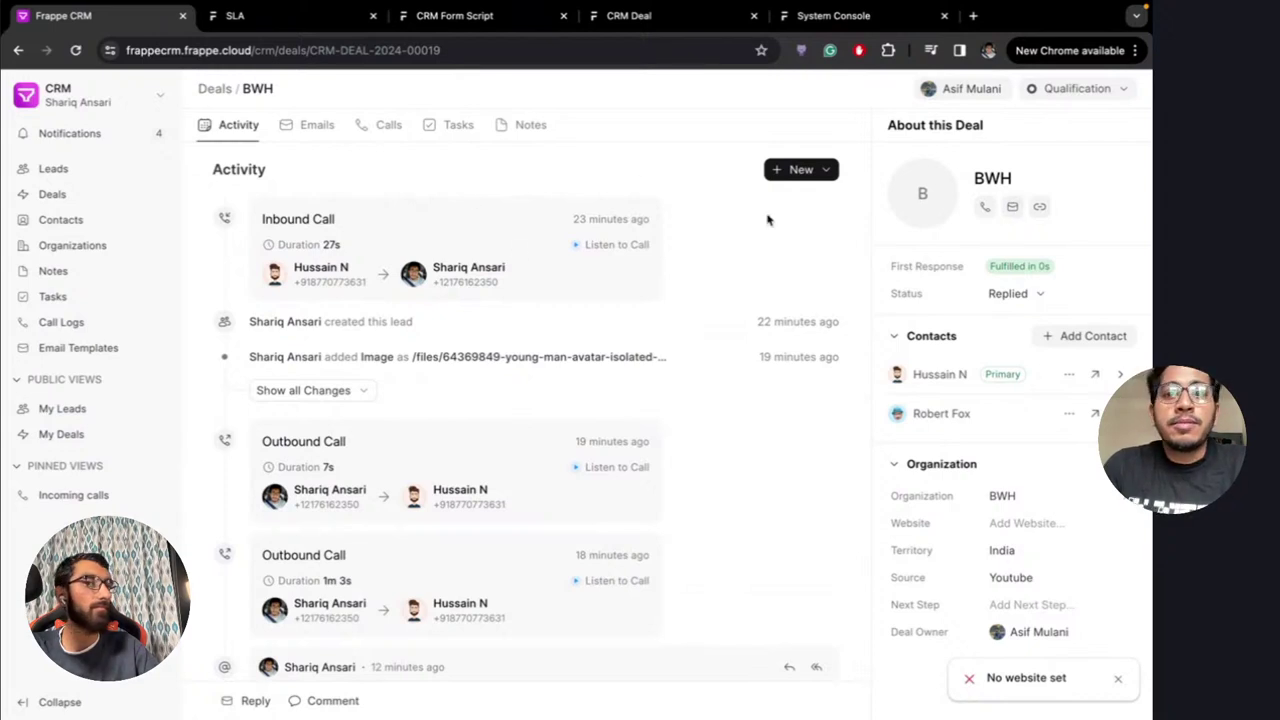
# Change the BWH deal status to In Progress, then to Won, and review the activity feed
pyautogui.click(1088, 92)
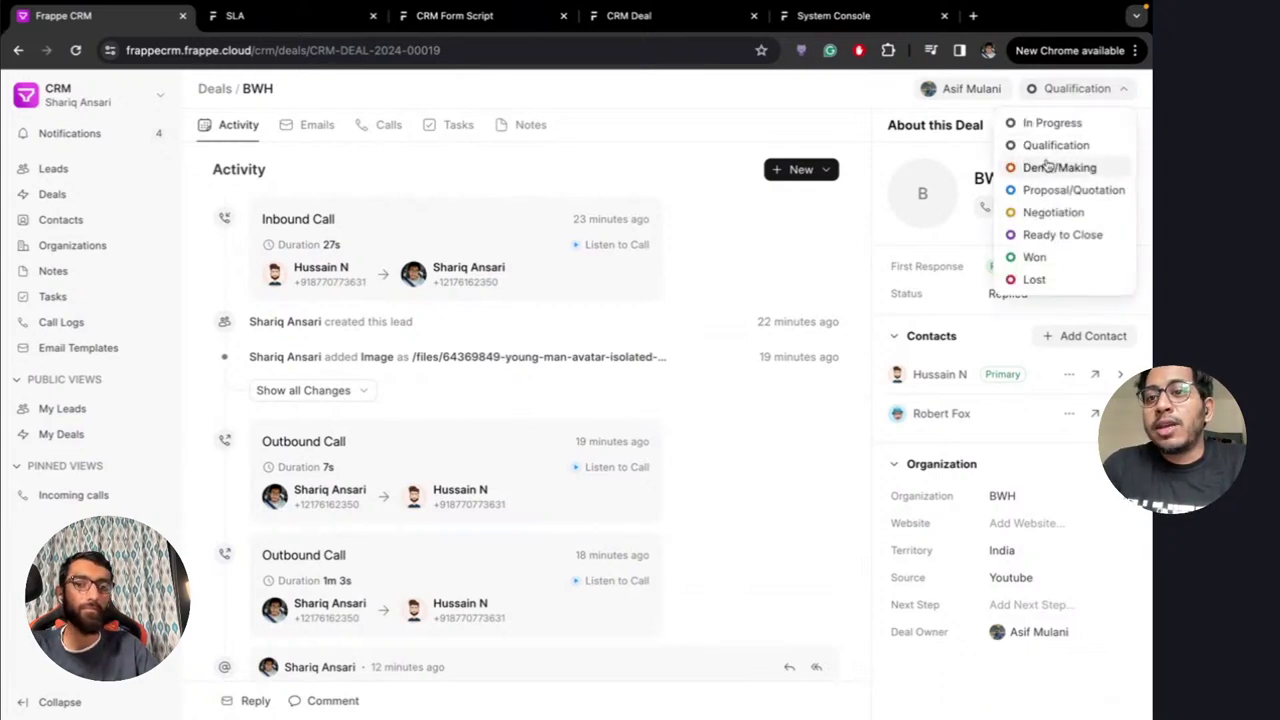
pyautogui.click(1050, 122)
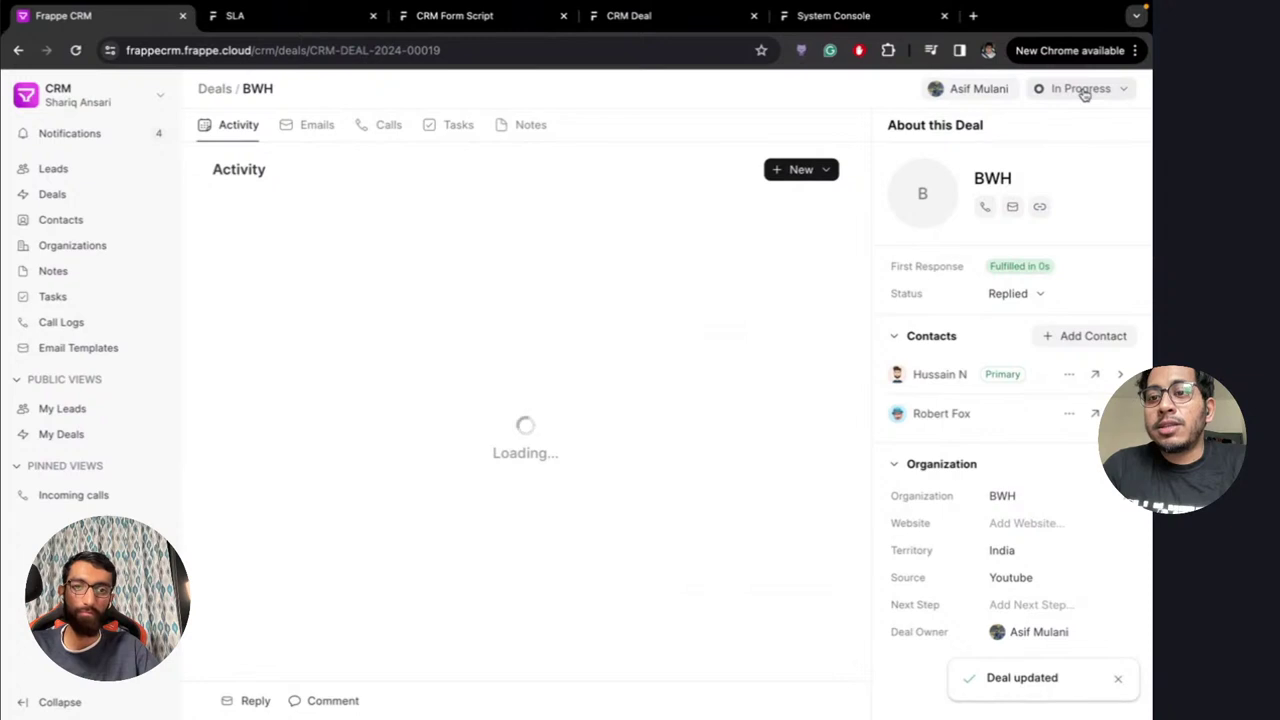
pyautogui.click(1085, 93)
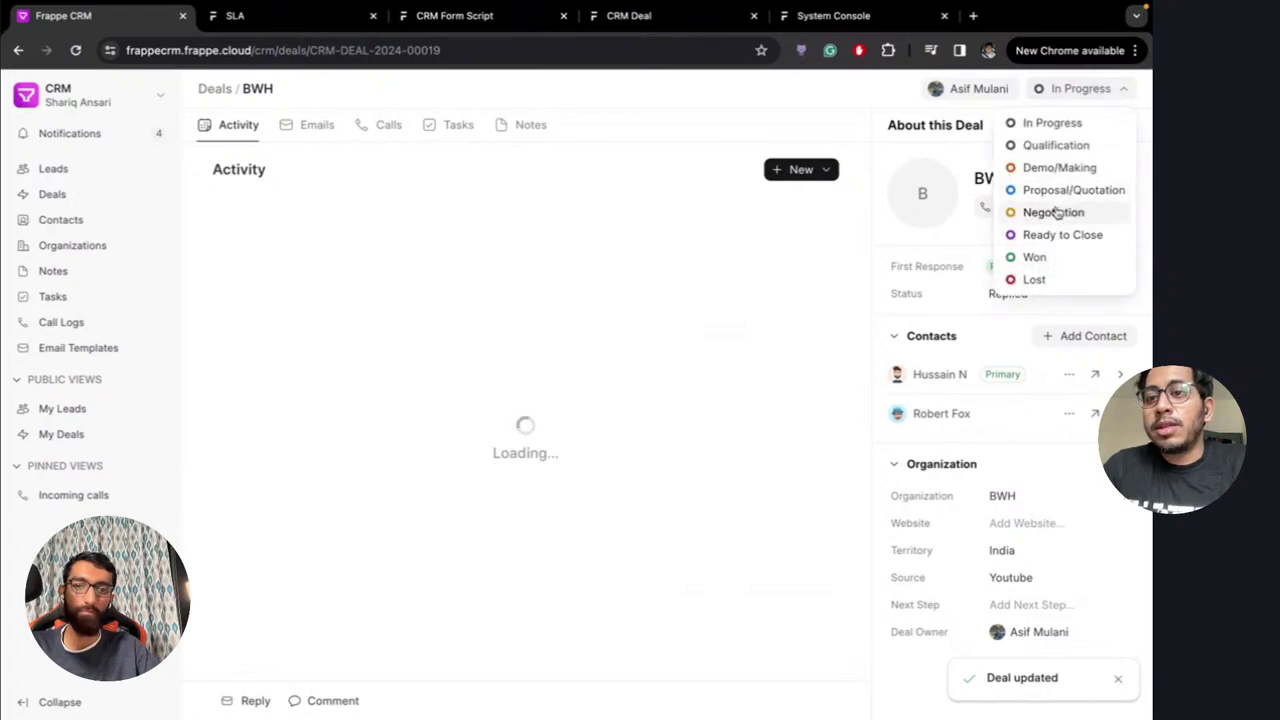
pyautogui.click(1035, 257)
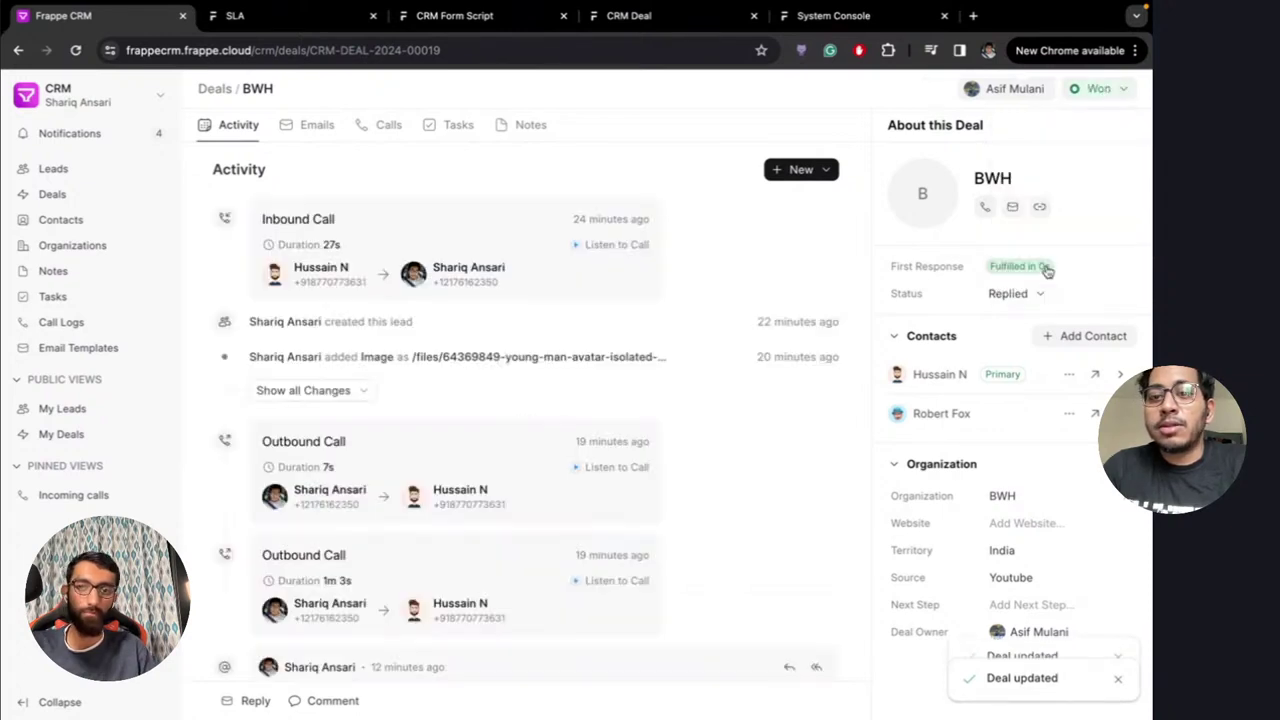
pyautogui.scroll(-3, 732, 437)
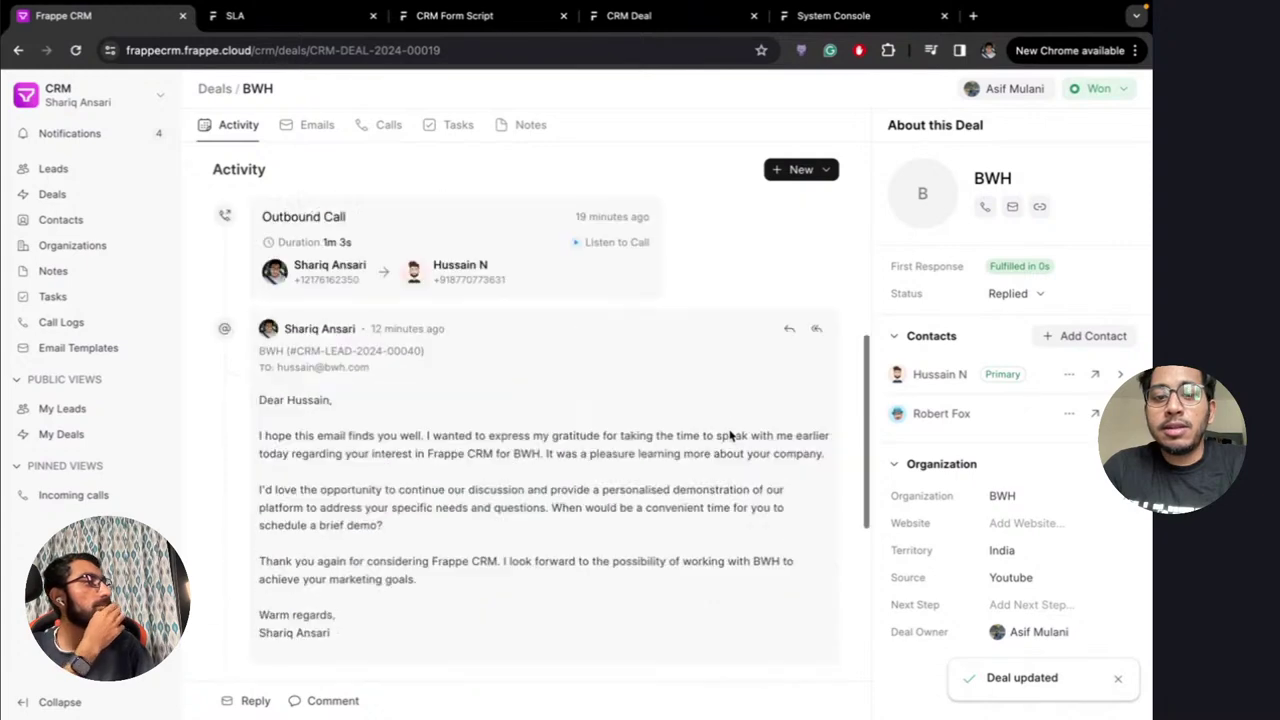
pyautogui.scroll(-4, 729, 435)
pyautogui.scroll(3, 683, 430)
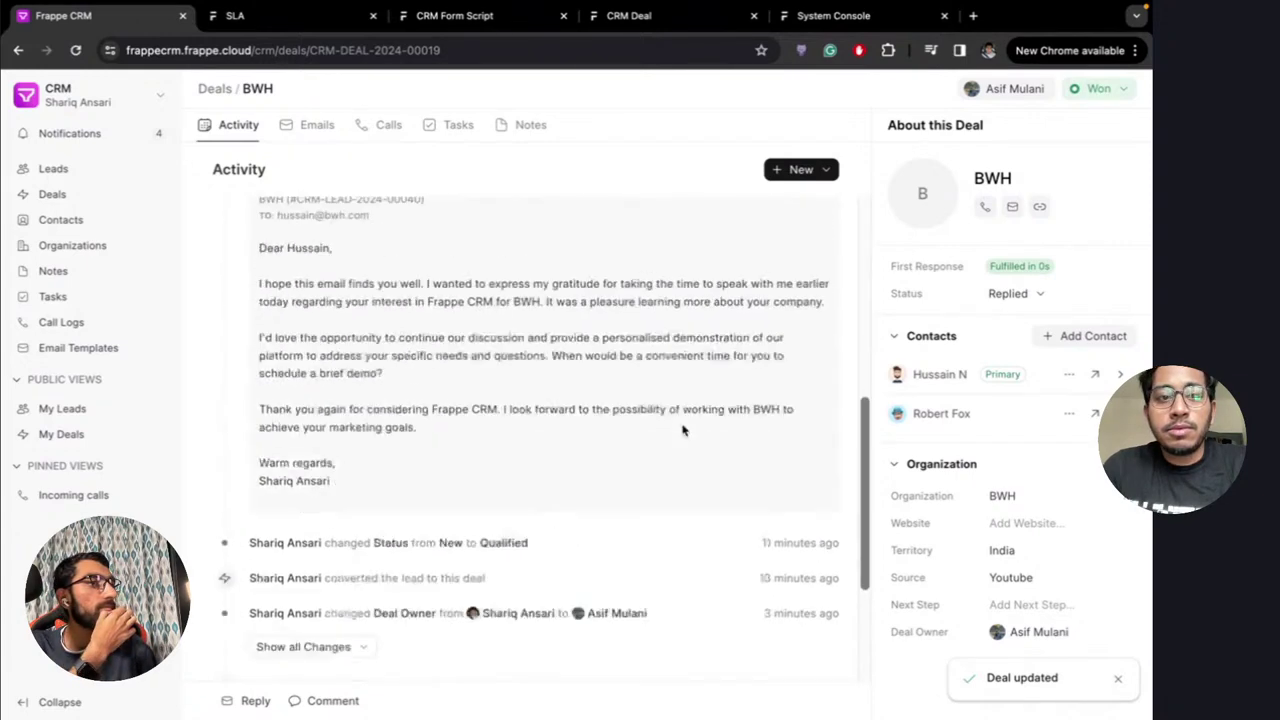
pyautogui.scroll(6, 684, 430)
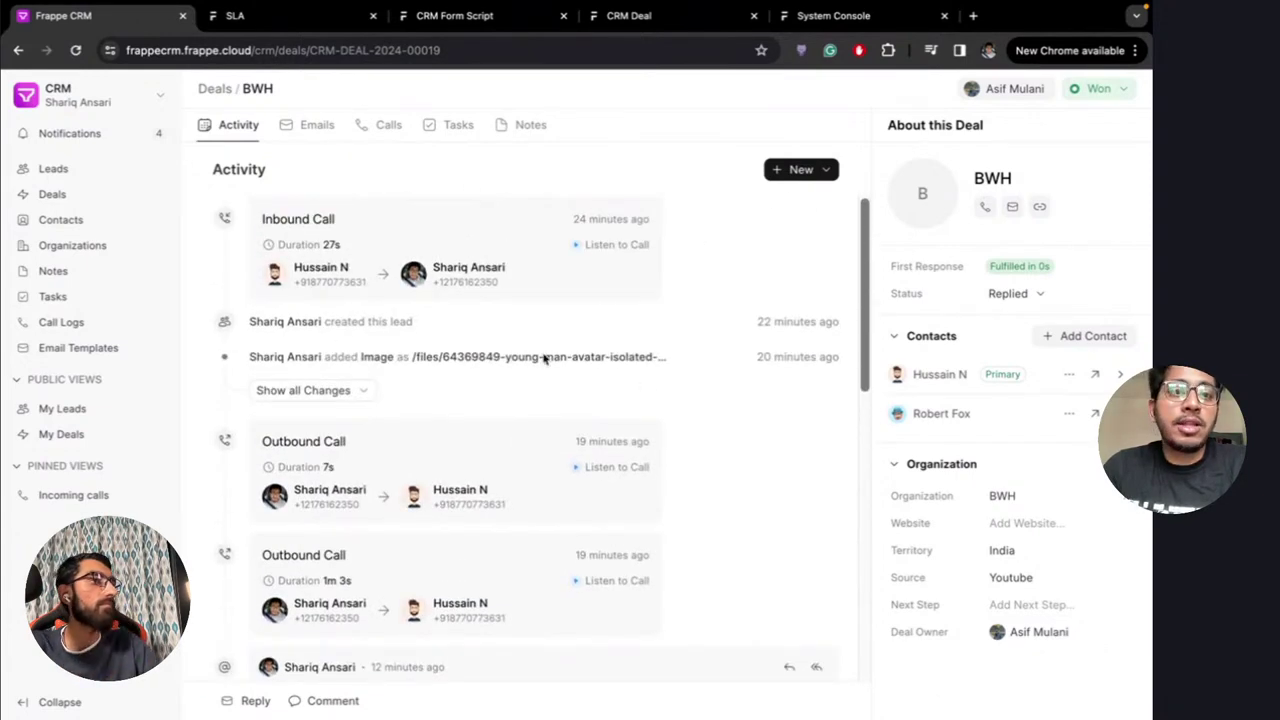
pyautogui.scroll(-8, 718, 392)
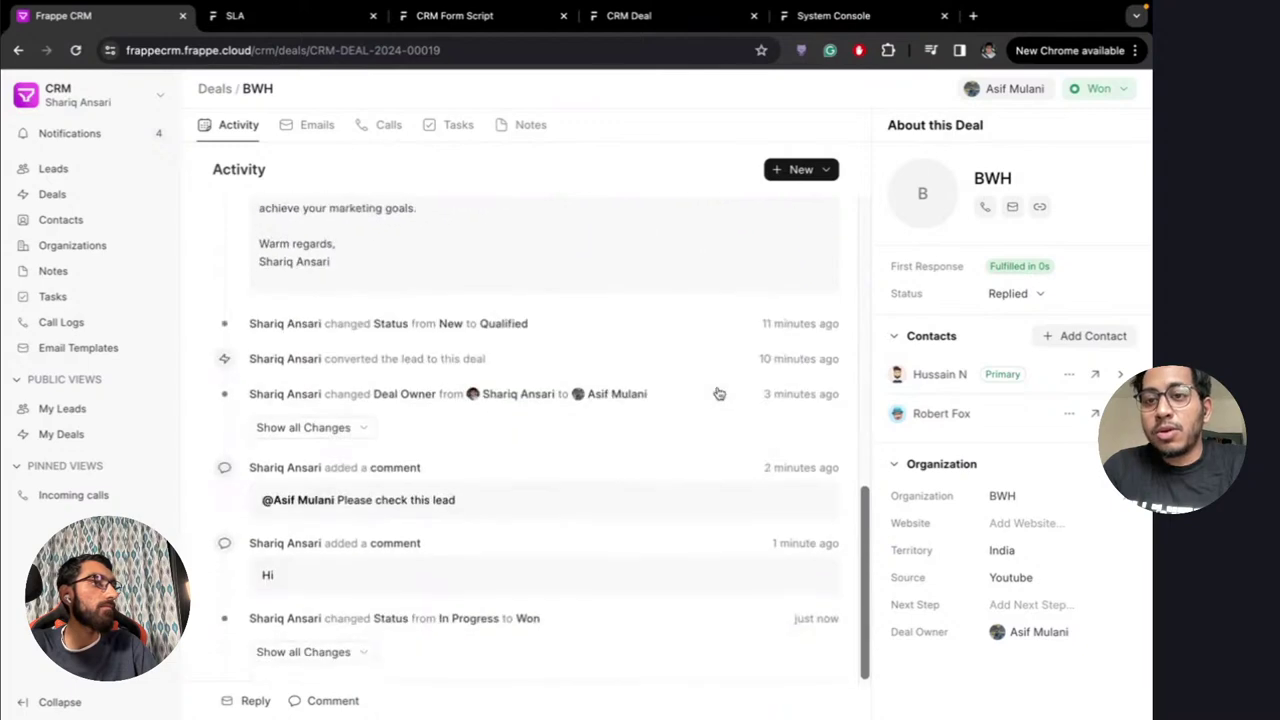
pyautogui.scroll(8, 717, 392)
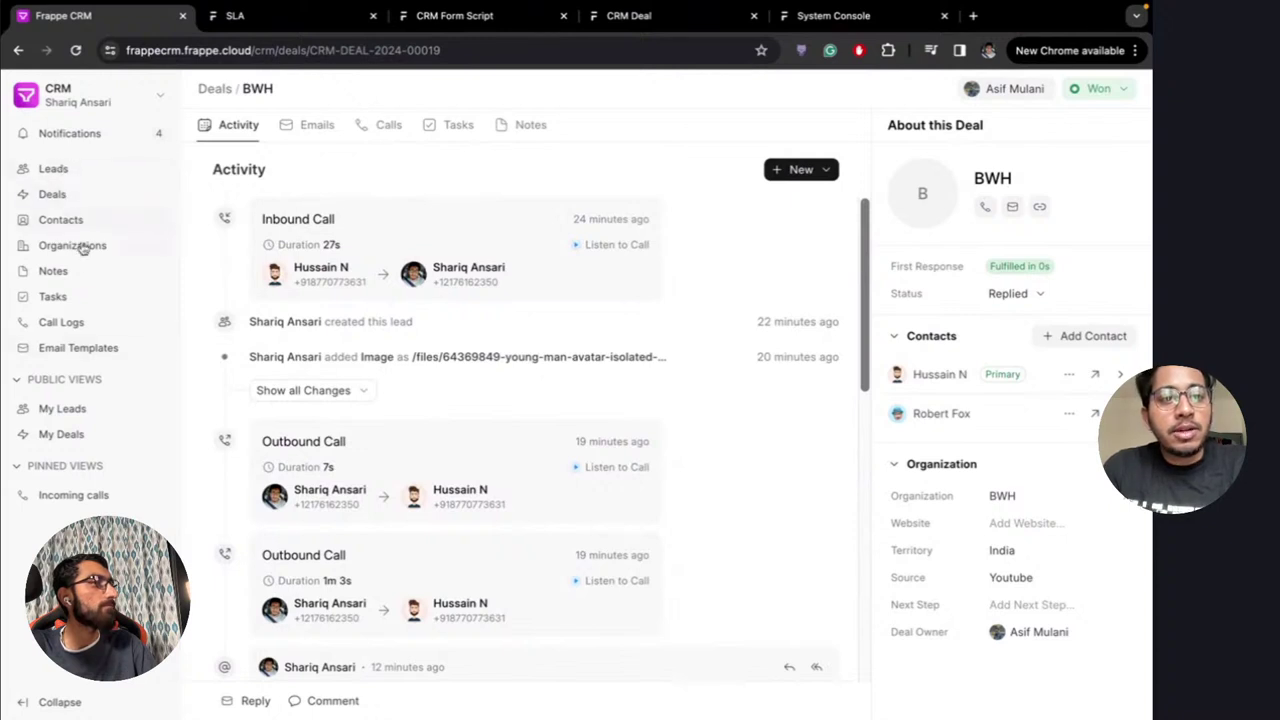
pyautogui.click(55, 271)
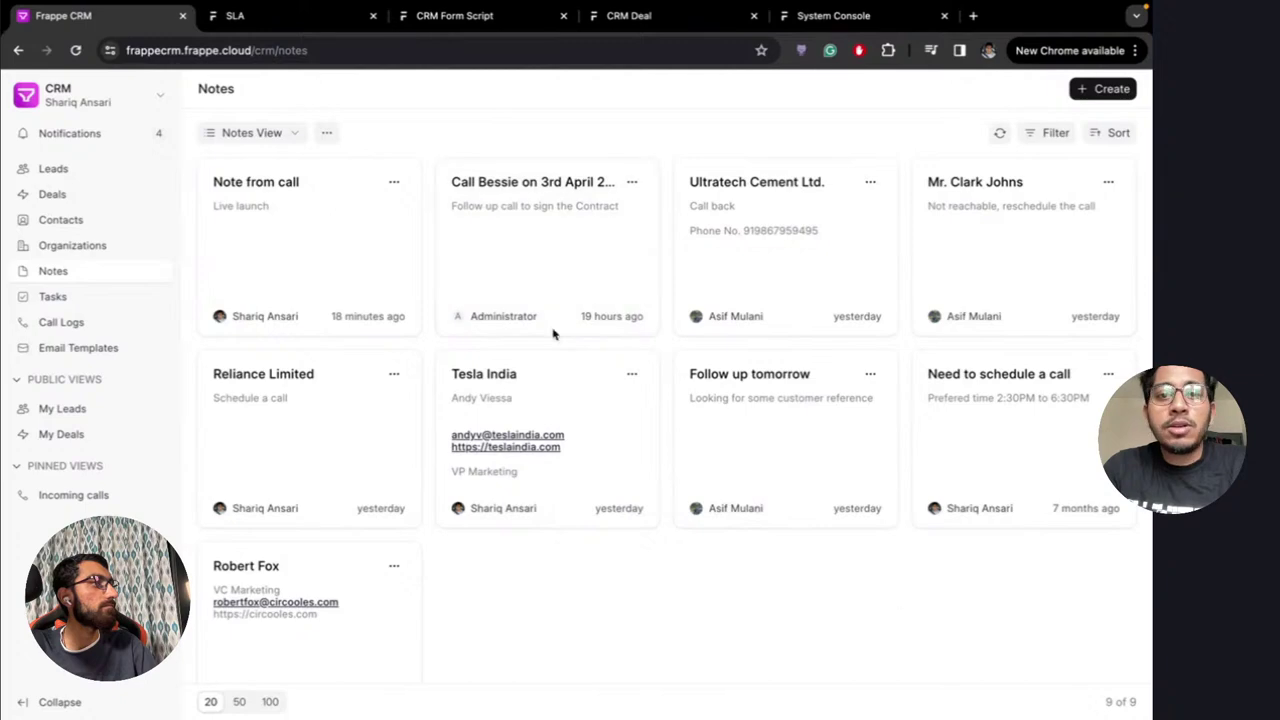
pyautogui.click(100, 298)
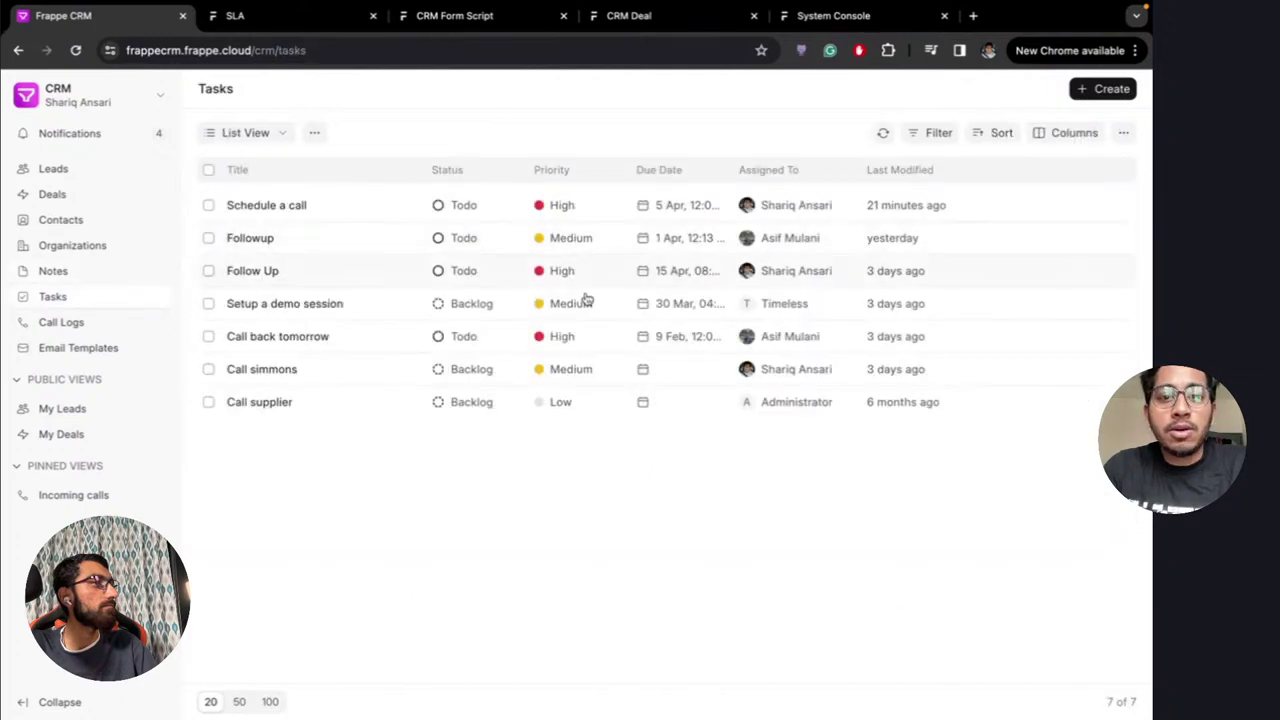
pyautogui.click(74, 328)
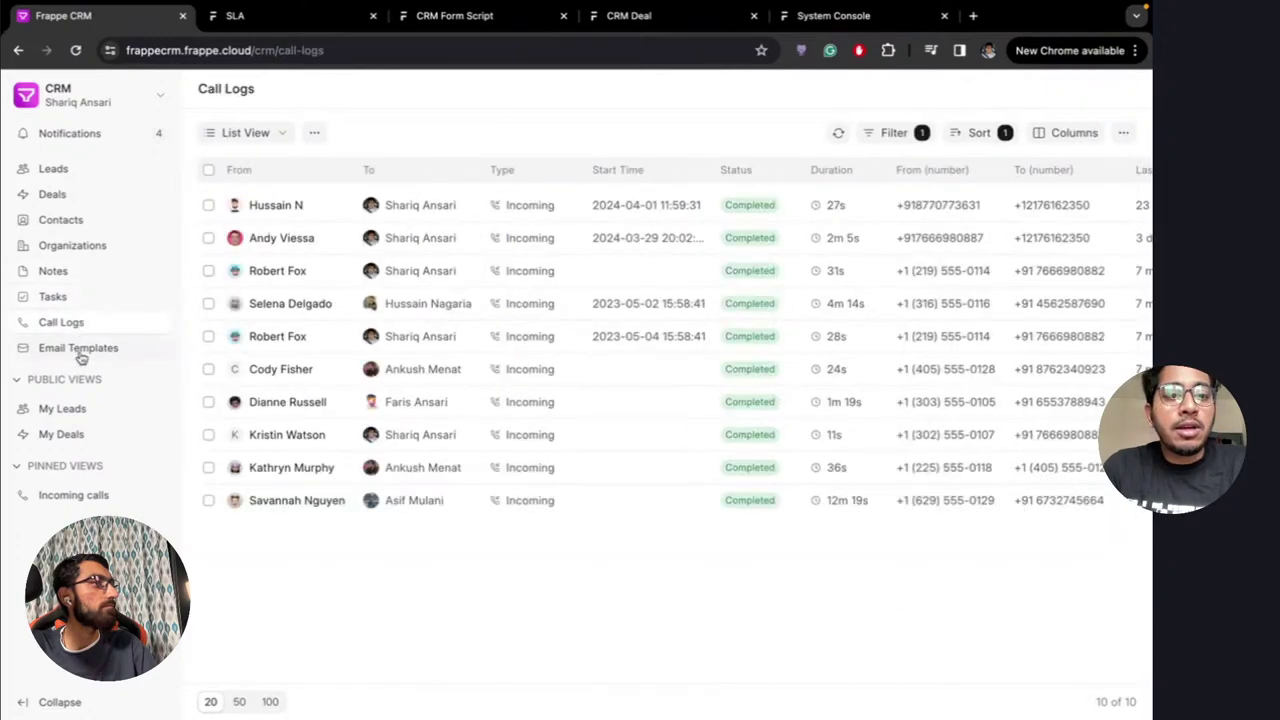
pyautogui.click(80, 350)
pyautogui.click(78, 175)
pyautogui.click(78, 202)
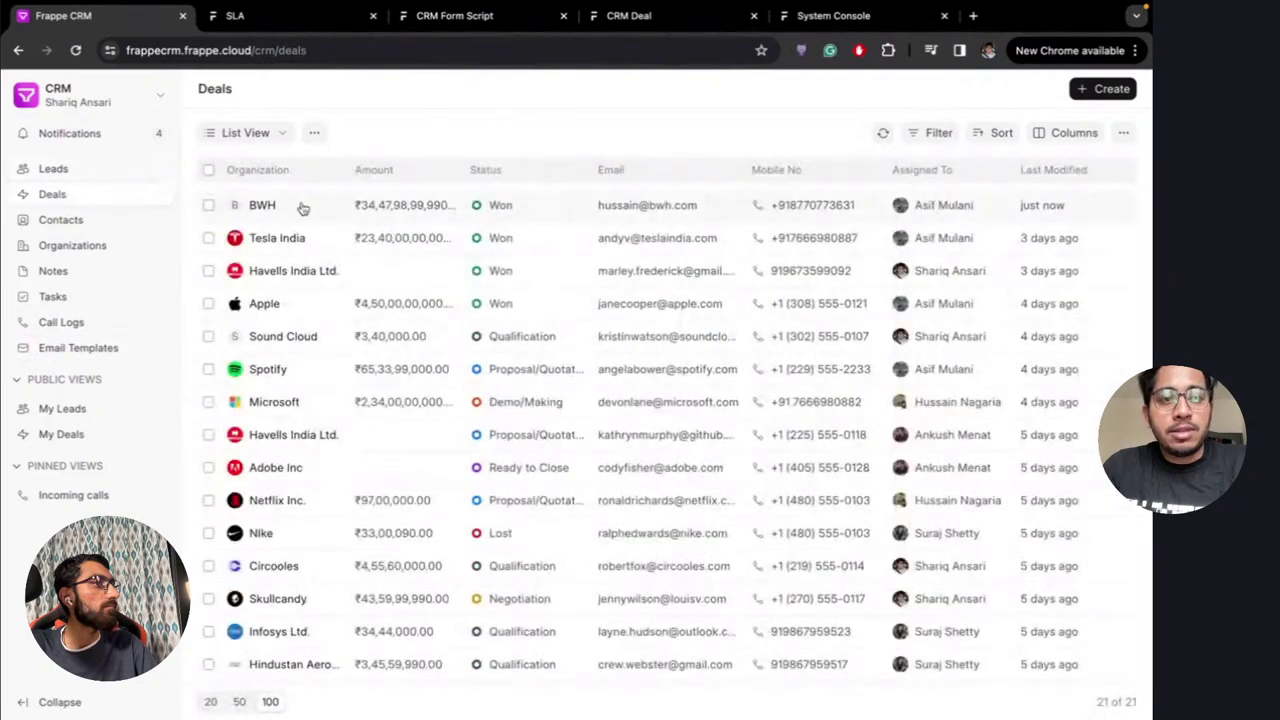
pyautogui.click(276, 214)
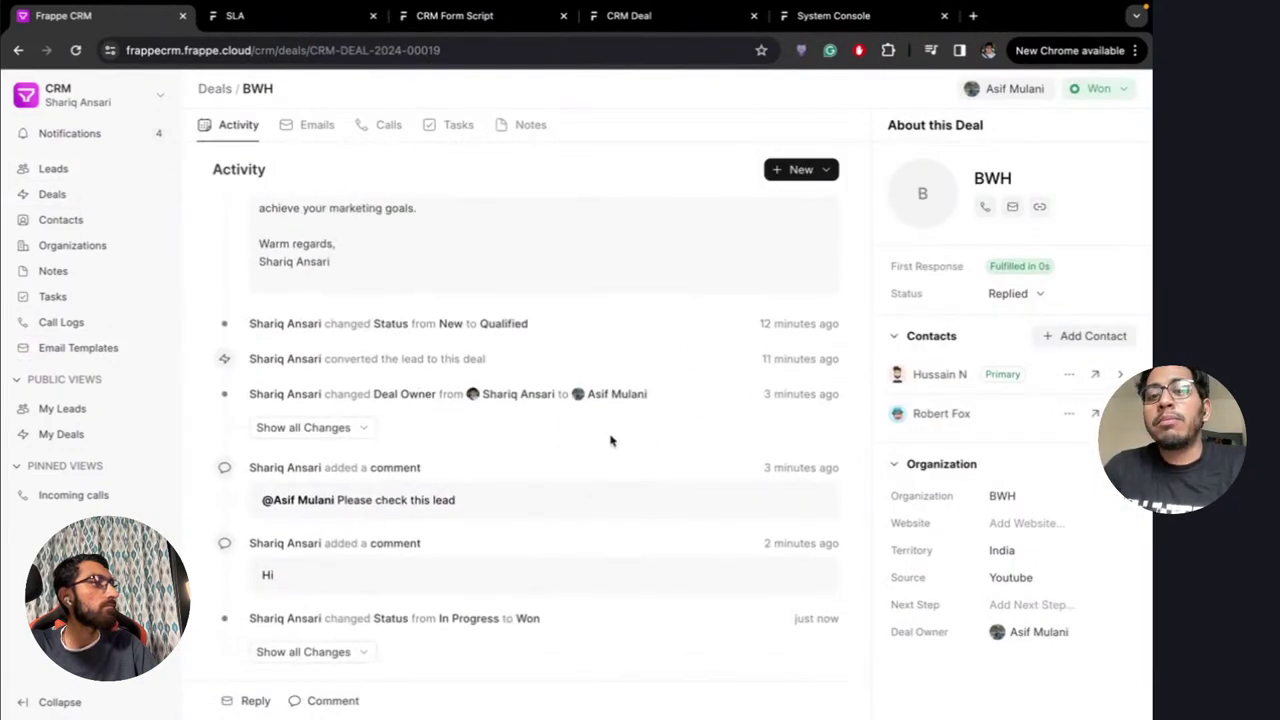
pyautogui.scroll(6, 766, 262)
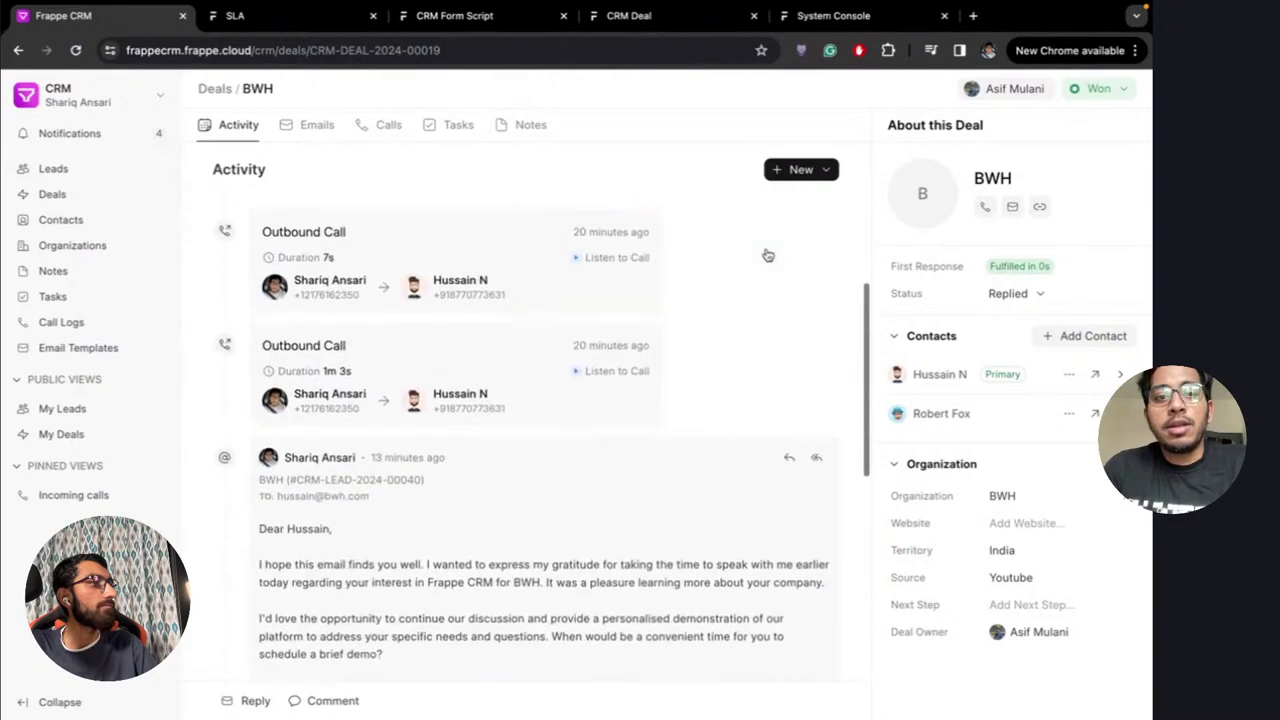
pyautogui.scroll(2, 729, 334)
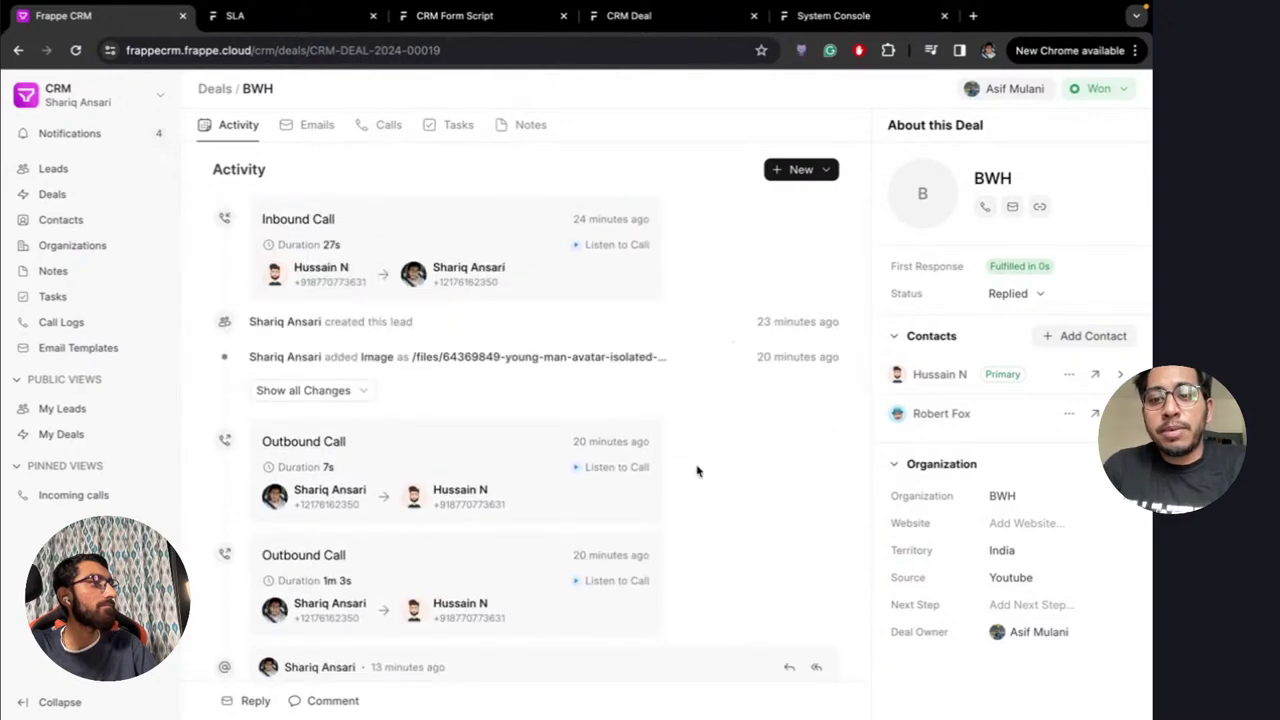
pyautogui.scroll(-10, 697, 471)
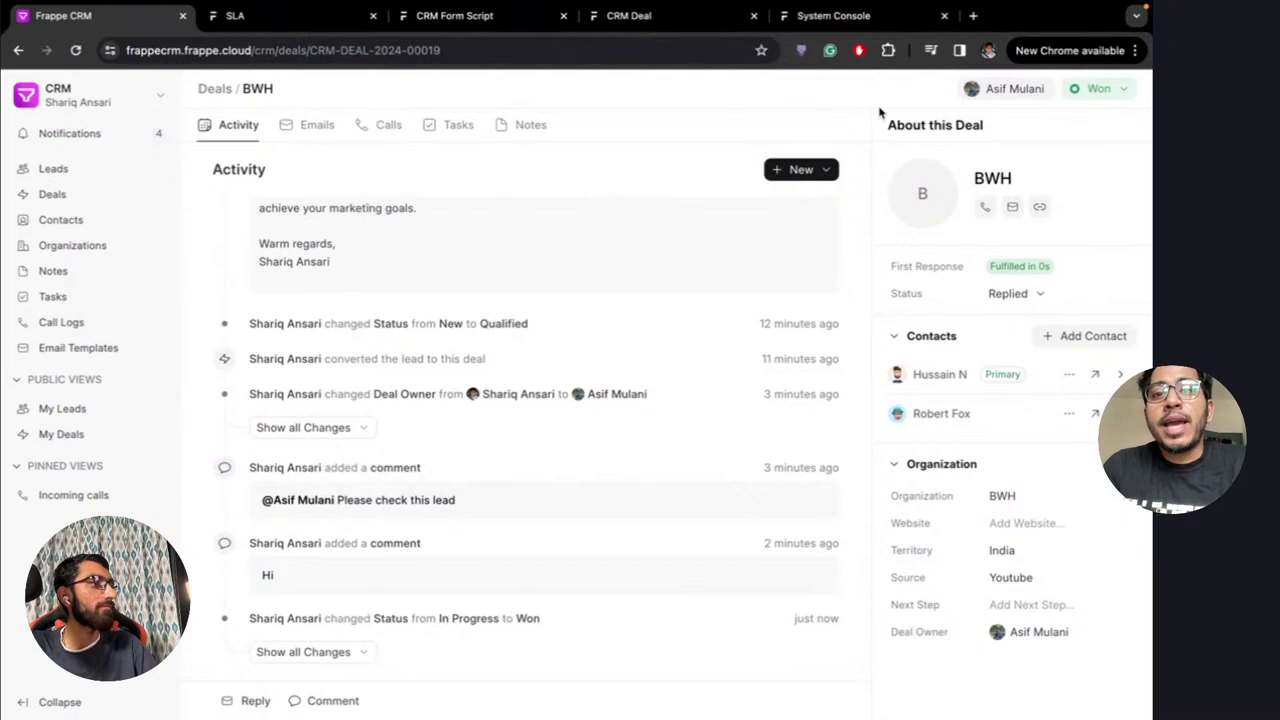
pyautogui.scroll(3, 668, 378)
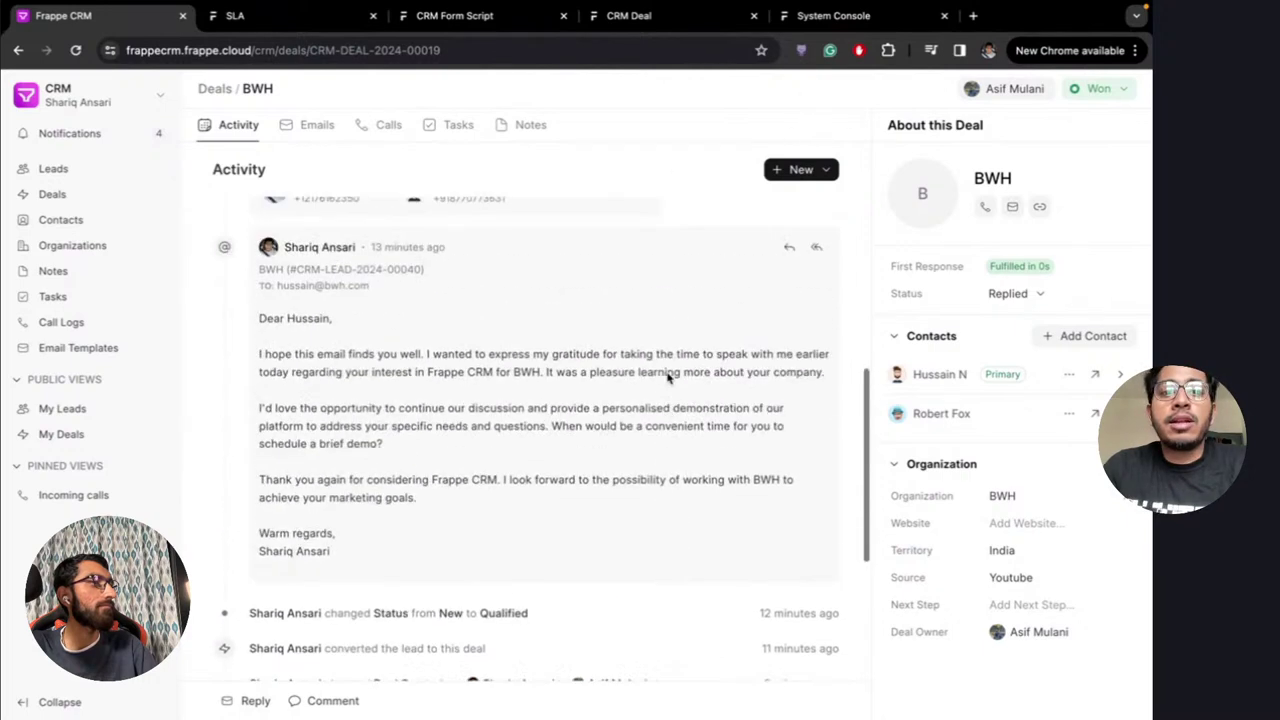
pyautogui.scroll(-3, 668, 378)
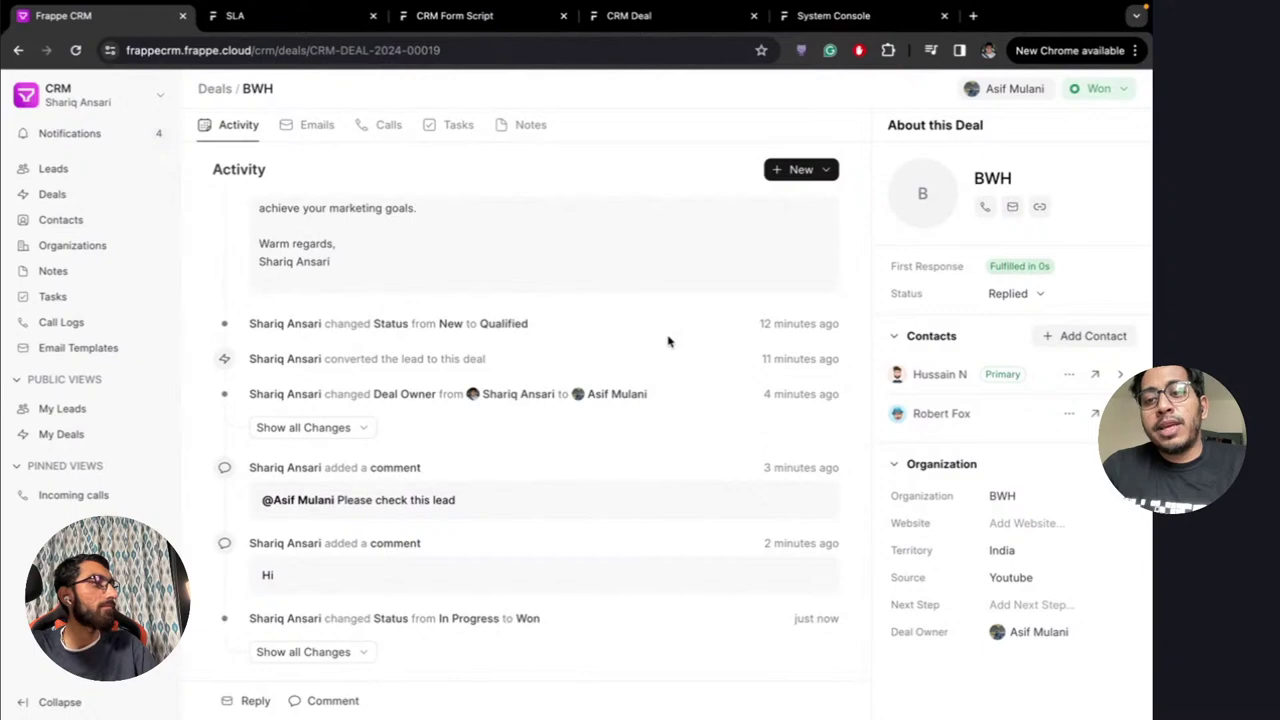
pyautogui.scroll(4, 668, 342)
pyautogui.scroll(-2, 723, 300)
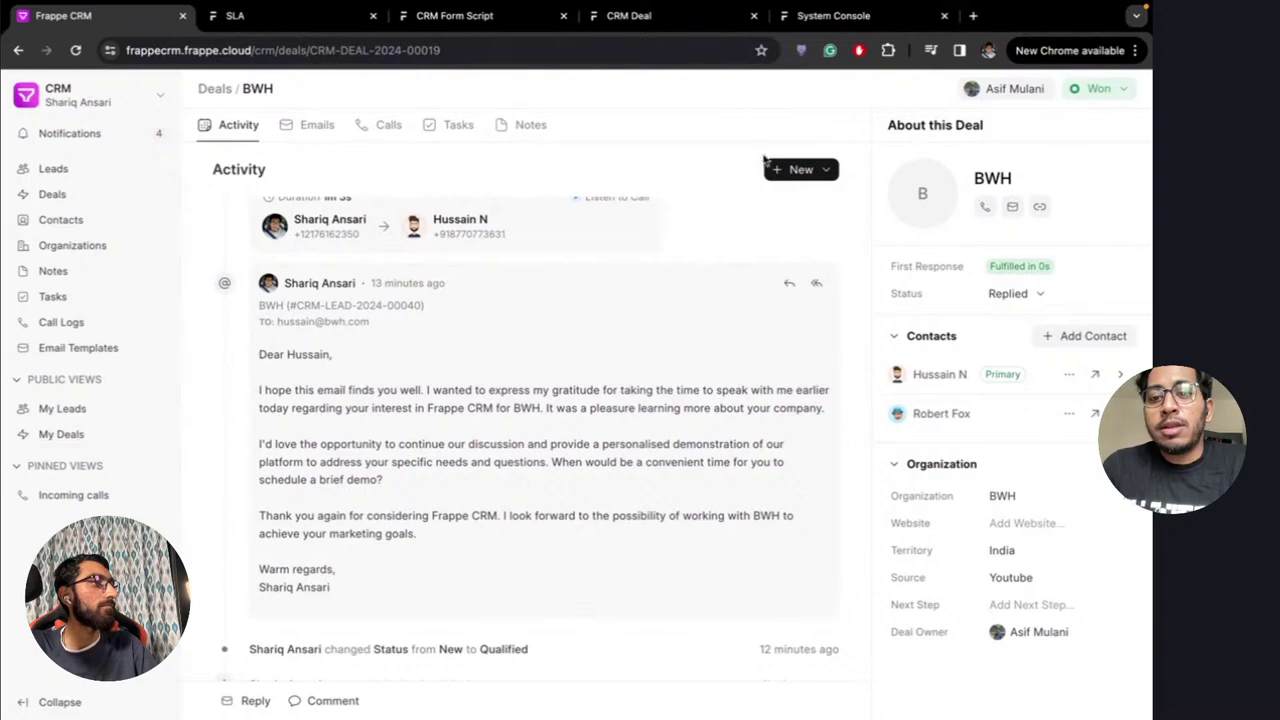
pyautogui.scroll(5, 764, 240)
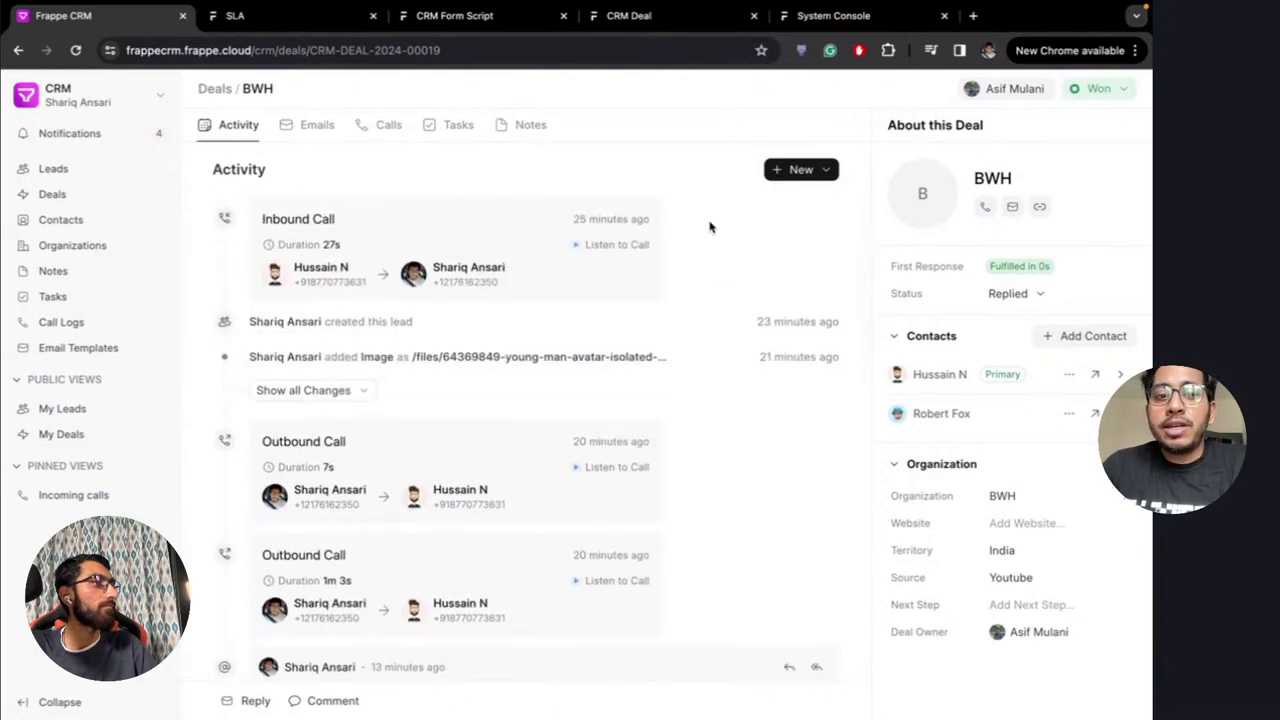
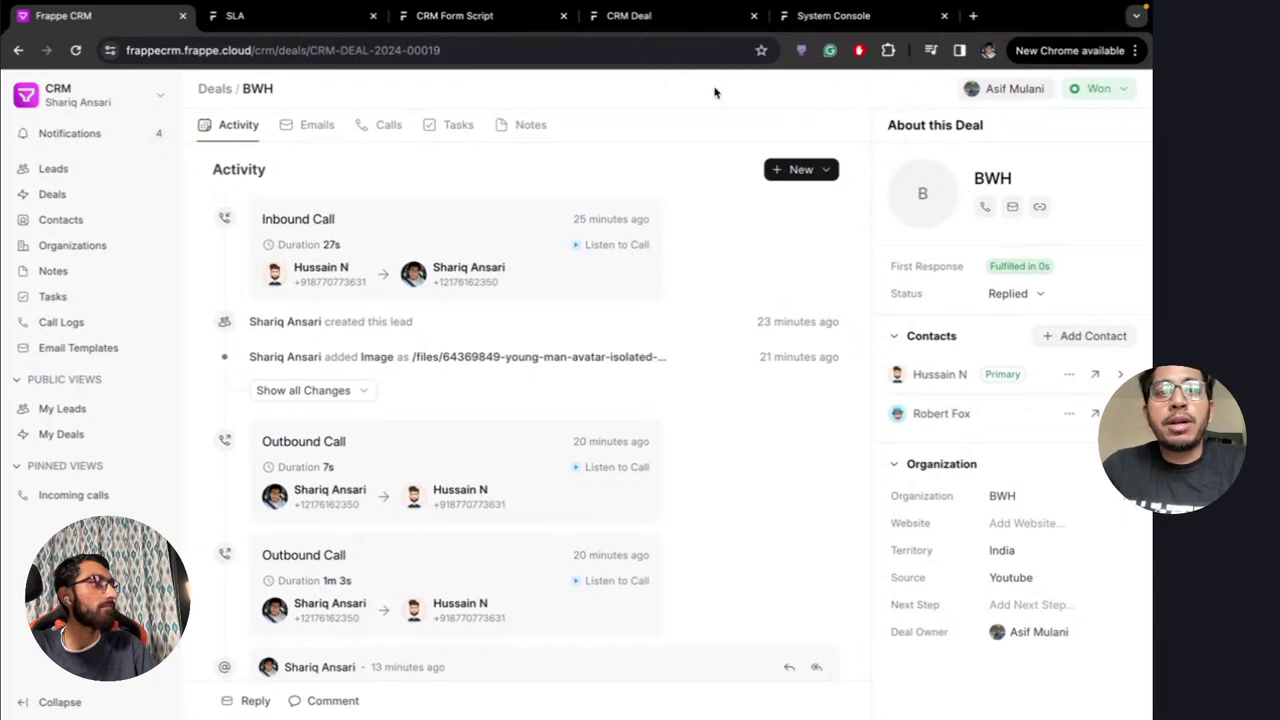
# Dismiss the Invalid Request message and open the Go To Partner Lead script from the CRM Form Script list
pyautogui.click(452, 16)
pyautogui.click(414, 50)
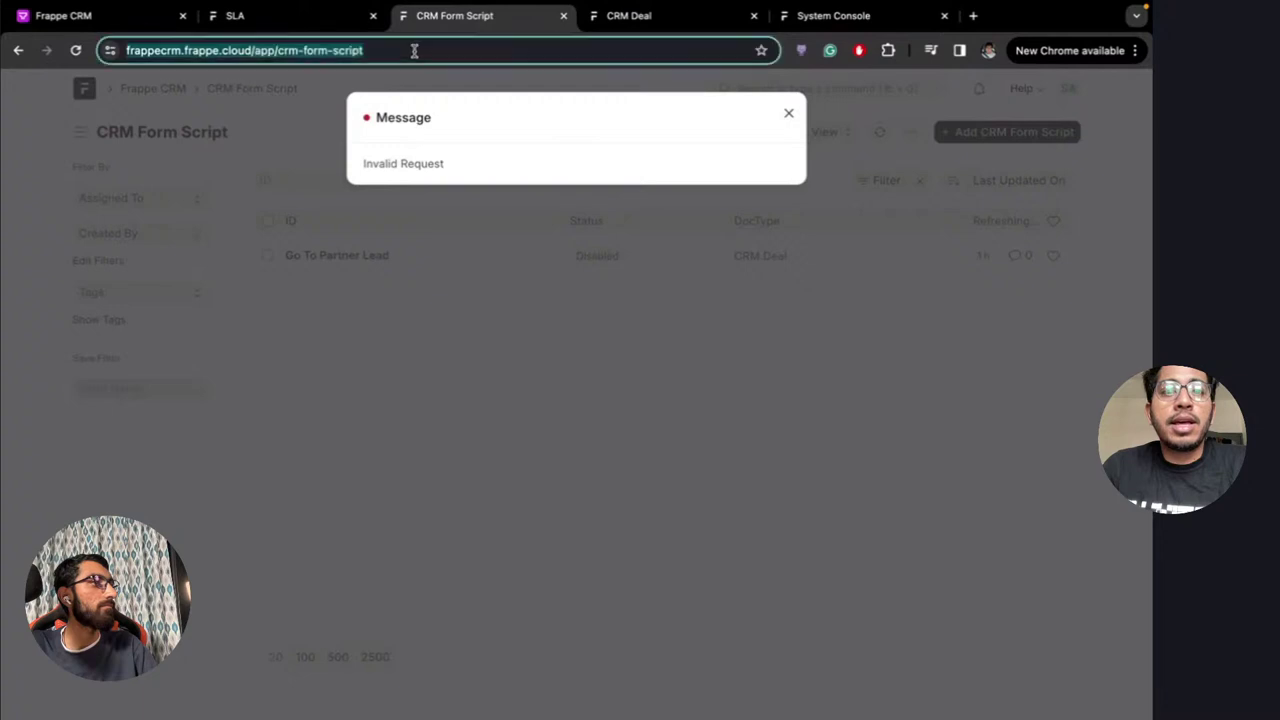
pyautogui.press('Escape')
pyautogui.press('Escape')
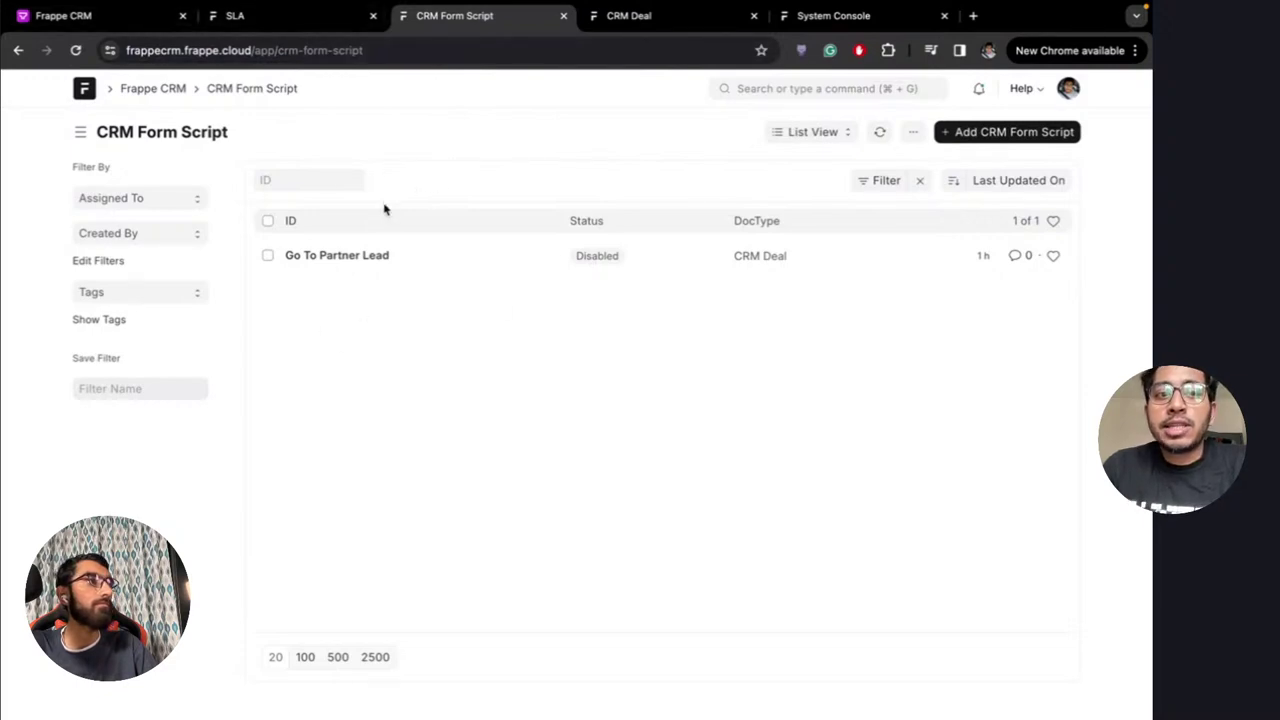
pyautogui.click(108, 16)
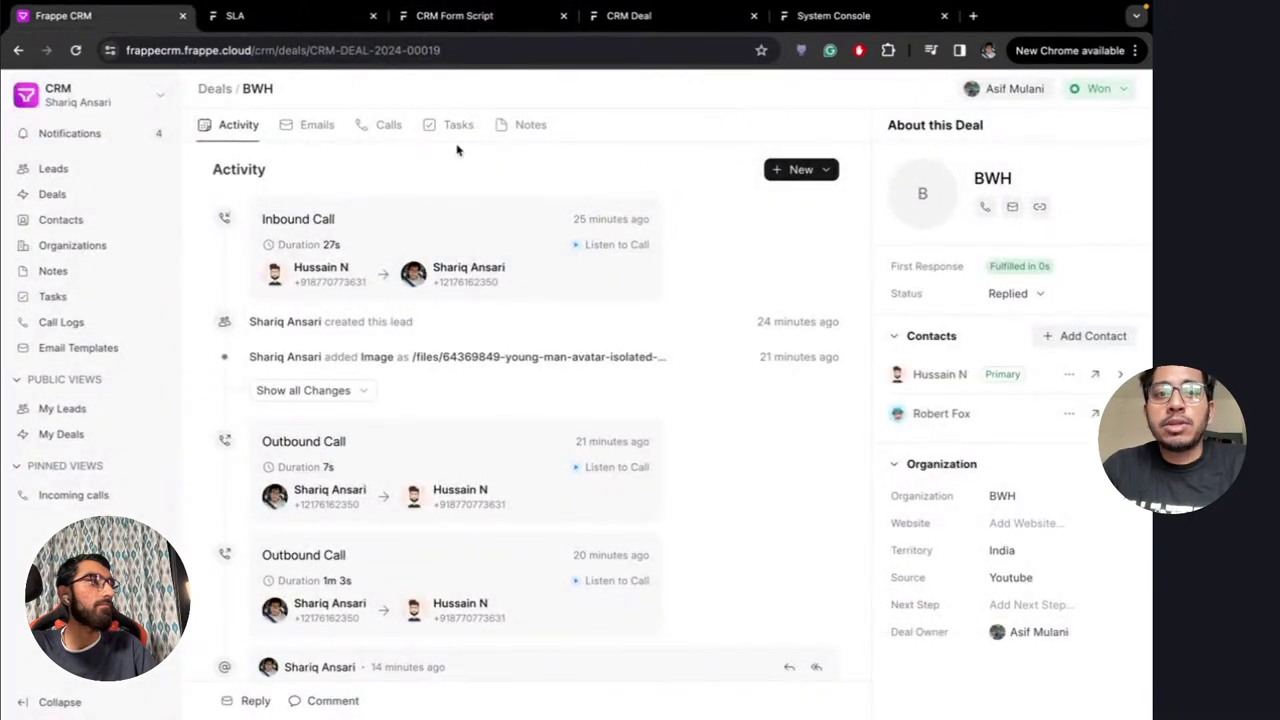
pyautogui.click(465, 18)
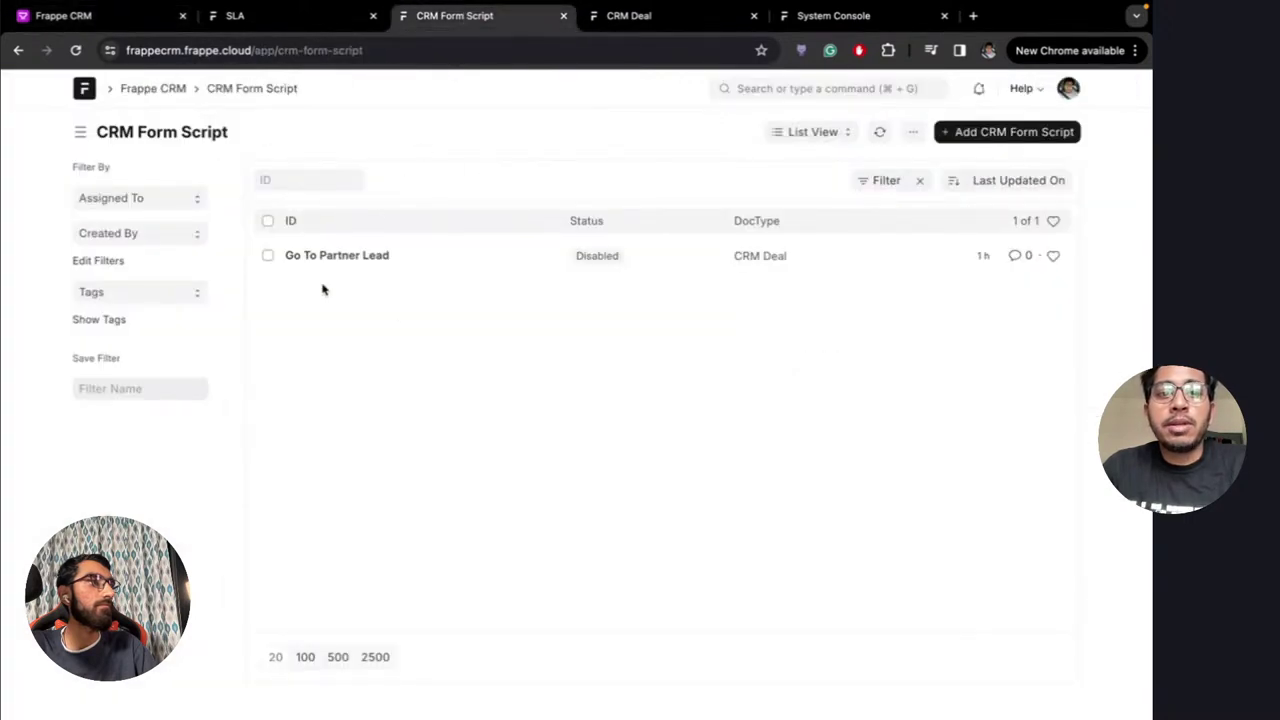
pyautogui.click(420, 257)
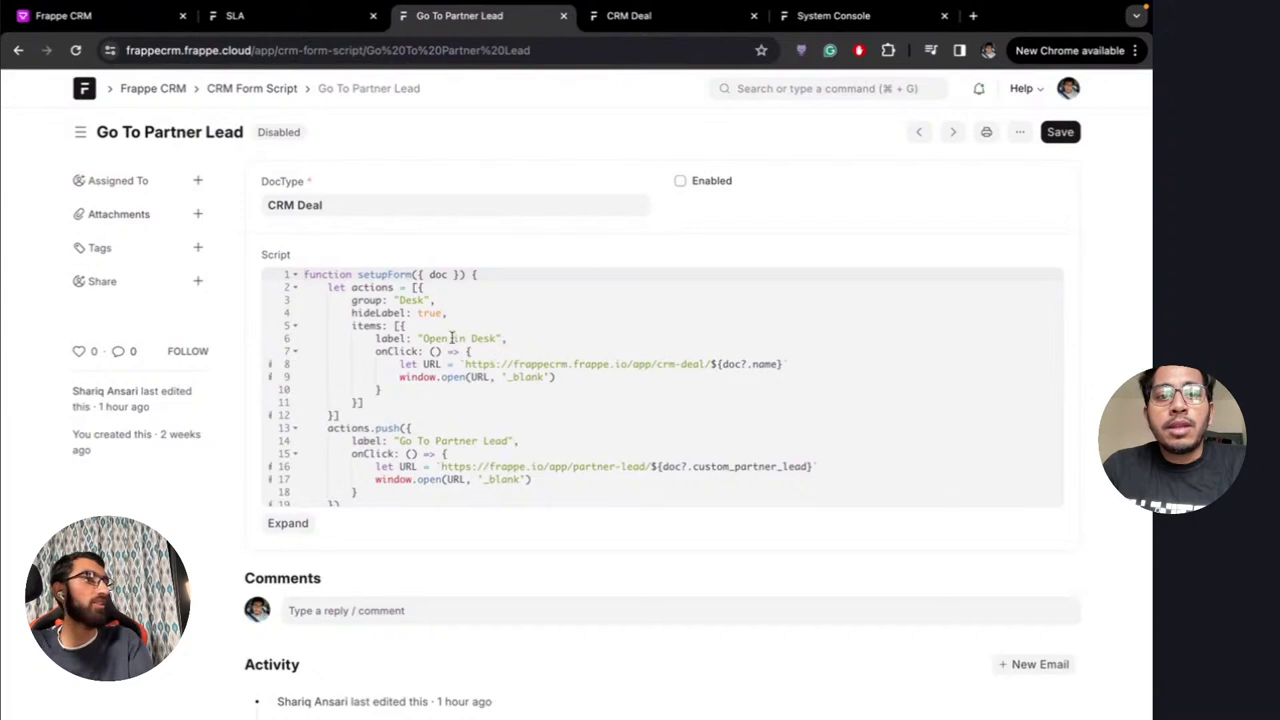
# Expand the Script editor to show all 23 lines and highlight 'actions' on line 21
pyautogui.click(287, 524)
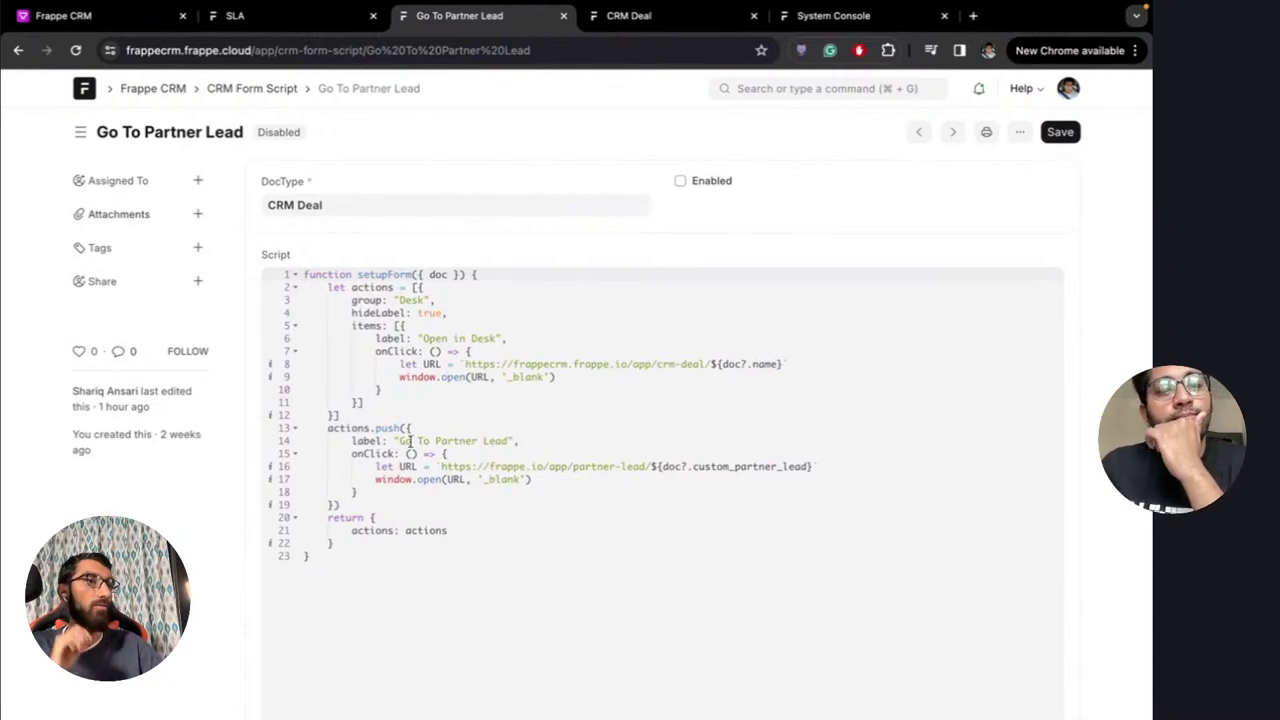
pyautogui.click(125, 20)
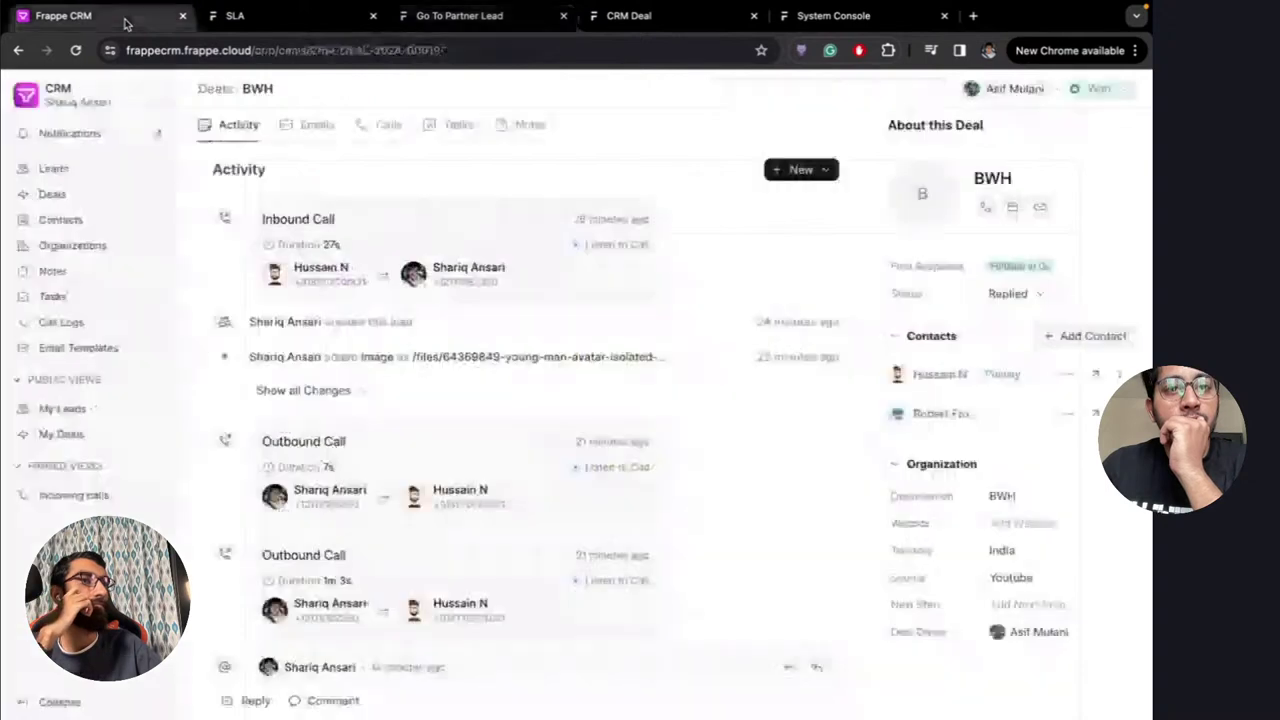
pyautogui.click(501, 20)
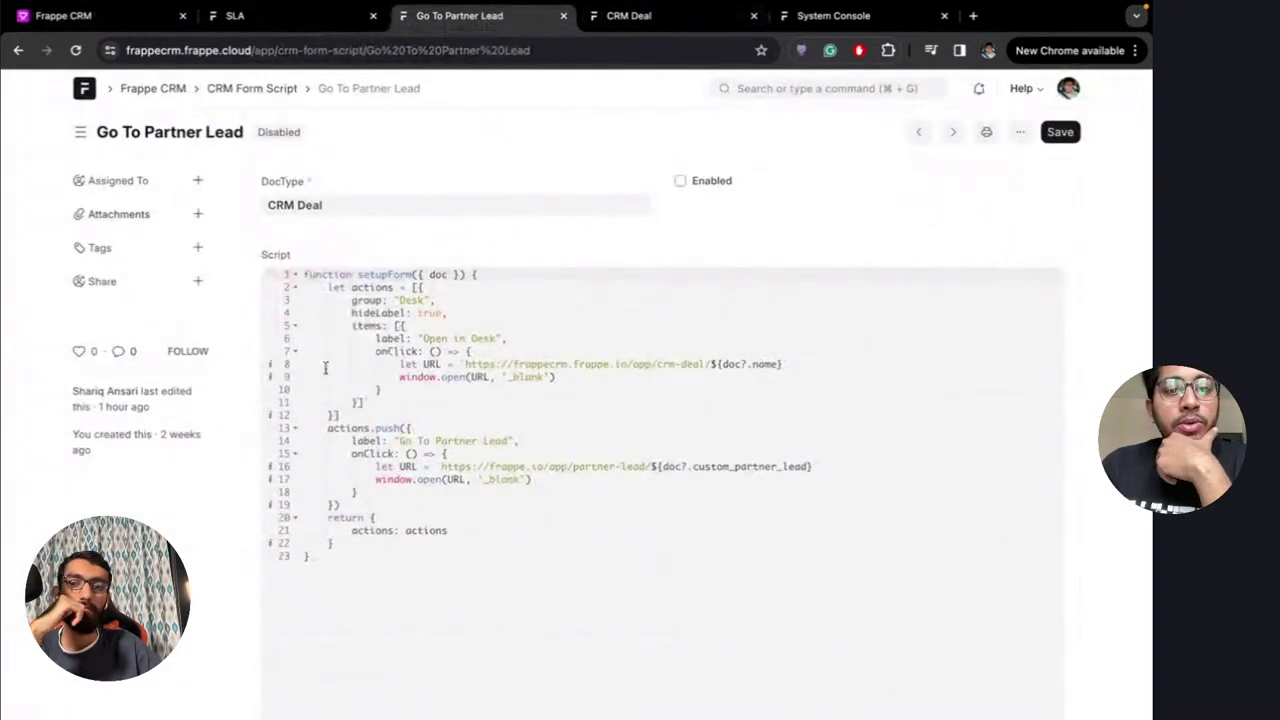
pyautogui.scroll(3, 385, 460)
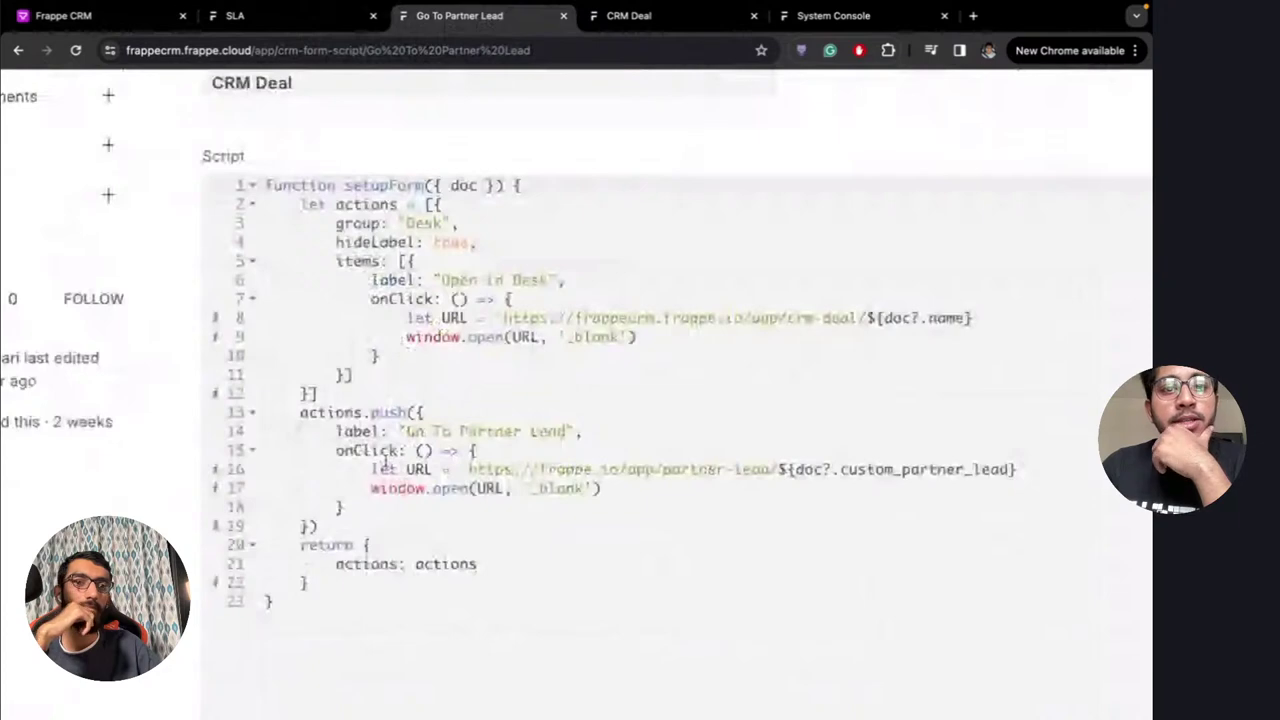
pyautogui.scroll(3, 385, 460)
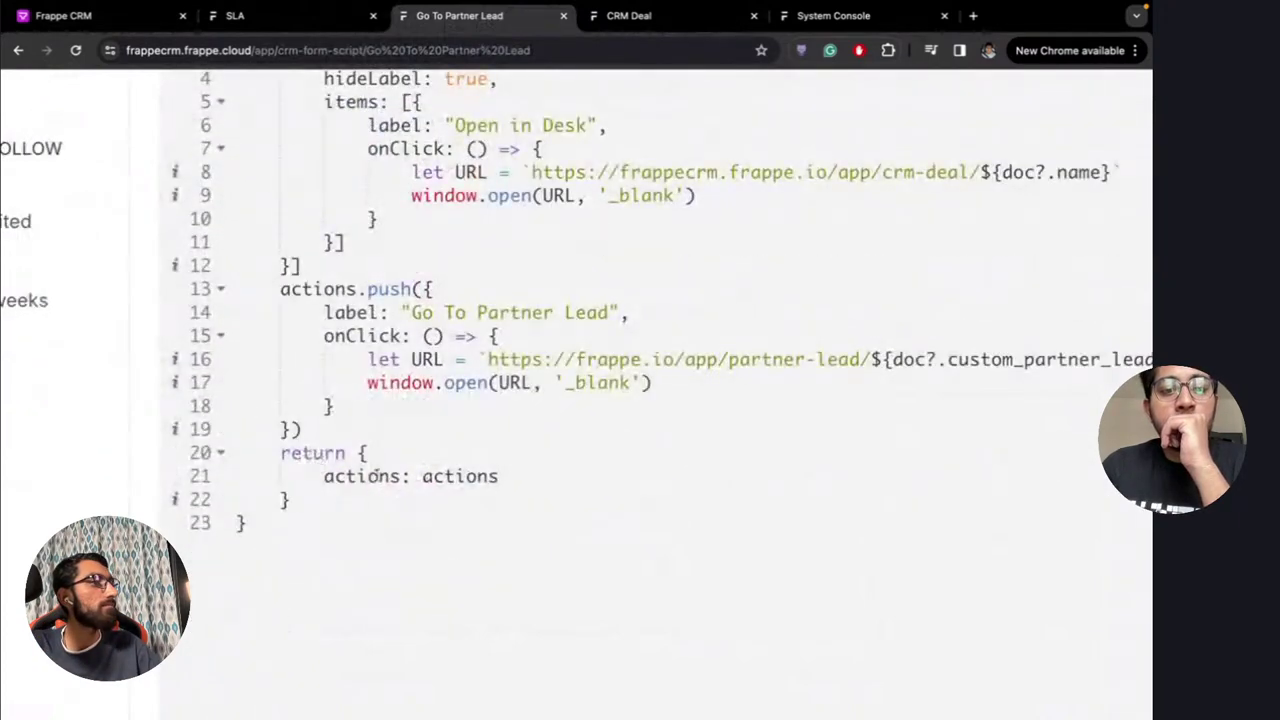
pyautogui.doubleClick(340, 477)
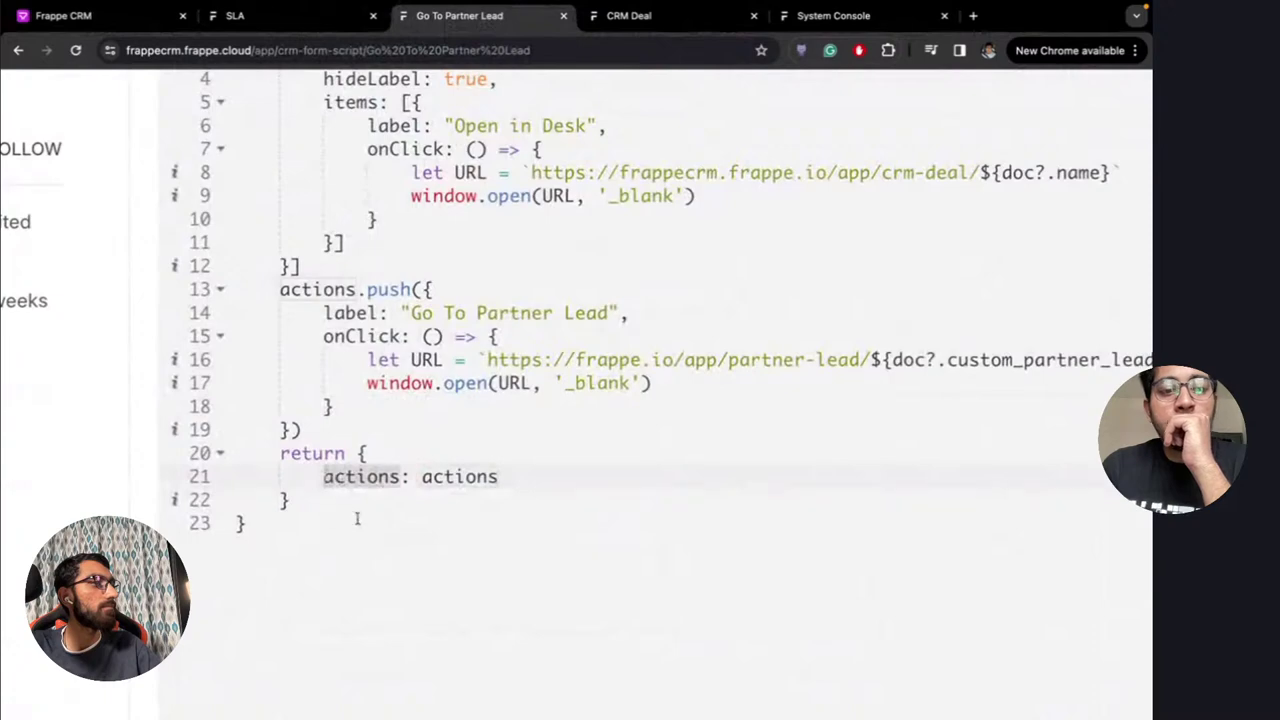
pyautogui.scroll(-5, 378, 494)
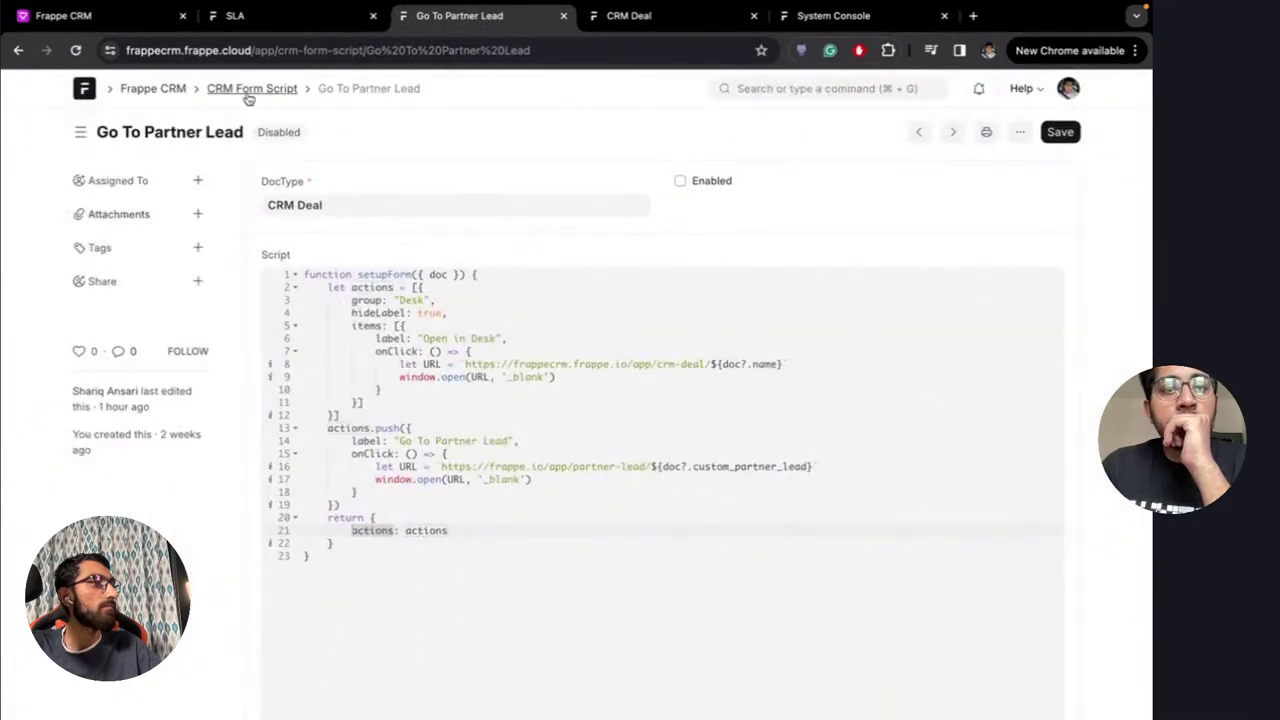
# Start a new CRM Form Script, then abandon it and reopen Go To Partner Lead
pyautogui.click(248, 90)
pyautogui.click(984, 134)
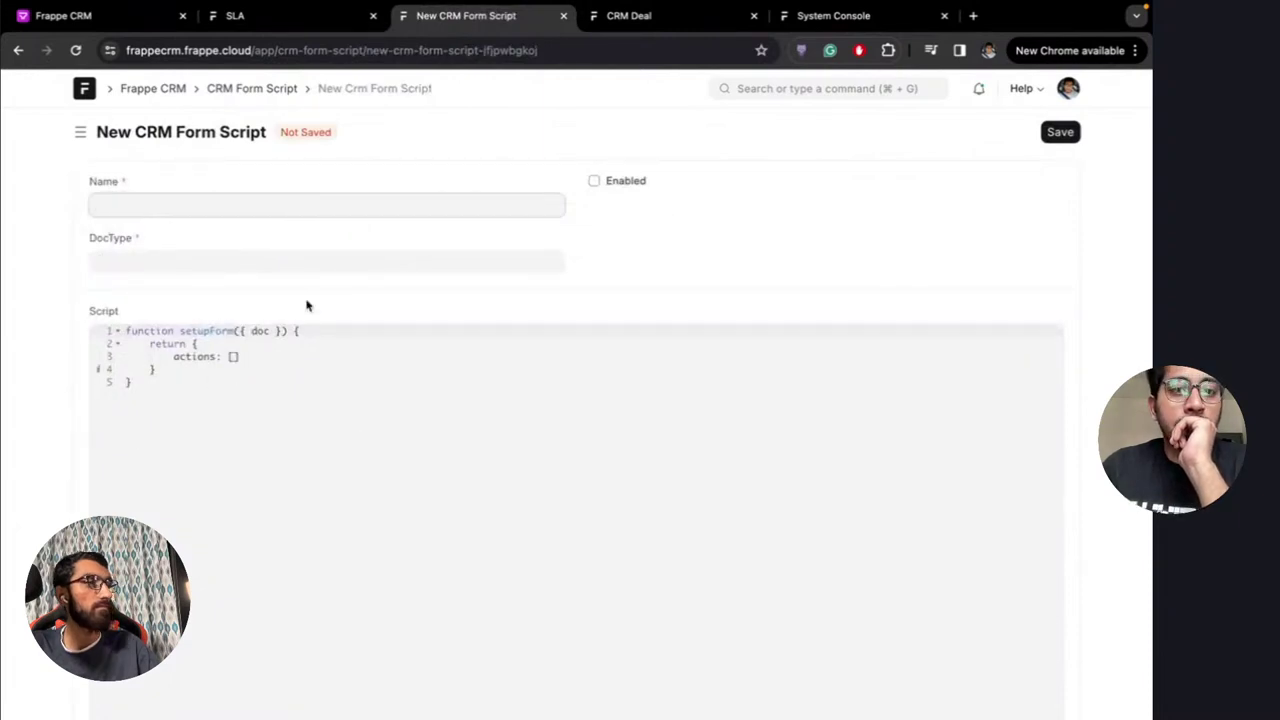
pyautogui.hotkey('alt', 'Left')
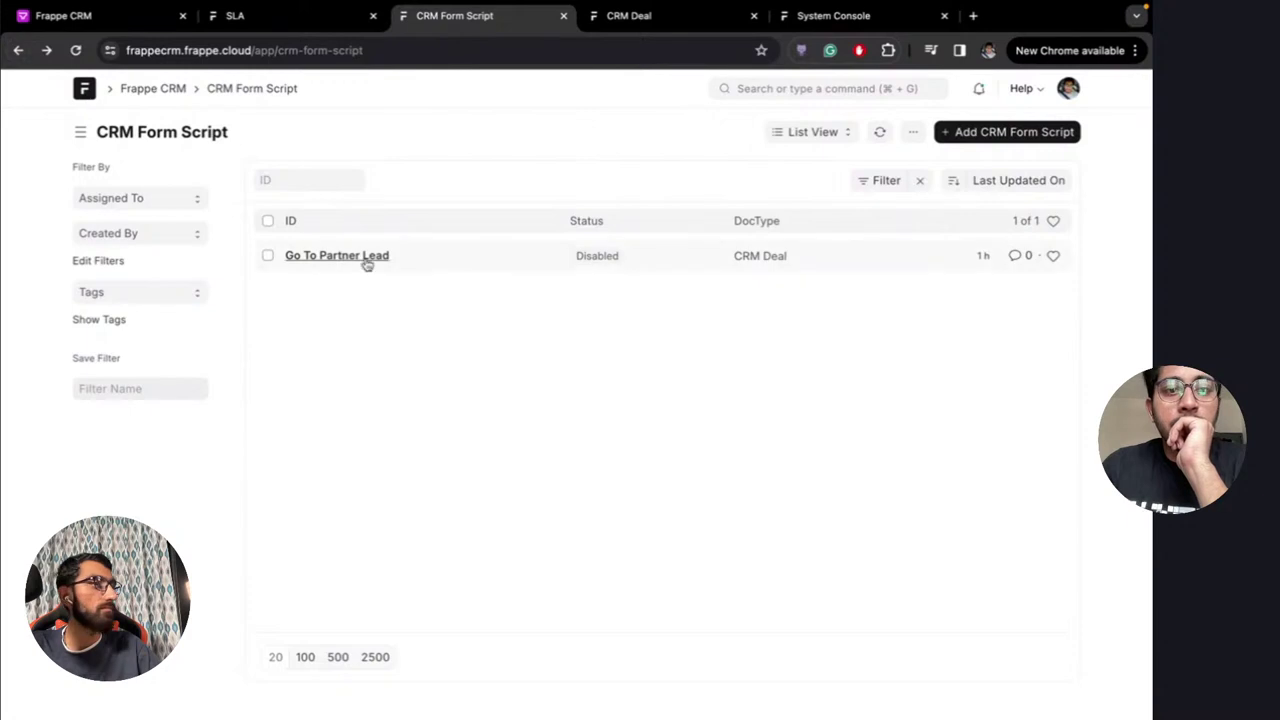
pyautogui.click(366, 259)
pyautogui.scroll(5, 441, 480)
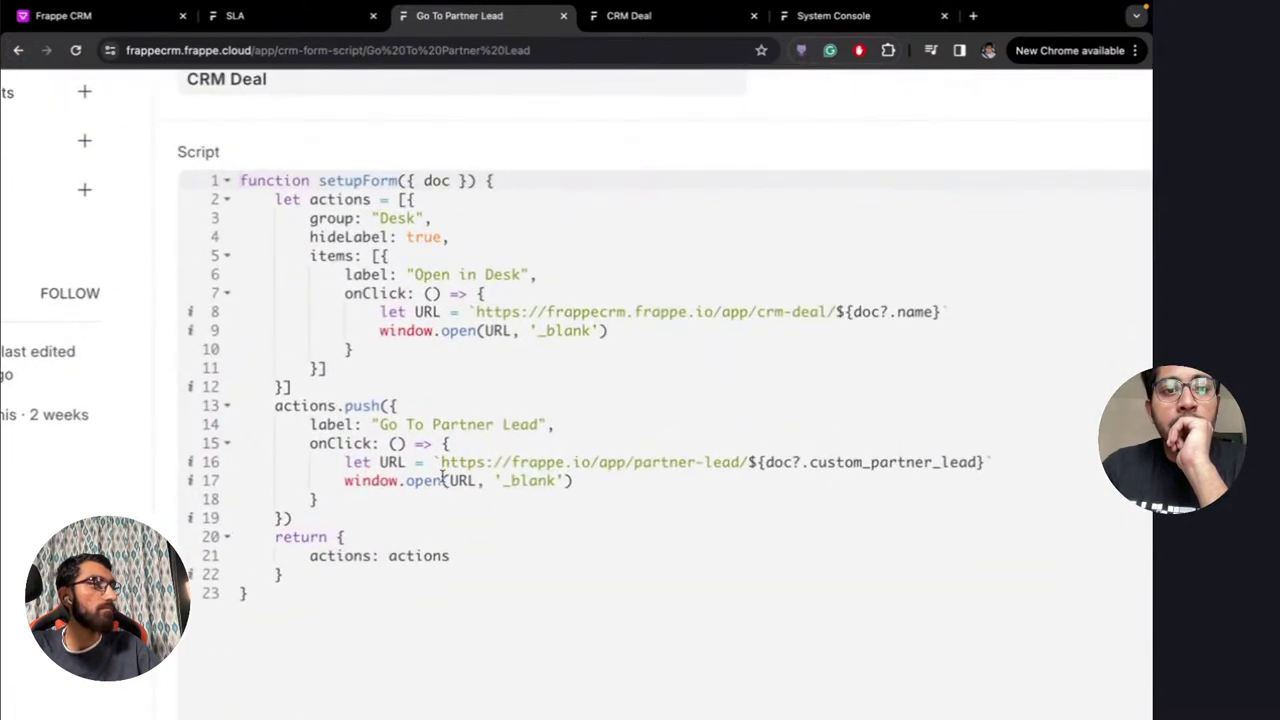
pyautogui.scroll(-1, 441, 480)
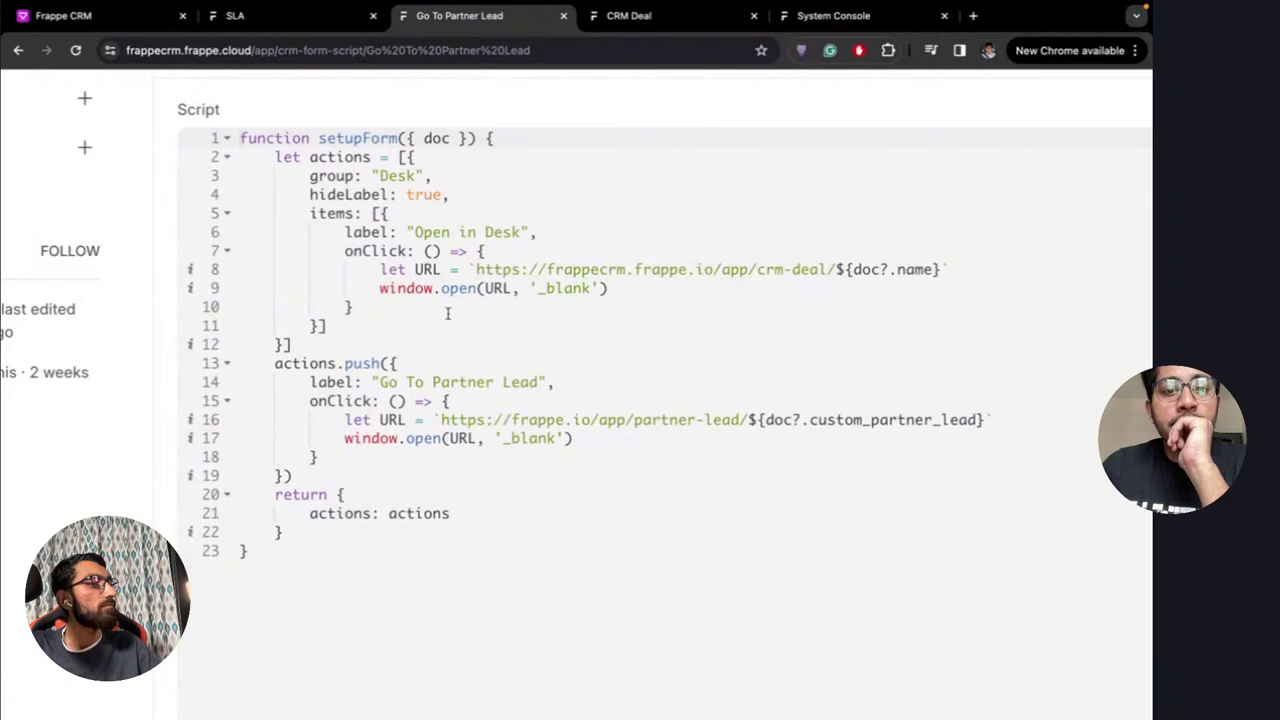
# Highlight the Go To Partner Lead label, the custom_partner_lead reference, and the Desk group on lines 3–11
pyautogui.moveTo(381, 382); pyautogui.dragTo(538, 382)
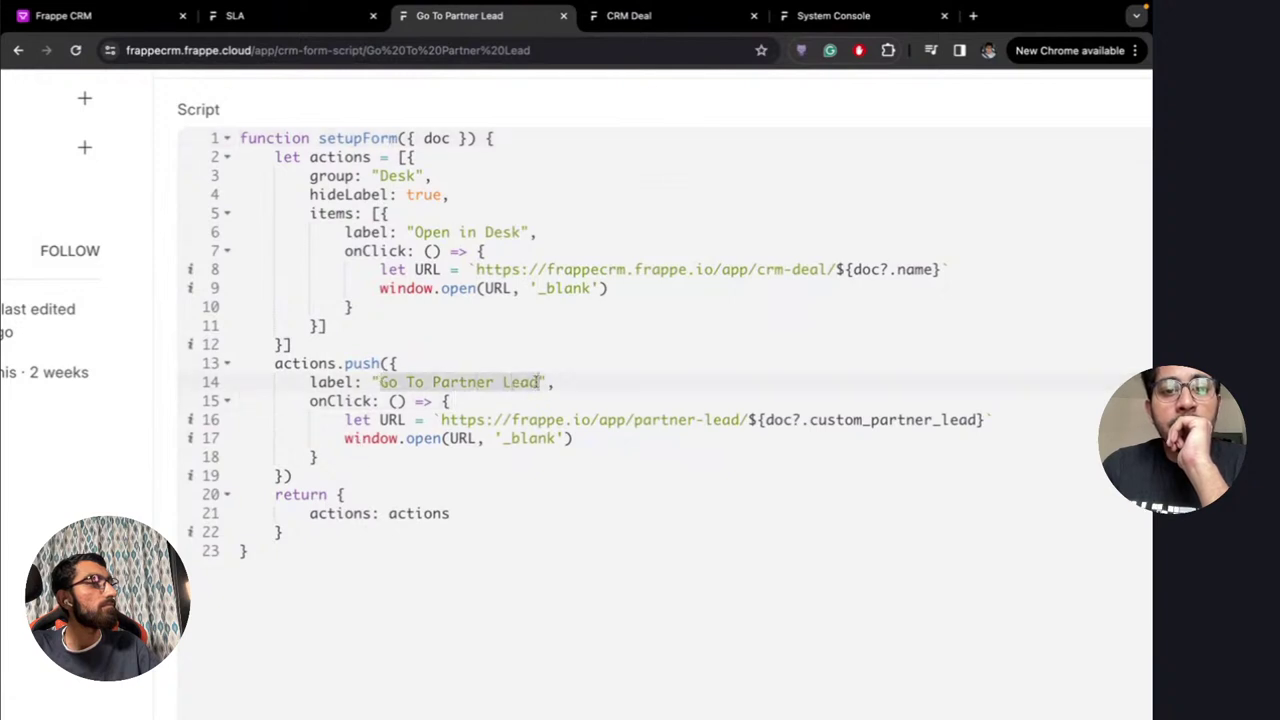
pyautogui.click(595, 394)
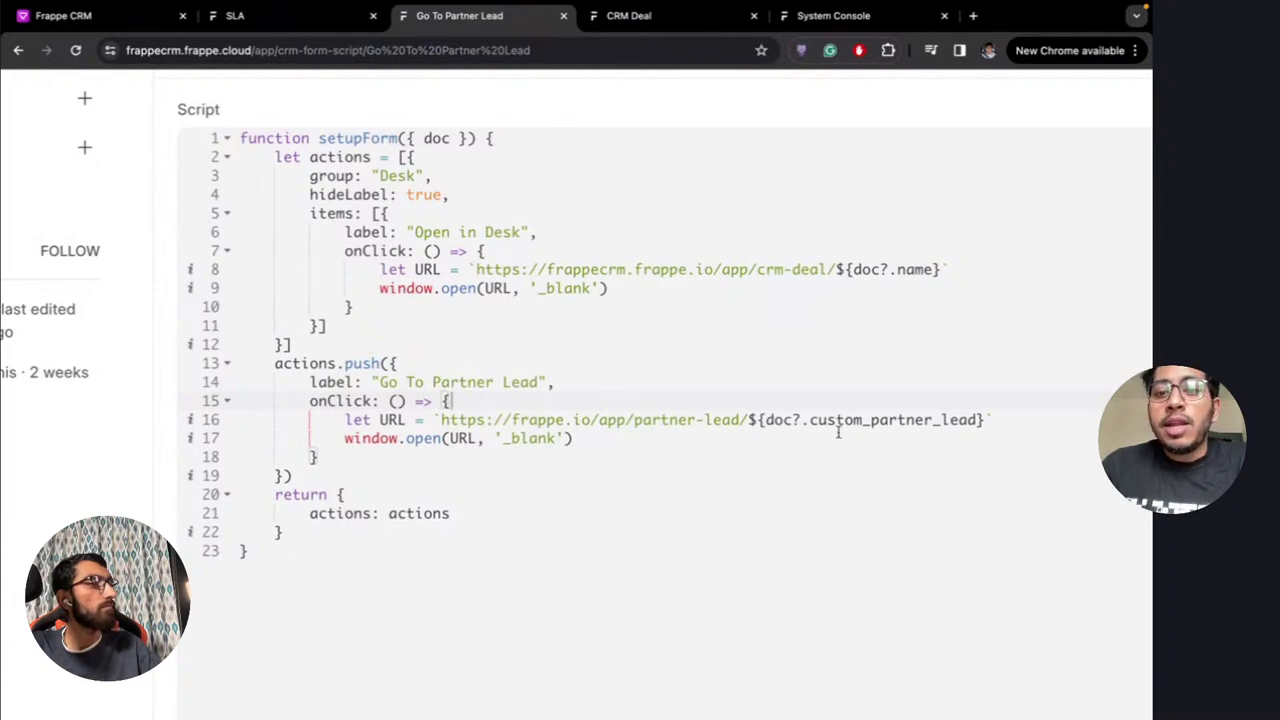
pyautogui.moveTo(762, 420); pyautogui.dragTo(982, 420)
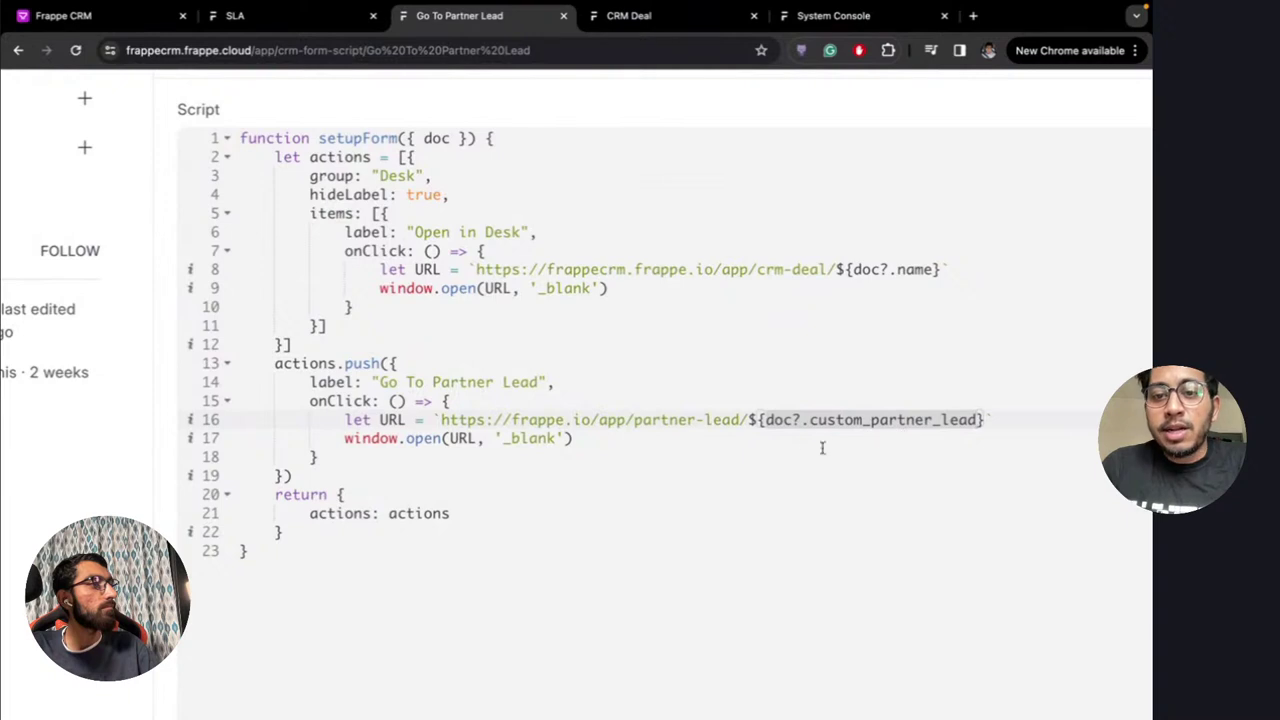
pyautogui.click(633, 446)
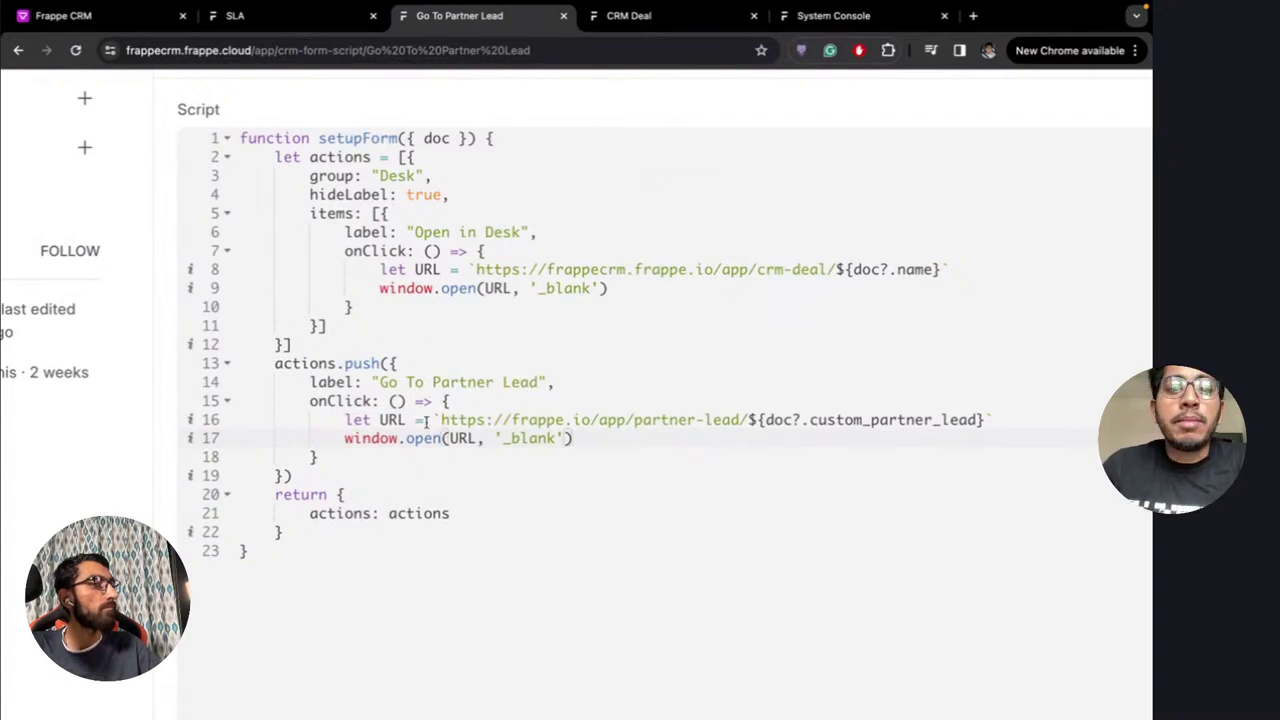
pyautogui.scroll(1, 425, 421)
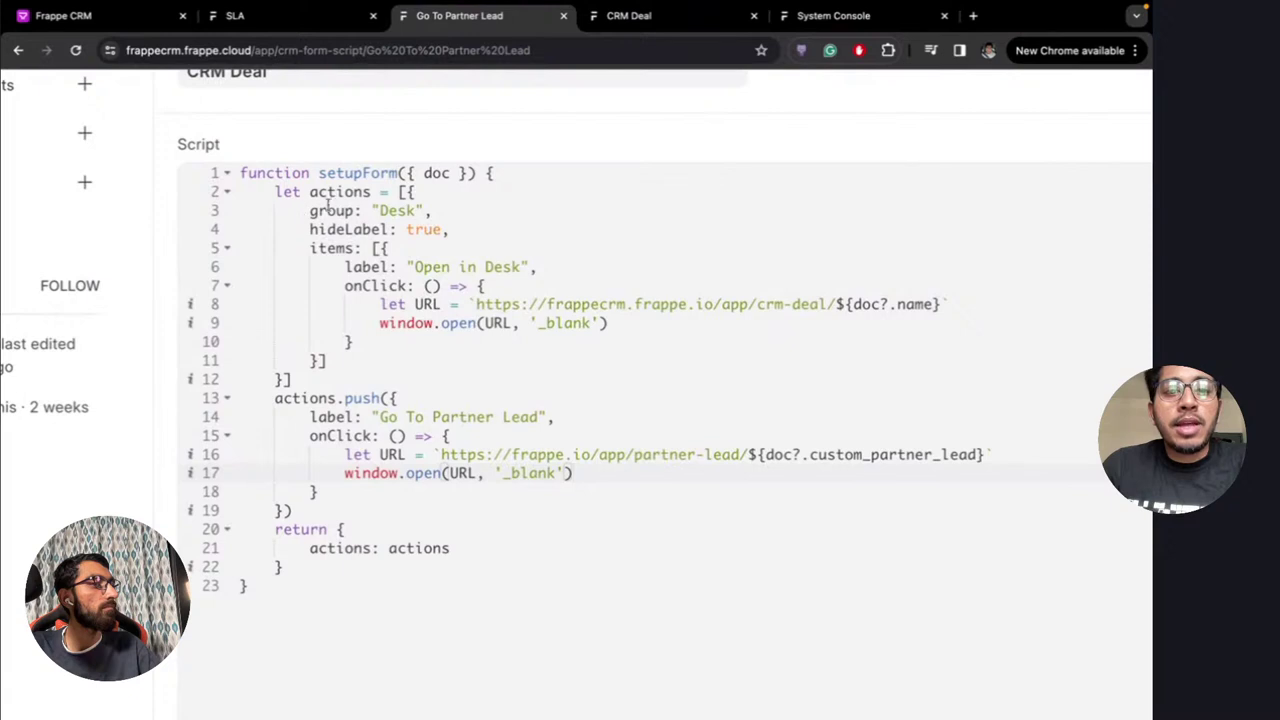
pyautogui.moveTo(312, 208); pyautogui.dragTo(378, 357)
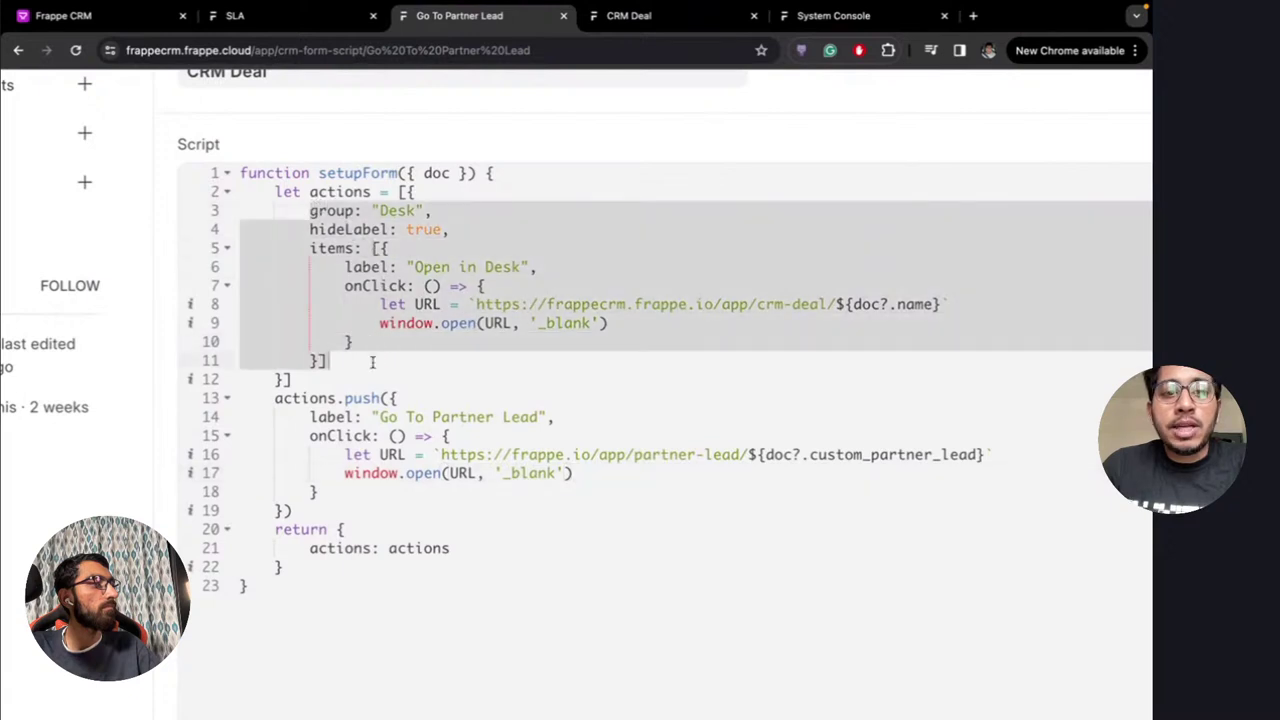
pyautogui.click(469, 361)
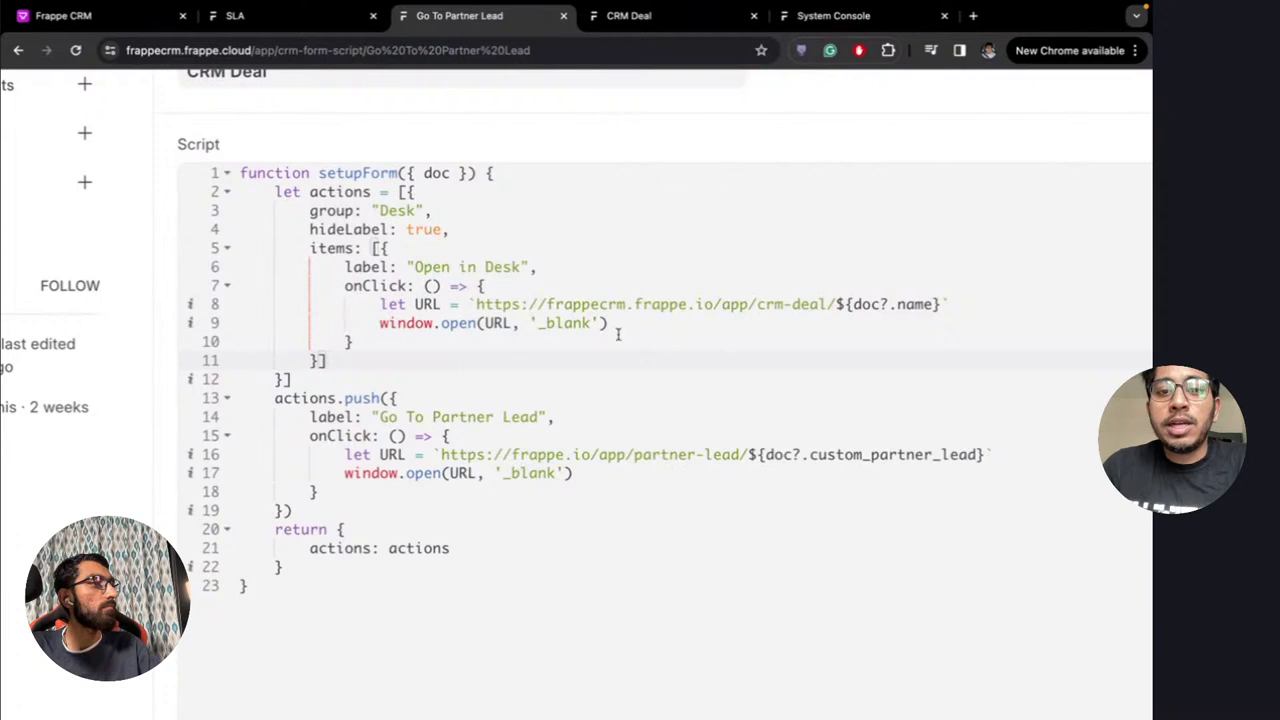
pyautogui.scroll(-5, 618, 335)
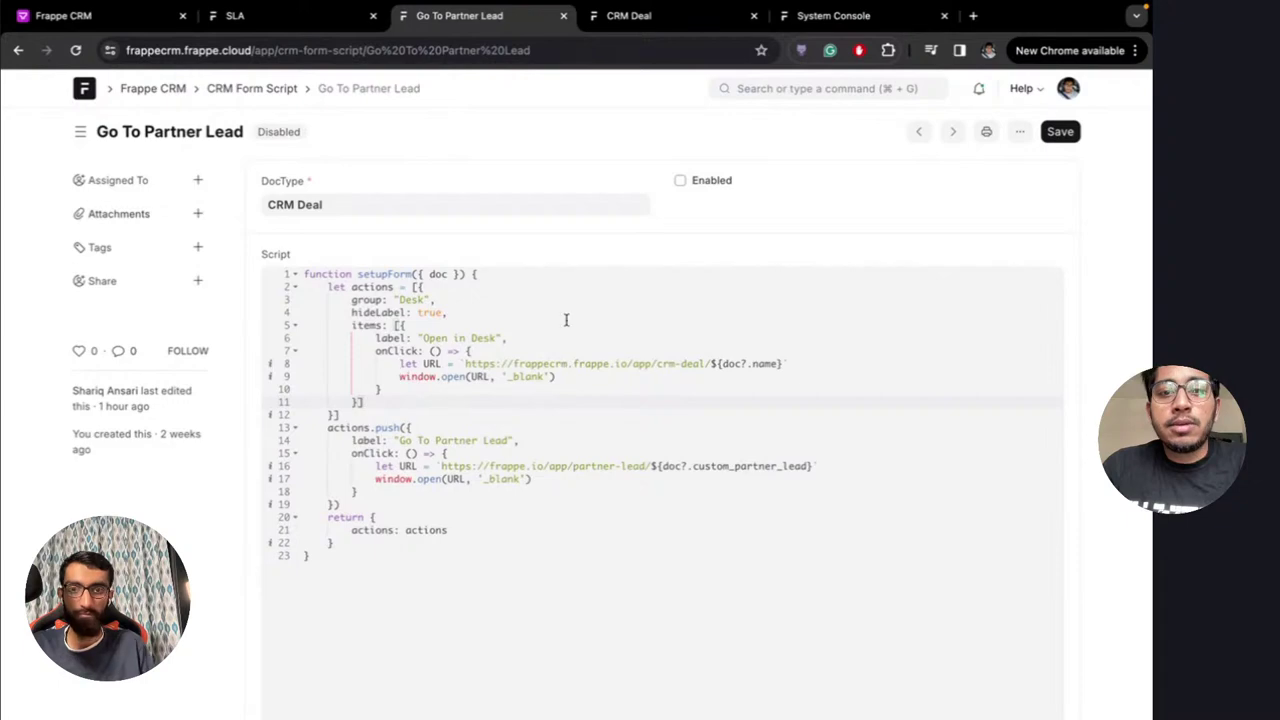
# Enable and save the Go To Partner Lead script, then check the BWH deal's extra actions
pyautogui.click(700, 182)
pyautogui.press('super+s')
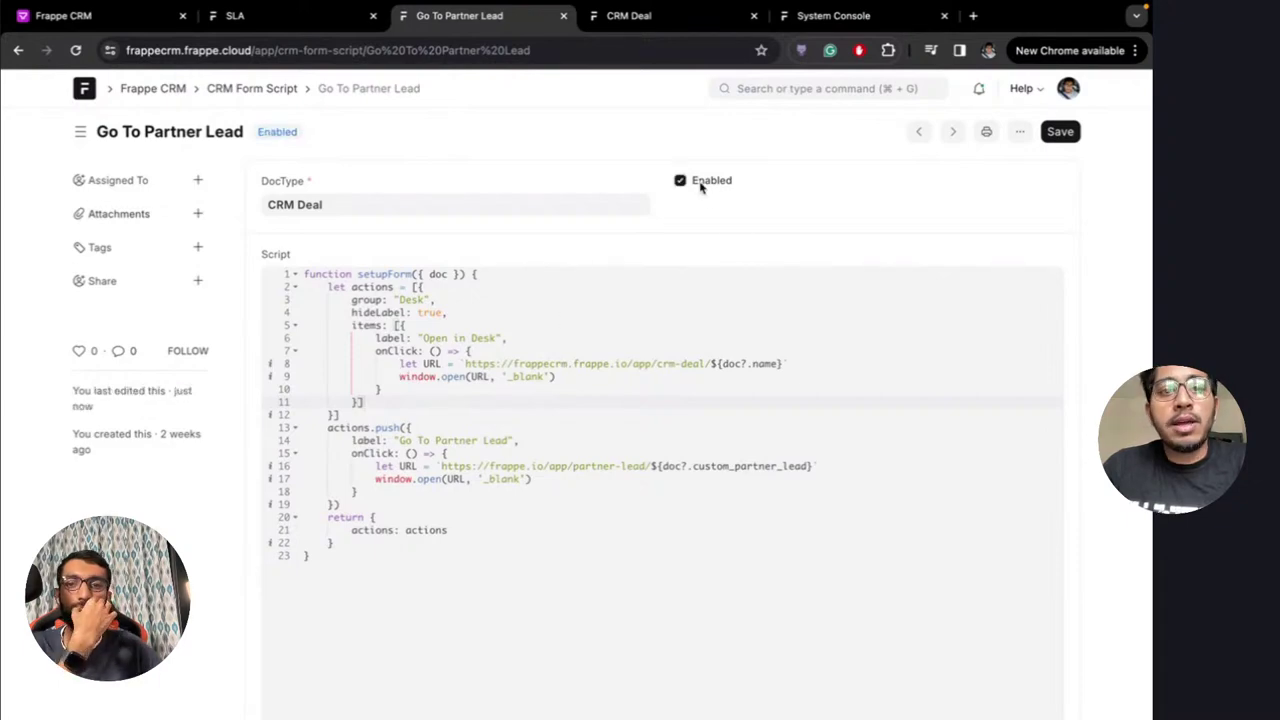
pyautogui.click(110, 16)
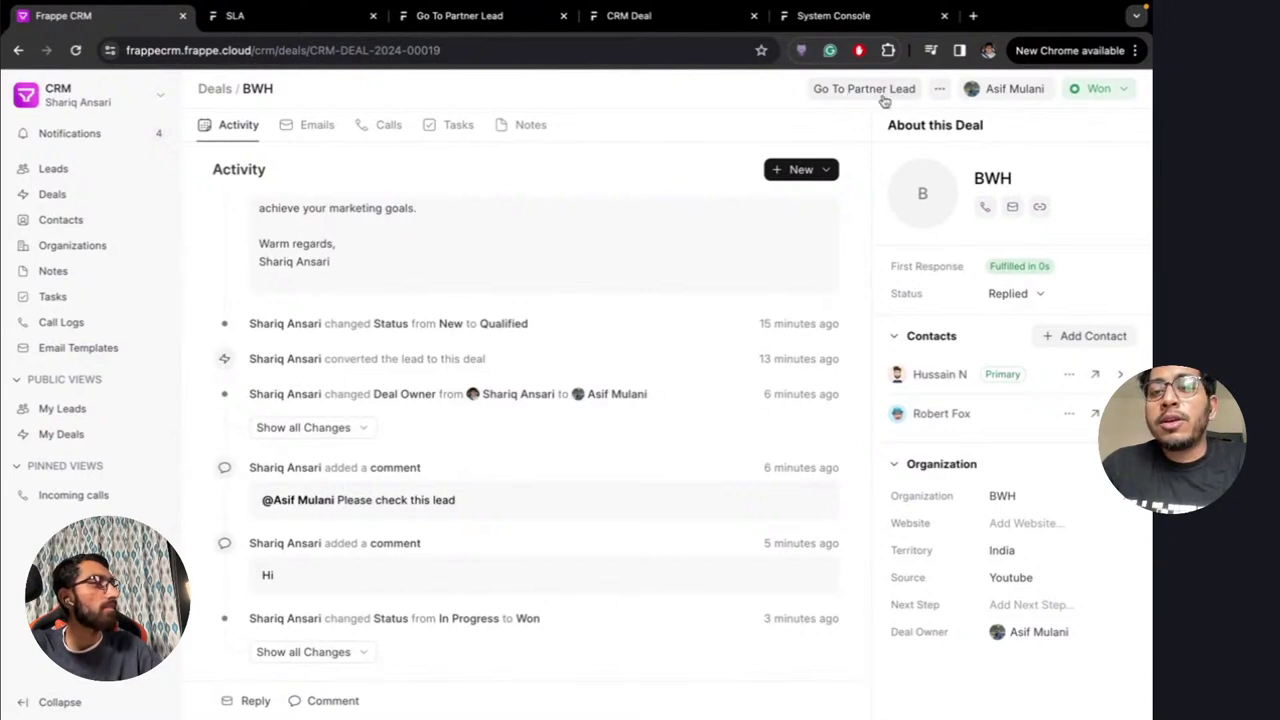
pyautogui.click(940, 89)
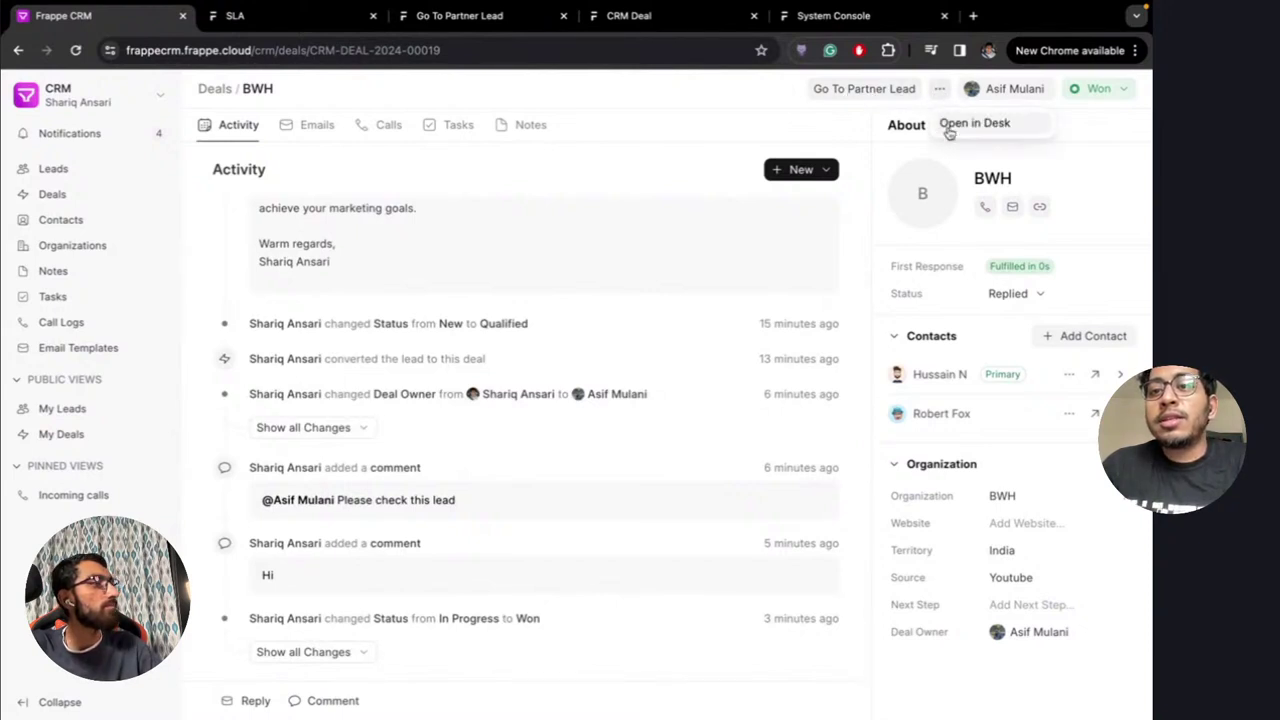
pyautogui.click(934, 90)
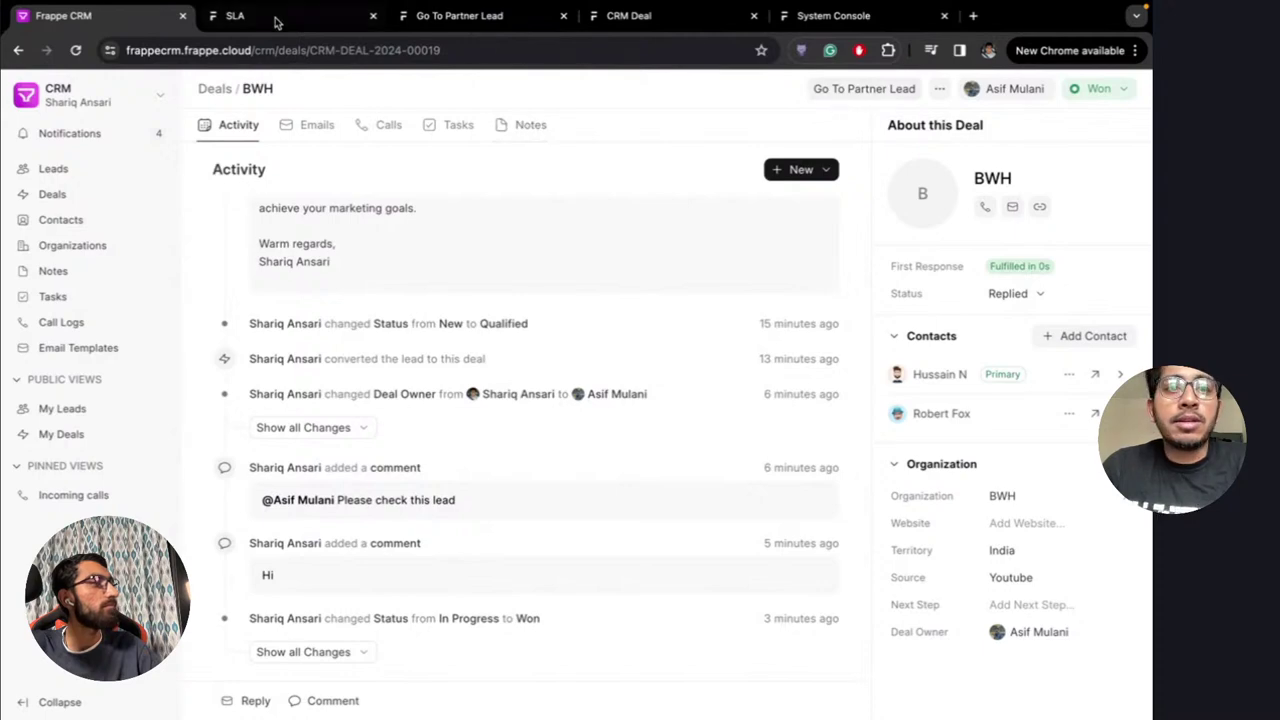
# Review the Desk group, its hideLabel setting and the Go To Partner Lead action block
pyautogui.click(470, 16)
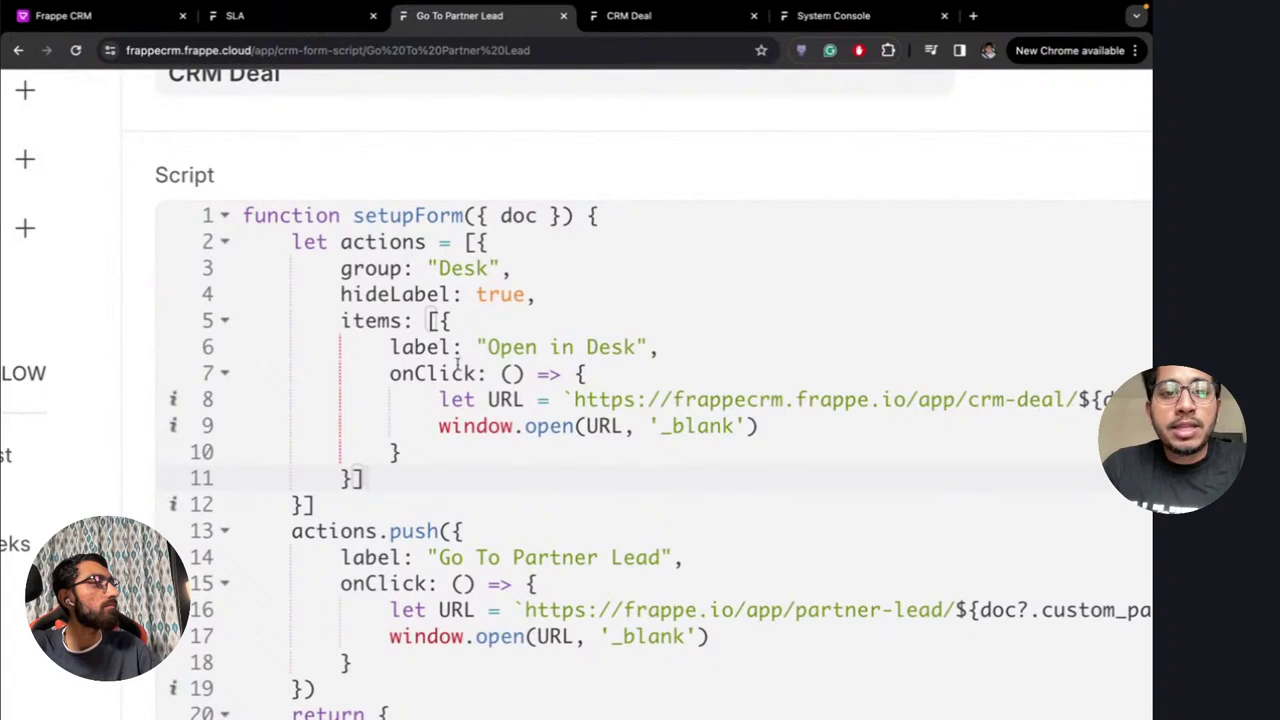
pyautogui.moveTo(341, 269); pyautogui.dragTo(512, 265)
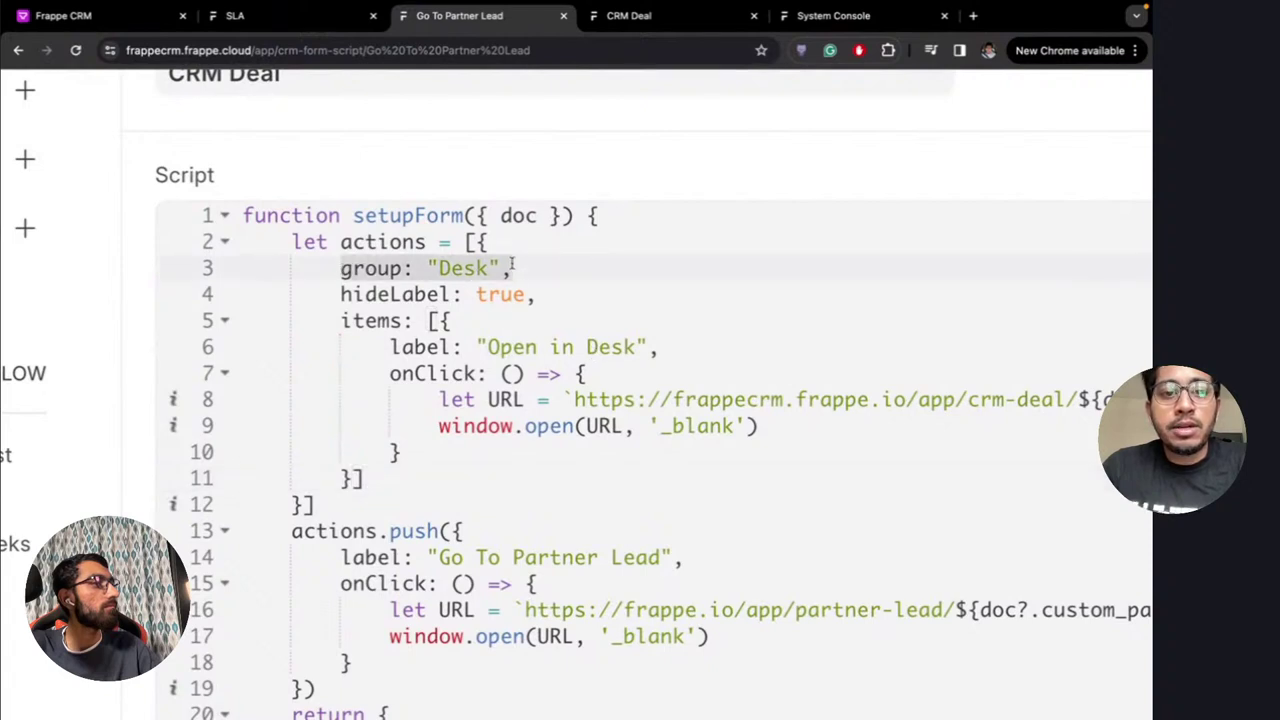
pyautogui.moveTo(342, 294); pyautogui.dragTo(537, 294)
pyautogui.click(567, 292)
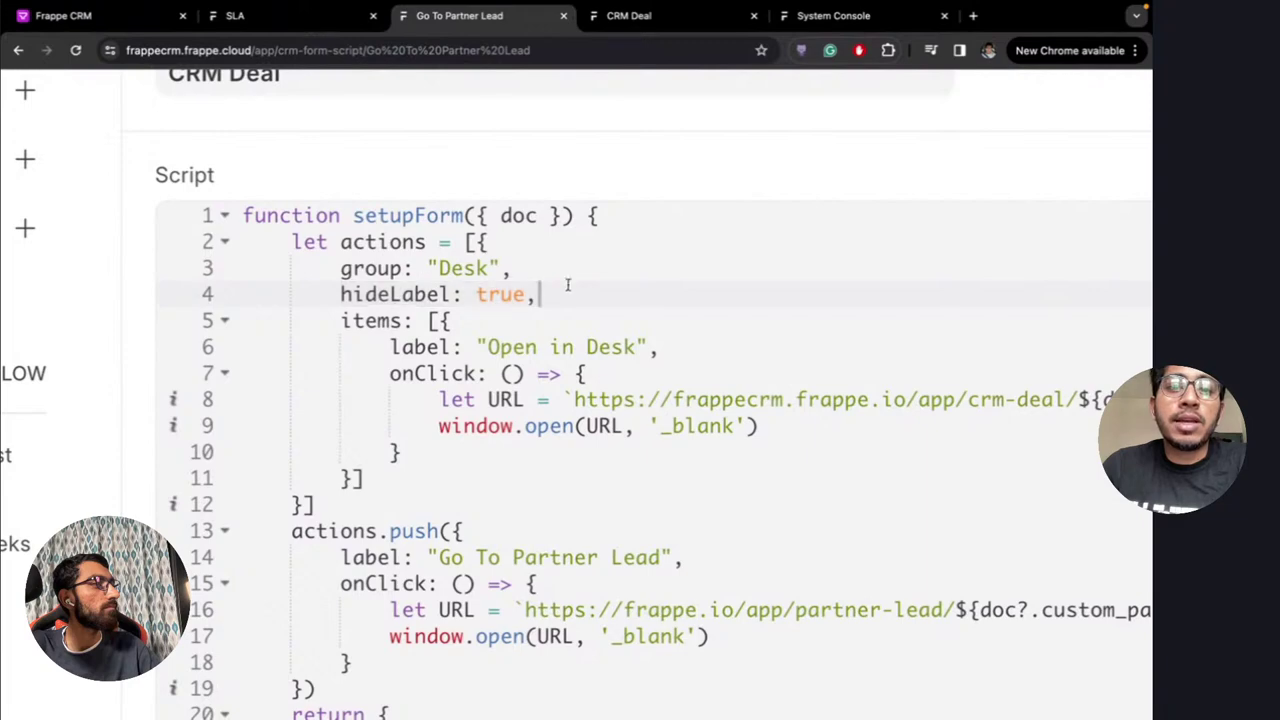
pyautogui.click(120, 14)
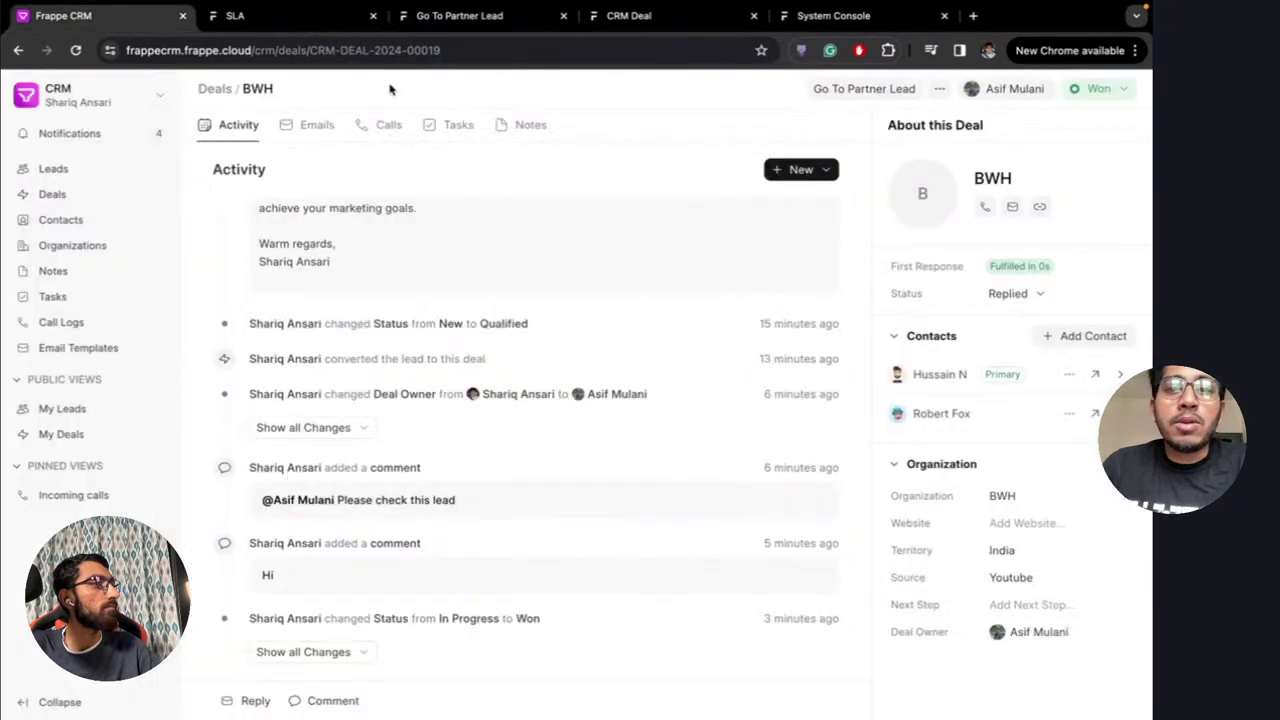
pyautogui.click(940, 89)
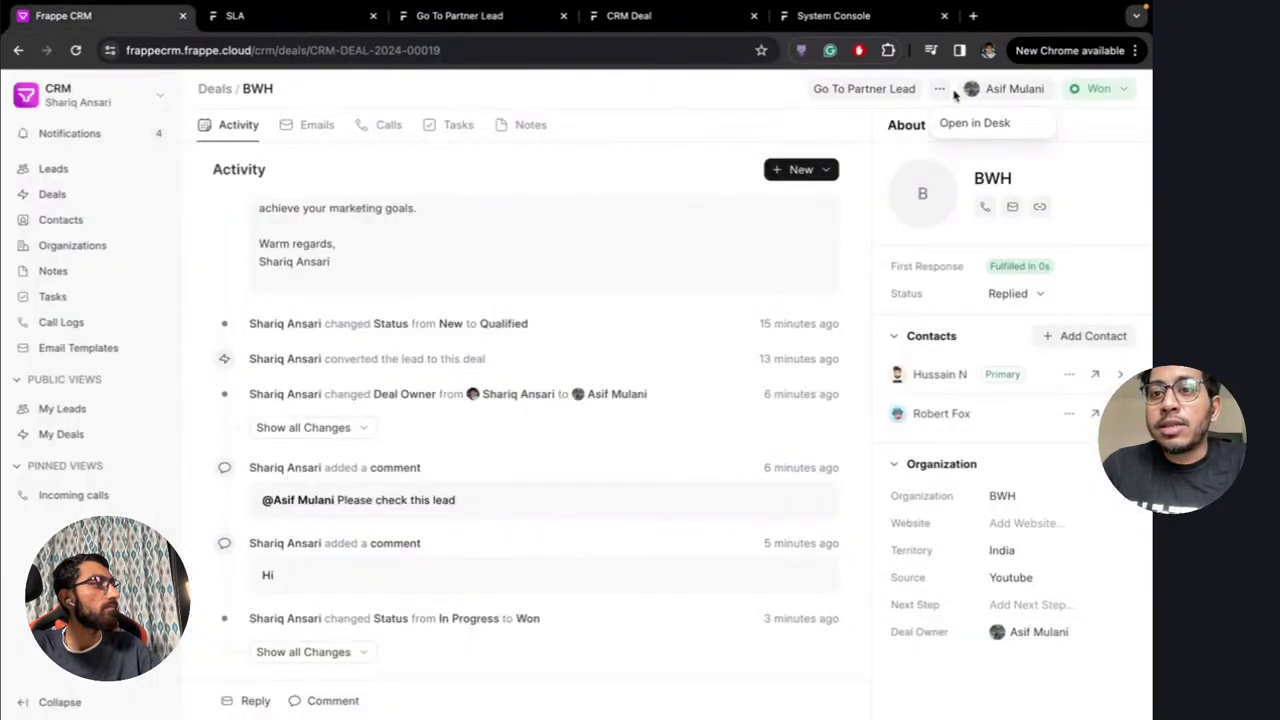
pyautogui.click(458, 15)
pyautogui.scroll(-1, 484, 365)
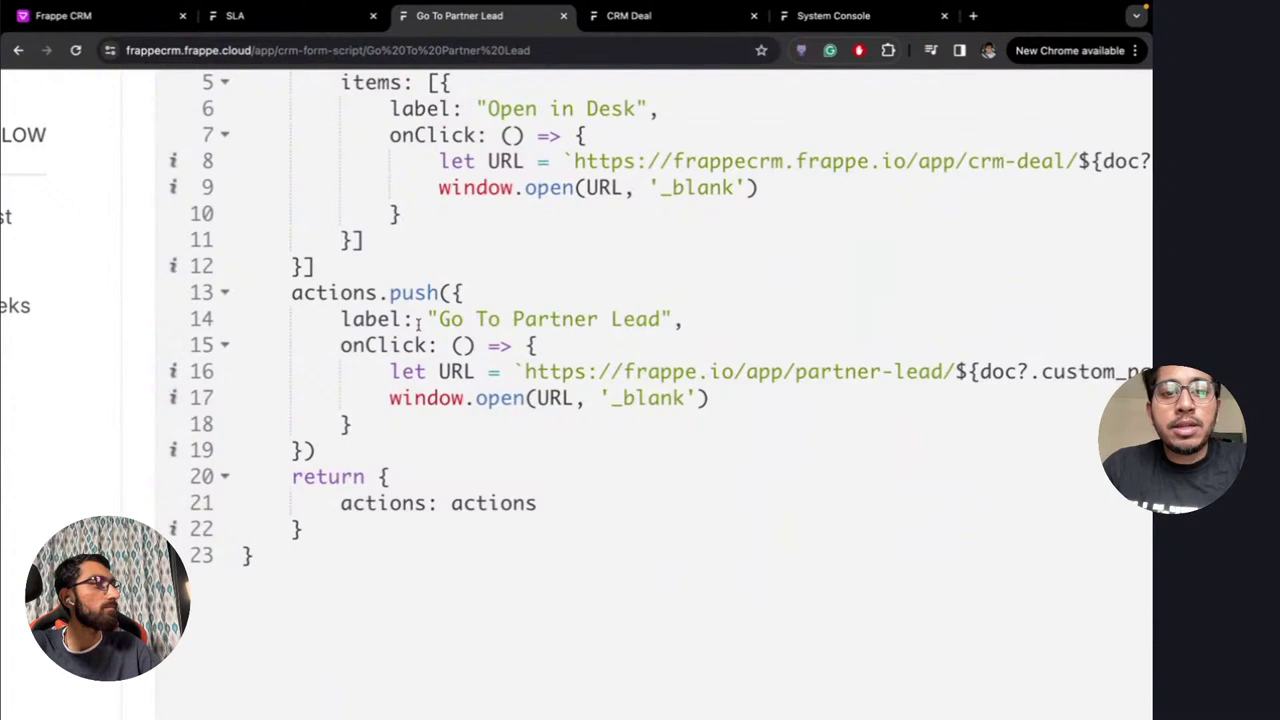
pyautogui.moveTo(292, 450); pyautogui.dragTo(455, 292)
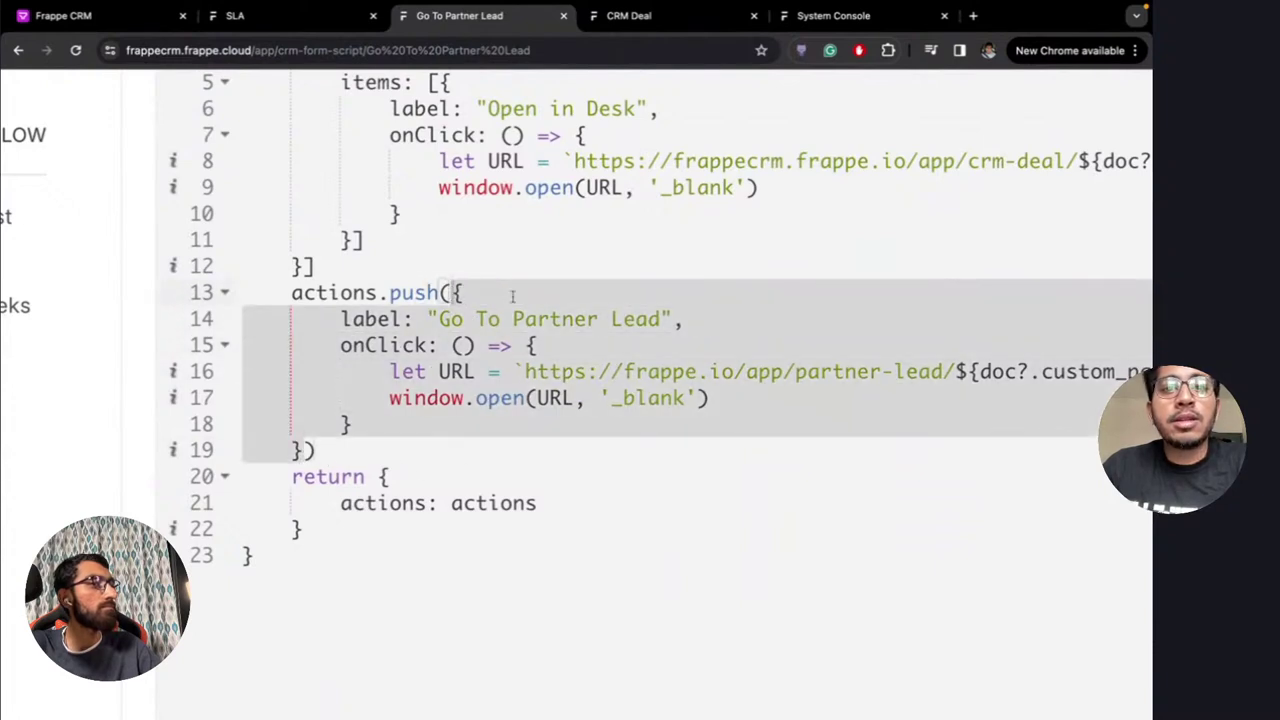
# Run 'Open in Desk' from the BWH deal's '...' menu
pyautogui.click(63, 15)
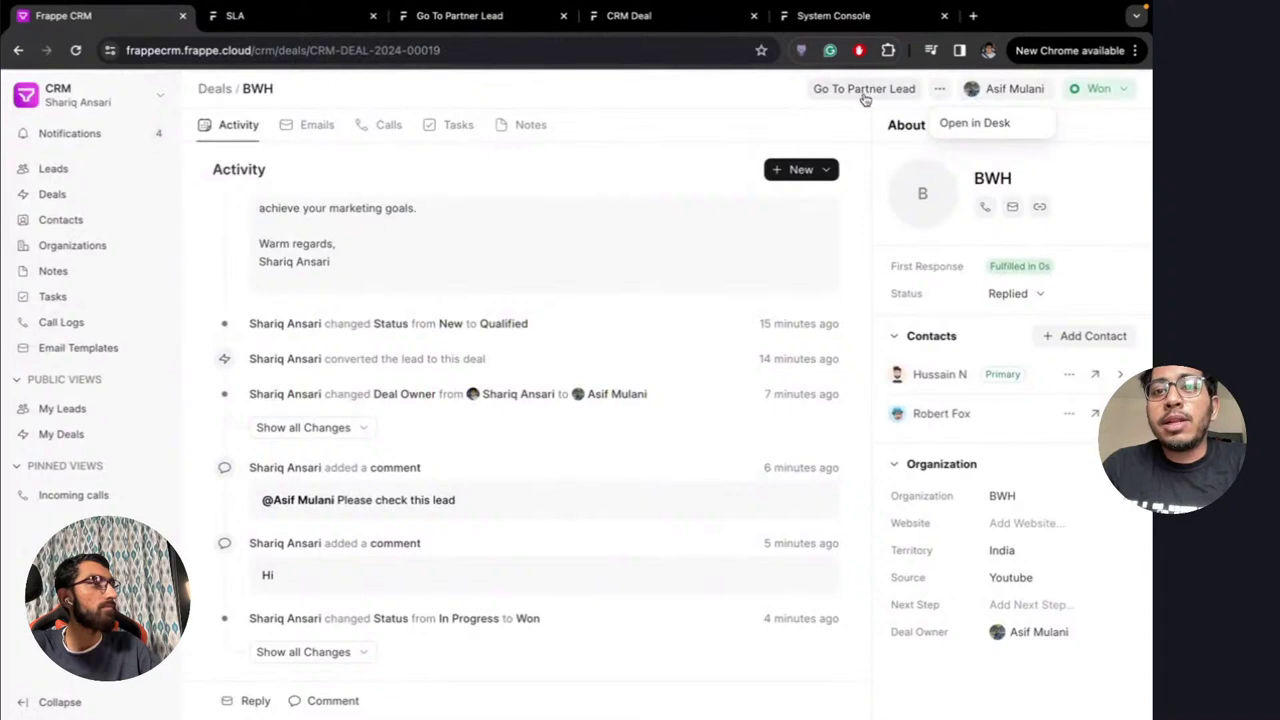
pyautogui.click(941, 95)
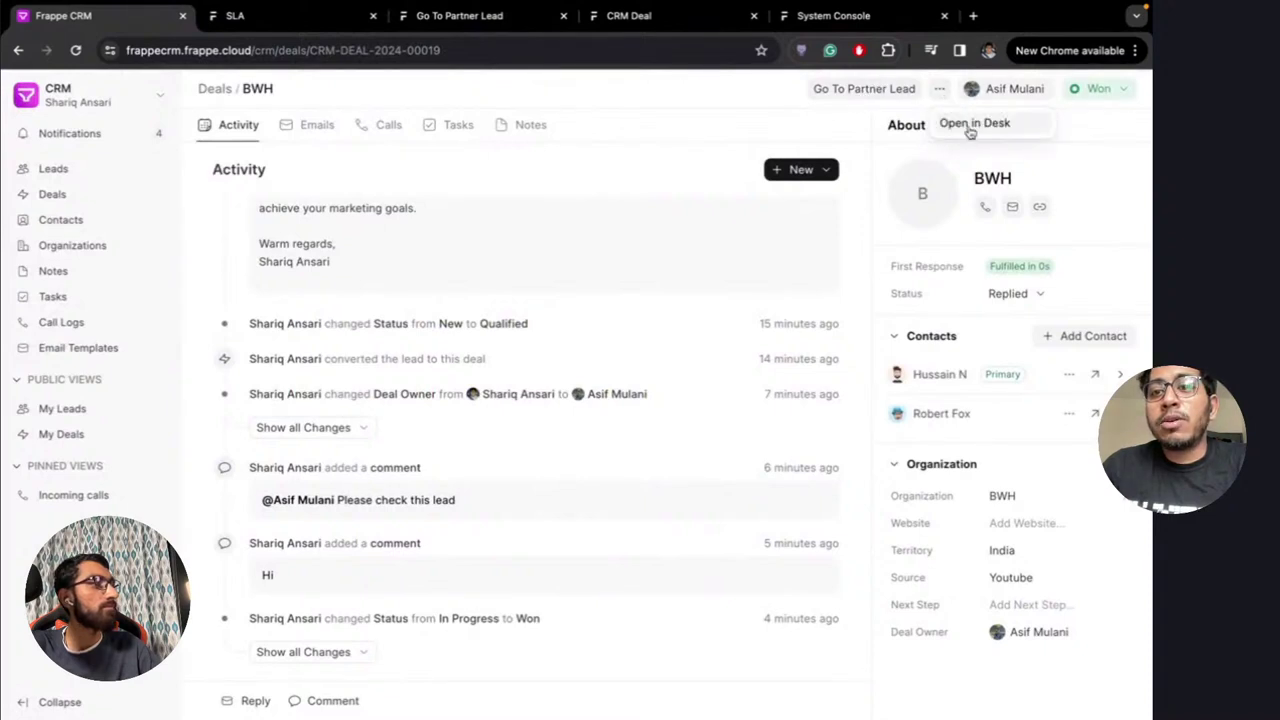
pyautogui.click(970, 125)
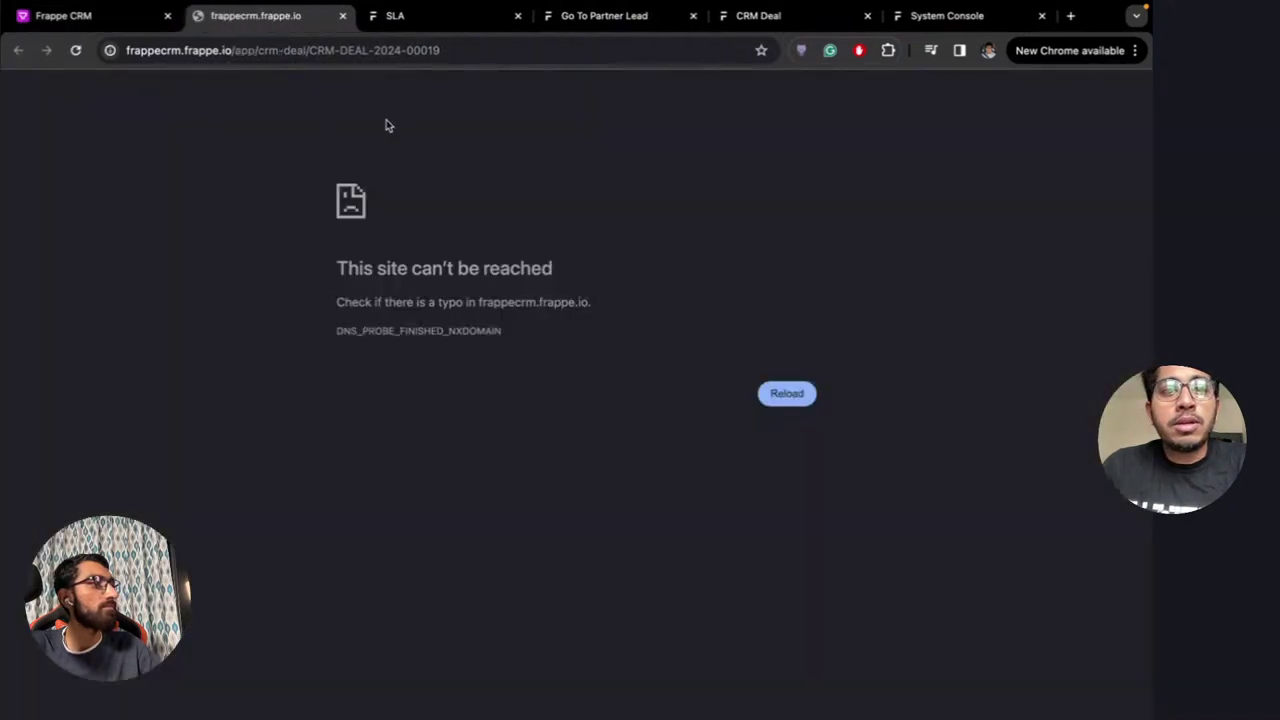
# Trim the broken deal URL to /app/crm-deal, load it, then close the unreachable tab
pyautogui.click(449, 45)
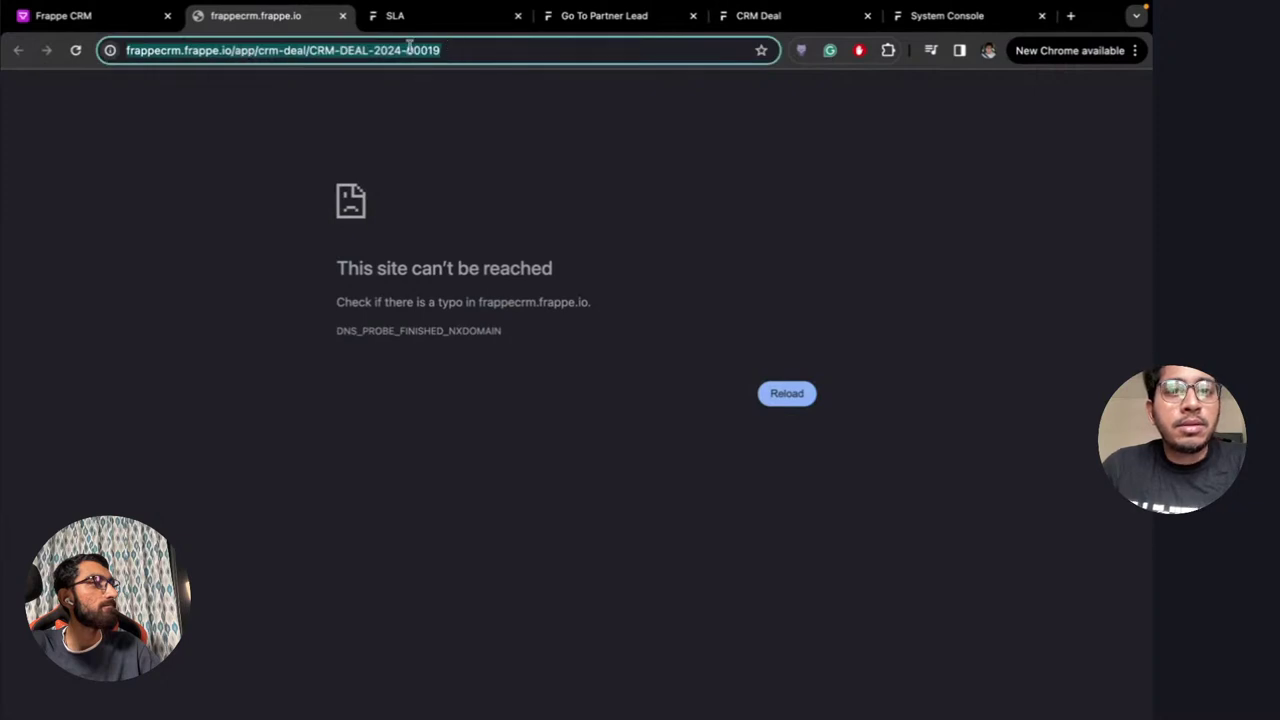
pyautogui.press('End')
pyautogui.press('BackSpace')
pyautogui.press('BackSpace')
pyautogui.press('BackSpace')
pyautogui.press('BackSpace')
pyautogui.press('BackSpace')
pyautogui.press('BackSpace')
pyautogui.press('BackSpace')
pyautogui.press('BackSpace')
pyautogui.press('BackSpace')
pyautogui.press('BackSpace')
pyautogui.press('BackSpace')
pyautogui.press('BackSpace')
pyautogui.press('BackSpace')
pyautogui.press('BackSpace')
pyautogui.press('BackSpace')
pyautogui.press('BackSpace')
pyautogui.press('BackSpace')
pyautogui.press('BackSpace')
pyautogui.press('BackSpace')
pyautogui.press('BackSpace')
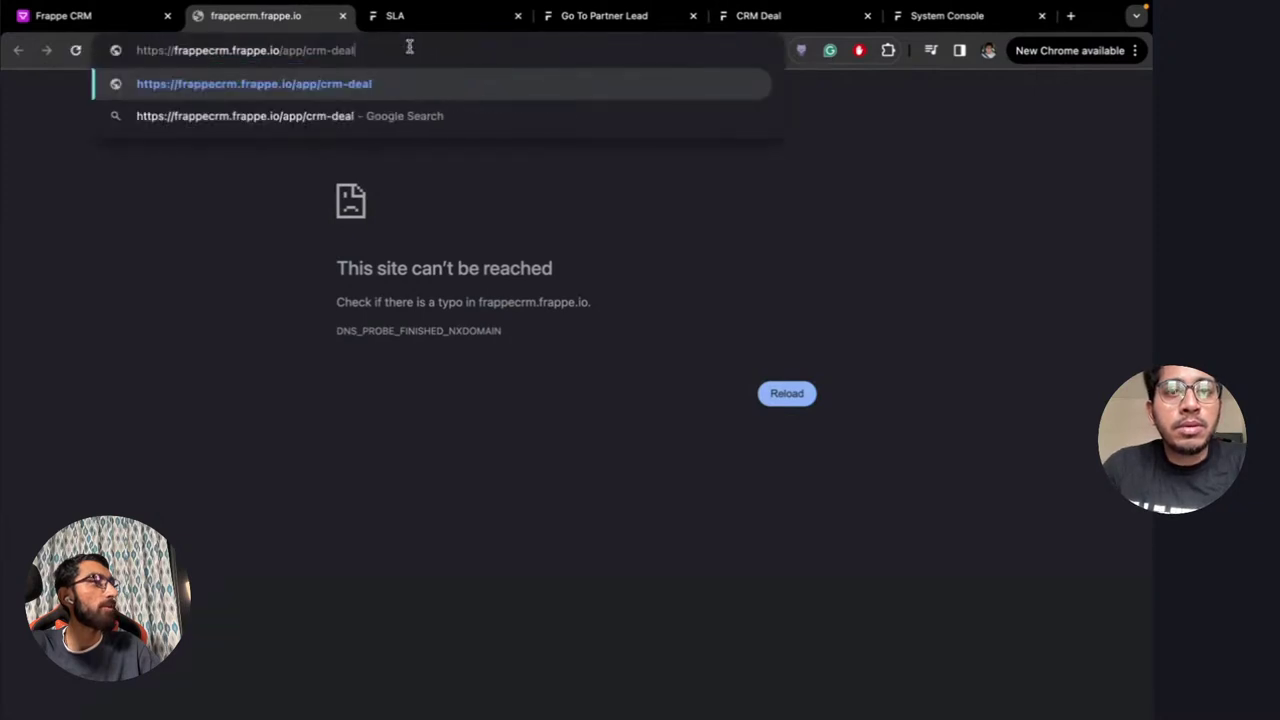
pyautogui.press('Return')
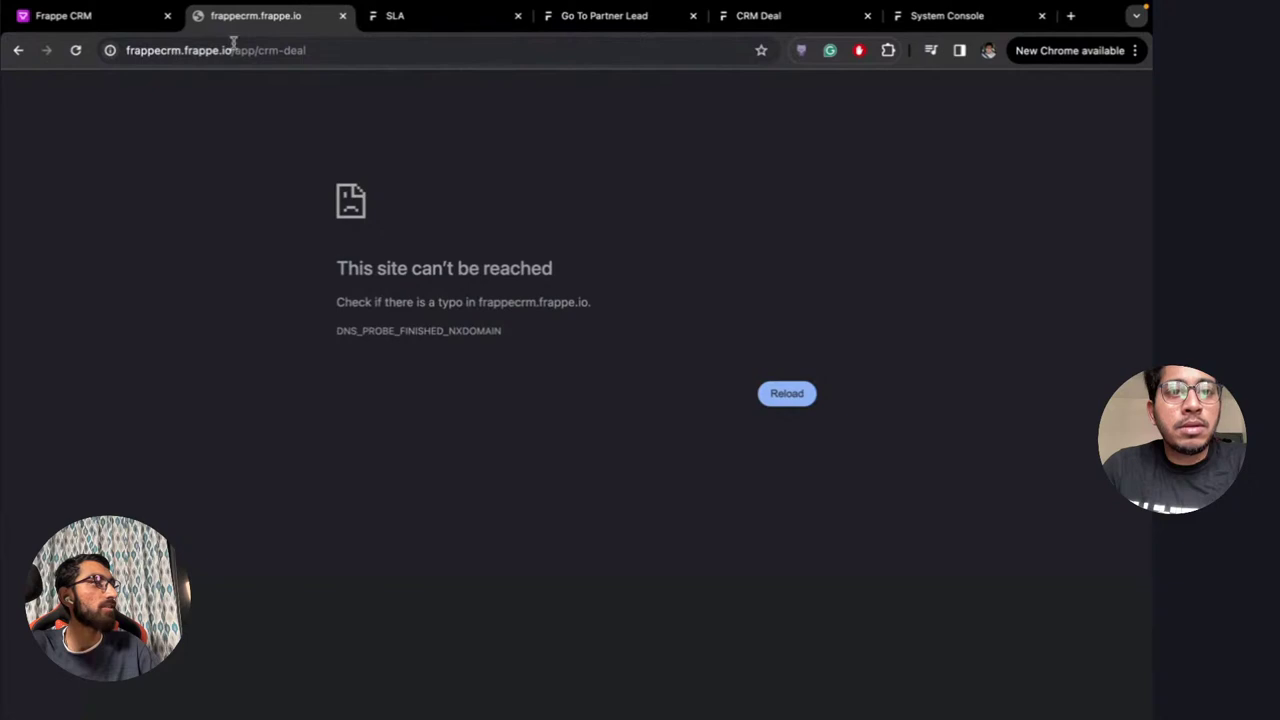
pyautogui.click(341, 16)
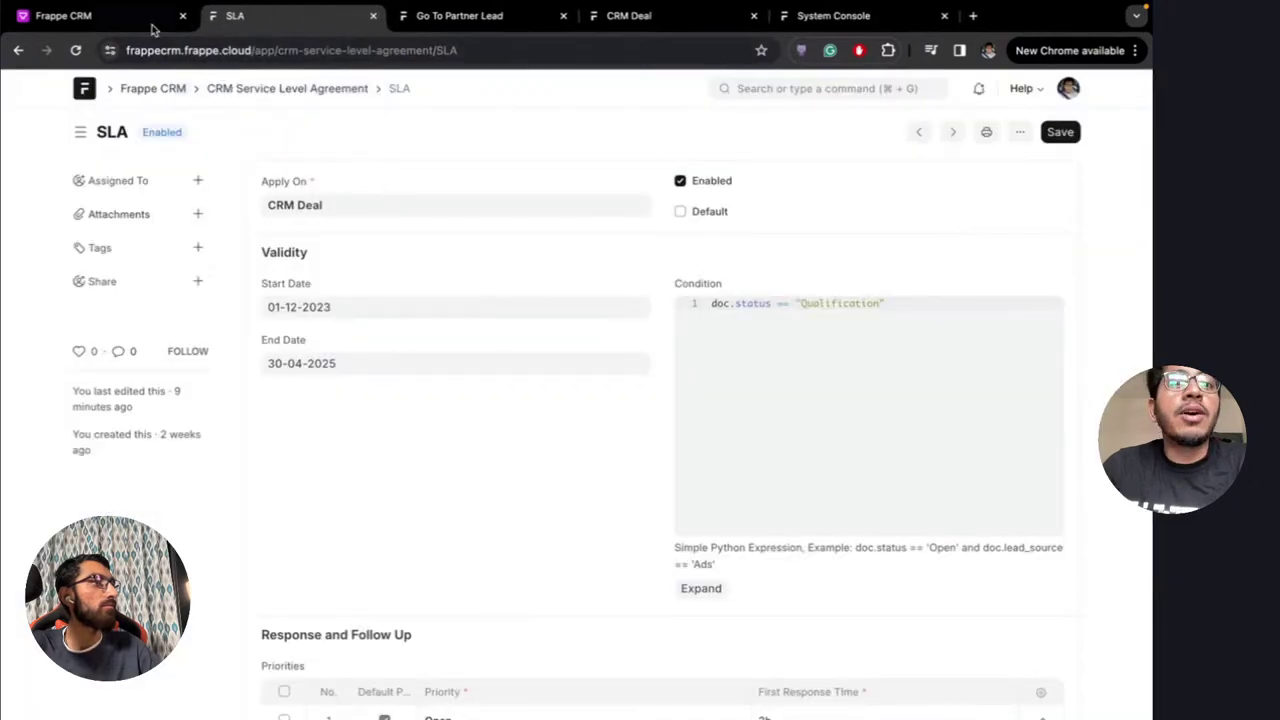
# Change frappe.io to frappe.cloud in line 8's Open in Desk URL
pyautogui.click(445, 15)
pyautogui.scroll(1, 630, 330)
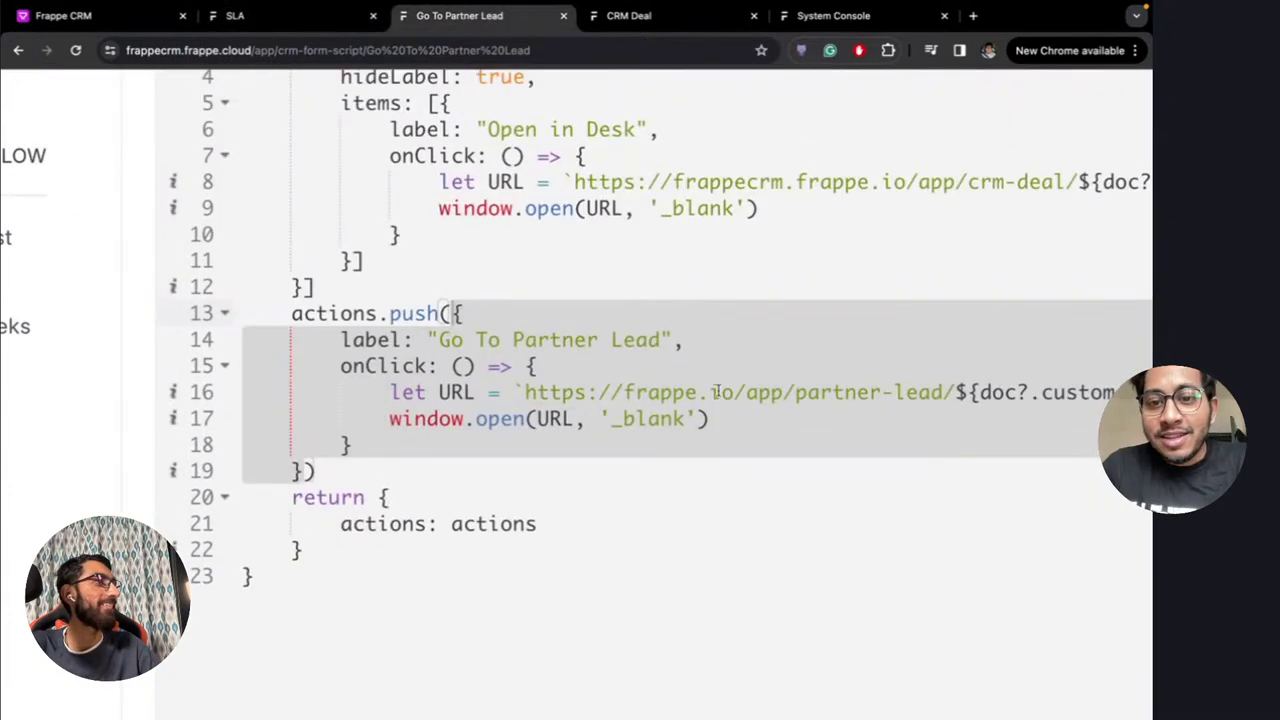
pyautogui.click(782, 238)
pyautogui.click(891, 182)
pyautogui.press('Right')
pyautogui.press('BackSpace')
pyautogui.press('BackSpace')
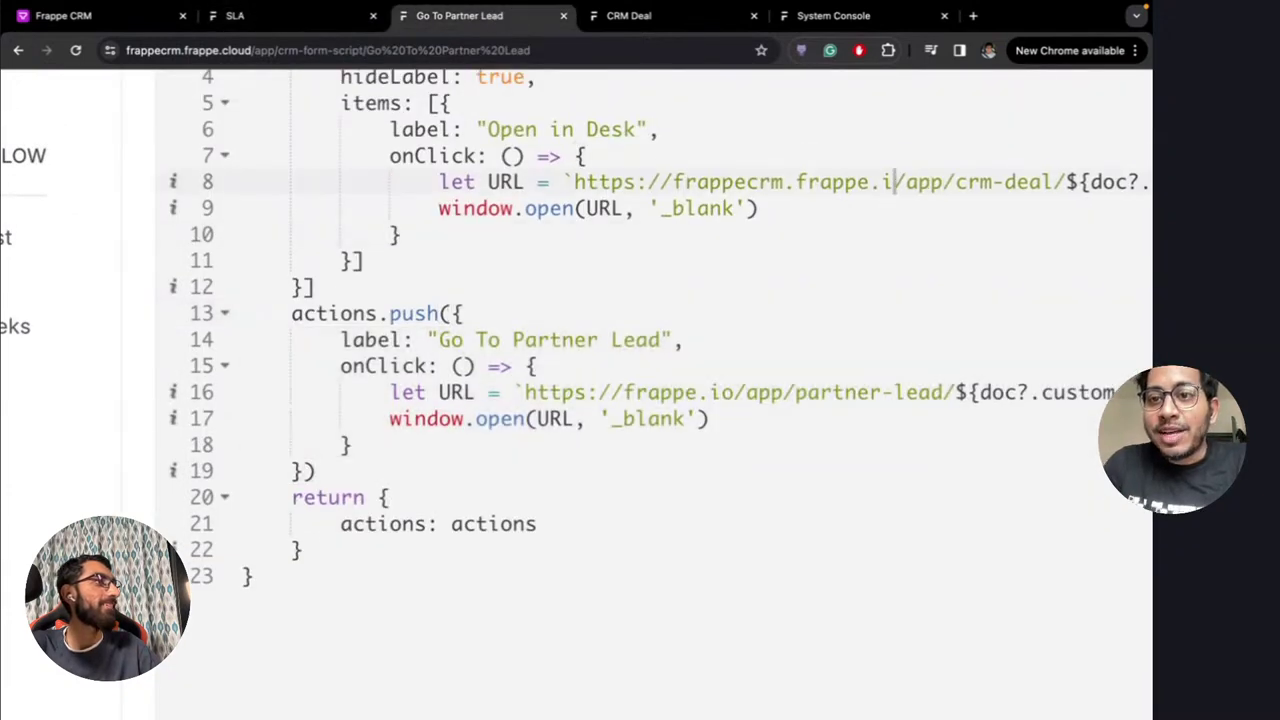
pyautogui.write('clo')
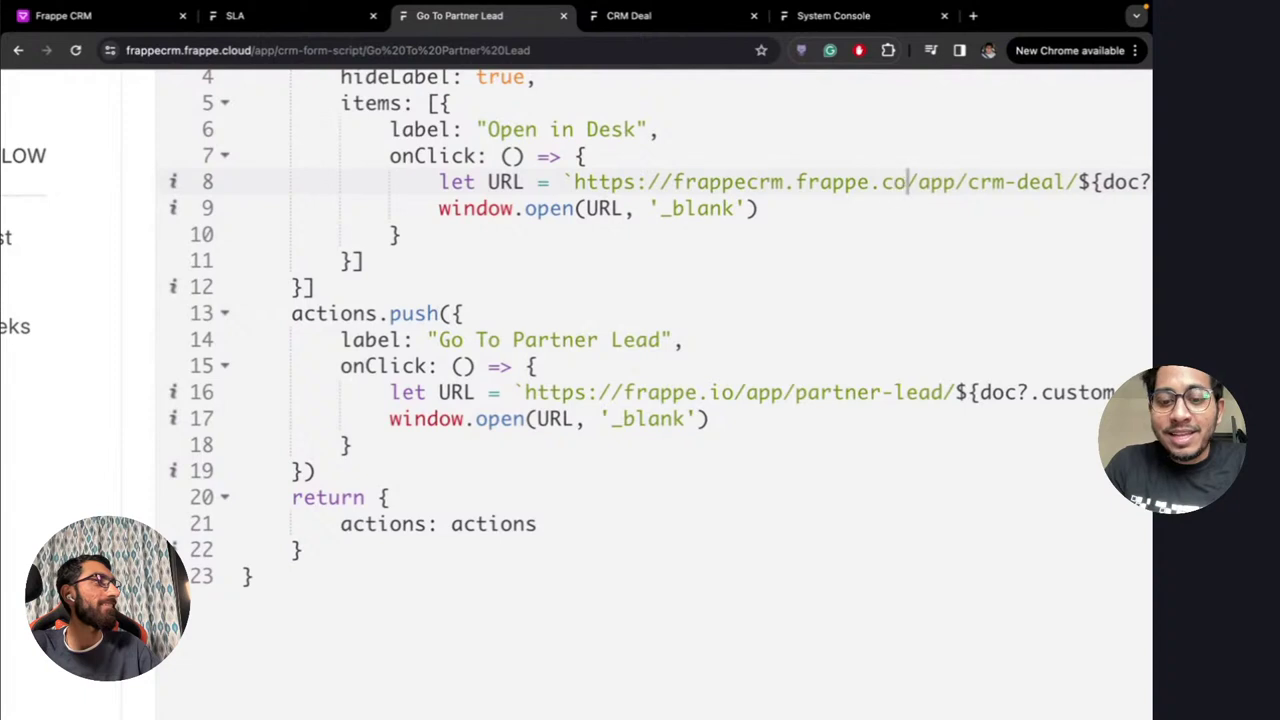
pyautogui.press('BackSpace')
pyautogui.write('loud')
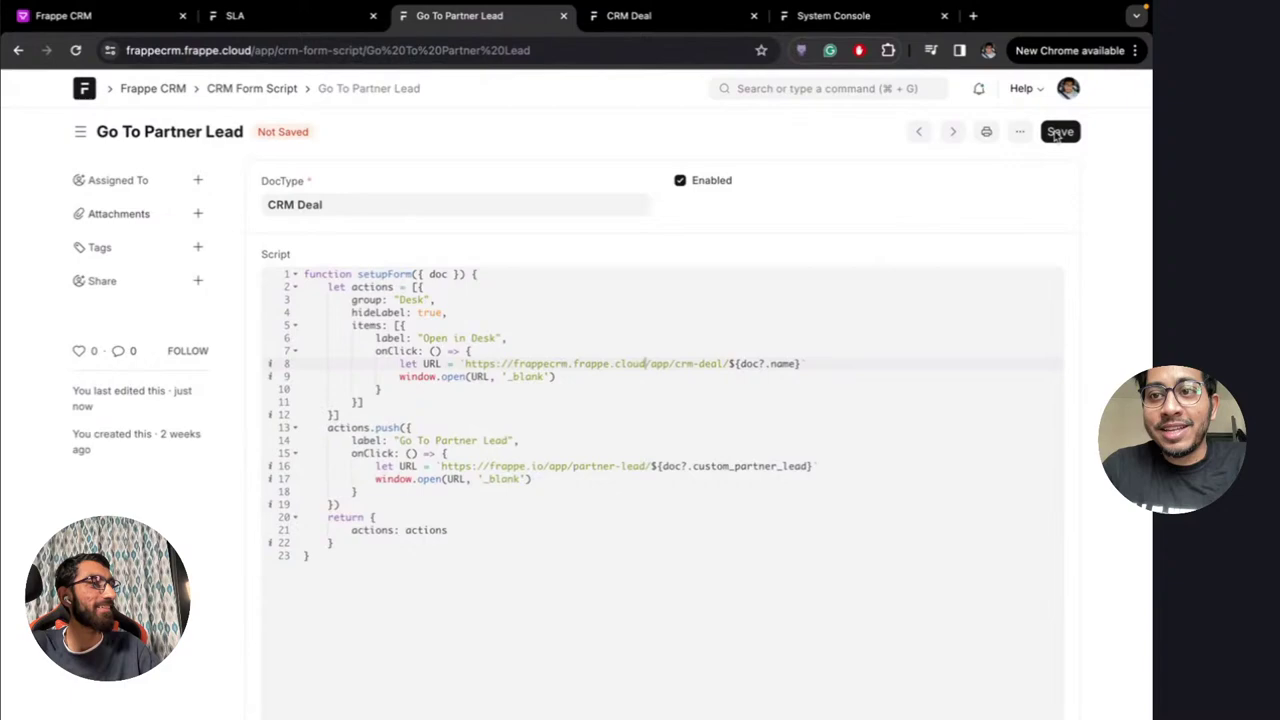
# Save the script, run 'Open in Desk' on deal BWH, and close the opened Desk tab
pyautogui.click(1058, 132)
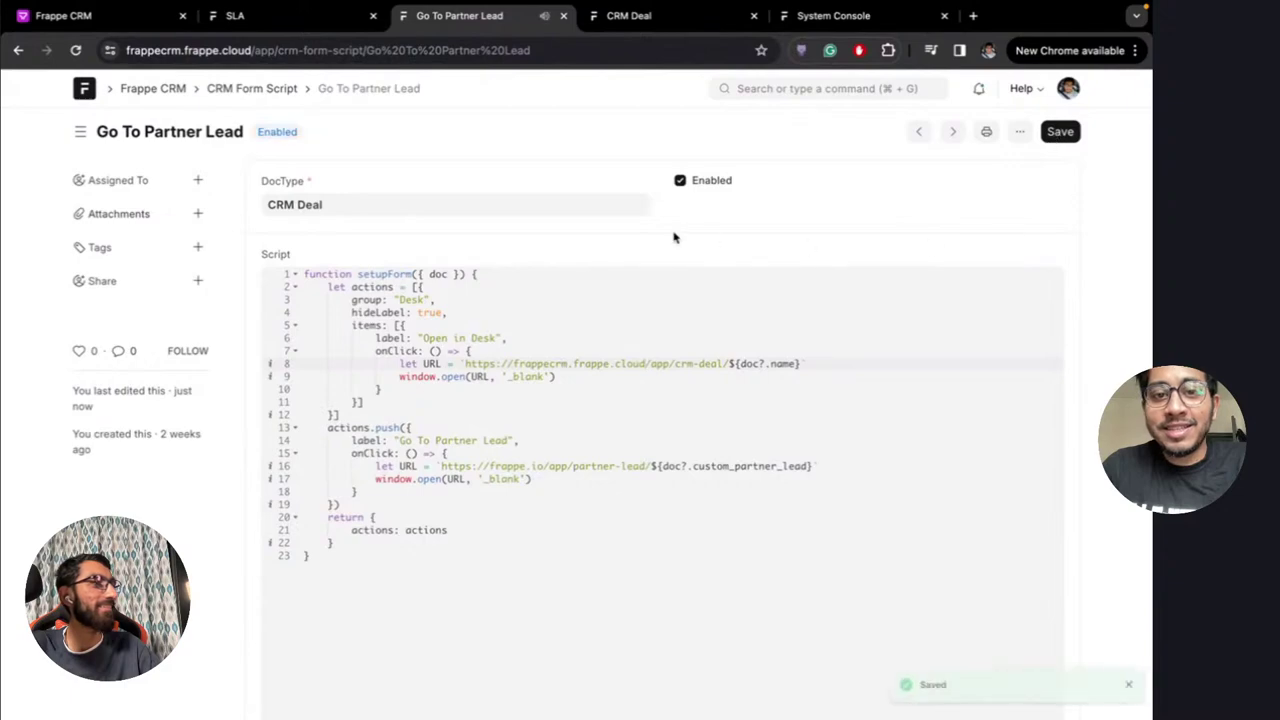
pyautogui.click(120, 17)
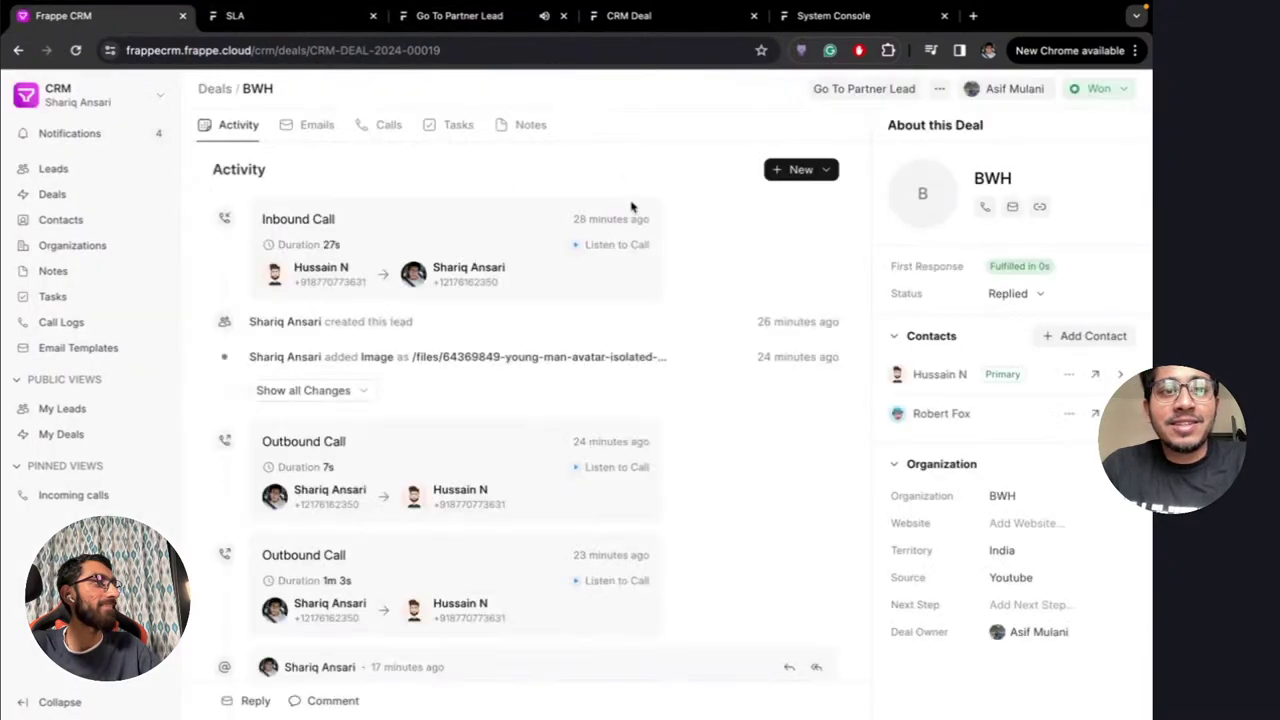
pyautogui.click(939, 88)
pyautogui.click(948, 126)
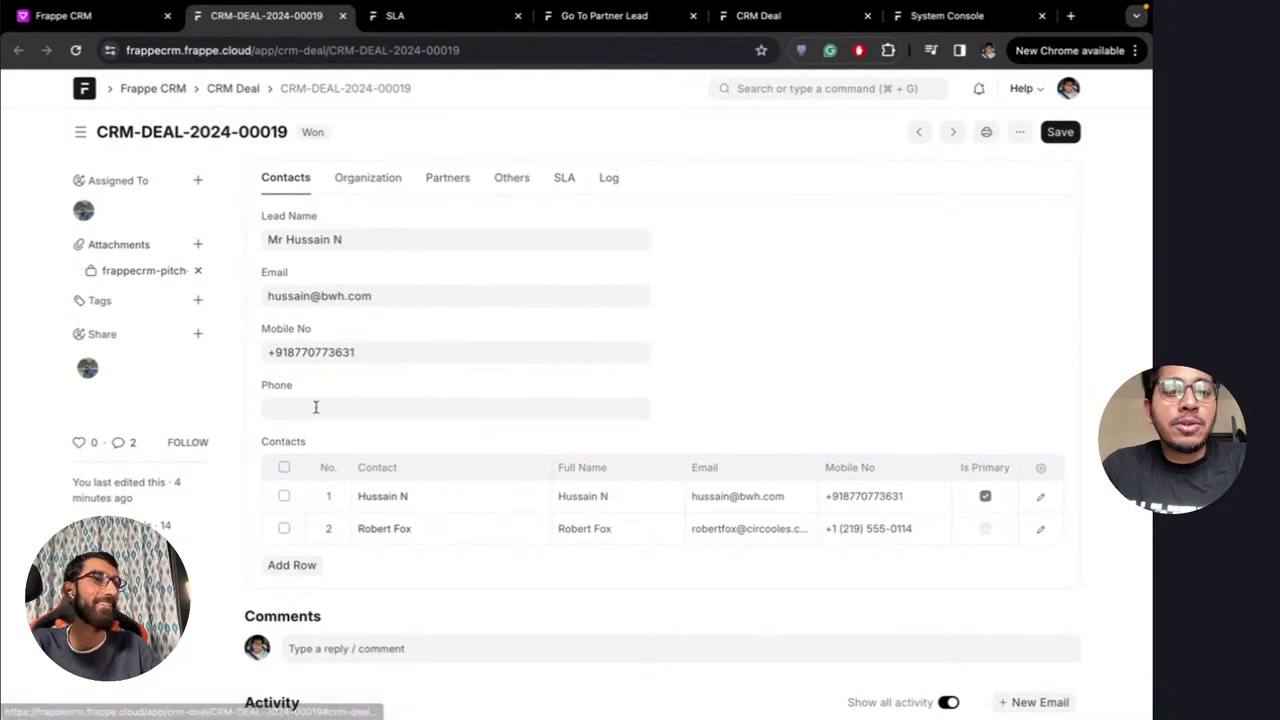
pyautogui.click(343, 16)
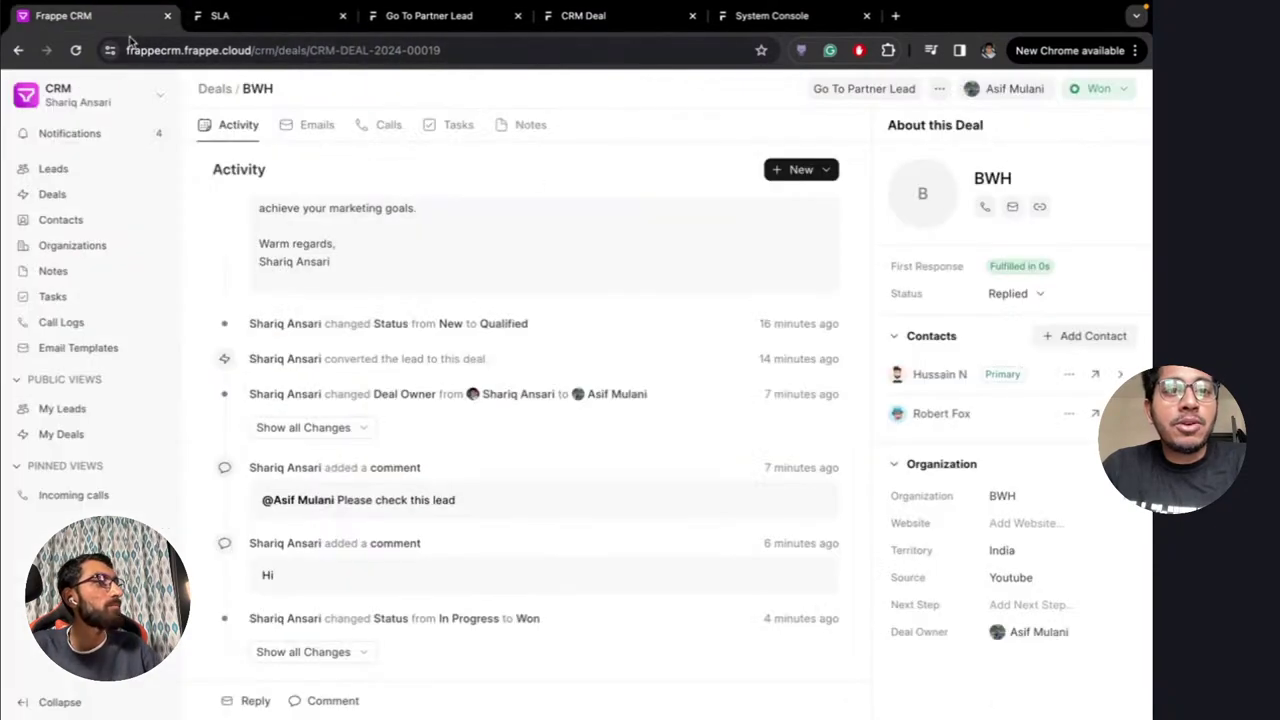
# Scroll up the BWH deal page and open then close its '...' actions menu
pyautogui.scroll(3, 524, 294)
pyautogui.scroll(5, 524, 294)
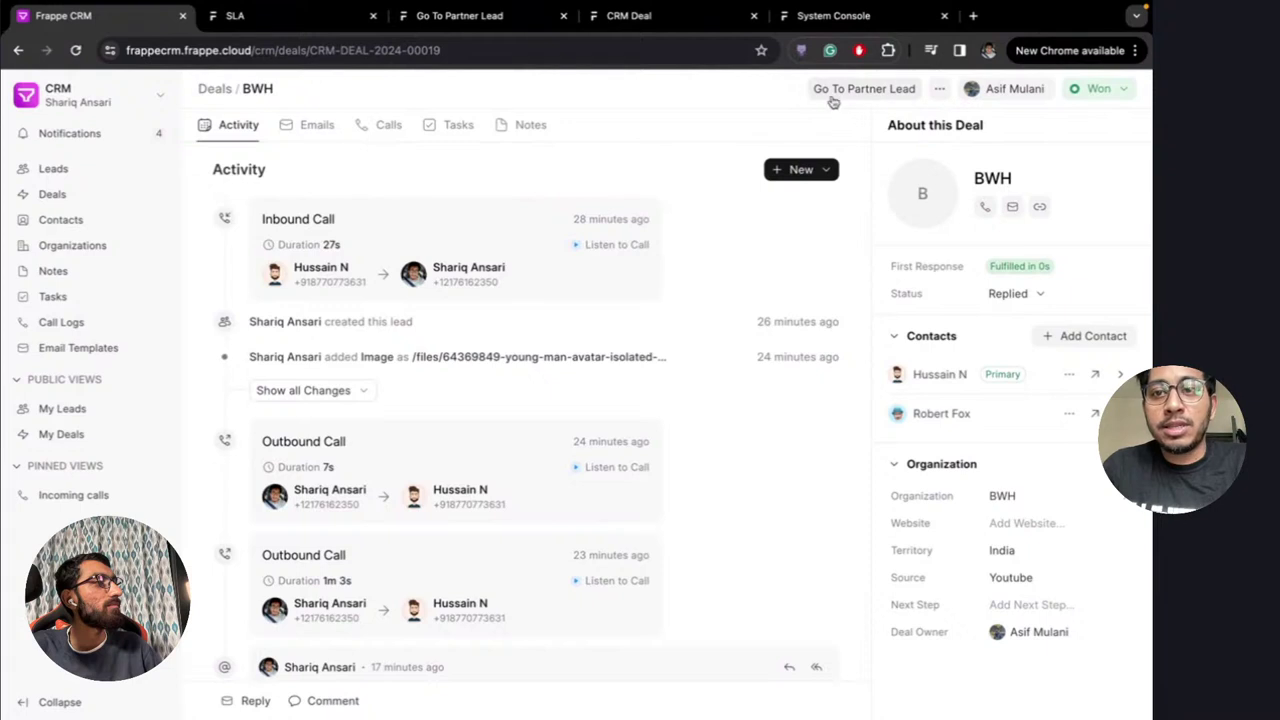
pyautogui.click(940, 89)
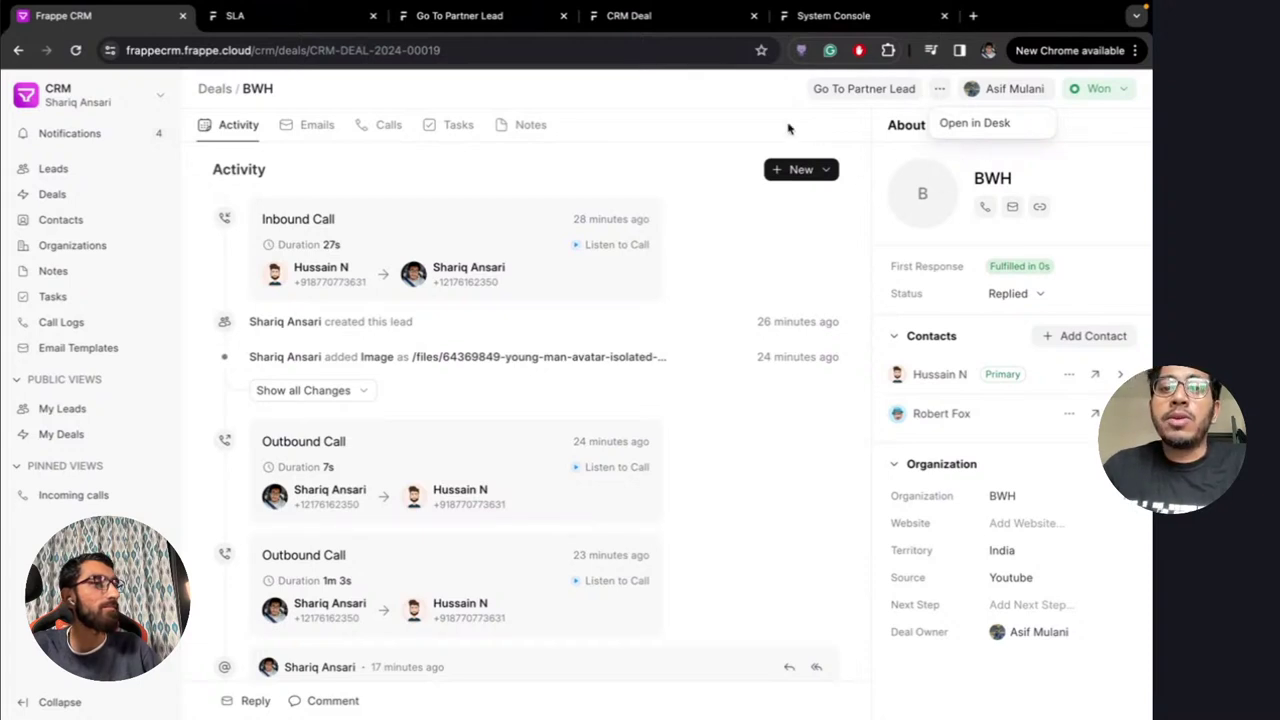
pyautogui.click(940, 92)
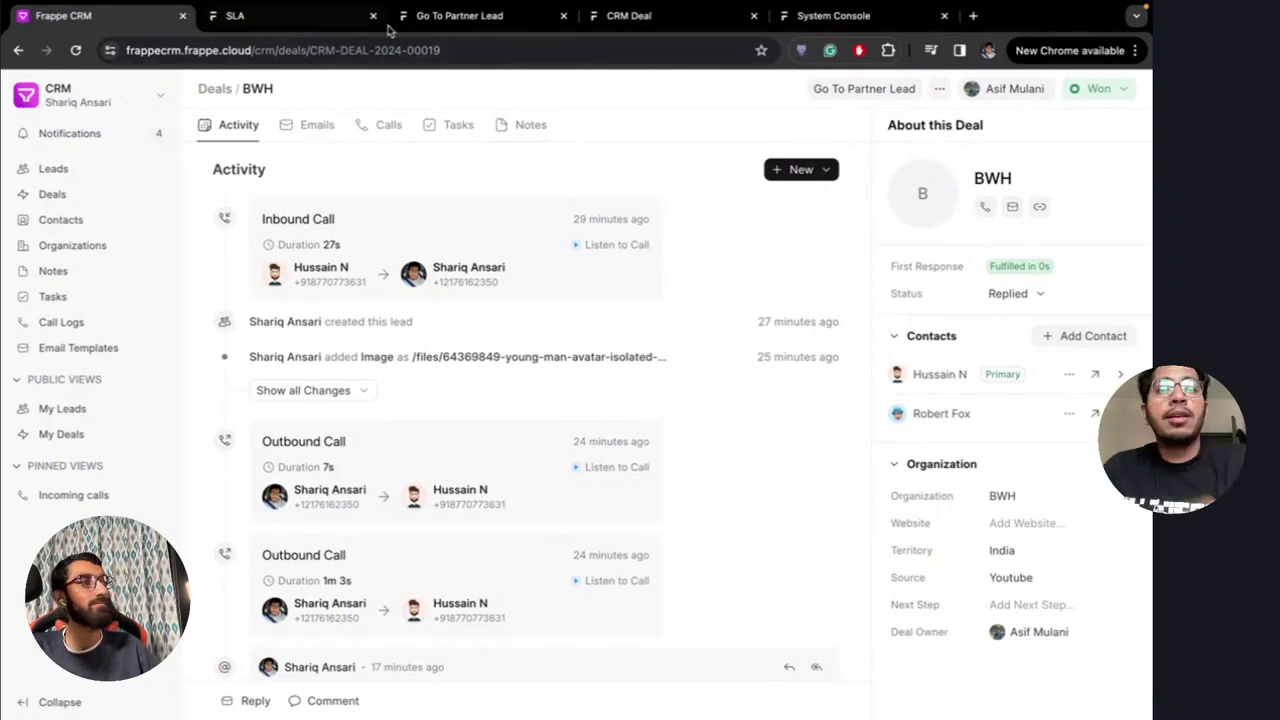
# Reload the CRM Deal Customize Form and inspect the deal layout's Organization tab
pyautogui.click(305, 24)
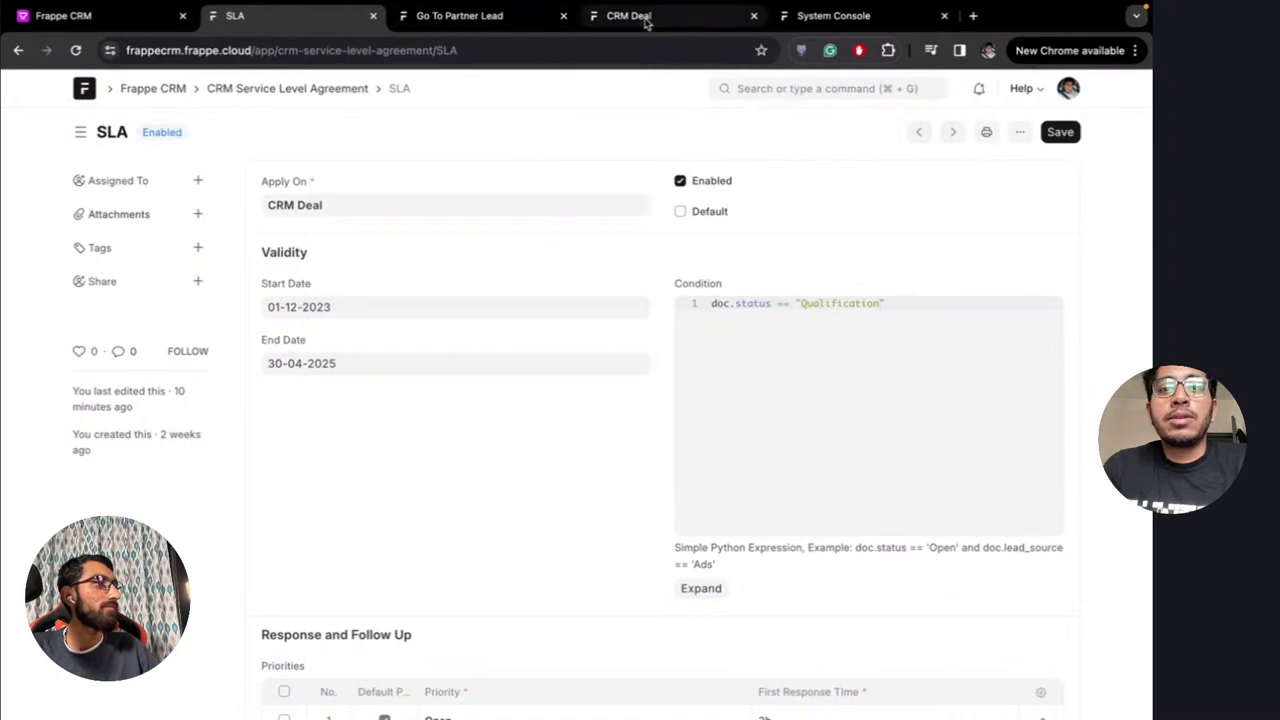
pyautogui.click(610, 18)
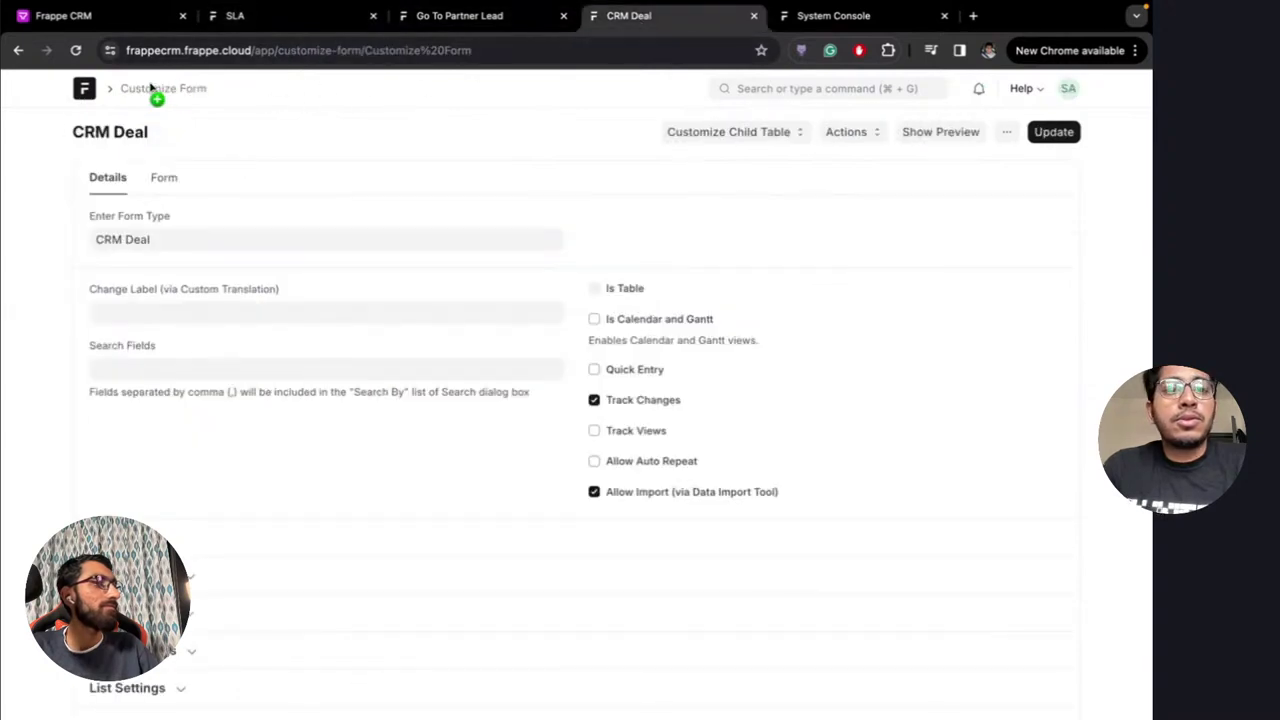
pyautogui.click(510, 50)
pyautogui.press('Return')
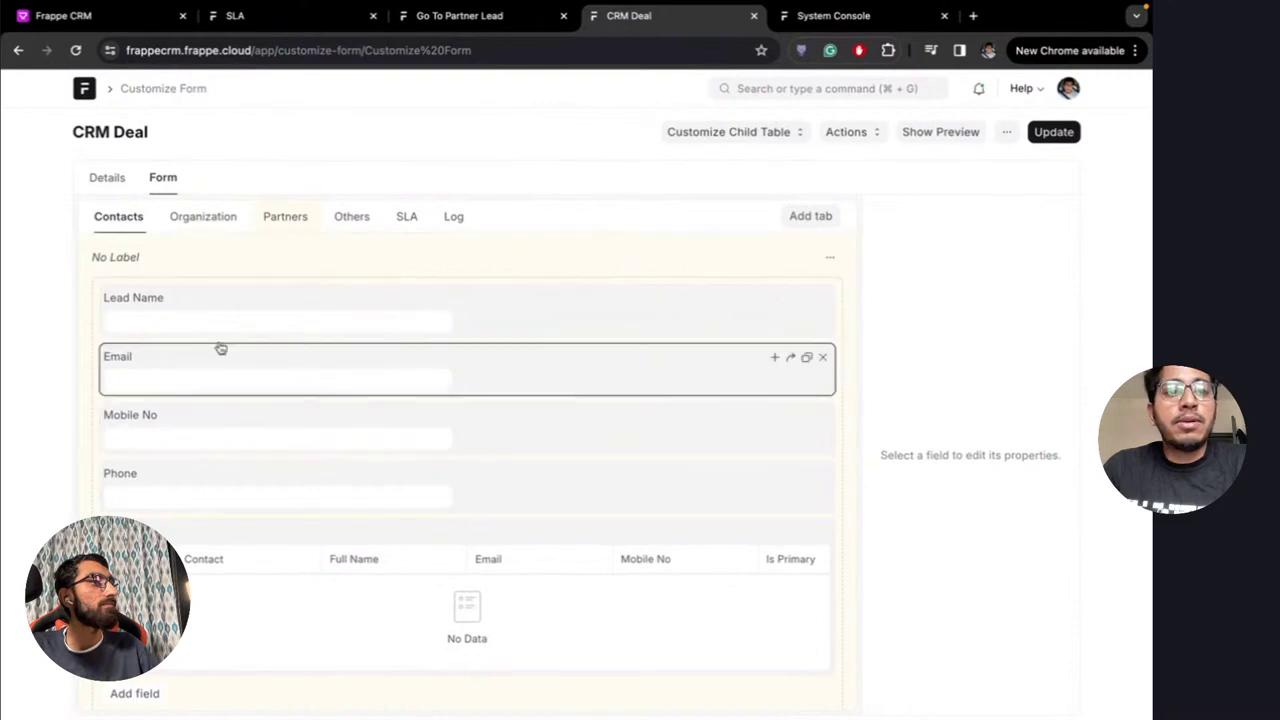
pyautogui.click(84, 15)
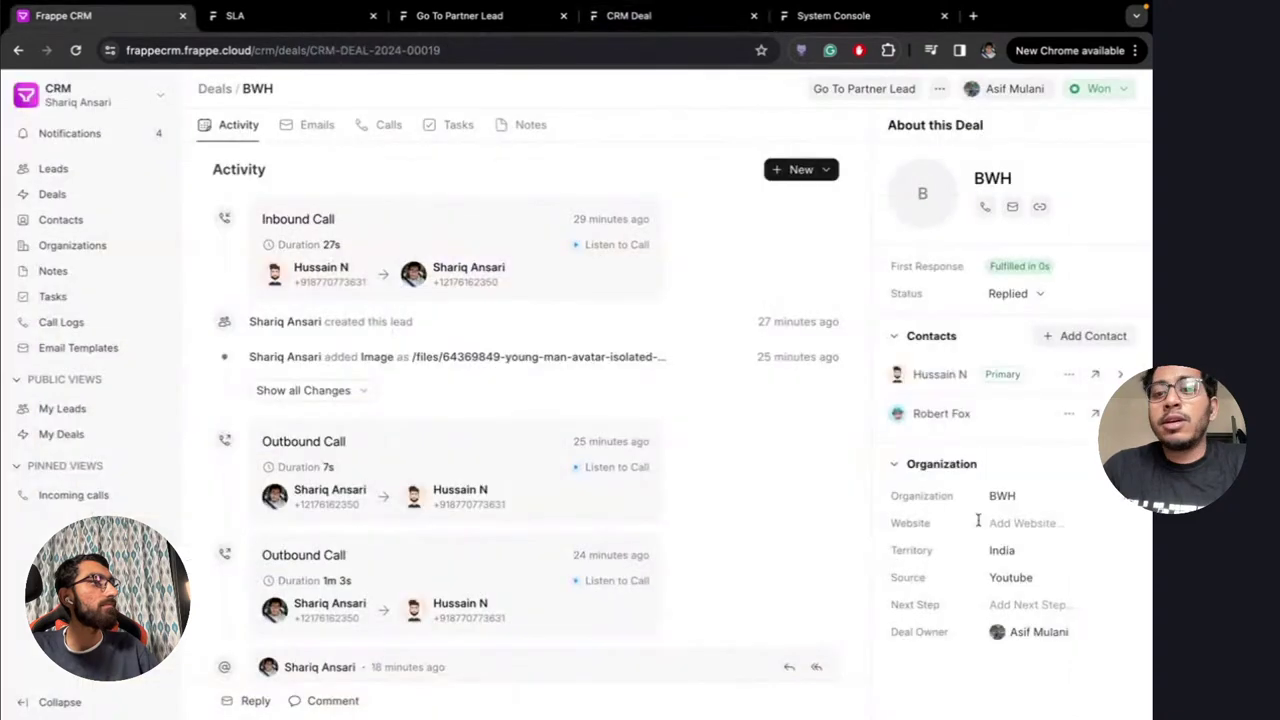
pyautogui.click(644, 19)
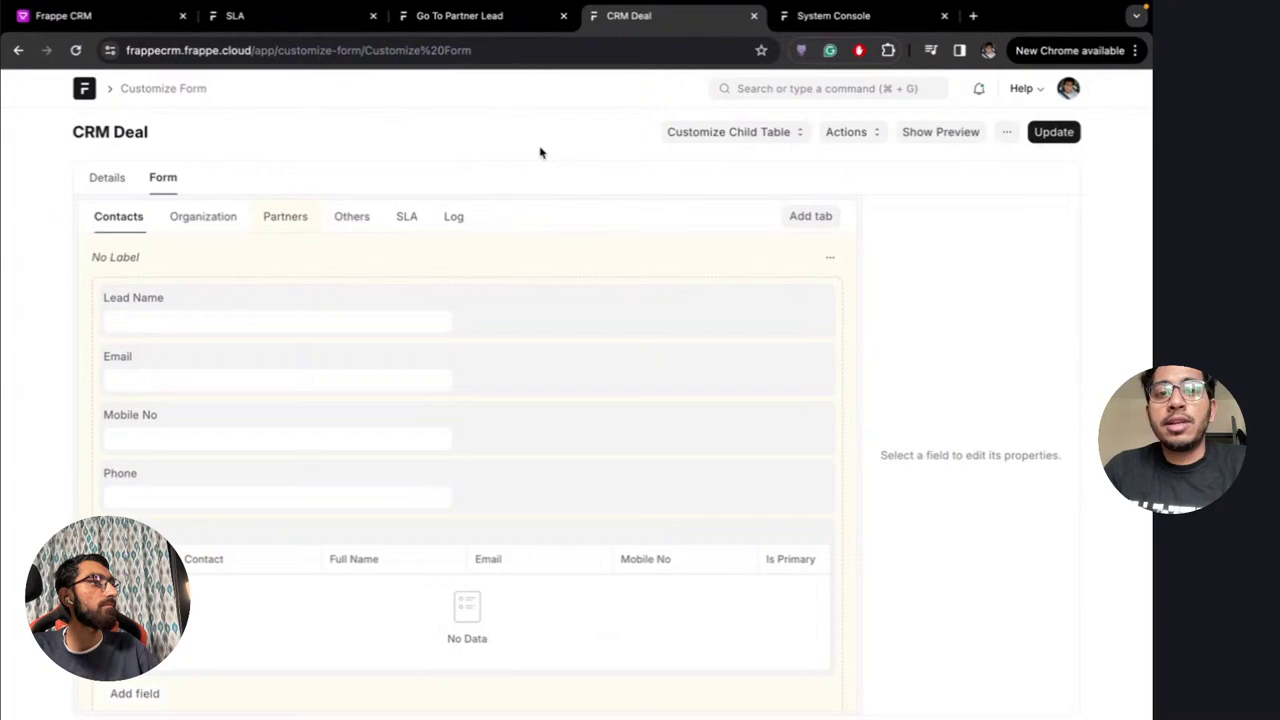
pyautogui.moveTo(471, 225)
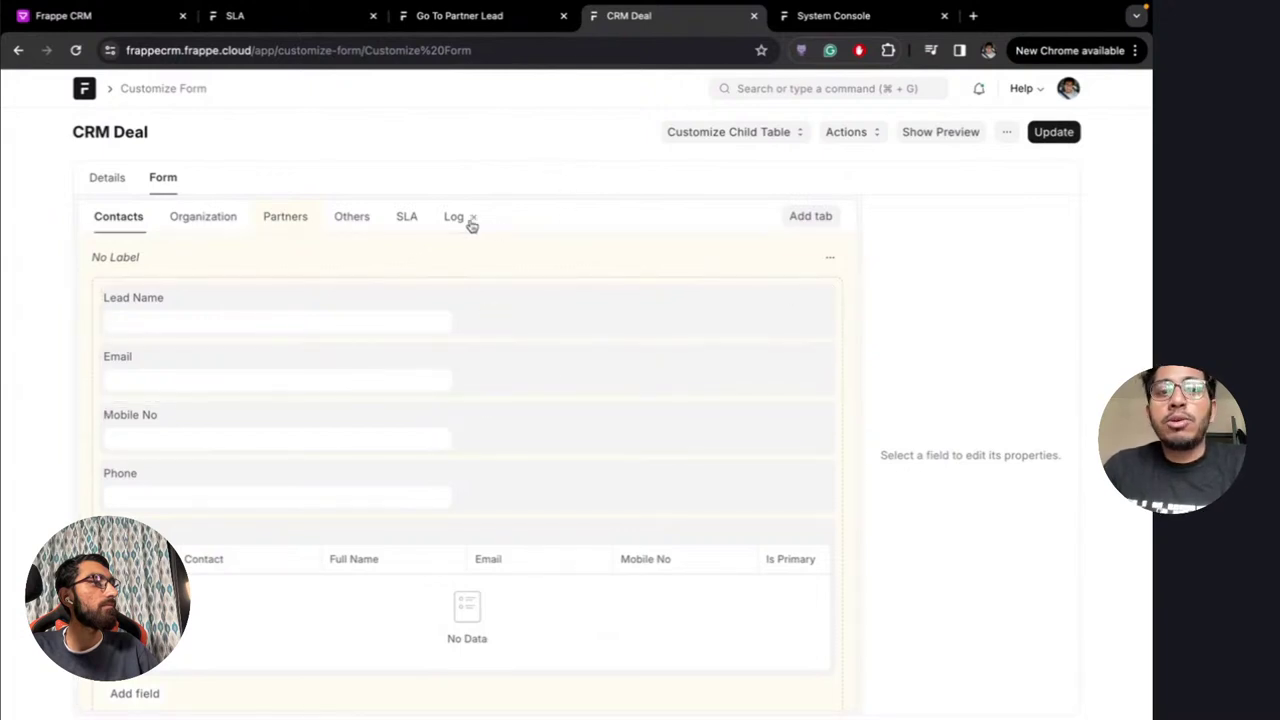
pyautogui.scroll(-1, 217, 453)
pyautogui.scroll(1, 221, 456)
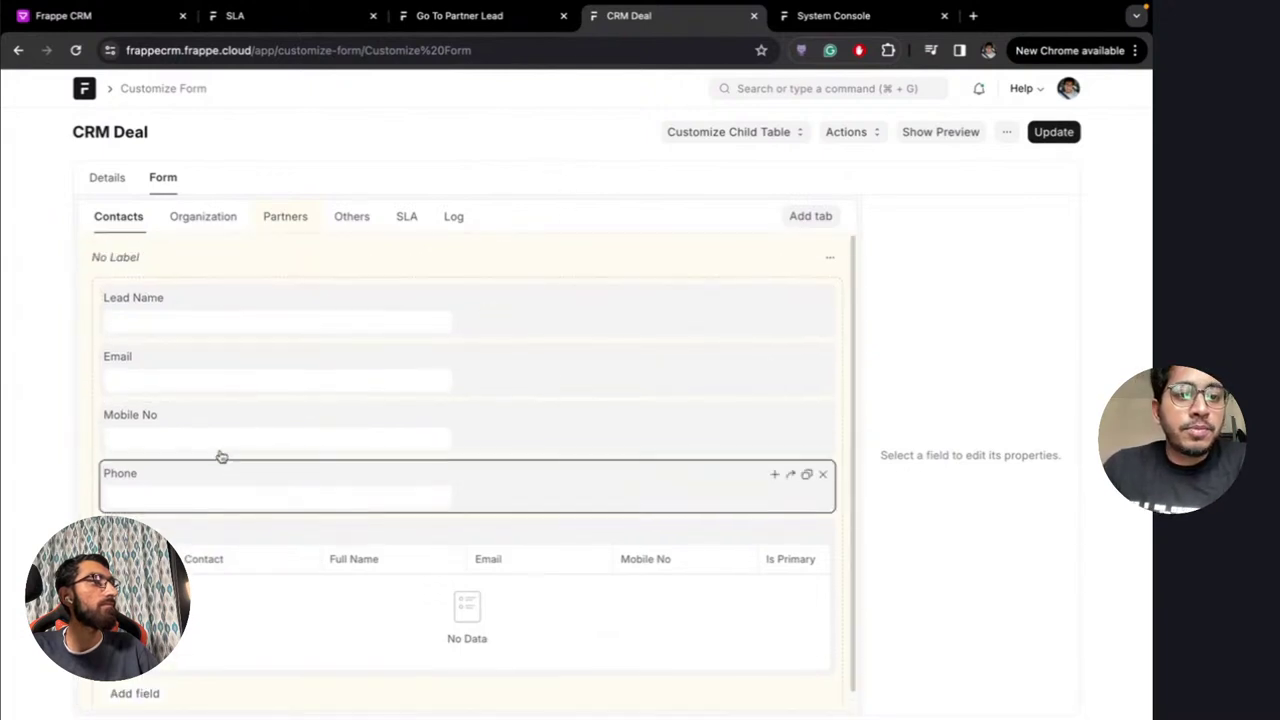
pyautogui.click(205, 216)
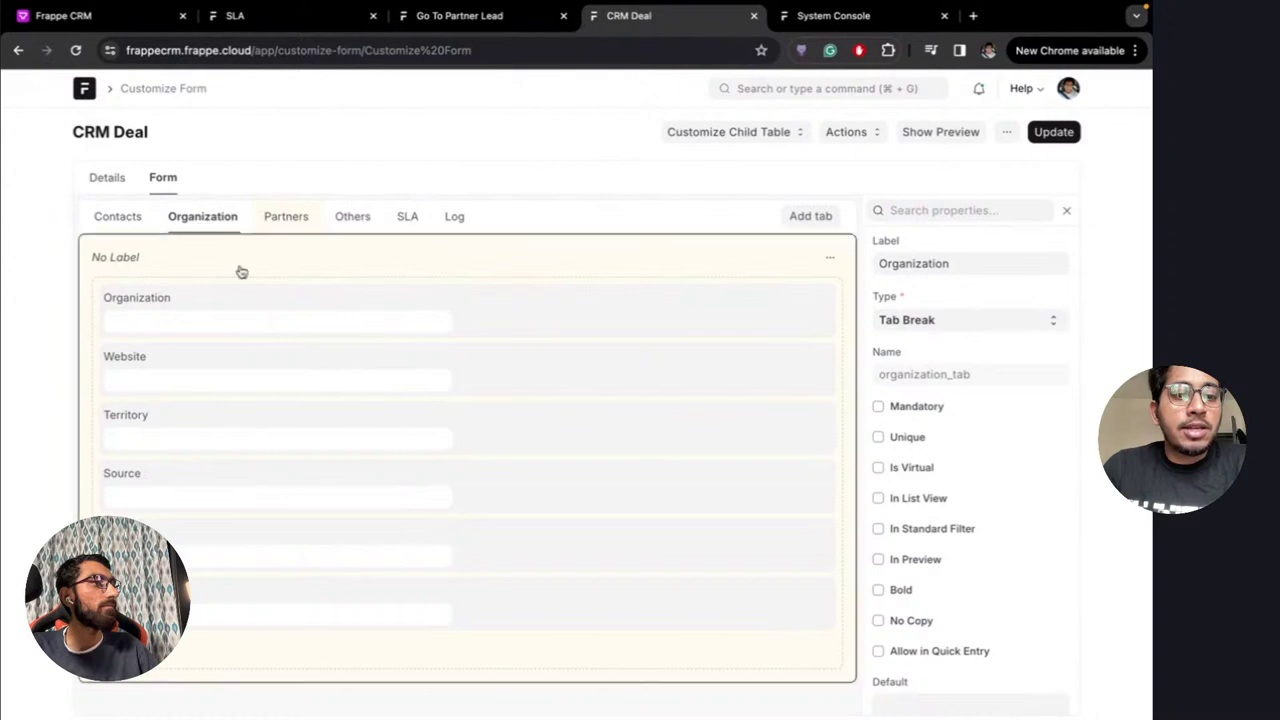
pyautogui.moveTo(221, 210)
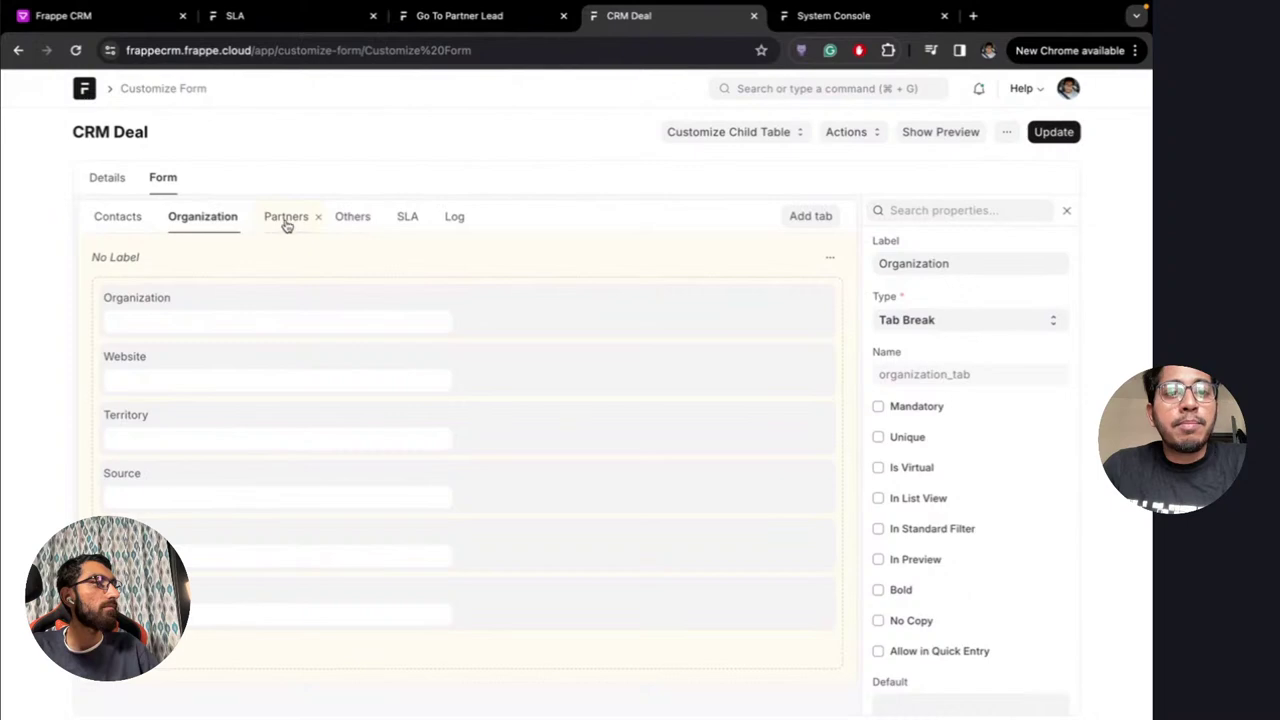
pyautogui.click(80, 16)
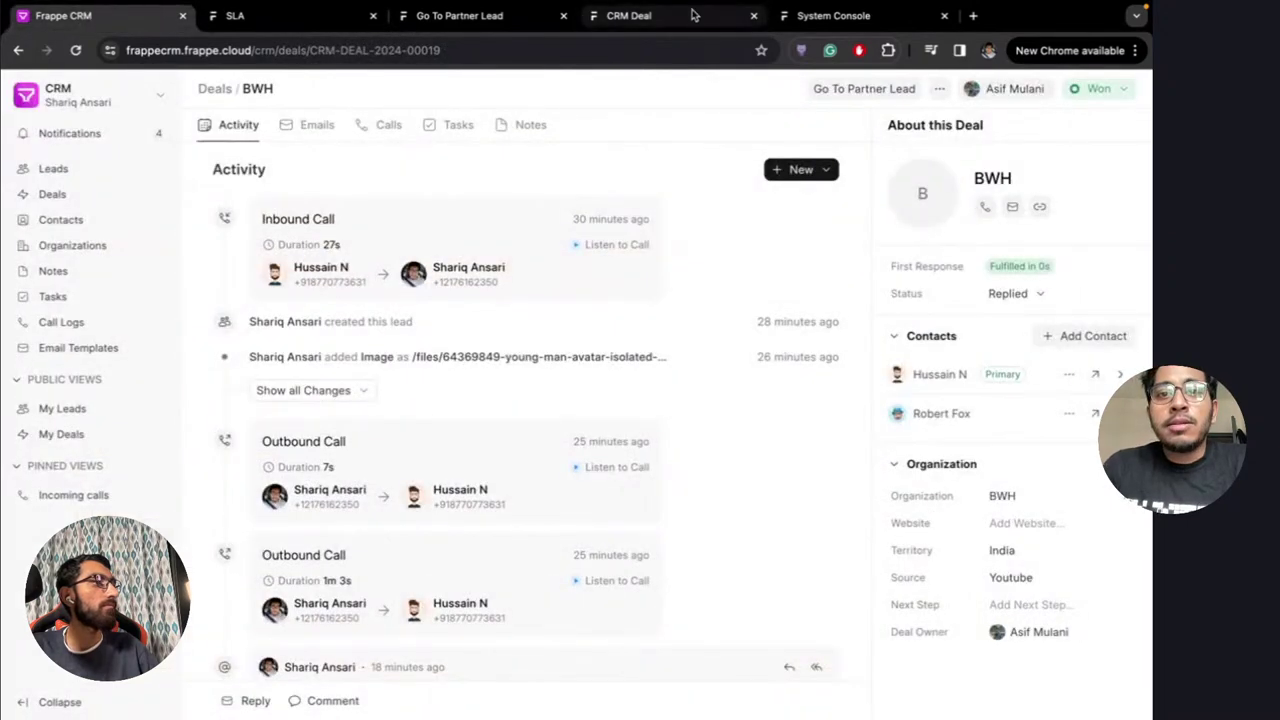
pyautogui.click(646, 20)
# Uncheck Read Only on the Partners tab, update the customization, and reload the BWH deal
pyautogui.click(284, 217)
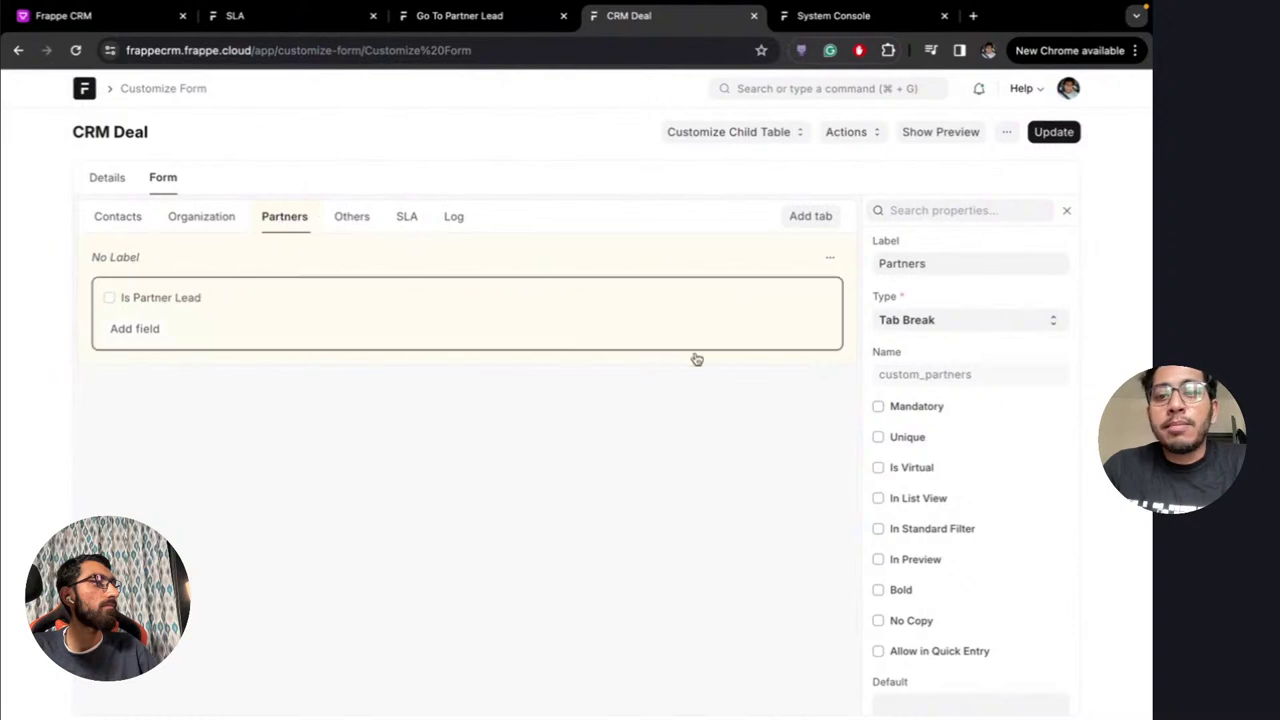
pyautogui.scroll(-10, 987, 450)
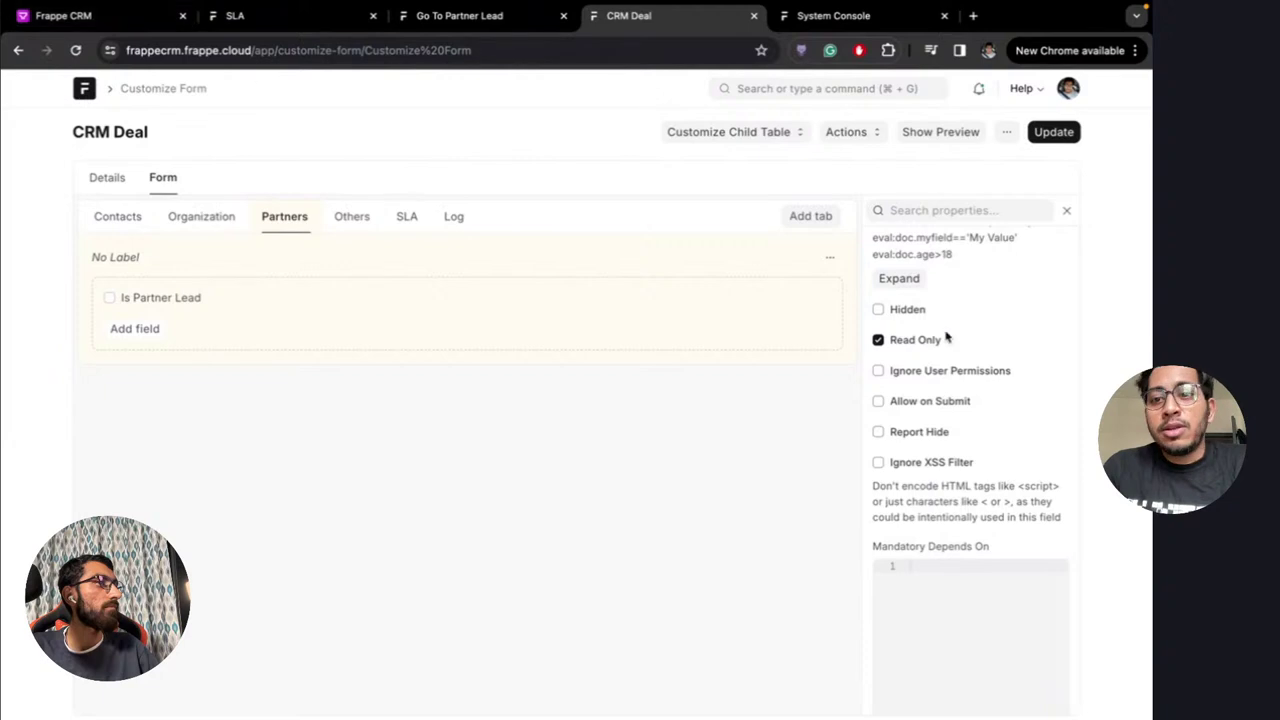
pyautogui.click(898, 342)
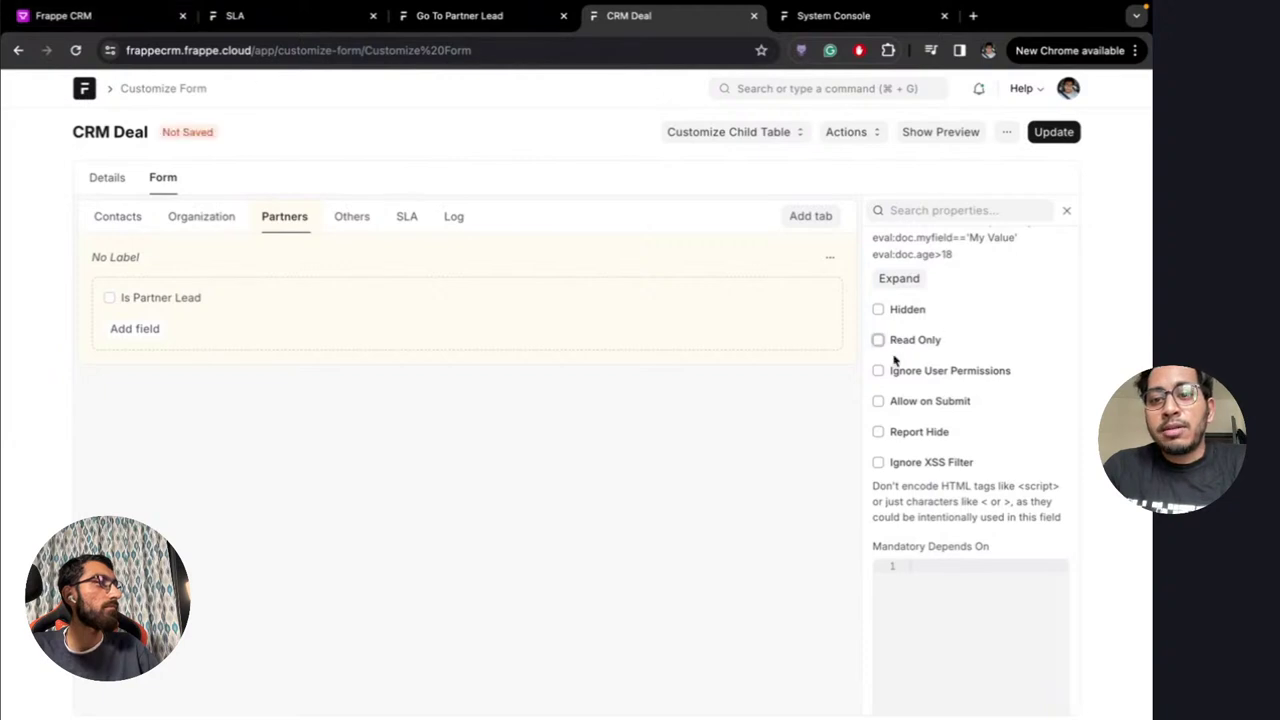
pyautogui.click(1054, 132)
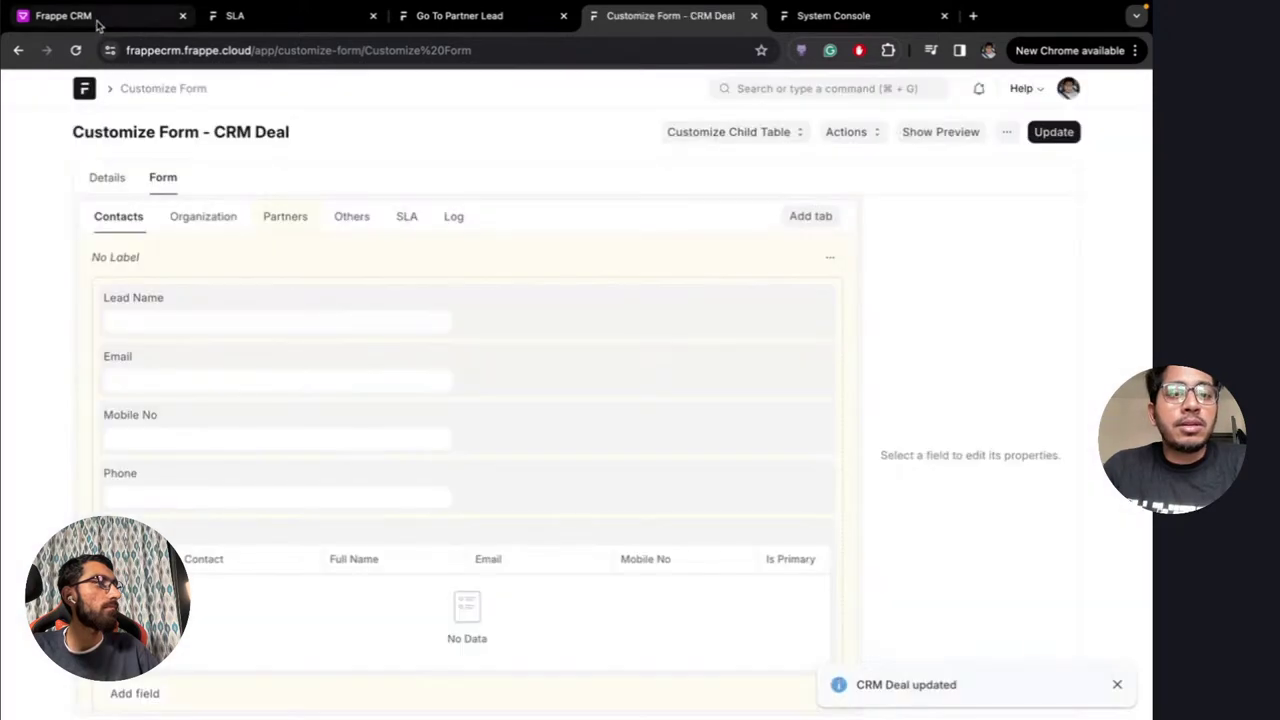
pyautogui.click(63, 15)
pyautogui.press('super+r')
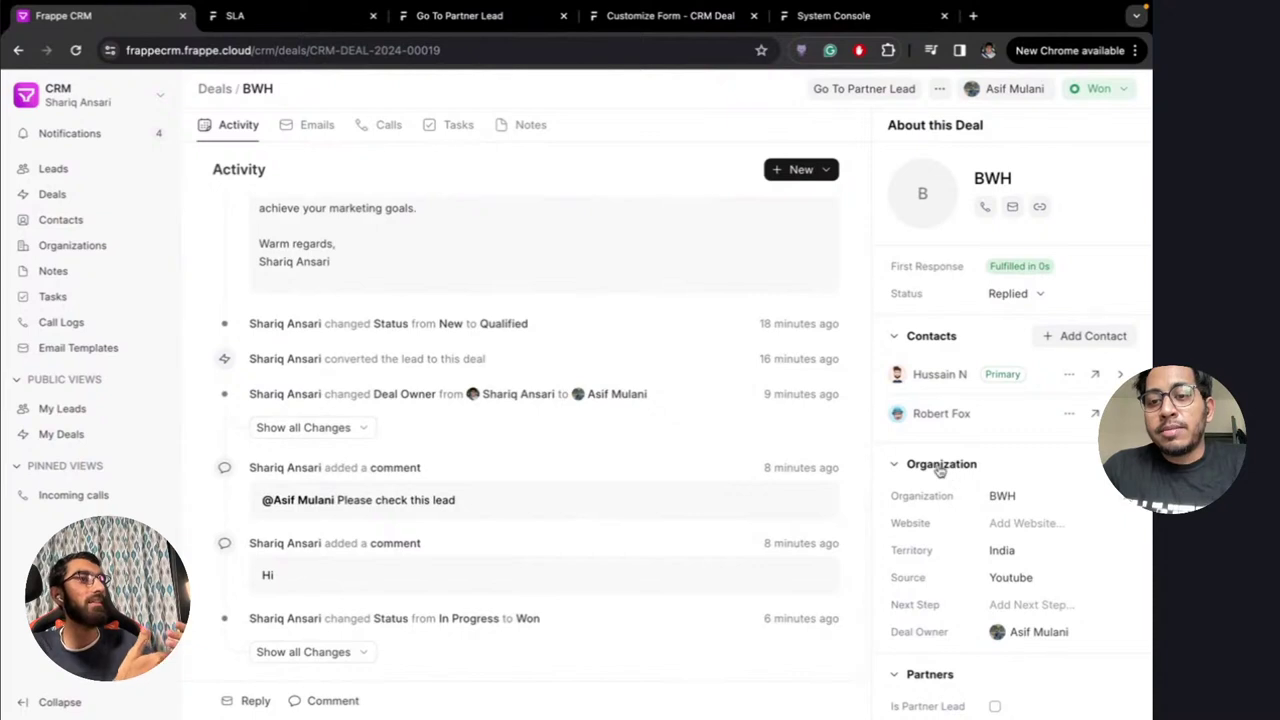
# Drag the Partners tab ahead of Contacts in Customize Form and update it
pyautogui.click(930, 339)
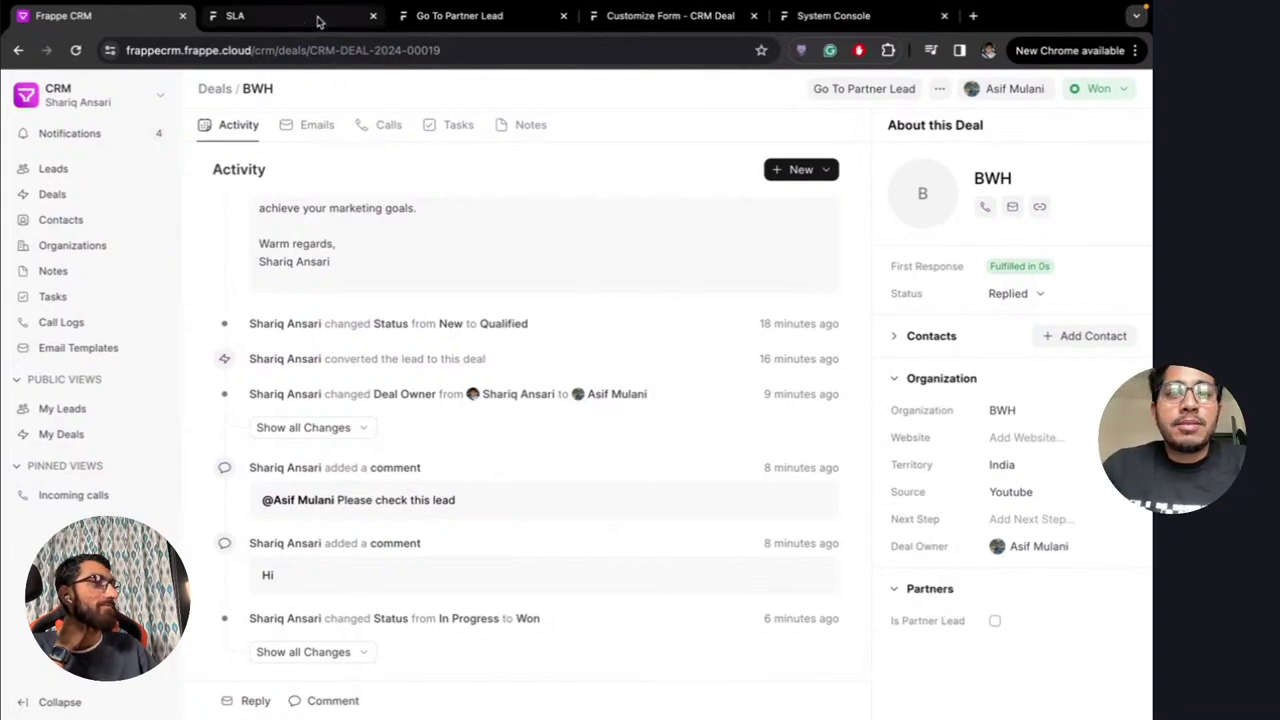
pyautogui.click(475, 16)
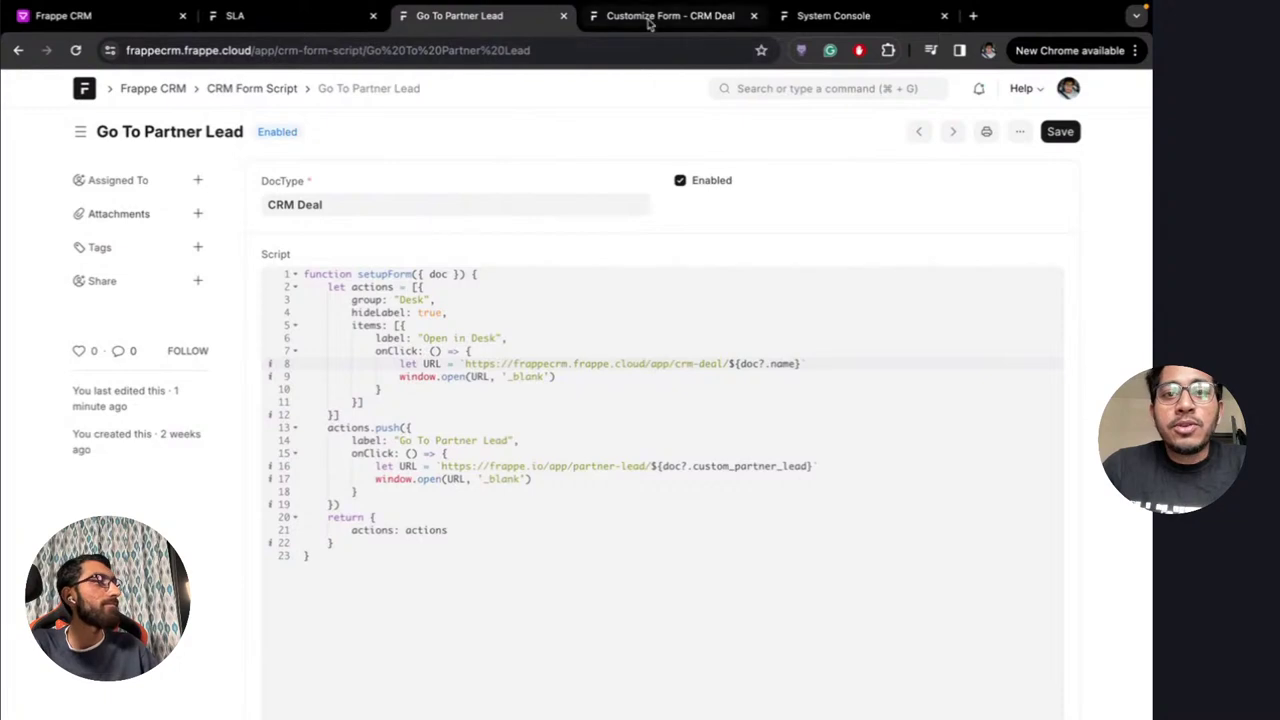
pyautogui.moveTo(665, 16); pyautogui.dragTo(300, 22)
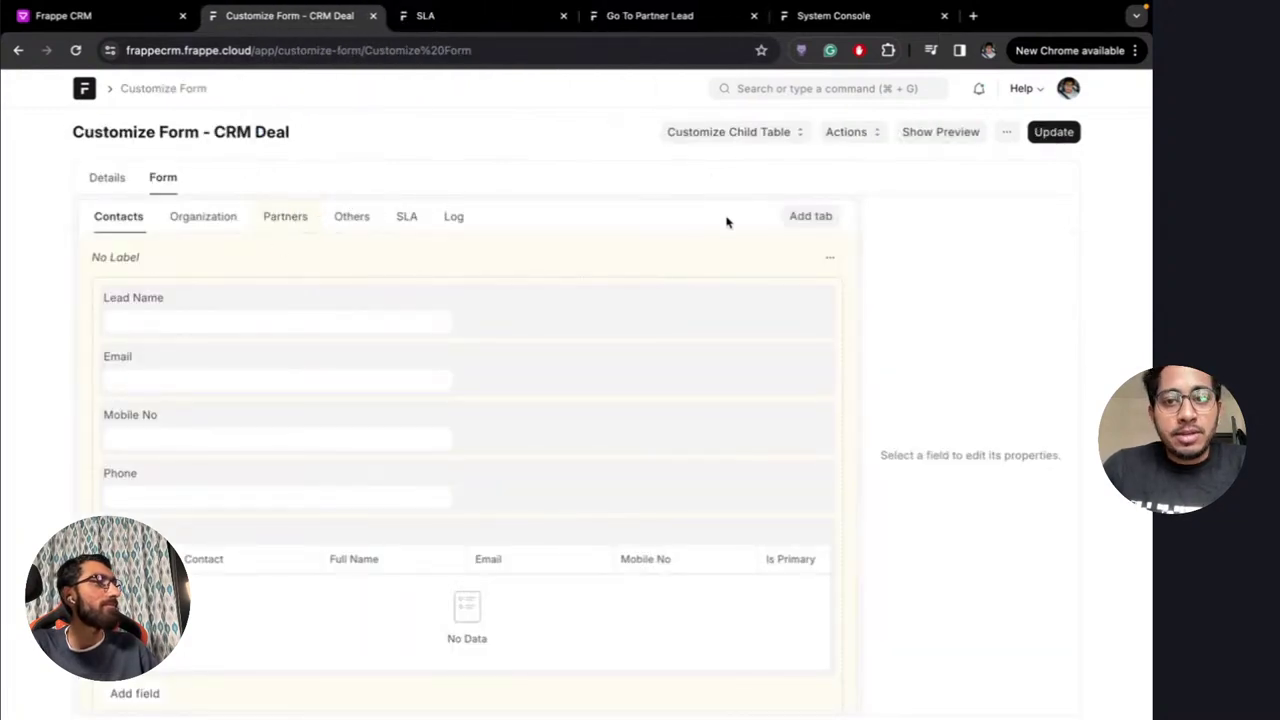
pyautogui.click(287, 218)
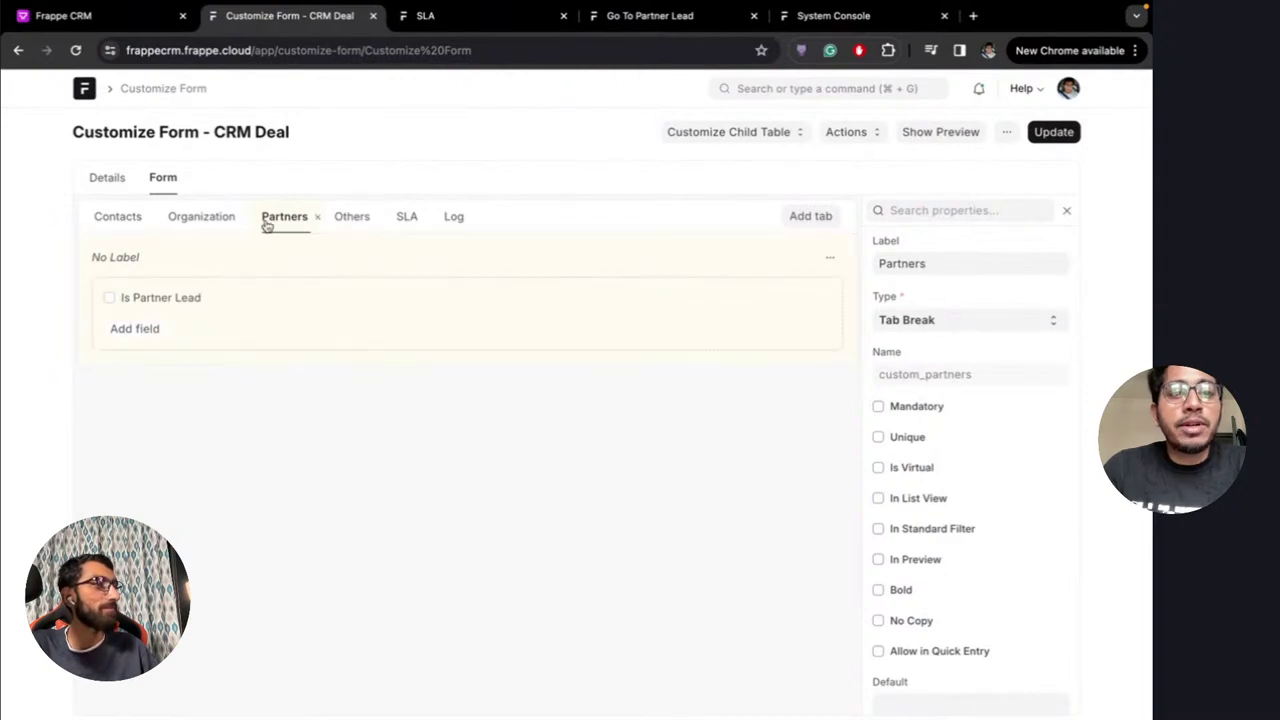
pyautogui.moveTo(272, 222); pyautogui.dragTo(115, 220)
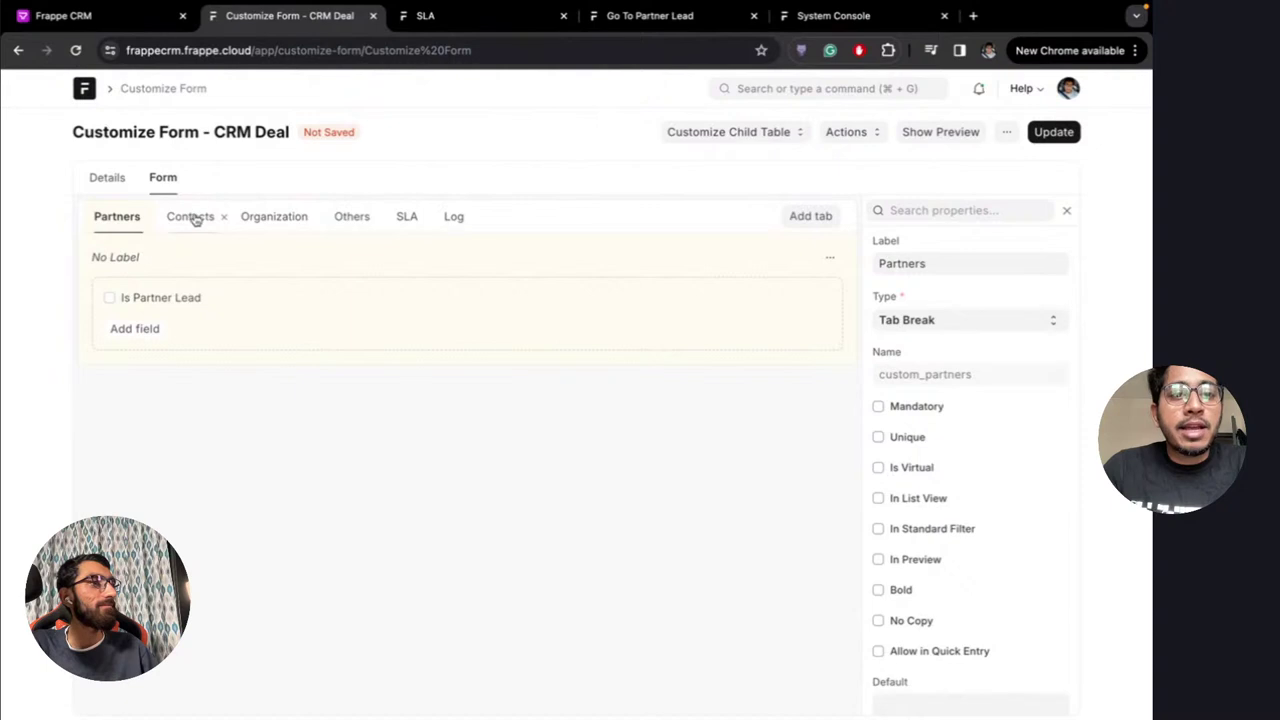
pyautogui.click(1049, 143)
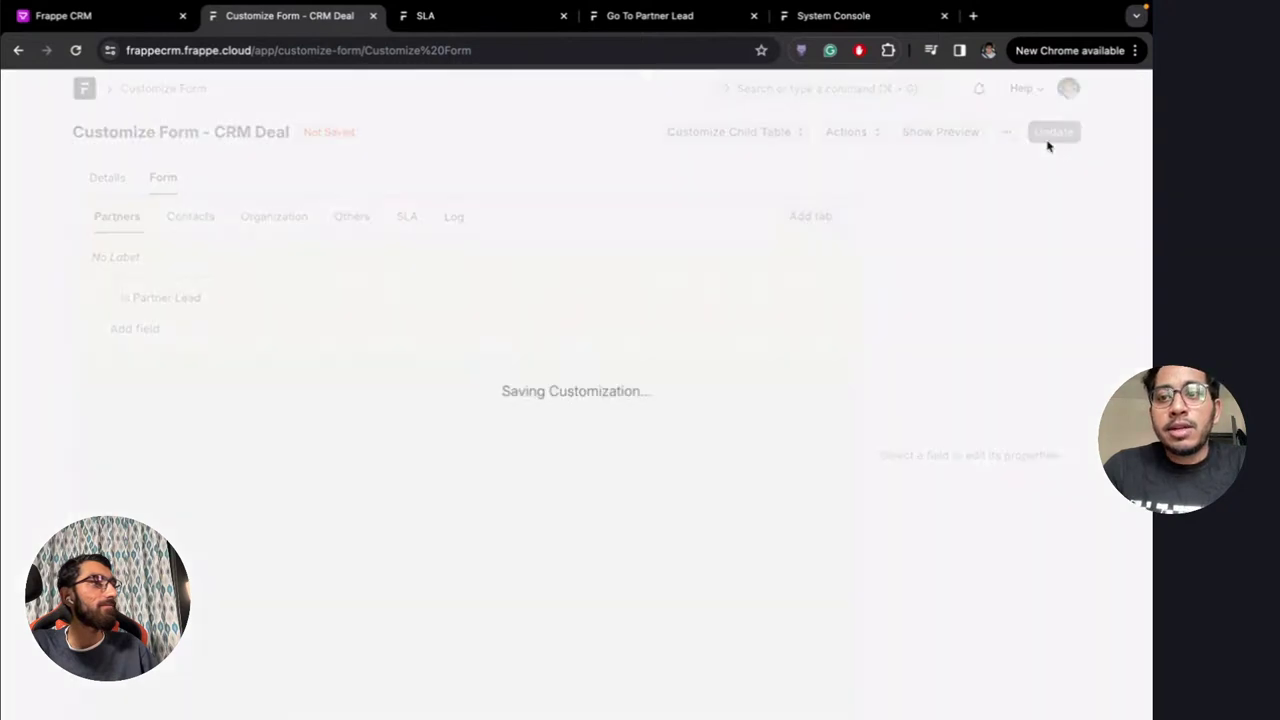
# Reload the BWH deal page to see Partners listed before Contacts
pyautogui.click(80, 15)
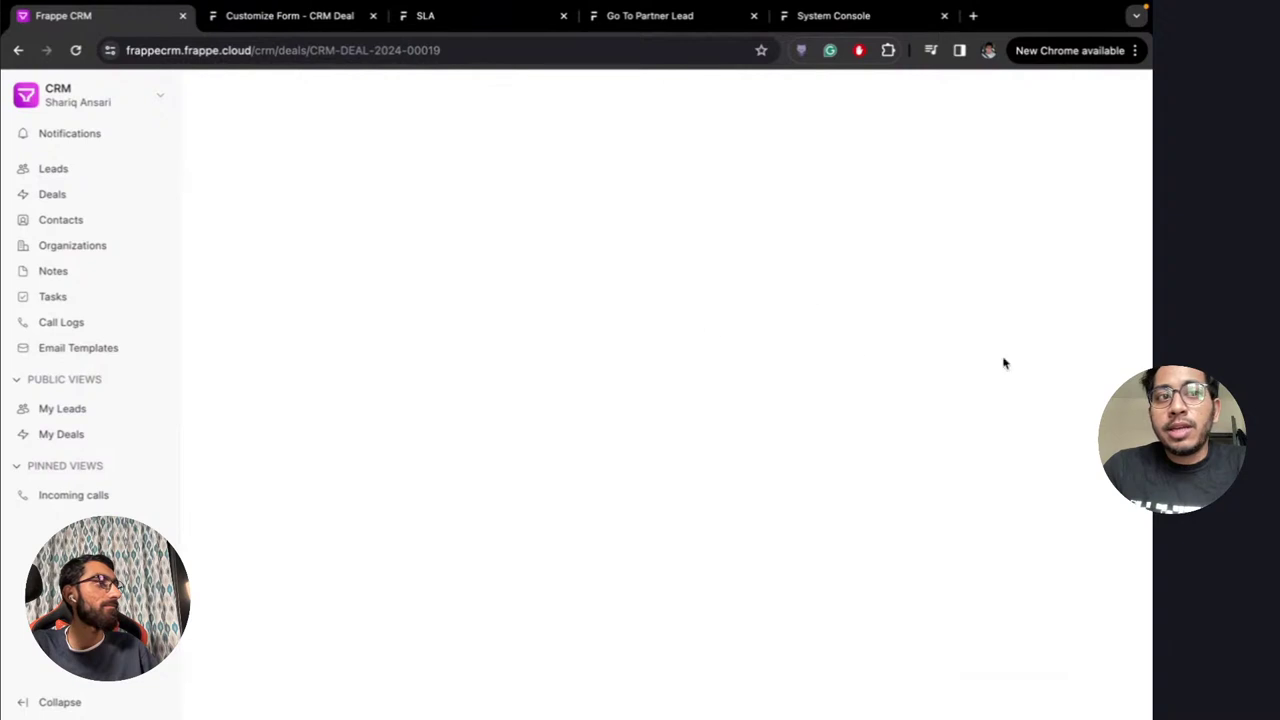
pyautogui.click(480, 49)
pyautogui.press('Return')
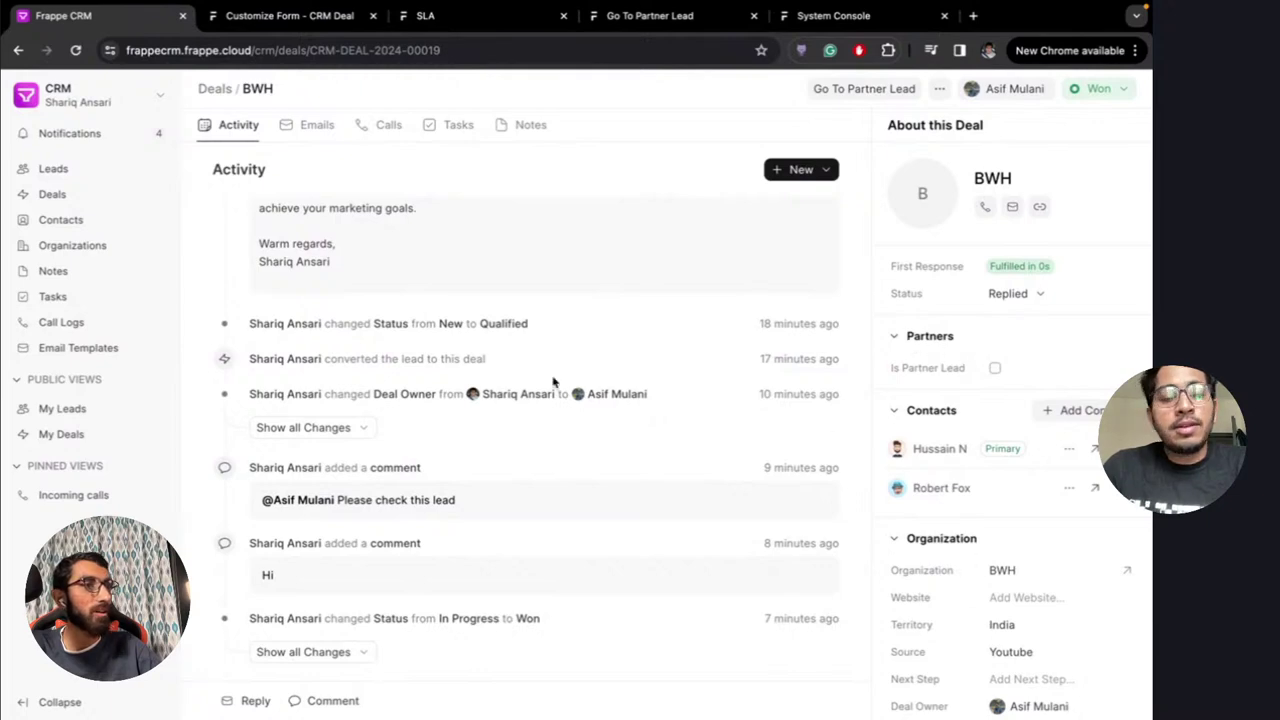
pyautogui.scroll(3, 553, 383)
pyautogui.scroll(3, 553, 383)
pyautogui.scroll(-6, 553, 383)
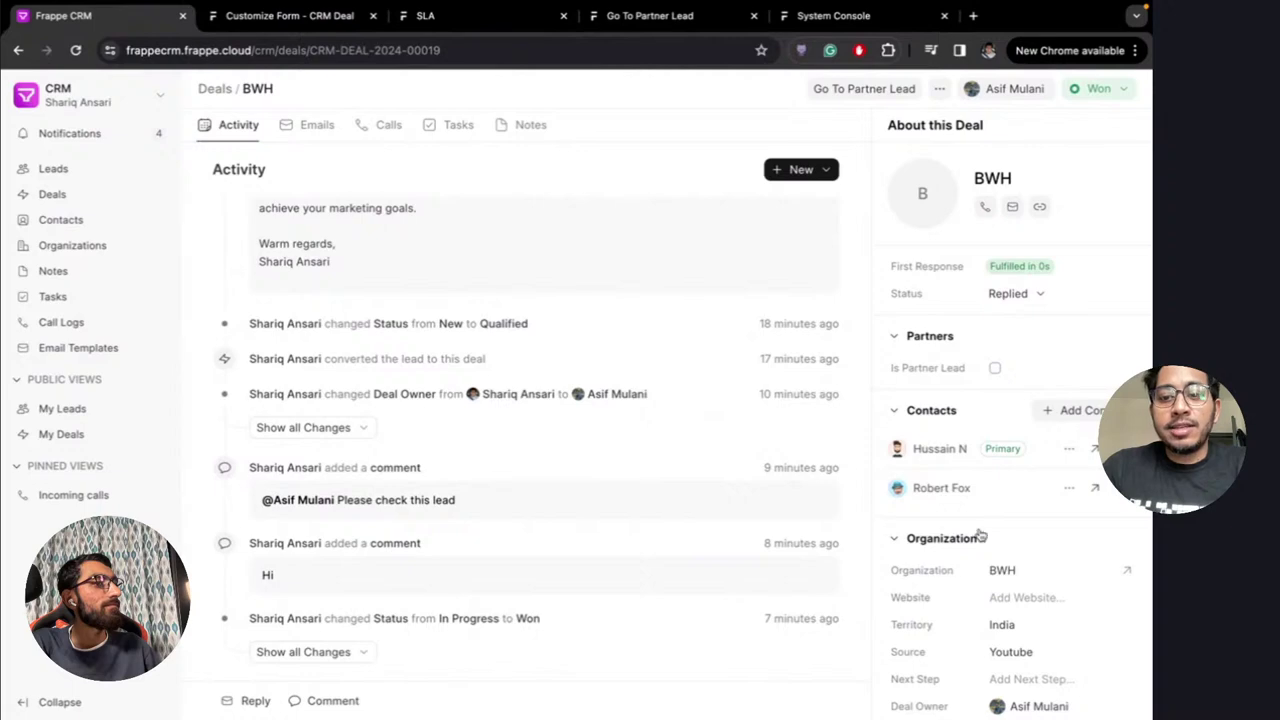
# Add a Data field labelled Stage on the Organization tab, placed below Organization, and update
pyautogui.click(318, 14)
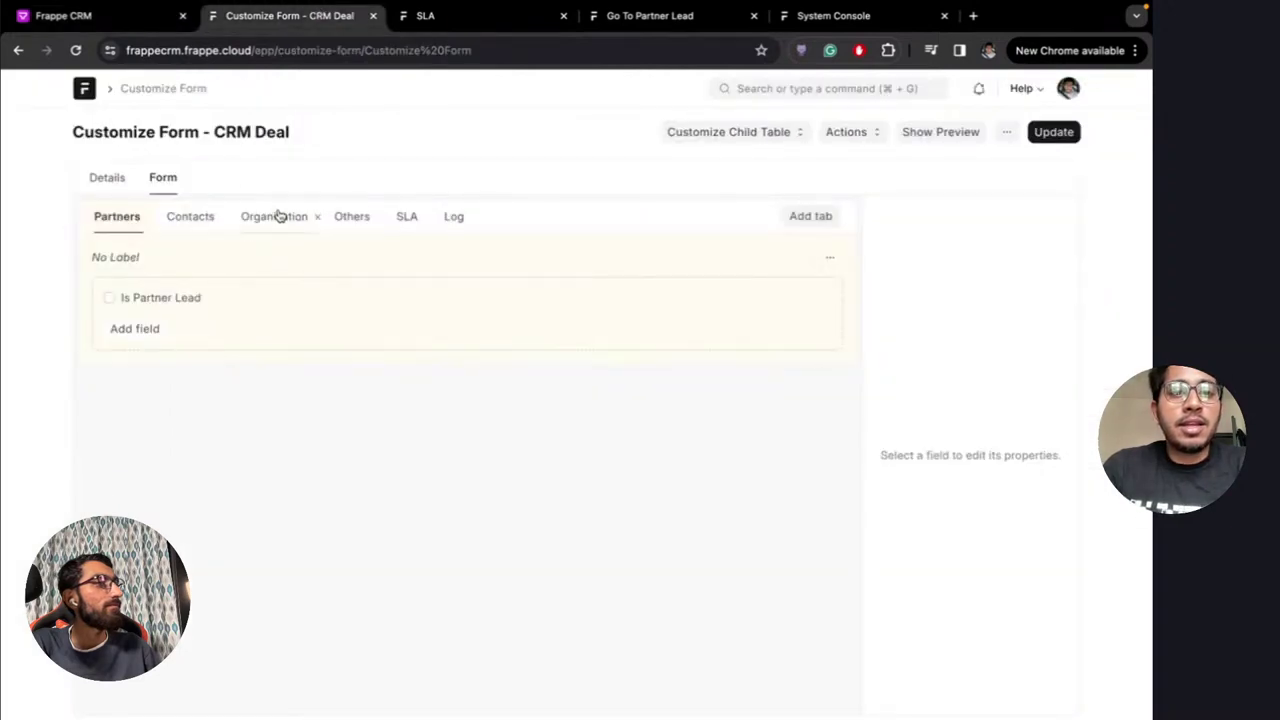
pyautogui.click(100, 15)
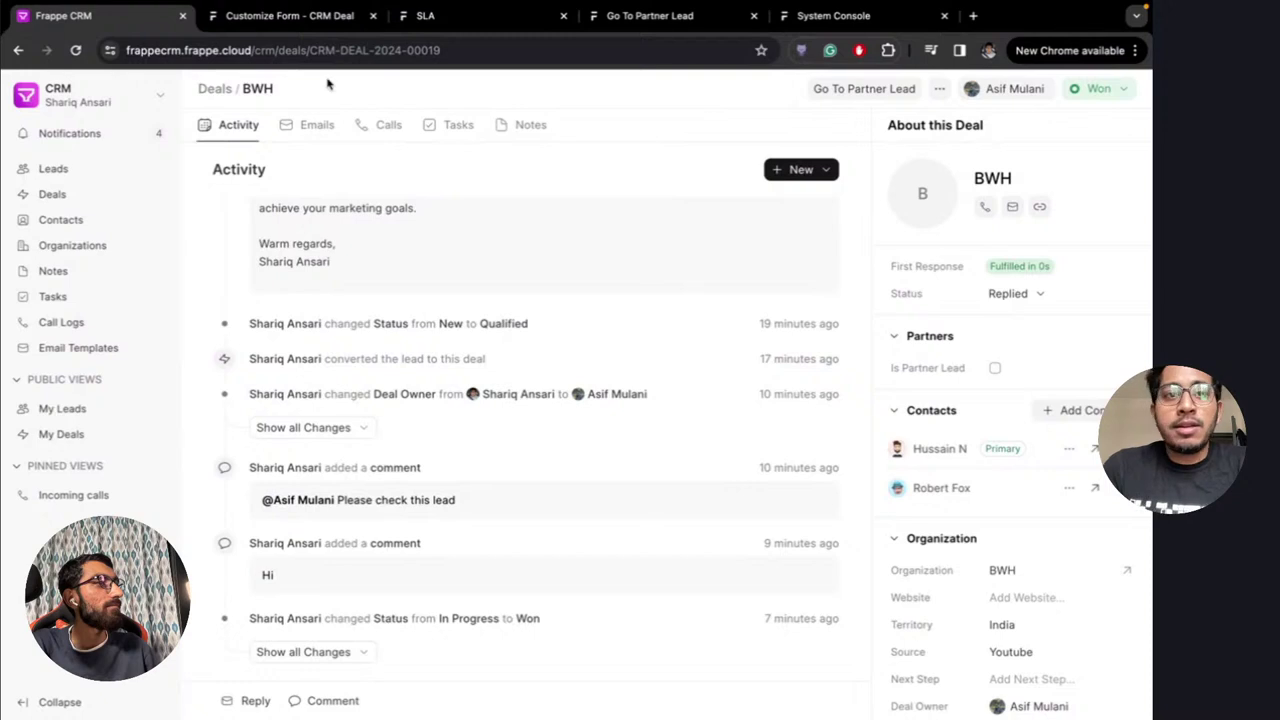
pyautogui.click(278, 15)
pyautogui.click(270, 217)
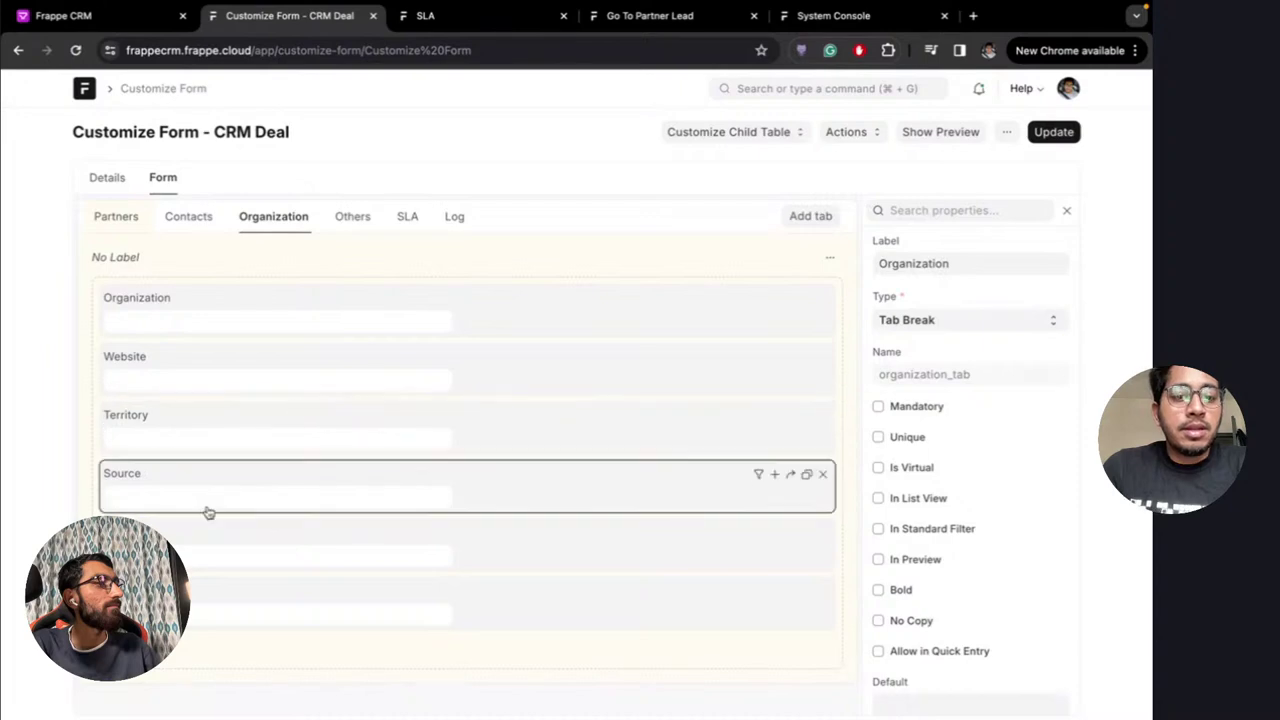
pyautogui.click(208, 512)
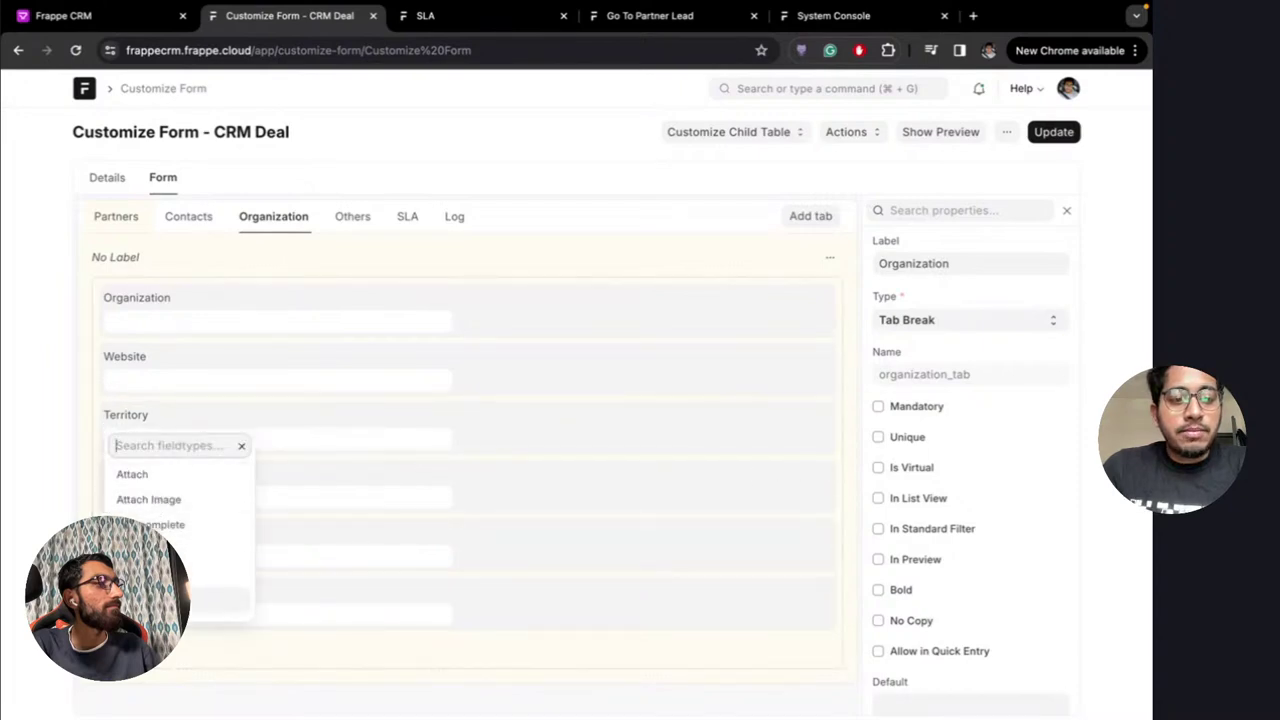
pyautogui.write('data')
pyautogui.press('Return')
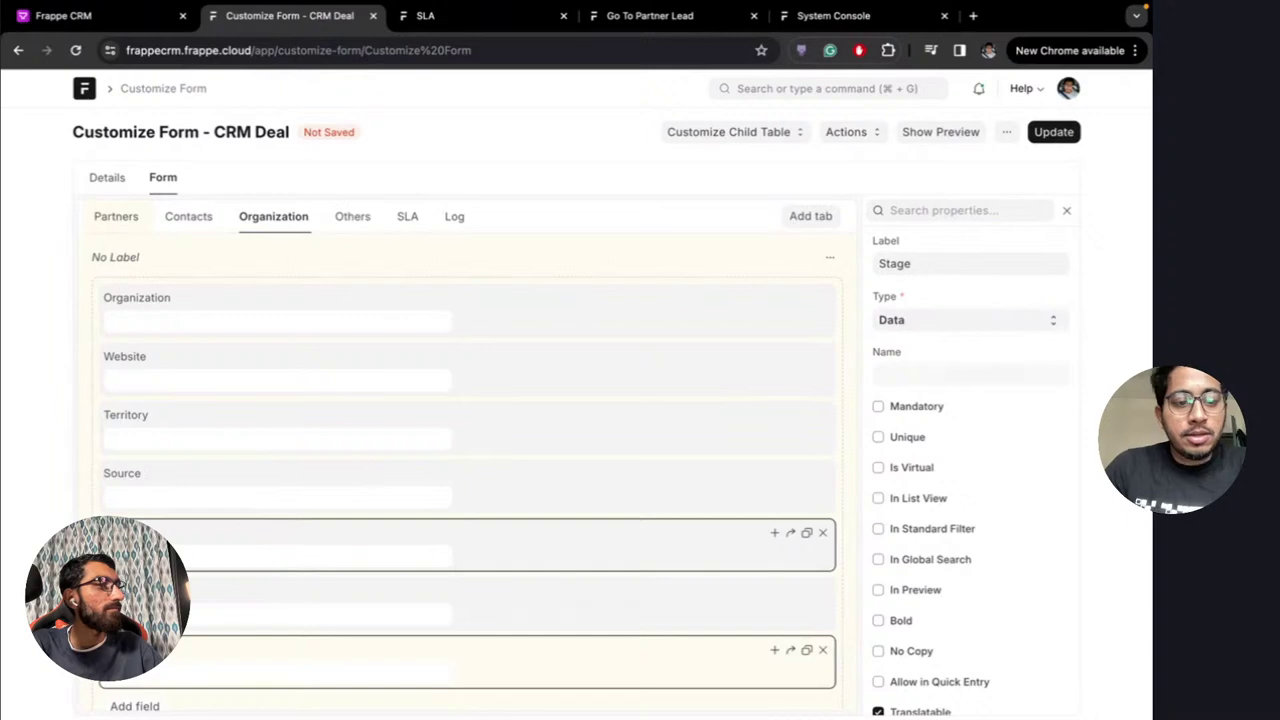
pyautogui.moveTo(209, 651); pyautogui.dragTo(150, 345)
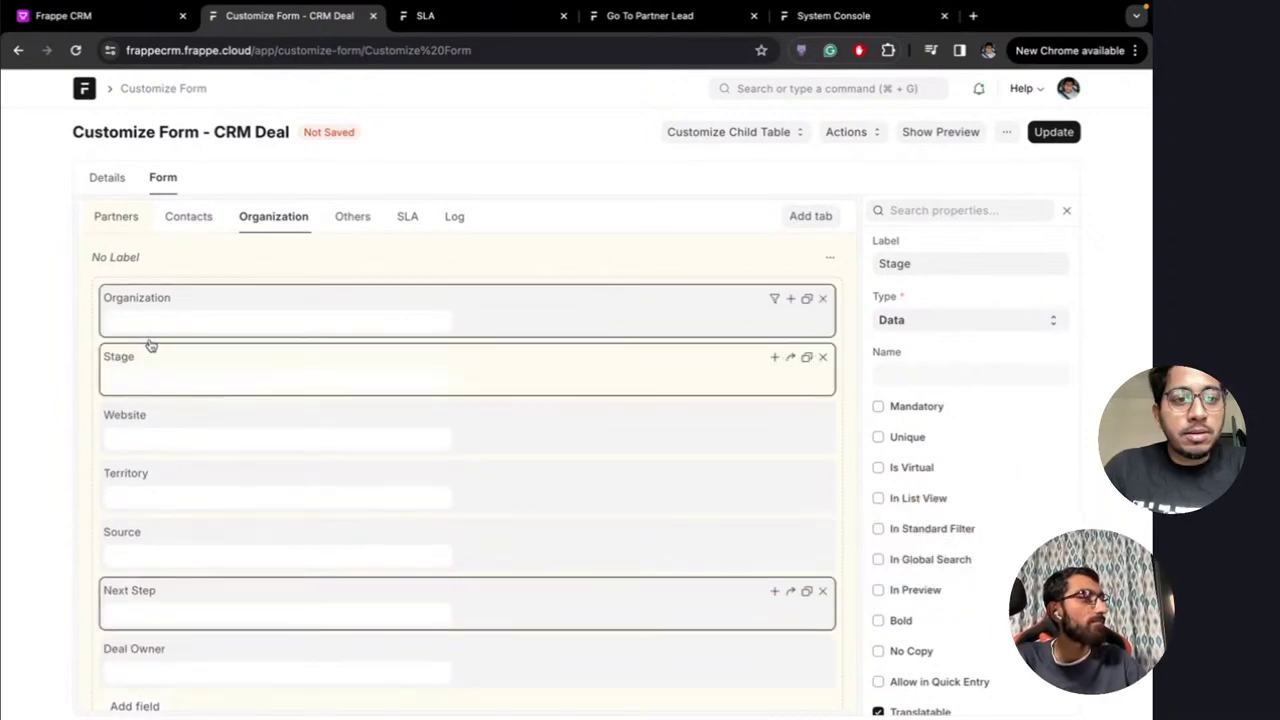
pyautogui.click(1054, 131)
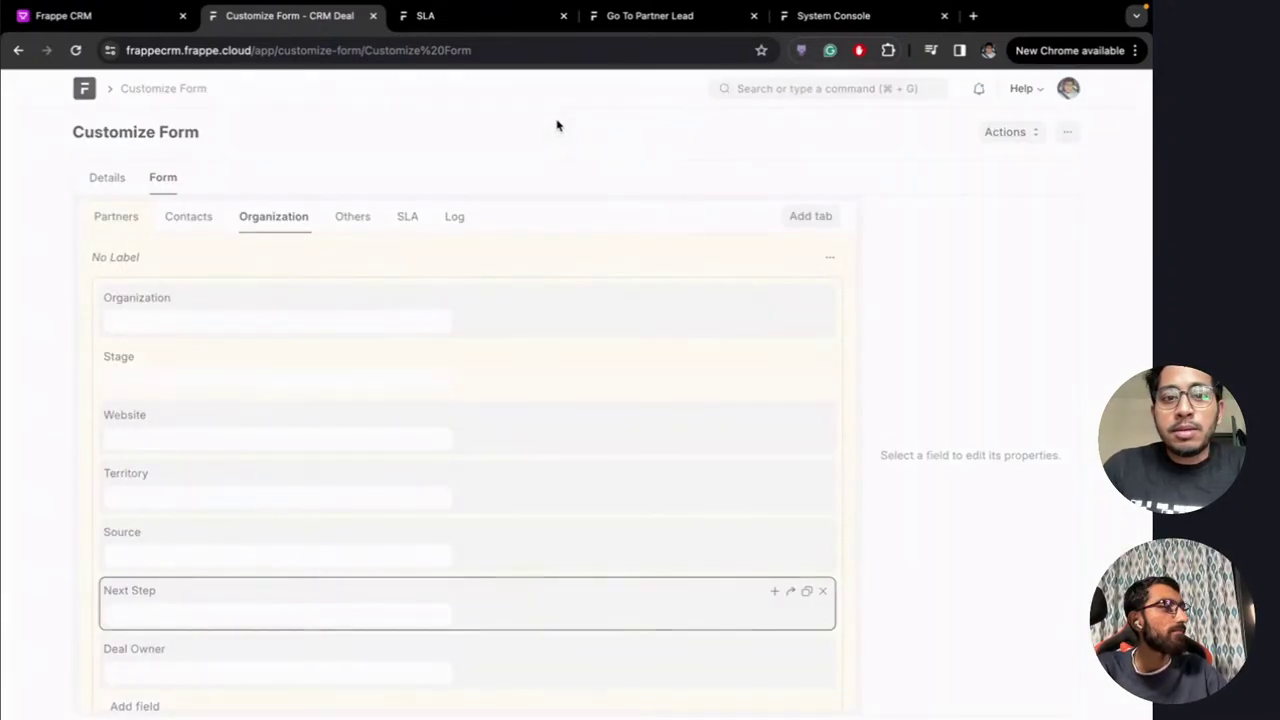
# Reload the BWH deal page to show the new Stage field
pyautogui.click(265, 216)
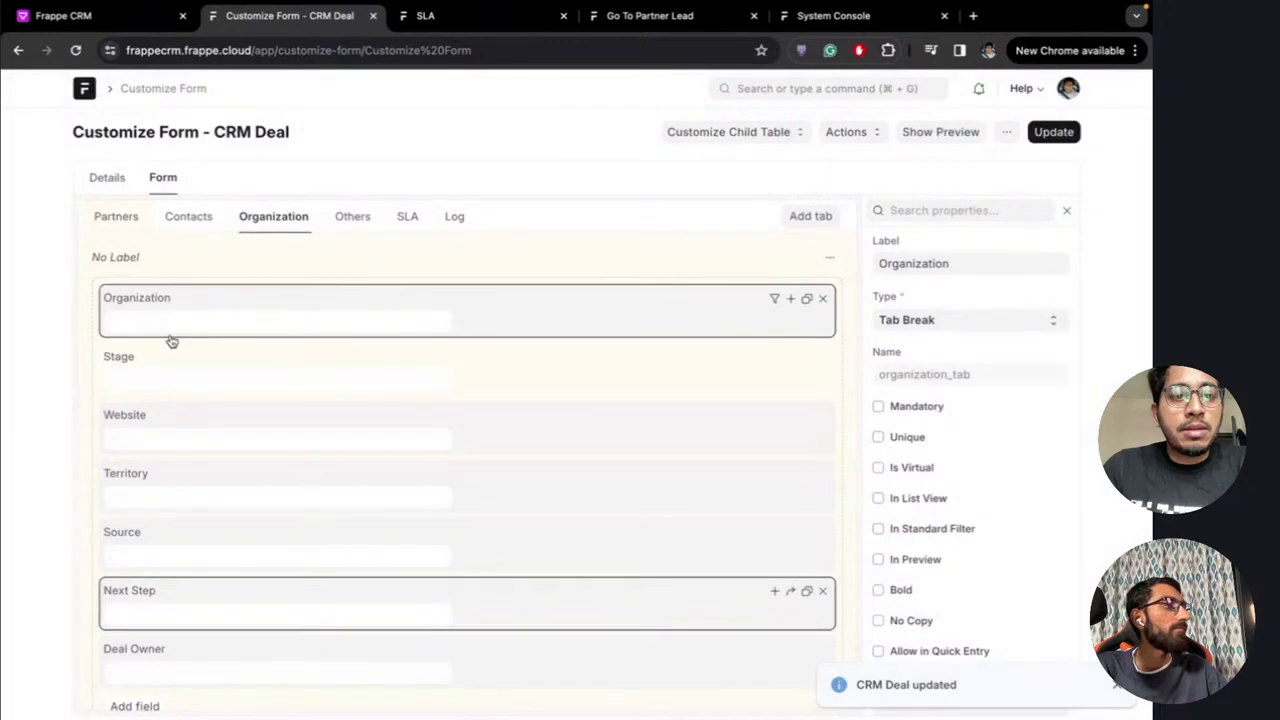
pyautogui.click(95, 22)
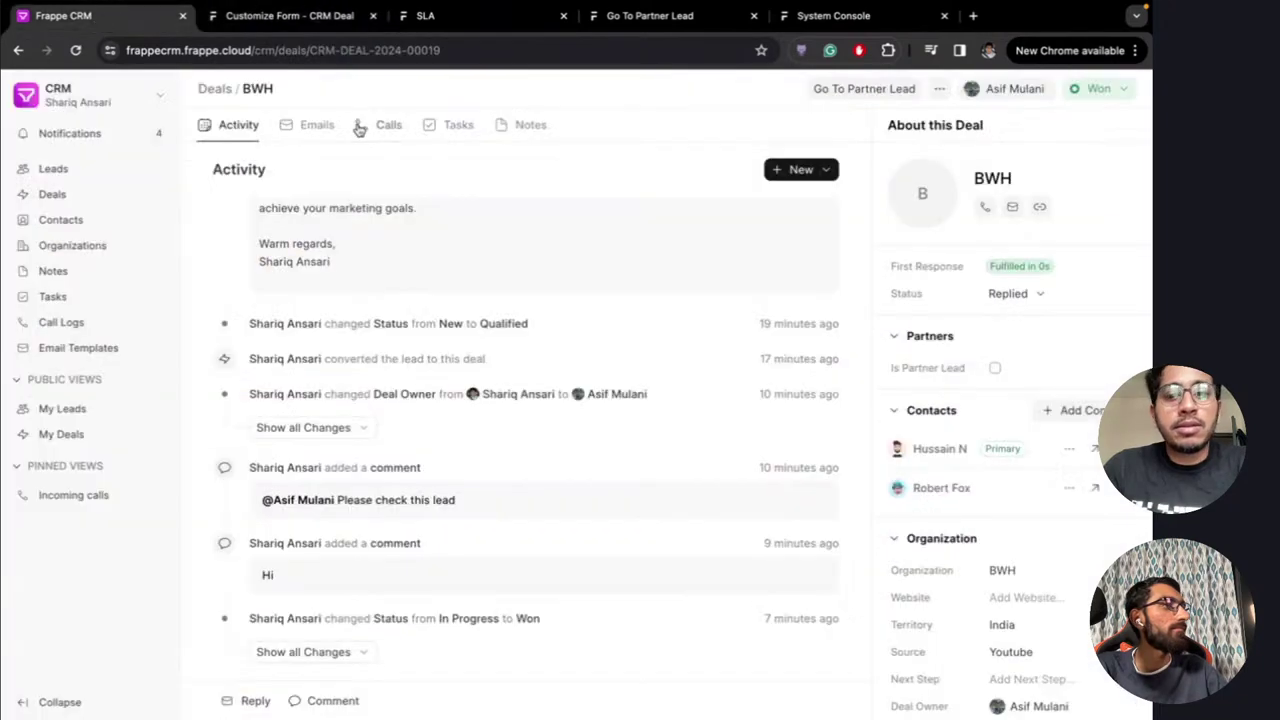
pyautogui.hotkey('ctrl', 'r')
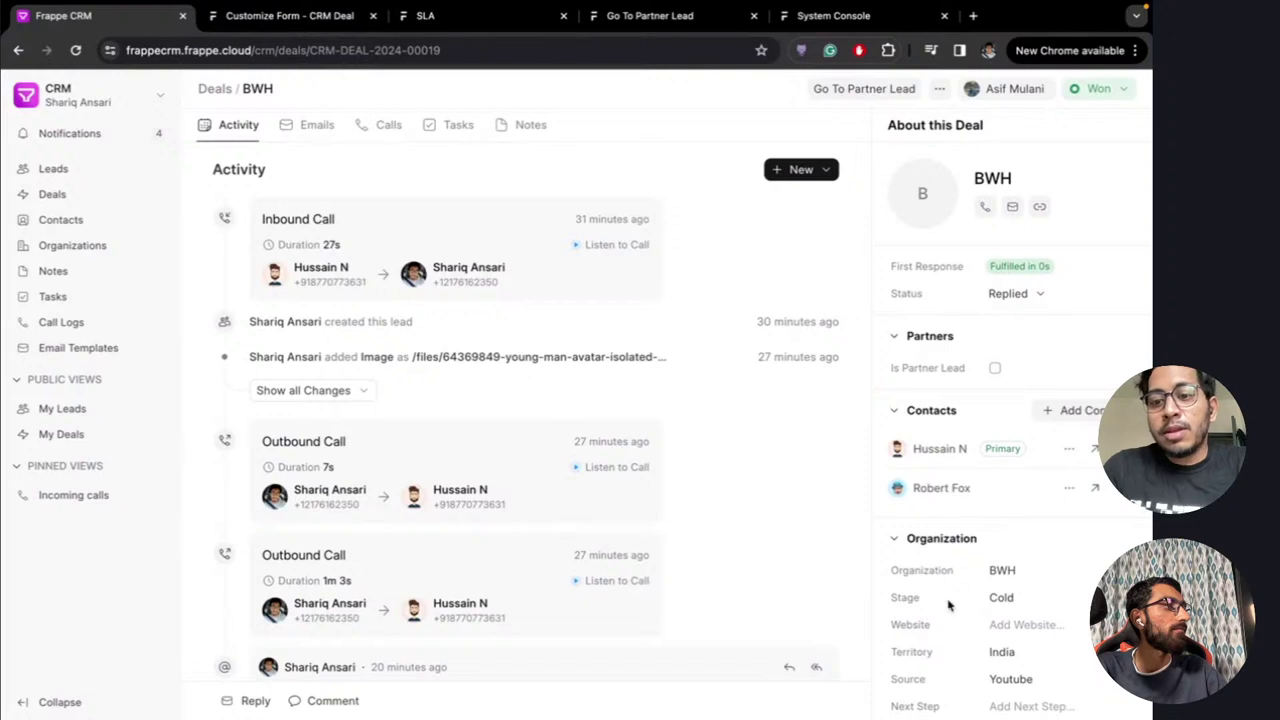
pyautogui.scroll(-1, 950, 600)
pyautogui.scroll(1, 960, 560)
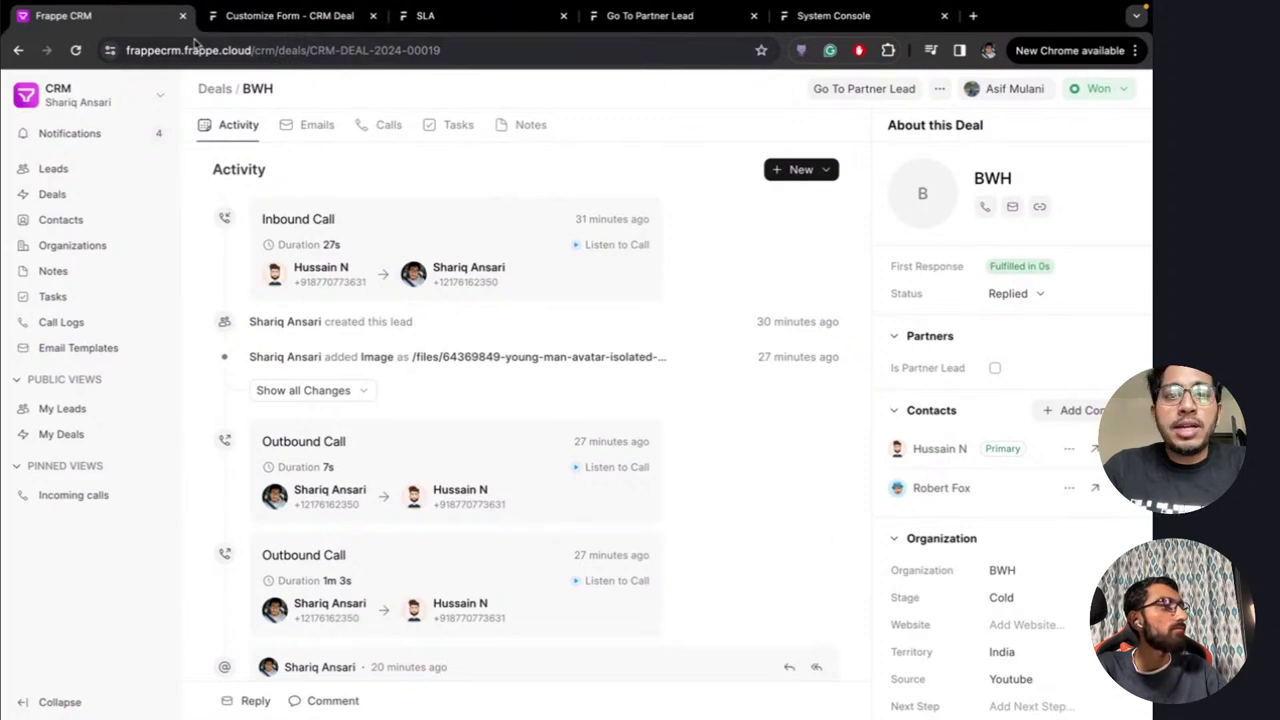
# Open the first contact's edit form from Contacts and close it without changes
pyautogui.click(72, 228)
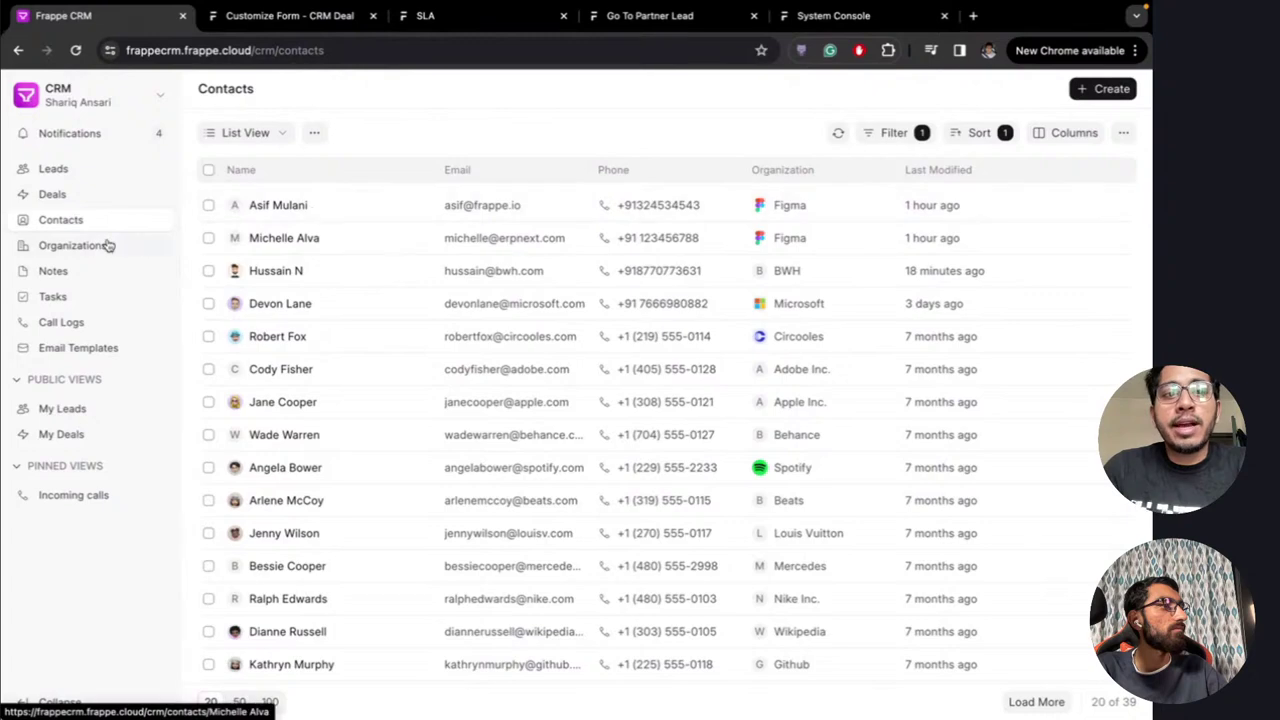
pyautogui.click(318, 209)
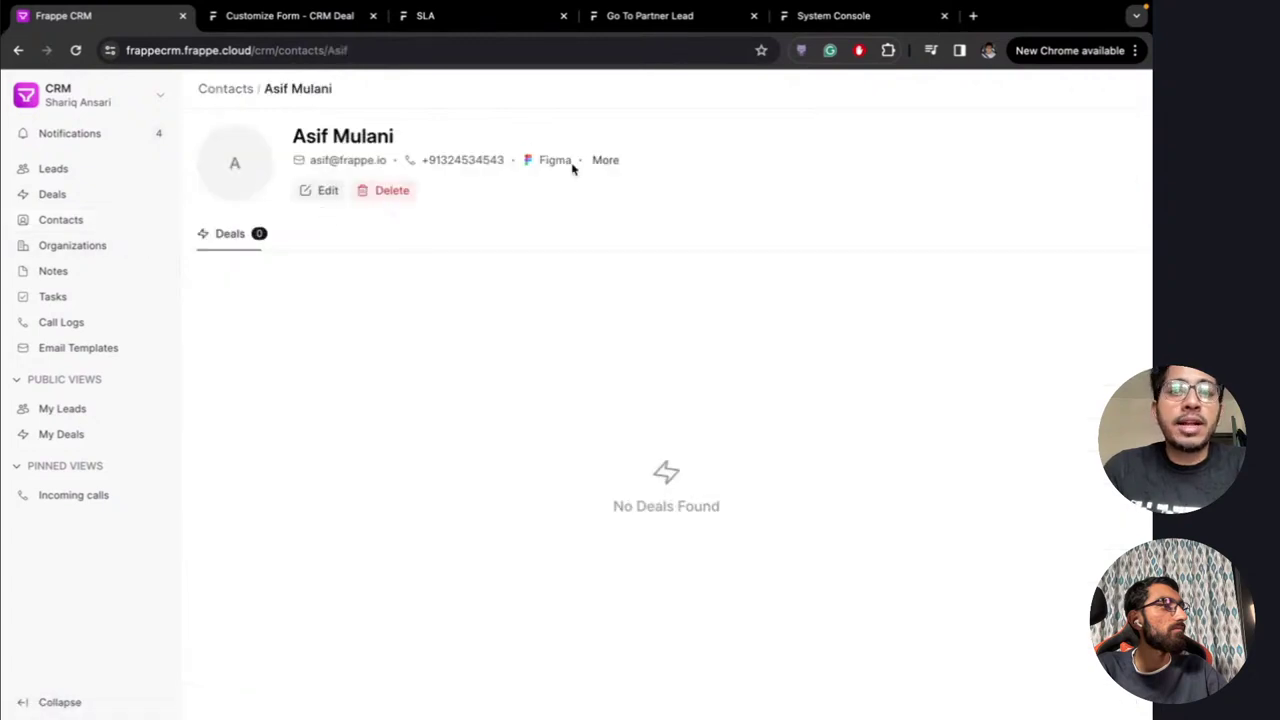
pyautogui.click(326, 193)
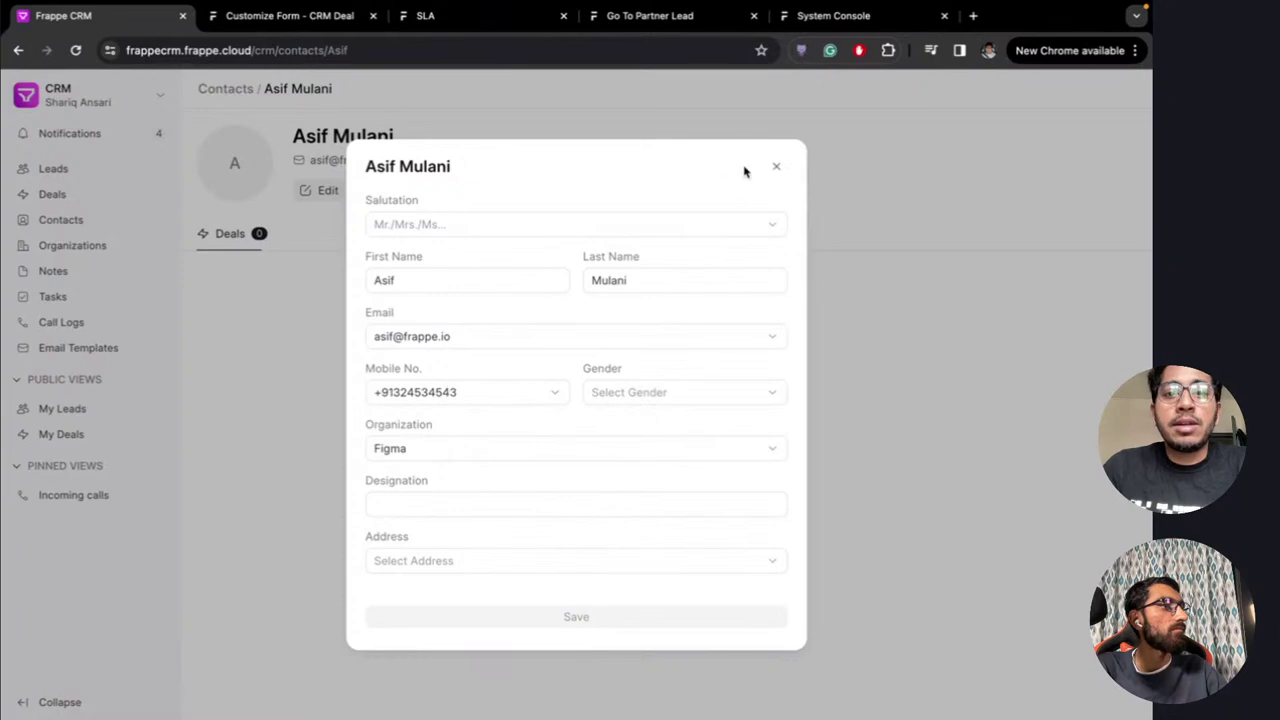
pyautogui.click(773, 167)
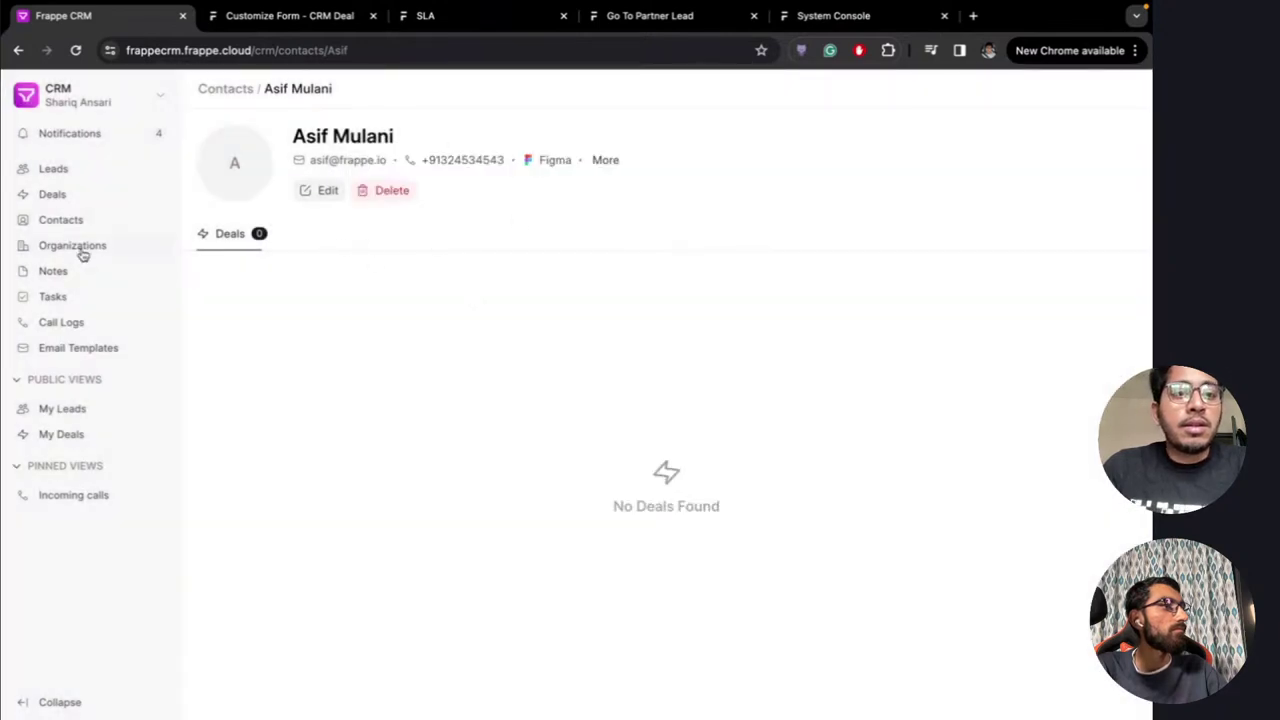
# Go through Leads to the Deals list and open the BWH deal
pyautogui.click(66, 176)
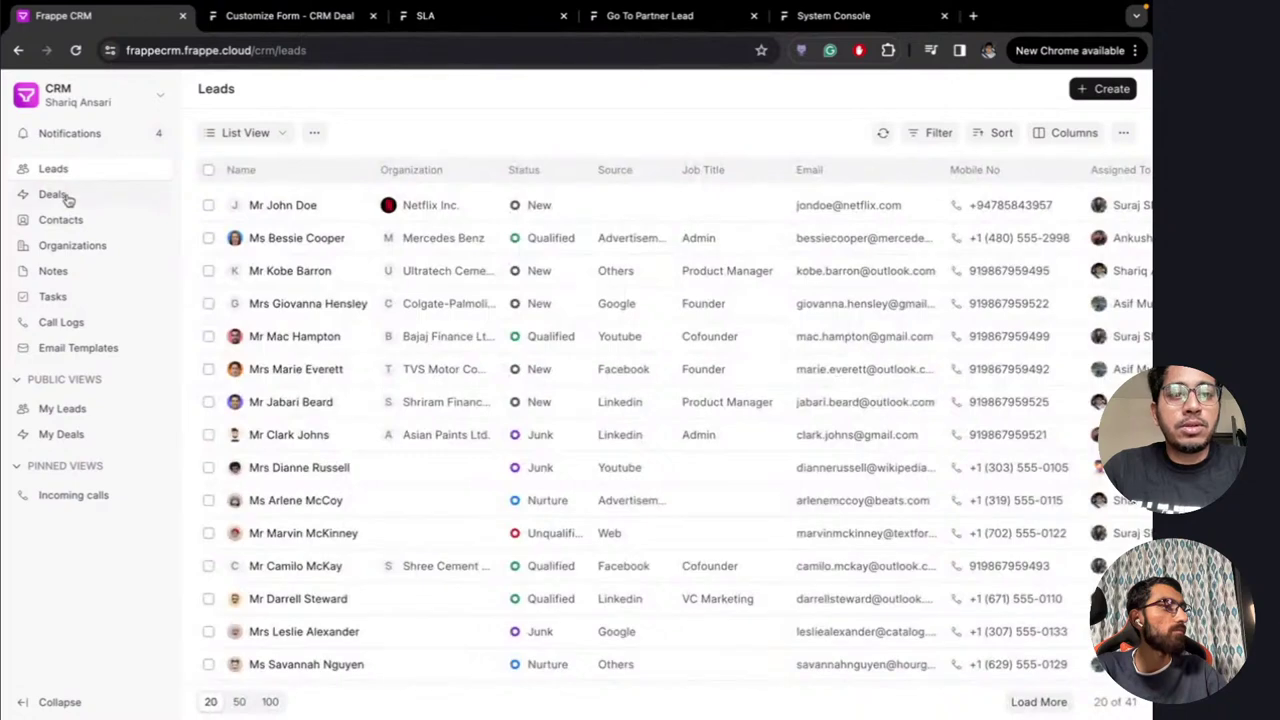
pyautogui.click(66, 197)
pyautogui.click(306, 209)
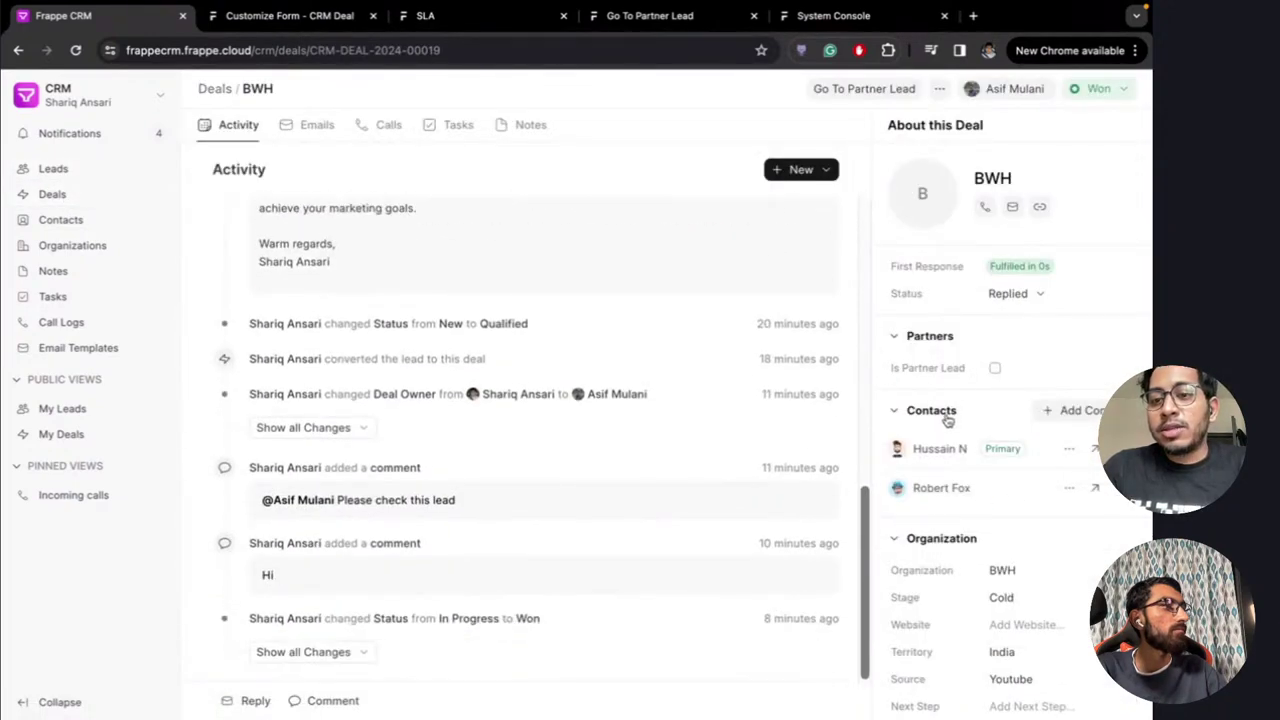
# In the Go To Partner Lead script, add a 'bulk_actions: bulk_action,' line after 'actions: actions'
pyautogui.click(305, 17)
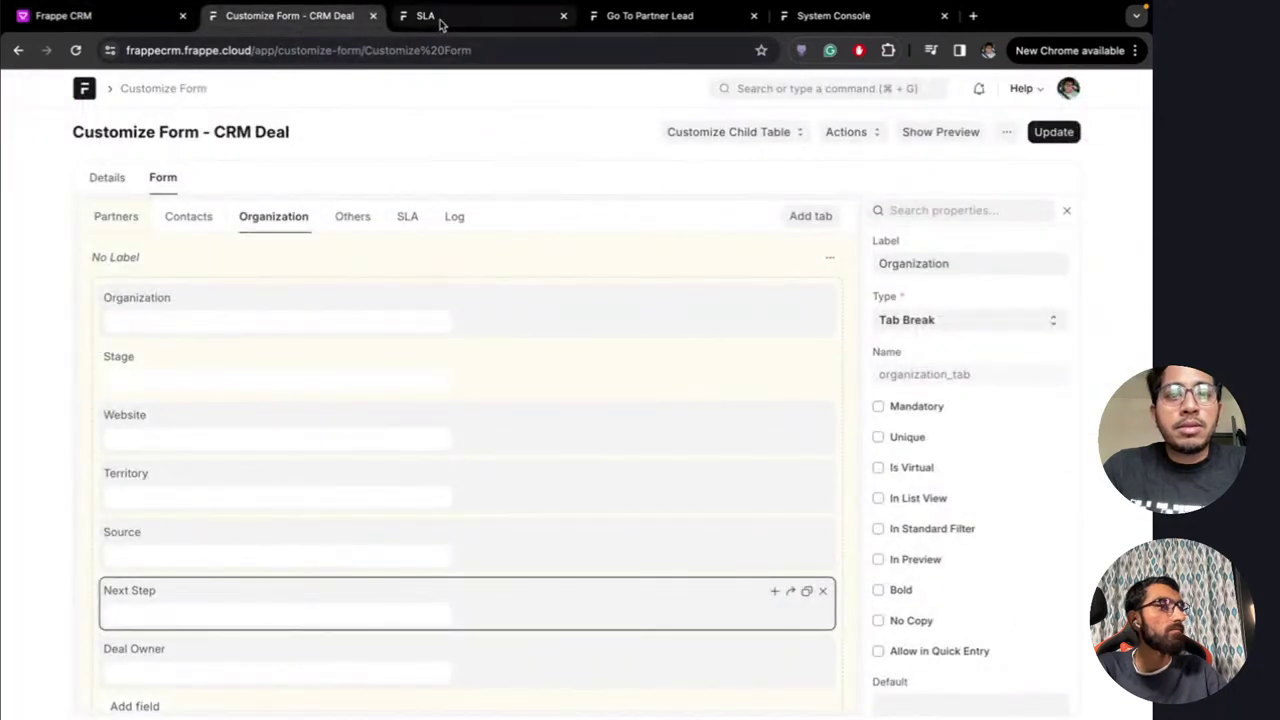
pyautogui.click(470, 16)
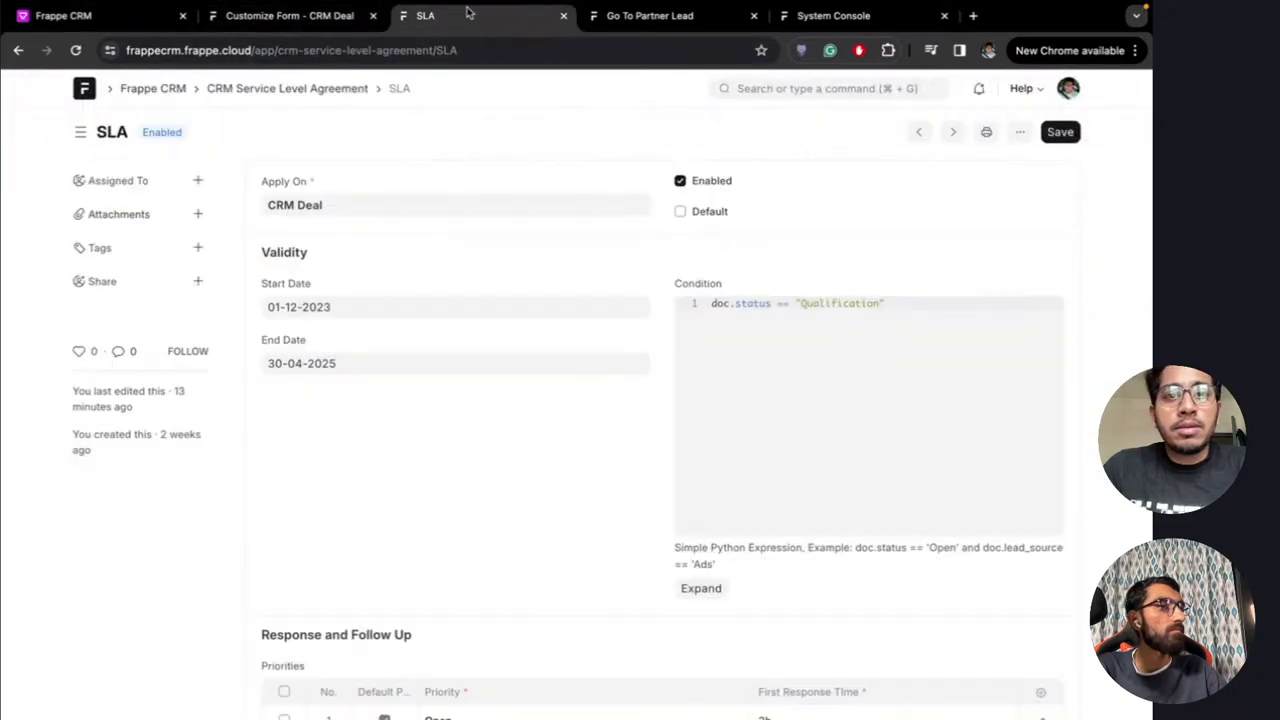
pyautogui.click(636, 18)
pyautogui.click(455, 528)
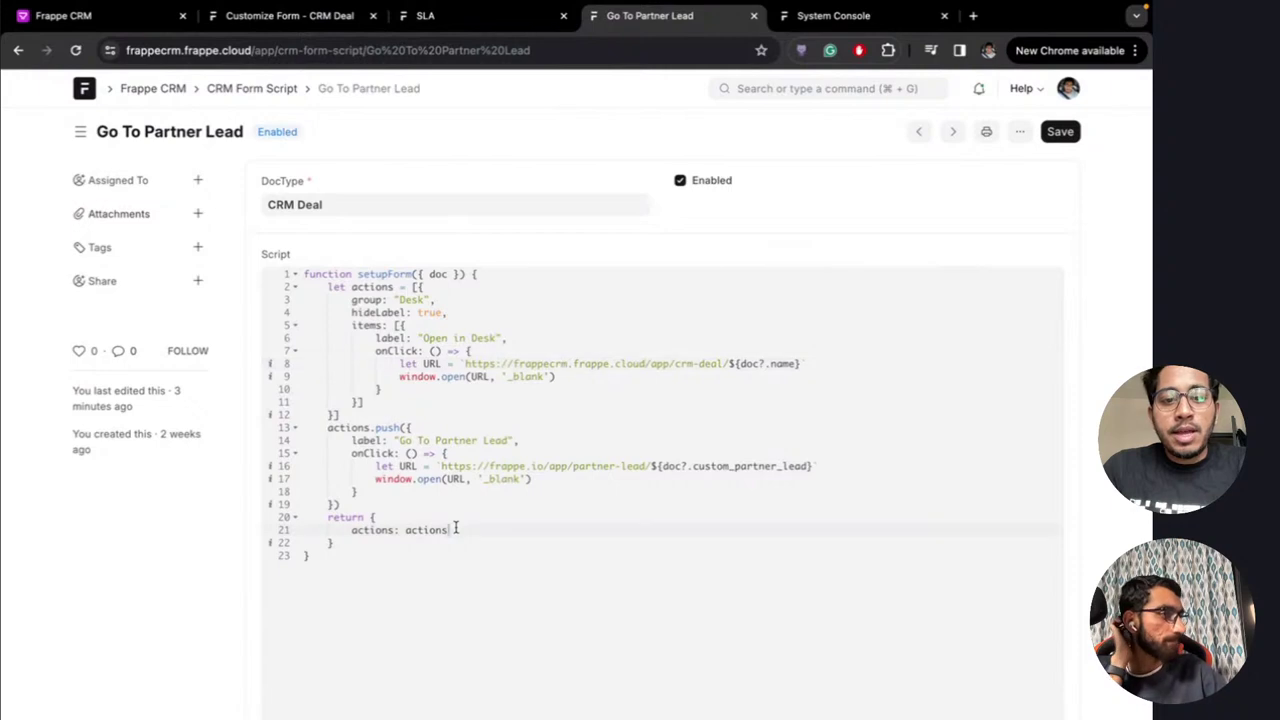
pyautogui.write(',')
pyautogui.press('Return')
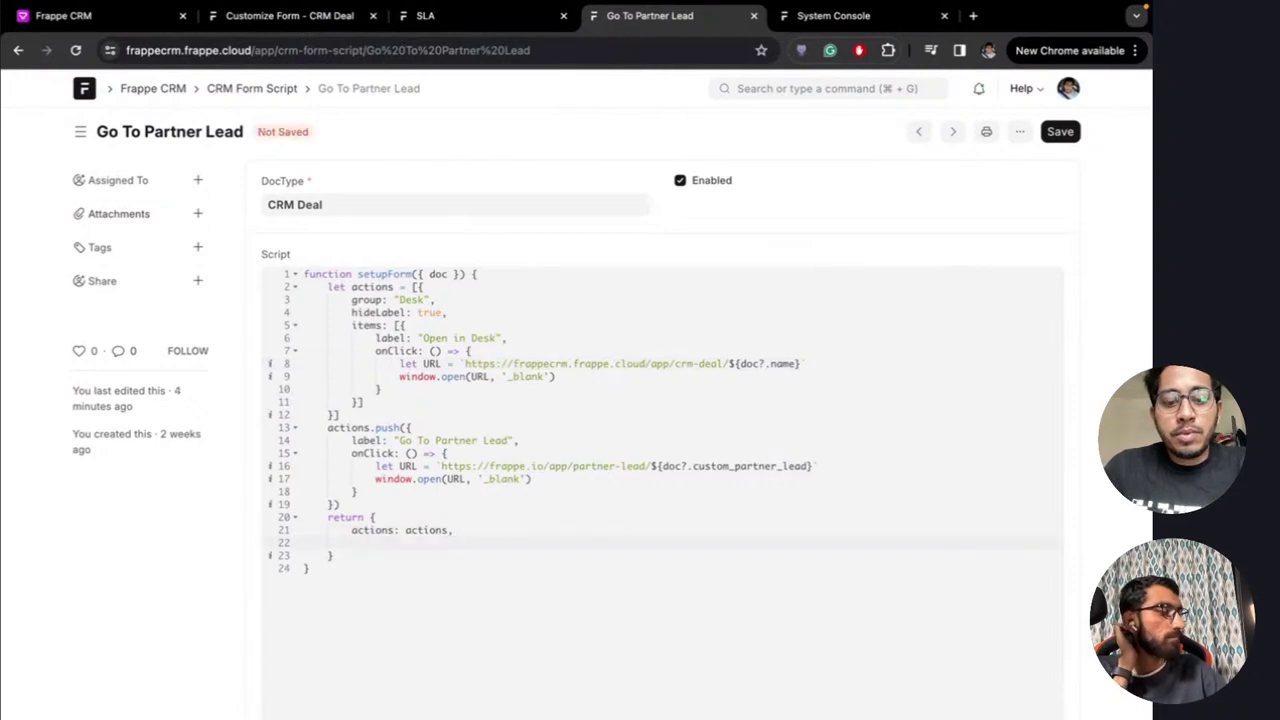
pyautogui.write('cu')
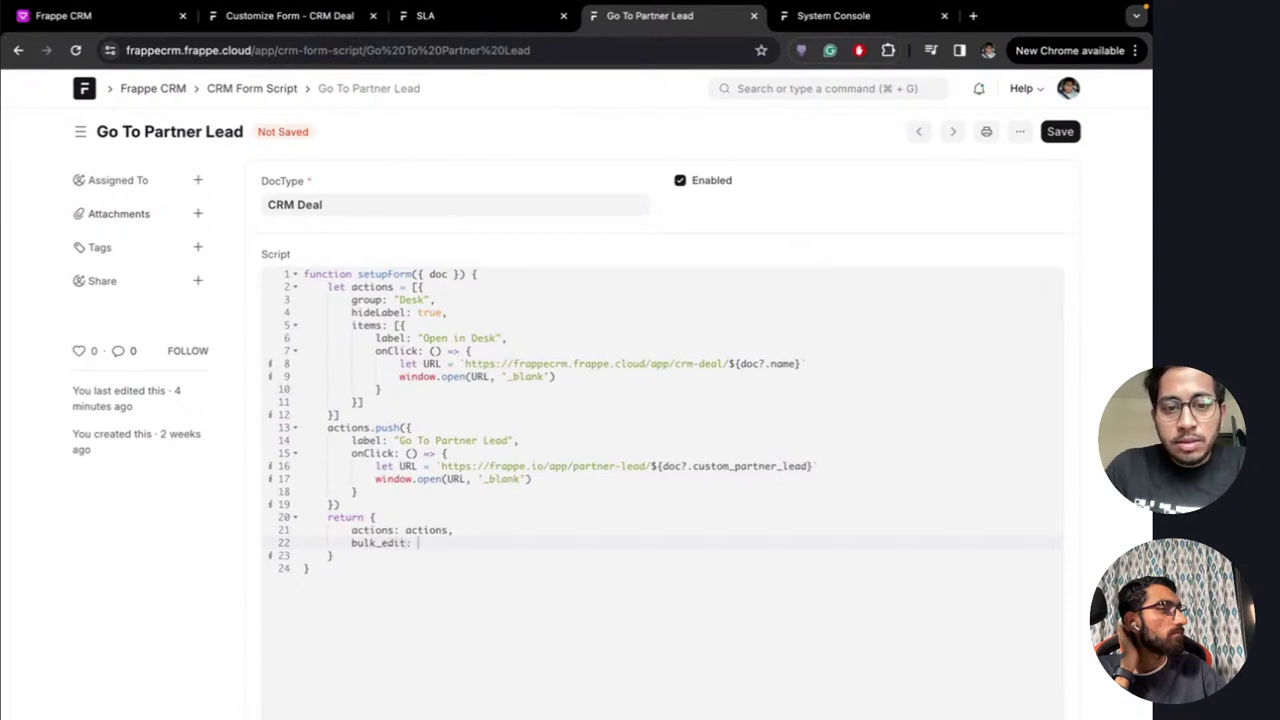
pyautogui.write('ulk_action,')
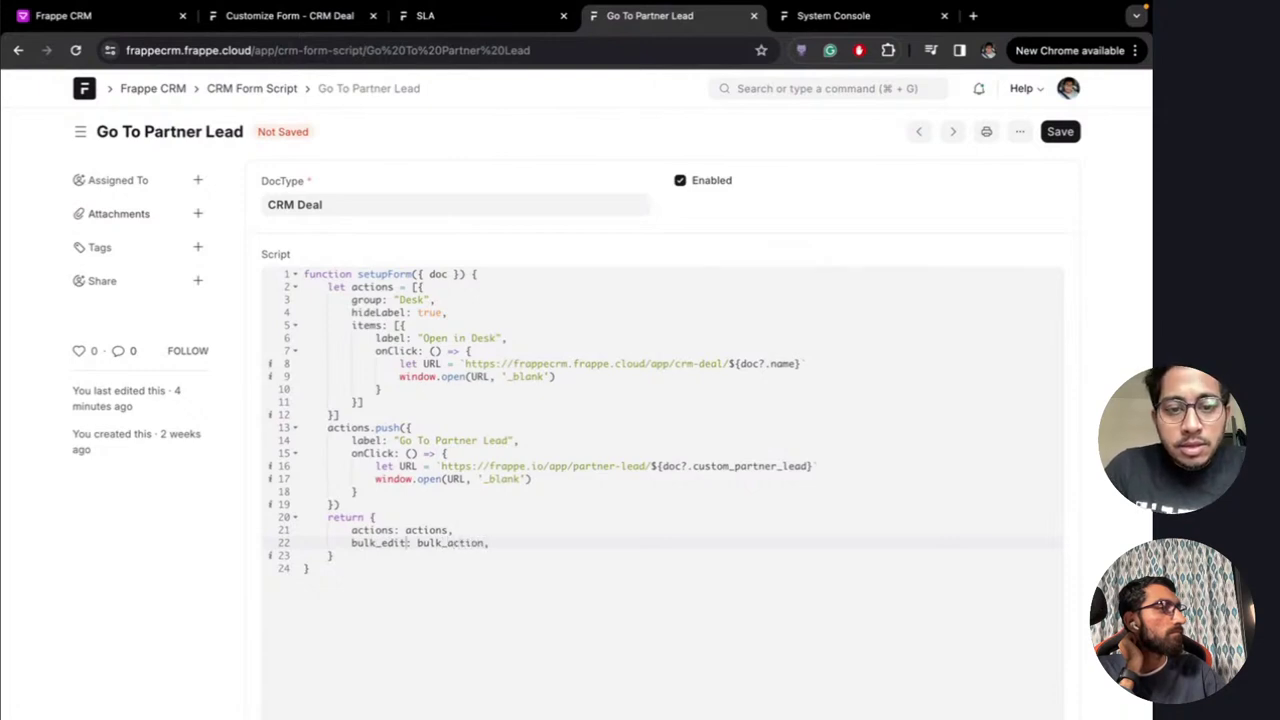
pyautogui.press('BackSpace')
pyautogui.press('BackSpace')
pyautogui.press('BackSpace')
pyautogui.press('BackSpace')
pyautogui.write('actions')
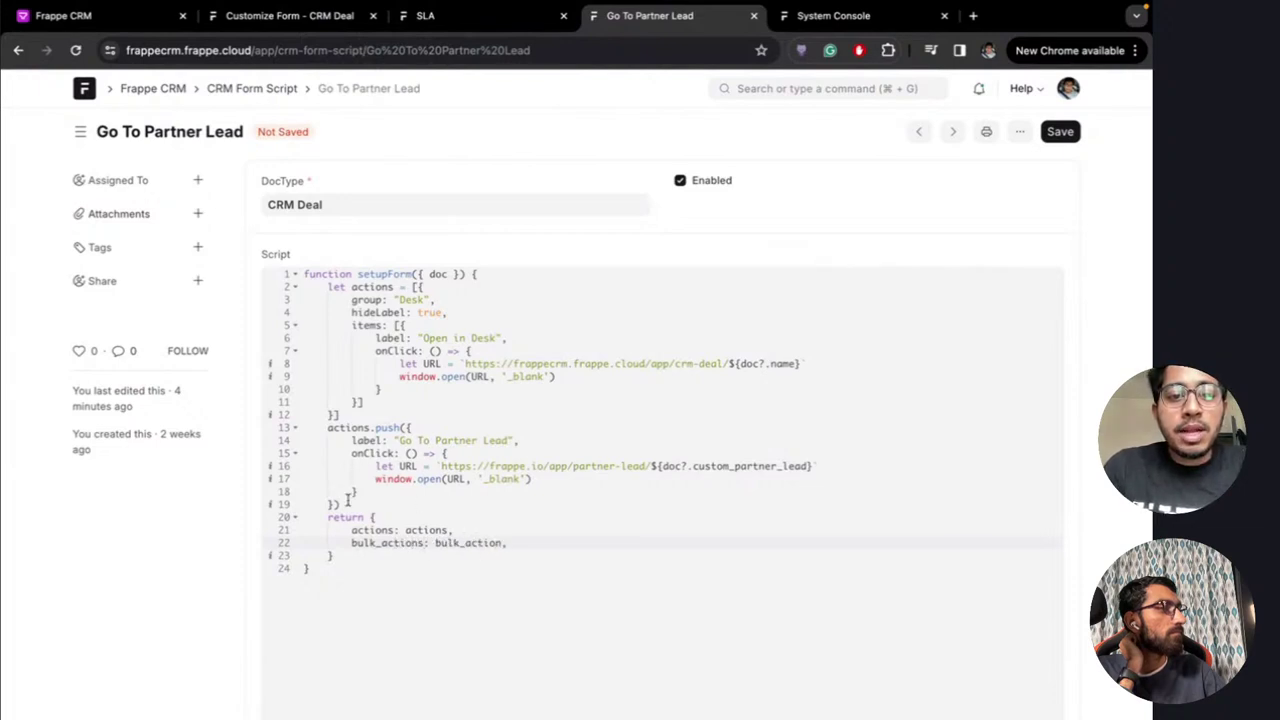
pyautogui.moveTo(334, 499); pyautogui.dragTo(402, 428)
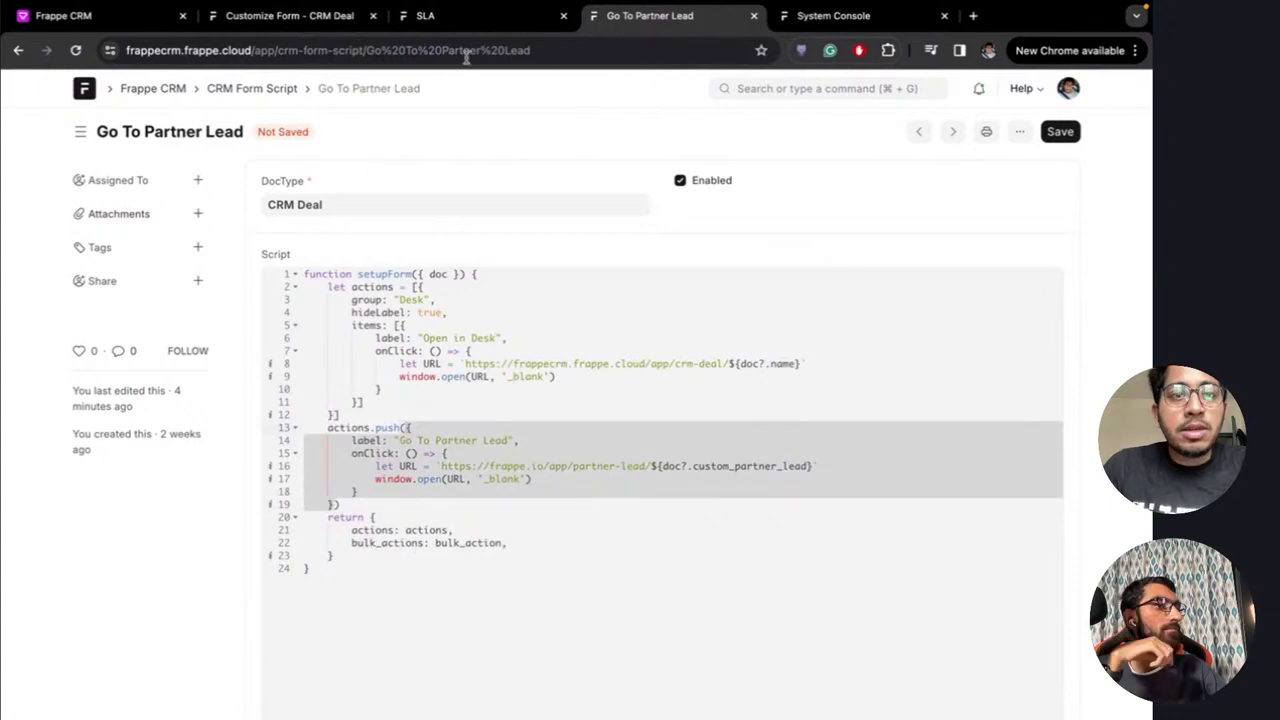
# Select all 21 deals, check the available Edit/Delete bulk actions, then clear the selection
pyautogui.click(88, 16)
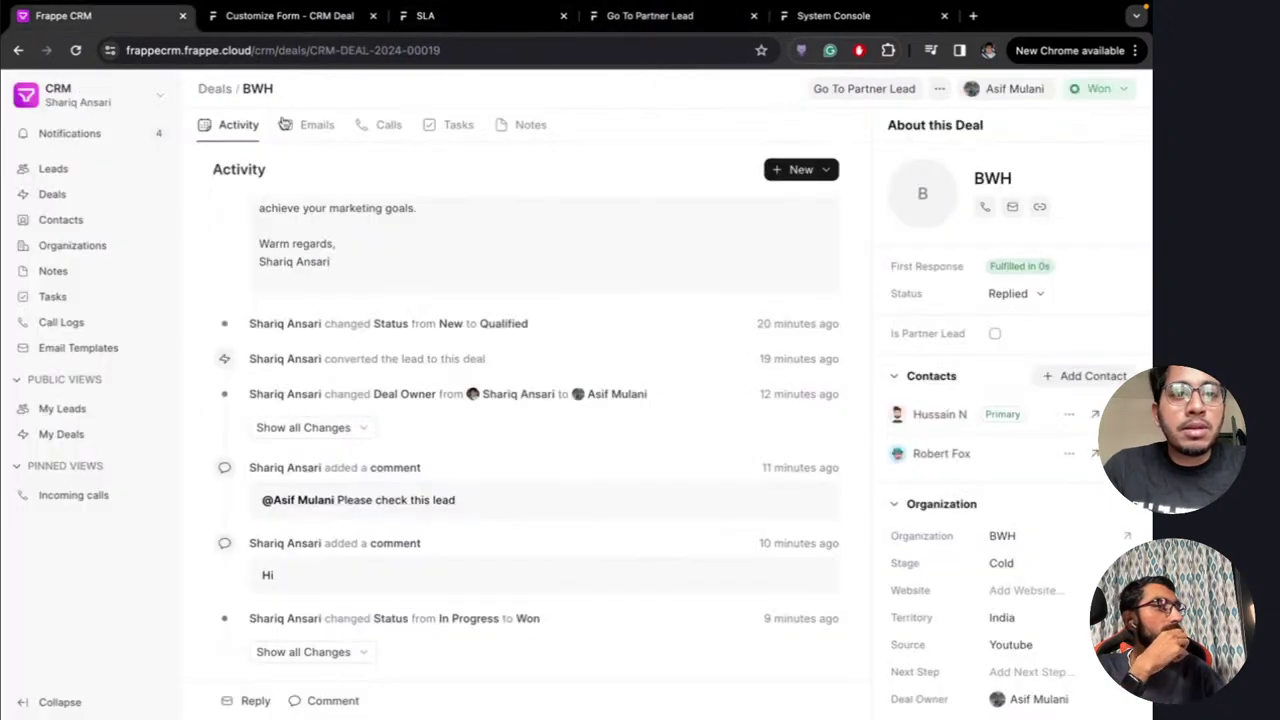
pyautogui.click(210, 88)
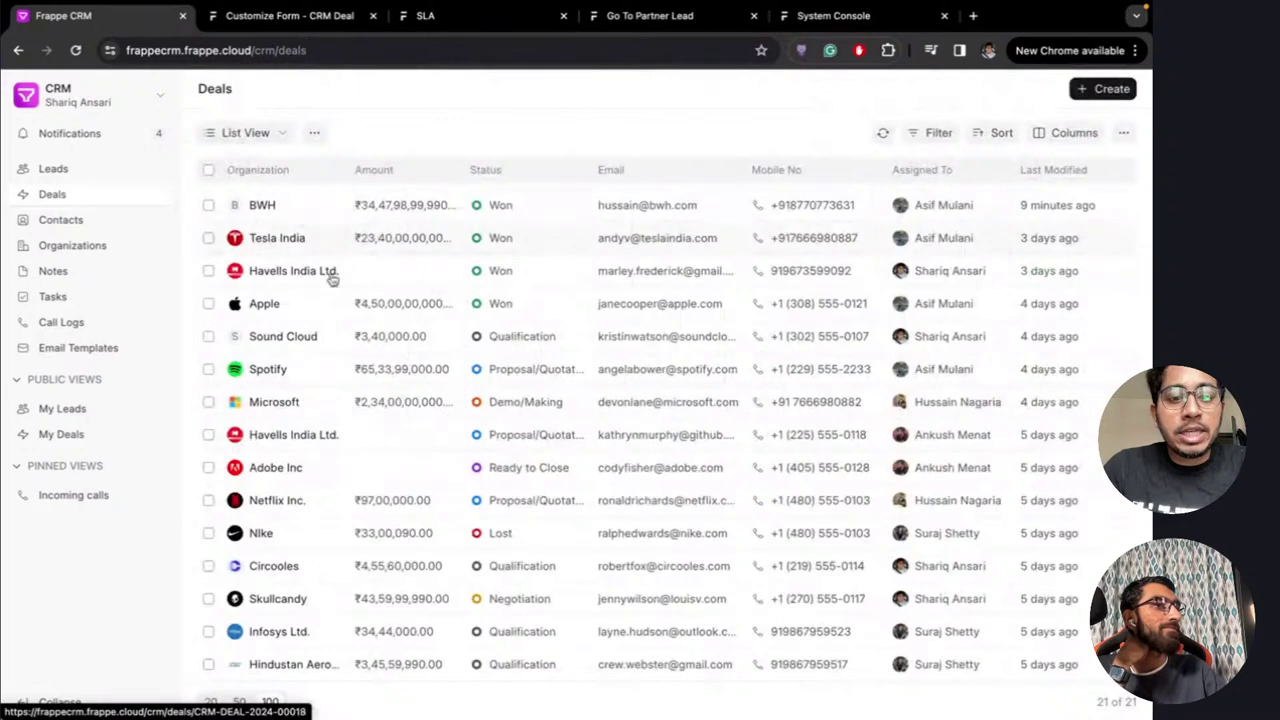
pyautogui.click(208, 171)
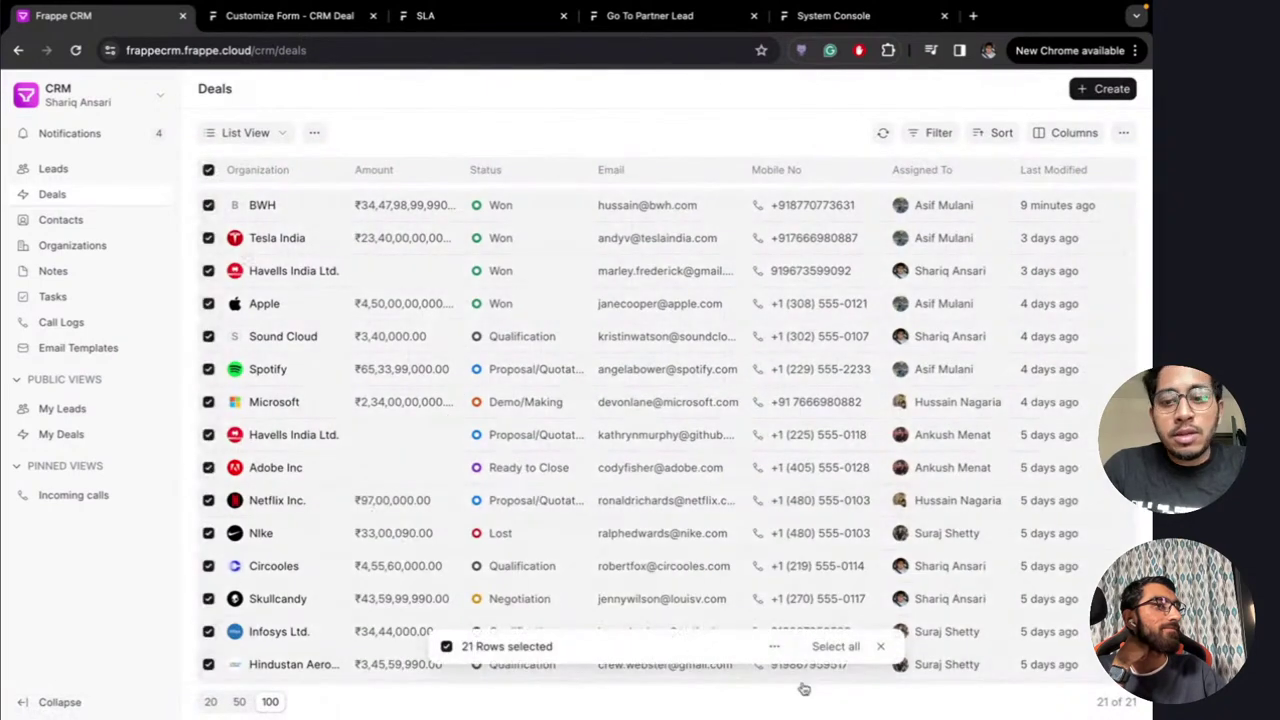
pyautogui.click(774, 646)
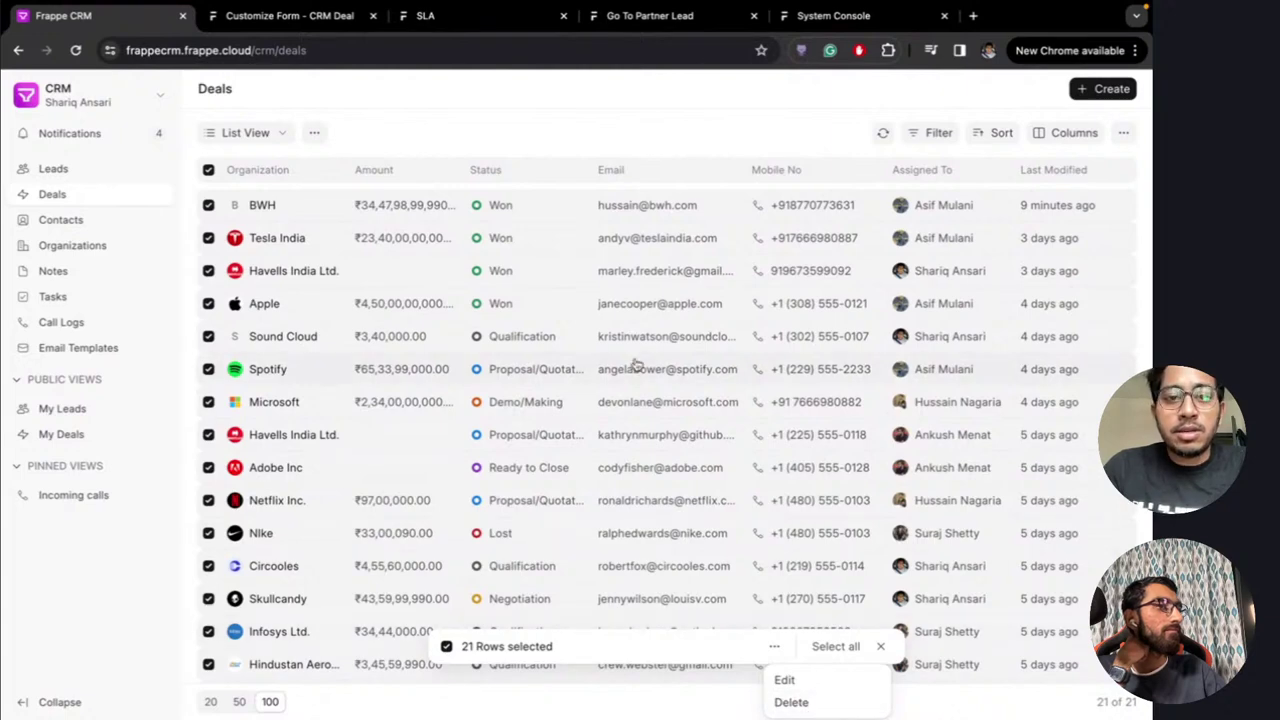
pyautogui.click(880, 646)
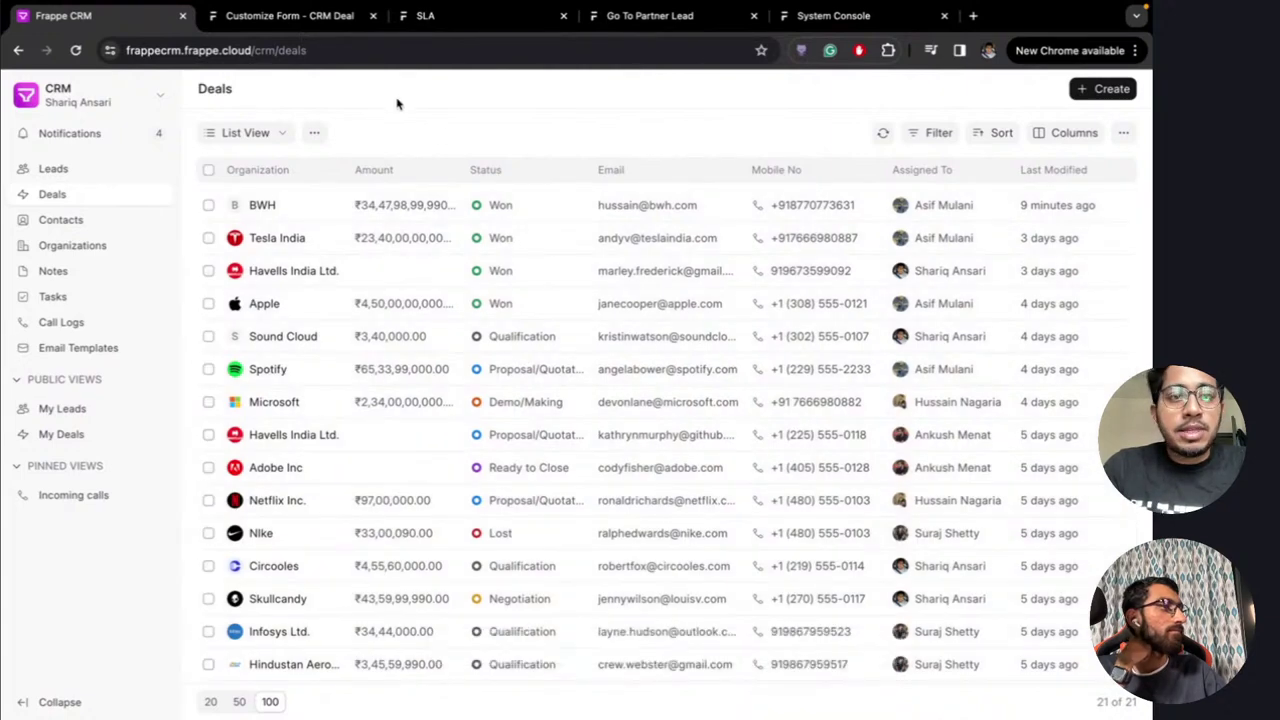
pyautogui.click(973, 15)
# Load crm.frappe.io/app/crm-form-script, correcting the mistyped form-script address
pyautogui.write('crm')
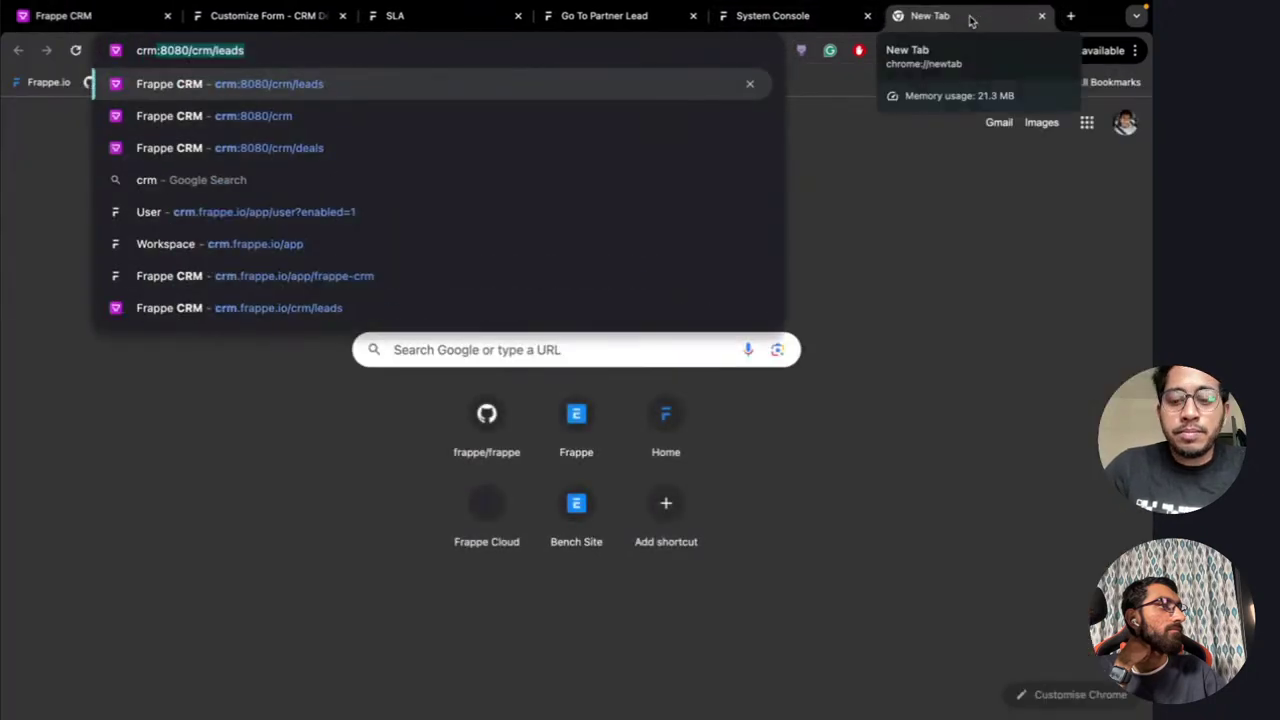
pyautogui.write('.')
pyautogui.press('End')
pyautogui.press('BackSpace')
pyautogui.press('BackSpace')
pyautogui.press('BackSpace')
pyautogui.press('BackSpace')
pyautogui.press('BackSpace')
pyautogui.press('BackSpace')
pyautogui.press('BackSpace')
pyautogui.press('BackSpace')
pyautogui.press('BackSpace')
pyautogui.press('BackSpace')
pyautogui.press('BackSpace')
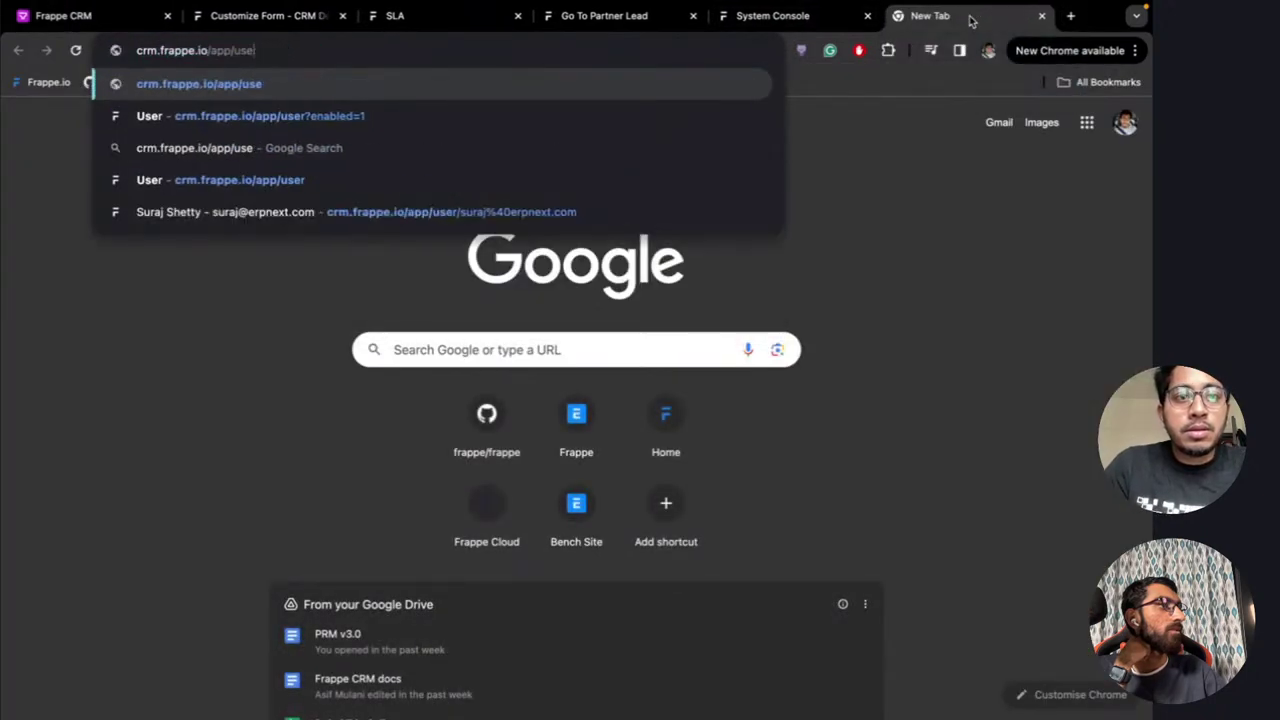
pyautogui.press('BackSpace')
pyautogui.press('BackSpace')
pyautogui.press('BackSpace')
pyautogui.write('form-script')
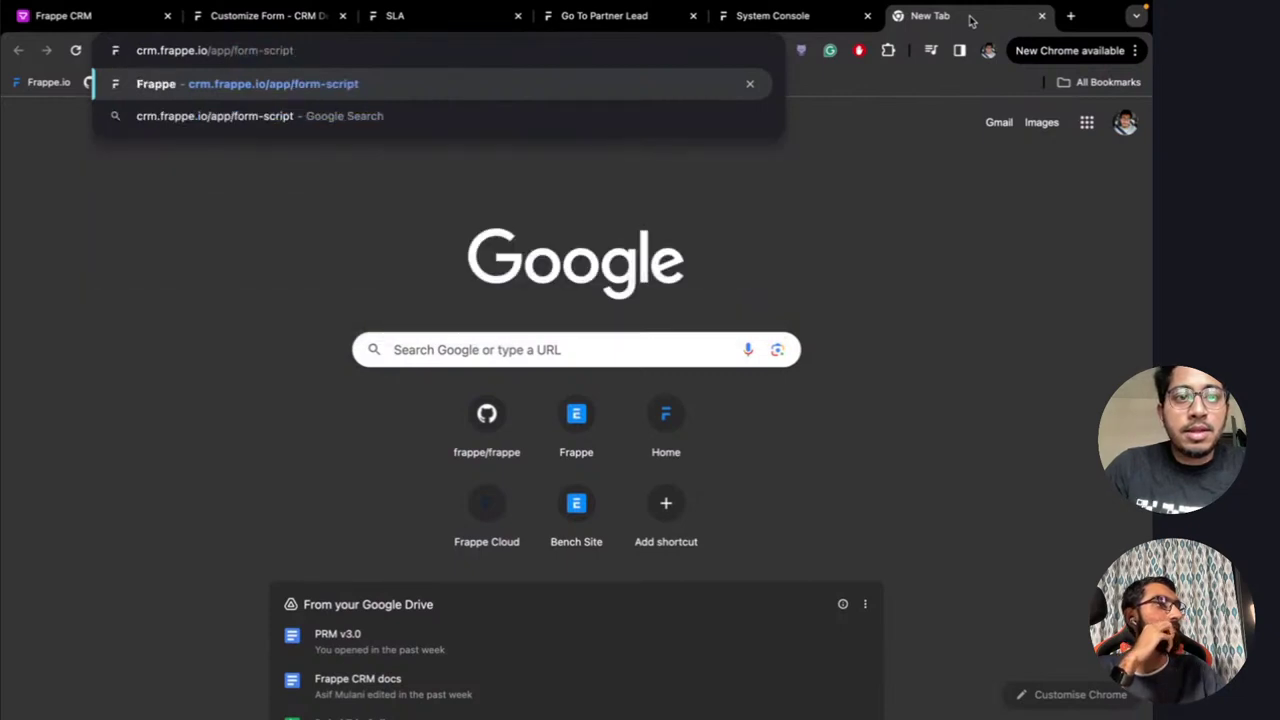
pyautogui.press('Return')
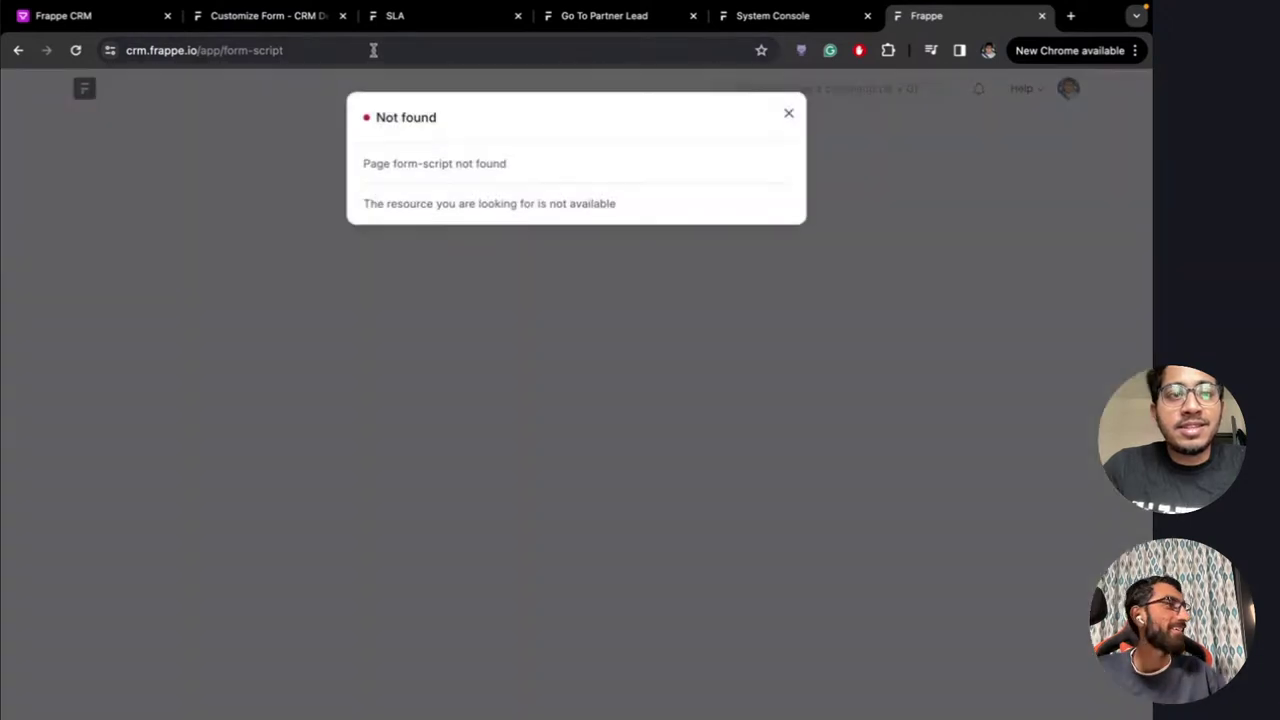
pyautogui.click(372, 50)
pyautogui.press('Return')
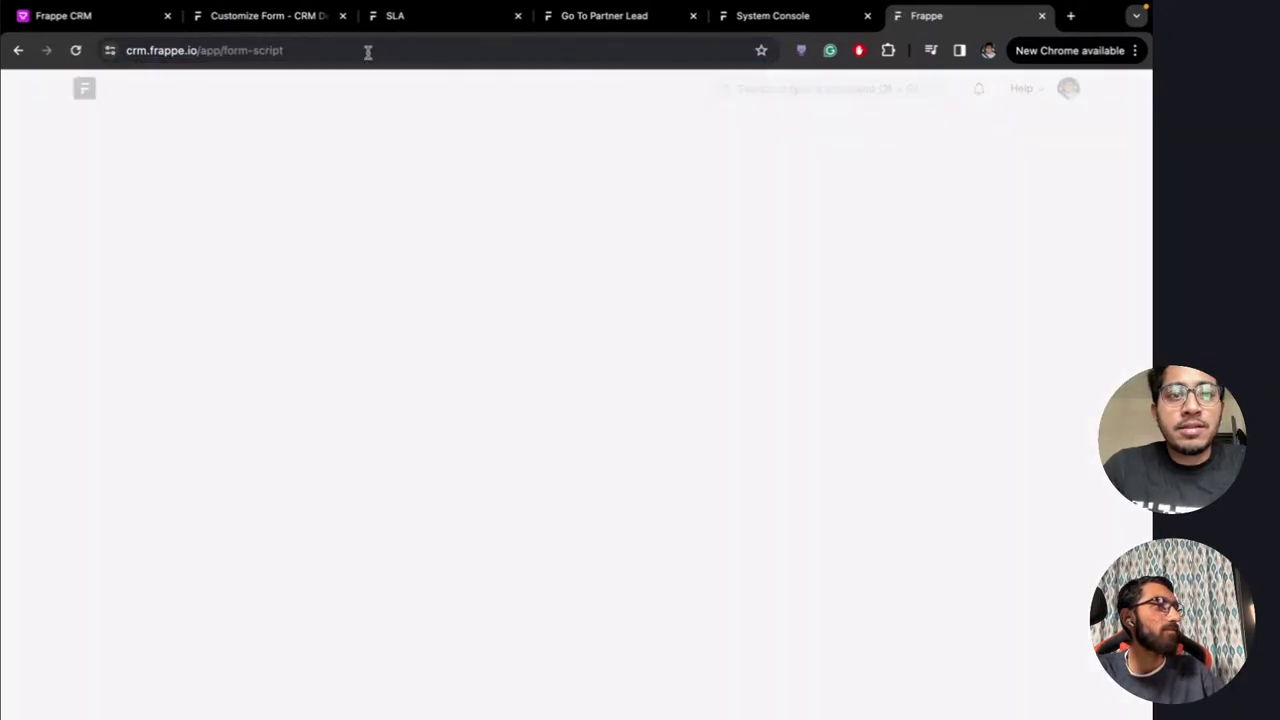
pyautogui.click(368, 50)
pyautogui.click(368, 50)
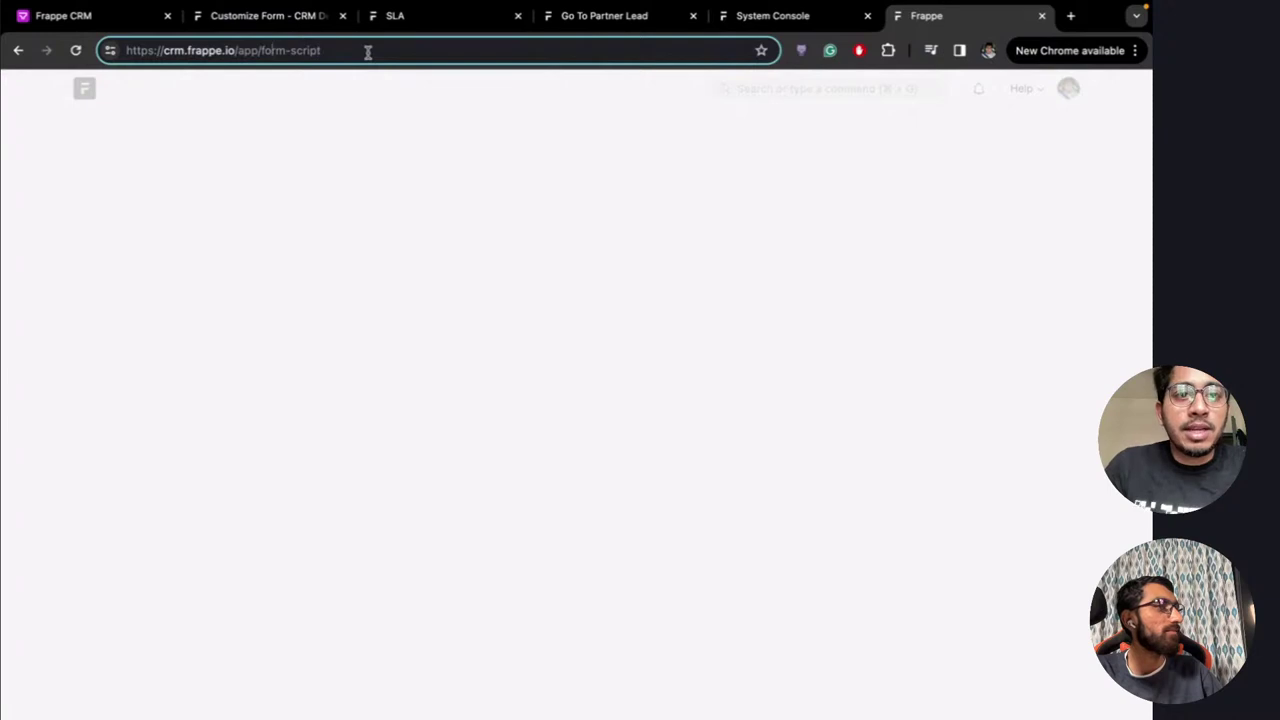
pyautogui.write('crm')
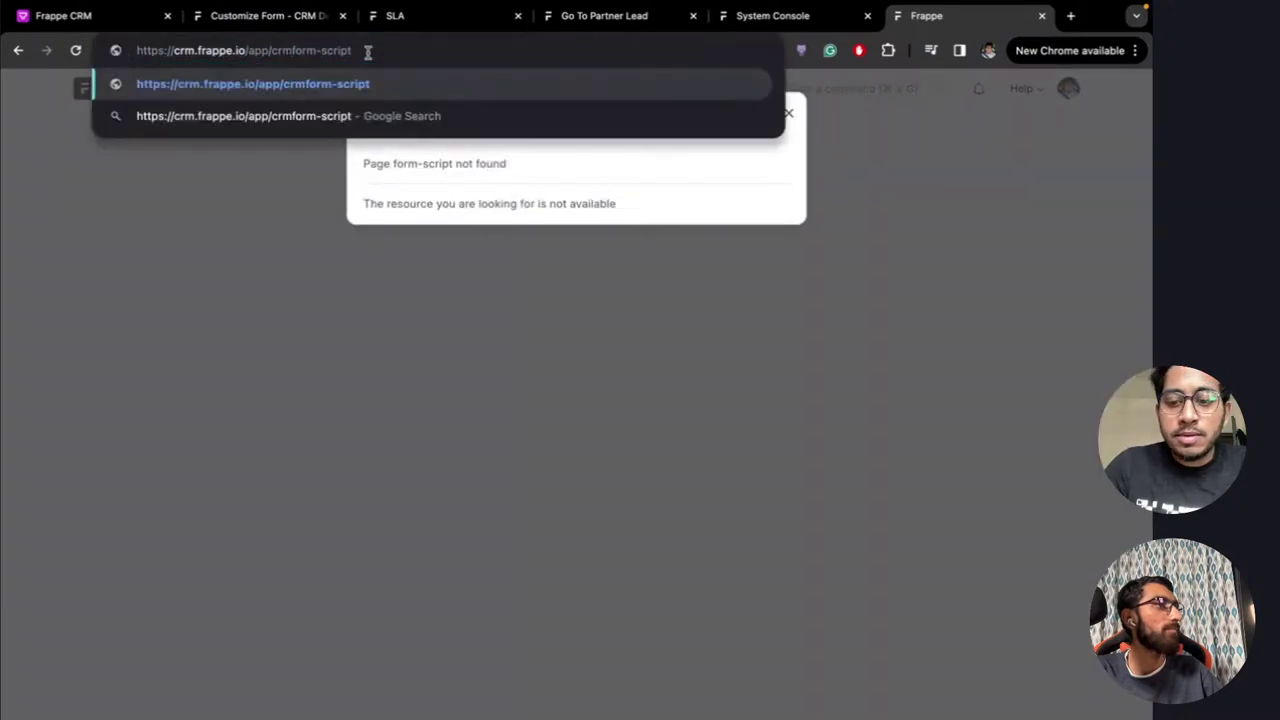
pyautogui.write('-')
pyautogui.press('Return')
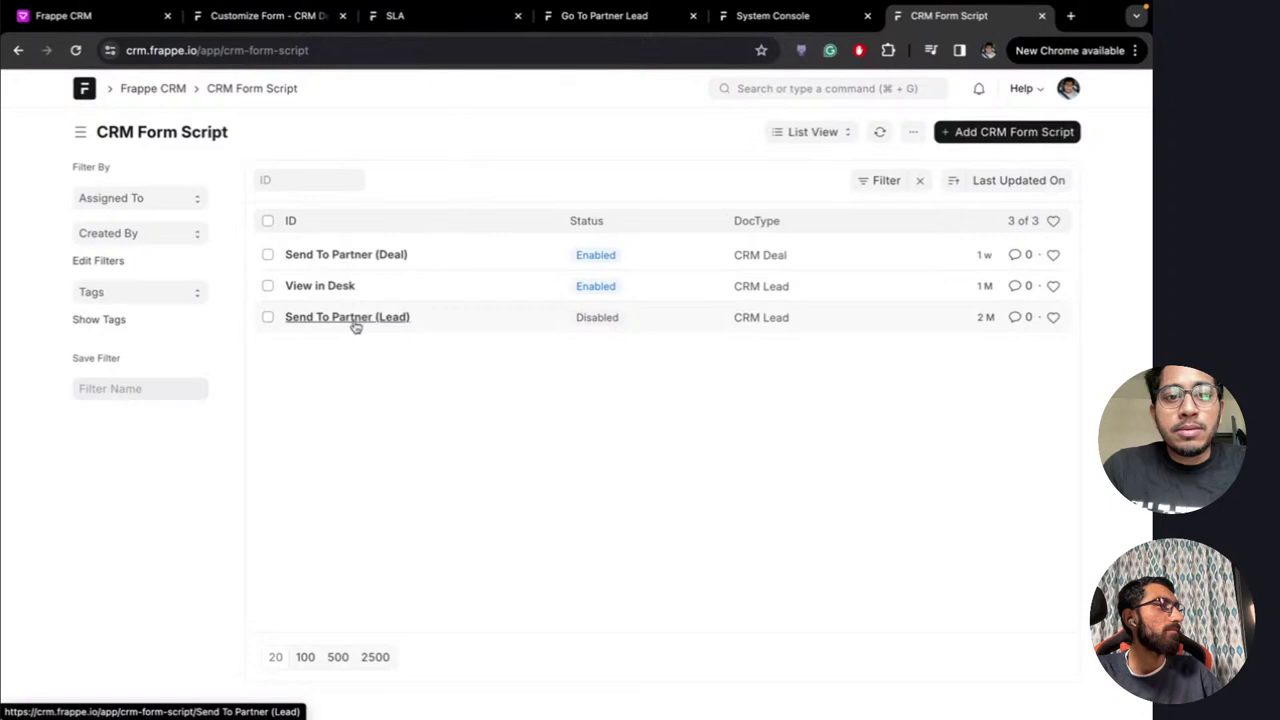
# Open the Send To Partner (Deal) script and select its bulk_actions code on lines 73–90
pyautogui.click(357, 256)
pyautogui.scroll(-5, 396, 427)
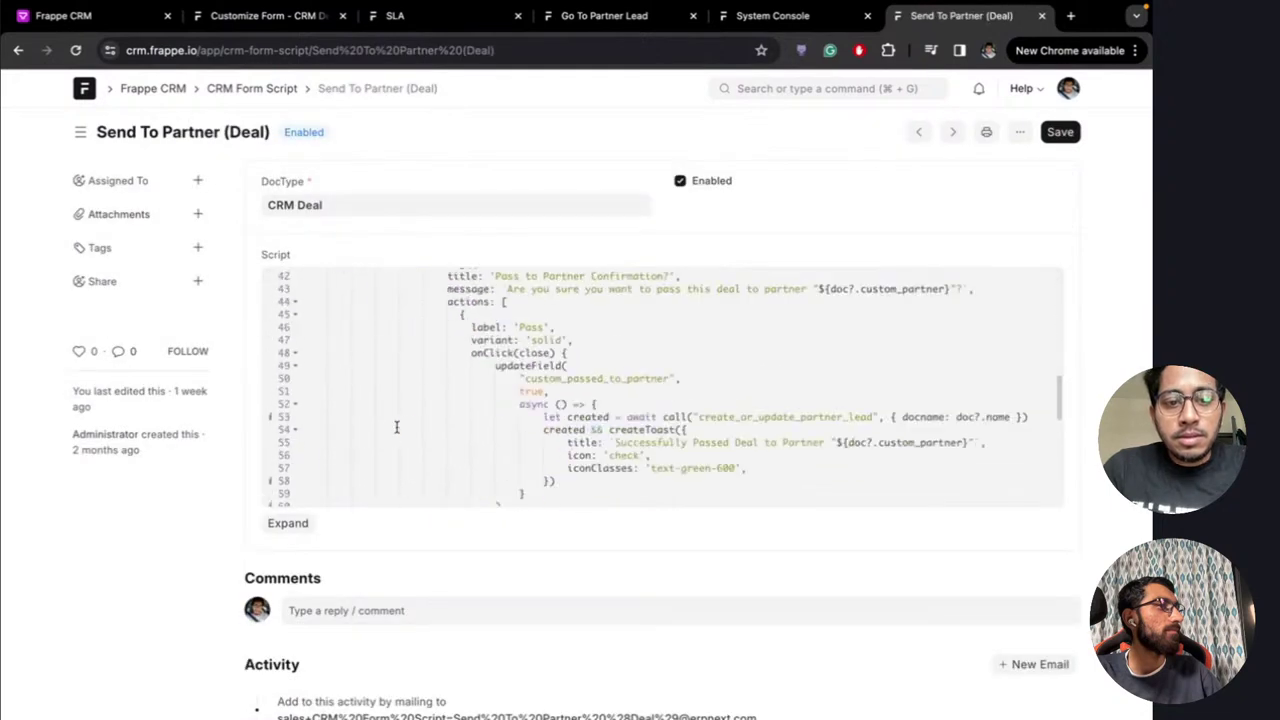
pyautogui.scroll(-10, 396, 427)
pyautogui.scroll(1, 509, 343)
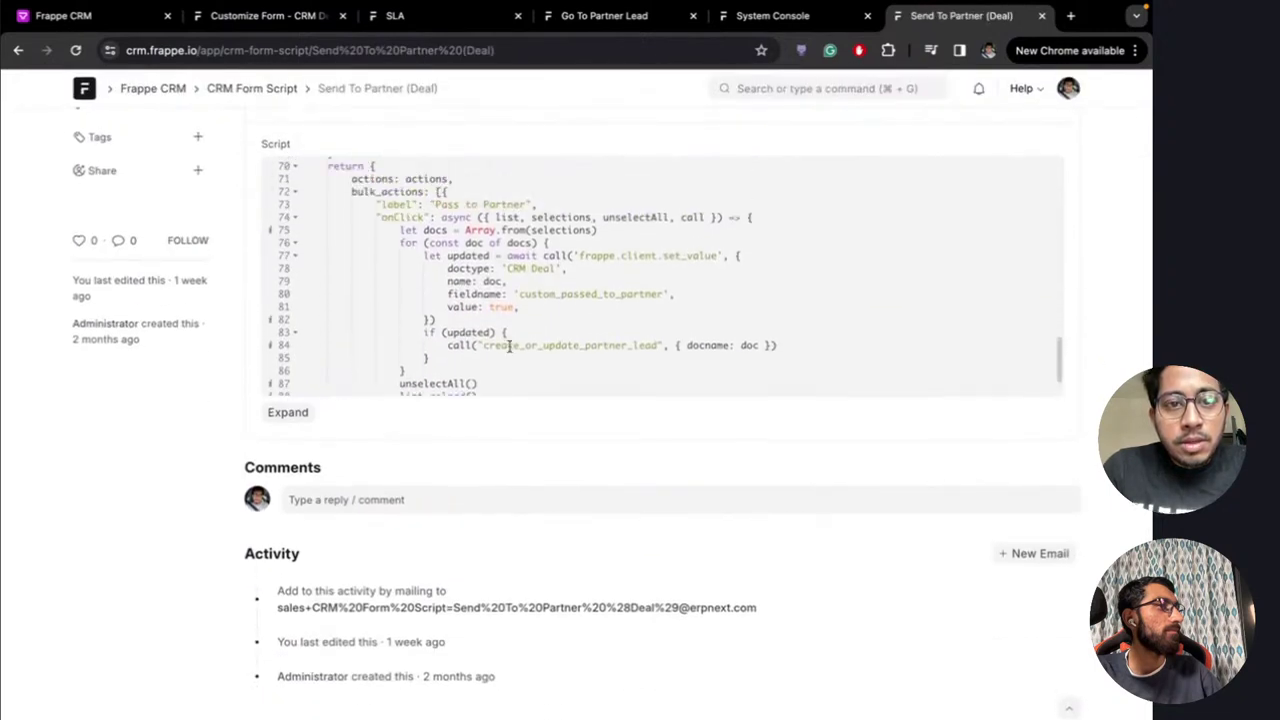
pyautogui.scroll(-1, 509, 345)
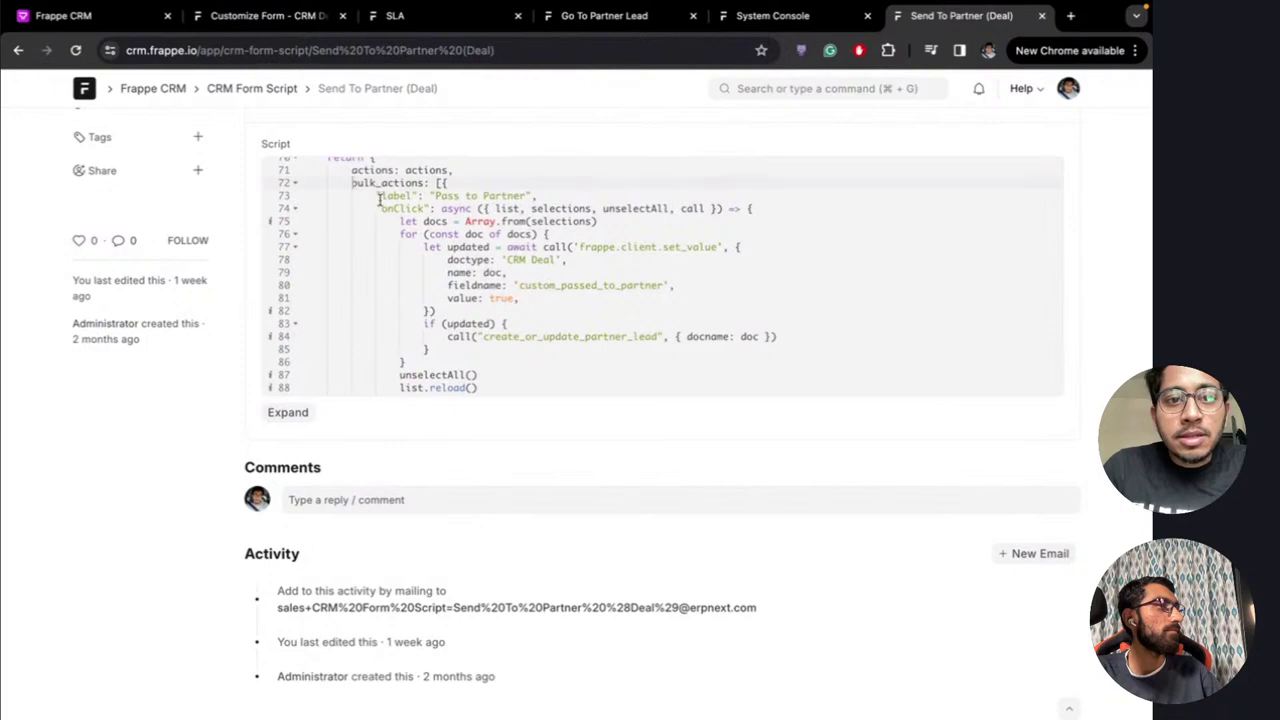
pyautogui.moveTo(380, 199); pyautogui.dragTo(423, 406)
pyautogui.moveTo(395, 341); pyautogui.dragTo(366, 364)
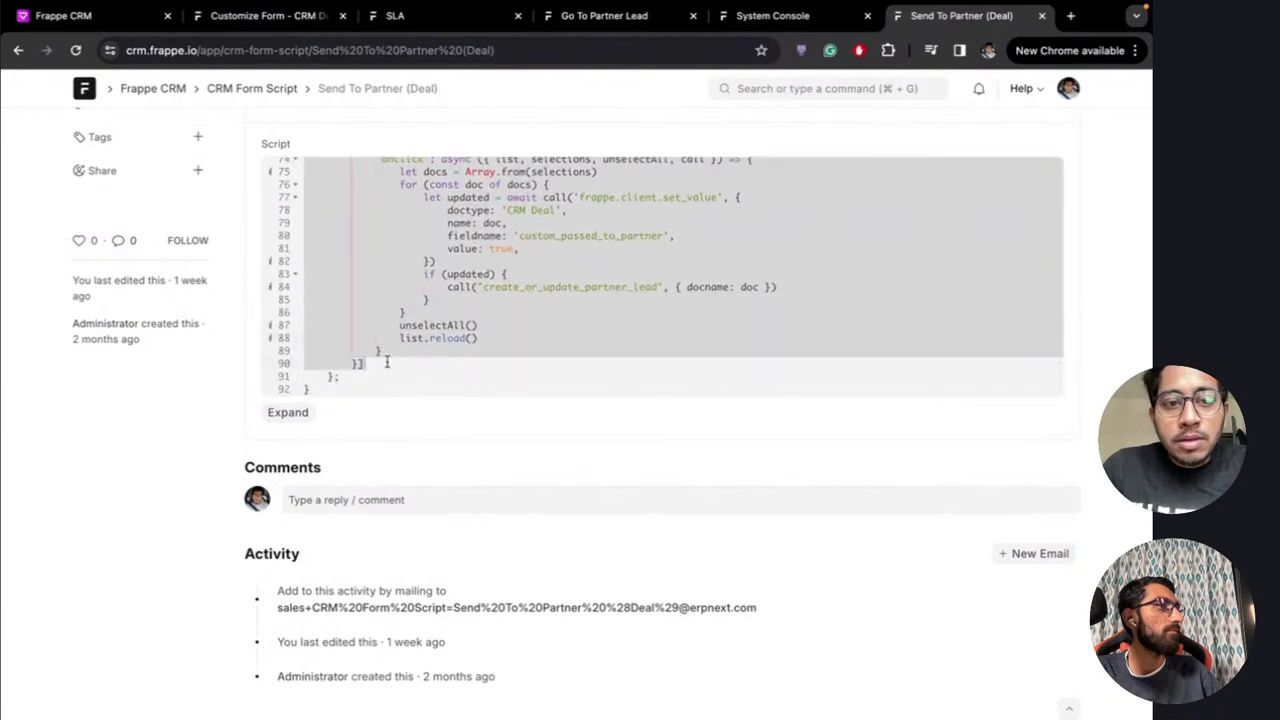
# Paste the Pass to Partner bulk action into the Go To Partner Lead script, save it, and return to Deals
pyautogui.click(595, 17)
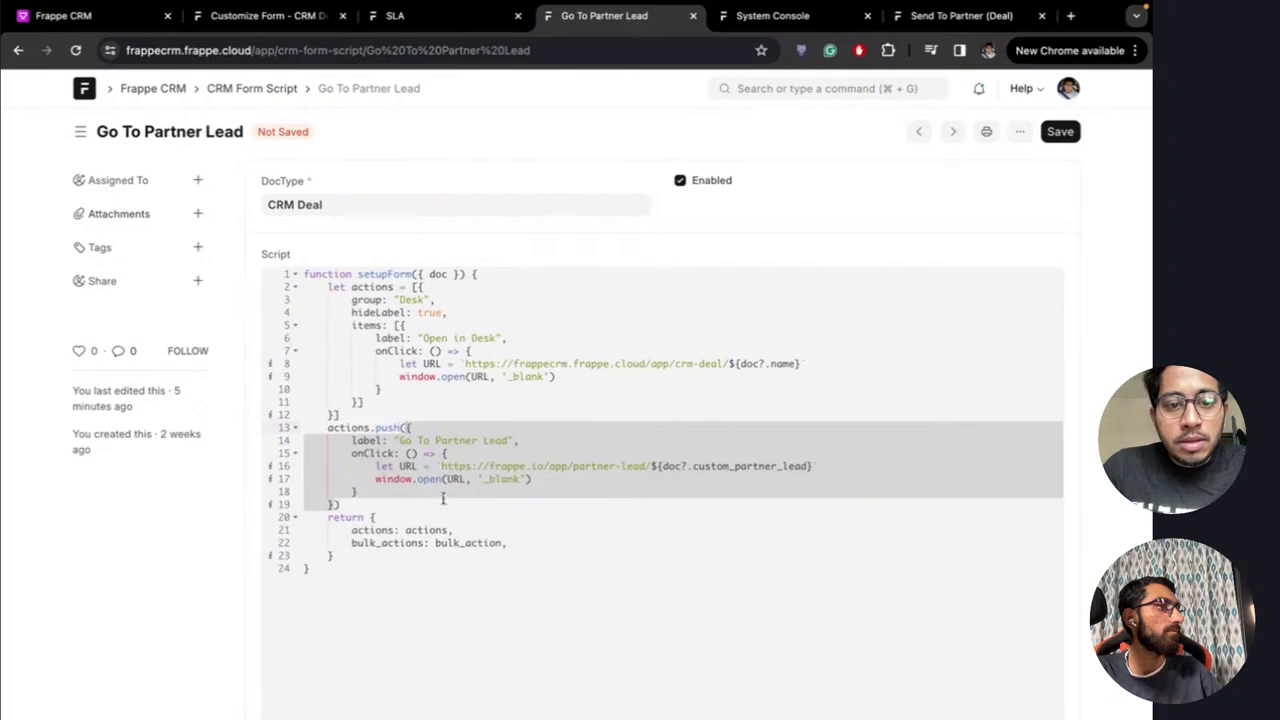
pyautogui.click(506, 542)
pyautogui.hotkey('ctrl', 'shift', 'Left')
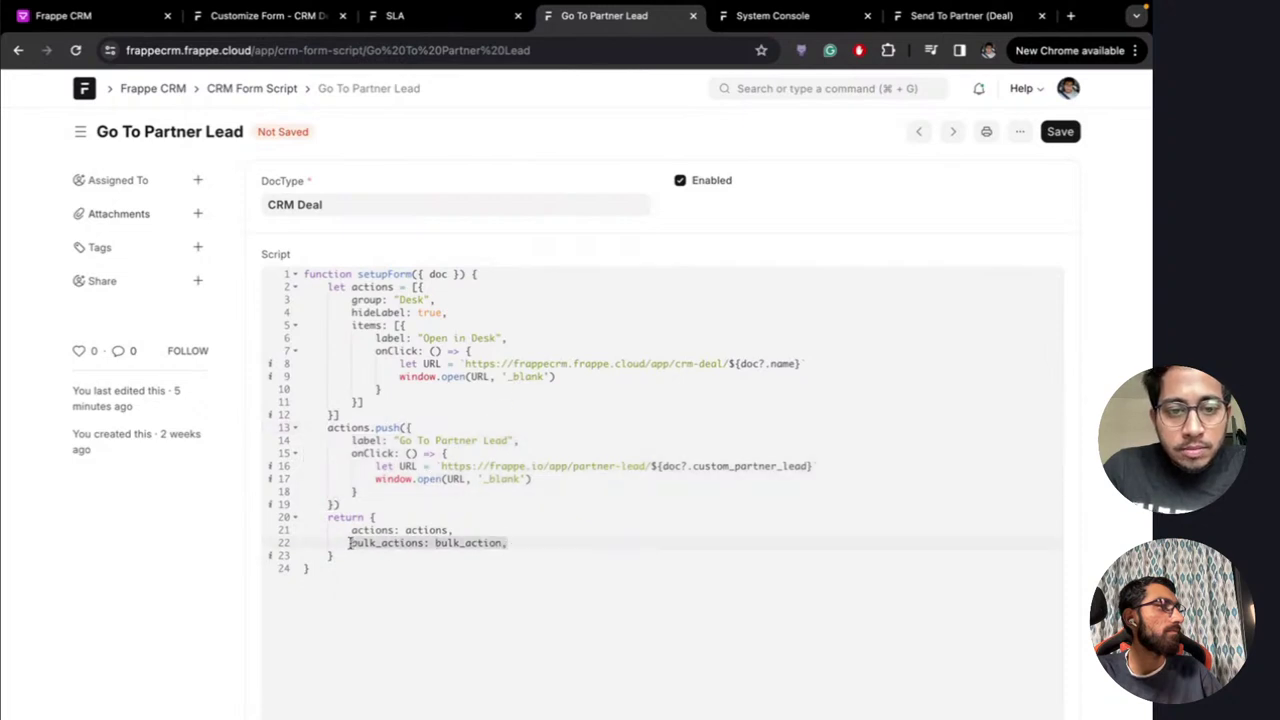
pyautogui.hotkey('ctrl', 'v')
pyautogui.scroll(-2, 485, 537)
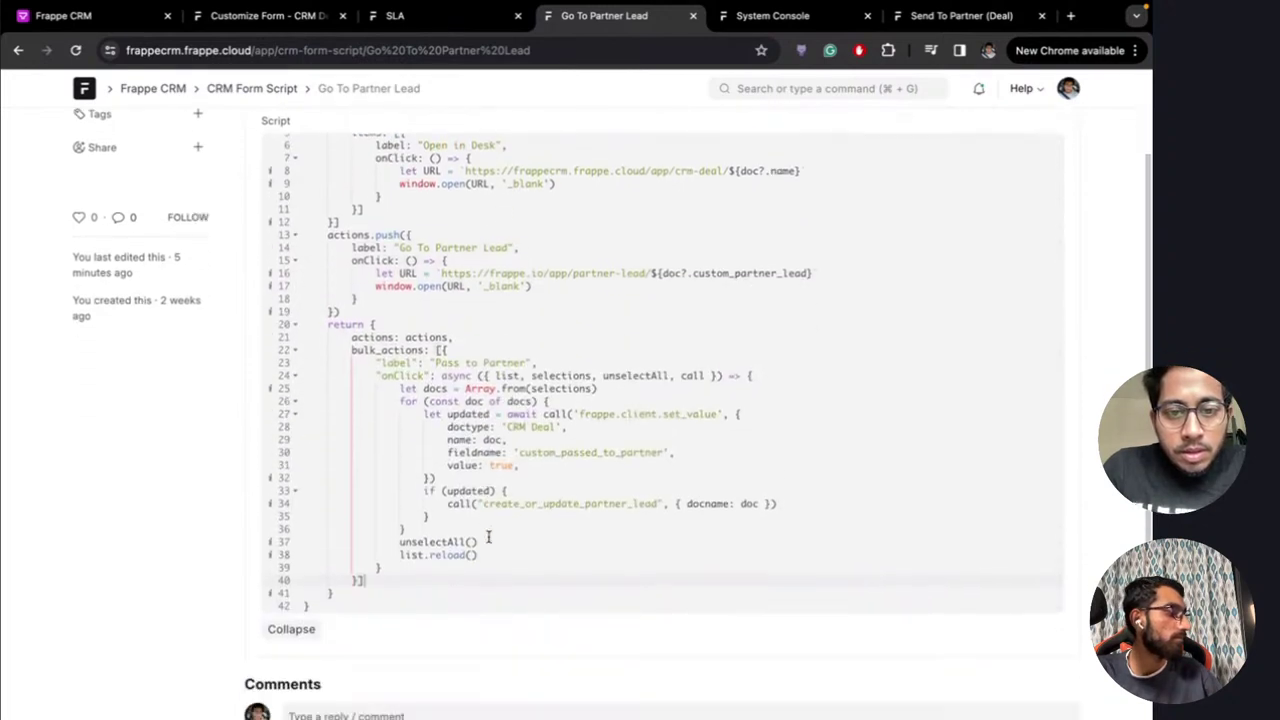
pyautogui.hotkey('ctrl', 's')
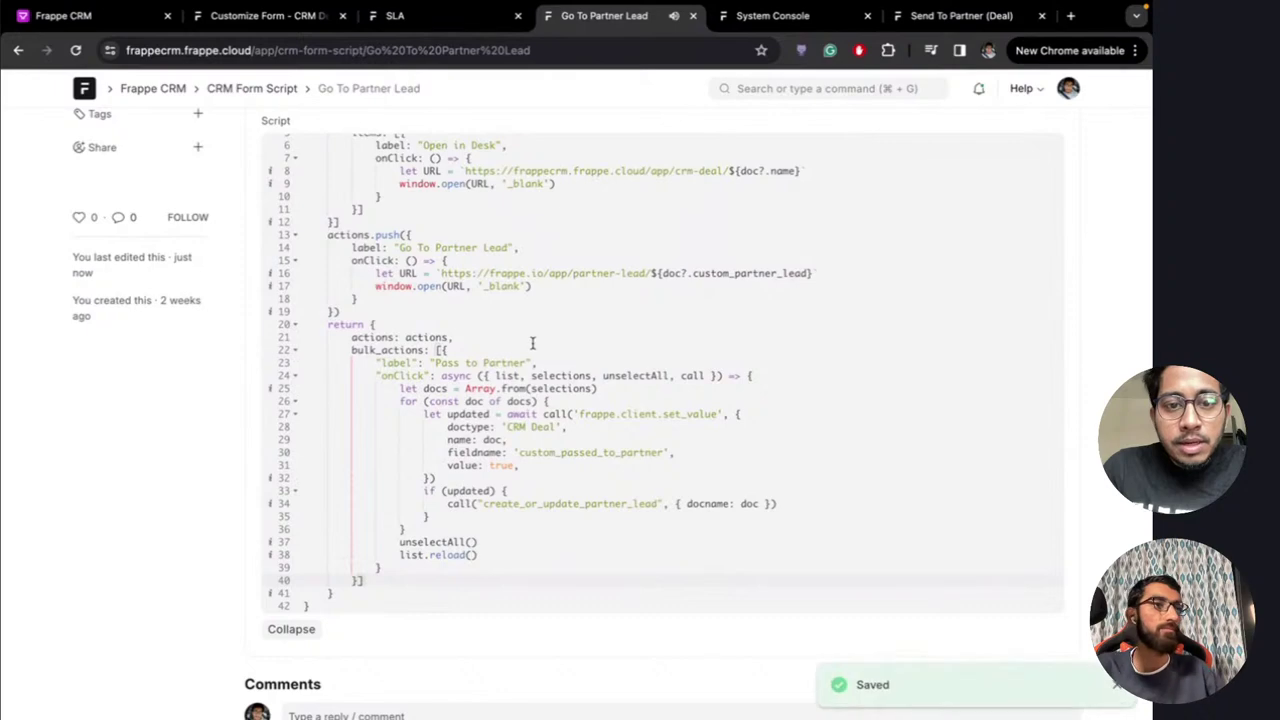
pyautogui.scroll(2, 609, 433)
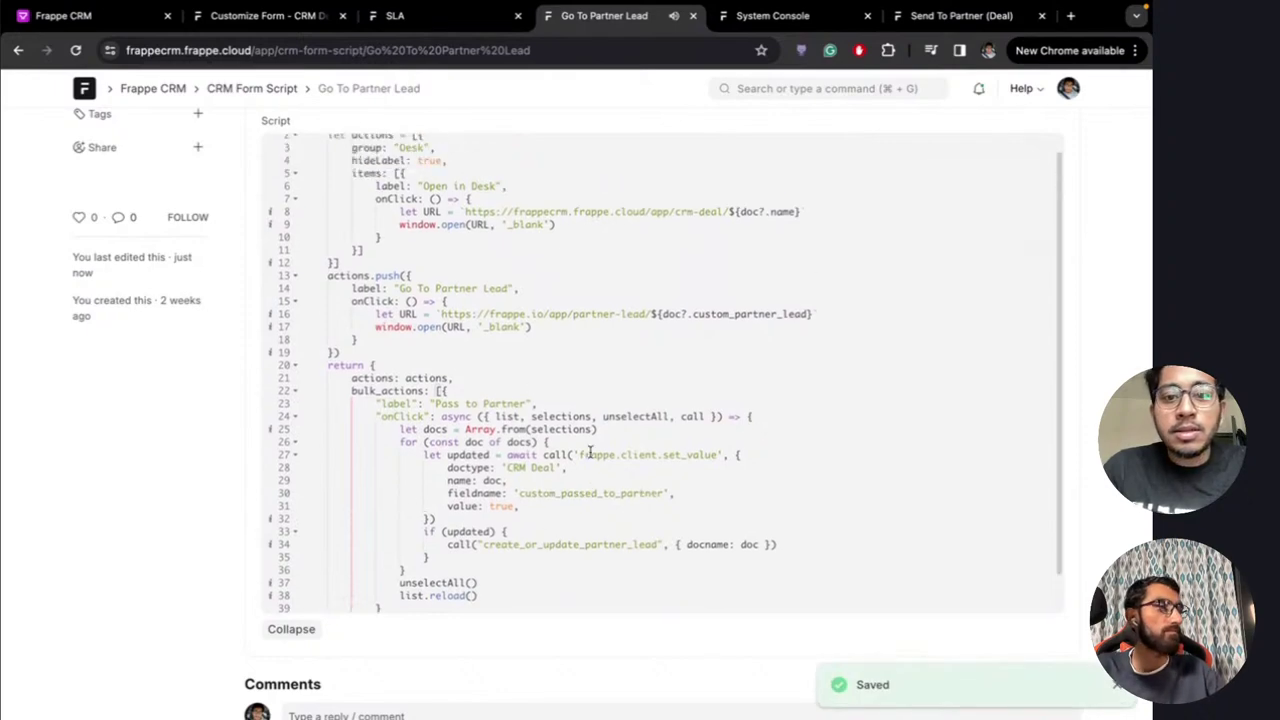
pyautogui.hotkey('ctrl', 'shift', 'Tab')
pyautogui.hotkey('ctrl', 'shift', 'Tab')
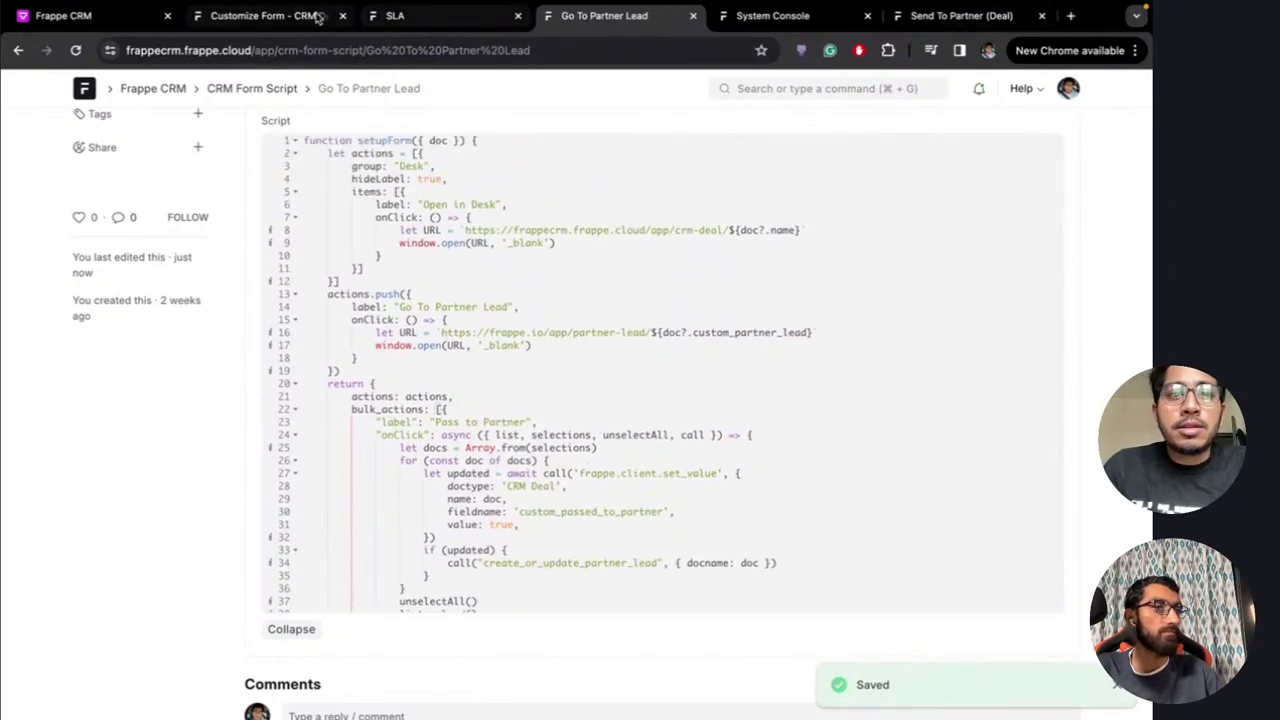
pyautogui.hotkey('ctrl', 'shift', 'Tab')
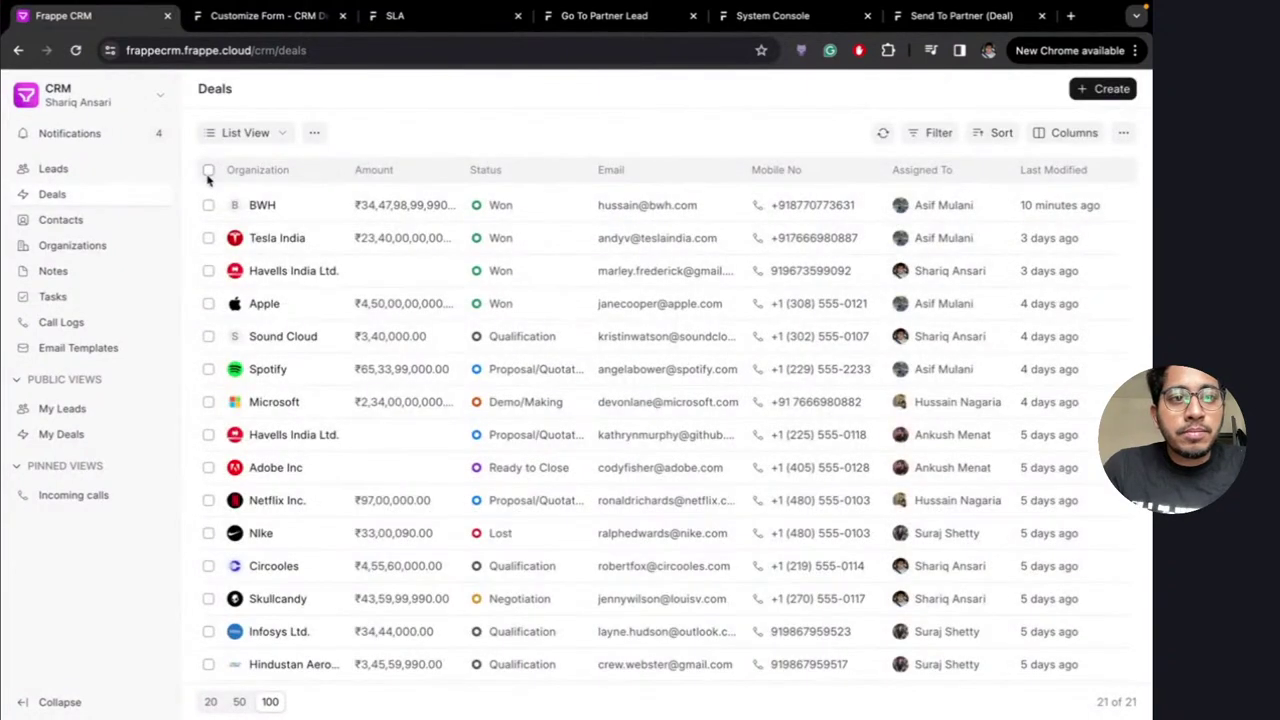
# Select all 21 deals and confirm Pass to Partner now appears among the bulk actions
pyautogui.click(208, 171)
pyautogui.scroll(-3, 709, 490)
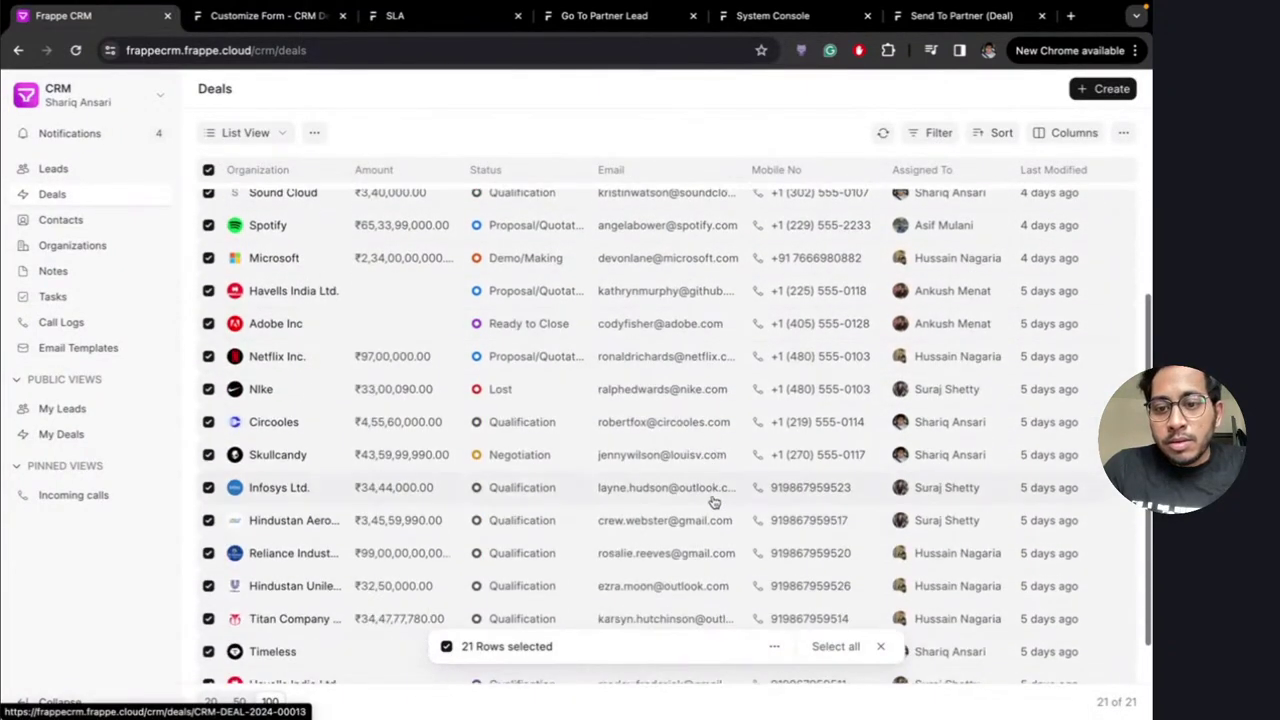
pyautogui.click(775, 651)
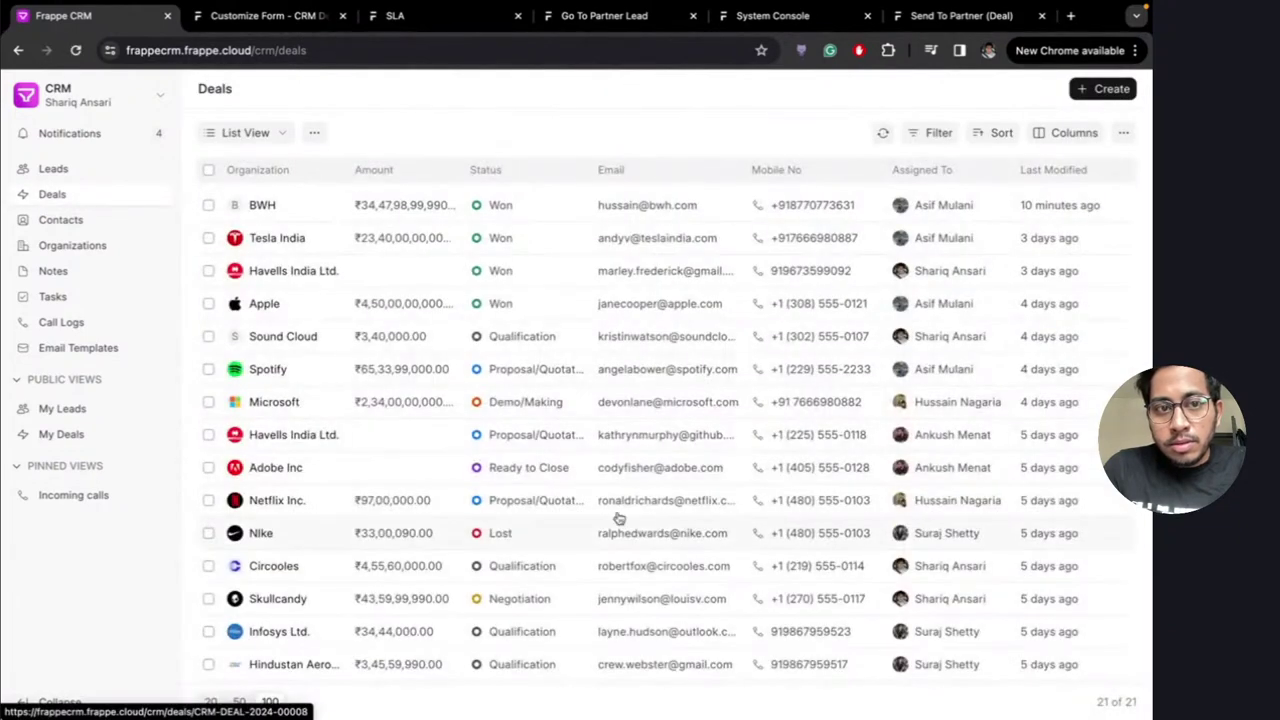
pyautogui.click(208, 170)
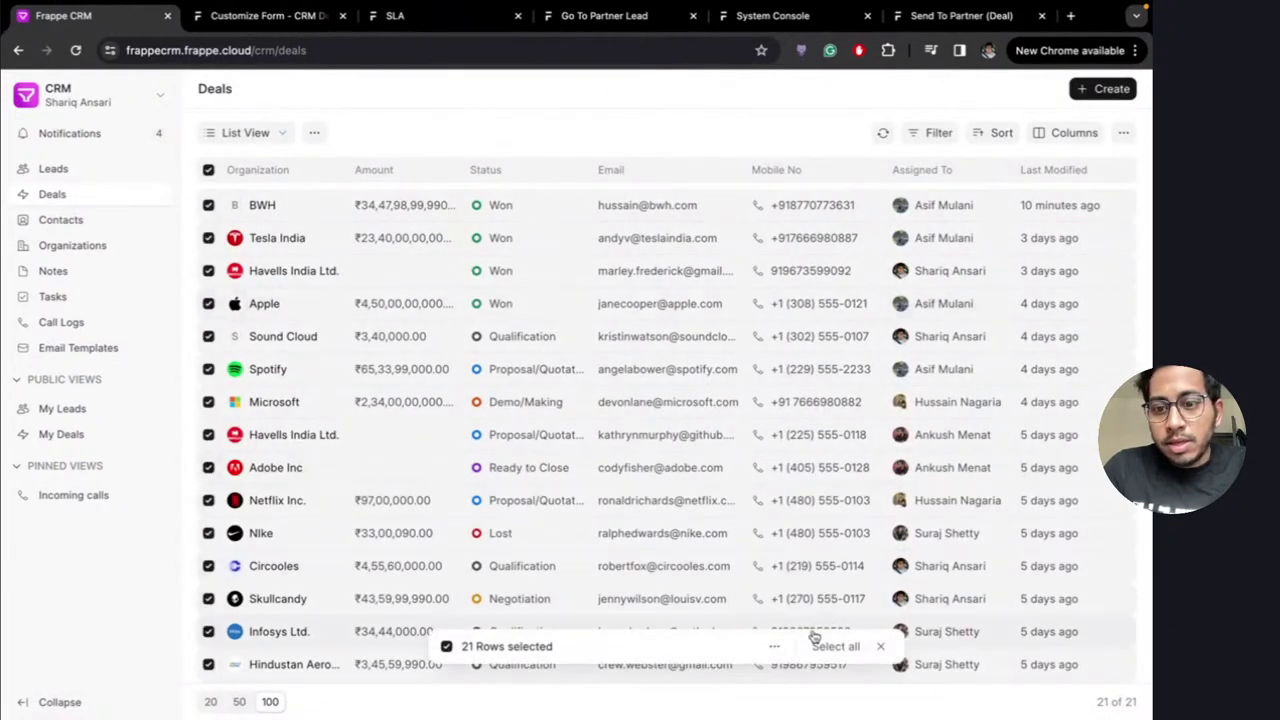
pyautogui.click(773, 648)
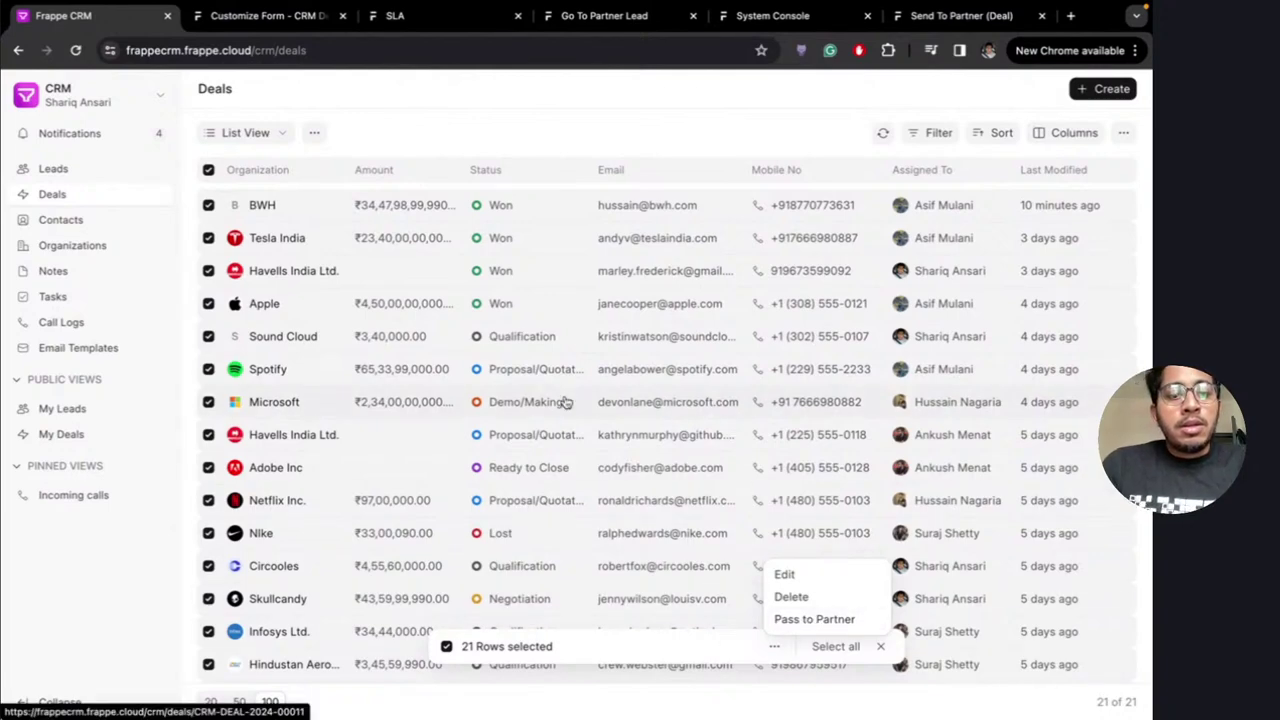
pyautogui.scroll(-5, 565, 401)
pyautogui.scroll(5, 566, 403)
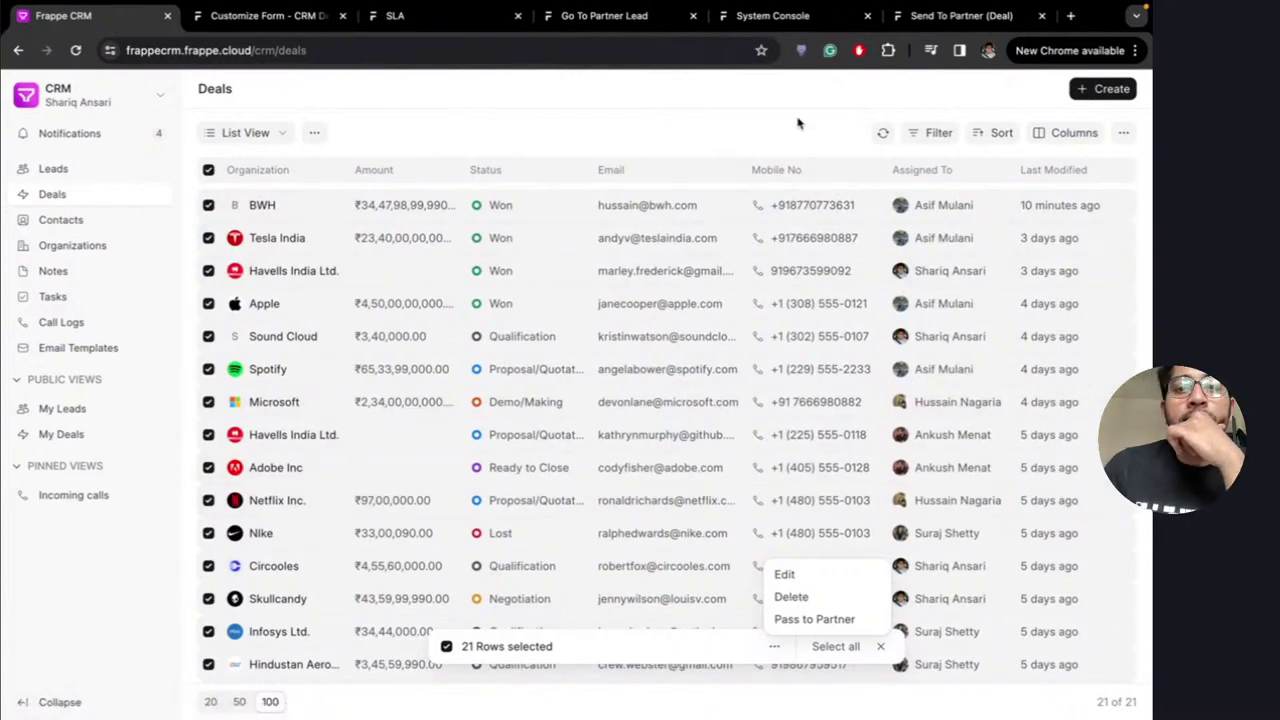
pyautogui.click(950, 22)
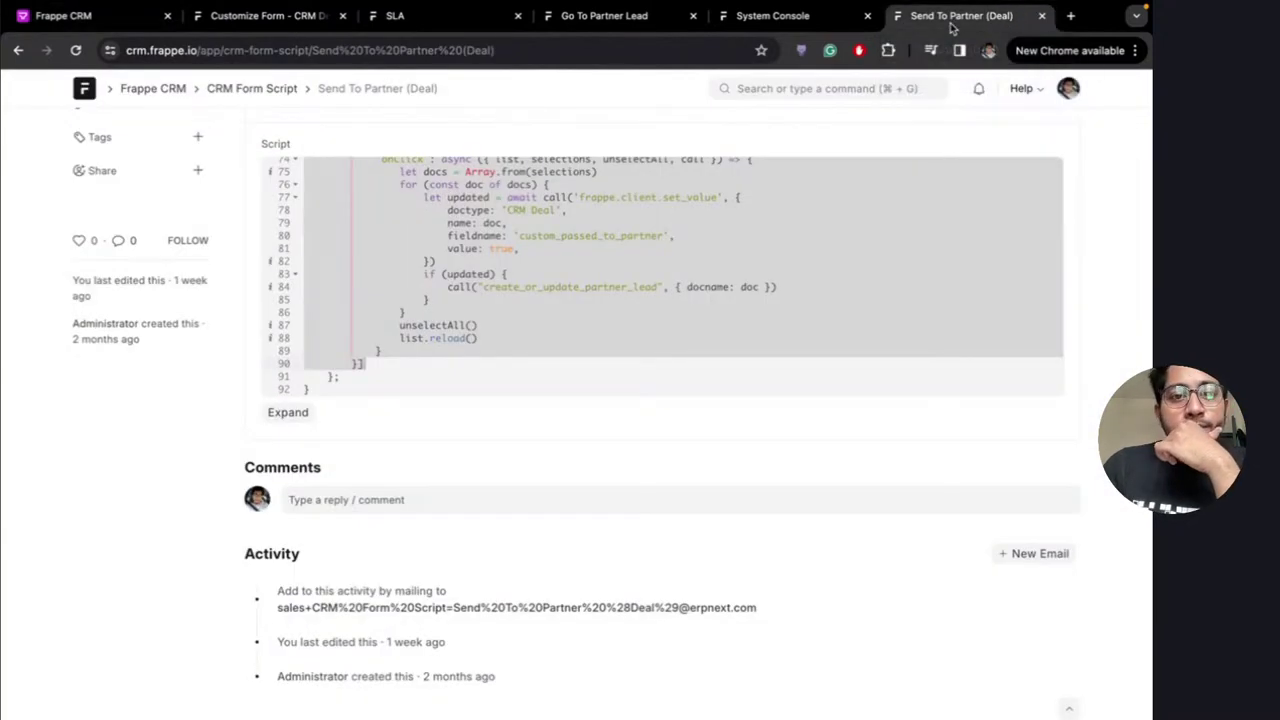
# Read through the Pass to Partner bulk_actions code in Send To Partner (Deal), then go back to Deals
pyautogui.click(577, 385)
pyautogui.scroll(1, 577, 387)
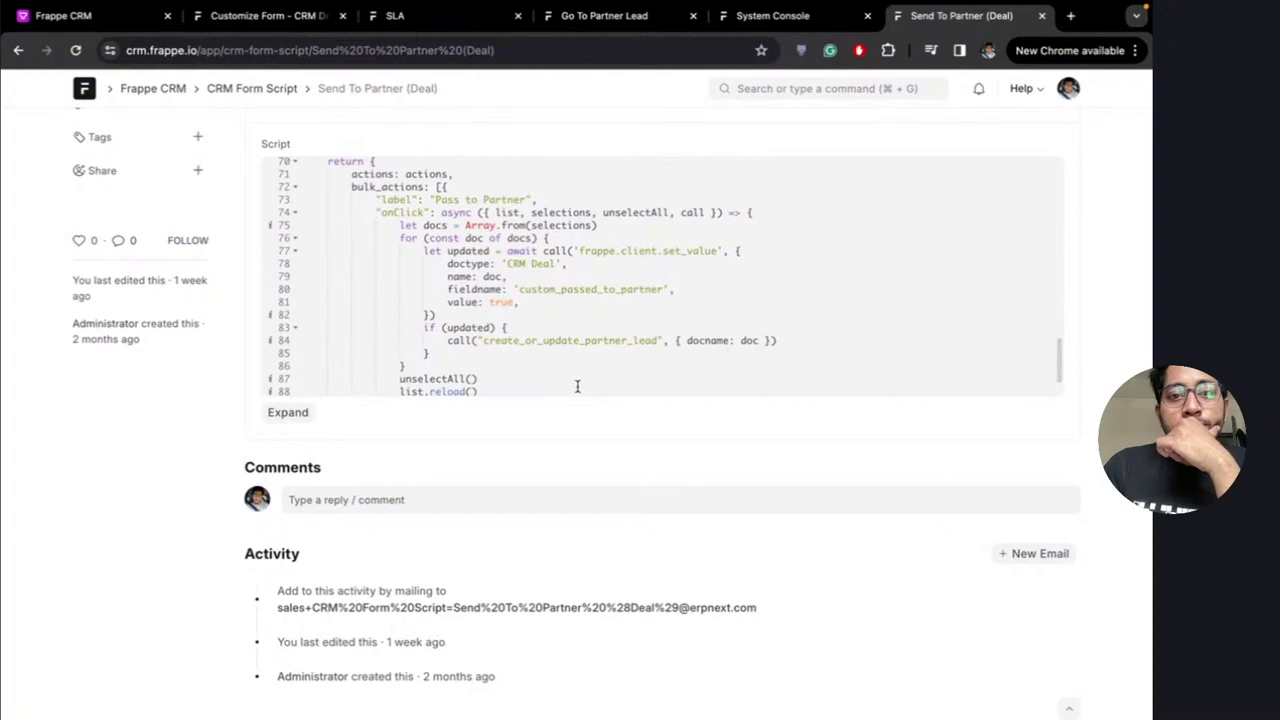
pyautogui.scroll(-1, 577, 386)
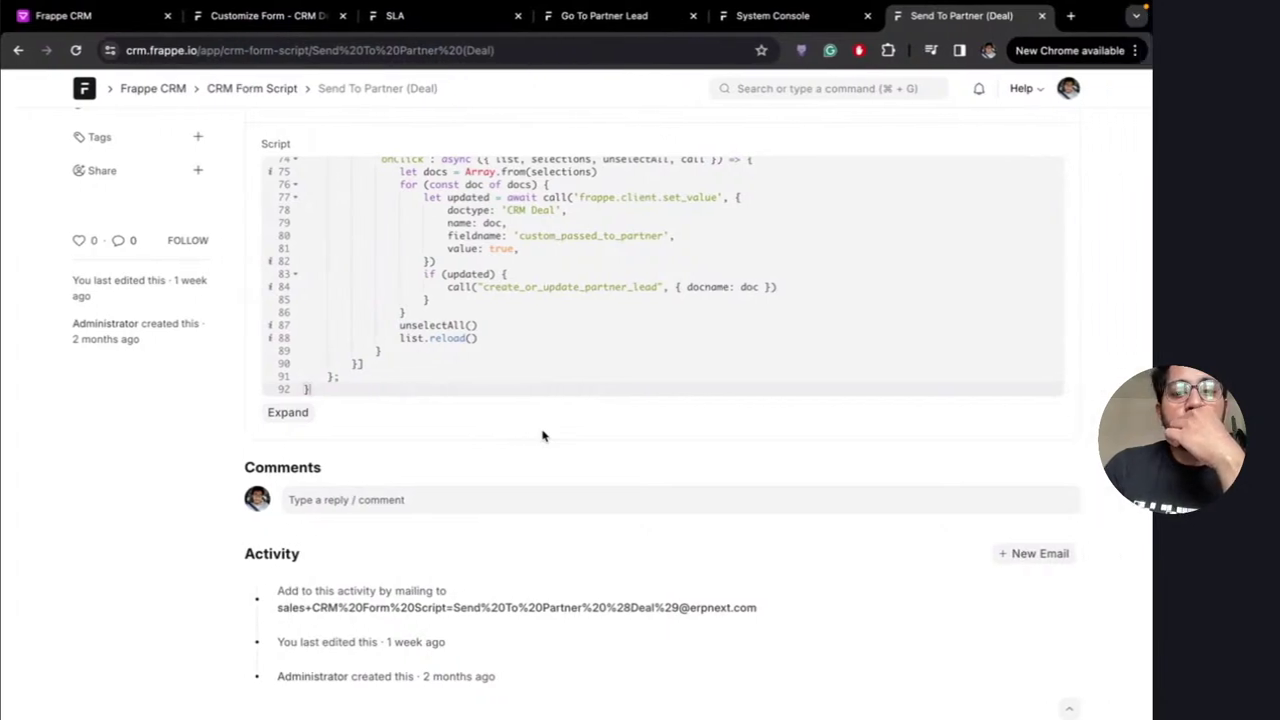
pyautogui.scroll(1, 542, 436)
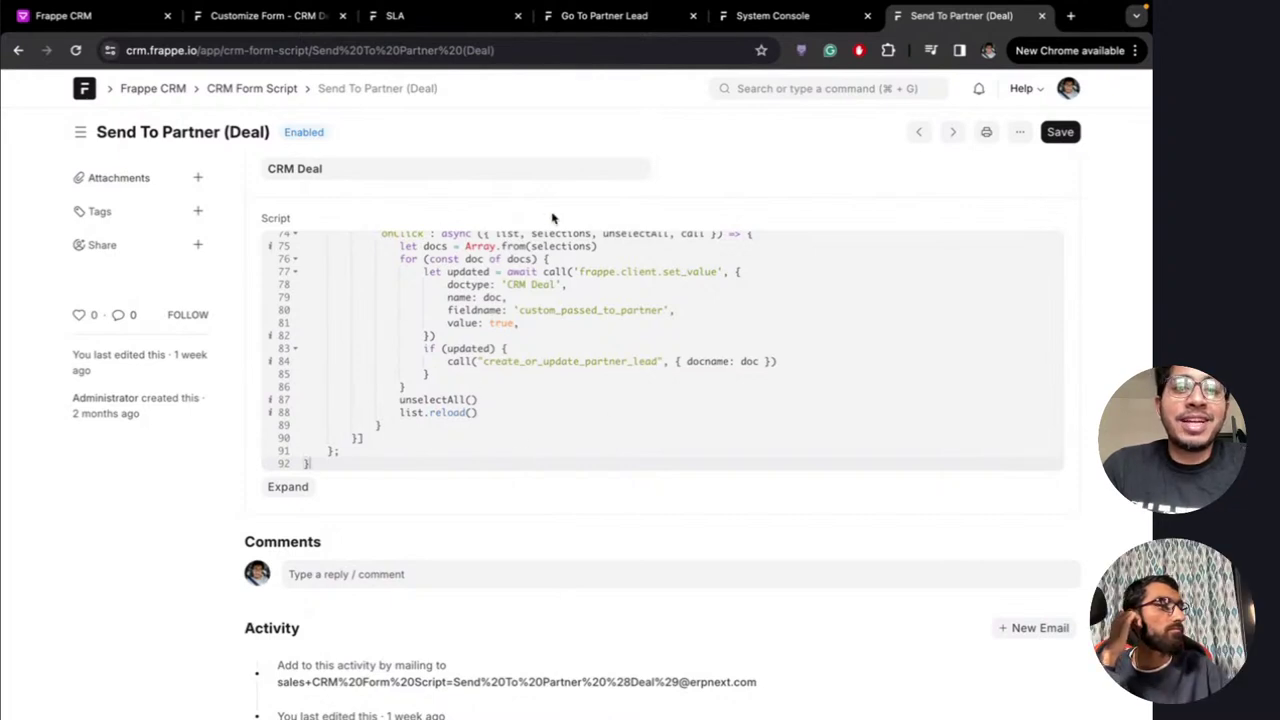
pyautogui.hotkey('ctrl', 'Left')
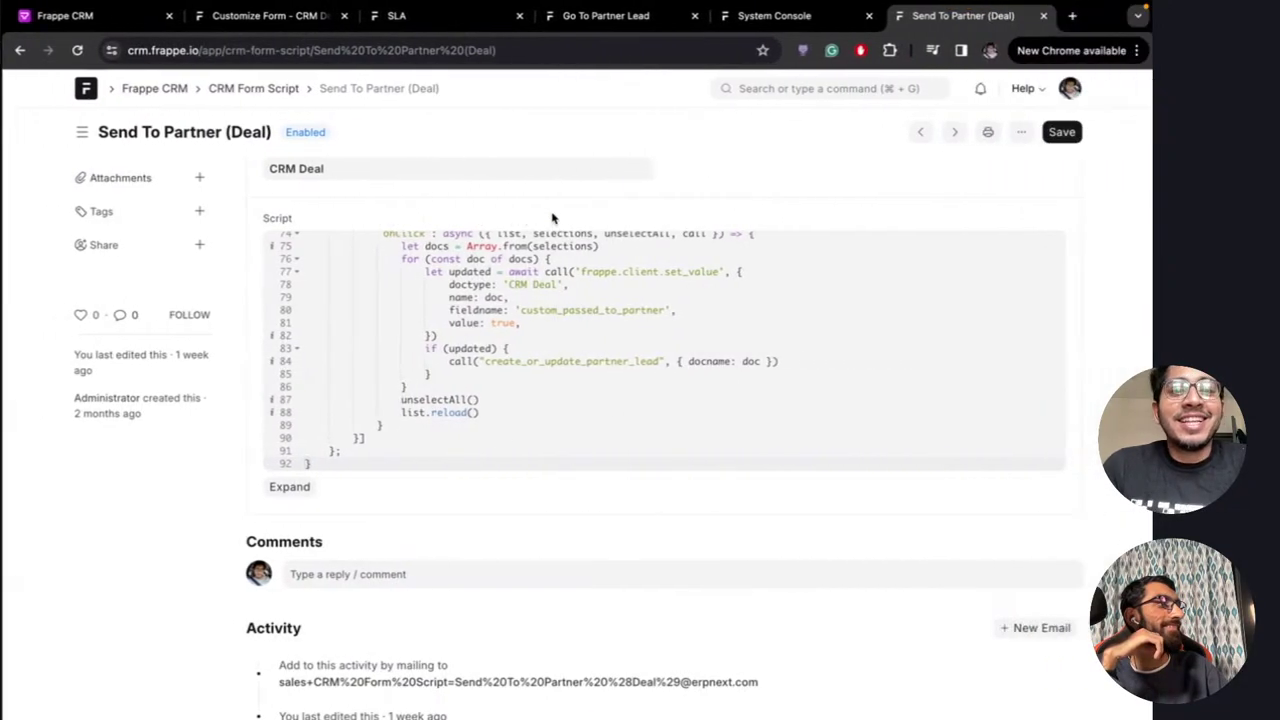
pyautogui.scroll(1, 502, 345)
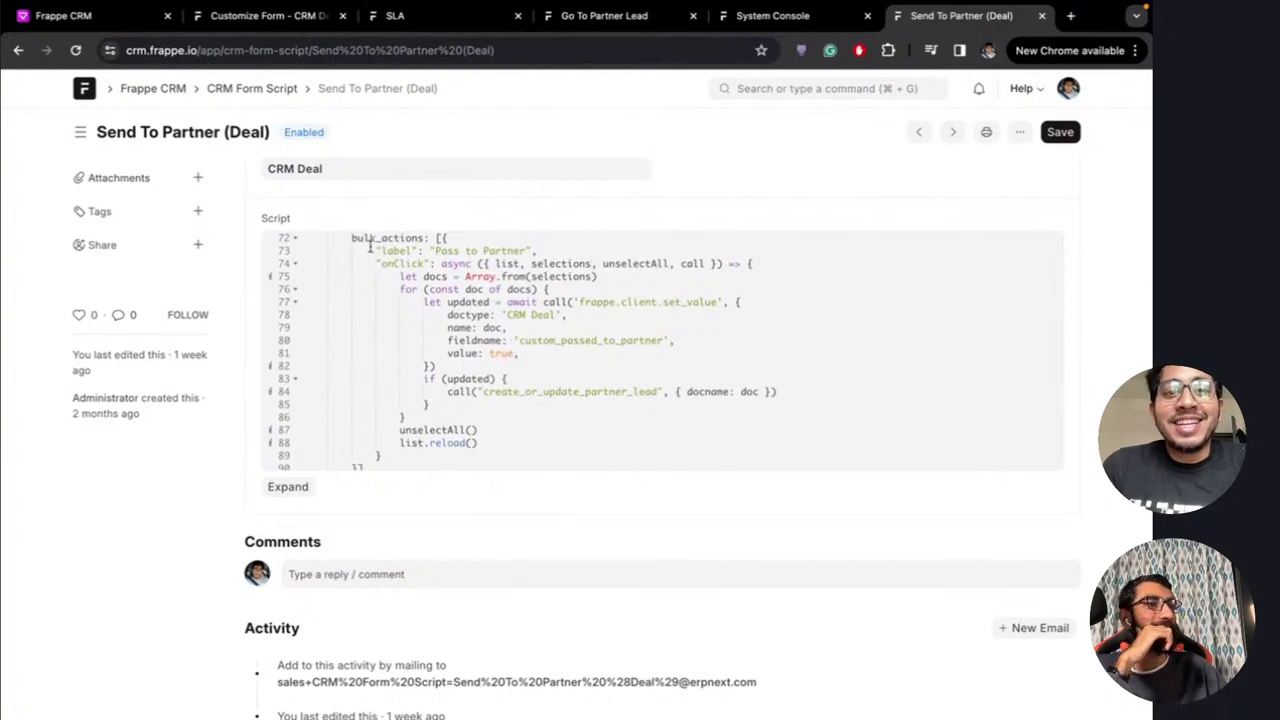
pyautogui.scroll(1, 452, 280)
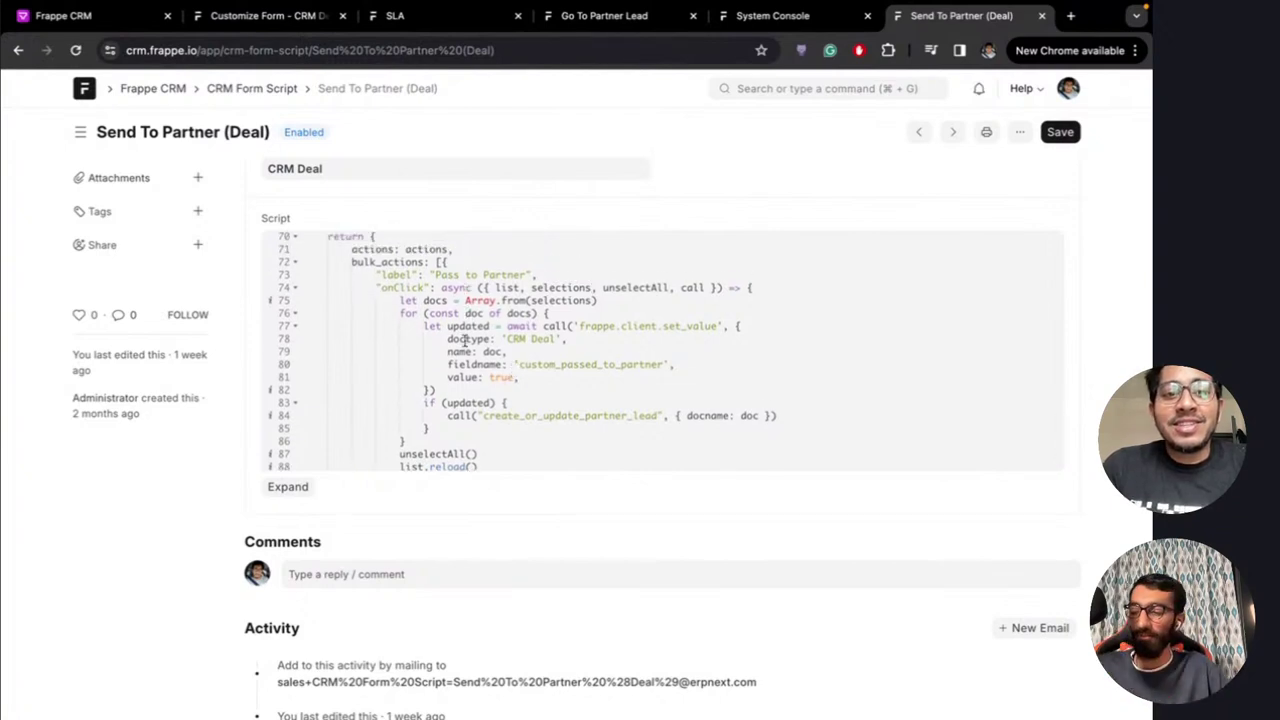
pyautogui.scroll(-1, 450, 330)
pyautogui.scroll(1, 464, 340)
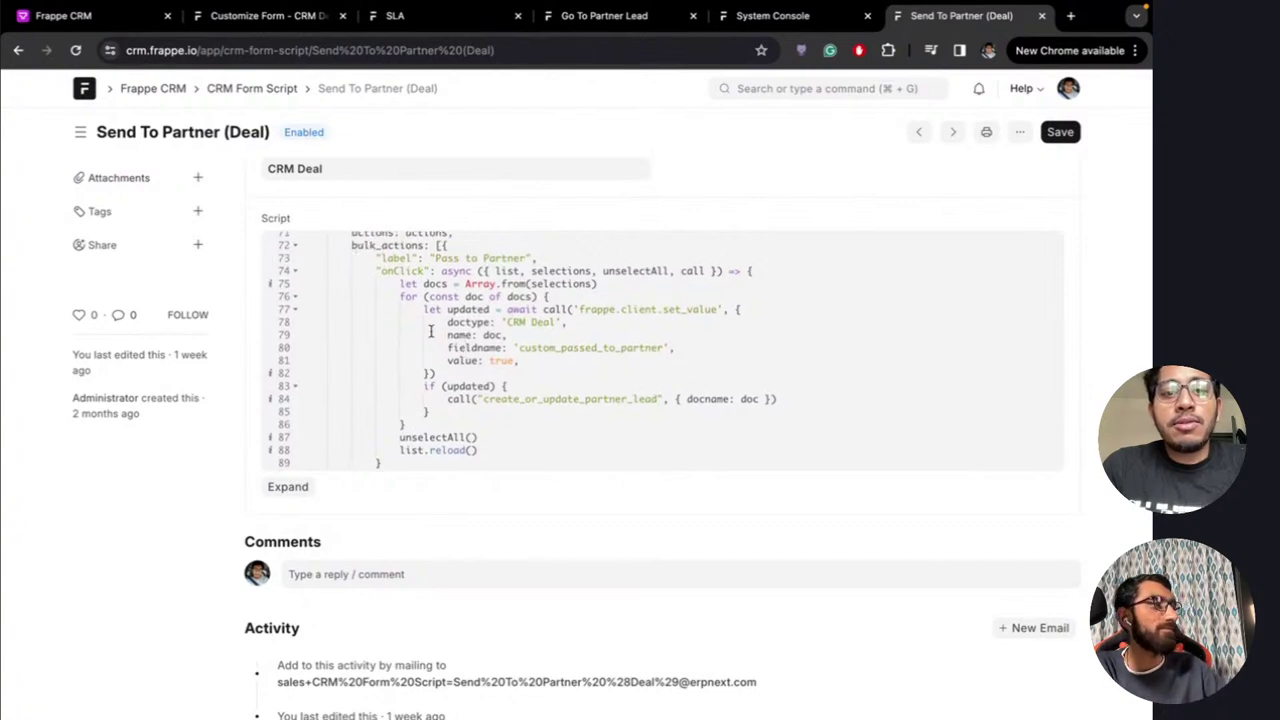
pyautogui.scroll(-1, 492, 372)
pyautogui.scroll(5, 492, 372)
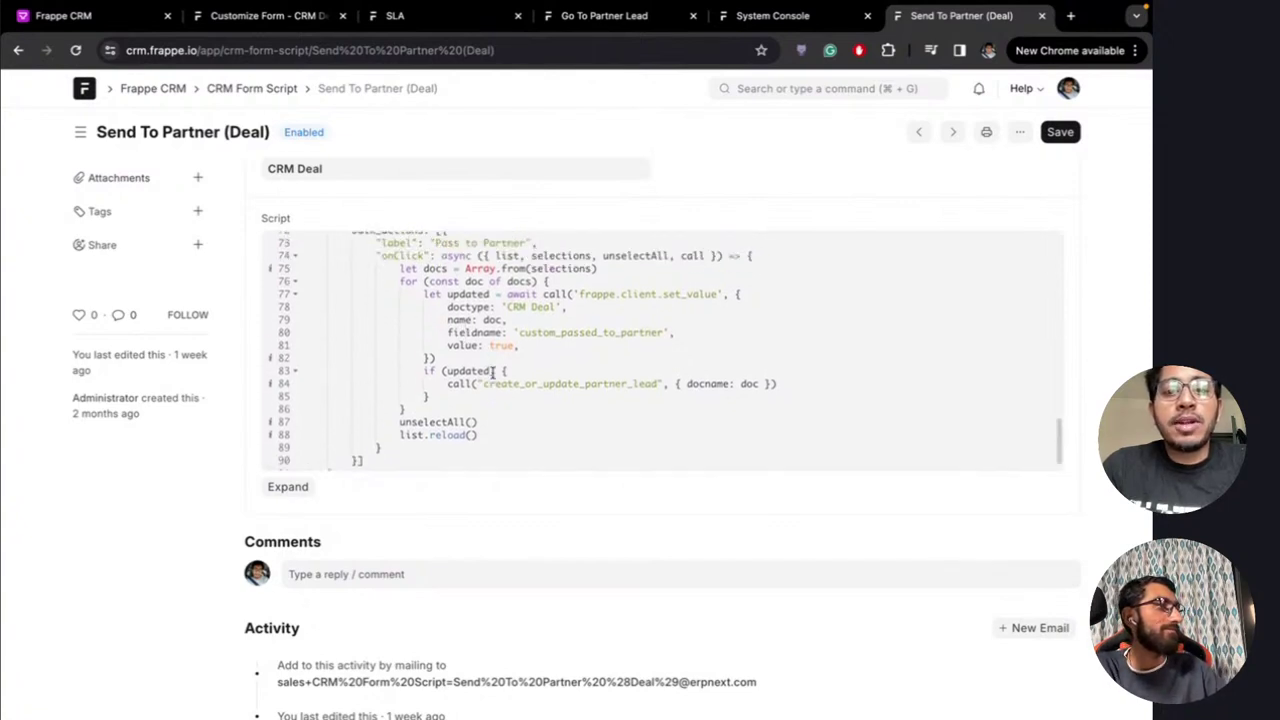
pyautogui.scroll(-4, 492, 372)
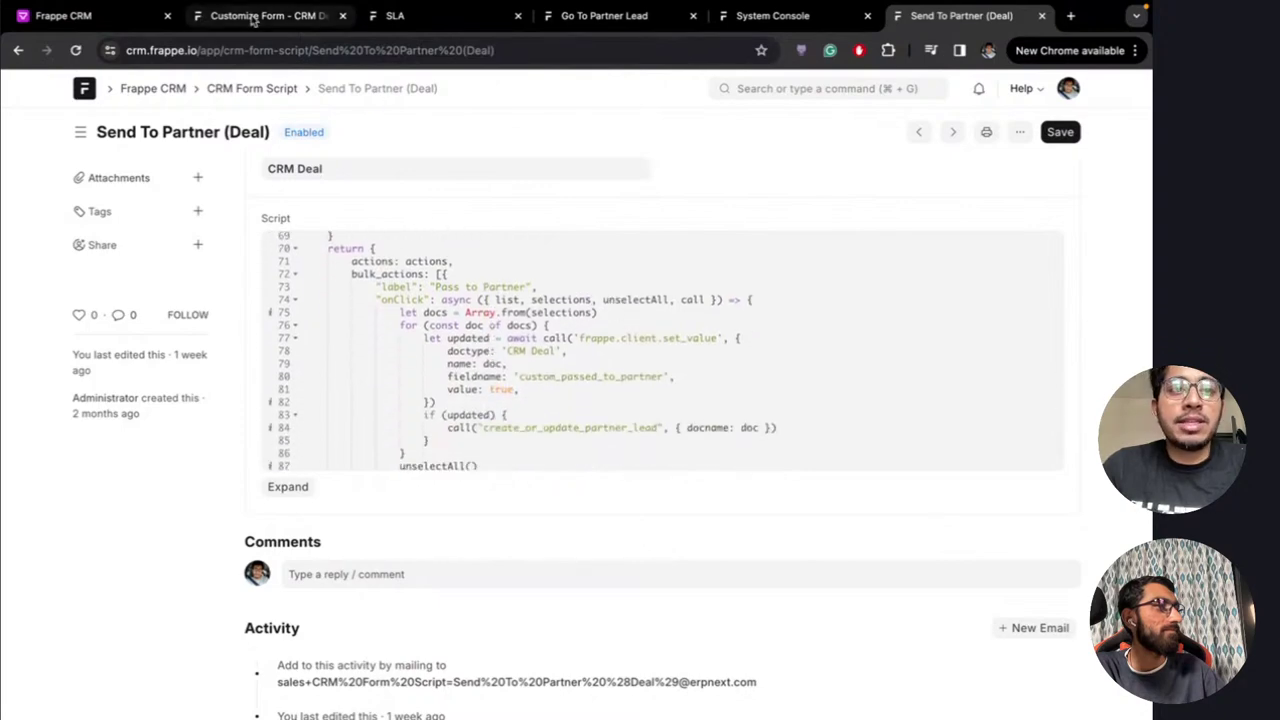
pyautogui.click(110, 18)
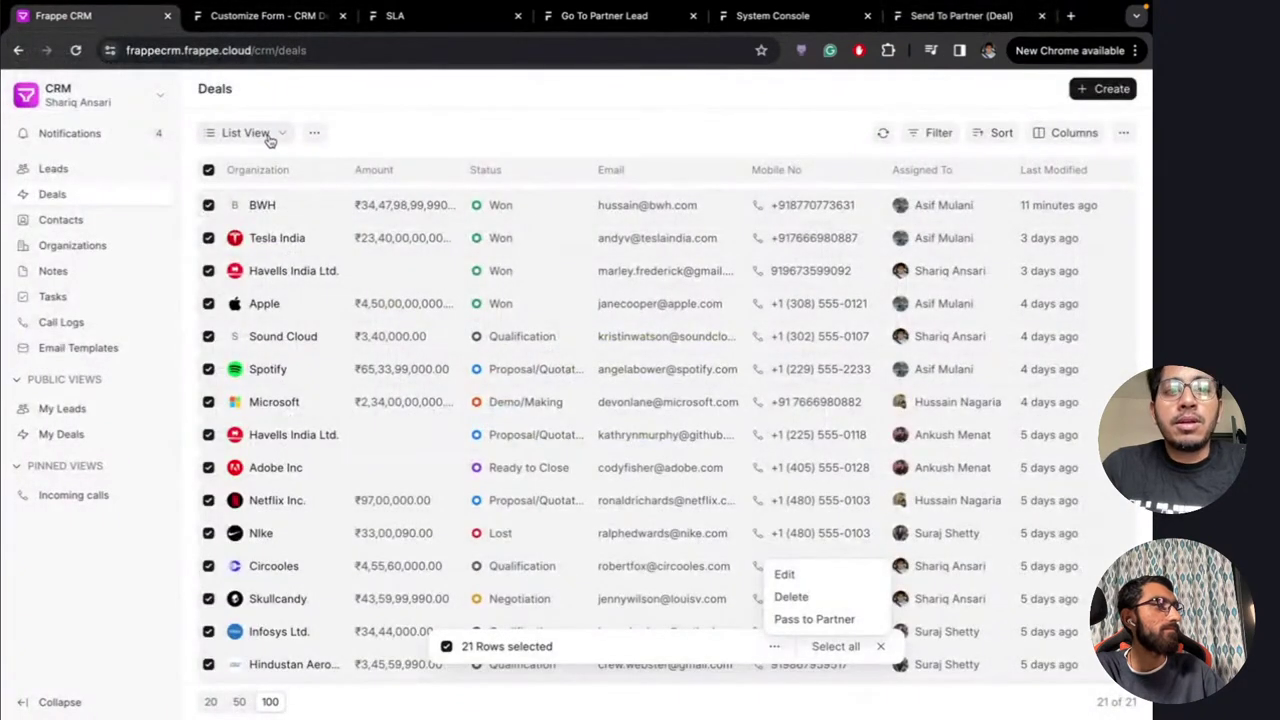
# Reload the Deals list, then open the BWH deal and scroll through its activity timeline
pyautogui.click(401, 52)
pyautogui.press('Return')
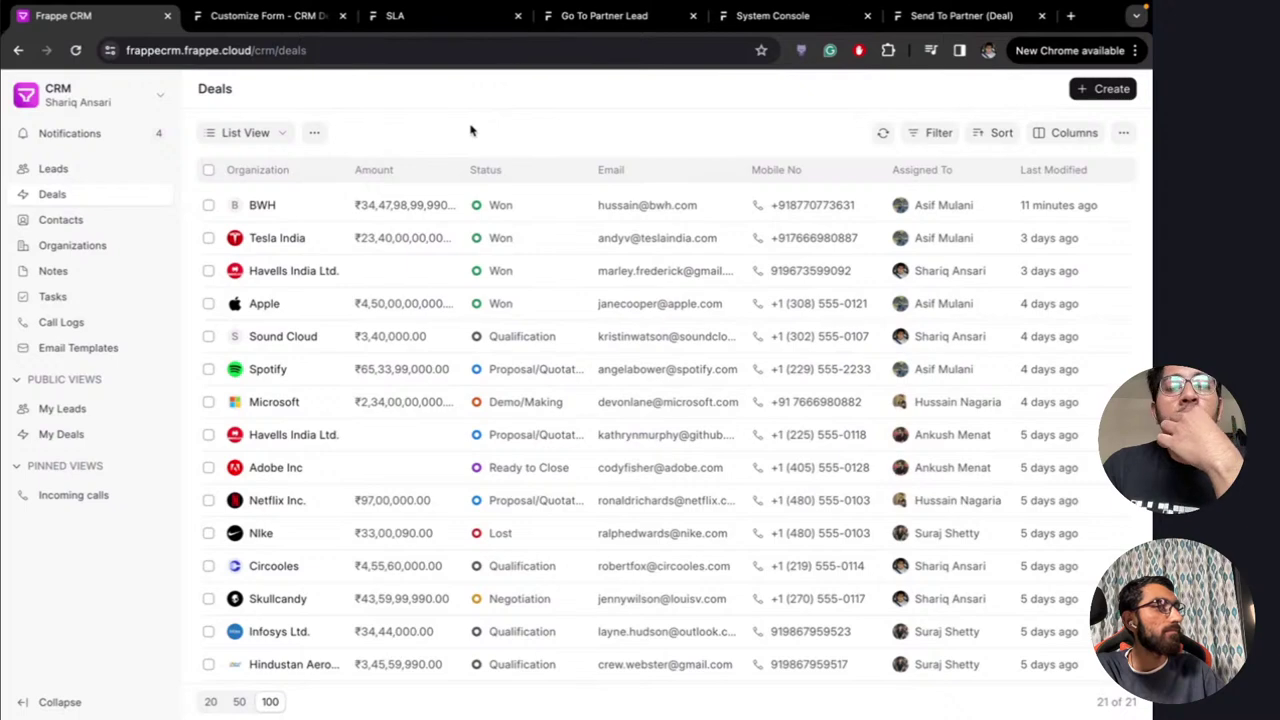
pyautogui.click(289, 209)
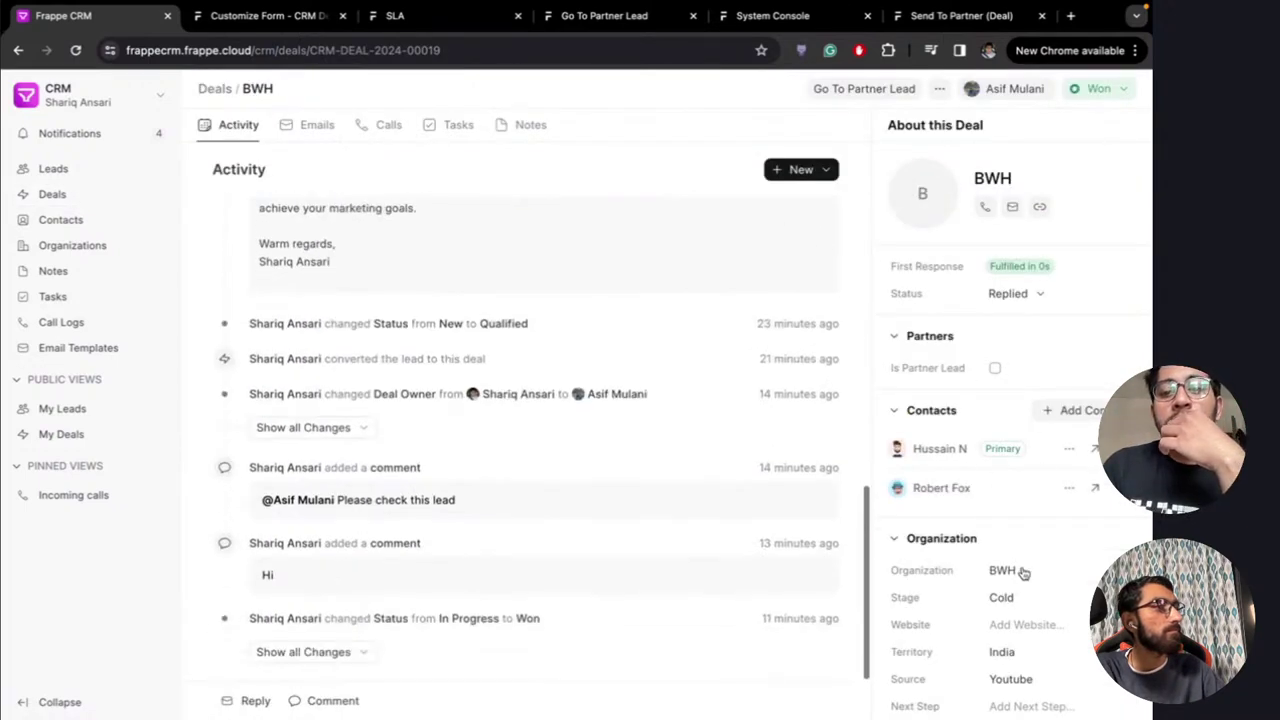
pyautogui.scroll(2, 726, 264)
pyautogui.scroll(3, 729, 264)
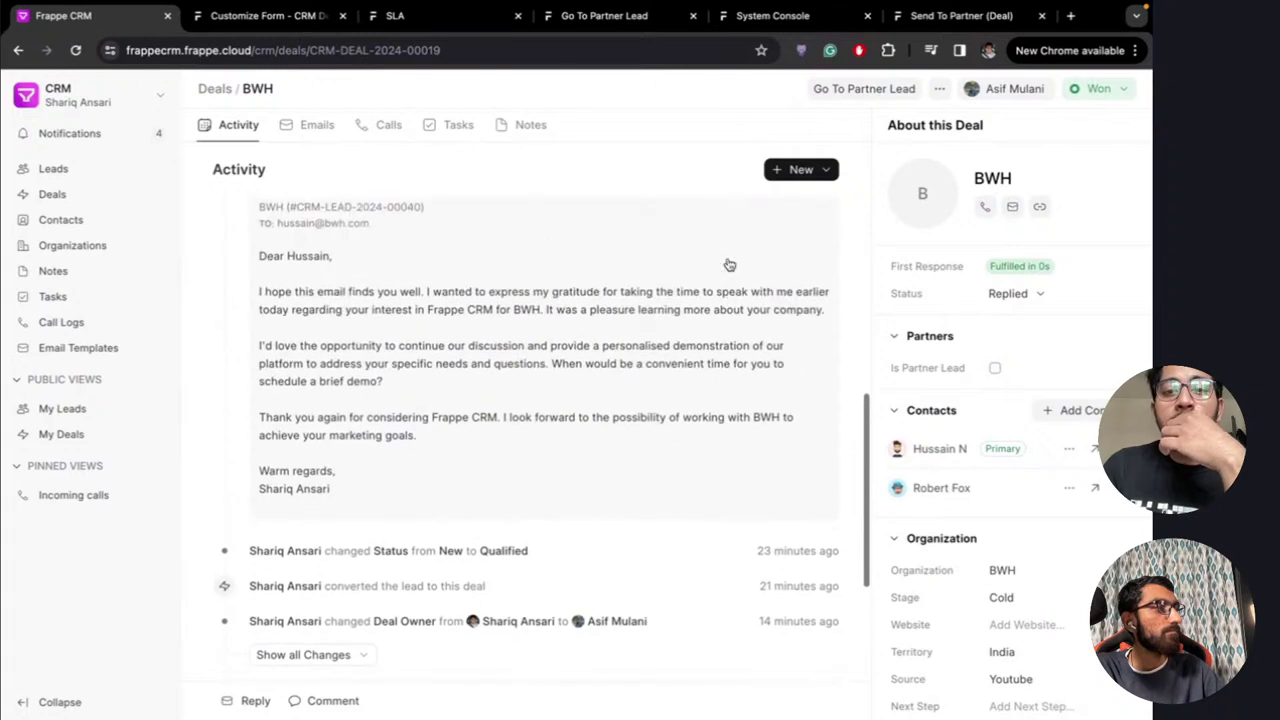
pyautogui.scroll(-5, 729, 264)
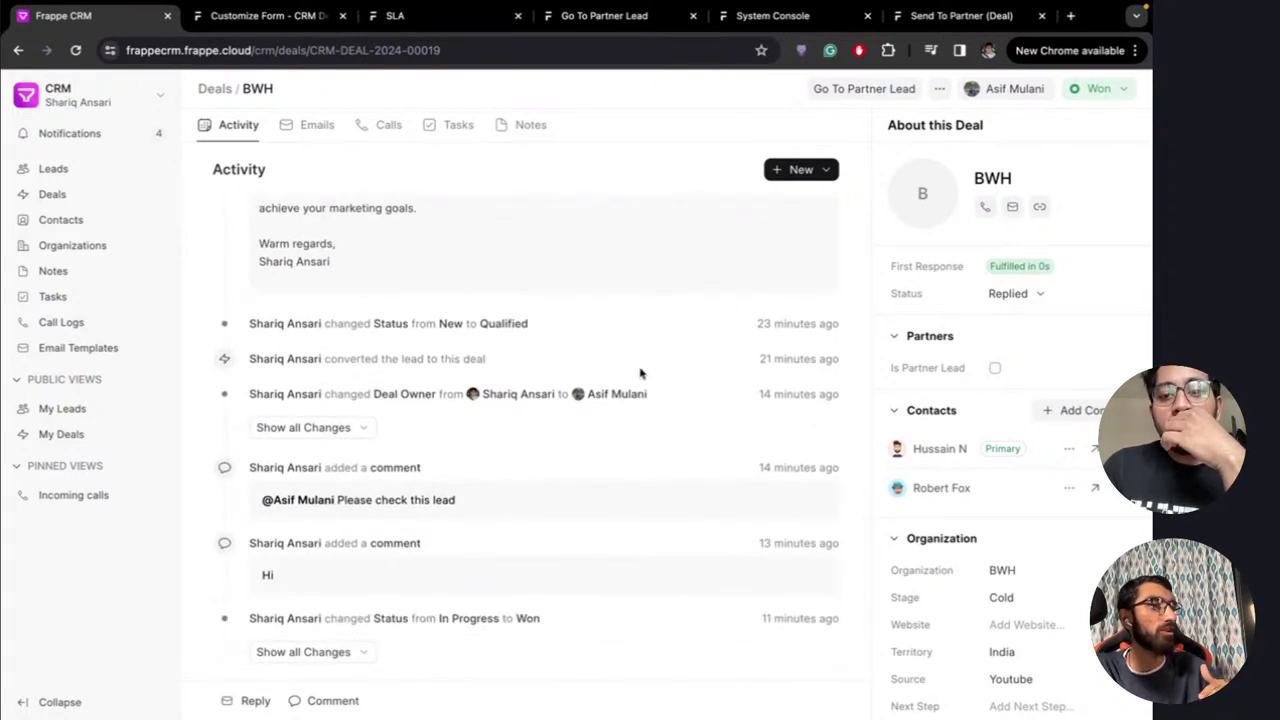
pyautogui.scroll(10, 640, 373)
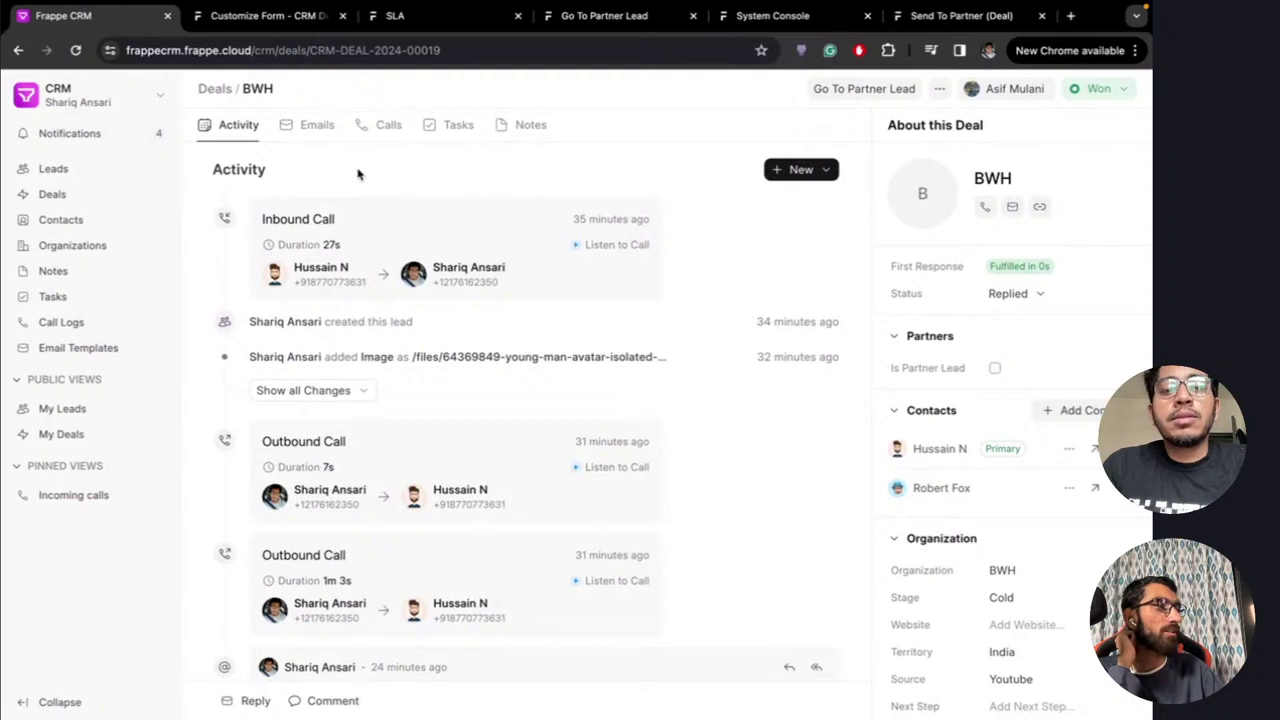
pyautogui.scroll(-3, 677, 326)
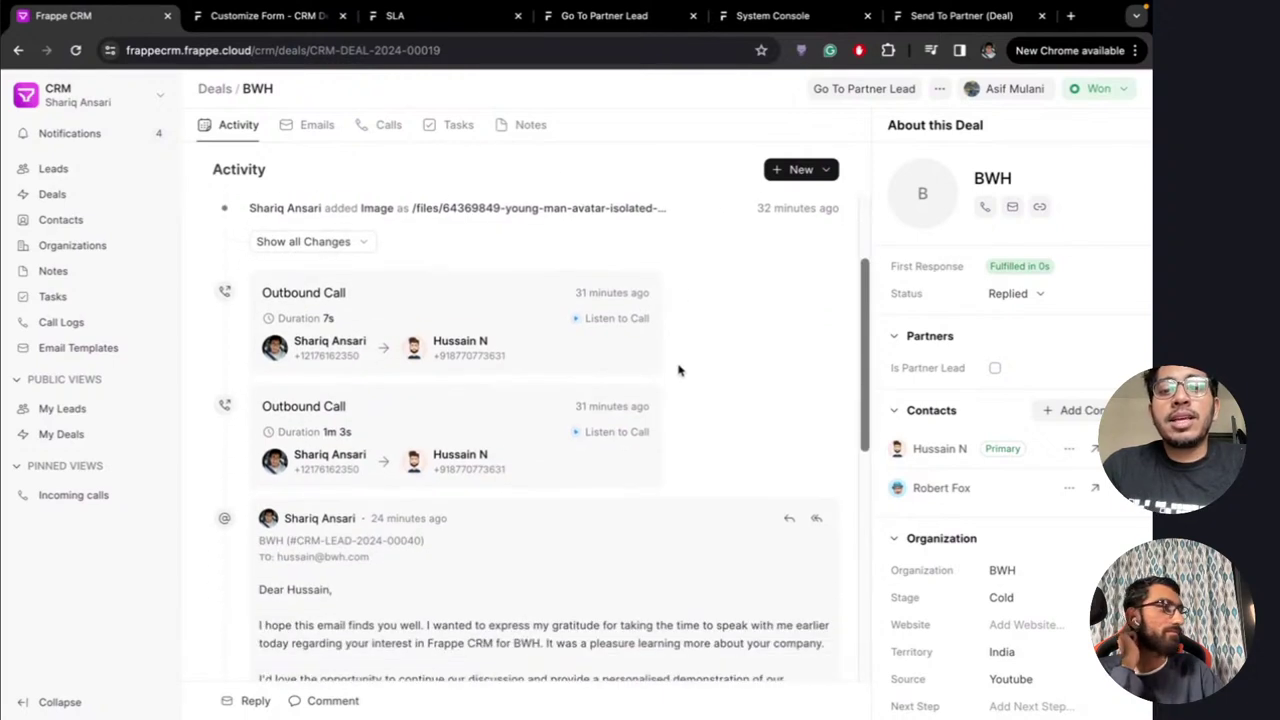
pyautogui.scroll(3, 678, 370)
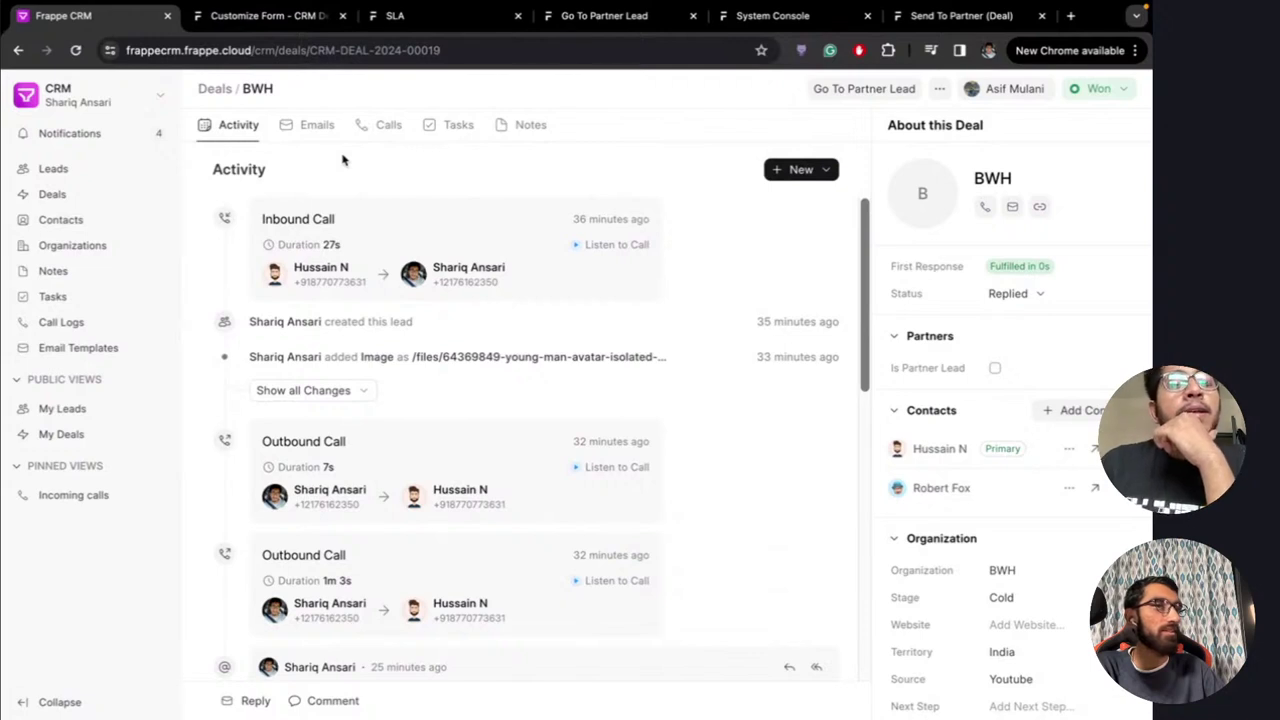
pyautogui.scroll(-5, 716, 428)
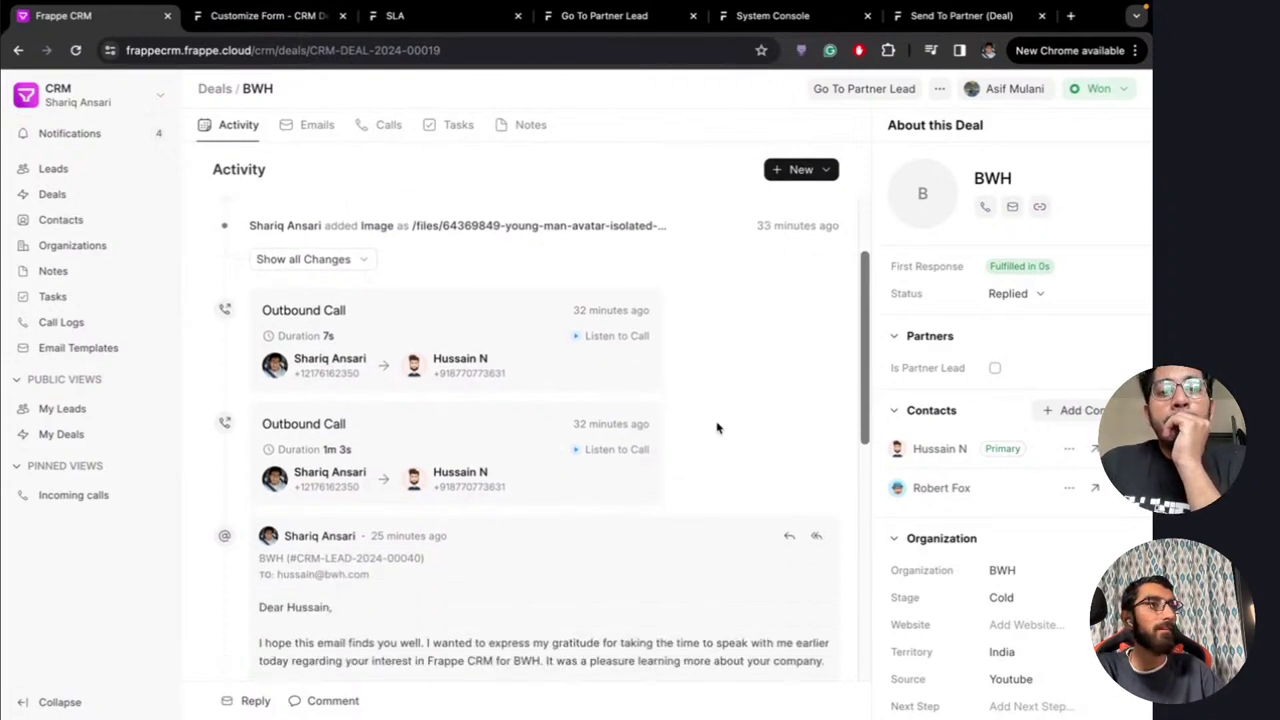
pyautogui.scroll(5, 716, 428)
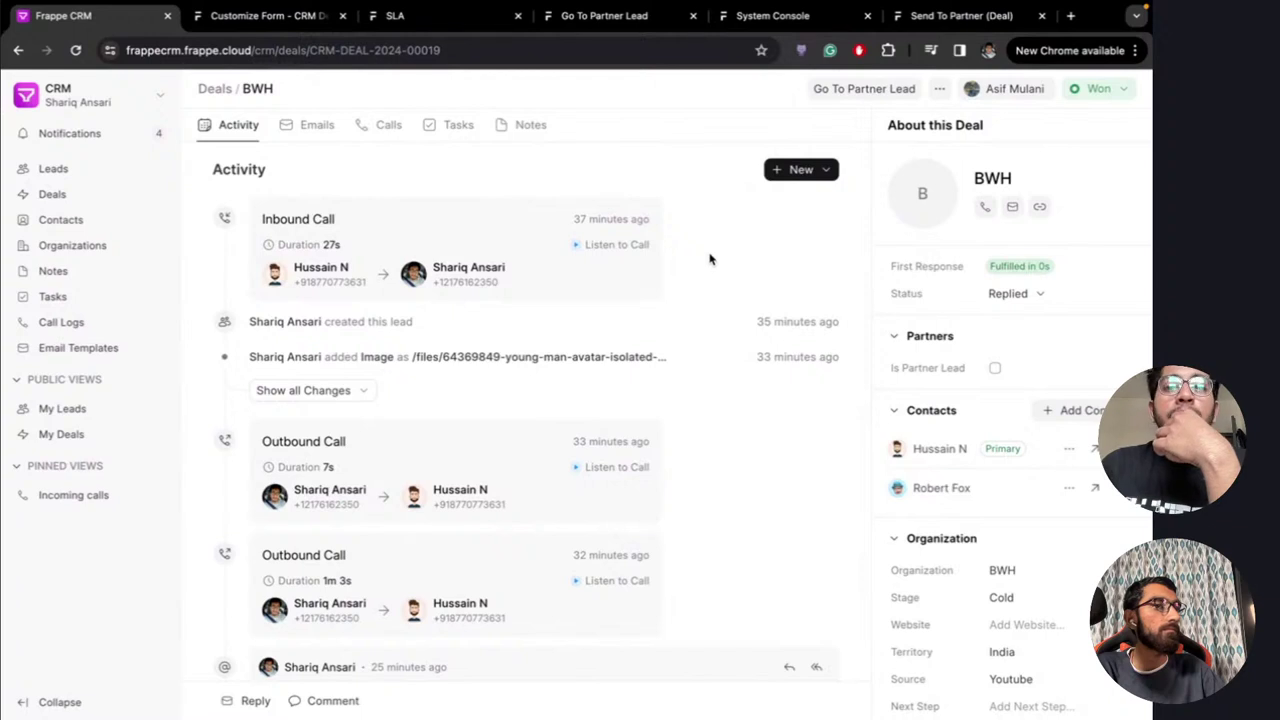
pyautogui.scroll(-3, 710, 259)
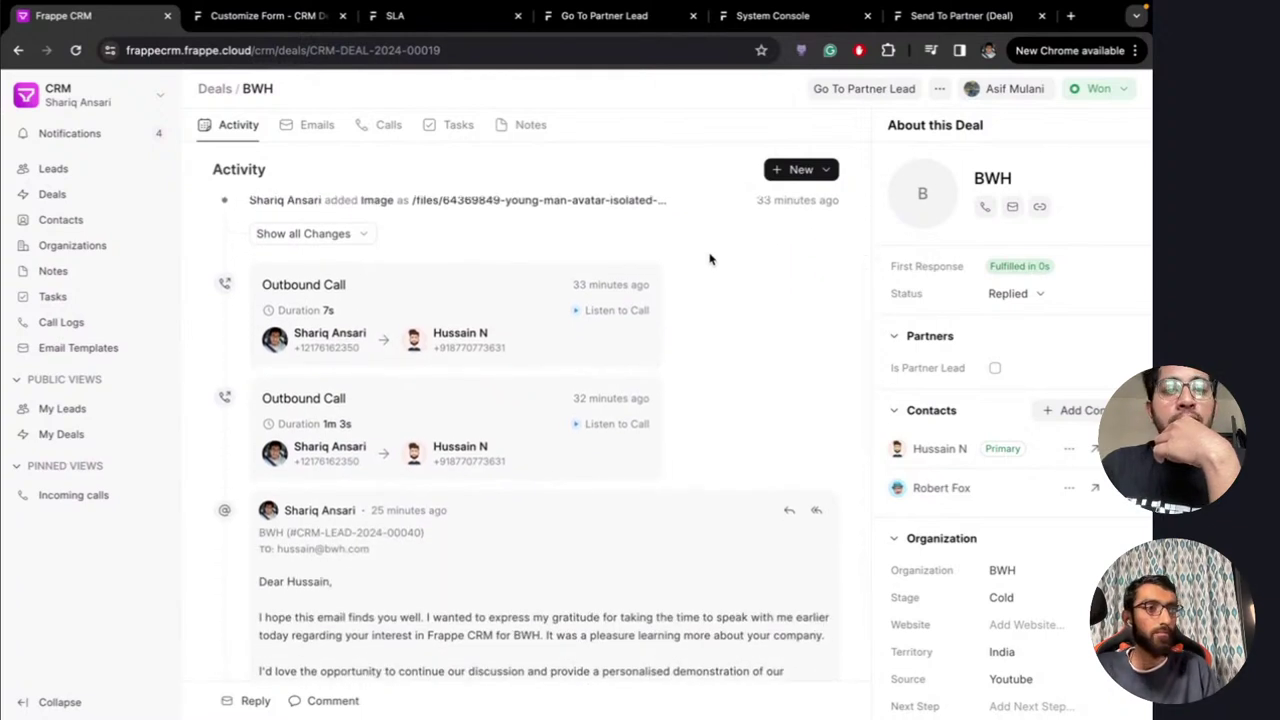
pyautogui.scroll(3, 710, 259)
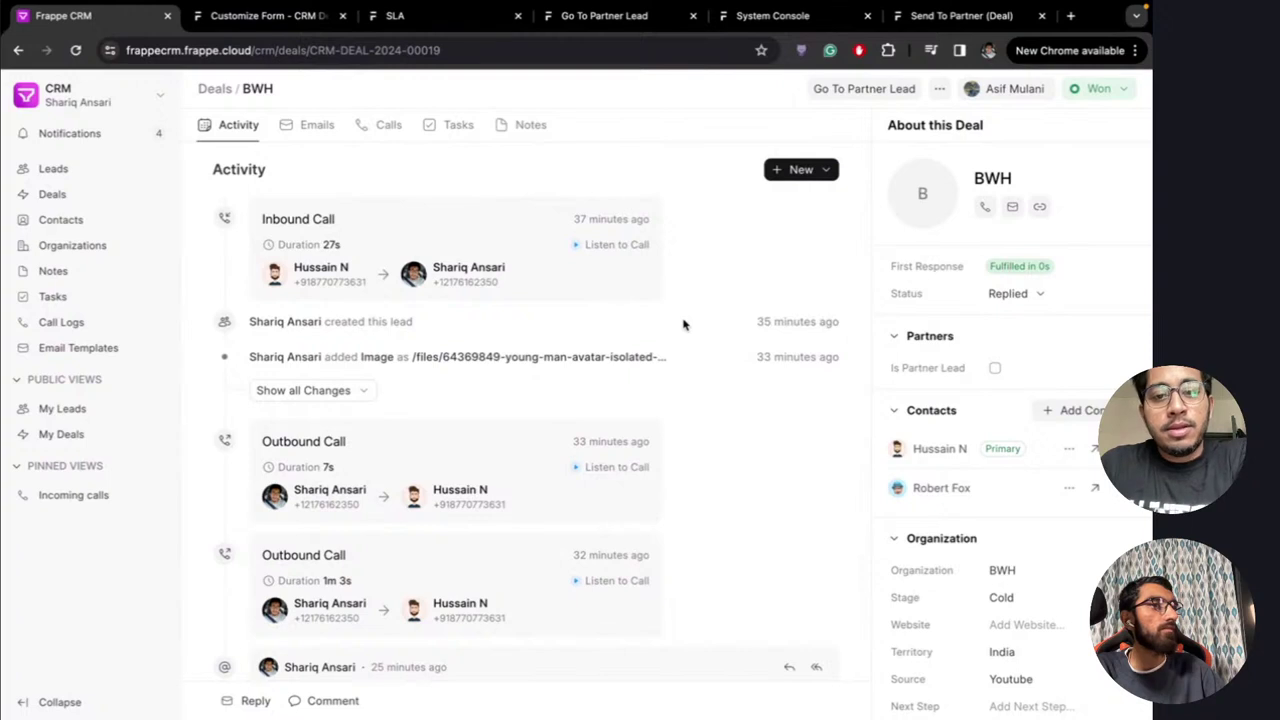
pyautogui.scroll(-5, 684, 324)
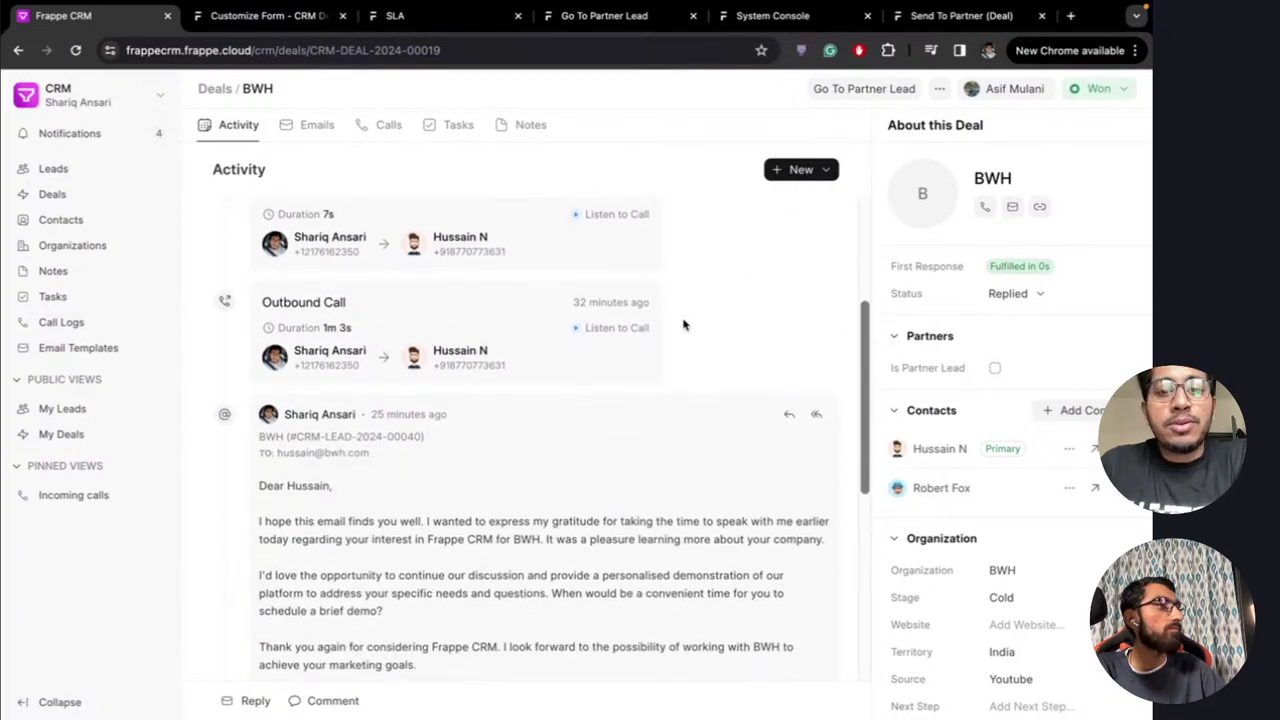
pyautogui.scroll(-5, 684, 324)
pyautogui.scroll(-4, 620, 468)
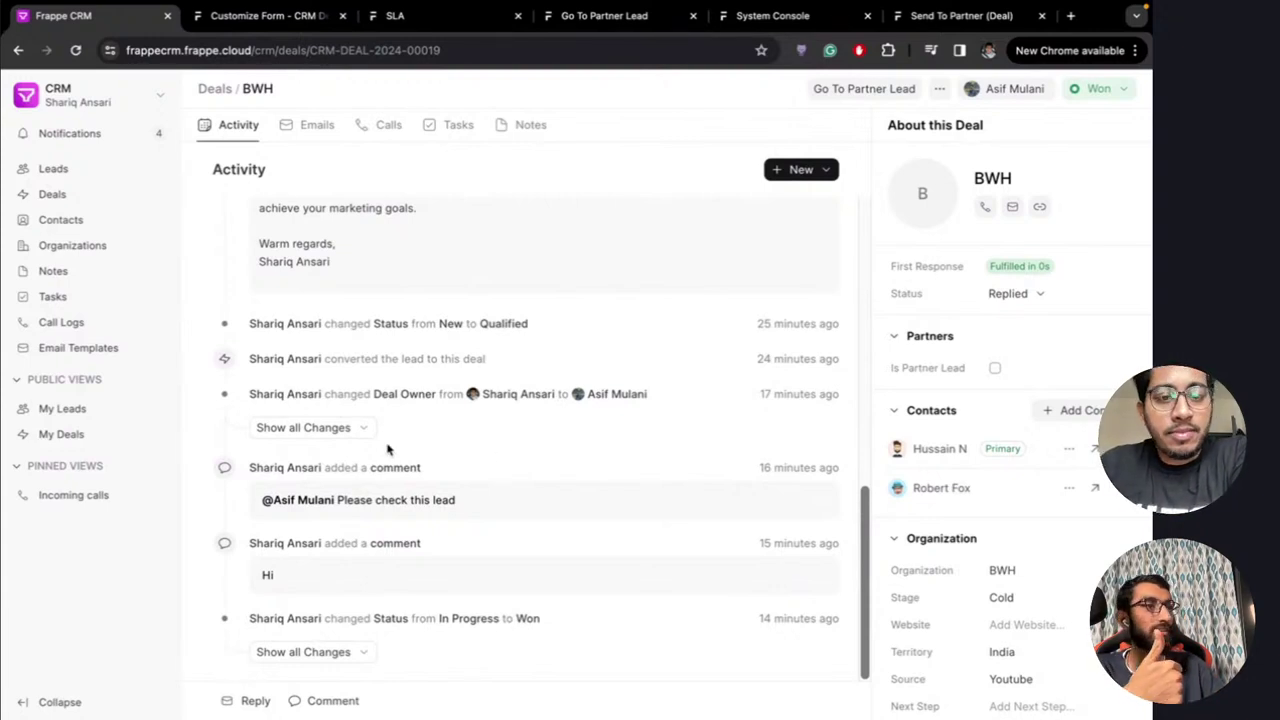
pyautogui.click(355, 431)
pyautogui.scroll(-2, 617, 463)
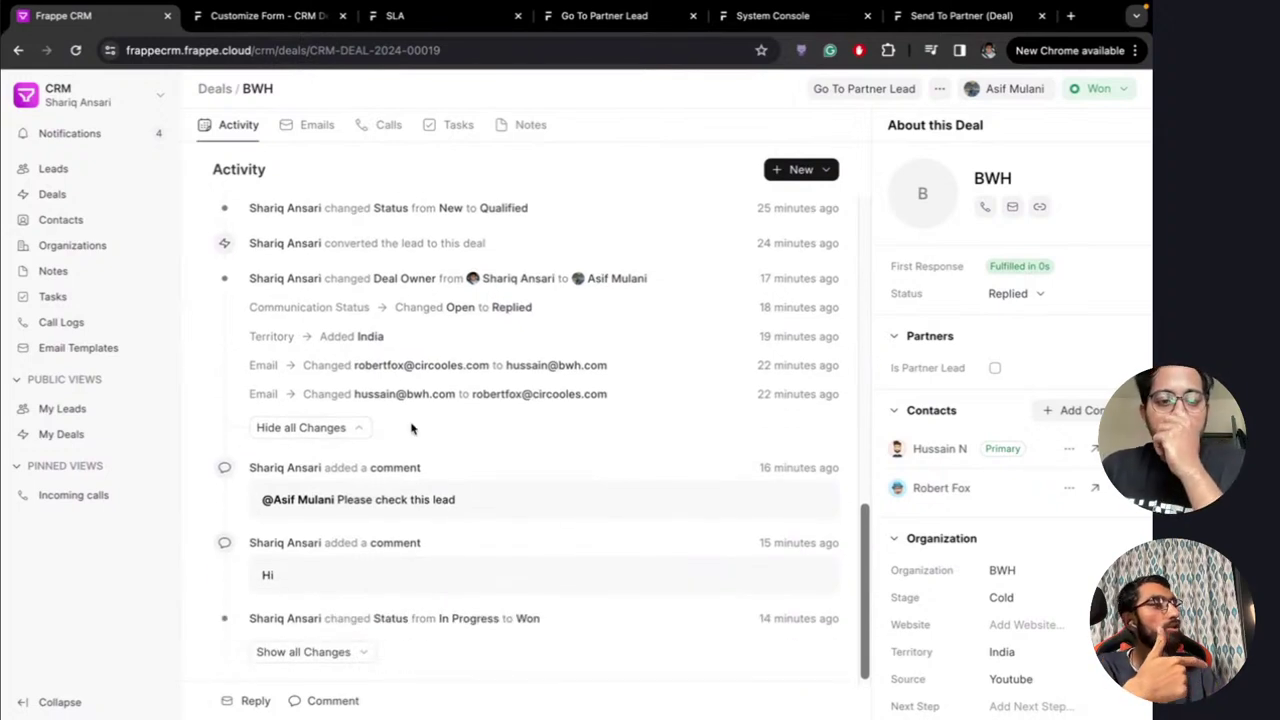
pyautogui.click(362, 430)
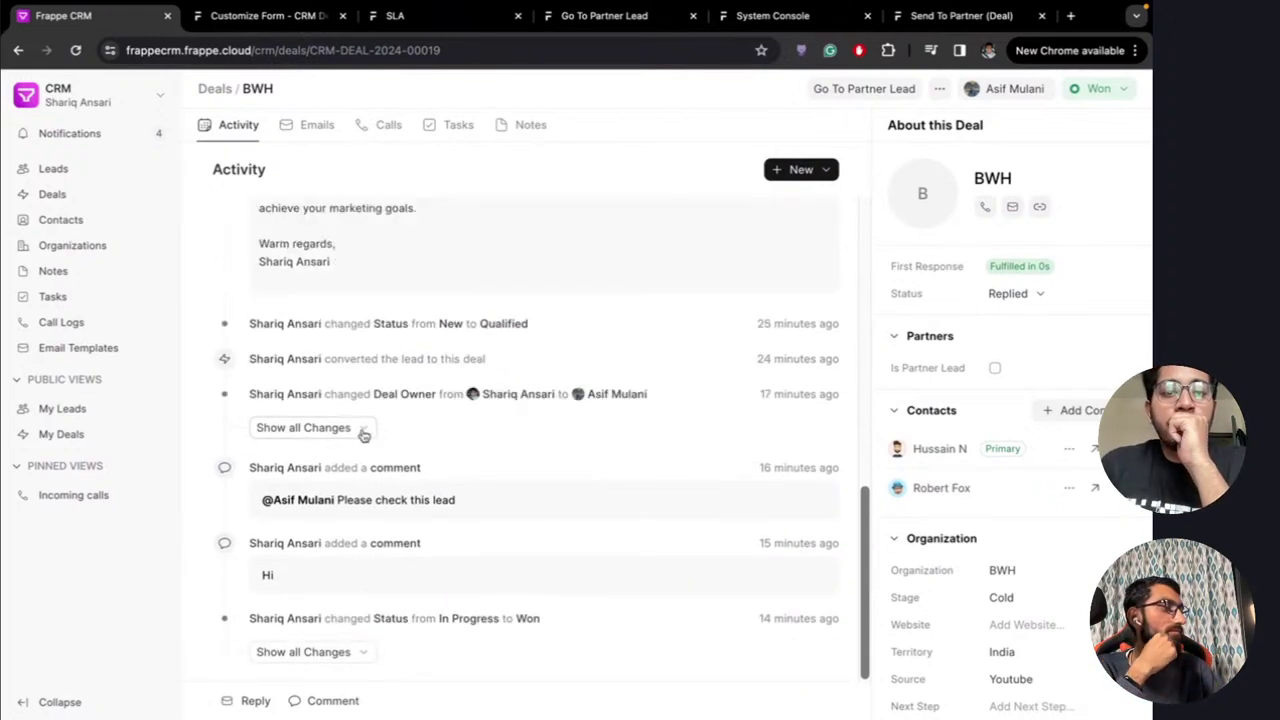
pyautogui.scroll(10, 678, 432)
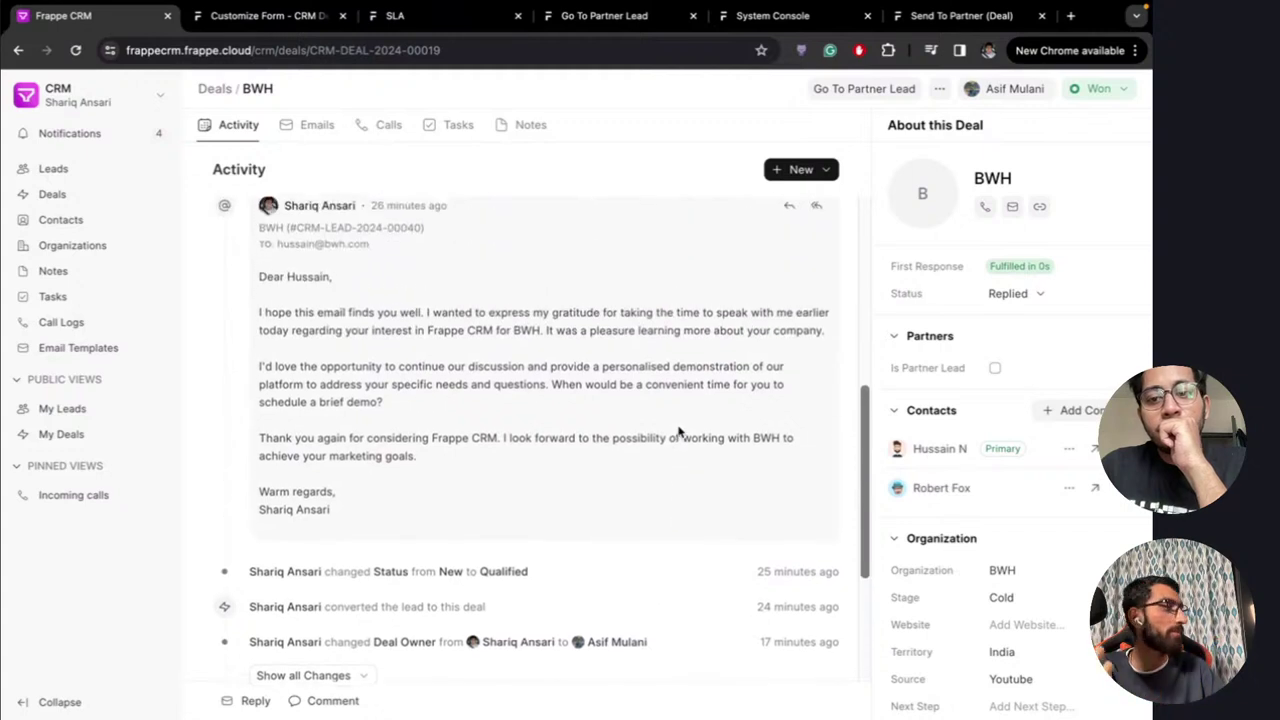
pyautogui.scroll(2, 690, 395)
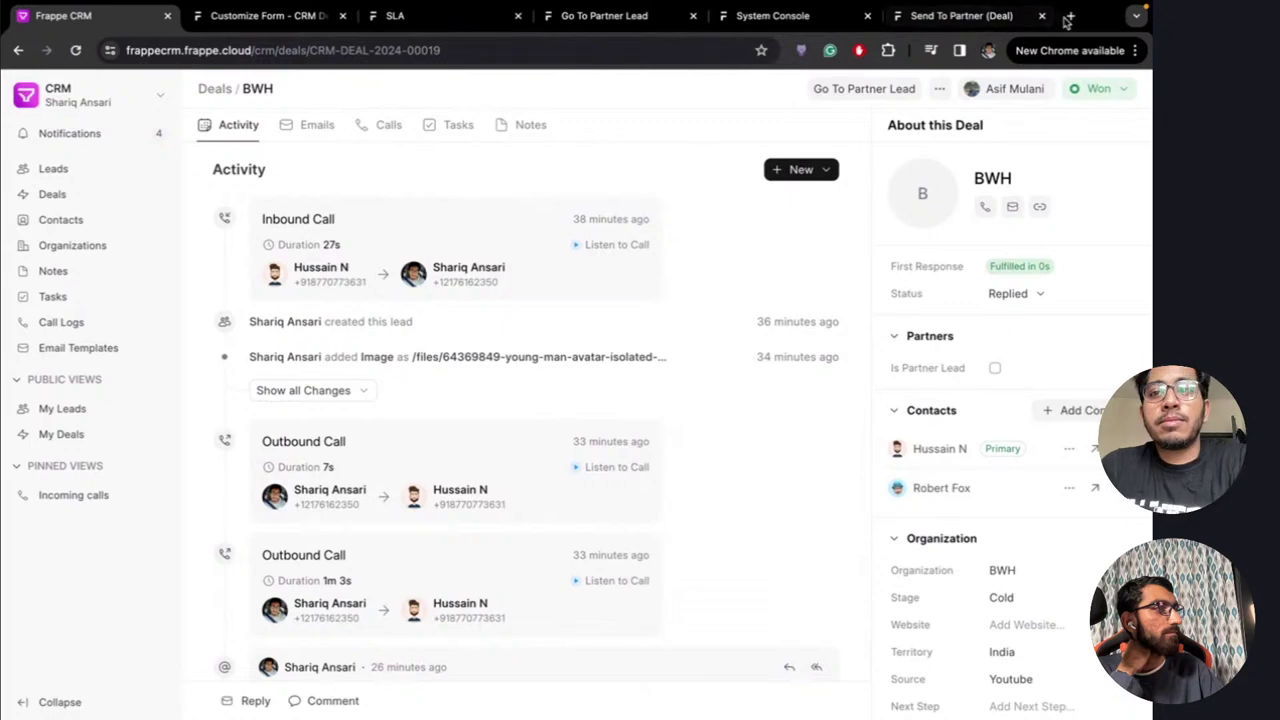
pyautogui.hotkey('ctrl', 'Left')
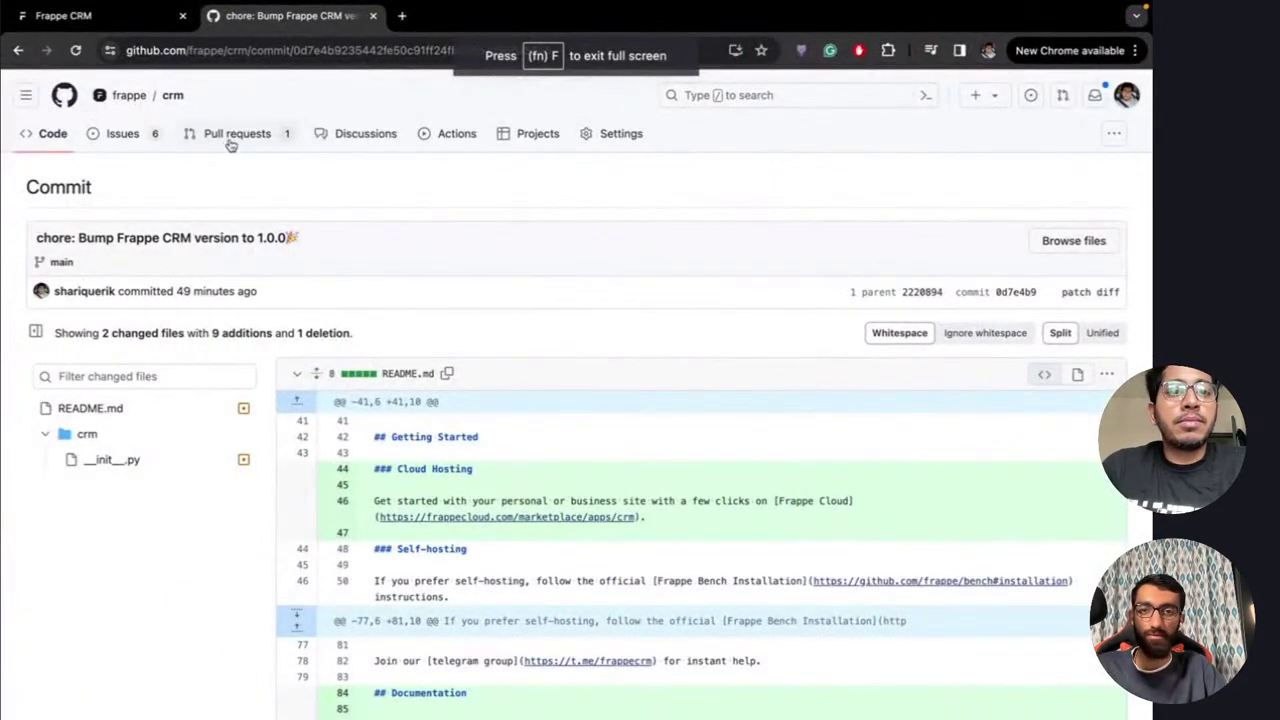
pyautogui.click(230, 140)
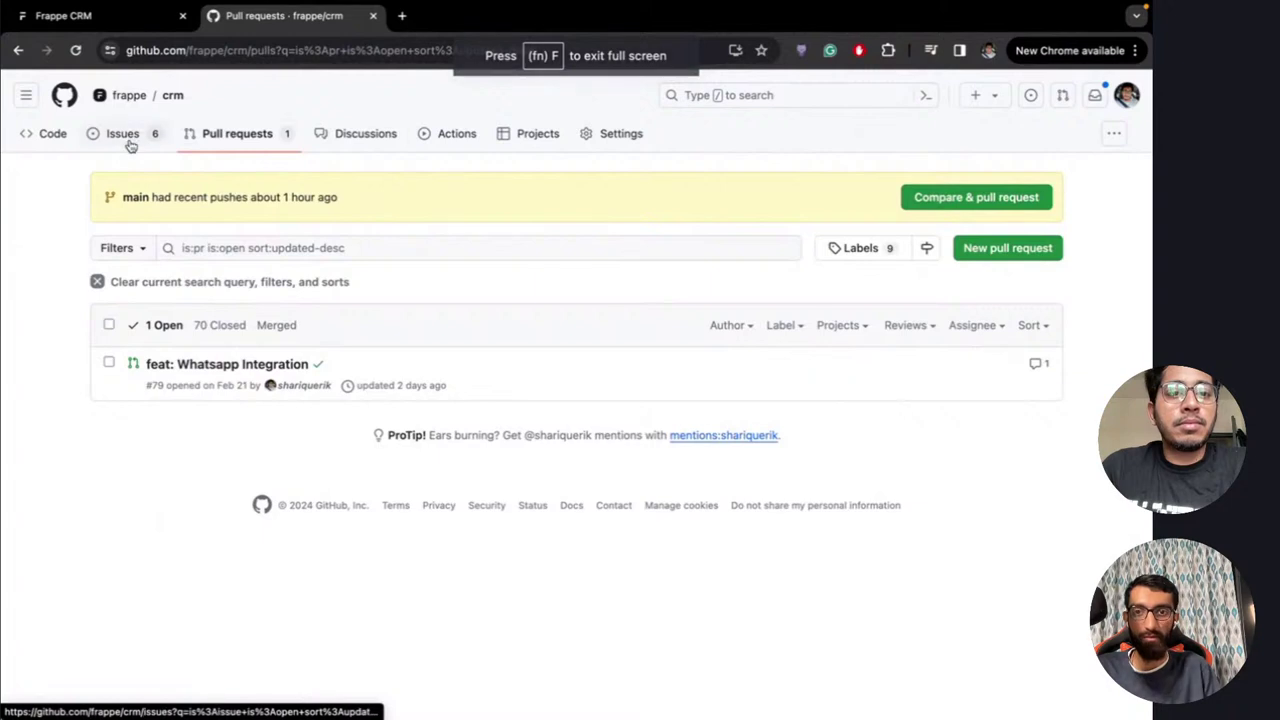
pyautogui.click(126, 139)
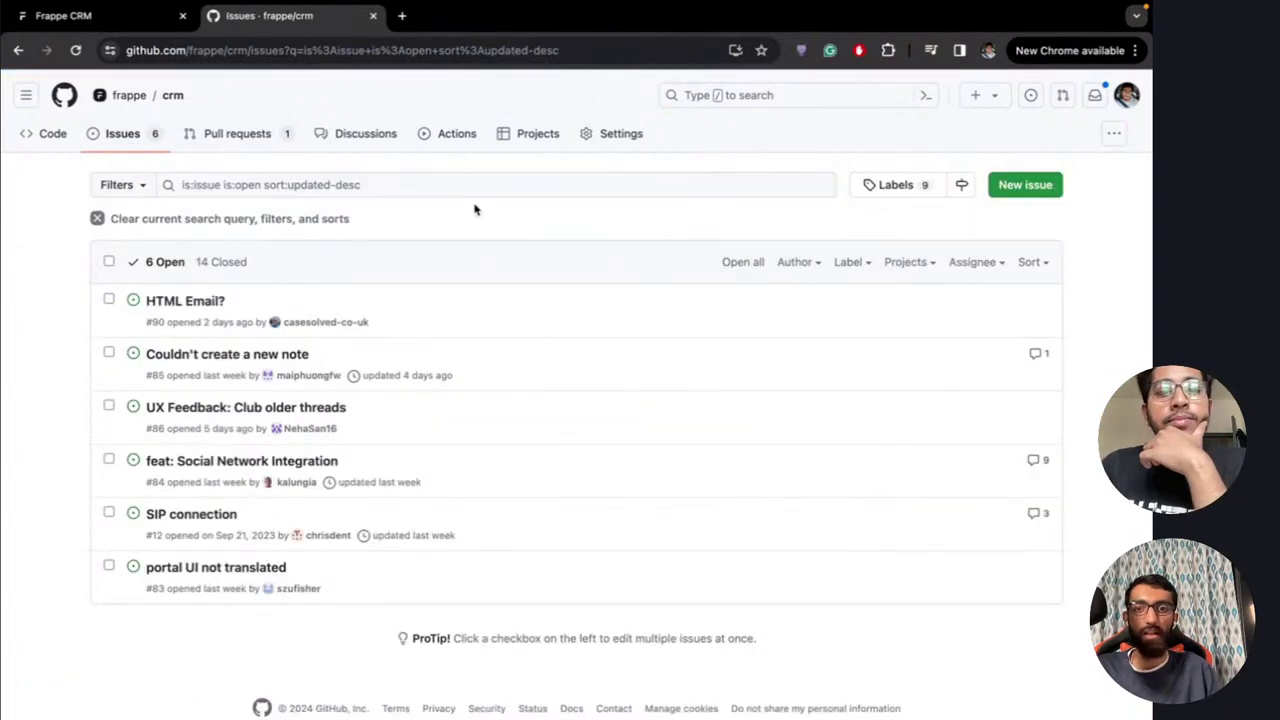
pyautogui.hotkey('ctrl', 'Right')
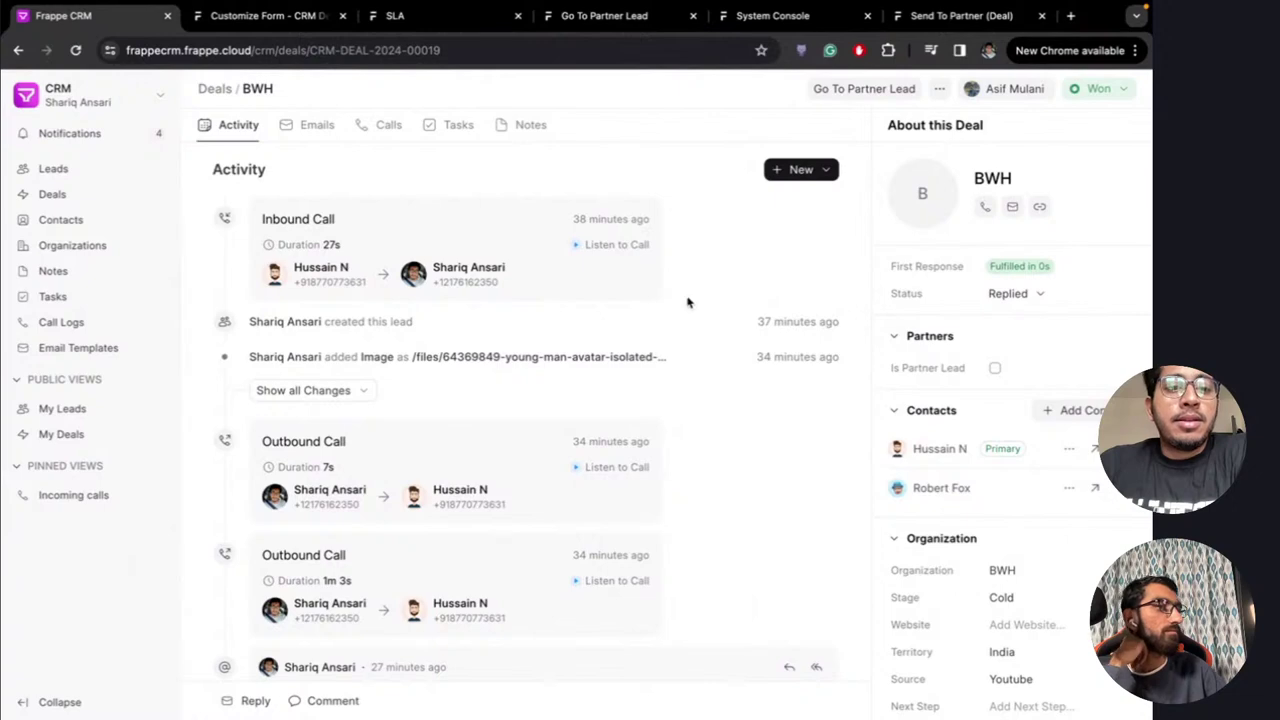
# Switch from My Leads to the all-leads List View and narrow the Name and Email columns
pyautogui.click(60, 410)
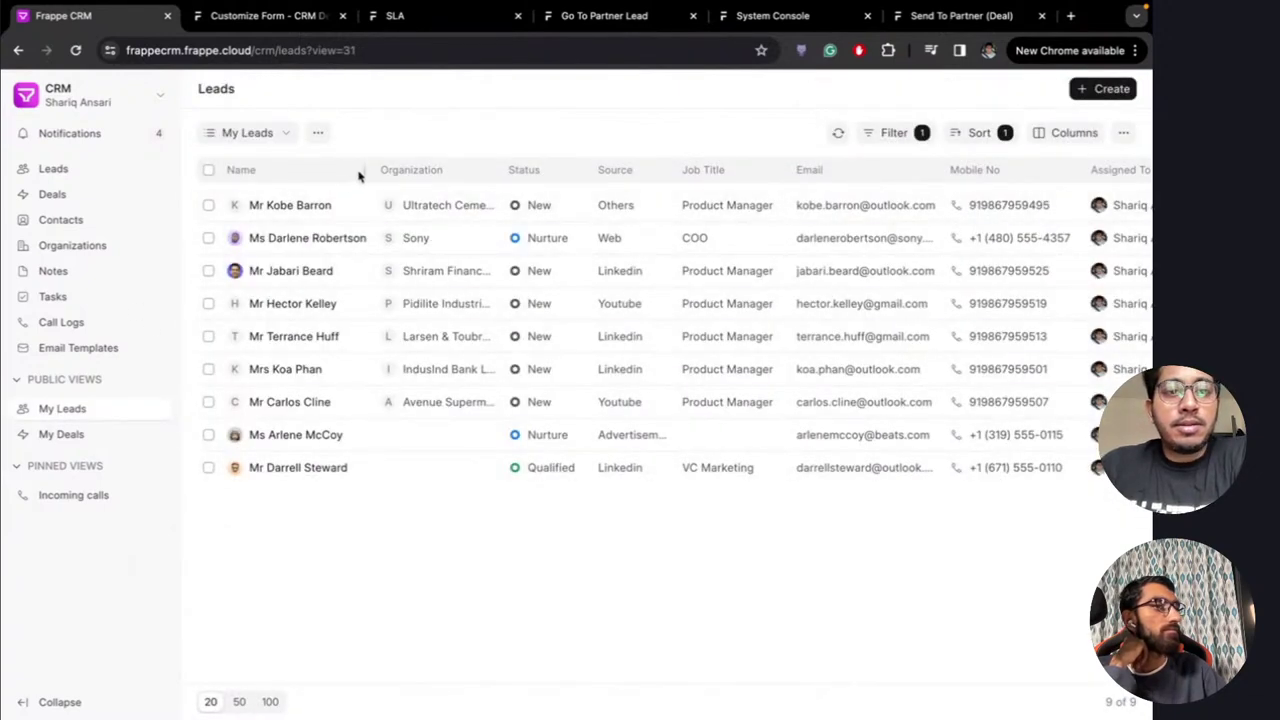
pyautogui.moveTo(366, 170); pyautogui.dragTo(366, 197)
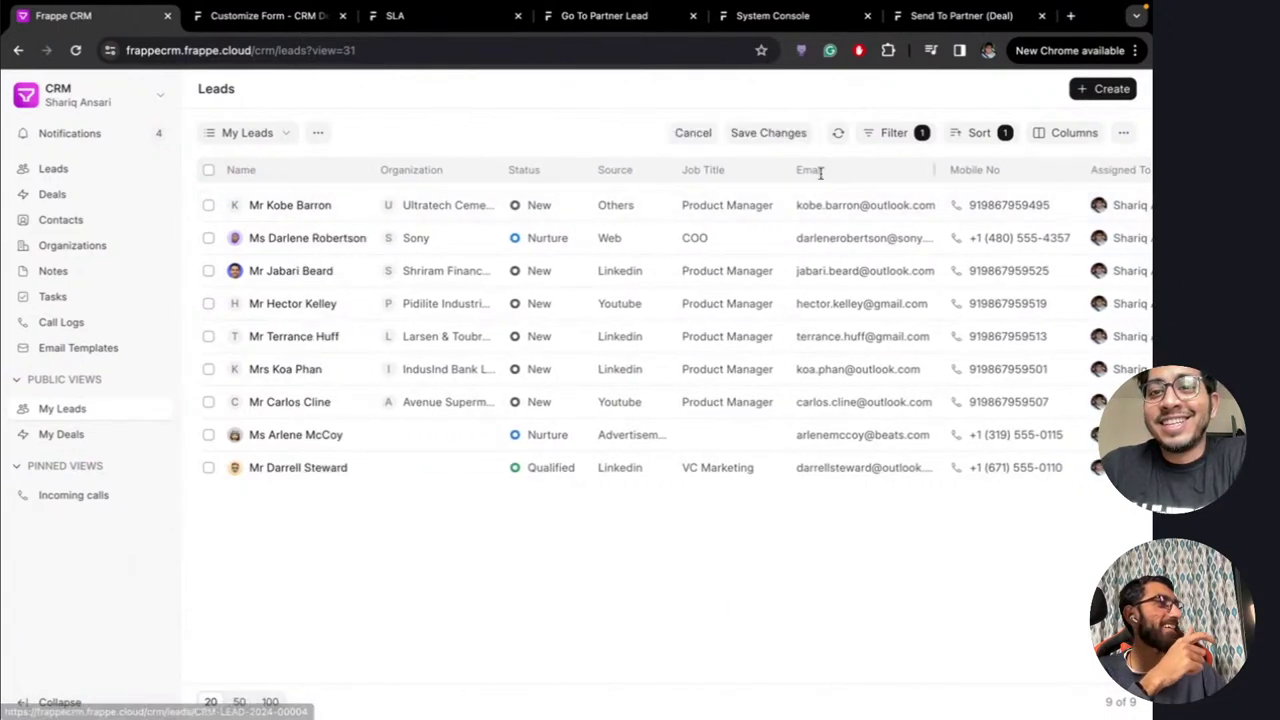
pyautogui.click(281, 135)
pyautogui.click(267, 166)
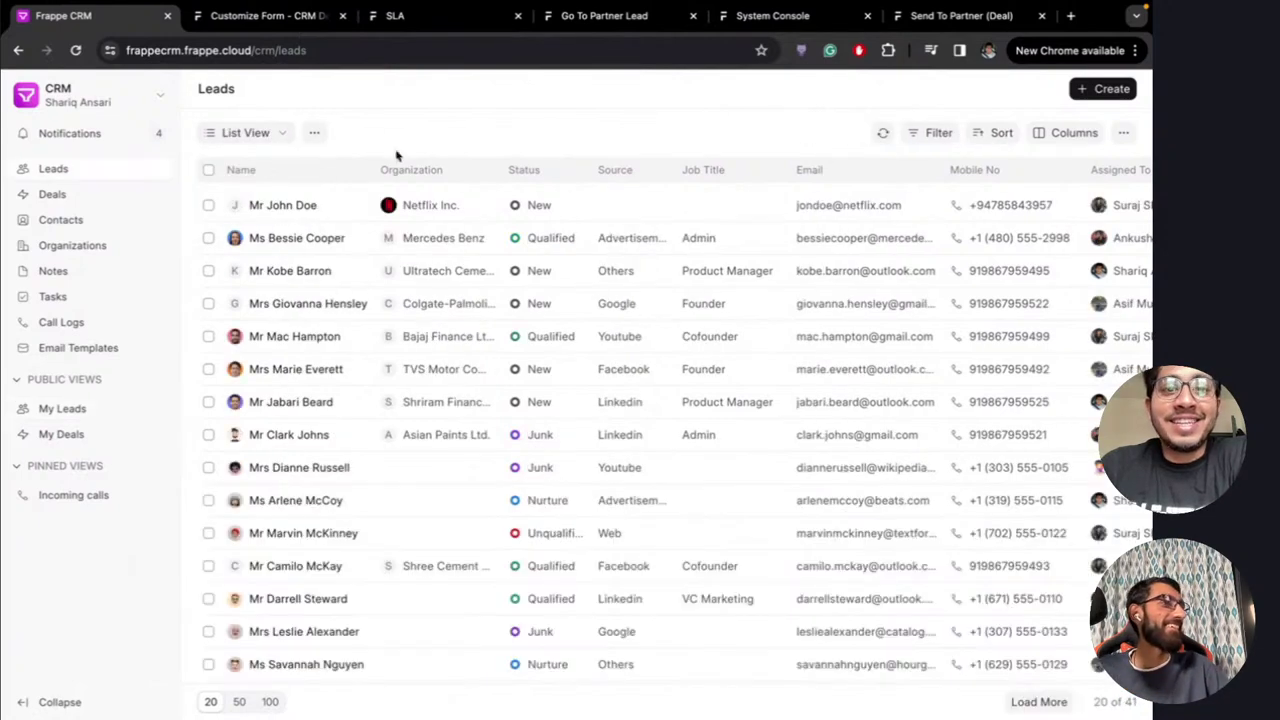
pyautogui.moveTo(362, 172); pyautogui.dragTo(371, 177)
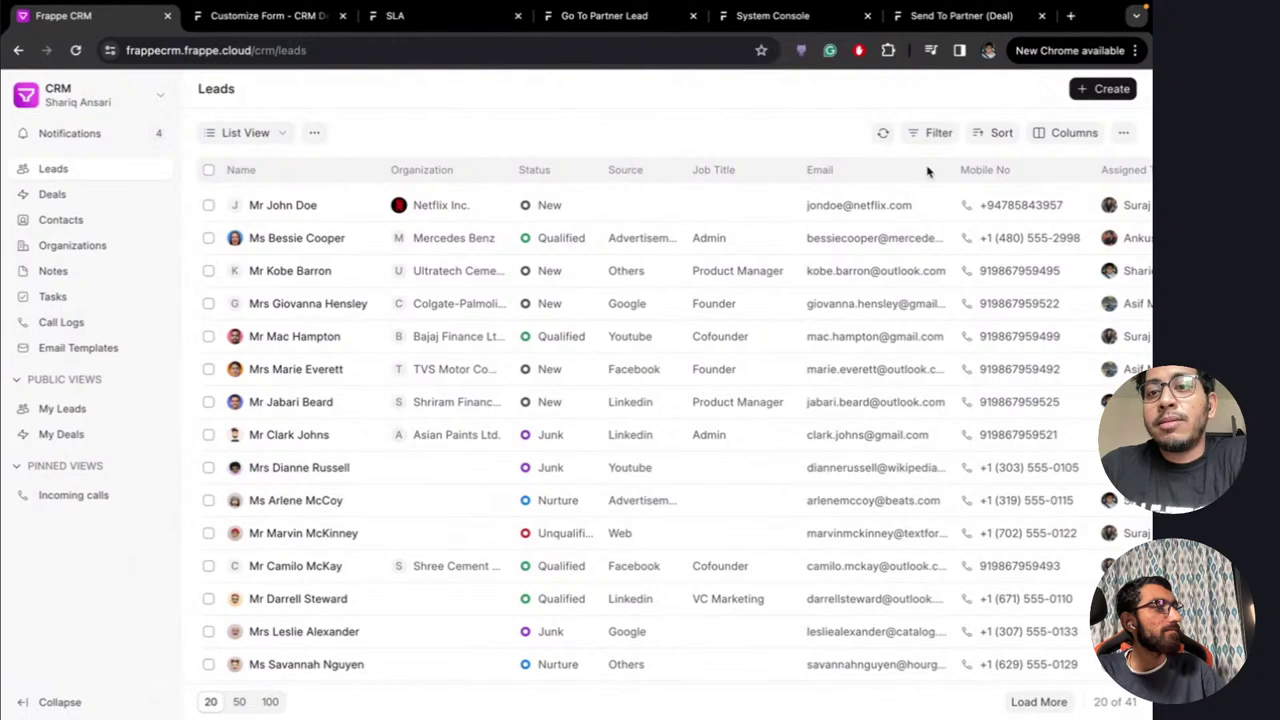
pyautogui.moveTo(946, 171); pyautogui.dragTo(930, 171)
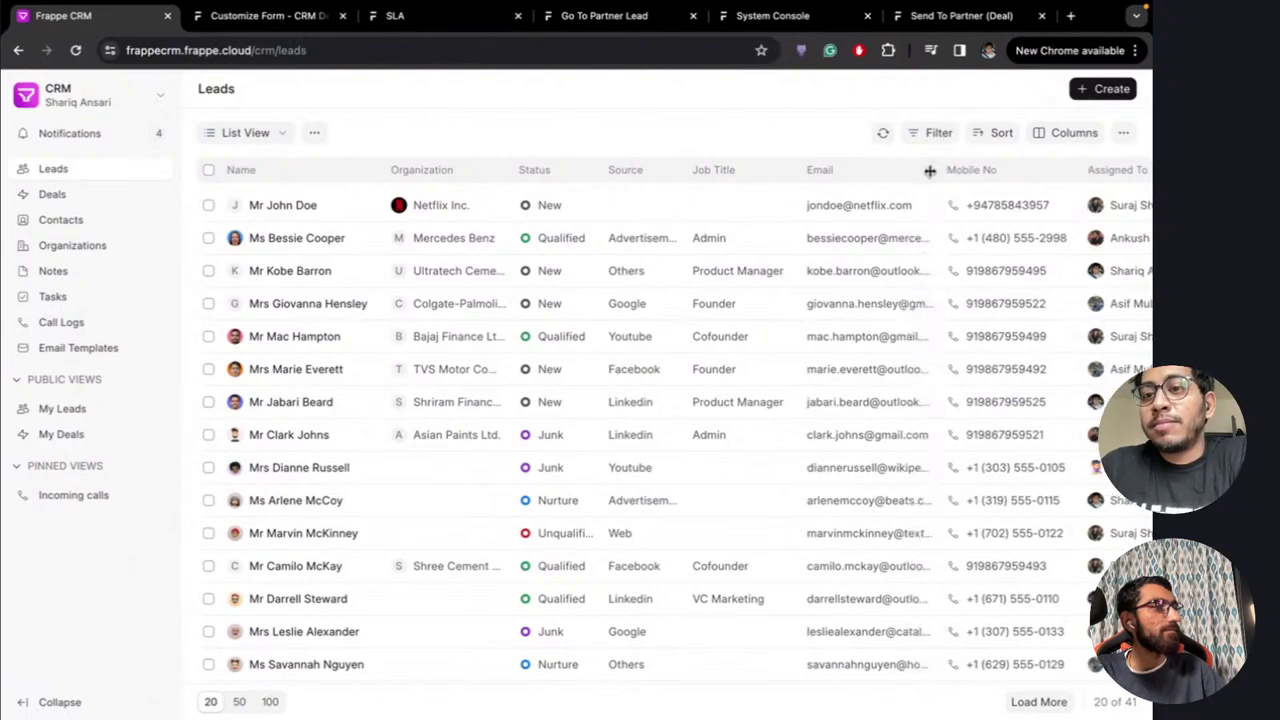
pyautogui.hscroll(5, 909, 346)
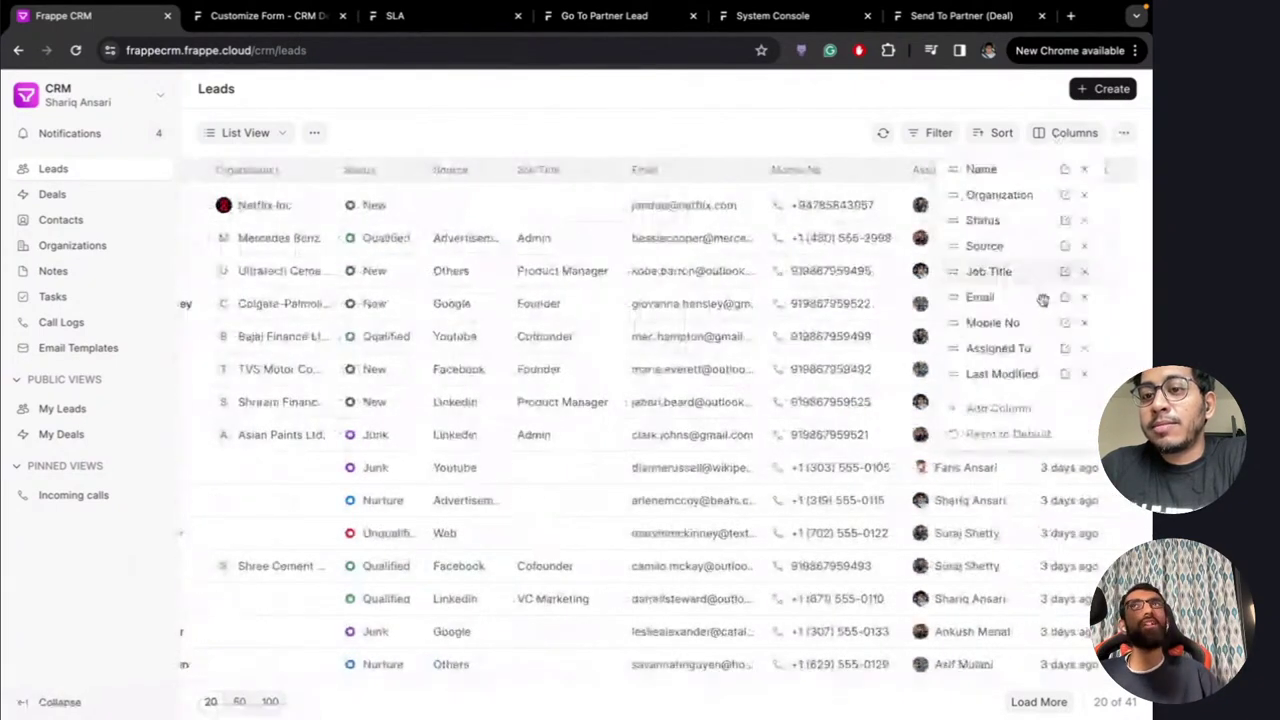
pyautogui.click(1069, 134)
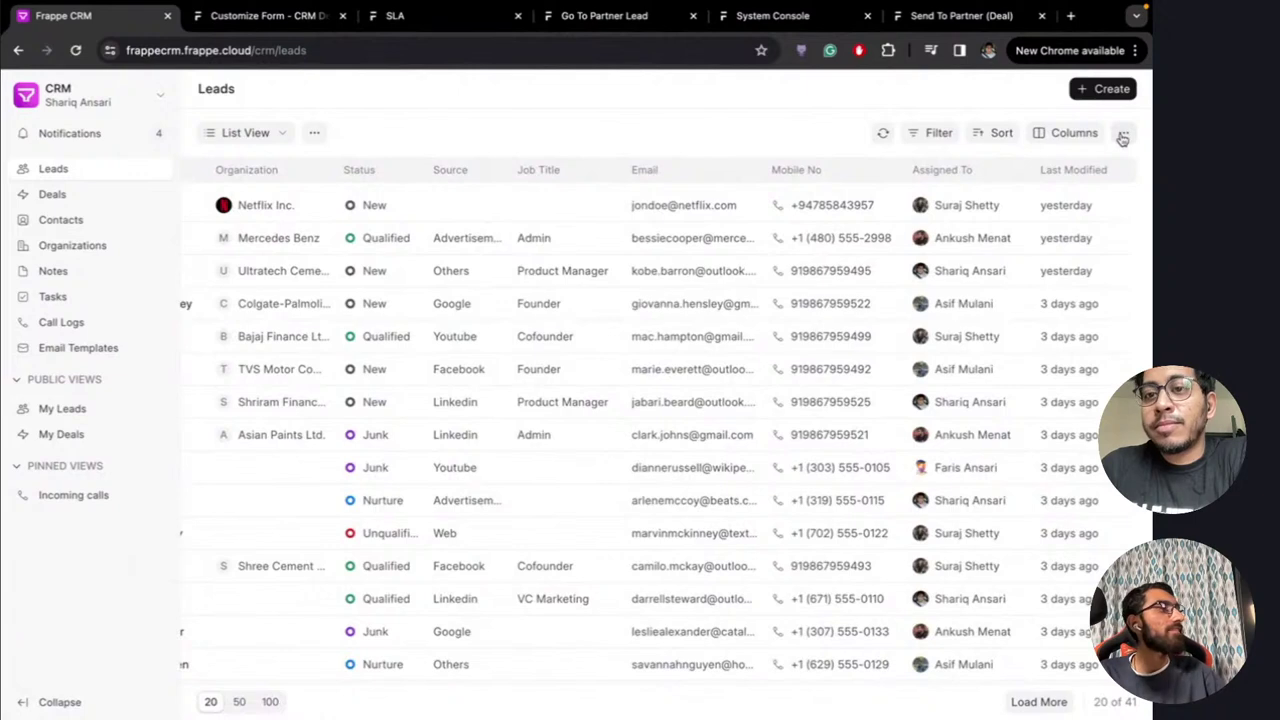
pyautogui.hscroll(-5, 348, 381)
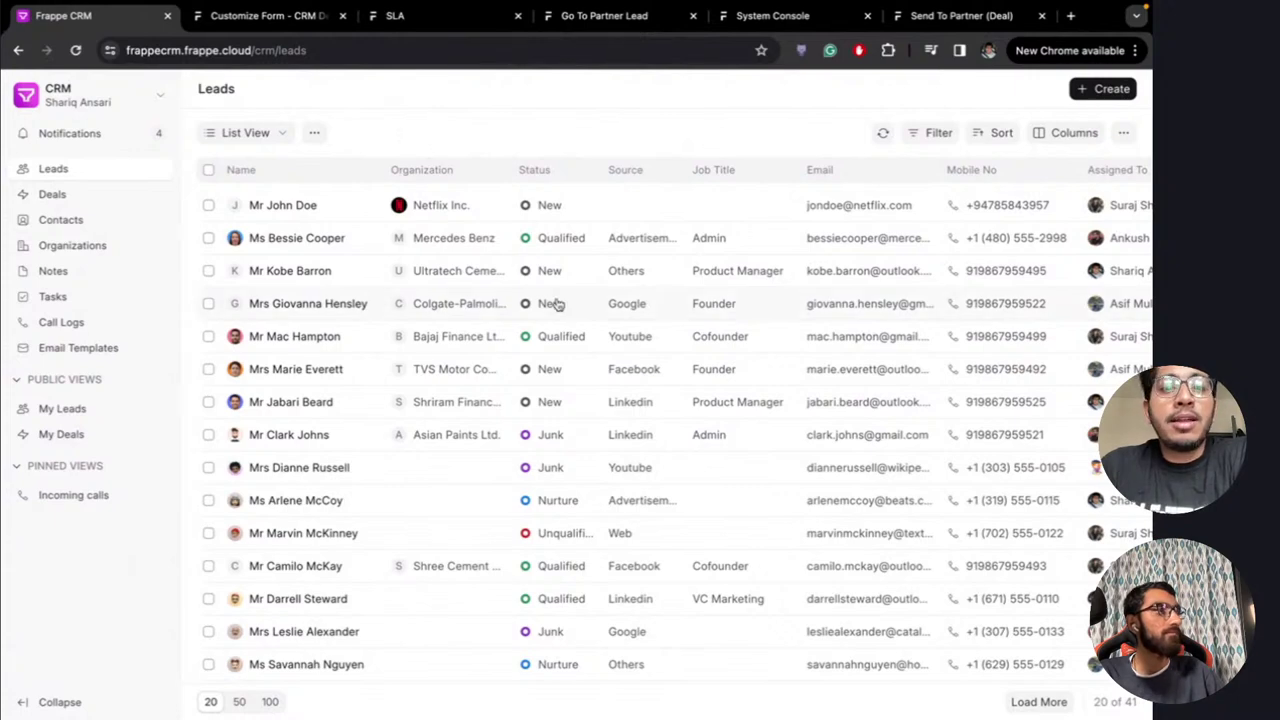
pyautogui.scroll(-3, 514, 386)
pyautogui.scroll(3, 512, 400)
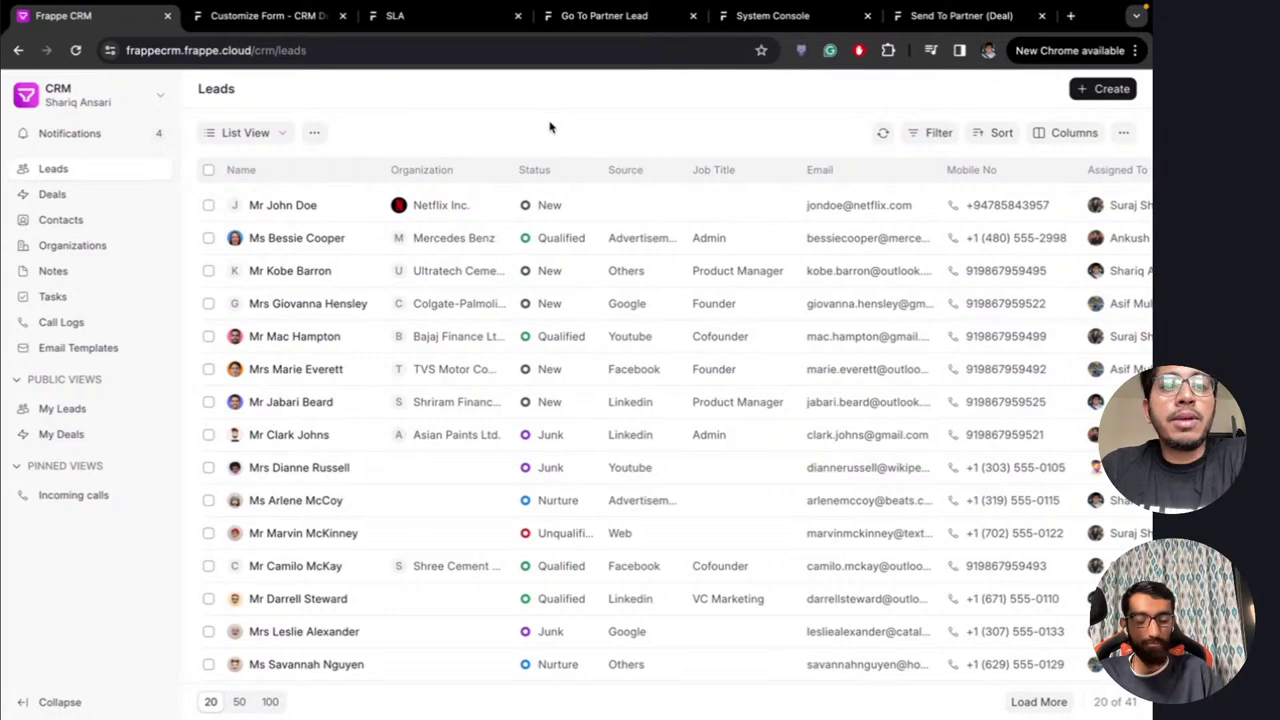
# Open frappeui in a new tab and show the solid Button example with its source code
pyautogui.click(1070, 15)
pyautogui.write('fr')
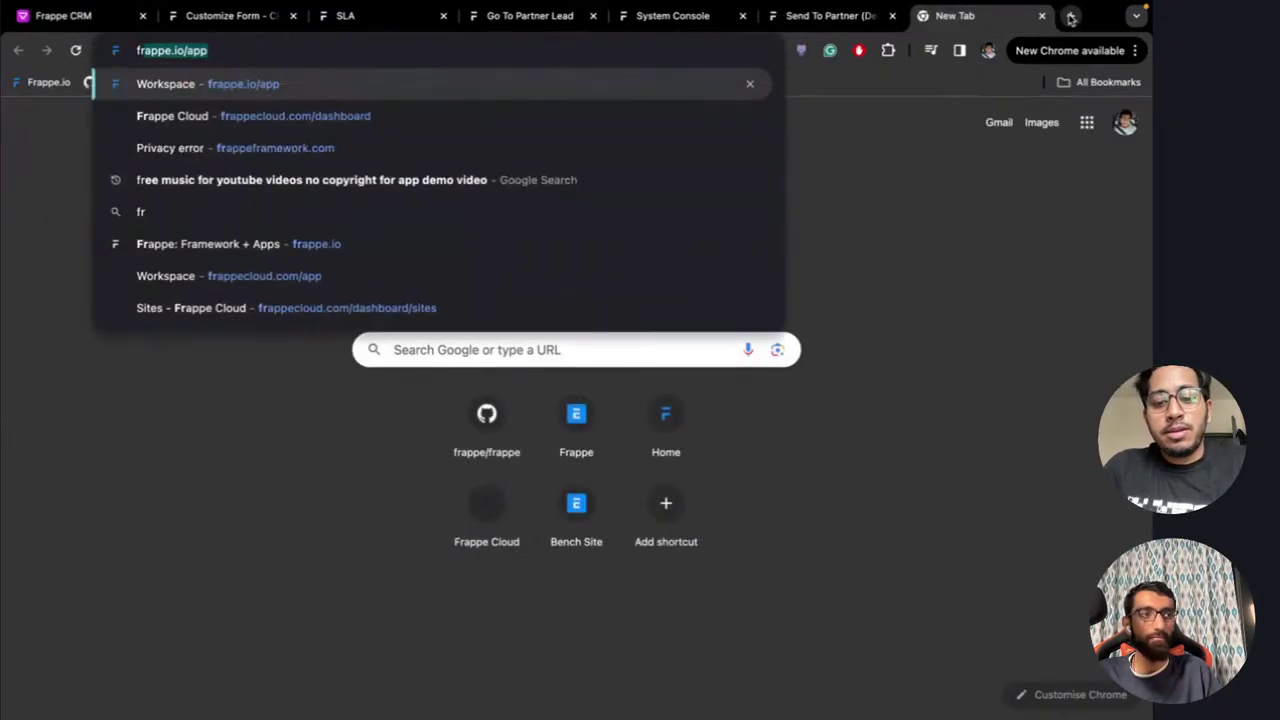
pyautogui.write('appeui')
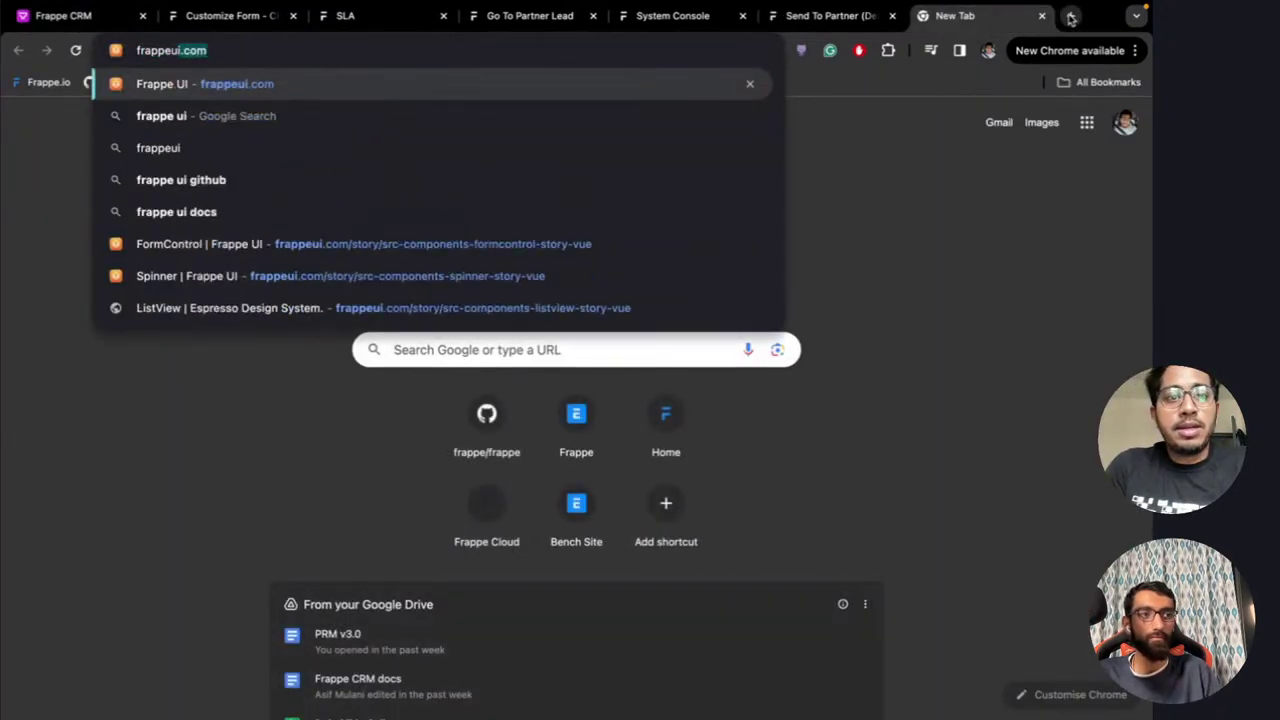
pyautogui.press('Return')
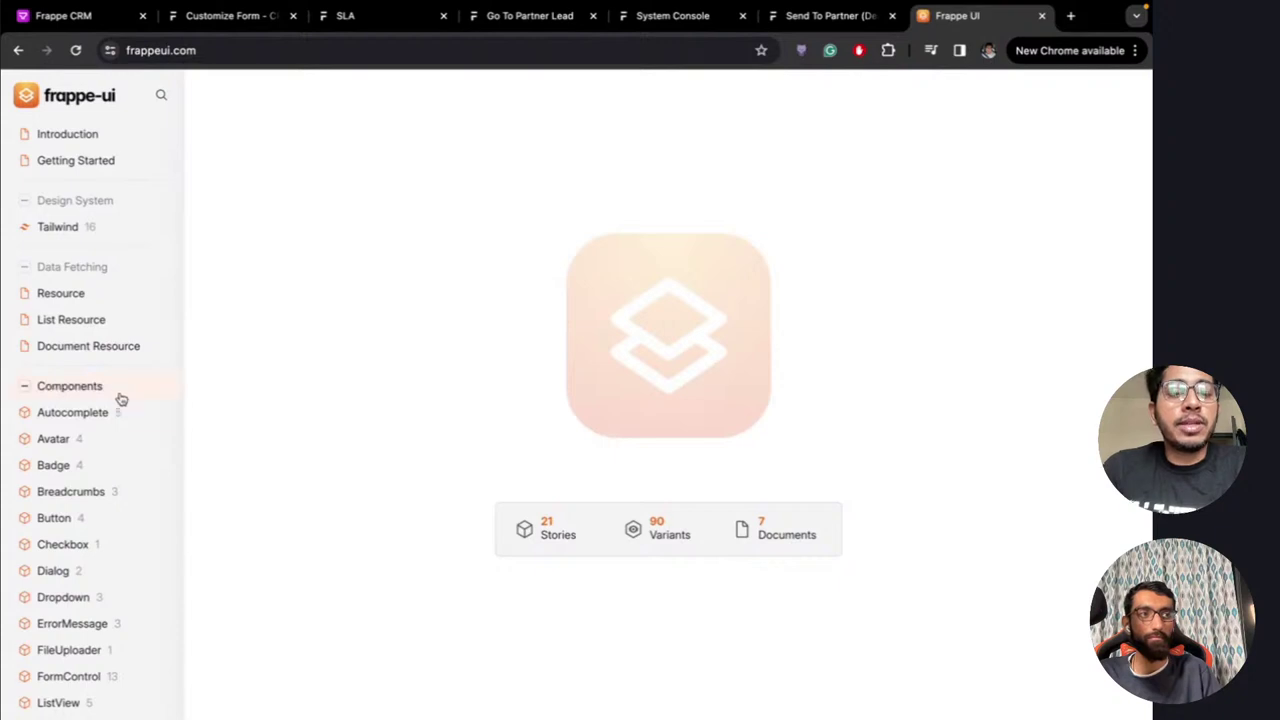
pyautogui.scroll(-5, 120, 397)
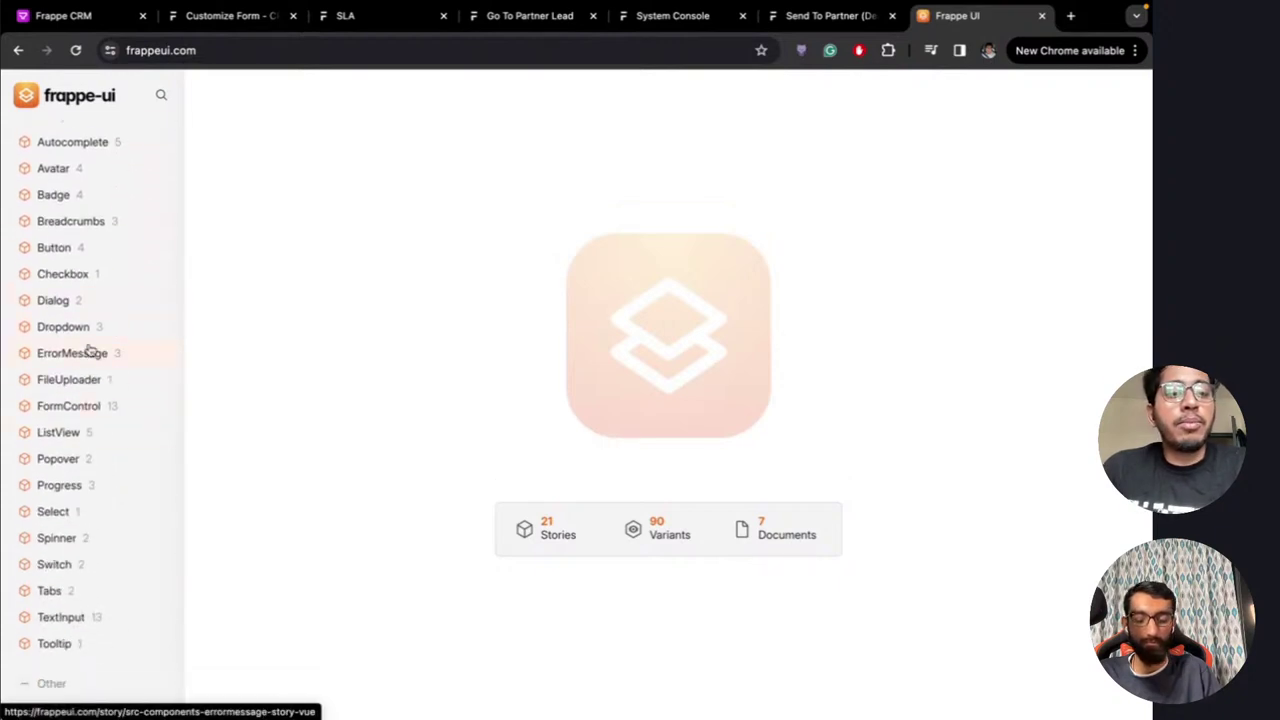
pyautogui.scroll(3, 88, 350)
pyautogui.click(77, 396)
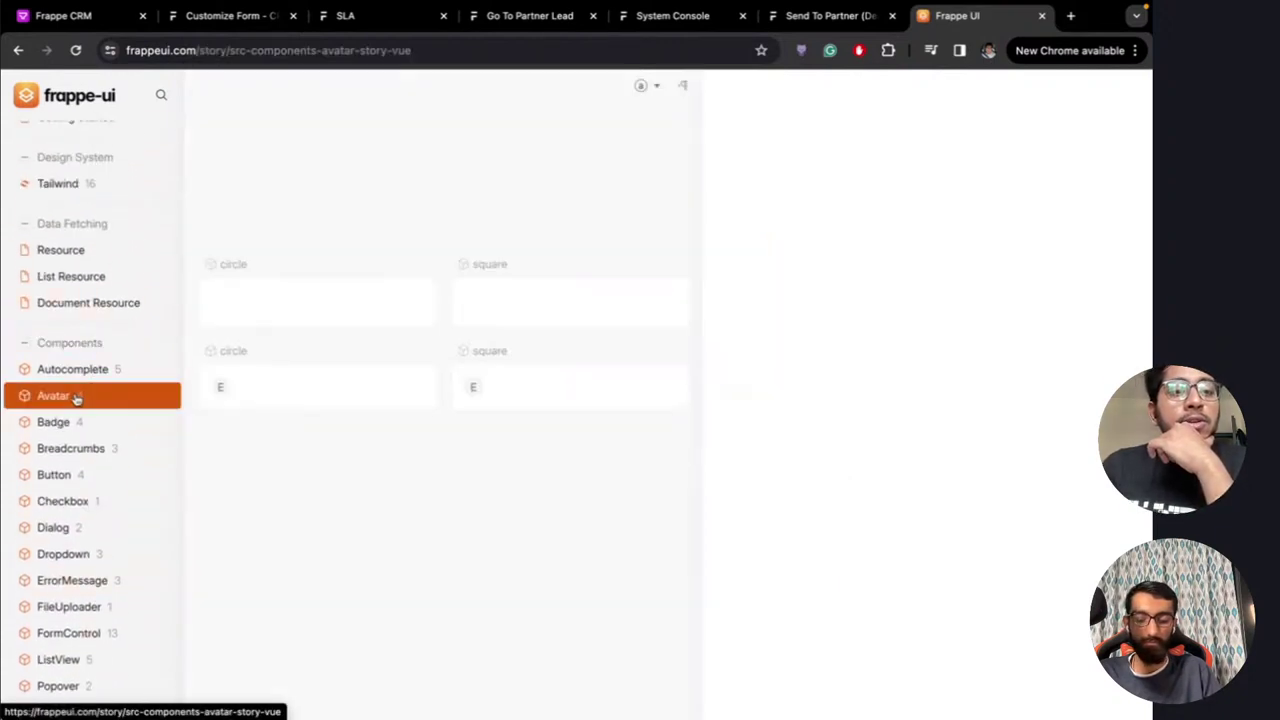
pyautogui.click(74, 476)
pyautogui.scroll(-3, 80, 452)
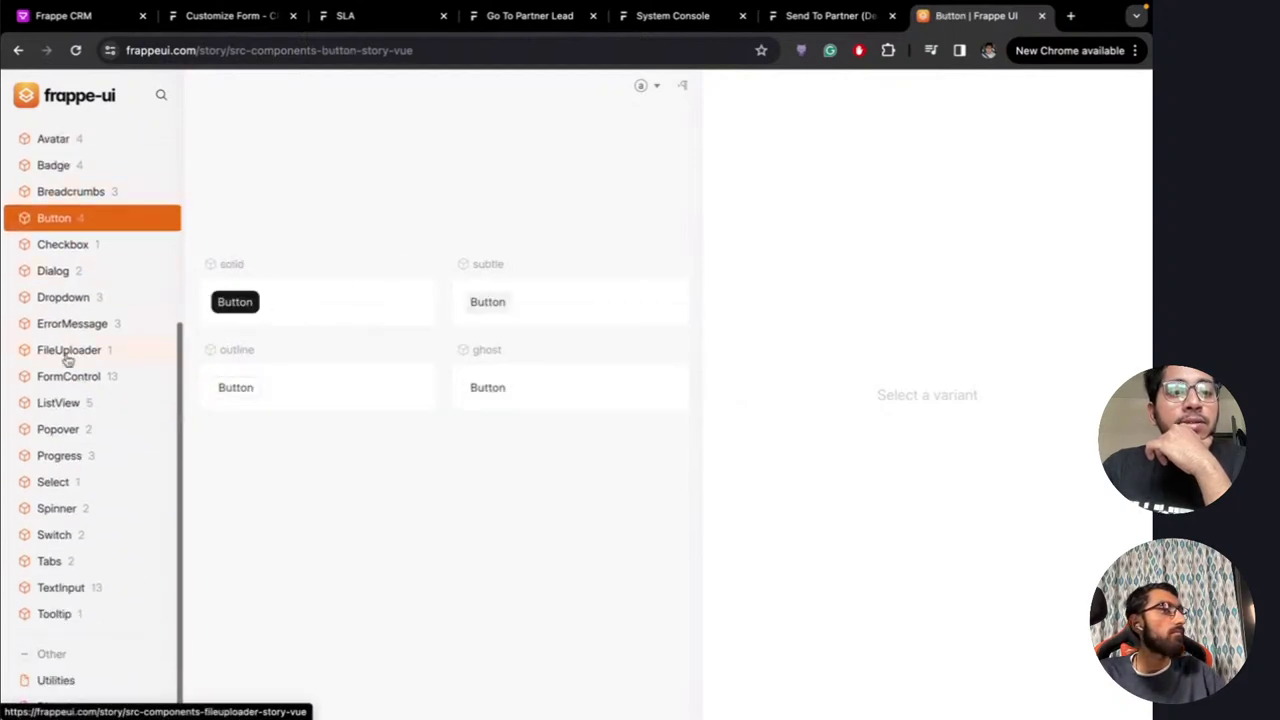
pyautogui.click(246, 303)
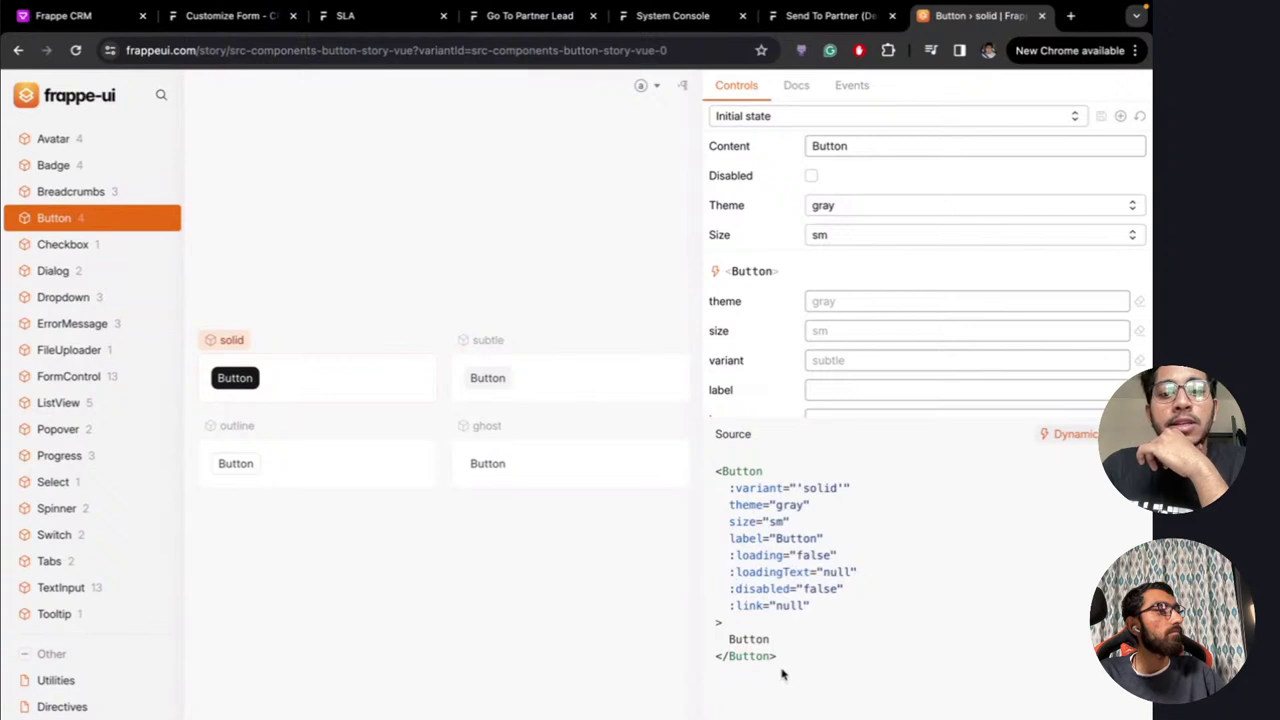
pyautogui.moveTo(782, 674); pyautogui.dragTo(718, 476)
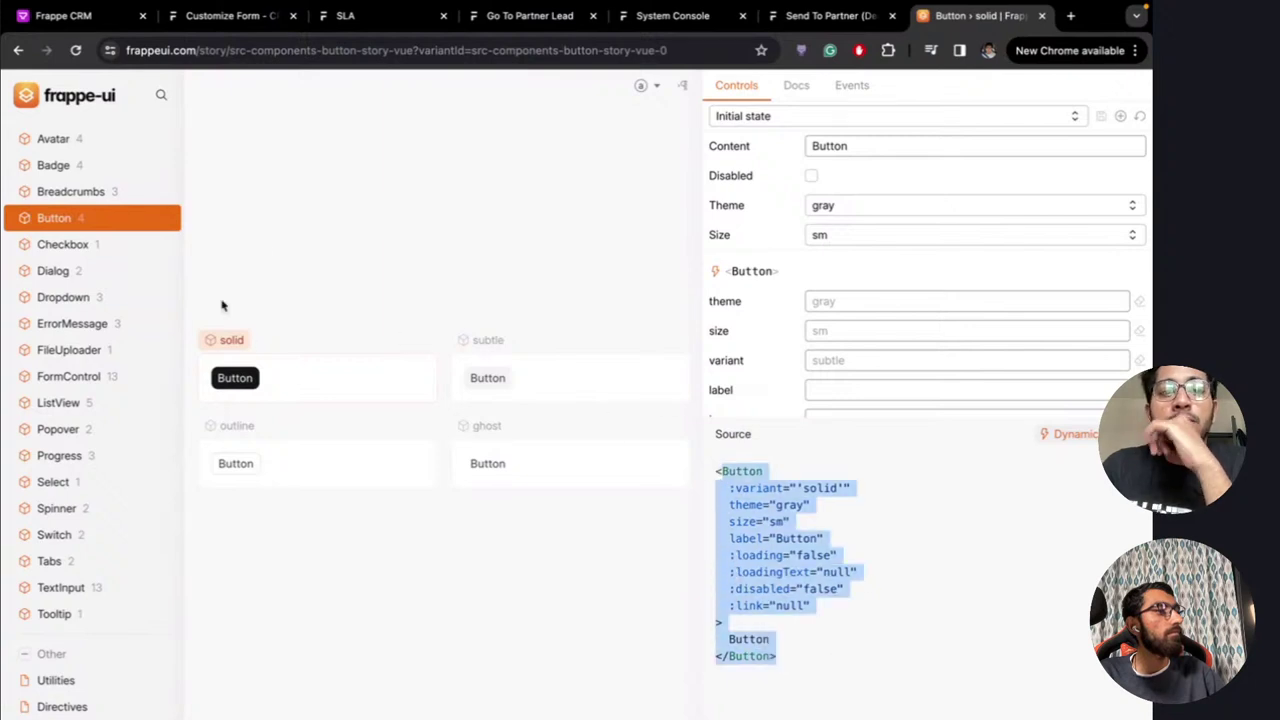
pyautogui.click(427, 283)
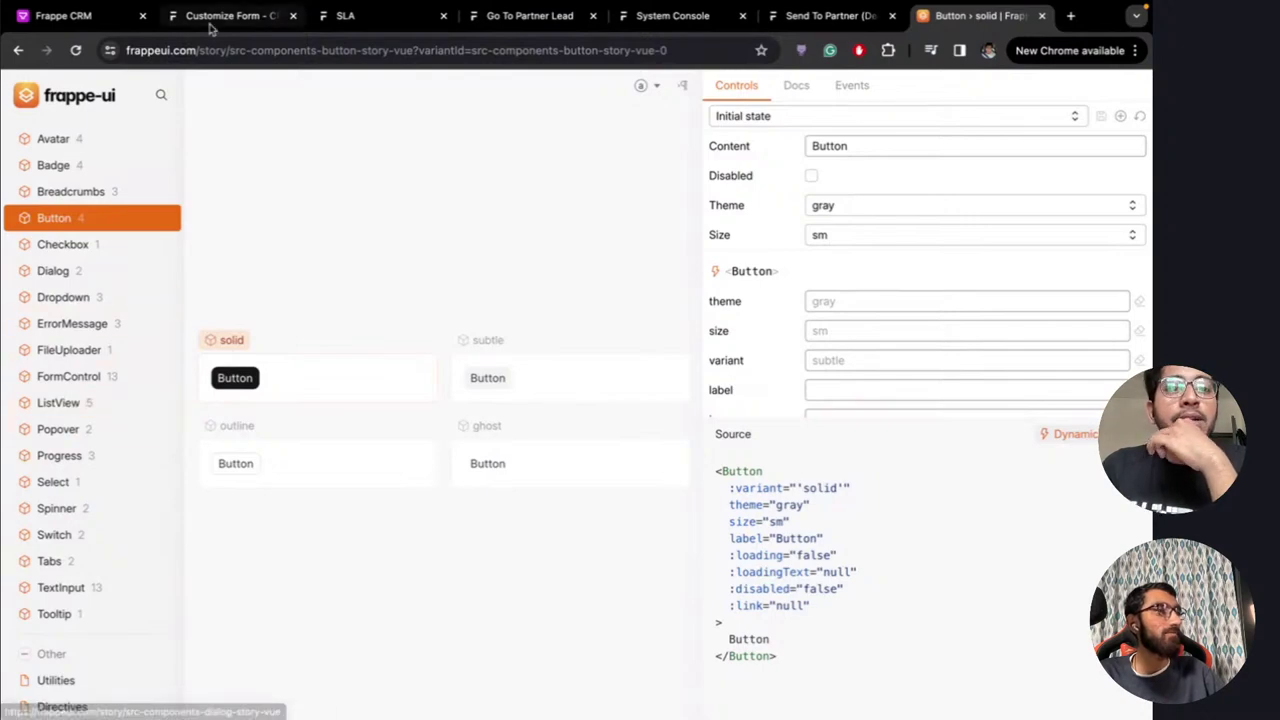
# Look at the first lead's detail page in Frappe CRM, then go back to the Frappe UI docs
pyautogui.click(101, 22)
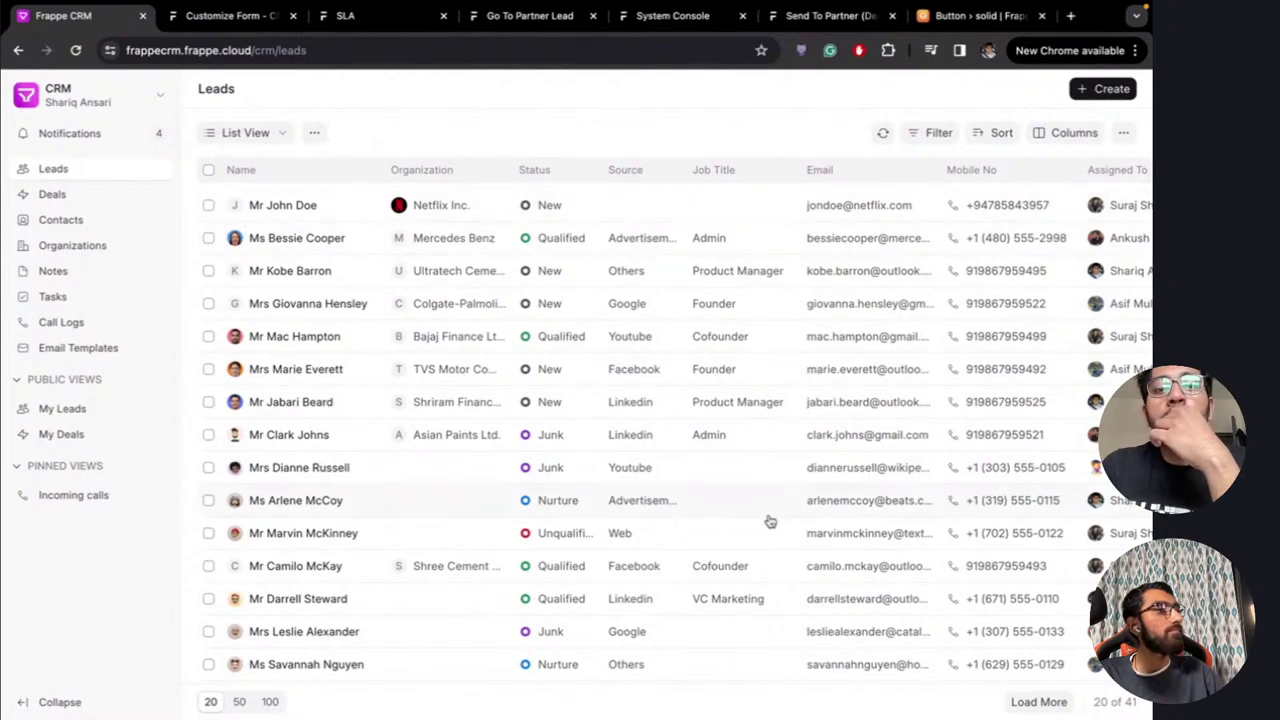
pyautogui.click(268, 207)
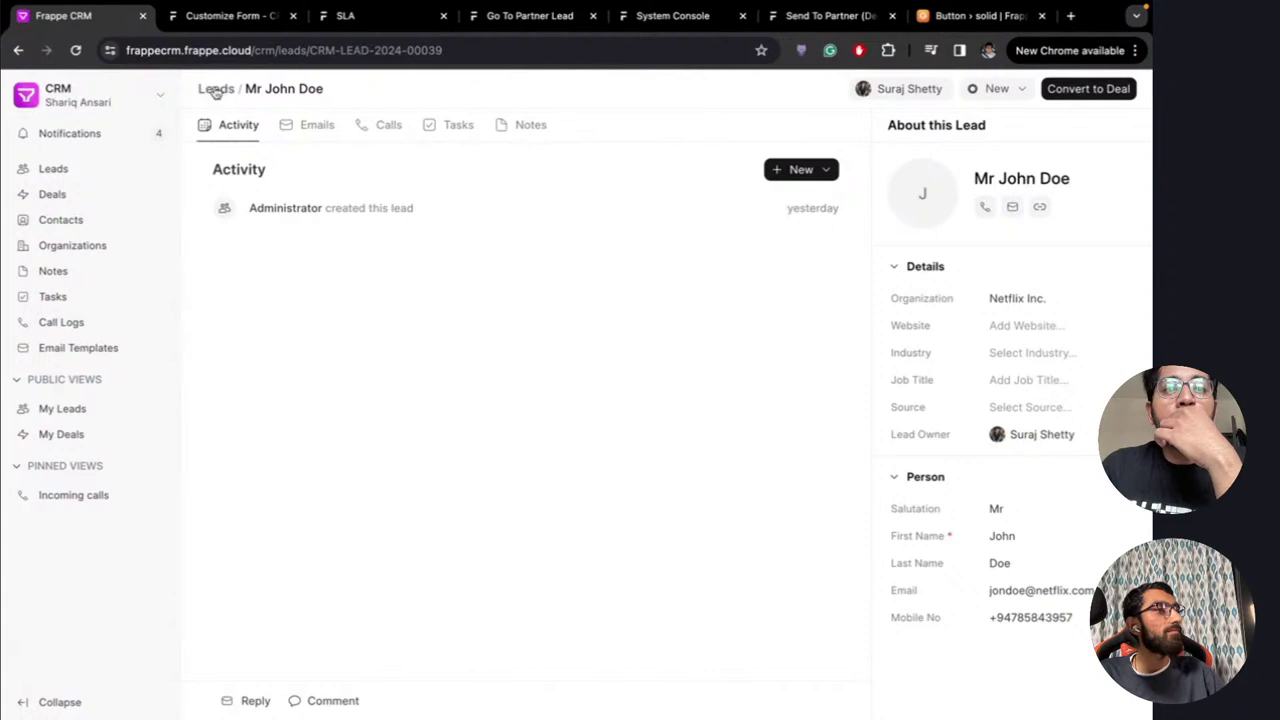
pyautogui.click(215, 89)
pyautogui.click(968, 17)
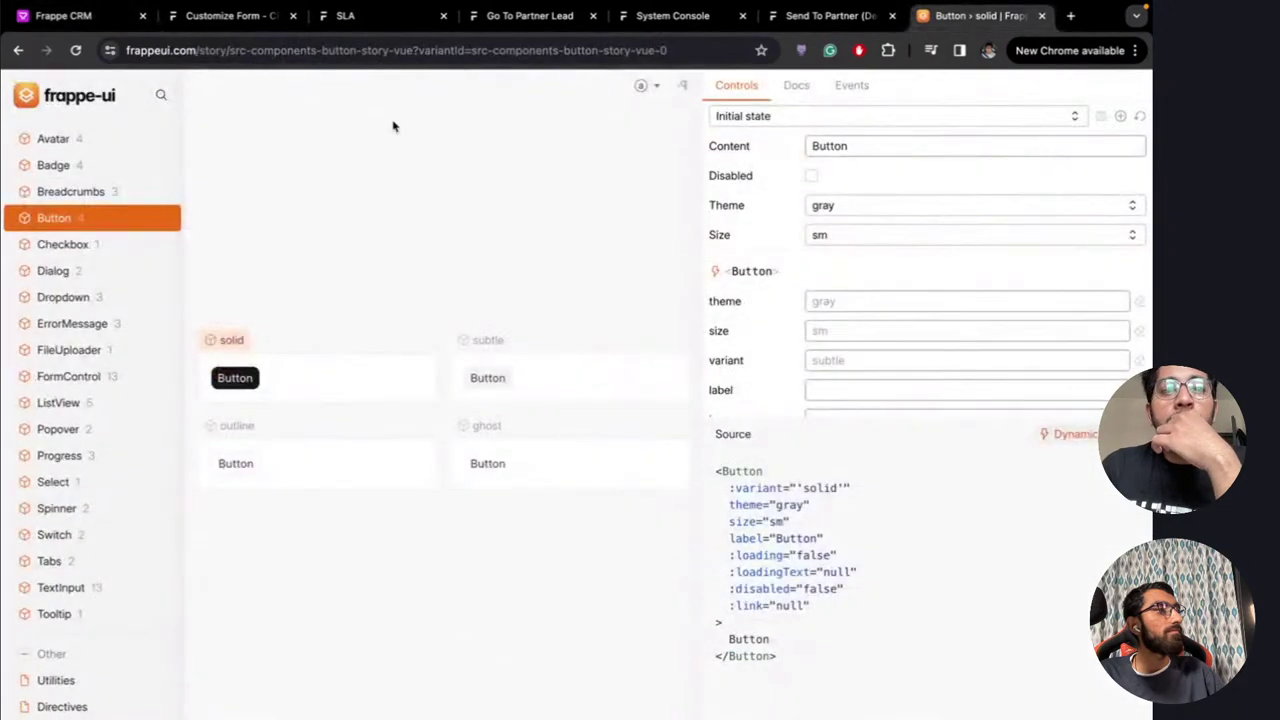
# Try the Tabs component example, switching between its tabs and opening the Without Icon variant
pyautogui.click(50, 562)
pyautogui.click(346, 303)
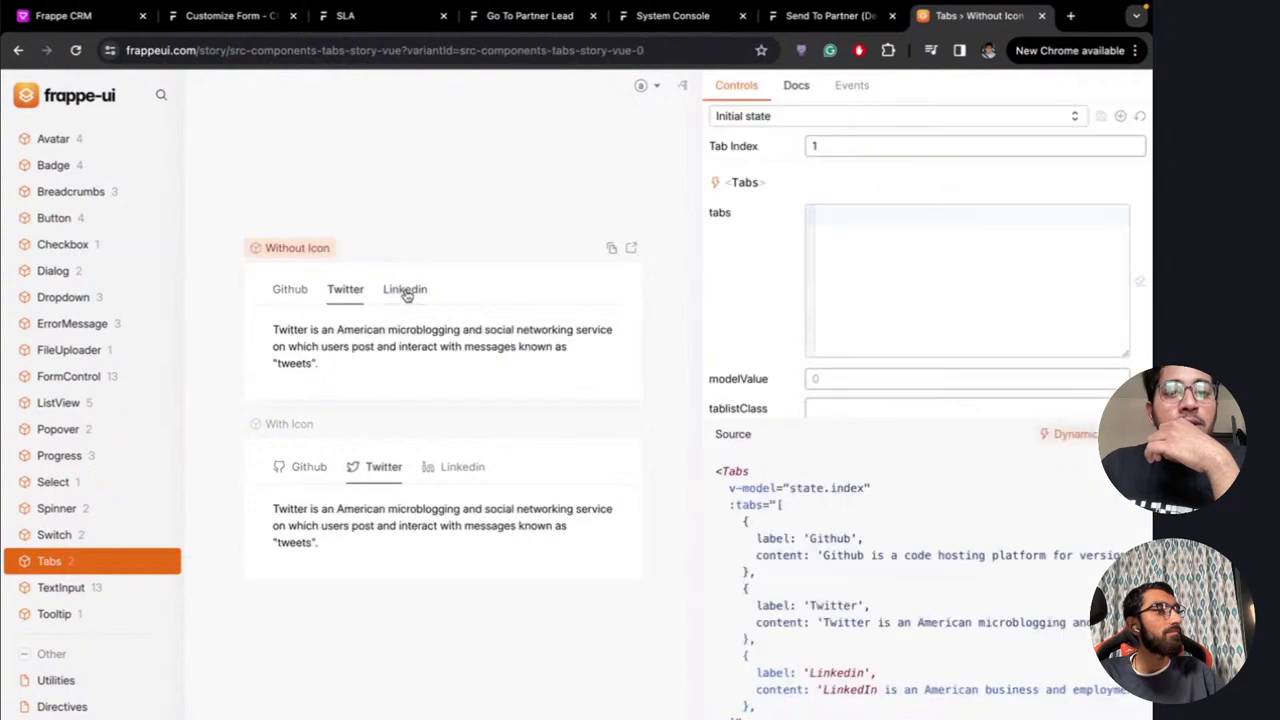
pyautogui.click(405, 292)
pyautogui.click(292, 298)
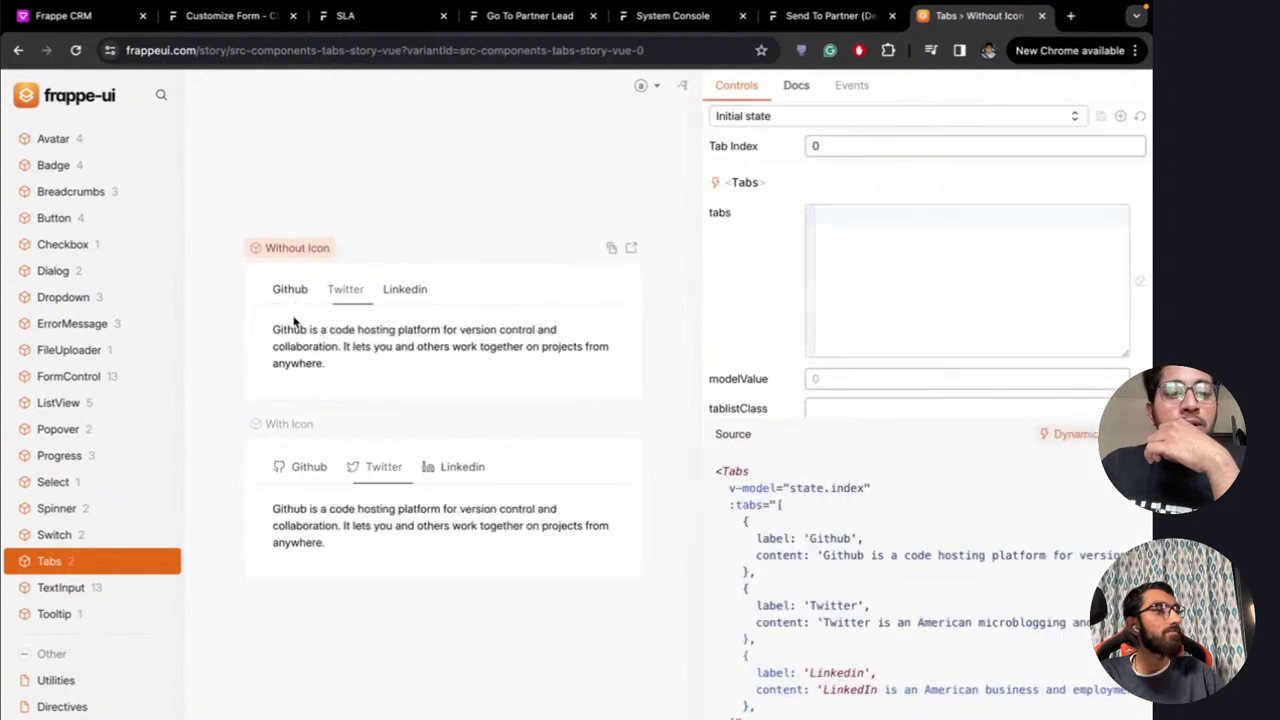
# Open ListView's Simple List example and widen its preview to show the Status columns
pyautogui.click(60, 401)
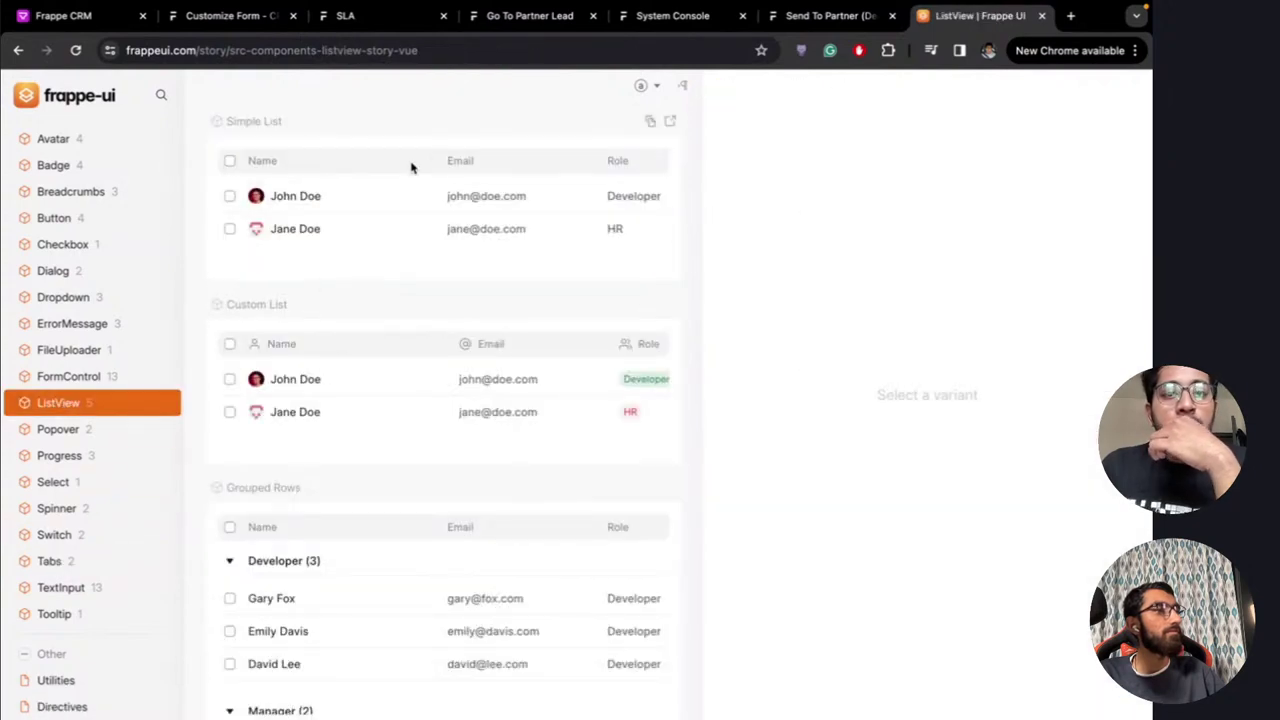
pyautogui.click(378, 166)
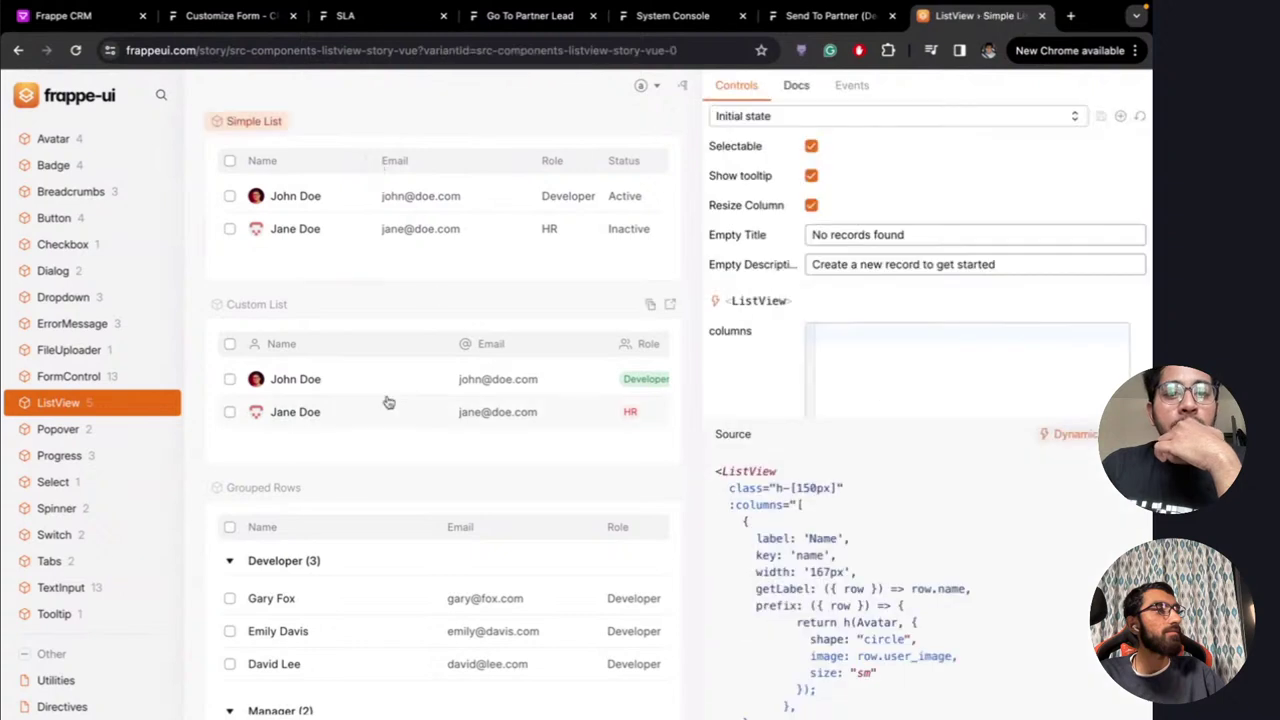
pyautogui.scroll(-3, 386, 403)
pyautogui.scroll(-5, 392, 335)
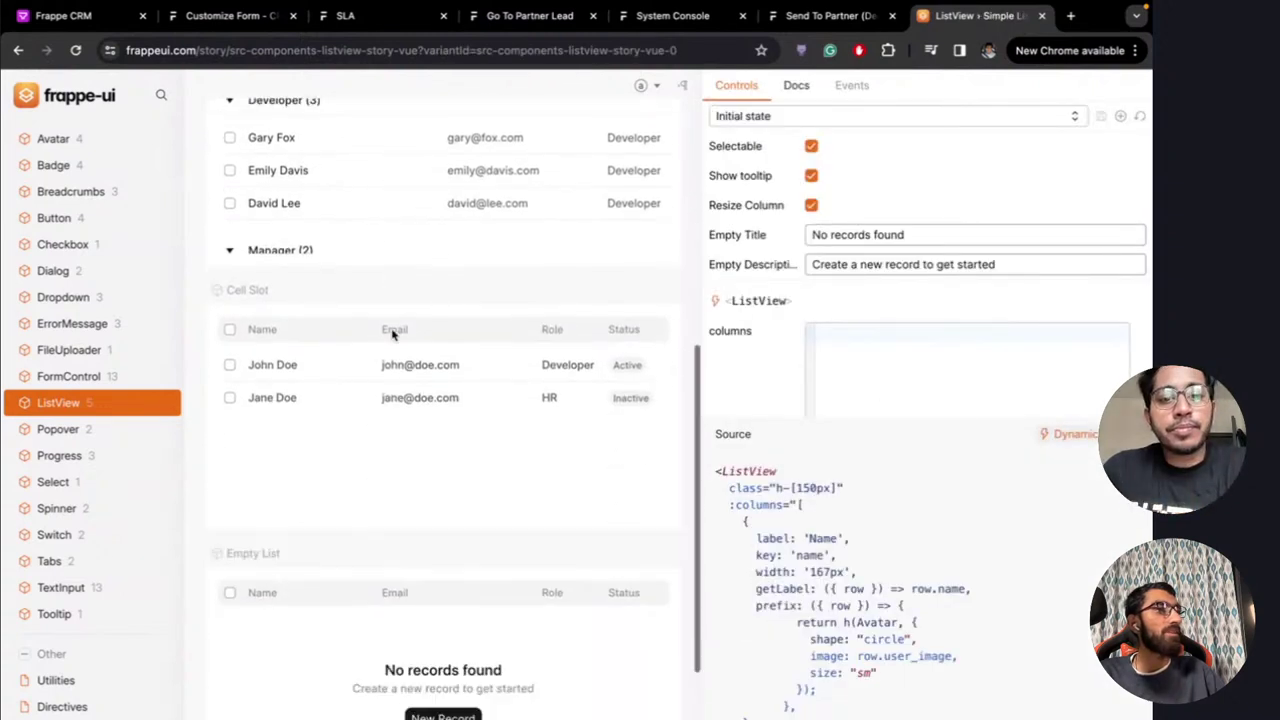
pyautogui.scroll(3, 392, 335)
pyautogui.scroll(-3, 392, 335)
pyautogui.scroll(8, 392, 335)
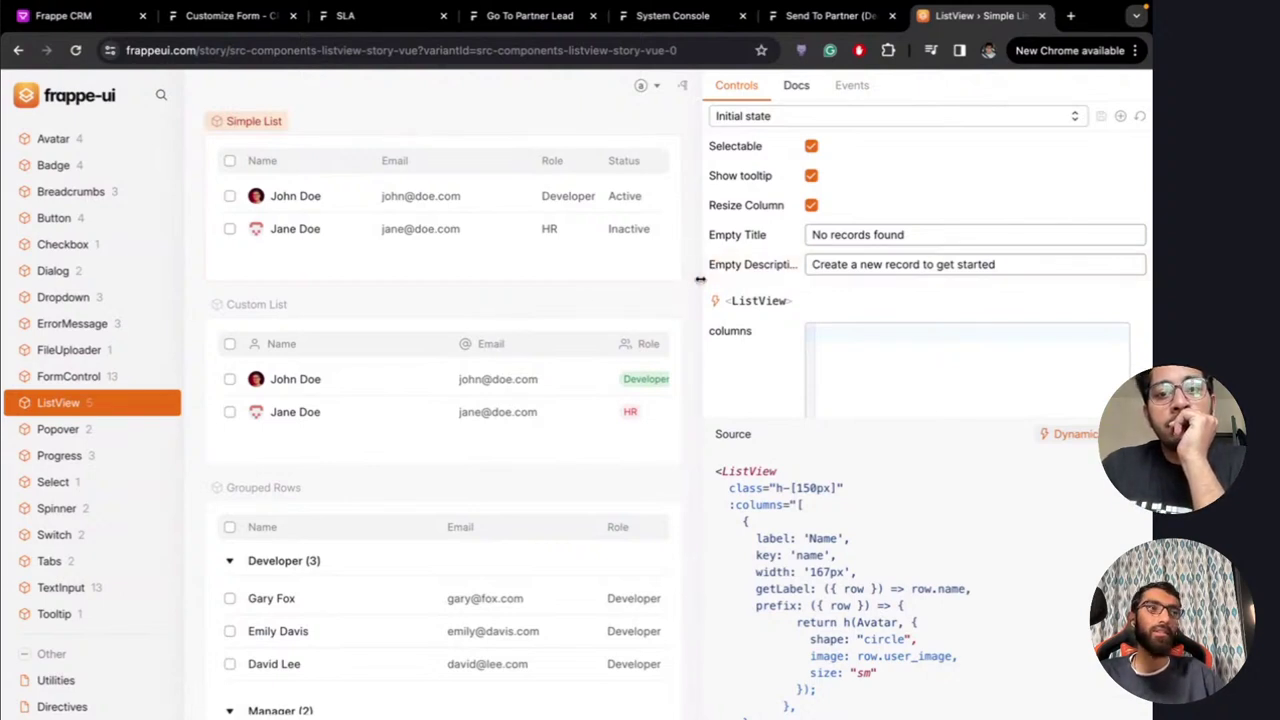
pyautogui.moveTo(702, 290); pyautogui.dragTo(881, 305)
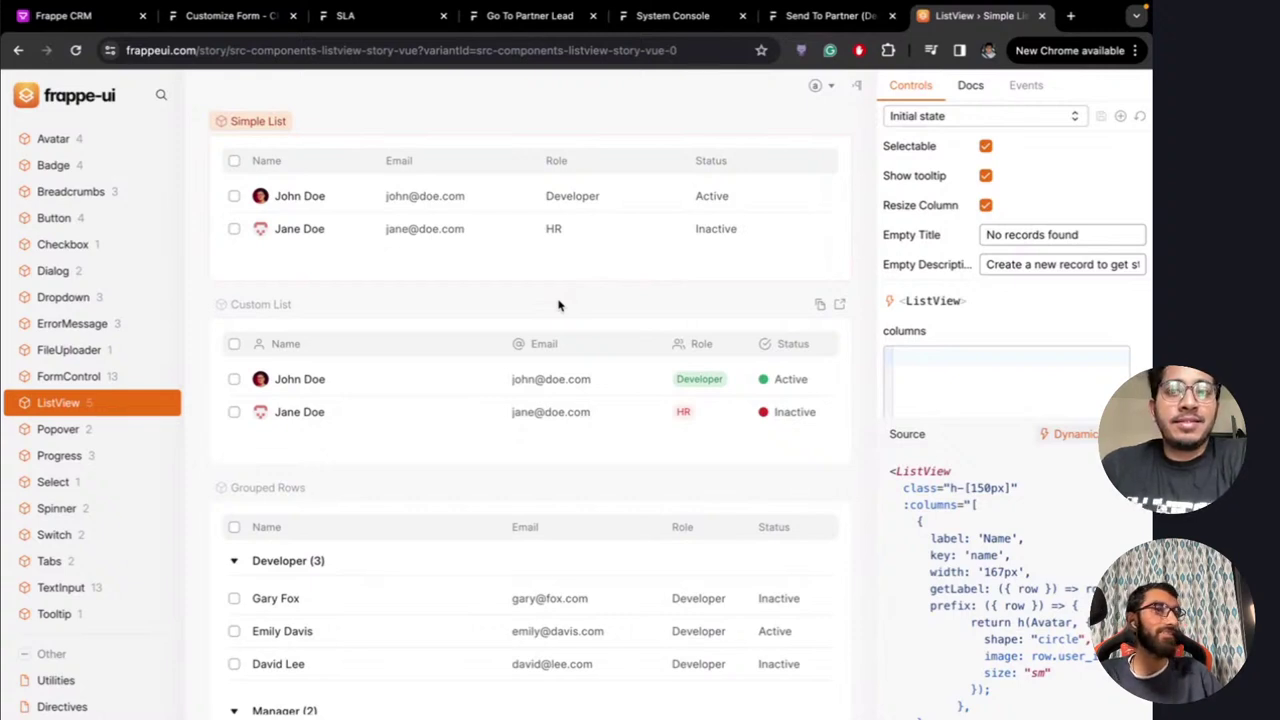
# Return to the CRM Leads list, check Notifications and the account menu, then go to the GitHub desktop
pyautogui.click(115, 17)
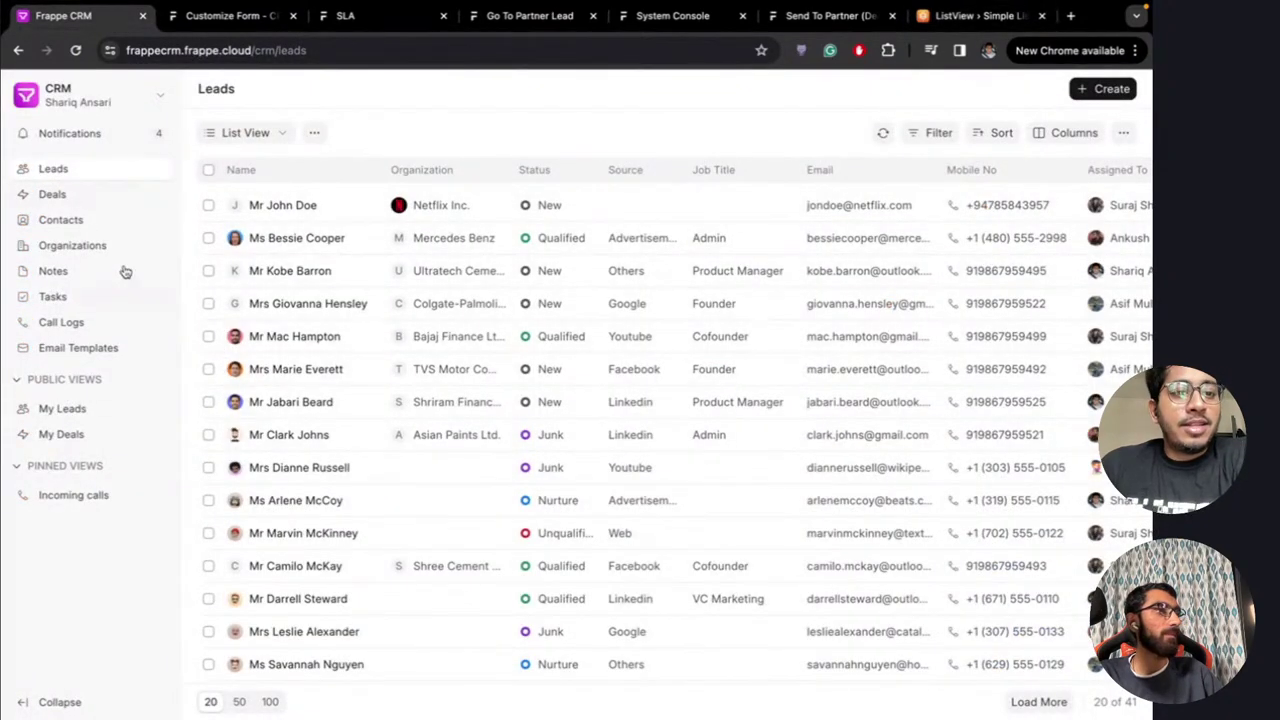
pyautogui.click(108, 140)
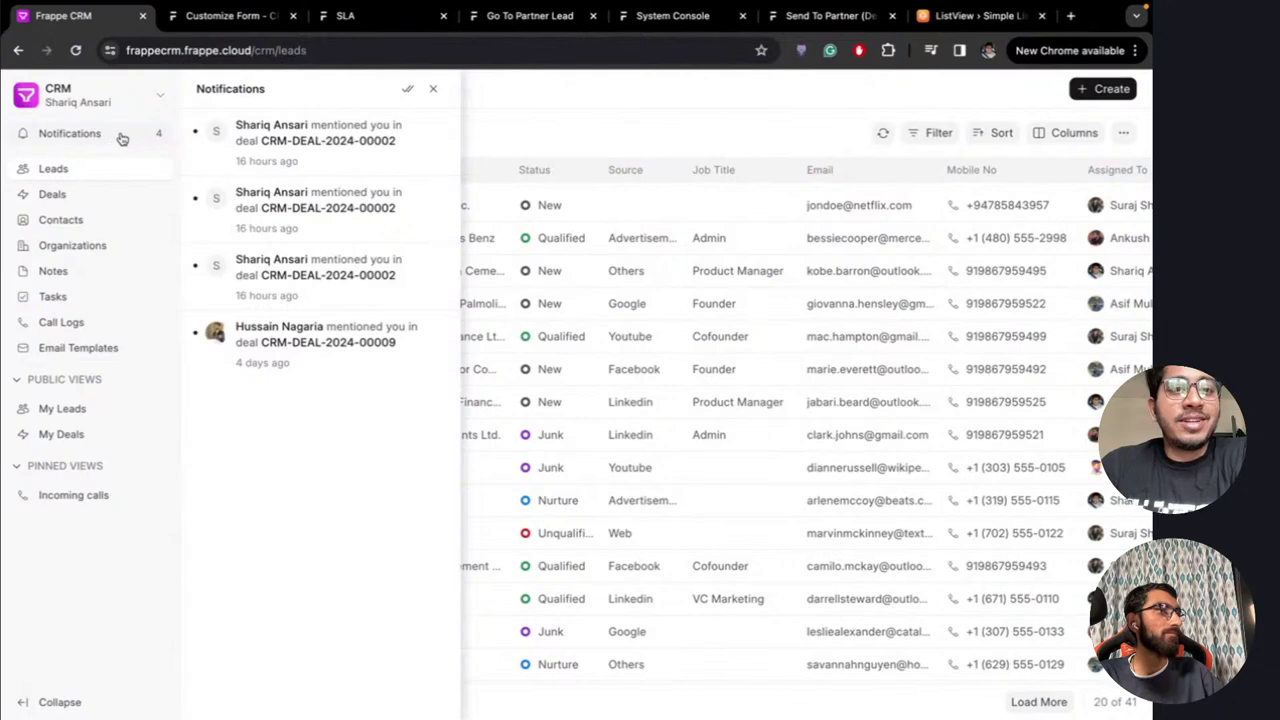
pyautogui.click(121, 138)
pyautogui.click(131, 100)
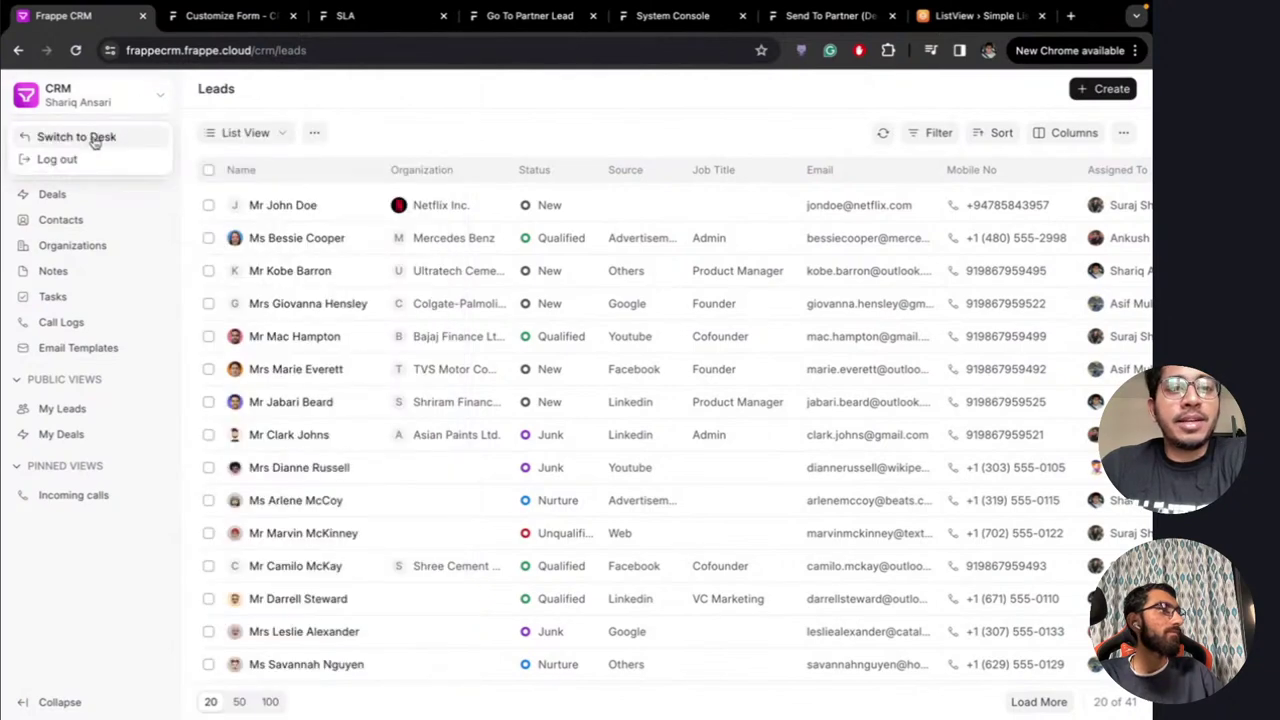
pyautogui.click(130, 101)
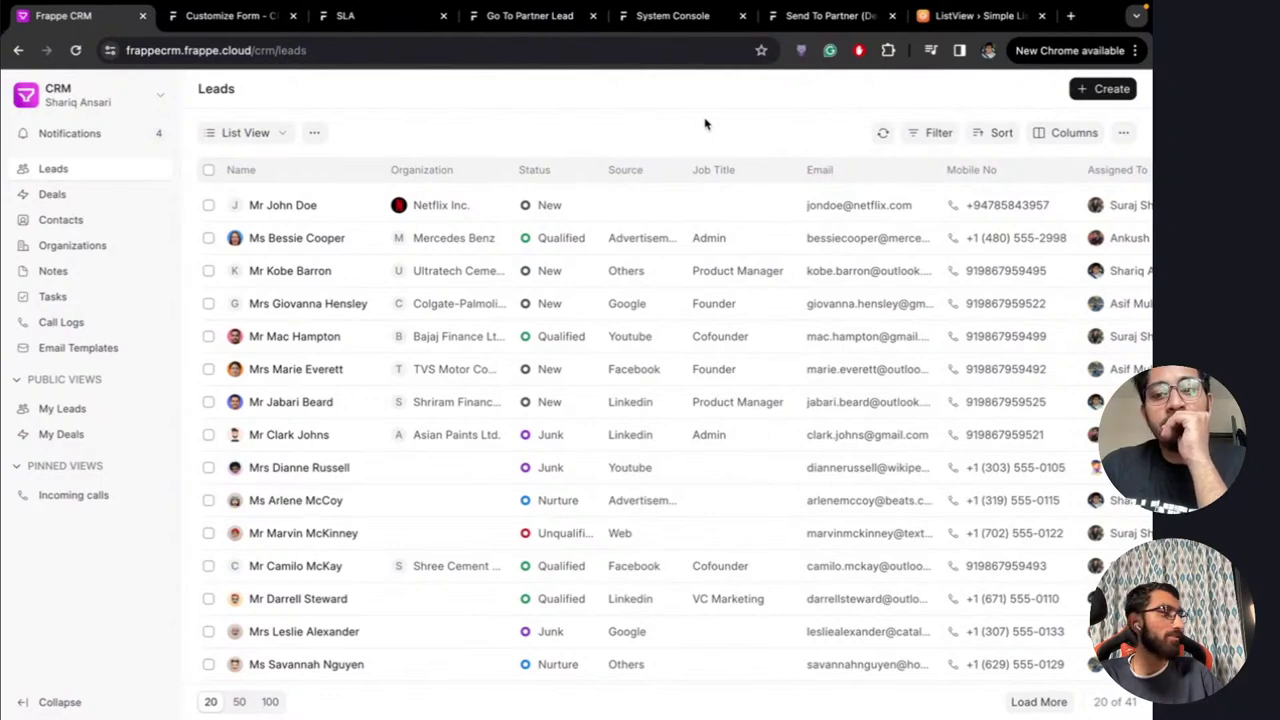
pyautogui.hotkey('ctrl', 'Left')
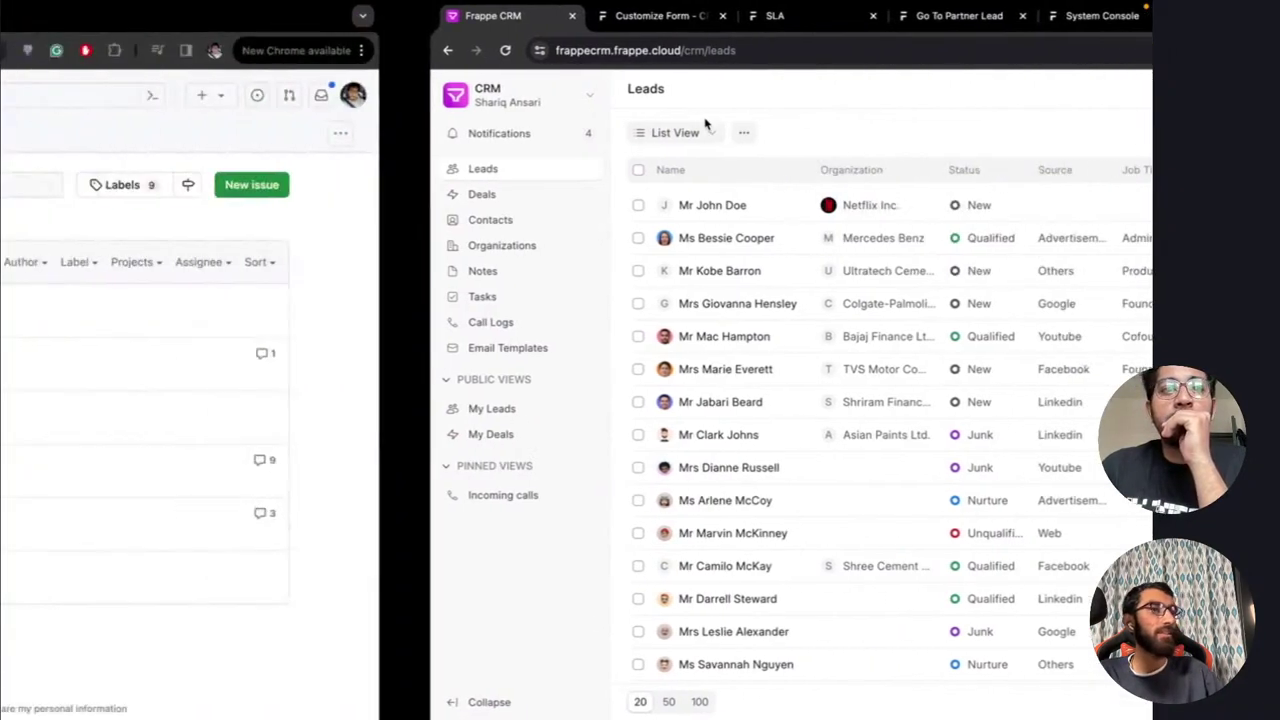
# Pop the YouTube live-stream chat out into its own page
pyautogui.hotkey('ctrl', 'Left')
pyautogui.hotkey('ctrl', 'Left')
pyautogui.hotkey('ctrl', 'Left')
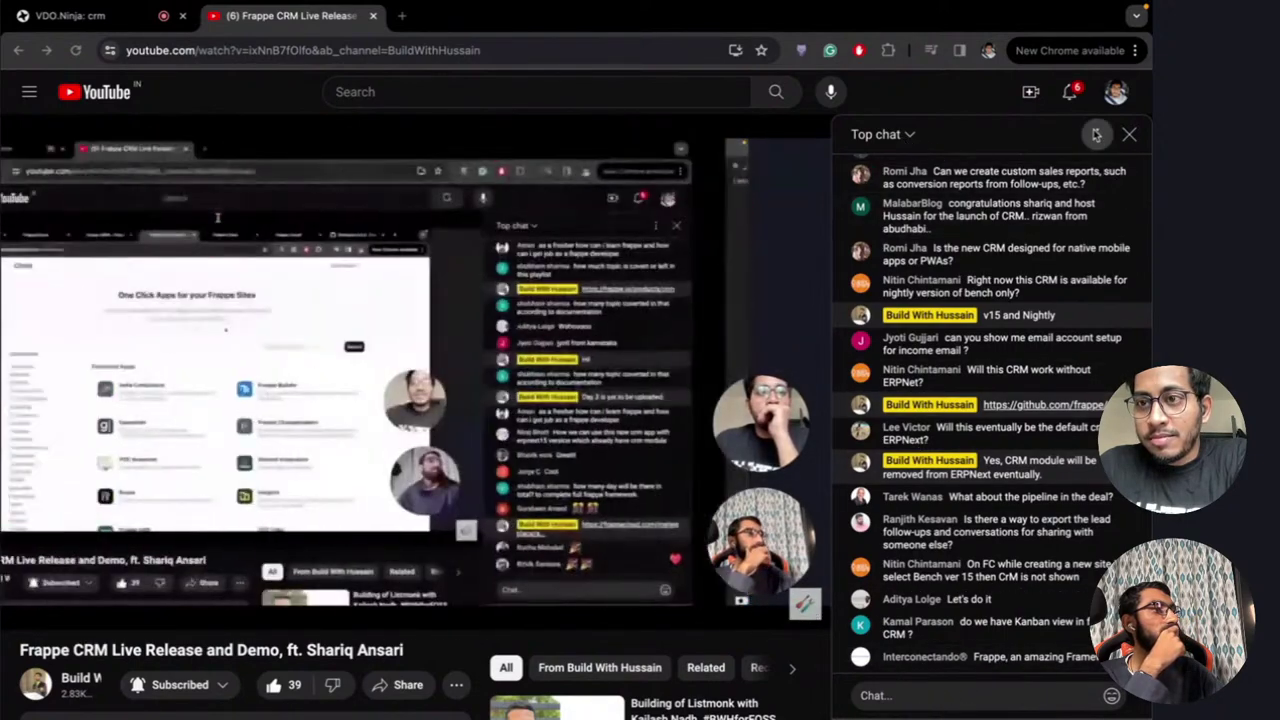
pyautogui.click(1096, 134)
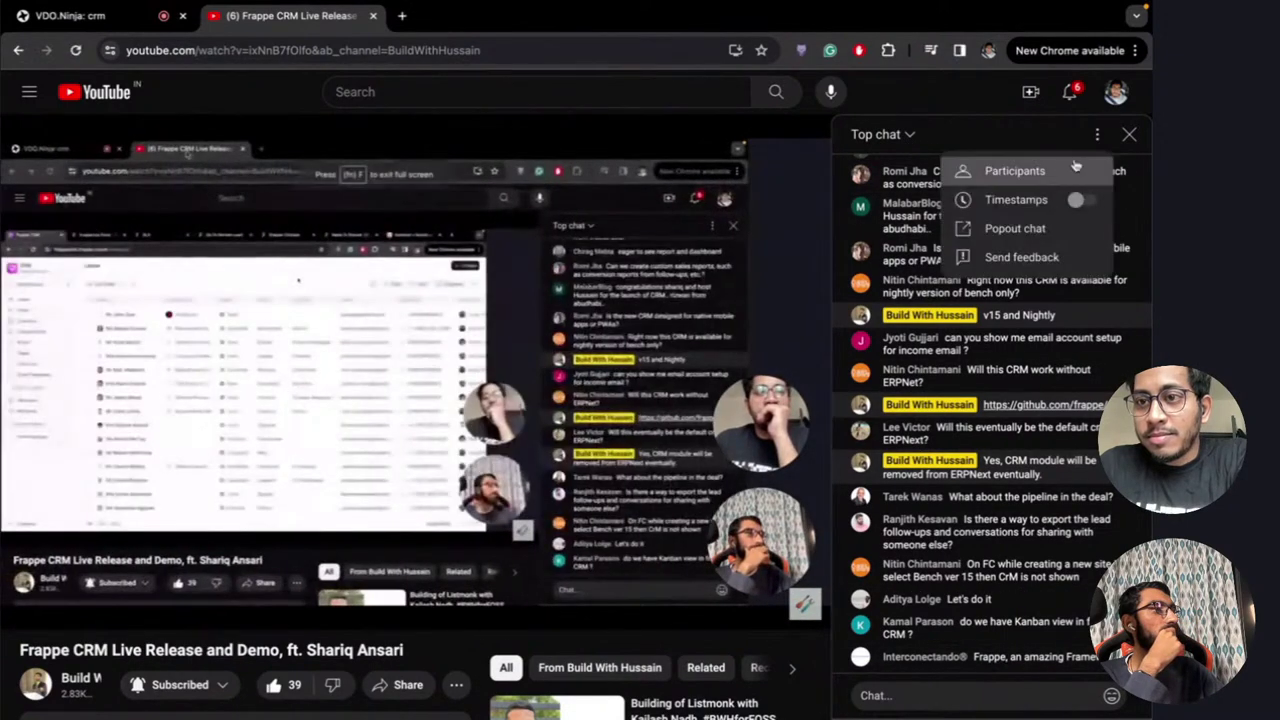
pyautogui.click(1033, 230)
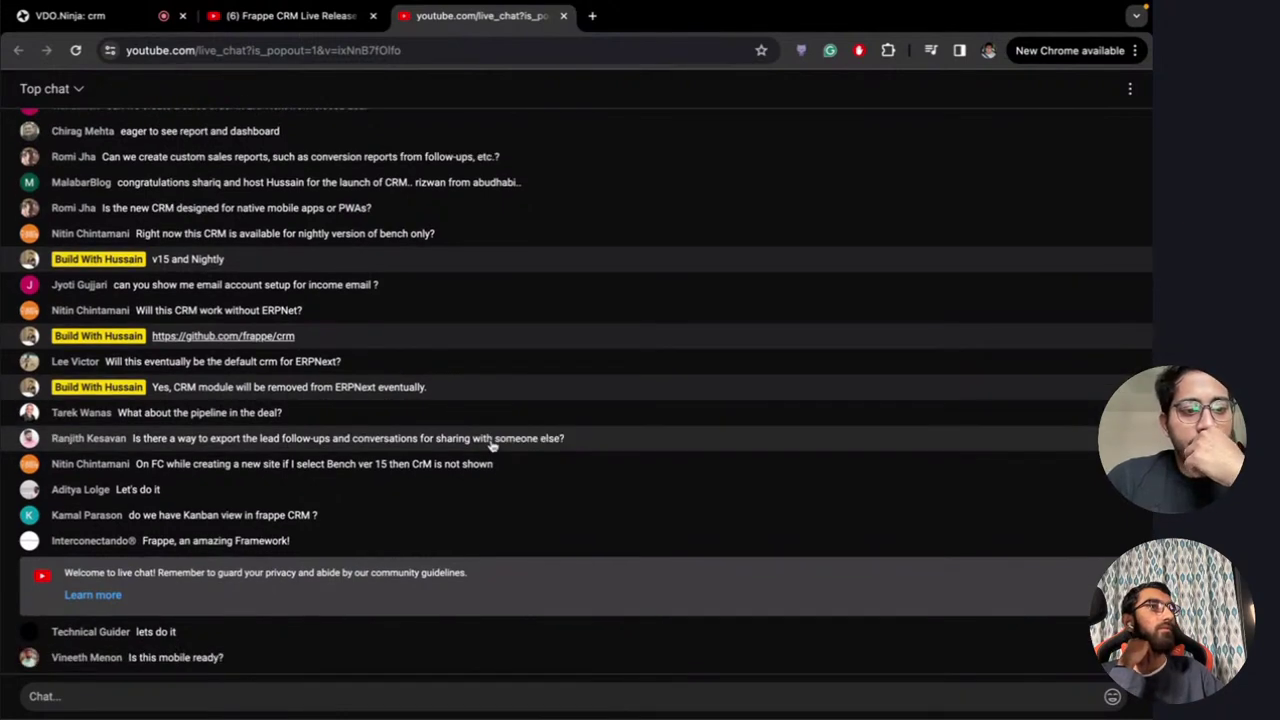
# Read through the viewer questions in the chat, then move to the Frappe Cloud desktop
pyautogui.scroll(5, 491, 445)
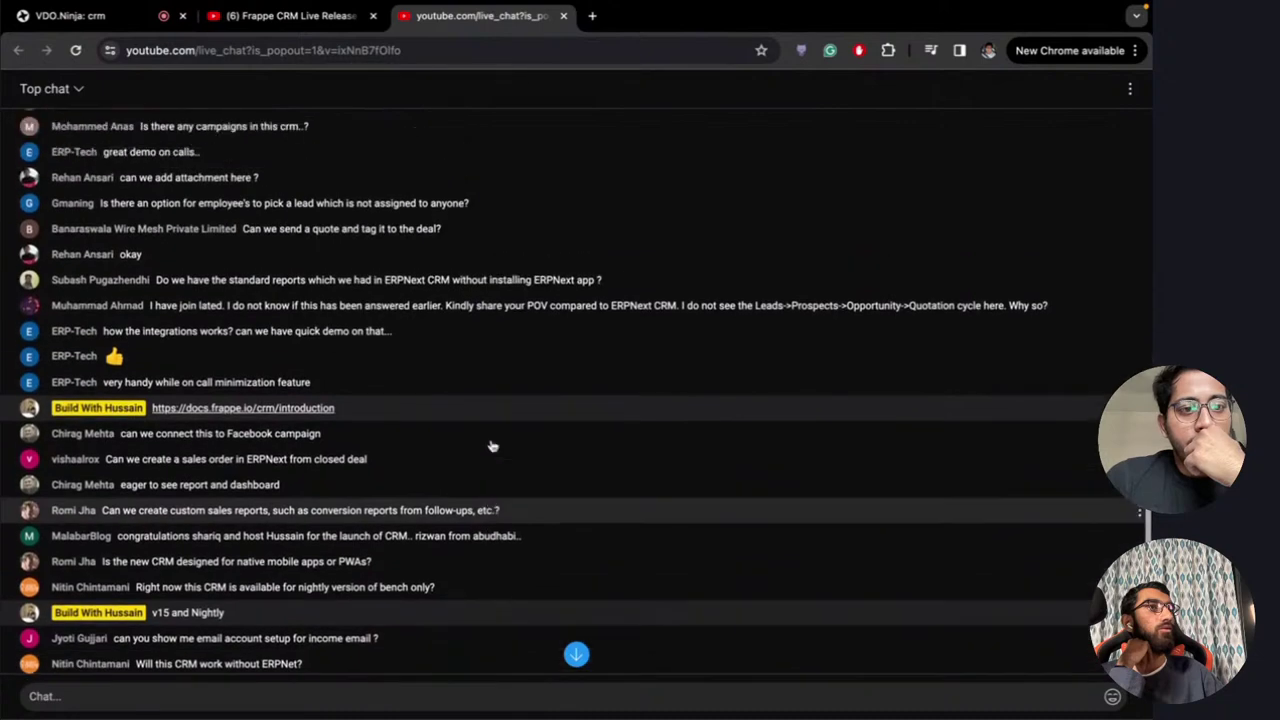
pyautogui.scroll(-5, 491, 445)
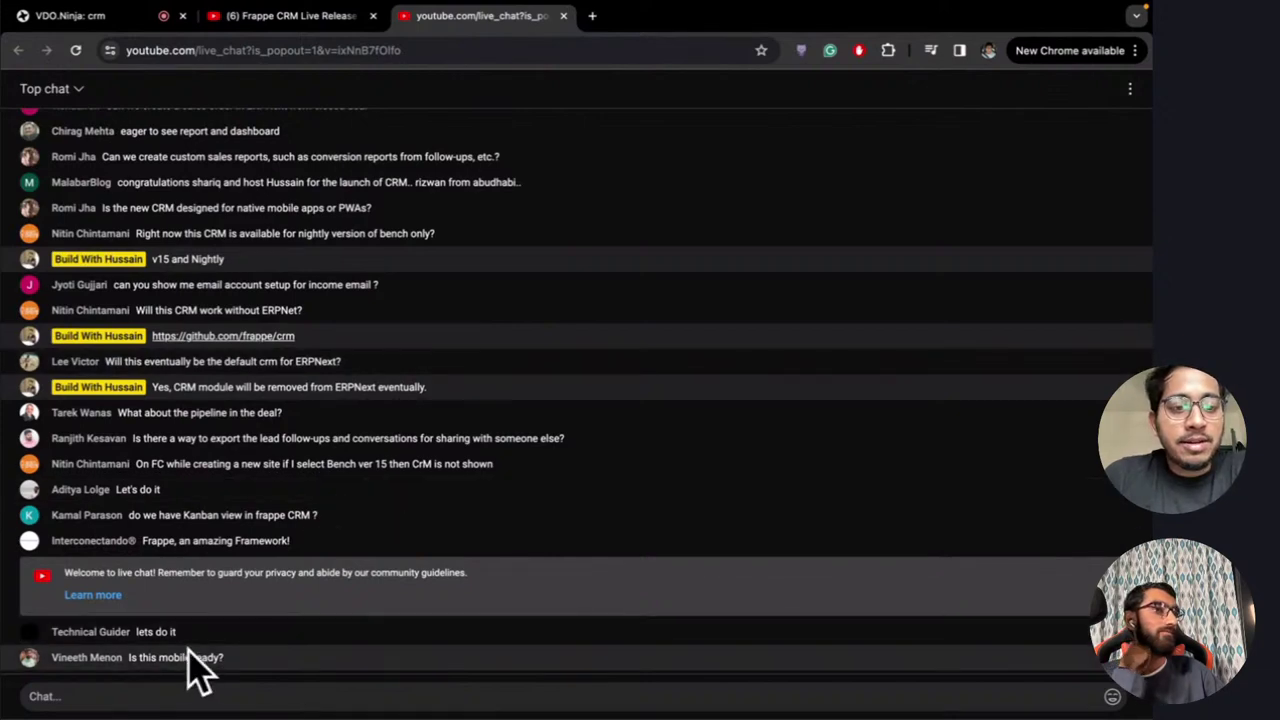
pyautogui.scroll(2, 531, 449)
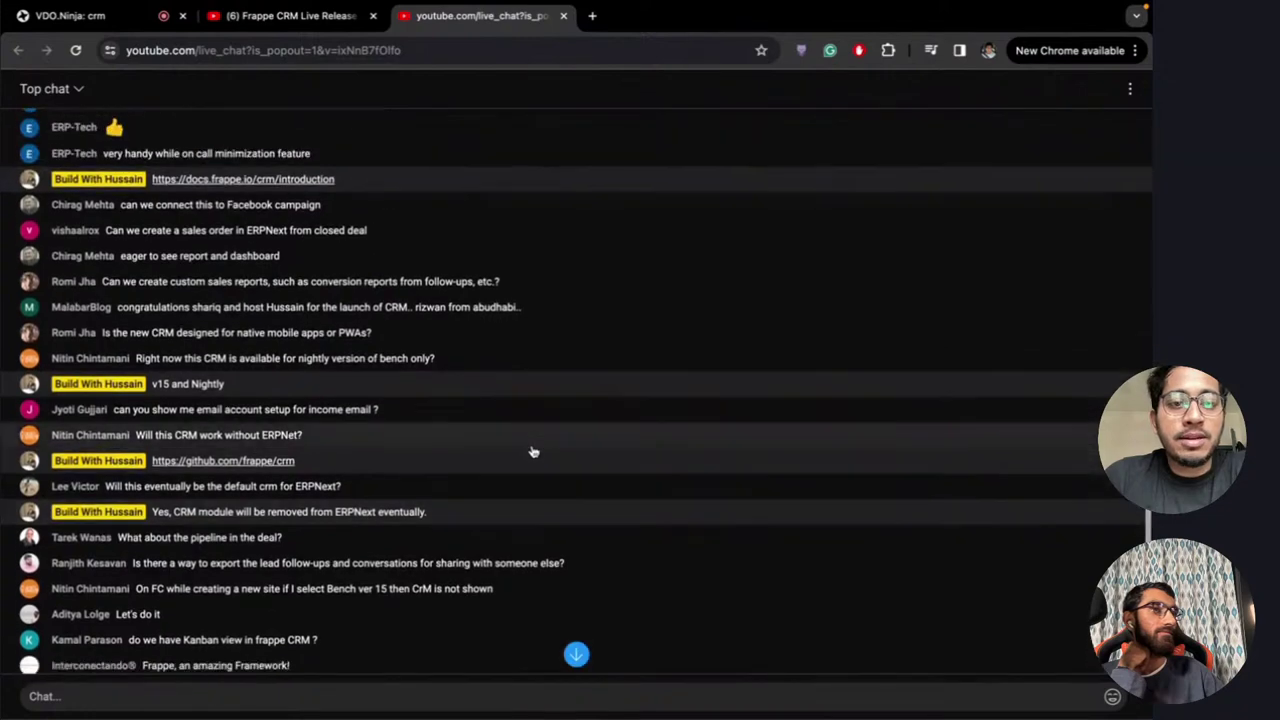
pyautogui.scroll(-2, 531, 449)
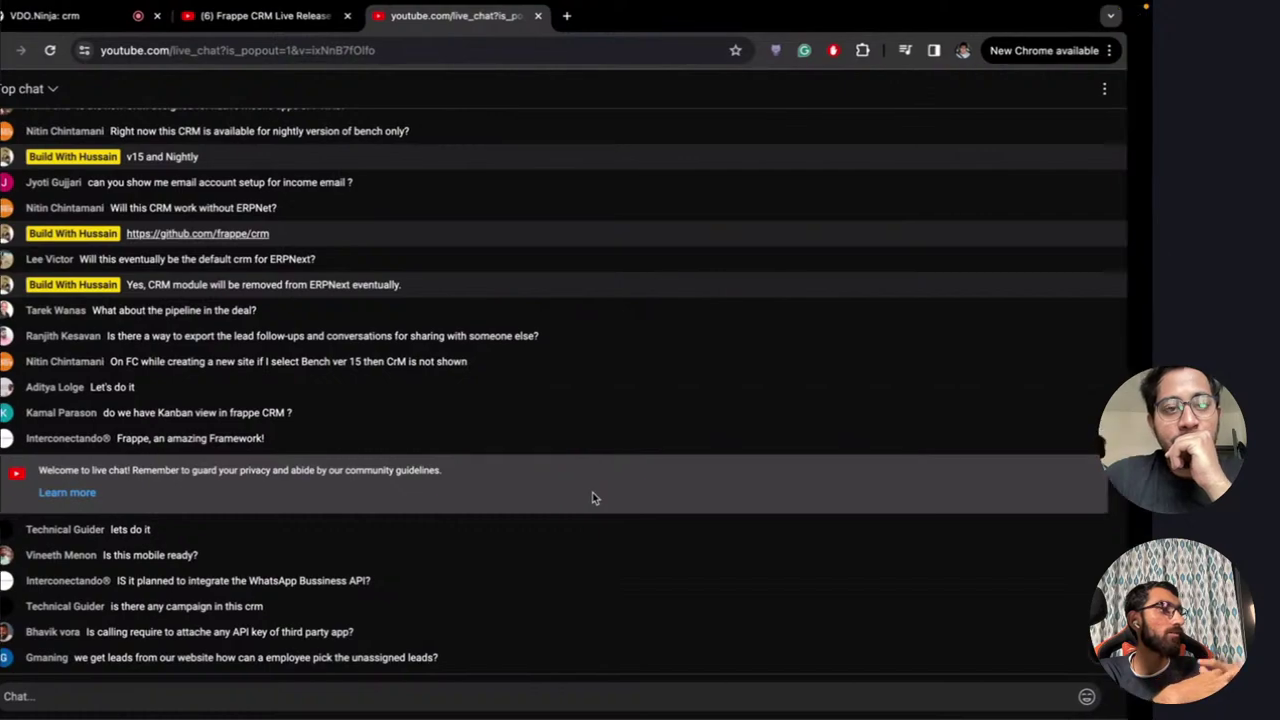
pyautogui.hotkey('ctrl', 'Right')
pyautogui.hotkey('ctrl', 'Right')
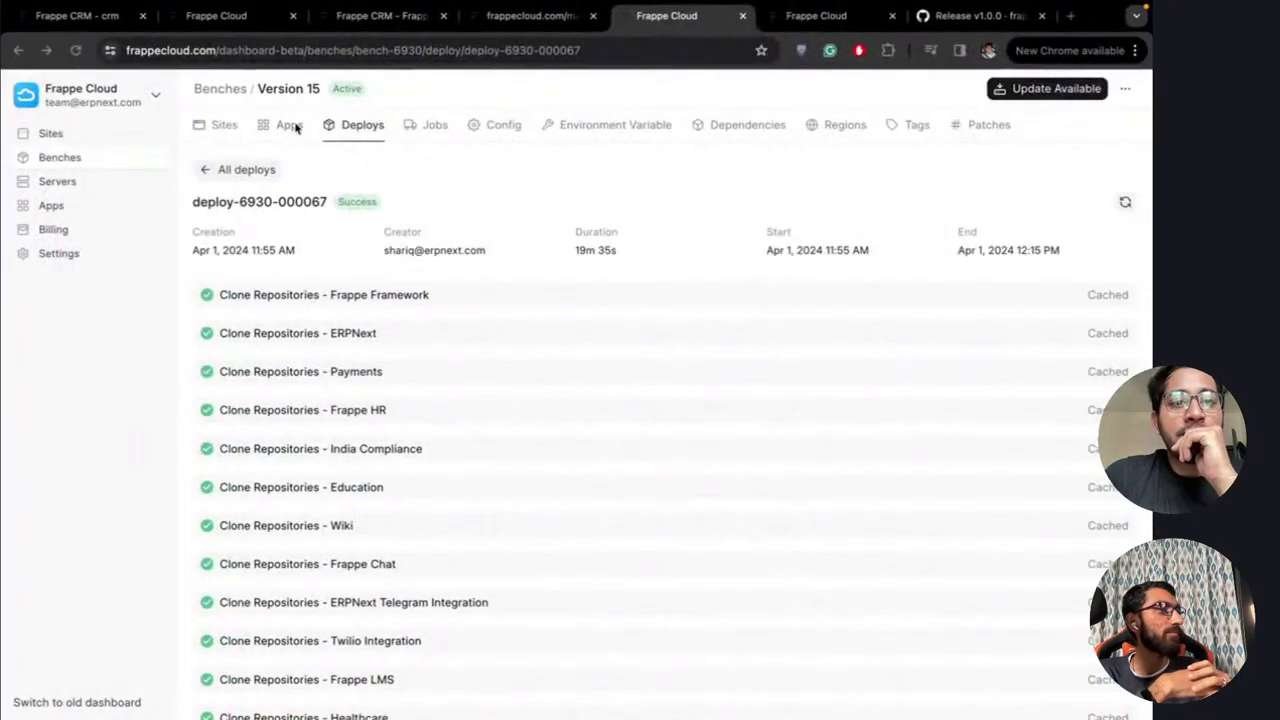
# Move to the frappe/crm pull requests page on GitHub, briefly checking the code editor desktop
pyautogui.hotkey('ctrl', 'Right')
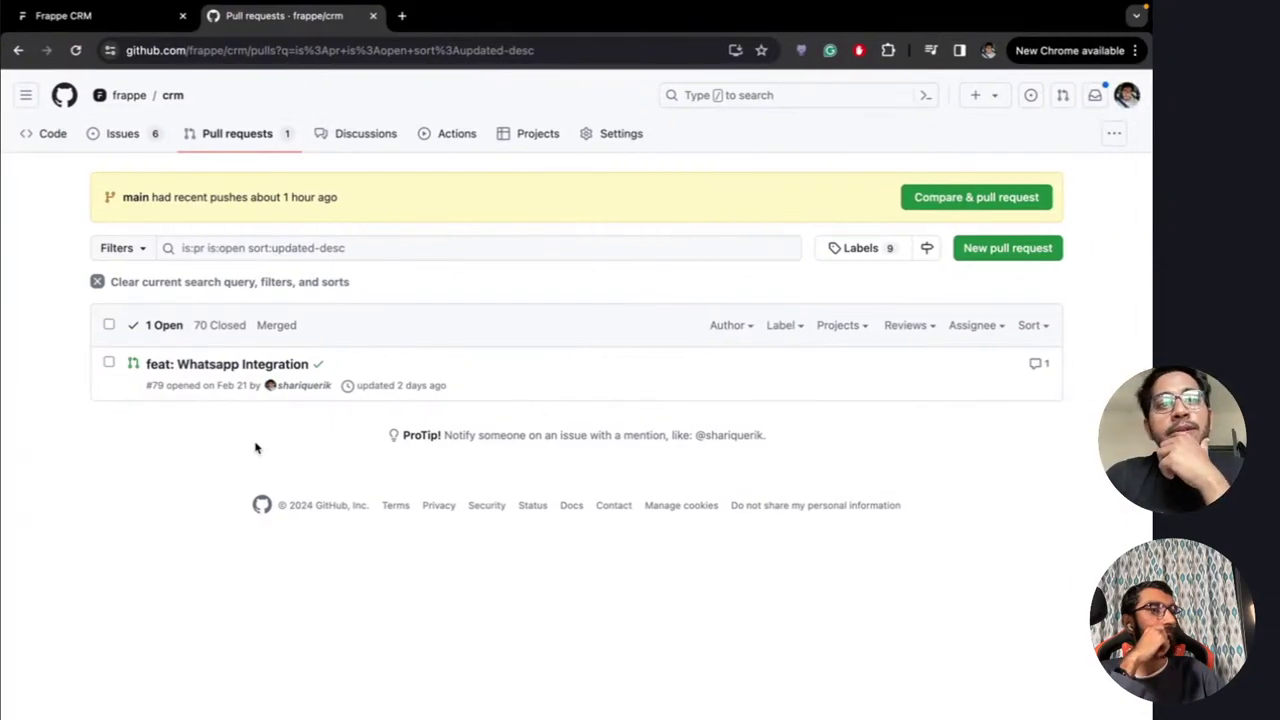
pyautogui.hotkey('ctrl', 'Left')
pyautogui.hotkey('ctrl', 'Left')
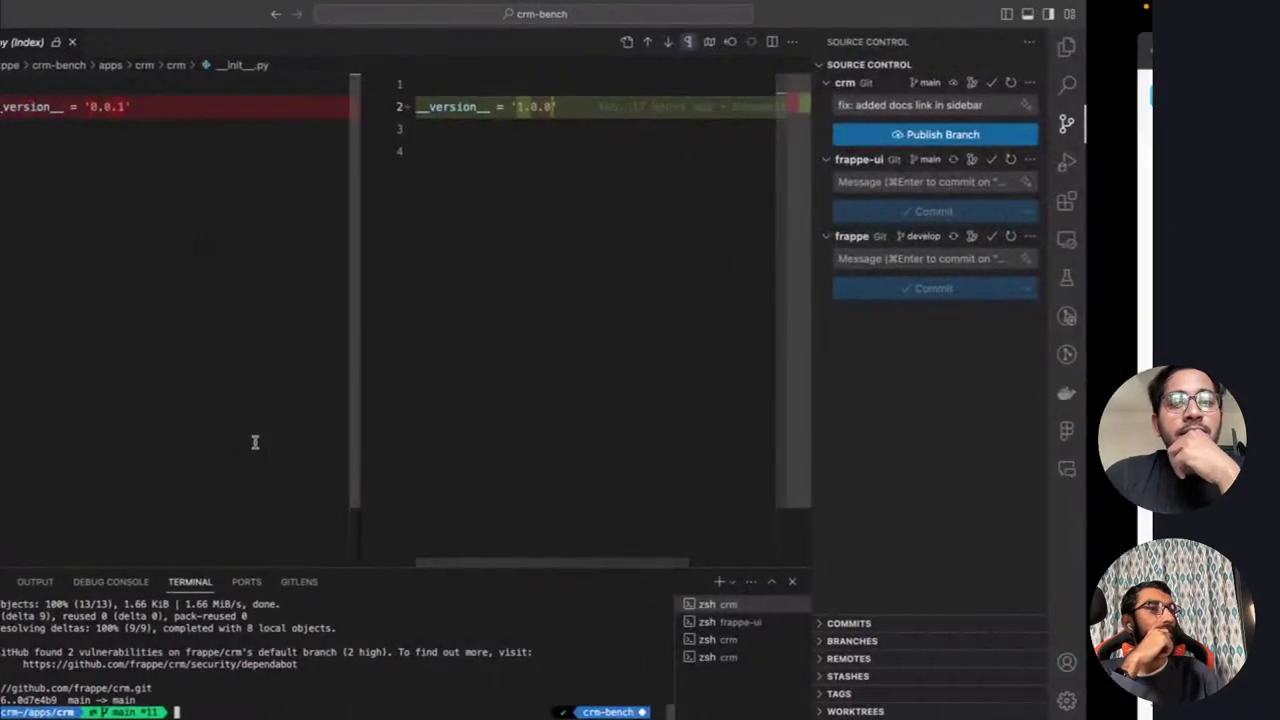
pyautogui.hotkey('ctrl', 'Right')
pyautogui.hotkey('ctrl', 'Right')
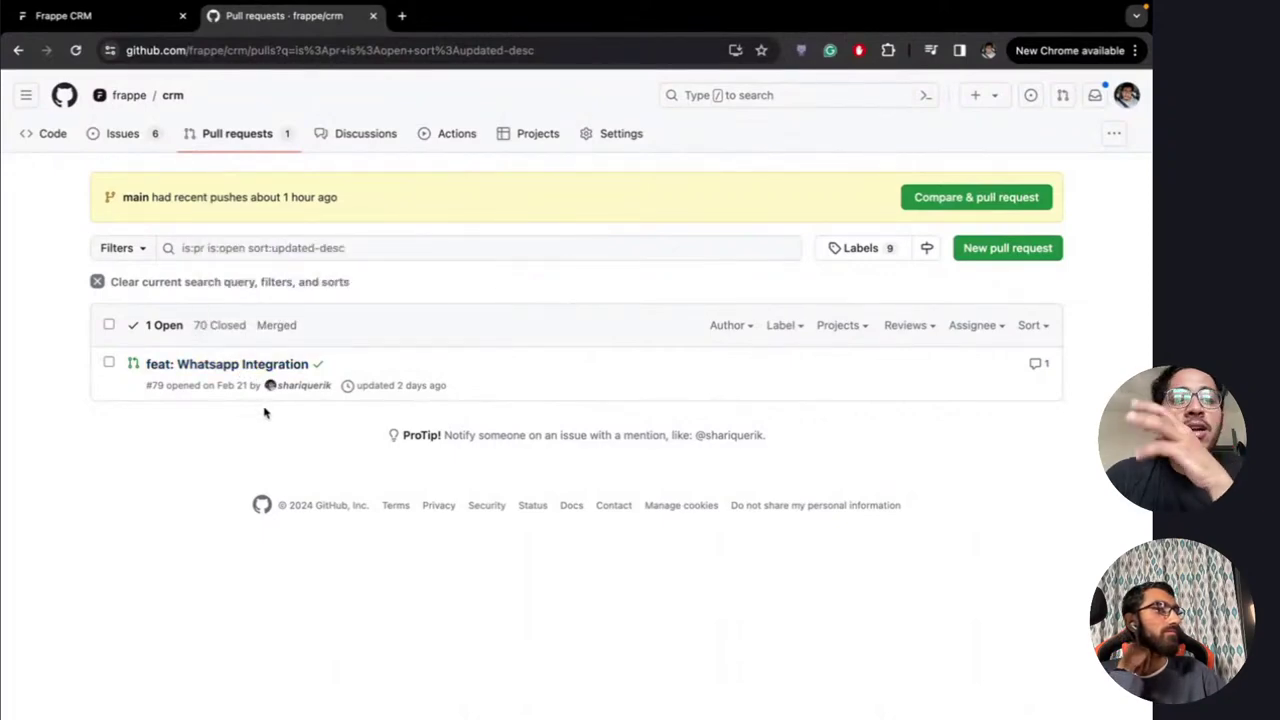
# Scroll through the CRM Leads list on its desktop, then return to the Frappe Cloud deploy page
pyautogui.click(90, 18)
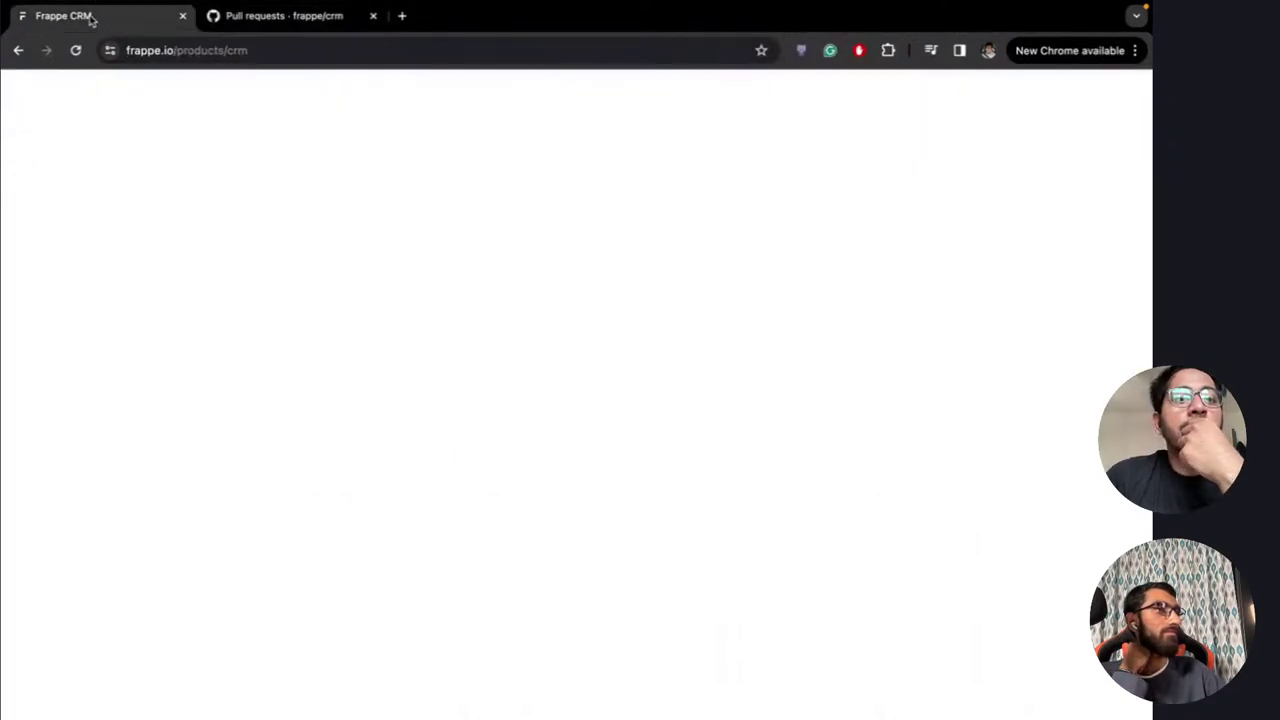
pyautogui.hotkey('ctrl', 'Right')
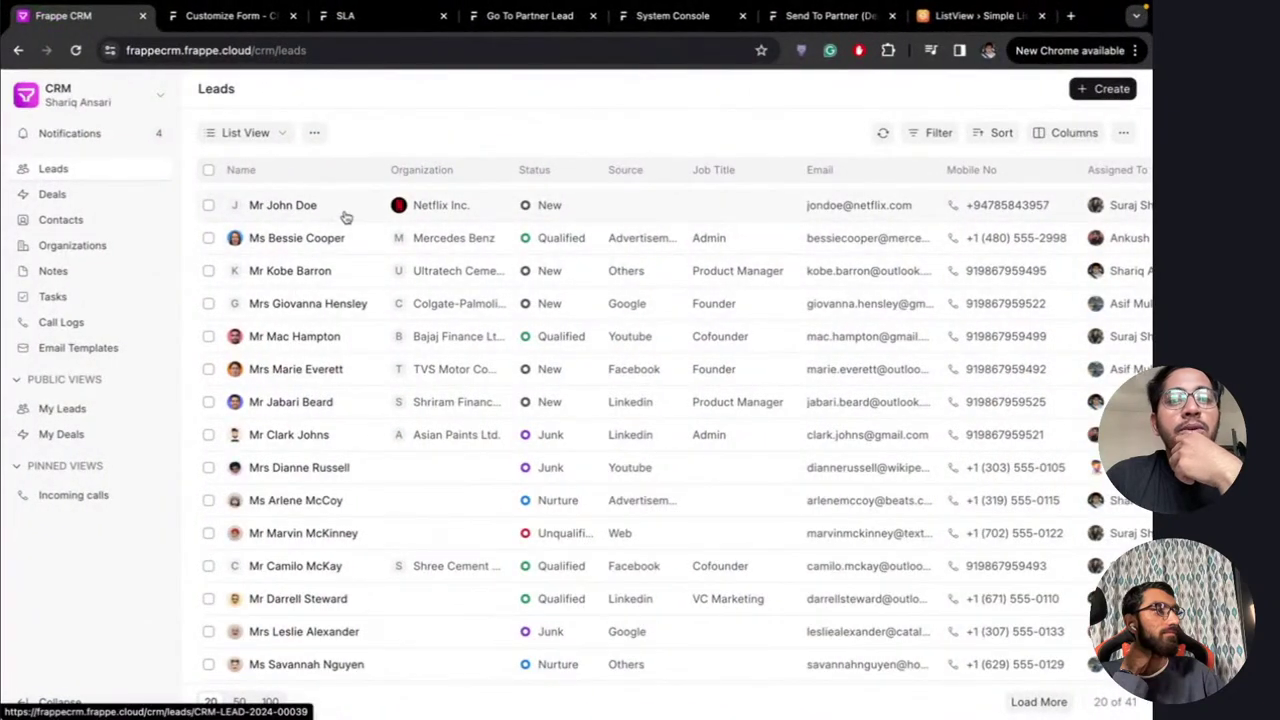
pyautogui.scroll(-2, 410, 335)
pyautogui.scroll(2, 410, 350)
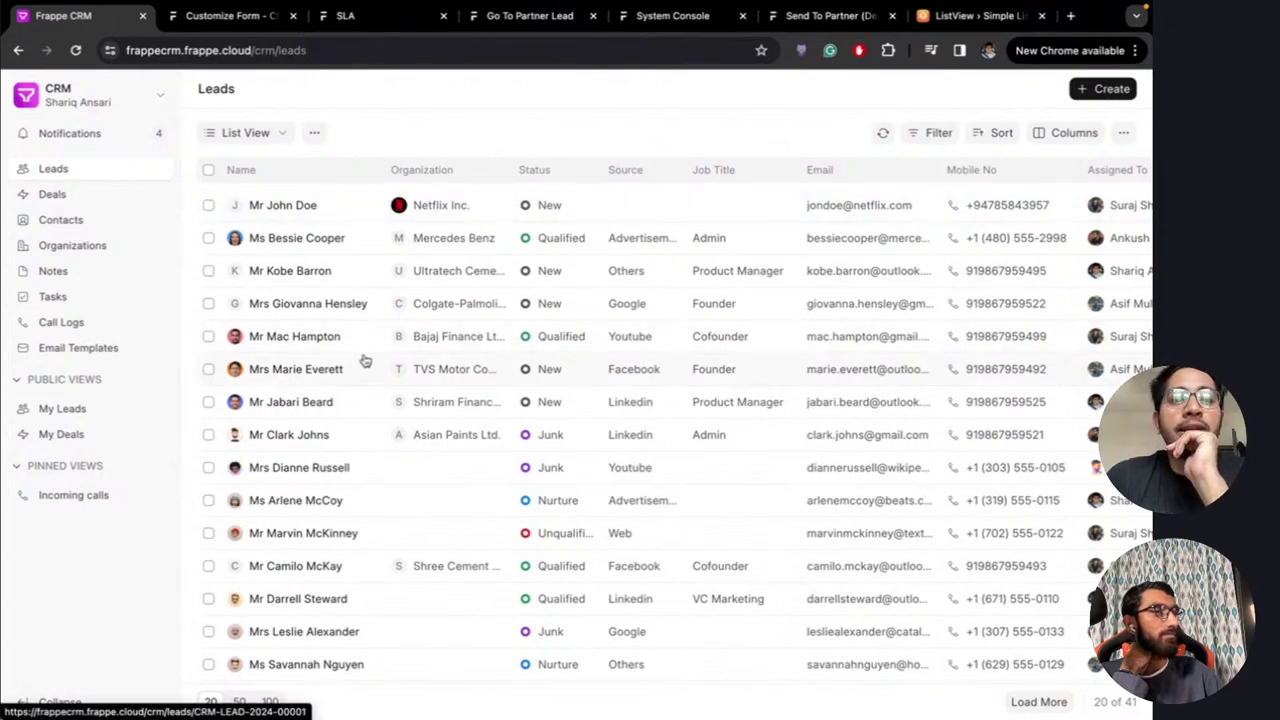
pyautogui.scroll(-3, 363, 357)
pyautogui.scroll(3, 363, 357)
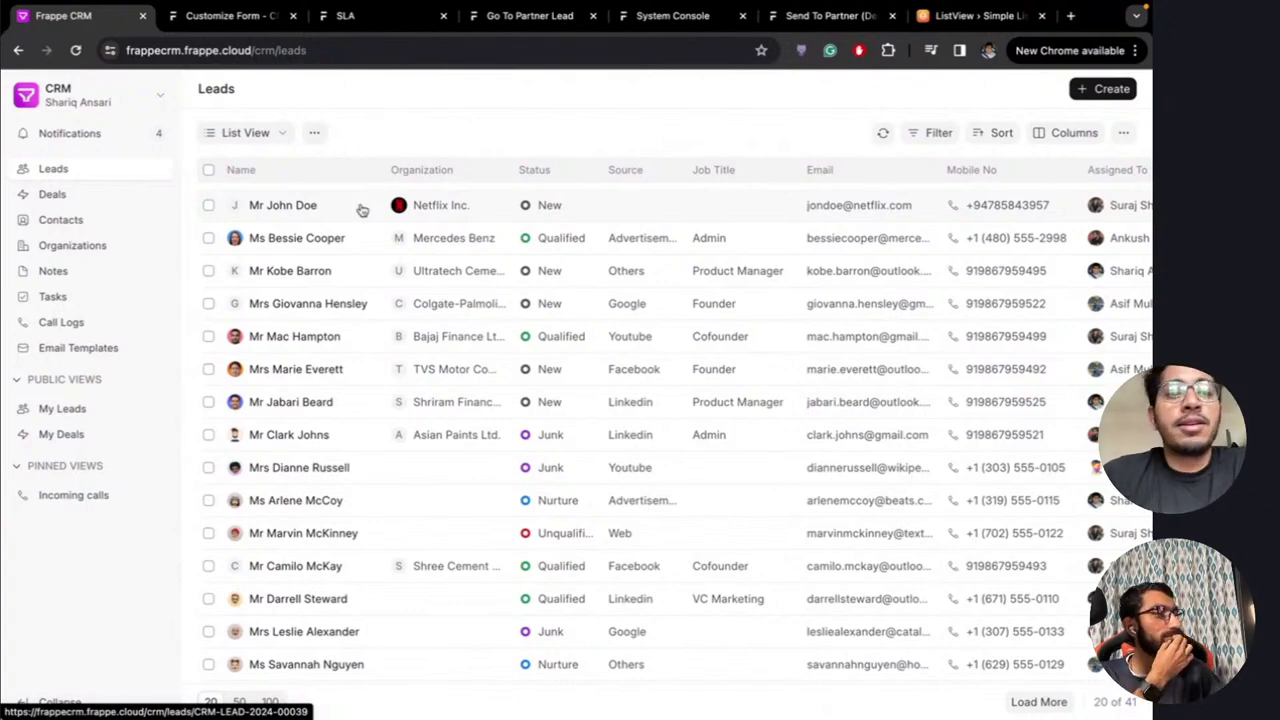
pyautogui.hotkey('ctrl', 'Left')
pyautogui.hotkey('ctrl', 'Left')
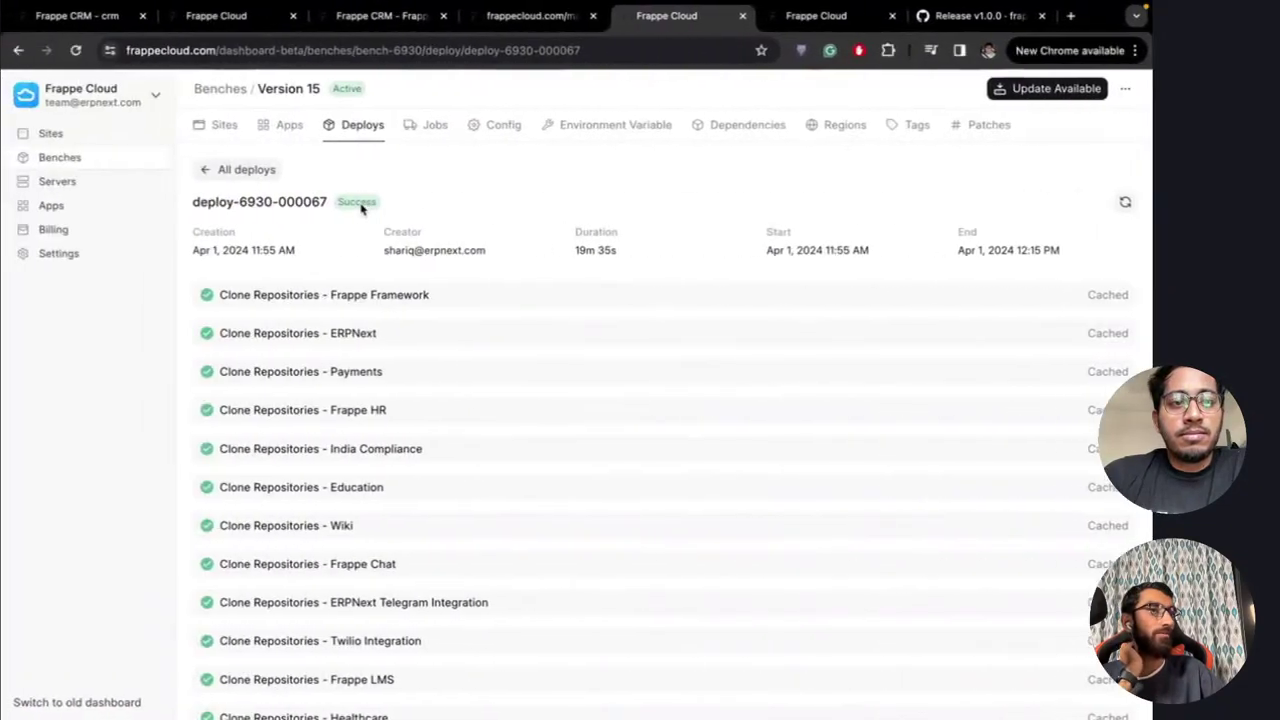
# Glance at the YouTube live chat, then cycle back through Frappe Cloud to the CRM Leads list
pyautogui.hotkey('ctrl', 'Left')
pyautogui.hotkey('ctrl', 'Left')
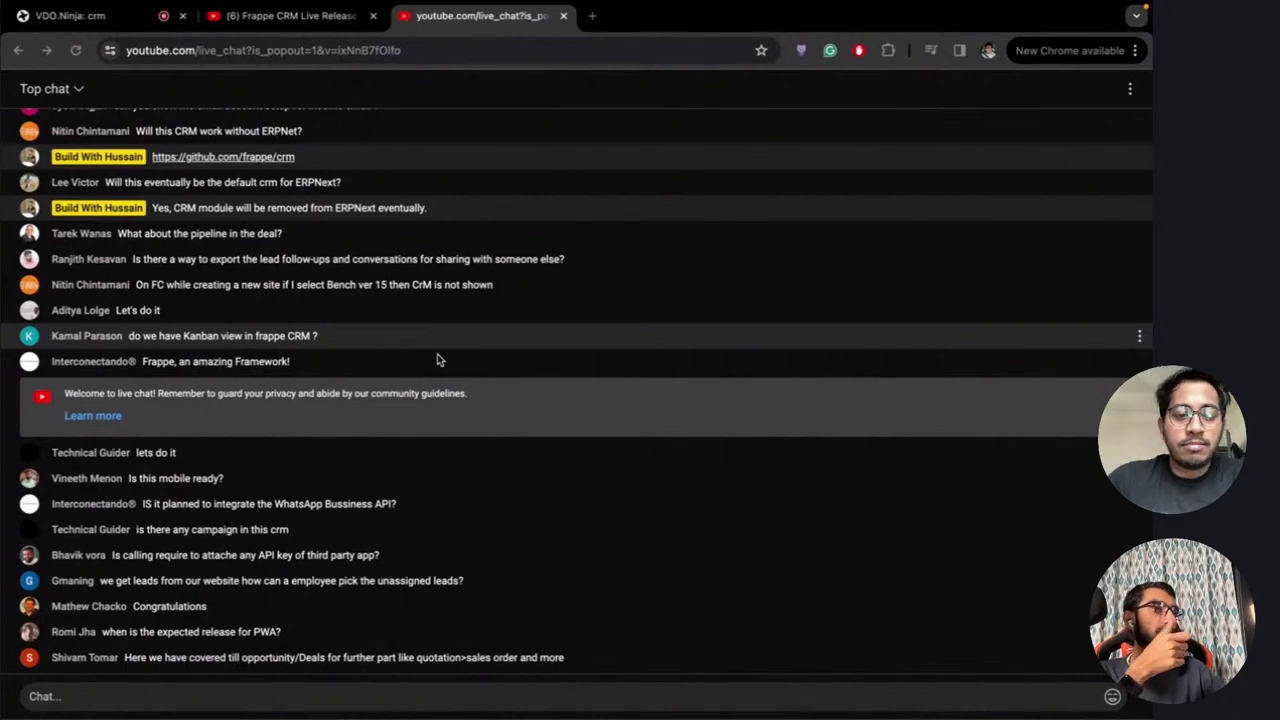
pyautogui.hotkey('ctrl', 'Right')
pyautogui.hotkey('ctrl', 'Right')
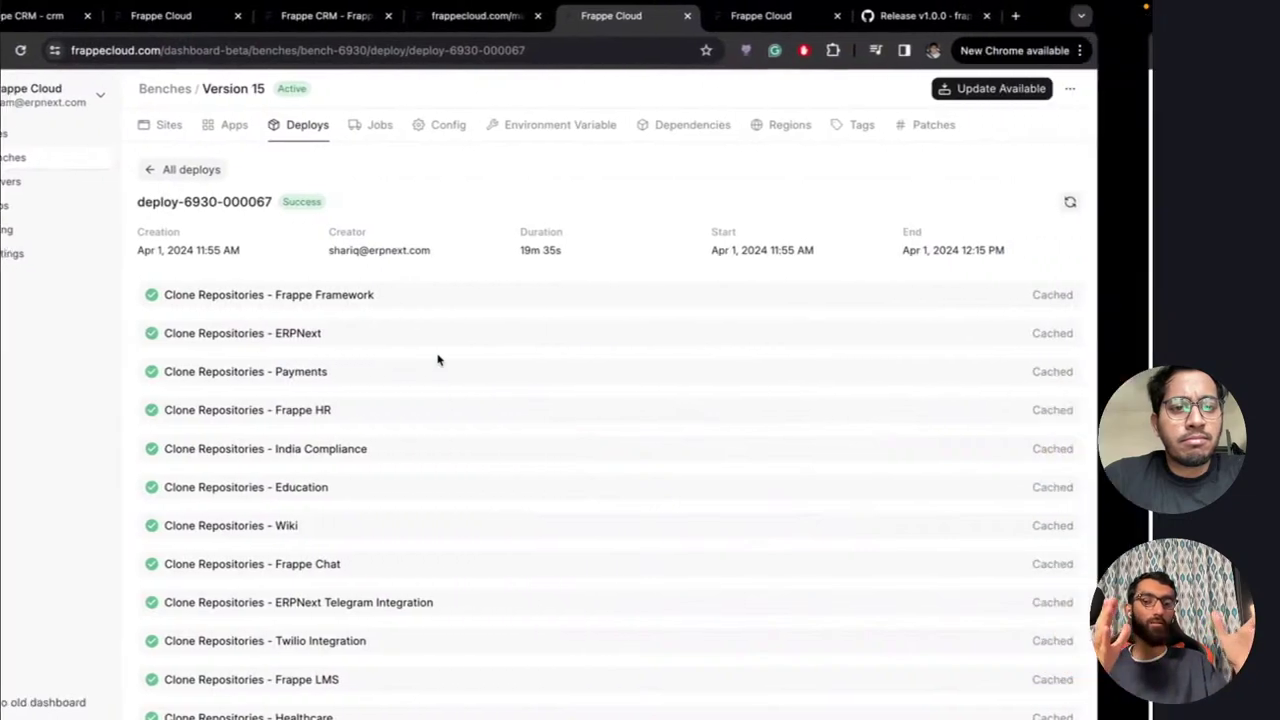
pyautogui.hotkey('ctrl', 'Right')
pyautogui.hotkey('ctrl', 'Right')
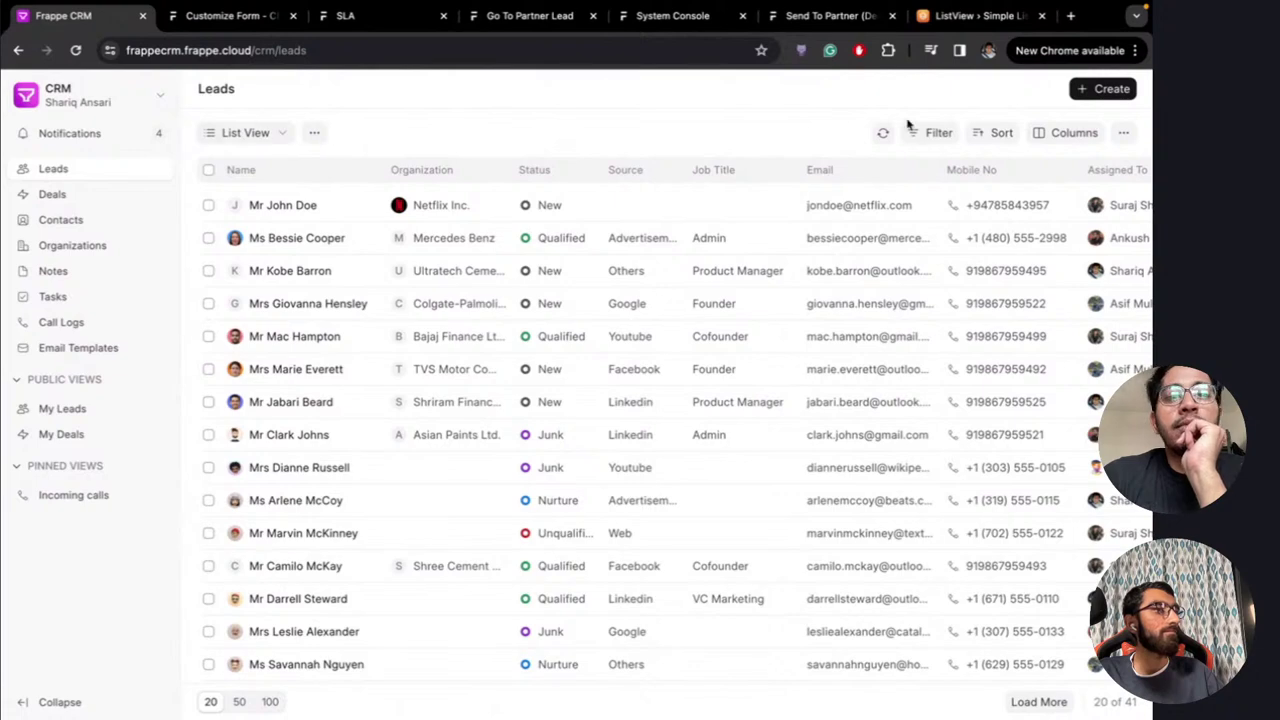
# Discard a new lead form, then go to the Desk and start an awesomebar search
pyautogui.click(1106, 88)
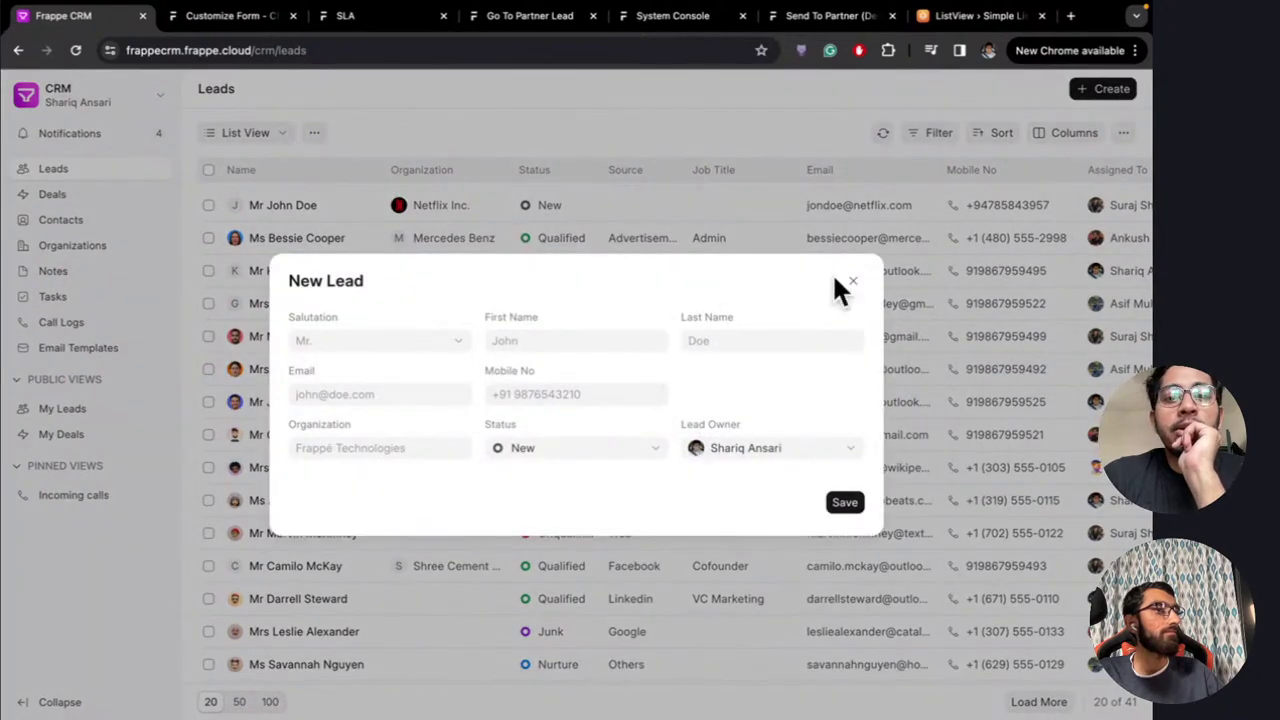
pyautogui.click(853, 280)
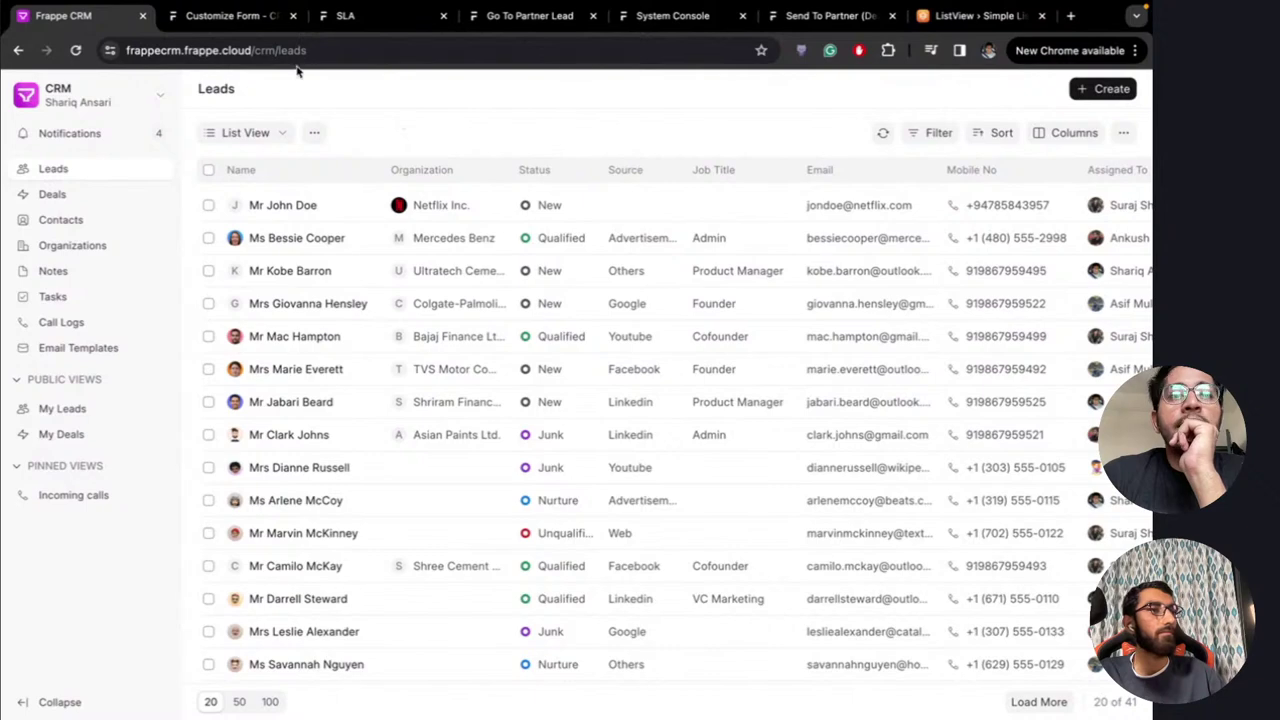
pyautogui.click(224, 14)
pyautogui.click(771, 88)
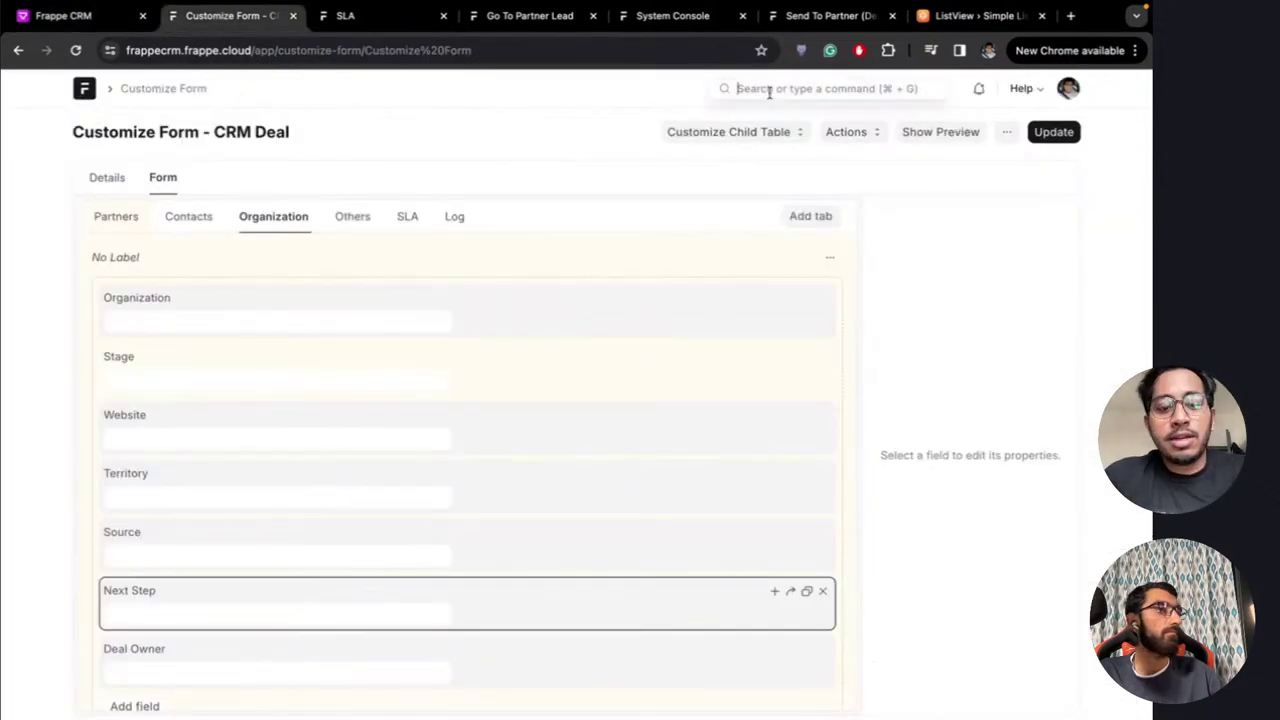
# Start a new web form titled 'Lead from Contact Us' with DocType CRM Lead
pyautogui.write('Webf')
pyautogui.click(757, 124)
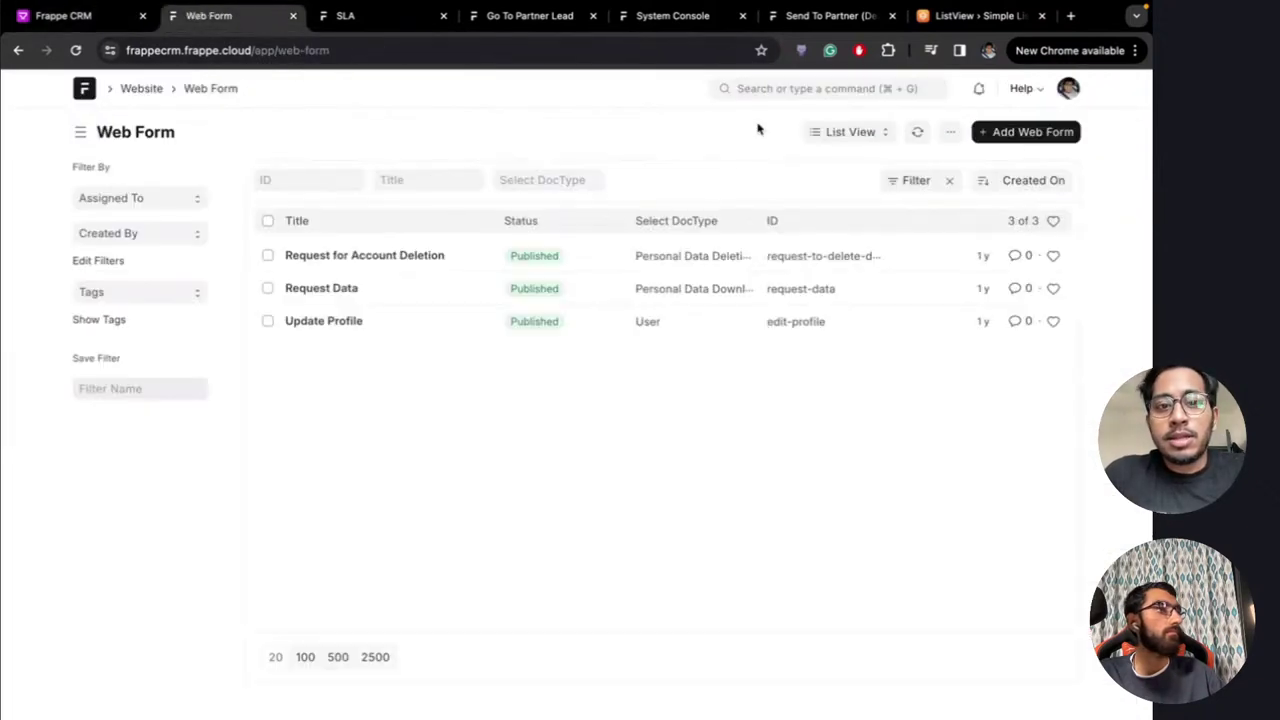
pyautogui.click(1015, 134)
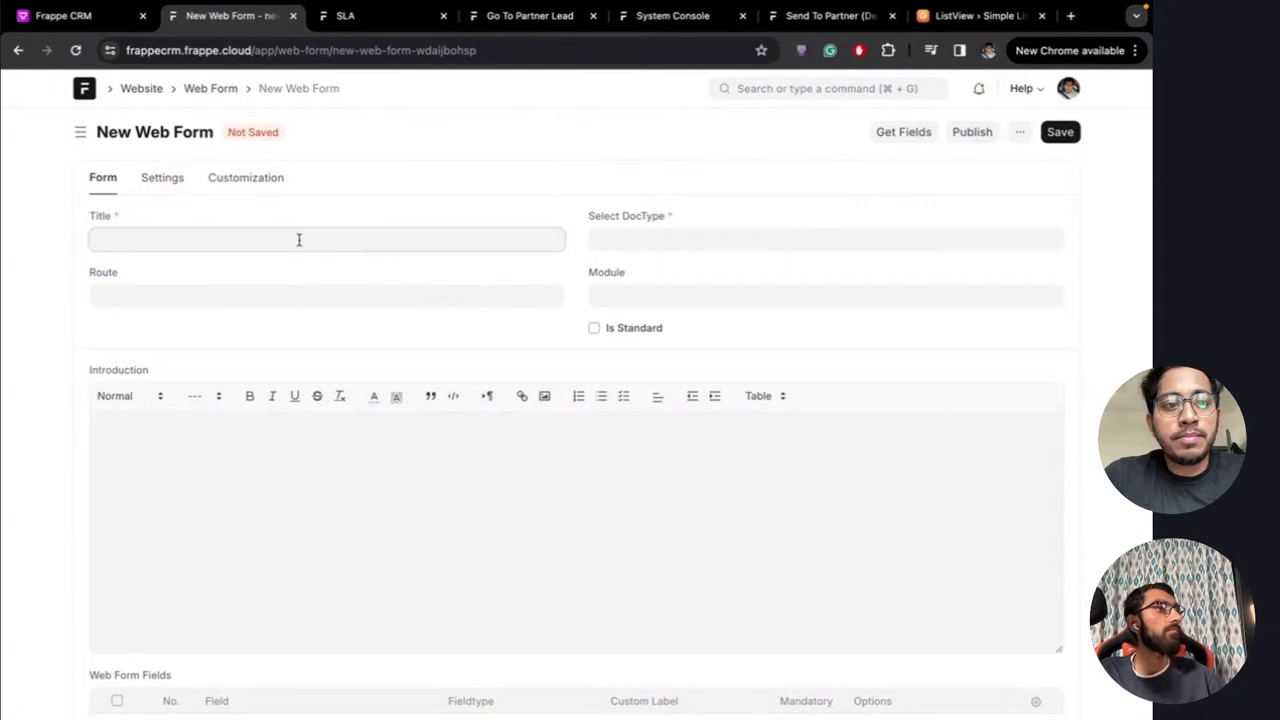
pyautogui.write('Lead ')
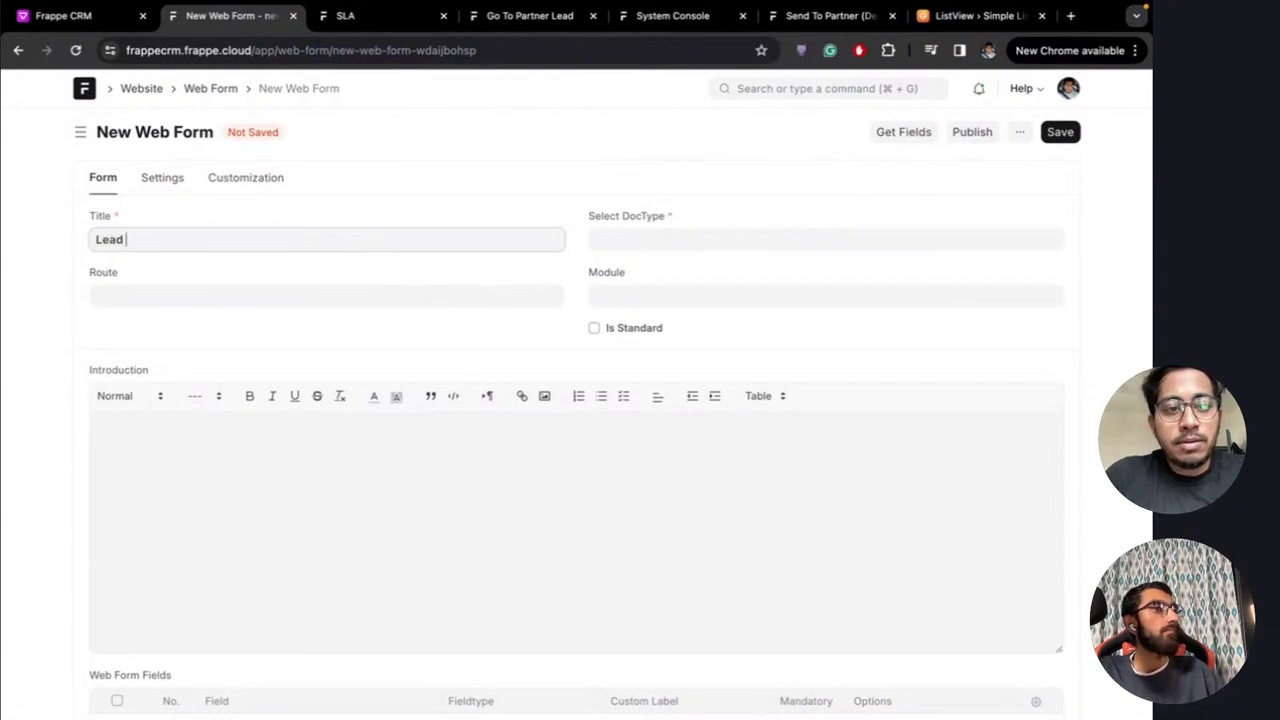
pyautogui.write('from Contact')
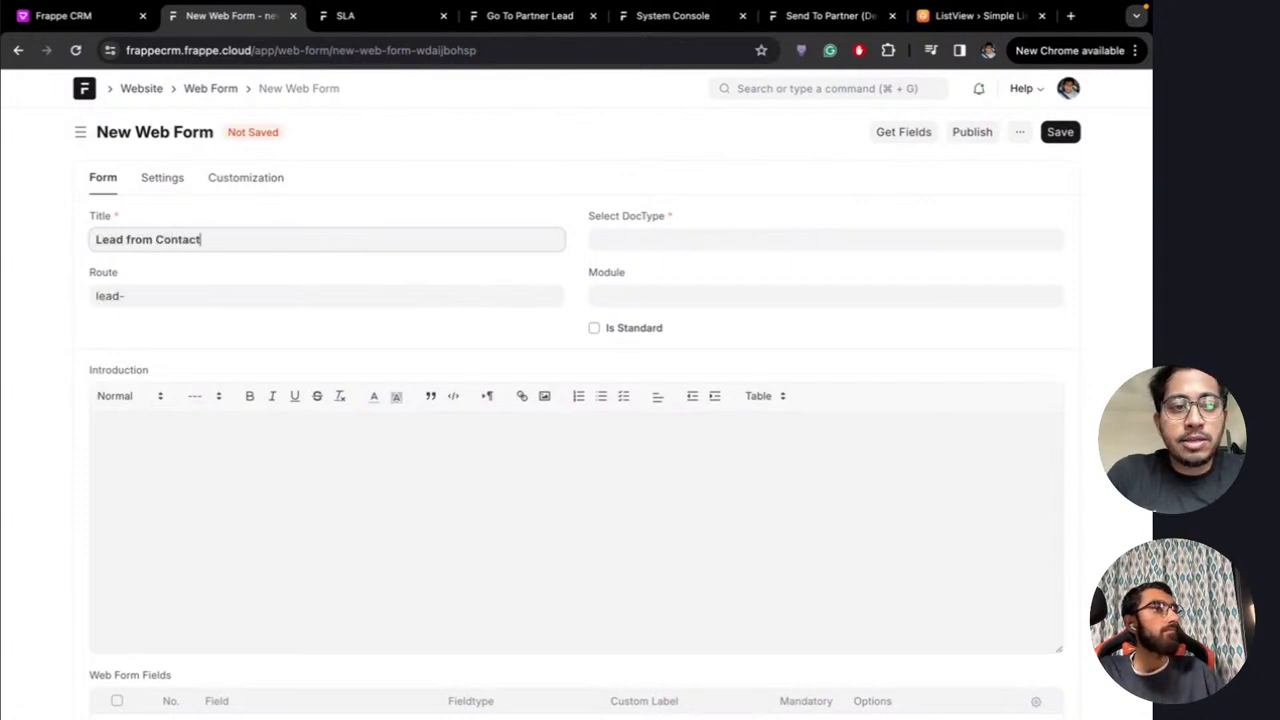
pyautogui.write(' Us')
pyautogui.click(670, 240)
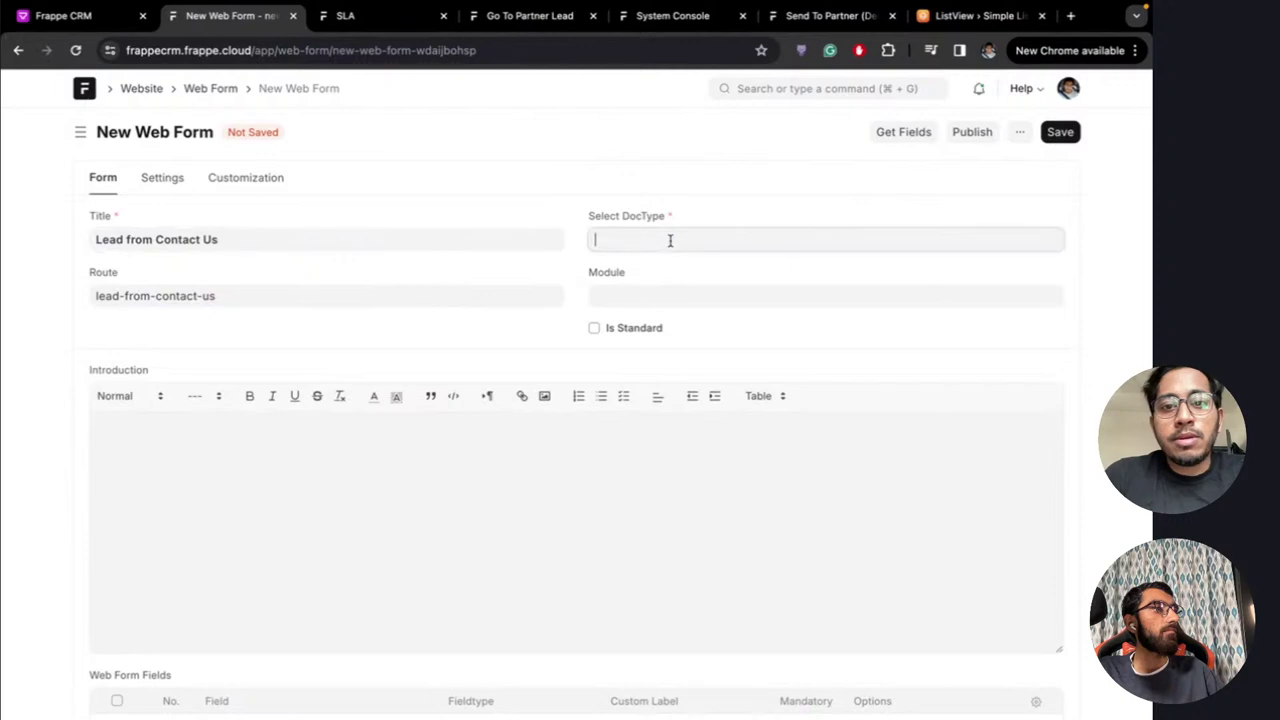
pyautogui.write('CRM')
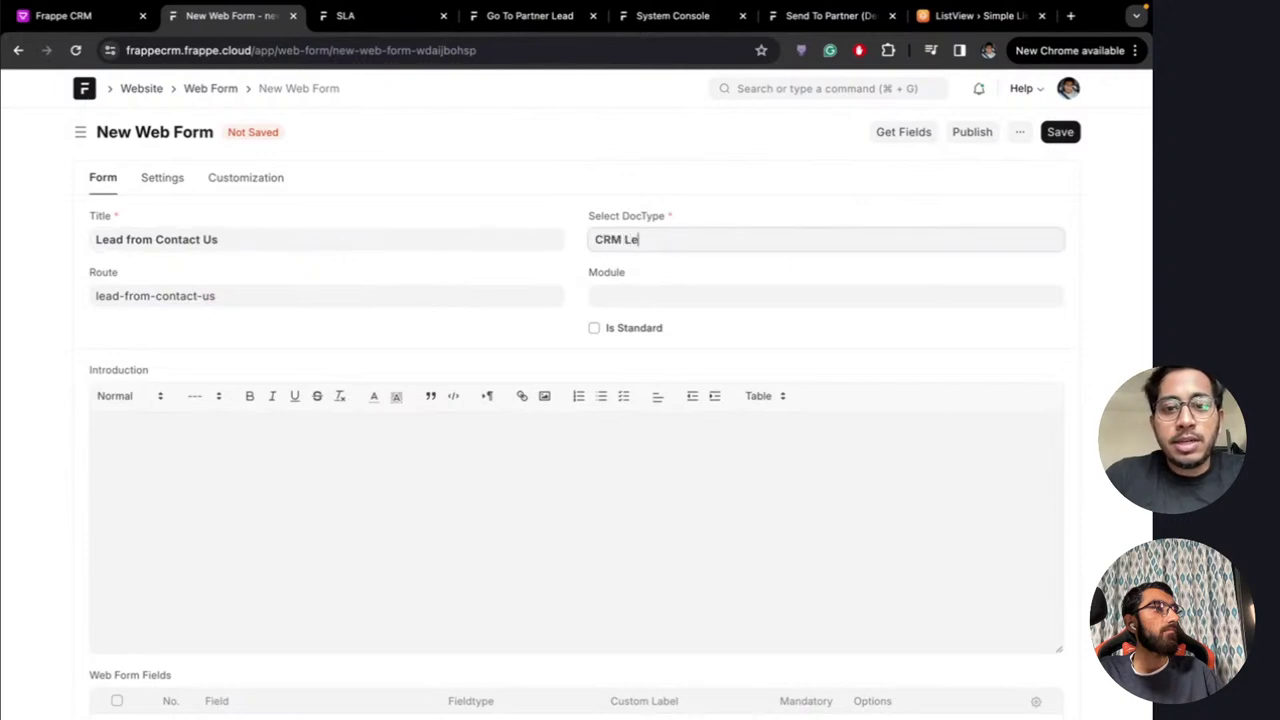
pyautogui.write(' Le')
pyautogui.click(646, 274)
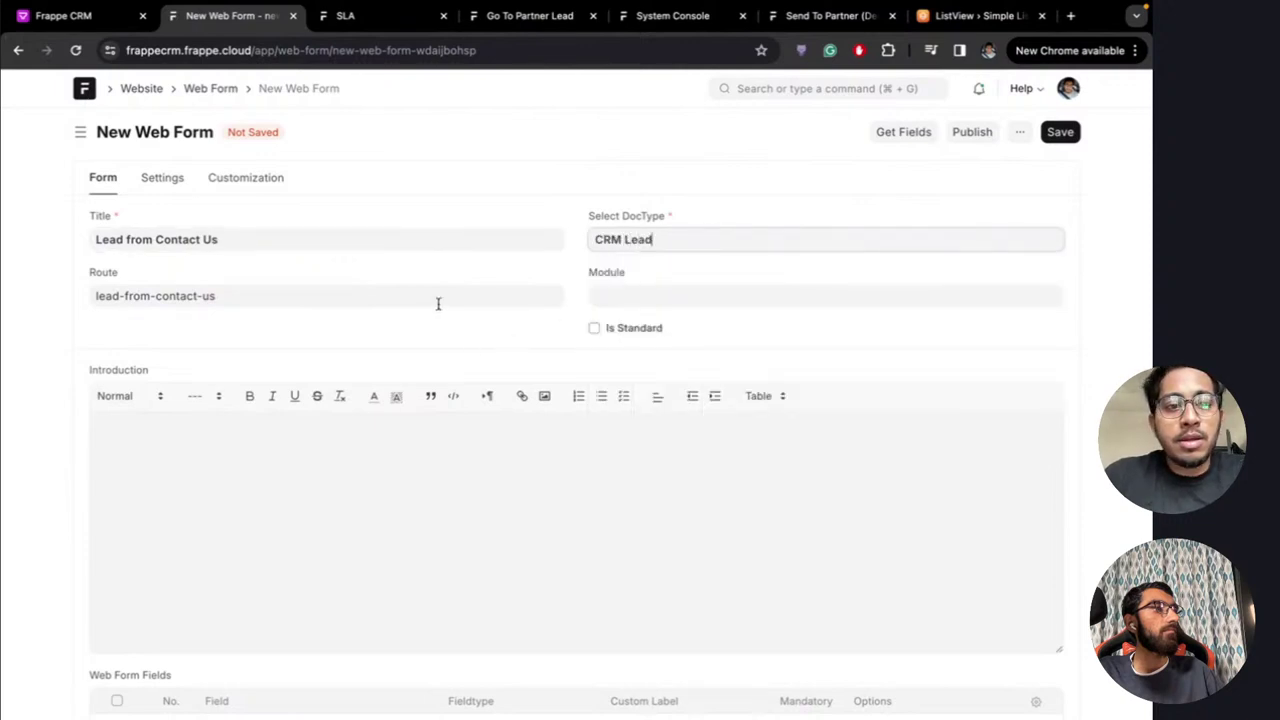
# Add Organization and First Name as the form's two field rows
pyautogui.scroll(-2, 440, 320)
pyautogui.click(118, 694)
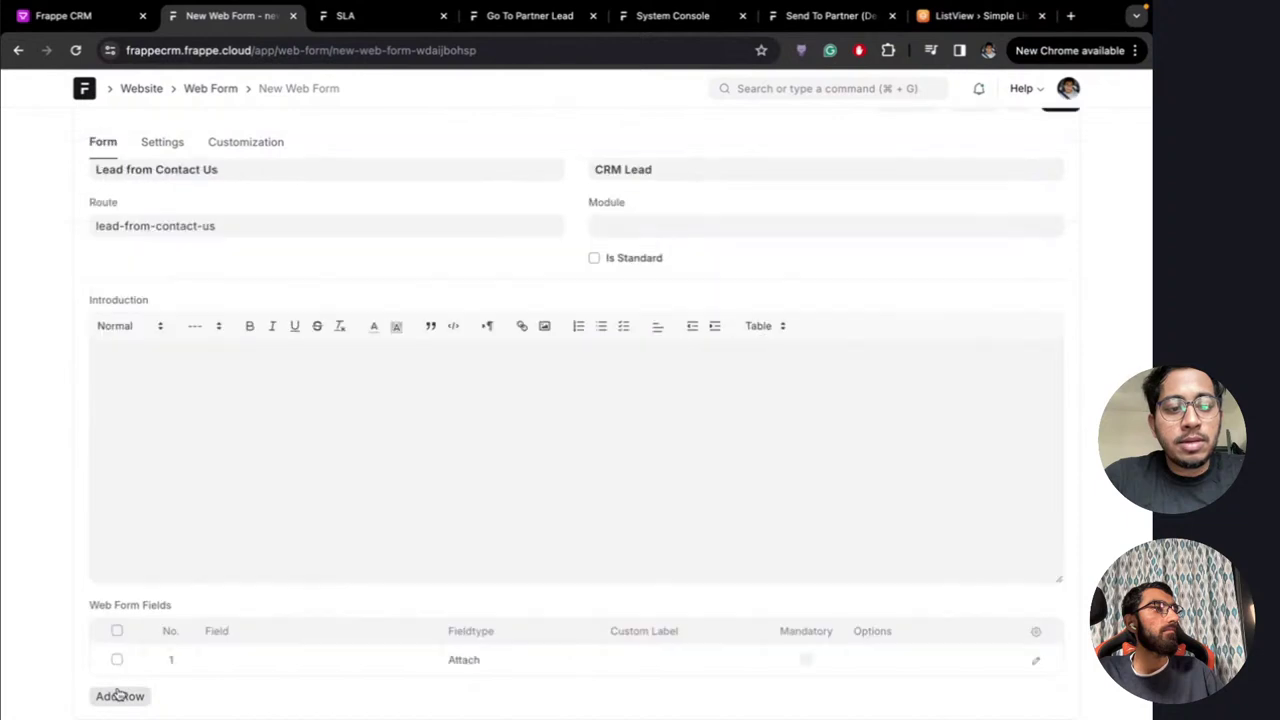
pyautogui.click(257, 660)
pyautogui.click(257, 660)
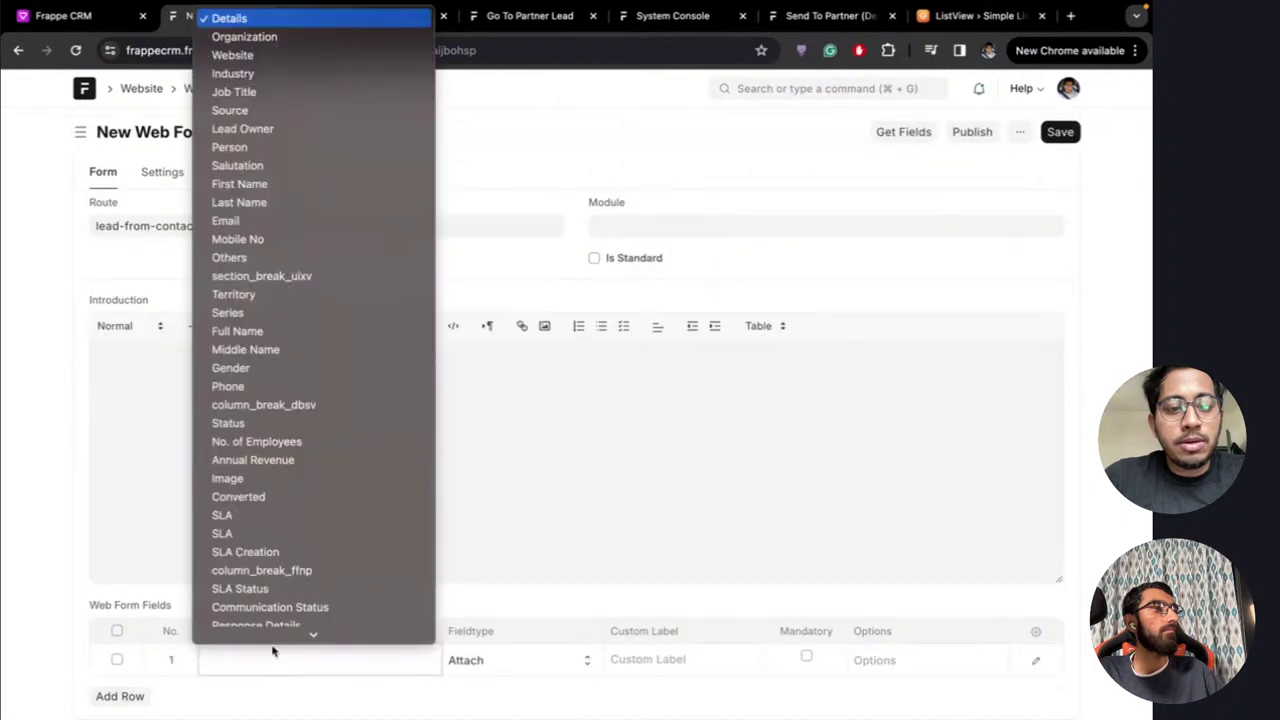
pyautogui.click(281, 38)
pyautogui.click(120, 694)
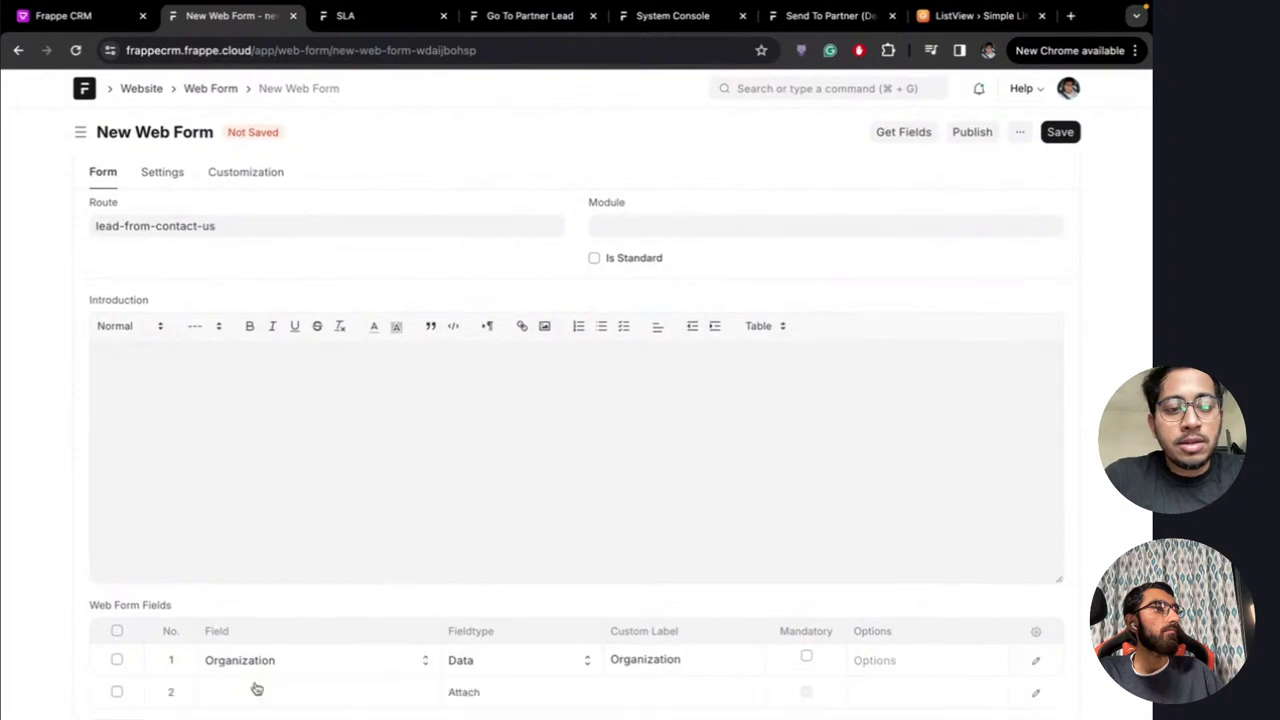
pyautogui.click(274, 696)
pyautogui.click(274, 696)
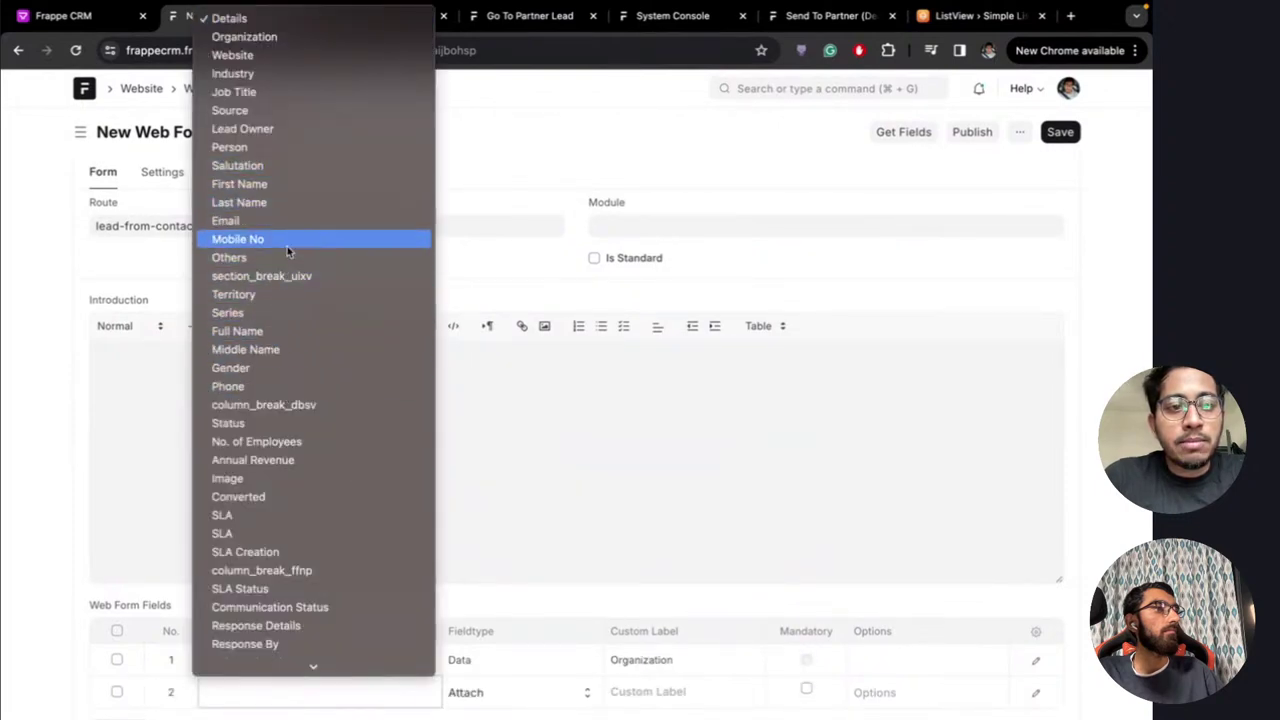
pyautogui.click(296, 186)
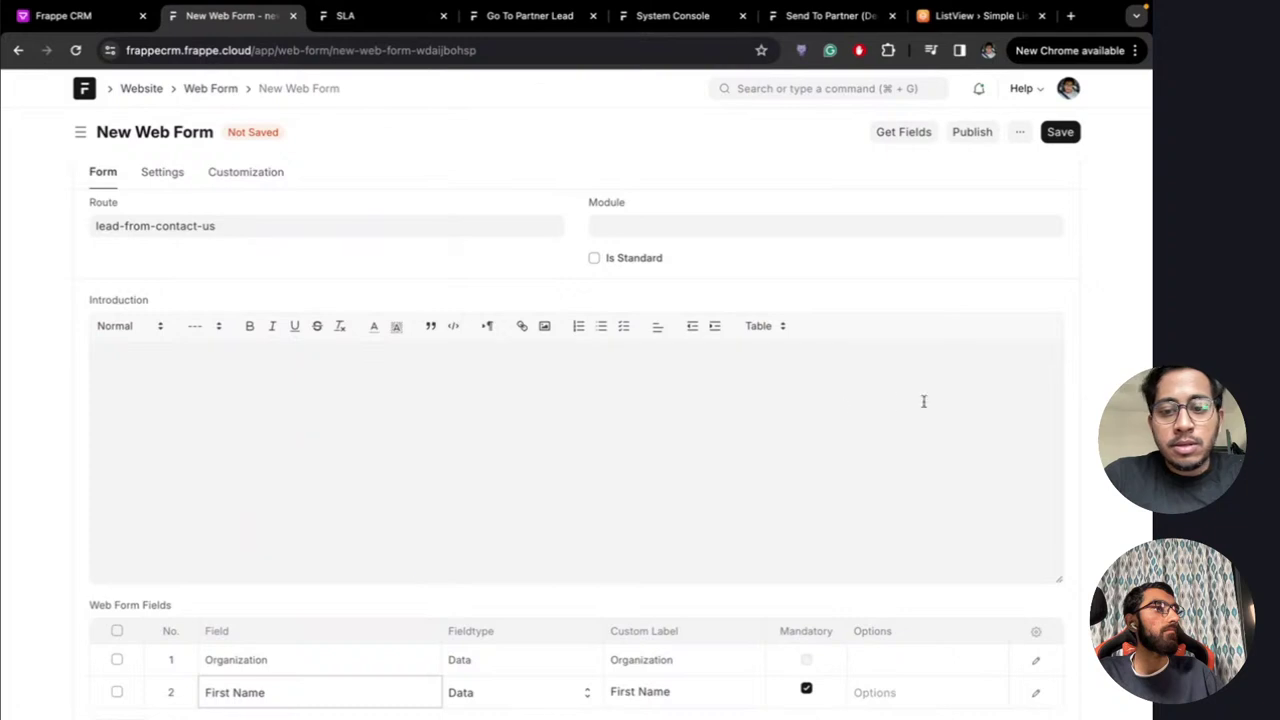
# Save the web form, reload the page, and publish it
pyautogui.scroll(-1, 674, 534)
pyautogui.scroll(2, 586, 517)
pyautogui.scroll(-2, 780, 431)
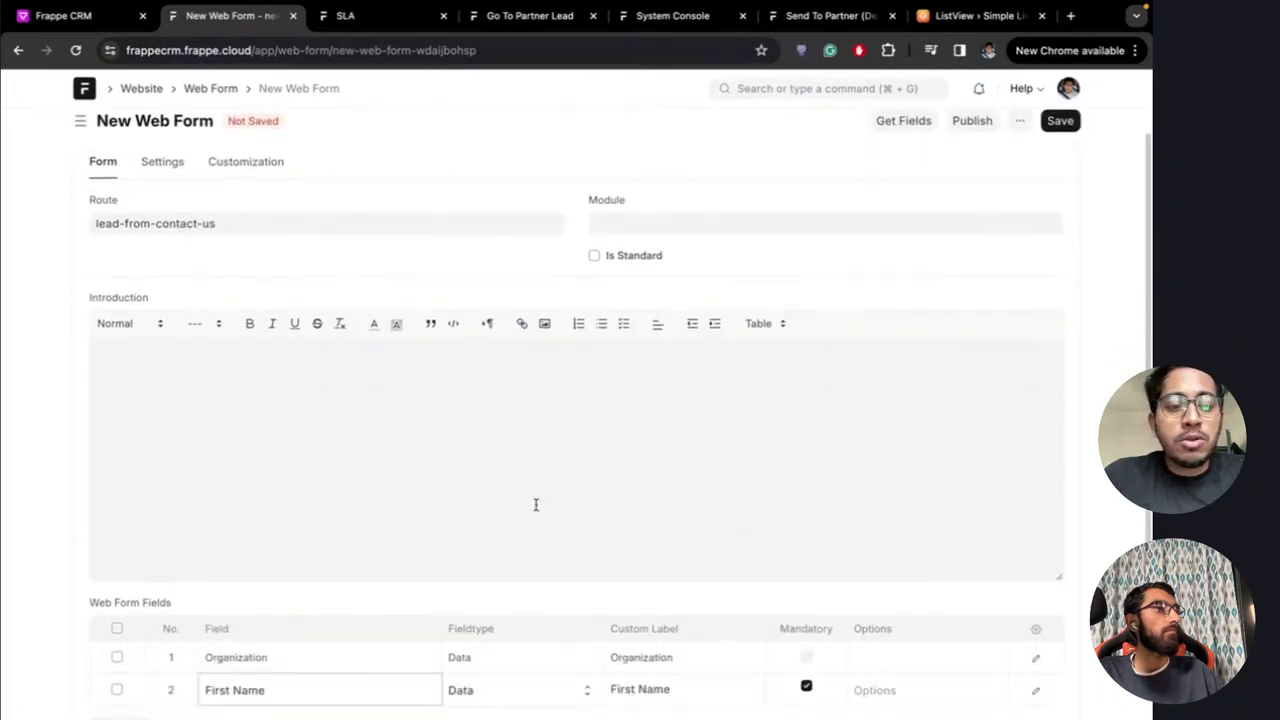
pyautogui.scroll(-1, 535, 505)
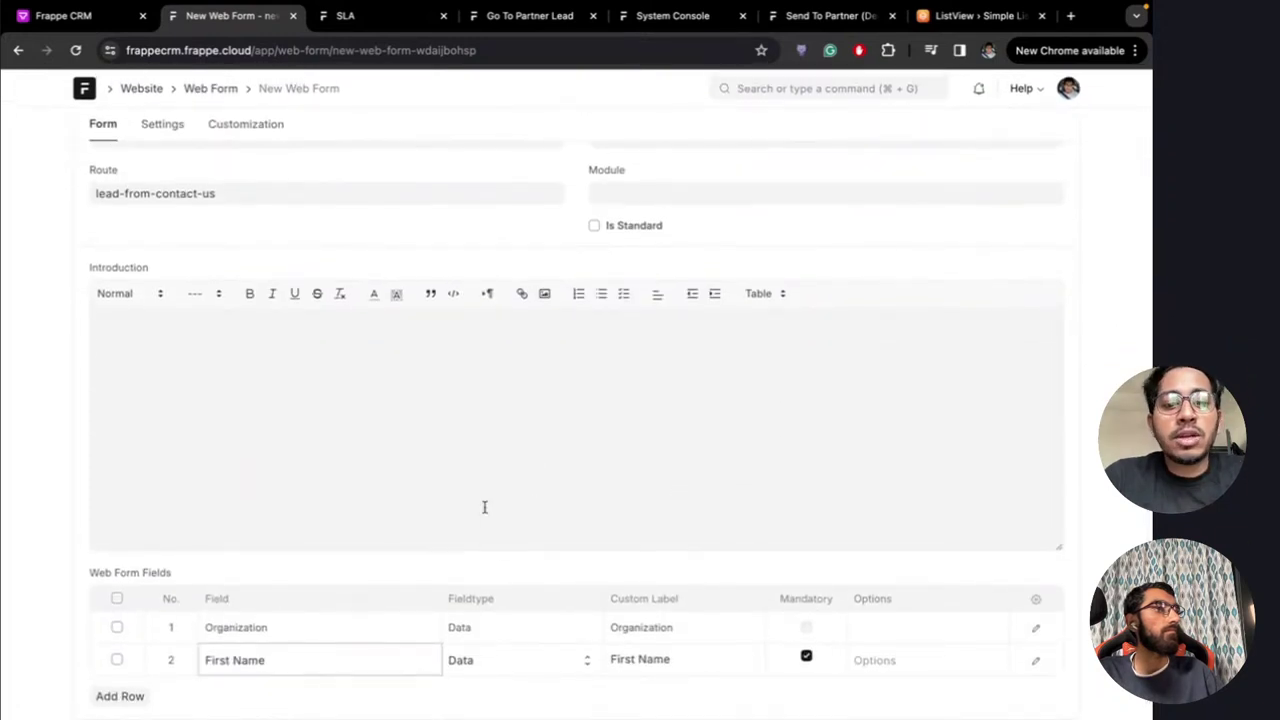
pyautogui.scroll(2, 484, 507)
pyautogui.scroll(-3, 663, 414)
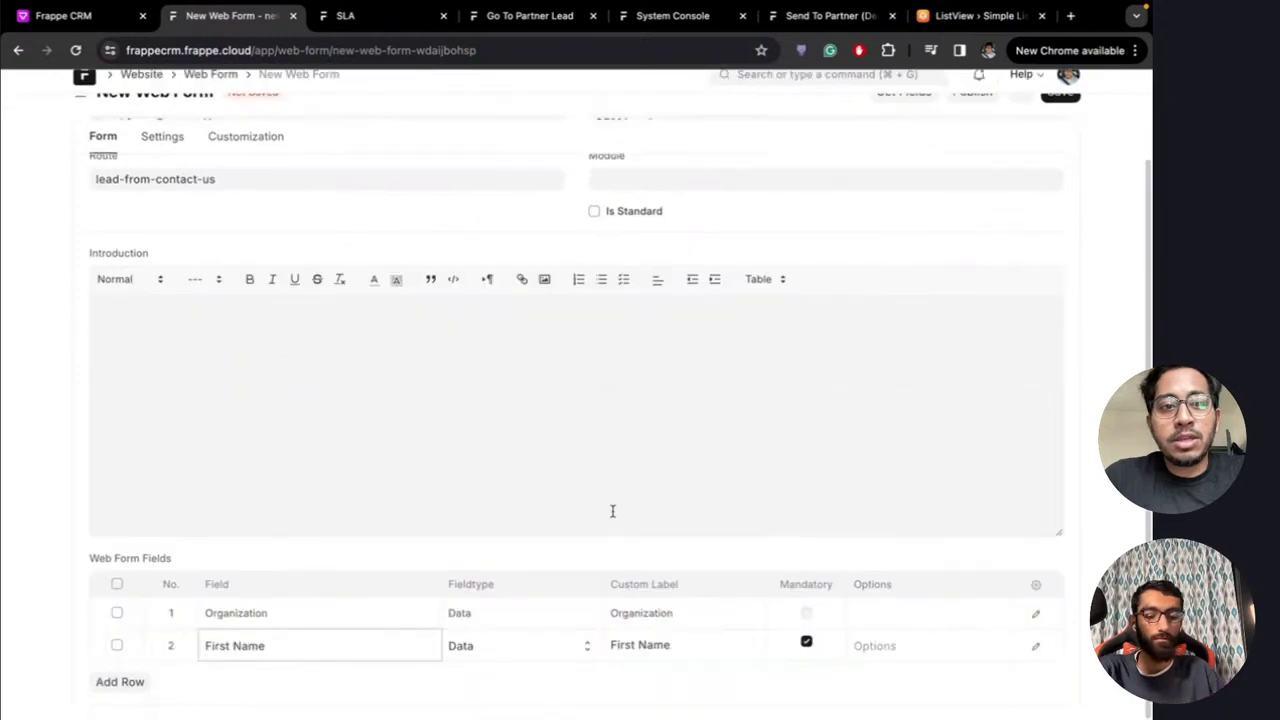
pyautogui.scroll(2, 612, 511)
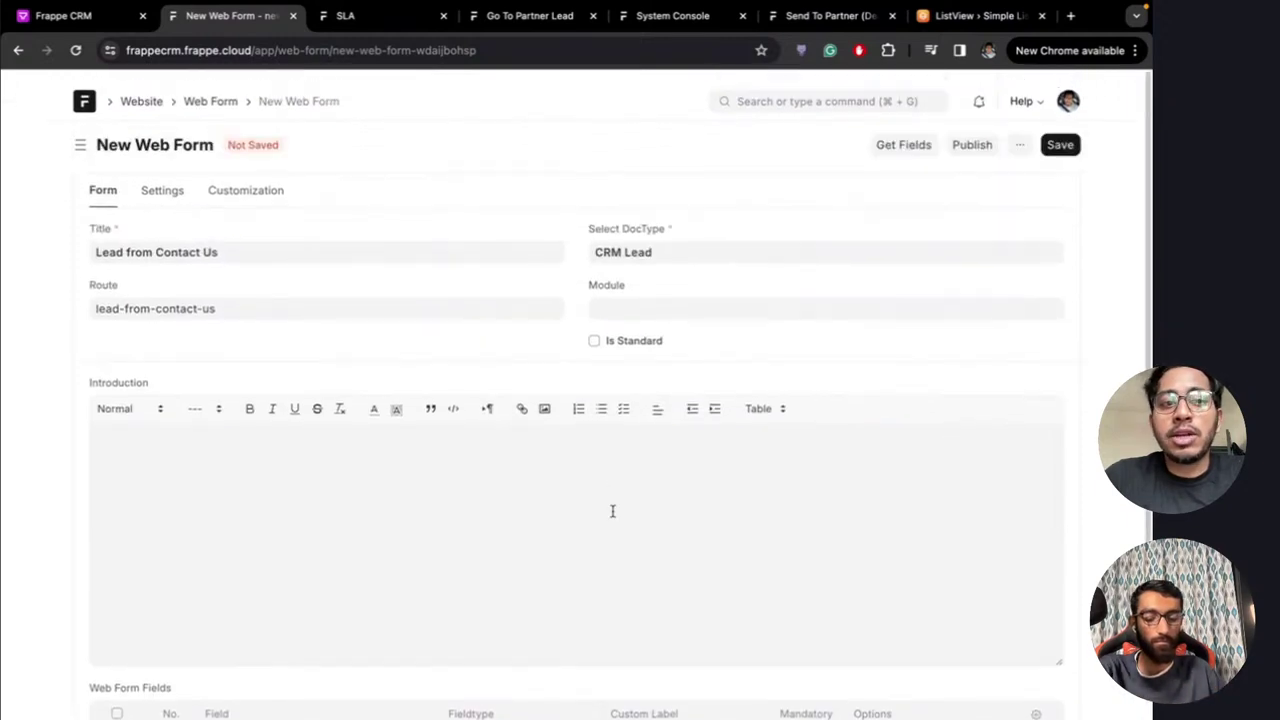
pyautogui.click(1064, 134)
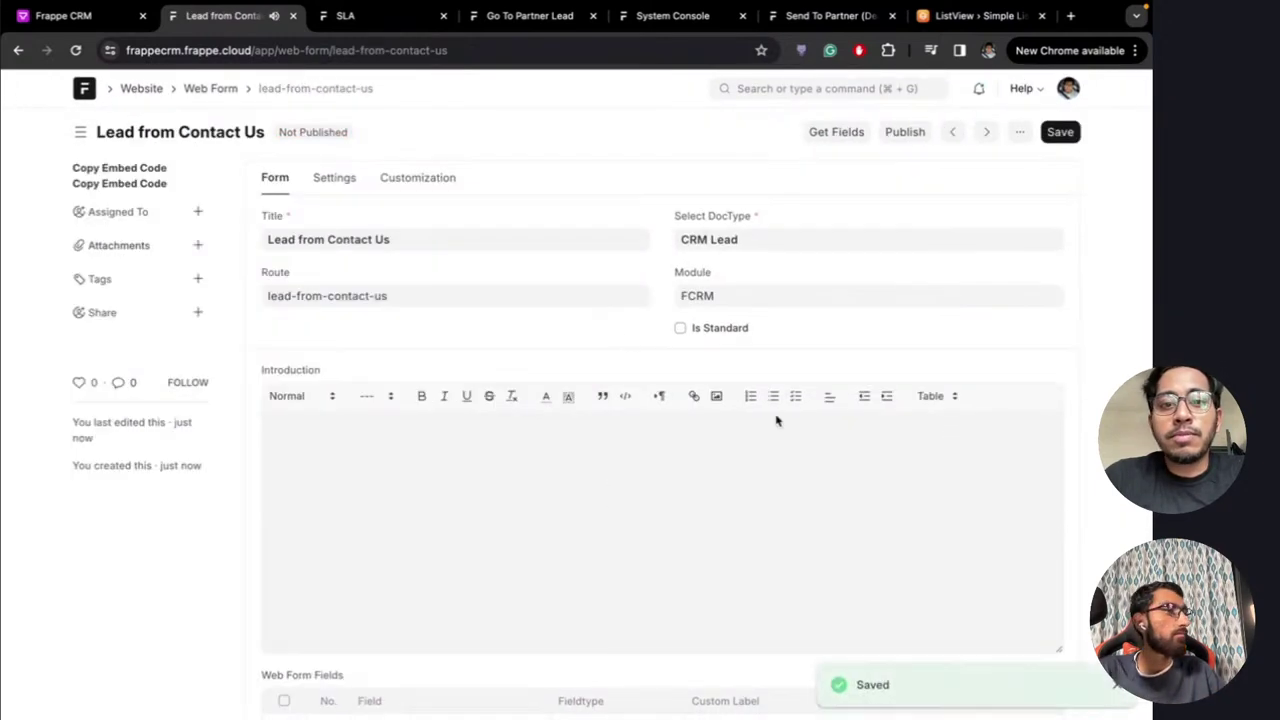
pyautogui.click(431, 50)
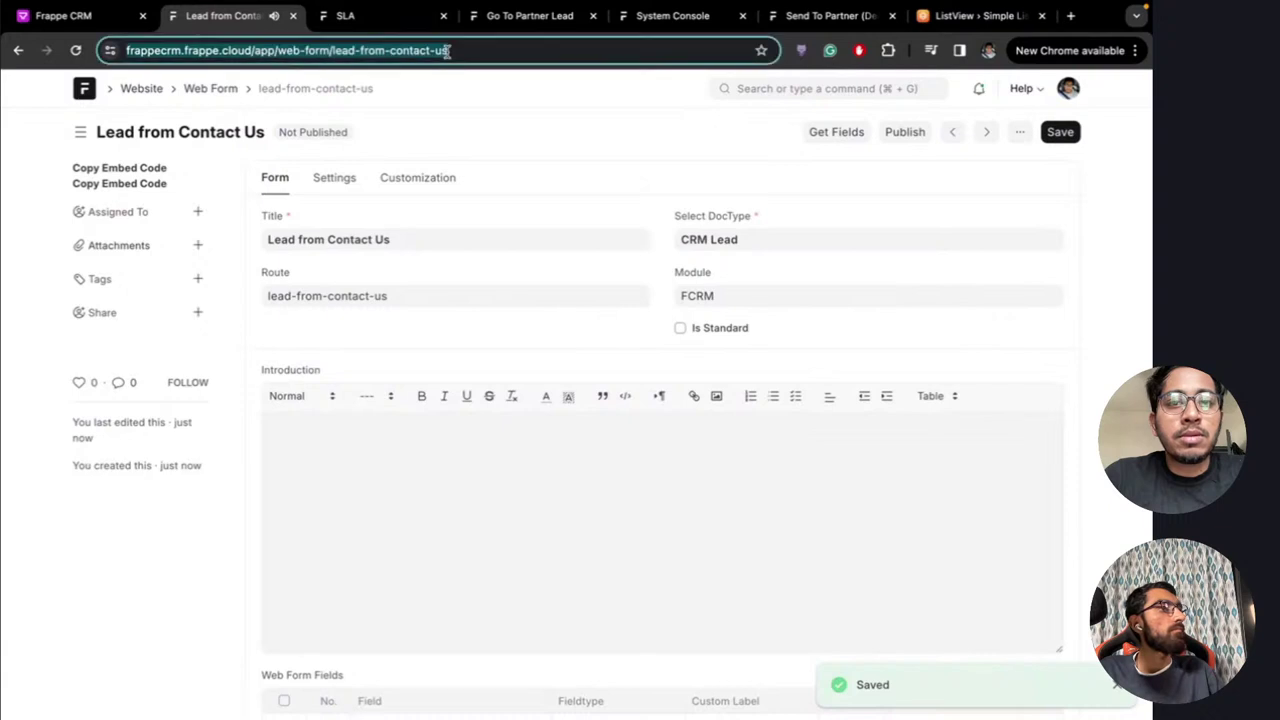
pyautogui.press('Return')
pyautogui.click(901, 143)
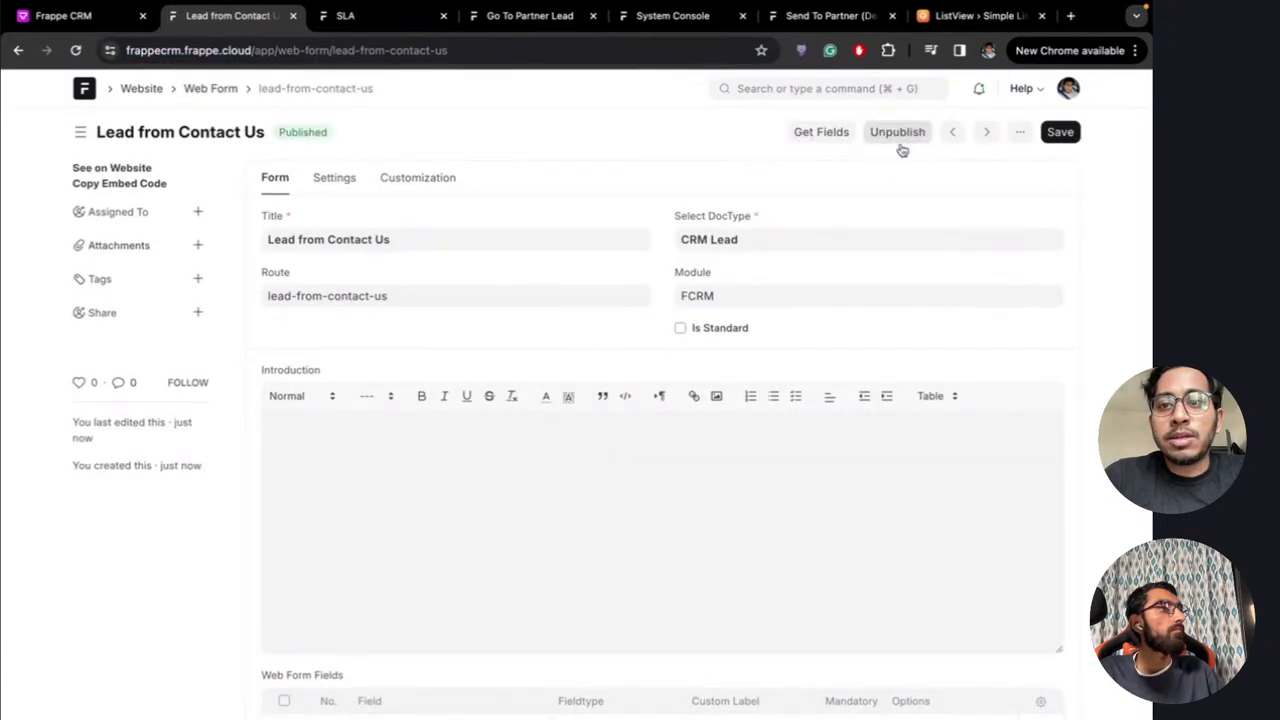
# On the public form, enter organization 'FOSS United' and a first name, then submit
pyautogui.click(140, 168)
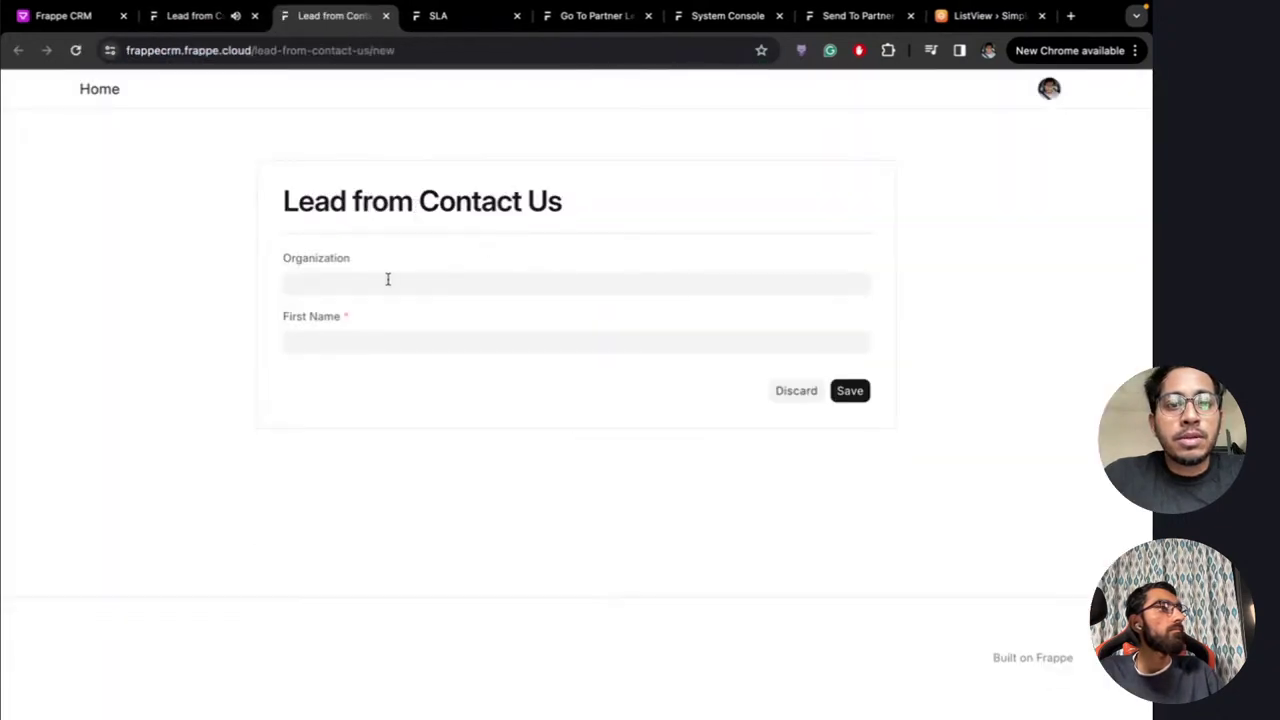
pyautogui.click(383, 279)
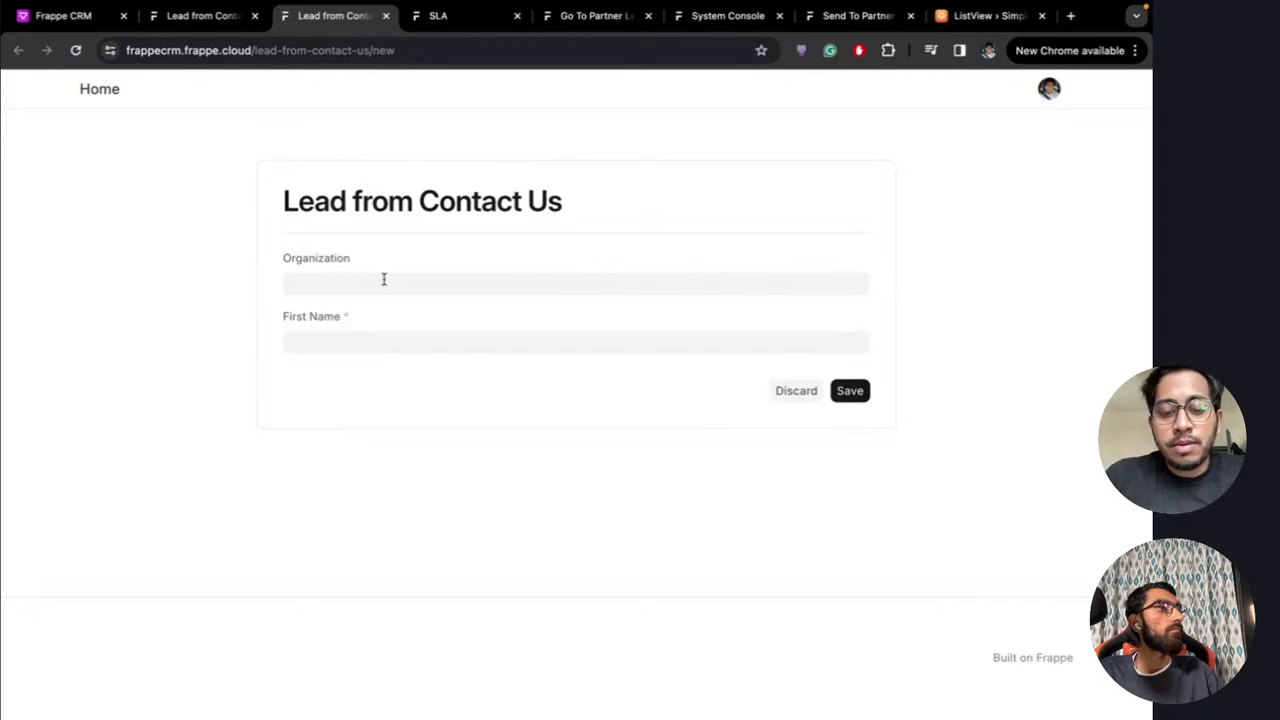
pyautogui.write('FOSS')
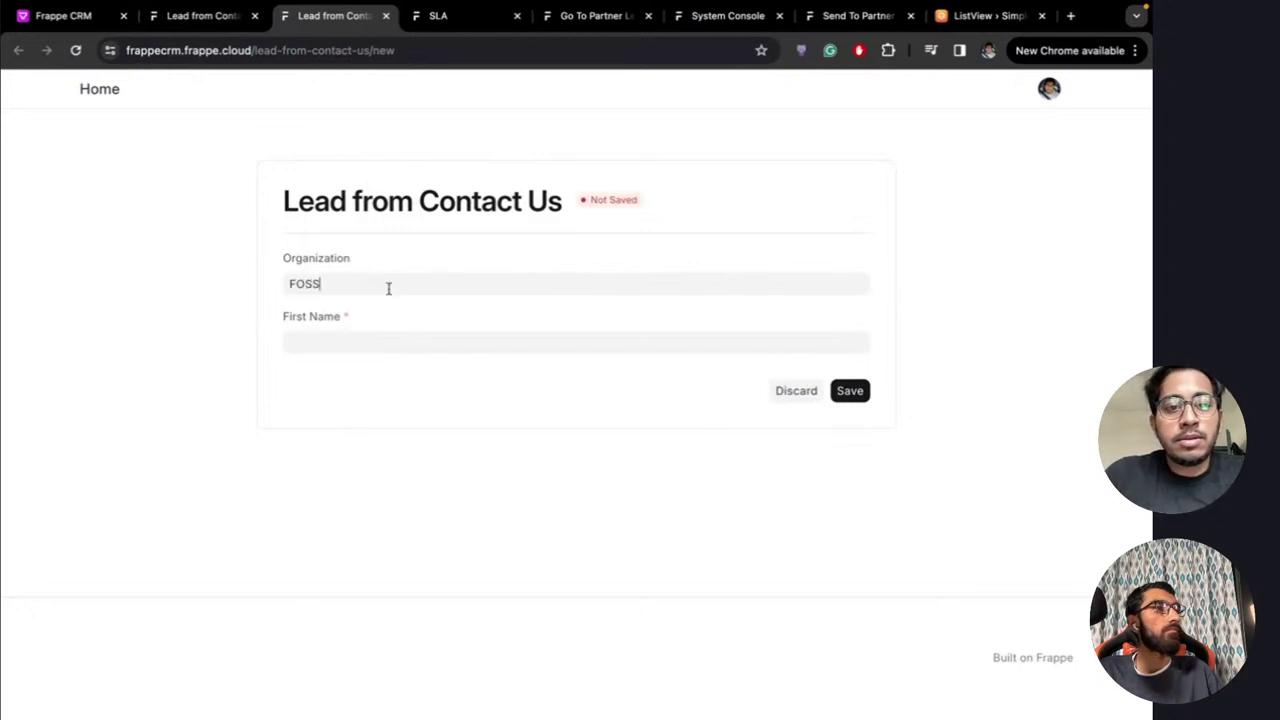
pyautogui.click(358, 344)
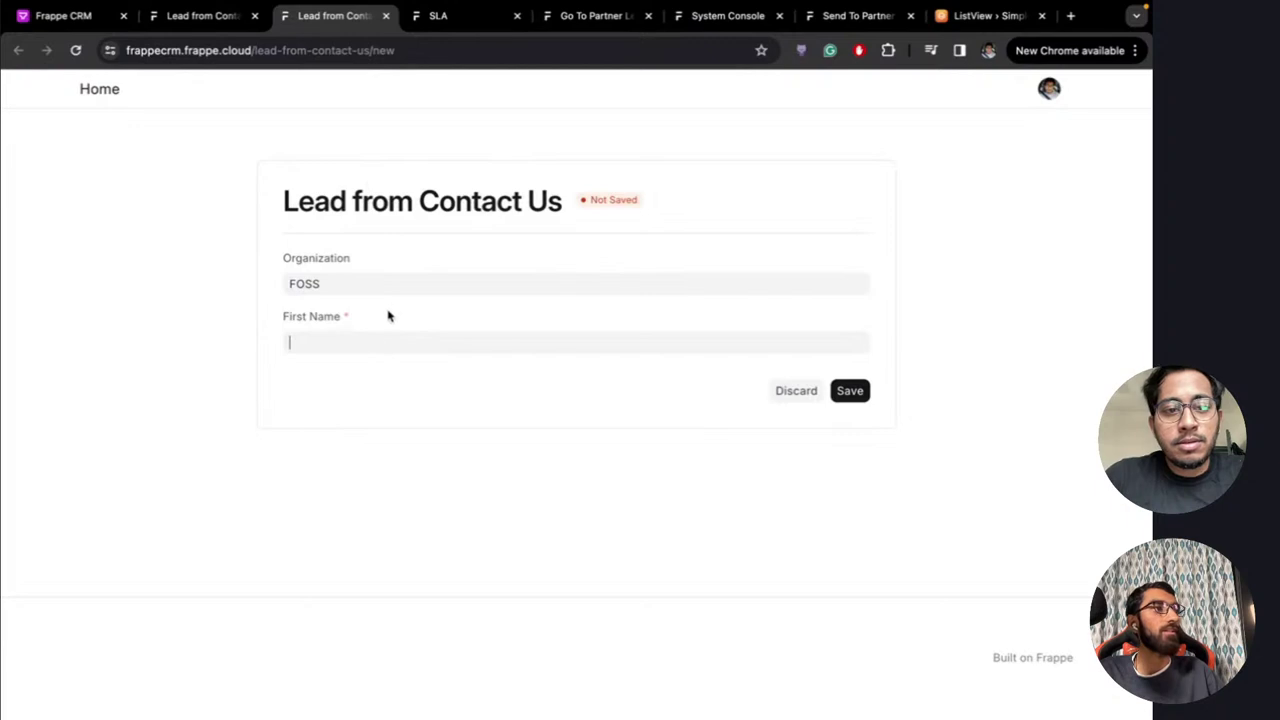
pyautogui.click(356, 283)
pyautogui.write('United')
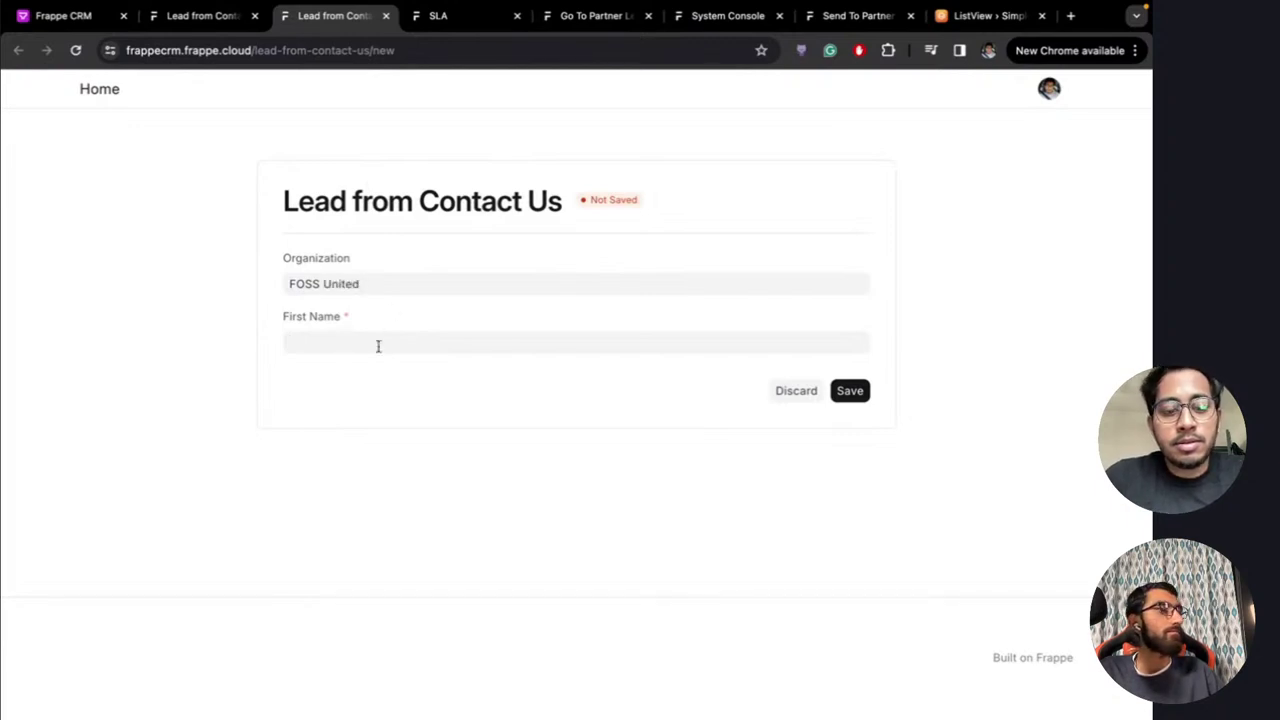
pyautogui.write('Vishal')
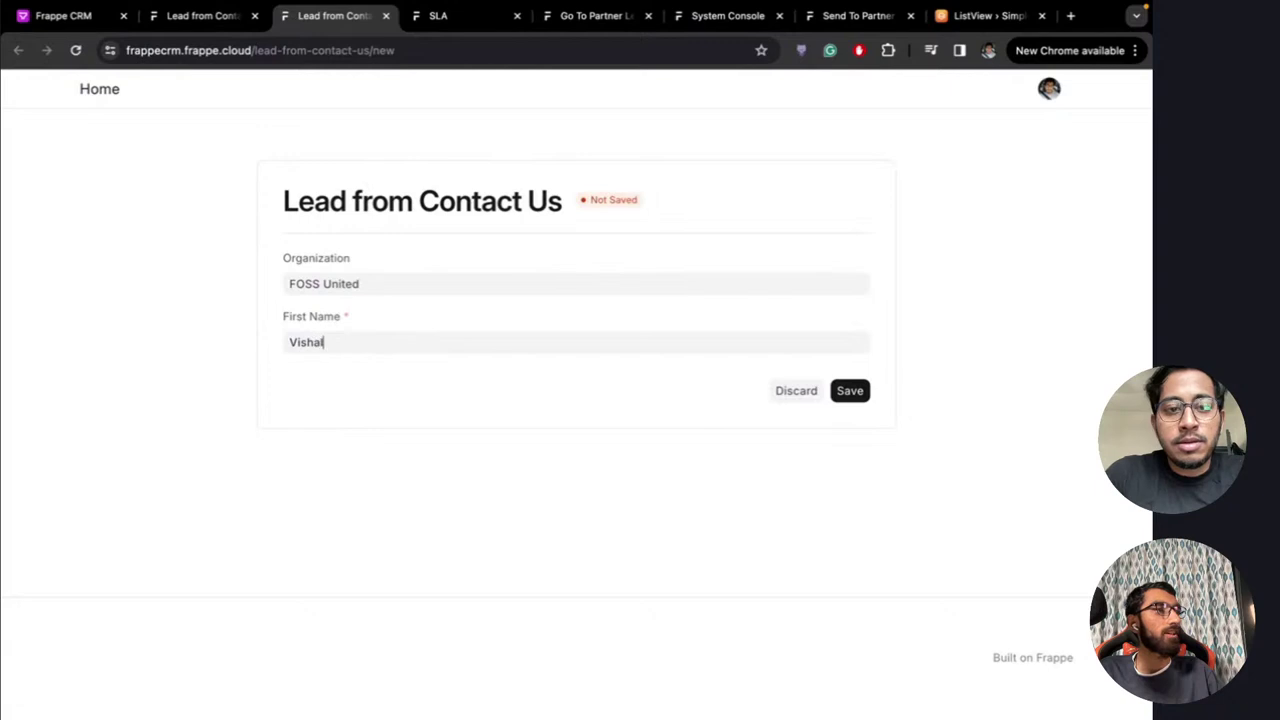
pyautogui.click(850, 390)
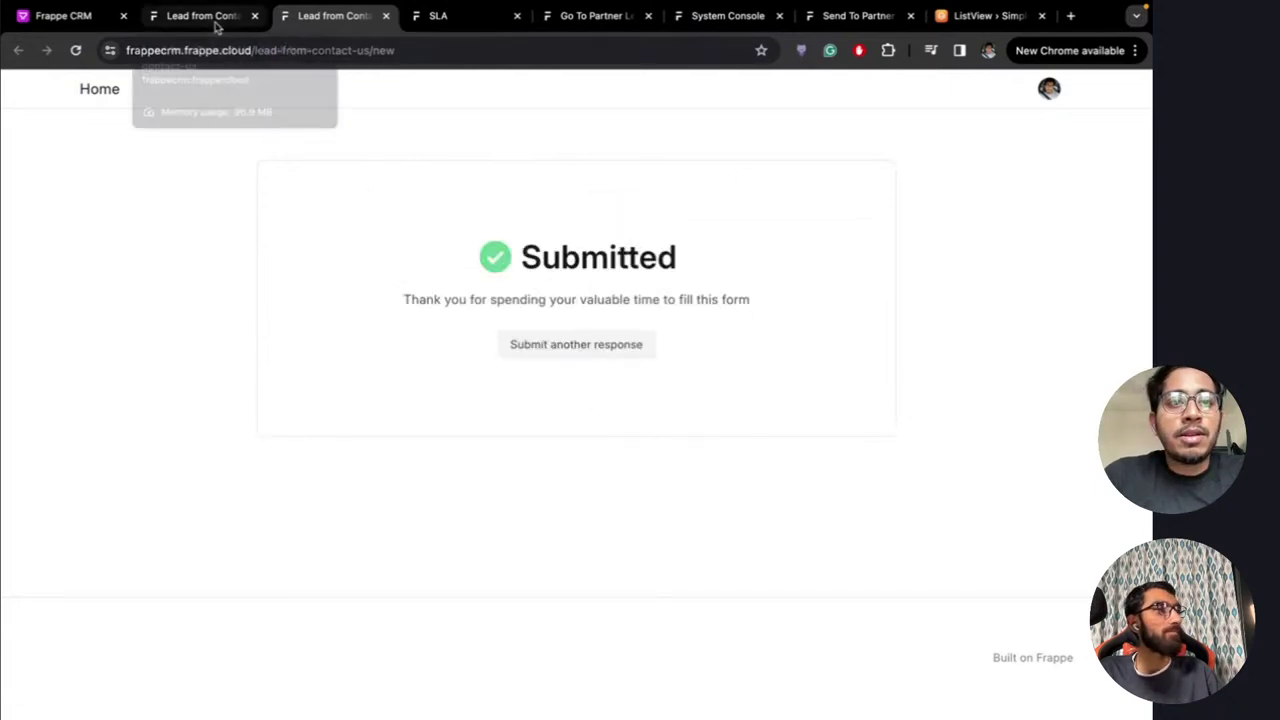
pyautogui.click(212, 18)
# Refresh the Leads list and open the new FOSS United lead from the submission
pyautogui.click(70, 17)
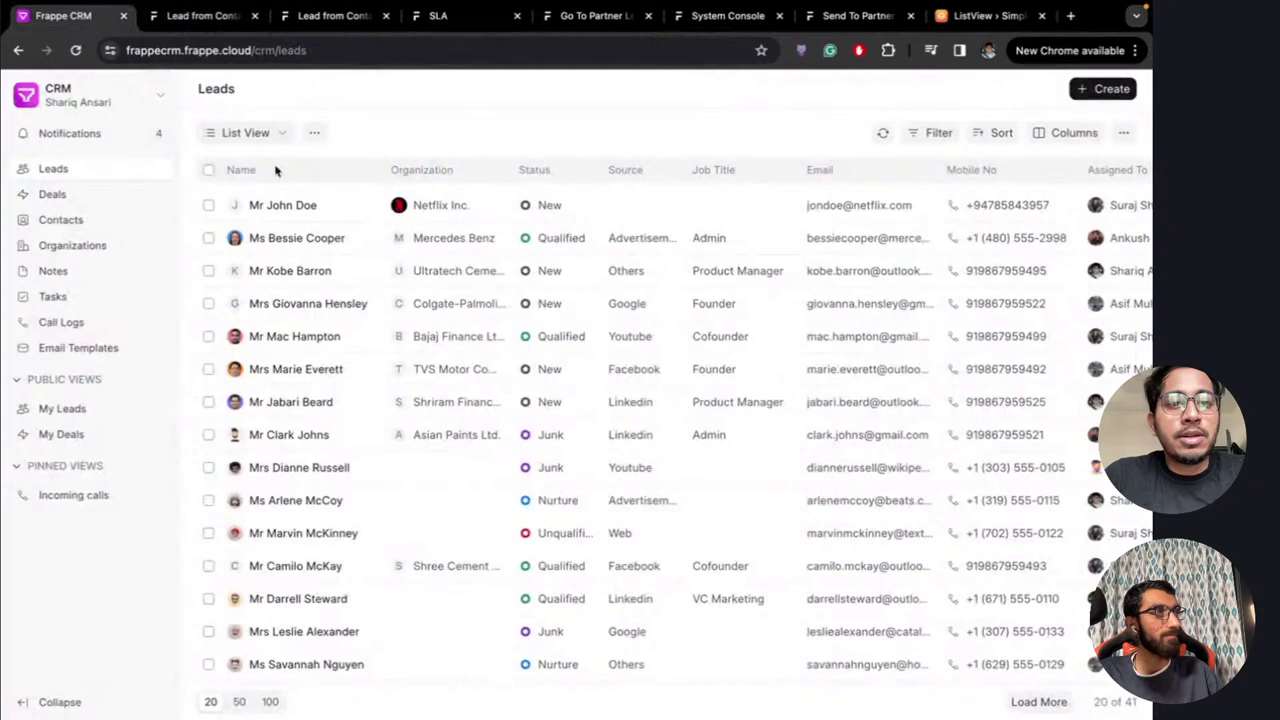
pyautogui.click(57, 170)
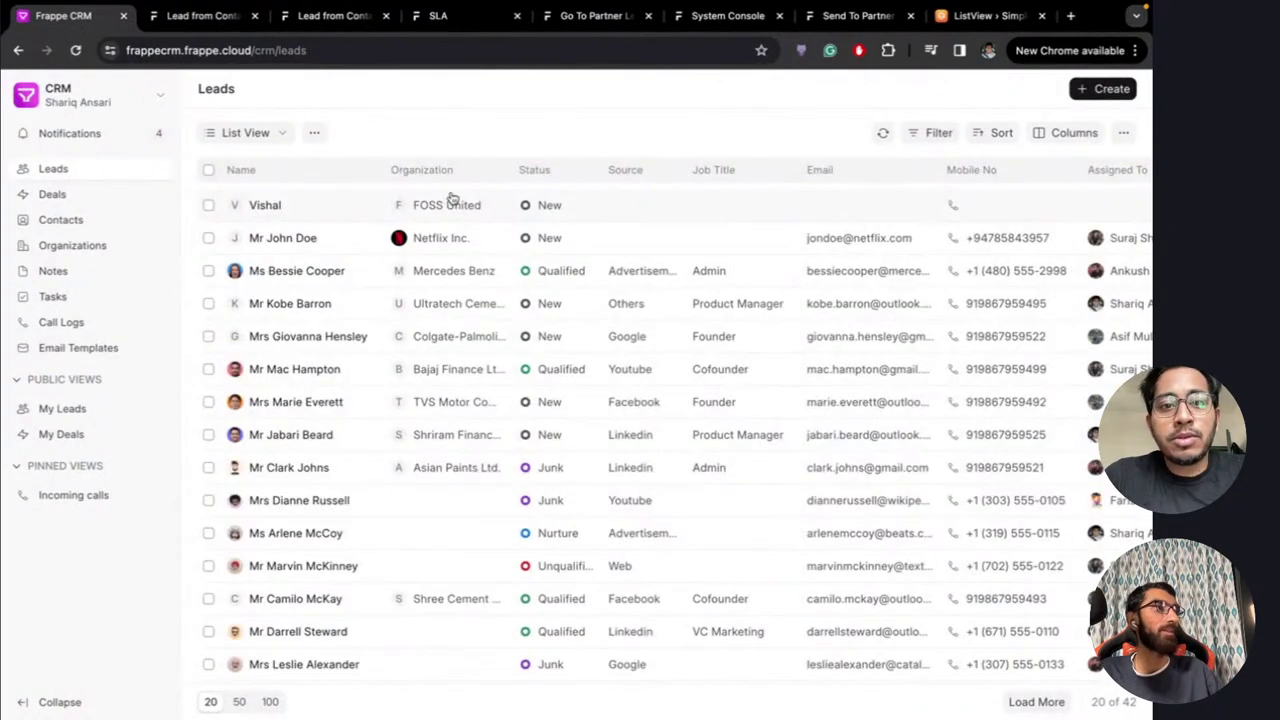
pyautogui.click(318, 206)
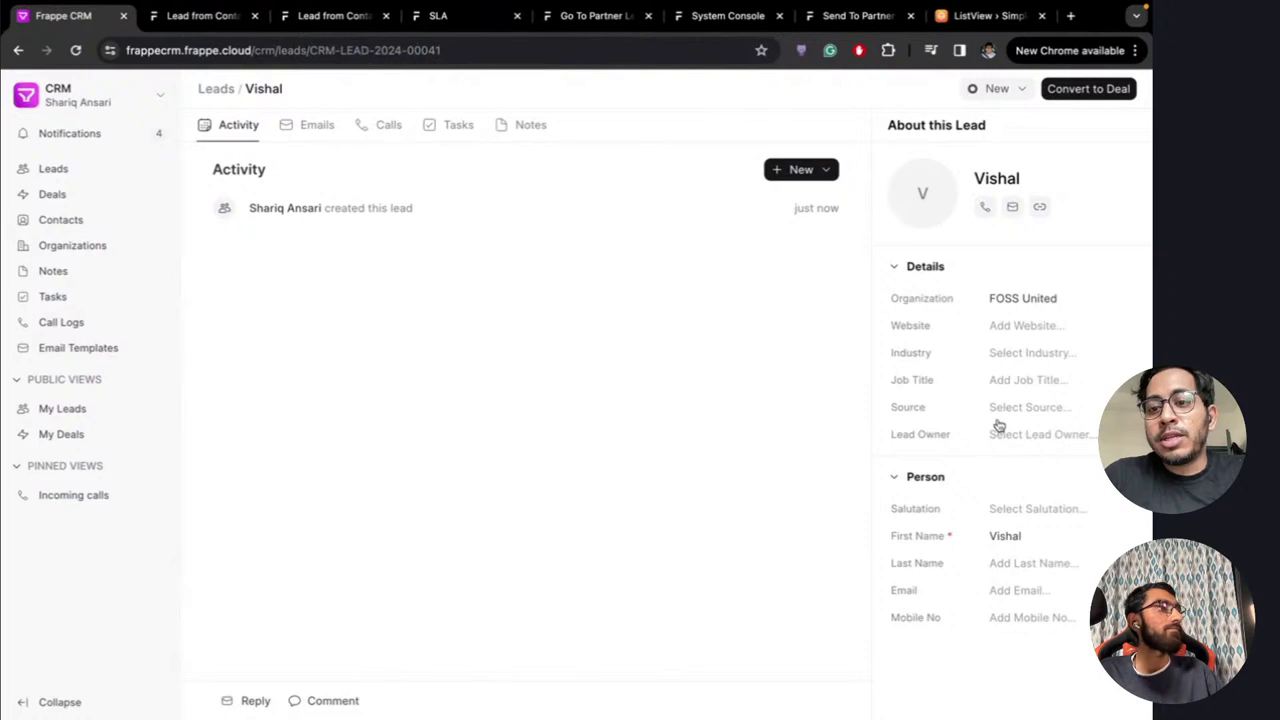
# View the submission confirmation page, then return to the Lead from Contact Us web form settings
pyautogui.click(289, 26)
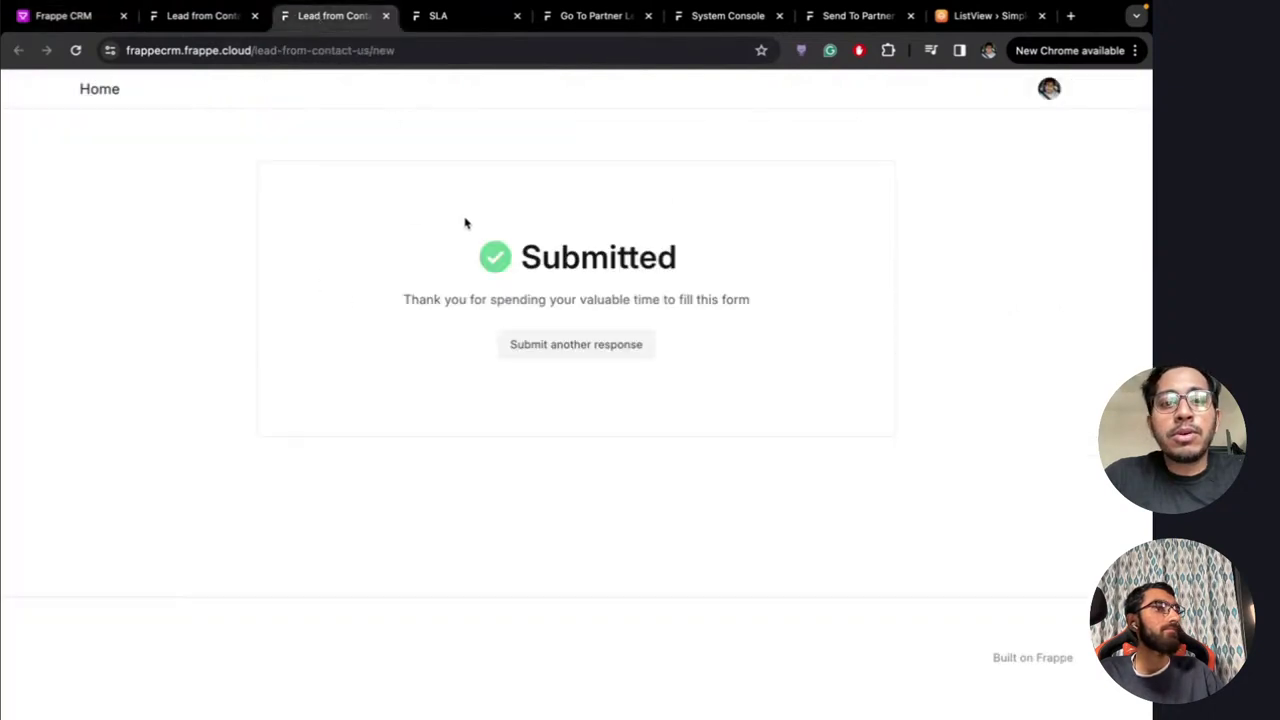
pyautogui.click(201, 22)
pyautogui.scroll(-4, 469, 511)
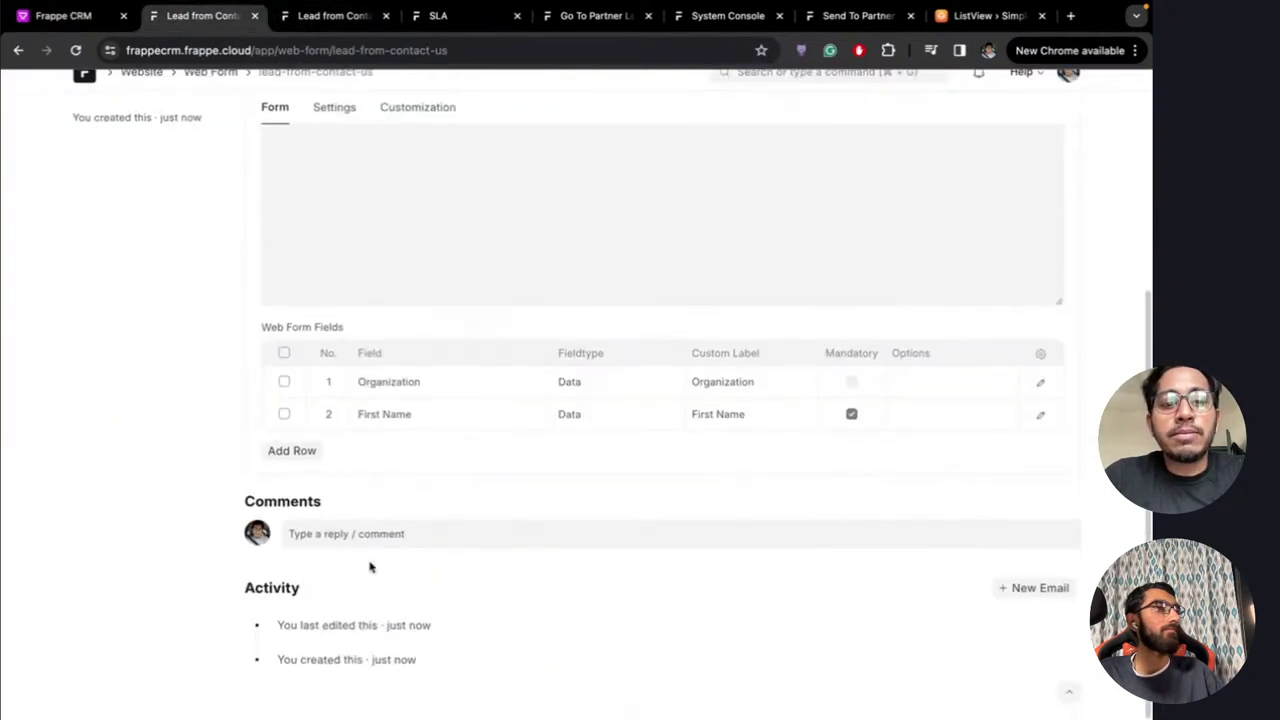
pyautogui.scroll(1, 369, 566)
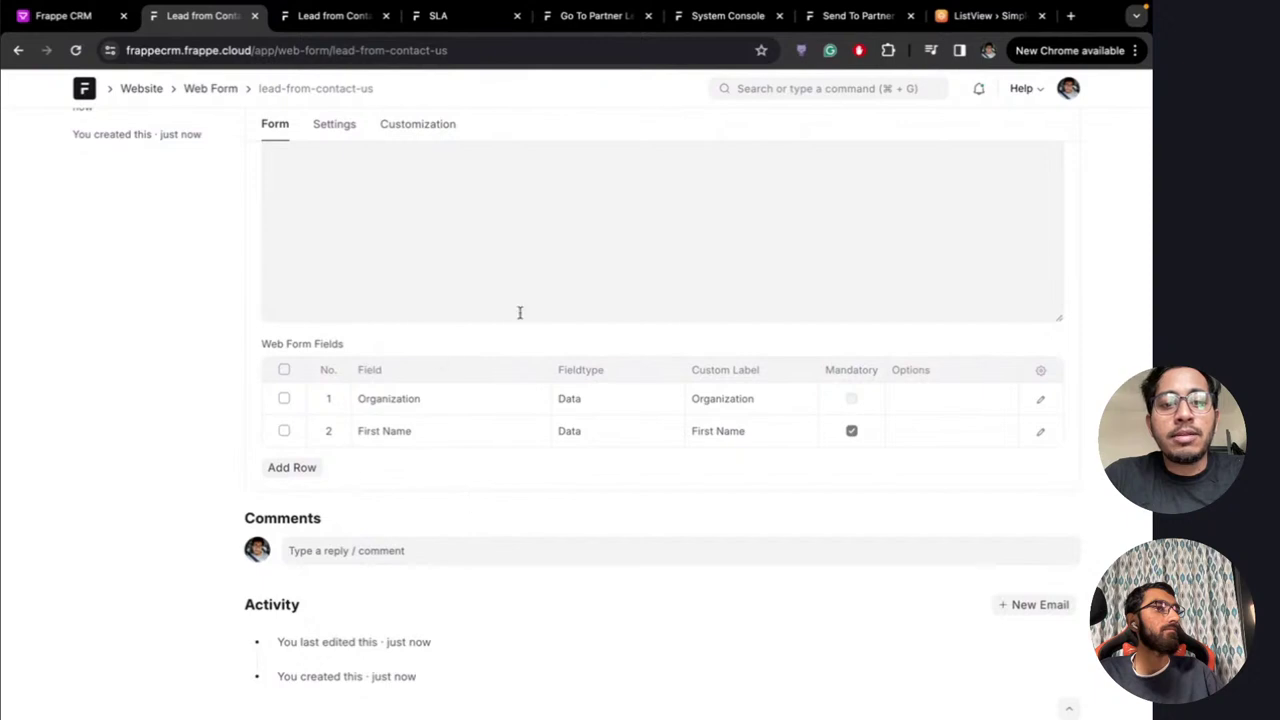
pyautogui.scroll(4, 443, 180)
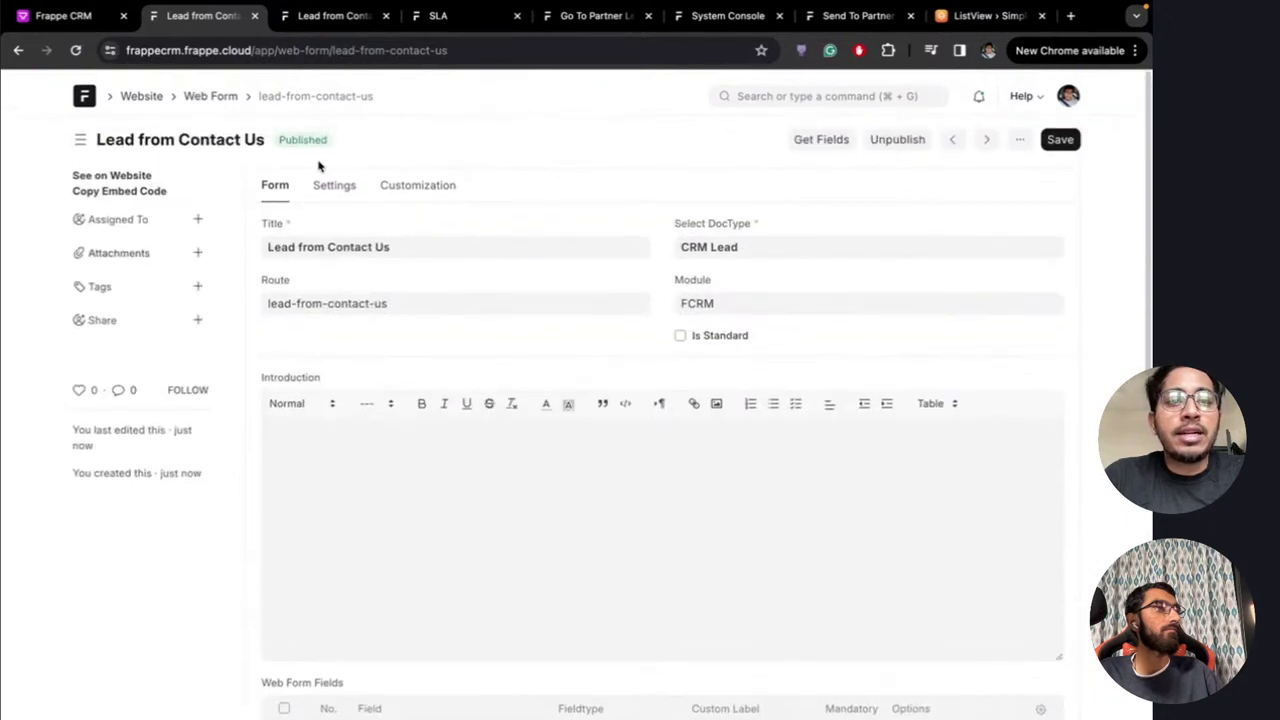
# Open the default-sending Gmail email account and review its IMAP port 993 and SMTP port 587 settings
pyautogui.click(778, 86)
pyautogui.write('Email ')
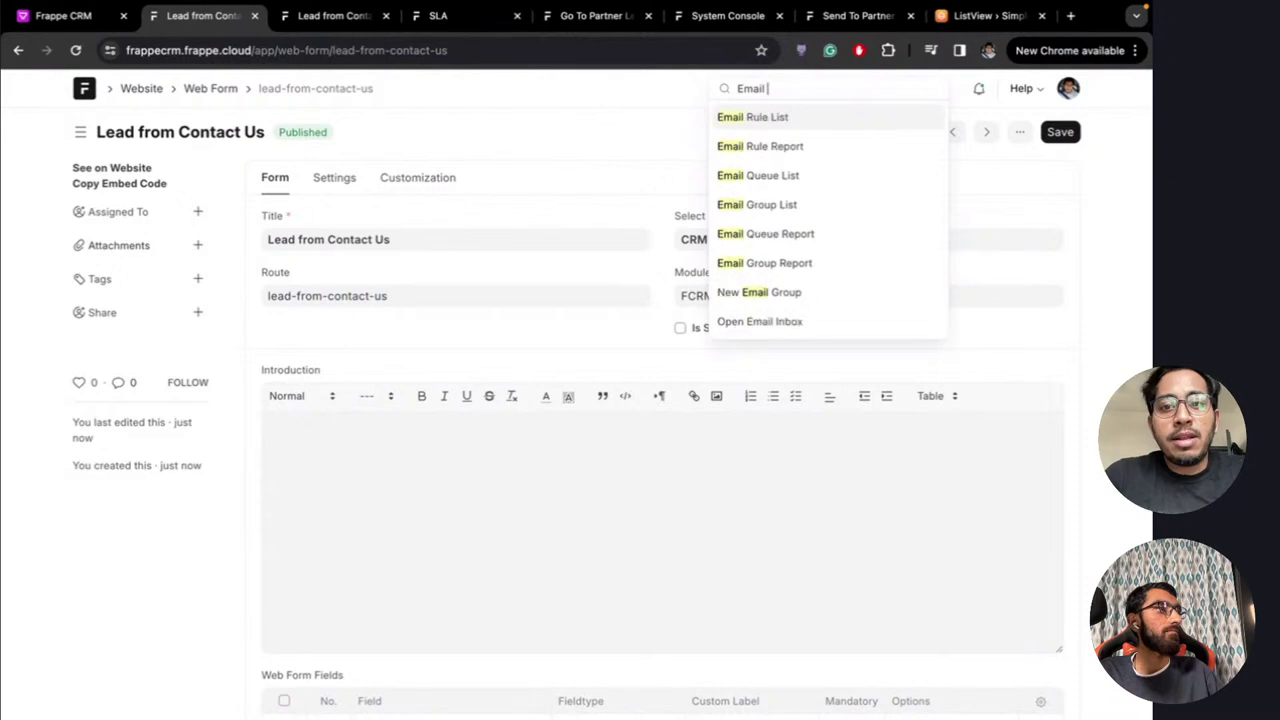
pyautogui.write('ac')
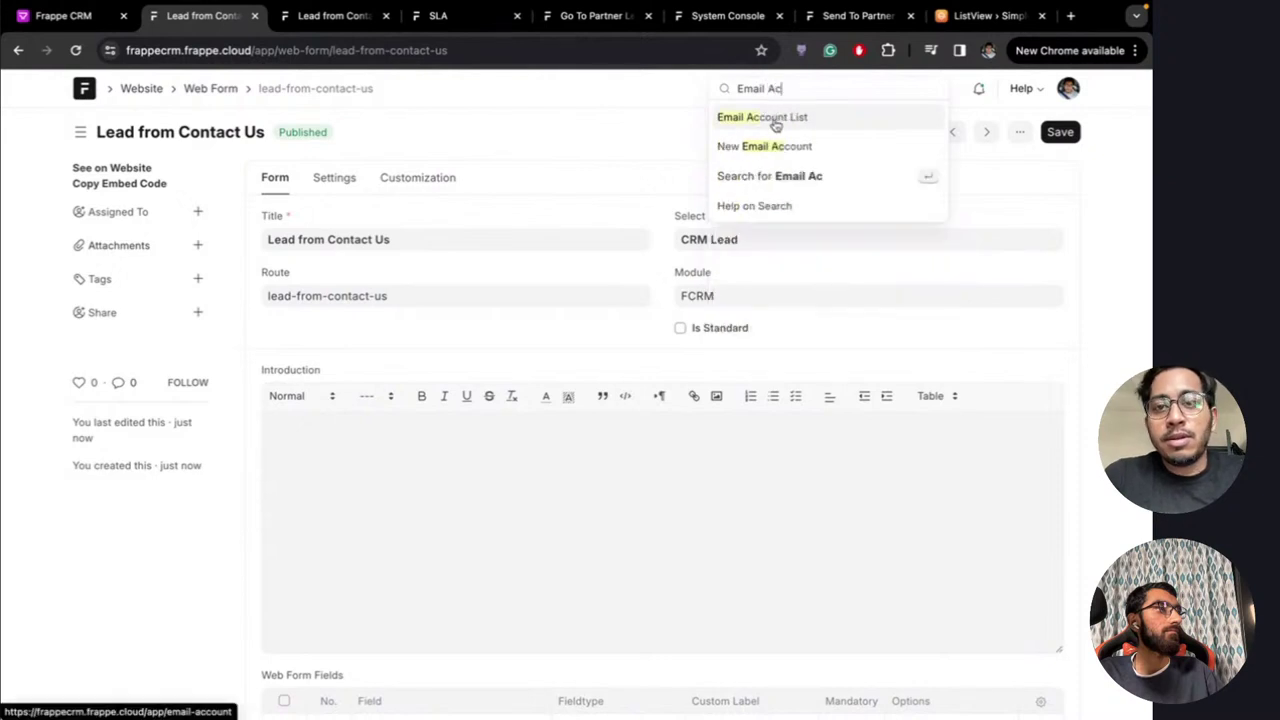
pyautogui.click(773, 117)
pyautogui.click(363, 262)
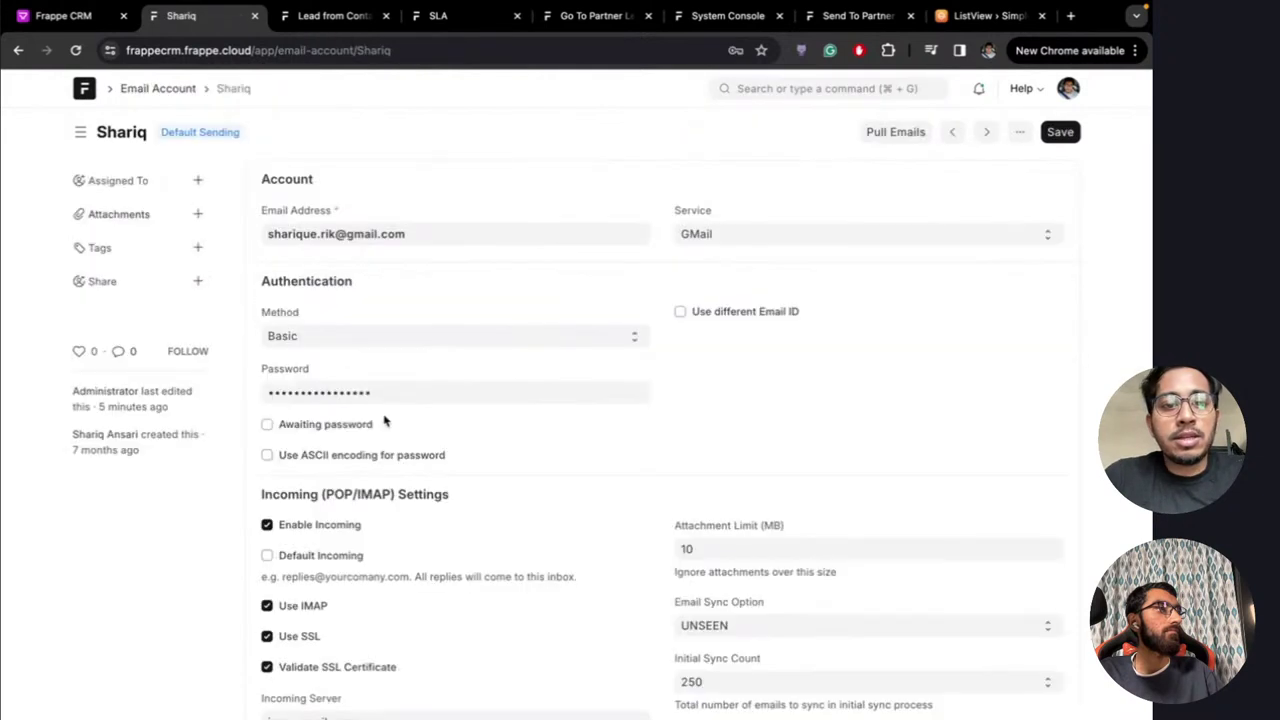
pyautogui.scroll(-6, 386, 420)
pyautogui.scroll(-5, 386, 418)
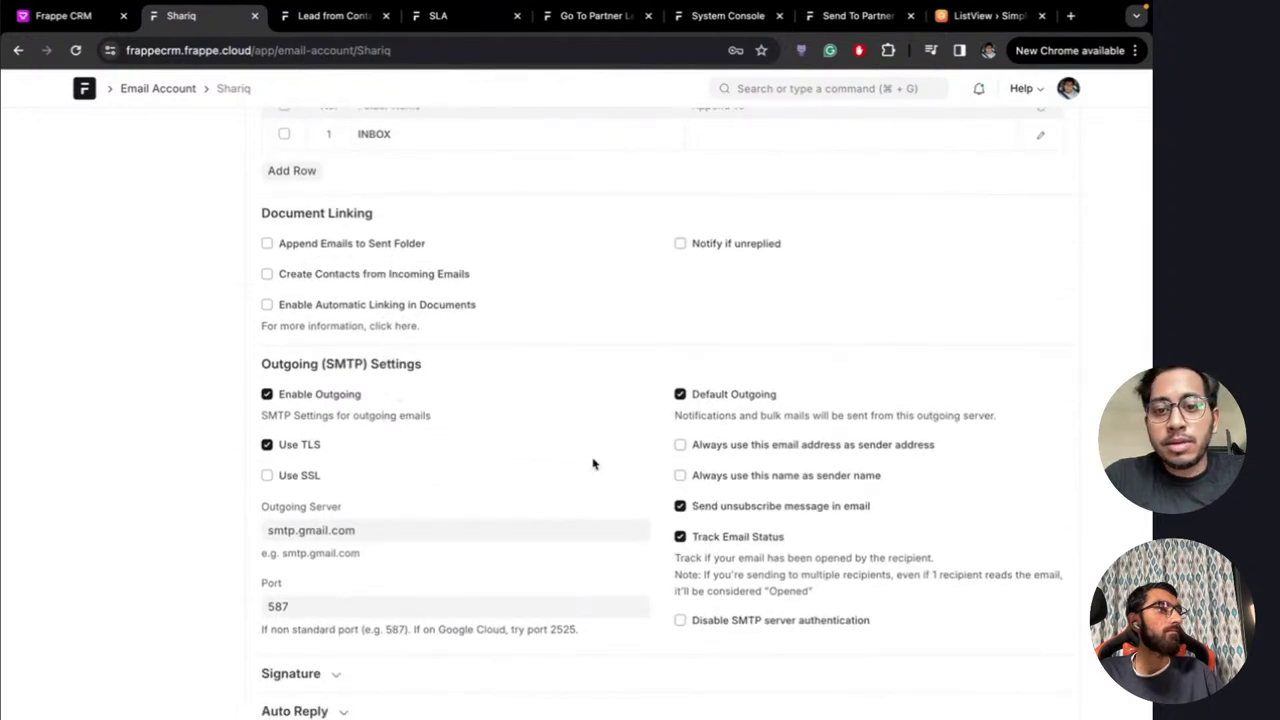
pyautogui.scroll(-2, 594, 463)
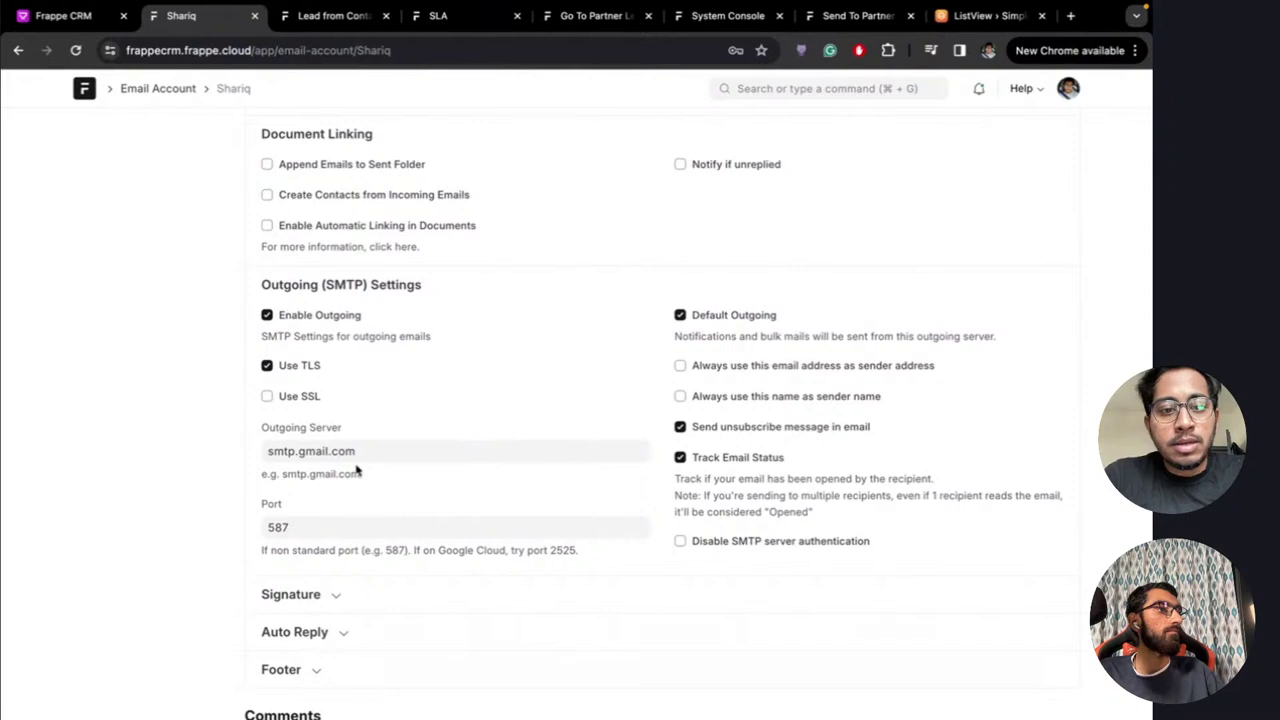
pyautogui.scroll(8, 451, 321)
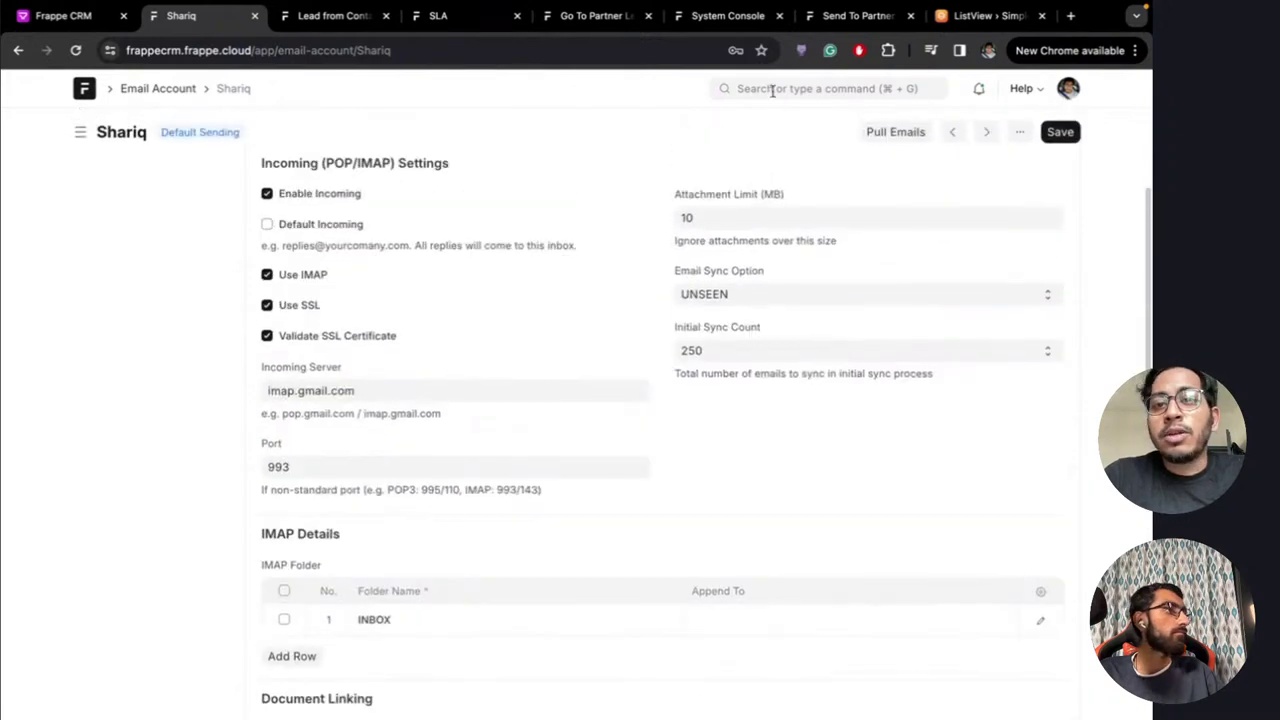
# Open Customize Form and switch the form type from CRM Deal to CRM Lead
pyautogui.click(771, 88)
pyautogui.write('c')
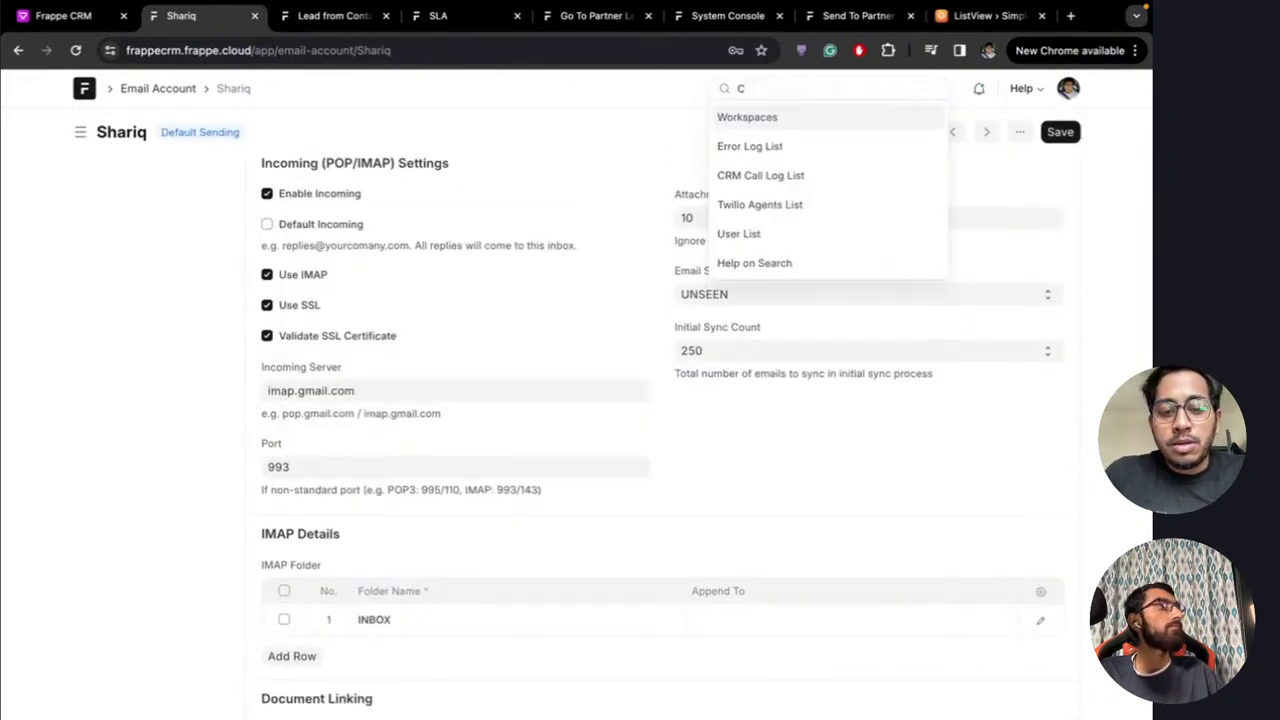
pyautogui.write('ustomize')
pyautogui.click(780, 126)
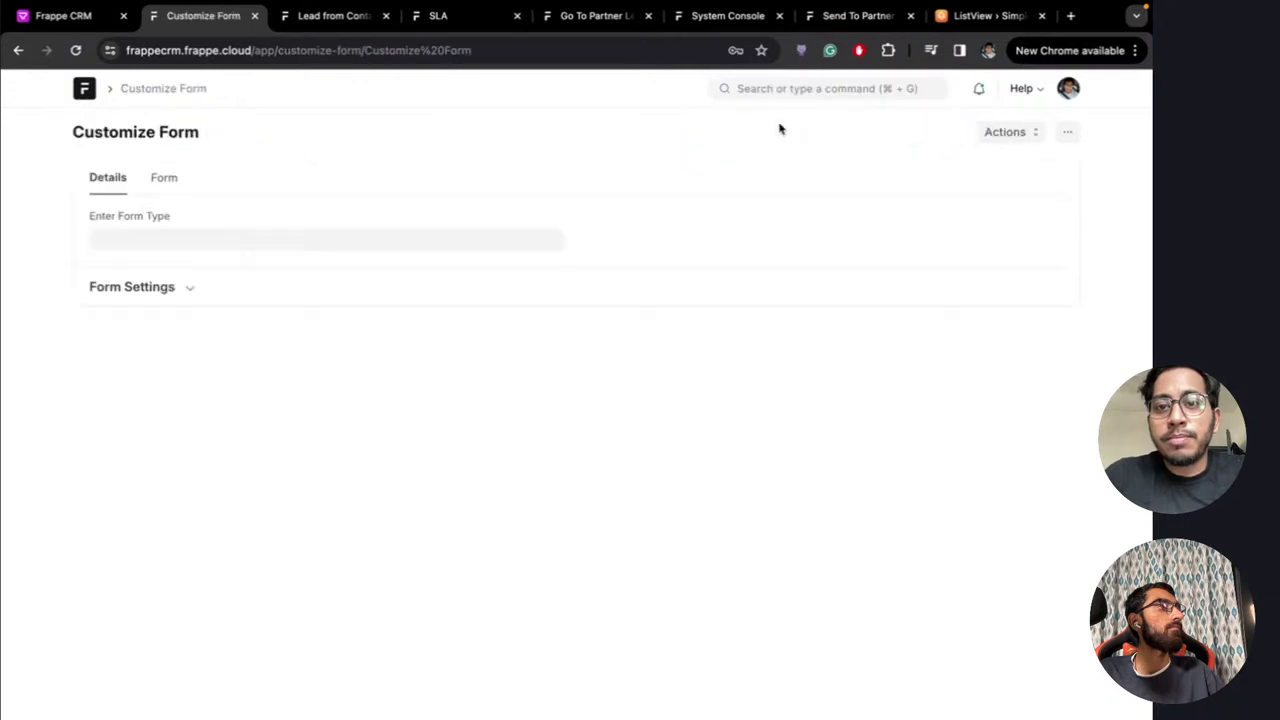
pyautogui.click(180, 248)
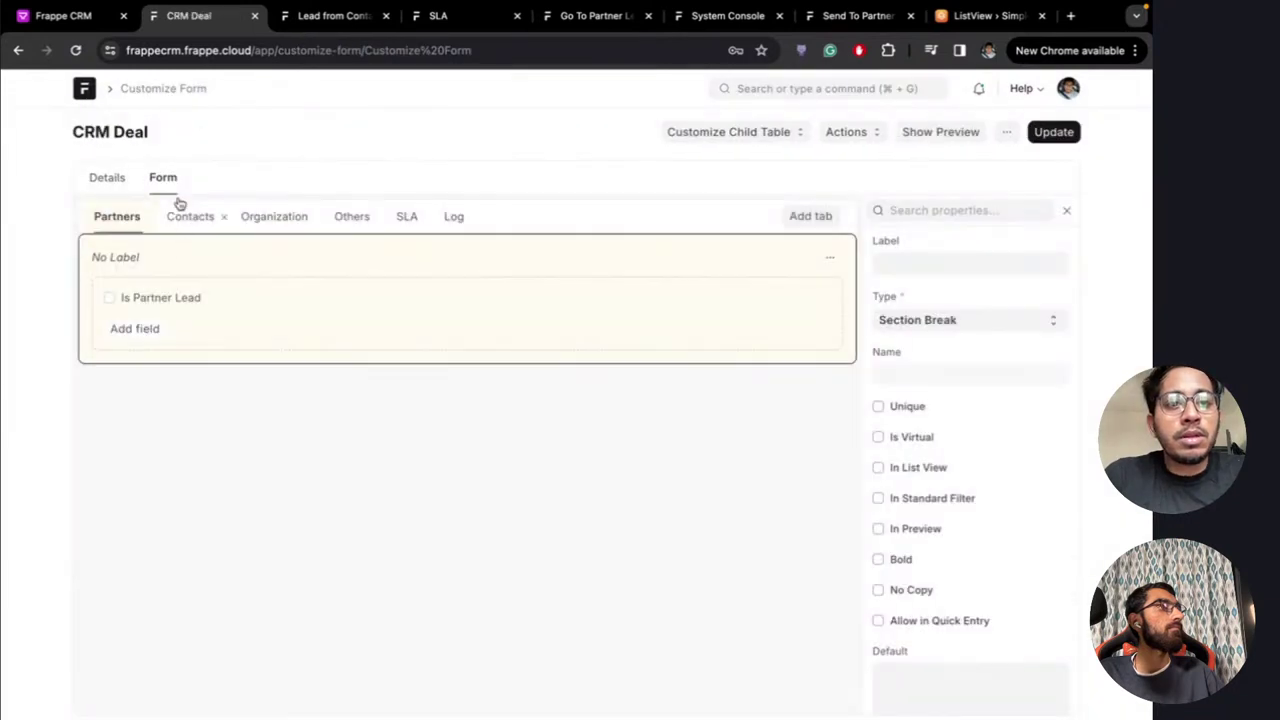
pyautogui.click(107, 177)
pyautogui.click(183, 239)
pyautogui.press('BackSpace')
pyautogui.press('BackSpace')
pyautogui.press('BackSpace')
pyautogui.press('BackSpace')
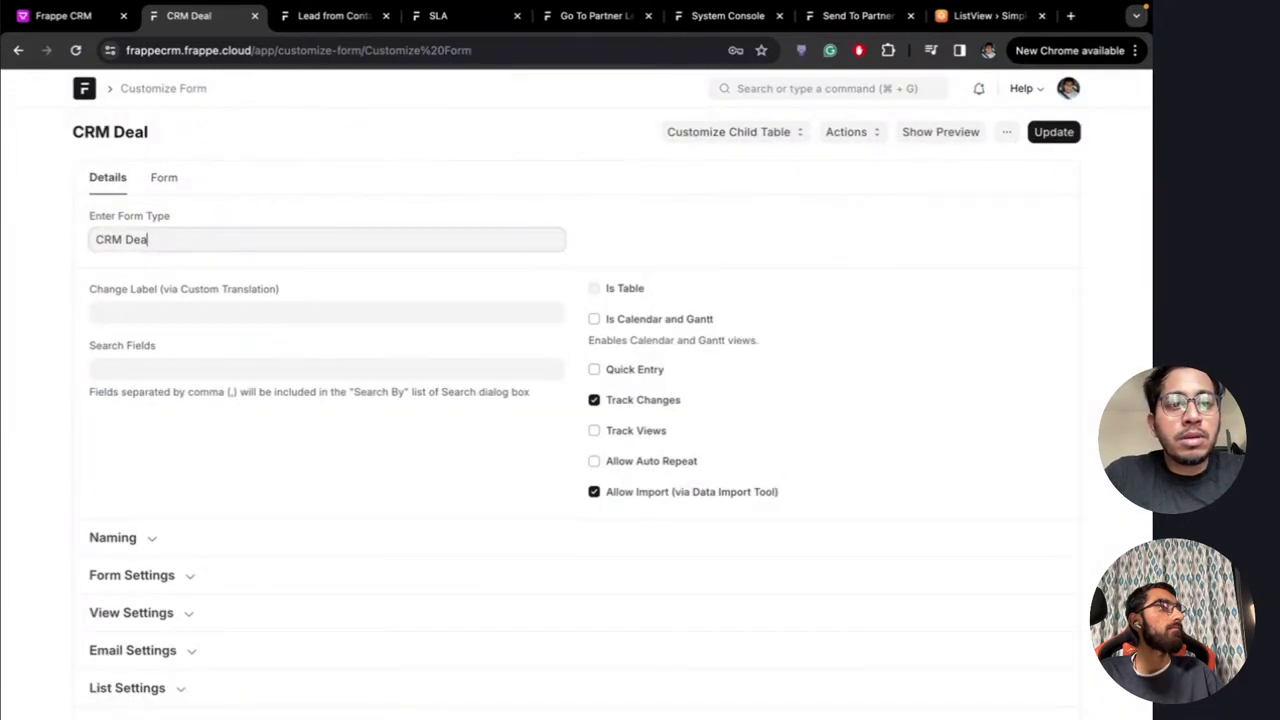
pyautogui.write('Lead')
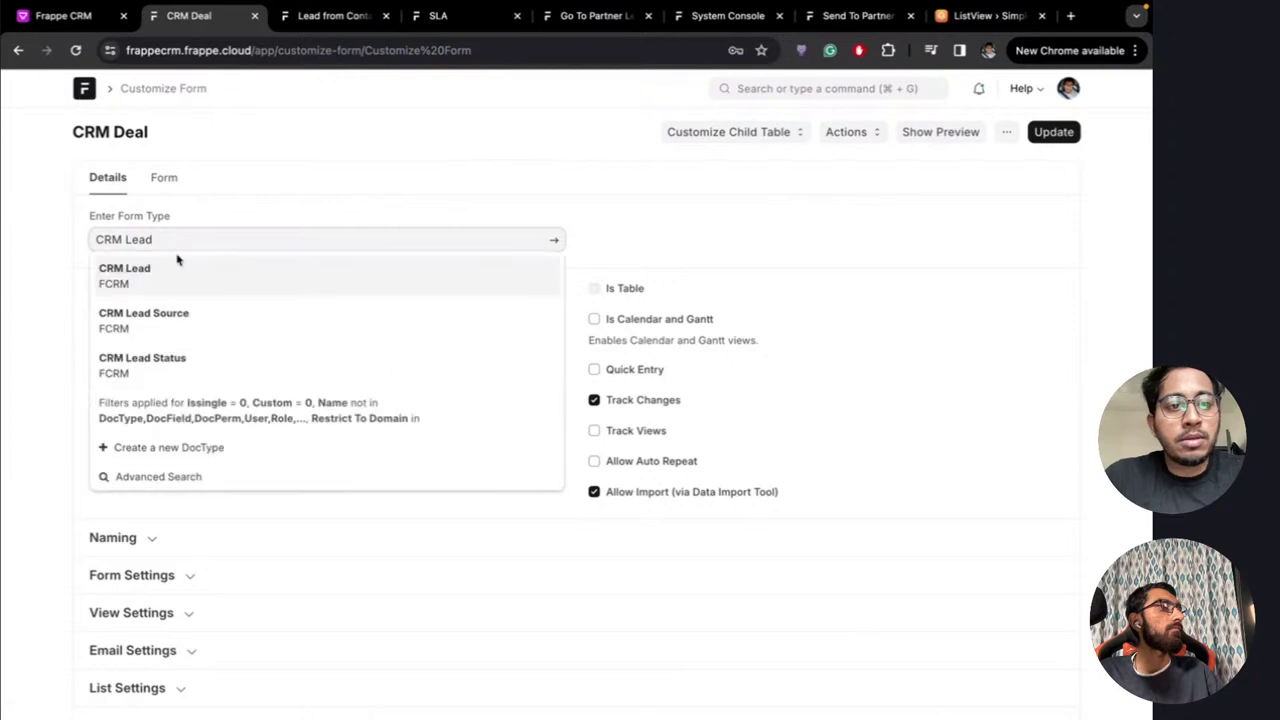
pyautogui.click(178, 272)
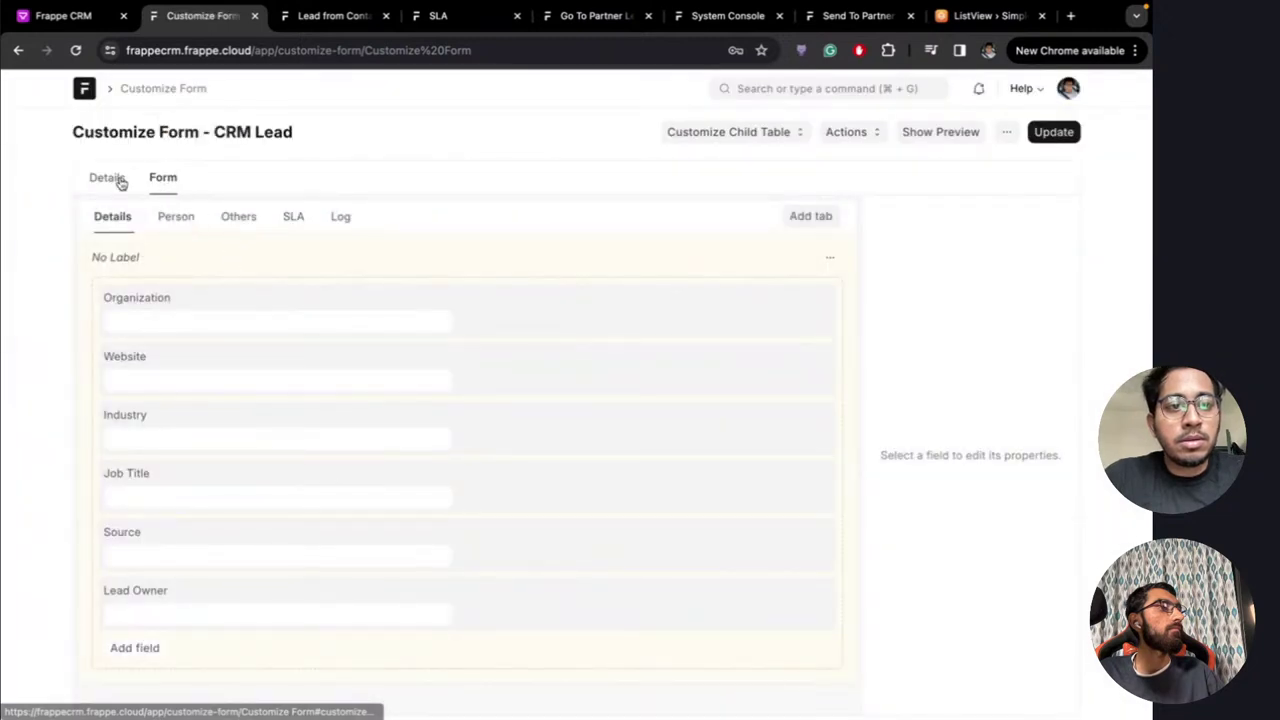
# Check CRM Lead's Email Settings: document creation via email allowed, Sender Email Field set to email
pyautogui.click(115, 180)
pyautogui.scroll(-3, 279, 357)
pyautogui.scroll(-3, 279, 357)
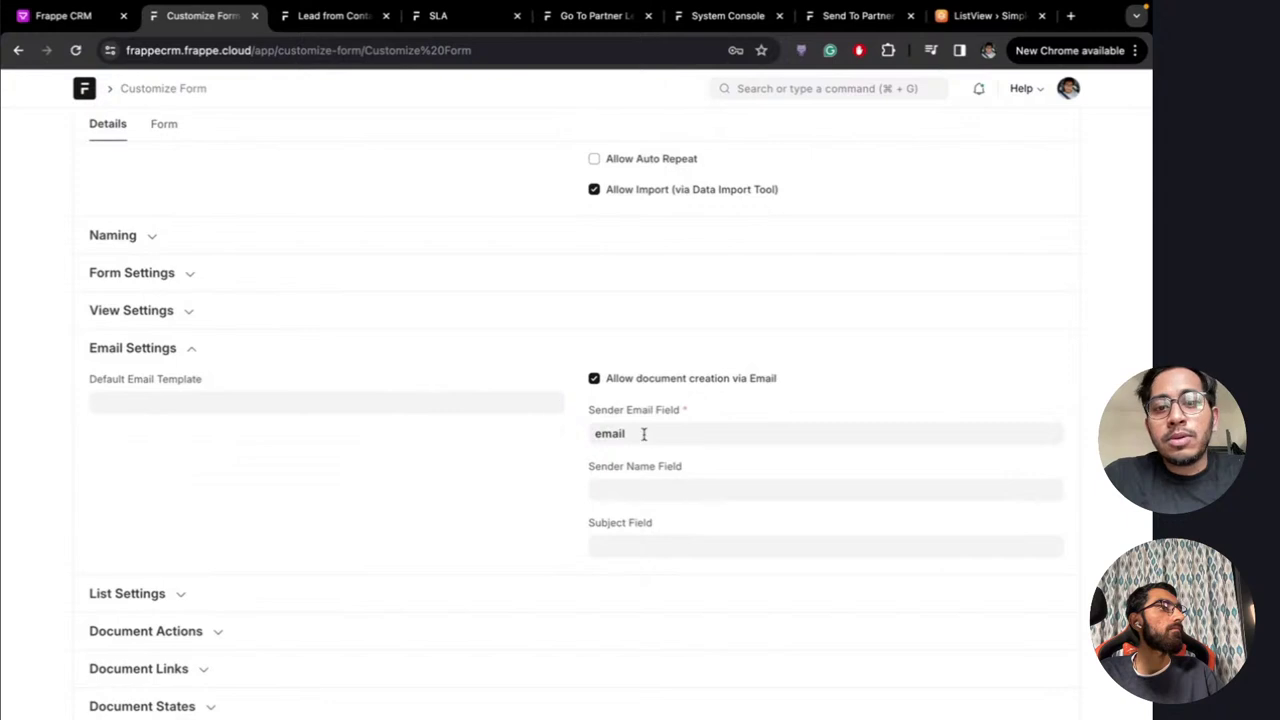
pyautogui.scroll(-1, 643, 433)
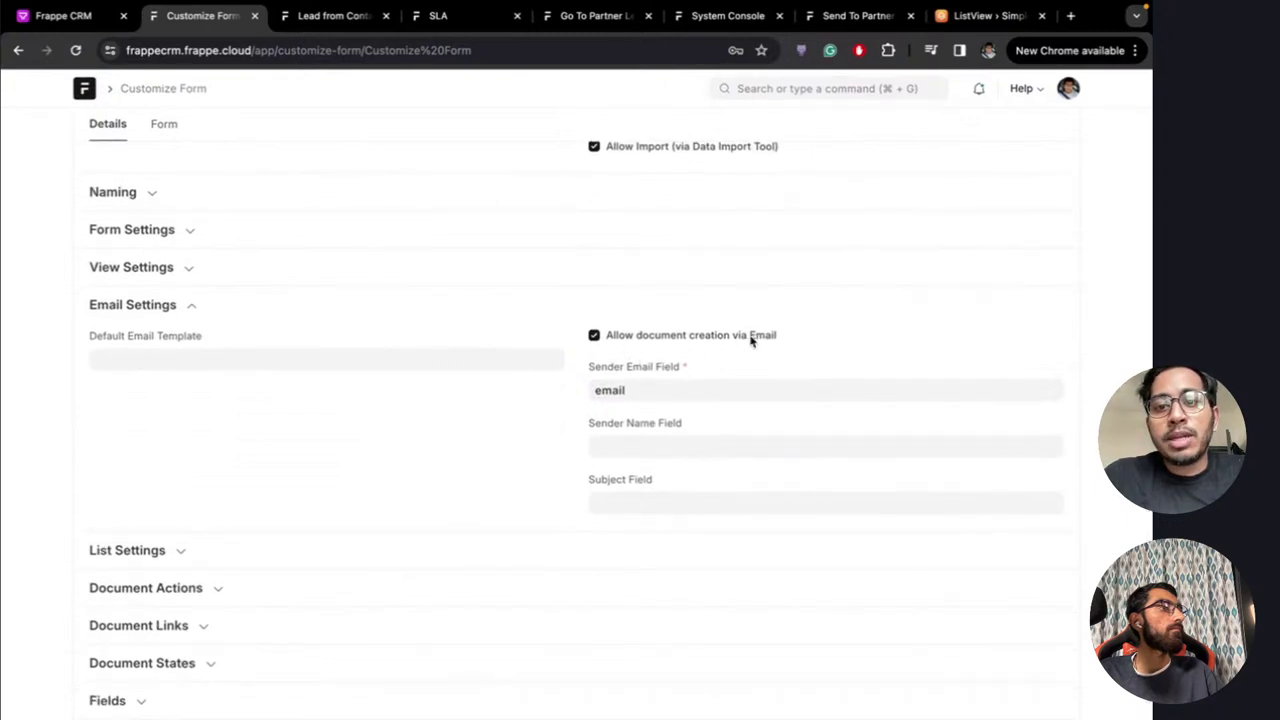
pyautogui.scroll(6, 514, 350)
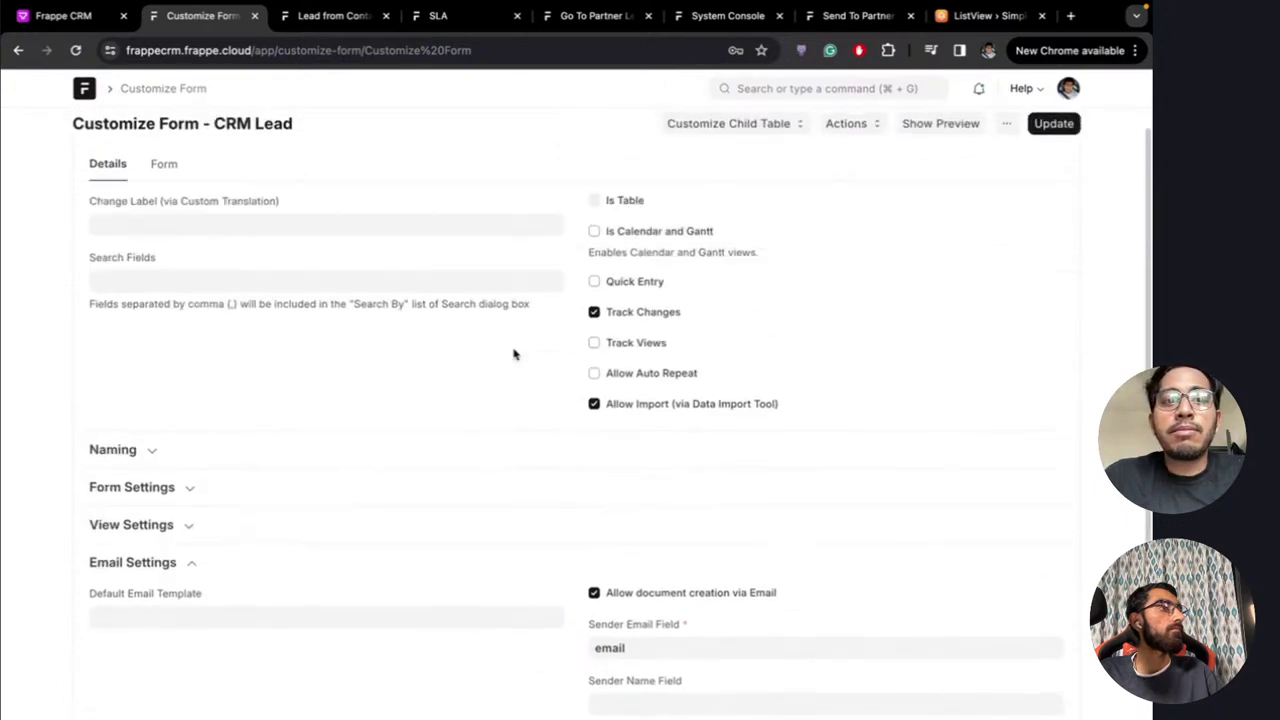
pyautogui.scroll(-6, 514, 353)
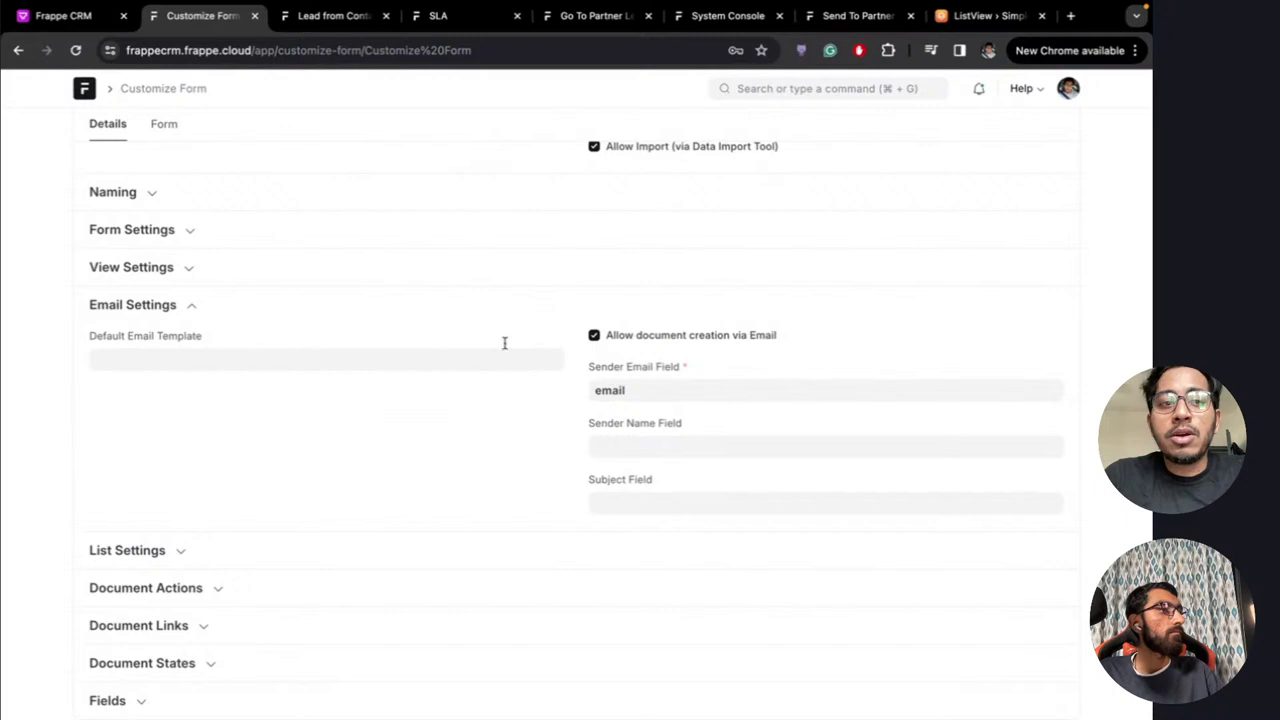
pyautogui.scroll(2, 129, 473)
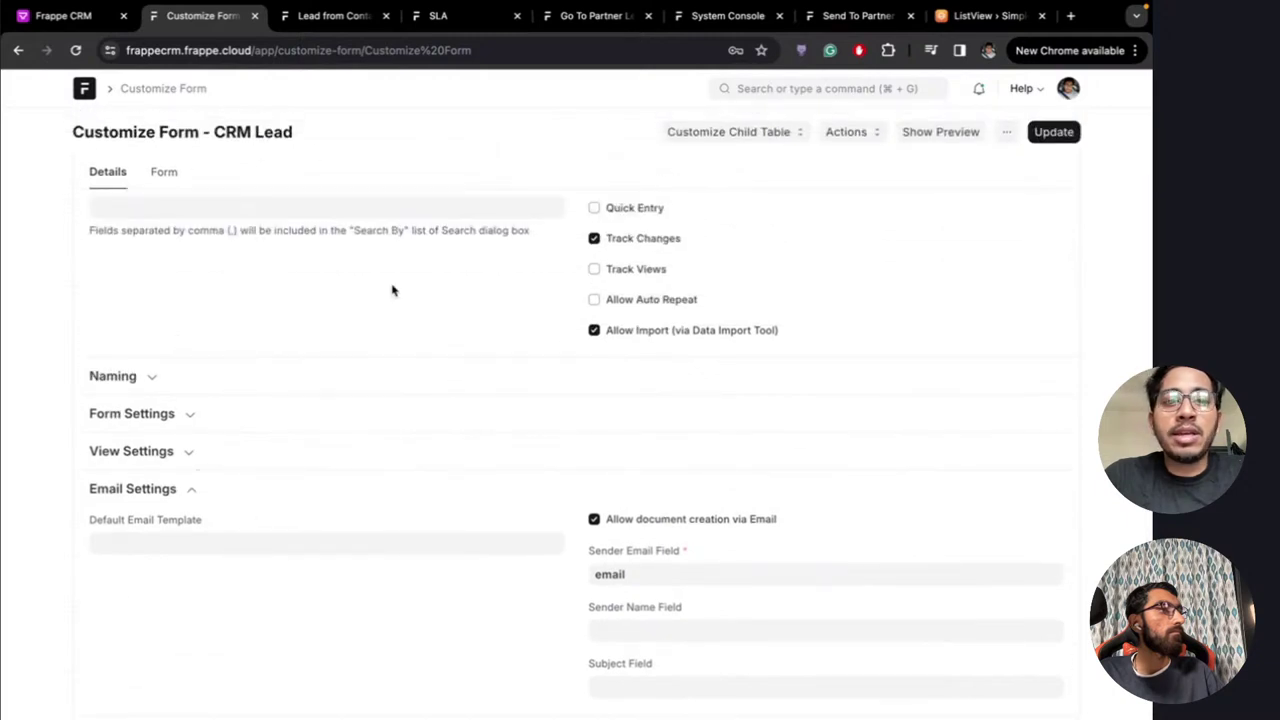
pyautogui.scroll(-2, 491, 411)
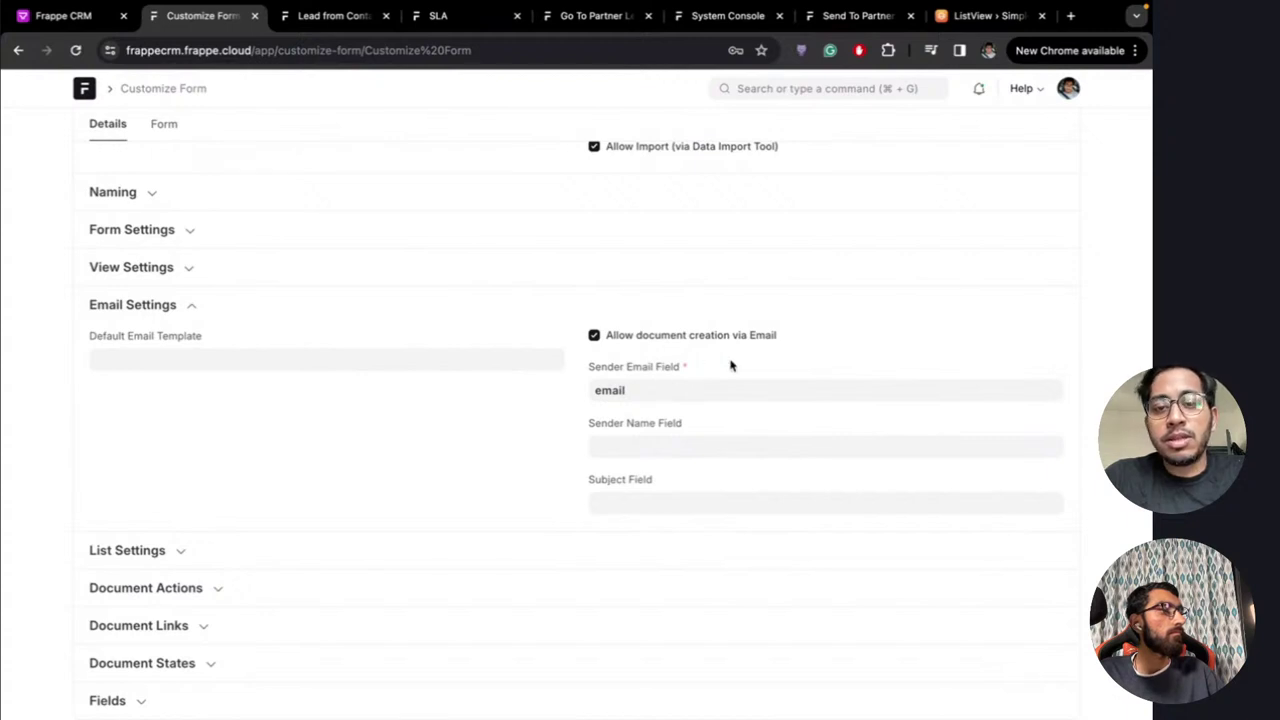
pyautogui.click(652, 391)
pyautogui.scroll(5, 394, 398)
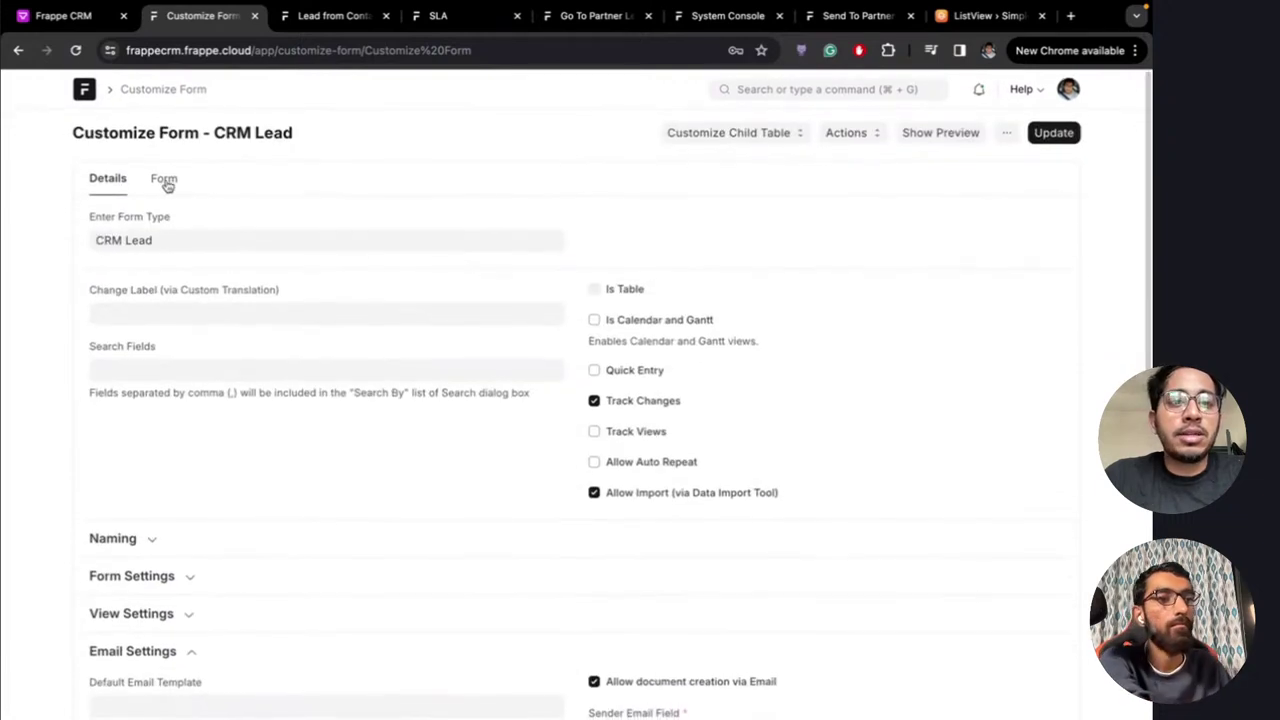
pyautogui.click(163, 177)
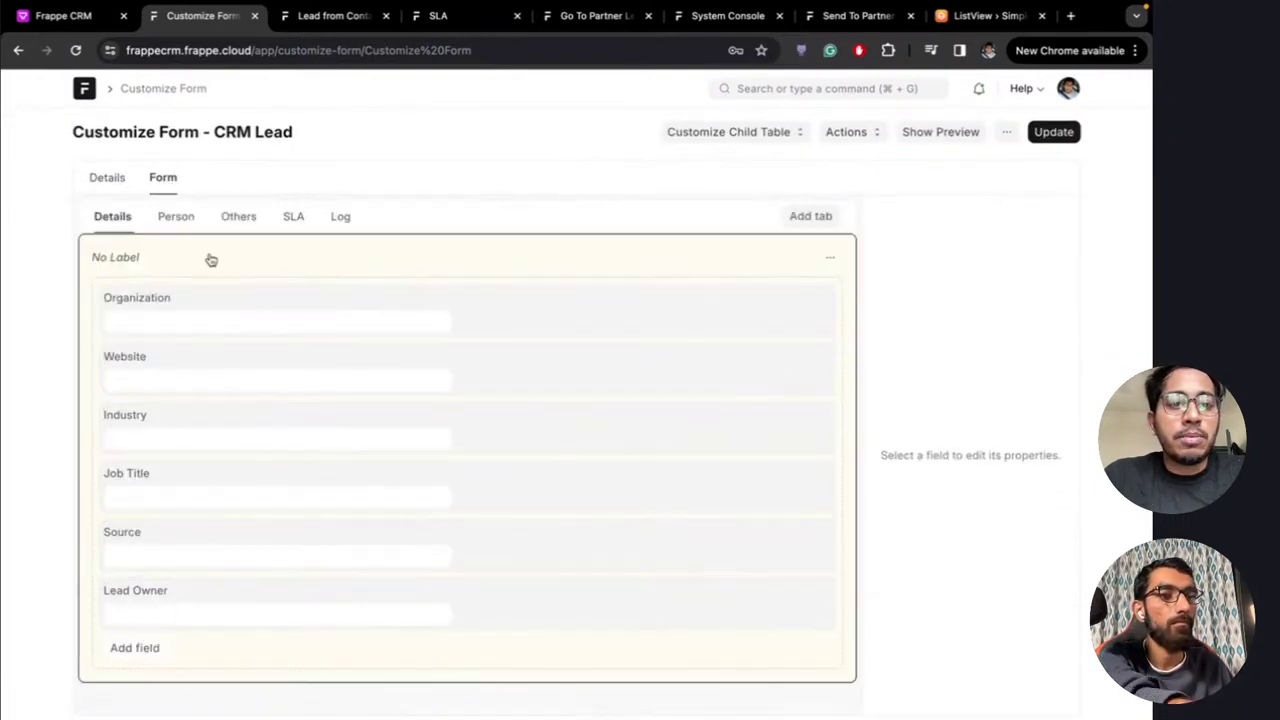
pyautogui.click(178, 217)
pyautogui.click(160, 494)
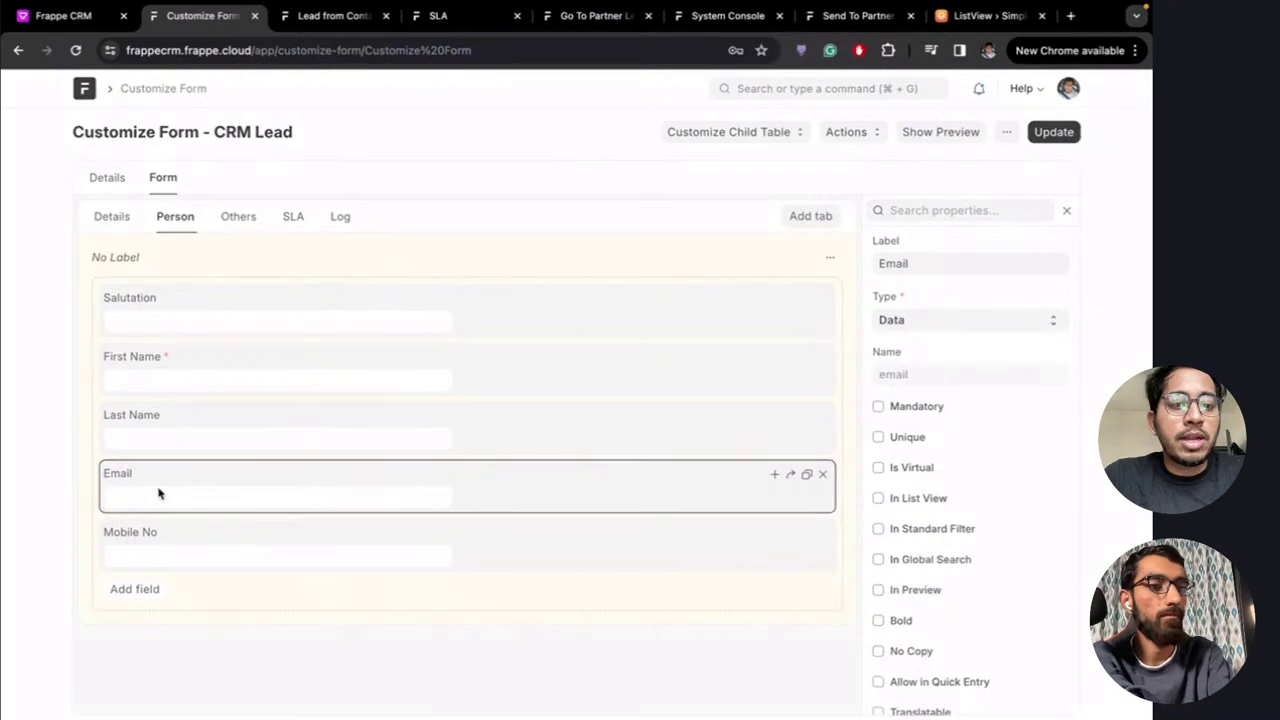
pyautogui.click(108, 180)
pyautogui.scroll(-4, 695, 500)
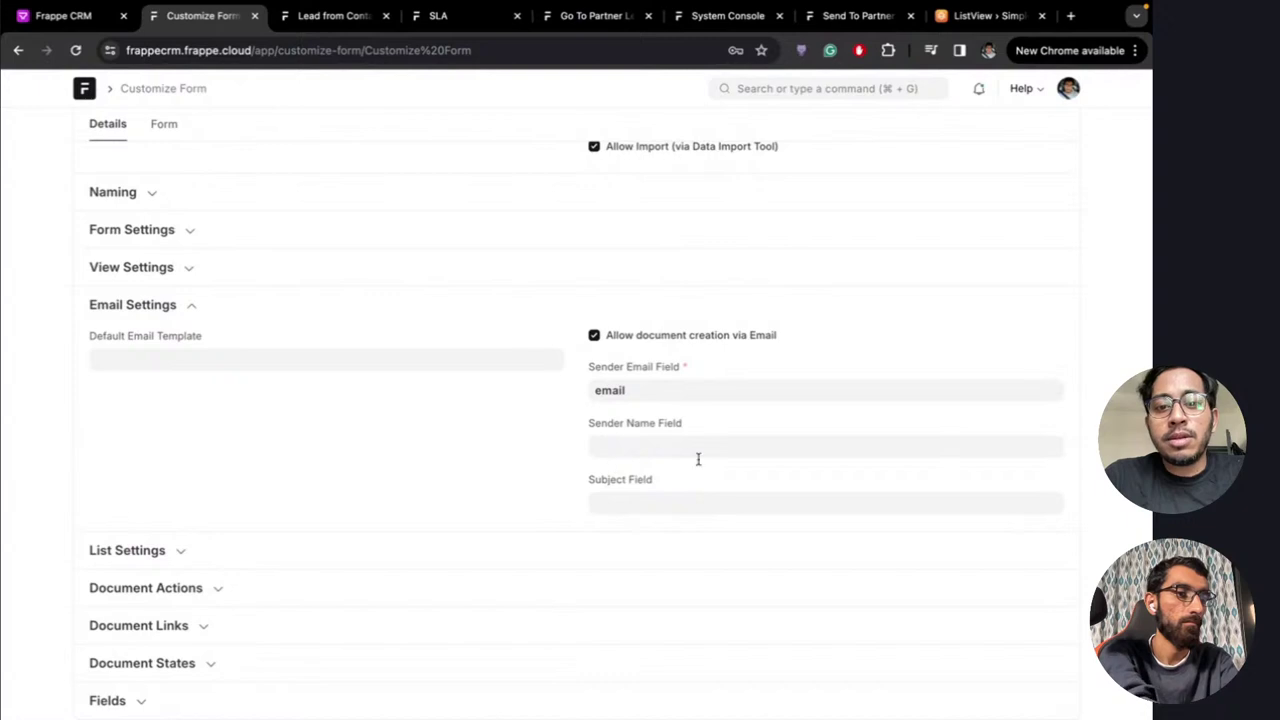
pyautogui.click(637, 500)
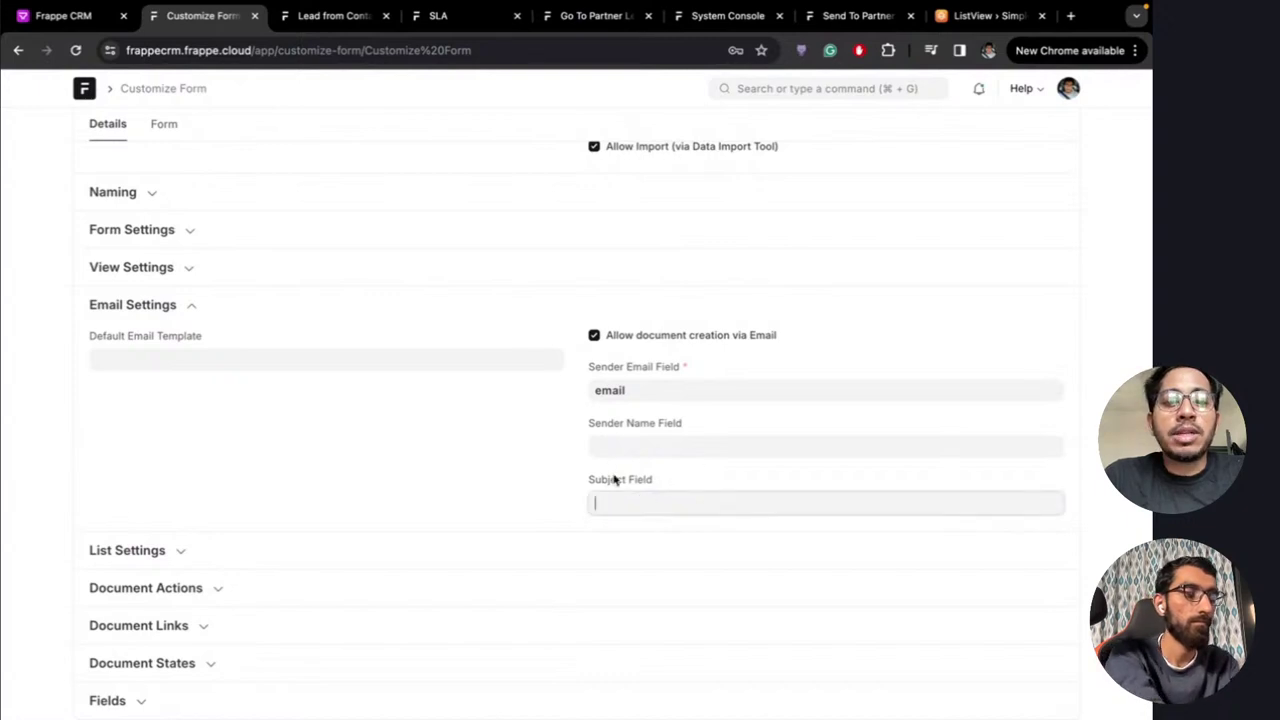
pyautogui.scroll(4, 247, 270)
pyautogui.click(166, 186)
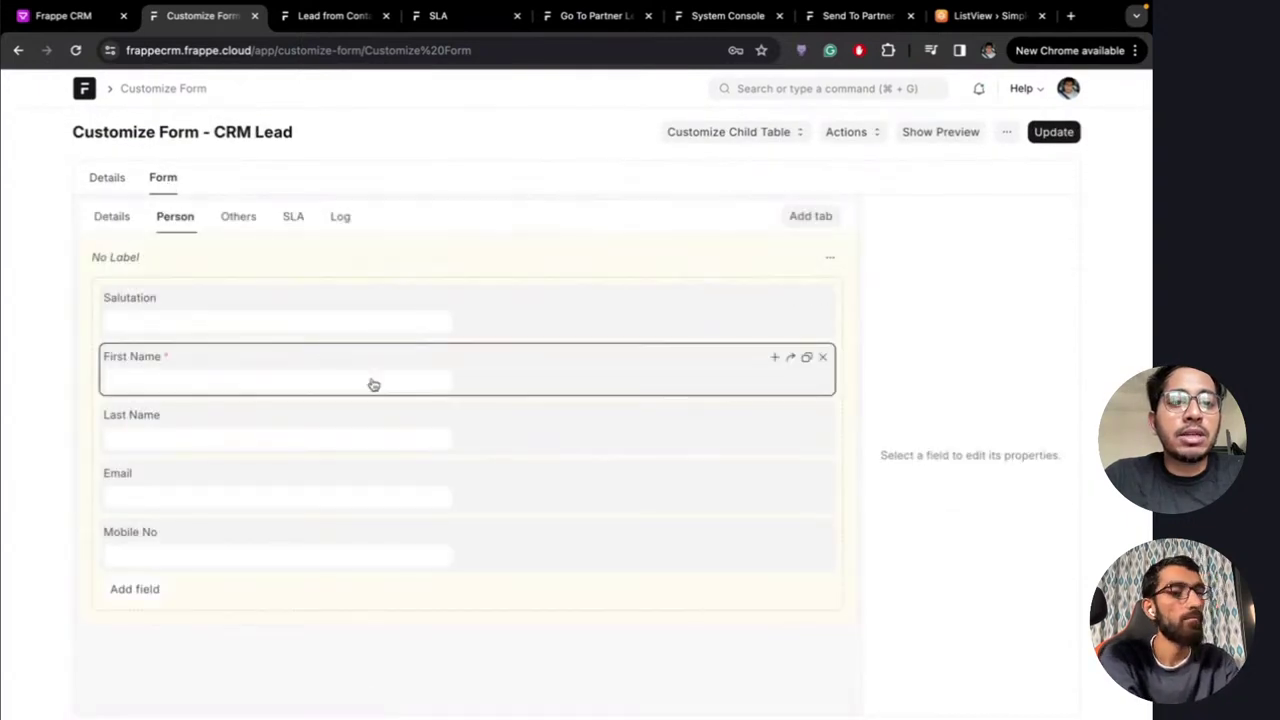
pyautogui.click(107, 178)
pyautogui.scroll(-4, 497, 503)
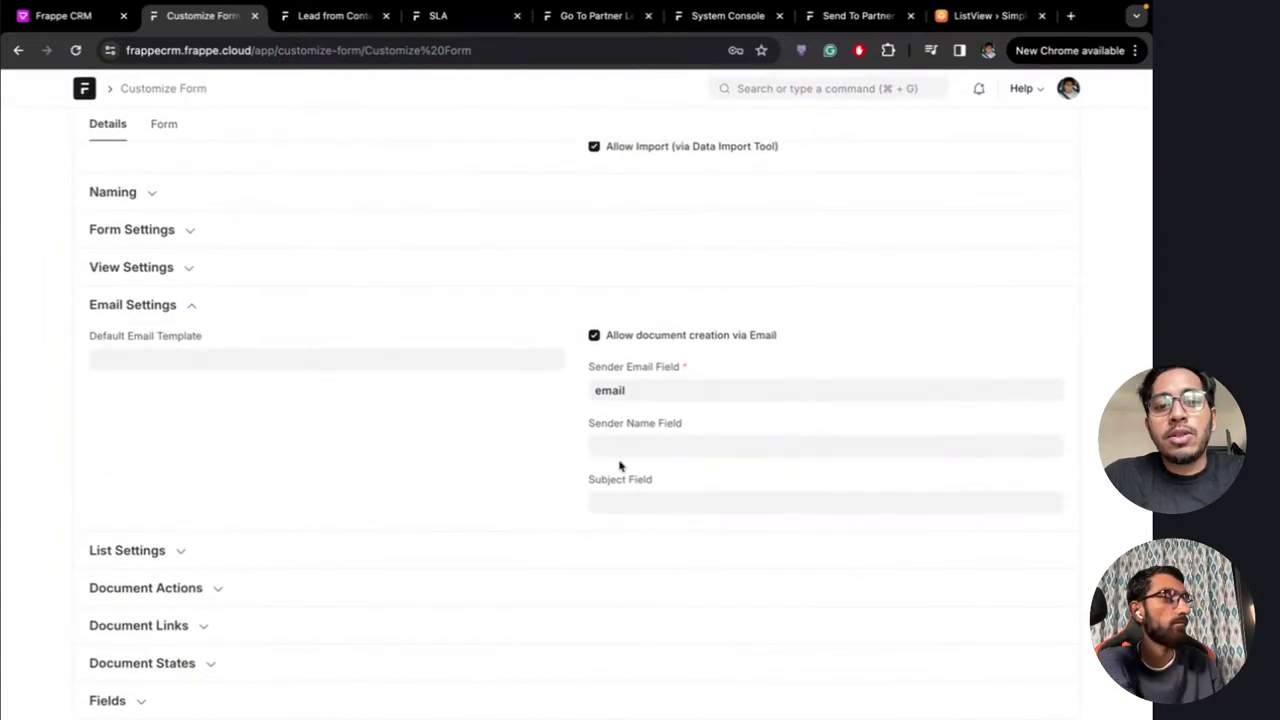
pyautogui.scroll(4, 471, 378)
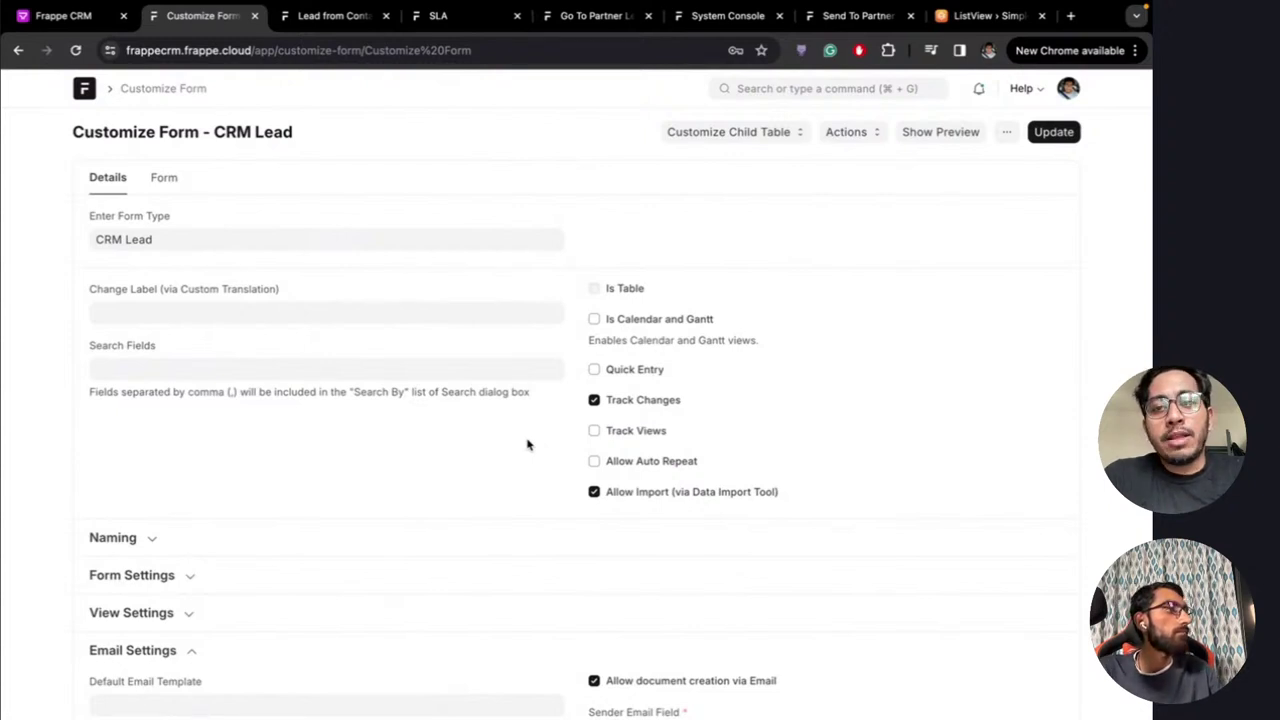
pyautogui.scroll(-5, 528, 445)
pyautogui.scroll(5, 528, 445)
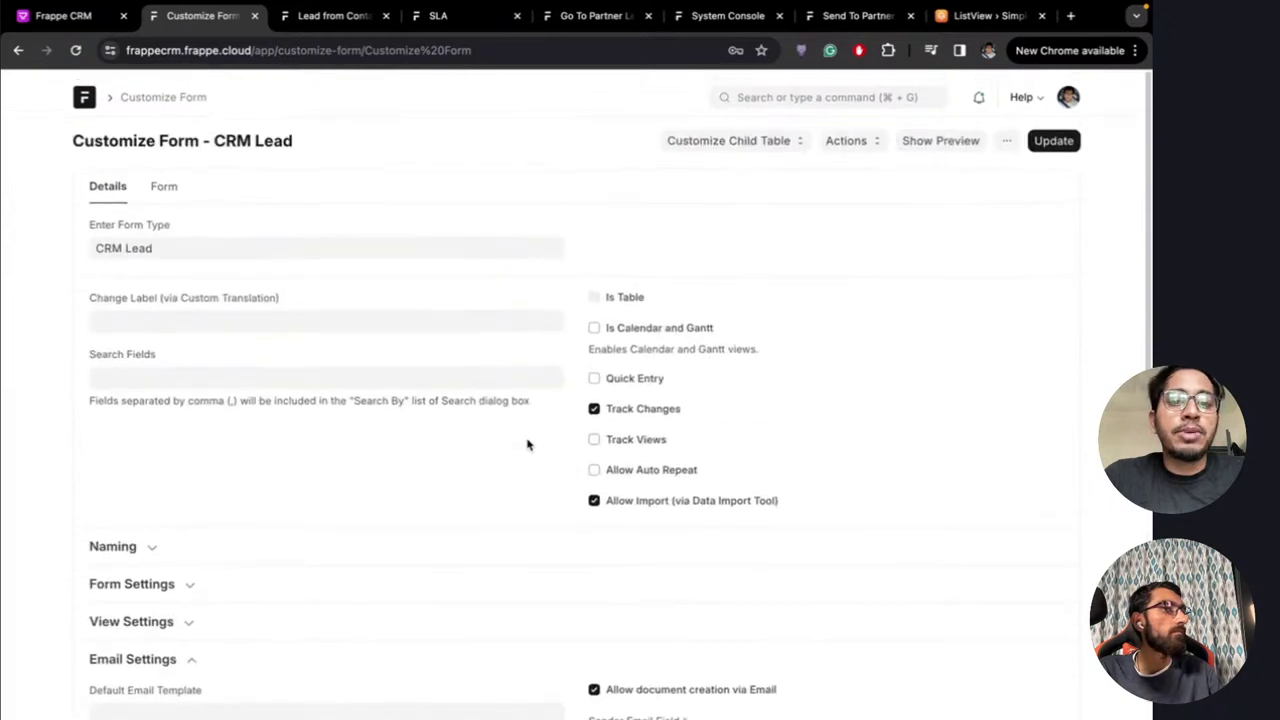
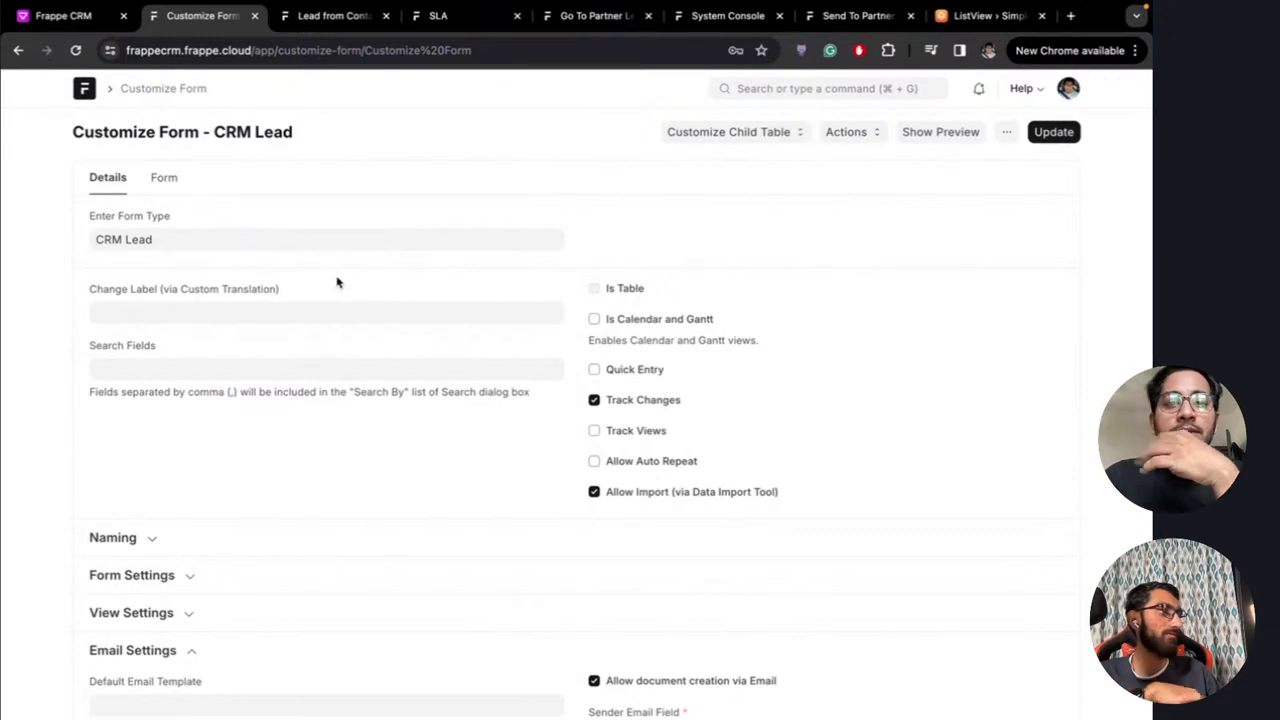
# Review the FOSS United lead's Source choices without changing them, then return to the Leads list
pyautogui.click(165, 240)
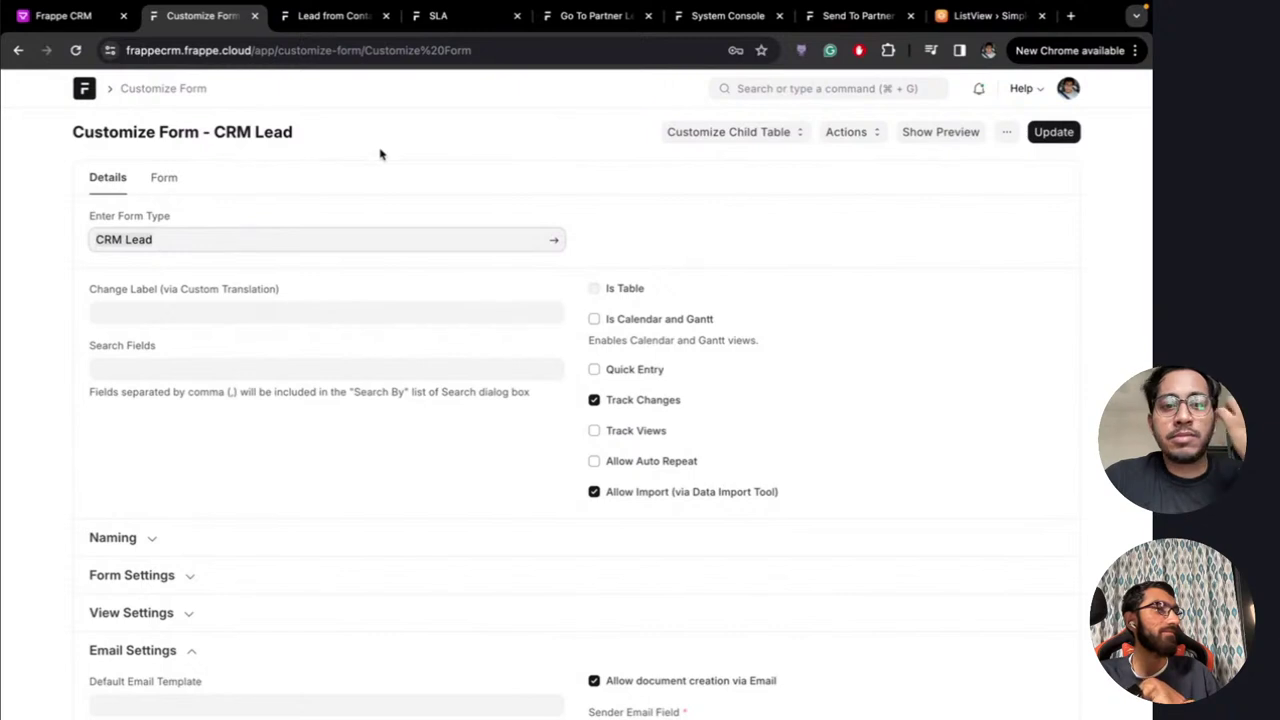
pyautogui.click(434, 183)
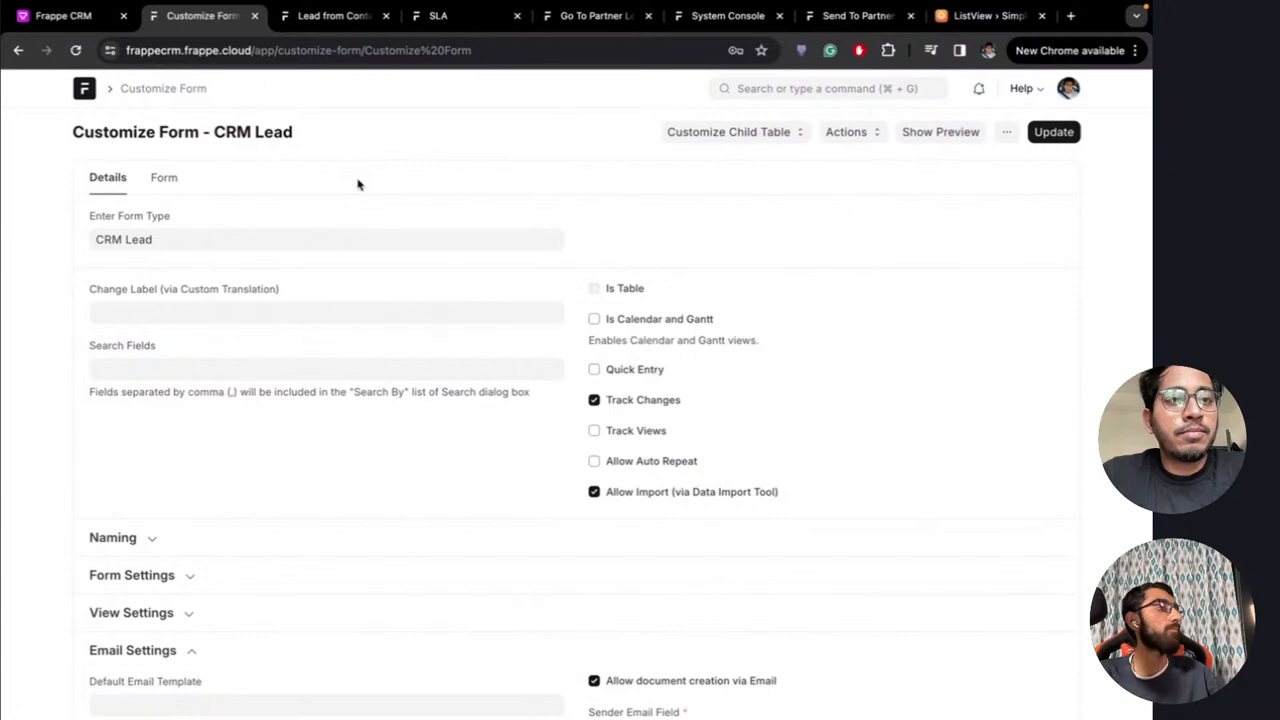
pyautogui.click(72, 22)
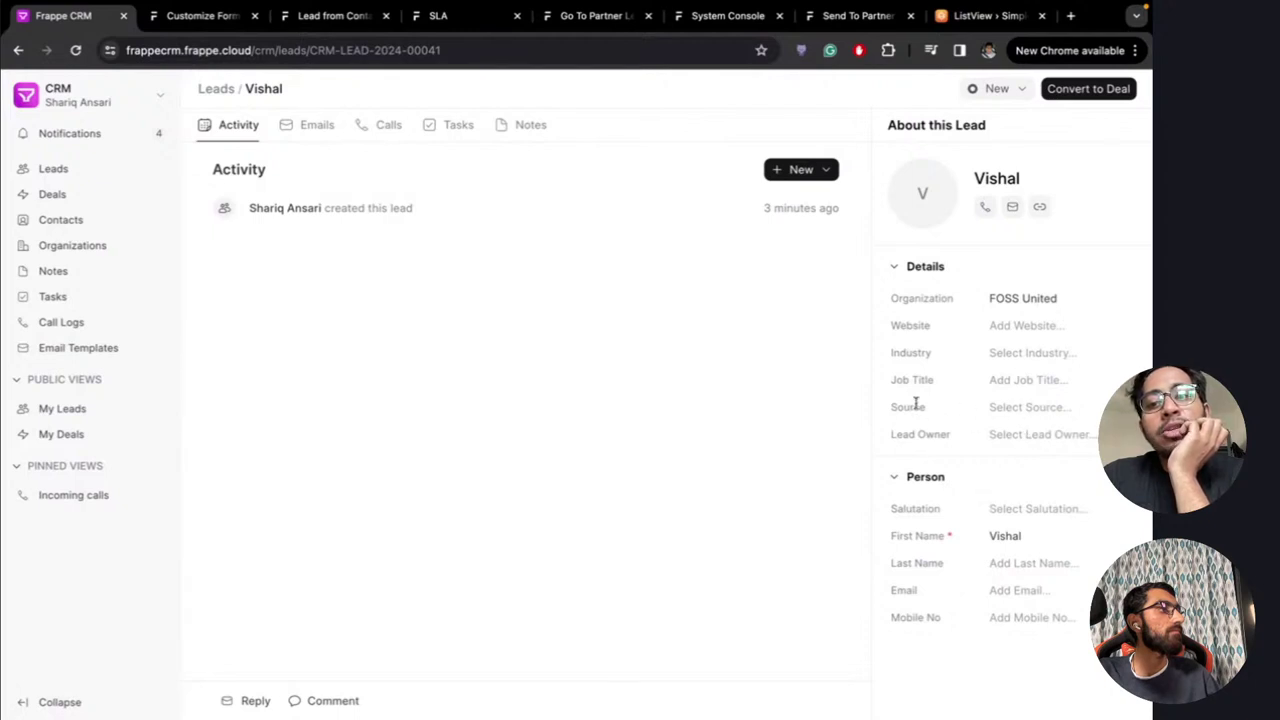
pyautogui.click(1040, 410)
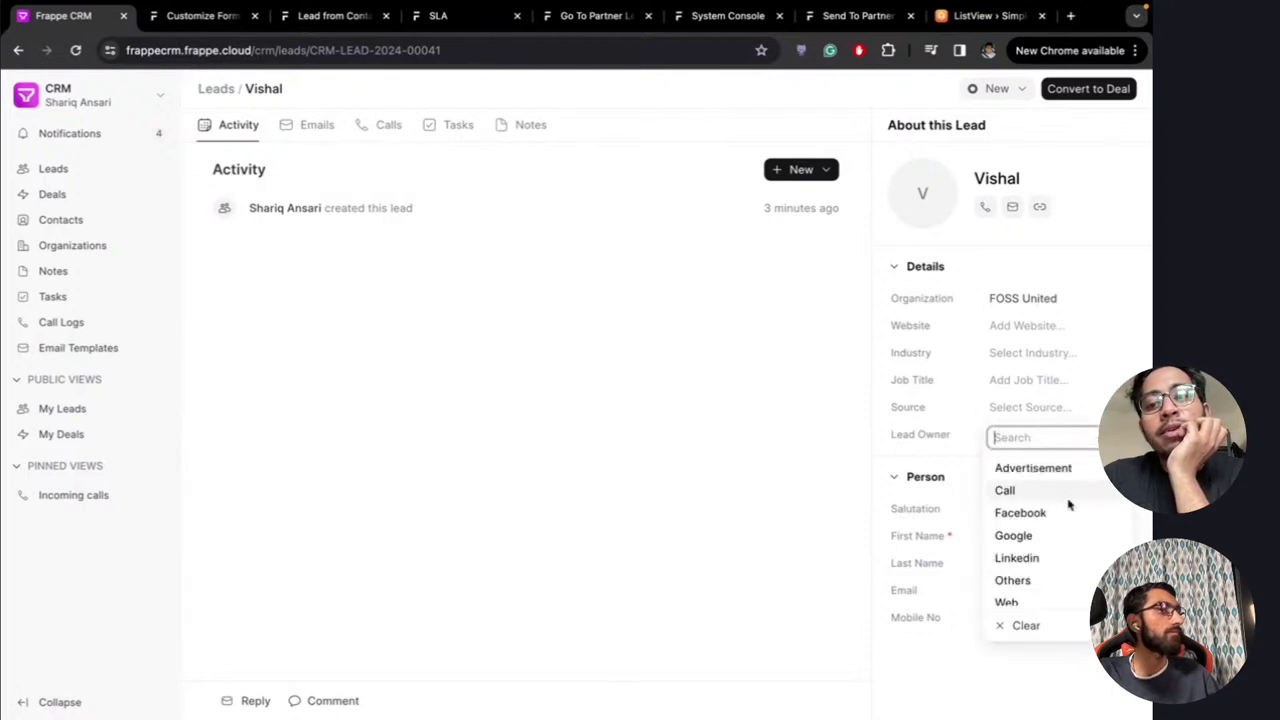
pyautogui.click(1023, 412)
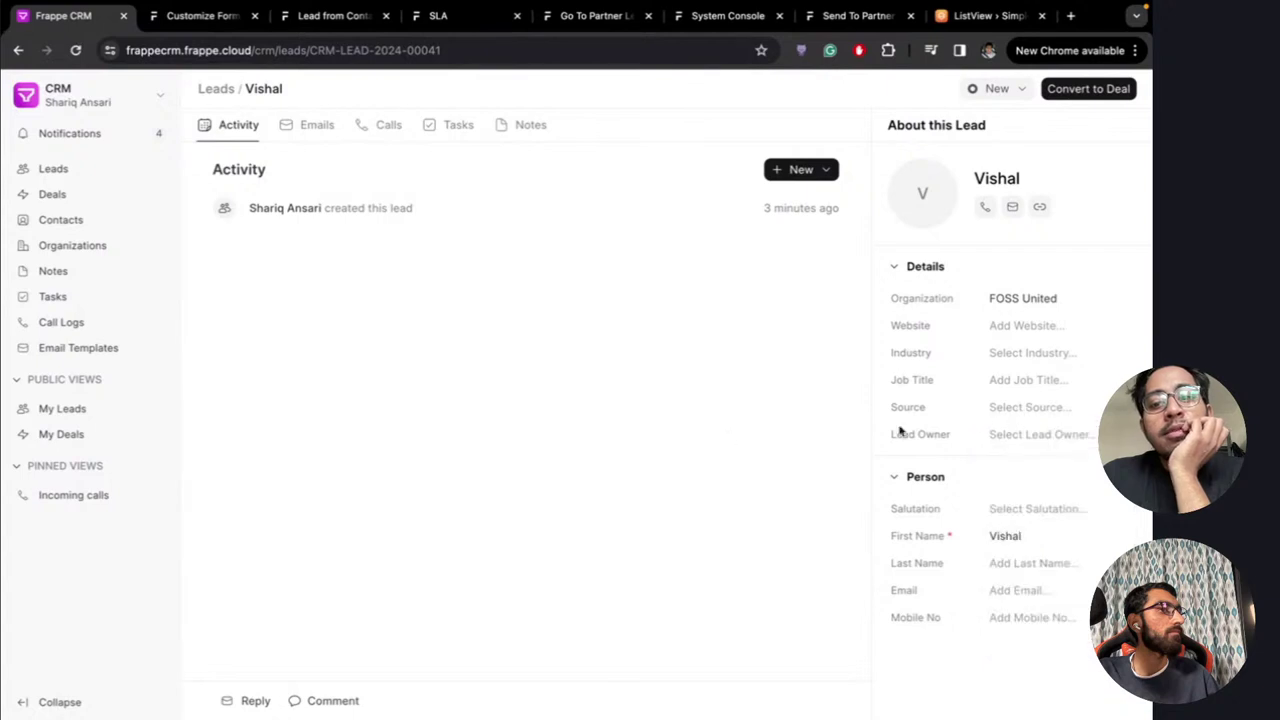
pyautogui.click(218, 90)
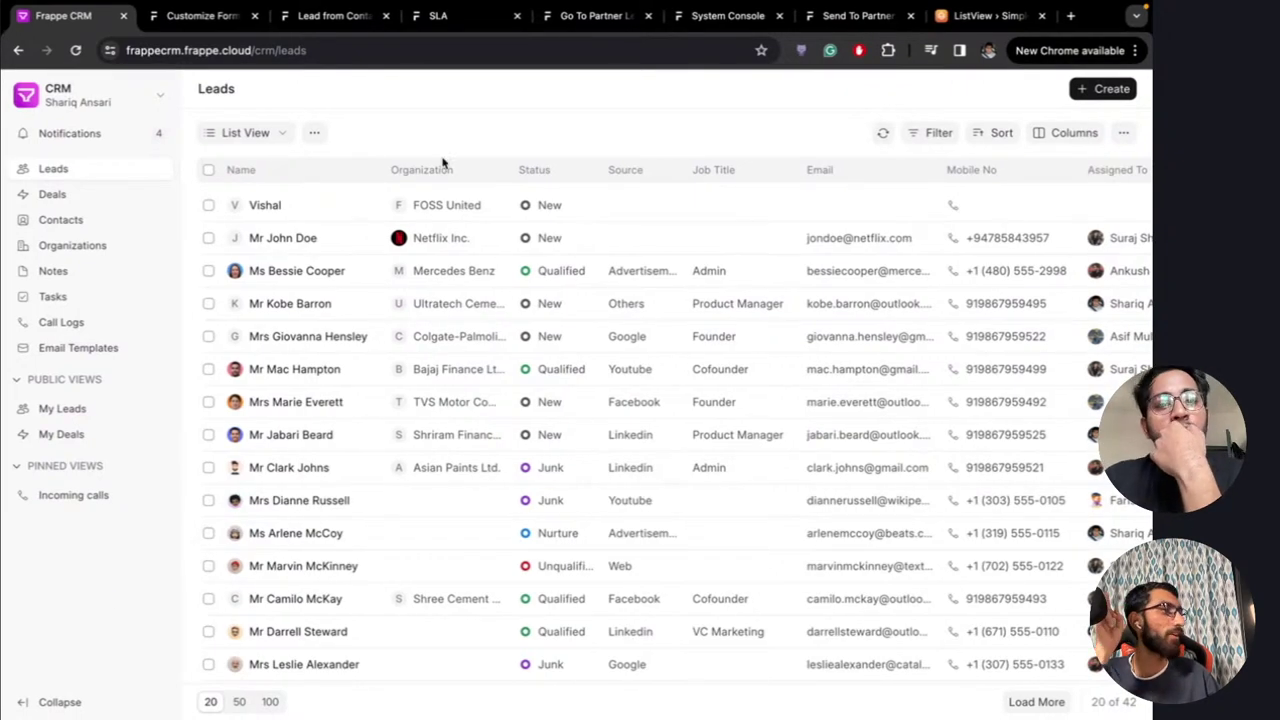
# Swipe desktops past the Frappe Cloud deploy page to the YouTube live chat
pyautogui.hotkey('ctrl', 'Left')
pyautogui.hotkey('ctrl', 'Left')
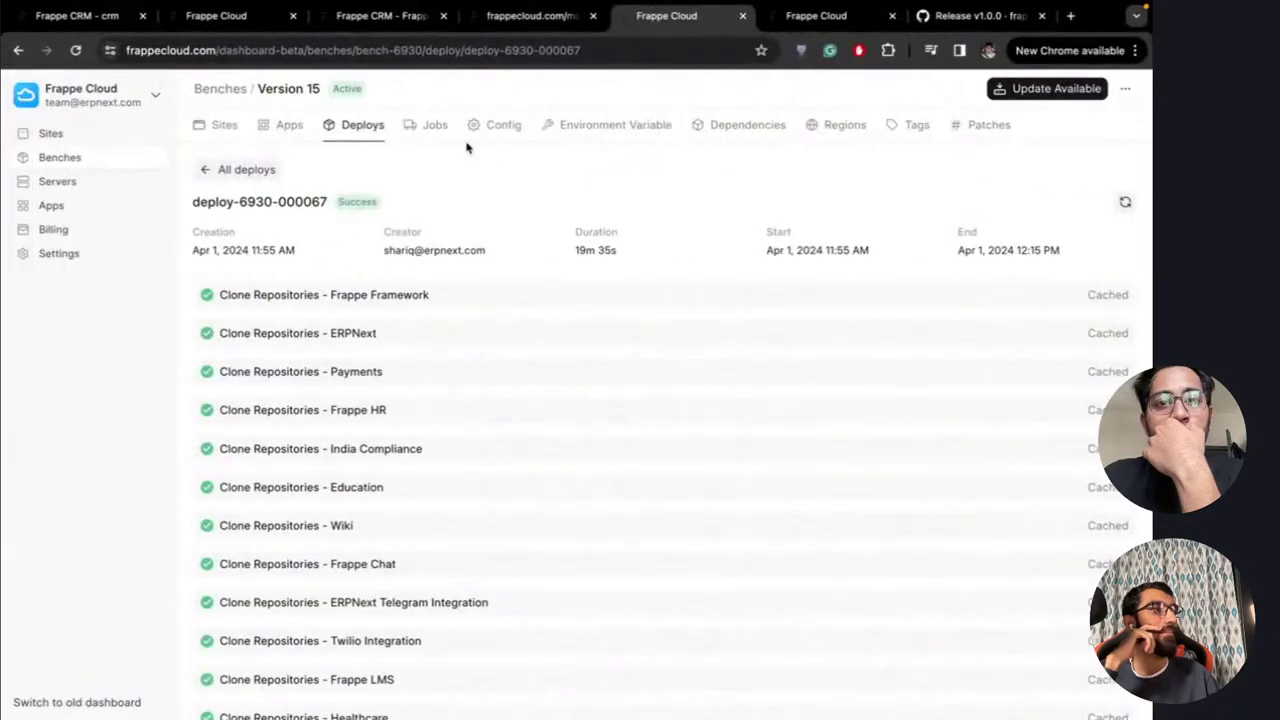
pyautogui.hotkey('ctrl', 'Left')
pyautogui.hotkey('ctrl', 'Left')
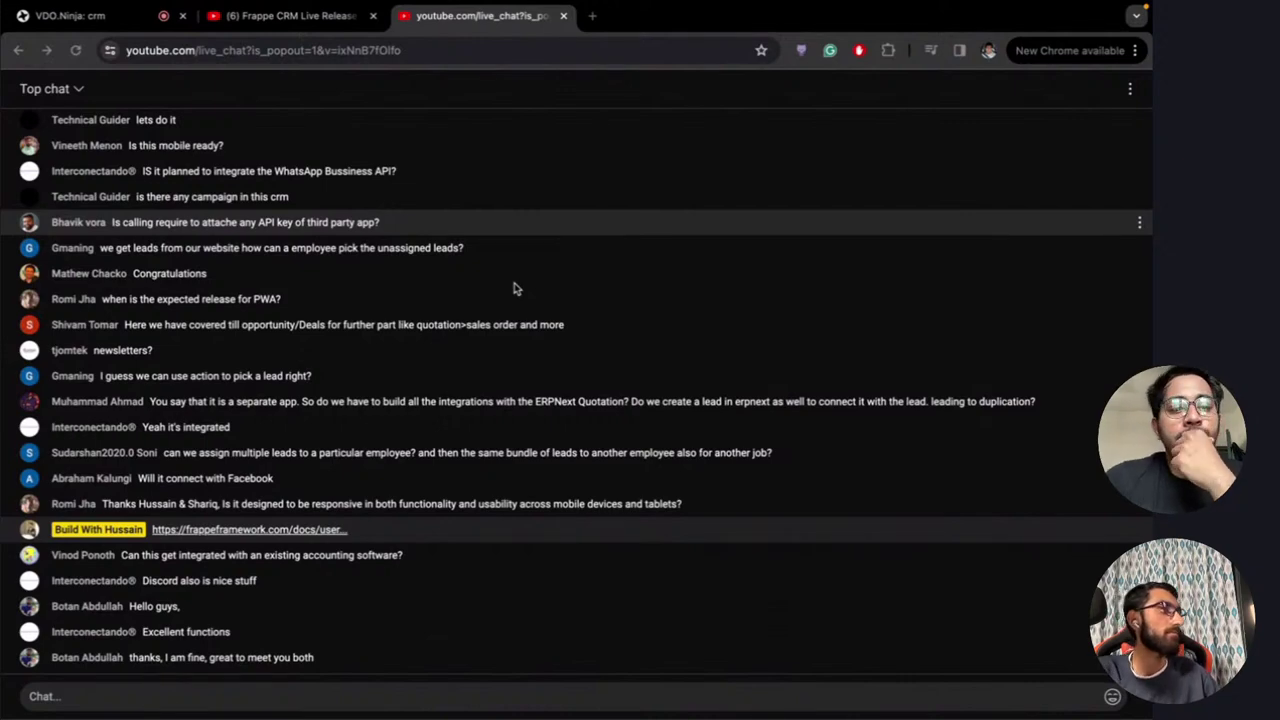
# Swipe desktops past the VS Code version diff back to the Frappe CRM Leads list
pyautogui.hotkey('ctrl', 'Right')
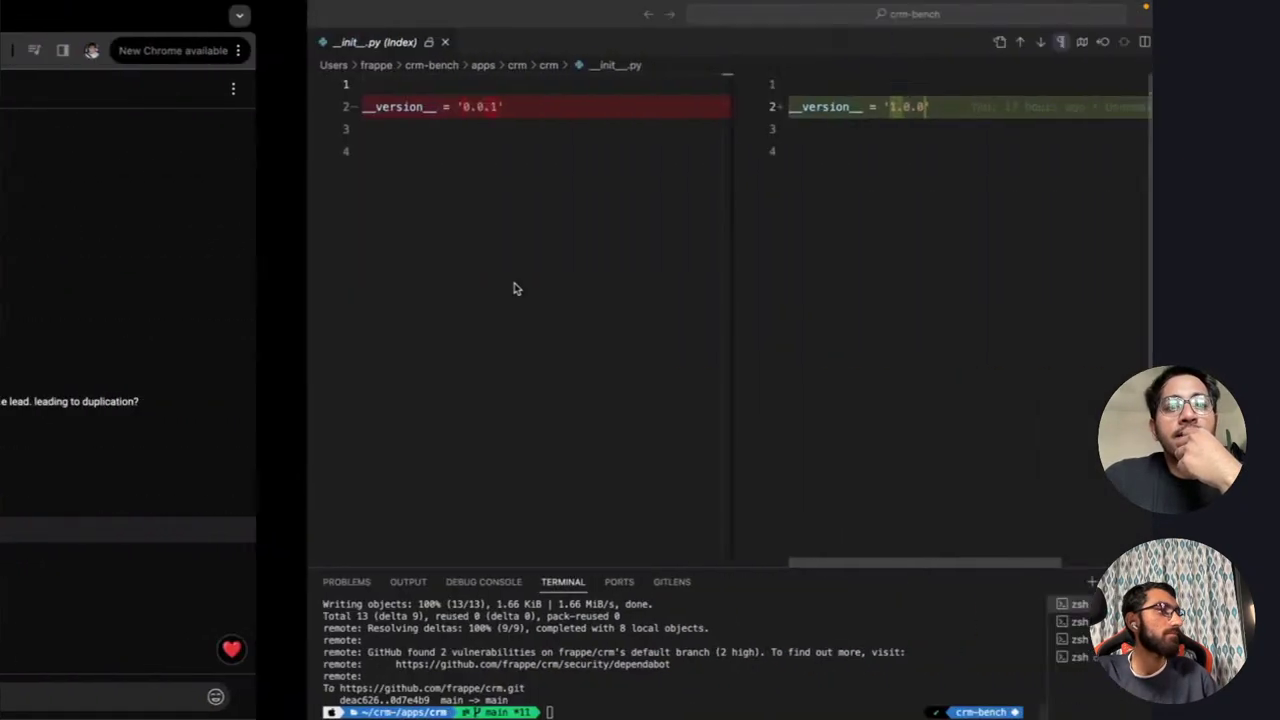
pyautogui.hotkey('ctrl', 'Right')
pyautogui.hotkey('ctrl', 'Right')
pyautogui.hotkey('ctrl', 'Right')
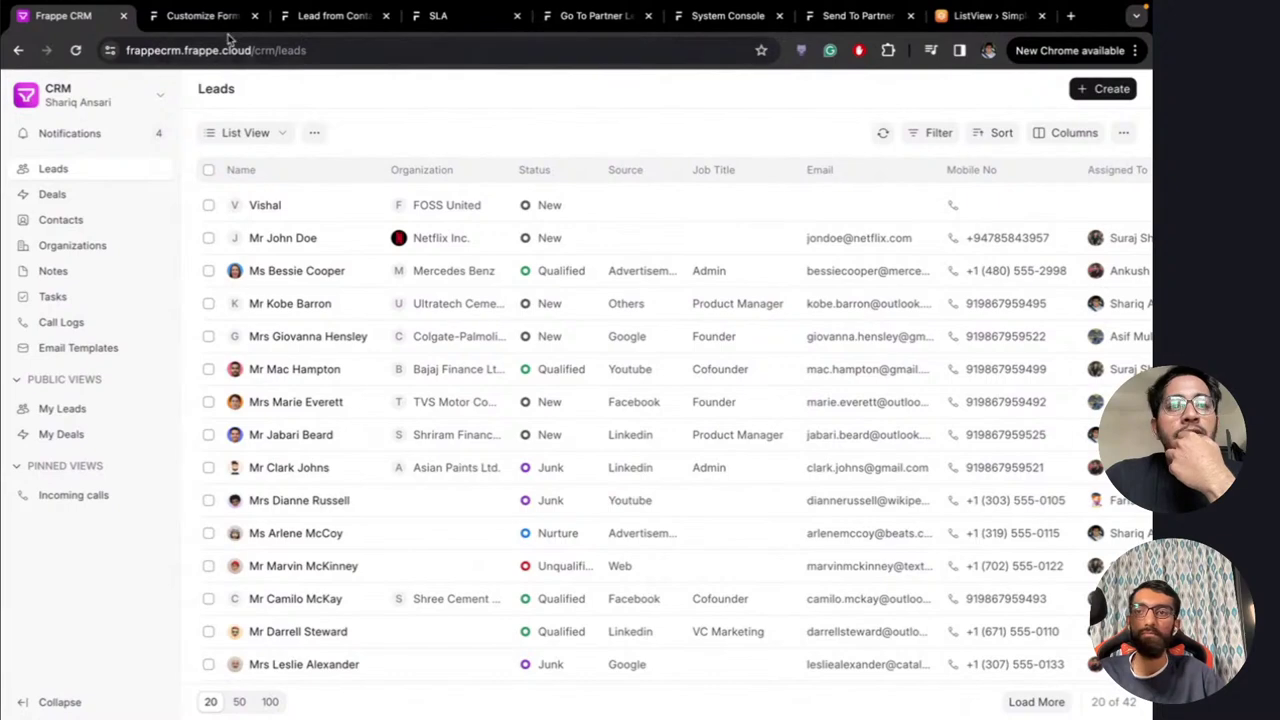
# Load the Frappe CRM Docs in a new tab and open the Twilio integration page
pyautogui.click(1070, 17)
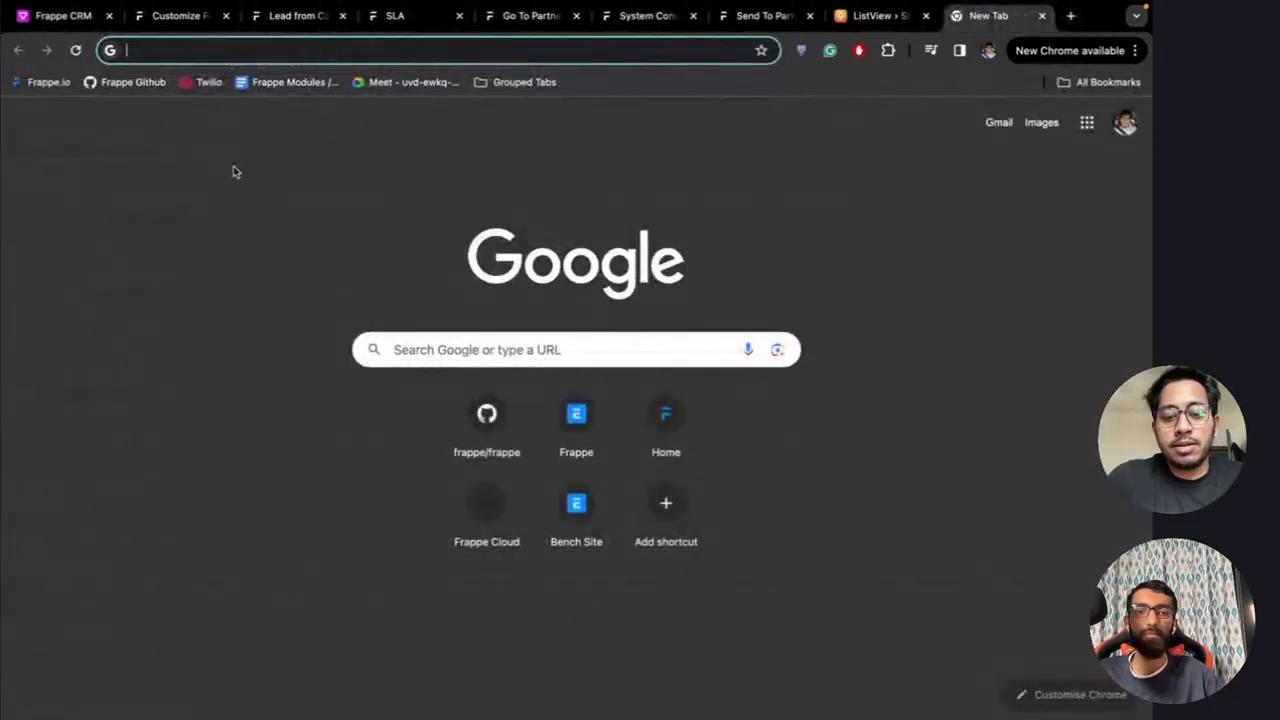
pyautogui.write('docs.frappe.io/crm')
pyautogui.press('Return')
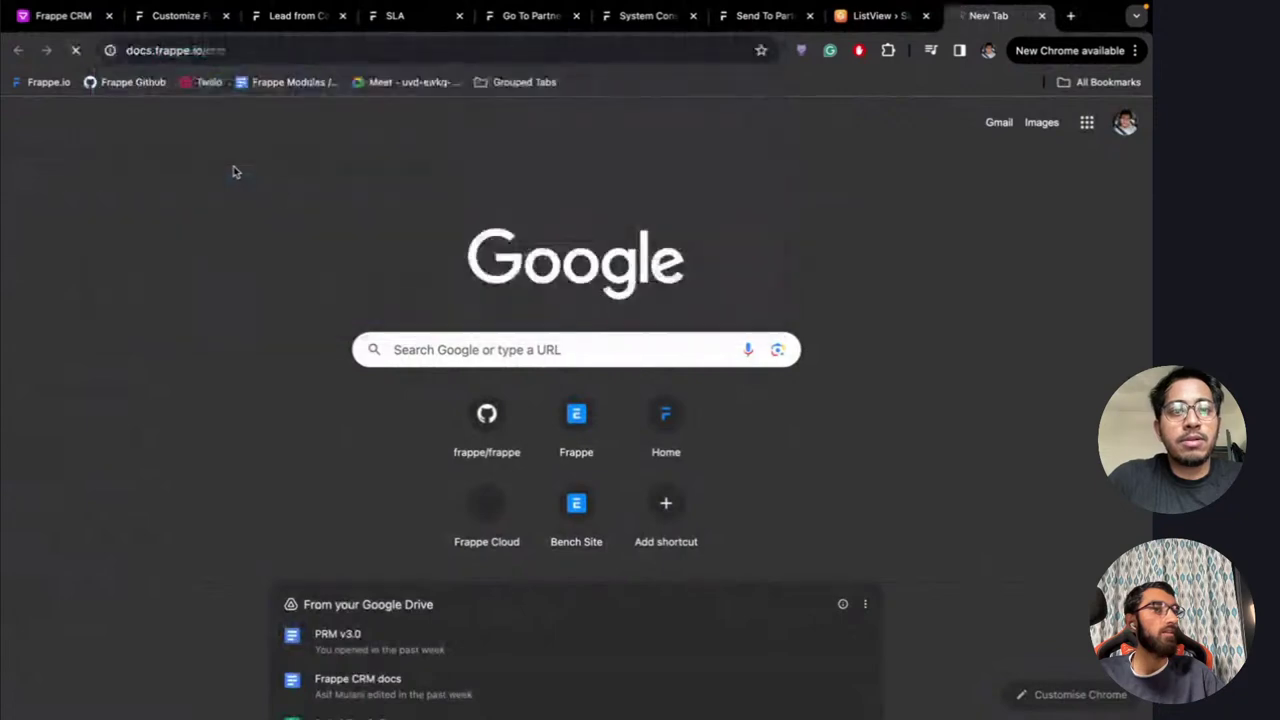
pyautogui.scroll(-2, 78, 645)
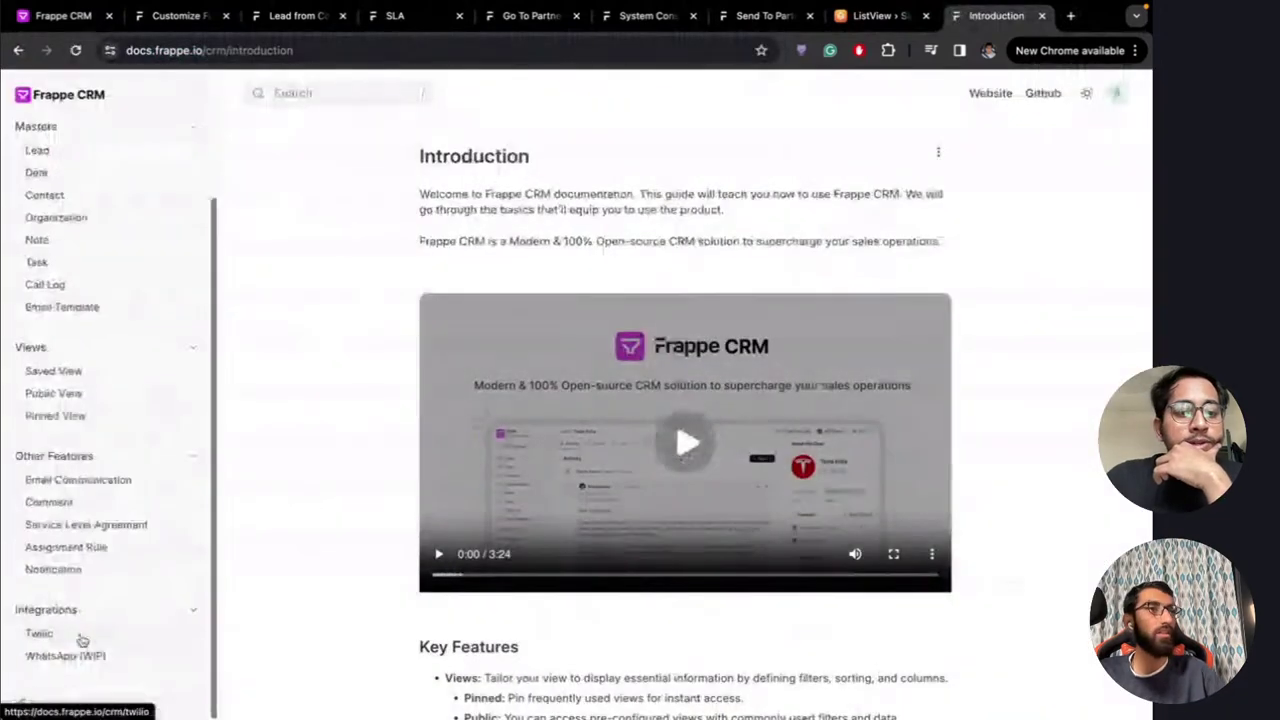
pyautogui.click(45, 635)
# Scroll through the Twilio guide's making-calls, setup steps and API configuration URL sections
pyautogui.scroll(3, 355, 430)
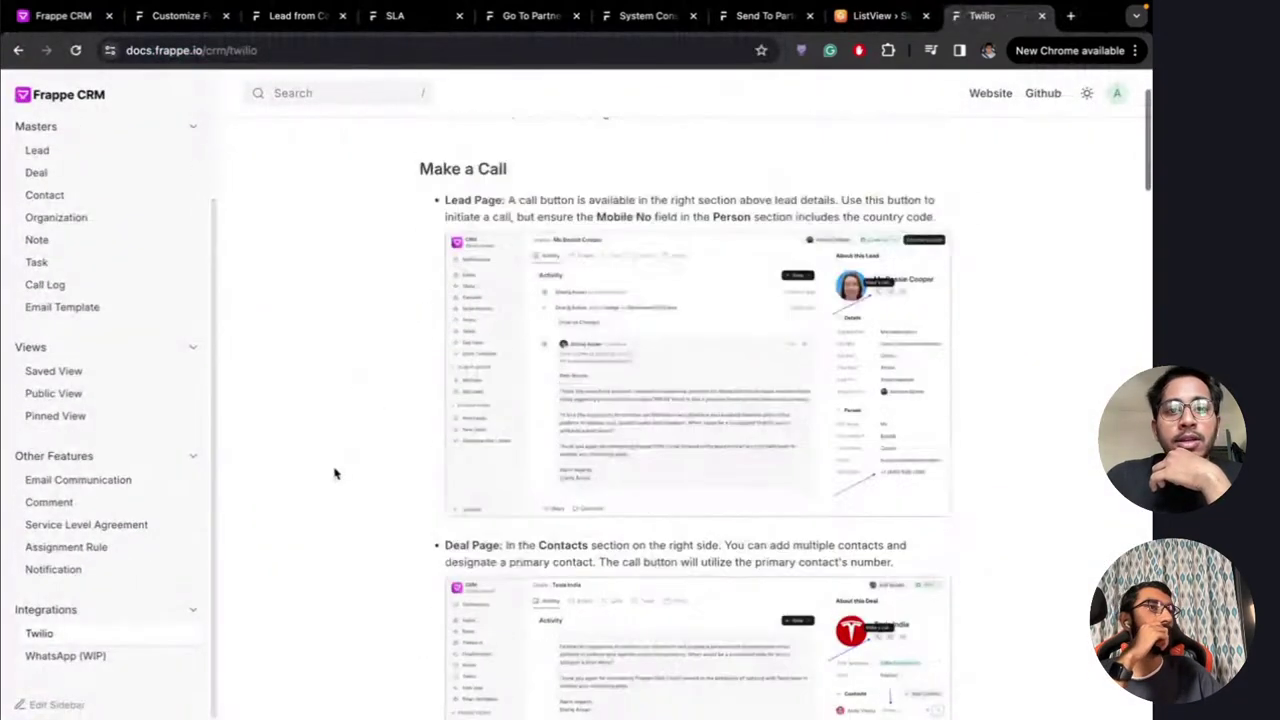
pyautogui.scroll(-20, 405, 367)
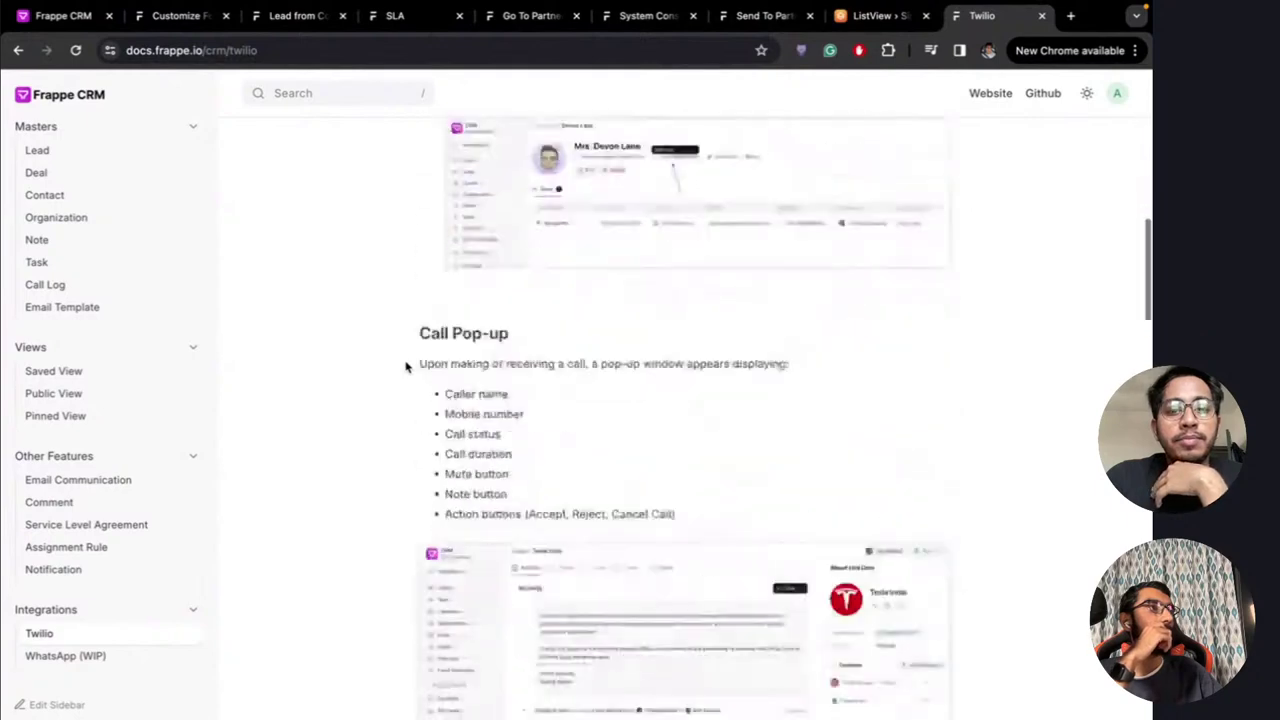
pyautogui.scroll(5, 405, 367)
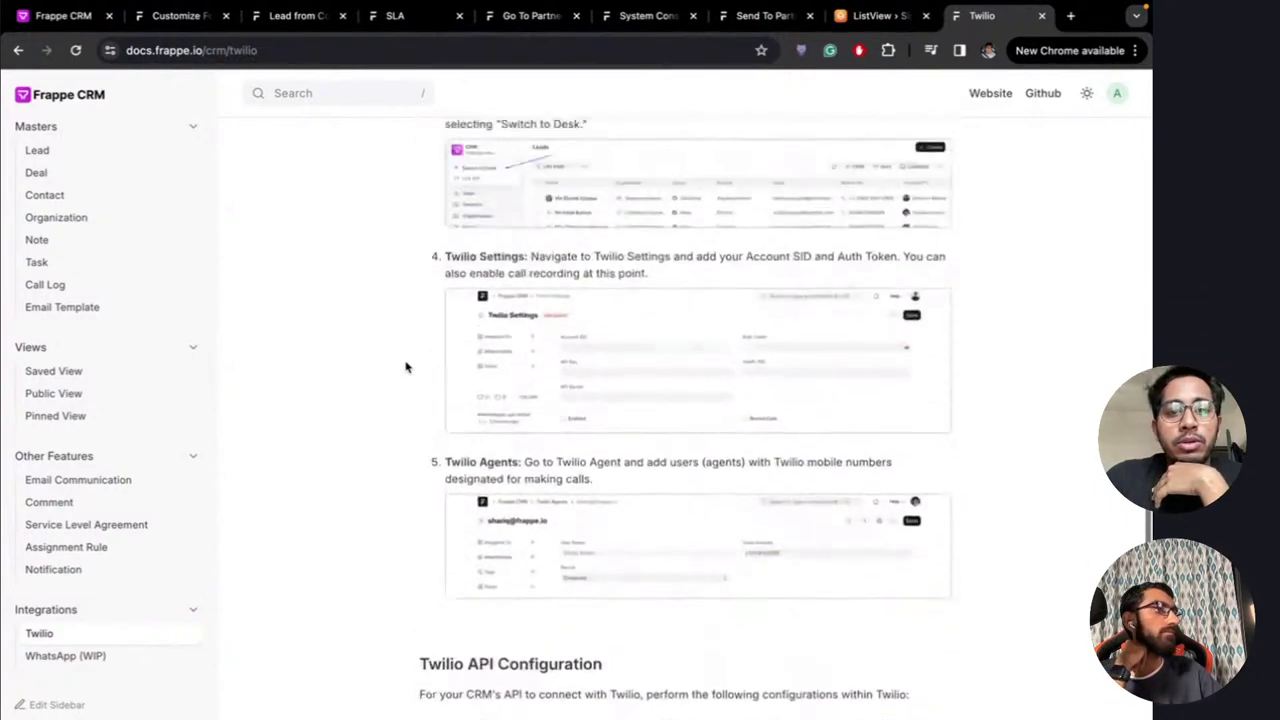
pyautogui.scroll(-2, 510, 320)
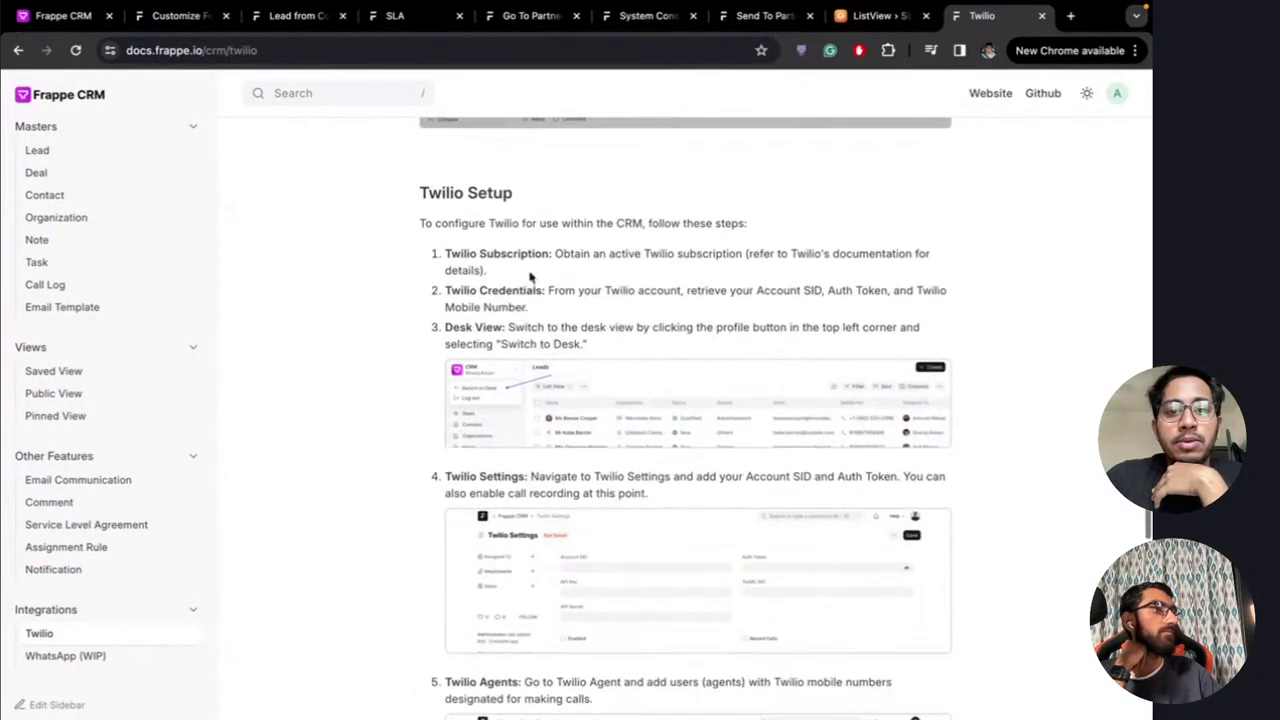
pyautogui.scroll(-3, 642, 407)
pyautogui.scroll(-7, 642, 407)
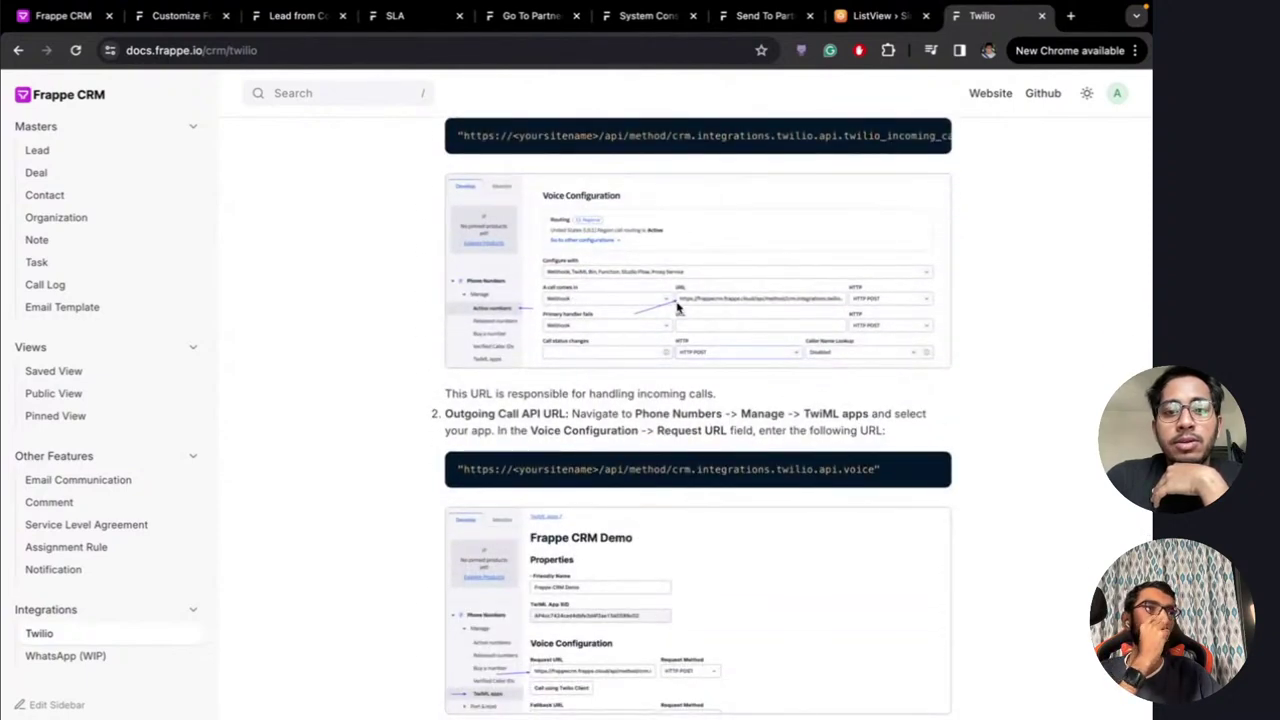
pyautogui.scroll(1, 515, 135)
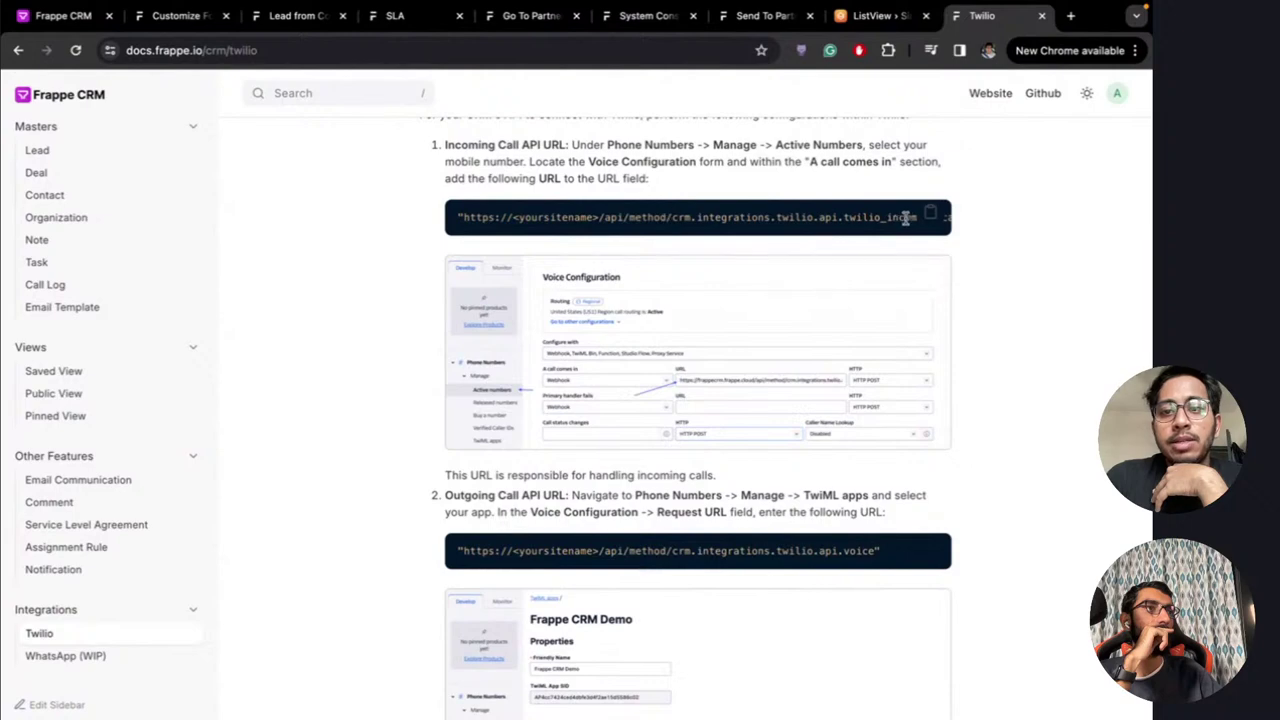
pyautogui.scroll(-2, 774, 489)
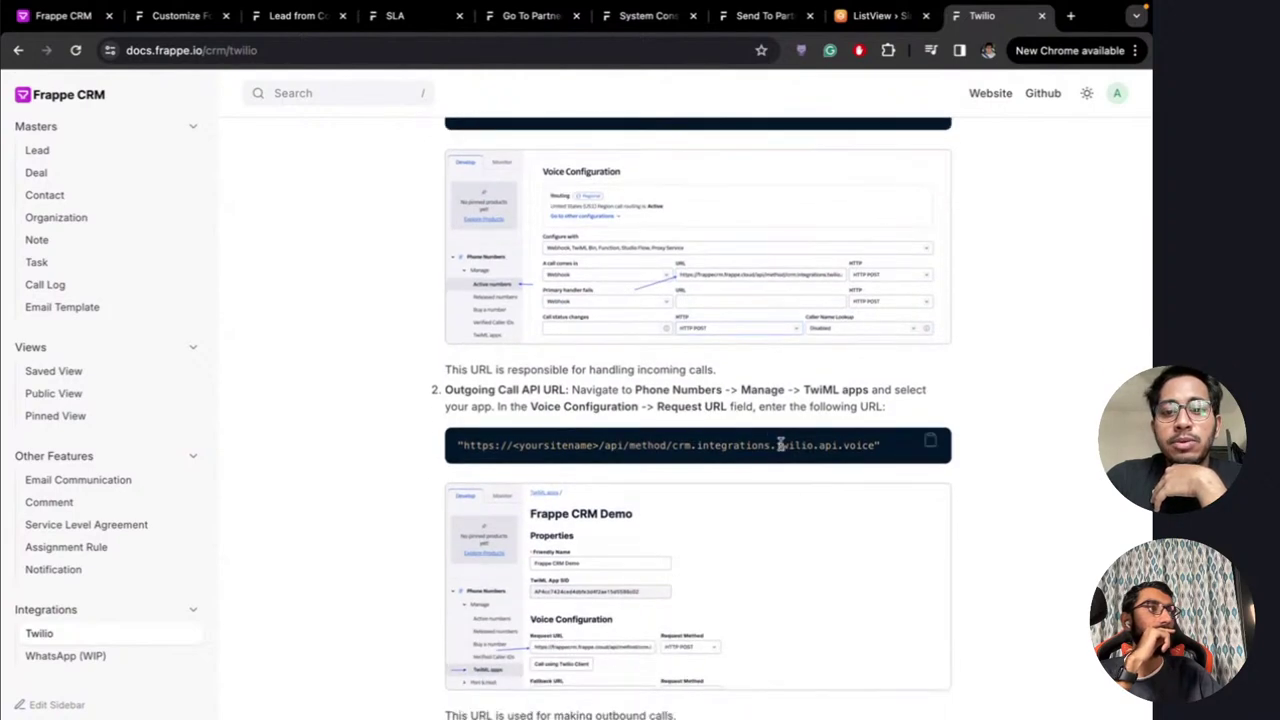
pyautogui.scroll(1, 794, 443)
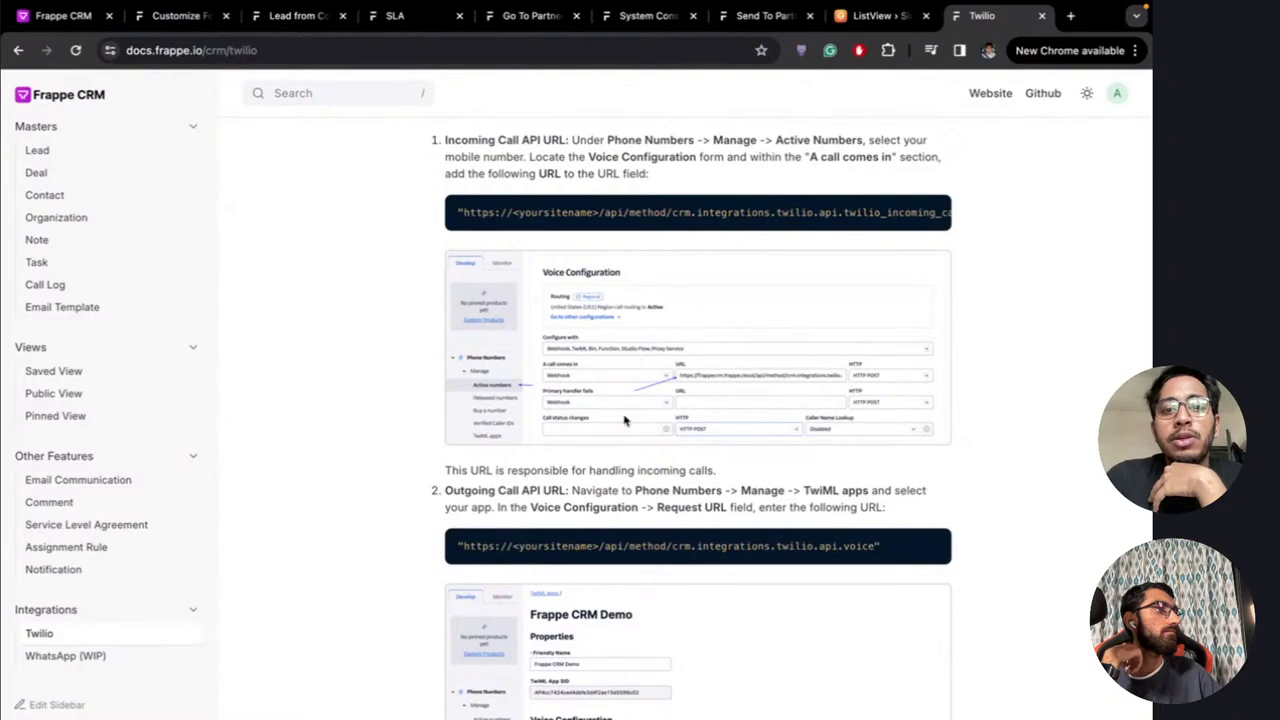
pyautogui.scroll(-3, 679, 446)
pyautogui.scroll(10, 677, 444)
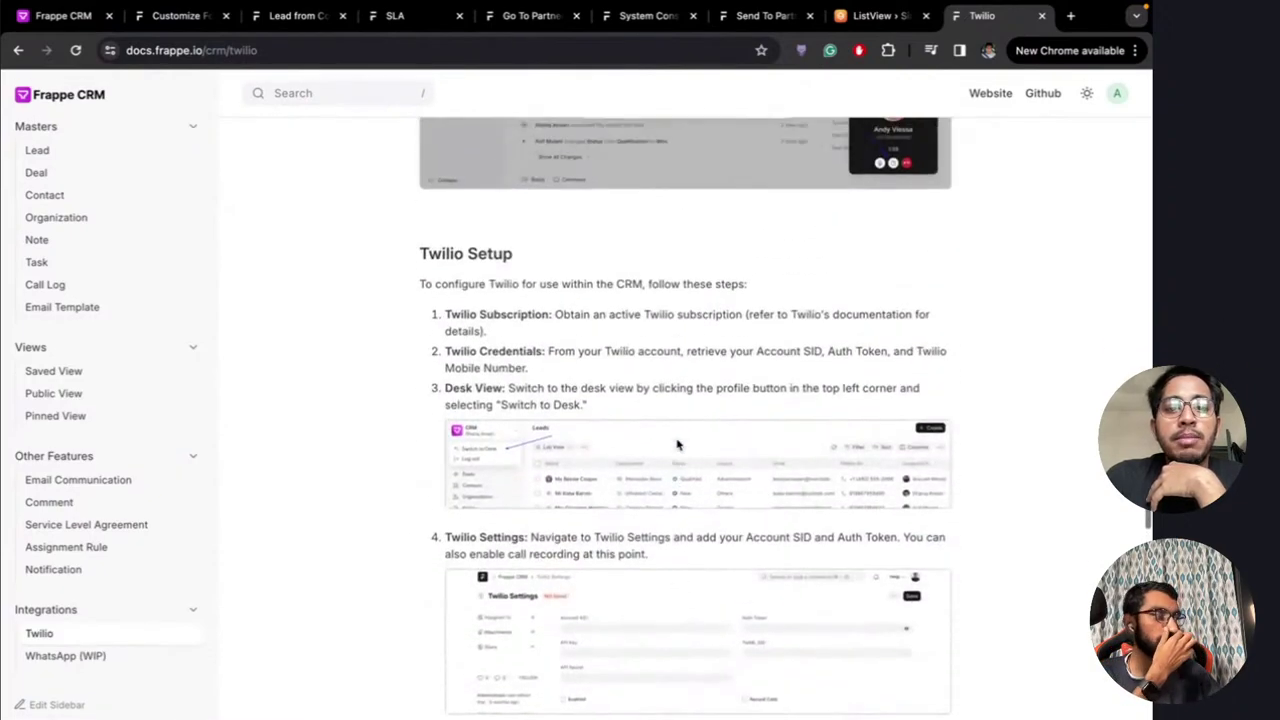
pyautogui.scroll(-10, 630, 488)
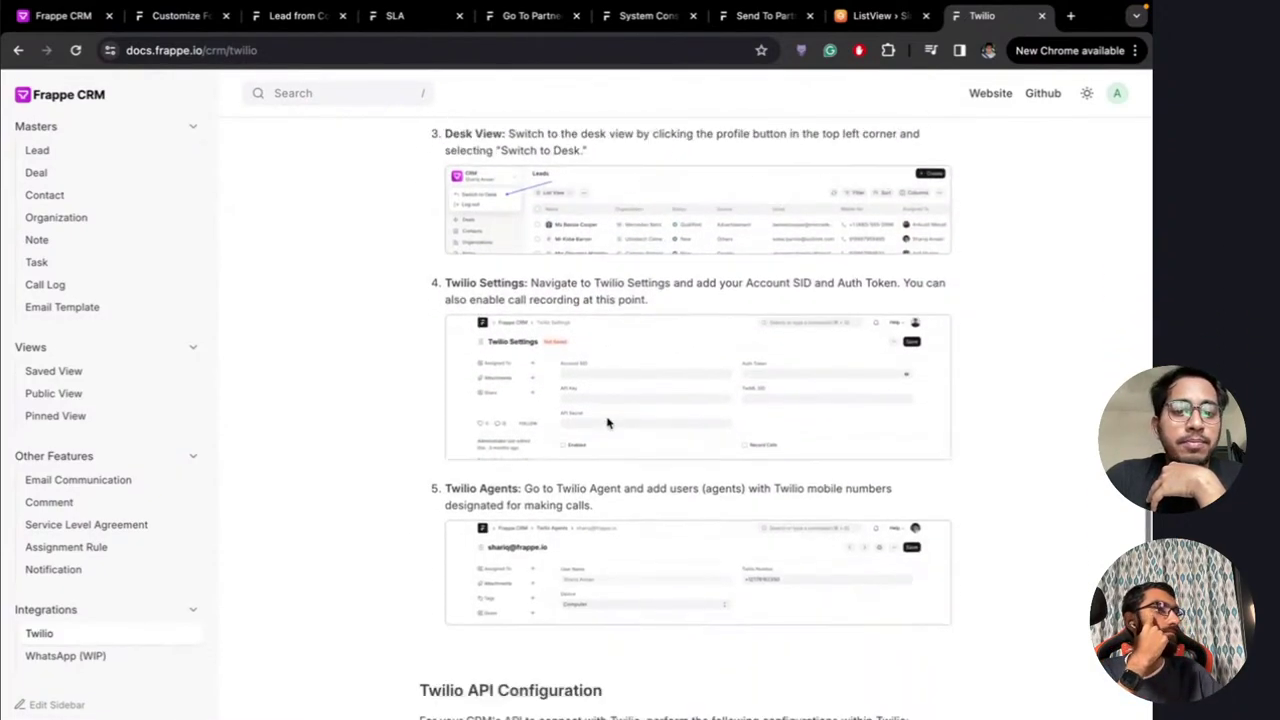
pyautogui.scroll(15, 608, 424)
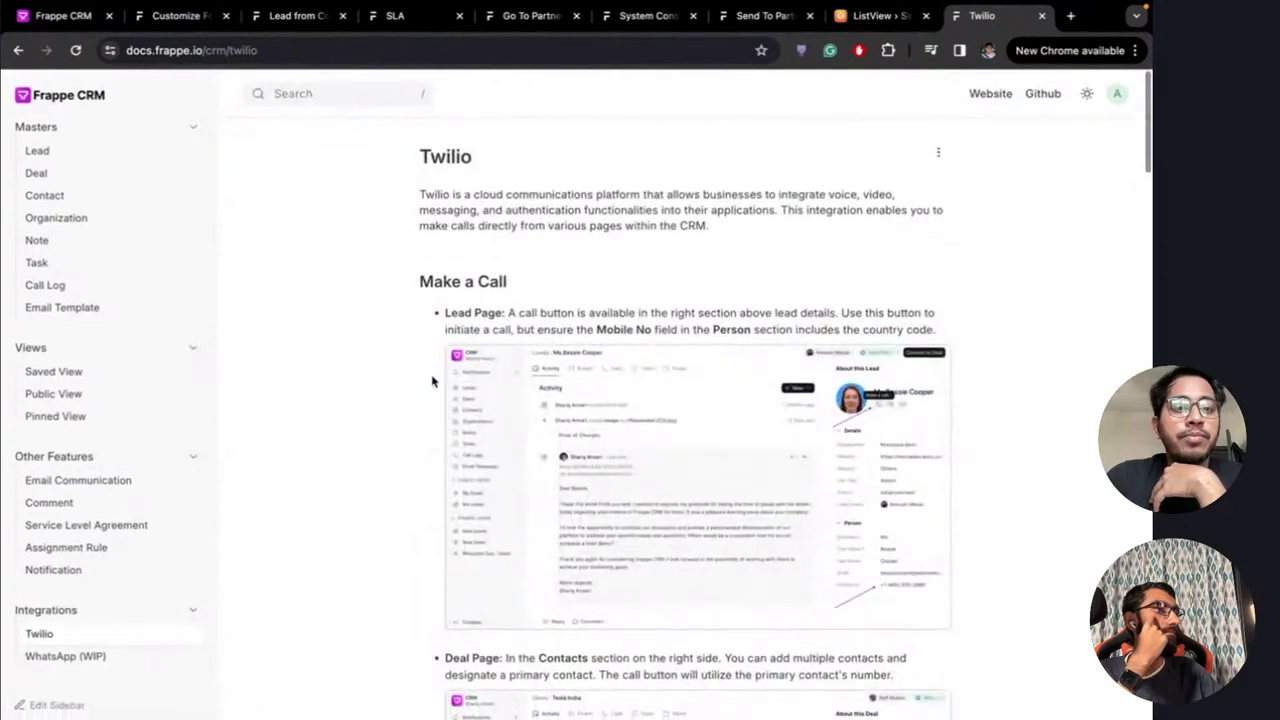
# Swipe back to the live chat, then across desktops to the Frappe CRM Leads list
pyautogui.hotkey('ctrl', 'Left')
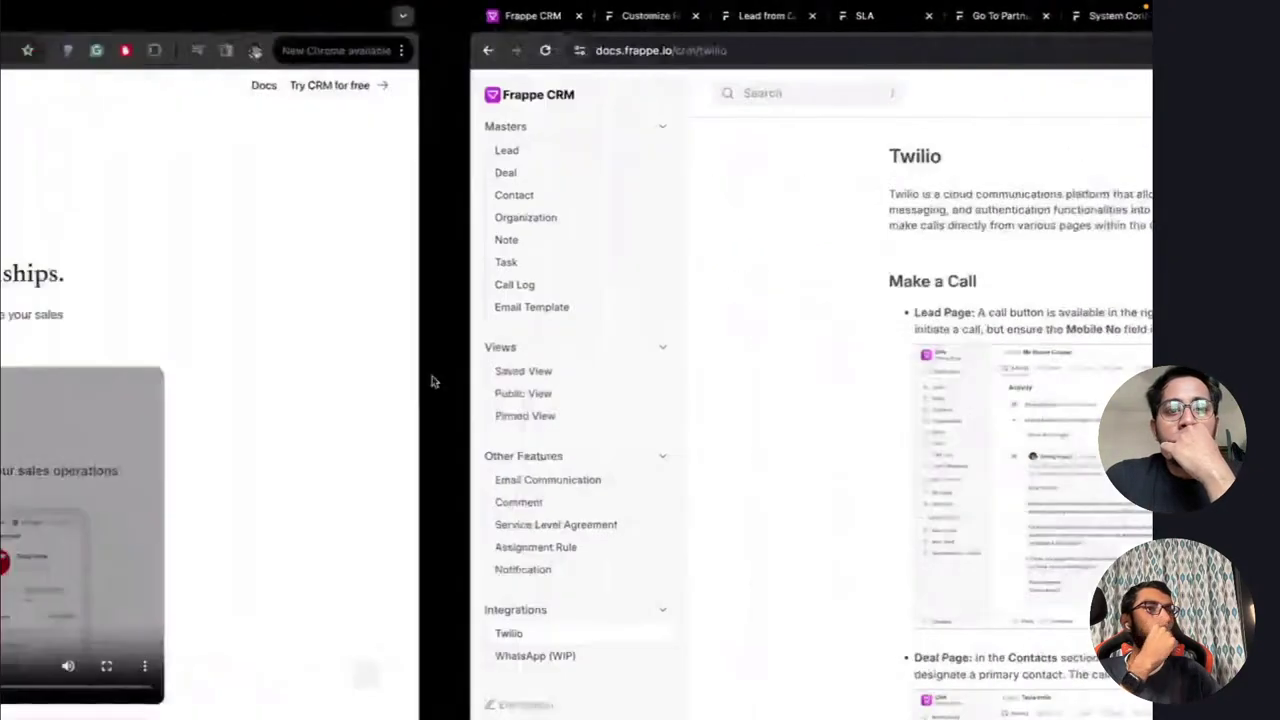
pyautogui.hotkey('ctrl', 'Left')
pyautogui.hotkey('ctrl', 'Left')
pyautogui.hotkey('ctrl', 'Left')
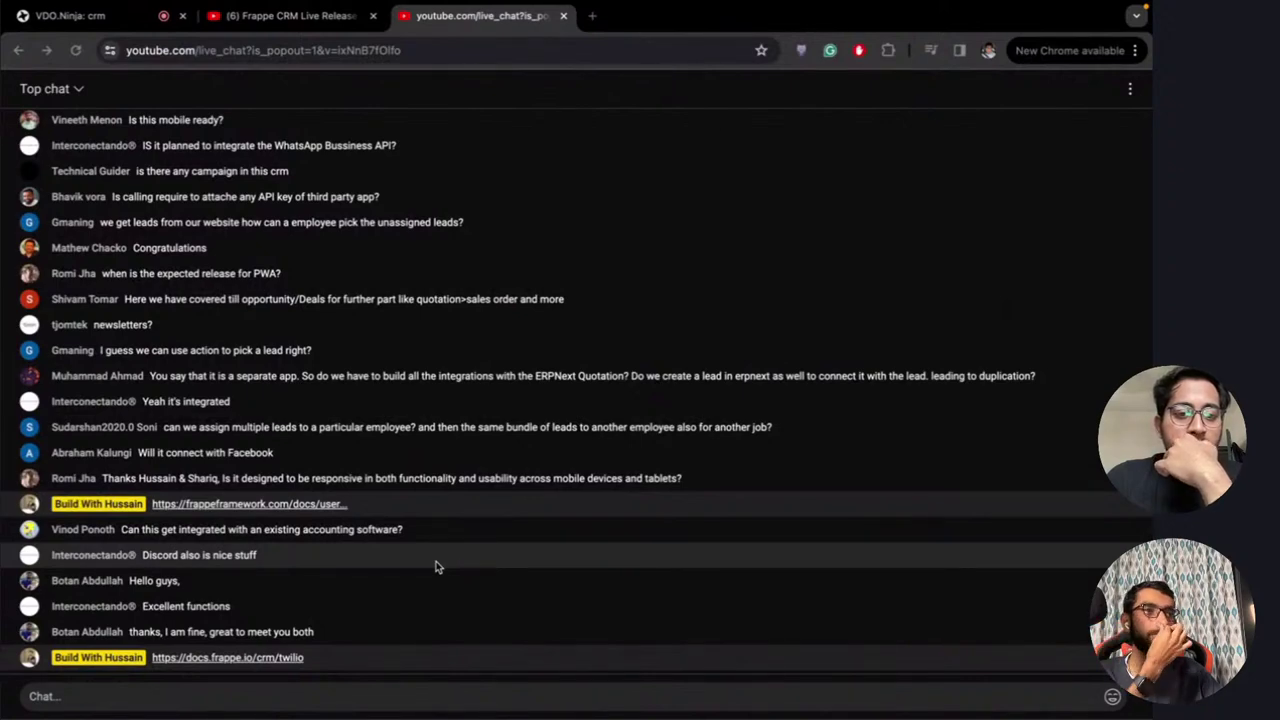
pyautogui.hotkey('ctrl', 'Right')
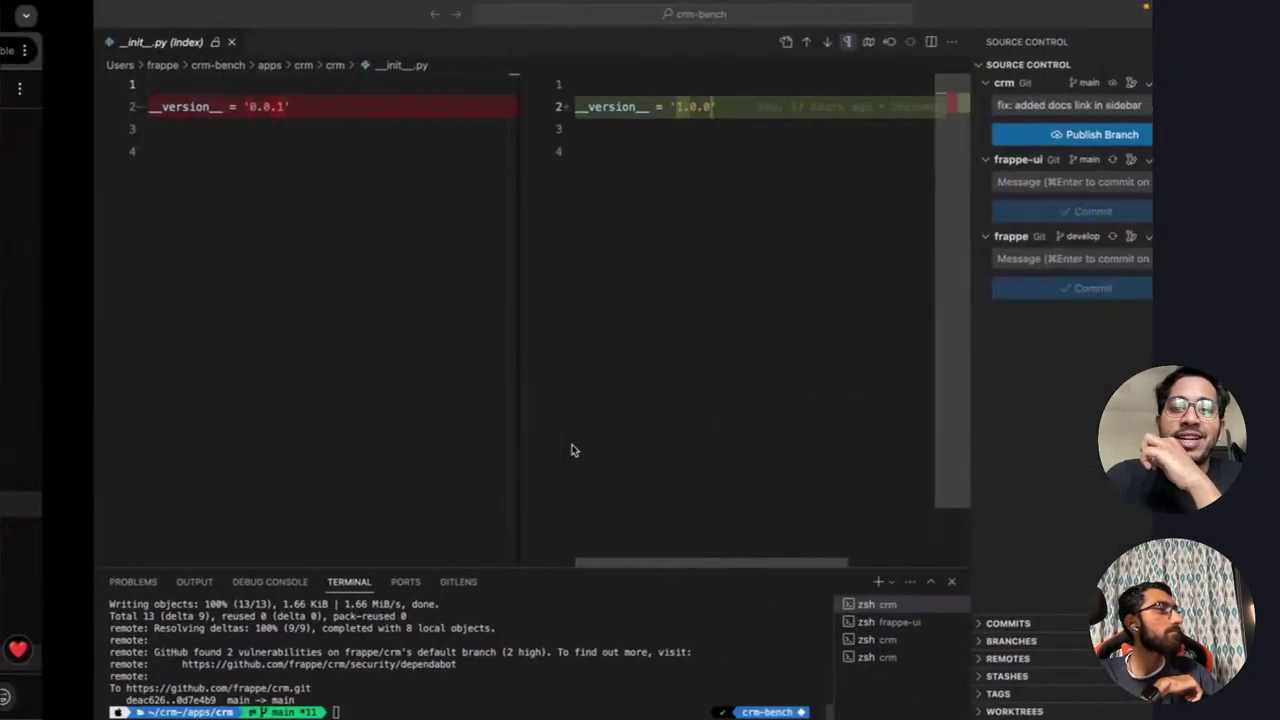
pyautogui.hotkey('ctrl', 'Right')
pyautogui.hotkey('ctrl', 'Right')
pyautogui.hotkey('ctrl', 'Right')
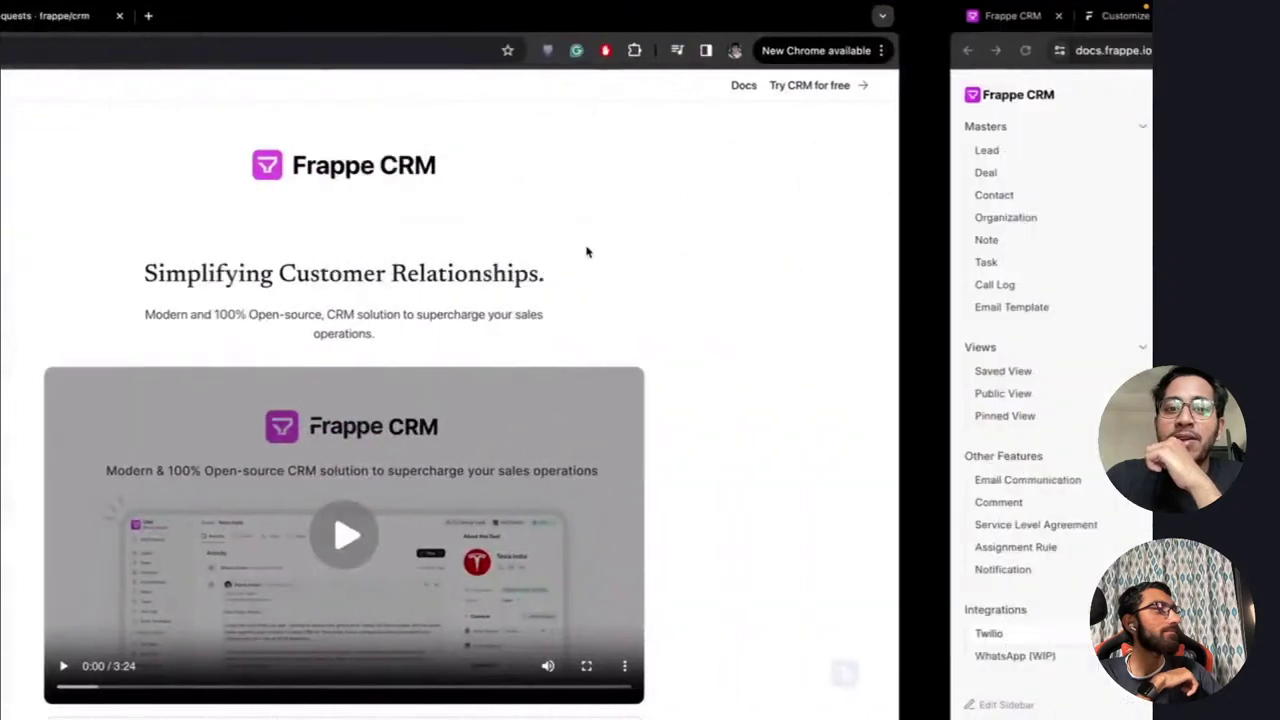
pyautogui.hotkey('ctrl', 'Right')
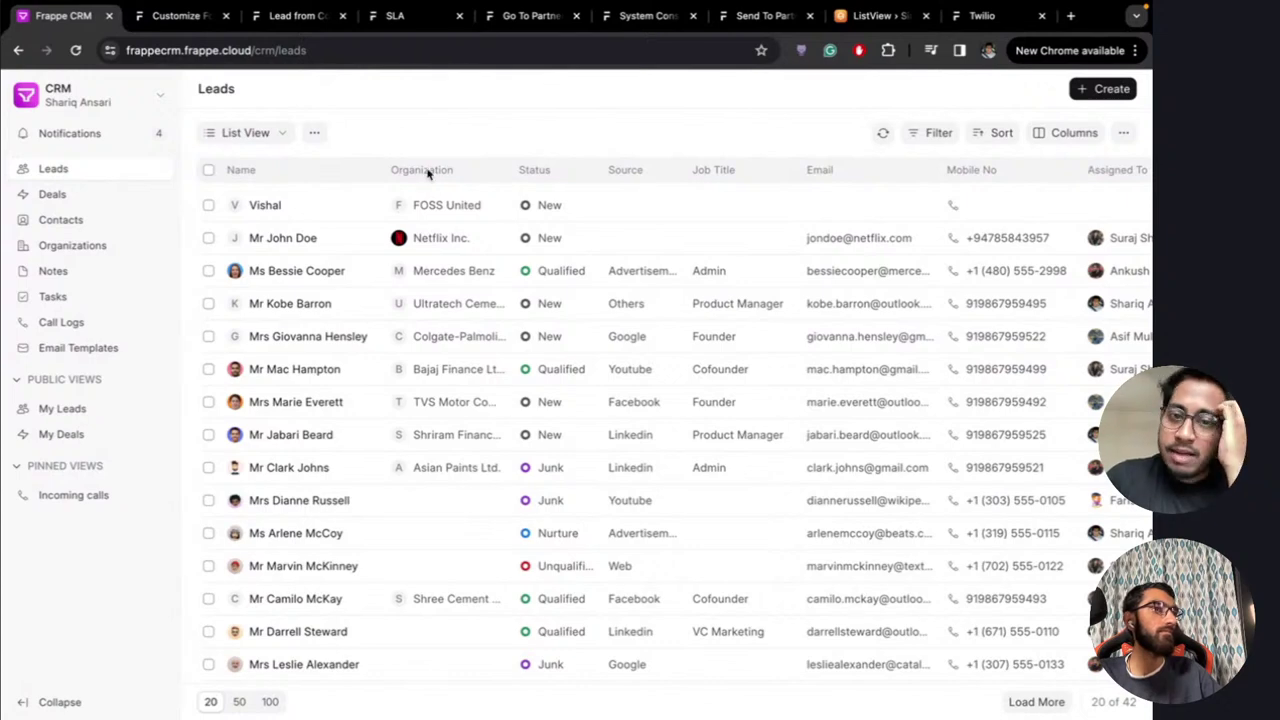
# Scroll the Leads table sideways and back, then swipe to the Version 15 bench deploy page
pyautogui.hscroll(3, 553, 360)
pyautogui.hscroll(-3, 553, 360)
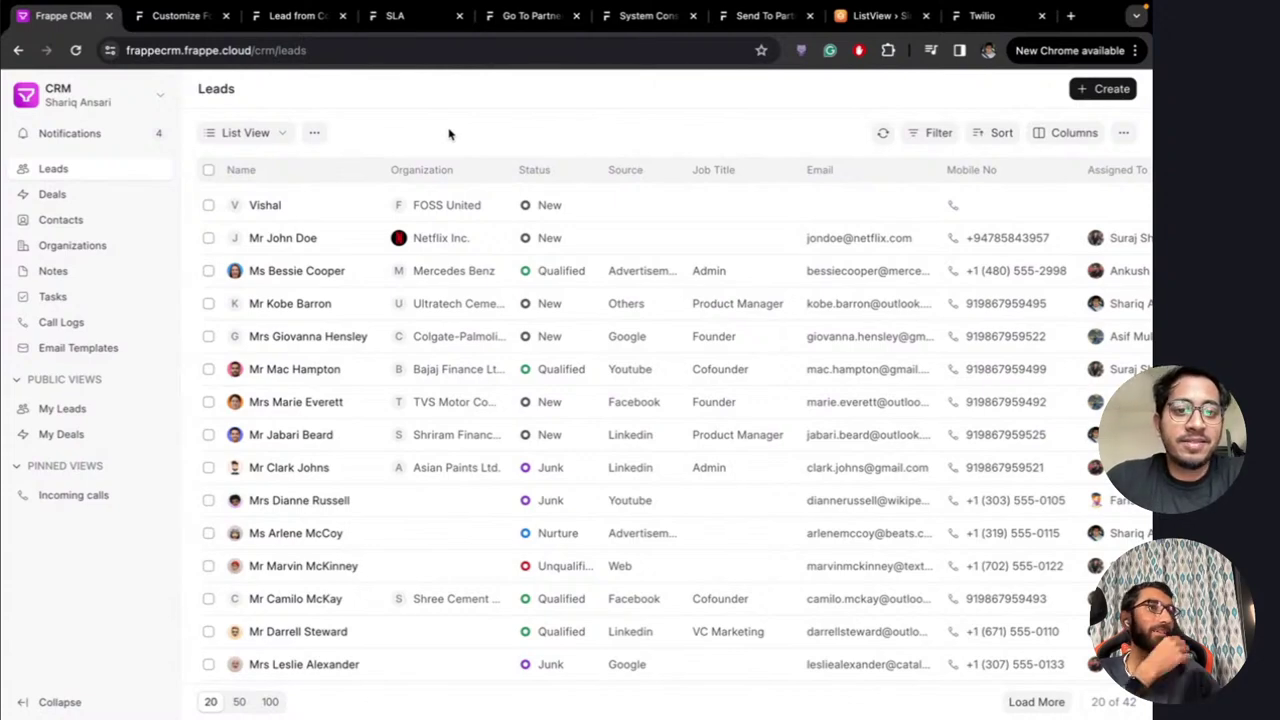
pyautogui.hotkey('ctrl', 'Left')
pyautogui.hotkey('ctrl', 'Left')
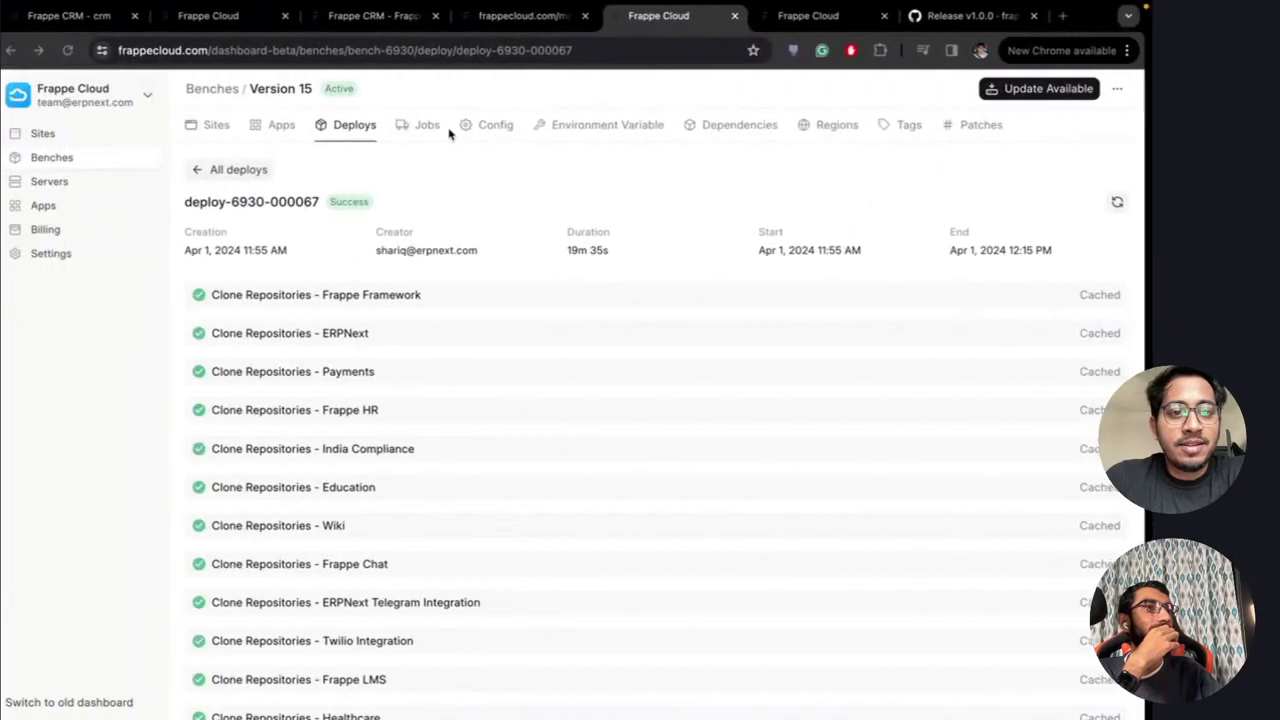
# In Mission Control, move the live-chat desktop between Frappe Cloud and Frappe CRM and enter it
pyautogui.hotkey('ctrl', 'Left')
pyautogui.hotkey('ctrl', 'Left')
pyautogui.hotkey('ctrl', 'Up')
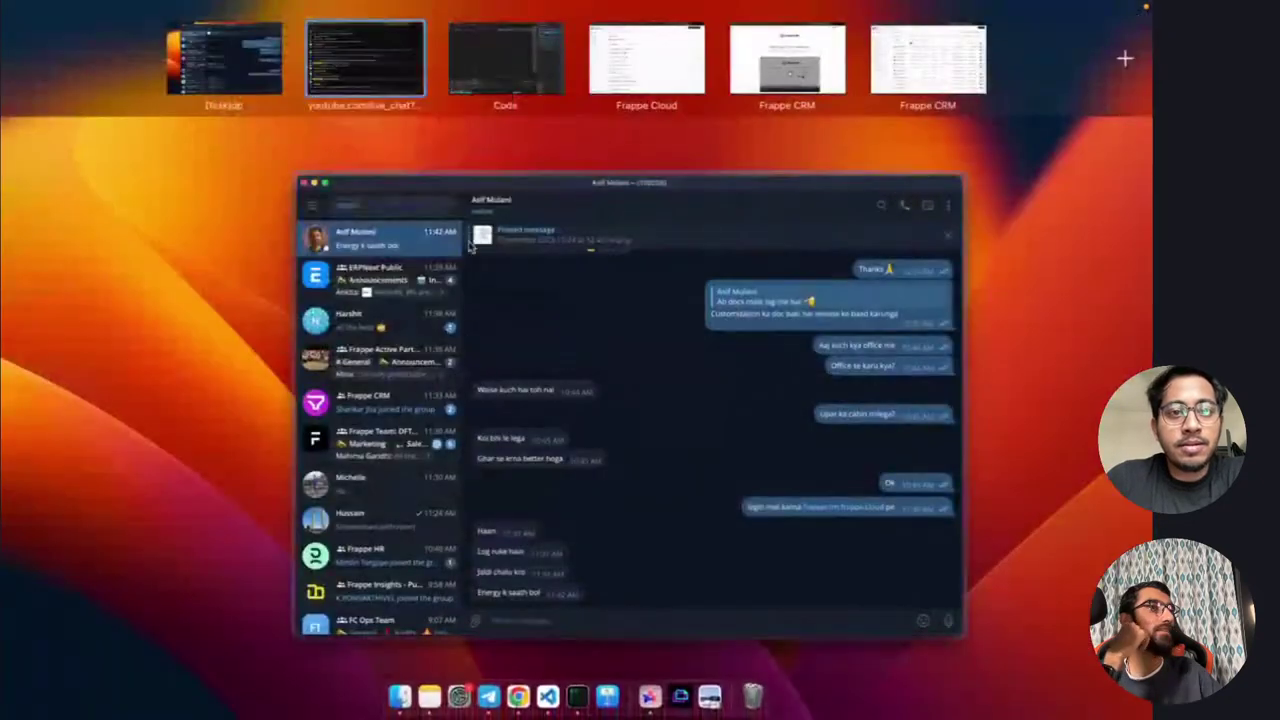
pyautogui.moveTo(370, 68); pyautogui.dragTo(646, 60)
pyautogui.click(646, 60)
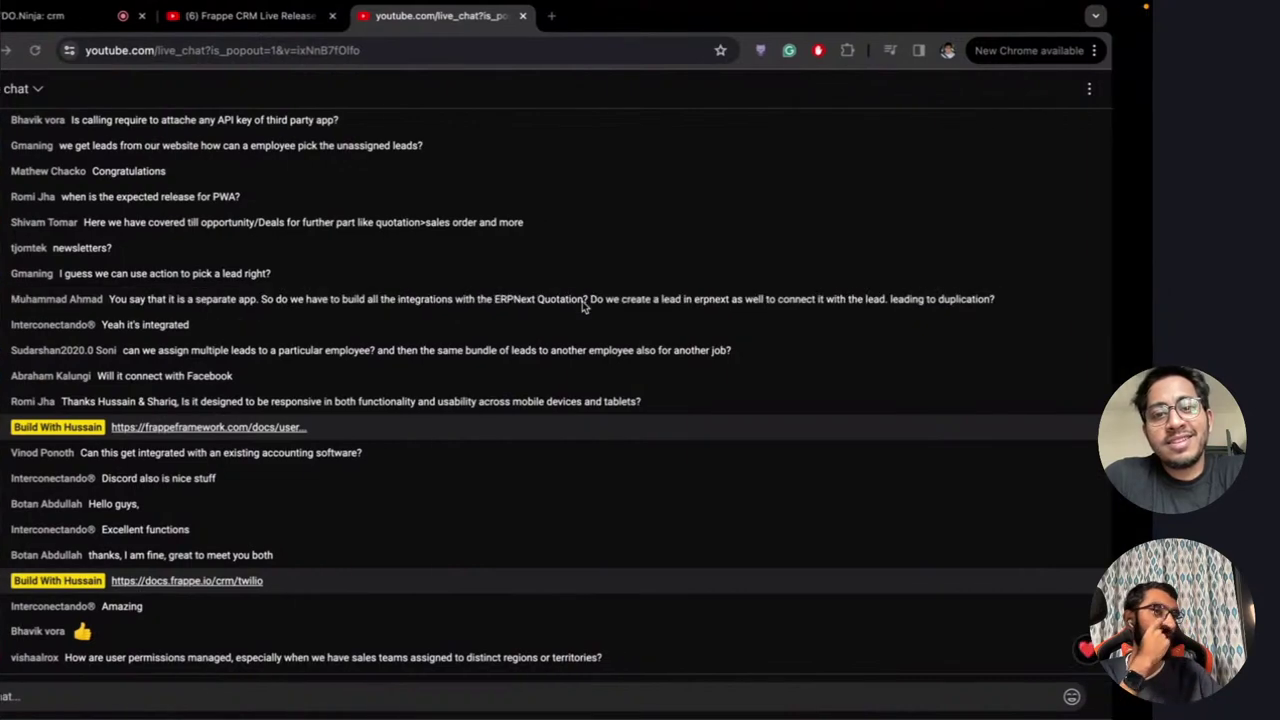
# Alternate between the live chat and the Leads list, finishing on the Leads list
pyautogui.hotkey('ctrl', 'Right')
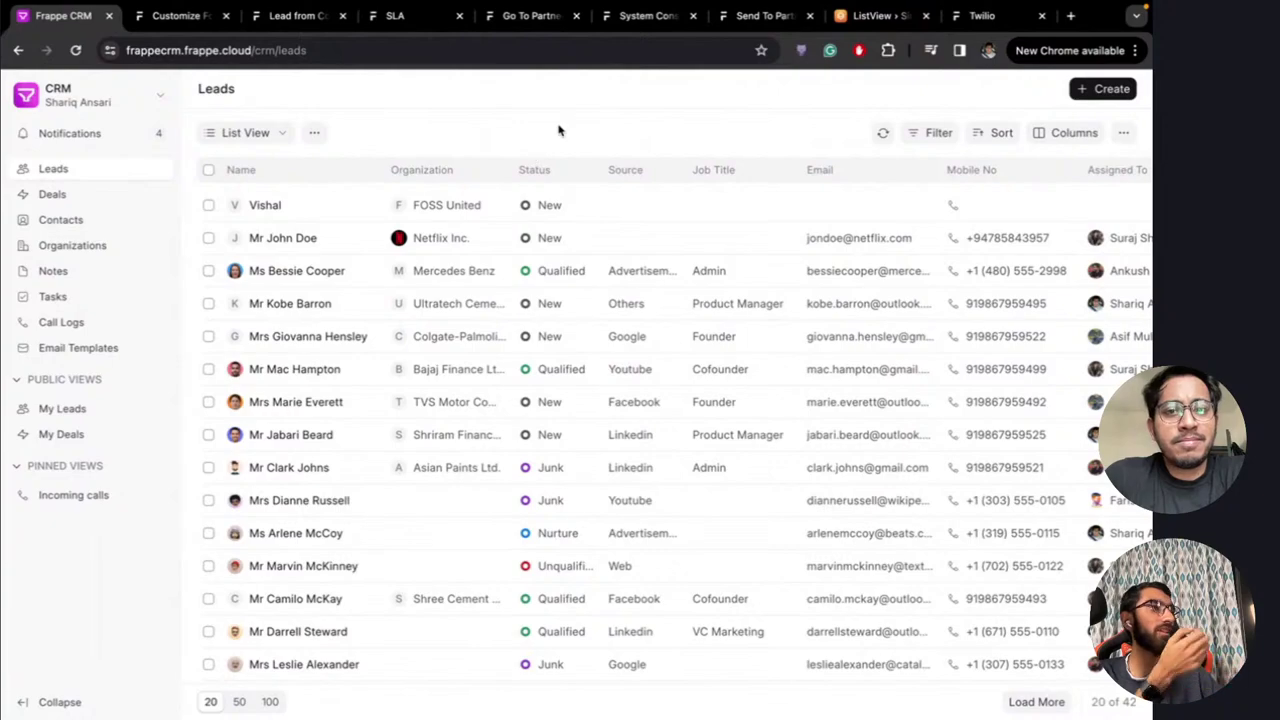
pyautogui.hotkey('ctrl', 'Left')
pyautogui.hotkey('ctrl', 'Left')
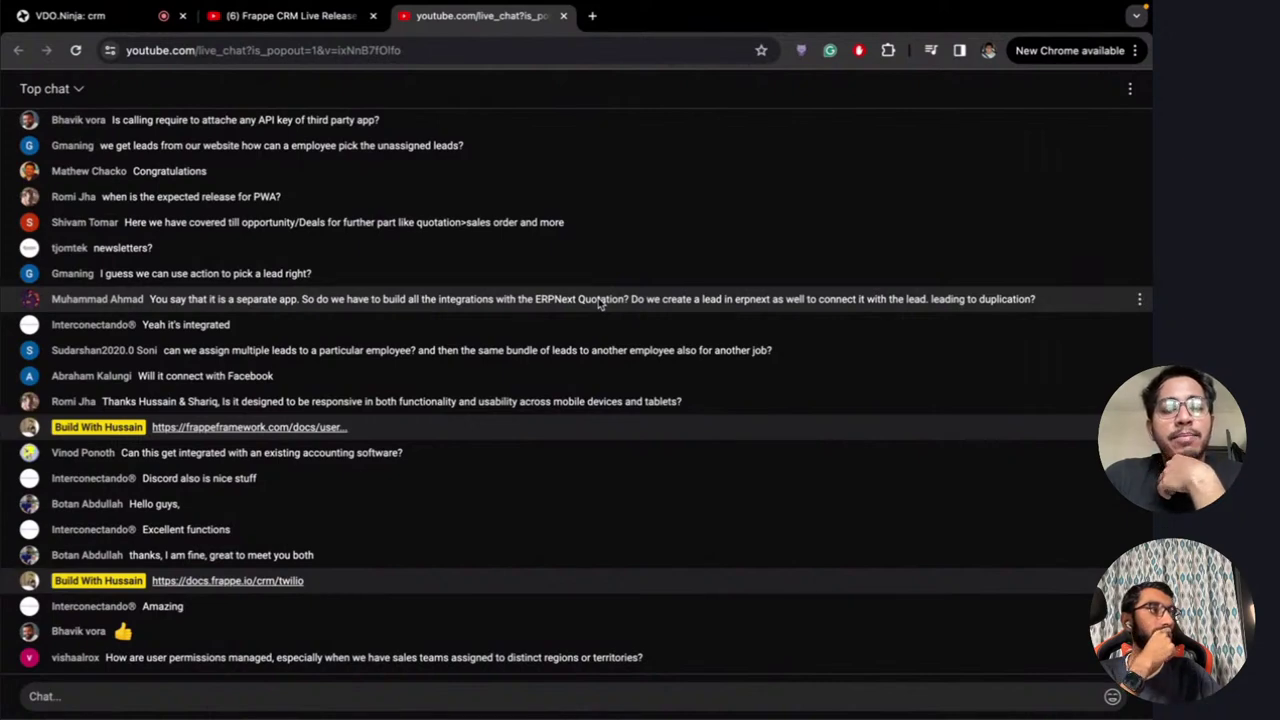
pyautogui.hotkey('ctrl', 'Right')
pyautogui.hotkey('ctrl', 'Right')
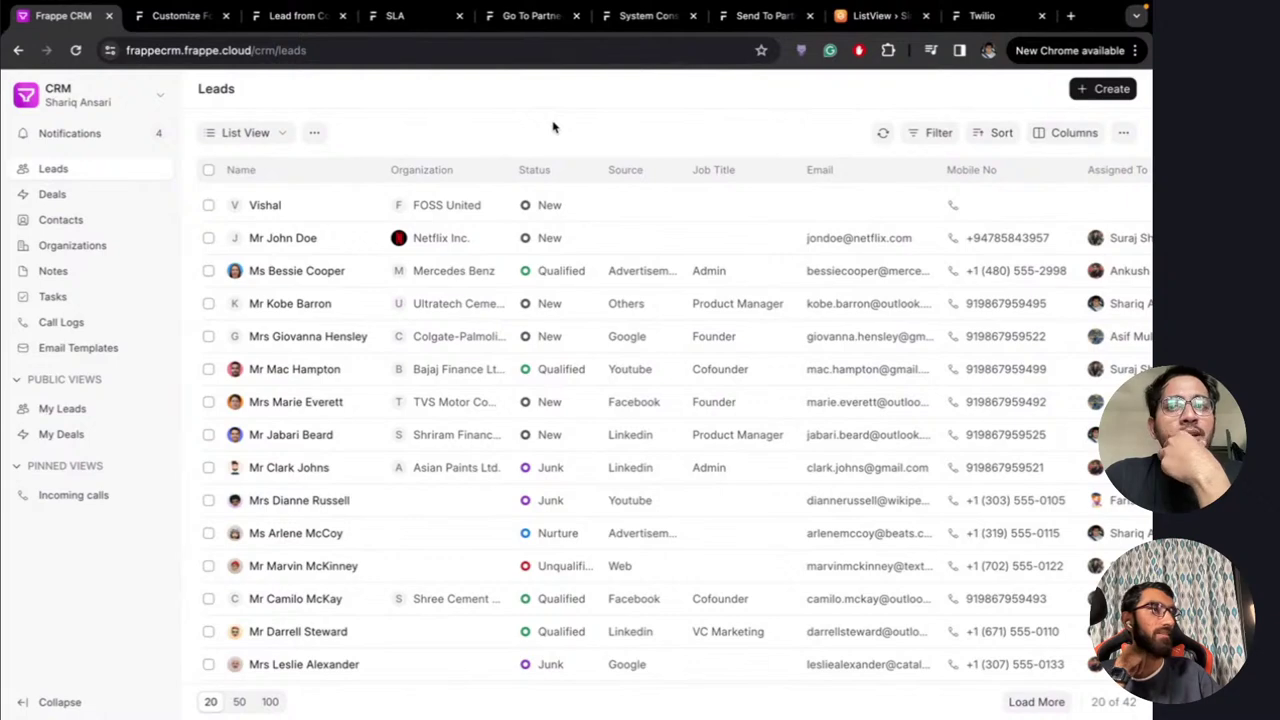
pyautogui.hotkey('ctrl', 'Left')
pyautogui.hotkey('ctrl', 'Left')
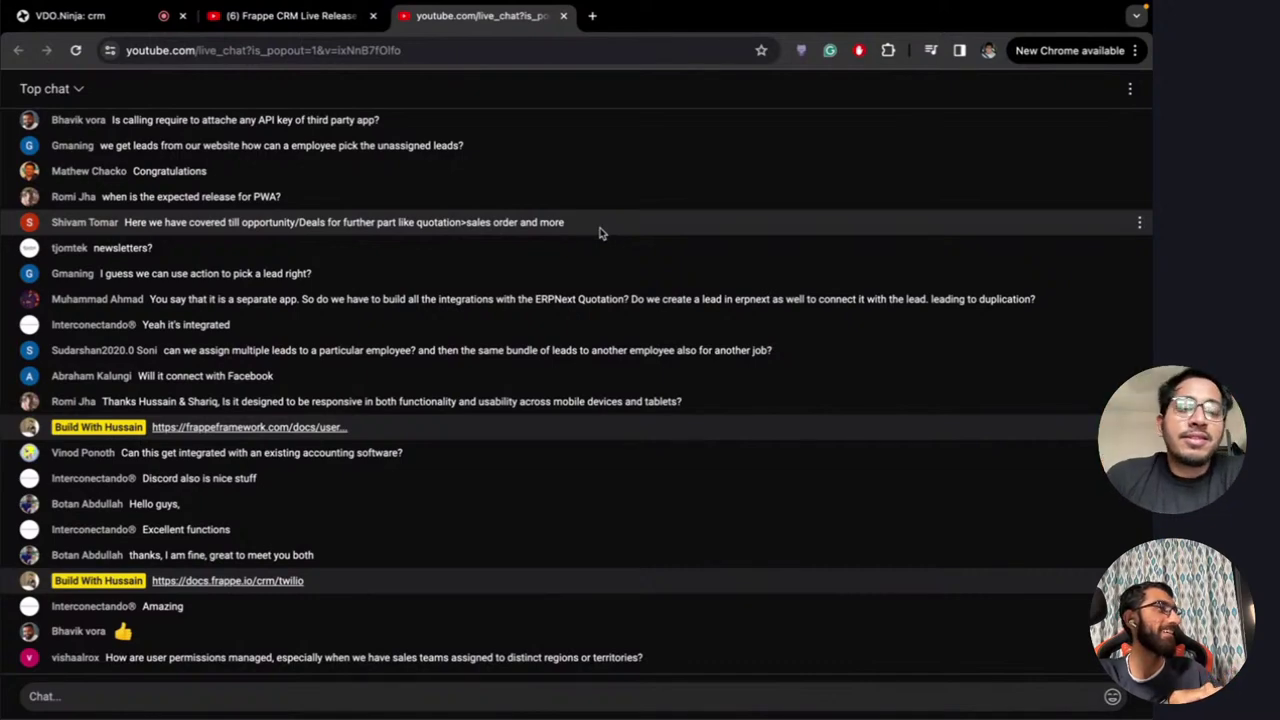
pyautogui.hotkey('ctrl', 'Right')
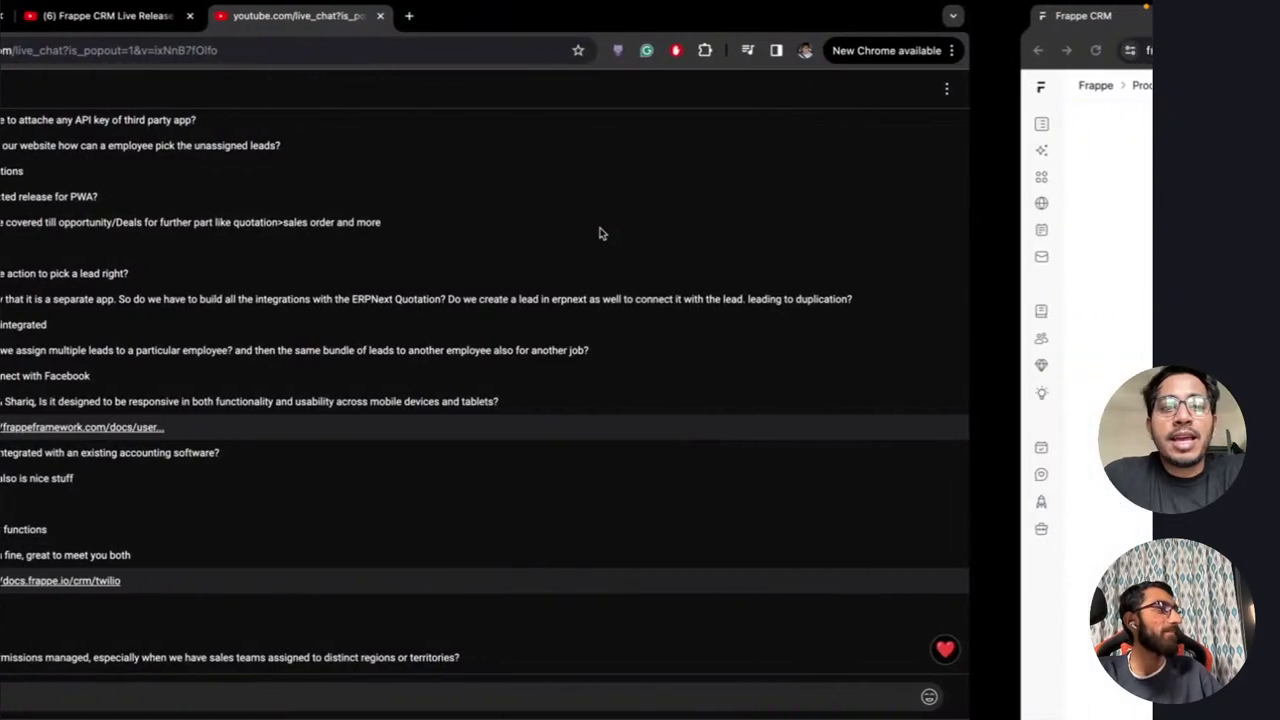
pyautogui.hotkey('ctrl', 'Right')
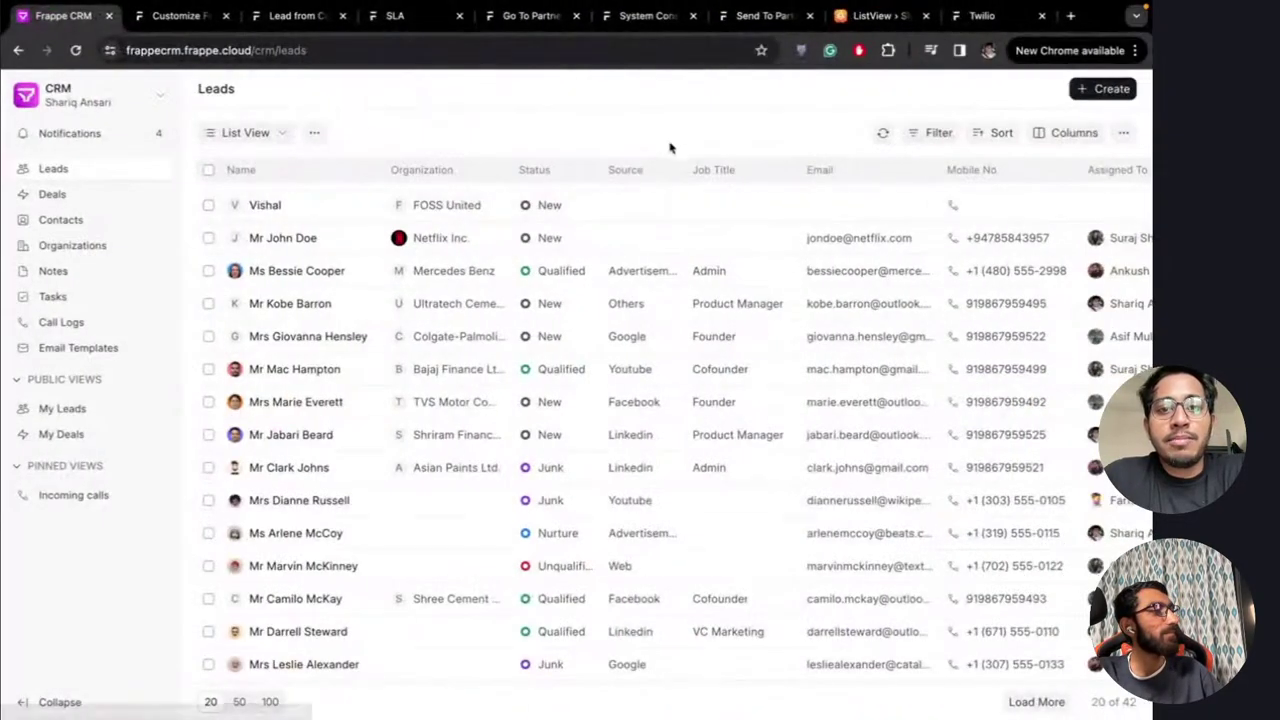
pyautogui.scroll(-1, 634, 346)
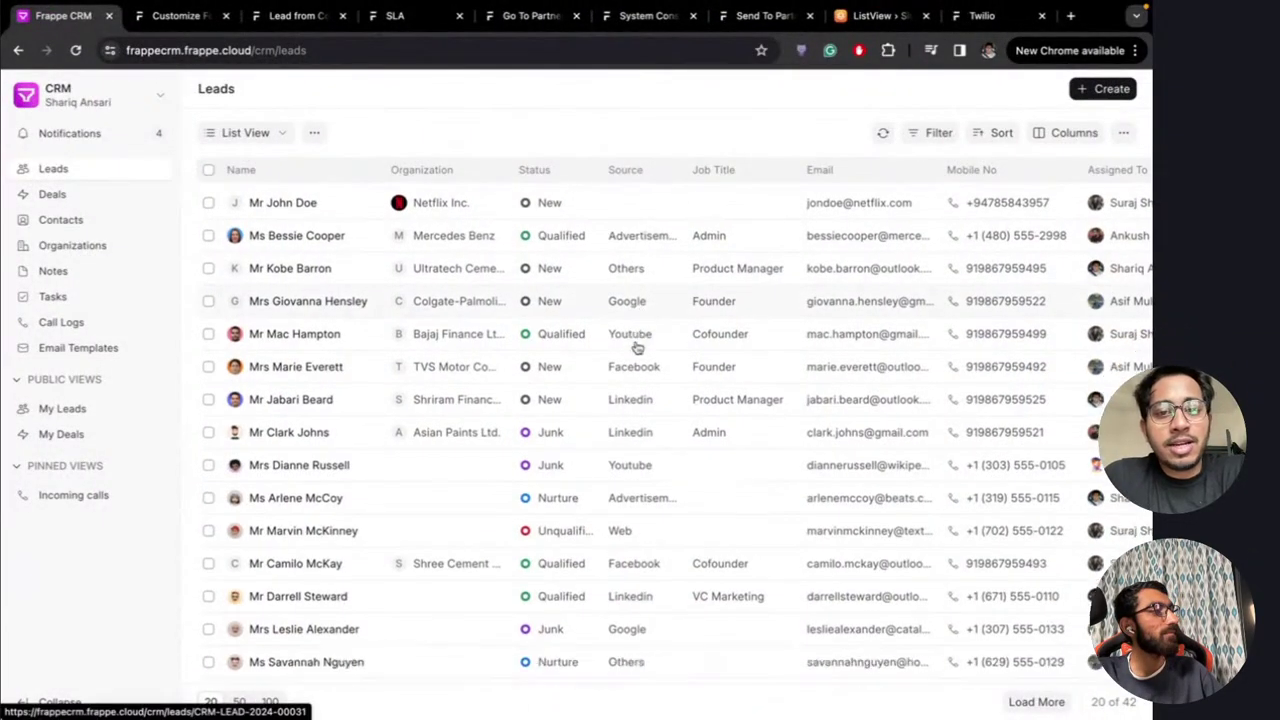
pyautogui.scroll(1, 634, 346)
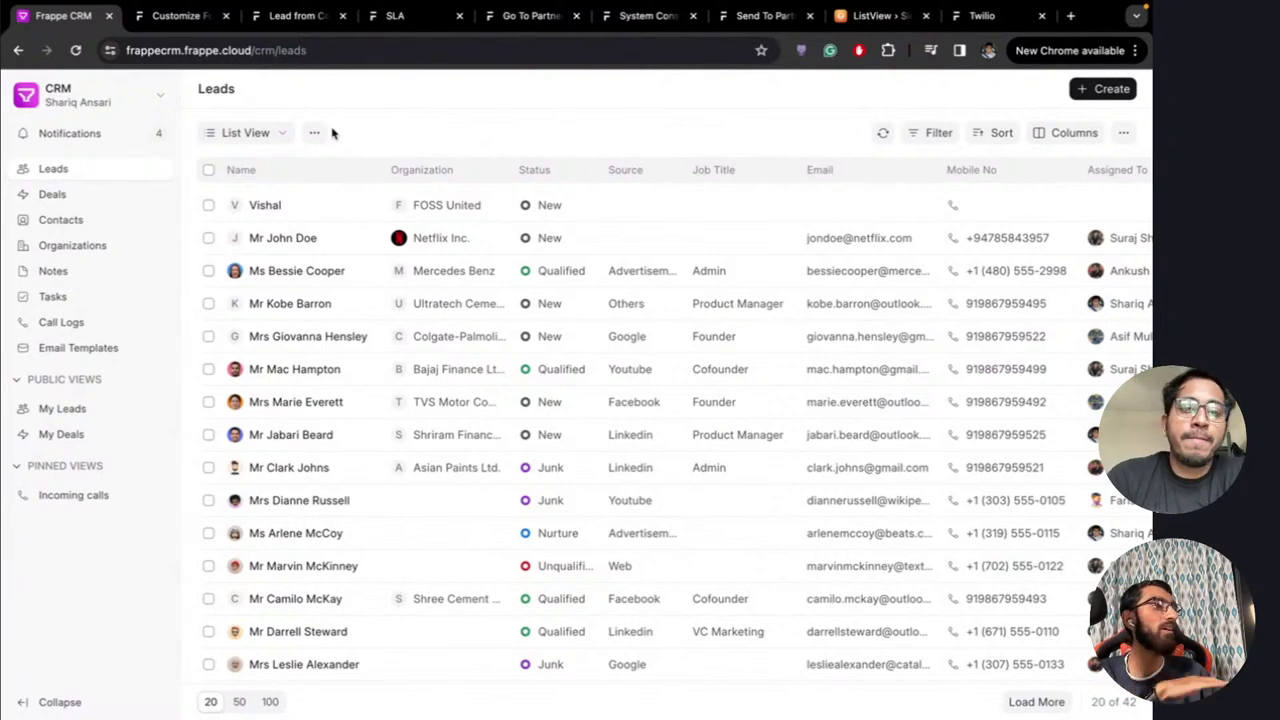
# Swipe from the Leads list back to the YouTube live chat
pyautogui.hotkey('ctrl', 'Left')
pyautogui.hotkey('ctrl', 'Left')
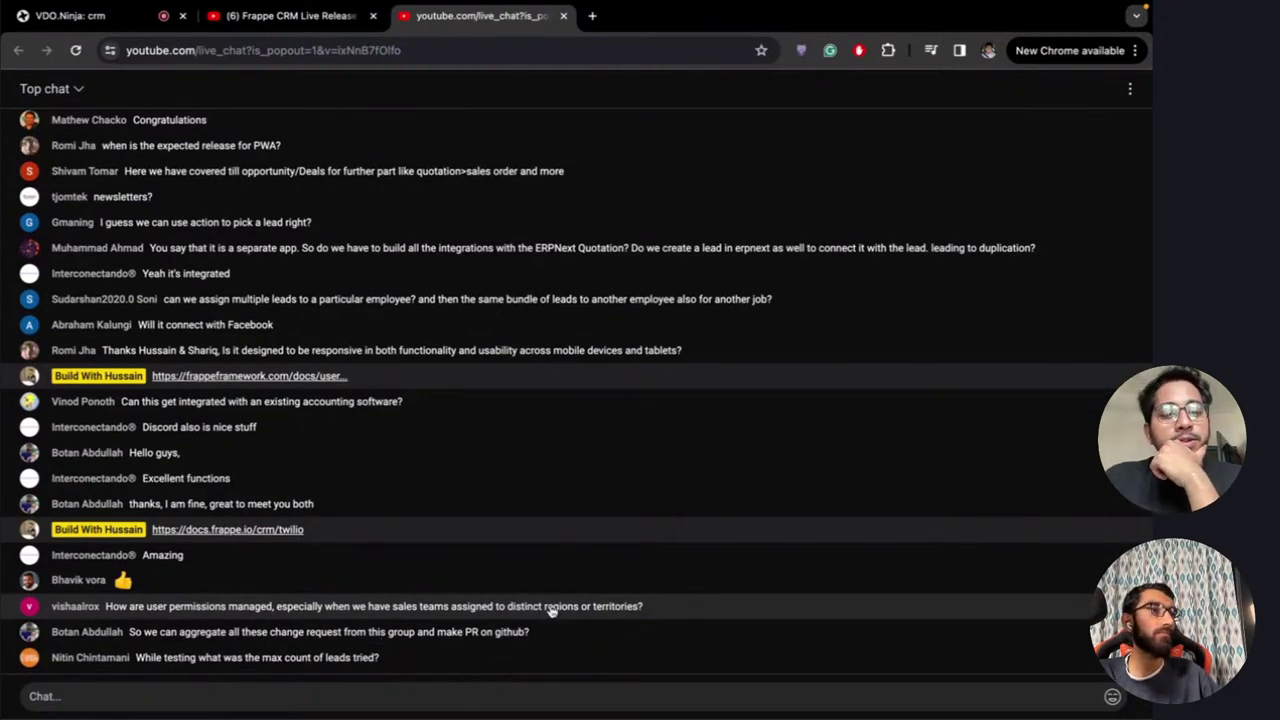
# Open the newest FOSS United lead, check its Salutation choices, then switch to Customize Form - CRM Lead
pyautogui.hotkey('ctrl', 'Right')
pyautogui.hotkey('ctrl', 'Right')
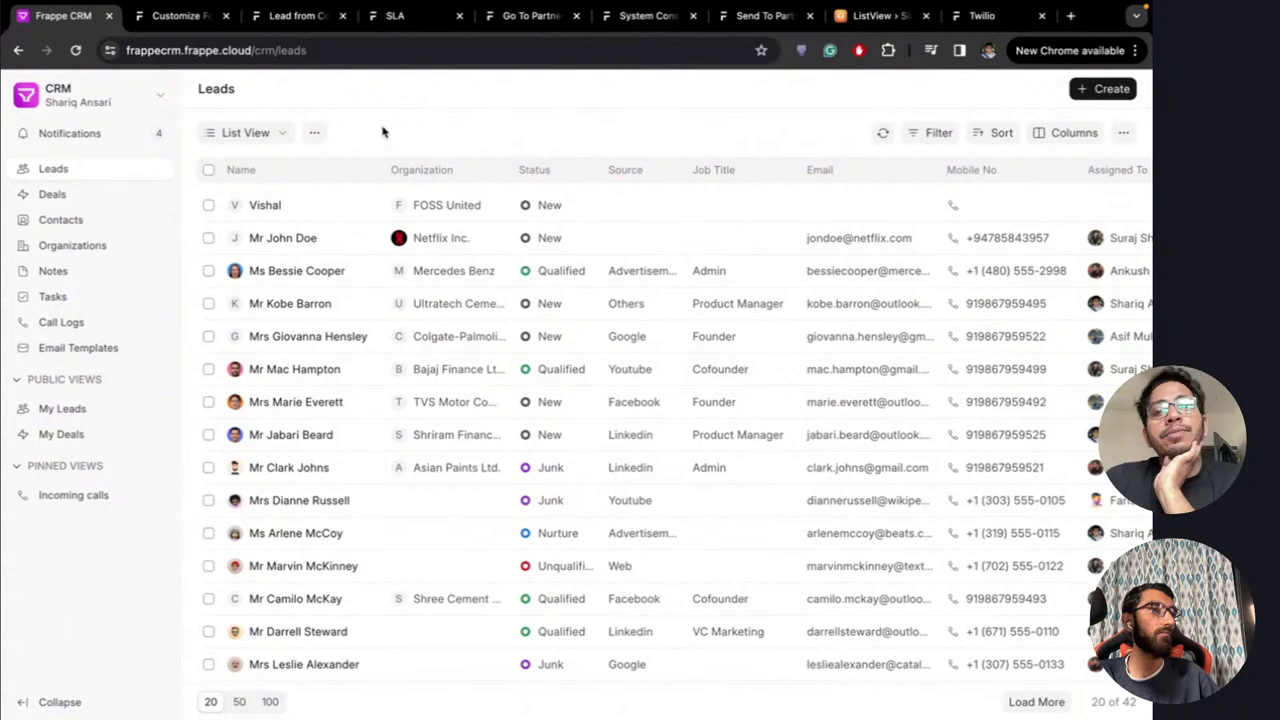
pyautogui.click(297, 208)
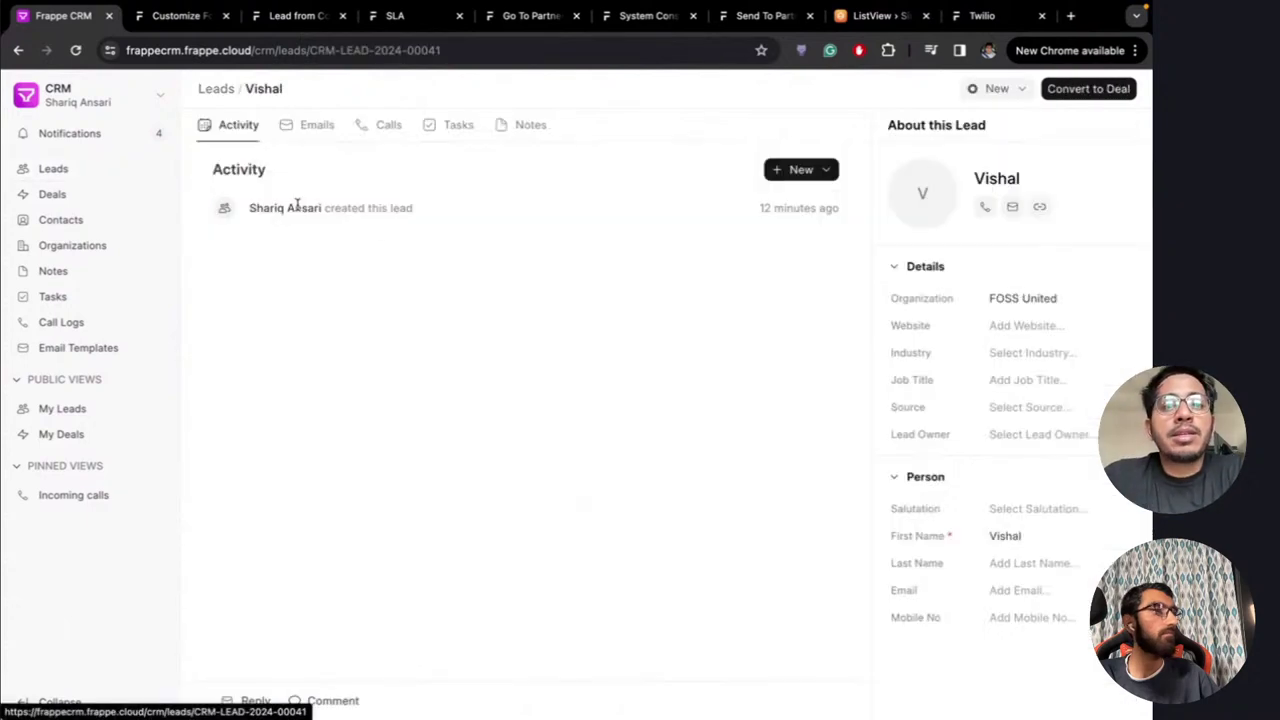
pyautogui.click(1005, 509)
pyautogui.click(1015, 517)
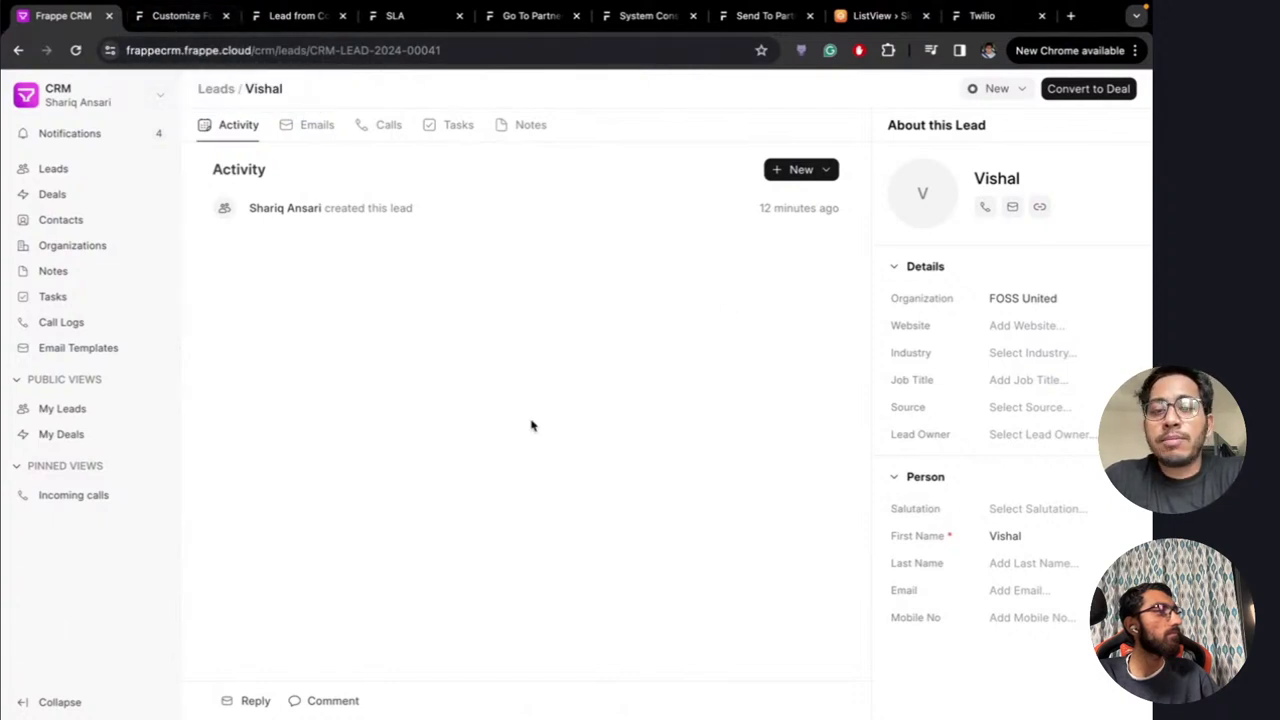
pyautogui.click(174, 17)
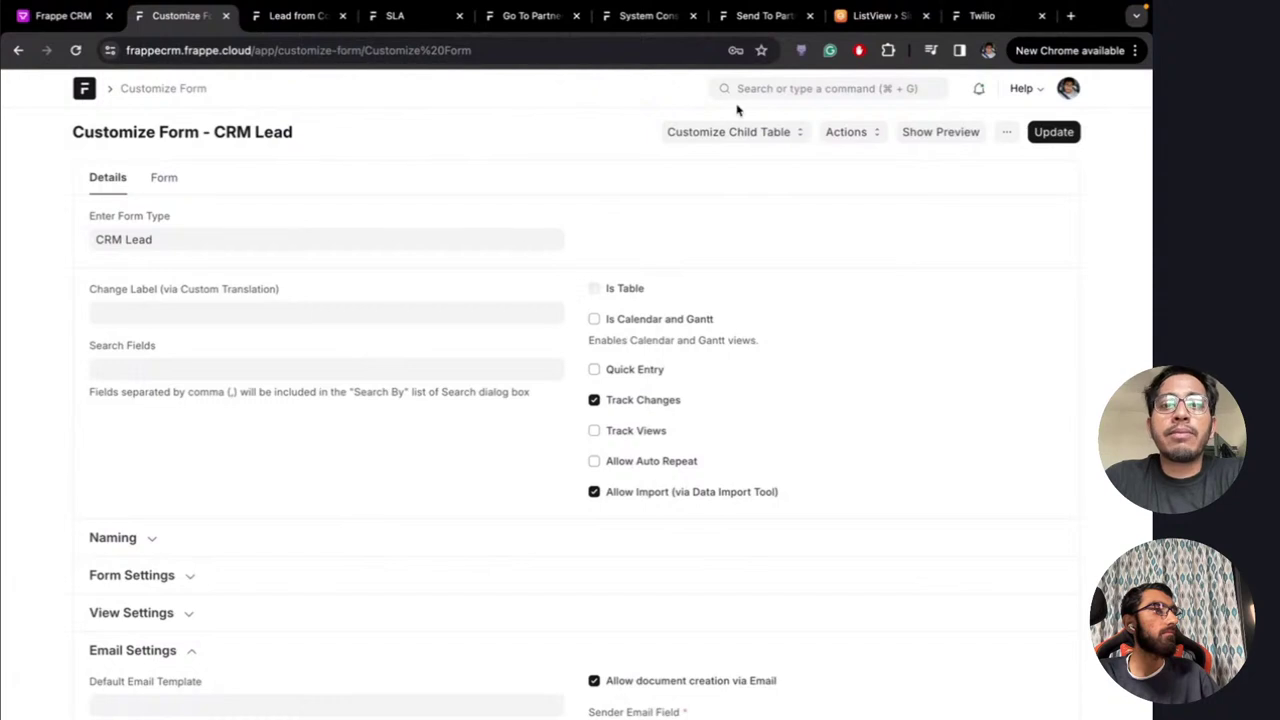
# Open the Role Permissions Manager via Desk search 'role per', then return to the CRM Leads list
pyautogui.click(820, 88)
pyautogui.write('rol')
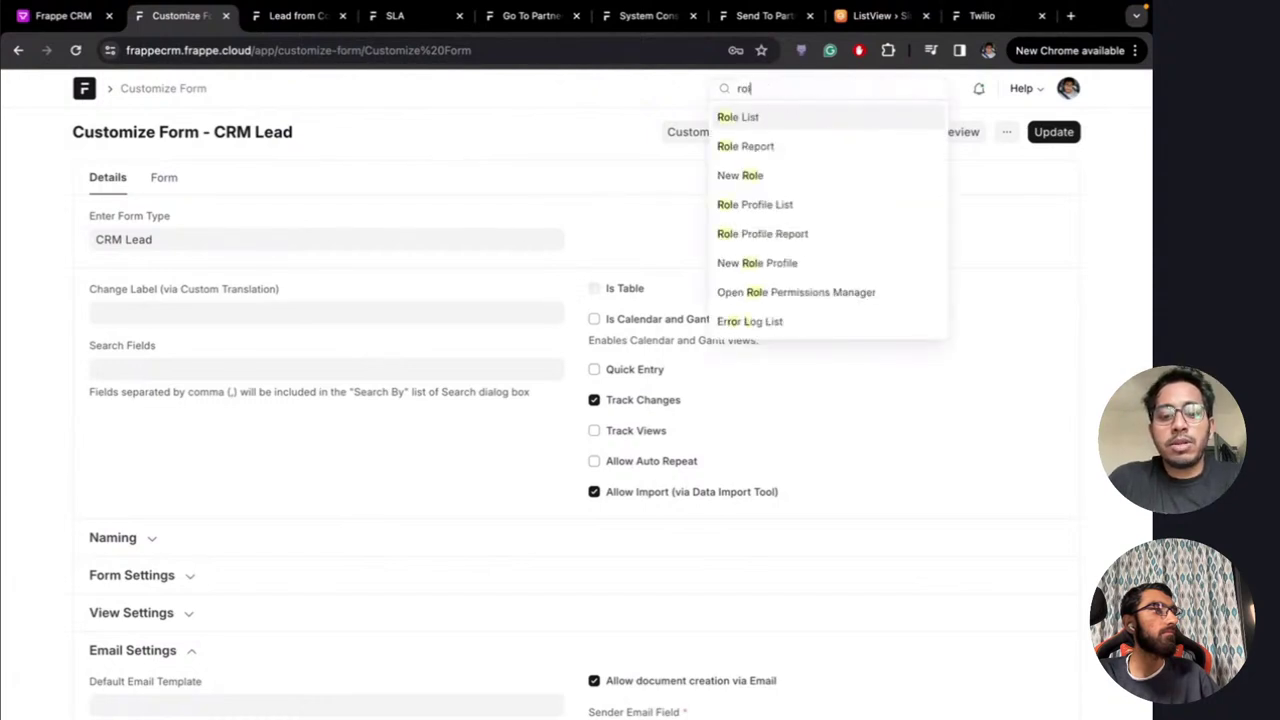
pyautogui.write('e per')
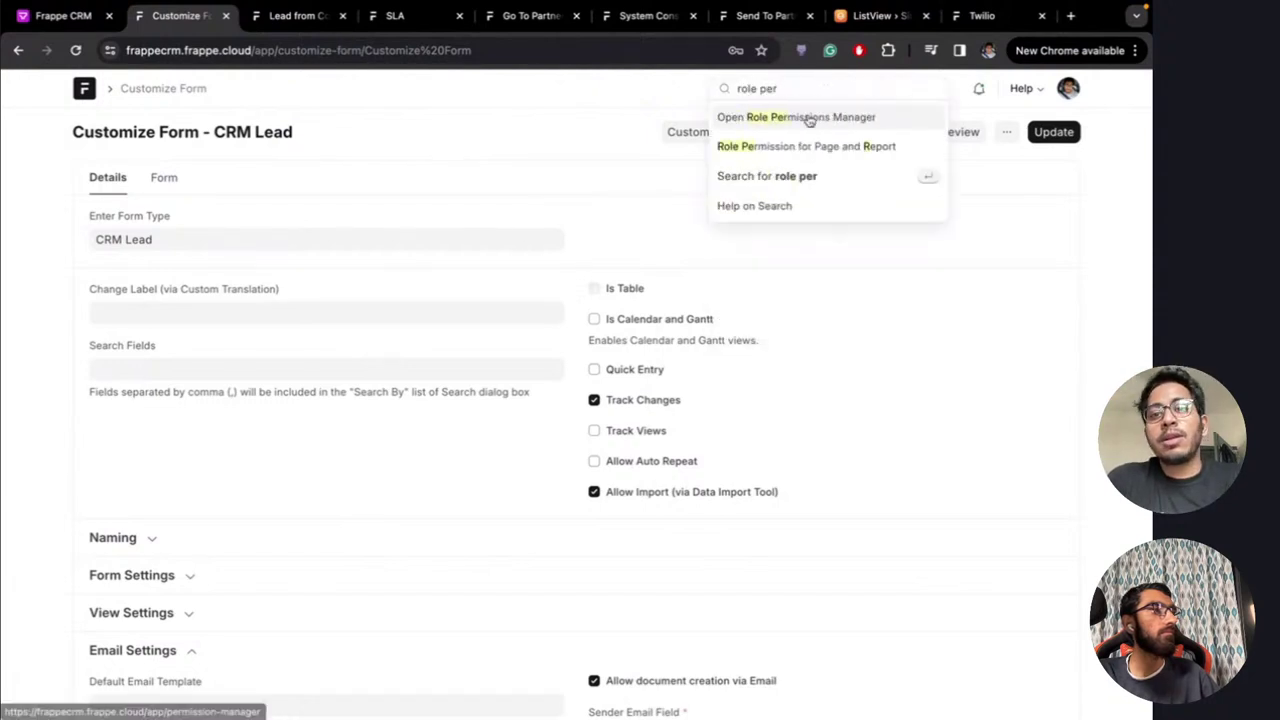
pyautogui.click(810, 119)
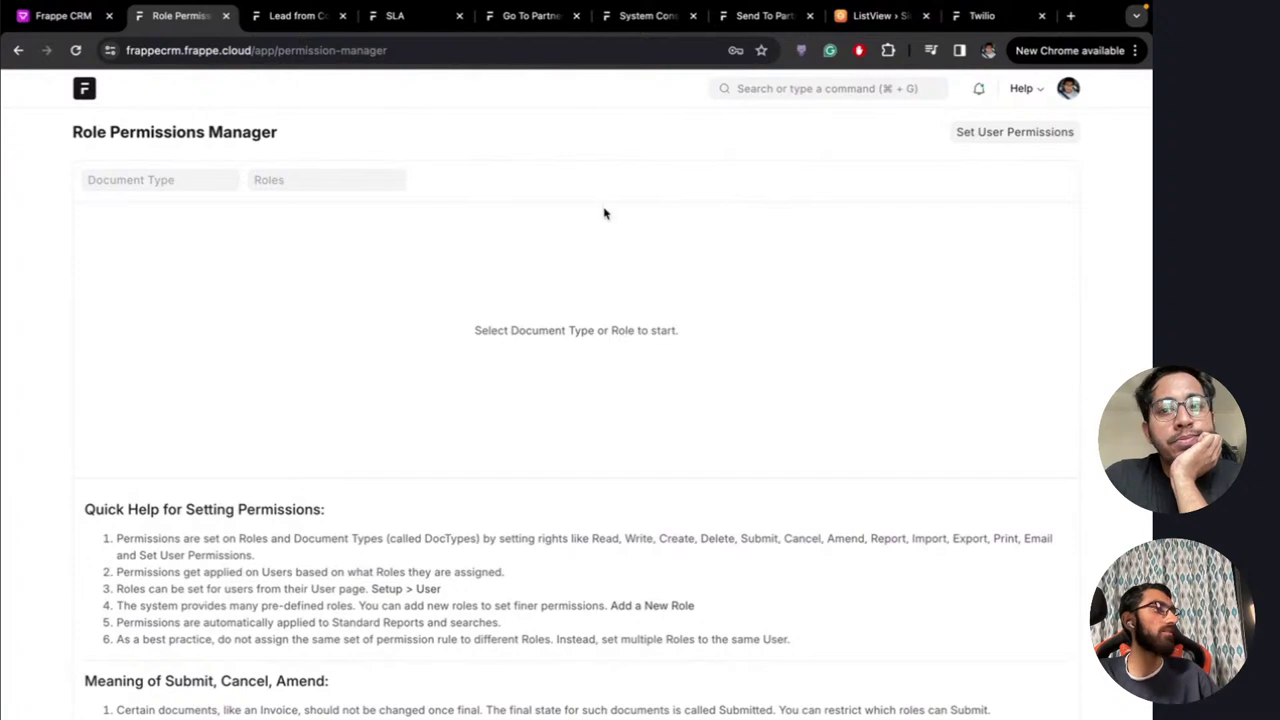
pyautogui.click(68, 22)
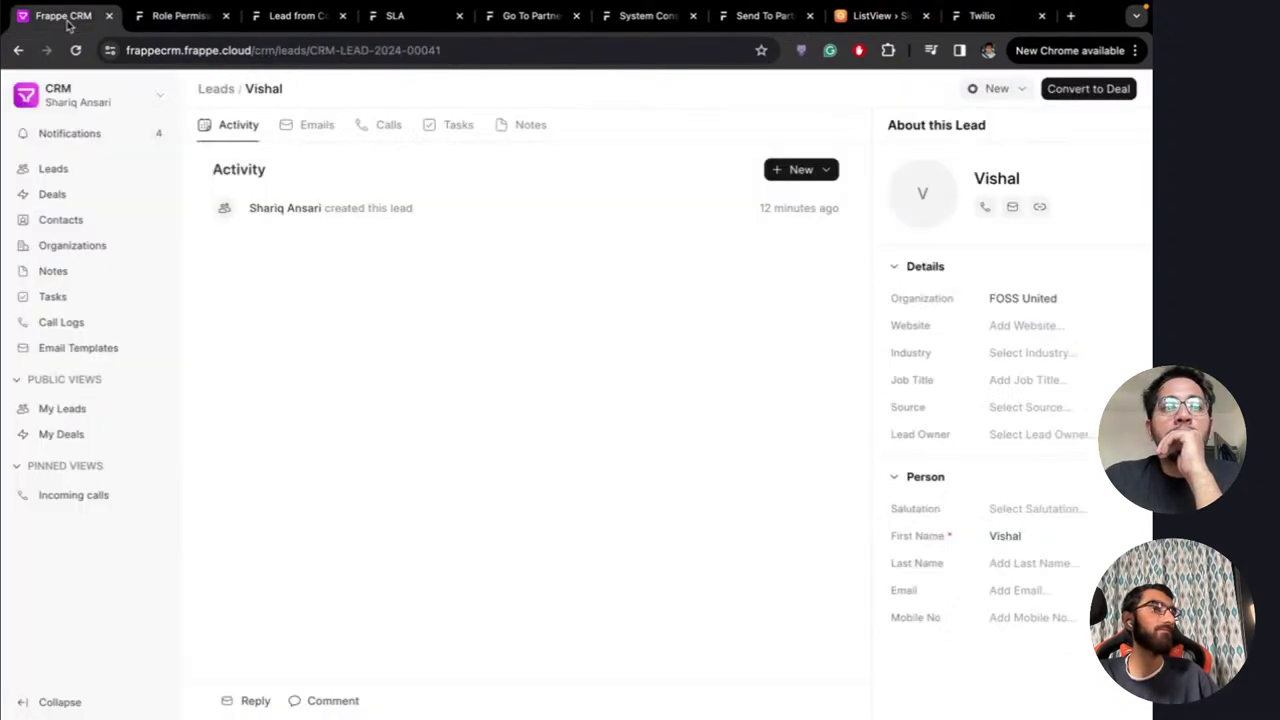
pyautogui.click(213, 89)
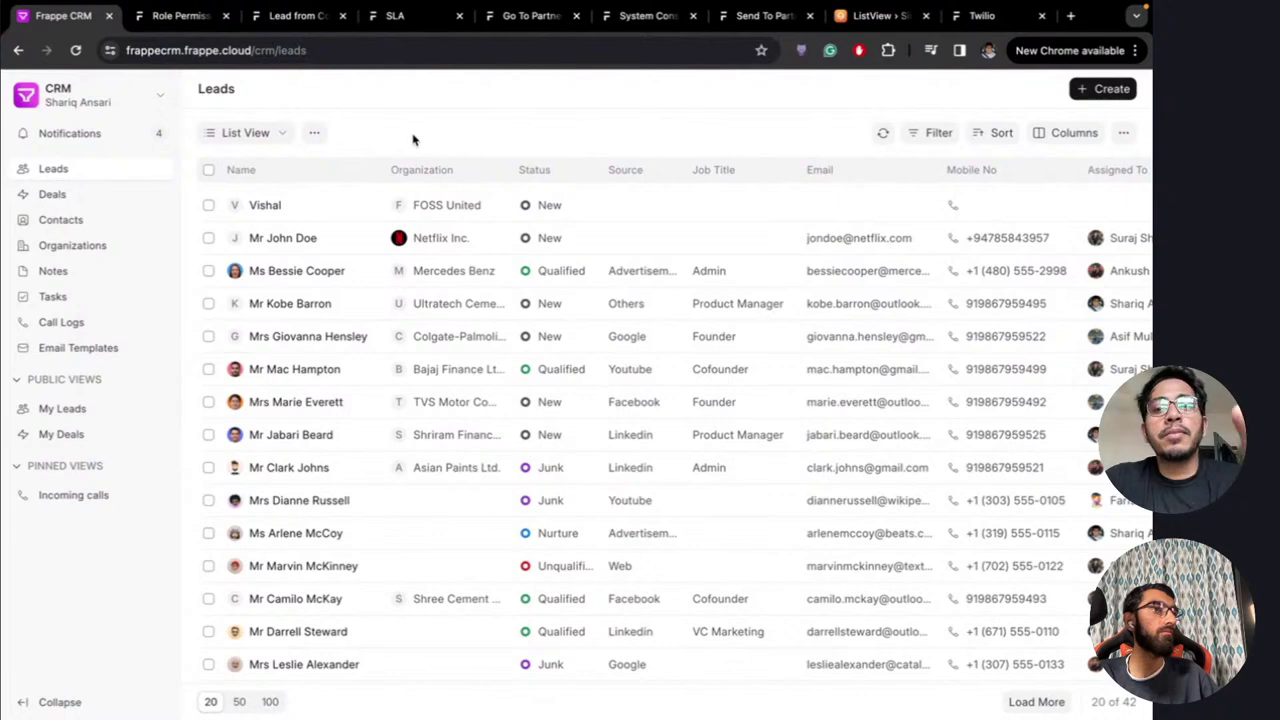
# Search 'CRM Lead' to view the converted CRM Lead list, then return to the Frappe CRM Leads list
pyautogui.click(172, 20)
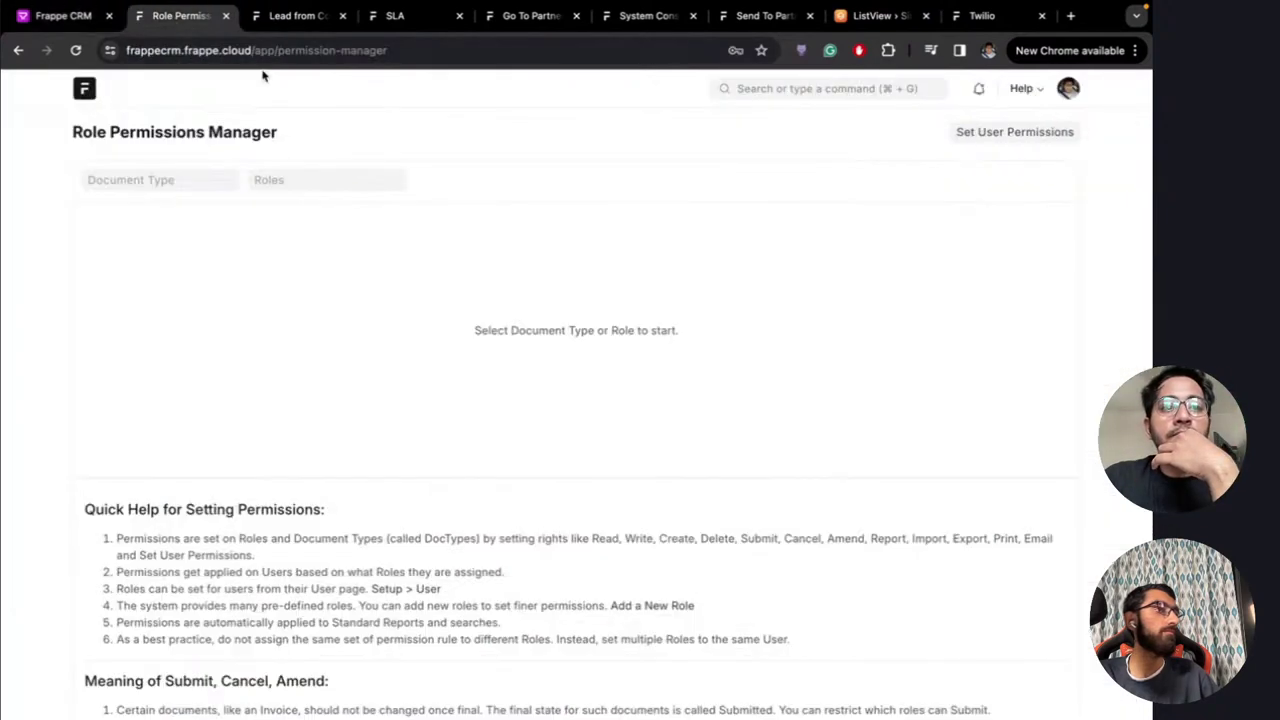
pyautogui.click(758, 92)
pyautogui.write('CRM Lead')
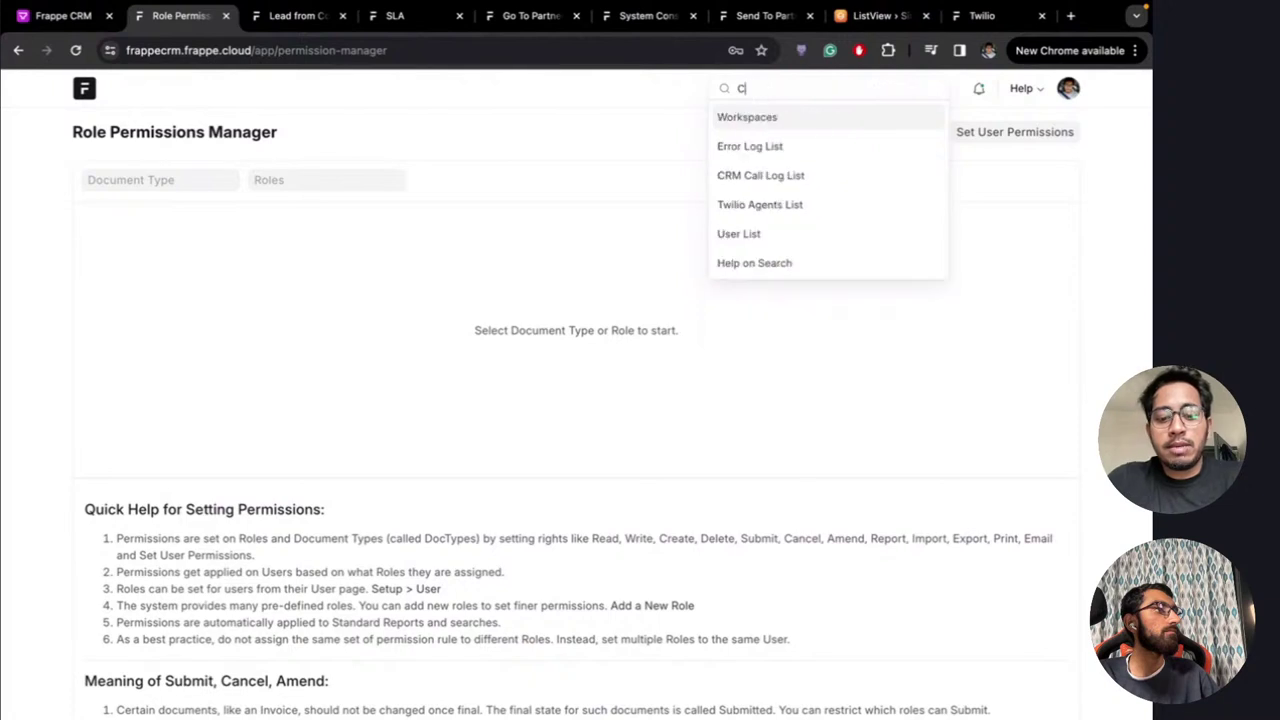
pyautogui.click(778, 122)
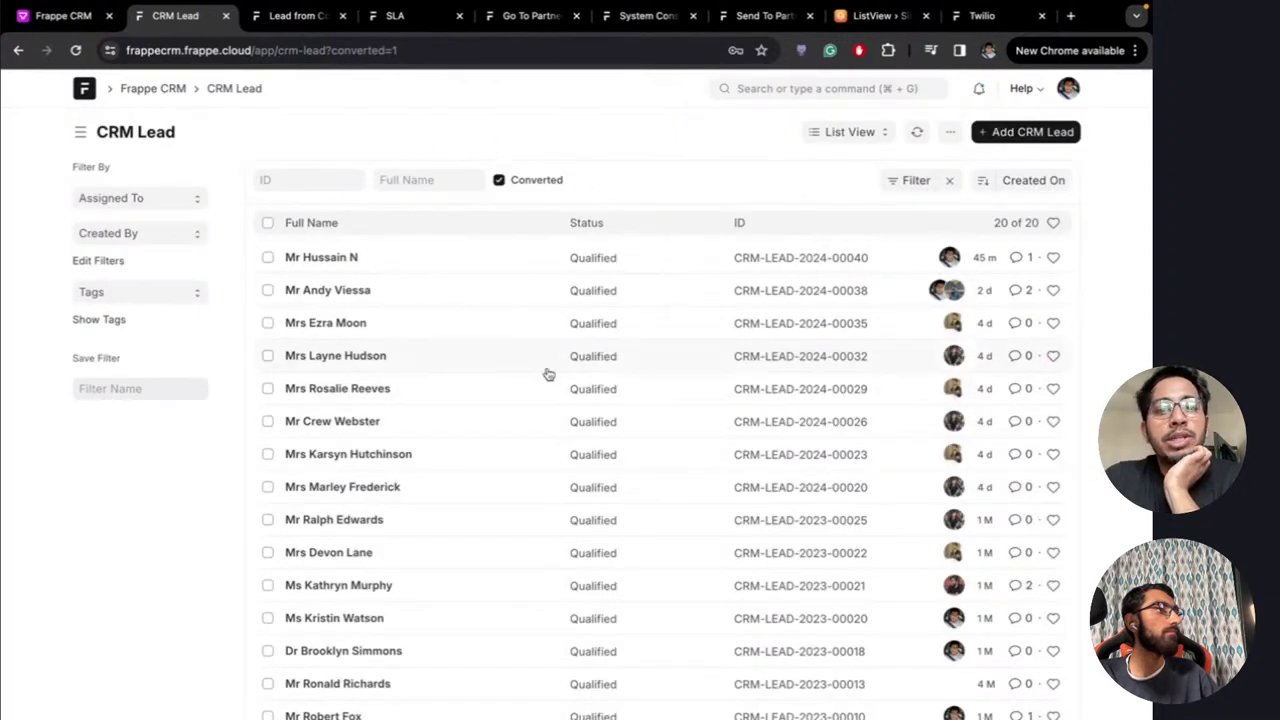
pyautogui.click(68, 16)
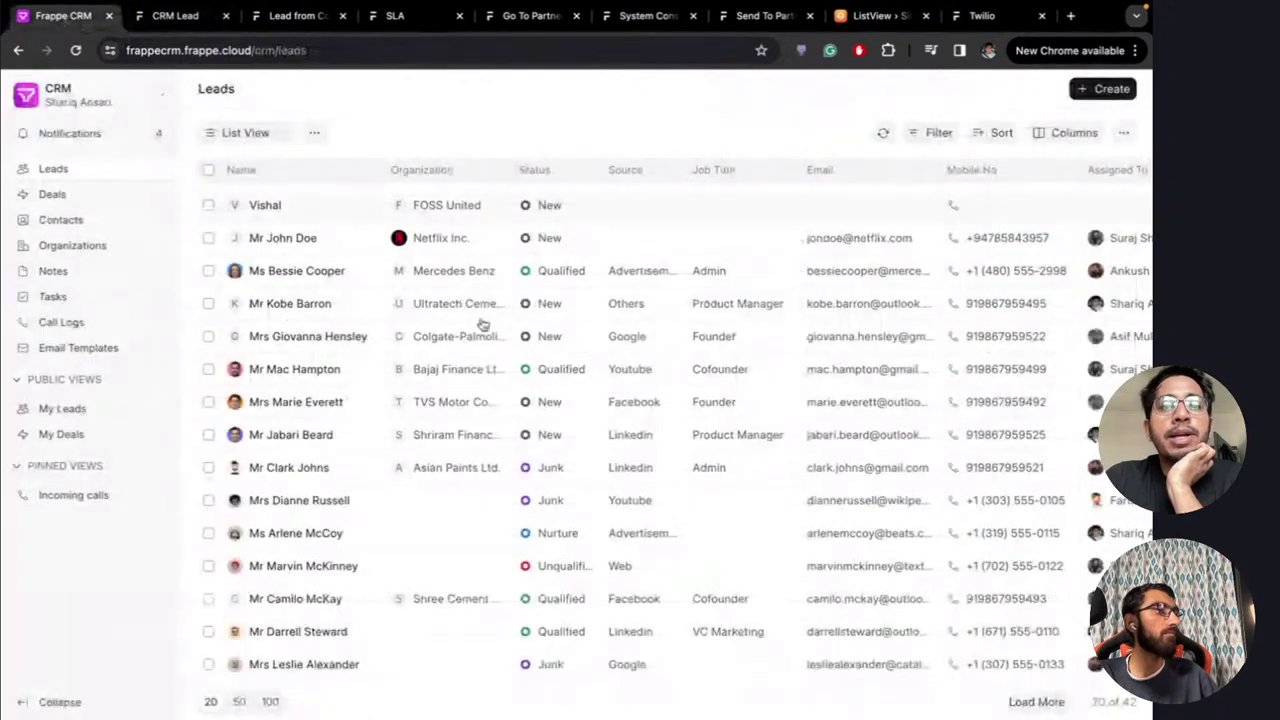
pyautogui.click(175, 18)
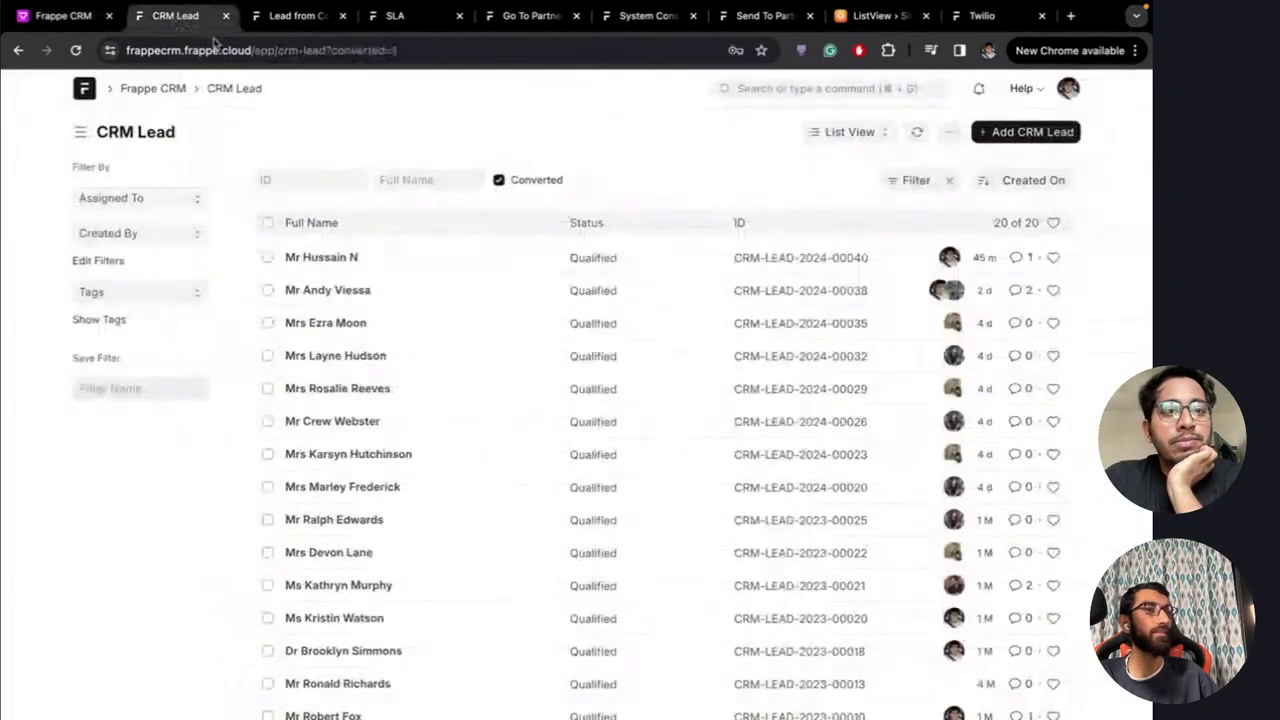
pyautogui.click(70, 17)
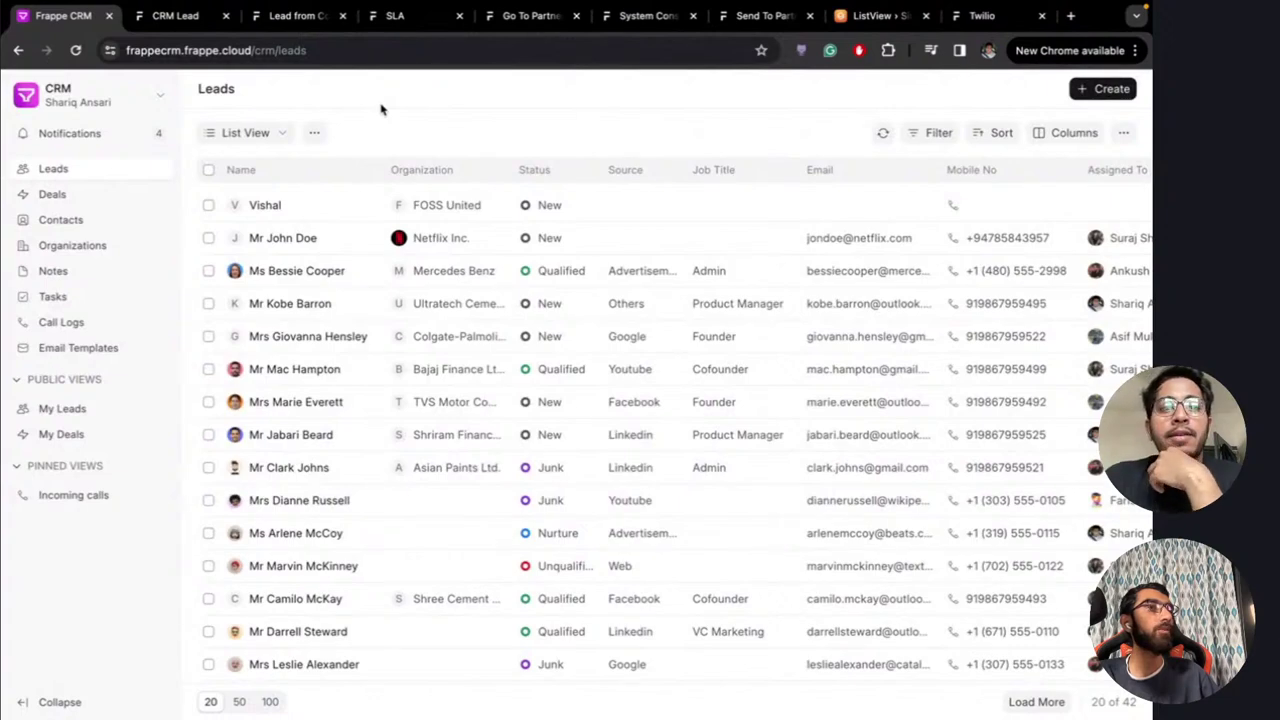
# Switch from the Frappe CRM Leads list to the YouTube live chat popout
pyautogui.hotkey('ctrl', 'Left')
pyautogui.hotkey('ctrl', 'Left')
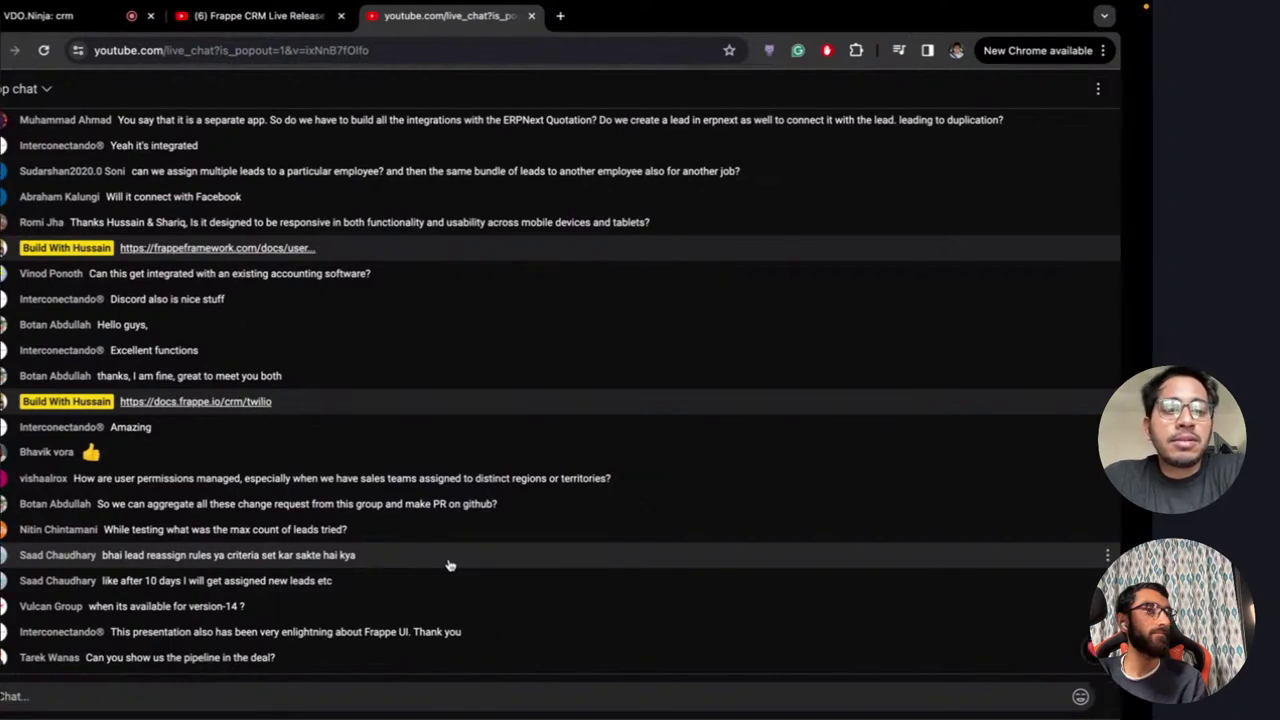
pyautogui.hotkey('ctrl', 'Right')
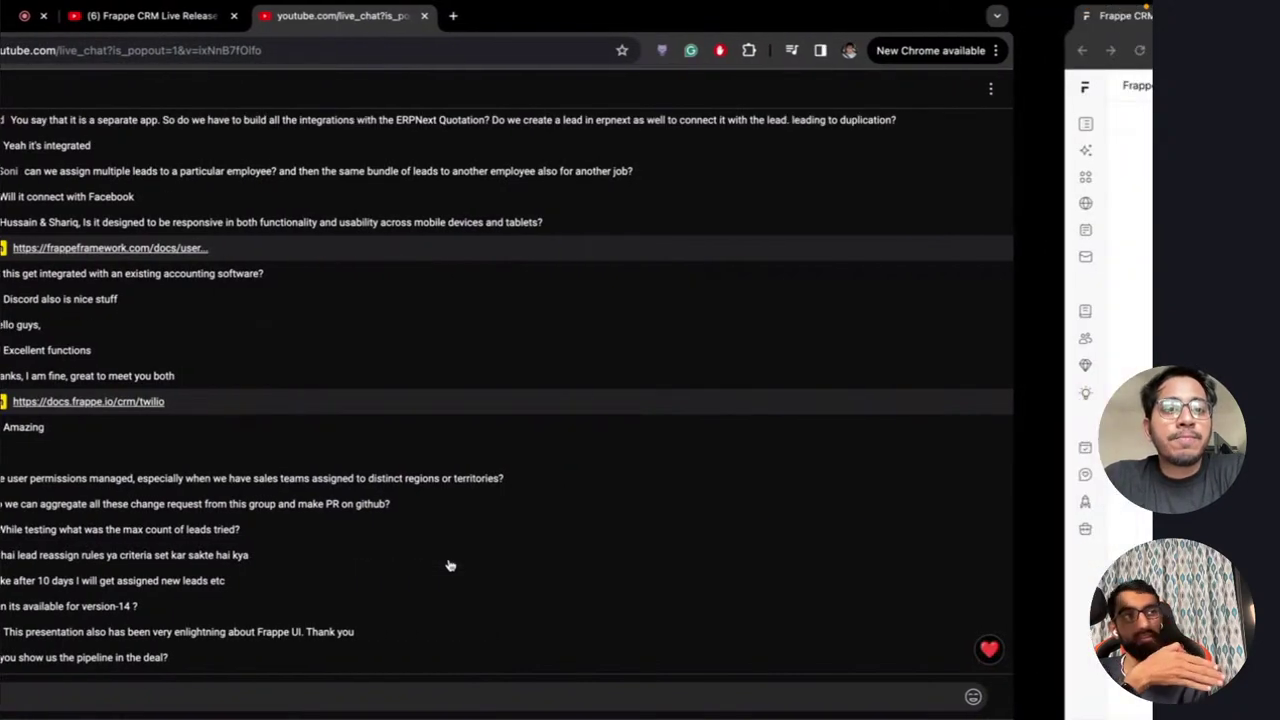
pyautogui.hotkey('ctrl', 'Right')
pyautogui.hotkey('ctrl', 'Left')
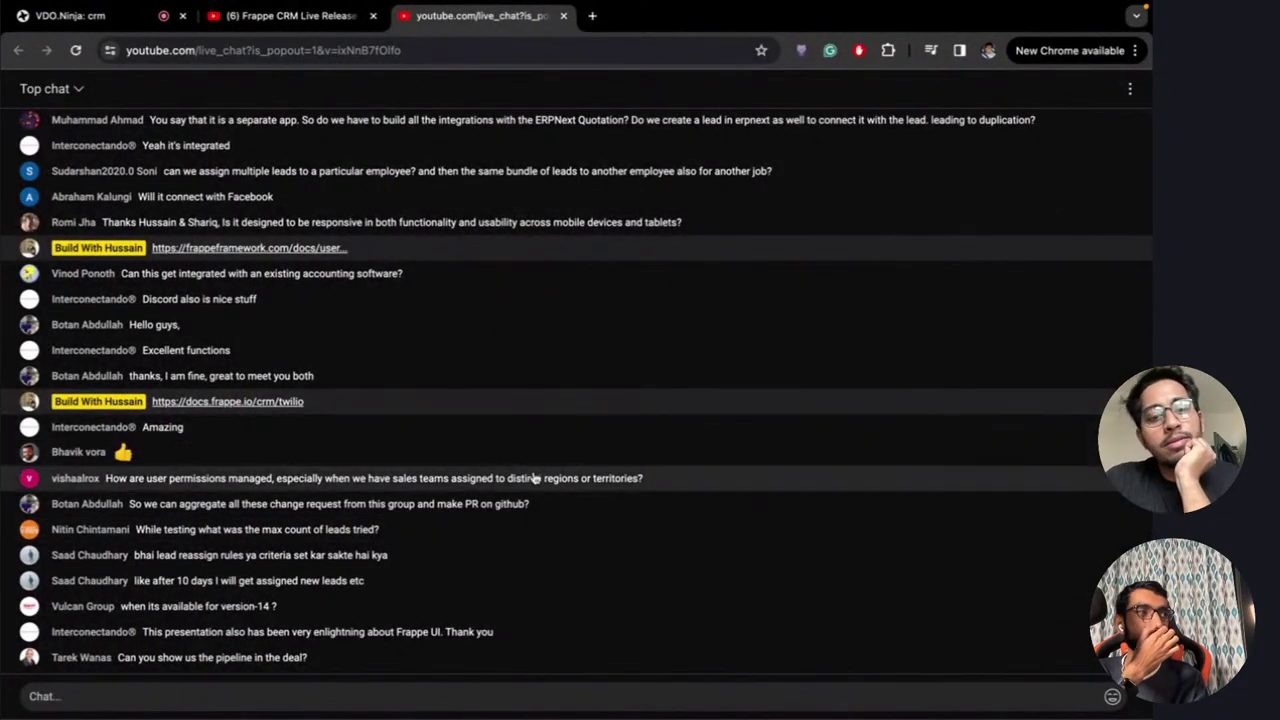
pyautogui.hotkey('ctrl', 'Right')
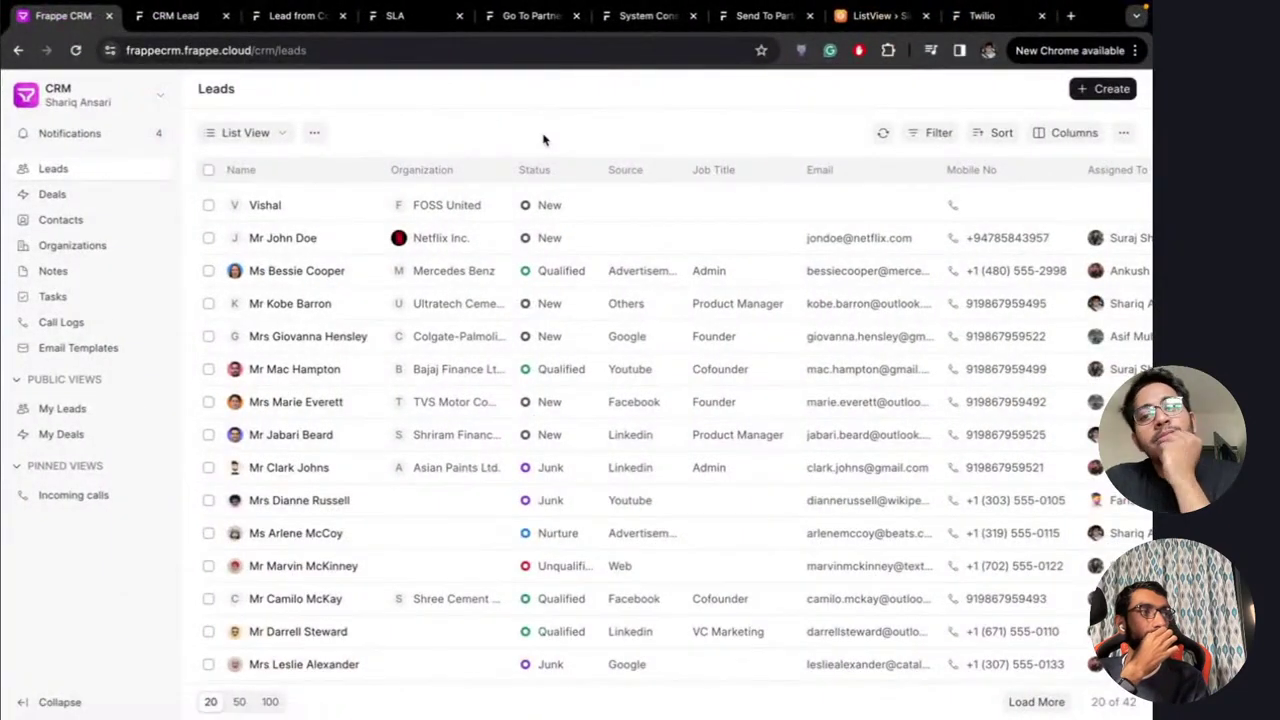
pyautogui.hotkey('ctrl', 'Tab')
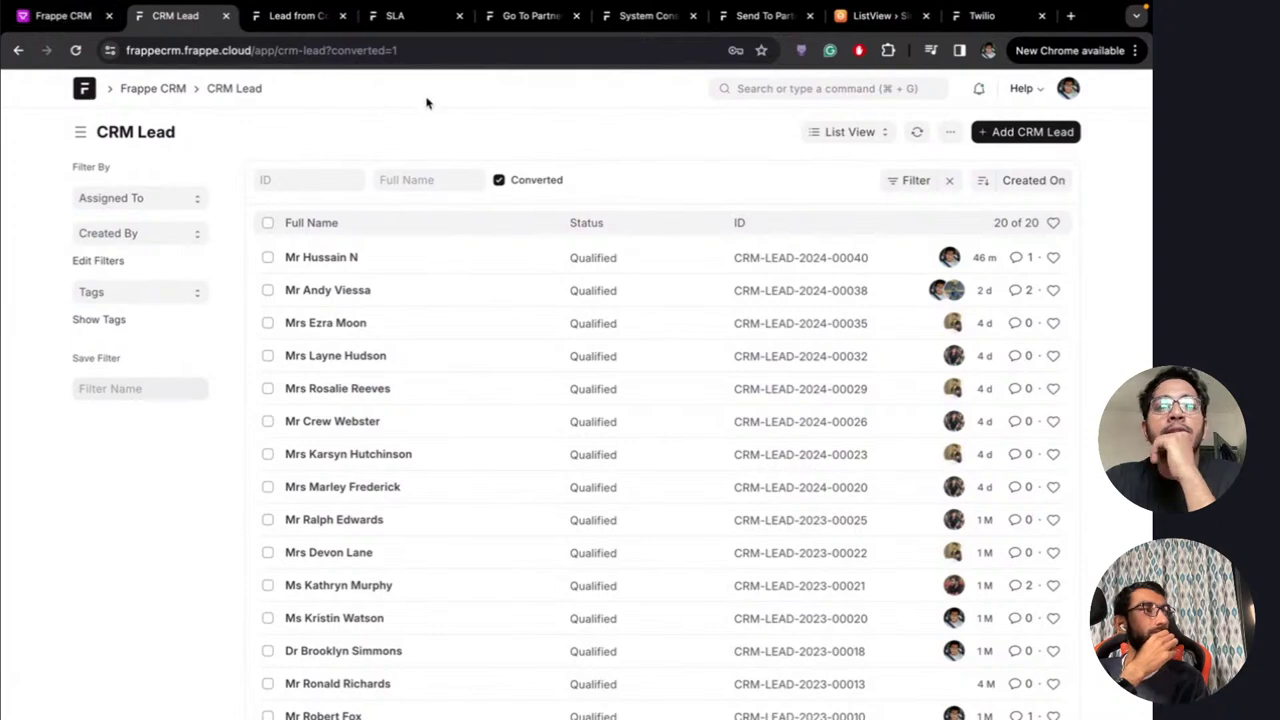
pyautogui.hotkey('ctrl', 'Left')
pyautogui.hotkey('ctrl', 'Left')
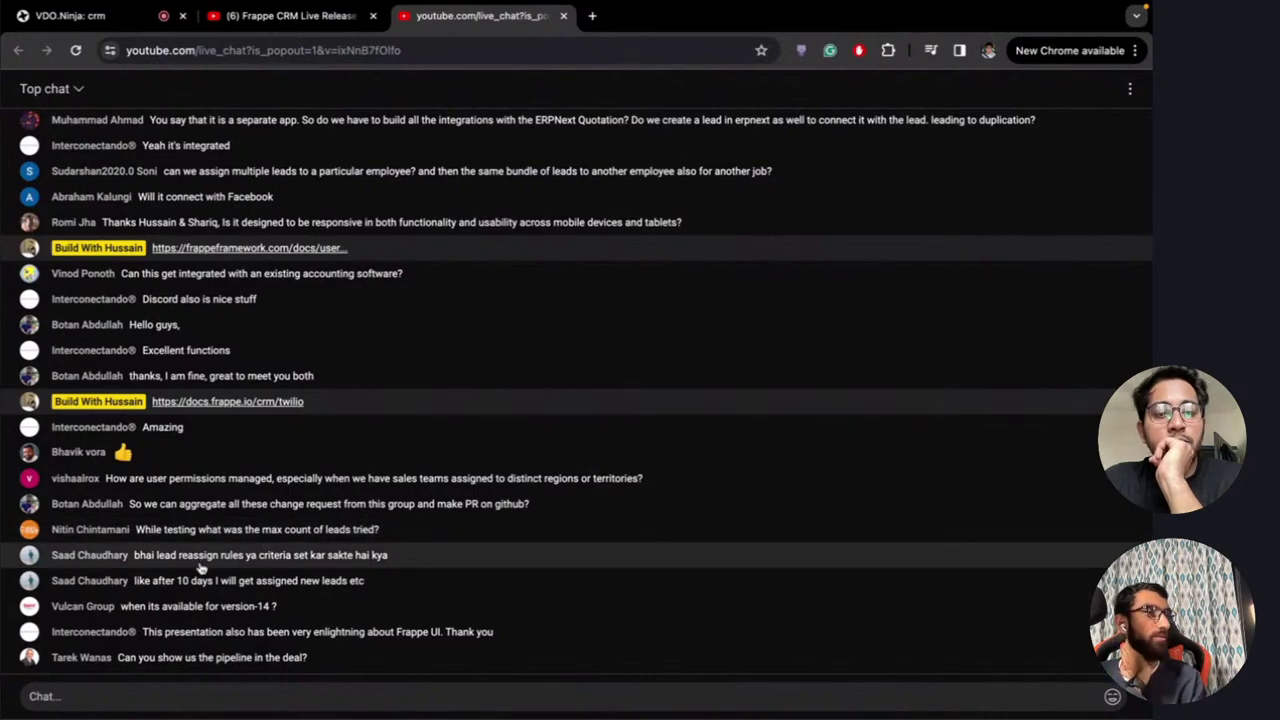
# Switch from the live chat back to the converted CRM Lead list in Chrome
pyautogui.hotkey('ctrl', 'Right')
pyautogui.hotkey('ctrl', 'Right')
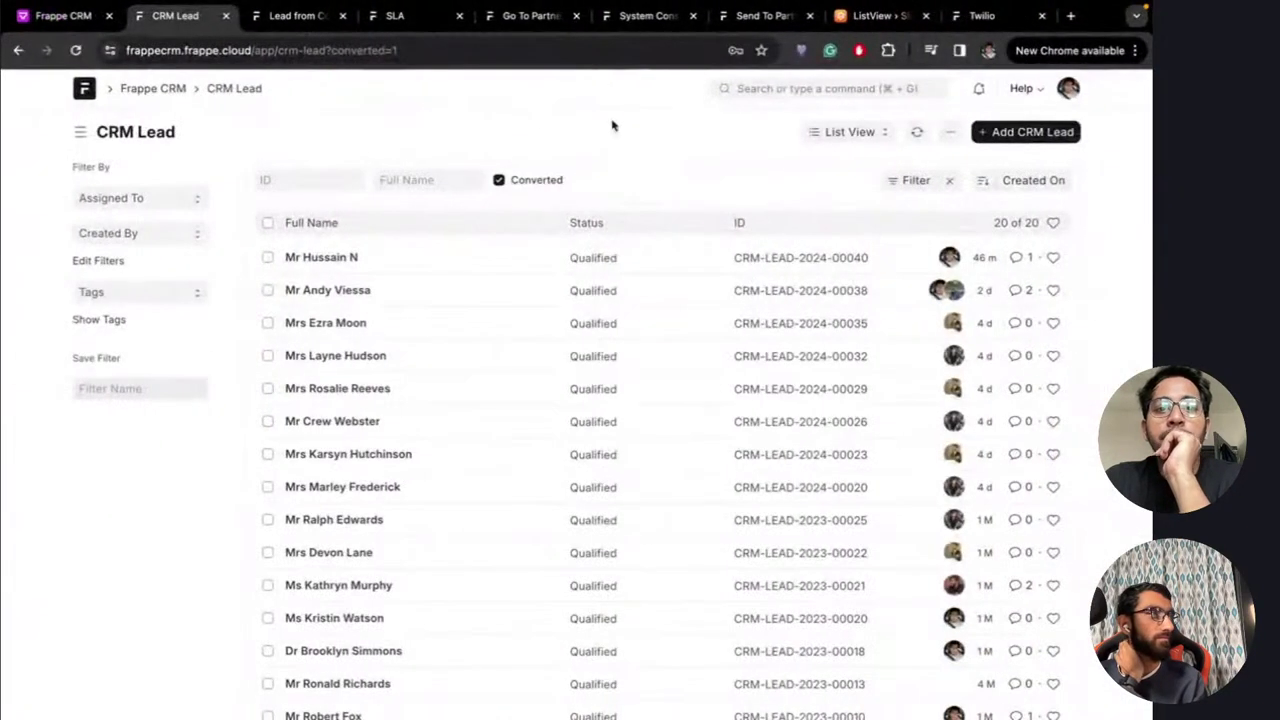
# Search 'Assign' and open the Assignment Rule for India from the Assignment Rule list
pyautogui.click(779, 84)
pyautogui.write('Assign')
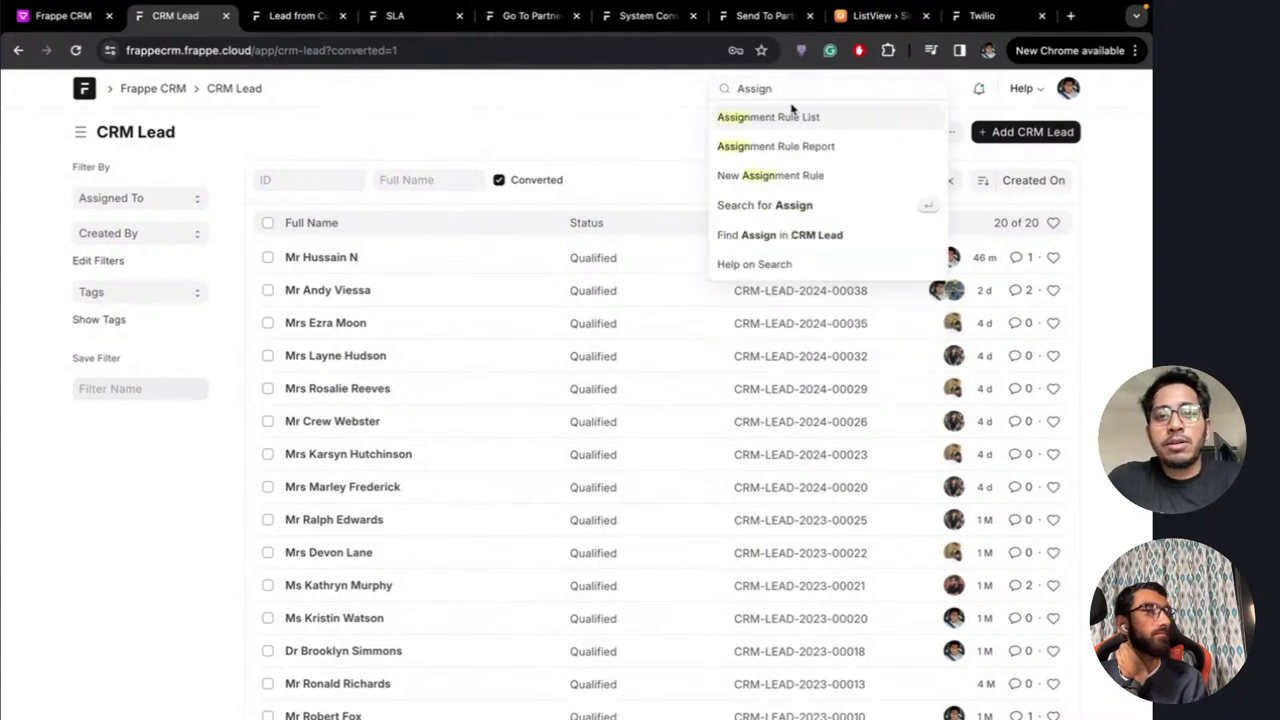
pyautogui.click(790, 116)
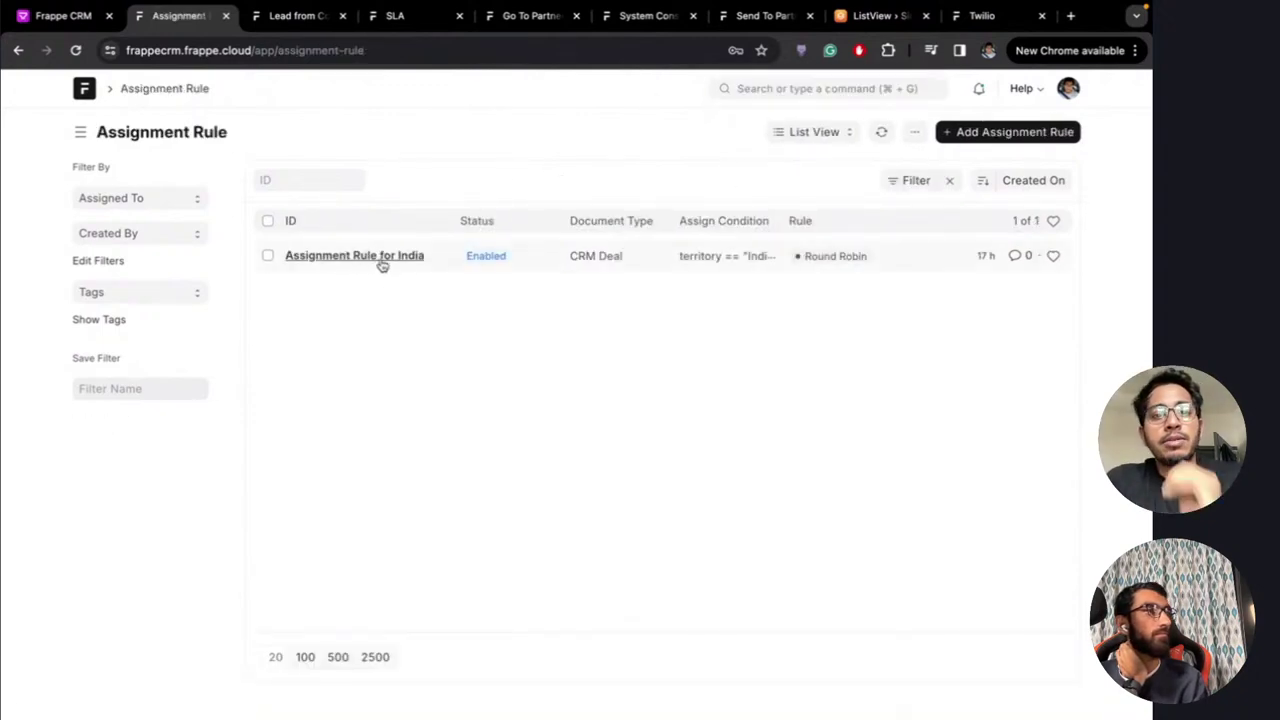
pyautogui.click(378, 258)
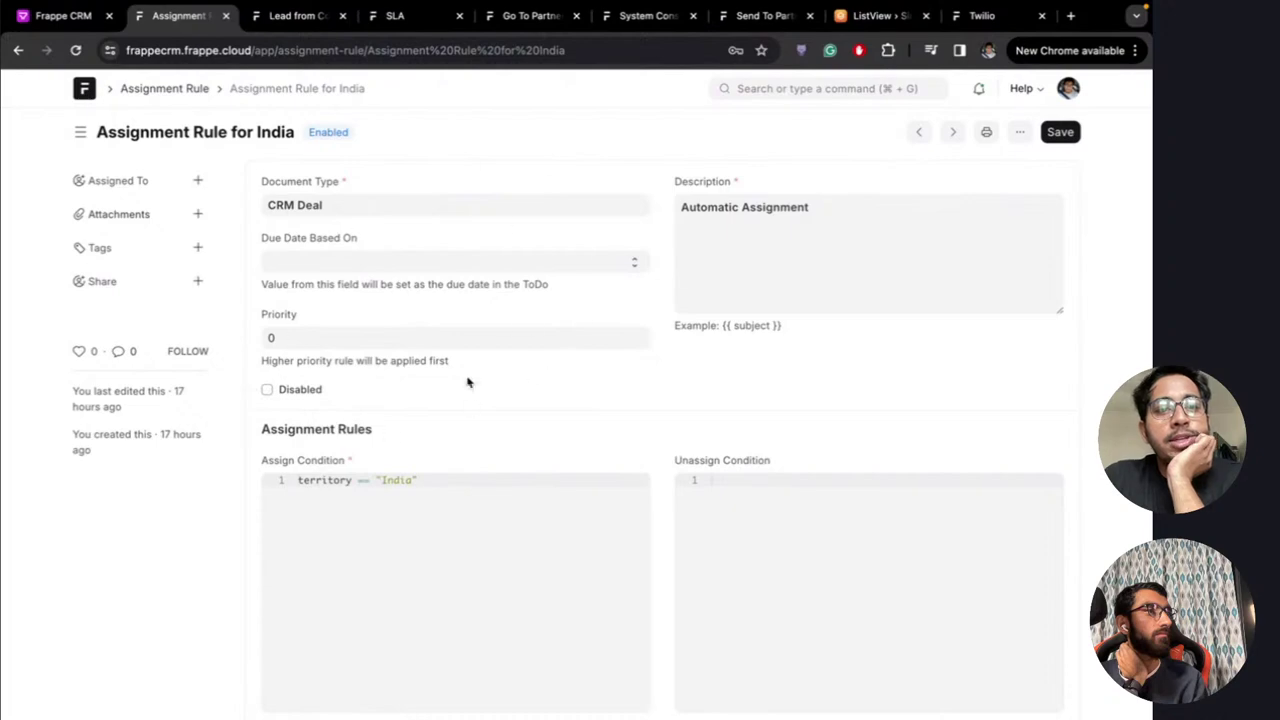
# Review the rule's India territory condition, then return to the Frappe CRM Leads list
pyautogui.scroll(-10, 535, 372)
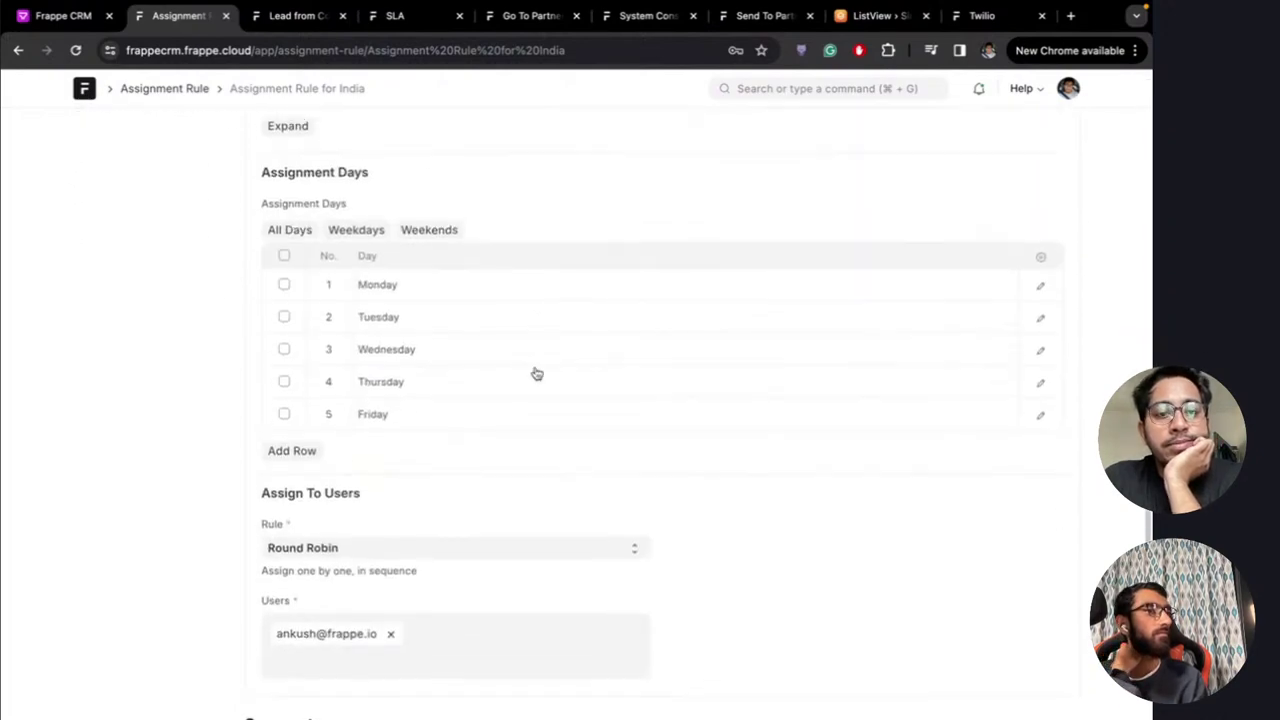
pyautogui.scroll(10, 536, 373)
pyautogui.scroll(-5, 654, 306)
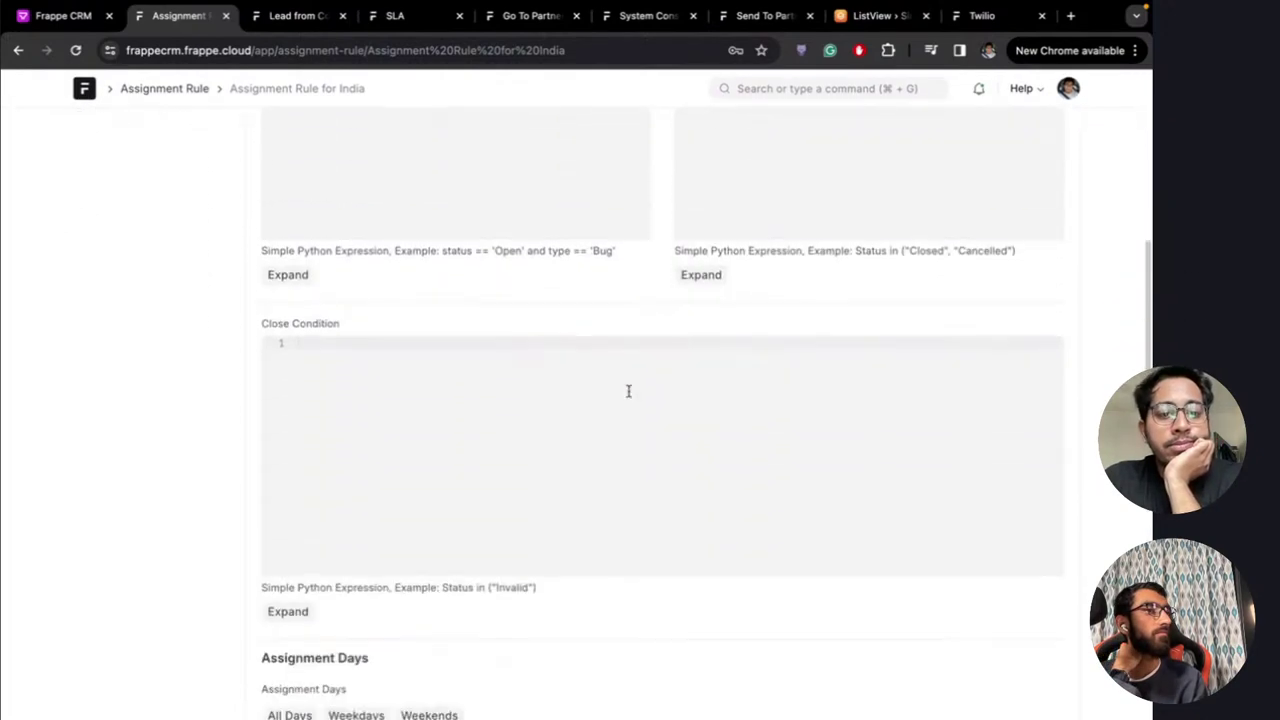
pyautogui.scroll(5, 629, 391)
pyautogui.press('super+grave')
pyautogui.press('super+grave')
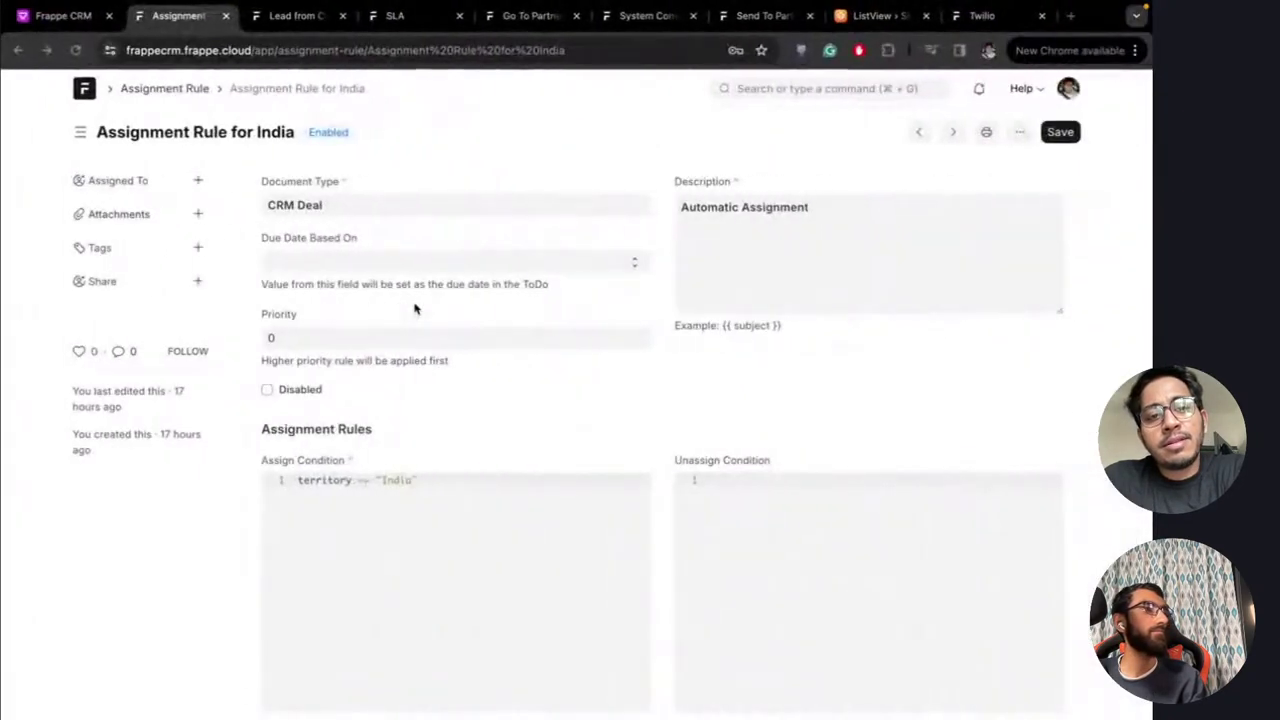
pyautogui.click(68, 15)
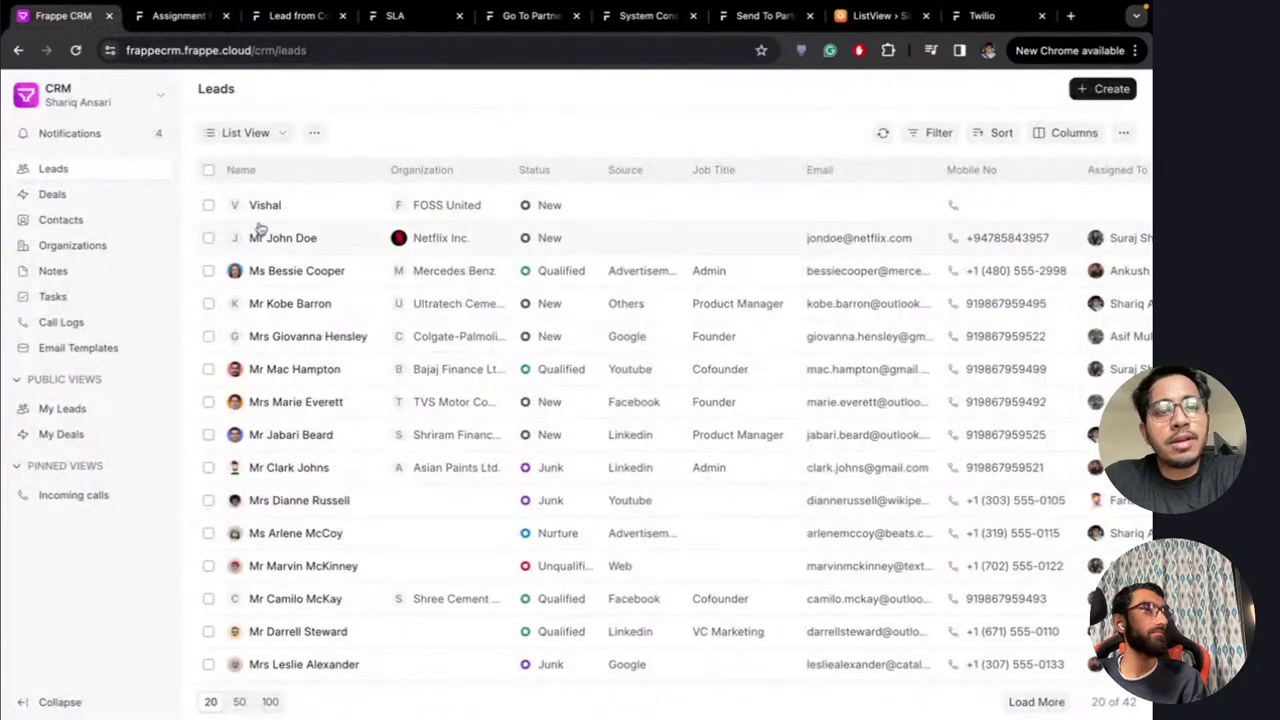
# Open the BWH deal, show its Won status stages unchanged, then switch to the live chat
pyautogui.click(92, 196)
pyautogui.click(284, 208)
pyautogui.scroll(-10, 284, 208)
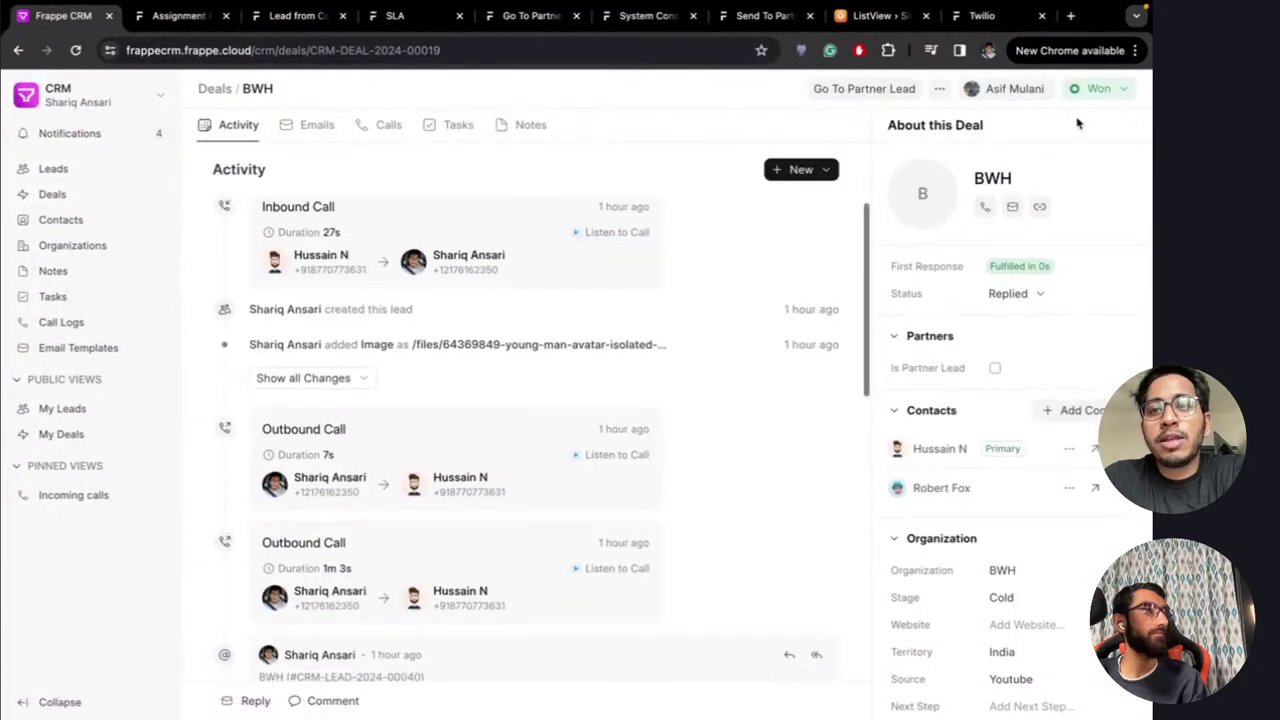
pyautogui.click(1098, 88)
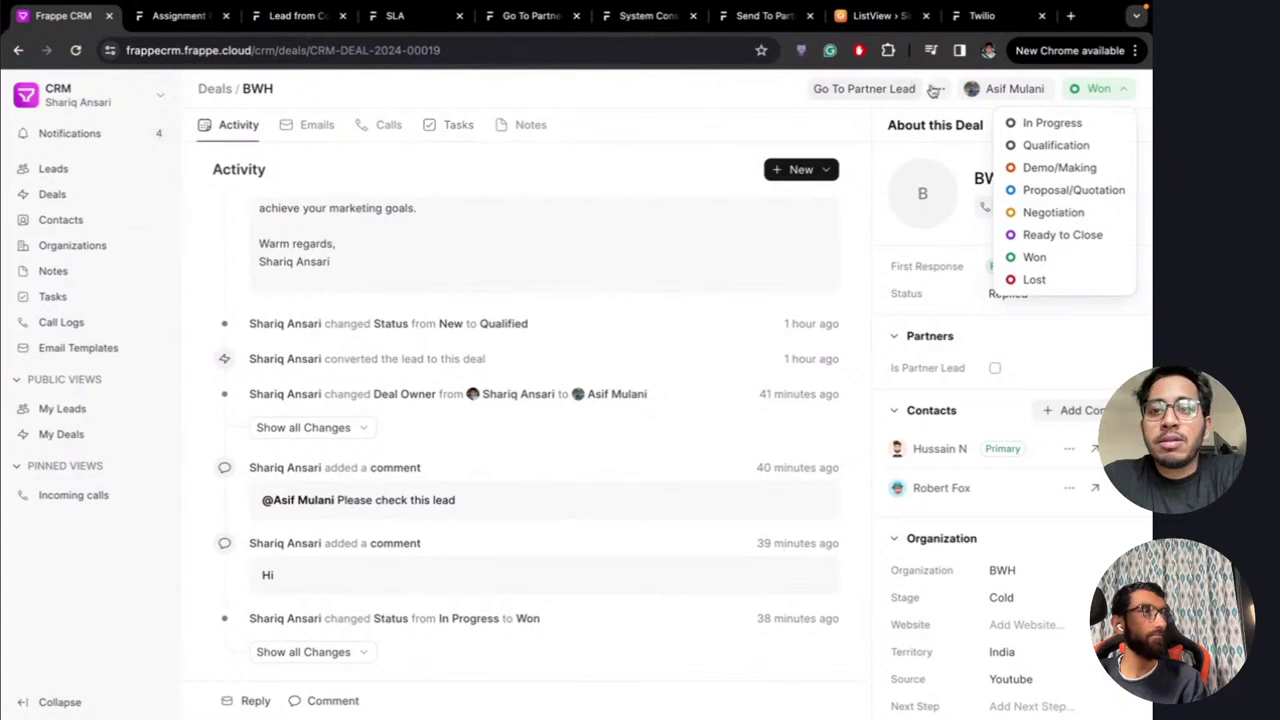
pyautogui.click(736, 126)
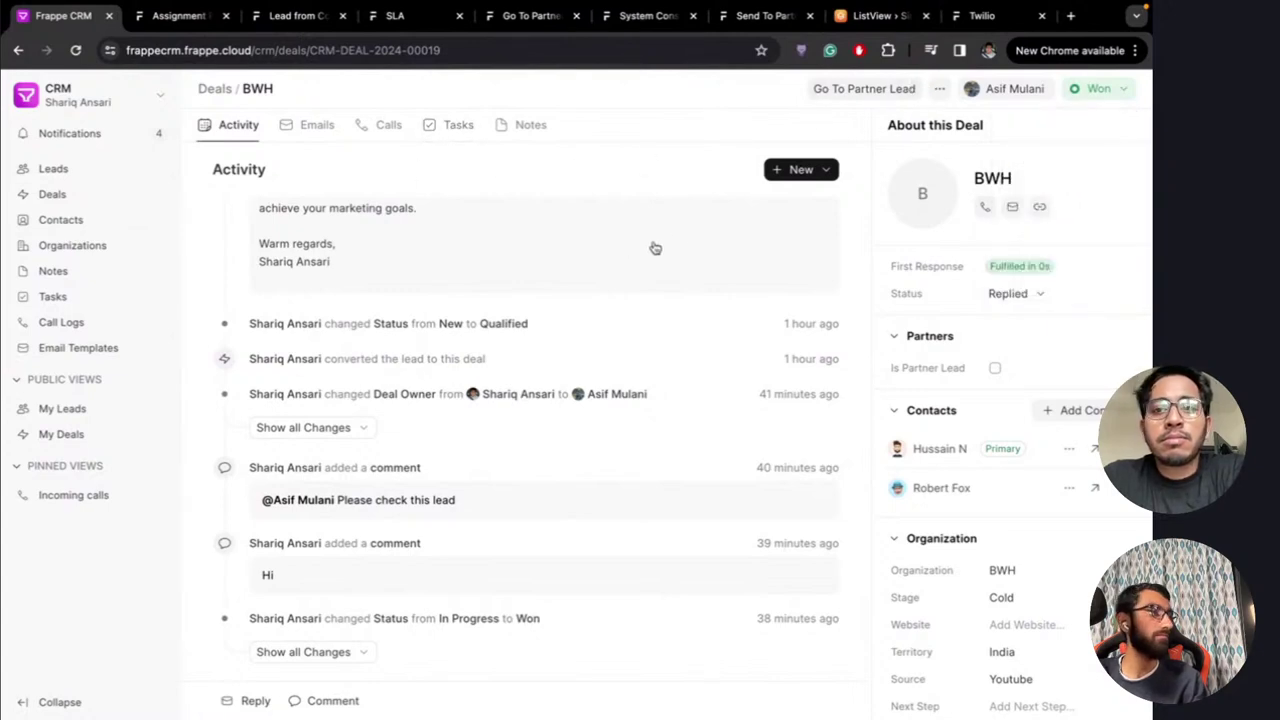
pyautogui.hotkey('ctrl', 'Left')
pyautogui.hotkey('ctrl', 'Left')
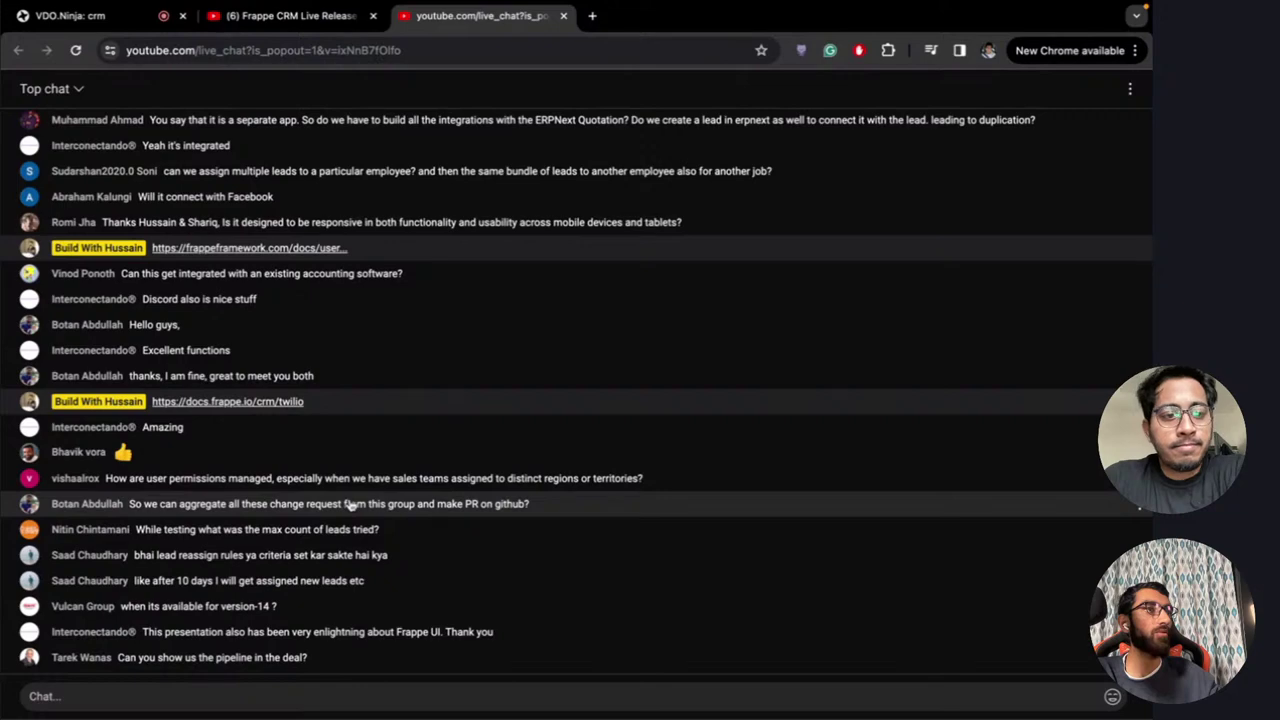
# Scroll back through the viewers' questions in the live chat, then return to the BWH deal
pyautogui.scroll(5, 350, 505)
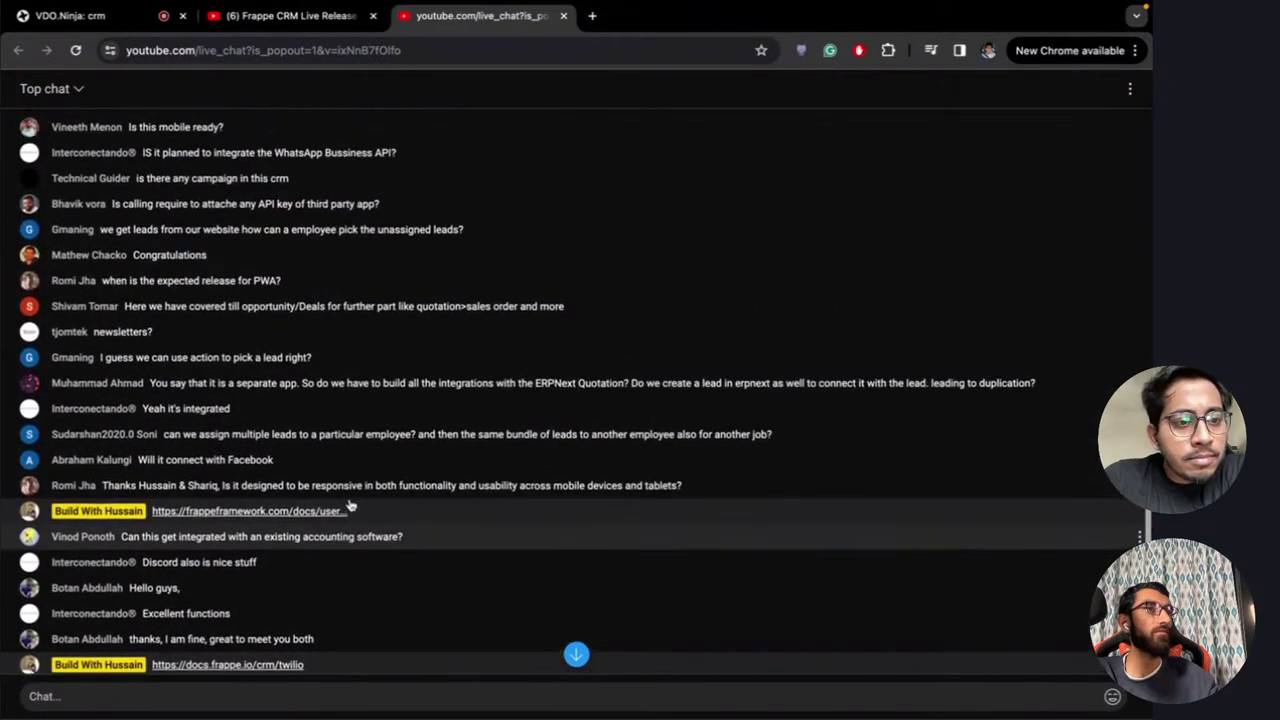
pyautogui.scroll(4, 350, 505)
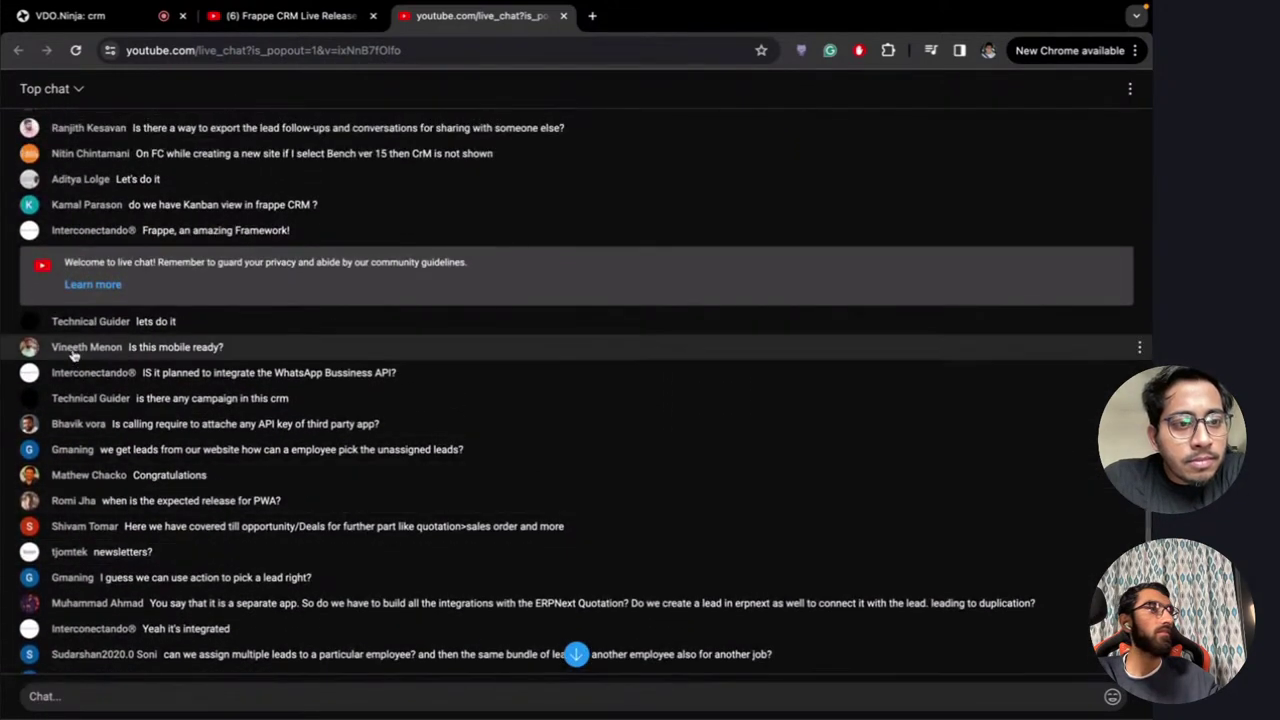
pyautogui.scroll(3, 80, 340)
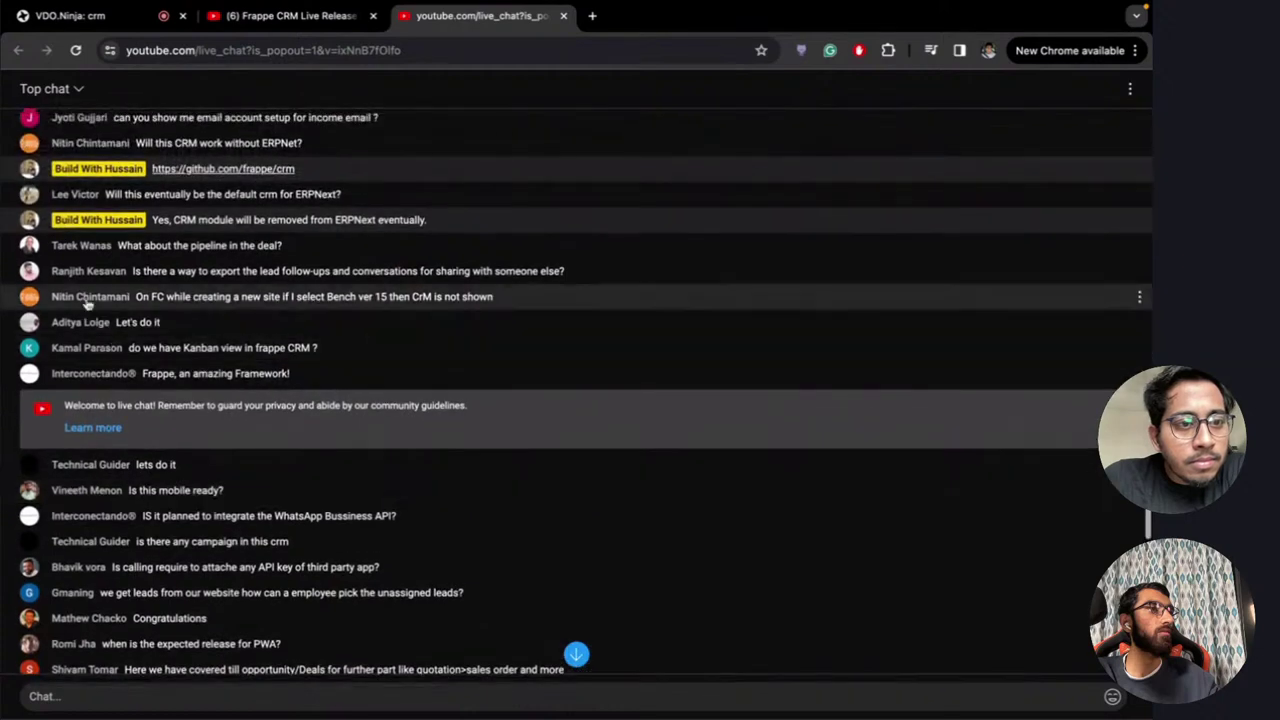
pyautogui.scroll(6, 108, 250)
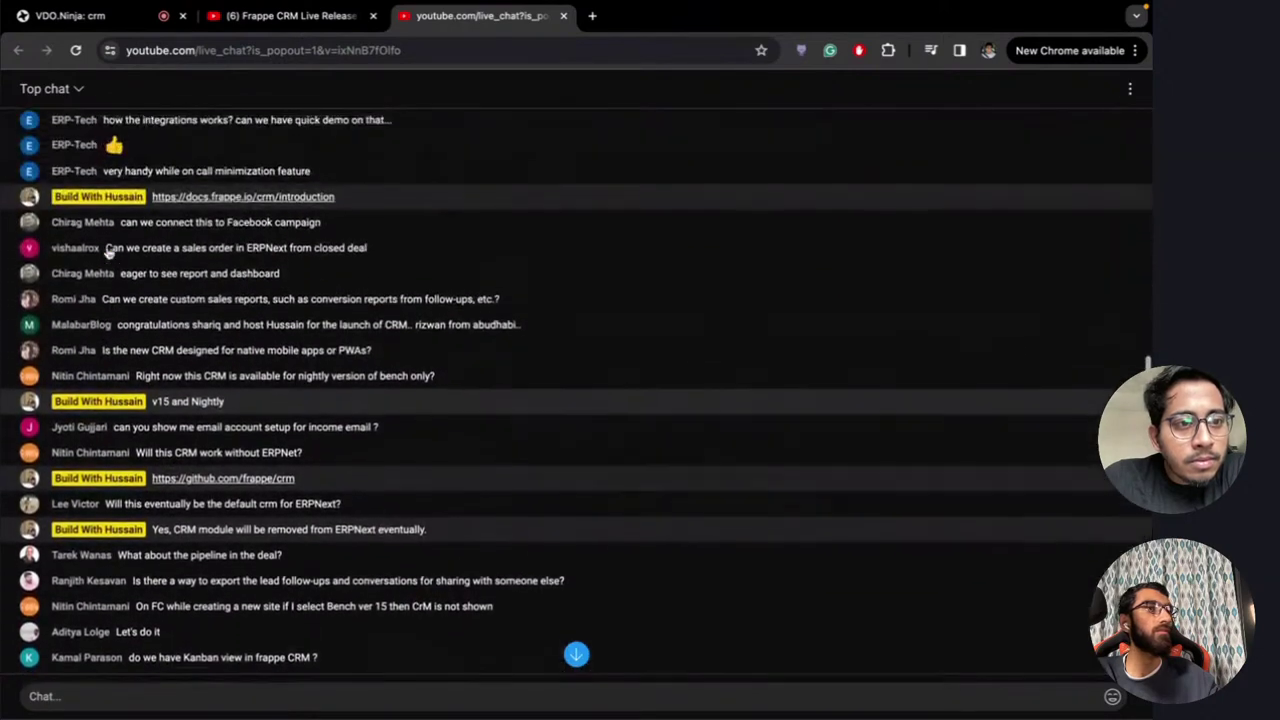
pyautogui.scroll(6, 108, 252)
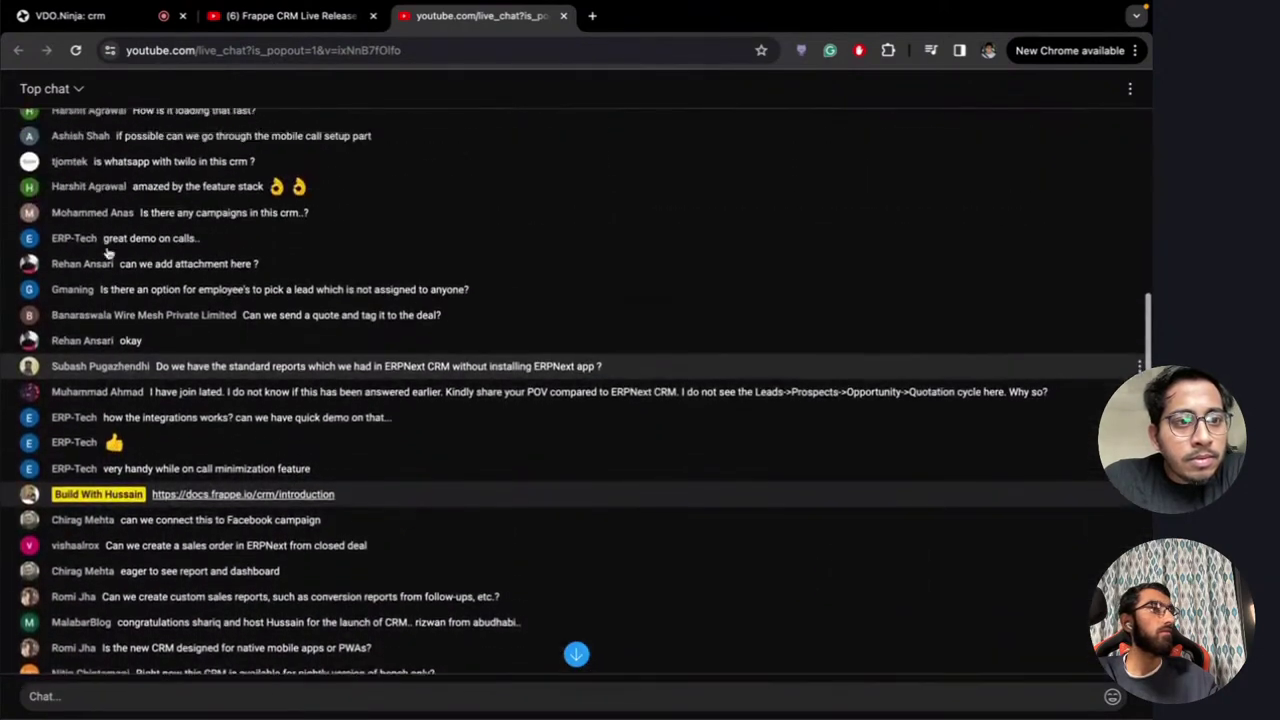
pyautogui.scroll(3, 108, 252)
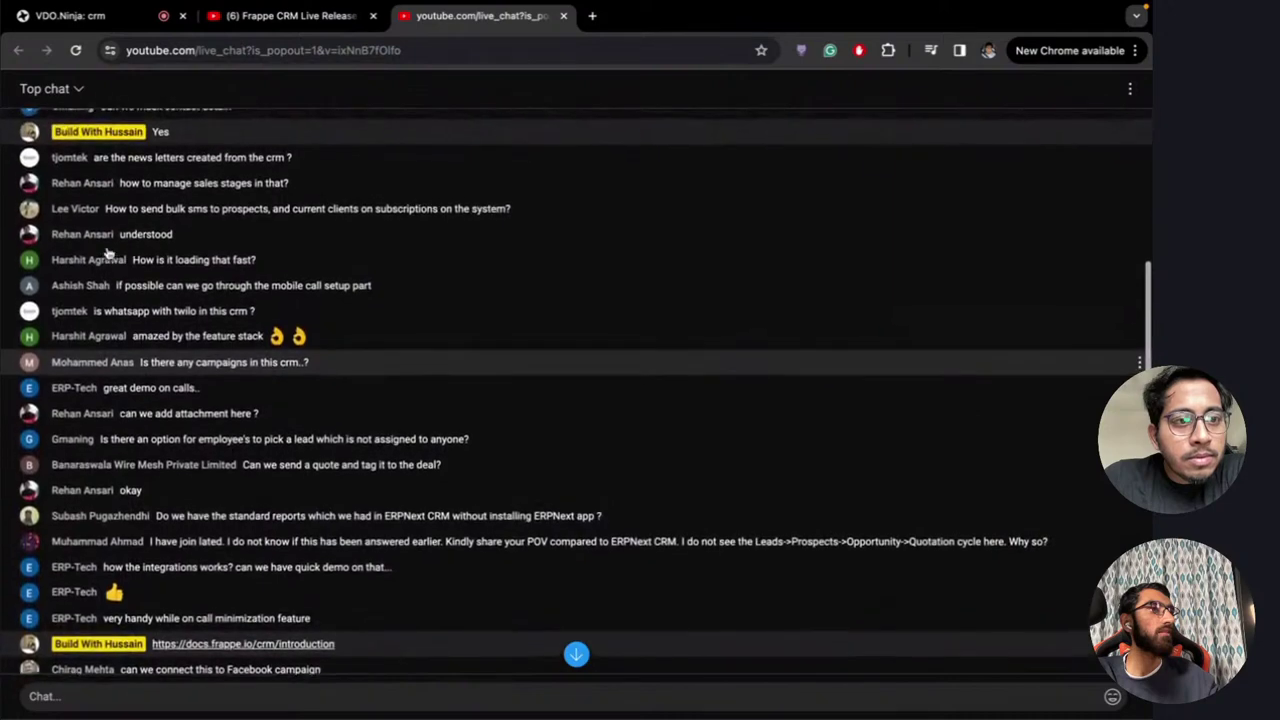
pyautogui.scroll(-9, 108, 252)
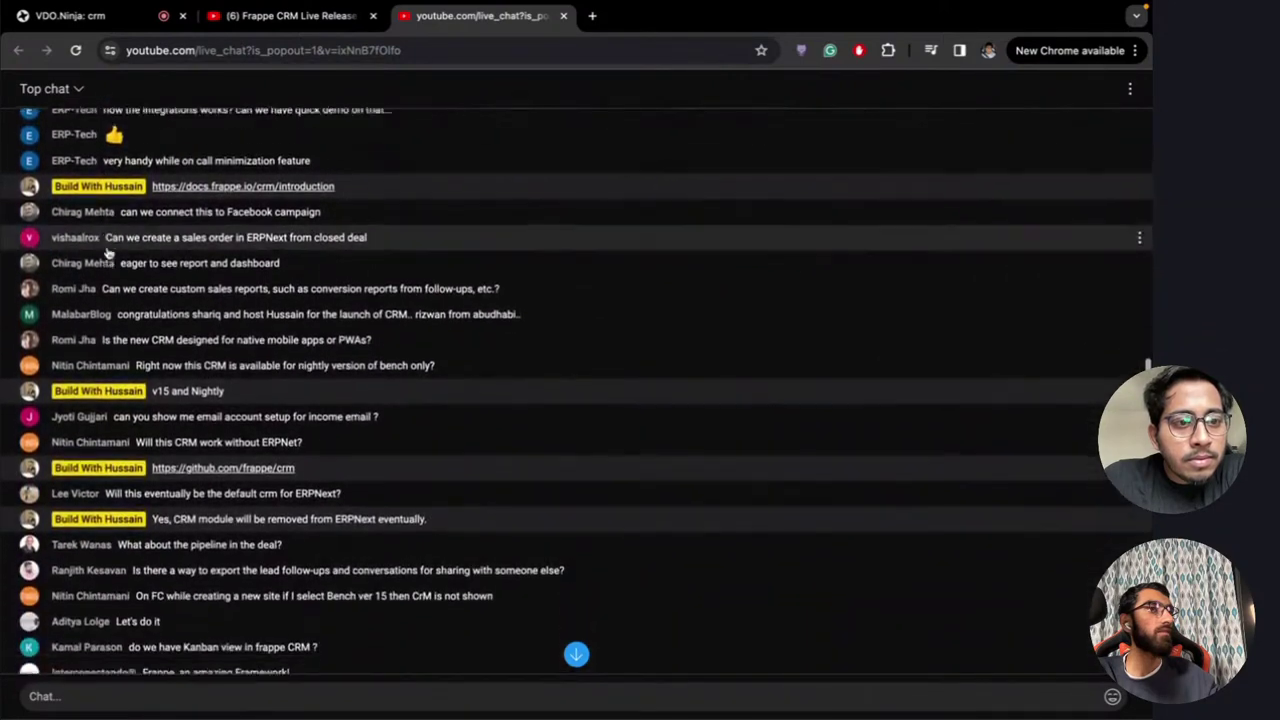
pyautogui.scroll(-4, 108, 252)
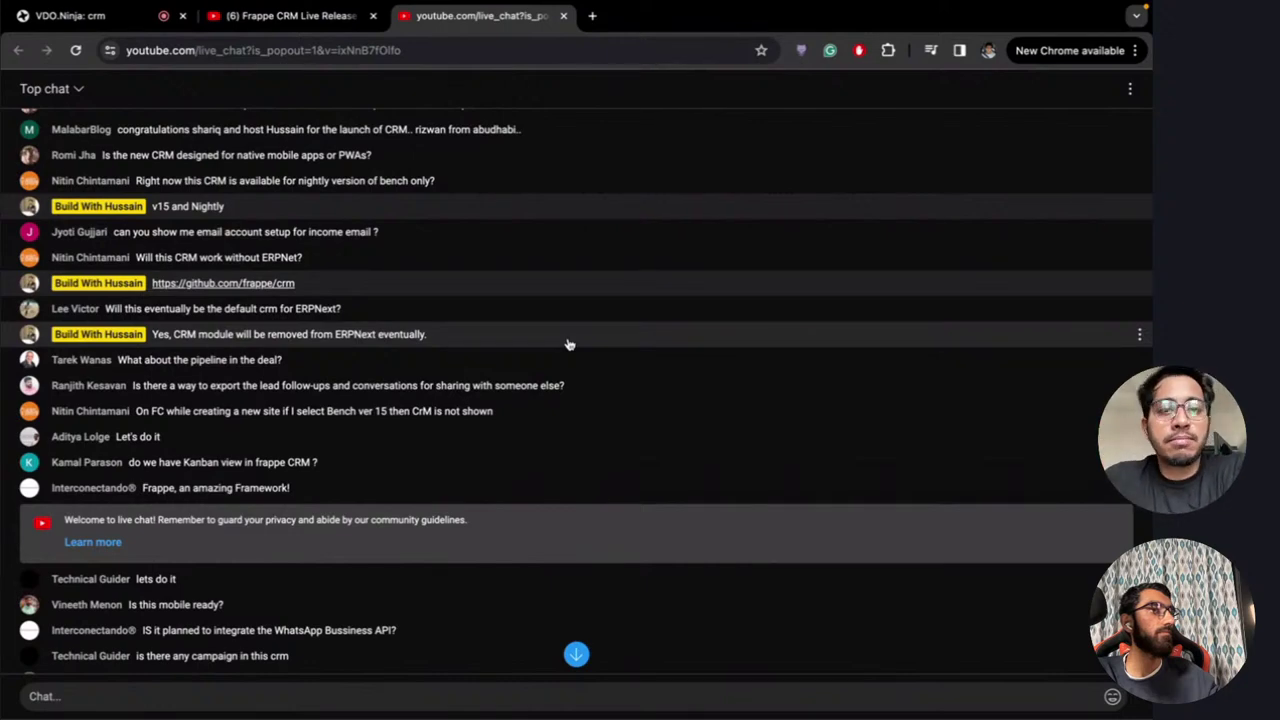
pyautogui.scroll(-3, 567, 344)
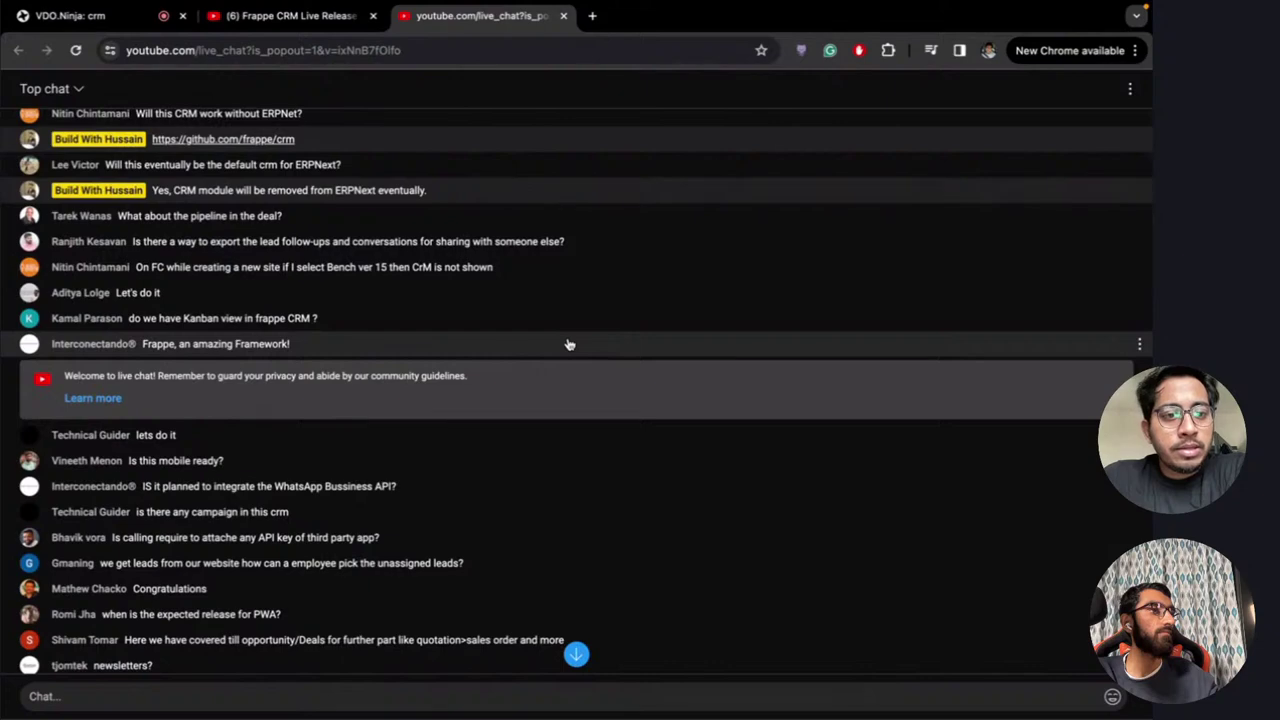
pyautogui.scroll(-3, 430, 443)
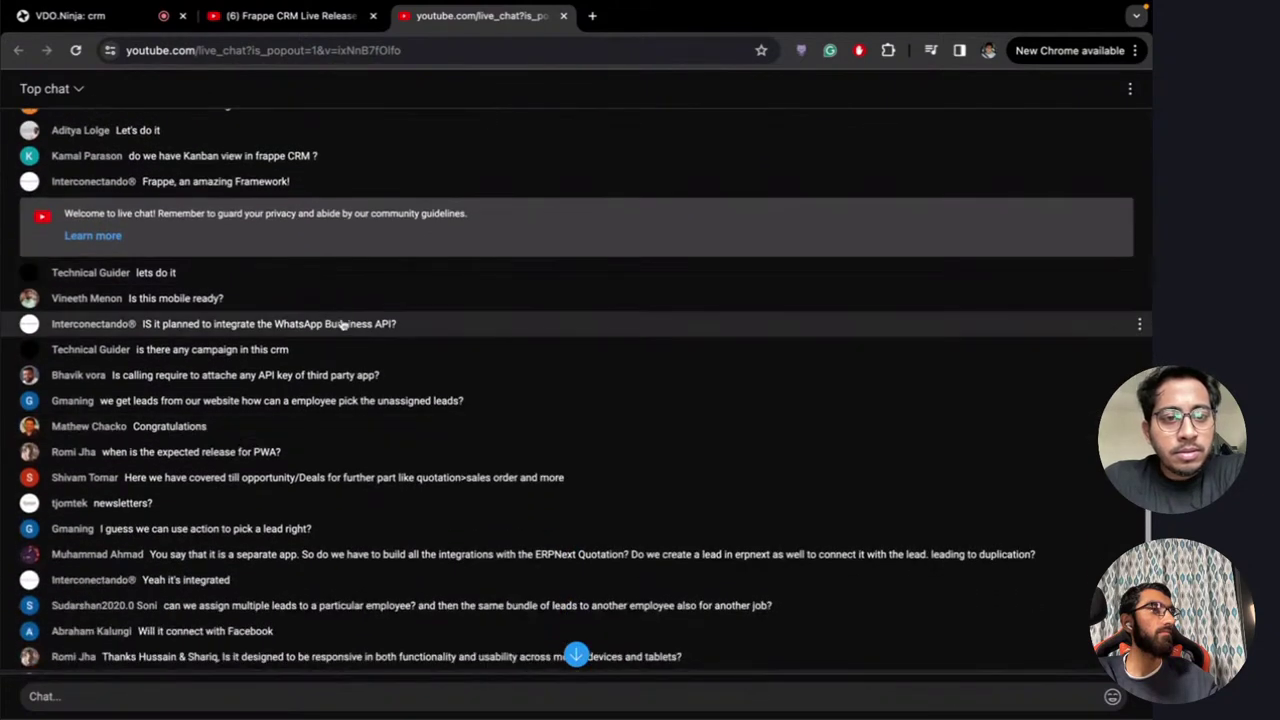
pyautogui.scroll(-3, 420, 415)
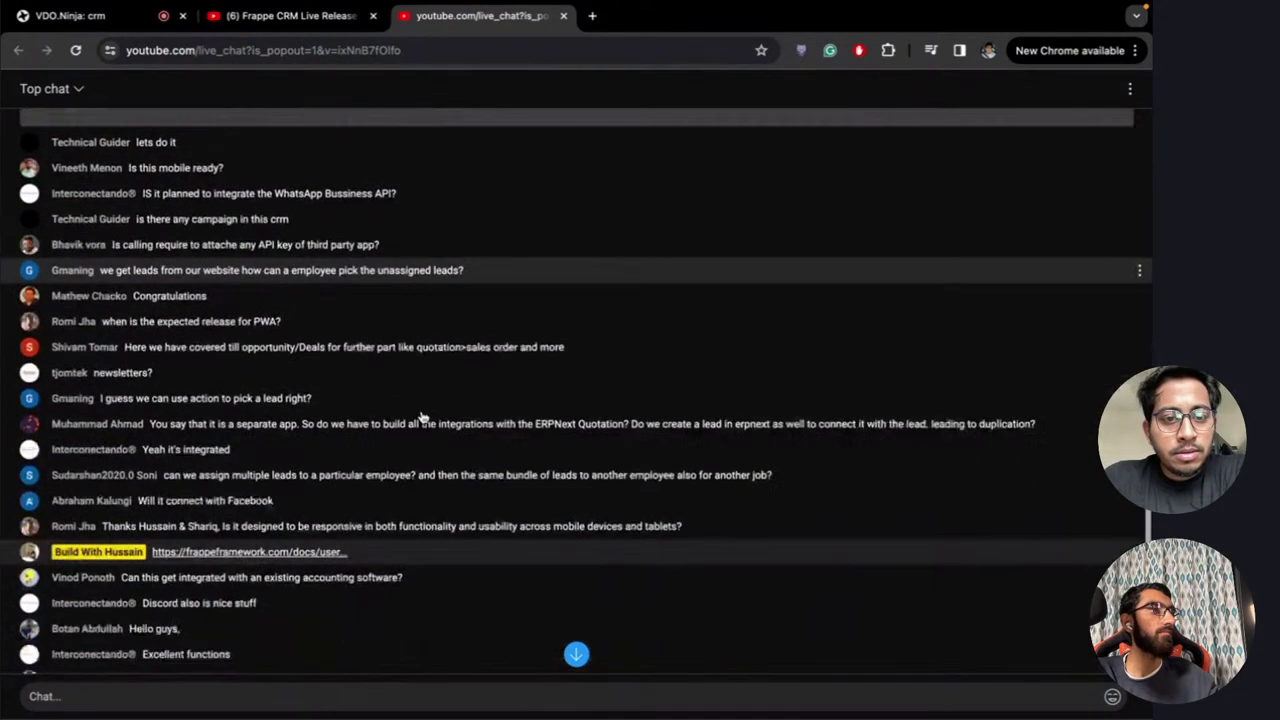
pyautogui.scroll(-3, 371, 423)
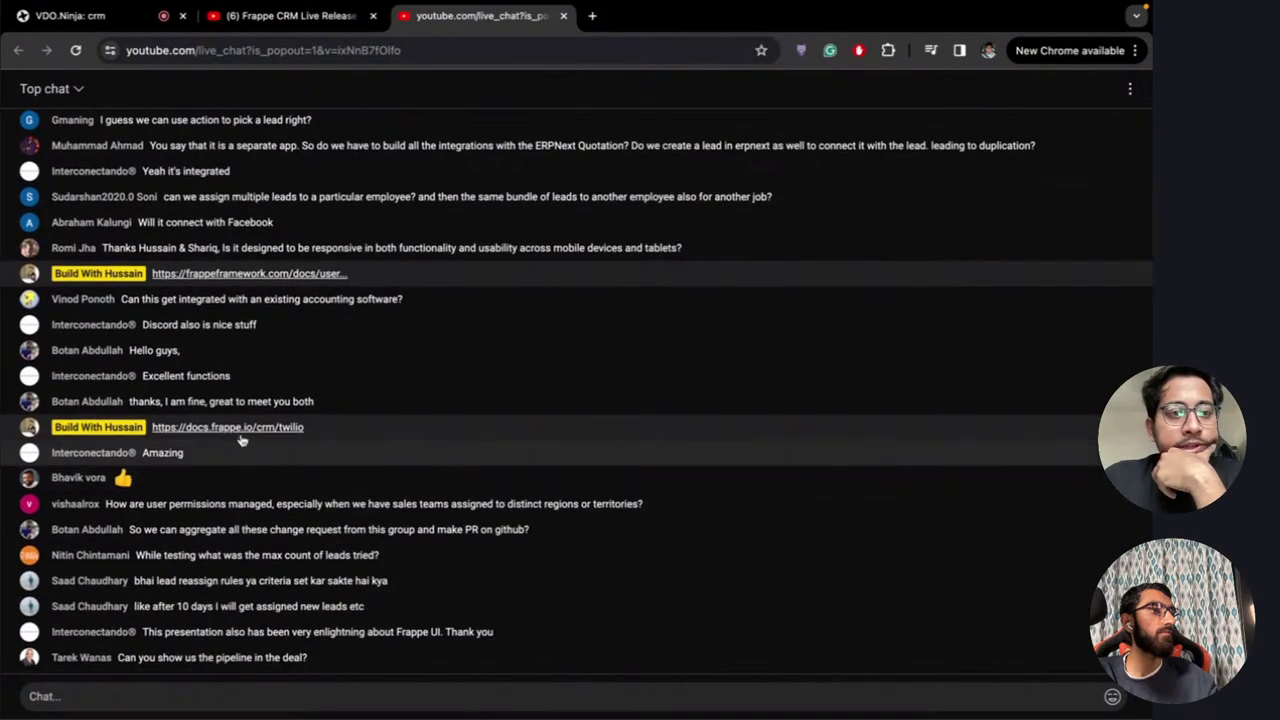
pyautogui.scroll(2, 316, 320)
pyautogui.scroll(-2, 189, 403)
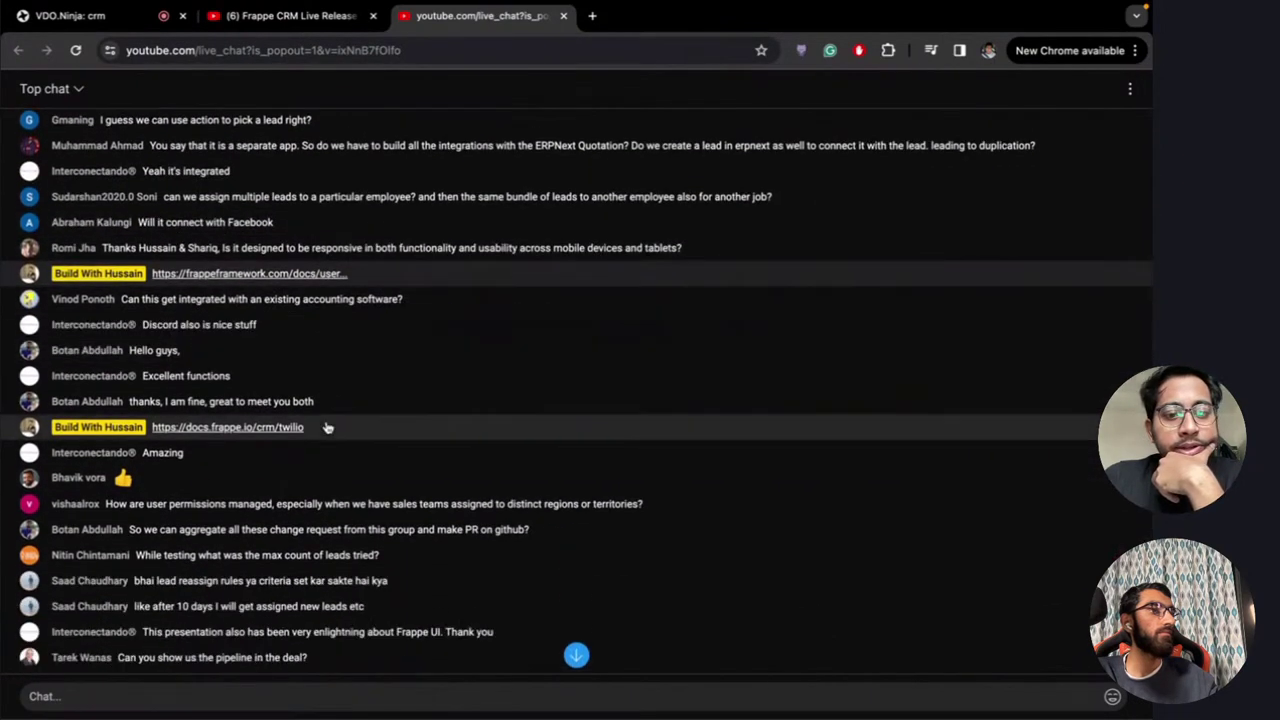
pyautogui.scroll(5, 457, 383)
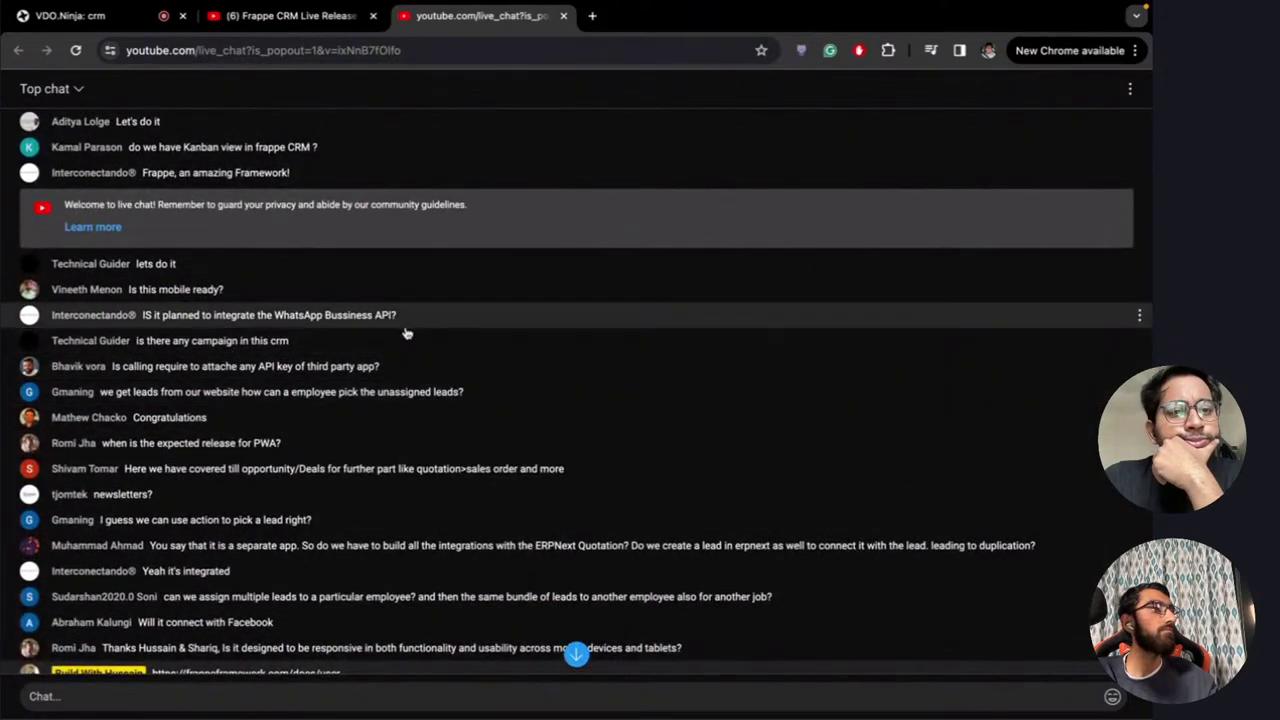
pyautogui.scroll(2, 406, 335)
pyautogui.scroll(5, 406, 333)
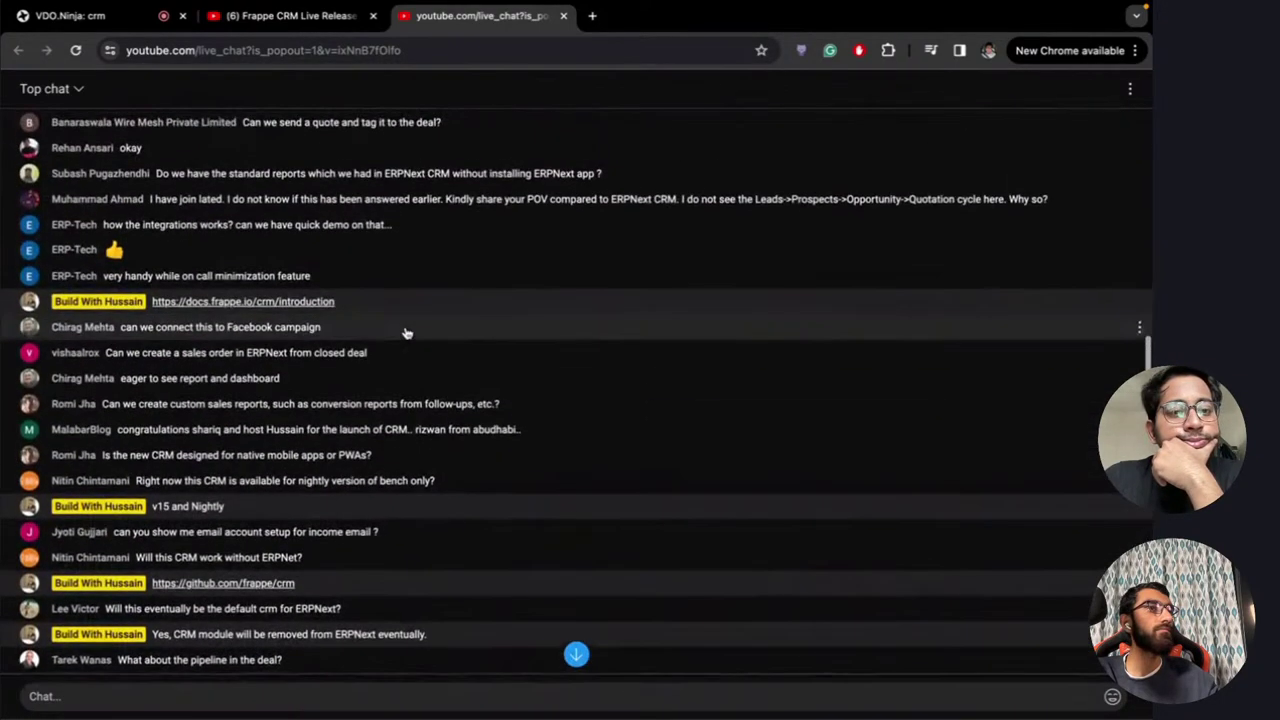
pyautogui.scroll(1, 406, 333)
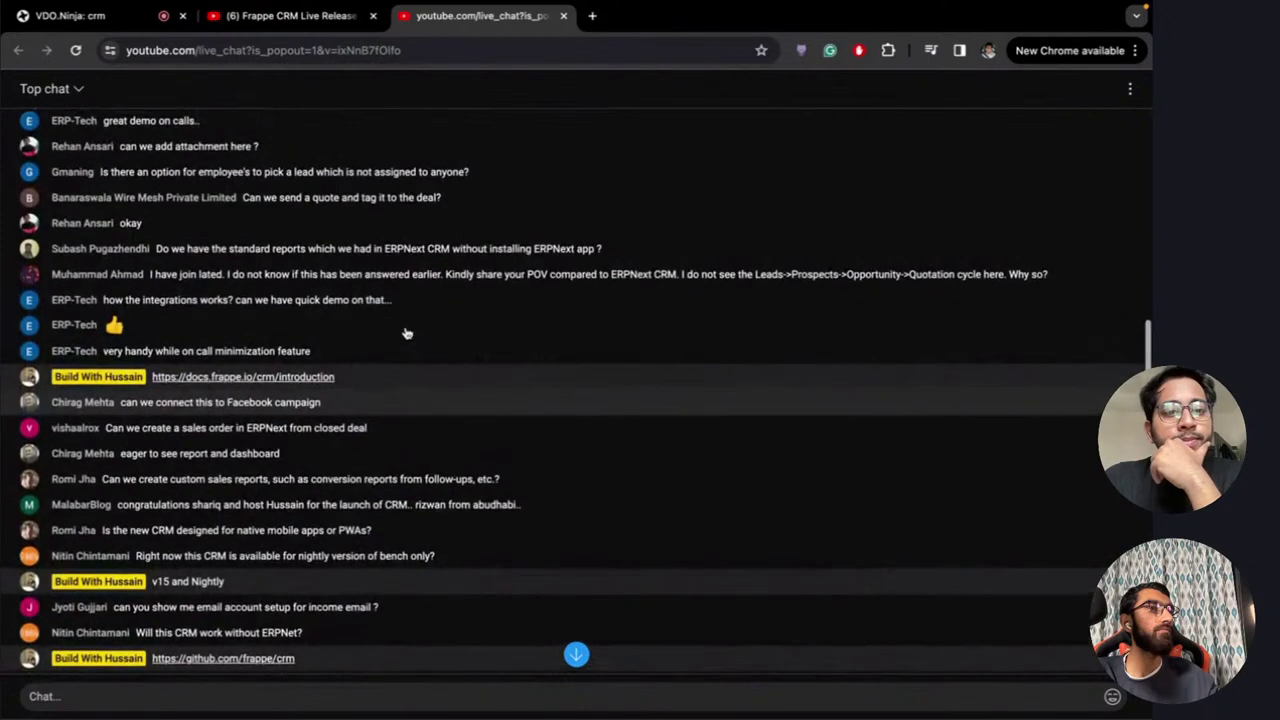
pyautogui.scroll(3, 406, 333)
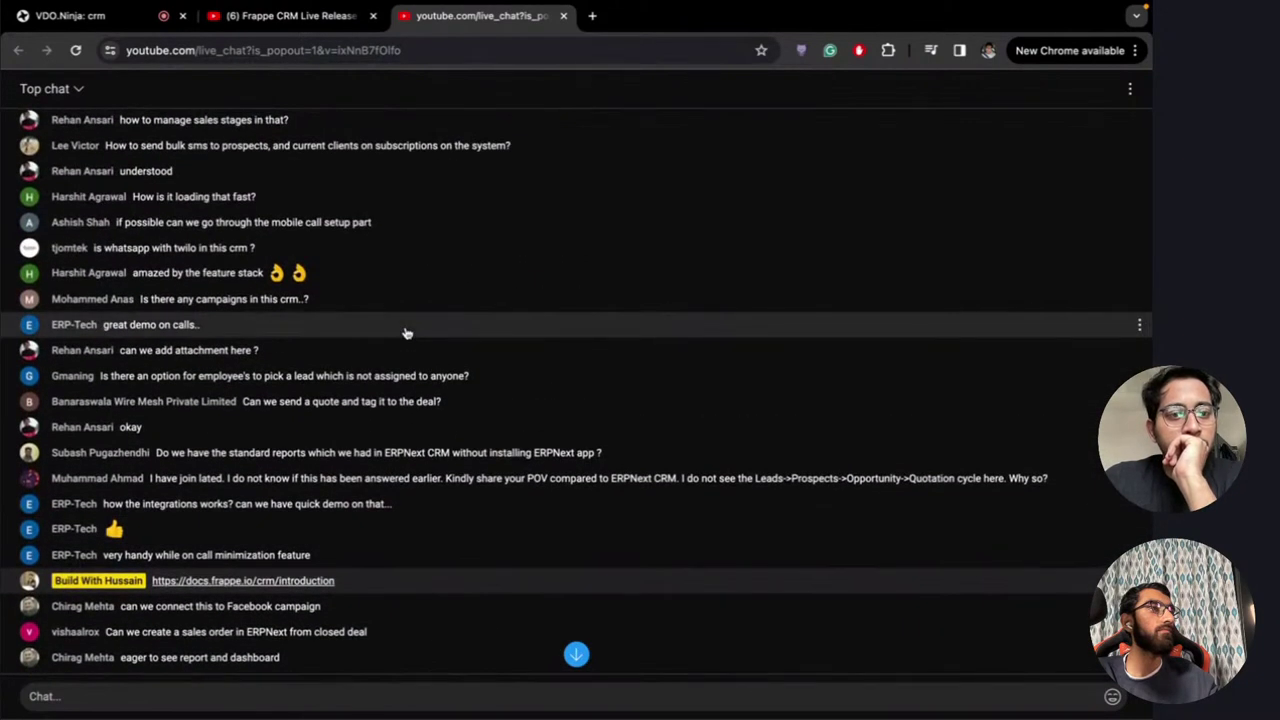
pyautogui.scroll(-12, 406, 333)
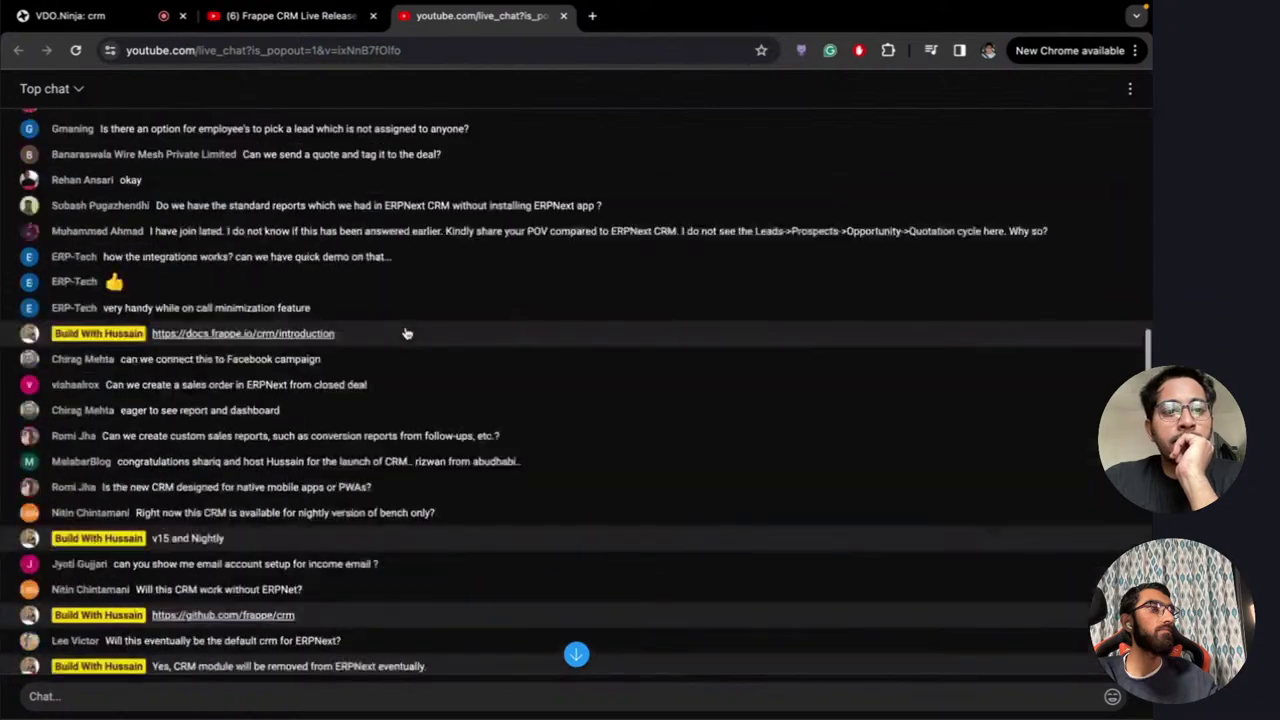
pyautogui.scroll(-3, 406, 333)
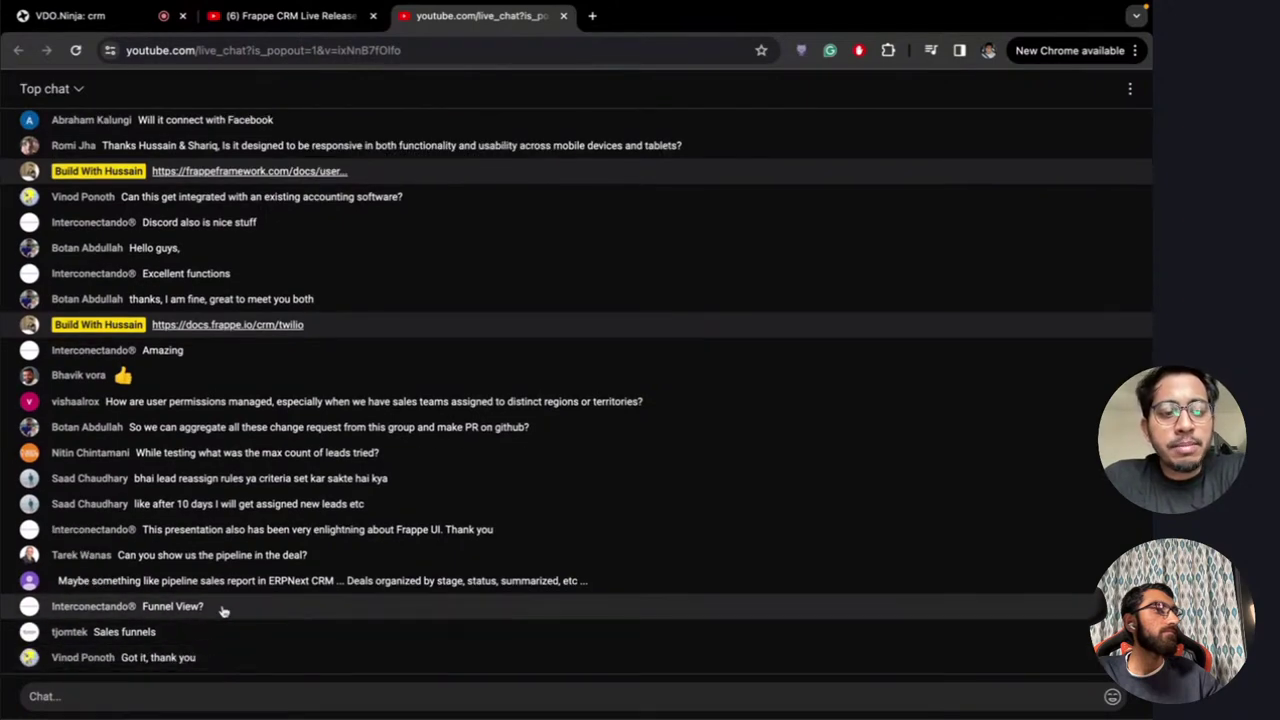
pyautogui.hotkey('ctrl', 'Right')
pyautogui.hotkey('ctrl', 'Right')
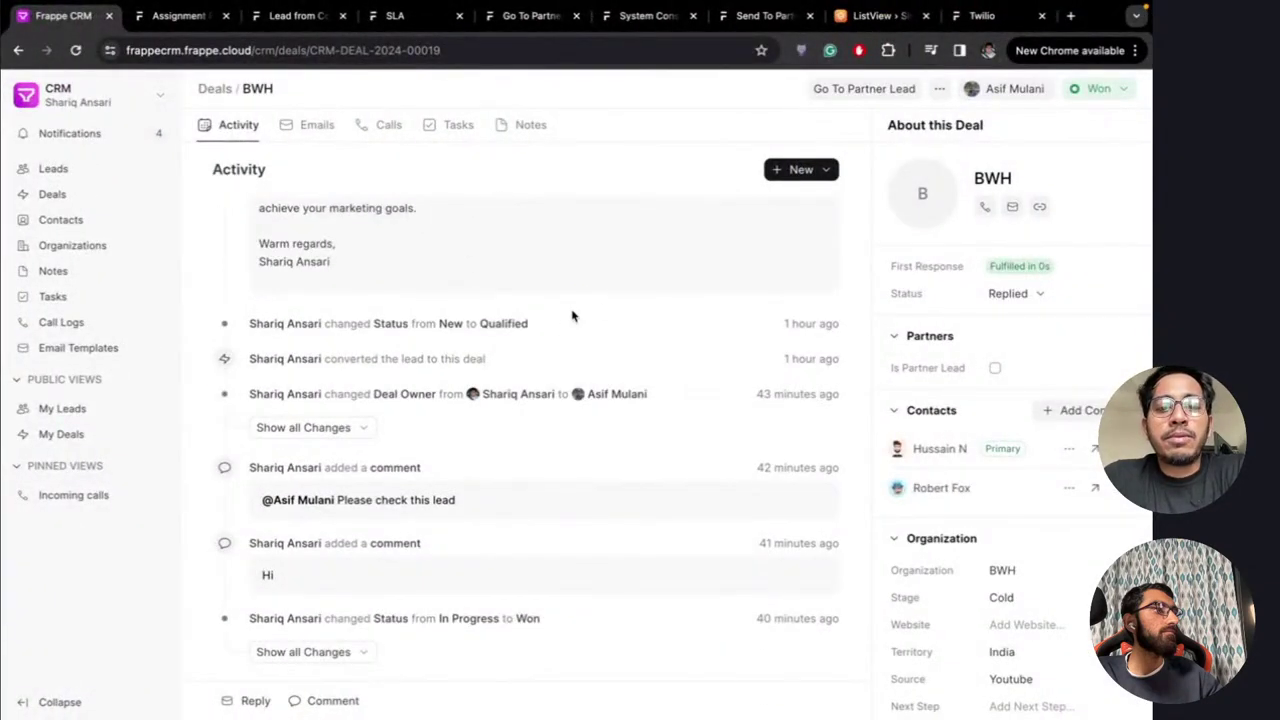
# Scroll the BWH deal's activity feed, then switch to the live chat's newest questions
pyautogui.scroll(10, 572, 316)
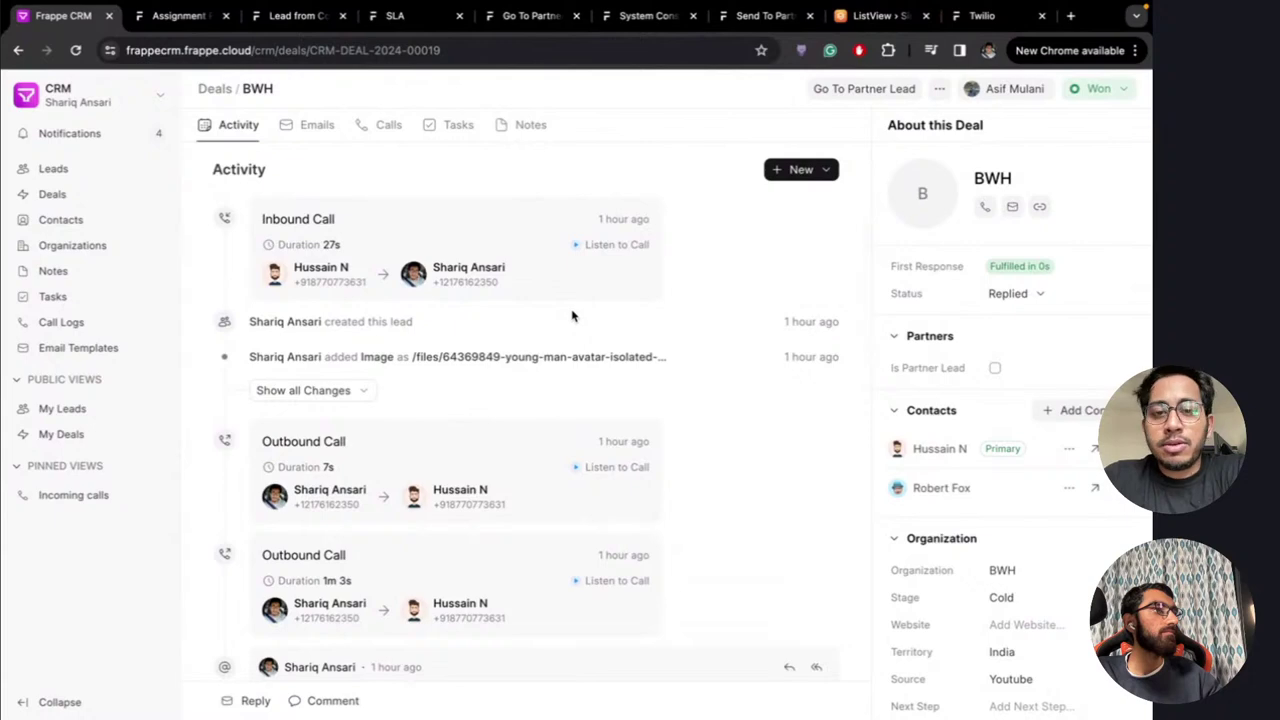
pyautogui.scroll(-15, 572, 316)
pyautogui.hotkey('ctrl', 'Left')
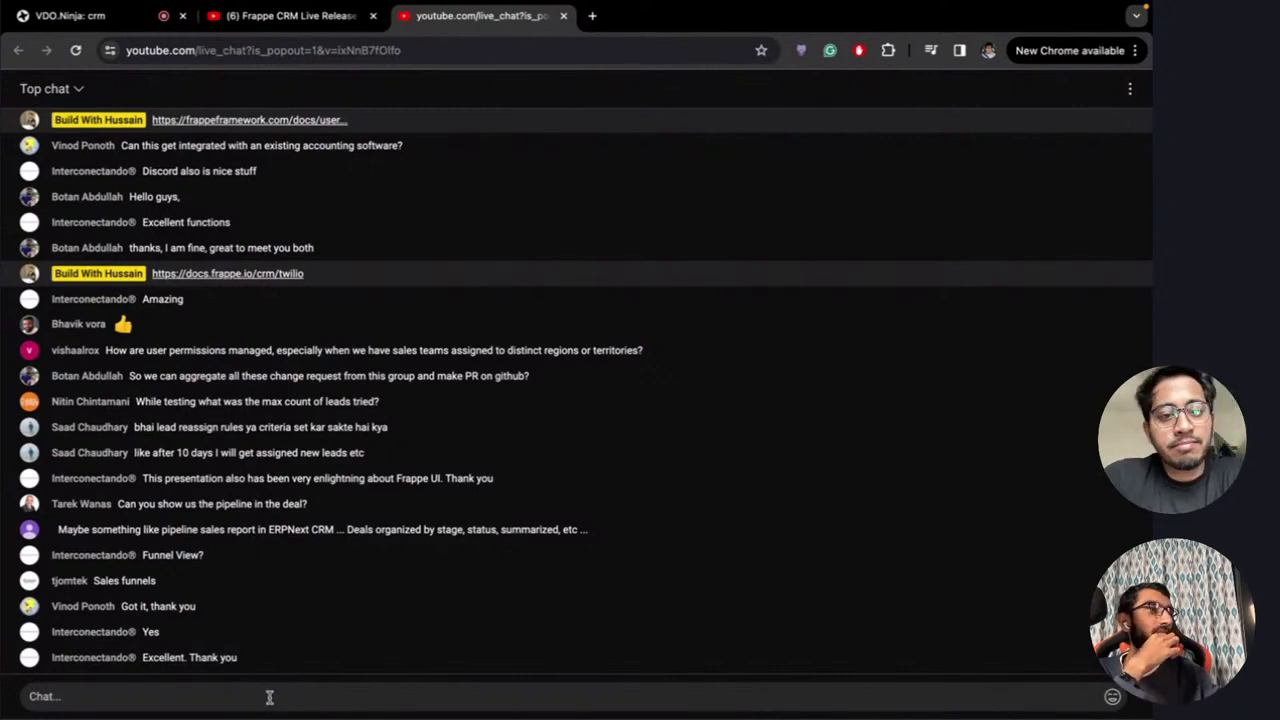
# Return to the BWH deal and scroll its activity feed up to the follow-up email
pyautogui.hotkey('ctrl', 'Right')
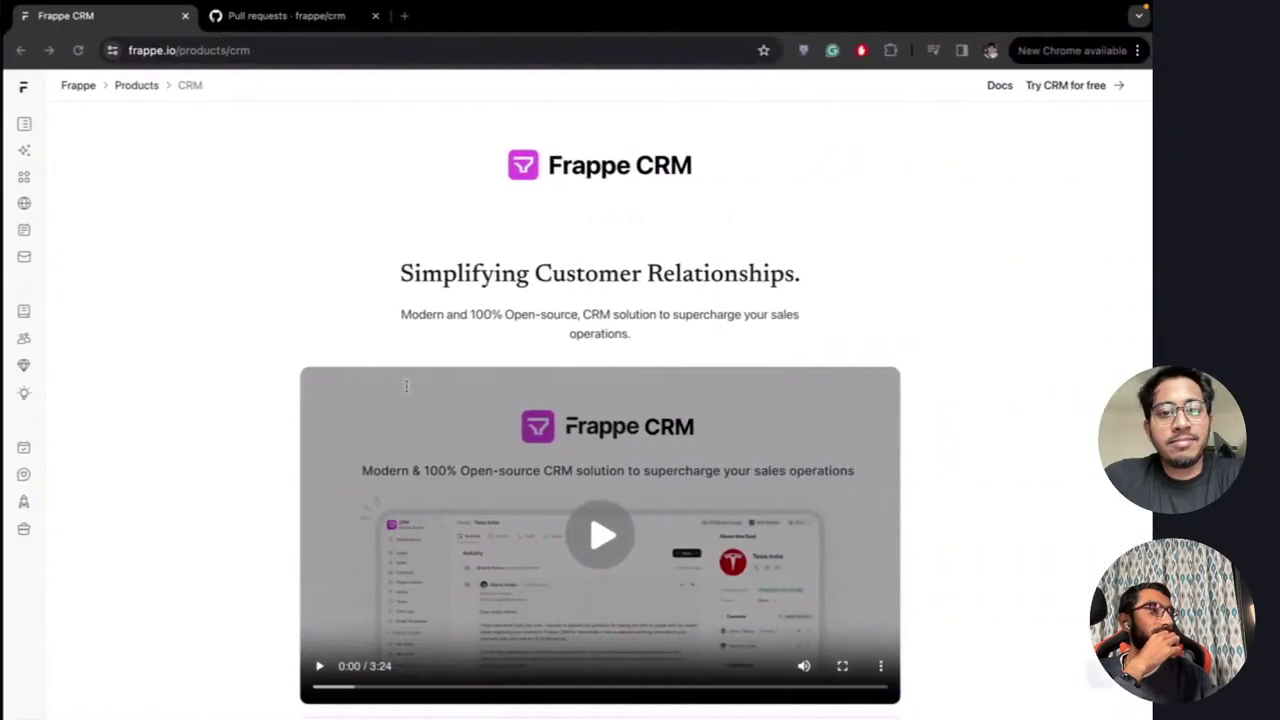
pyautogui.hotkey('ctrl', 'Right')
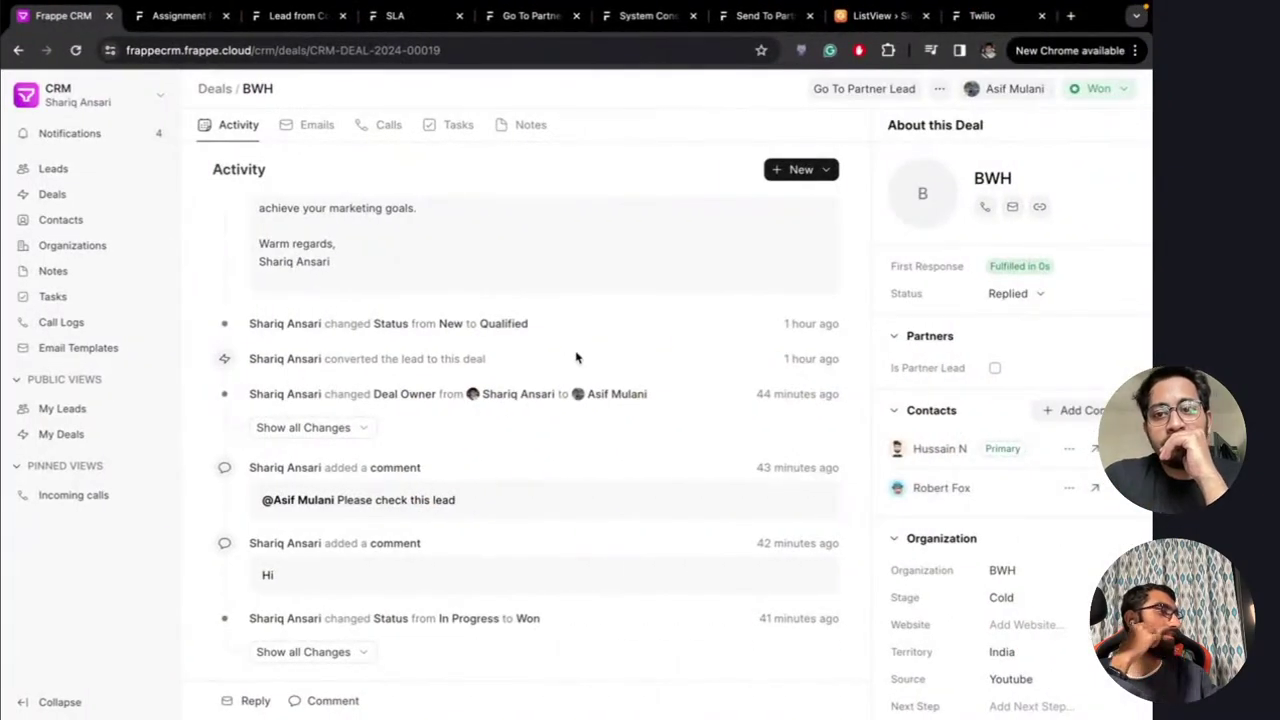
pyautogui.scroll(5, 576, 358)
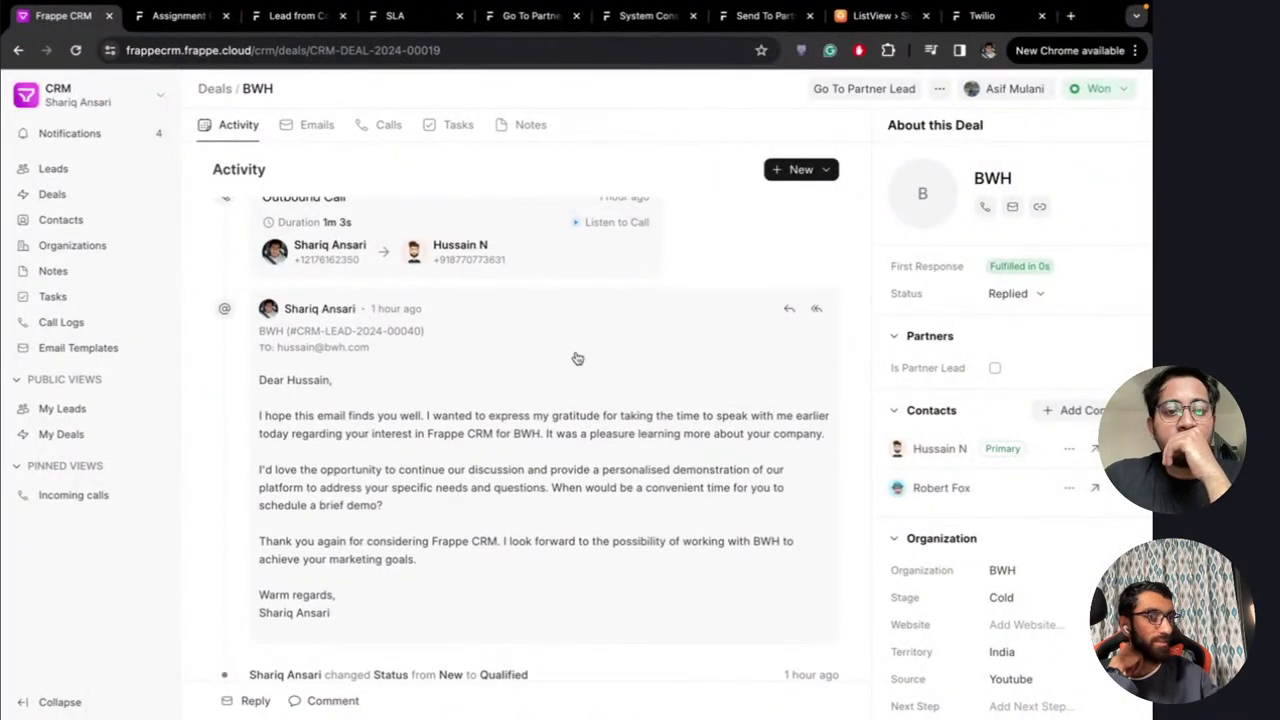